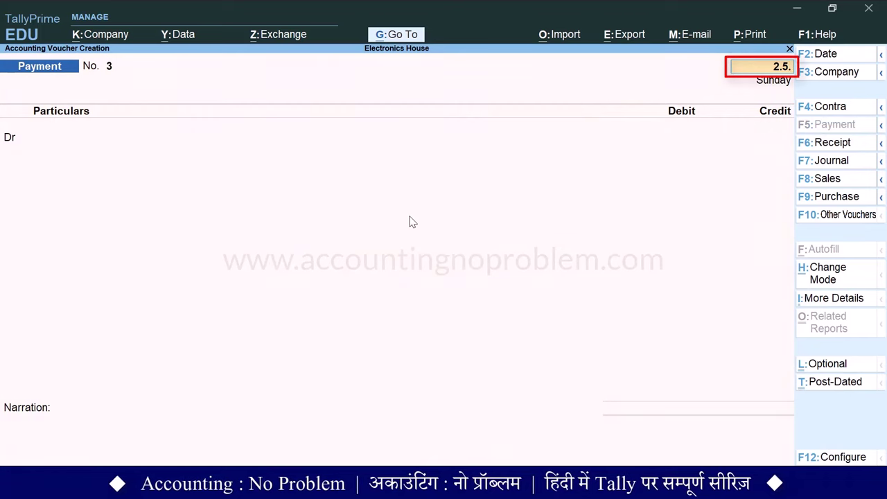
- Date the payment 2-May-21 and debit Lotus Electronics with 10,000
text(.21)
key(Return)
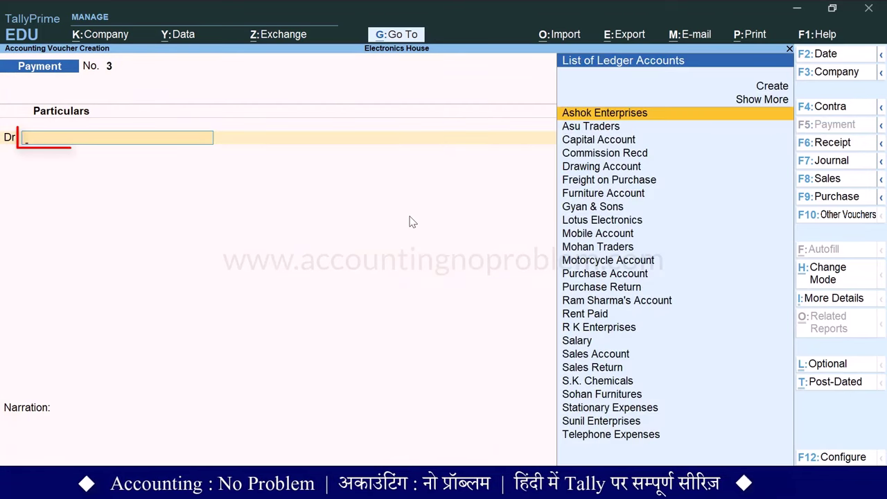
text(L)
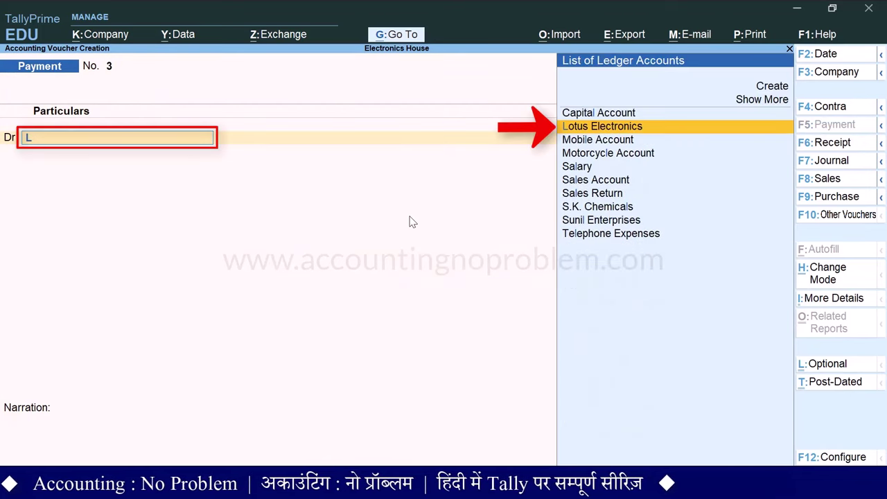
key(Return)
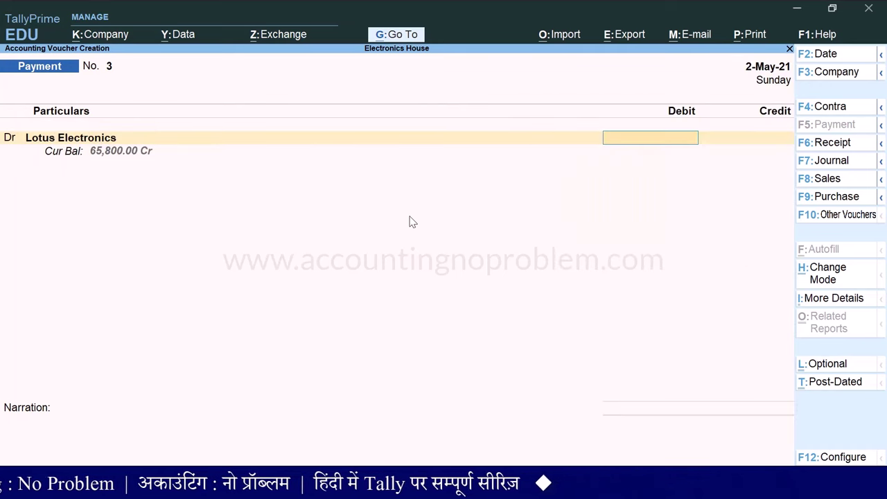
text(10,)
text(0000)
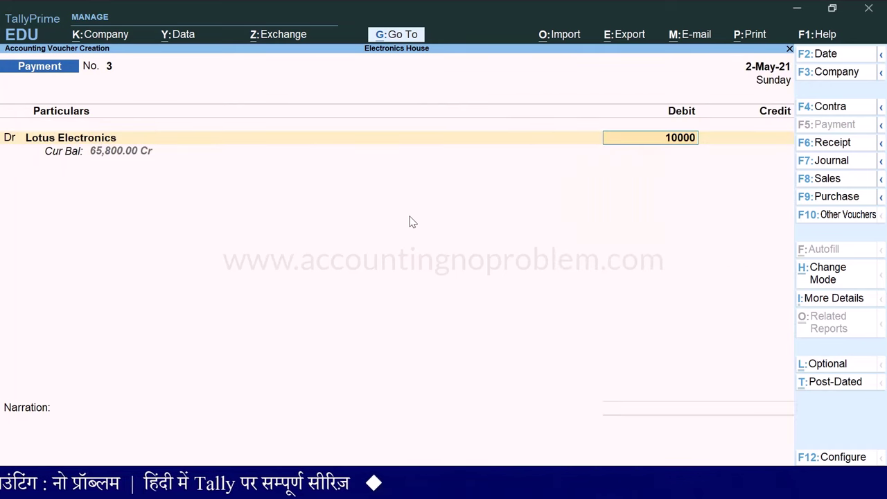
key(Return)
key(Return)
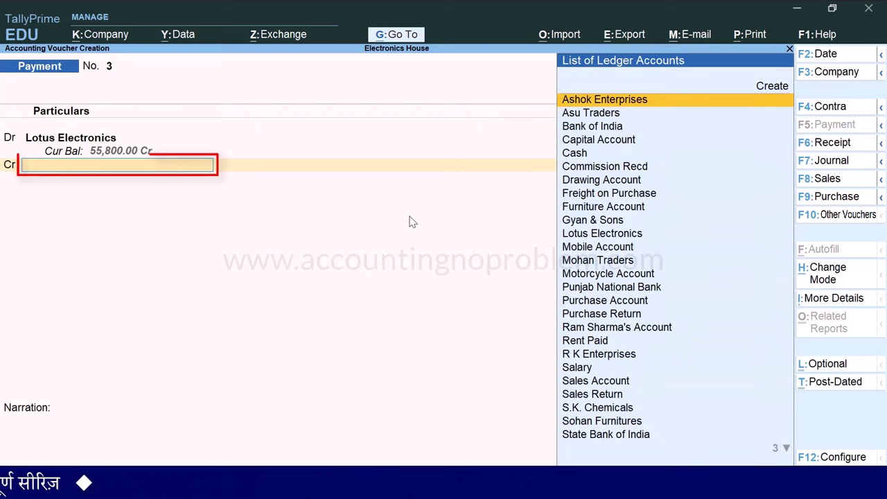
- Credit Cash 10,000 with narration 'Being Rs.10,000 paid, in cash, to Lotus Electronics.'
text(C)
key(Down)
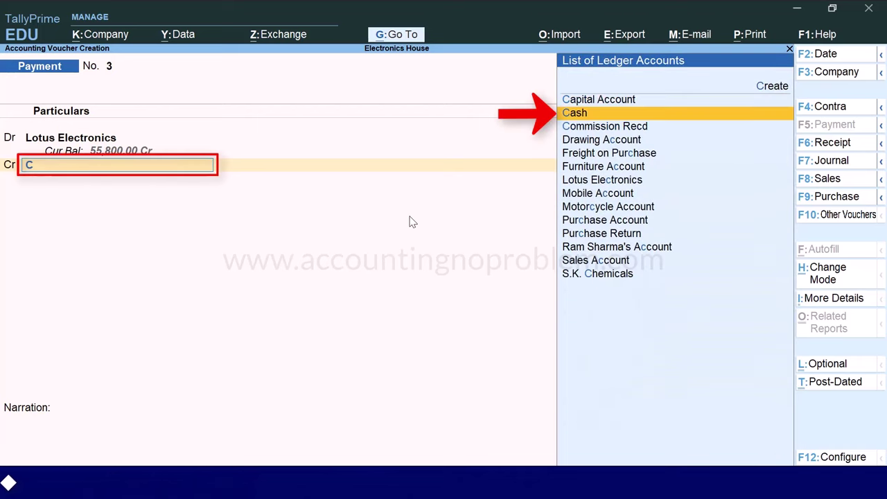
key(Return)
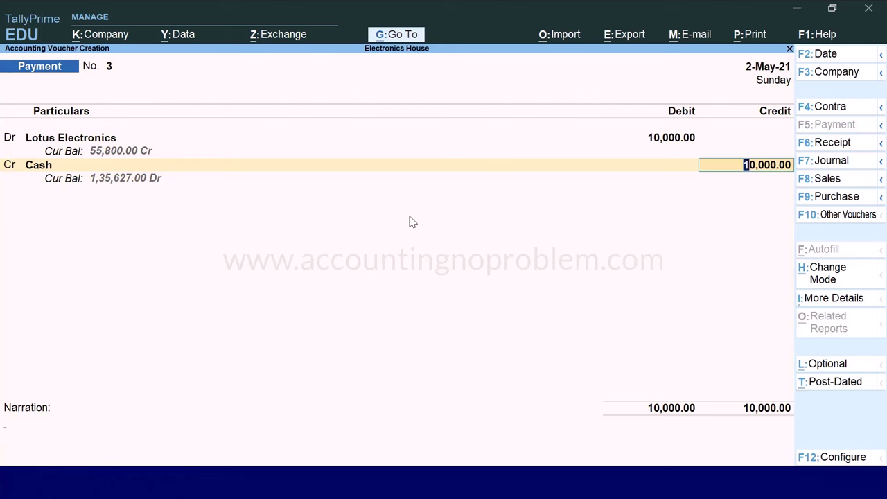
key(Return)
text(Being Rs.10,000 paid, in cash, to Lotus Electronics.)
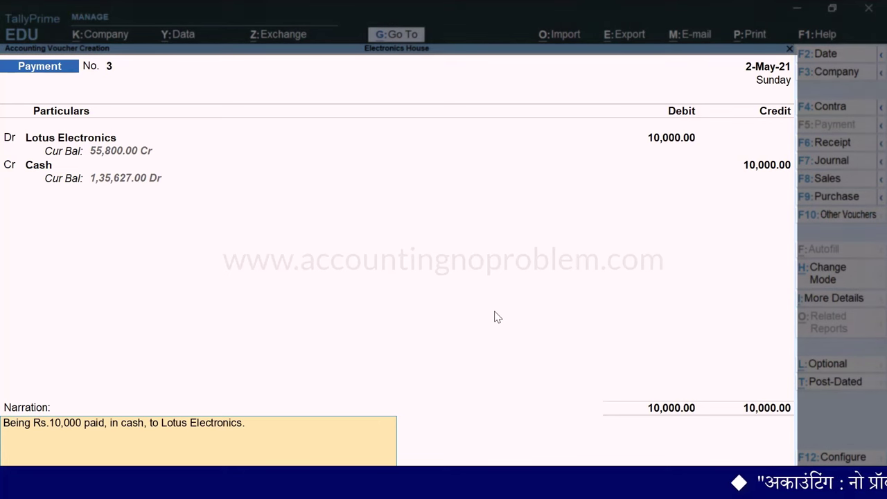
click(824, 277)
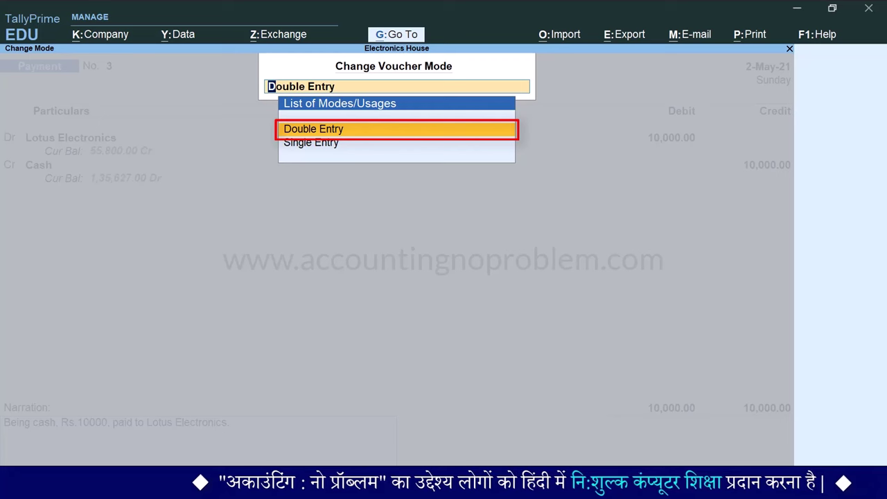
- View the voucher in Single Entry mode, revert to Double Entry, and save Payment No. 3
key(Down)
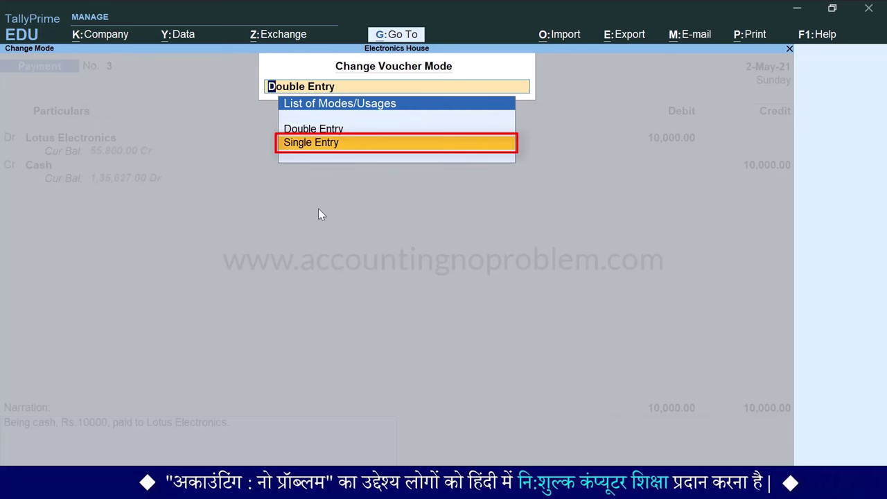
key(Return)
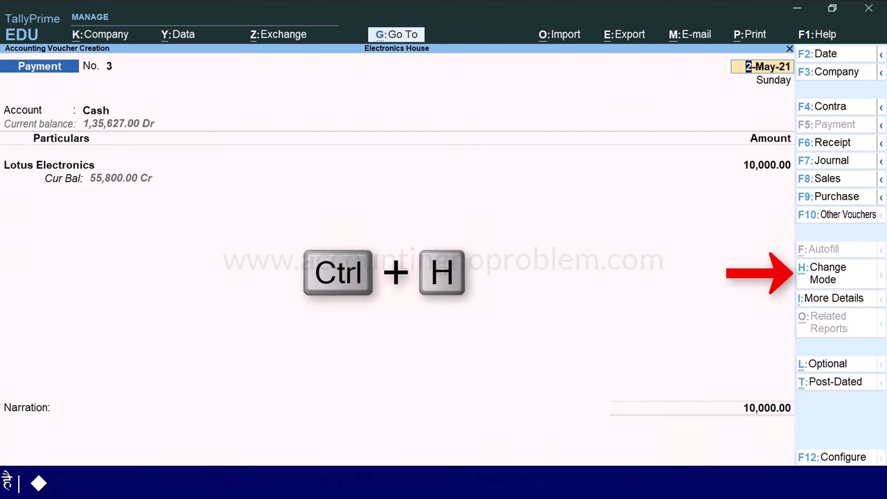
key(ctrl+h)
key(Up)
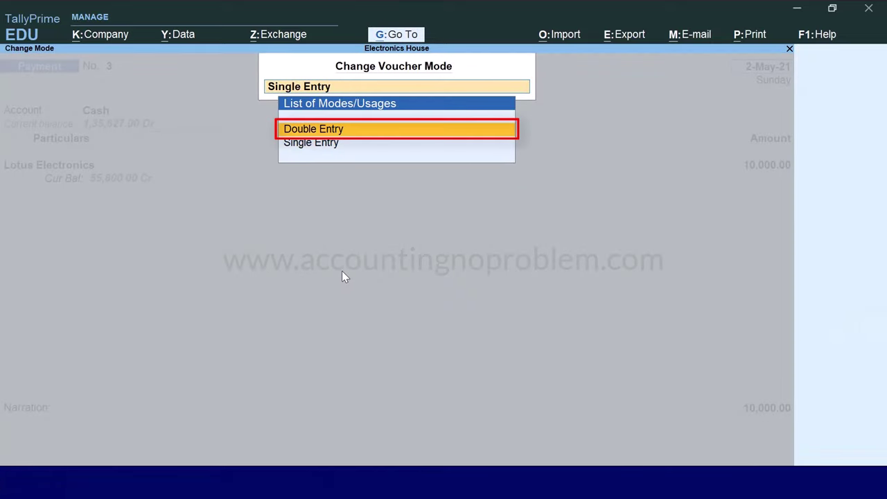
key(Return)
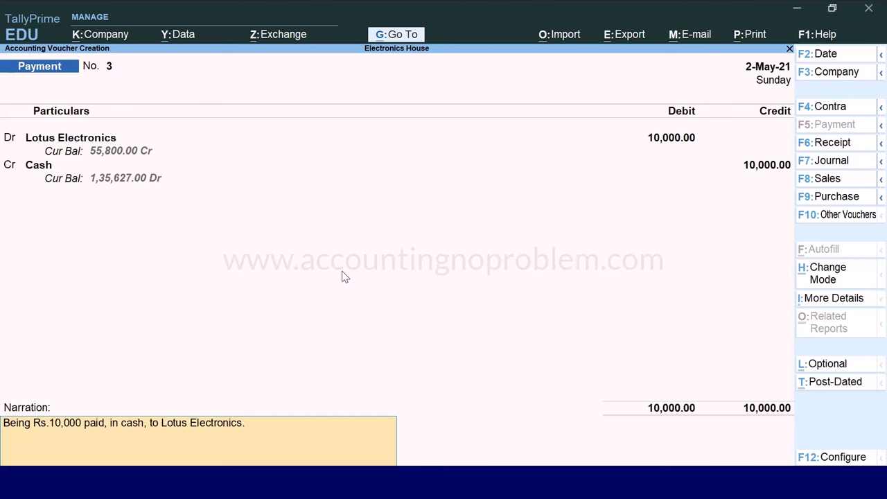
key(Return)
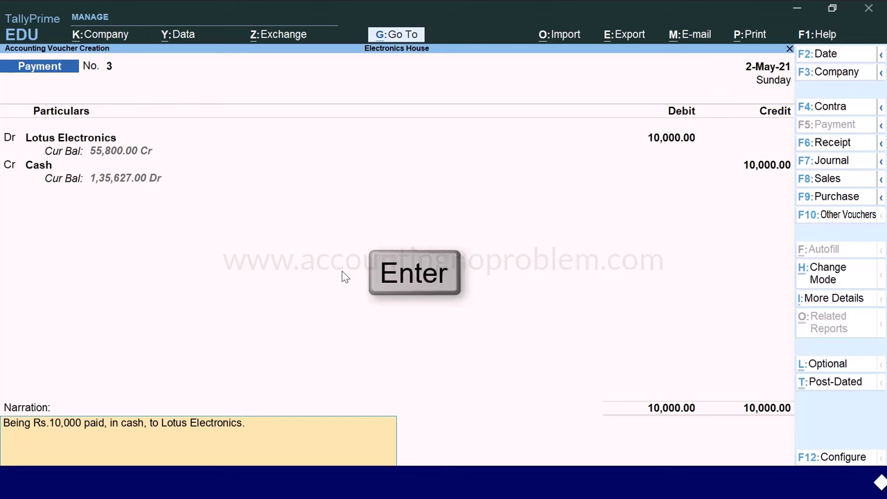
key(Return)
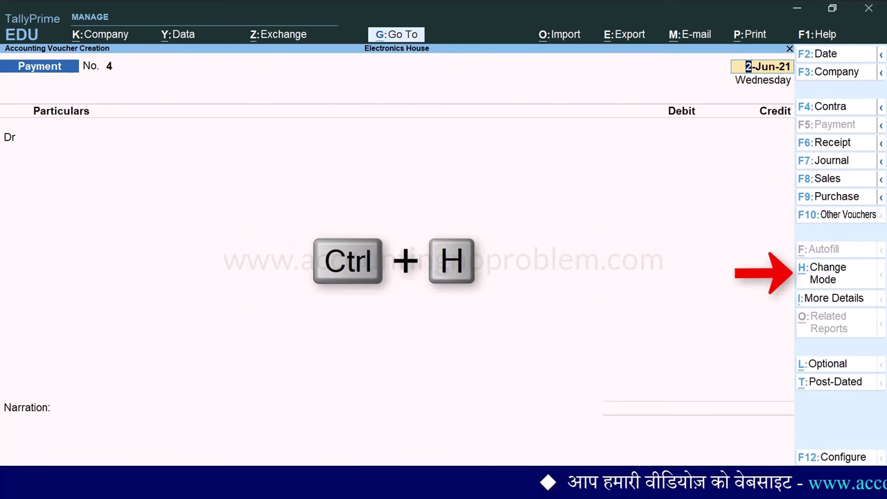
- Switch voucher 4 to Single Entry, date it 2-Jun-21, and pay from Cash
key(ctrl+h)
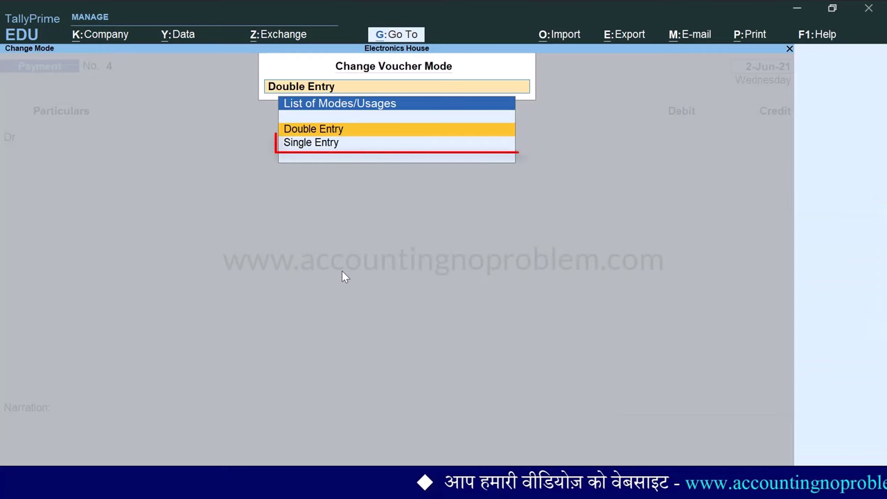
key(Down)
key(Return)
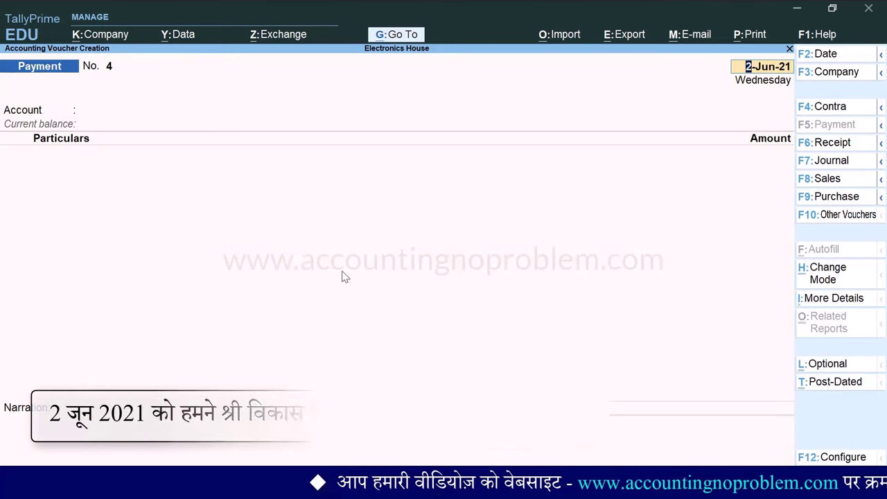
key(F2)
text(2)
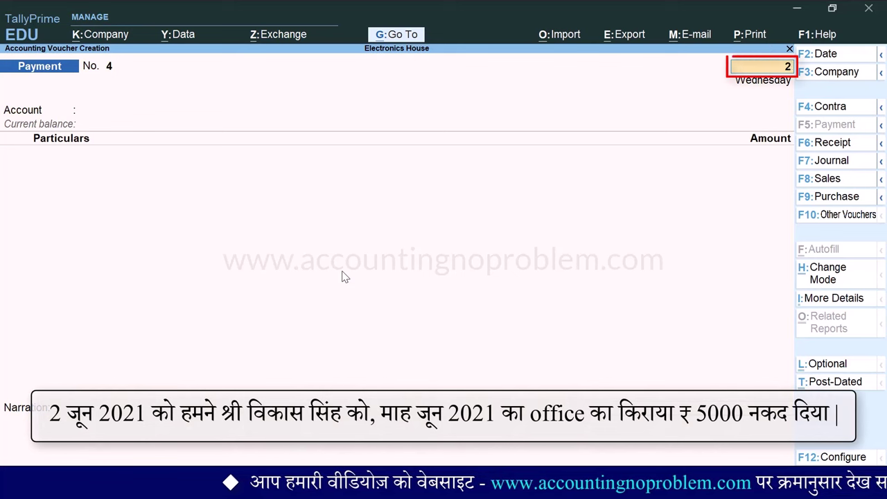
text(.6.21)
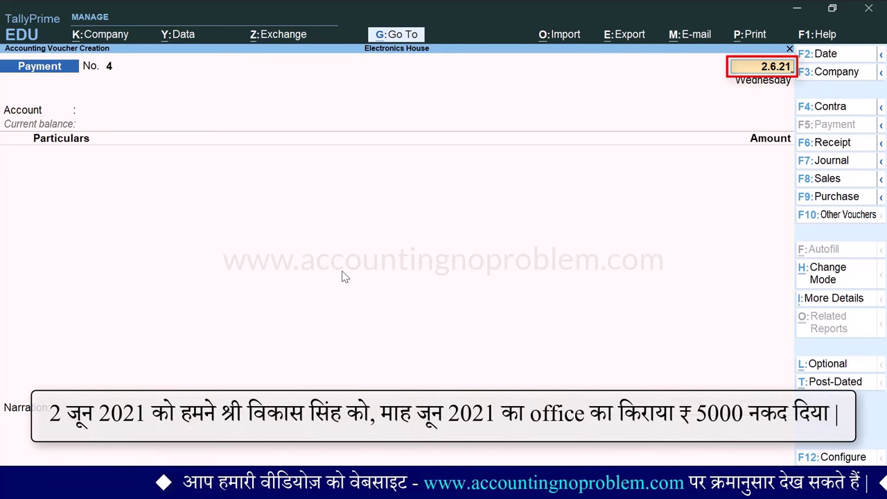
key(Return)
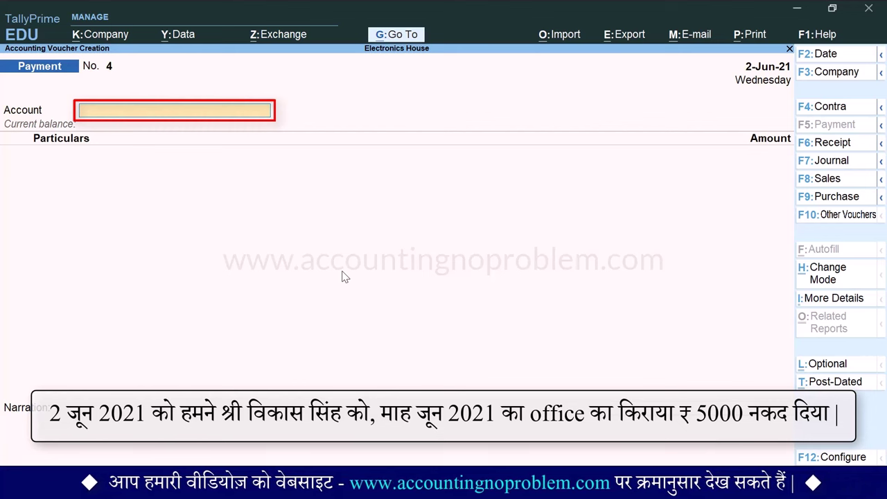
key(space)
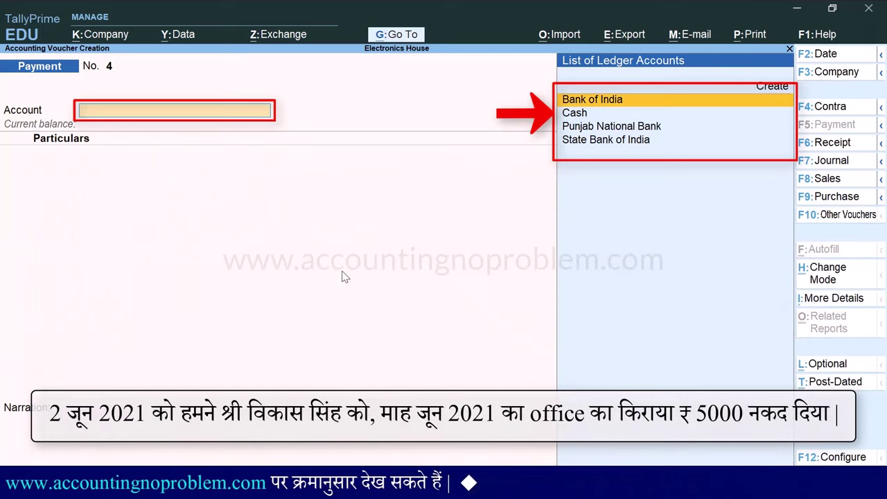
key(Down)
key(Return)
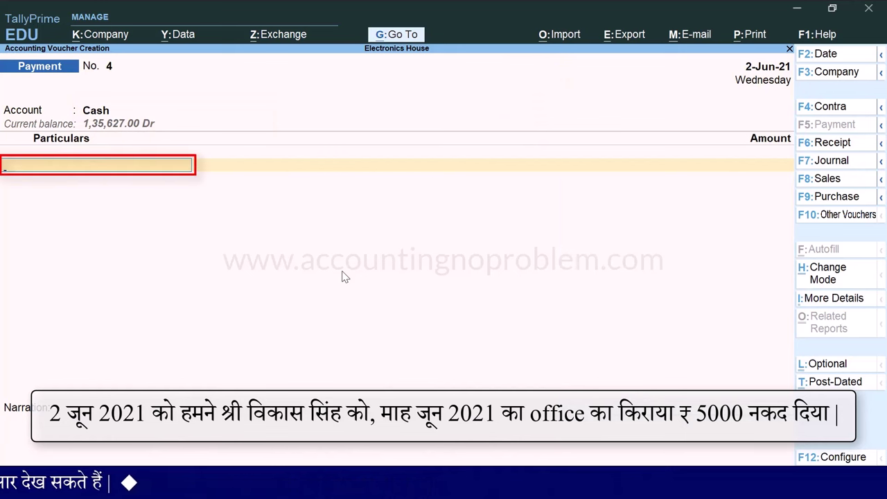
- Charge 5,000 to Rent Paid and add the June 21 office rent narration
key(space)
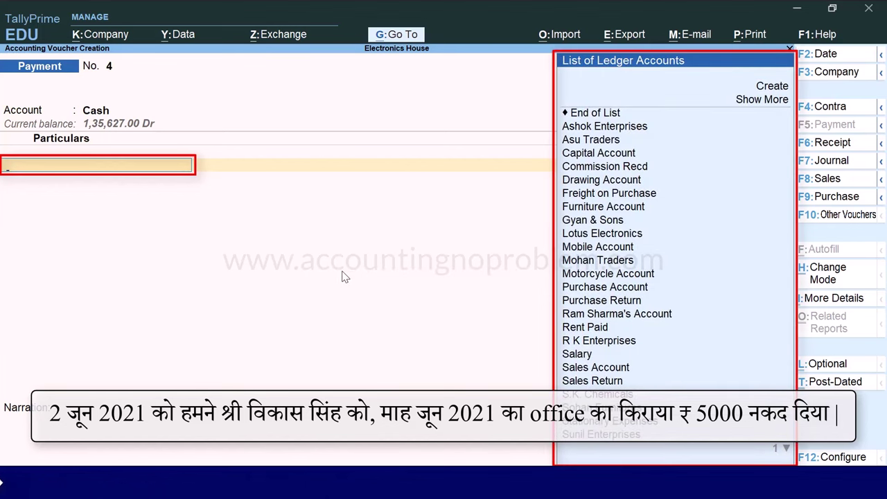
text(R)
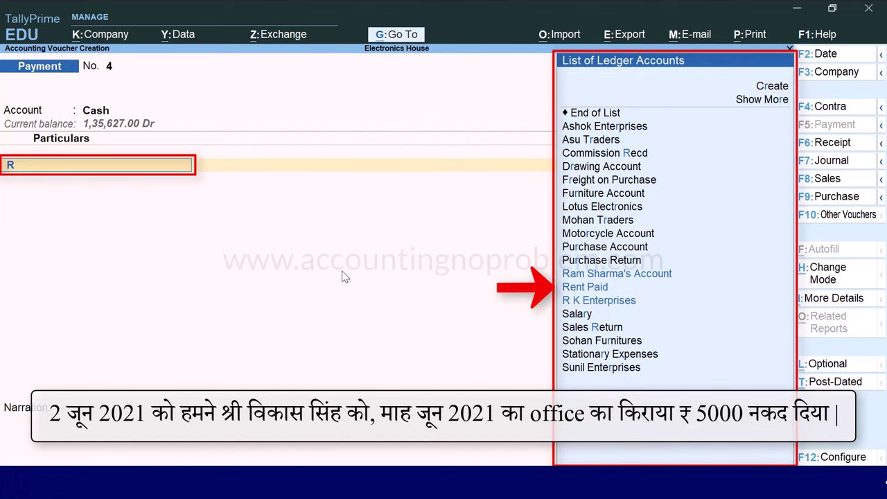
key(Down)
key(Return)
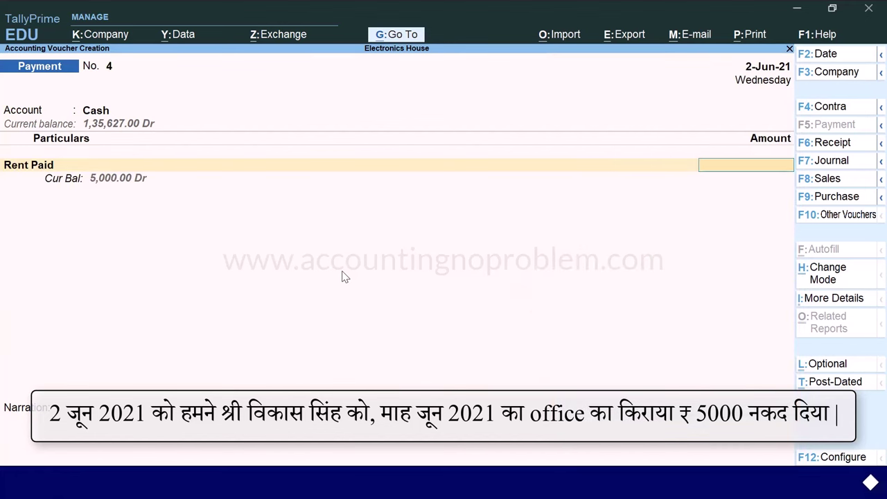
text(5)
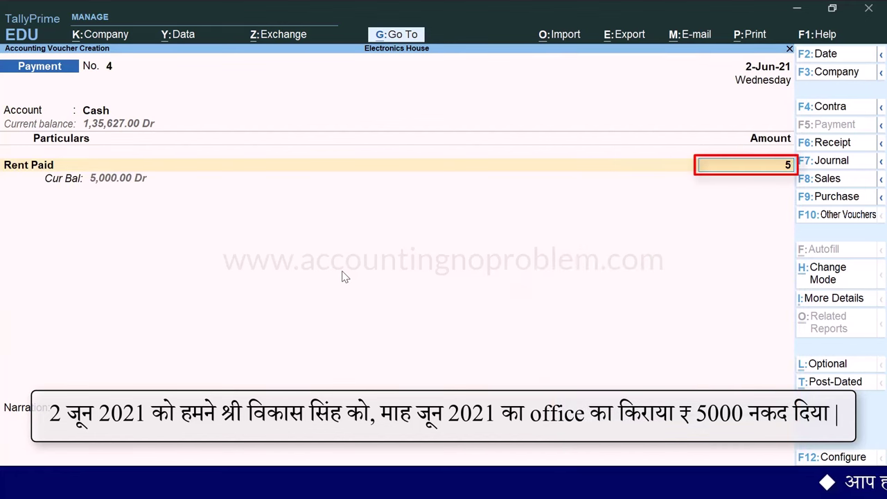
key(Return)
key(Return)
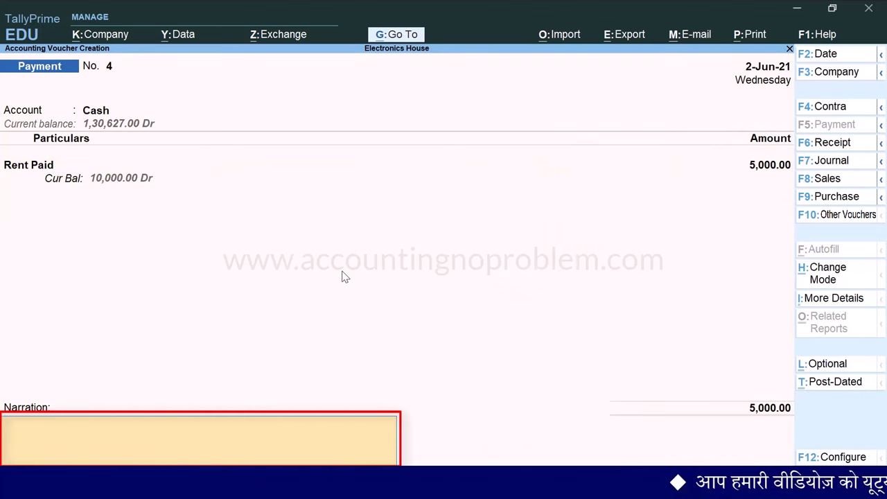
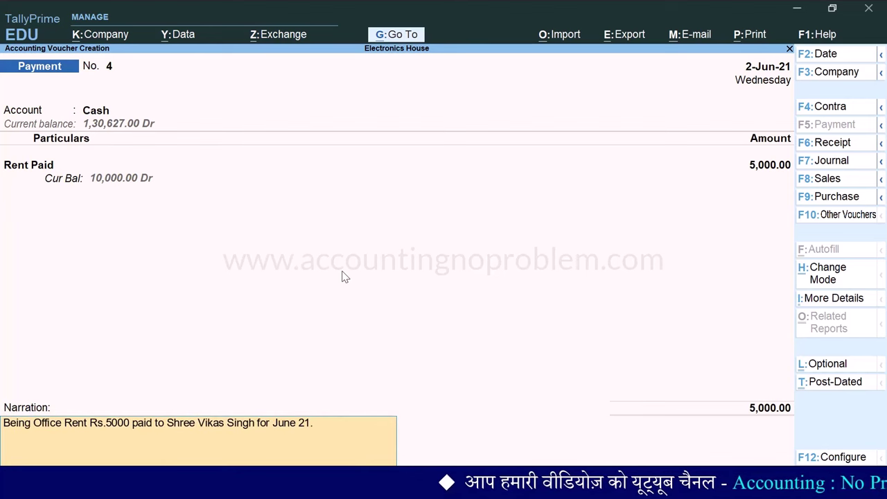
key(Return)
key(Return)
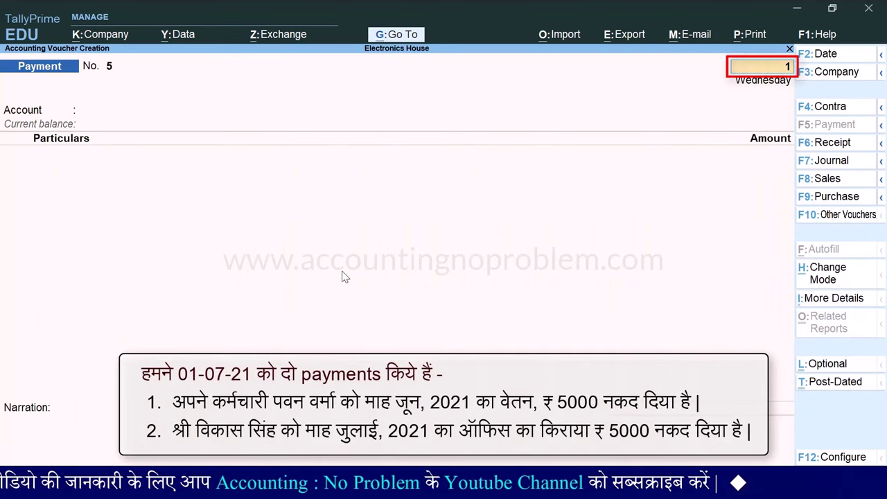
- Date the payment 1-Jul-21, pay from Cash, and add Salary 5000
key(Return)
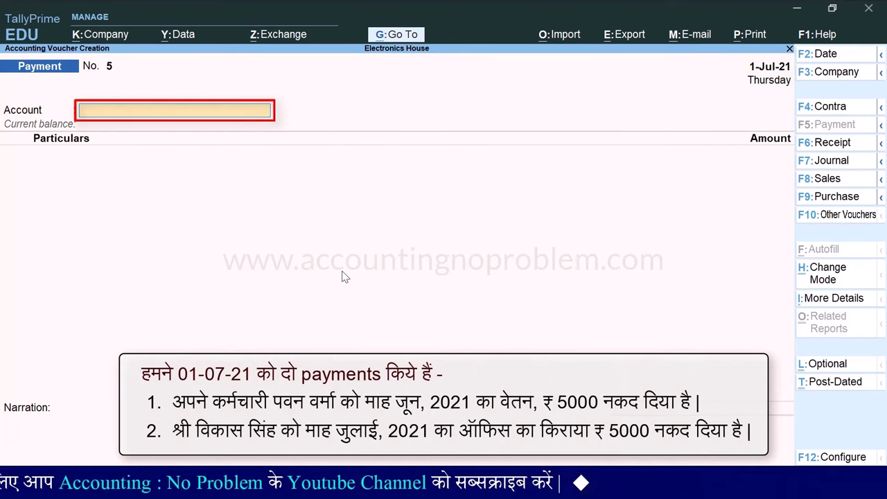
key(space)
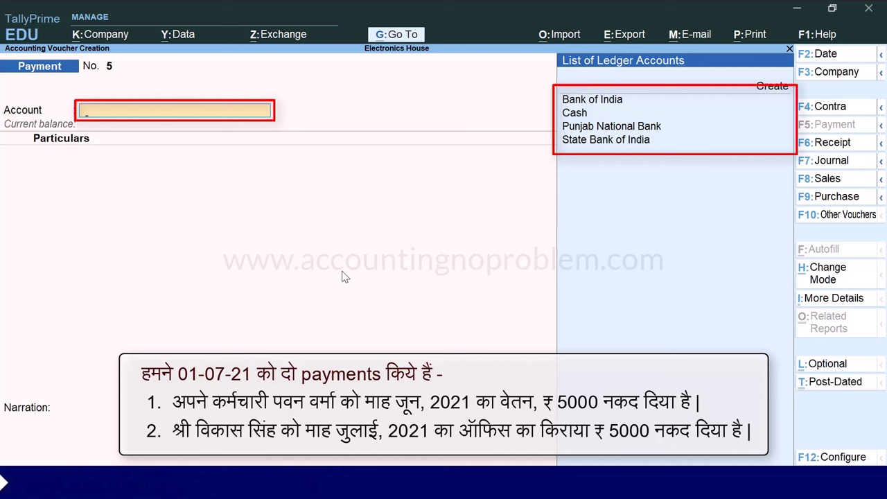
key(Down)
key(Down)
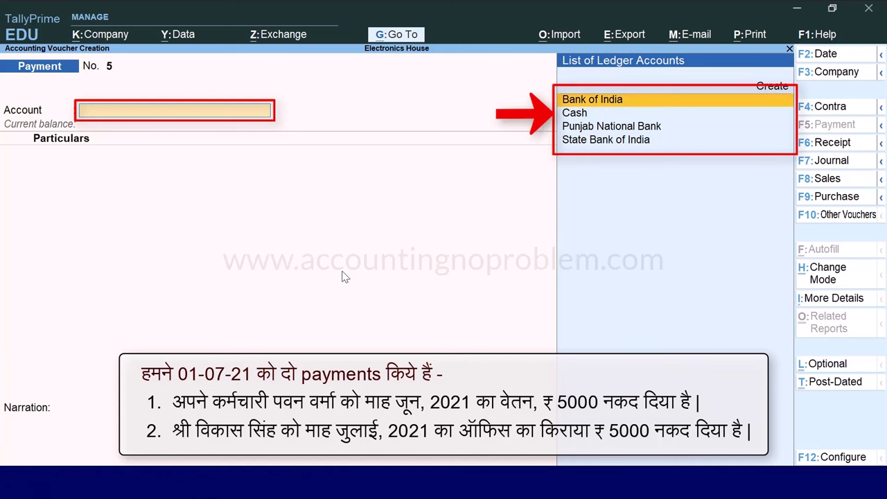
key(Return)
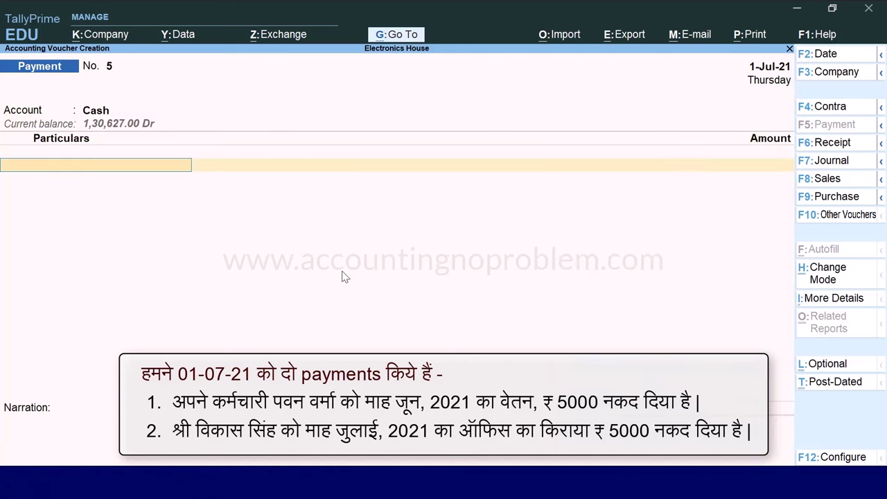
key(space)
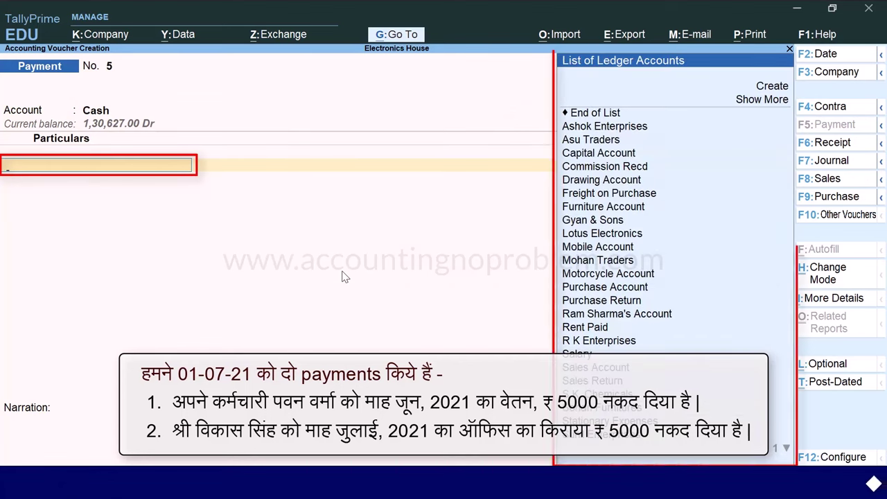
text(S)
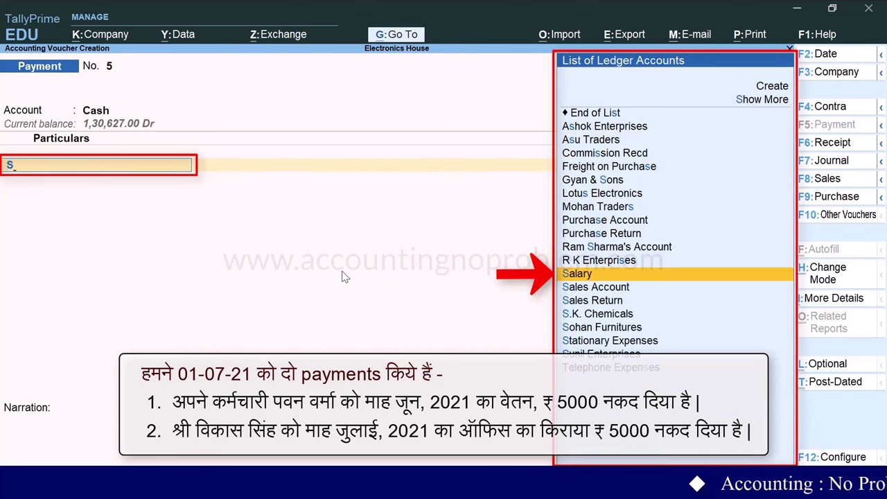
key(Return)
text(5)
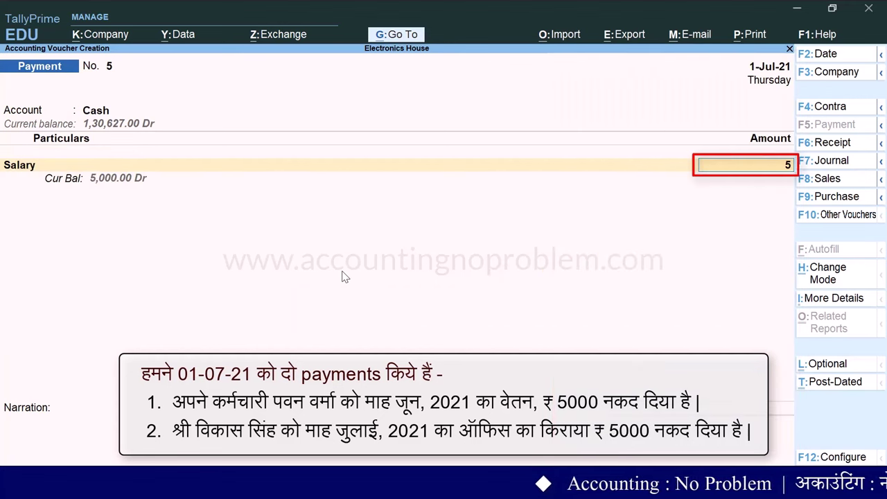
text(000)
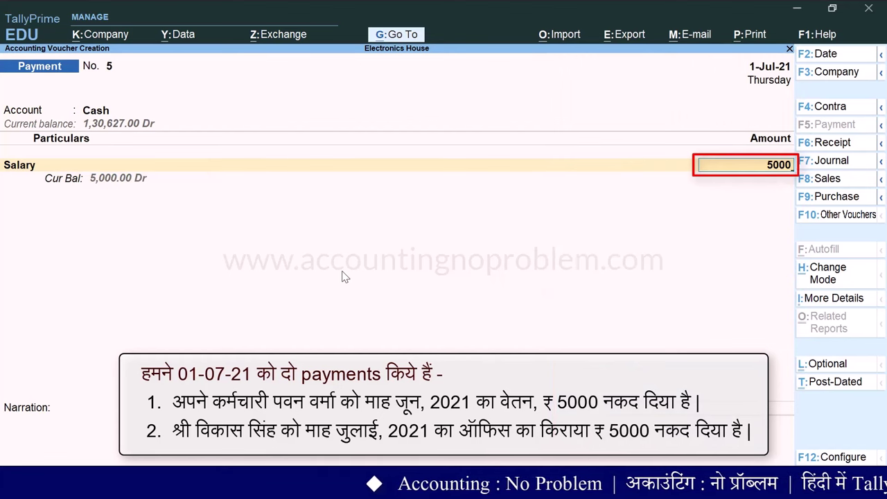
key(Return)
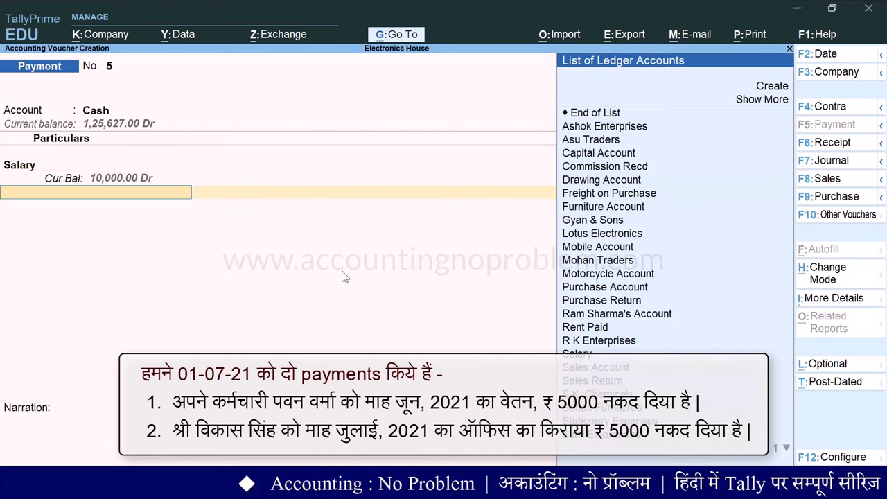
- Add Rent Paid 5000, complete the narration, and save the 10,000 payment
text(R)
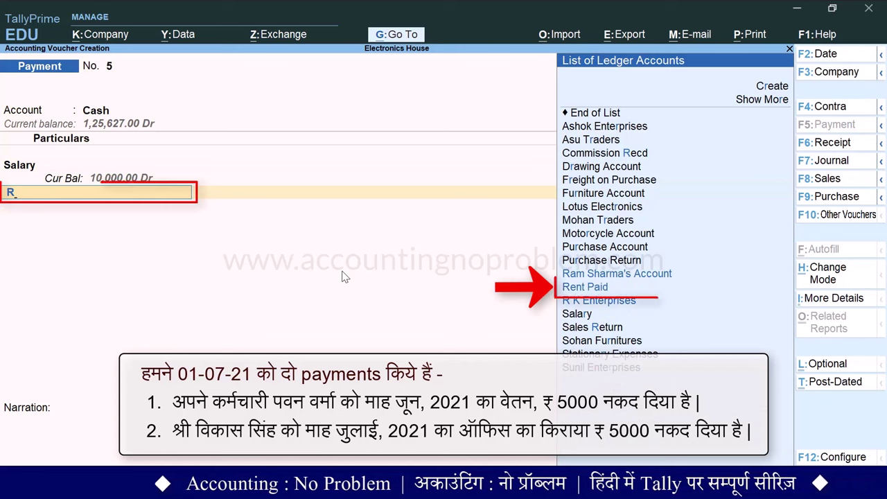
key(Down)
key(Down)
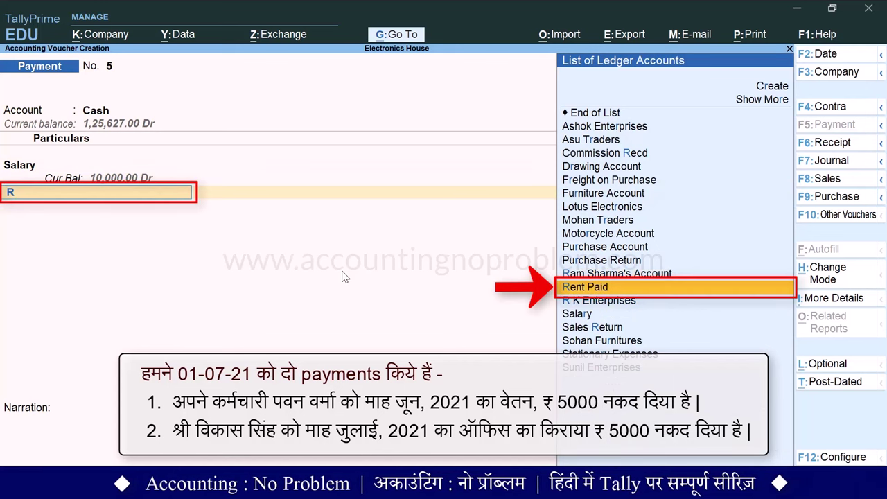
key(Return)
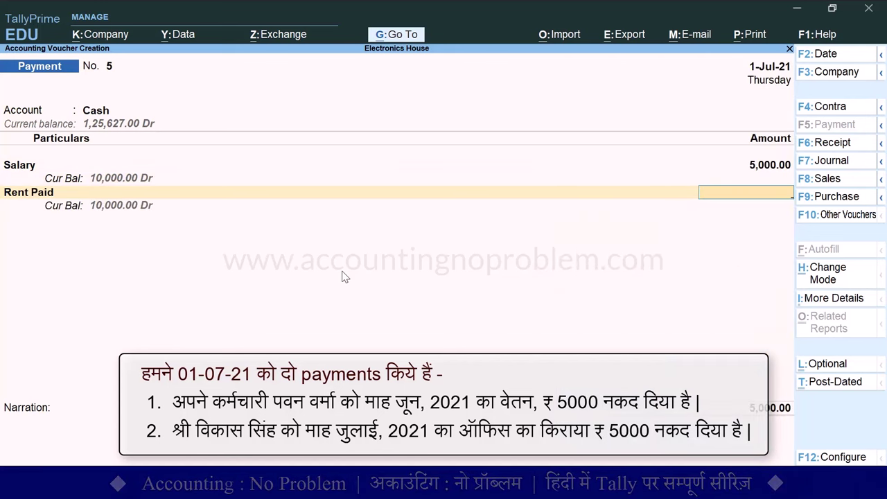
text(5000)
key(Return)
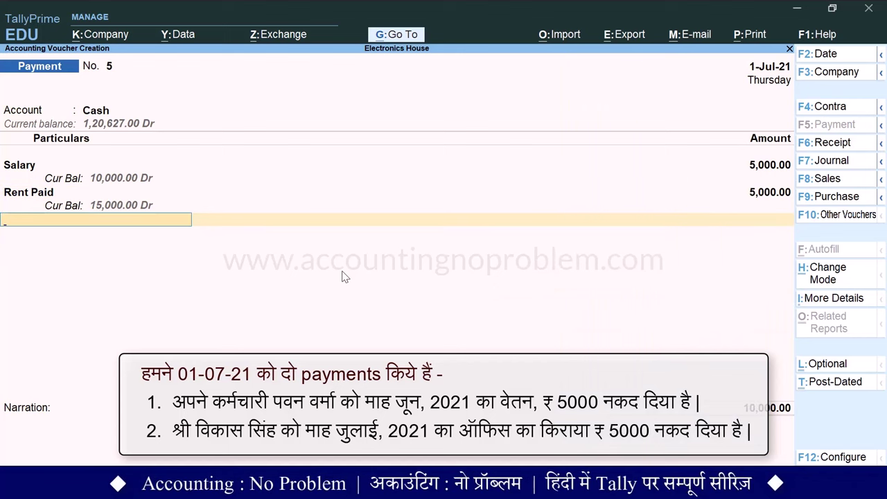
key(Return)
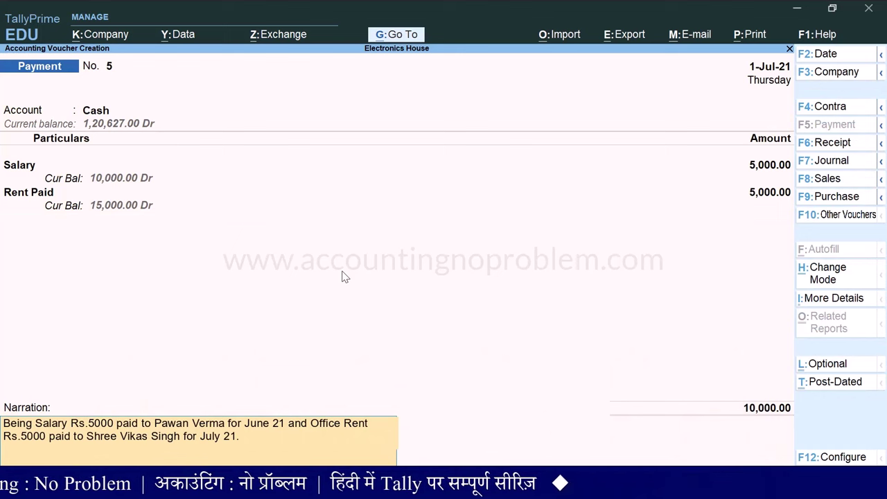
key(Return)
key(y)
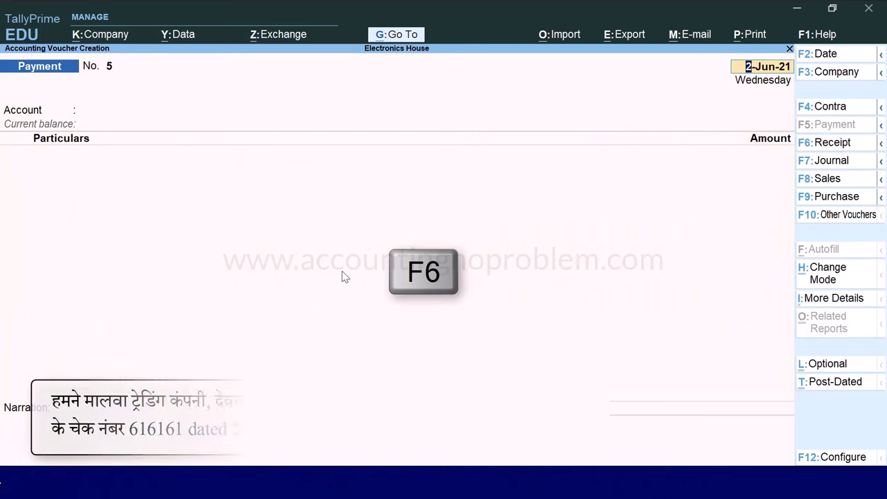
- Start a receipt voucher dated 2-Aug-21 into Bank of India
key(F6)
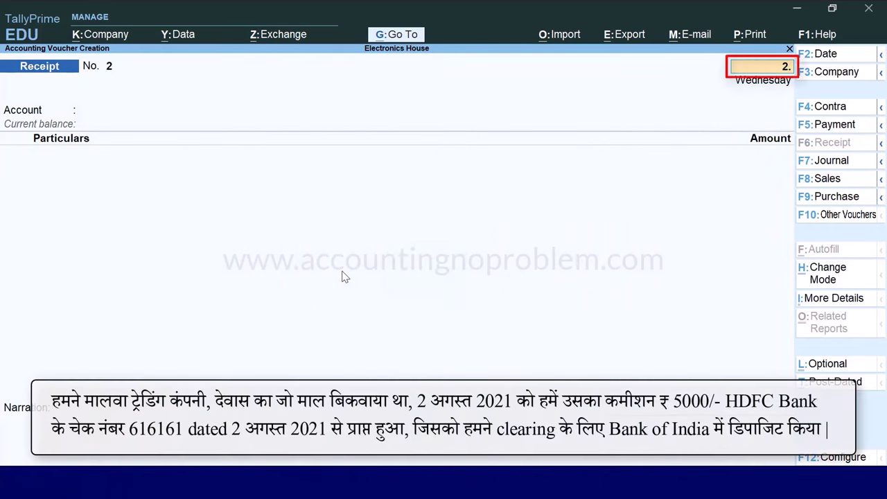
key(Return)
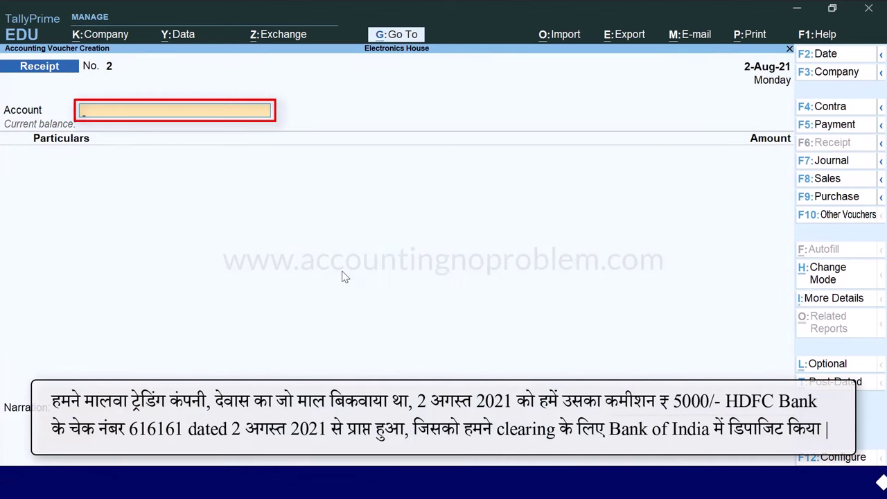
key(space)
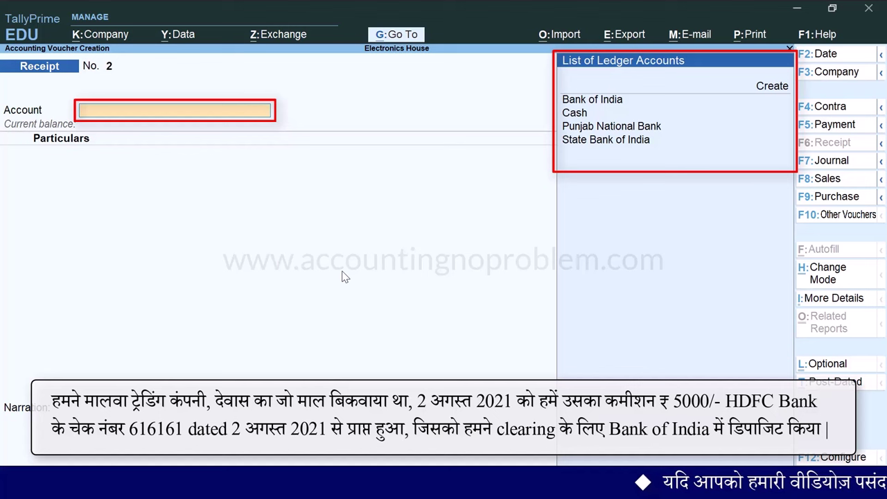
key(Down)
key(Down)
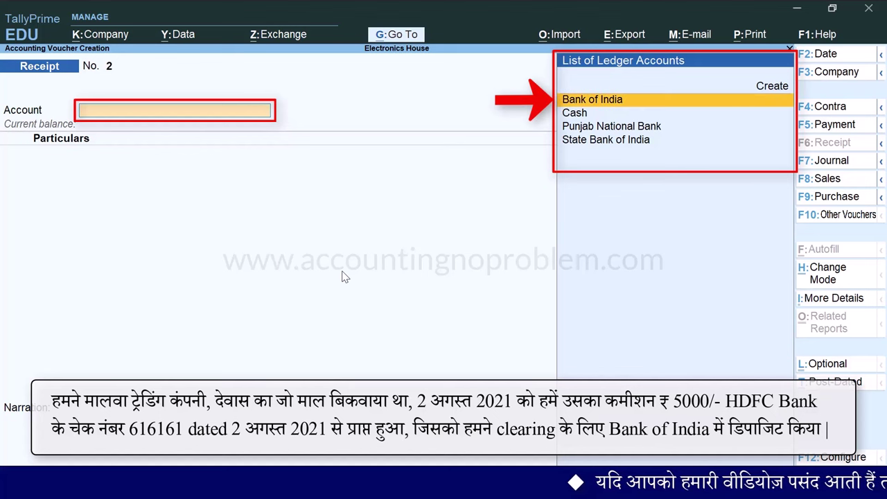
key(Return)
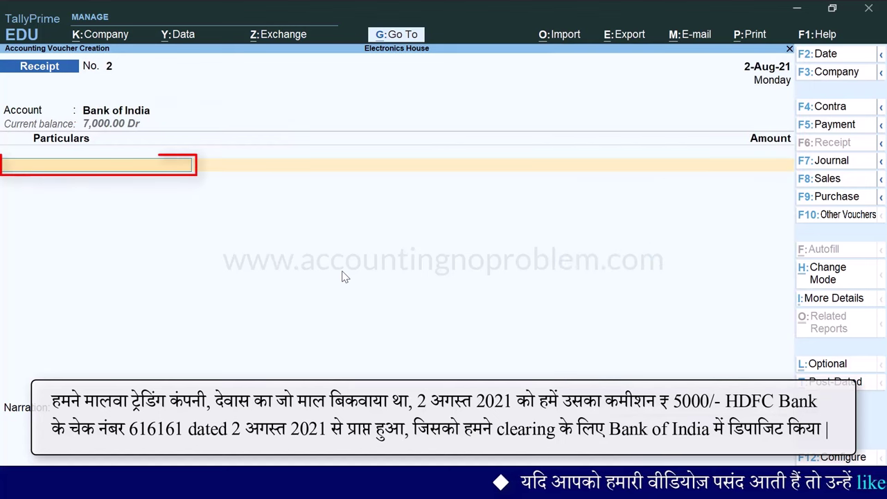
- Credit Commission Recd with 5000 and bring up the bank allocation details
key(space)
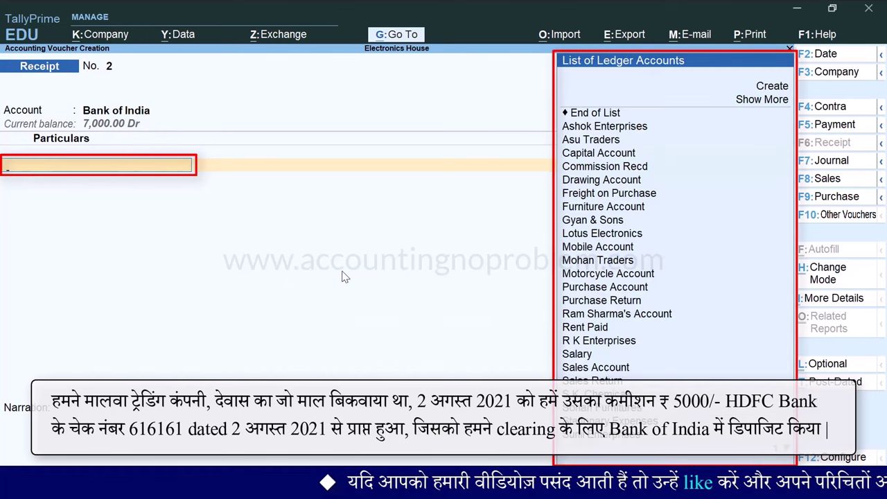
text(c)
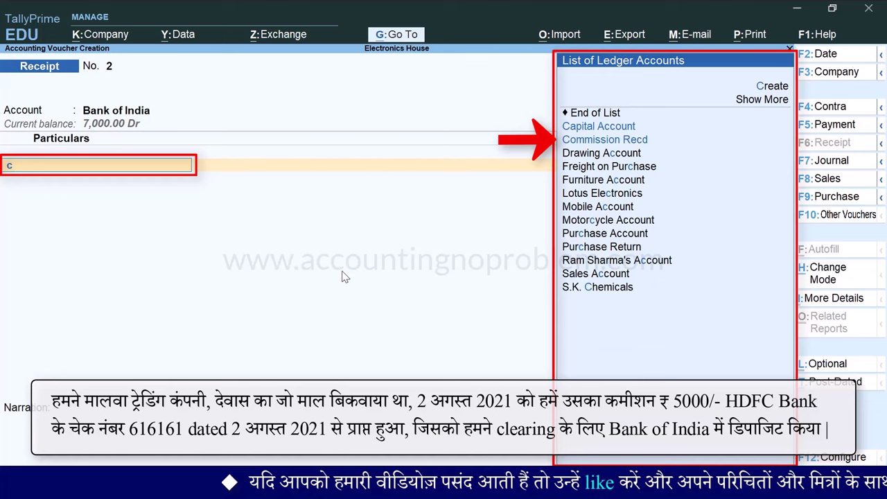
key(Down)
key(Return)
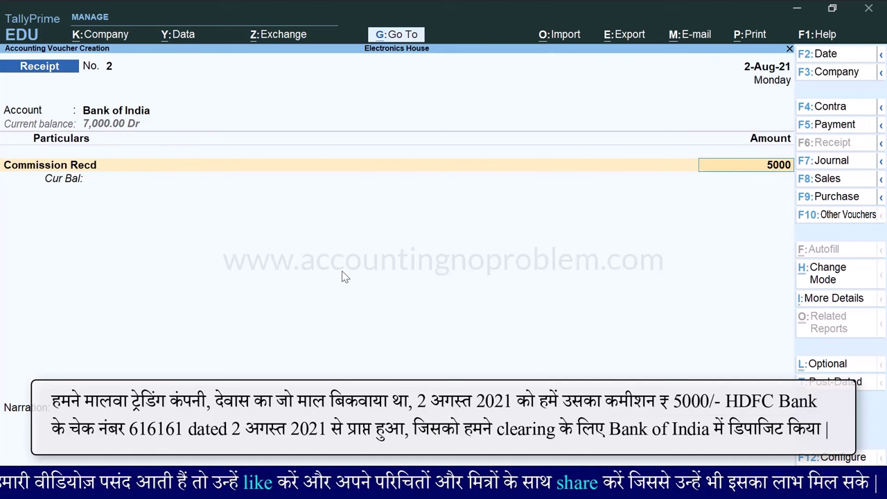
text(5000)
key(Return)
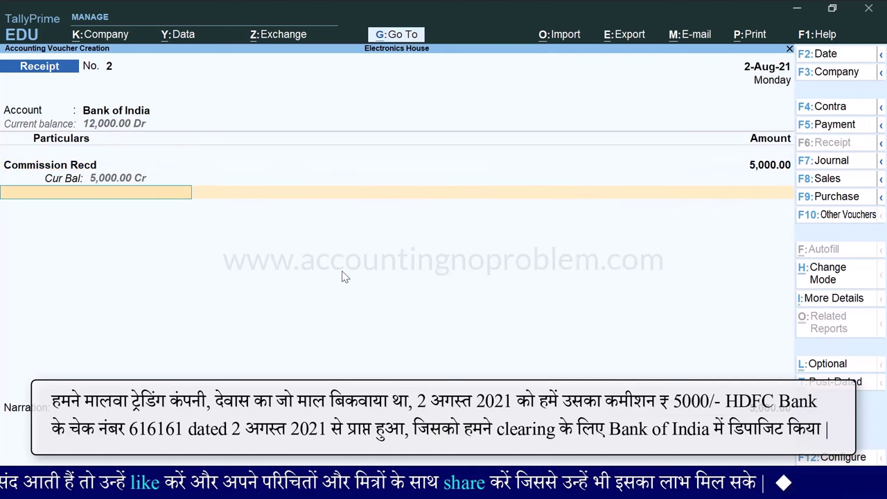
key(Return)
key(Return)
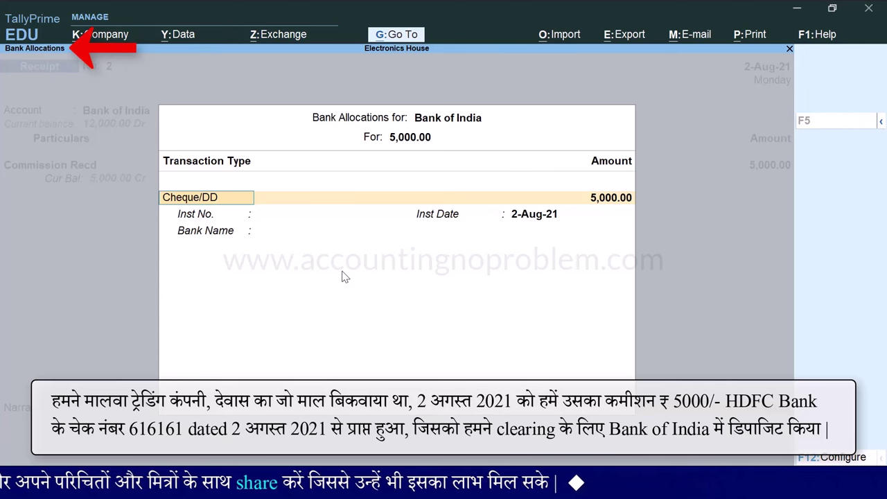
- Allocate the 5,000 as Cheque/DD number 616161 drawn on HDFC Bank
key(Return)
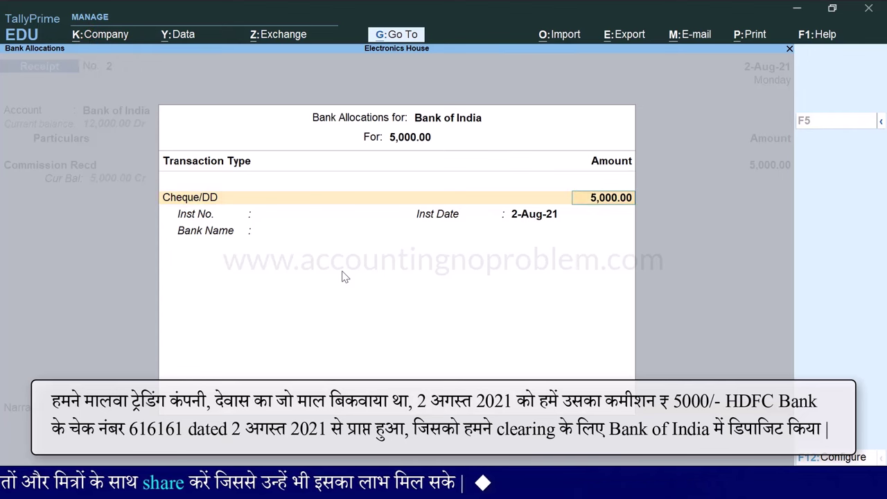
key(Return)
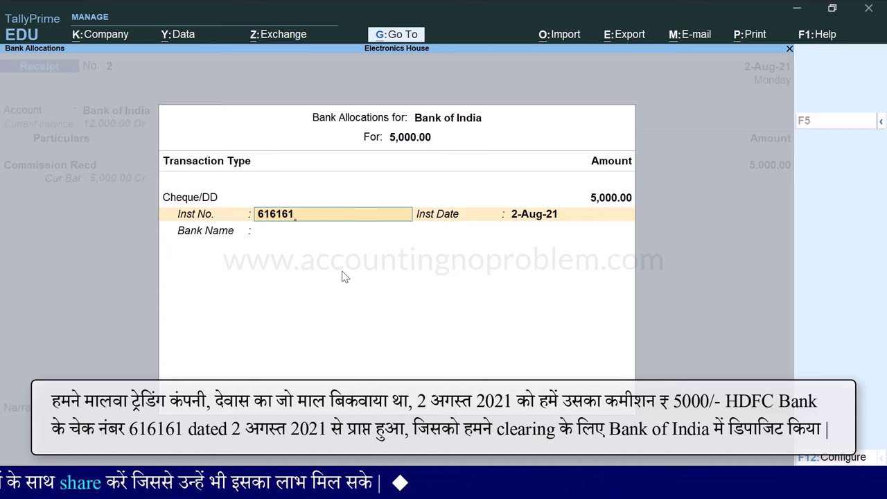
key(Return)
key(Return)
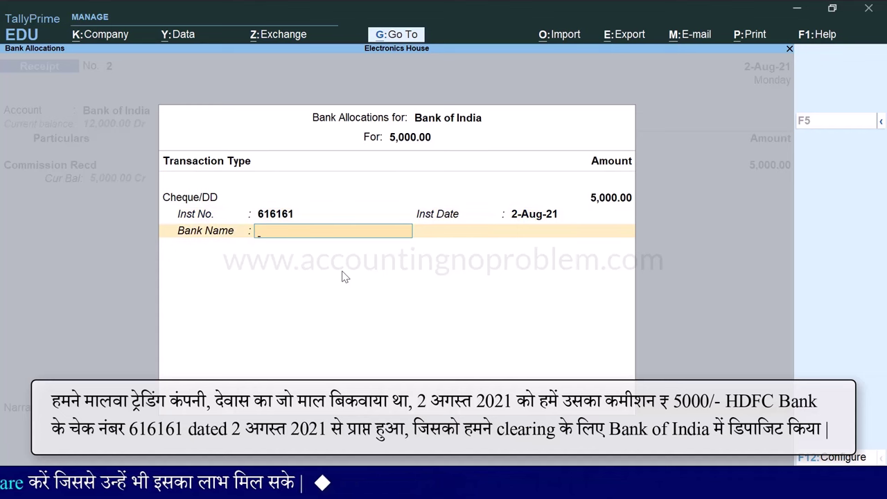
key(Down)
key(Return)
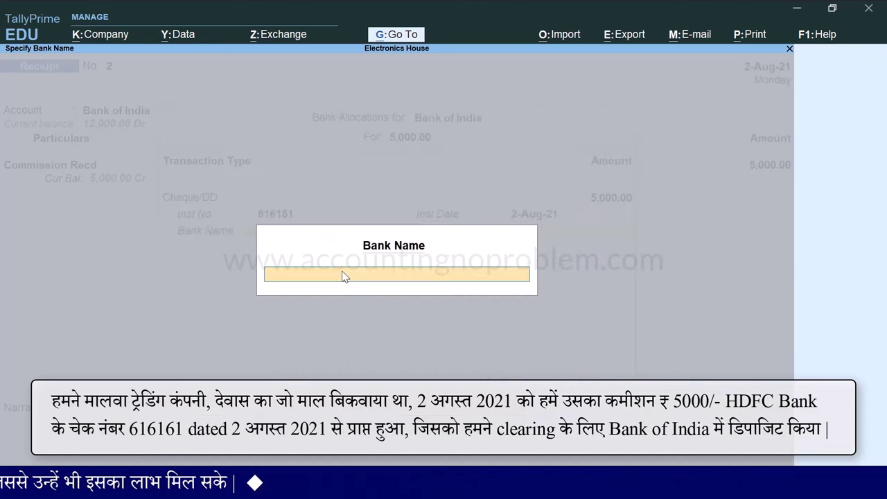
text(HDFC Bank)
key(Return)
key(Return)
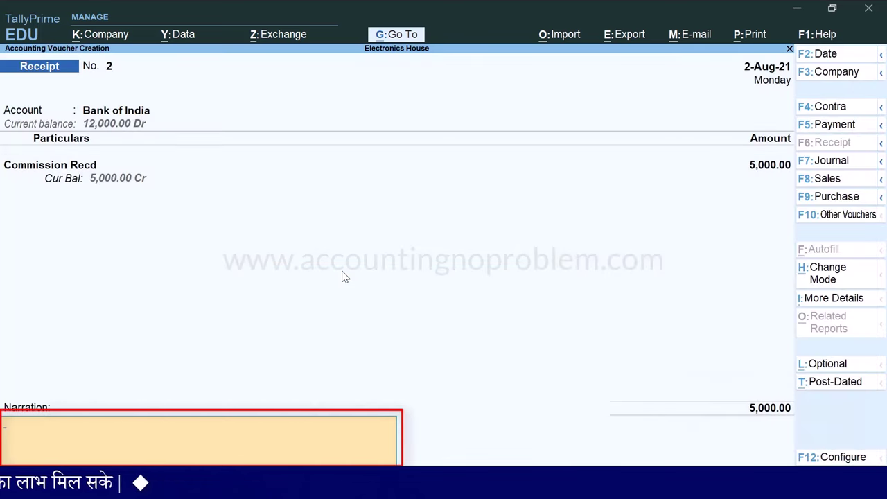
- Add the narration 'Being Rs.5000 received as commission from Malwa Traders by cheque.' and save
text(Being Rs.5000 received as commission from Malwa Traders by cheque.)
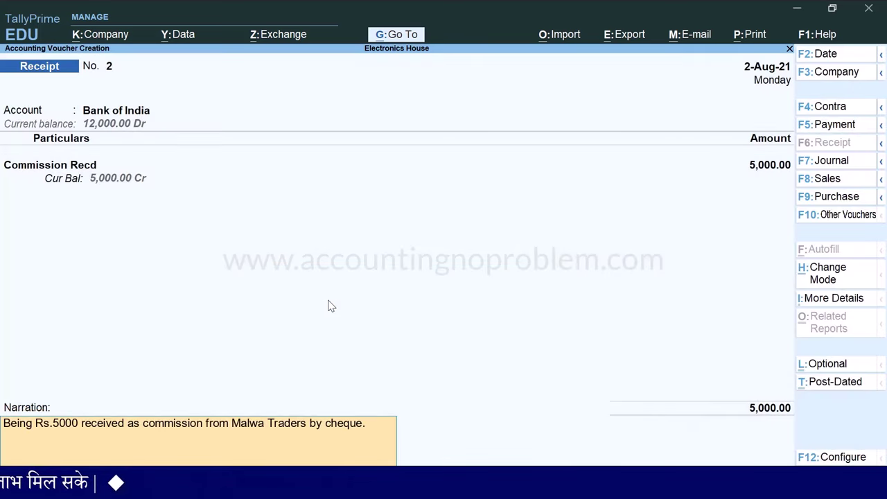
key(Return)
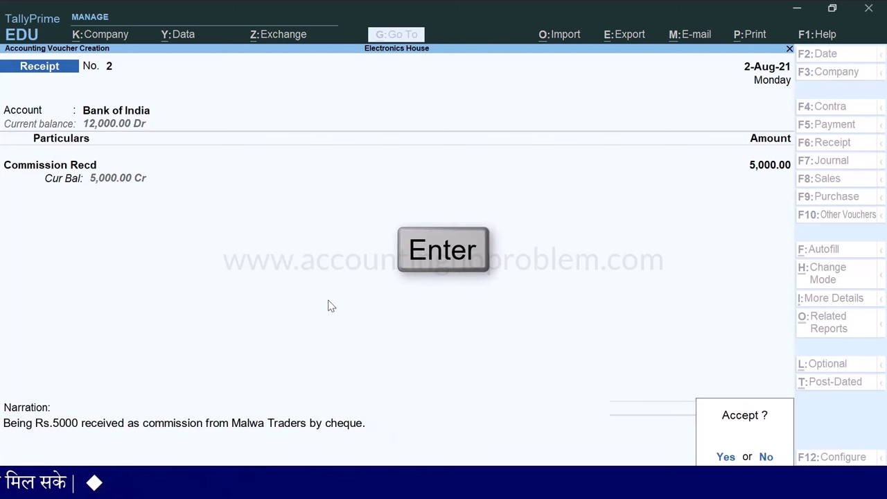
key(Return)
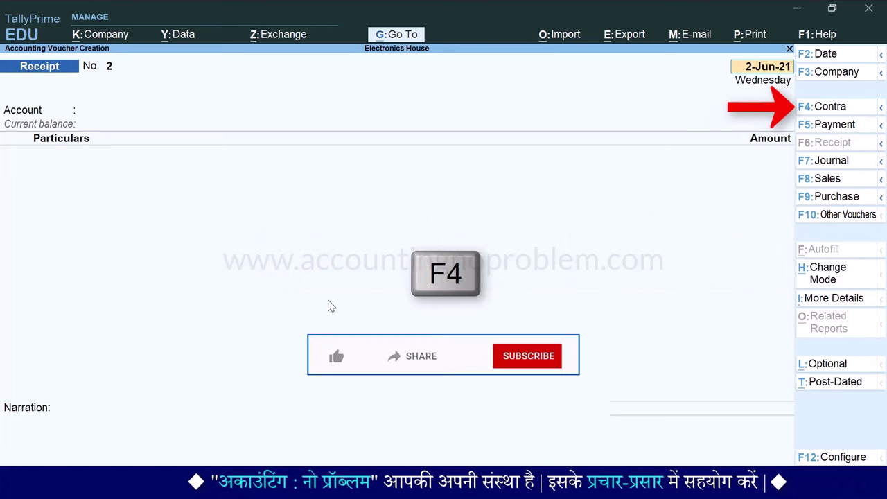
- Start a contra voucher dated 1-Sep-21 with State Bank of India as account
key(F4)
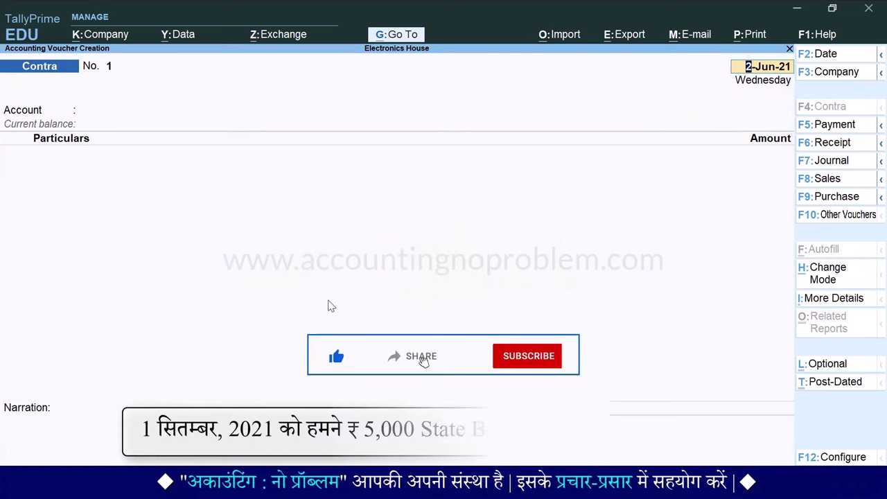
text(1.)
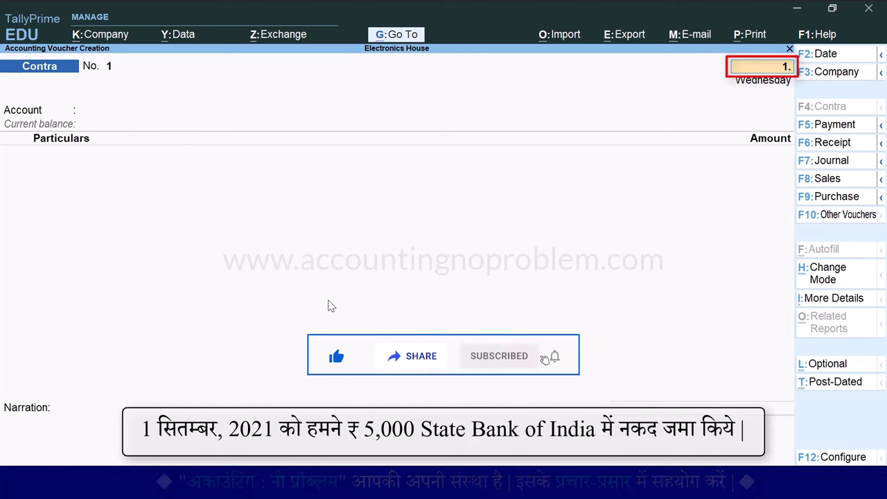
text(9.21)
key(Return)
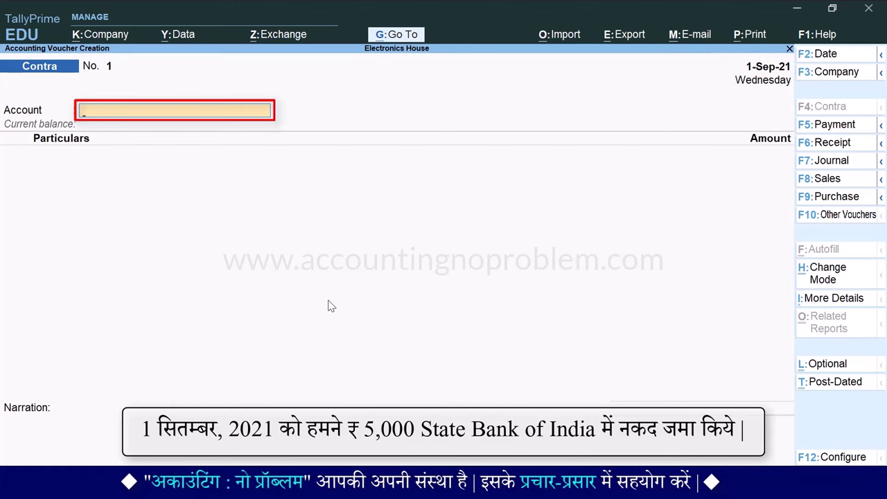
key(space)
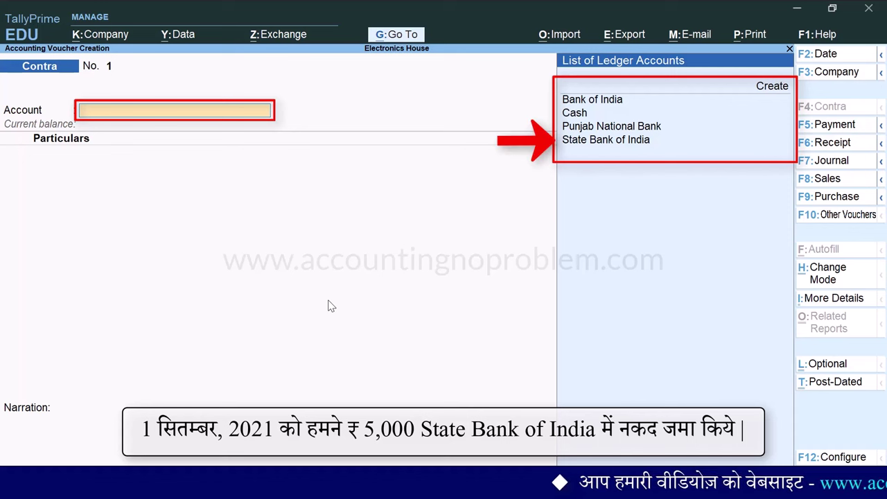
key(Down)
key(Down)
key(Down)
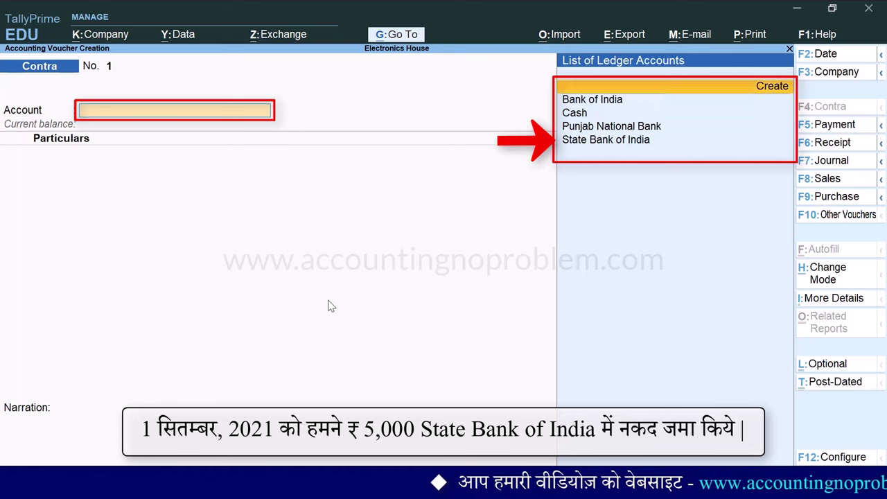
key(Down)
key(Down)
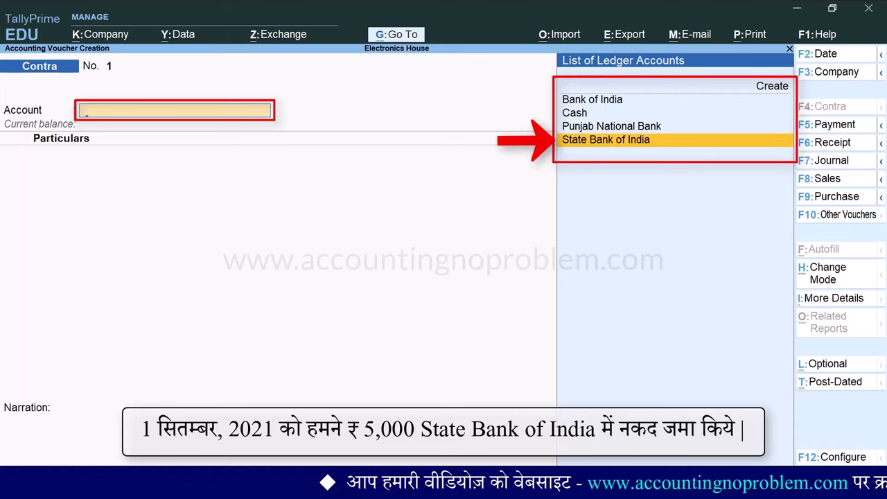
key(Return)
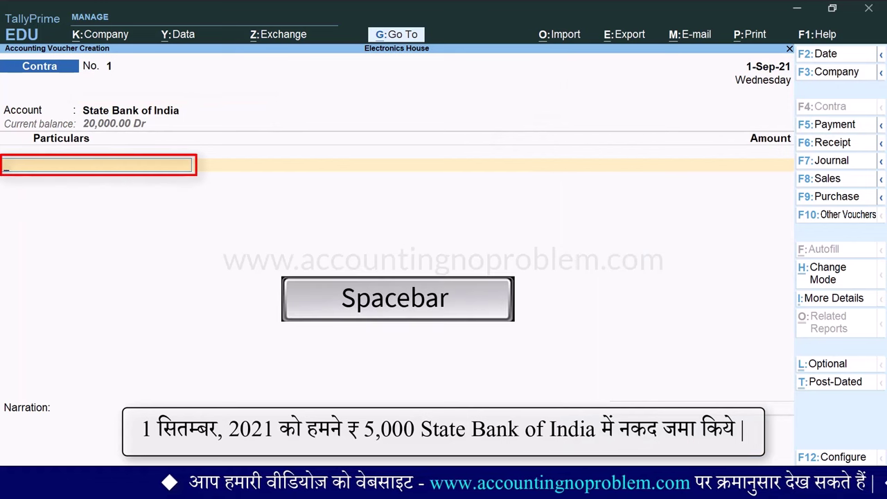
- Enter Cash as the particular with an amount of 5,000
key(space)
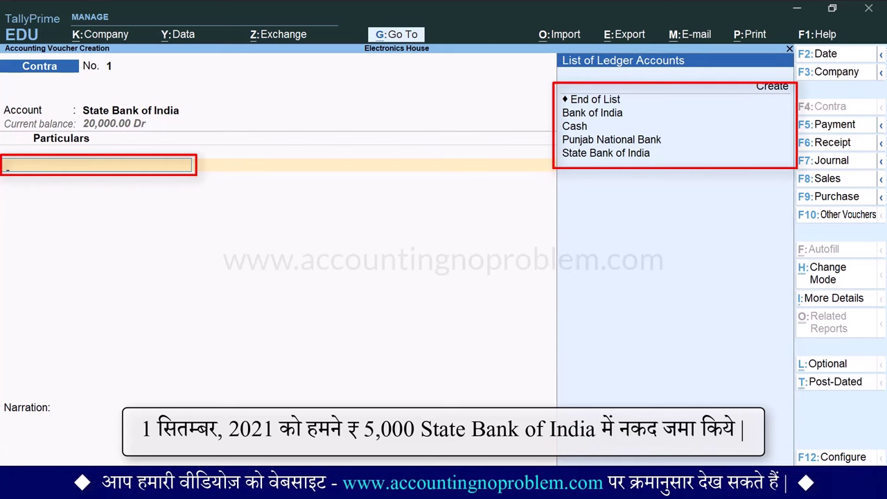
key(Down)
key(Down)
key(Down)
key(Return)
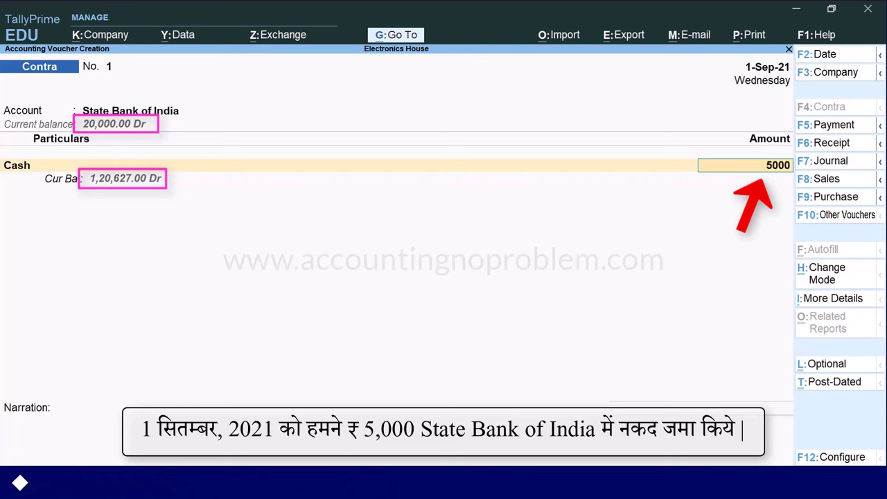
key(Return)
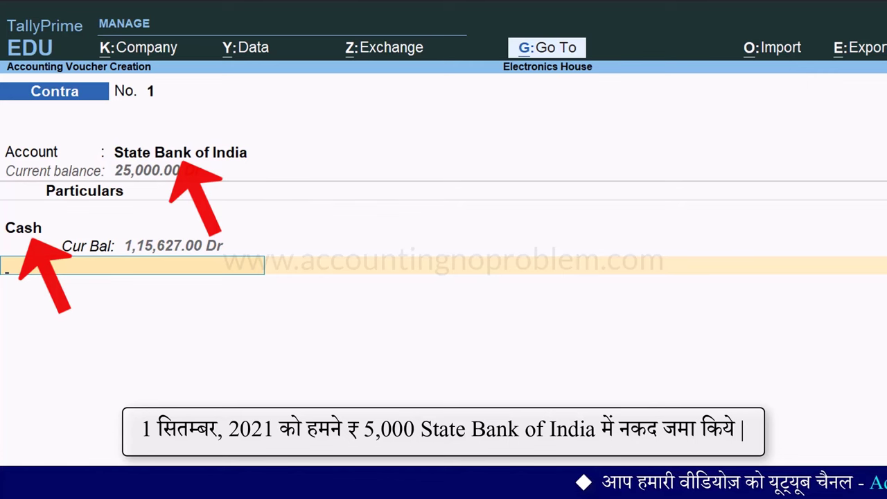
- Allocate the deposit as Cash, recording fifty 100 notes totalling 5,000
key(Return)
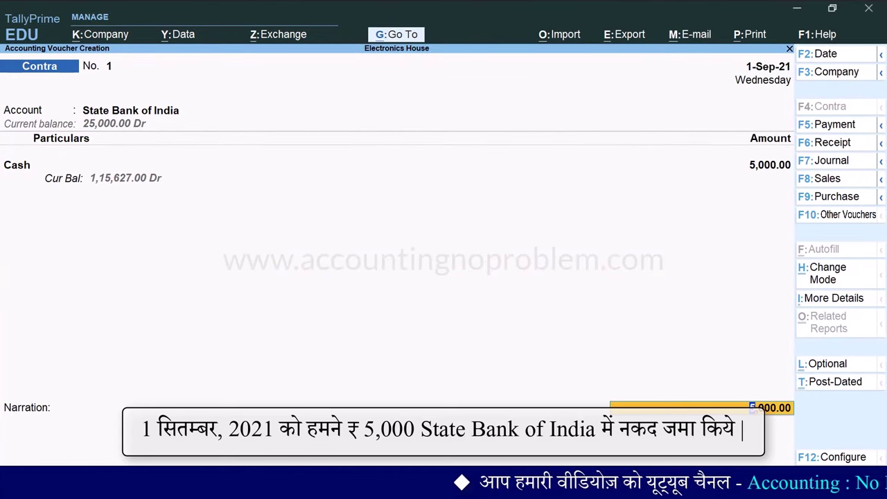
key(Return)
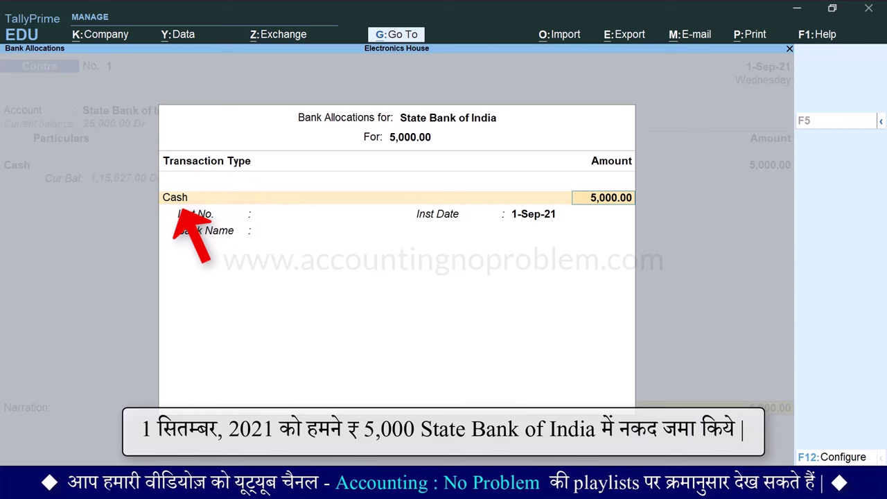
key(Return)
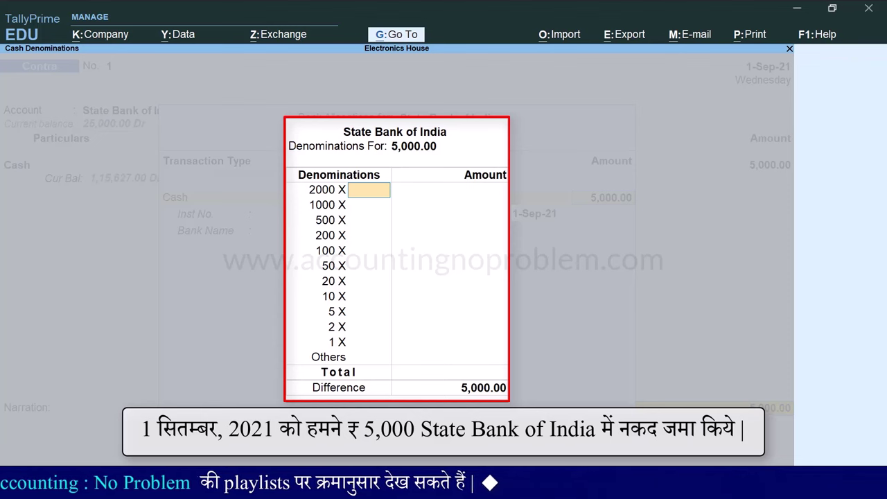
key(Return)
key(Return)
key(Return)
key(Return)
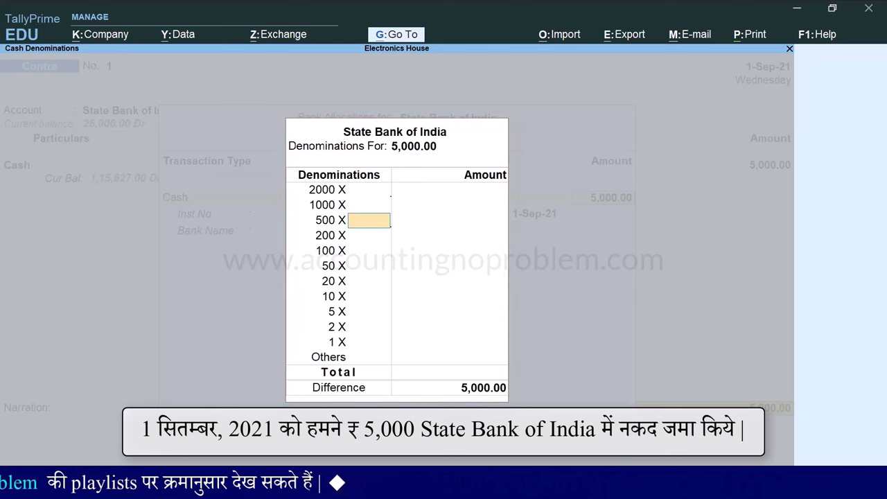
text(50)
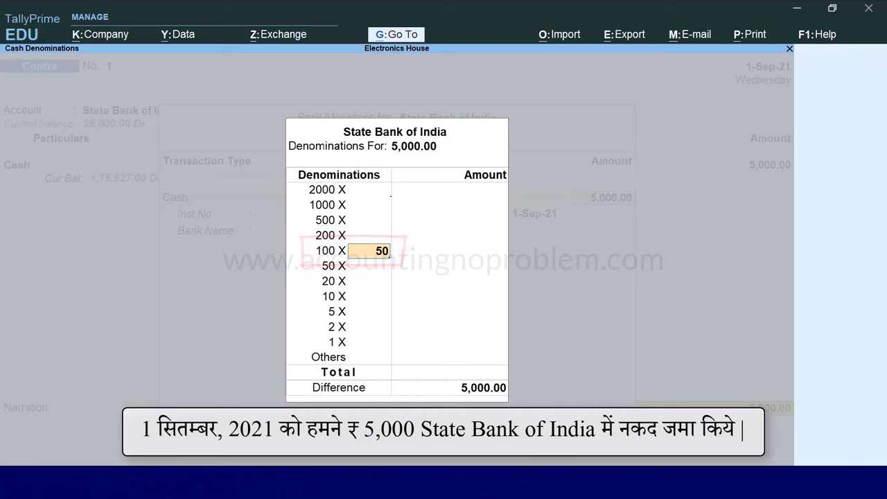
key(Return)
key(Return)
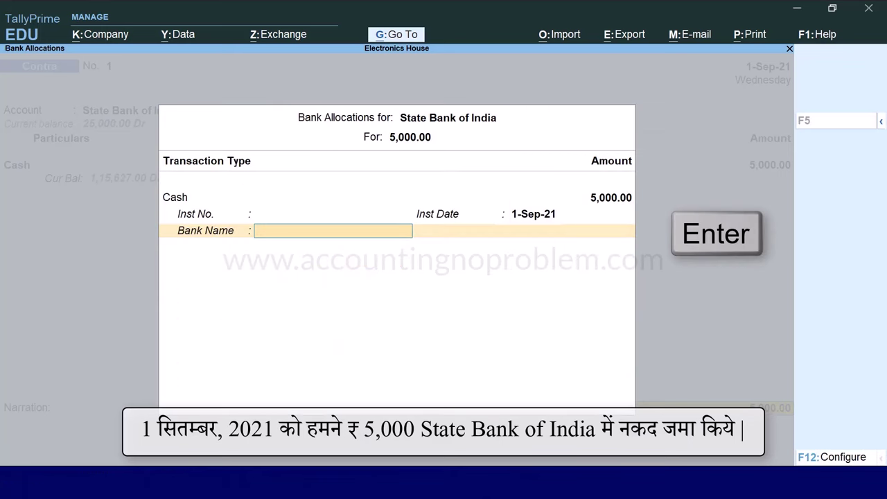
key(Return)
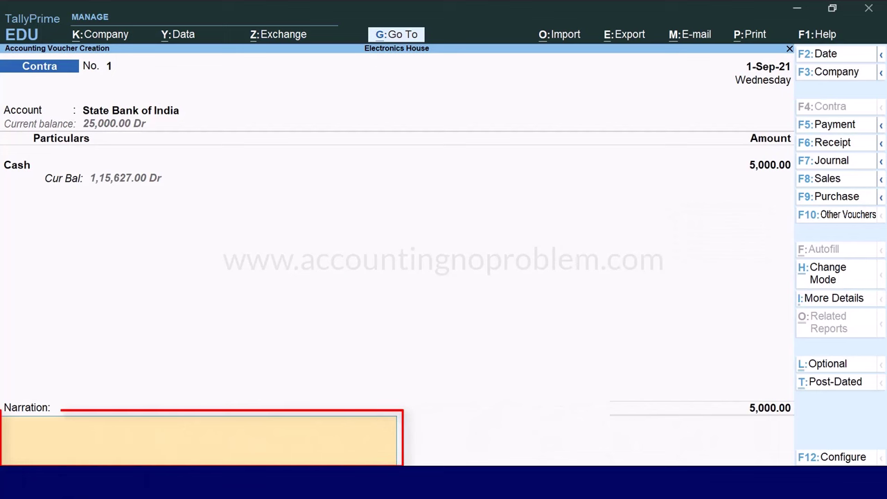
- Add the narration 'Being Rs.5000 cash deposited in State Bank of India.' and save
text(Being Rs.5000 cash deposited in State Bank of India.)
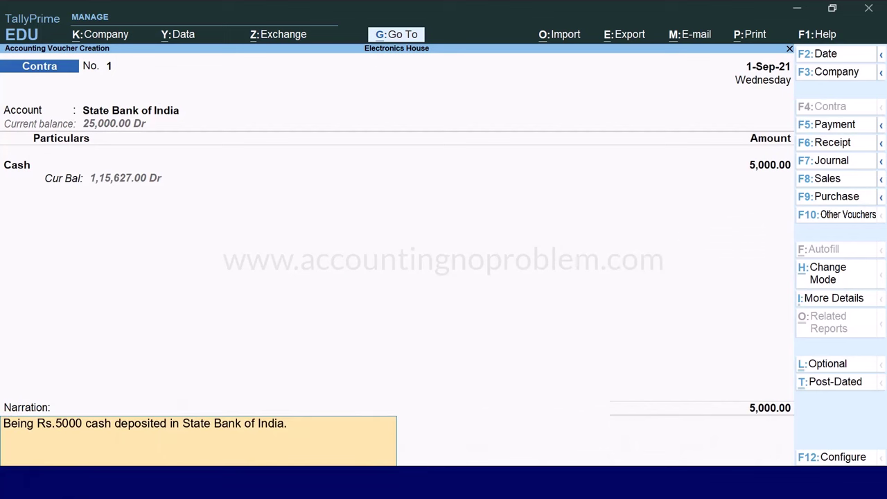
key(Return)
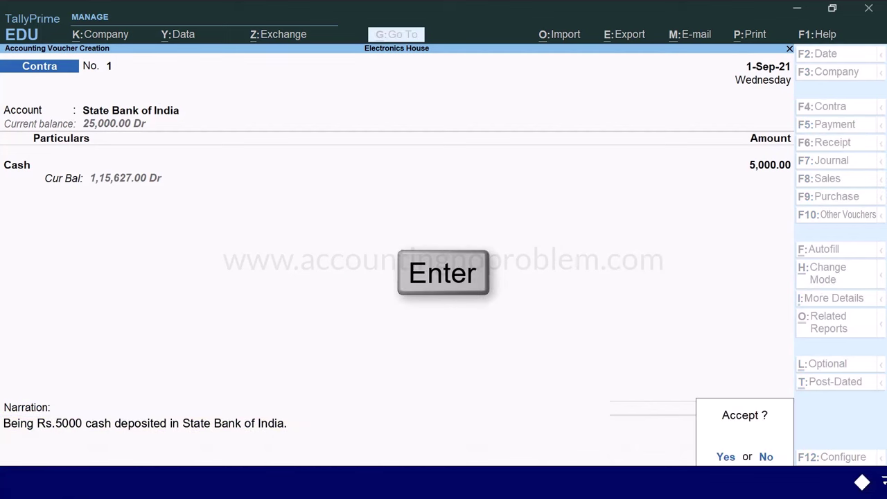
key(Return)
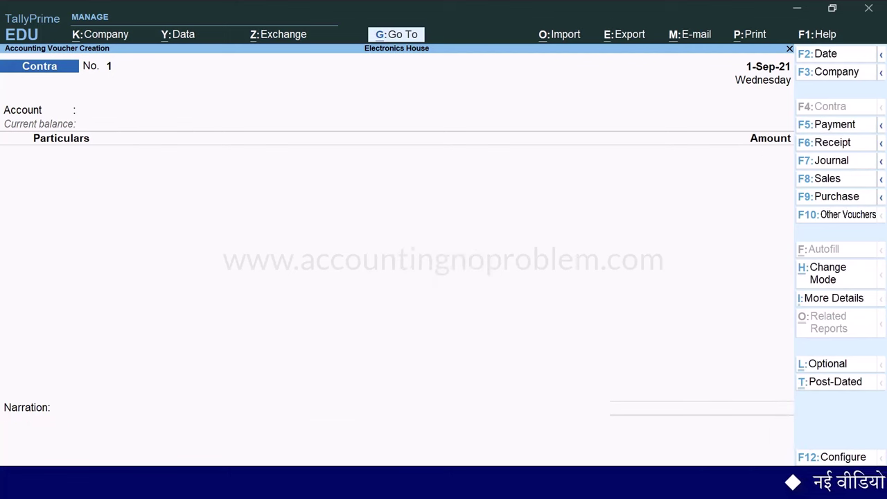
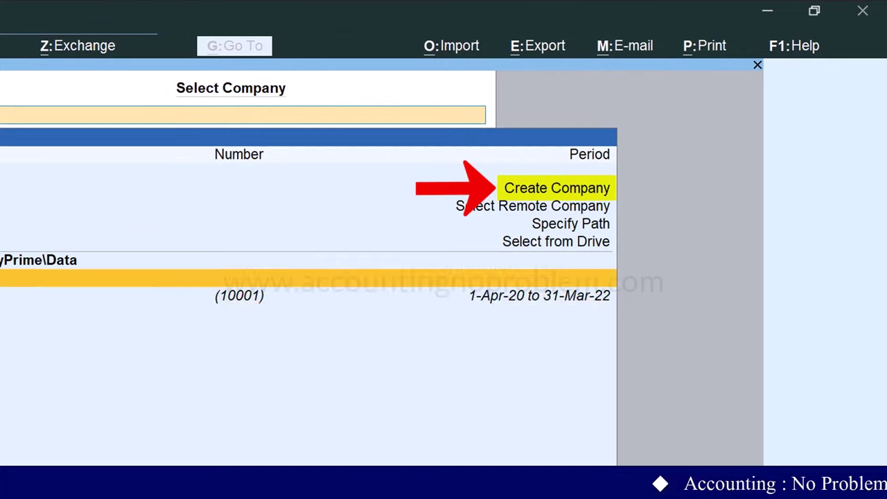
- Start a new company named National Traders and enter its two-line street address and city
key(Return)
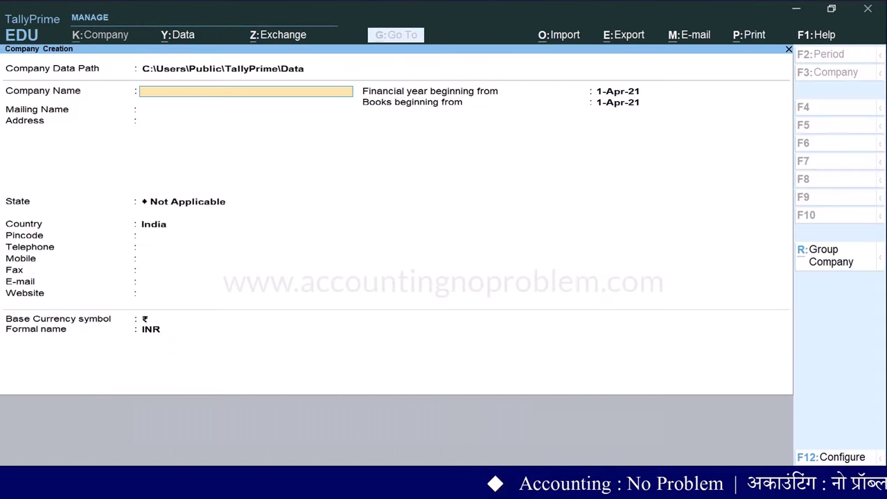
text(National Traders)
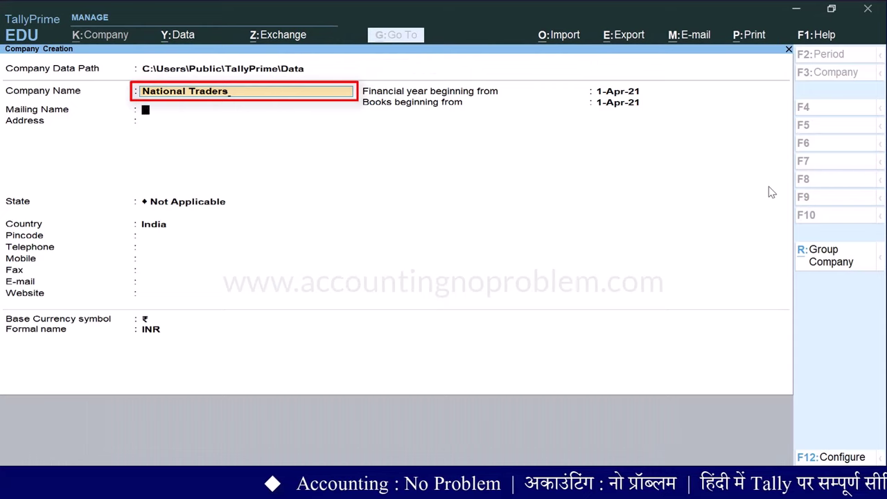
key(Return)
key(Return)
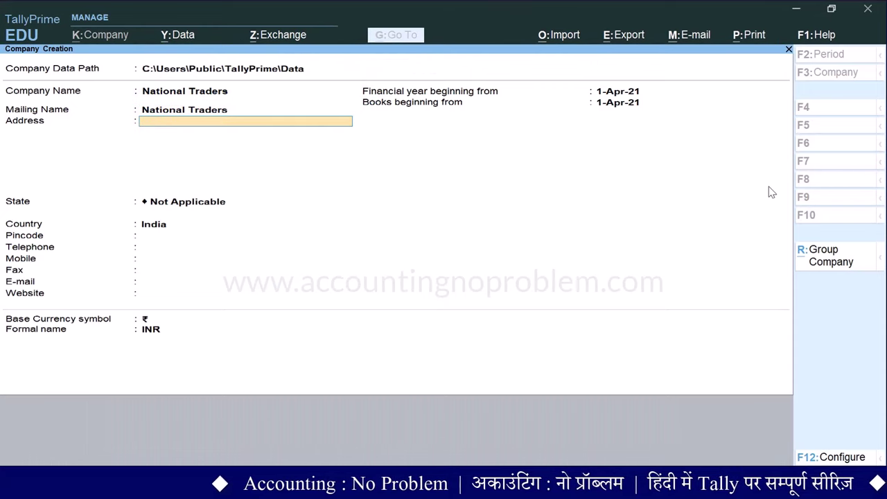
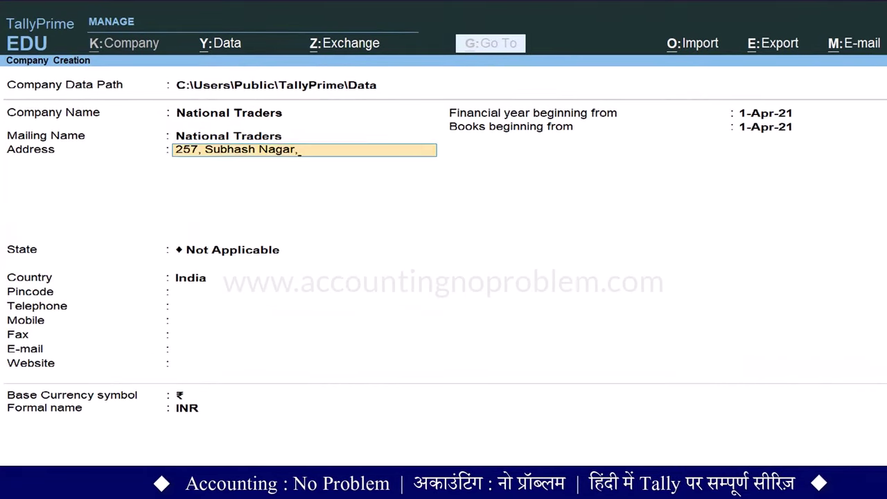
key(Return)
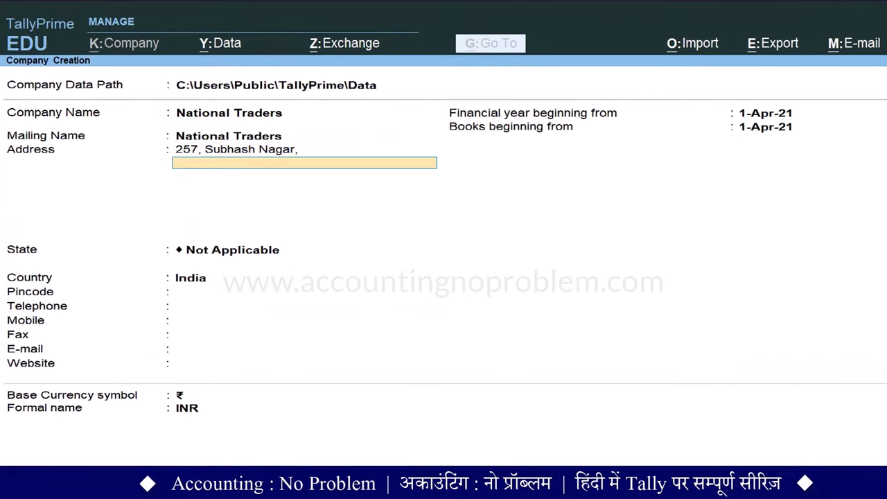
text(Indore)
key(Return)
- Set the state to Madhya Pradesh, add the company's pincode, mobile number and e-mail address, and accept the default financial year dates
key(Return)
text(M)
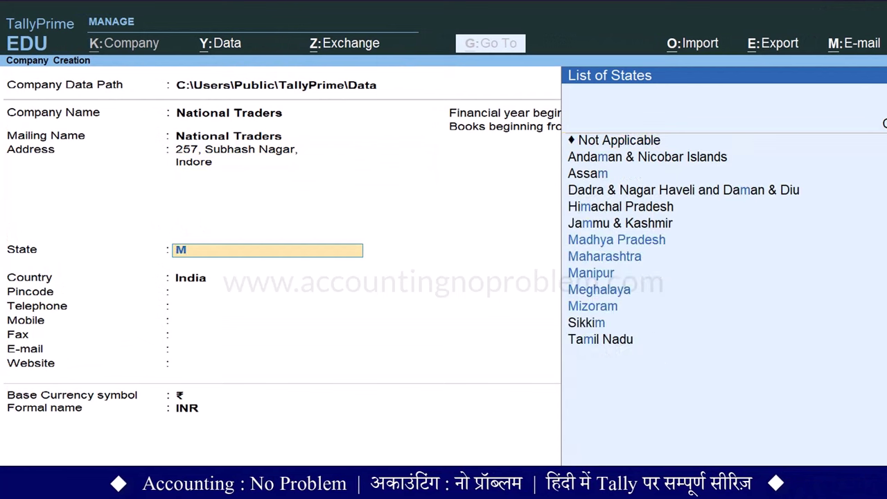
key(Return)
text(452011)
key(Return)
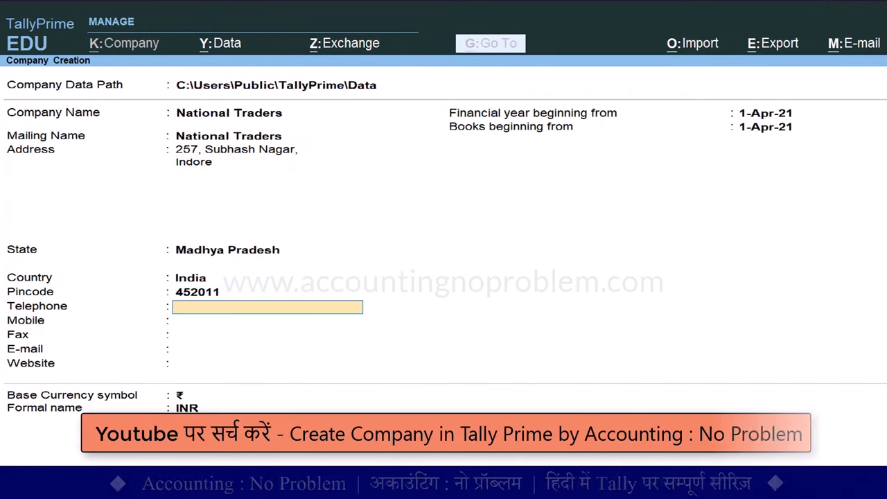
key(Return)
text(911163XXXX)
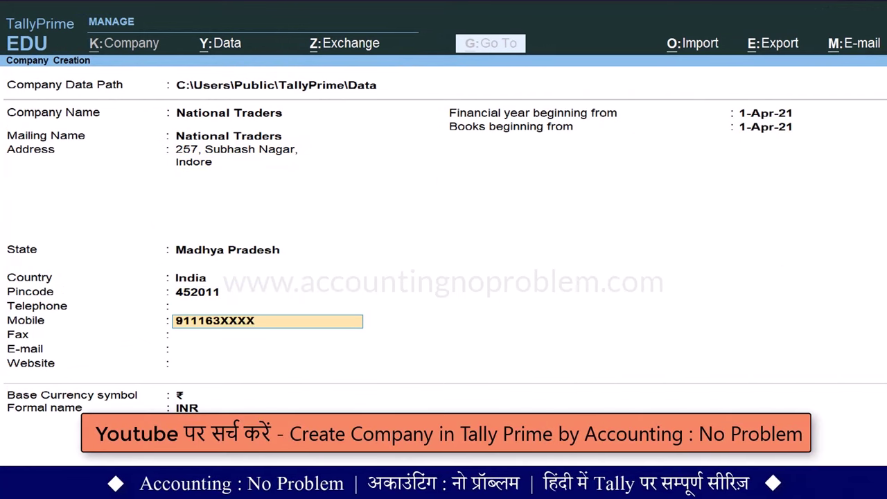
key(Return)
key(Return)
text(nationalxxxx@gmail.com)
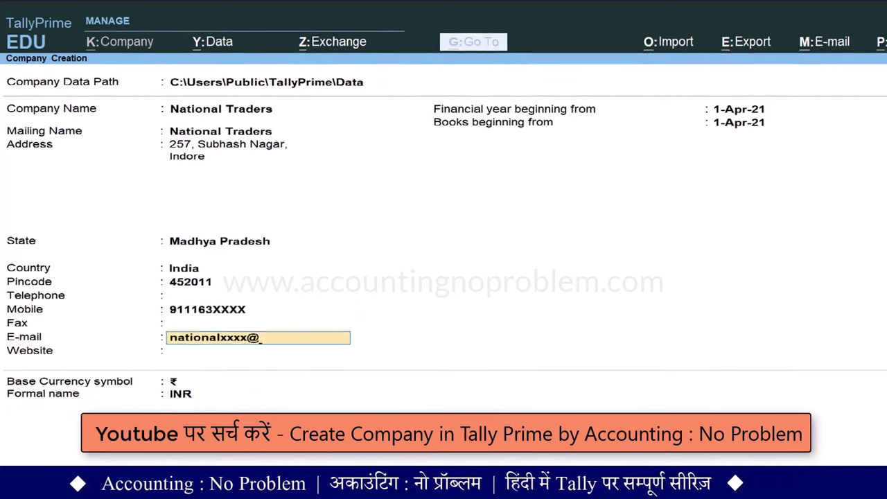
key(Return)
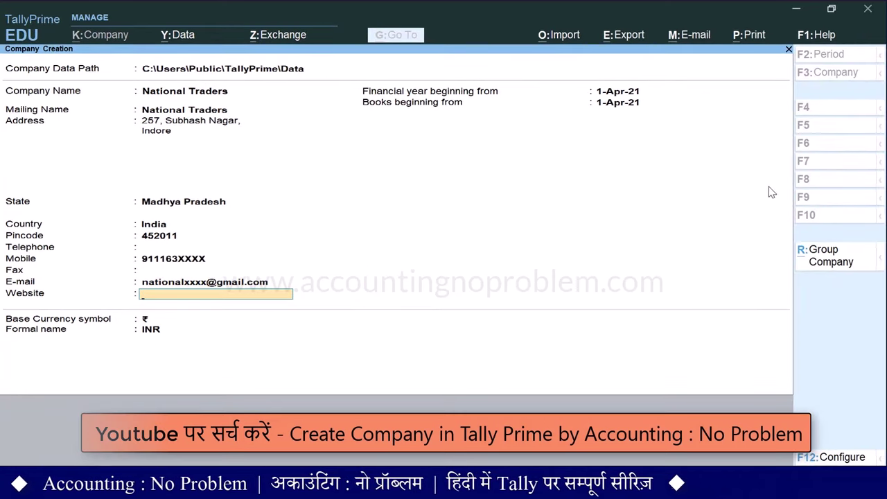
key(Return)
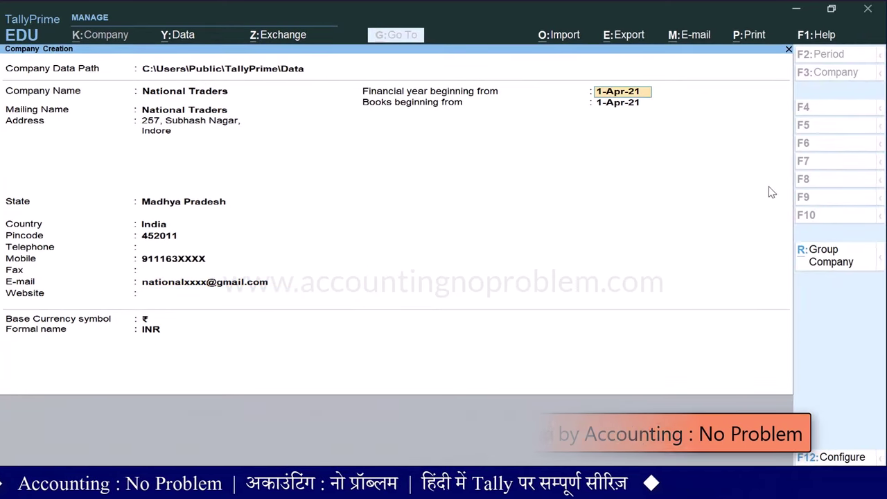
key(Return)
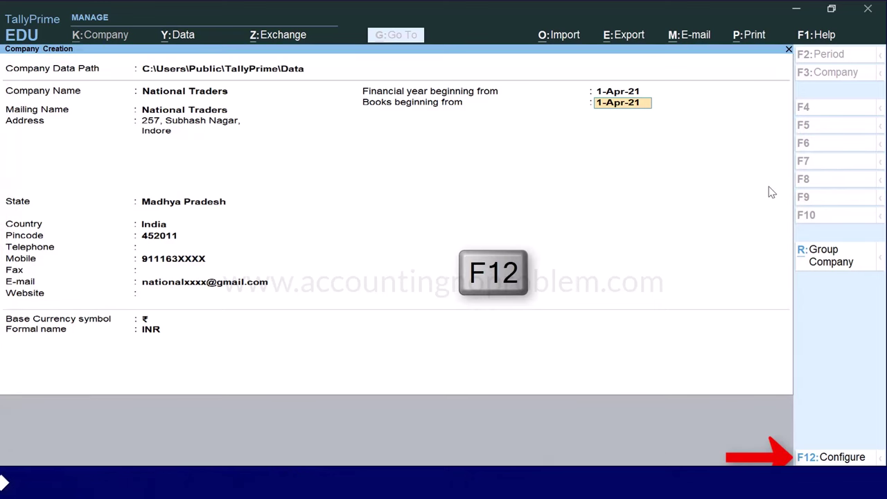
- Set Use User Access Control and Control User Access to Company Data both to Yes
key(F12)
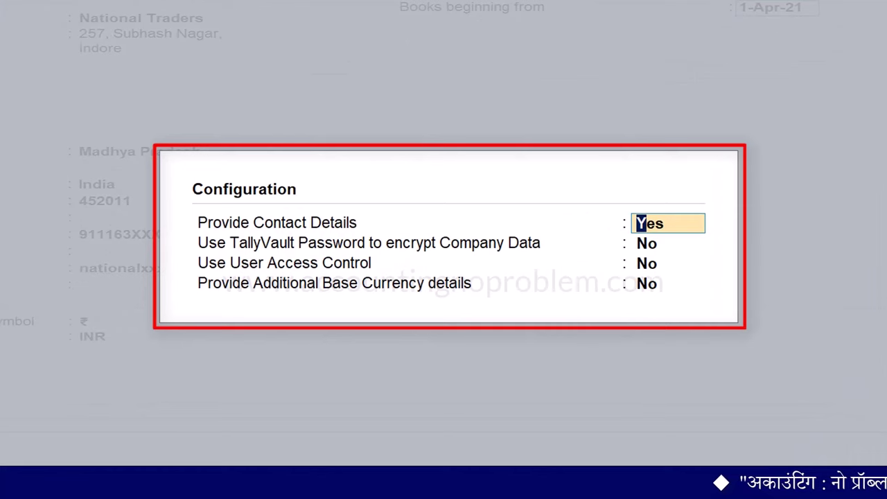
key(Return)
key(Return)
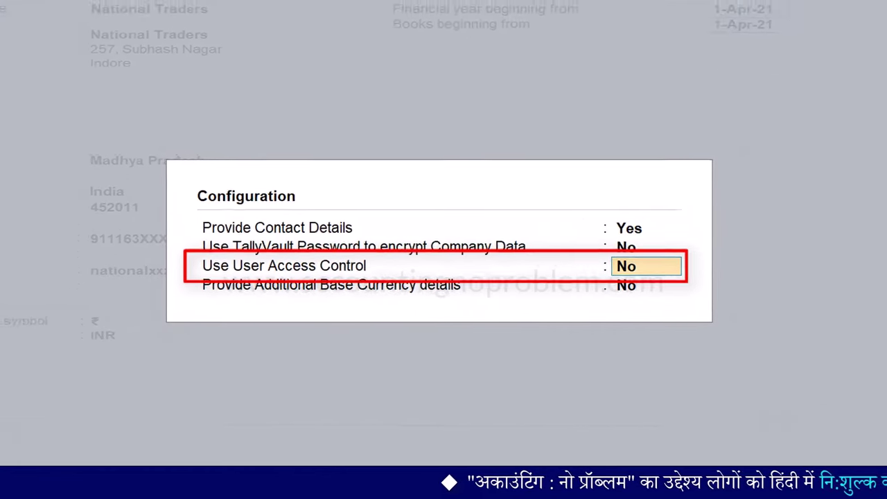
text(Yes)
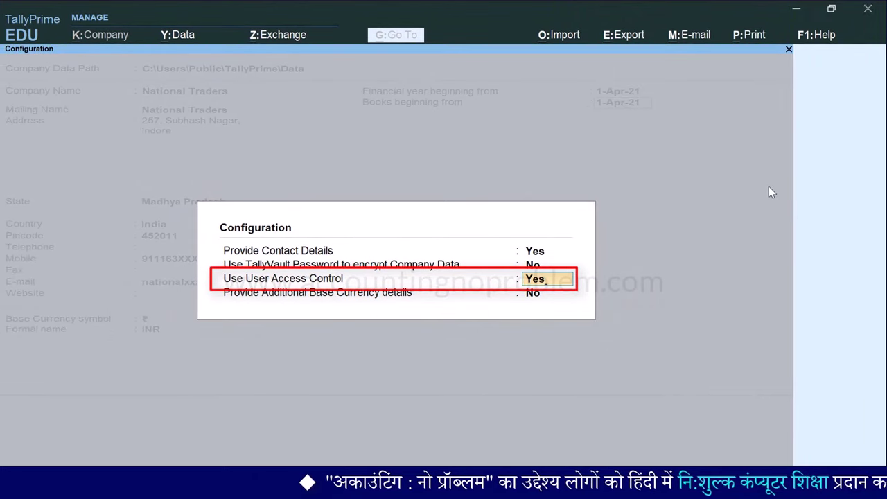
key(ctrl+a)
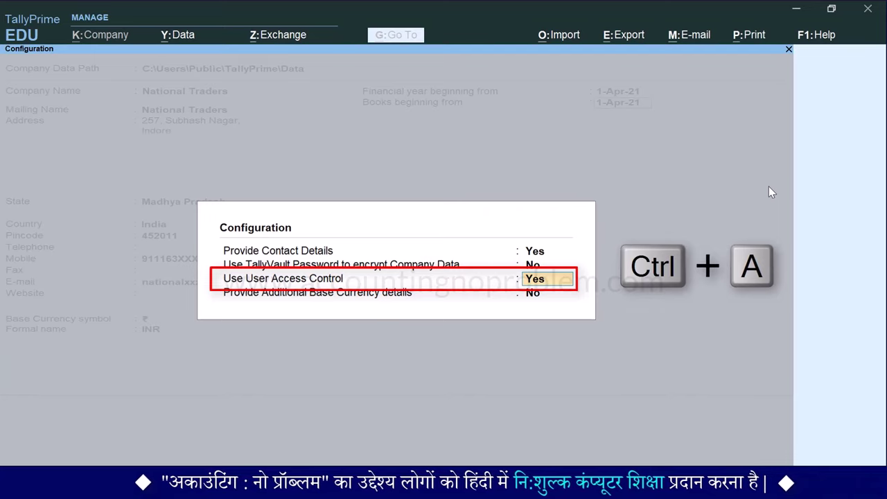
key(ctrl+a)
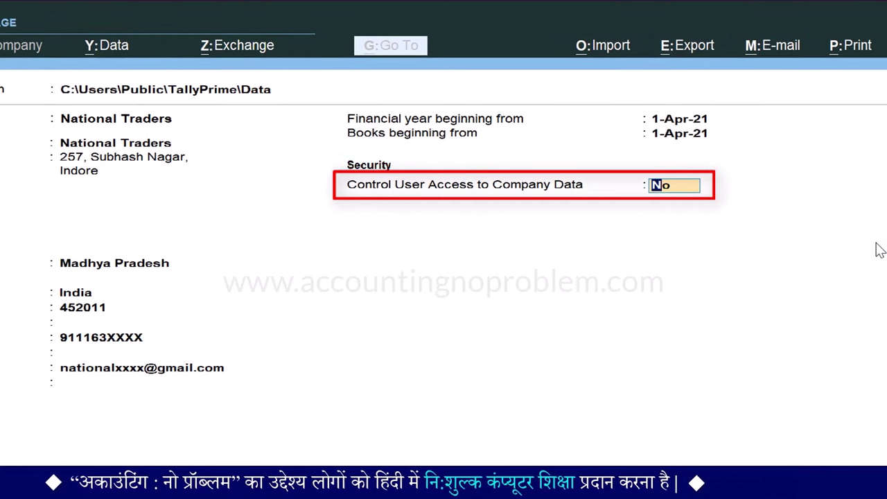
text(Yes)
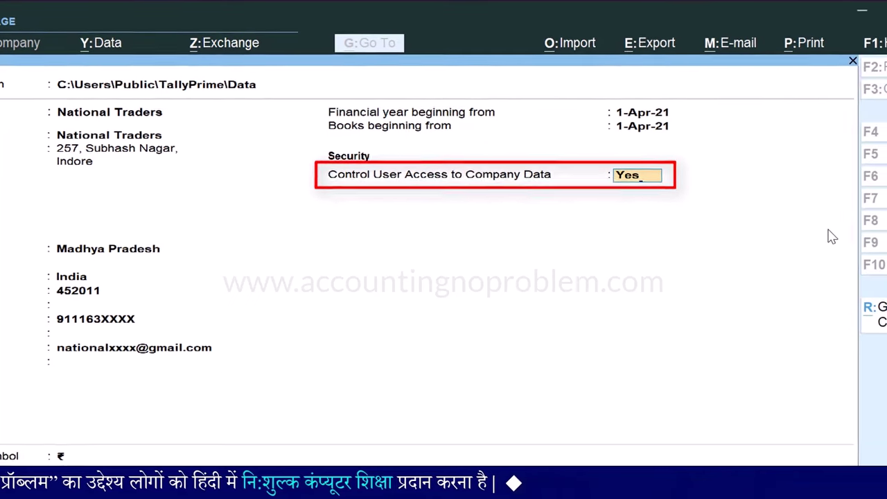
key(Return)
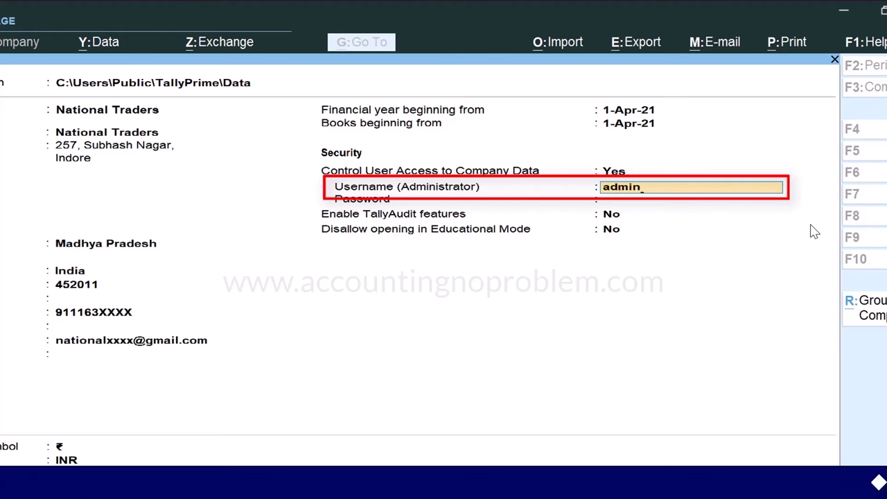
- Enter and confirm the administrator username and password, then dismiss the forgotten-password warning
key(Return)
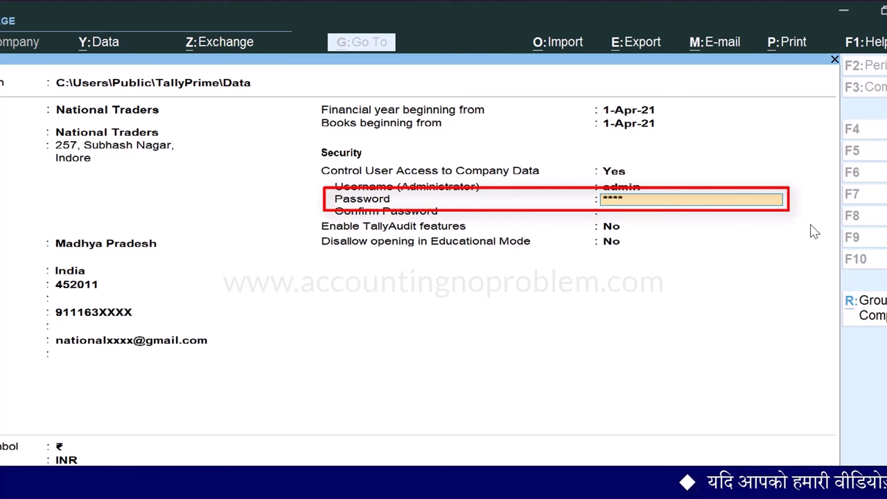
key(Return)
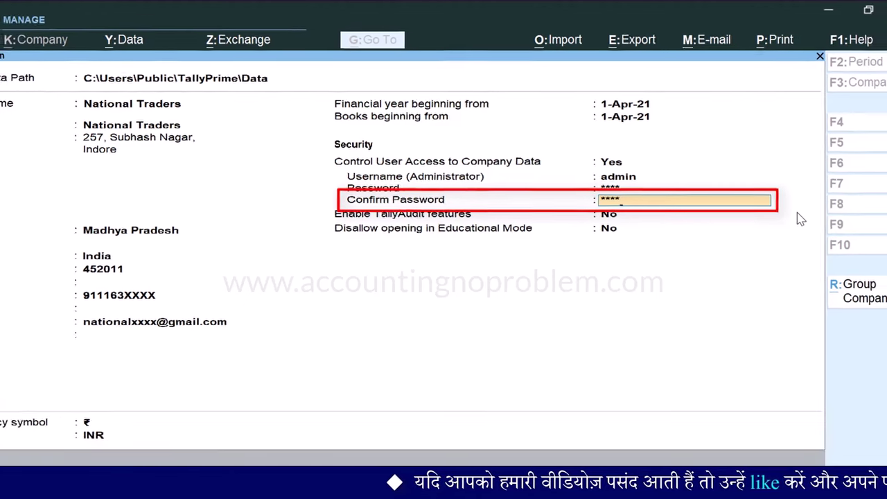
key(Return)
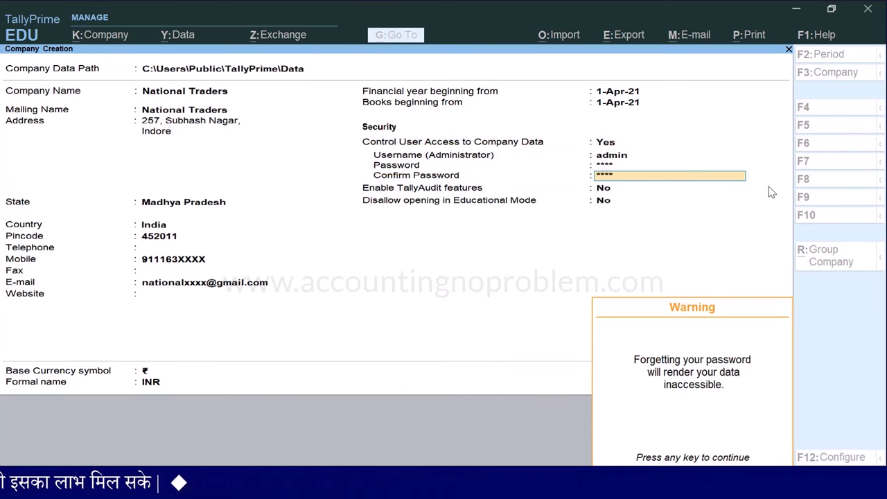
key(Return)
key(Return)
key(Return)
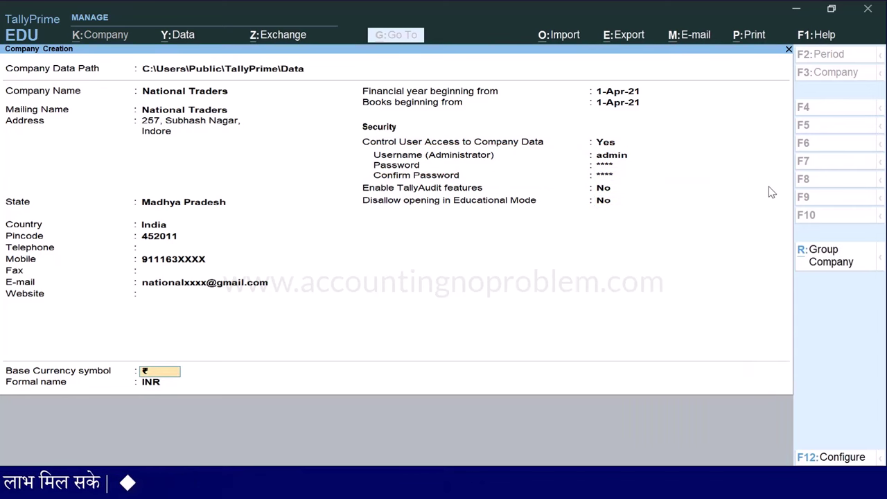
- Accept the base currency, save the company, and log in to National Traders as admin
key(Return)
key(Return)
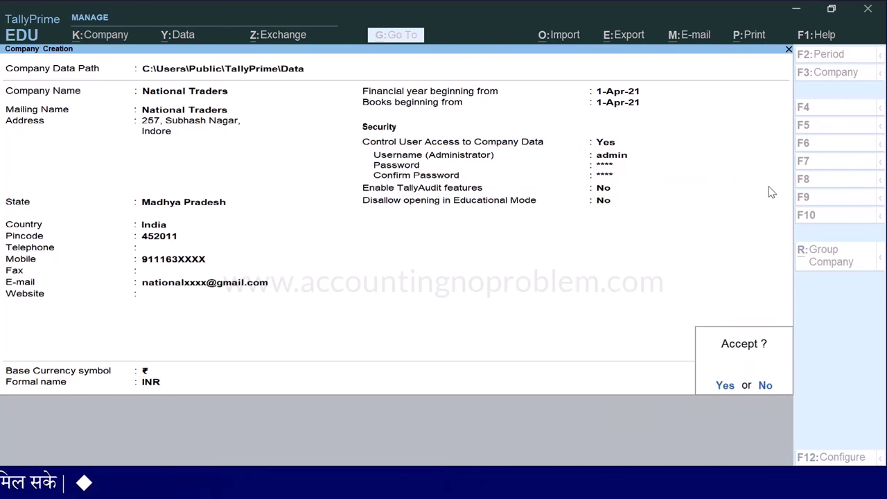
key(Return)
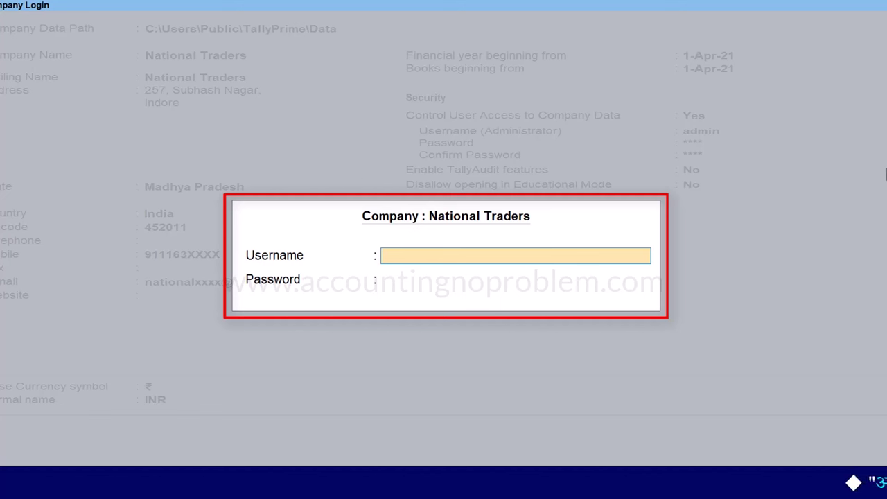
text(admi)
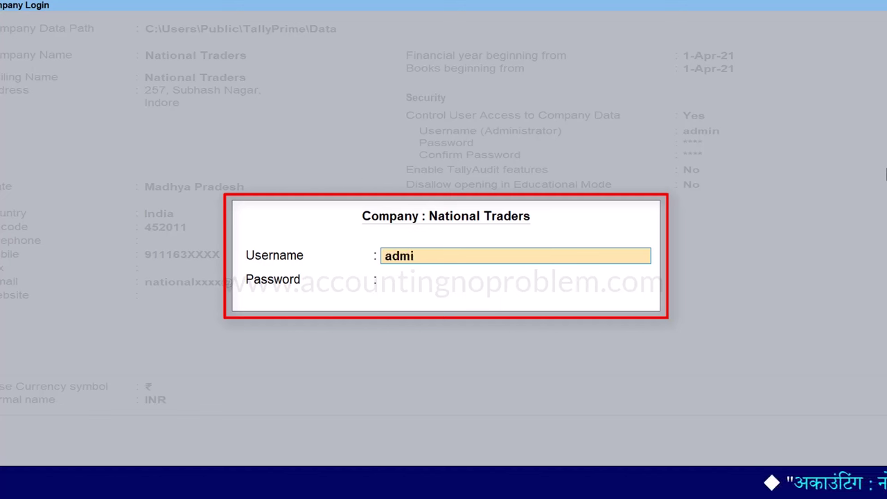
text(n)
key(Return)
text(***)
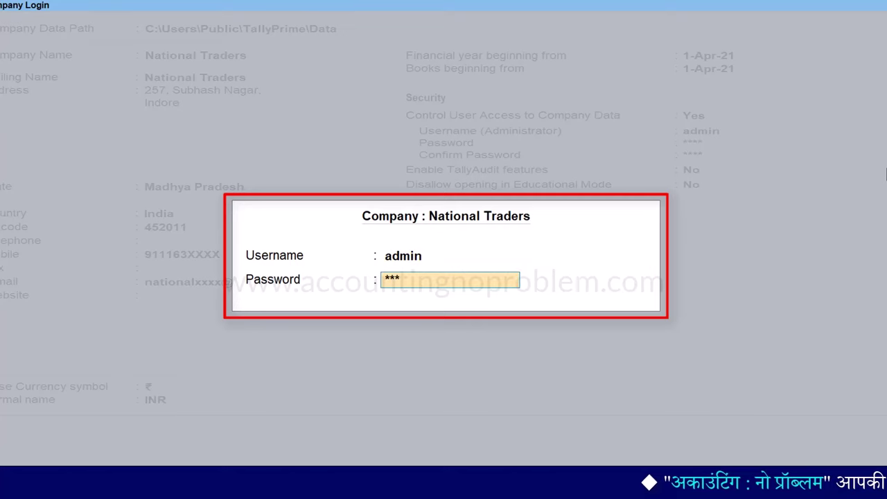
text(*)
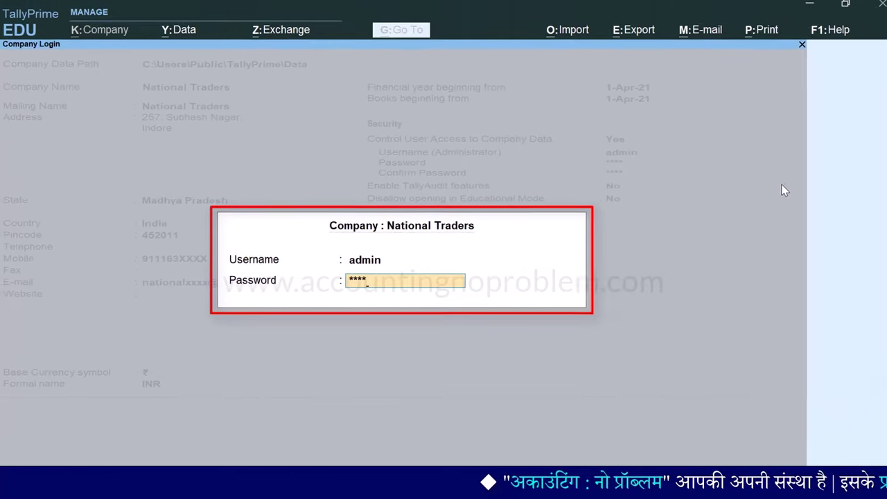
key(Return)
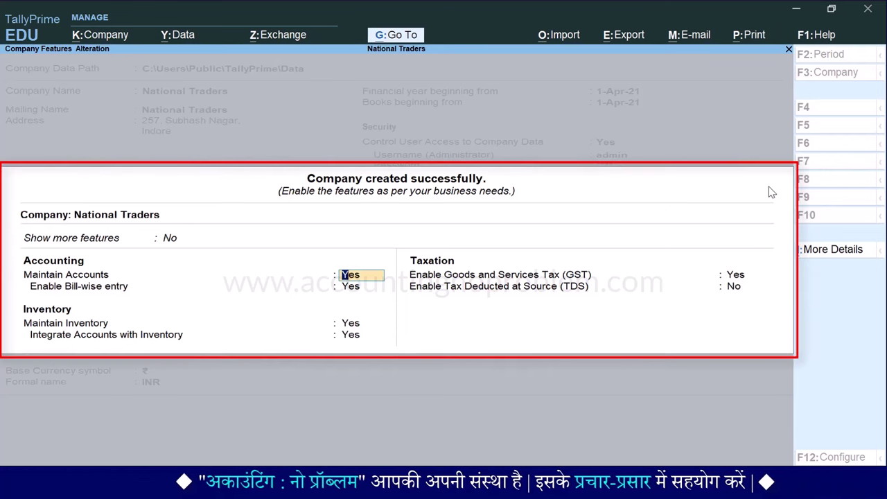
- Accept the default Company Features settings with Ctrl+A
key(ctrl+a)
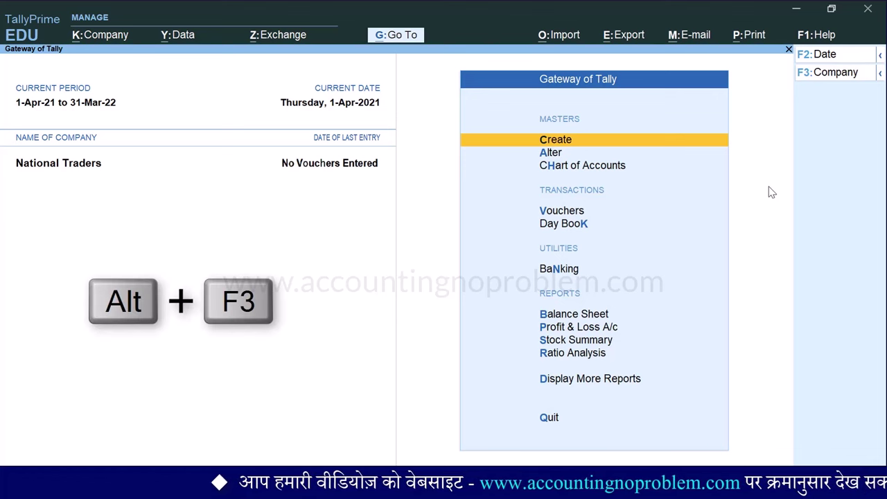
- Load Electronics House from the List of Companies
key(alt+F3)
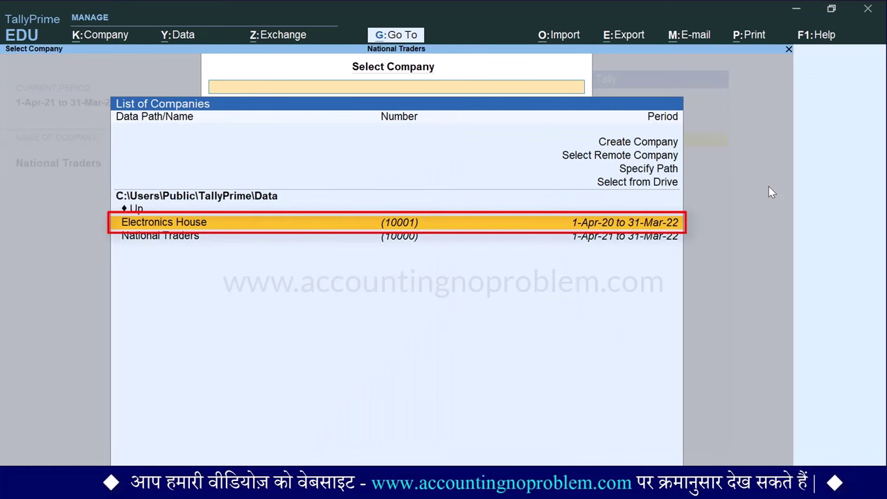
key(Return)
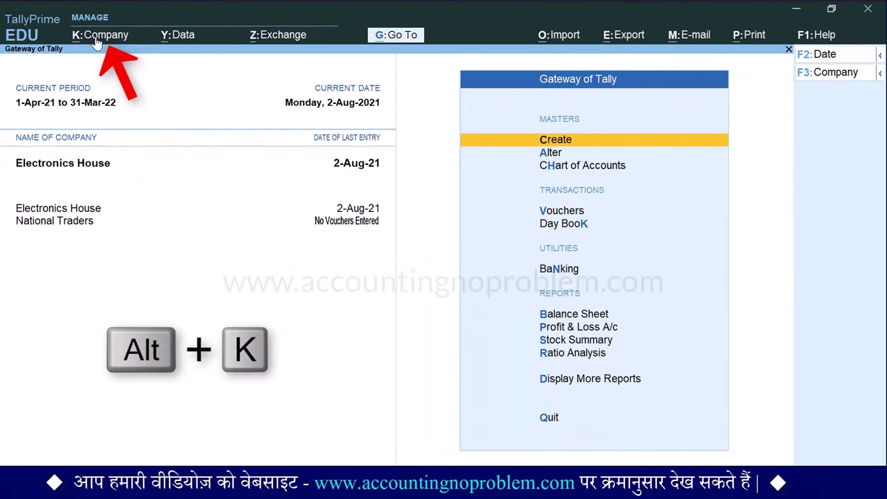
- Open the Security settings from the company menu and select Electronics House
key(alt+k)
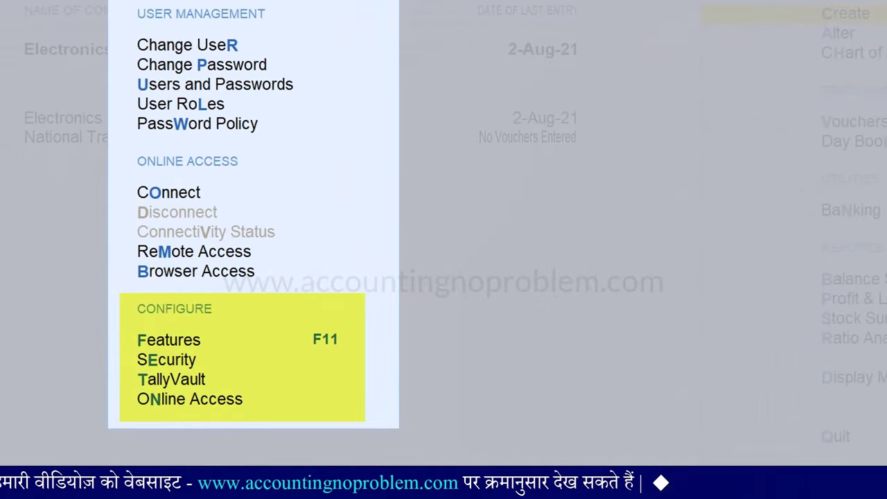
key(Down)
key(Down)
key(Down)
key(Down)
key(Down)
key(Down)
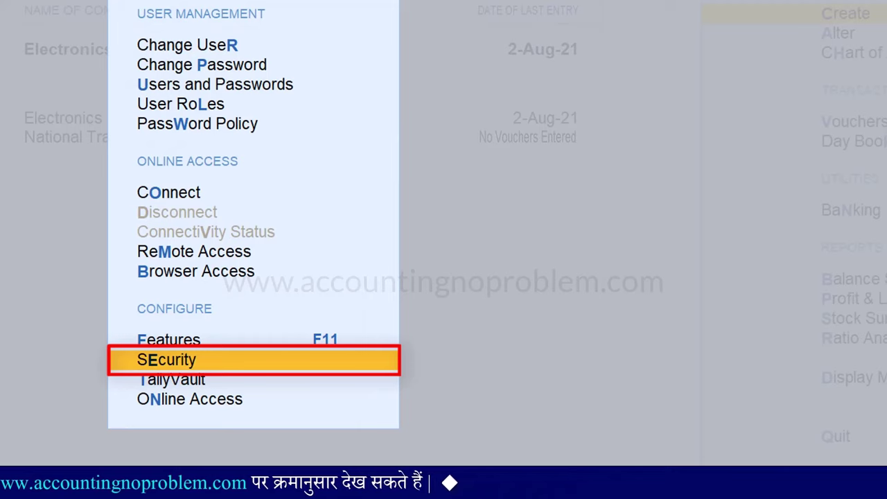
key(e)
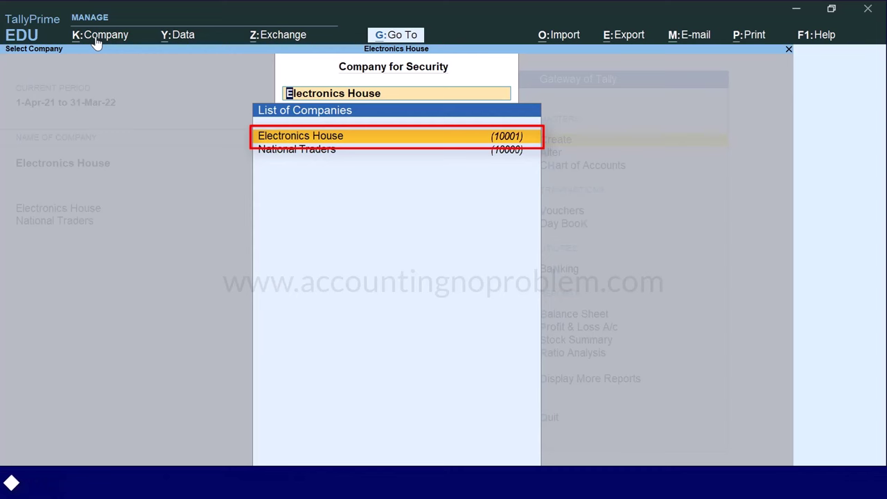
key(Return)
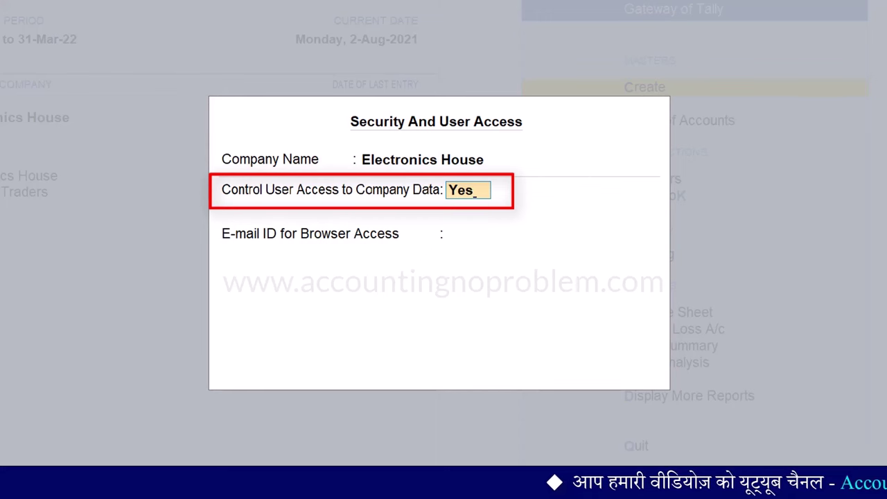
- Enable user access control and enter and confirm the administrator username and password
key(Return)
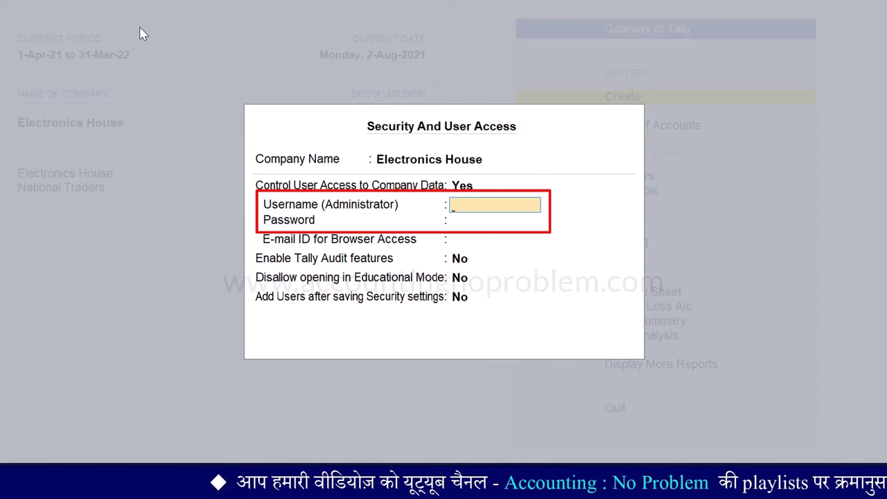
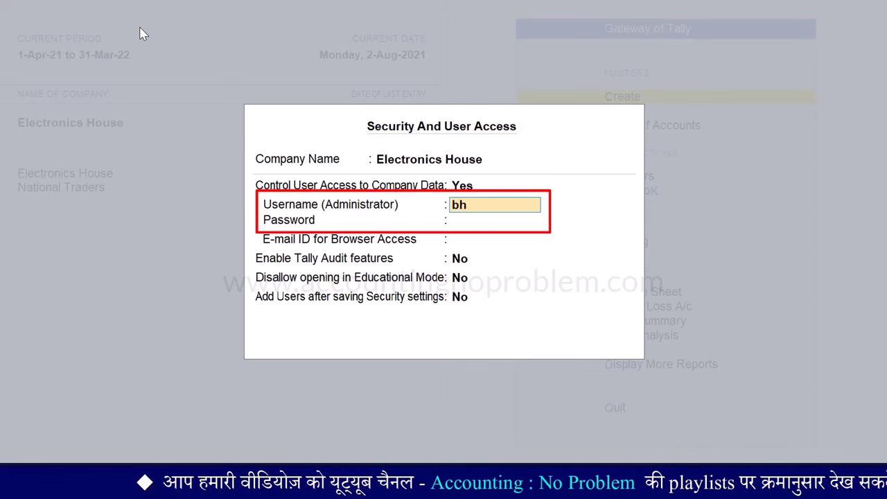
key(Return)
key(Return)
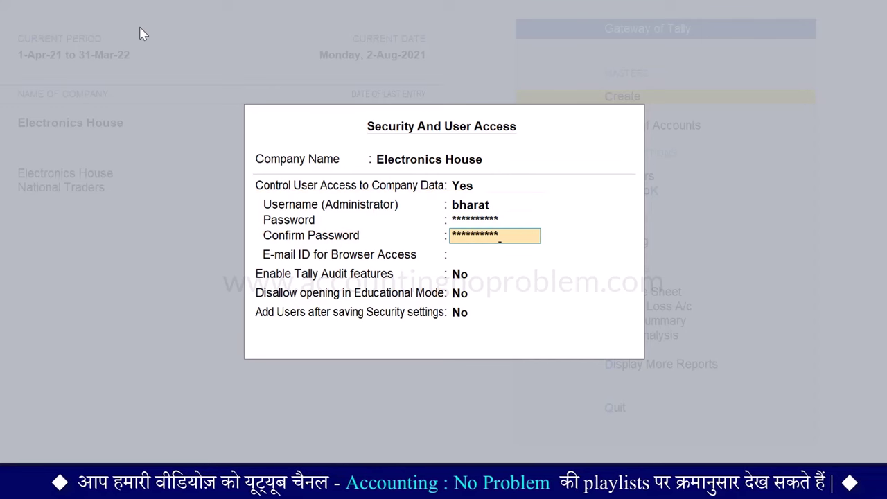
key(Return)
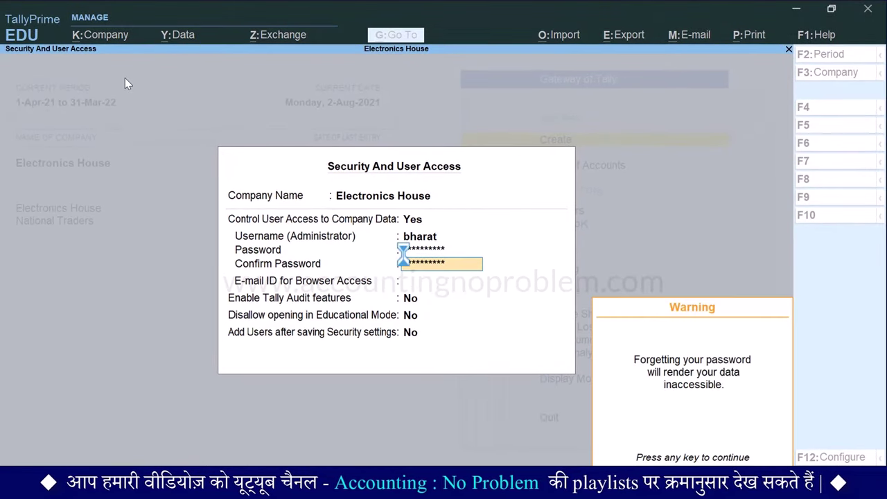
key(Return)
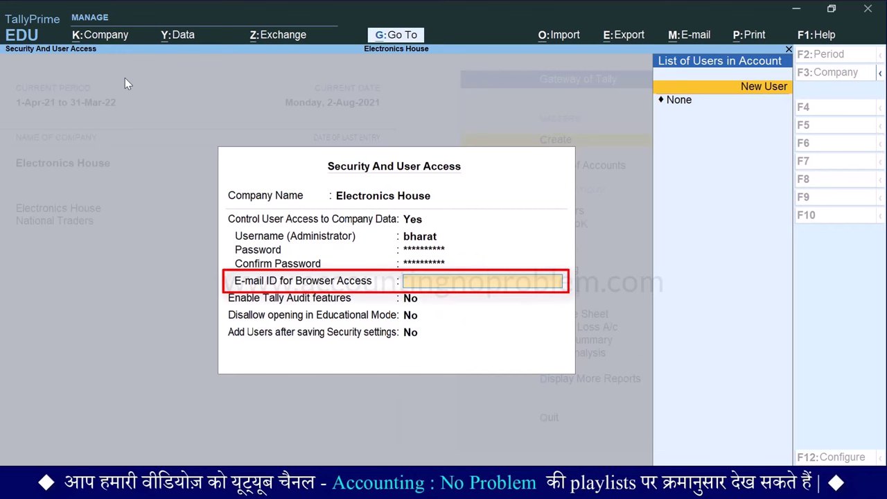
- Set the browser access e-mail to None and save the security settings
key(Down)
key(Return)
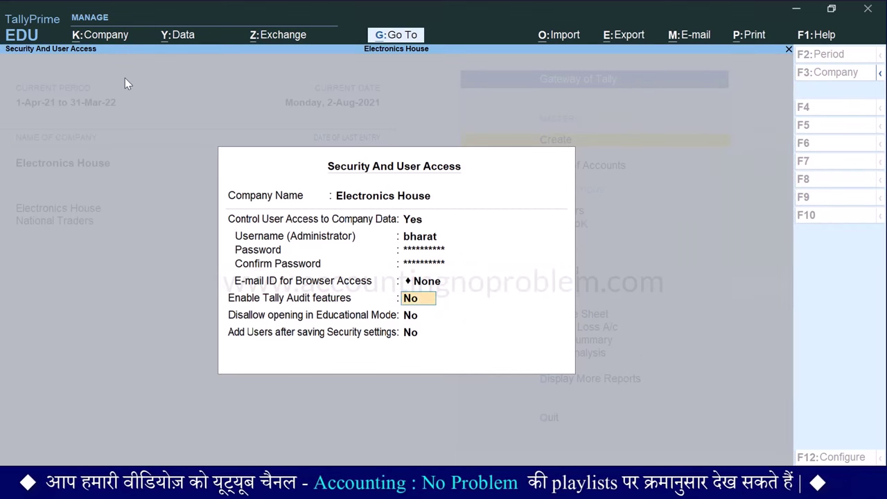
key(Return)
key(Return)
key(Return)
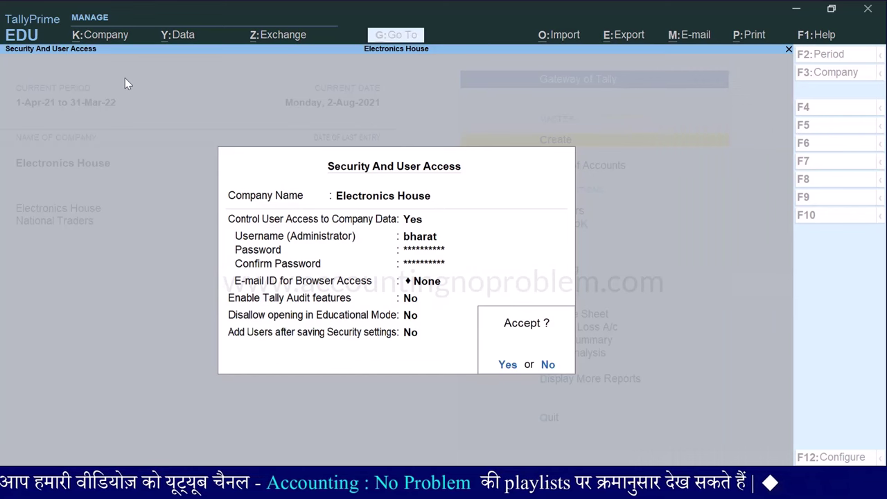
key(Return)
key(Escape)
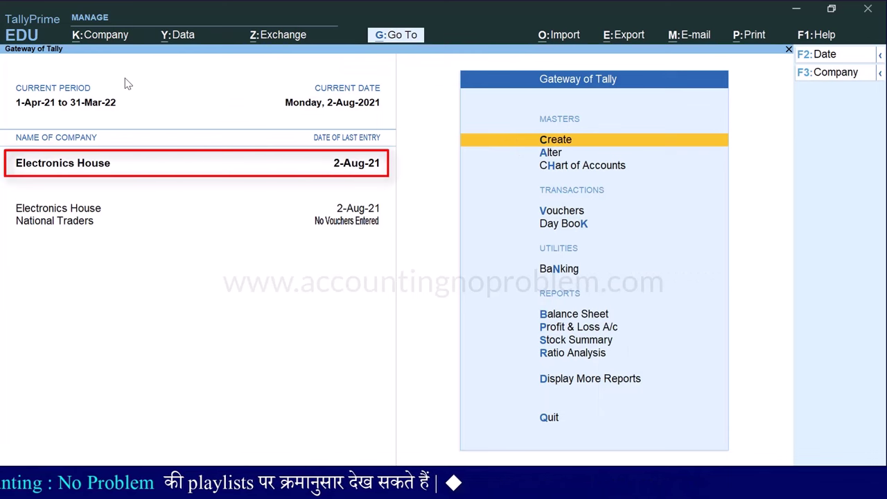
- Shut Electronics House, then reload it and log in with the administrator username and password
key(ctrl+F3)
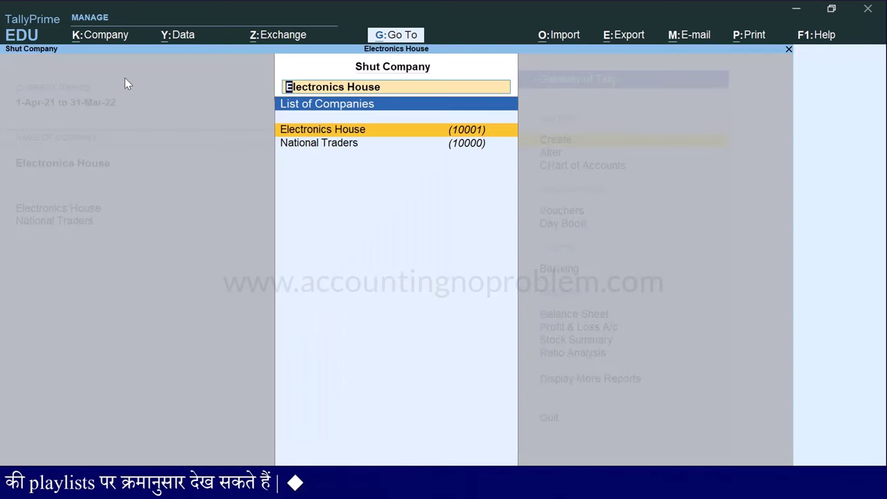
key(Return)
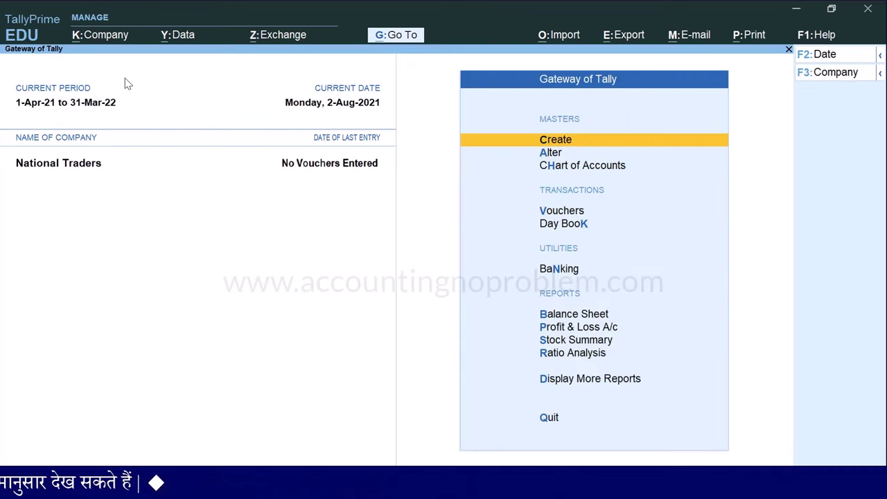
key(alt+F3)
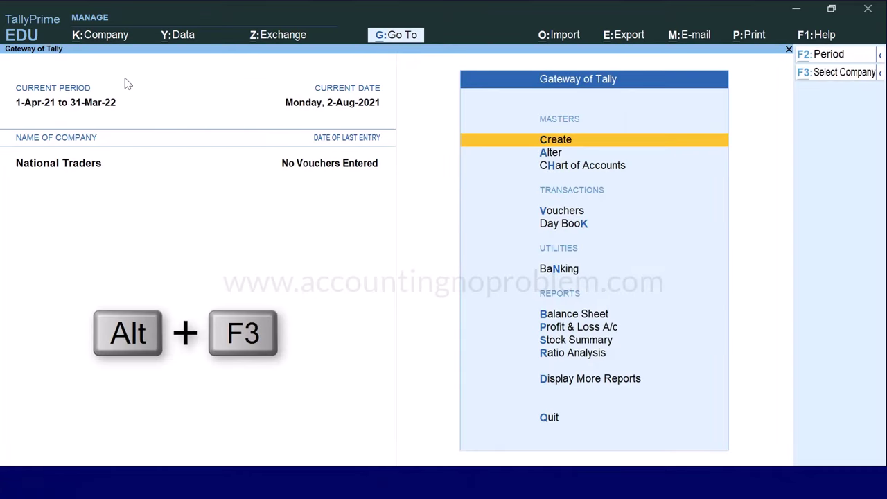
key(alt+F3)
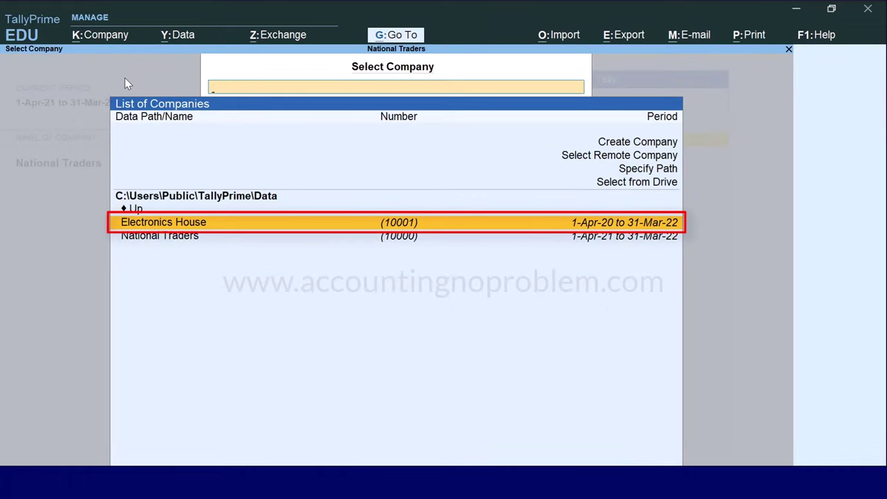
key(Return)
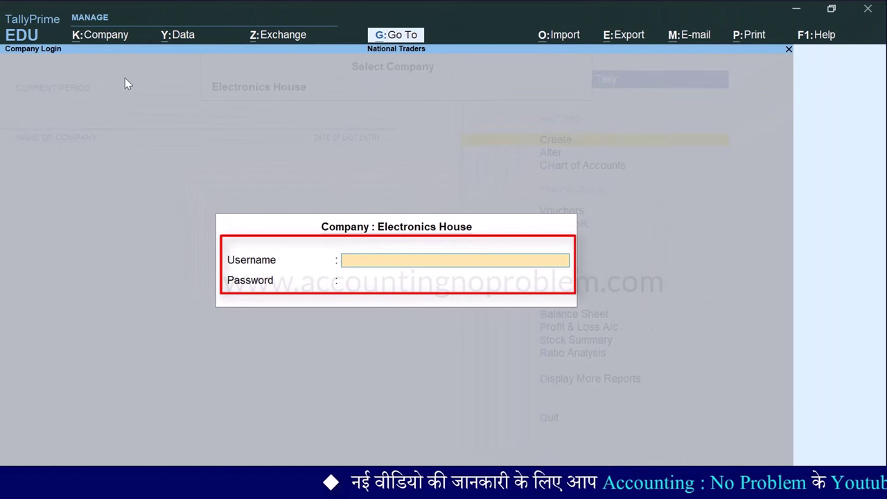
text(bharat)
key(Return)
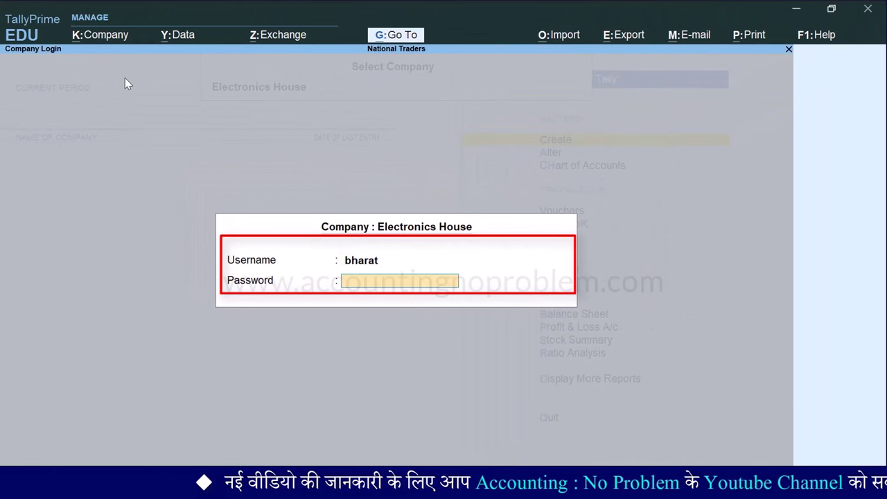
text(***)
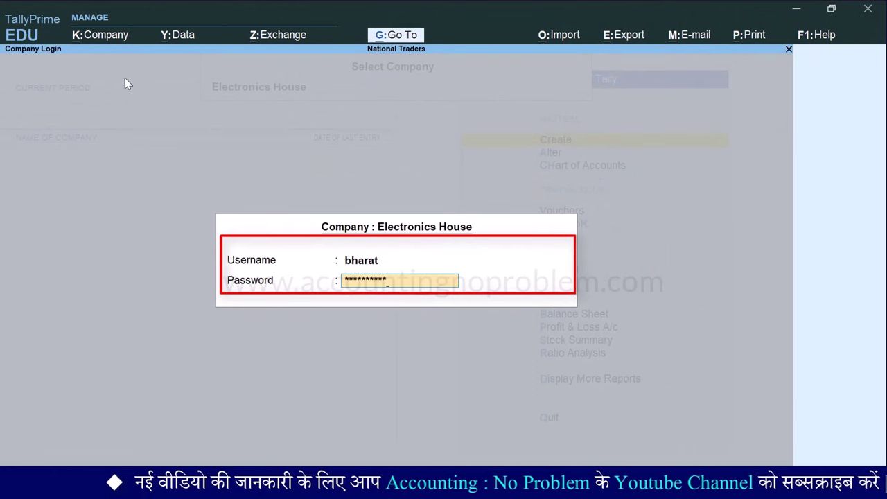
key(Return)
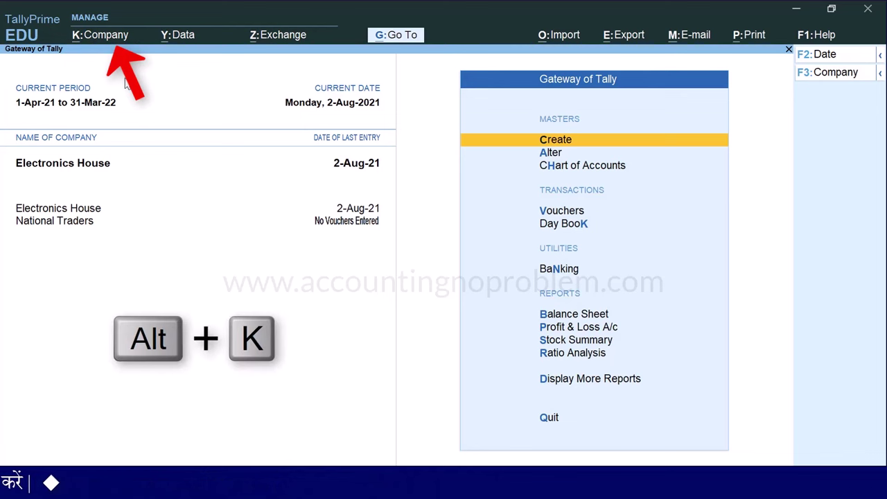
- Change the Electronics House administrator password to a new four-character password
key(alt+k)
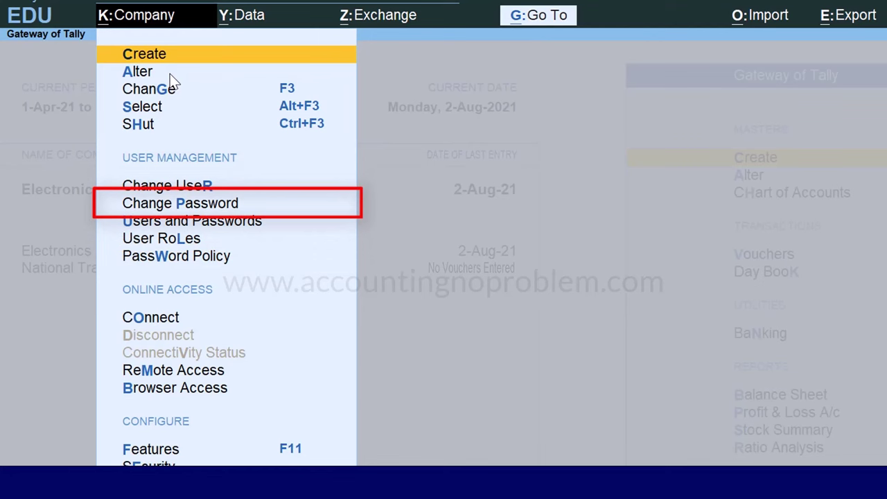
key(Down)
key(Down)
key(Down)
key(Down)
key(Down)
key(Down)
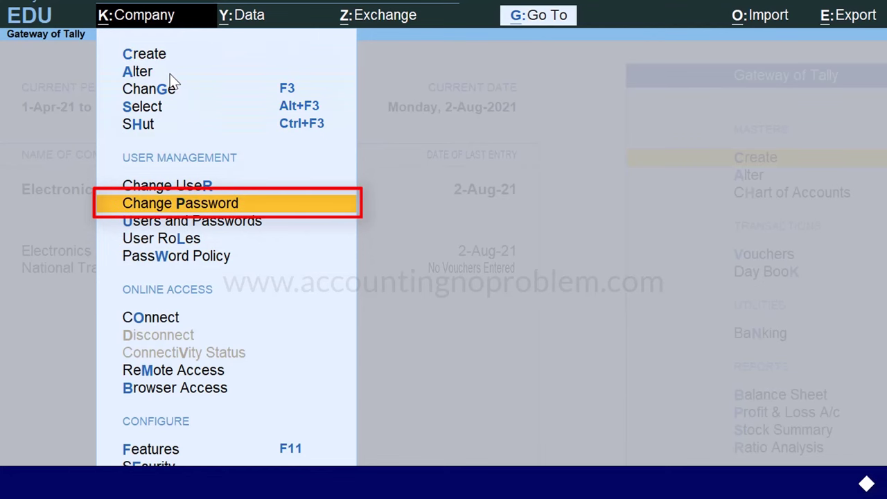
key(p)
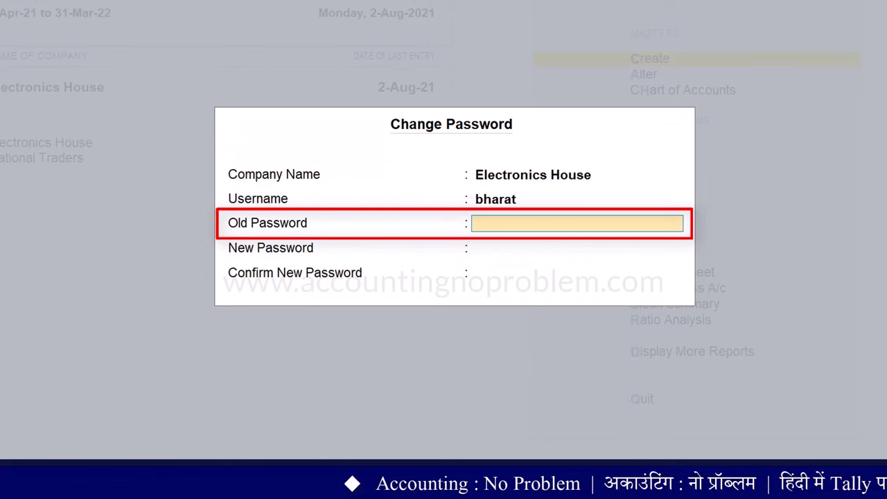
text(**********)
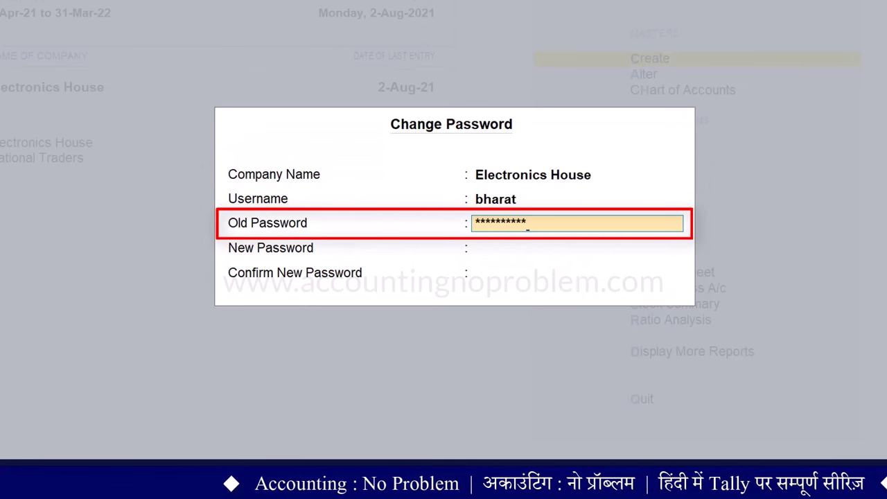
key(Return)
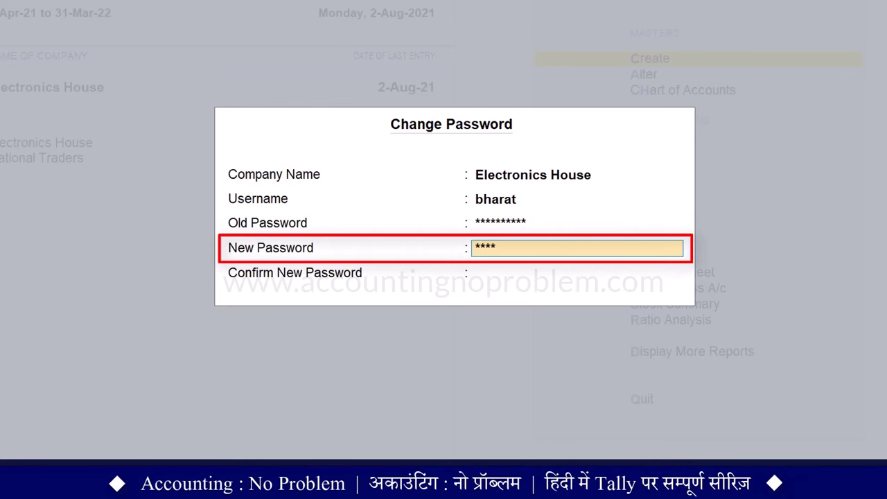
key(Return)
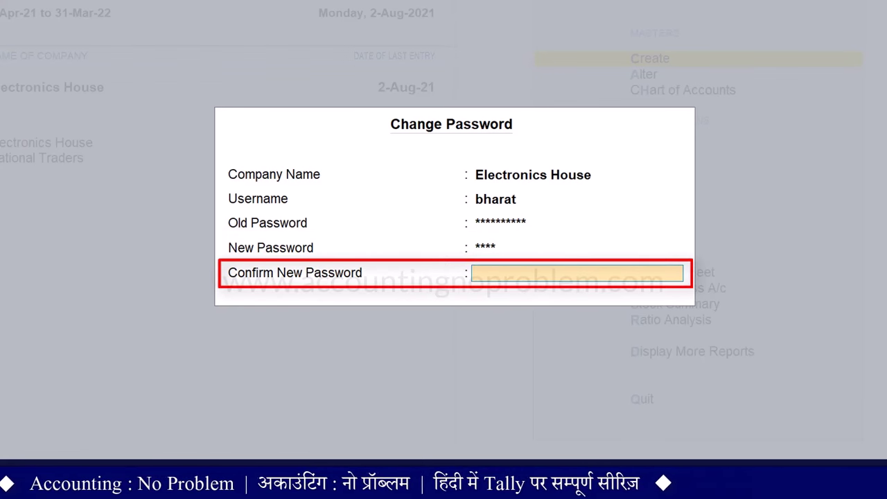
text(****)
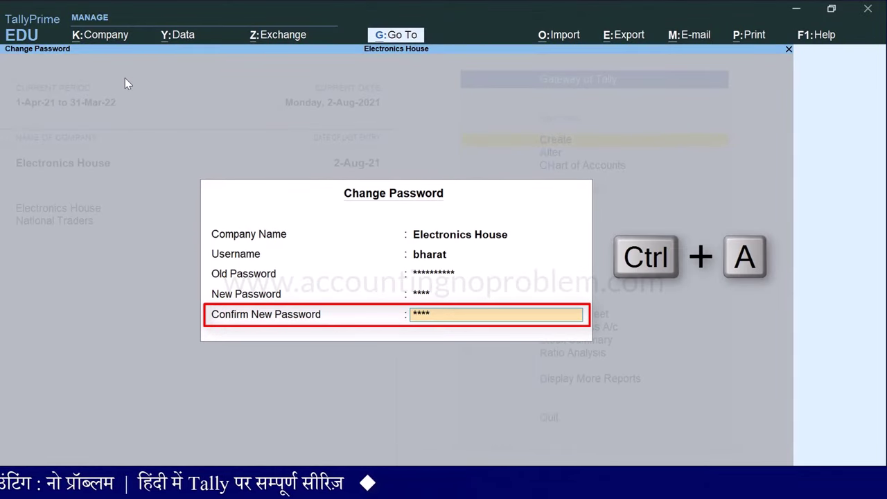
key(ctrl+a)
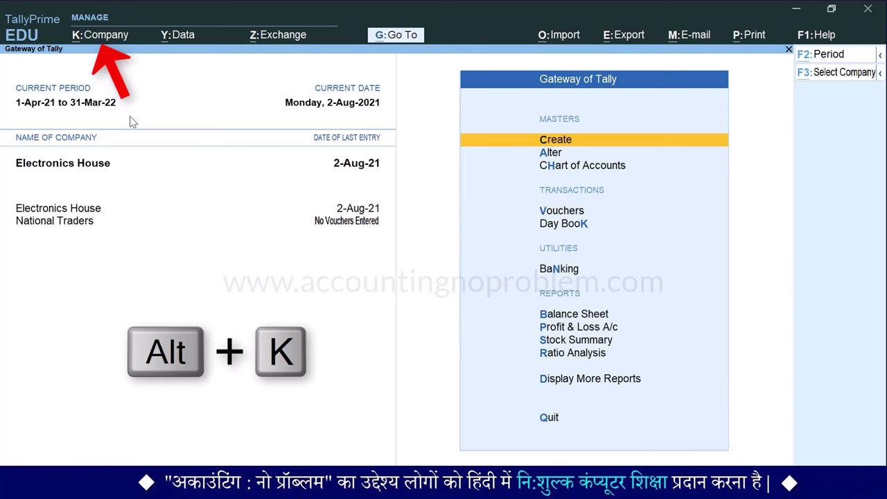
key(alt+k)
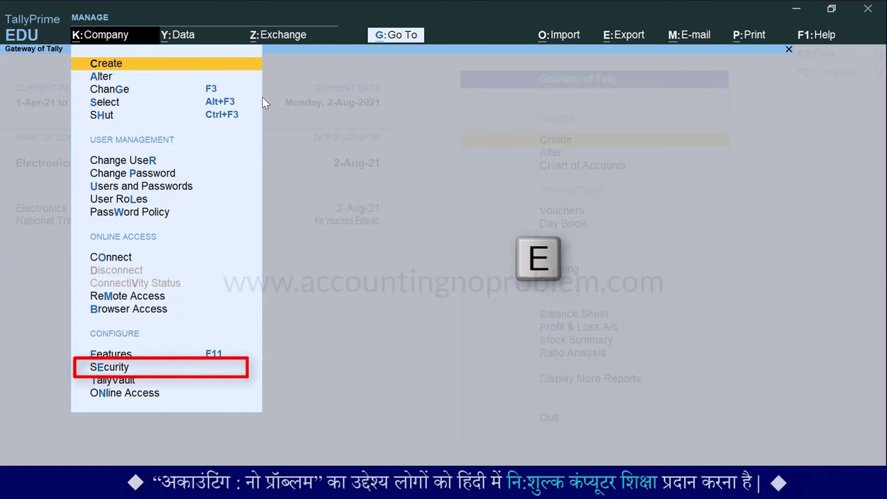
- Open National Traders' security settings and change the administrator username
key(e)
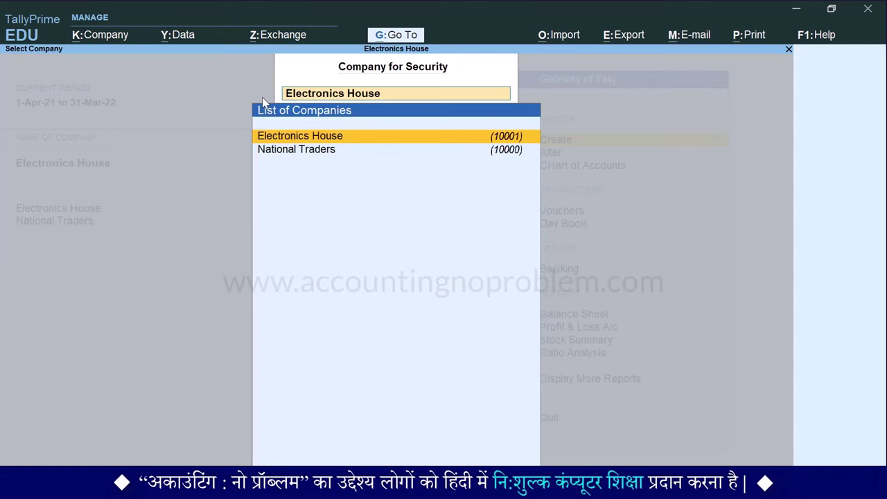
key(Down)
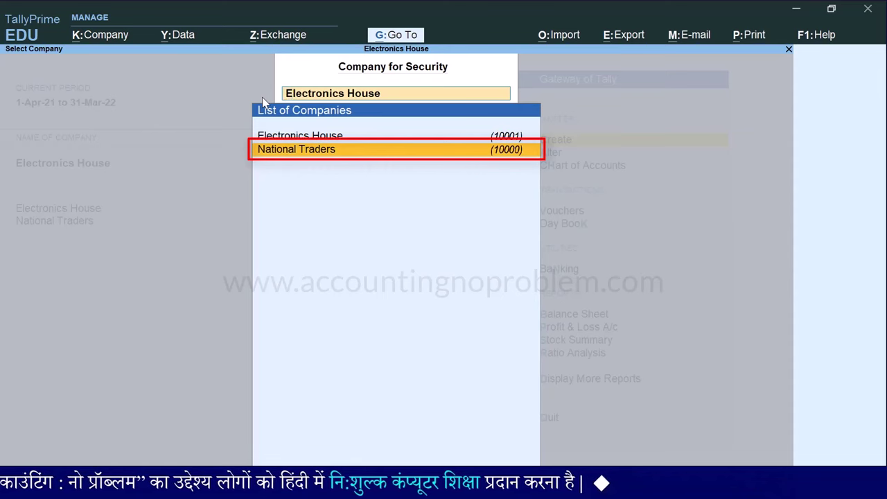
key(Return)
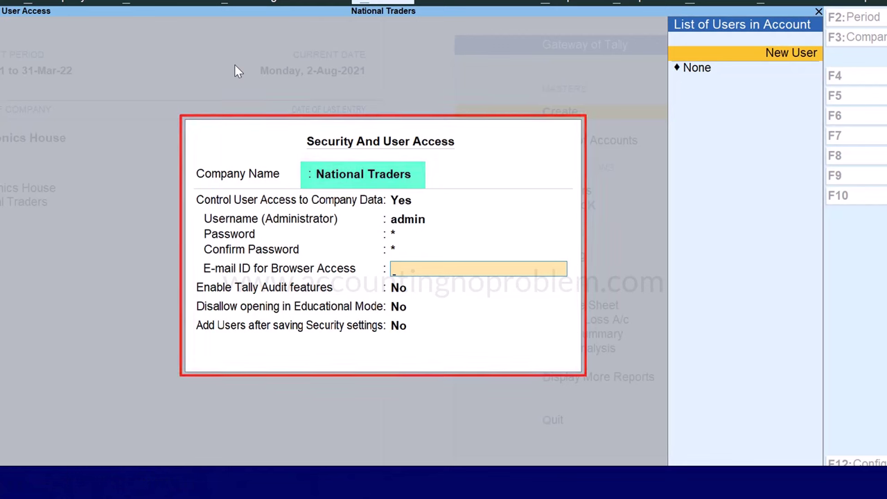
key(BackSpace)
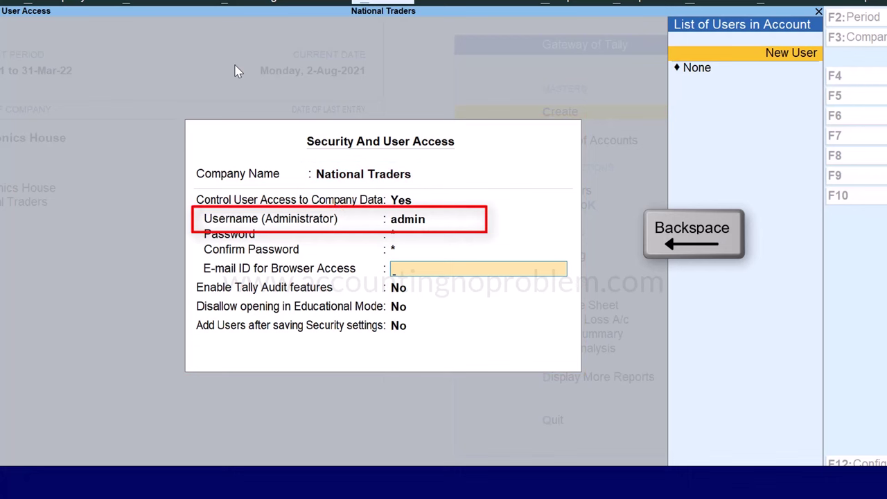
key(BackSpace)
key(BackSpace)
key(BackSpace)
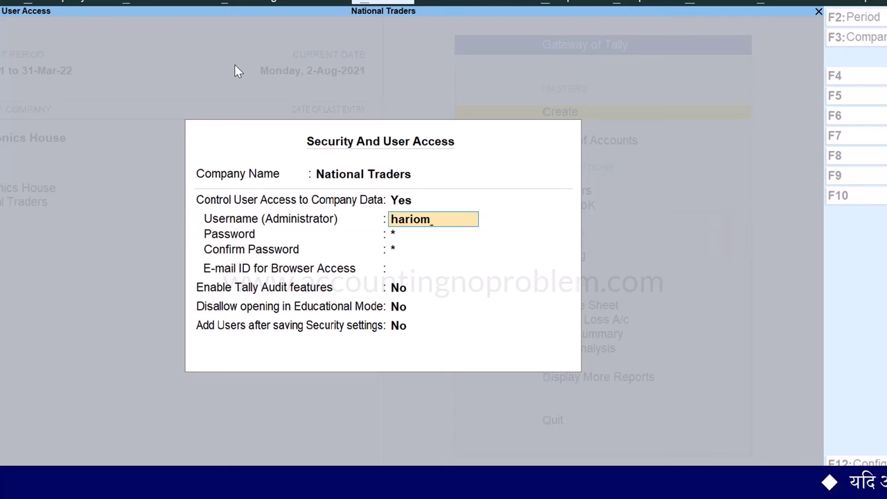
key(Return)
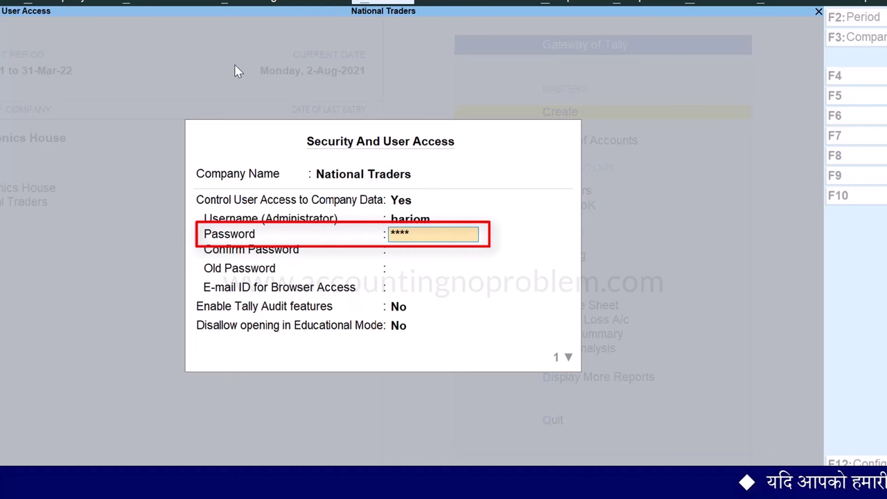
- Set and confirm a new administrator password, enter the old password, choose e-mail None, and save
key(Return)
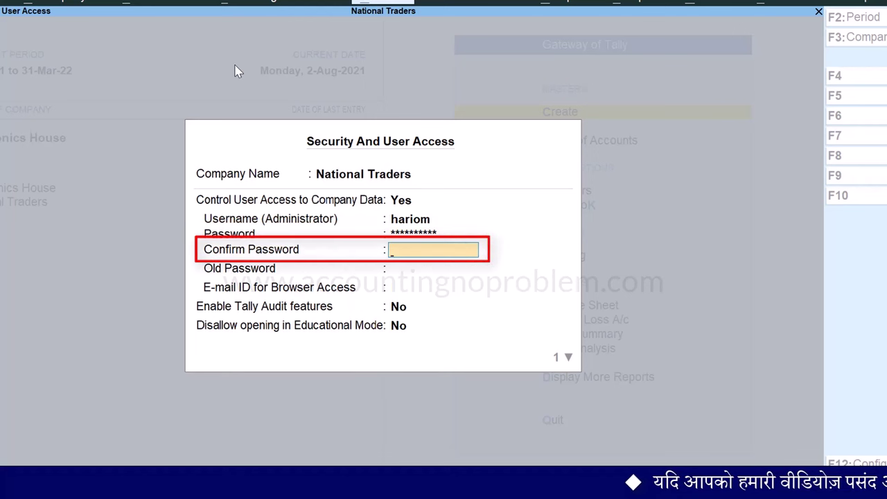
text(**********)
key(Return)
key(Return)
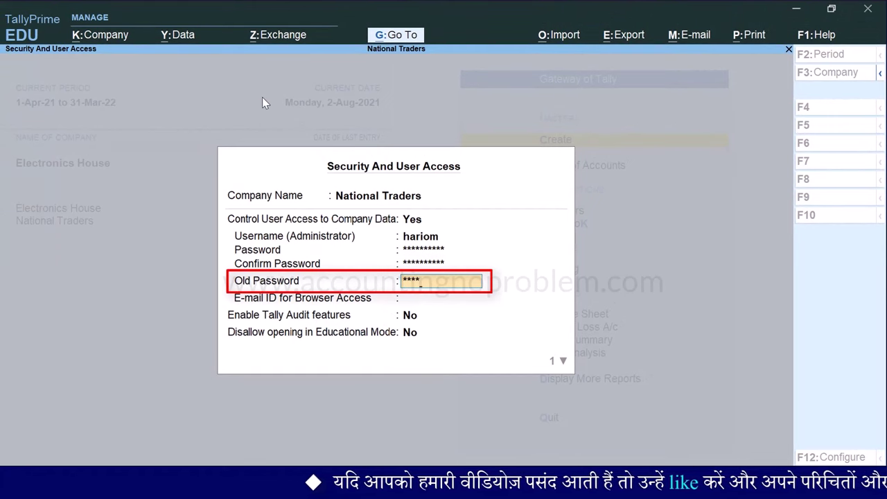
key(Return)
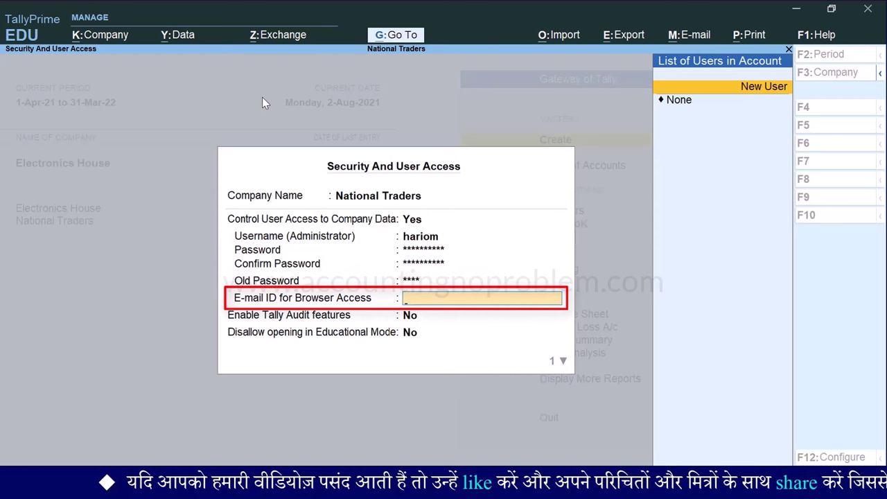
key(Down)
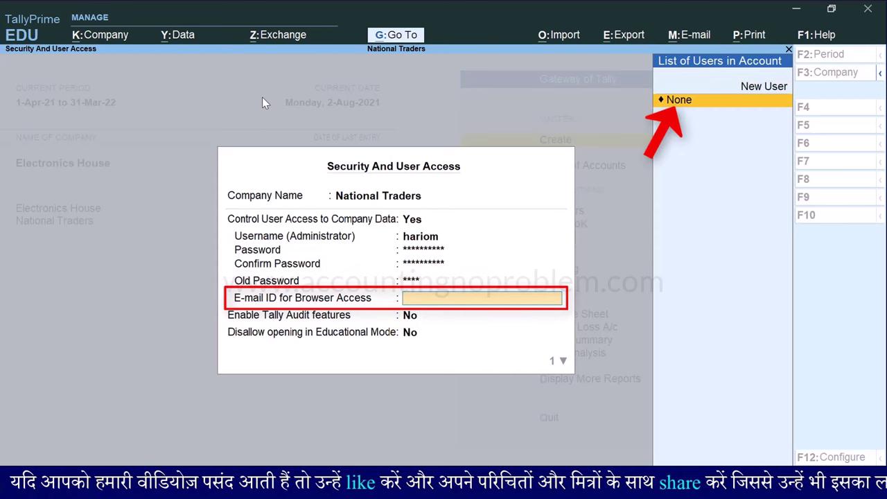
key(Return)
key(Return)
key(Return)
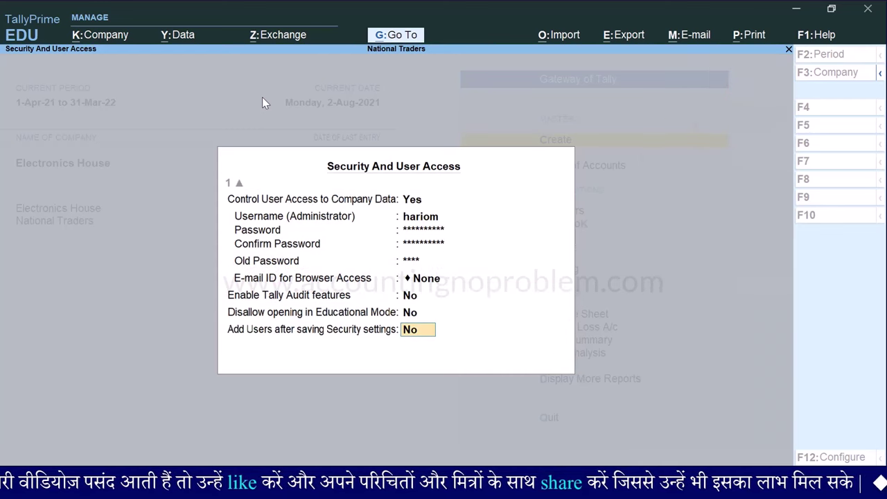
key(Return)
key(Return)
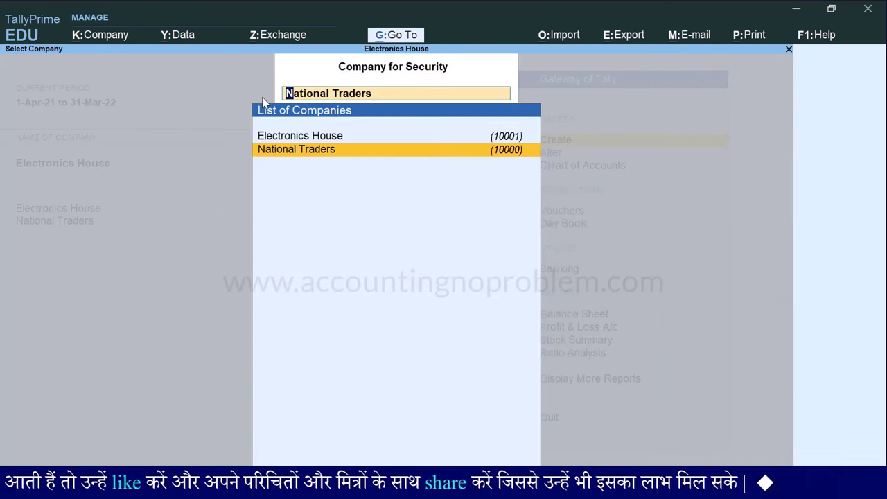
key(Escape)
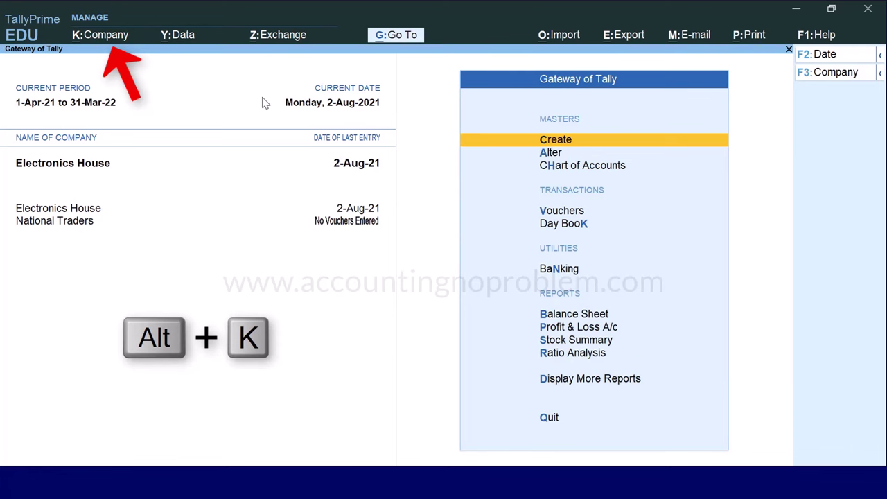
key(alt+k)
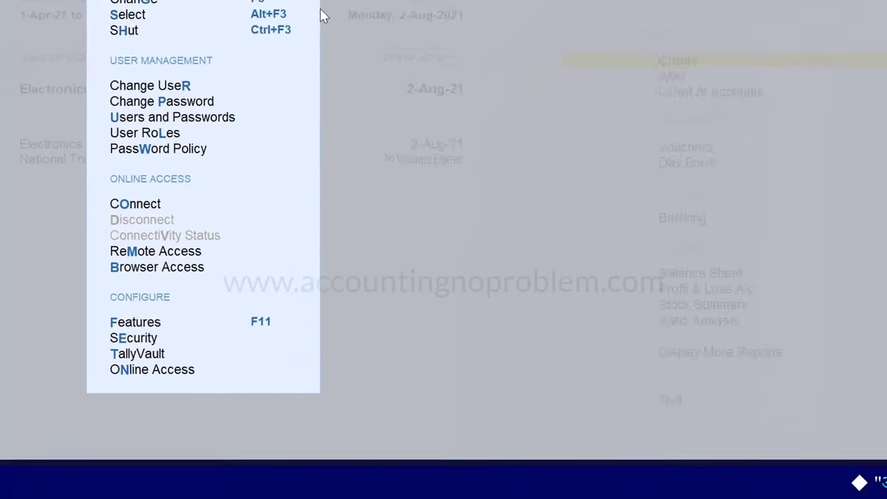
- Open National Traders' security settings and set Control User Access to No
key(Down)
key(Down)
key(Down)
key(Down)
key(Down)
key(Down)
key(Down)
key(Down)
key(Down)
key(Down)
key(Down)
key(Down)
key(Down)
key(Down)
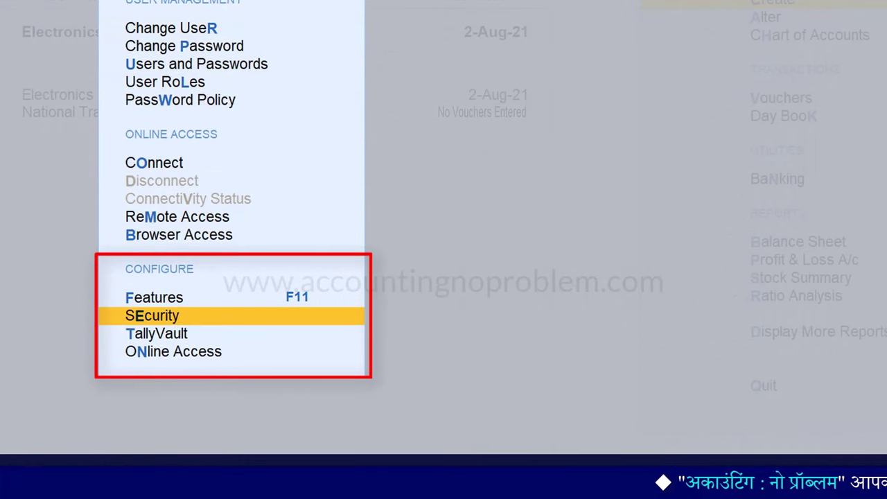
key(e)
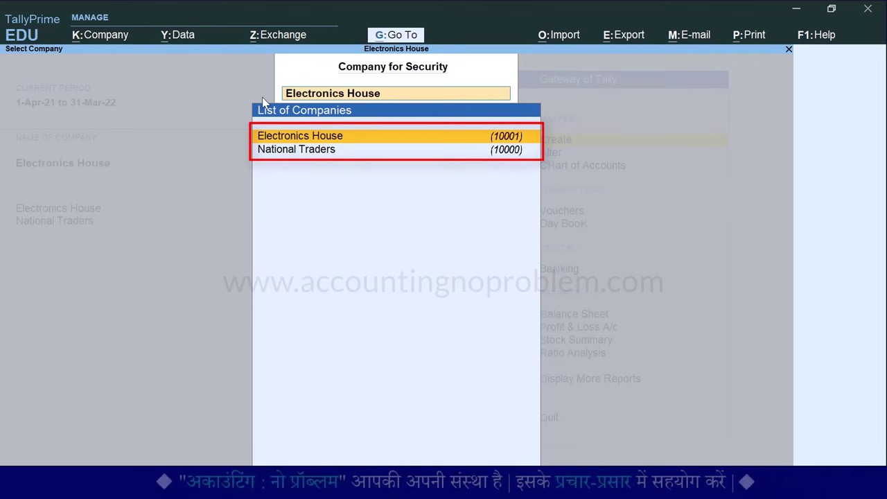
key(Down)
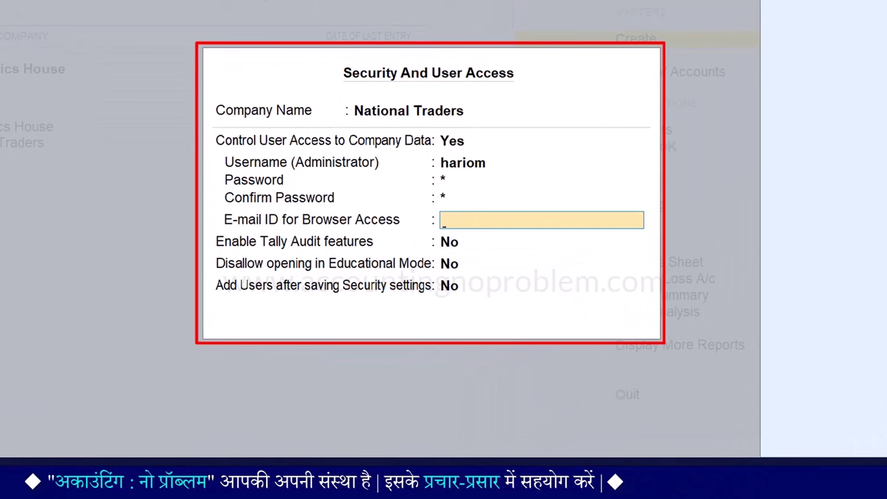
key(Up)
key(Up)
key(Up)
key(Up)
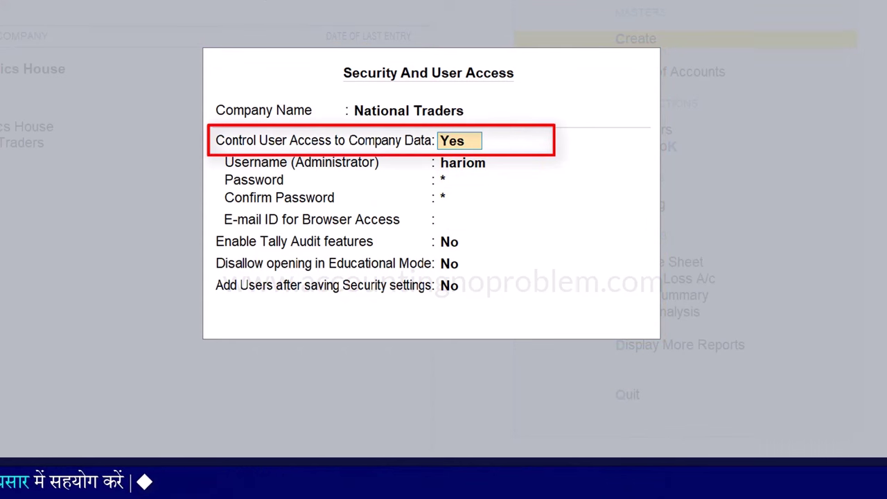
text(No)
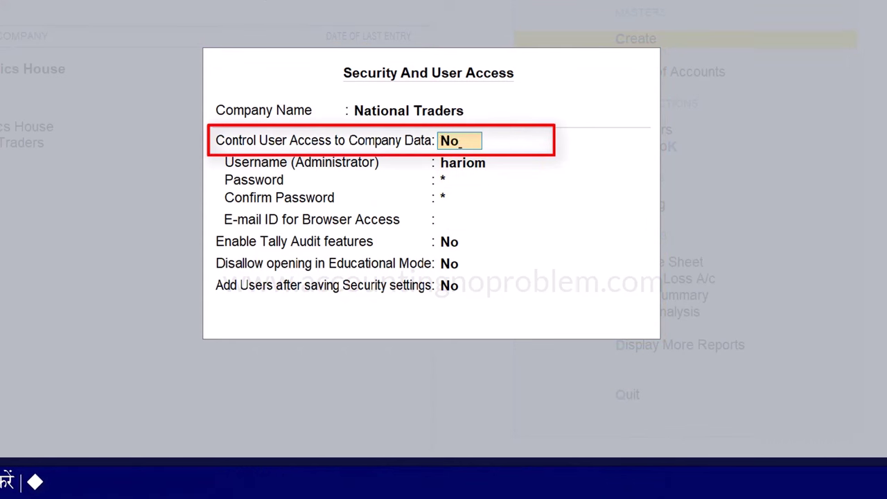
key(Return)
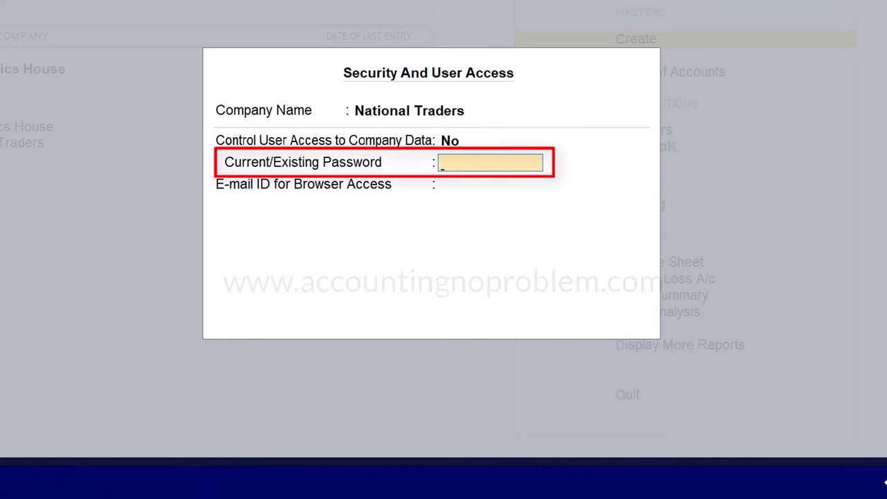
- Enter the current password, choose e-mail None, and save the security change
text(**********)
key(Return)
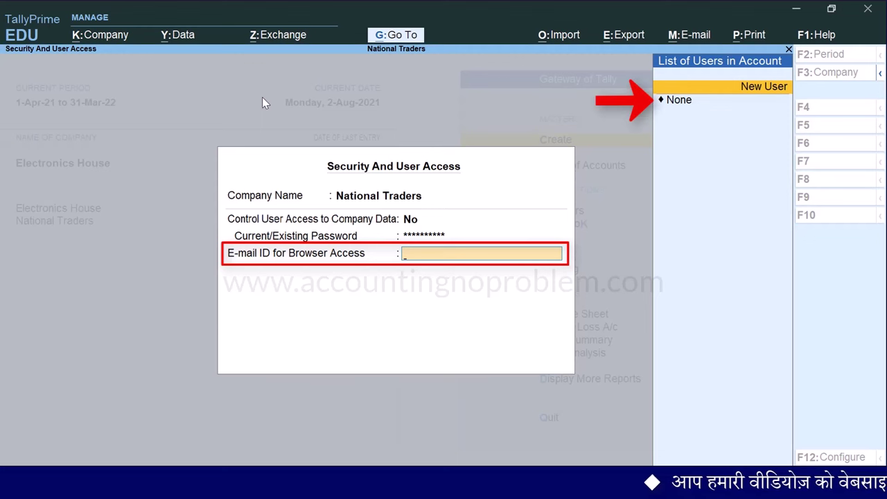
key(Down)
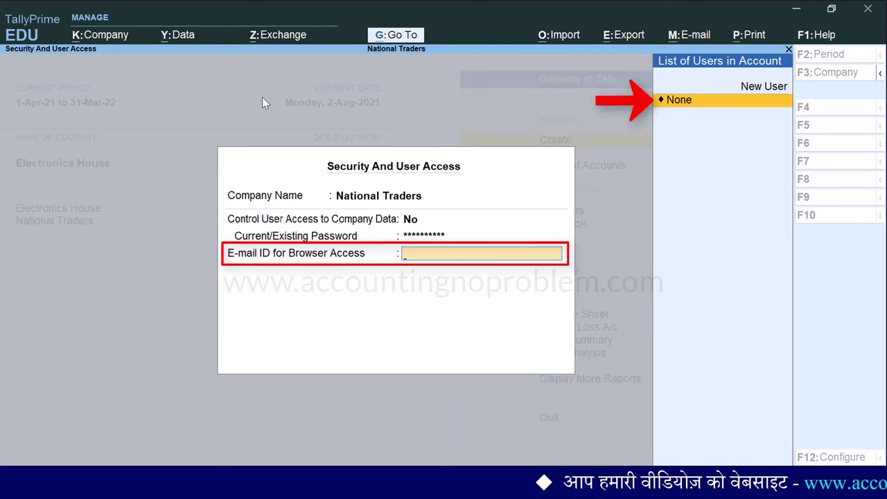
key(Return)
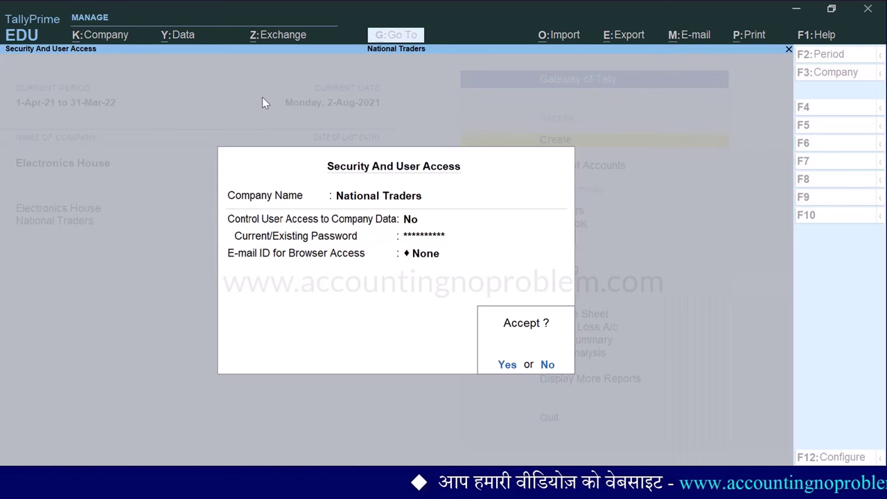
key(Return)
key(Escape)
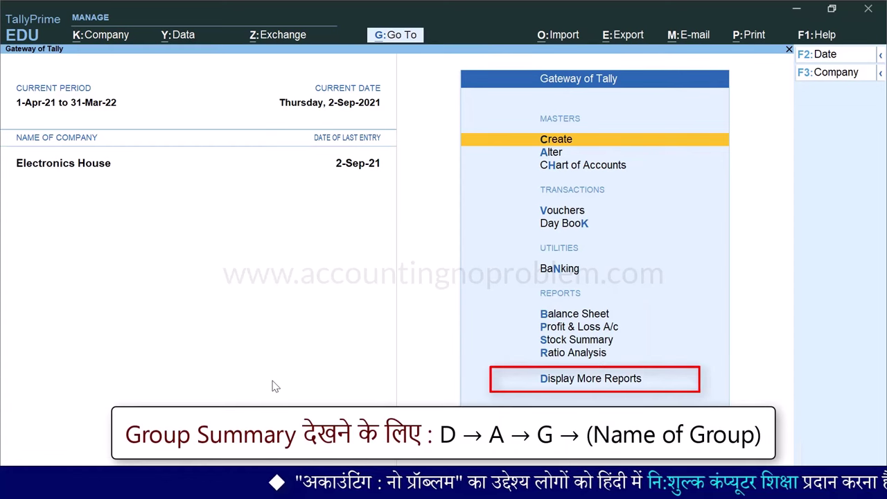
key(d)
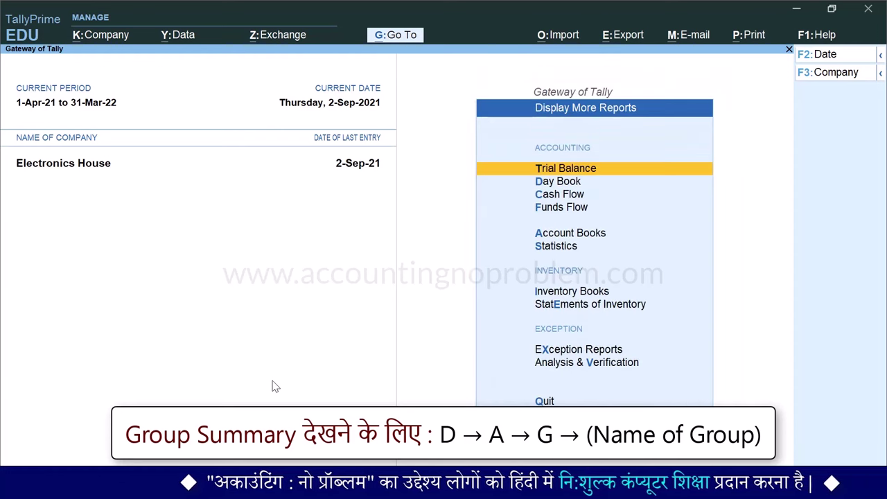
- Display the Sundry Debtors Group Summary and browse the debtors' closing balances totalling 60,88,500.00
key(a)
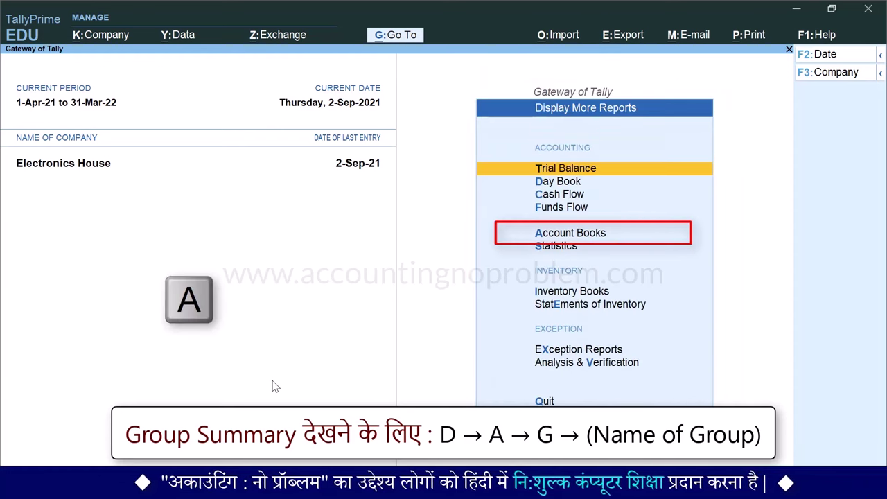
key(a)
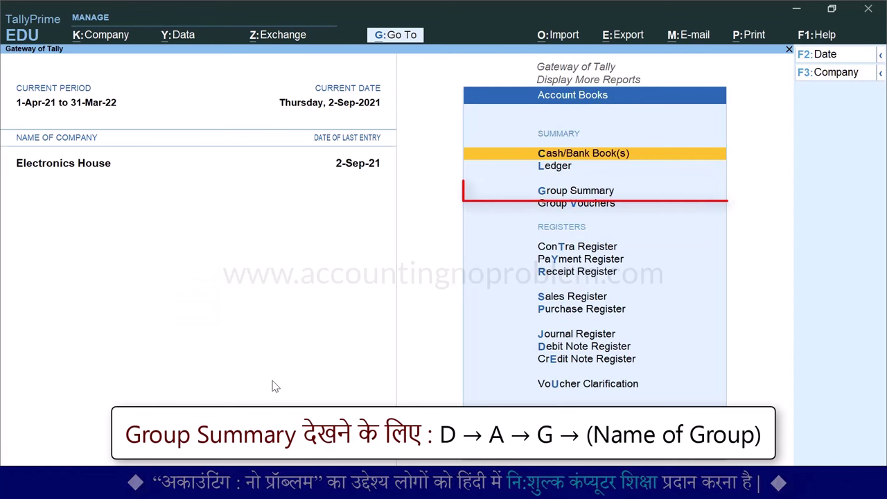
key(g)
key(g)
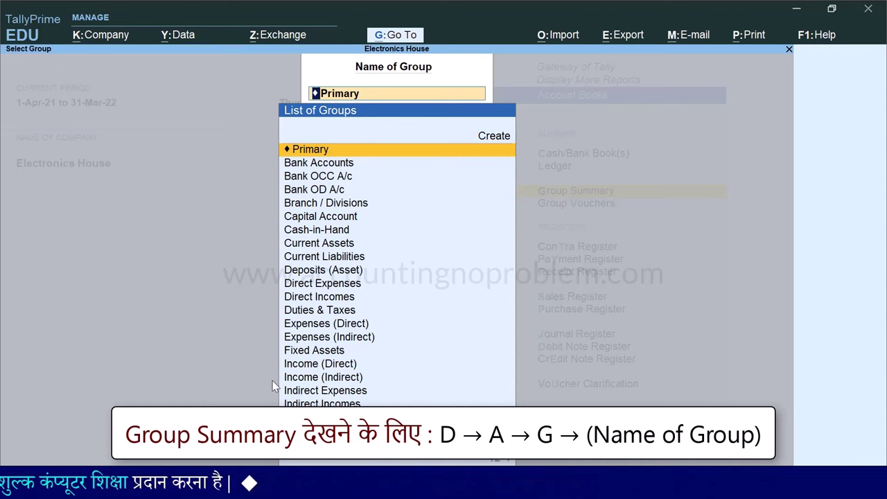
text(S)
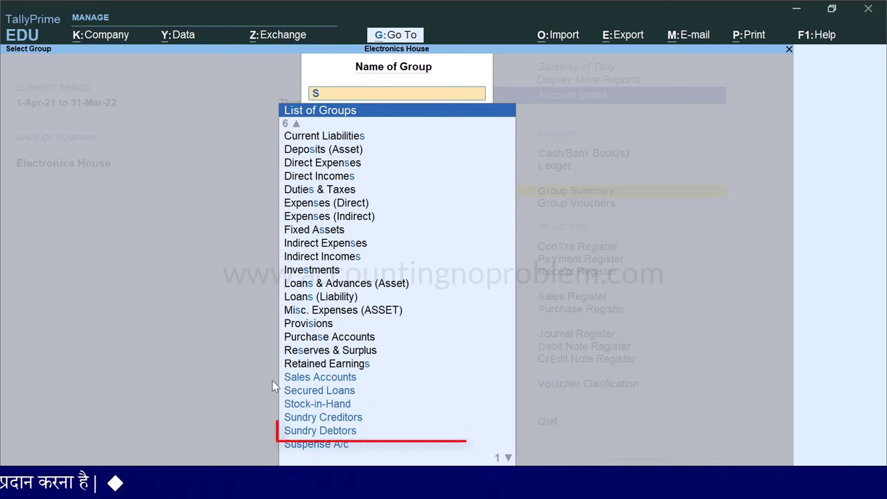
key(Down)
key(Down)
key(Down)
key(Down)
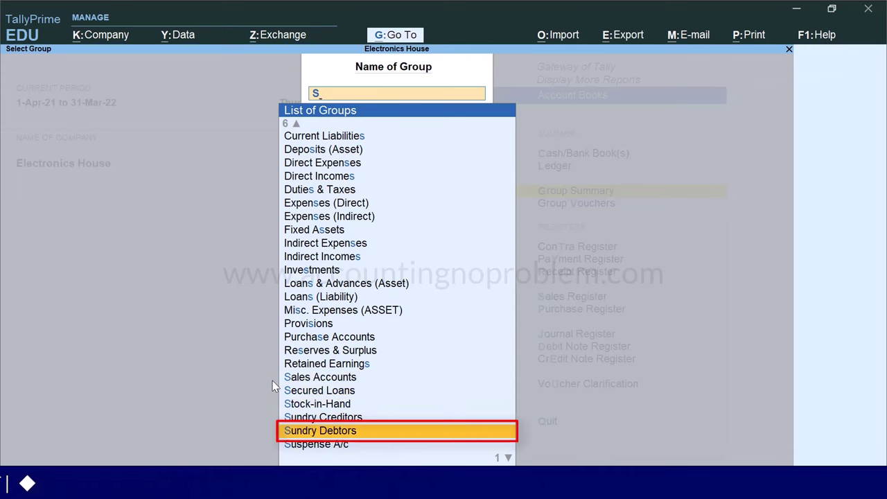
key(Return)
key(Down)
key(Down)
key(Down)
key(Down)
key(Down)
key(Down)
key(Down)
key(Down)
key(Down)
key(Down)
key(Down)
key(Down)
key(Down)
key(Down)
key(Down)
key(Down)
key(Down)
key(Down)
key(Down)
key(Down)
key(Down)
key(Down)
key(Down)
key(Down)
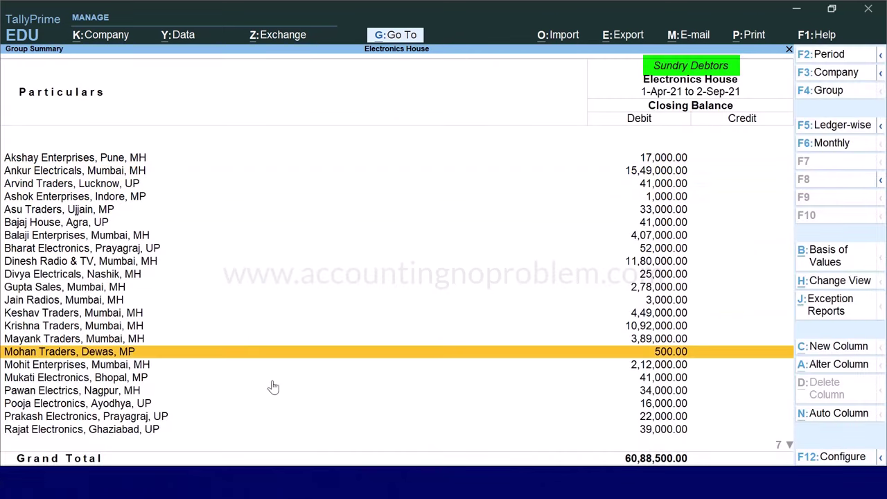
key(Down)
key(Down)
key(Down)
key(Down)
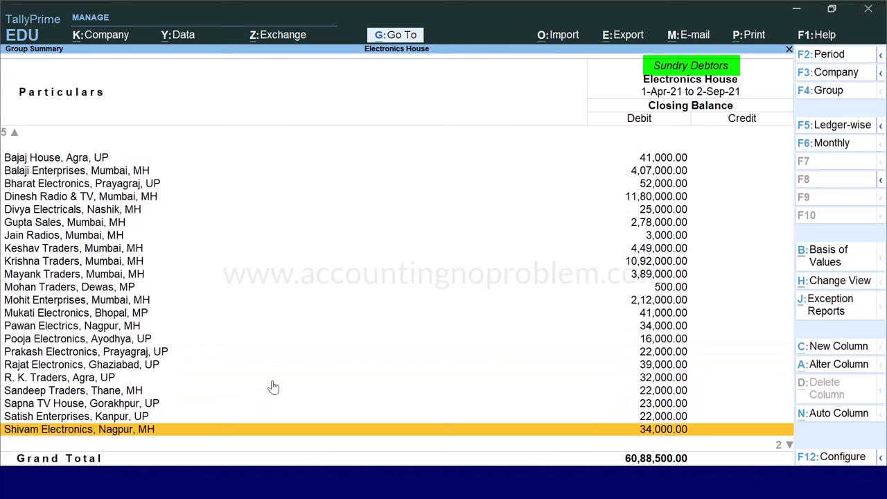
key(Up)
key(Up)
key(Up)
key(Up)
key(Up)
key(Up)
key(Up)
key(Up)
key(Up)
key(Up)
key(Up)
key(Up)
key(Up)
key(Up)
key(Up)
key(Up)
key(Up)
key(Up)
key(Up)
key(Up)
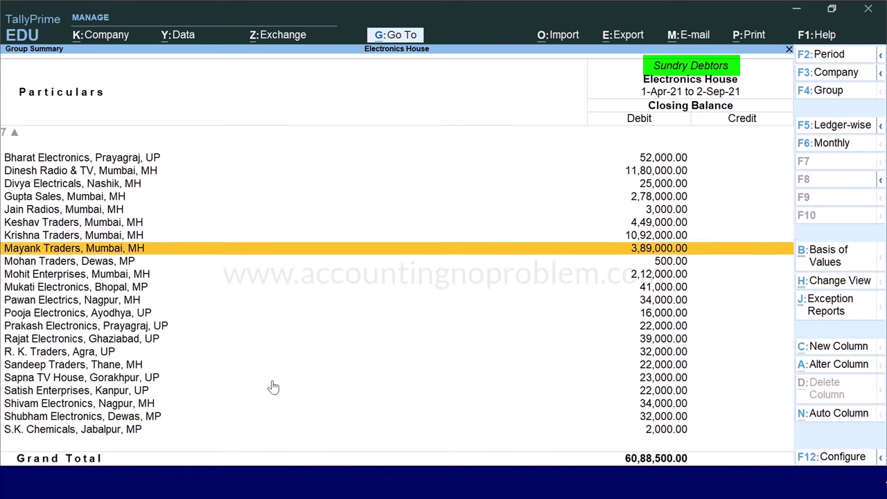
key(Up)
key(Up)
key(Up)
key(Up)
key(Up)
key(Up)
key(Up)
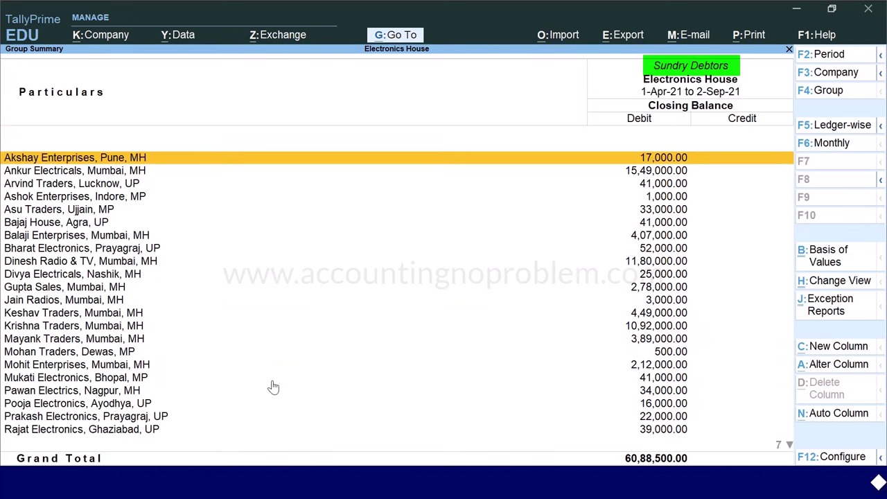
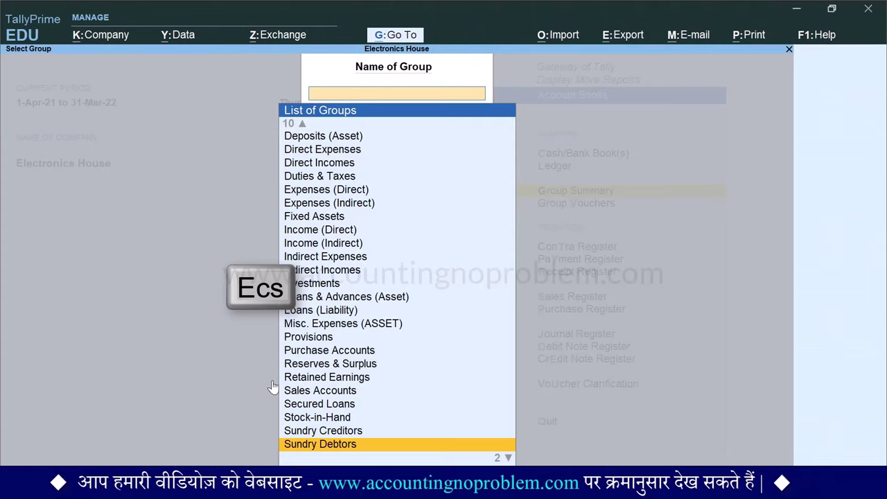
- Go from the report to Chart of Accounts > Groups and bring up Multi Create
key(Escape)
key(Escape)
key(Escape)
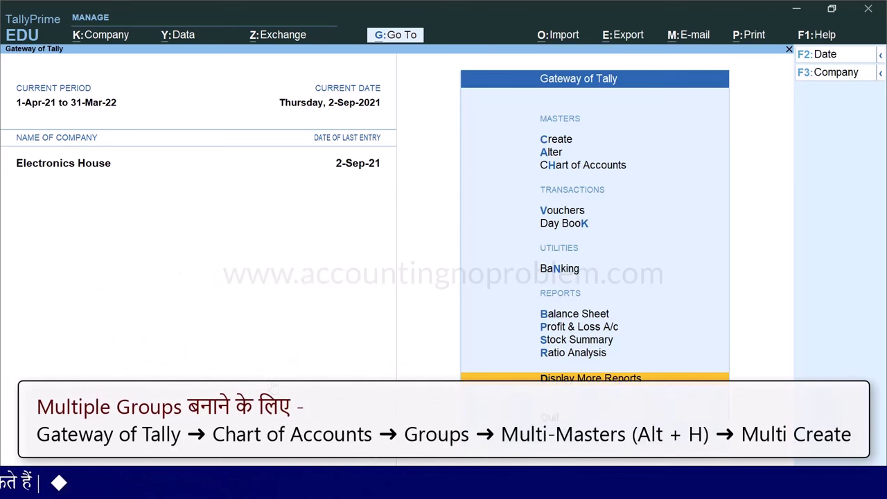
key(Up)
key(Up)
key(Up)
key(Up)
key(Up)
key(Up)
key(Up)
key(Up)
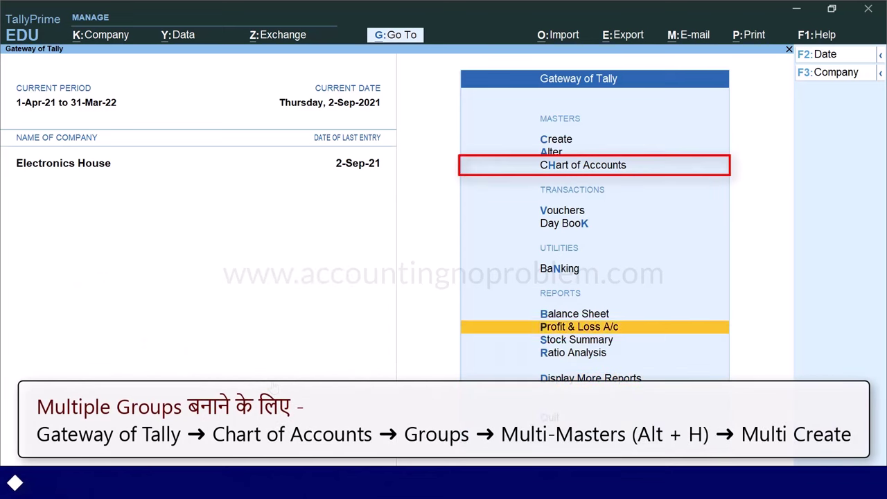
key(Return)
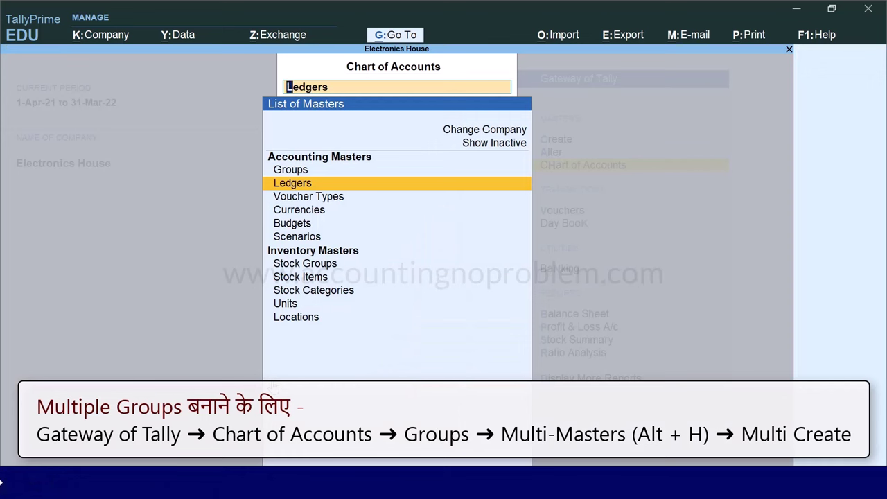
key(Up)
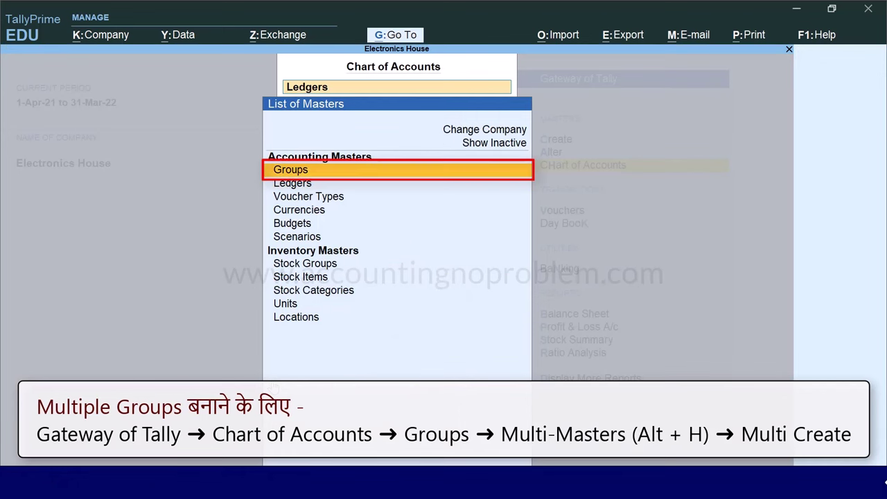
key(Return)
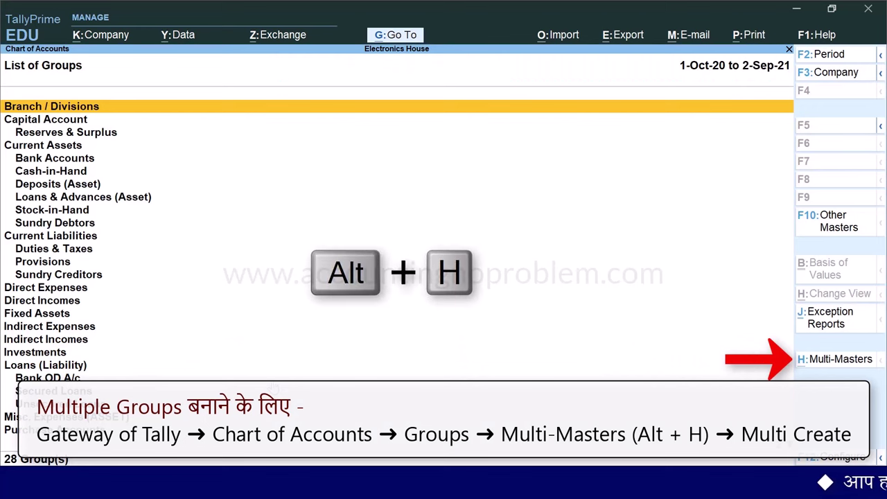
key(alt+h)
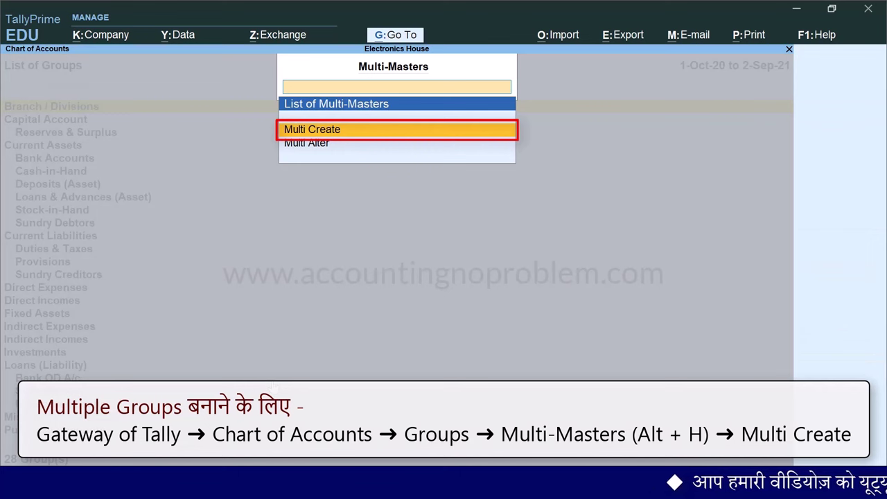
- Multi-create UP Customers, MP Customers and MH Customers under Sundry Debtors and save them
key(Return)
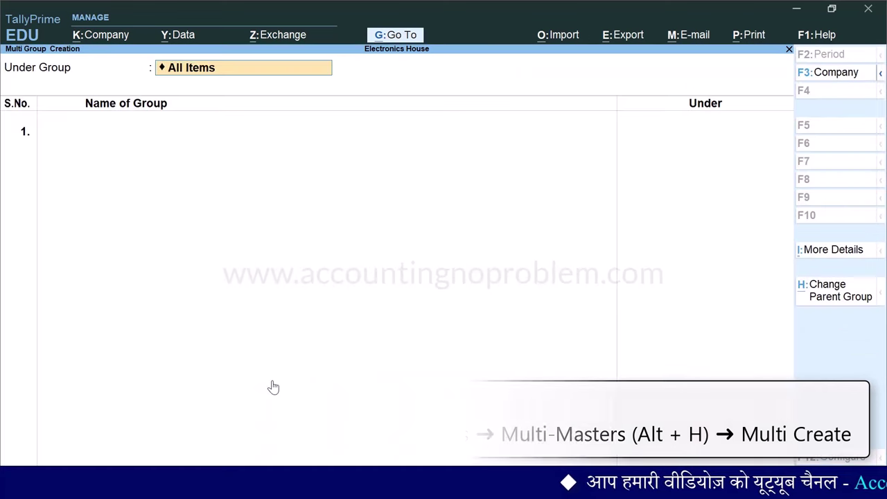
key(space)
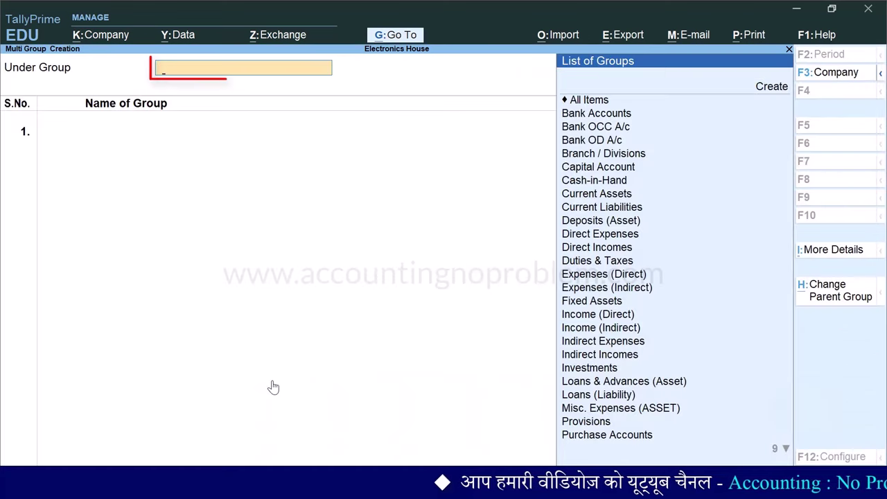
text(S)
key(Down)
key(Down)
key(Down)
key(Down)
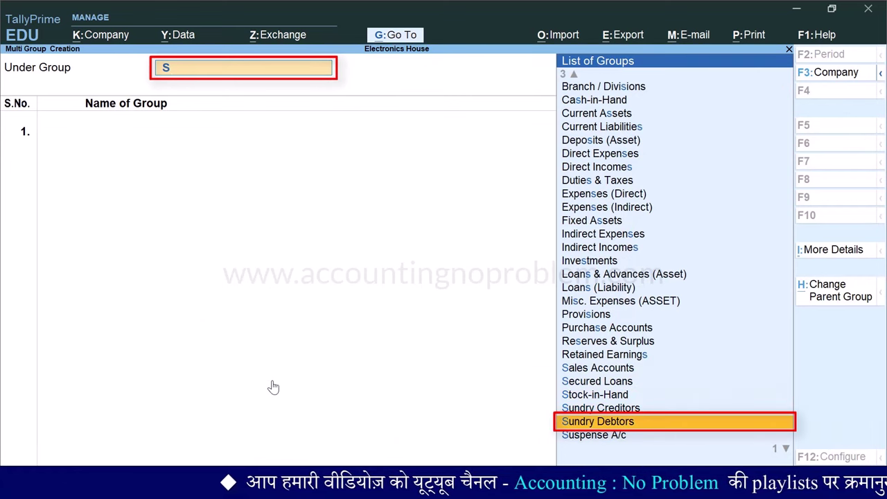
key(Return)
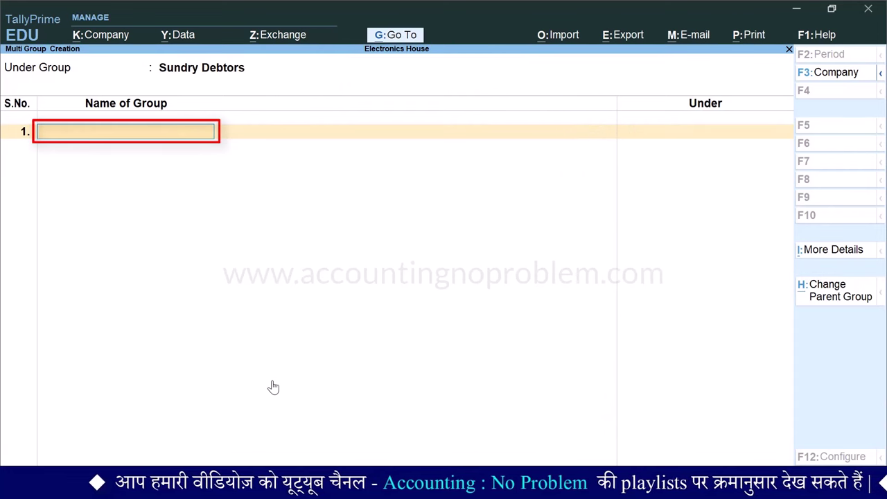
text(UP Cu)
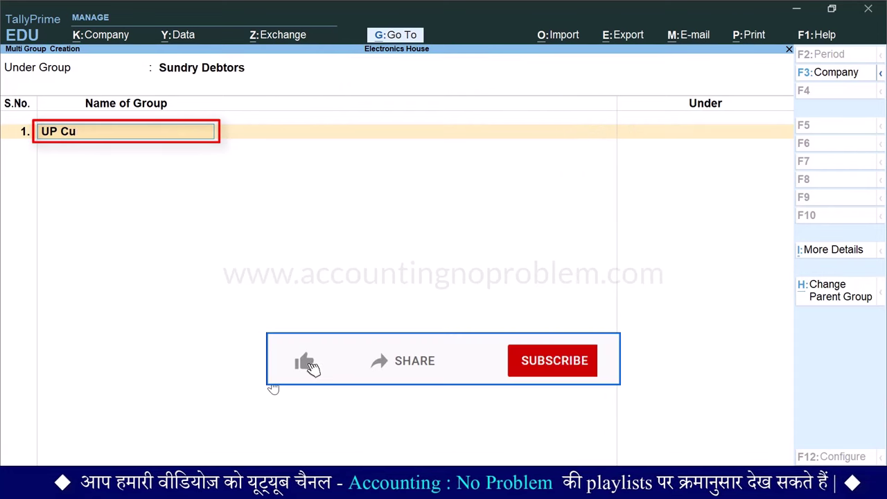
text(stomers)
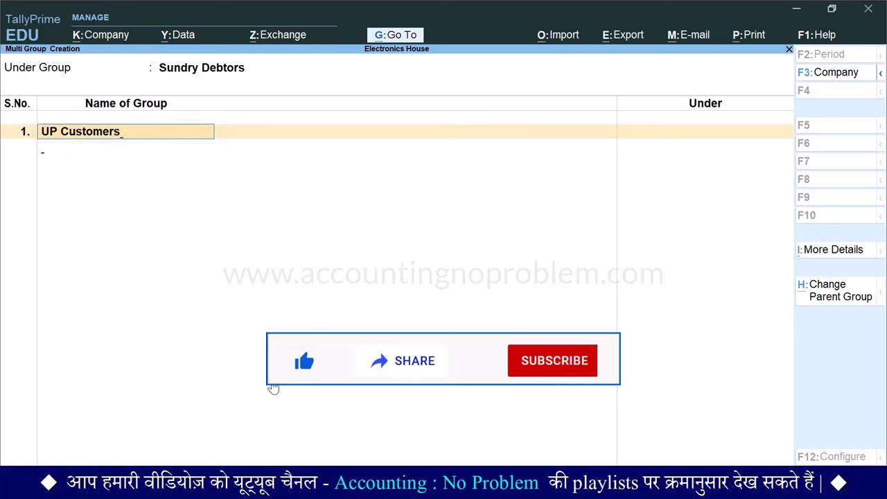
key(Return)
text(MP Customers)
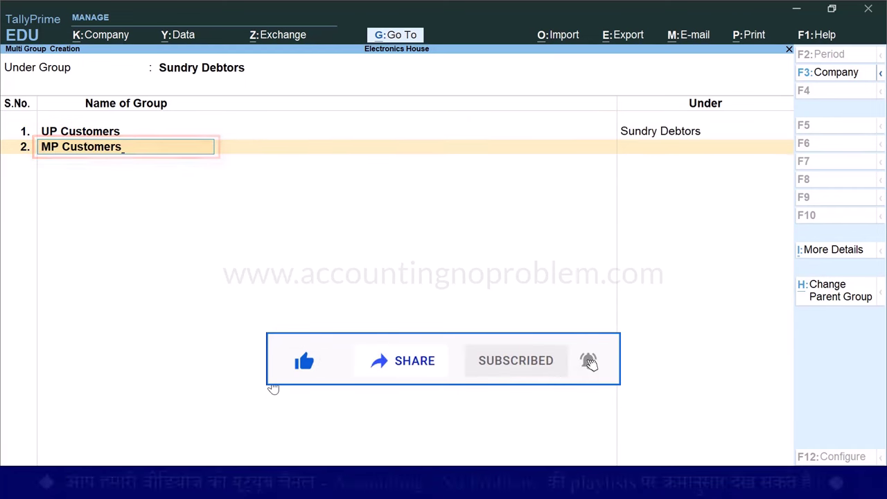
key(Return)
text(MH Customers)
key(Return)
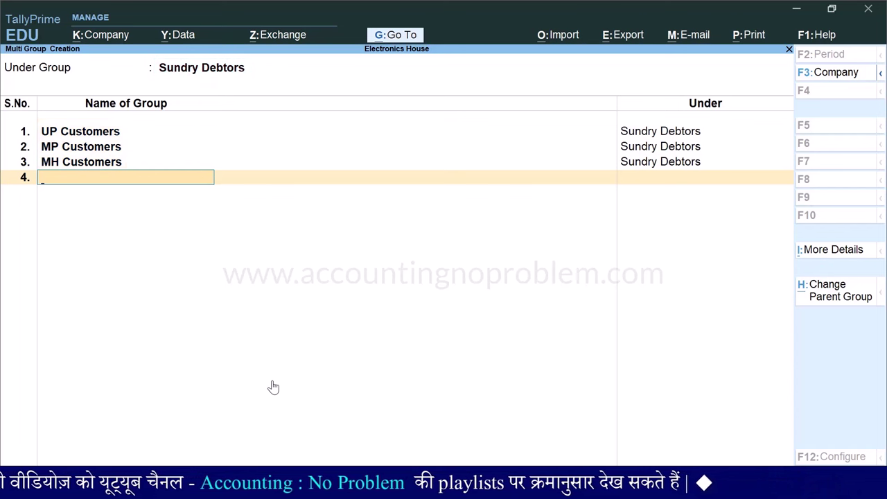
key(ctrl+a)
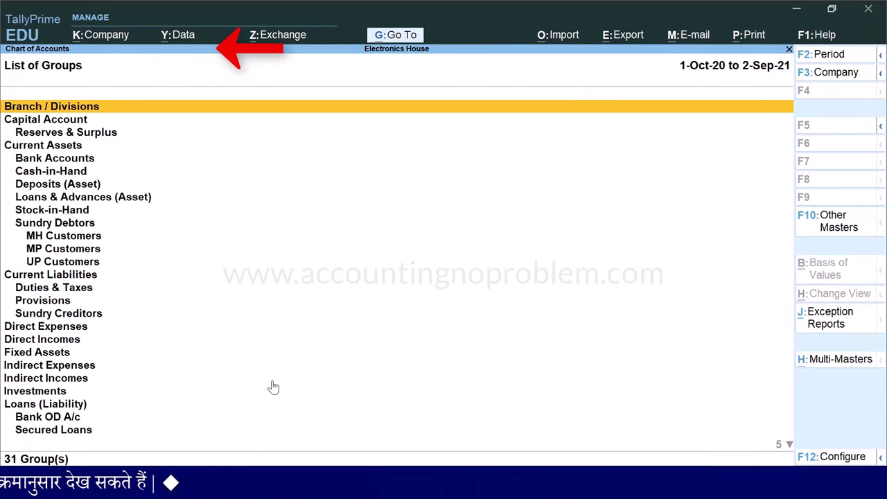
- Check MH, MP and UP Customers in the List of Groups, then back out to Gateway
key(Down)
key(Down)
key(Down)
key(Down)
key(Down)
key(Down)
key(Down)
key(Down)
key(Down)
key(Down)
key(Down)
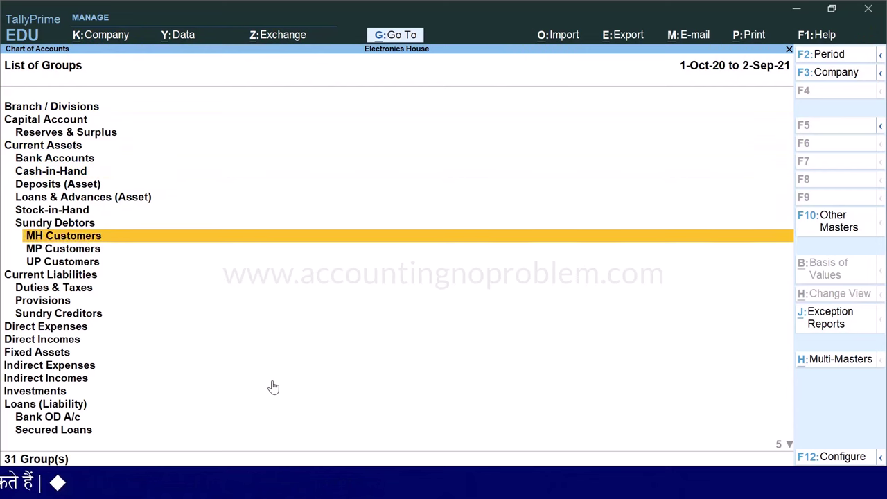
key(Down)
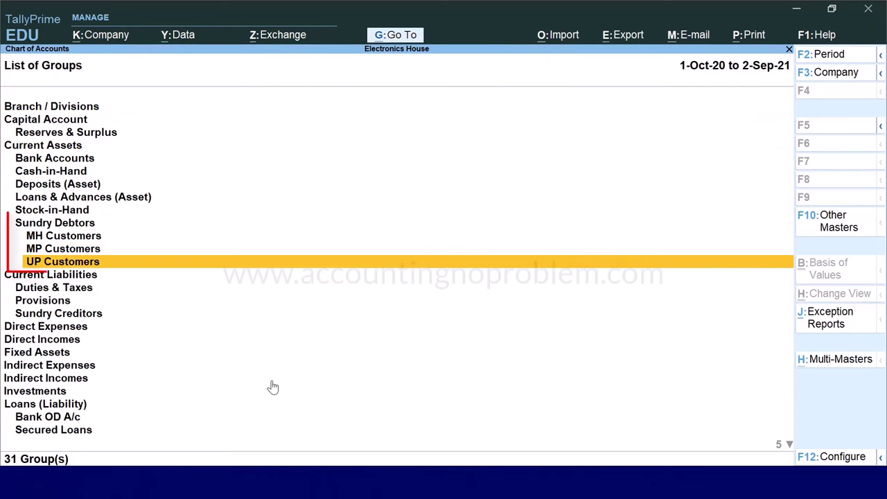
key(Up)
key(Up)
key(Down)
key(Down)
key(Up)
key(Up)
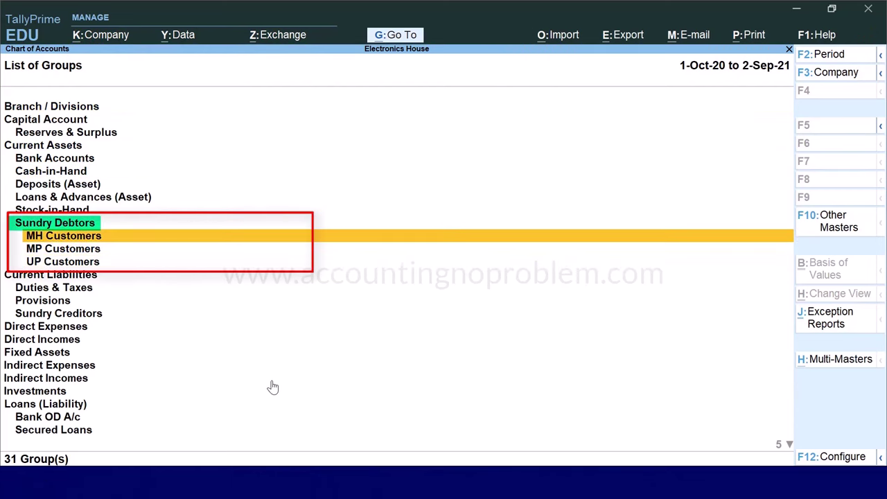
key(Escape)
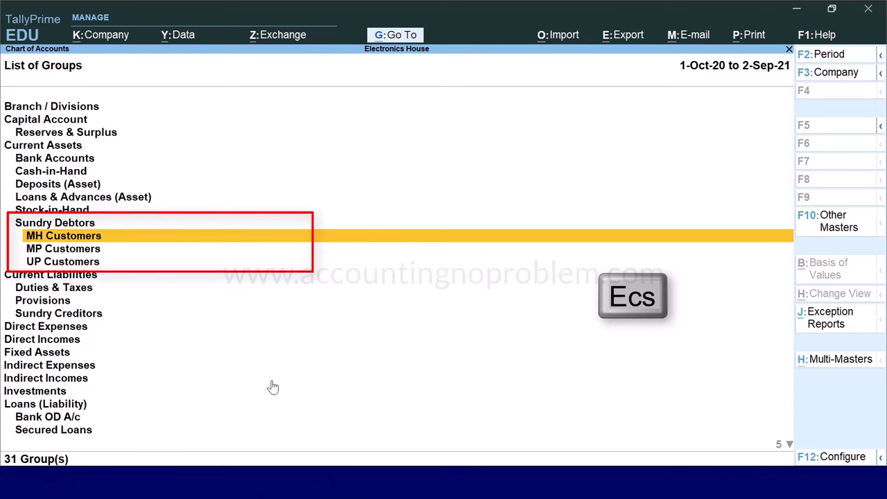
key(Escape)
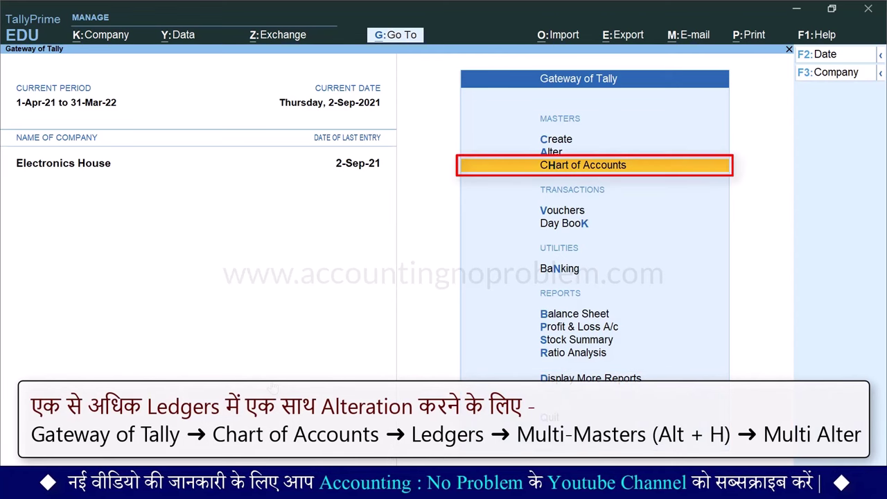
- Open Multi Ledger Alteration for all Sundry Debtors ledgers from Chart of Accounts > Ledgers
key(Return)
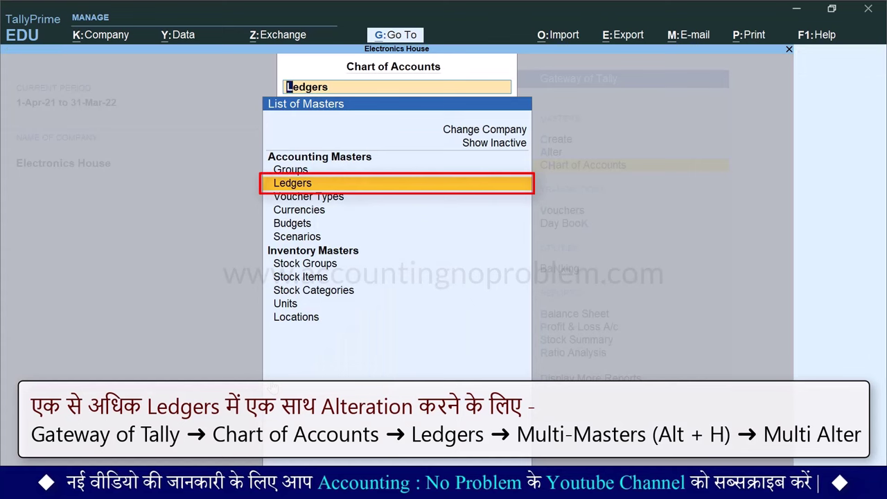
key(Return)
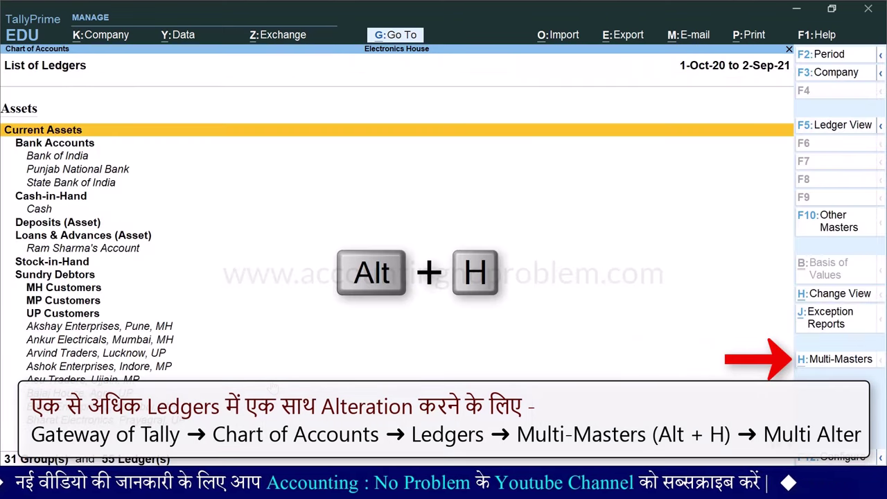
key(alt+h)
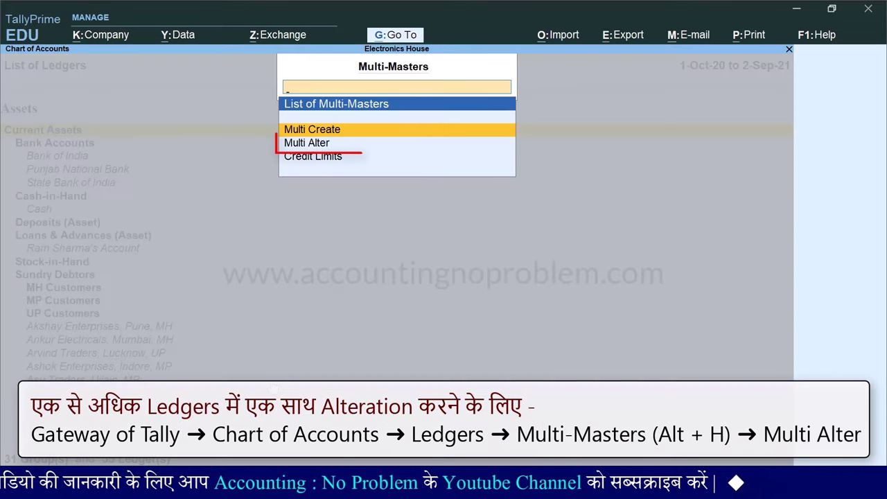
key(Down)
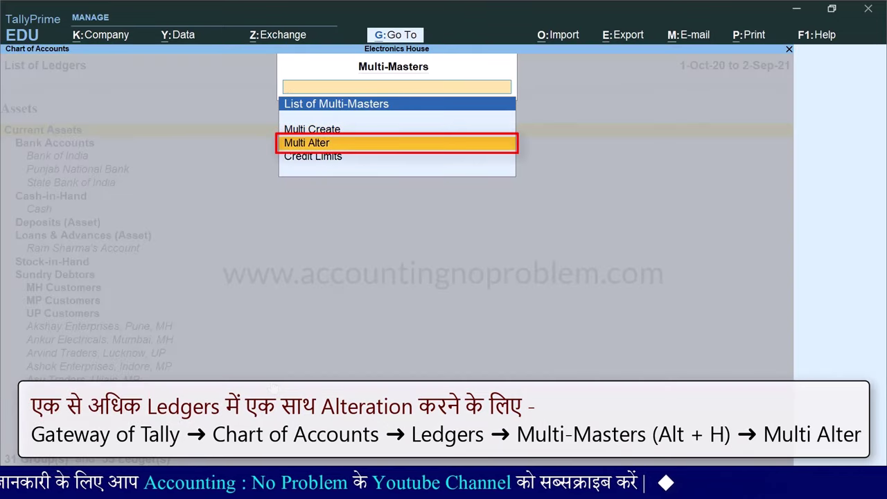
key(Return)
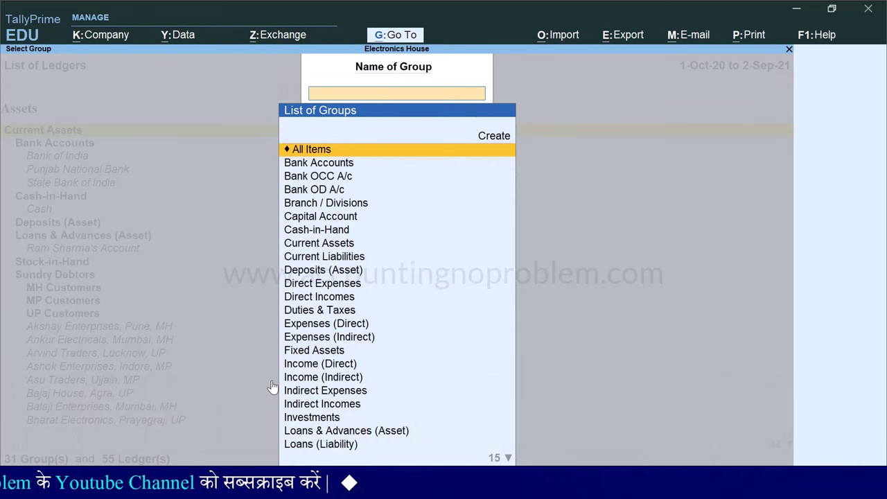
text(S)
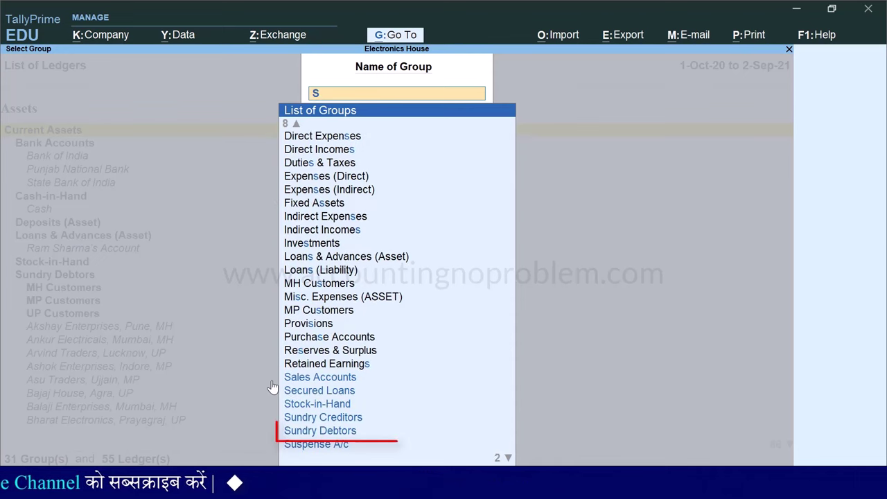
key(Down)
key(Down)
key(Down)
key(Down)
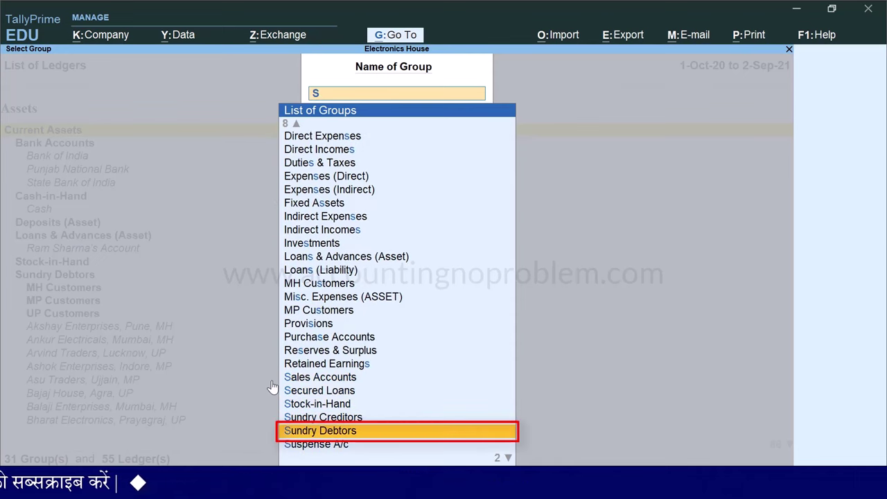
key(Return)
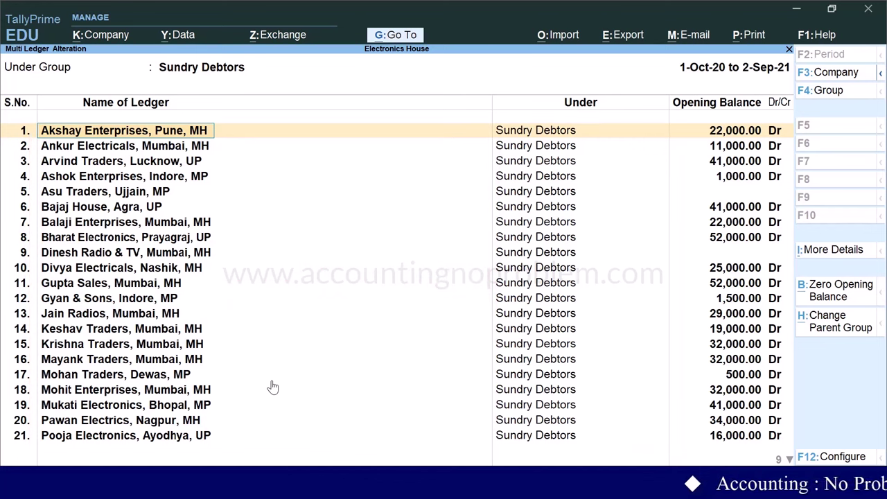
- Set the debtor ledgers' parent groups to MH Customers or UP Customers by state
key(Return)
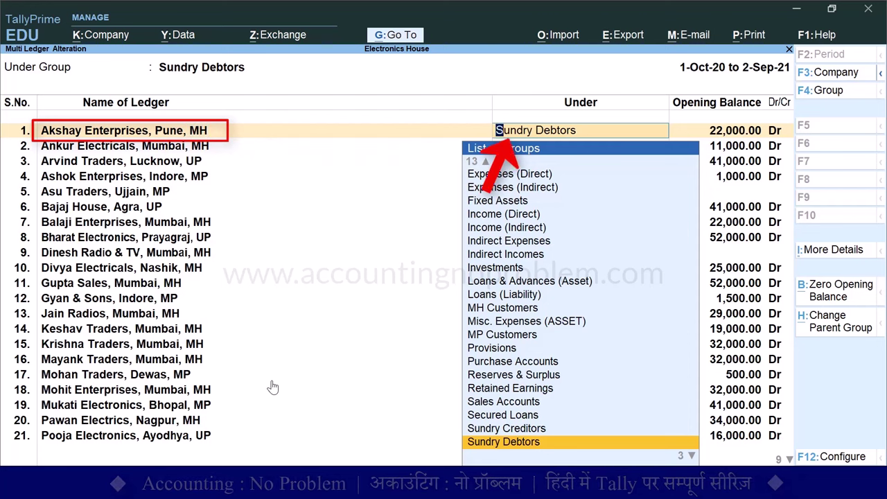
key(Up)
key(Up)
key(Up)
key(Up)
key(Up)
key(Up)
key(Up)
key(Up)
key(Up)
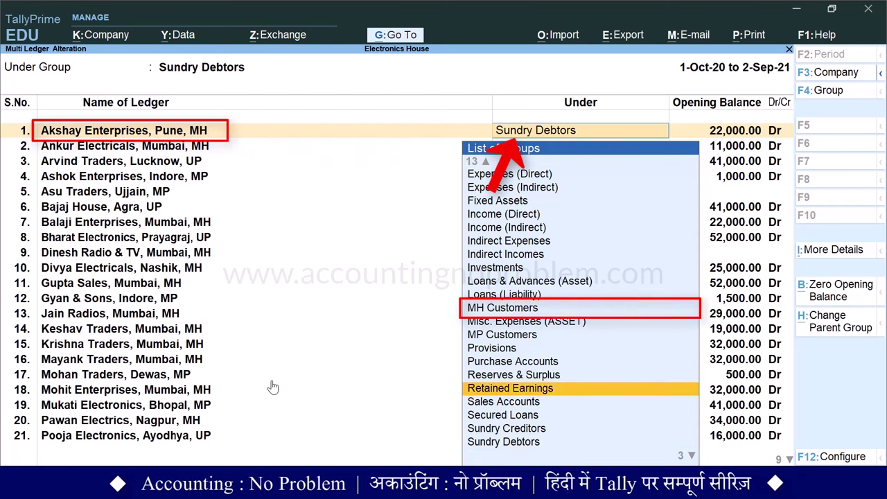
key(Up)
key(Return)
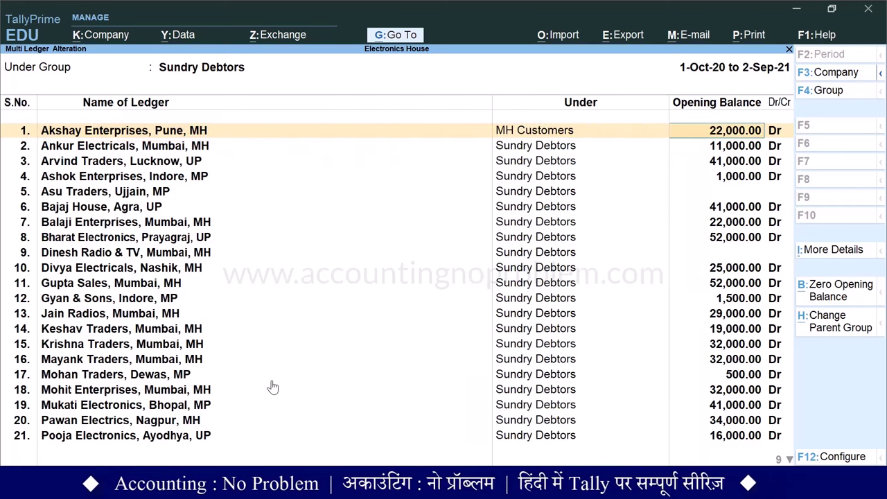
key(Return)
key(Return)
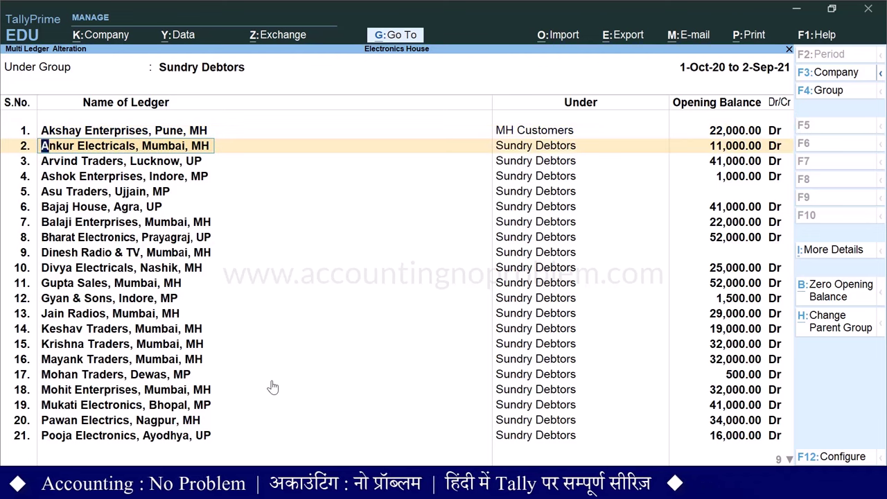
key(Return)
text(Mh)
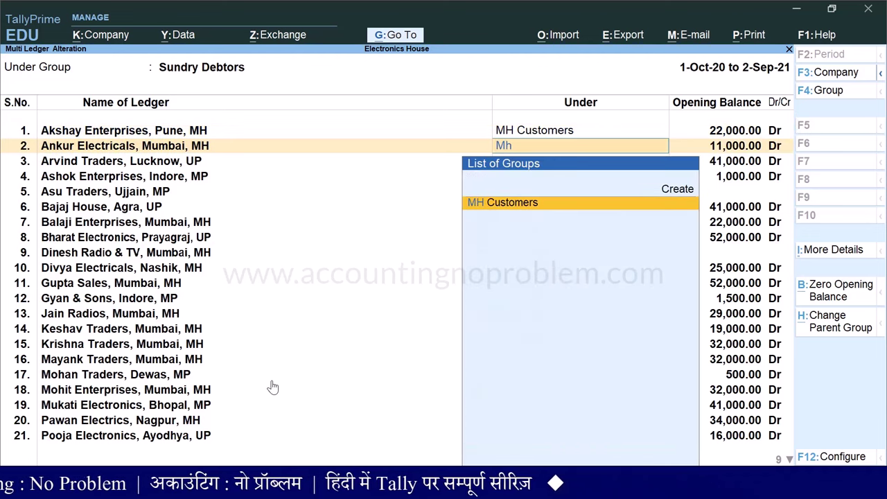
key(Return)
key(Return)
key(Return)
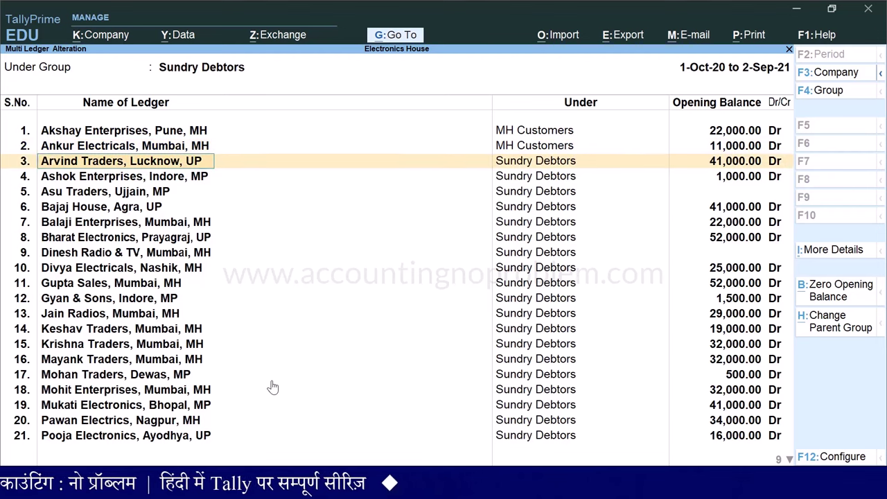
key(Return)
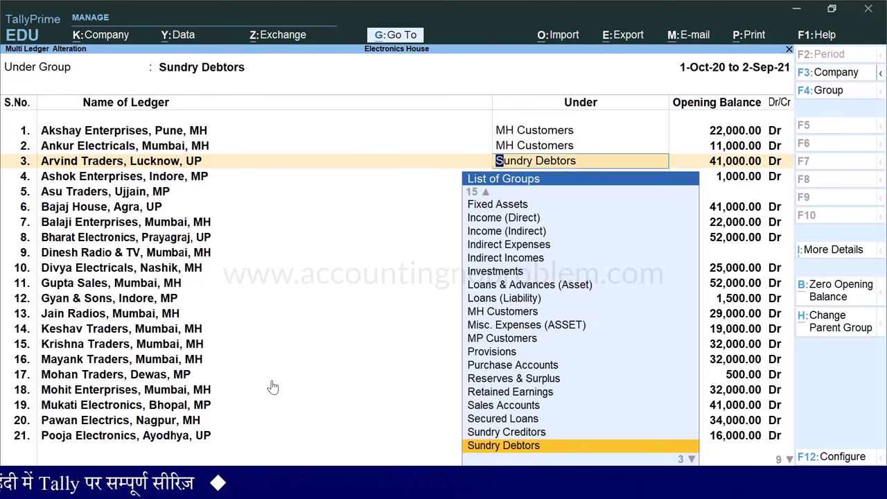
text(Up)
key(Return)
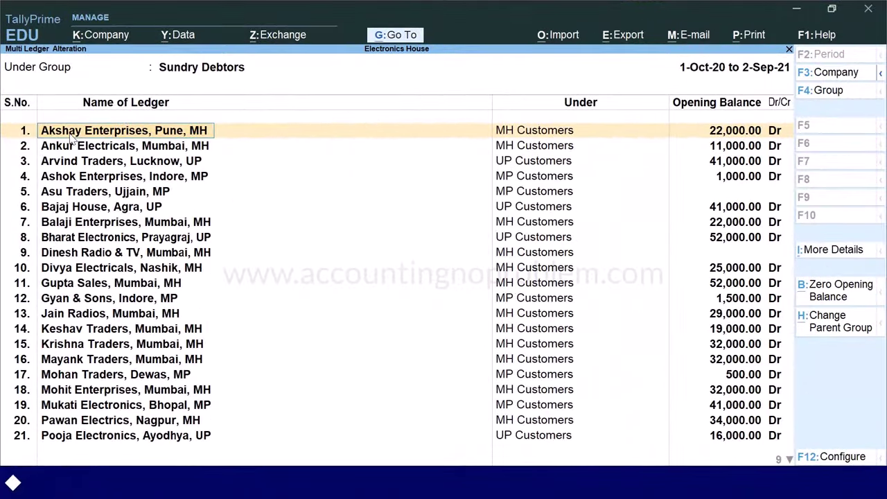
- Review the remaining ledgers and accept the alteration to save all group changes
key(Down)
key(Down)
key(Down)
key(Down)
key(Down)
key(Down)
key(Down)
key(Down)
key(Down)
key(Down)
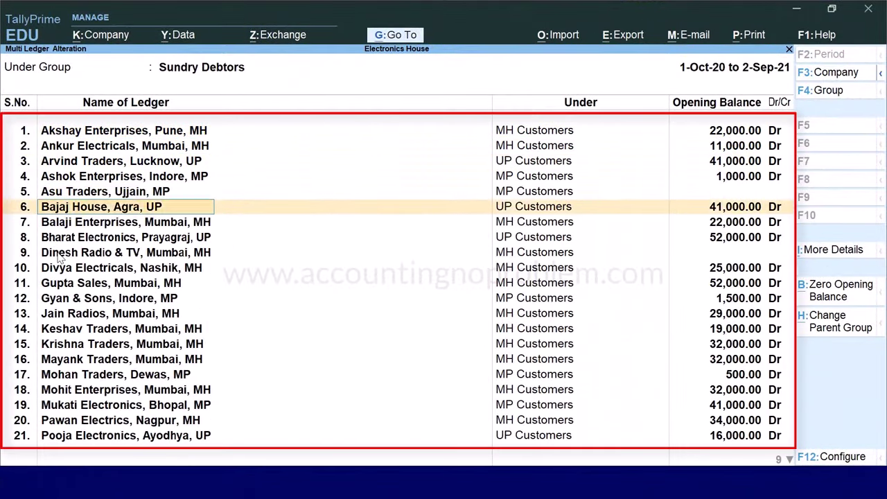
key(Down)
key(Down)
key(Down)
key(Down)
key(Down)
key(Down)
key(Down)
key(Down)
key(Down)
key(Down)
key(Down)
key(Down)
key(Down)
key(Down)
key(Down)
key(Down)
key(Down)
key(Down)
key(Down)
key(Down)
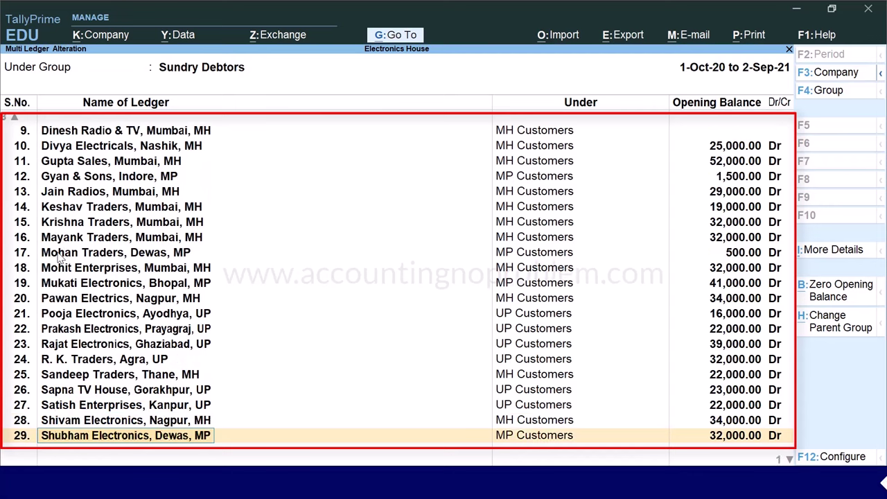
key(Return)
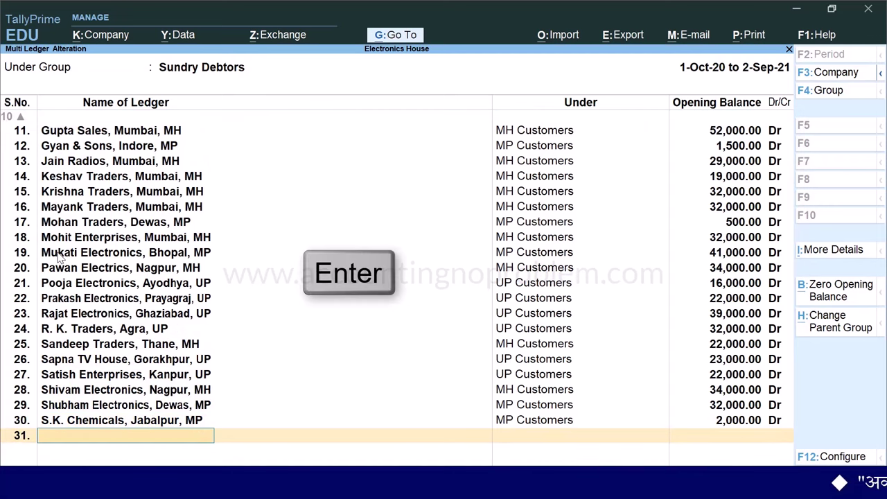
key(Return)
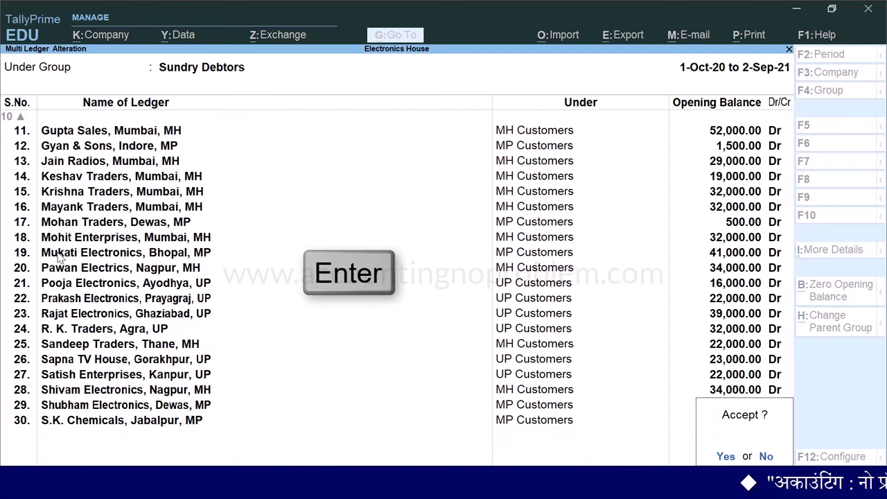
key(Return)
- Review the Sundry Debtors Group Summary in detailed view across MH, MP and UP Customers
key(Escape)
key(Escape)
key(Escape)
key(Escape)
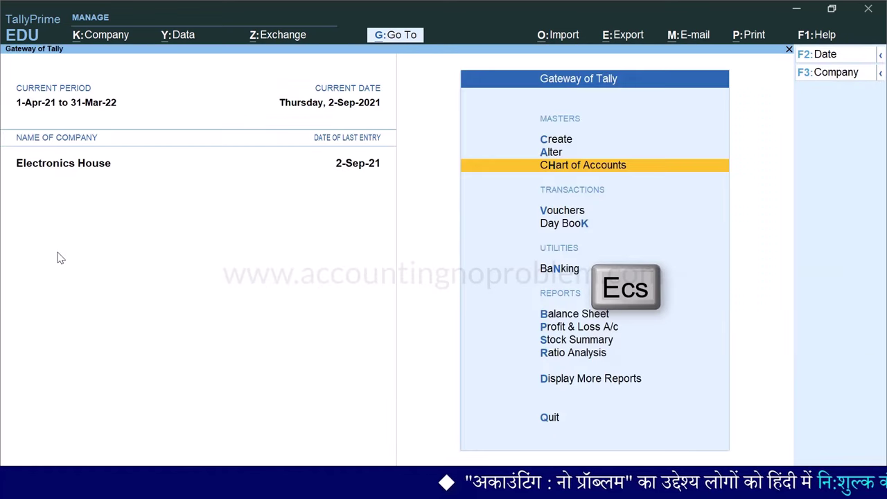
key(d)
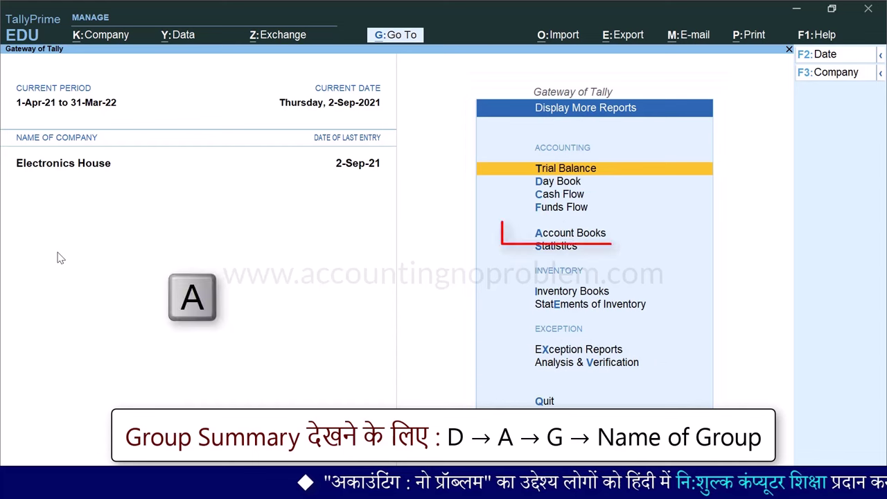
key(a)
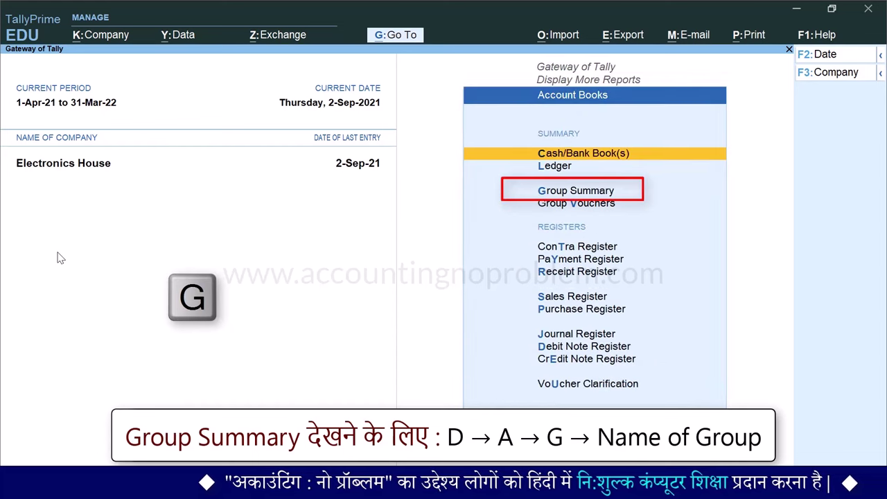
text(gS)
key(Down)
key(Down)
key(Down)
key(Down)
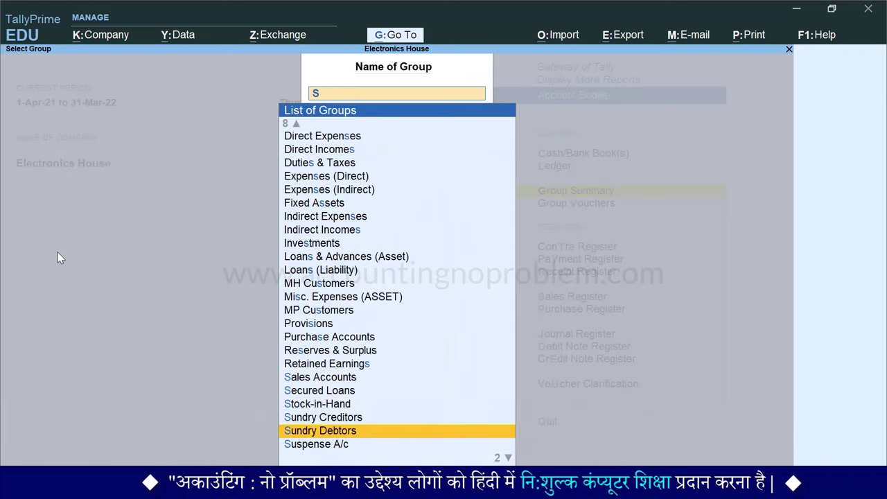
key(Return)
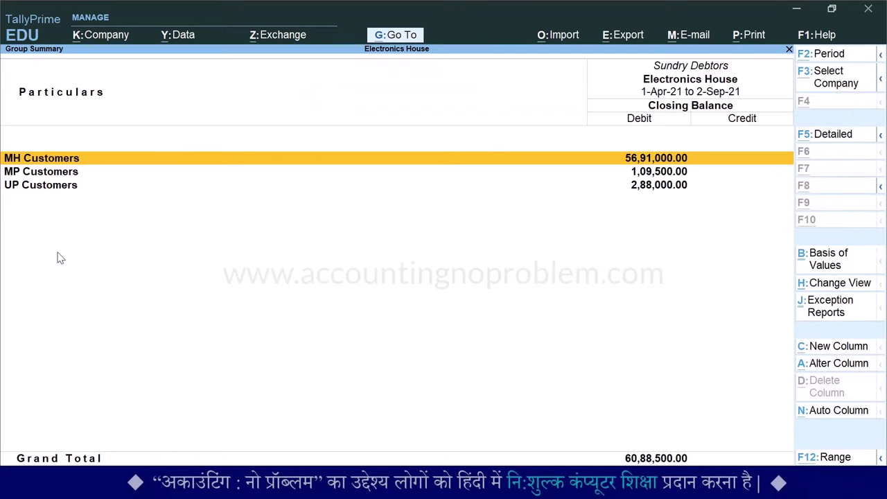
key(alt+F5)
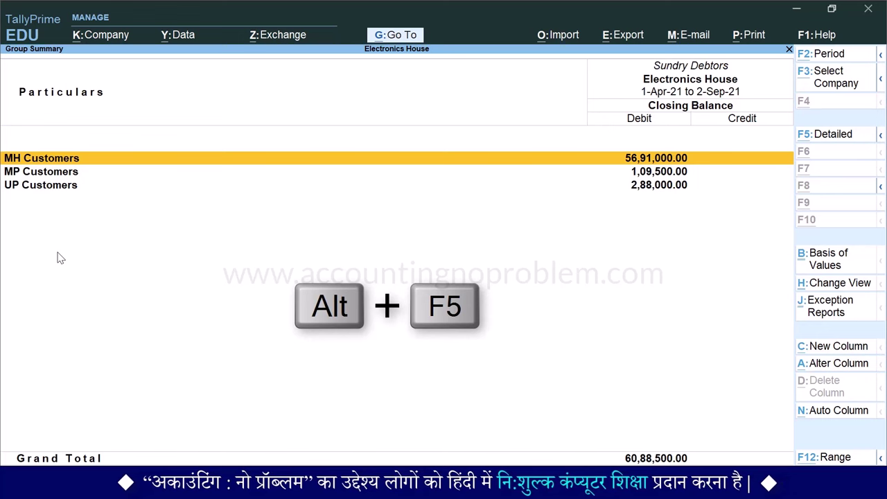
key(alt+F5)
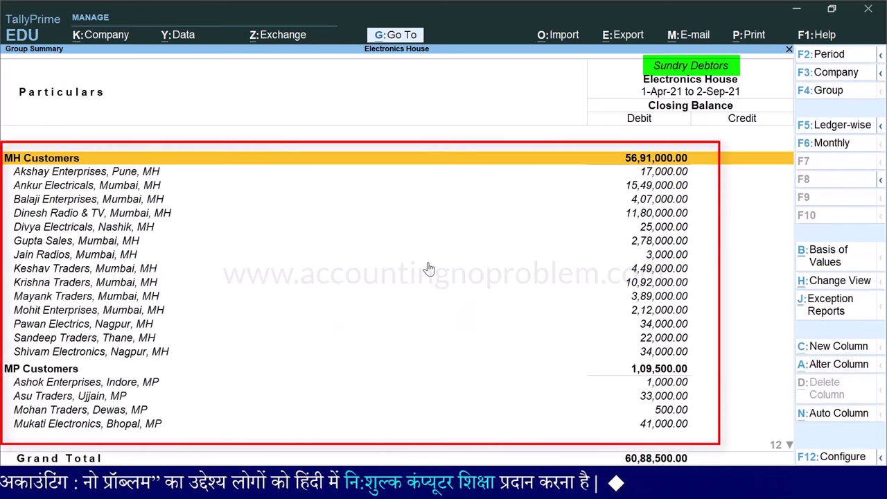
key(Down)
key(Down)
key(Down)
key(Down)
key(Down)
key(Down)
key(Down)
key(Down)
key(Down)
key(Down)
key(Down)
key(Down)
key(Down)
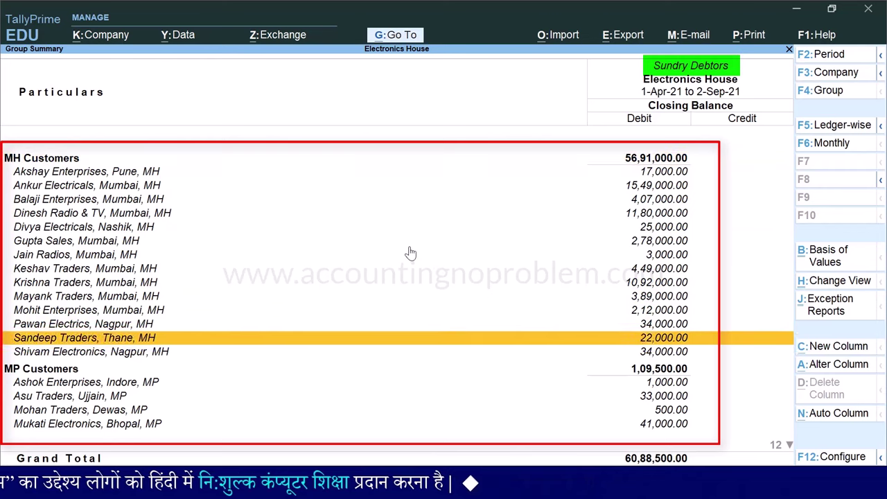
key(Down)
key(Down)
key(Down)
key(Down)
key(Down)
key(Down)
key(Down)
key(Down)
key(Down)
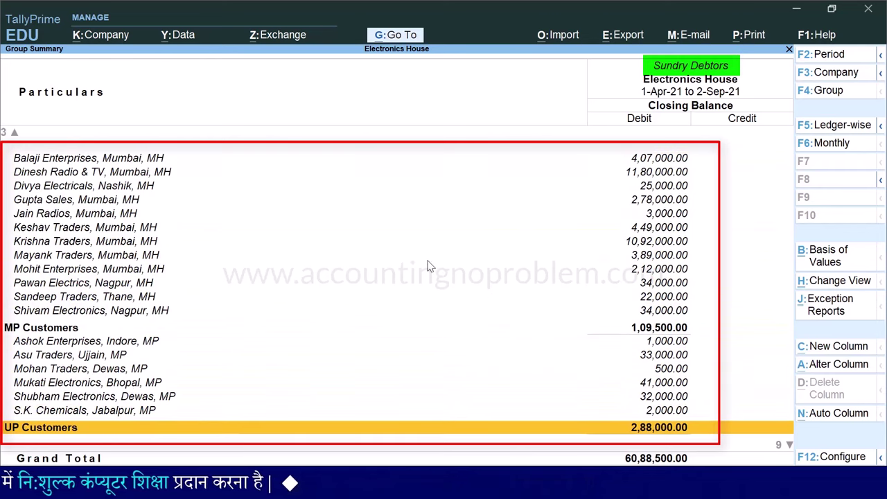
key(Down)
key(Down)
key(Down)
key(Down)
key(Down)
key(Down)
key(Down)
key(Down)
key(Down)
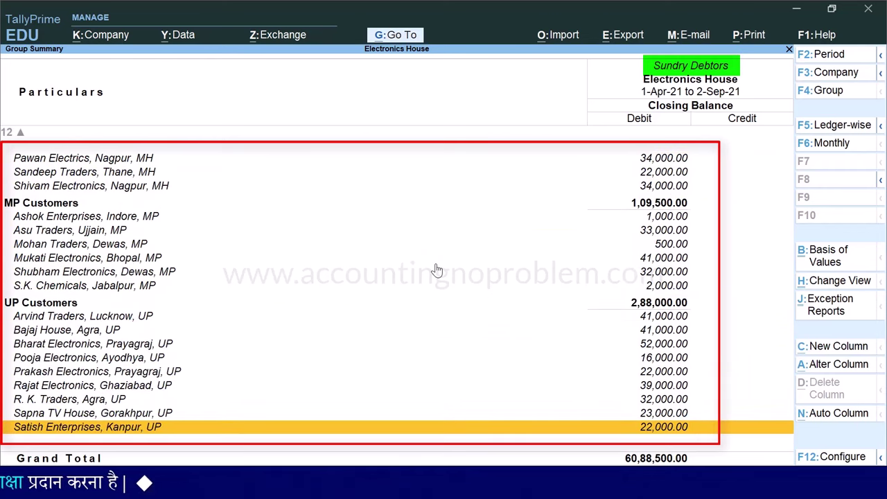
key(Up)
key(Up)
key(Up)
key(Up)
key(Up)
key(Up)
key(Up)
key(Up)
key(Up)
key(Up)
key(Up)
key(Up)
key(Up)
key(Up)
key(Up)
key(Up)
key(Up)
key(Up)
key(Up)
key(Up)
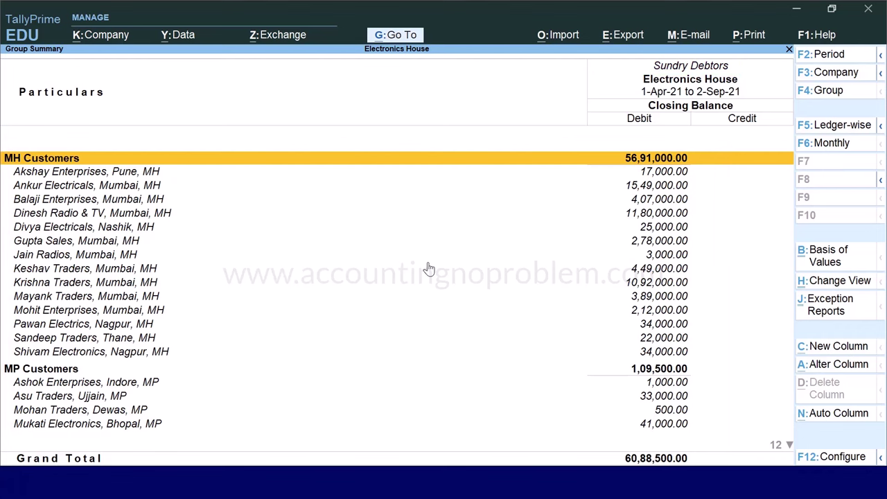
- Switch the summary to MP Customers, check its ledgers, then exit the report
key(F4)
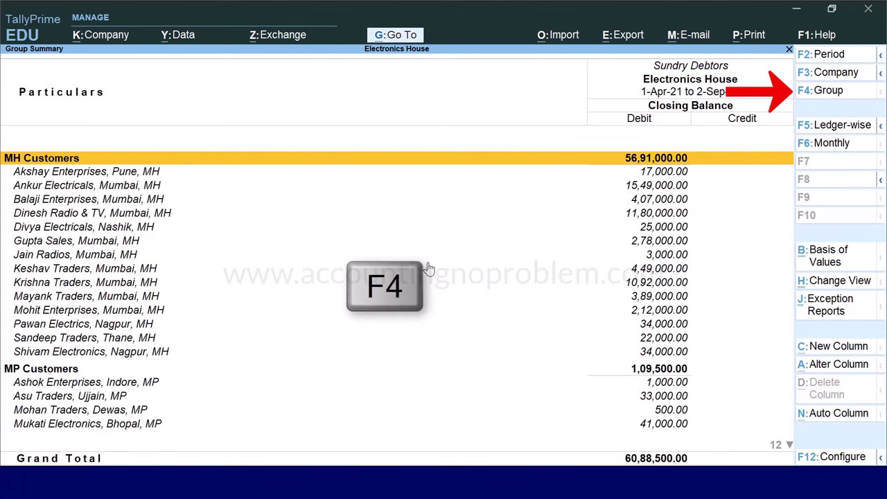
key(F4)
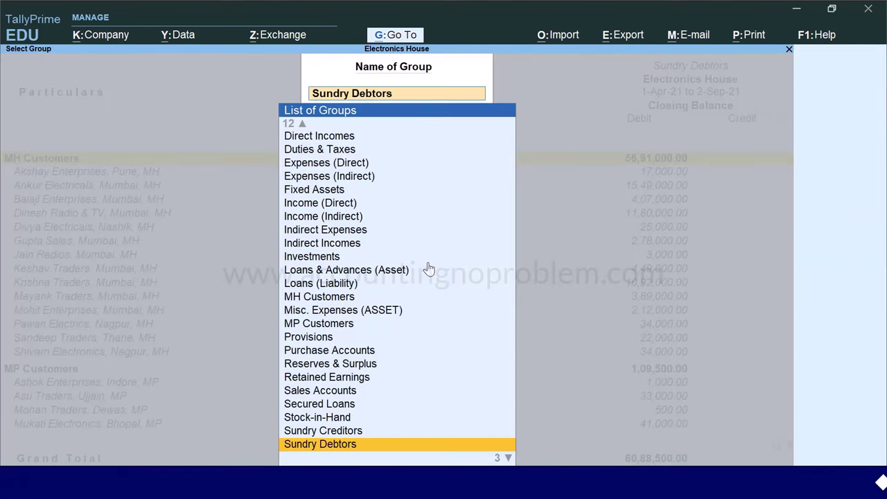
text(M)
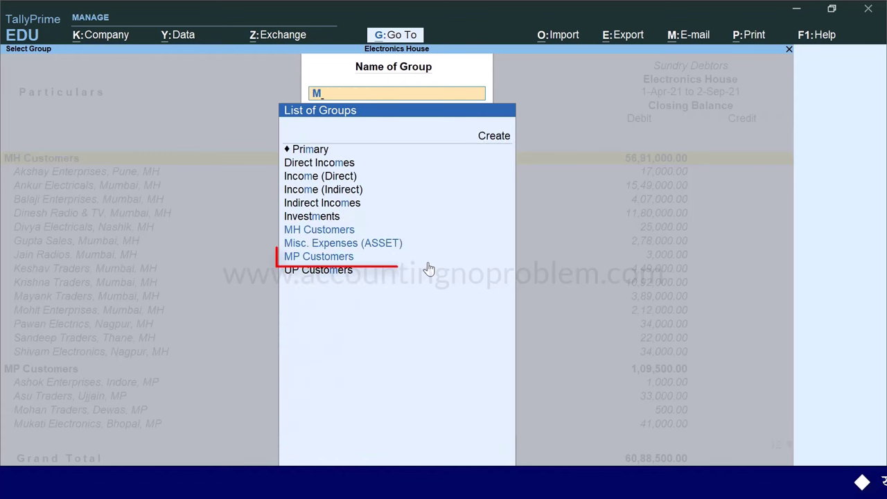
key(Down)
key(Down)
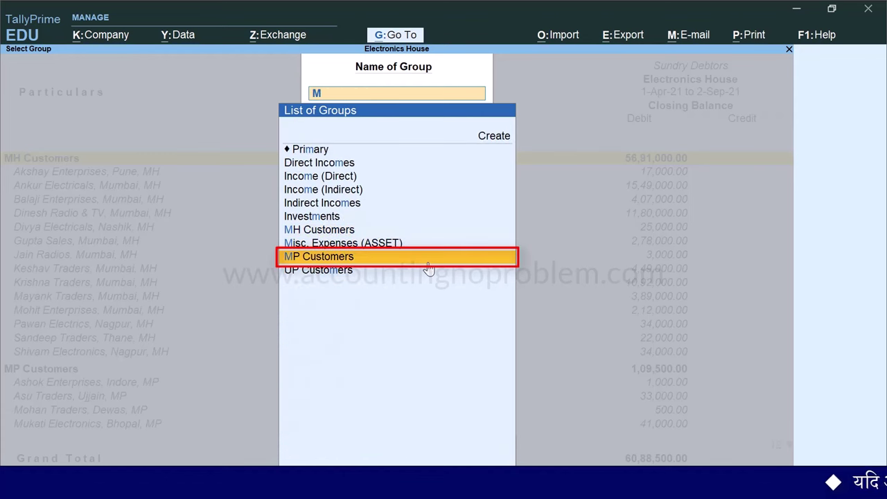
key(Return)
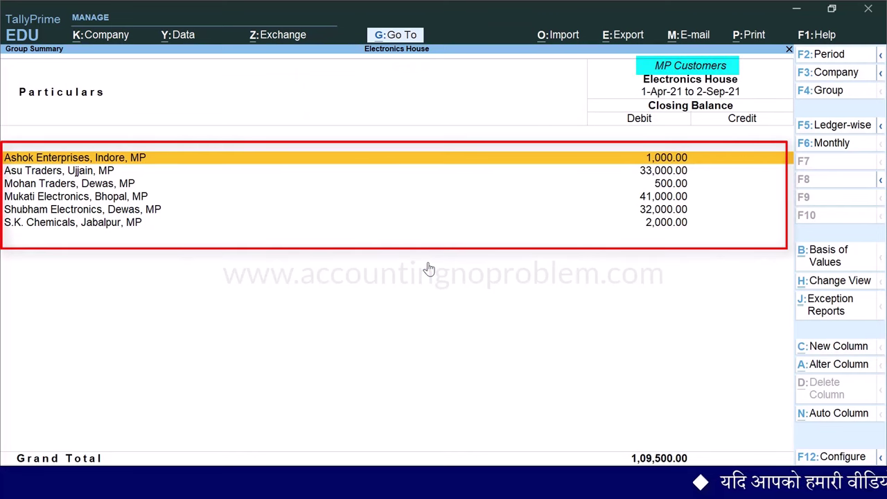
key(Escape)
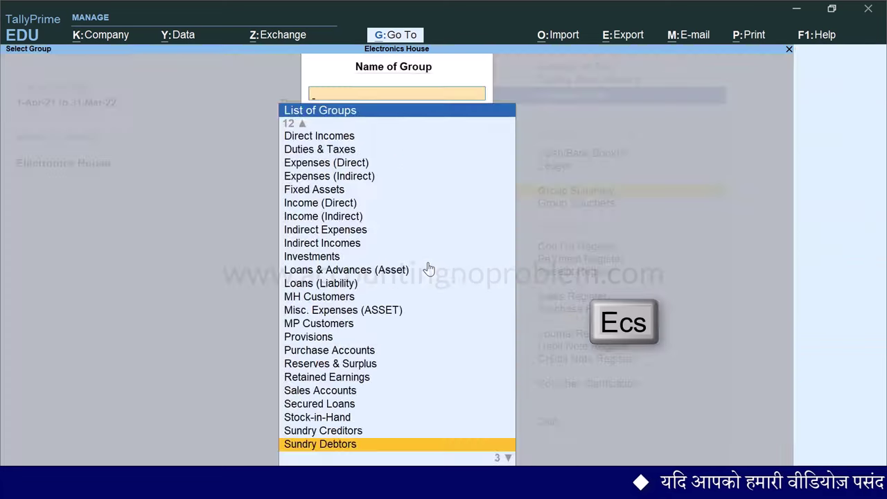
key(Escape)
key(Escape)
key(Escape)
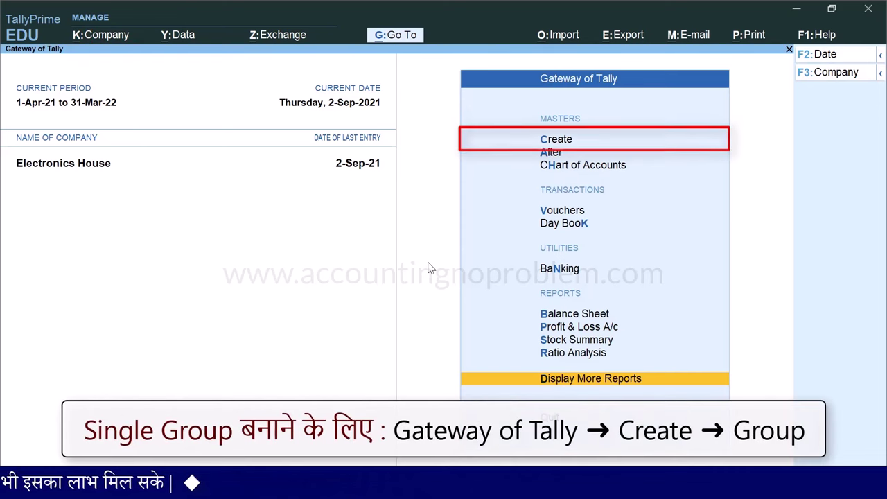
- Highlight the Create option for new masters on the Gateway of Tally
key(Up)
key(Up)
key(Up)
key(Up)
key(Up)
key(Up)
key(Up)
key(Up)
key(Up)
key(Up)
- Create the Mumbai Customers group under MH Customers and return to the Gateway
key(Return)
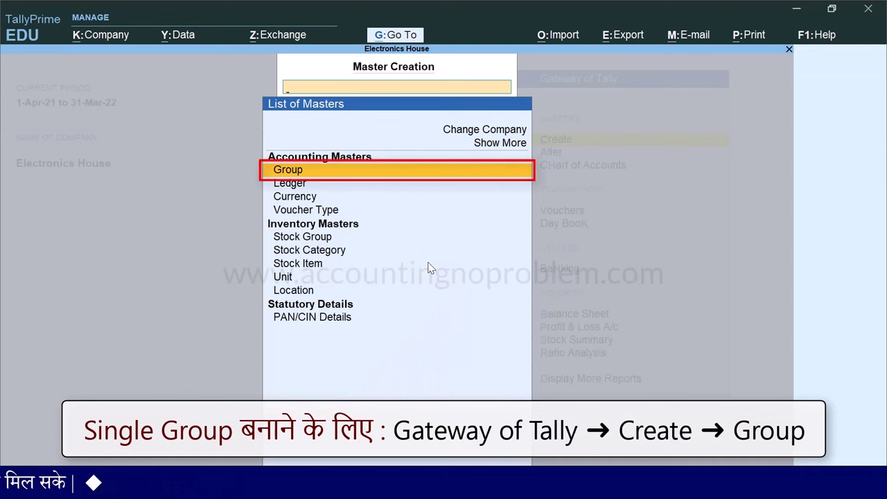
key(Return)
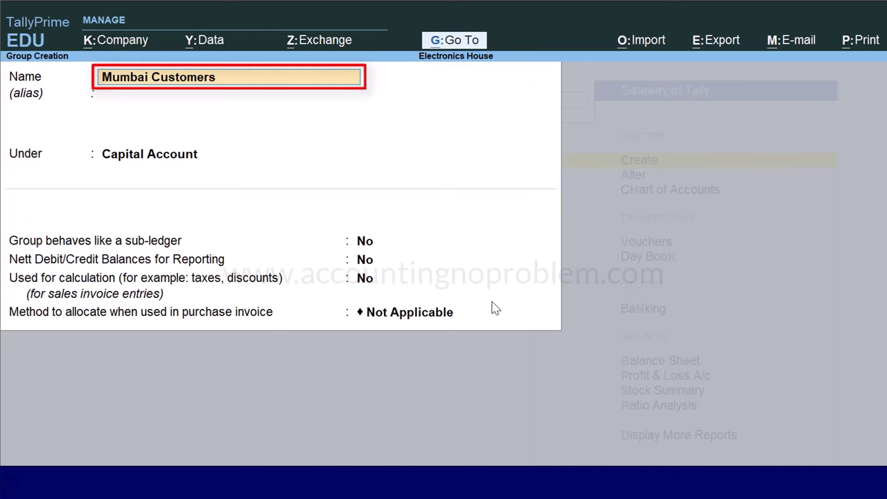
key(Return)
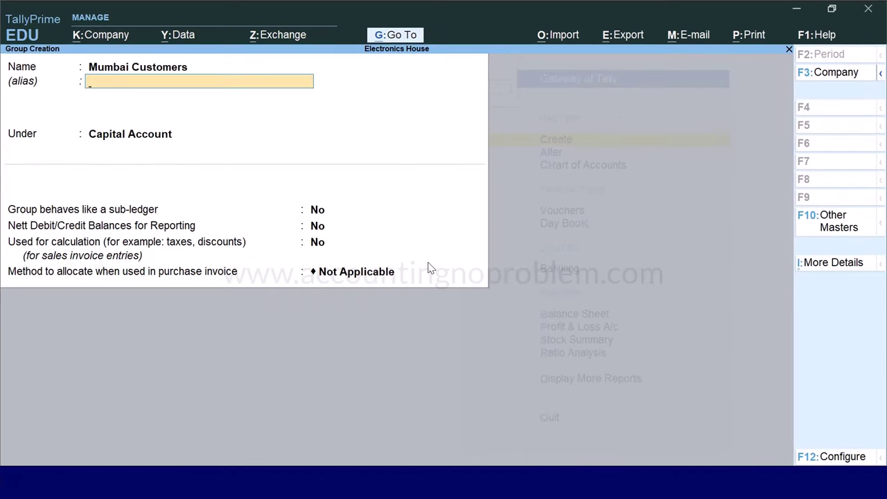
key(Return)
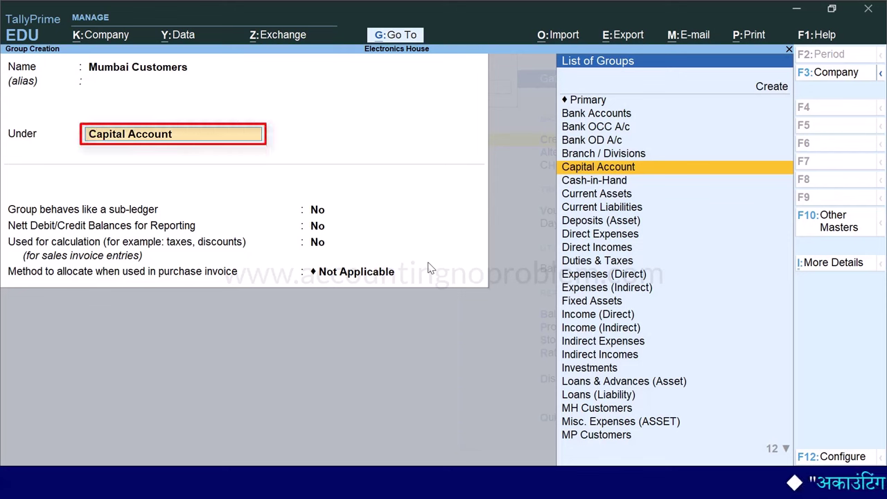
text(M)
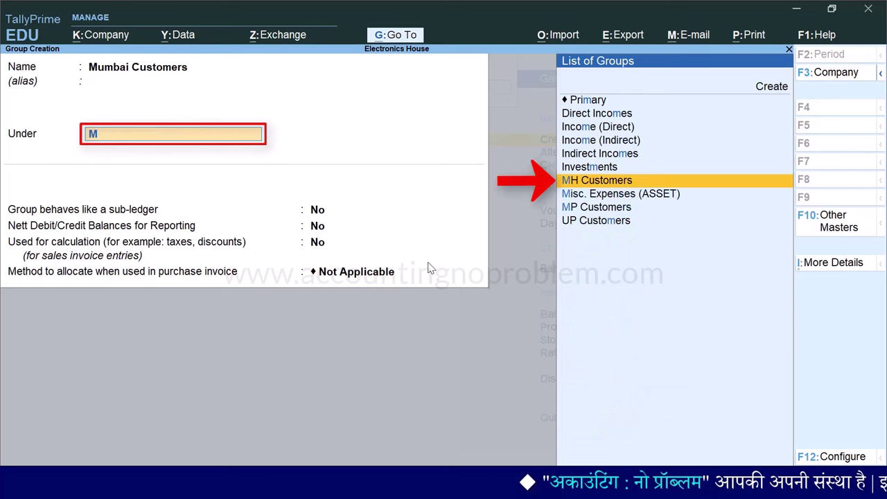
key(Return)
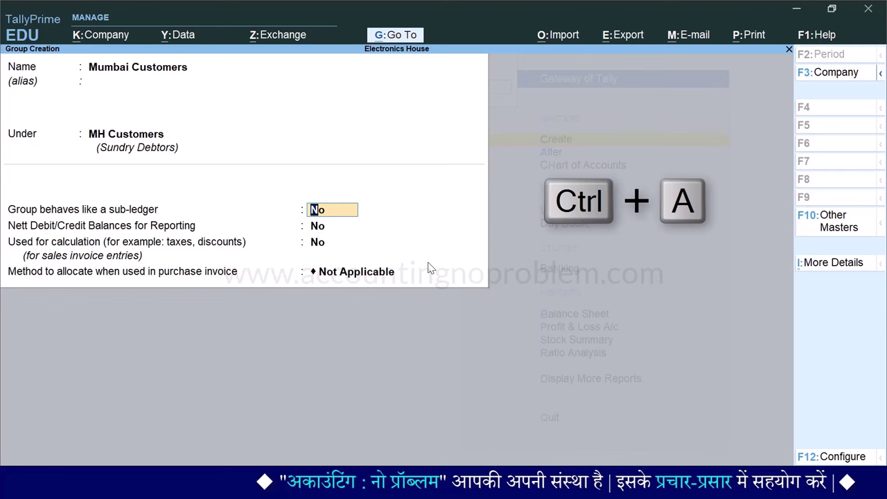
key(ctrl+a)
key(Escape)
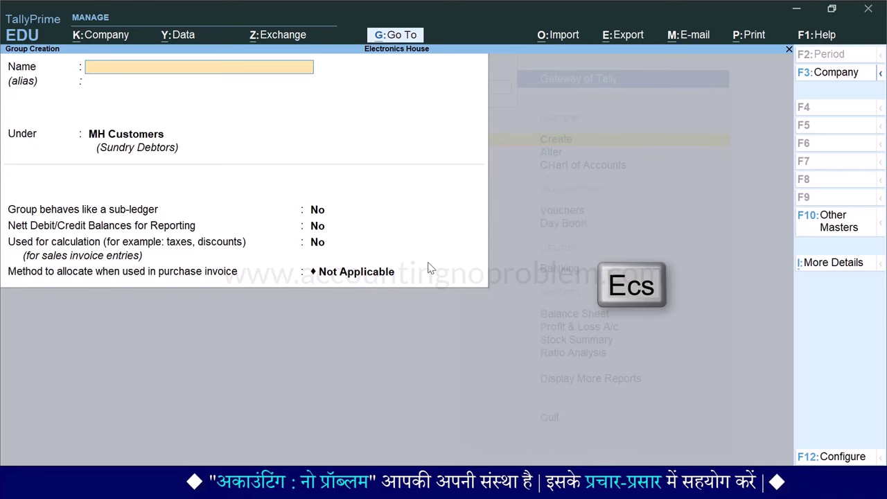
key(Escape)
key(Escape)
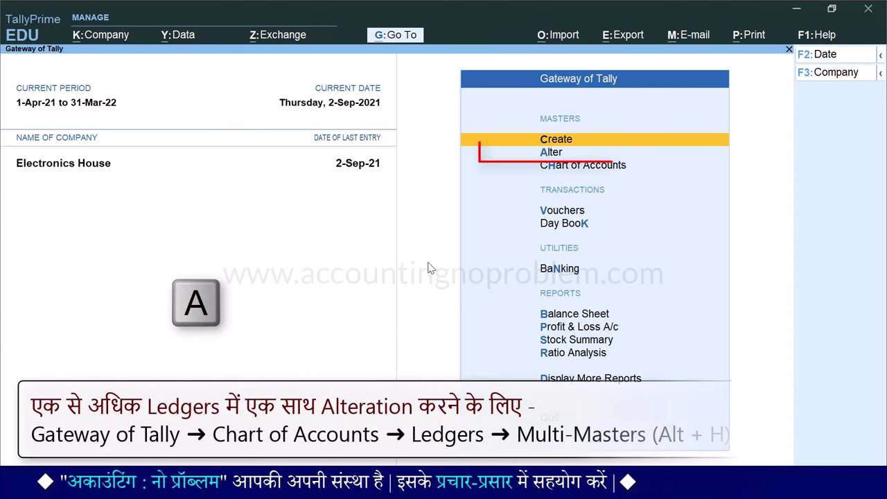
- Open Multi Ledger Alteration for the MH Customers ledgers
key(h)
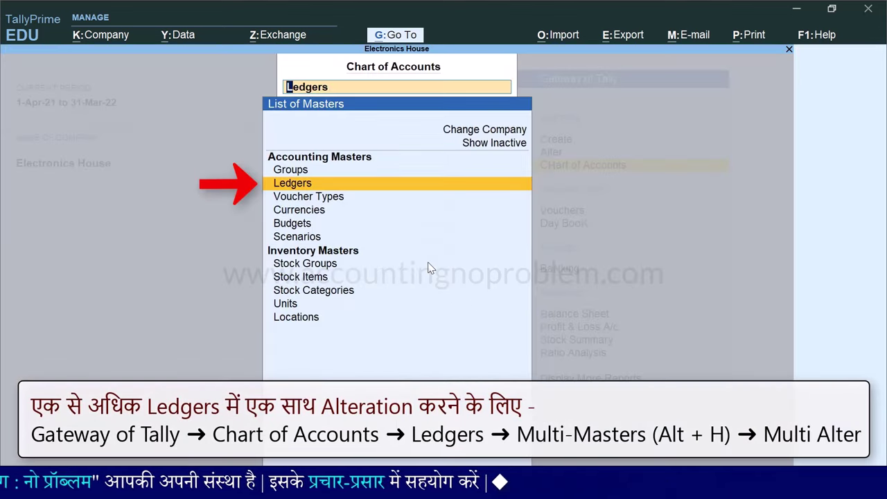
key(Return)
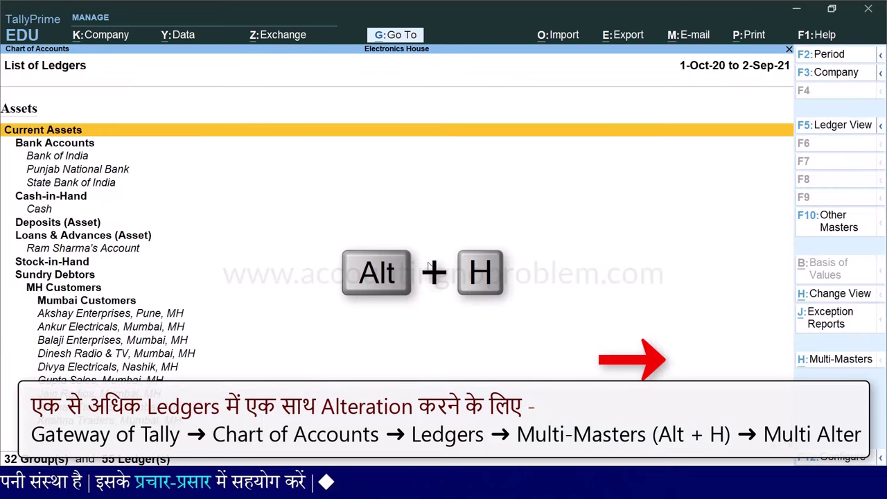
key(alt+h)
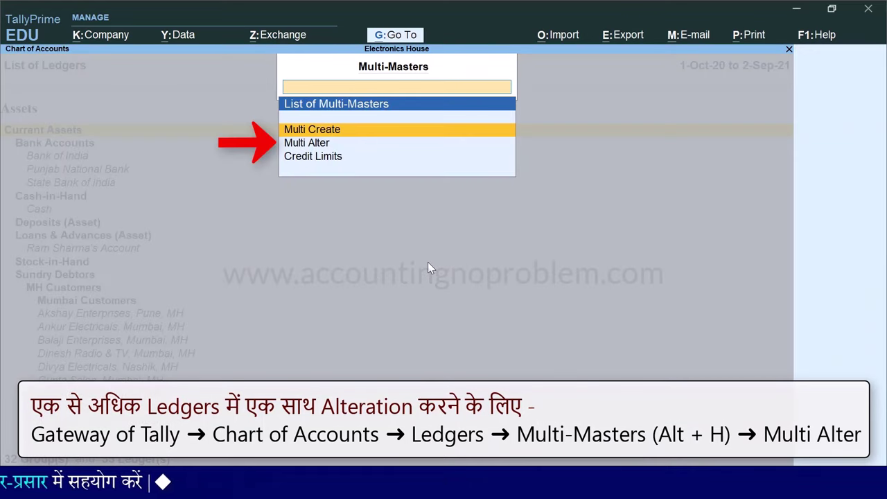
key(Down)
key(Return)
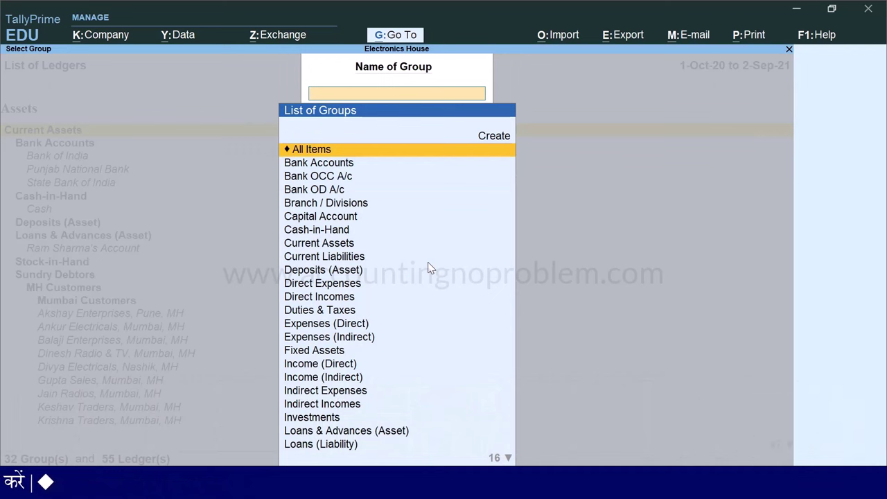
text(M)
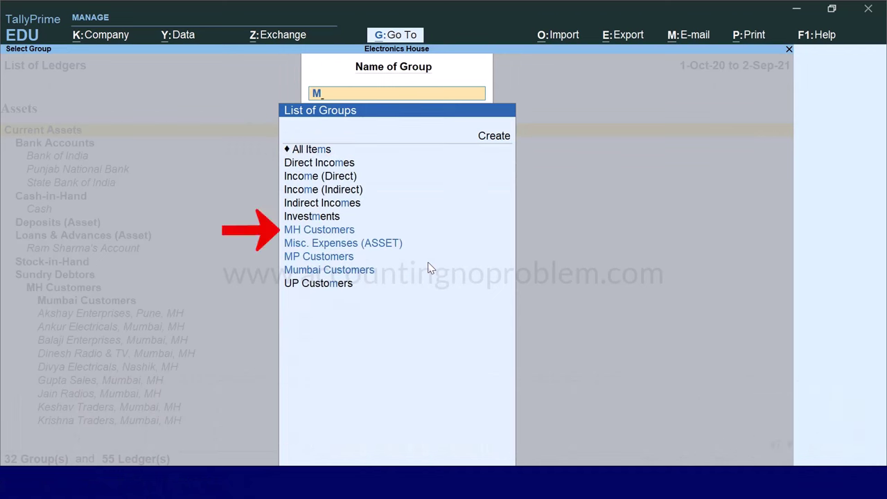
key(Down)
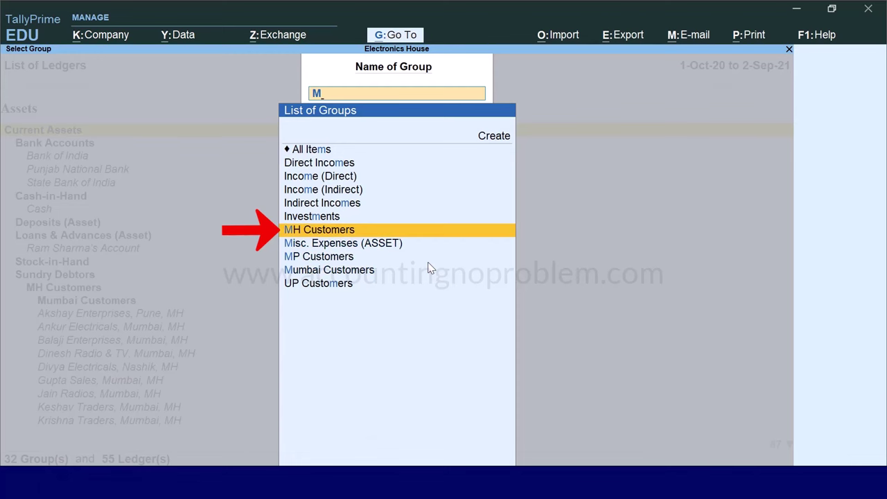
key(Return)
- Reassign the Mumbai-based ledgers to Mumbai Customers and save the alteration
key(Return)
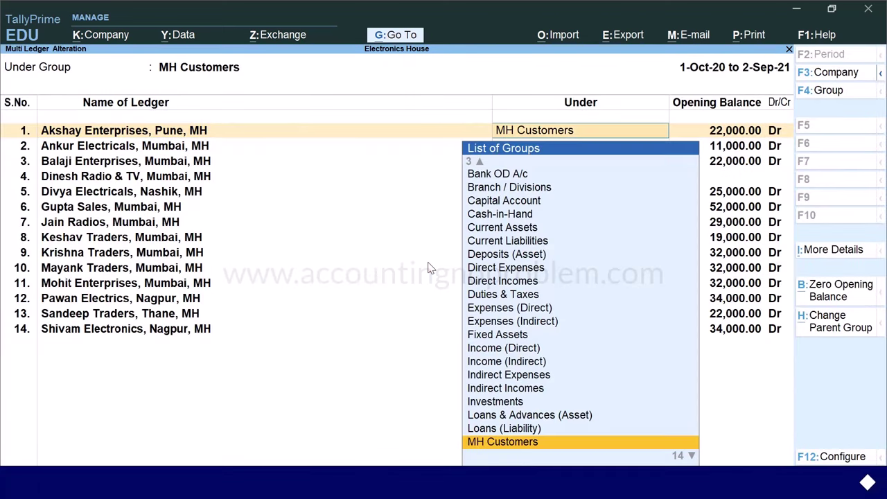
key(Return)
key(Return)
key(Return)
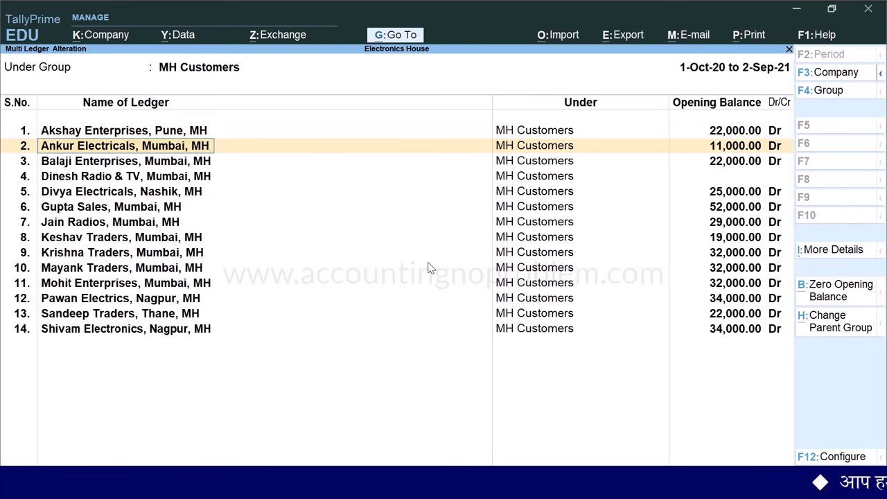
key(Return)
text(M)
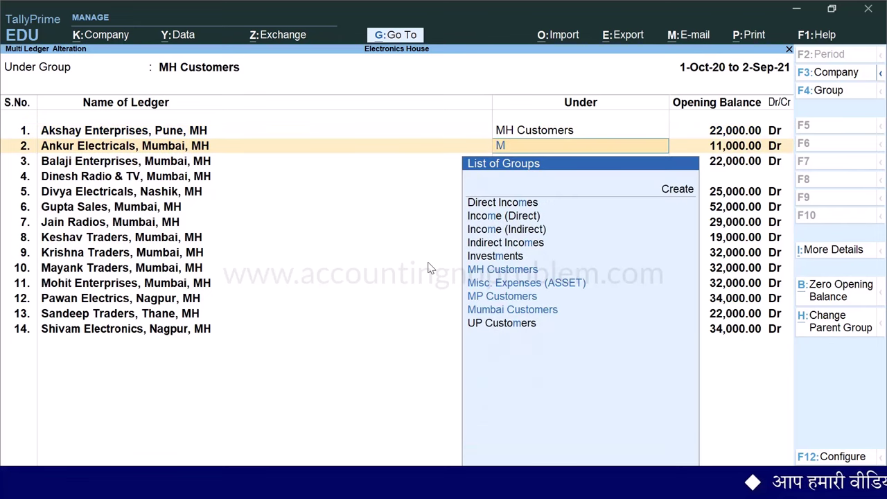
key(Down)
key(Down)
key(Down)
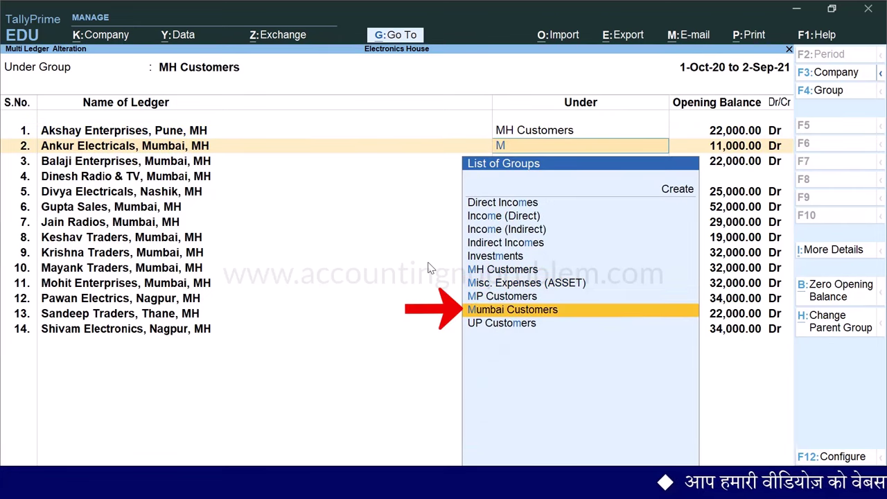
key(Return)
key(Return)
key(Return)
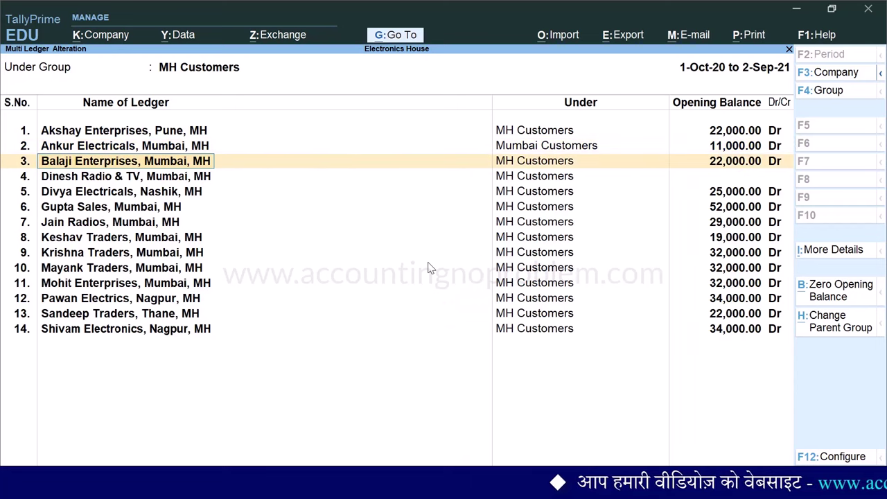
key(Return)
text(M)
key(Down)
key(Down)
key(Down)
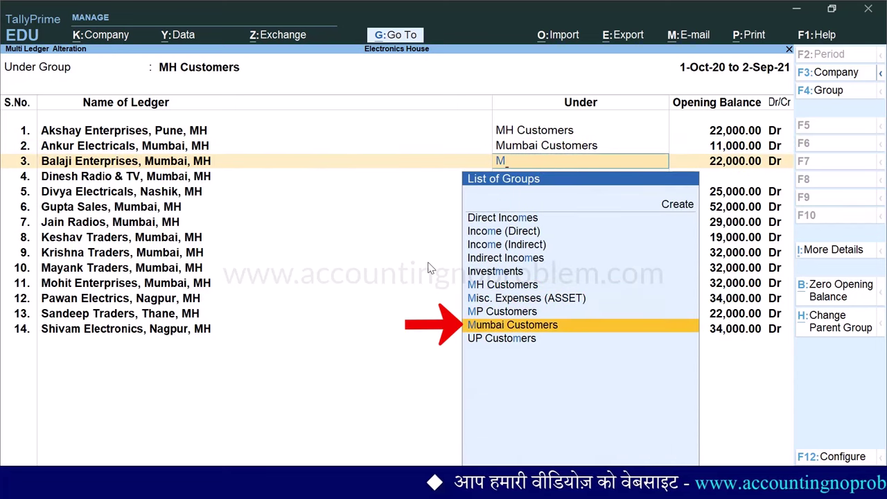
key(Return)
key(Return)
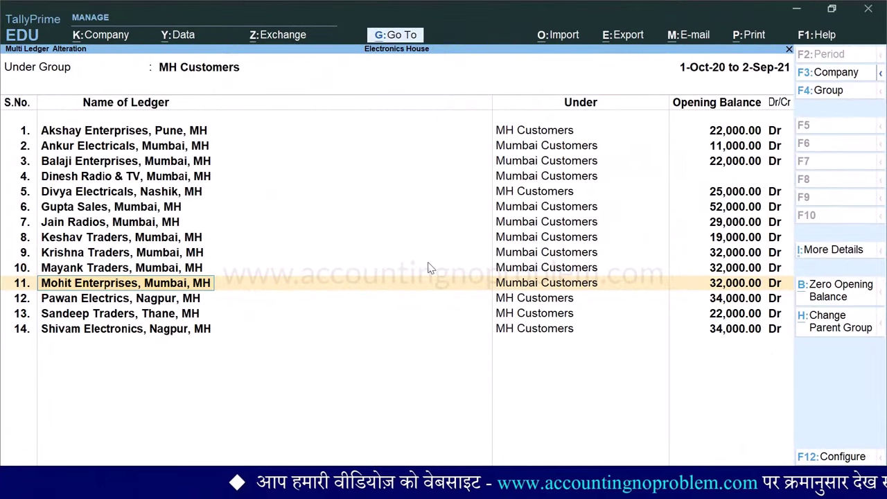
key(ctrl+a)
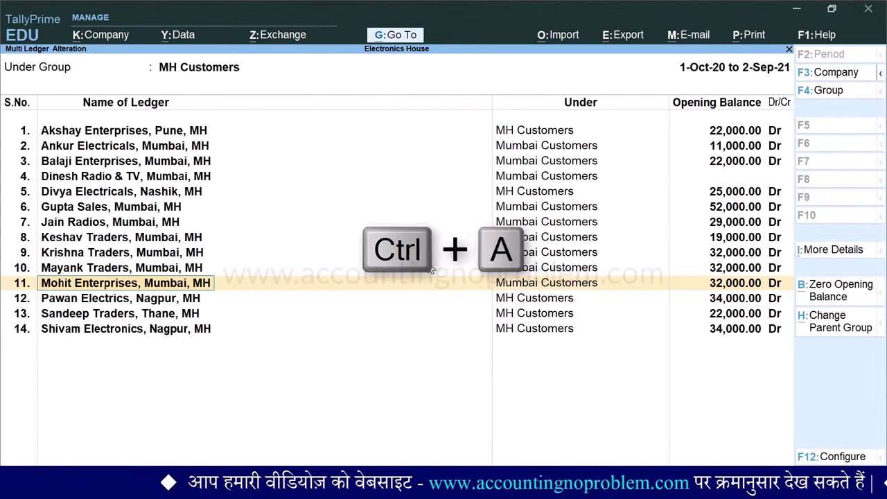
key(Escape)
key(Escape)
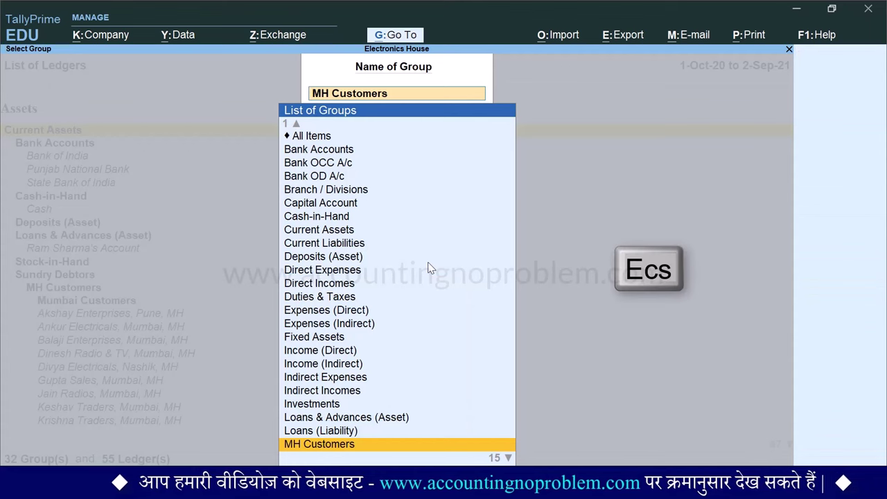
- Open the Group Summary for Sundry Debtors from the account books reports
key(Escape)
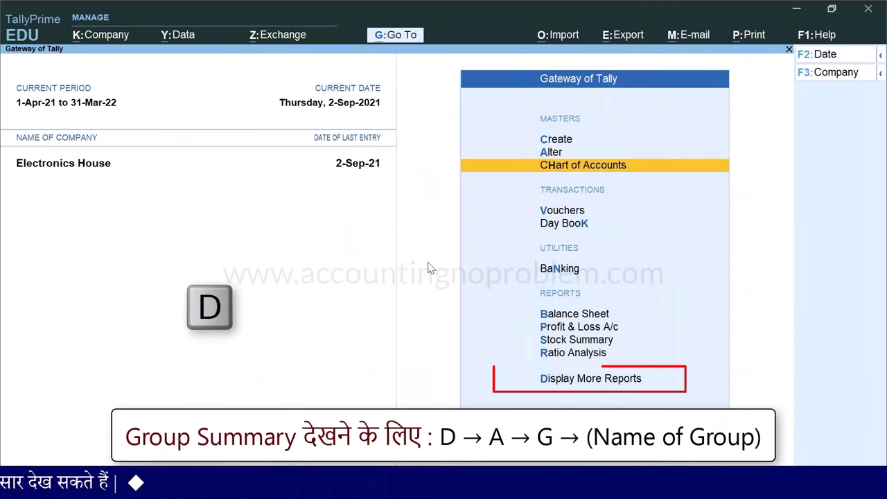
key(d)
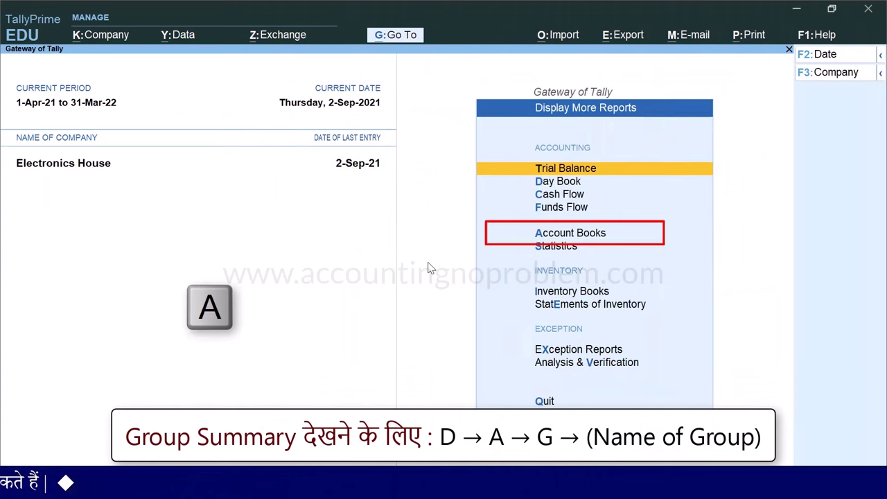
key(a)
text(g)
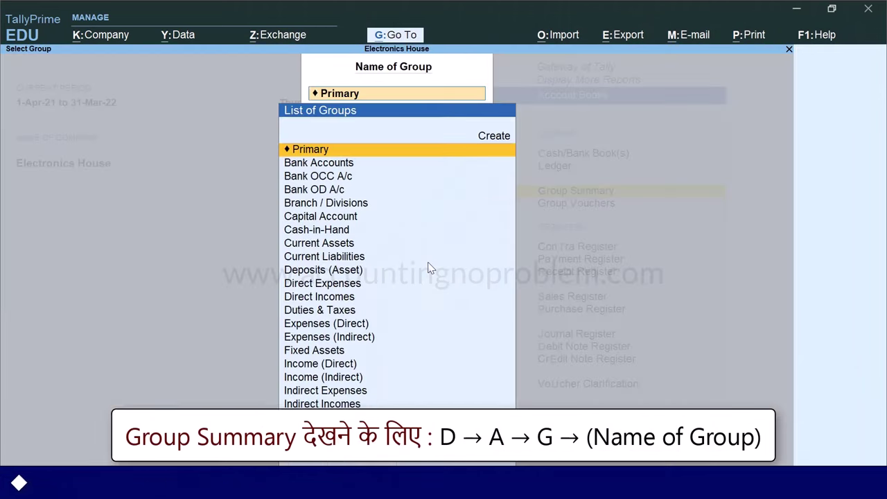
text(s)
key(Down)
key(Down)
key(Down)
key(Down)
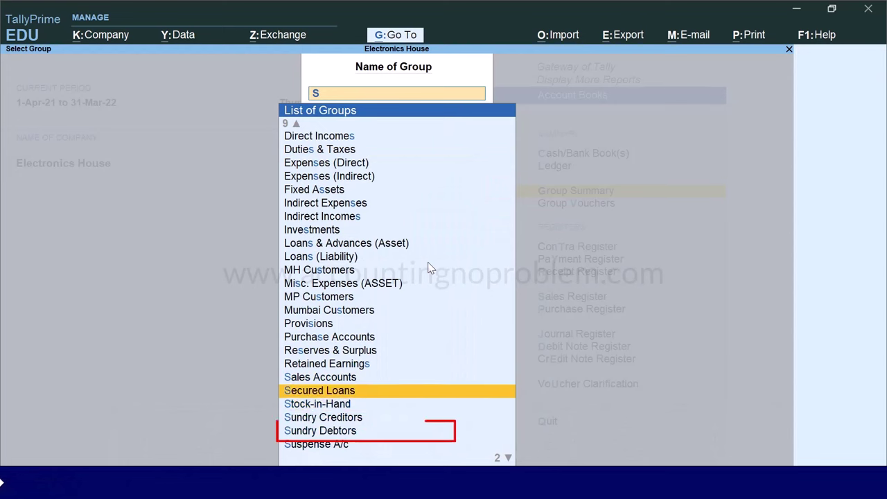
key(Return)
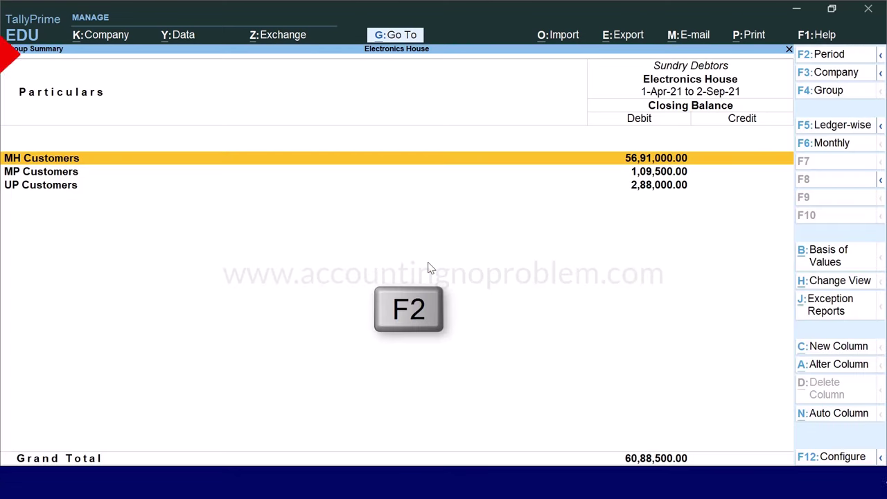
- Set the period to 1-Apr-21 through 31-Mar-22 and switch to the detailed view
key(F2)
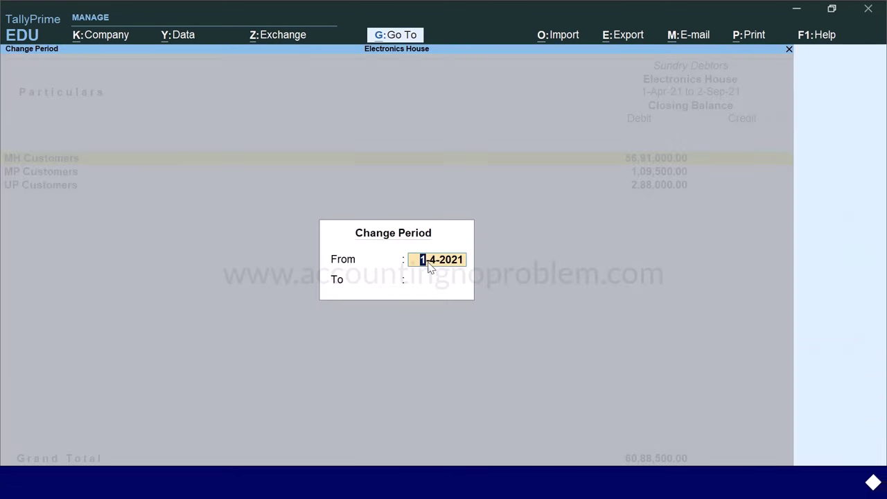
text(1)
key(Return)
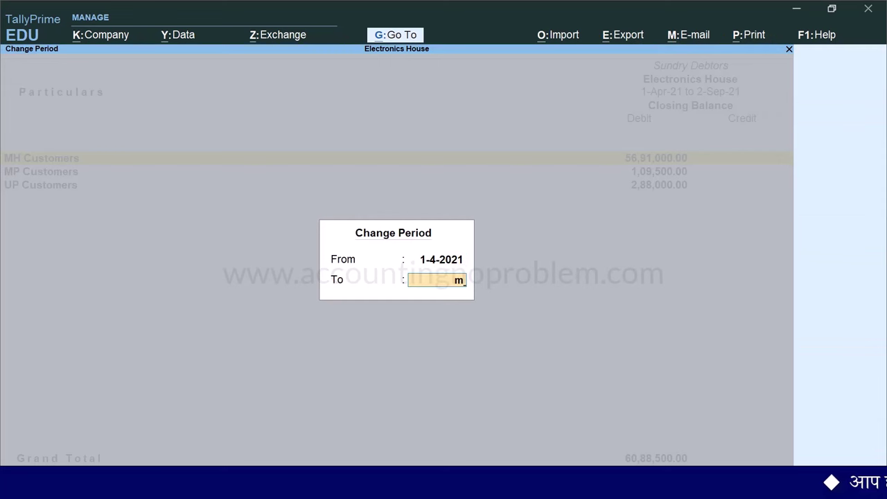
key(Return)
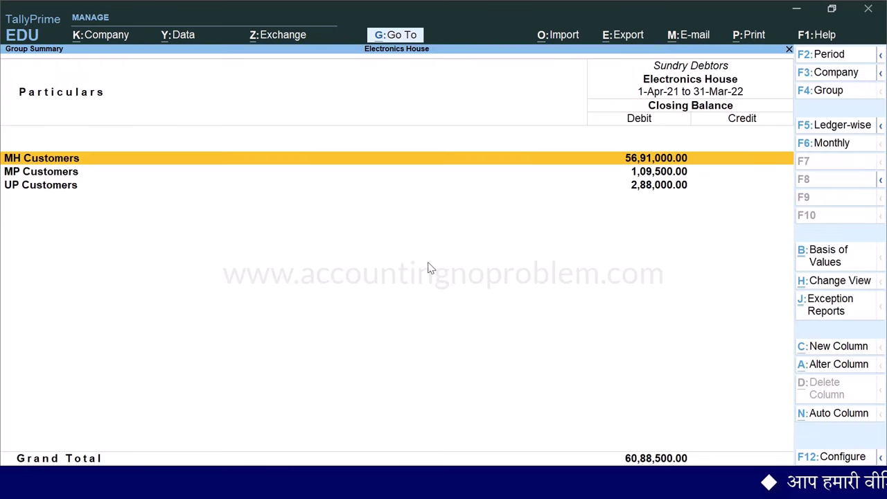
key(alt+F5)
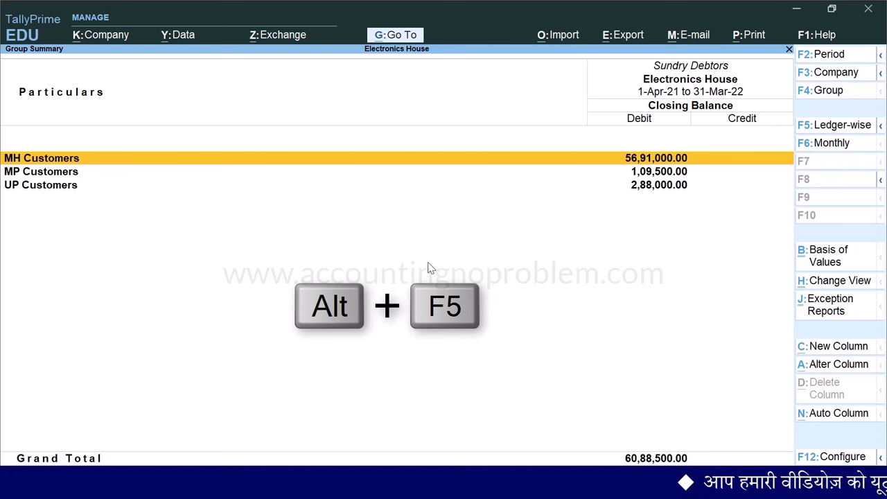
key(alt+F5)
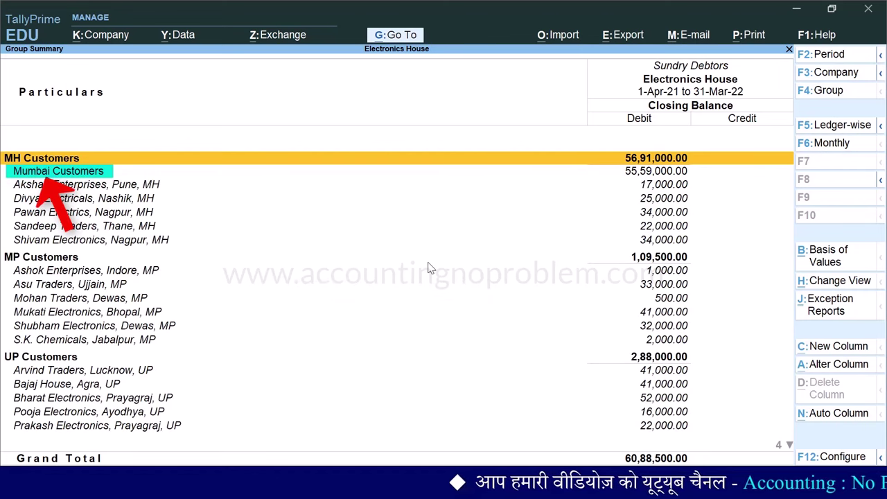
key(F12)
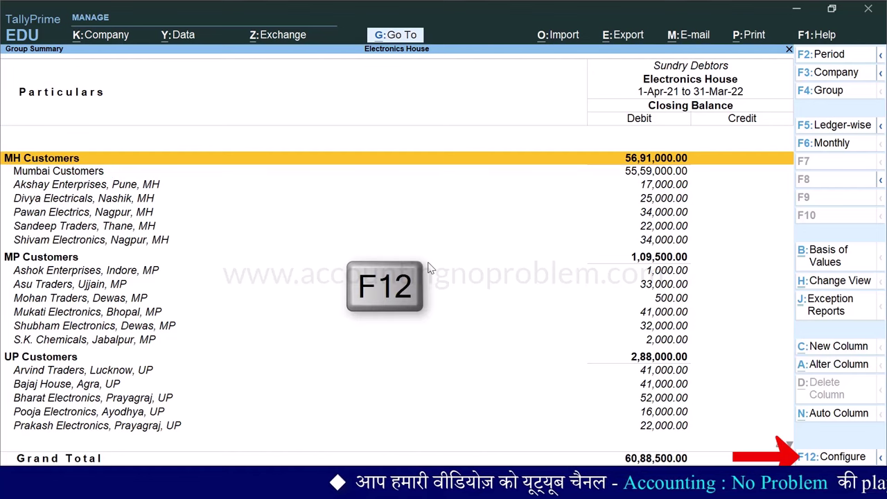
- Set 'Expand all levels in Detailed format' to Yes for the Sundry Debtors summary
key(F12)
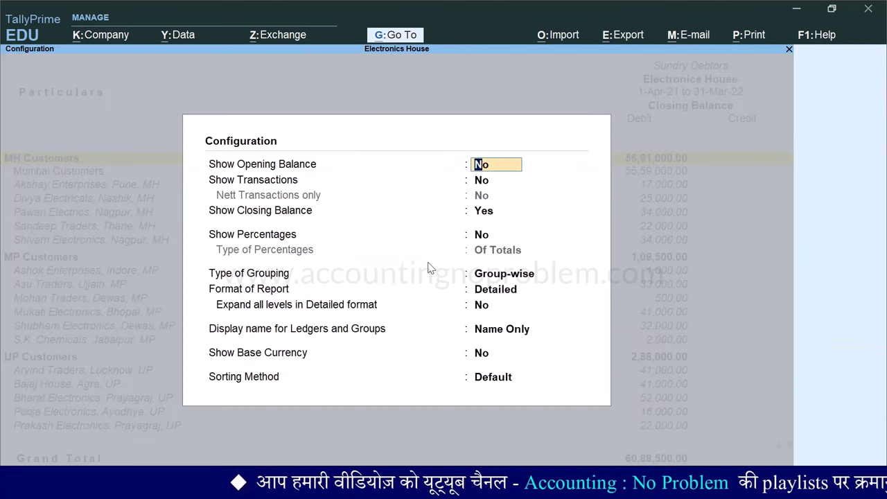
key(Down)
key(Down)
key(Down)
key(Down)
key(Down)
key(Down)
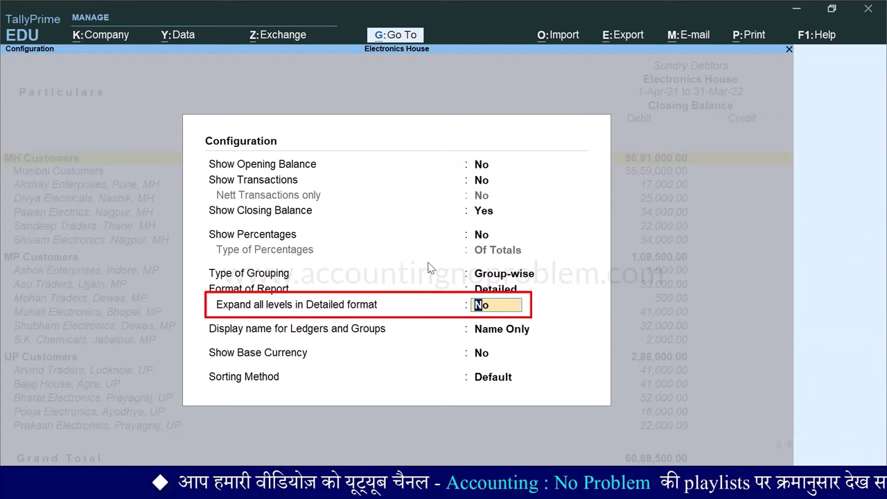
text(Yes)
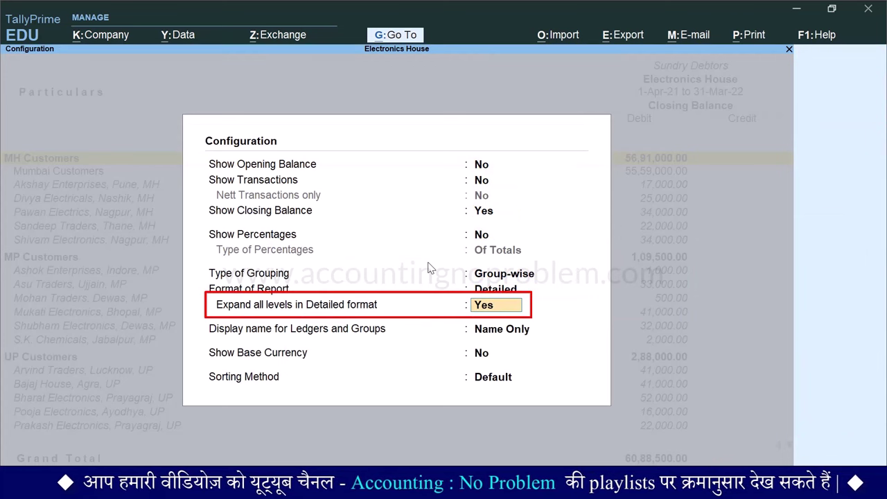
key(ctrl+a)
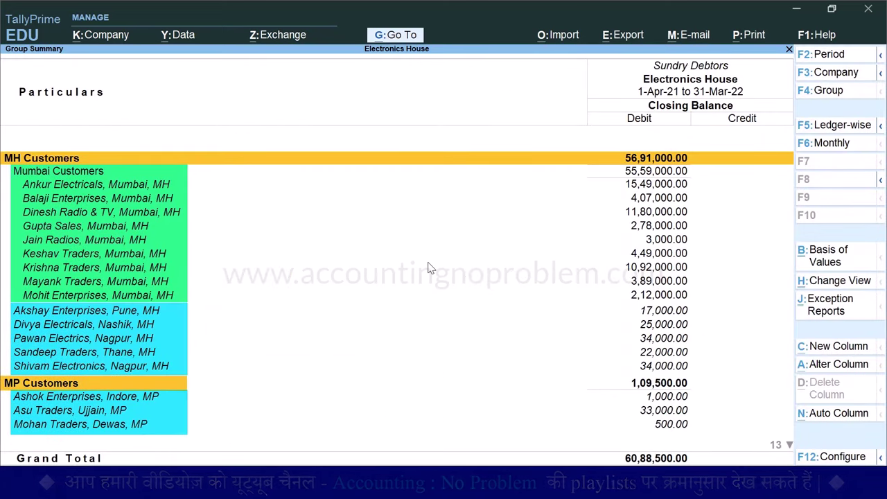
- Review the expanded ledgers from MH Customers to UP Customers, then bring up the group list
key(Down)
key(Down)
key(Down)
key(Down)
key(Down)
key(Down)
key(Down)
key(Down)
key(Down)
key(Down)
key(Down)
key(Down)
key(Down)
key(Down)
key(Down)
key(Down)
key(Down)
key(Down)
key(Down)
key(Down)
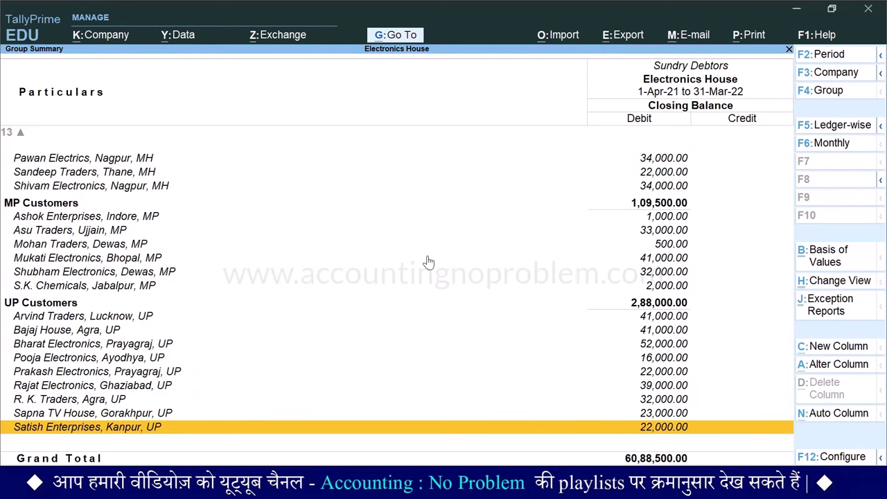
key(Up)
key(Up)
key(Up)
key(Up)
key(Up)
key(Up)
key(Up)
key(Up)
key(Up)
key(Up)
key(Up)
key(Up)
key(Up)
key(Up)
key(Up)
key(Up)
key(Up)
key(Up)
key(Up)
key(Up)
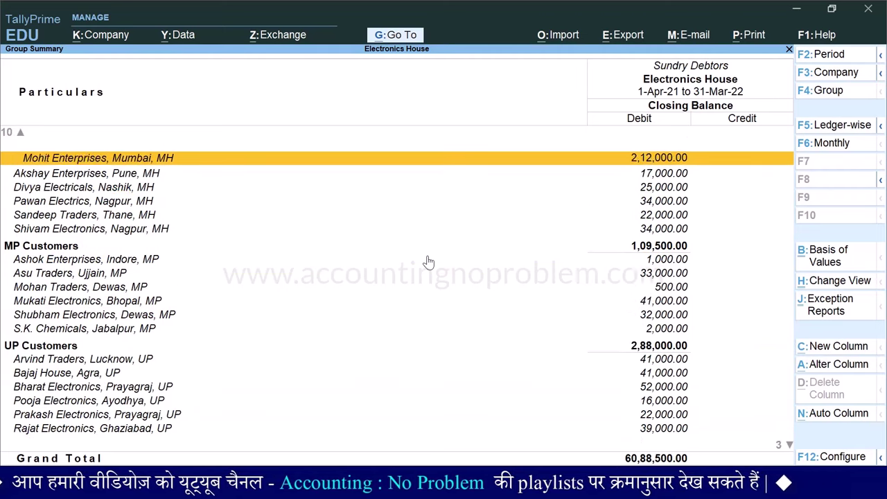
key(Up)
key(Up)
key(Up)
key(Up)
key(Up)
key(Up)
key(Up)
key(Up)
key(Up)
key(Up)
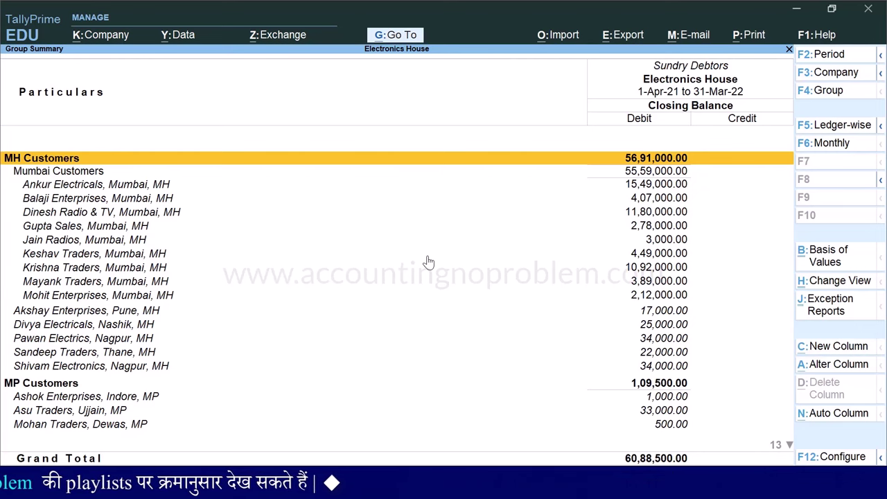
key(F4)
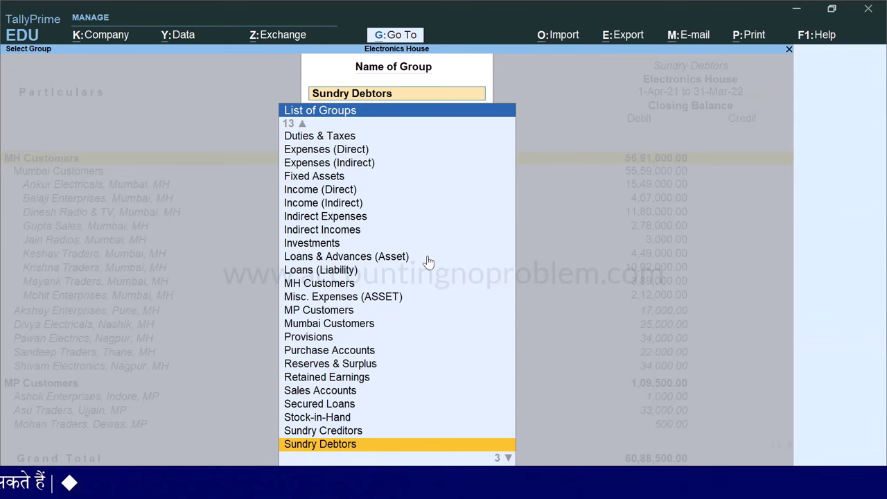
- Choose Mumbai Customers to show its nine ledgers totalling 55,59,000.00 debit
key(Up)
key(Up)
key(Up)
key(Up)
key(Up)
key(Up)
key(Up)
key(Up)
key(Up)
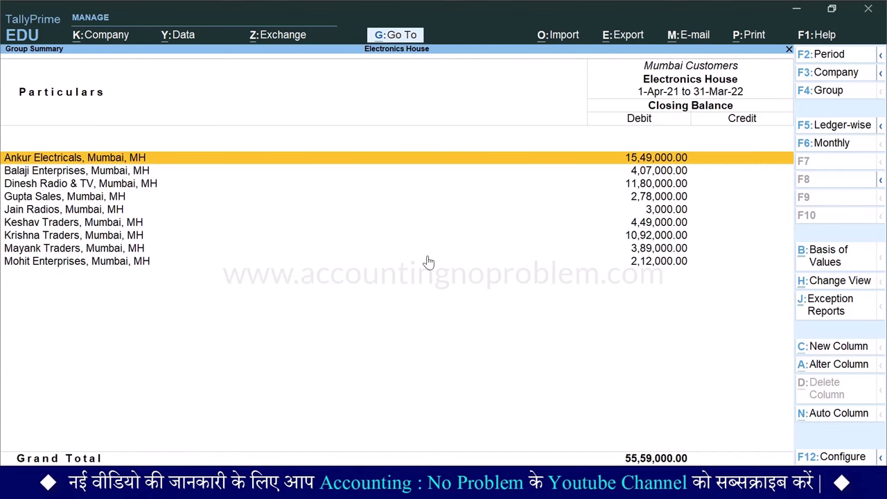
- Set Show Opening Balance and Show Transactions to Yes, then close back to Gateway of Tally
key(F12)
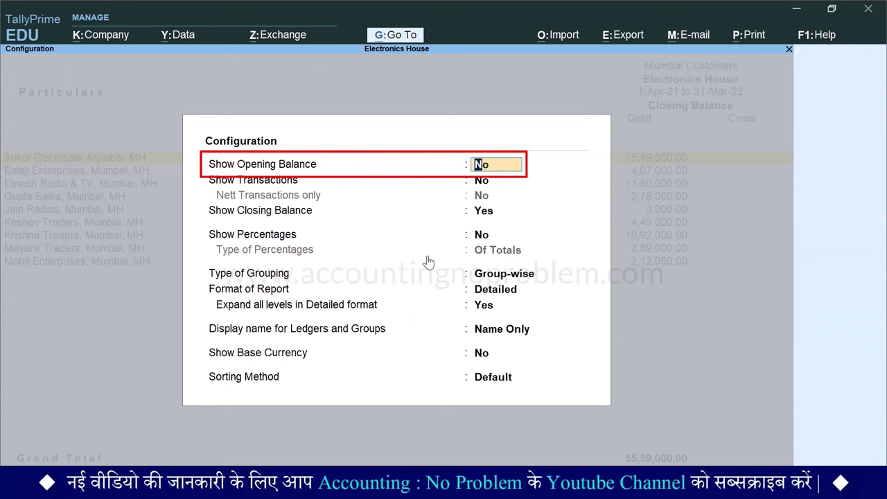
text(yes)
key(Return)
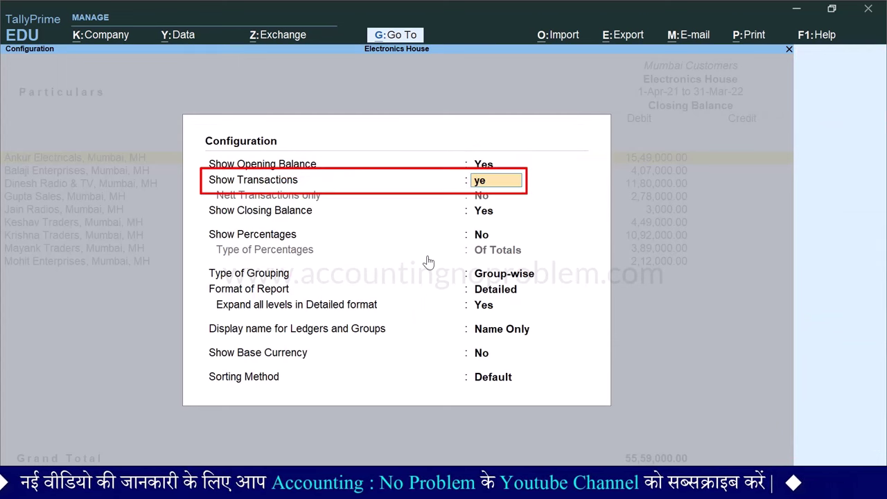
text(yes)
key(Return)
key(Return)
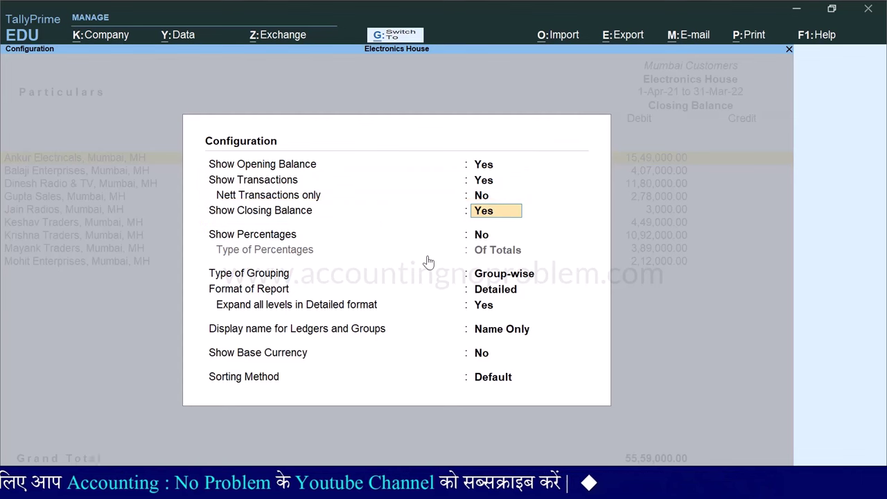
key(ctrl+a)
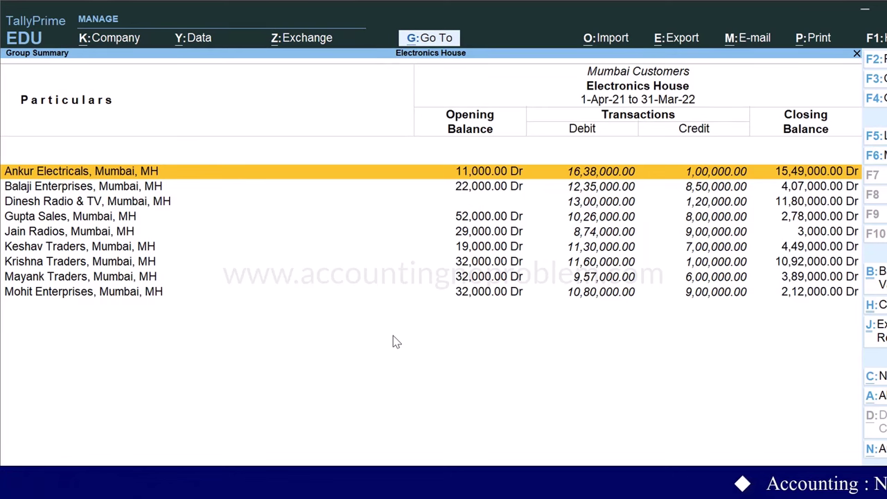
key(Escape)
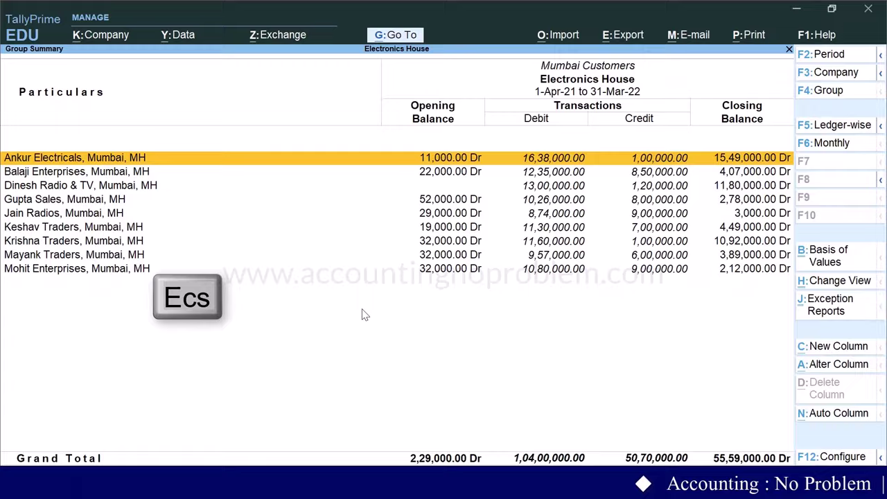
key(Escape)
key(Escape)
key(Escape)
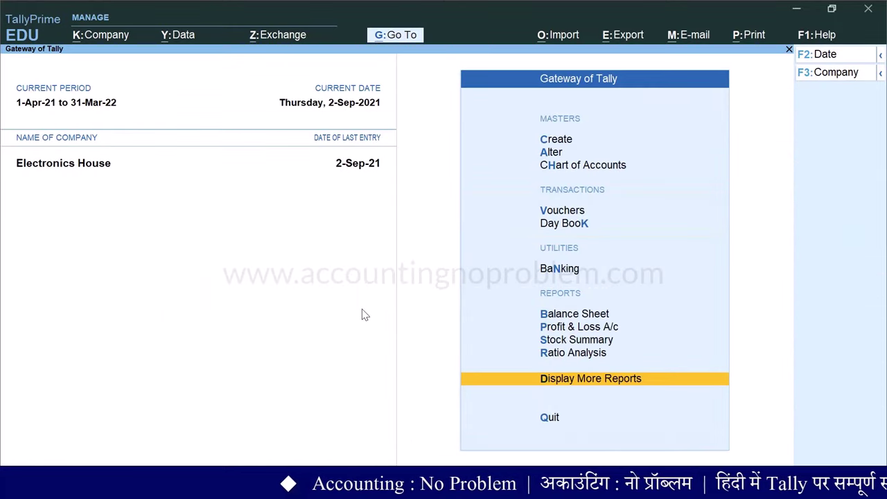
key(h)
key(Return)
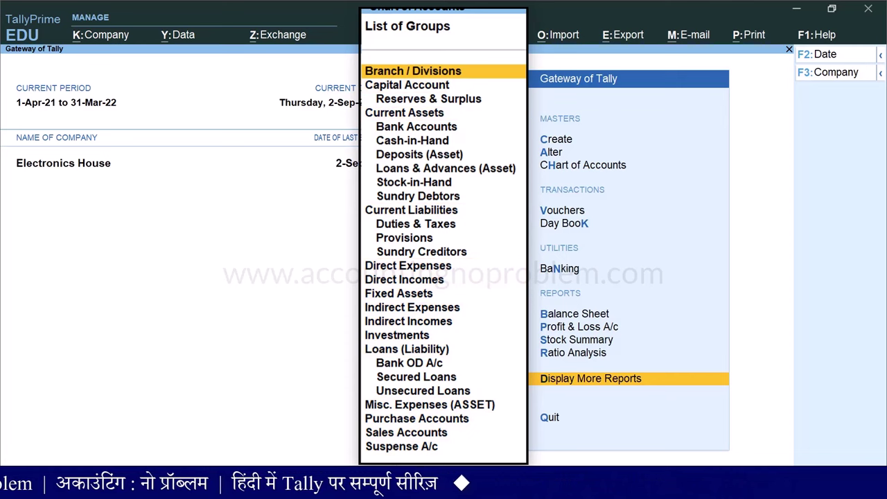
key(Escape)
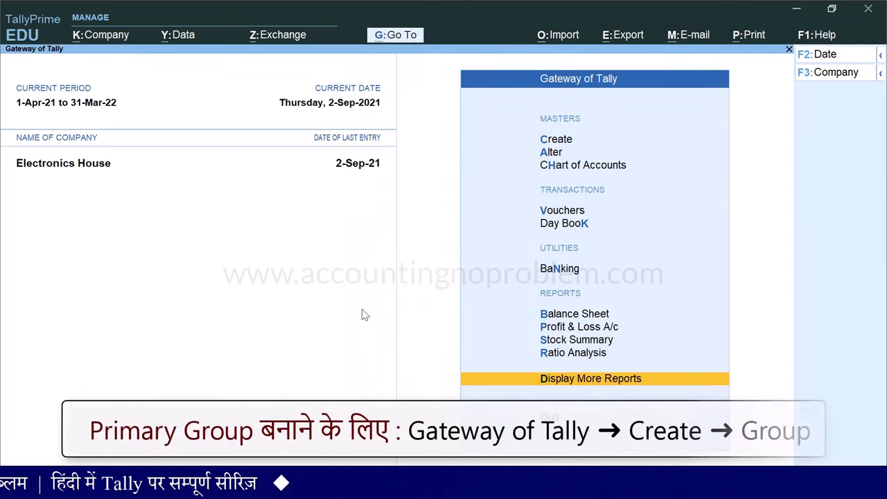
- Create and save group 'Job Work' under Primary with Income as its nature
key(c)
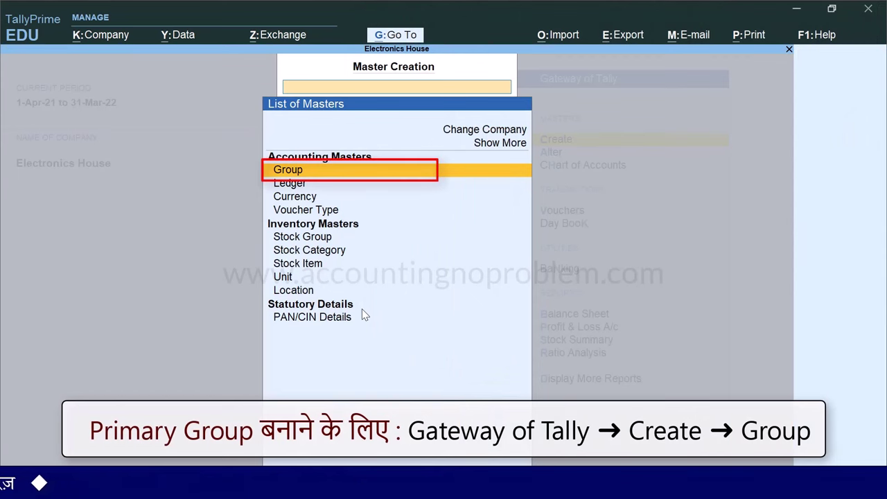
key(Return)
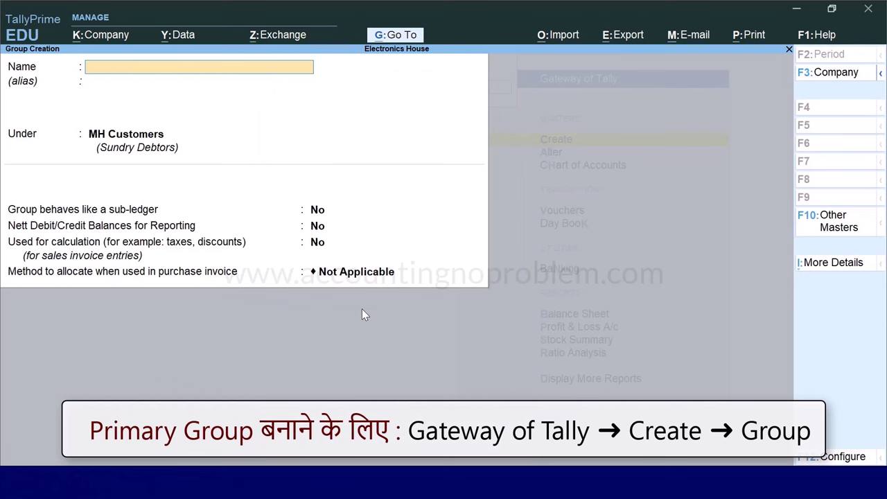
text(Job Work)
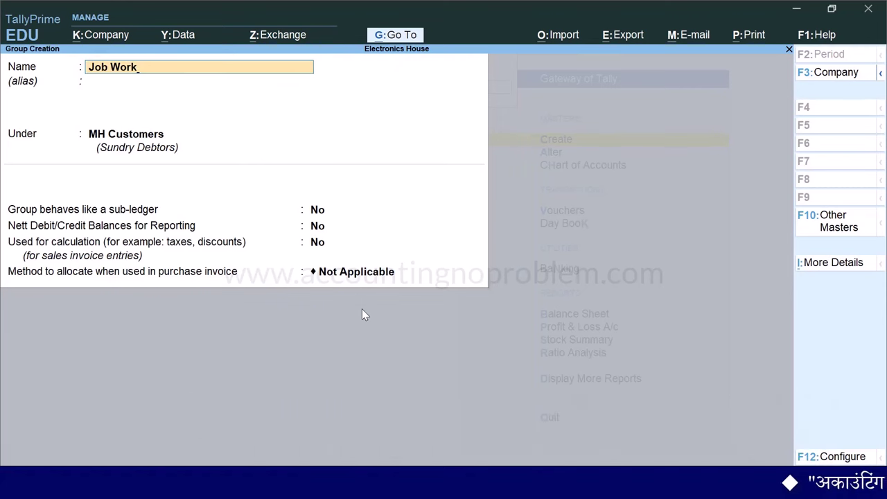
key(Return)
key(Return)
key(Up)
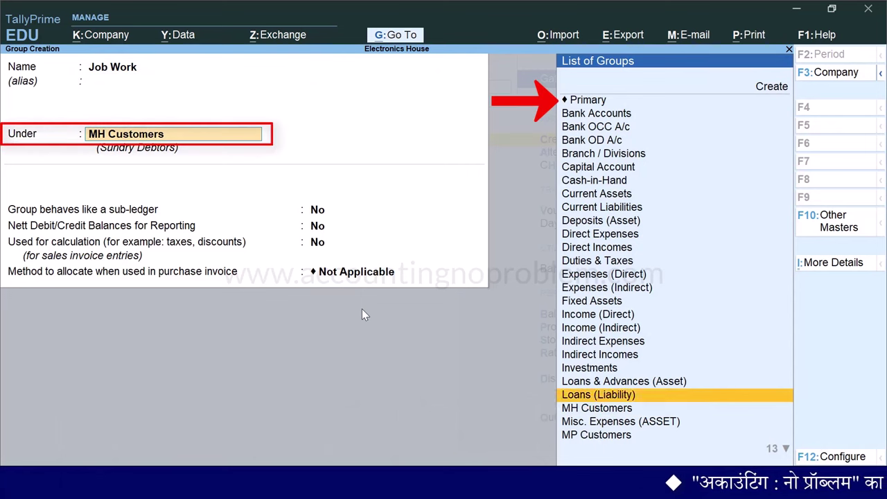
key(Up)
key(Up)
key(Up)
key(Up)
key(Up)
key(Up)
key(Up)
key(Up)
key(Up)
key(Up)
key(Up)
key(Up)
key(Up)
key(Up)
key(Up)
key(Up)
key(Up)
key(Up)
key(Up)
key(Up)
key(Return)
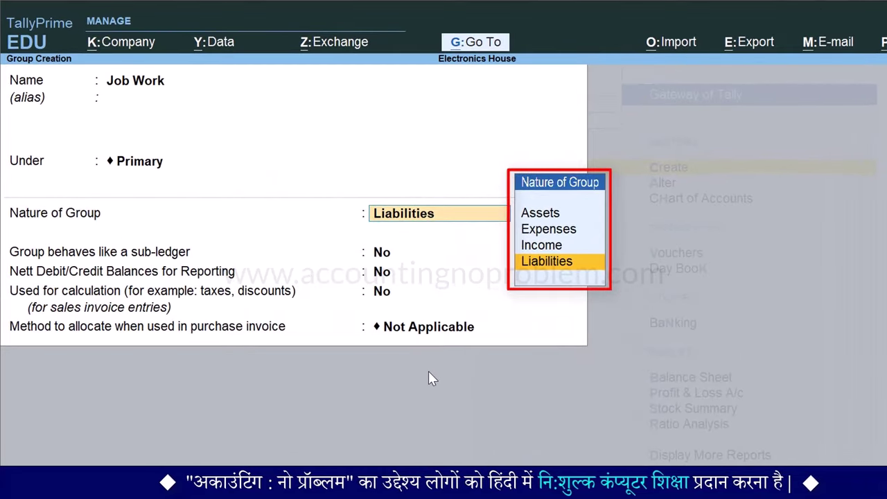
key(Up)
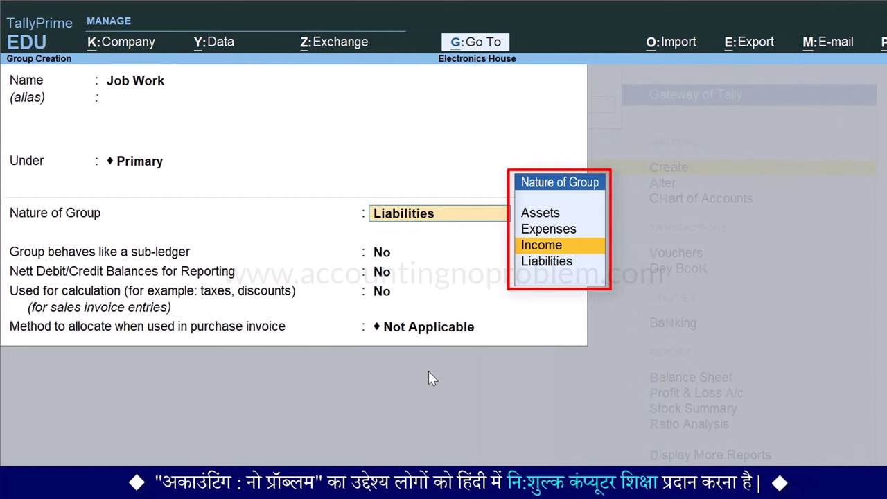
key(Return)
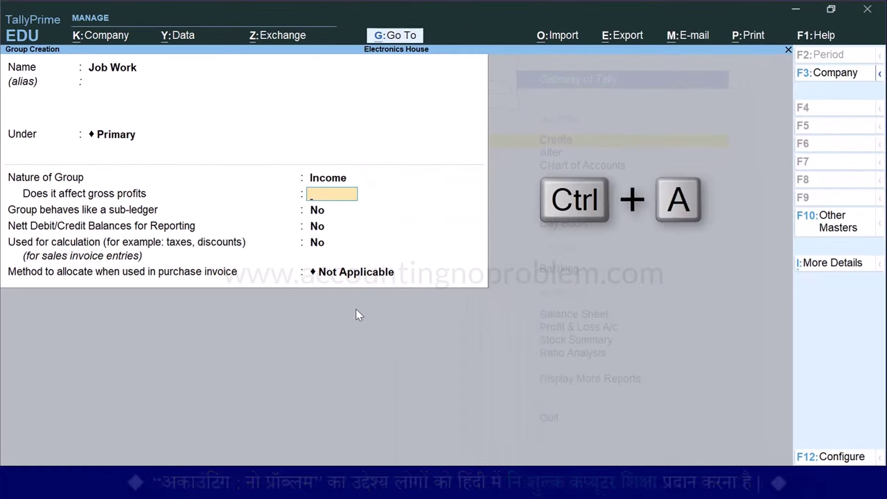
key(ctrl+a)
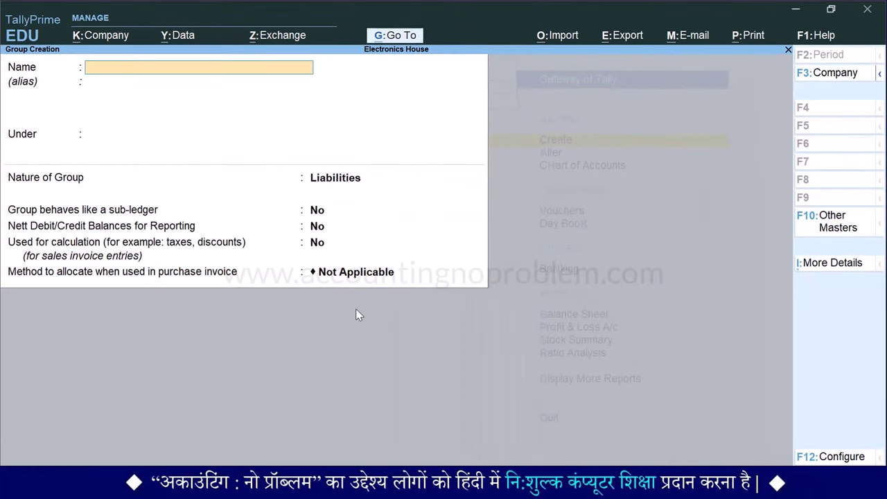
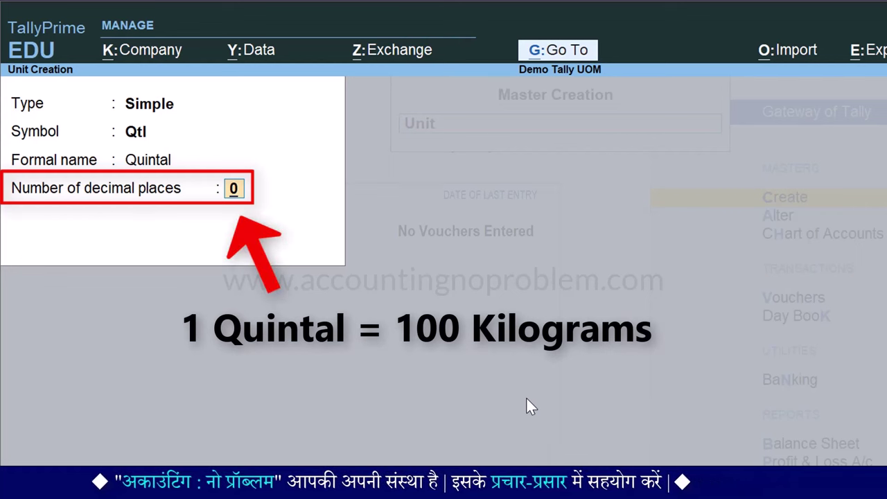
- Save the Qtl unit with 2 decimal places and return to the Create masters list at Stock Item
text(2)
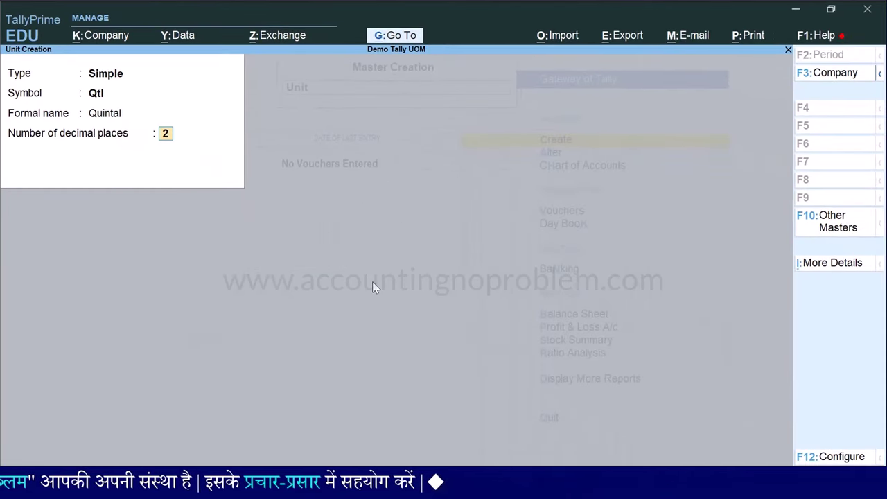
key(Return)
key(Return)
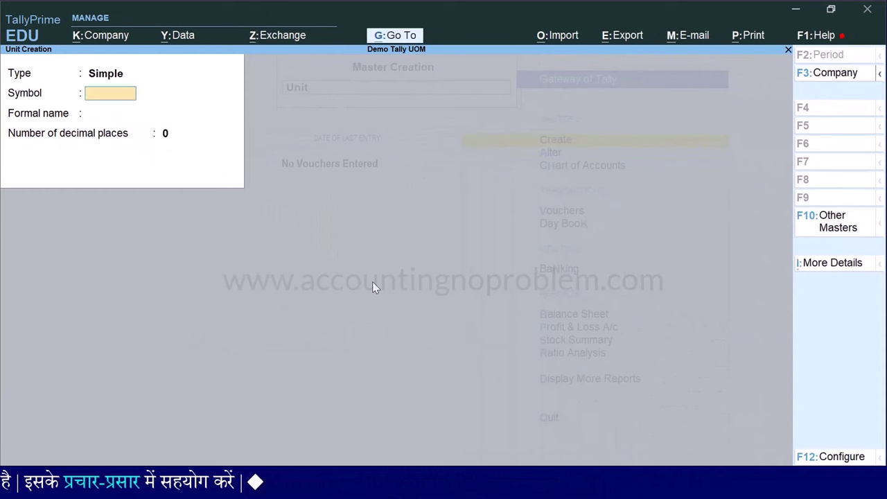
key(Escape)
key(Escape)
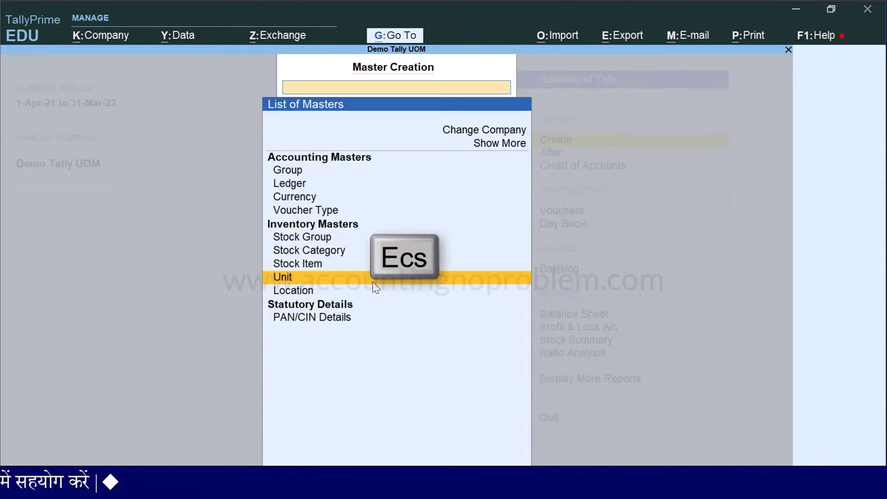
key(Escape)
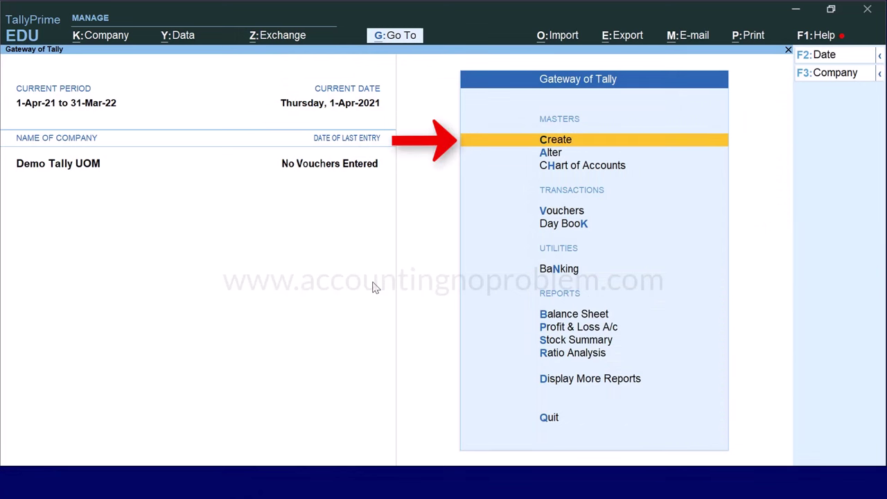
key(Return)
key(Down)
key(Down)
key(Down)
key(Down)
key(Down)
key(Down)
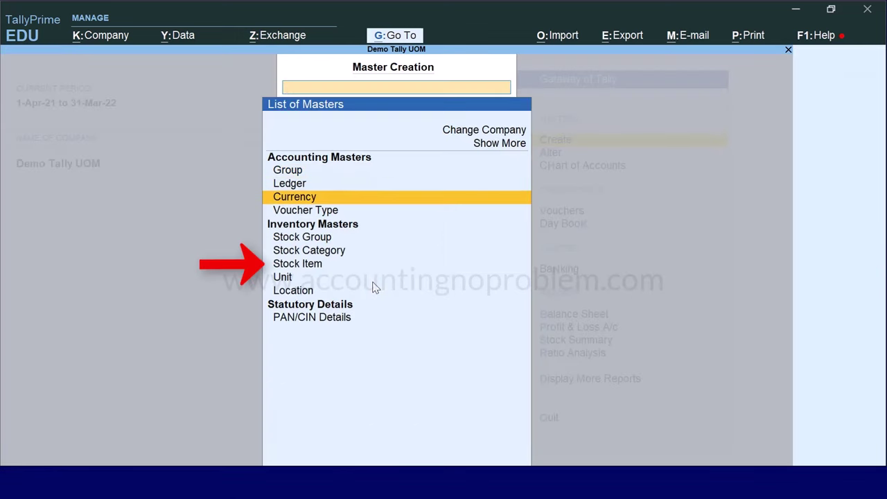
- Start a new stock item named Rice, keeping Primary as its group
key(Return)
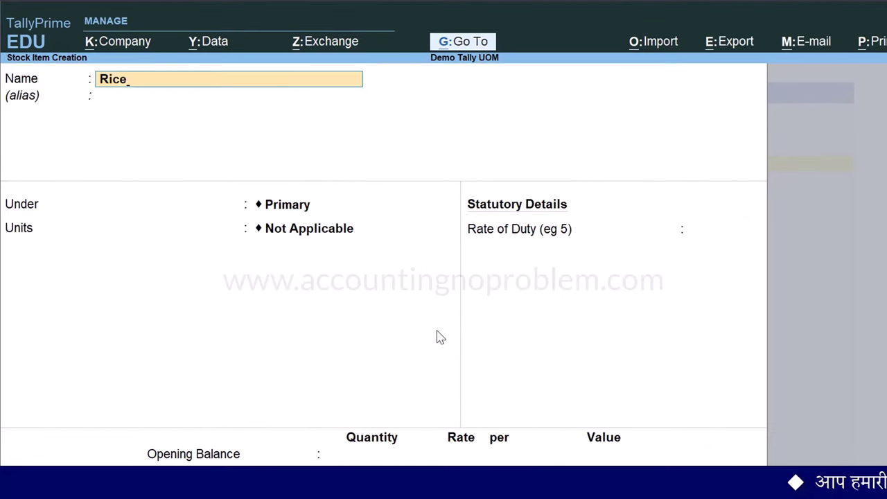
key(Return)
key(Return)
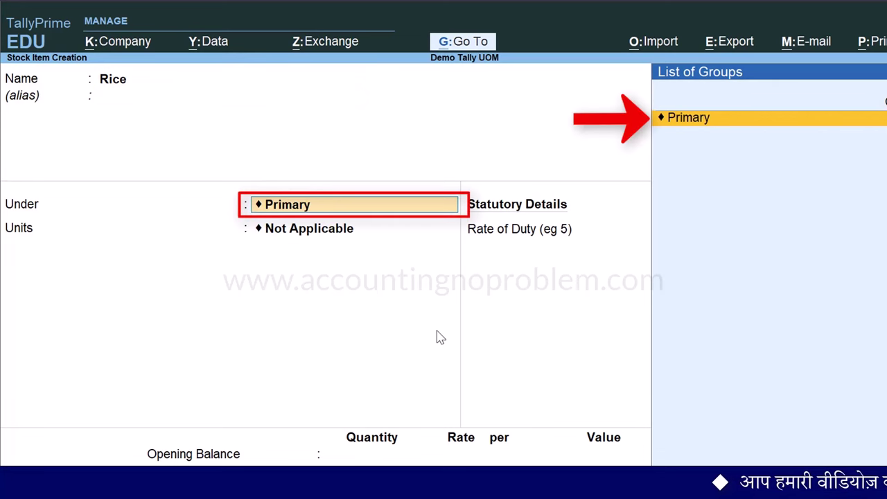
key(Return)
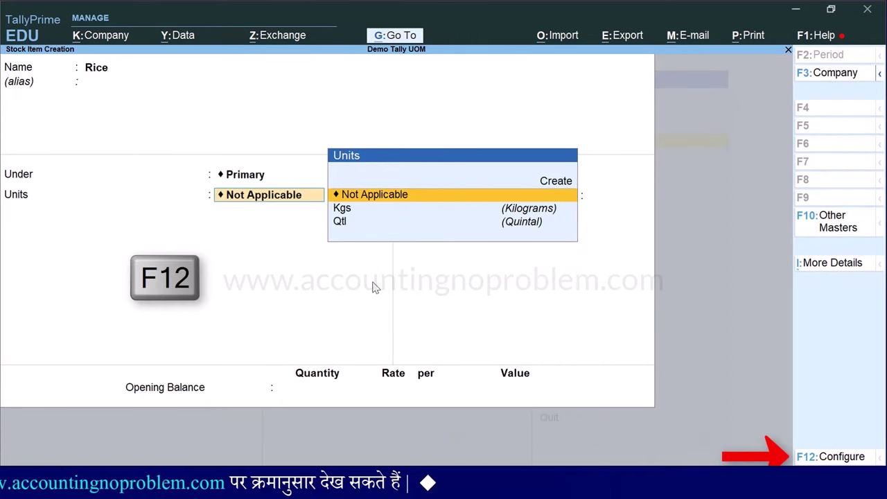
- Set Use Alternative Units to Yes in the F12 stock item configuration and return to the Rice form
key(F12)
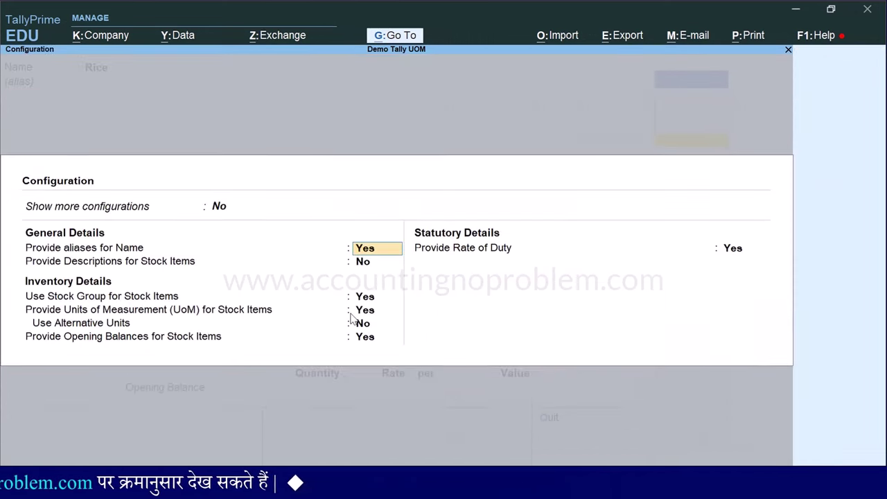
key(Return)
key(Return)
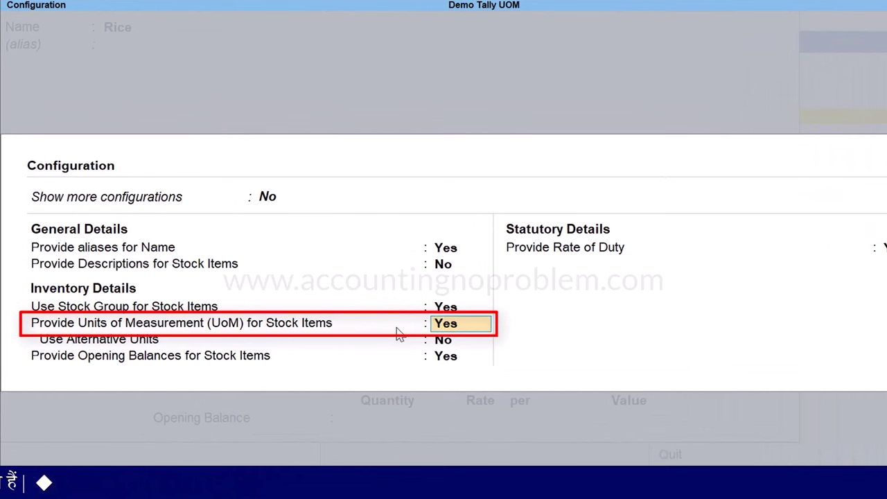
key(Return)
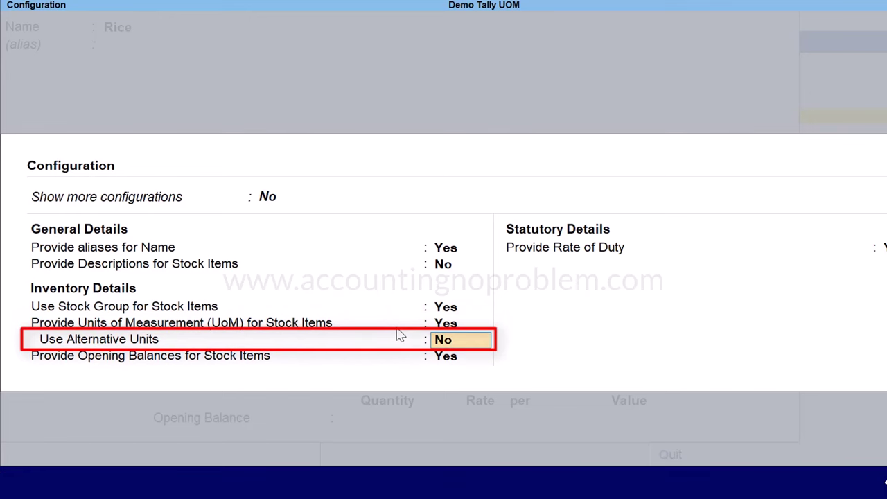
text(y)
key(Return)
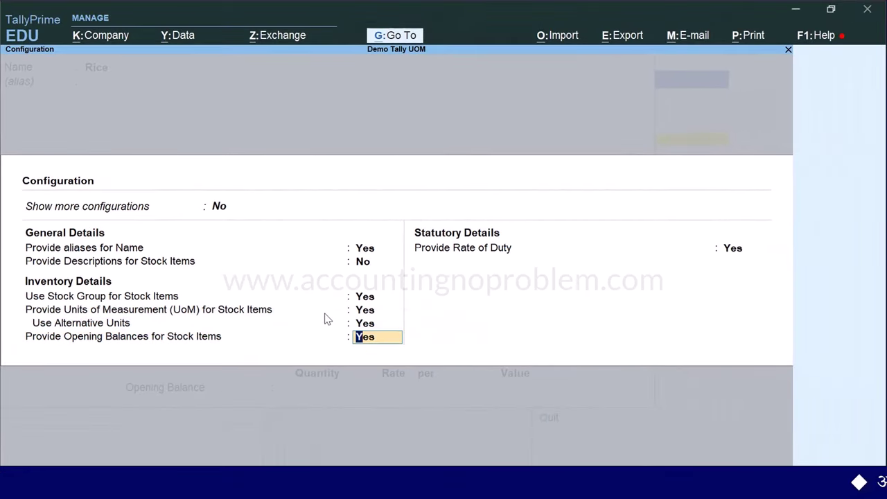
key(ctrl+a)
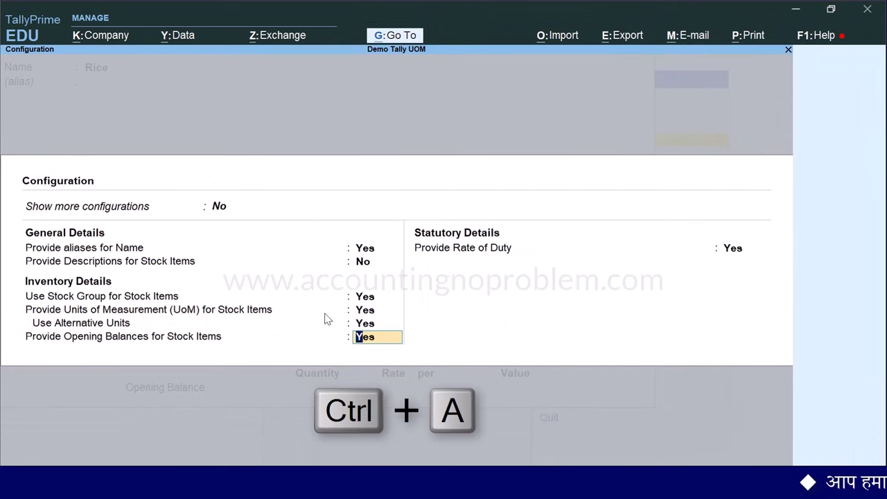
key(Return)
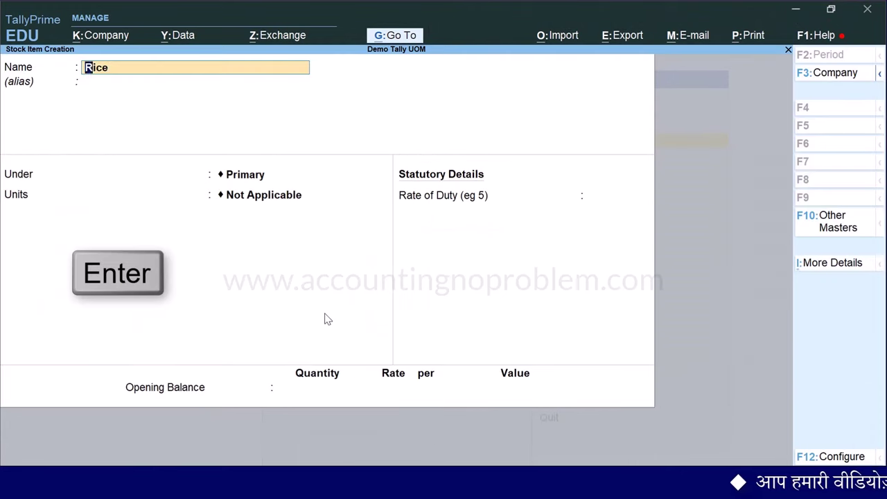
- Give Rice Kgs as its unit and Qtl as alternate unit (1 Qtl = 100 Kgs), then save it
key(Return)
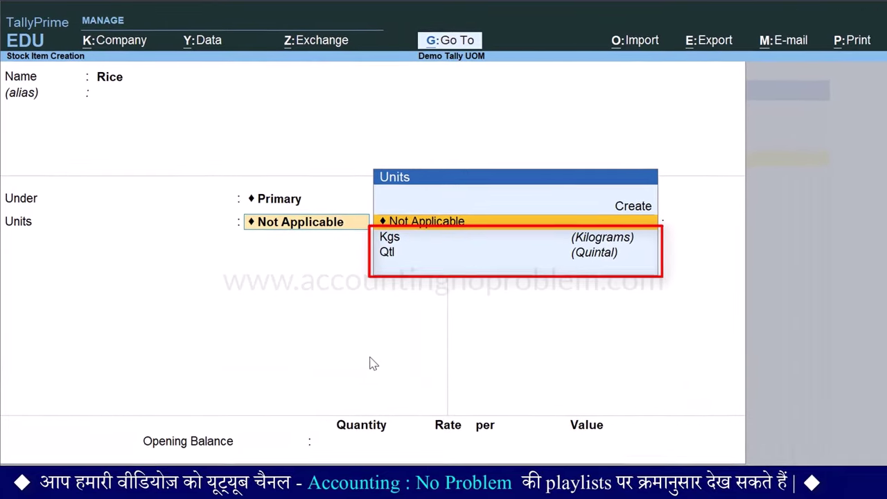
key(Down)
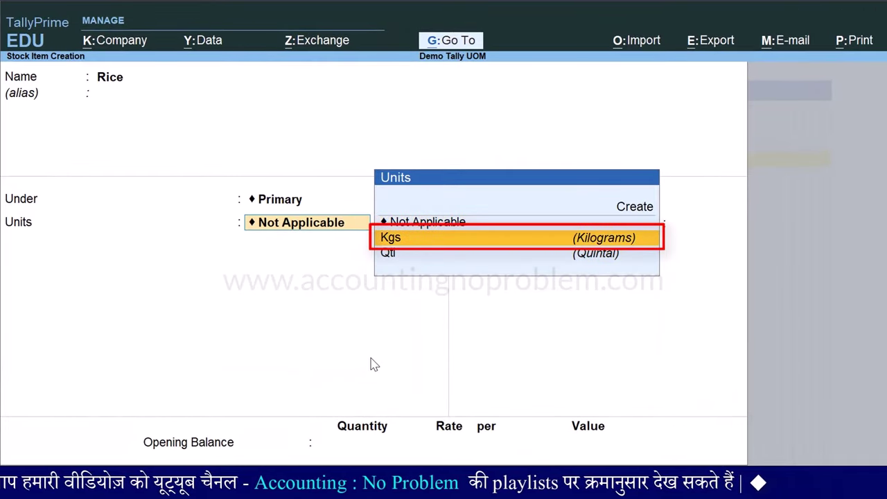
key(Return)
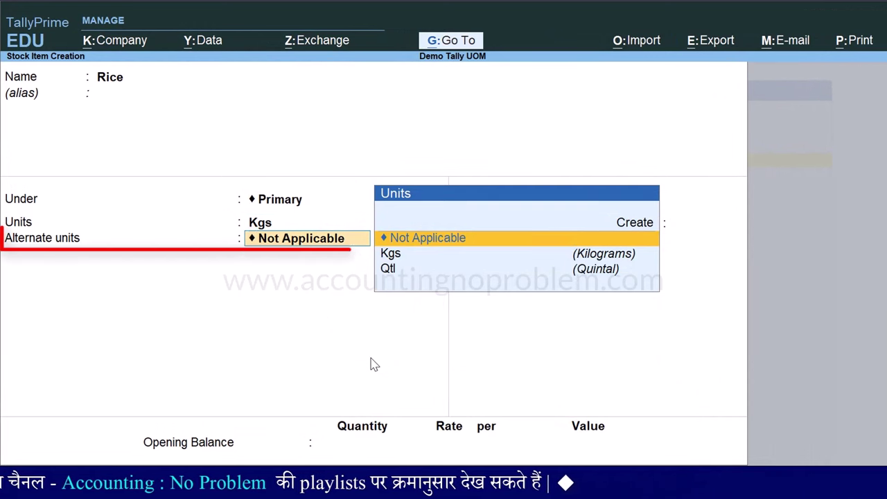
key(Down)
key(Down)
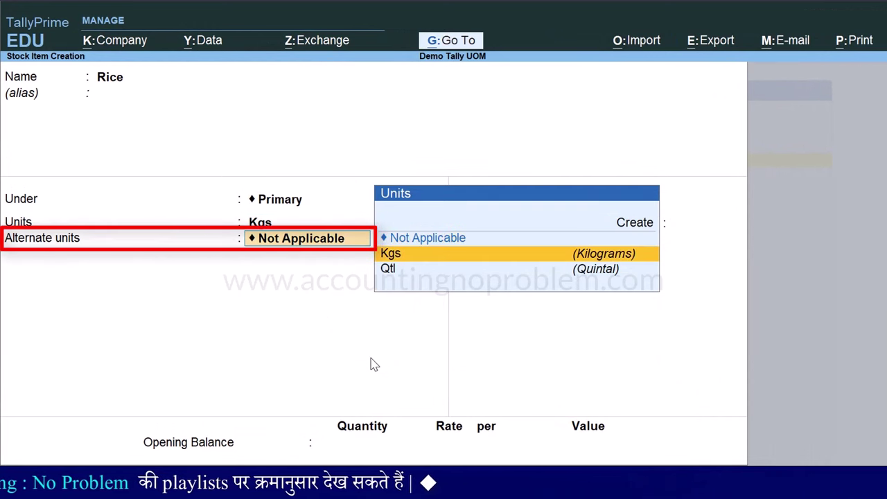
key(Return)
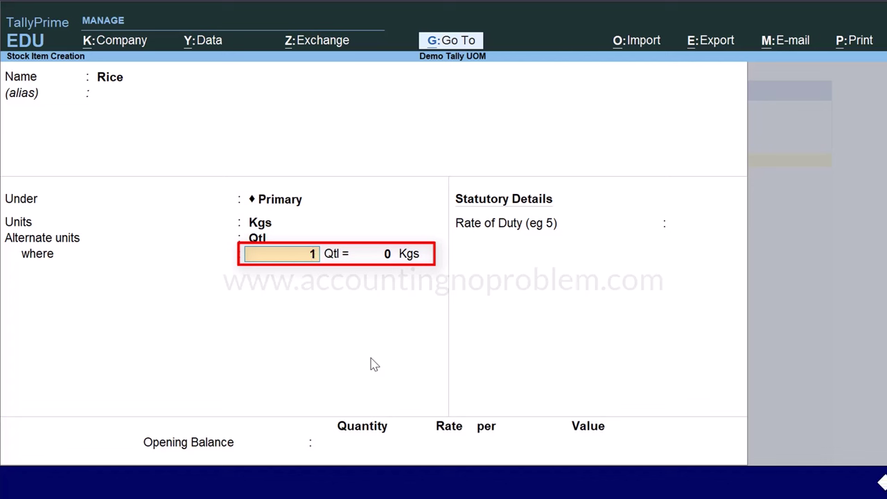
key(Return)
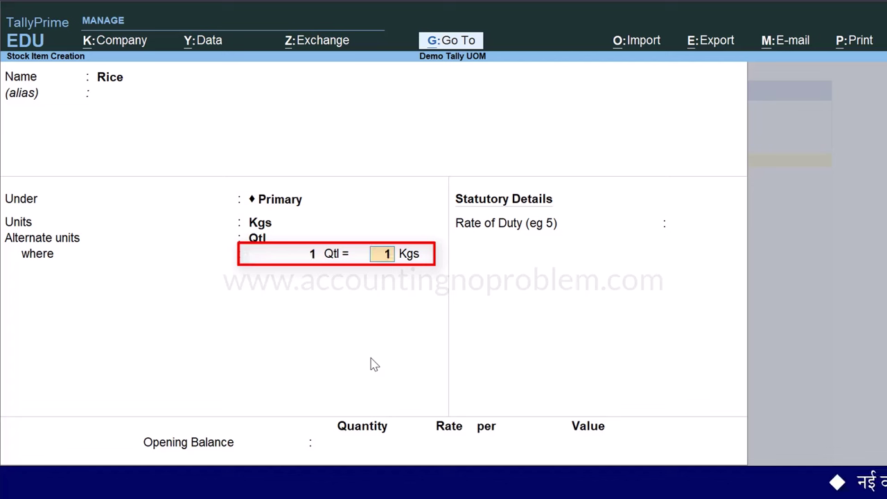
key(Return)
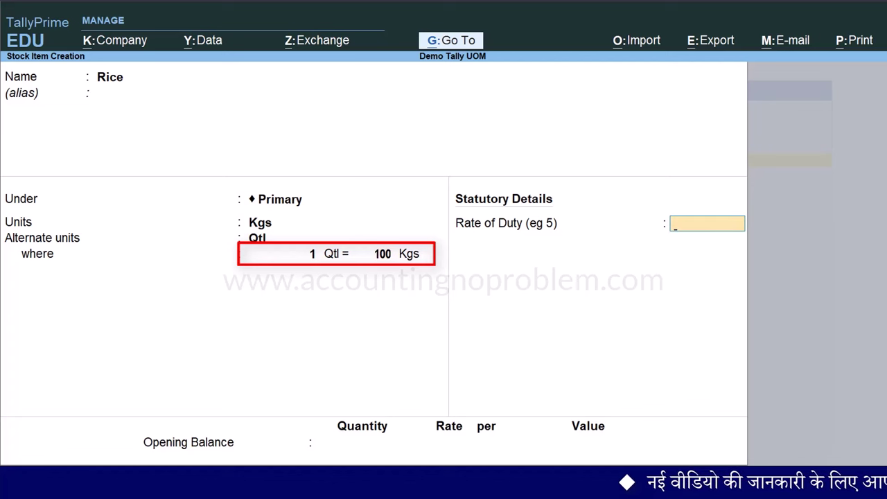
key(Return)
key(Return)
key(Return)
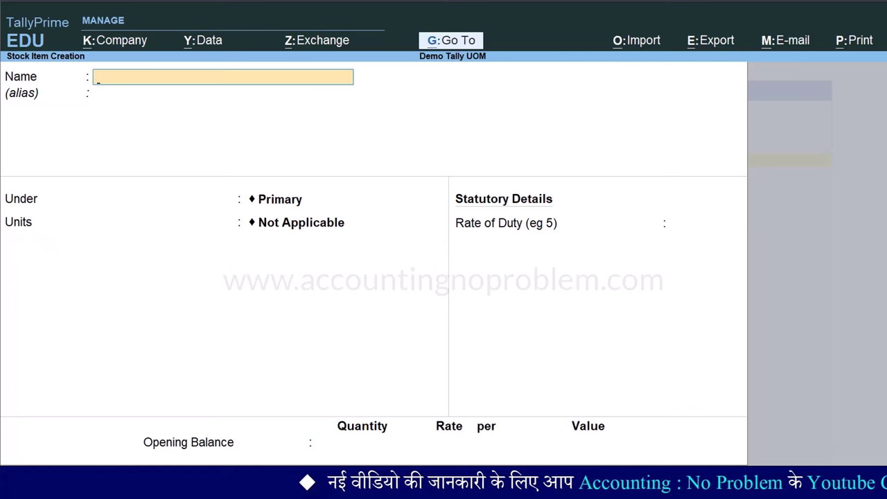
- Leave the stock item form and open Purchase voucher entry from the Gateway of Tally
key(Escape)
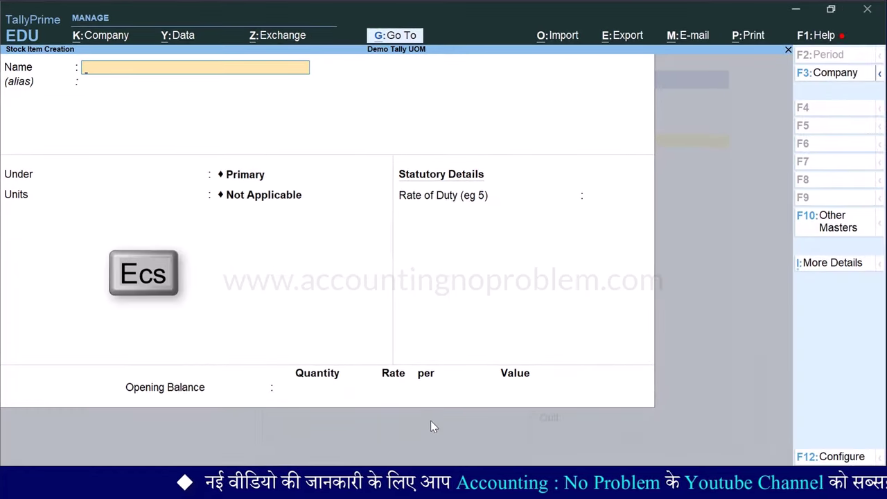
key(Escape)
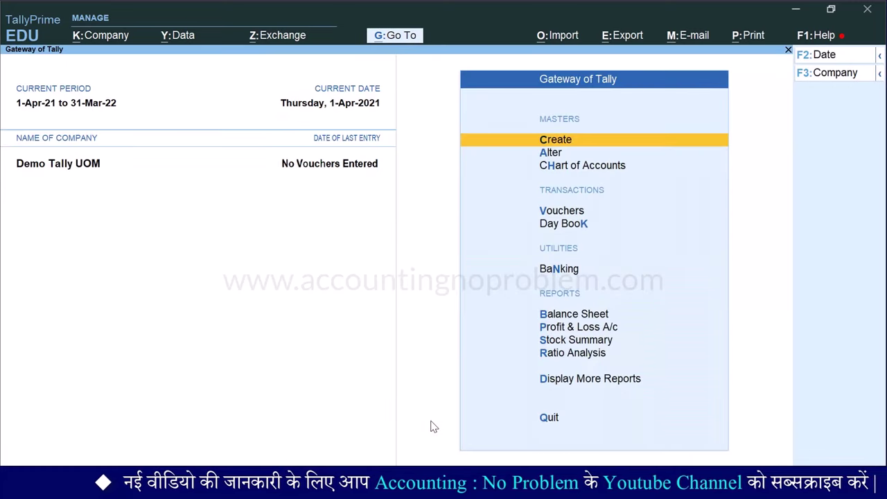
key(Down)
key(Down)
key(Down)
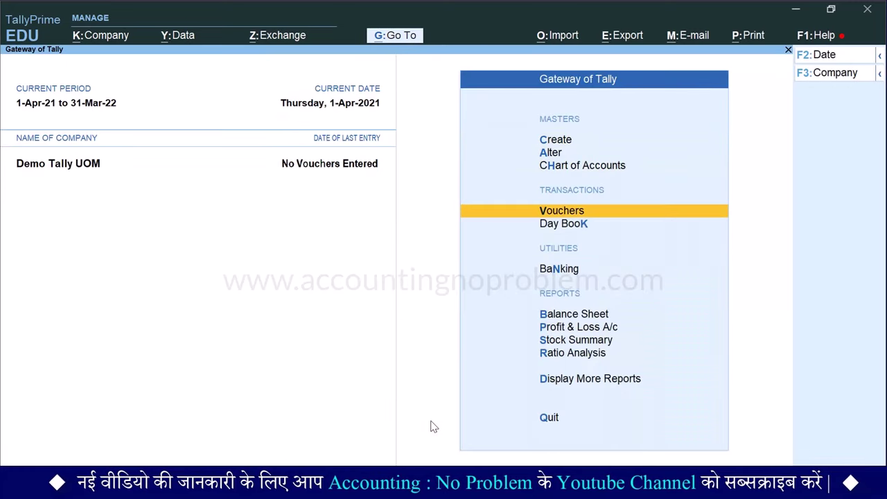
key(Return)
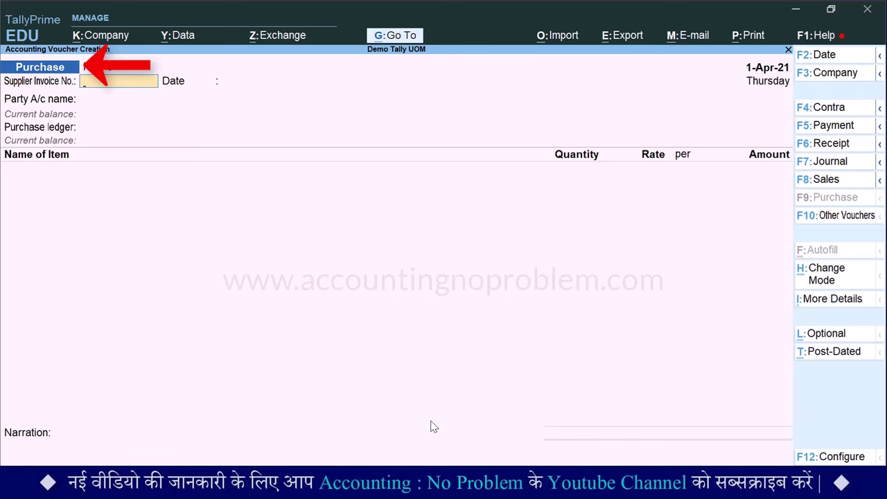
- Set Supplier A as the party and Purchase Account as the purchase ledger
key(Return)
key(Return)
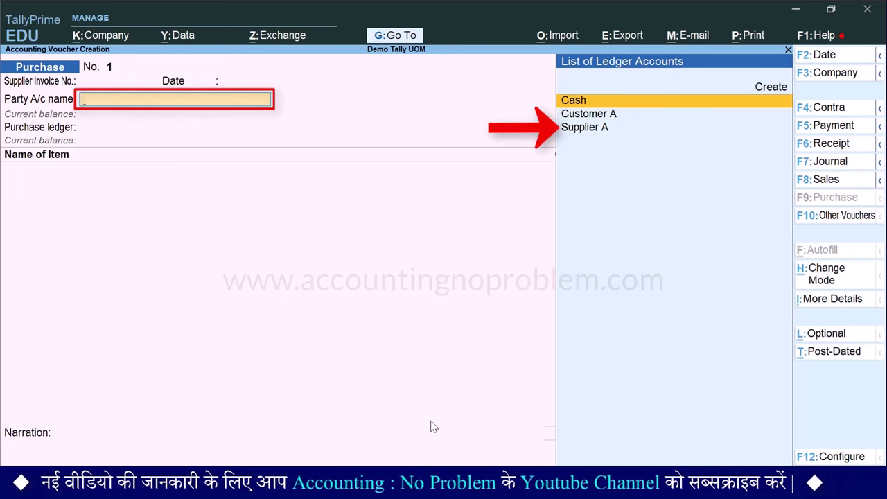
key(Down)
key(Down)
key(Return)
key(ctrl+a)
key(ctrl+a)
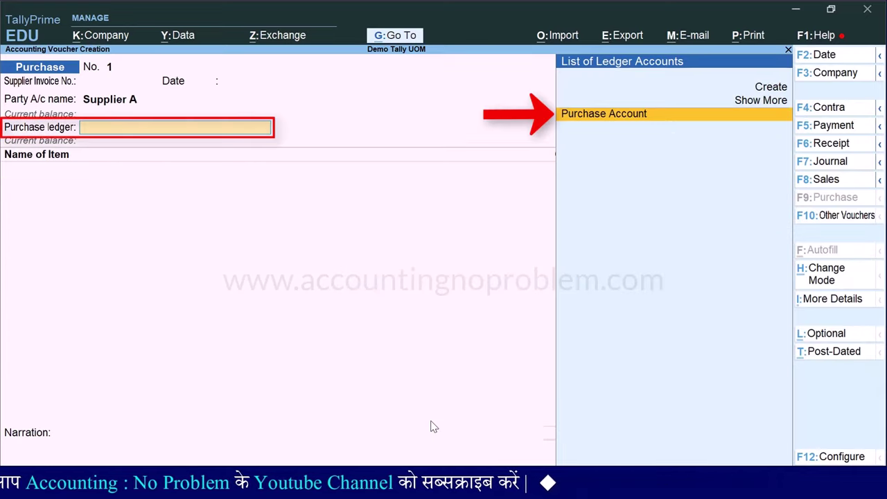
key(Return)
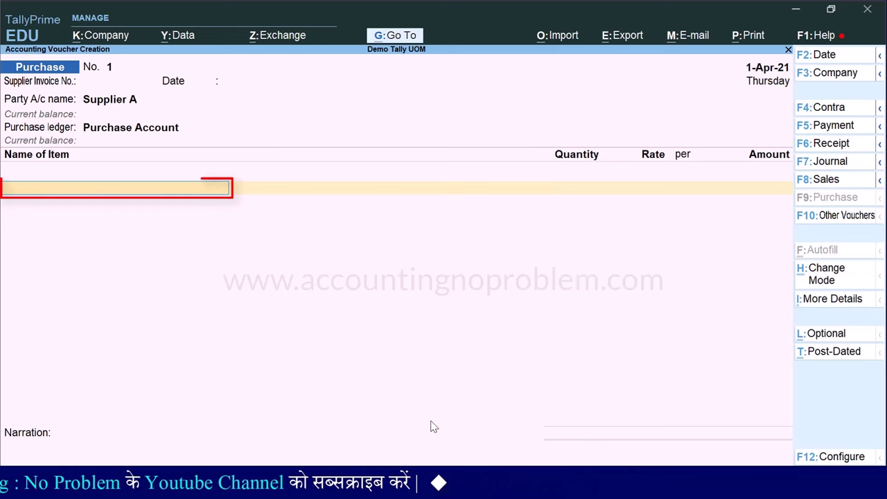
- Select Rice as the purchased item and correct its quantity to 4 Qtl (400 Kgs)
text(R)
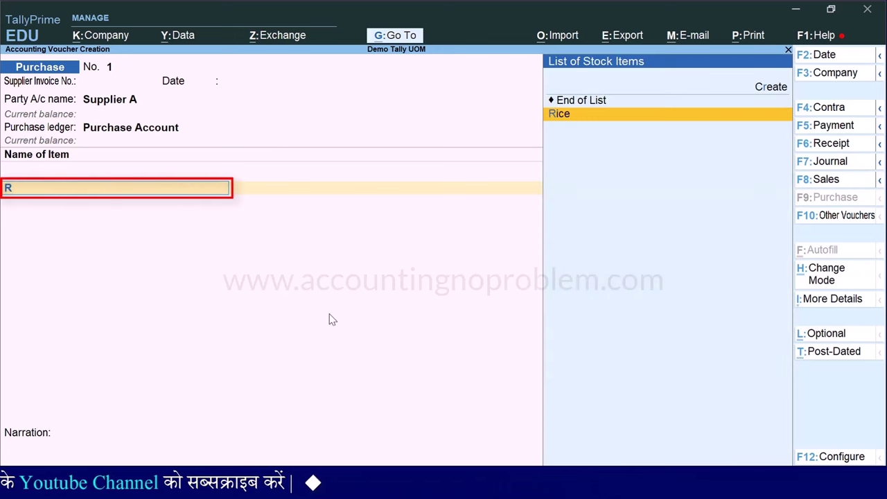
key(Return)
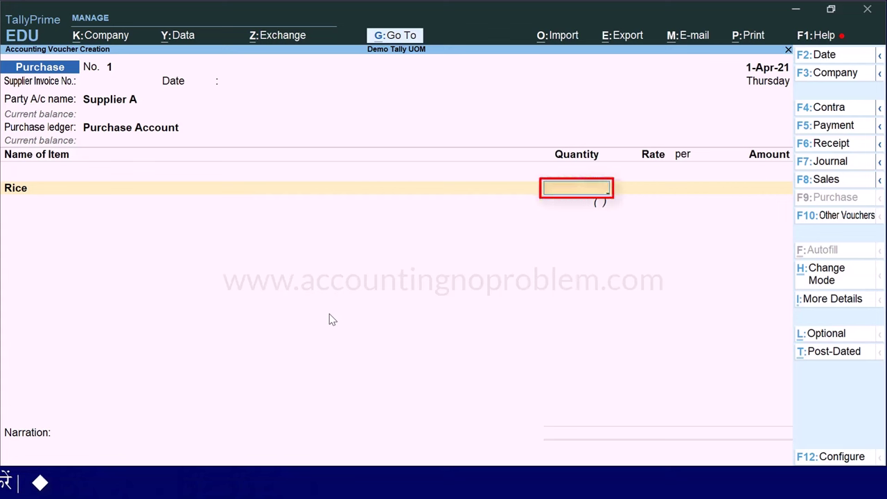
text(4)
key(Return)
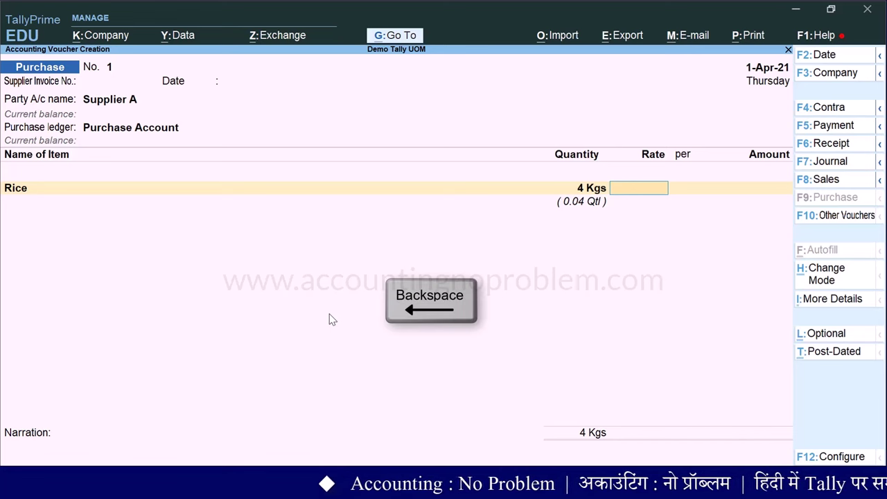
key(BackSpace)
key(BackSpace)
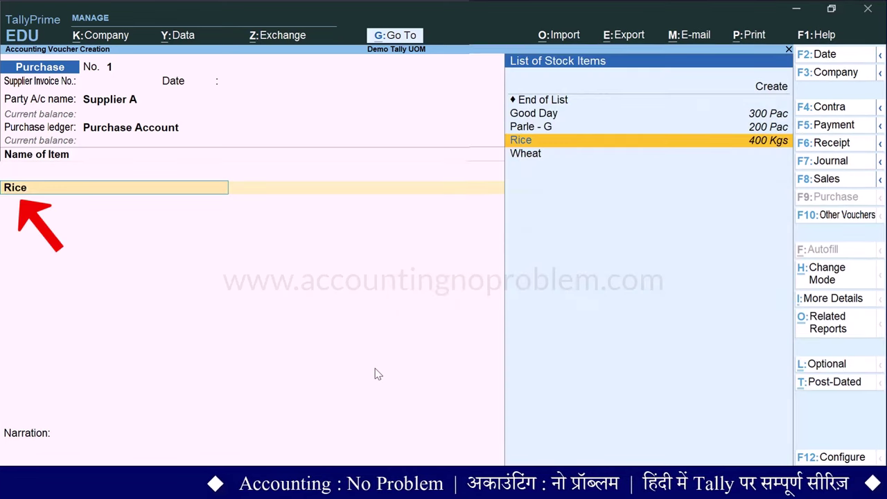
key(Return)
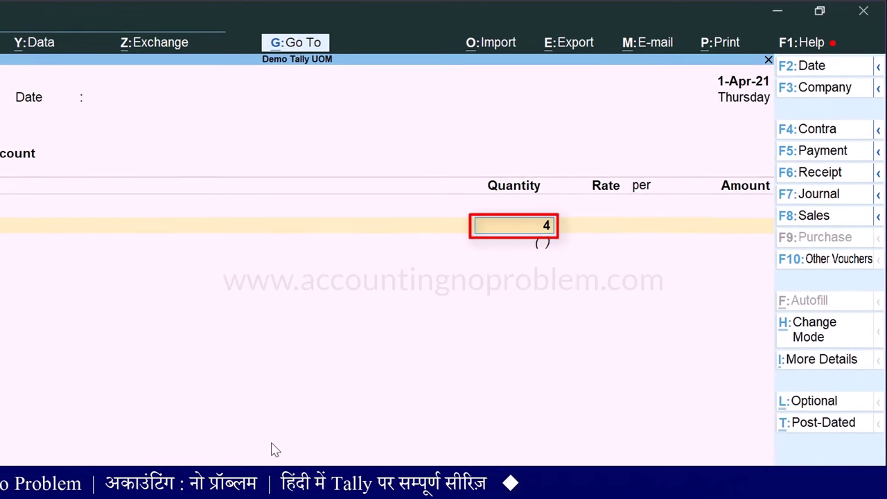
text(q)
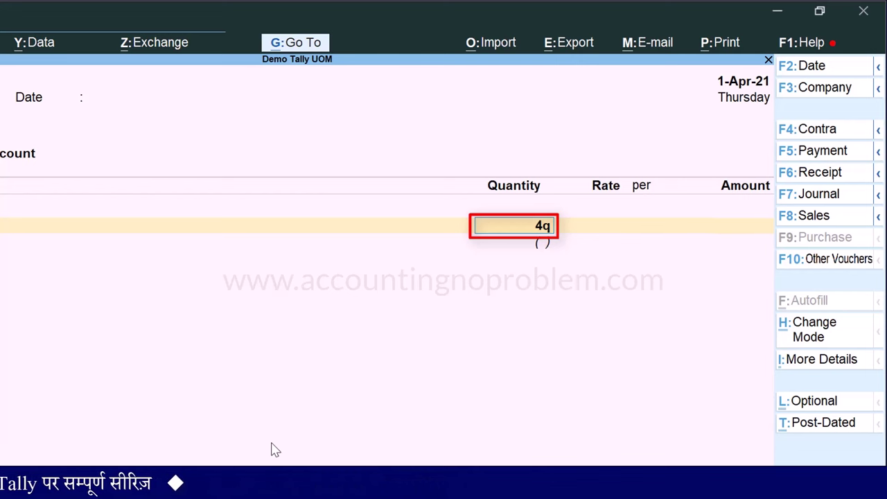
key(Return)
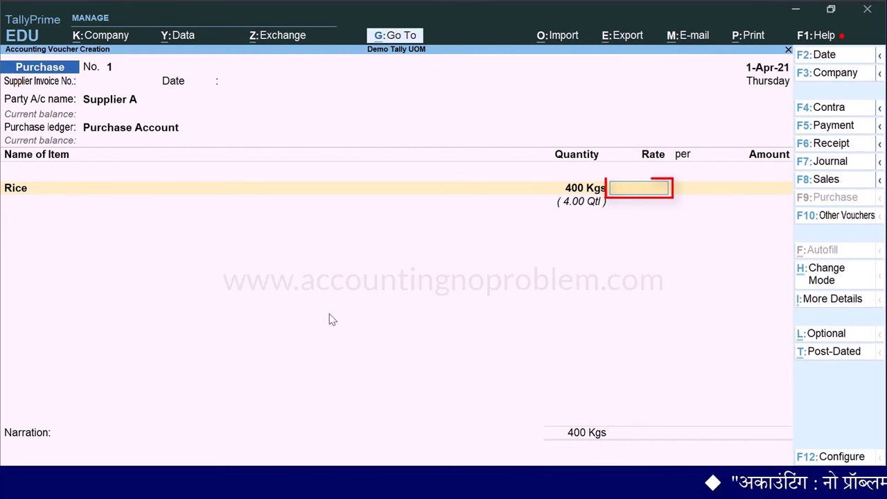
- Set the rate to 4,000.00 per Qtl for a 16,000.00 amount and save the voucher
text(4000)
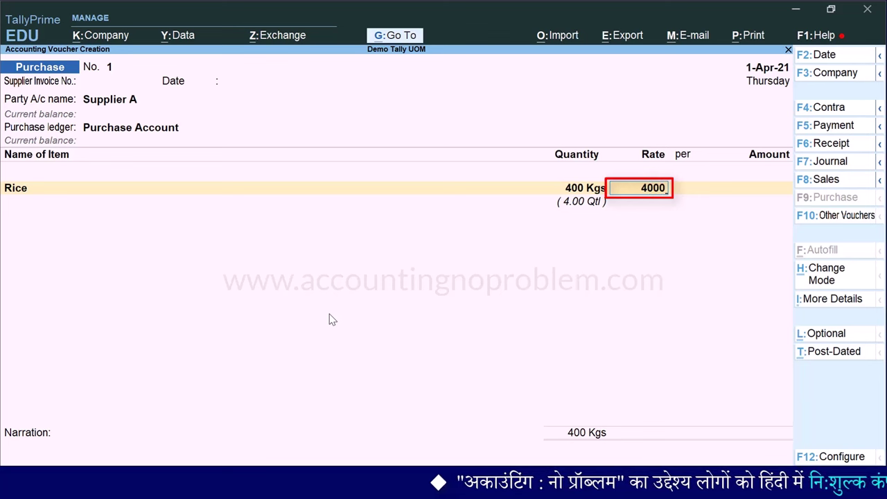
key(Return)
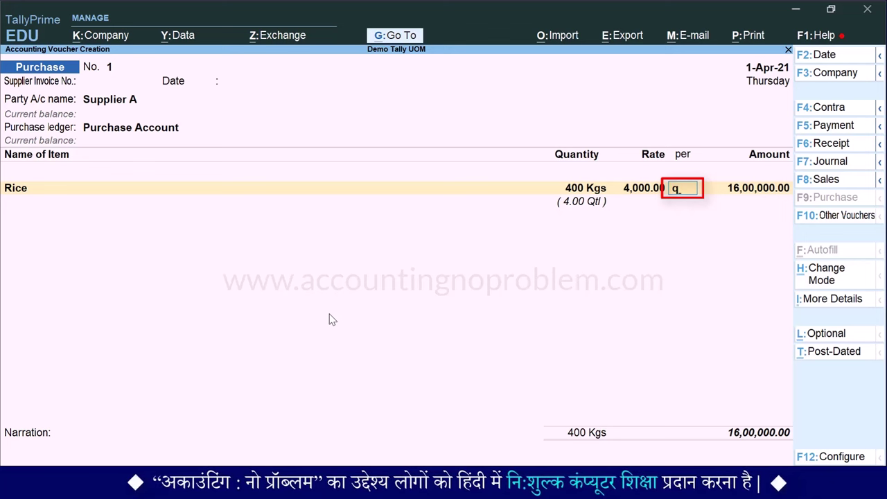
key(Return)
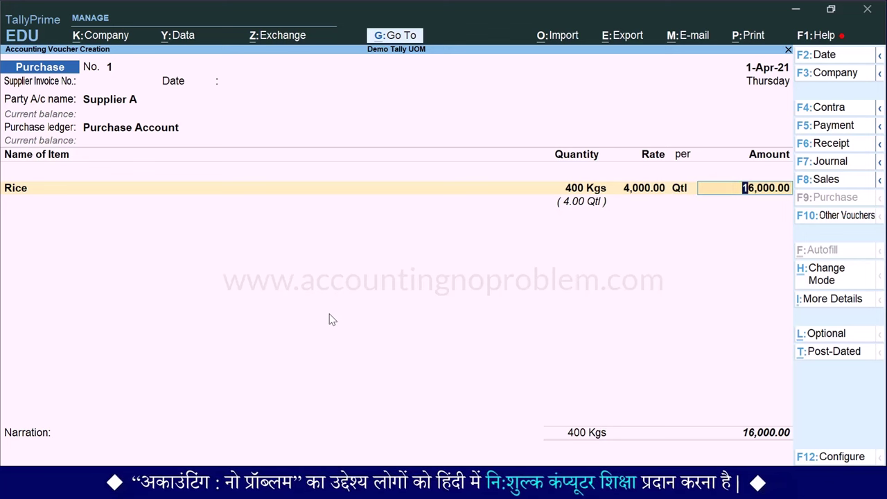
key(Return)
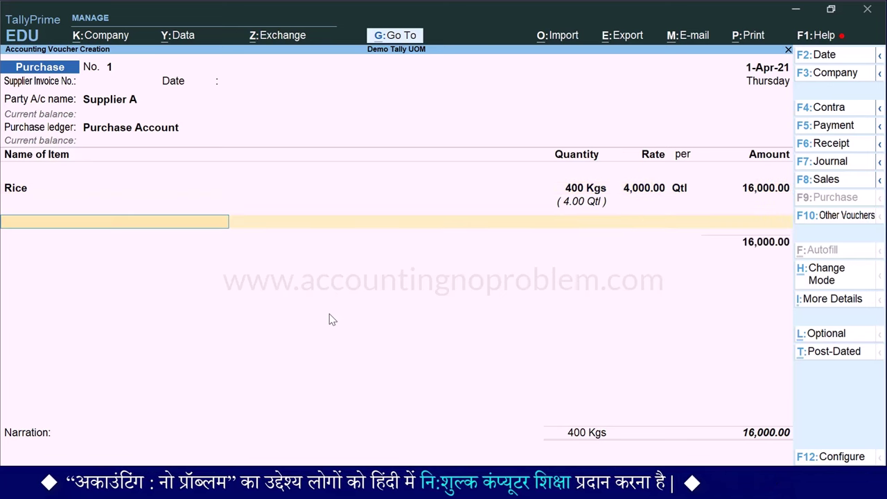
key(Return)
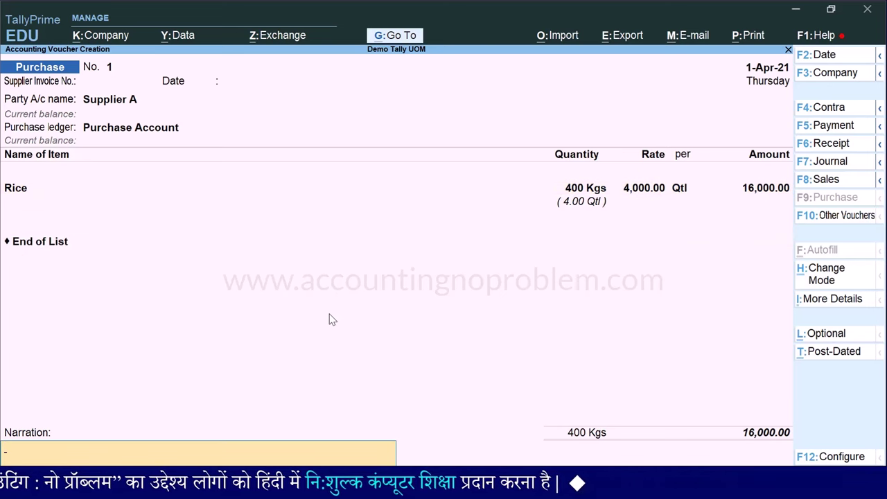
key(Return)
key(Return)
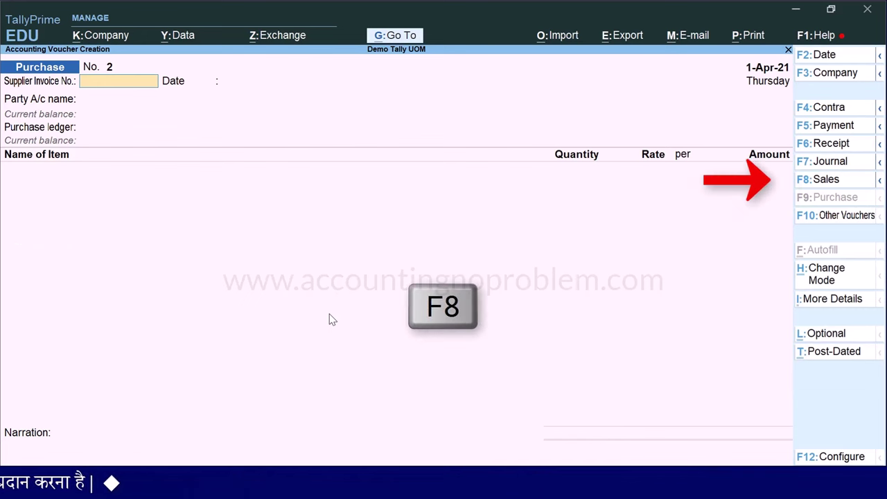
- Enter a Sales voucher to Customer A via Sales Account for Rice, 50 Kgs at 50.00 per Kgs
key(F8)
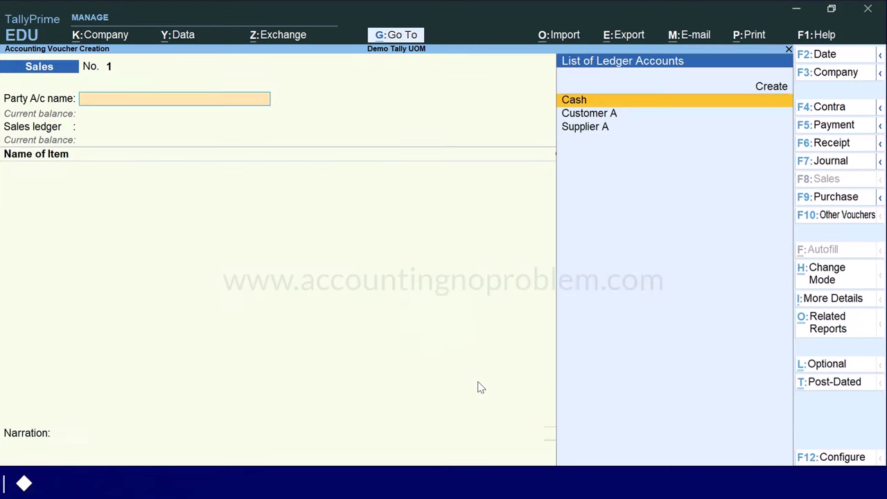
key(Down)
key(Return)
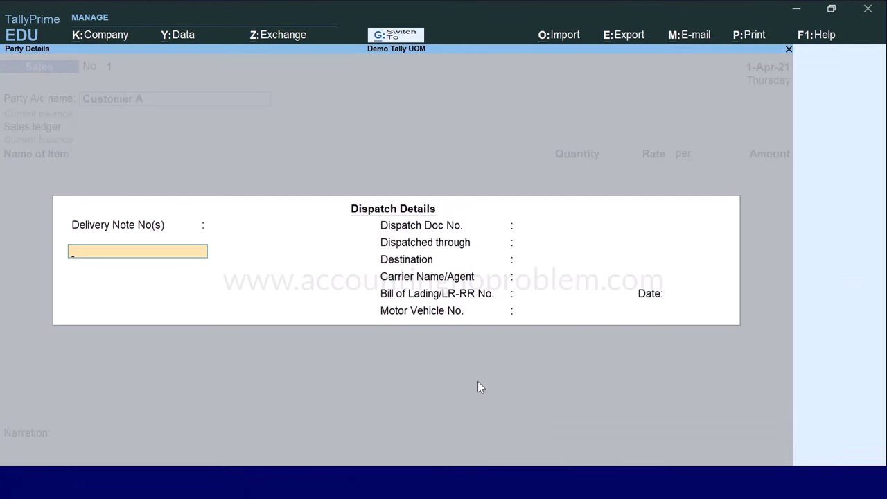
key(ctrl+a)
key(ctrl+a)
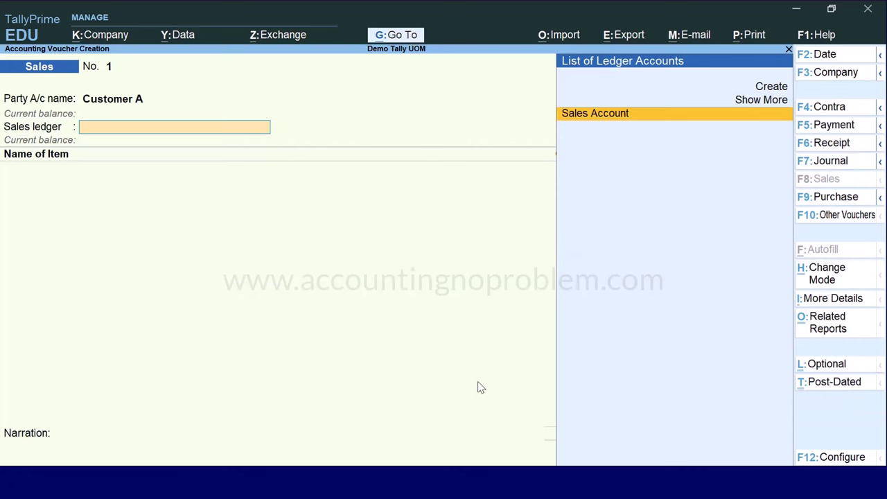
key(Return)
key(Return)
key(Return)
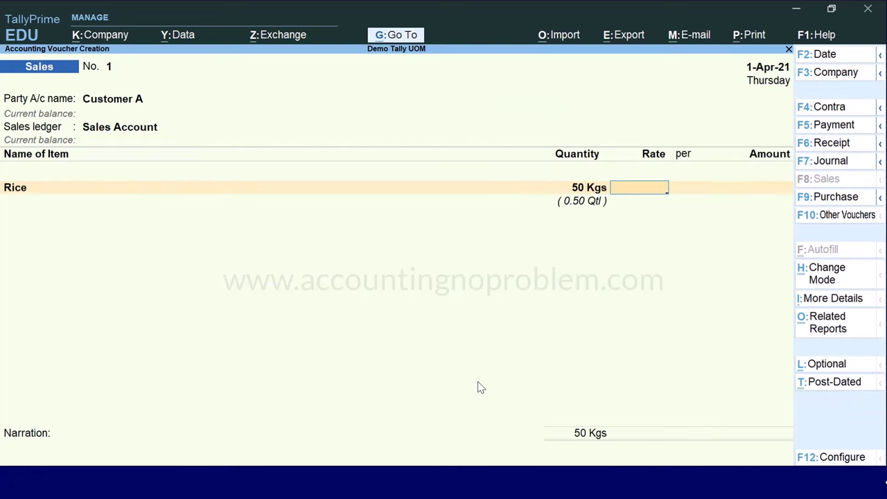
key(Return)
key(Return)
key(Return)
key(Return)
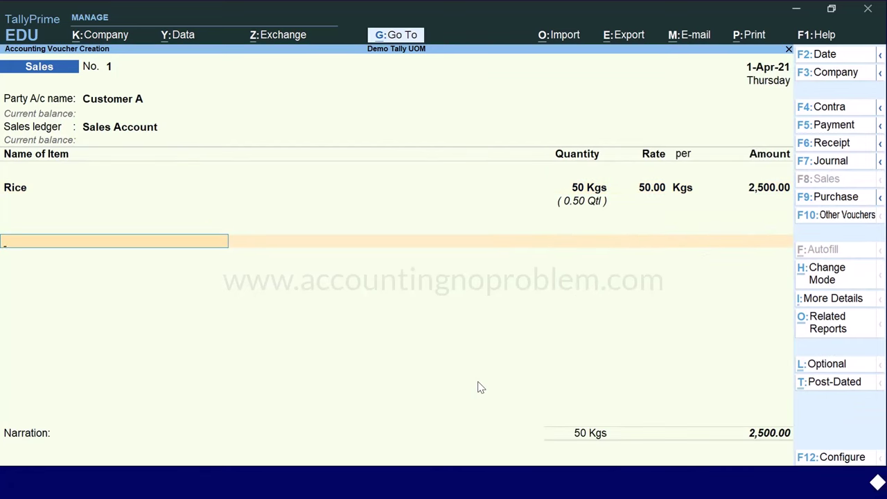
key(Return)
key(Return)
key(Return)
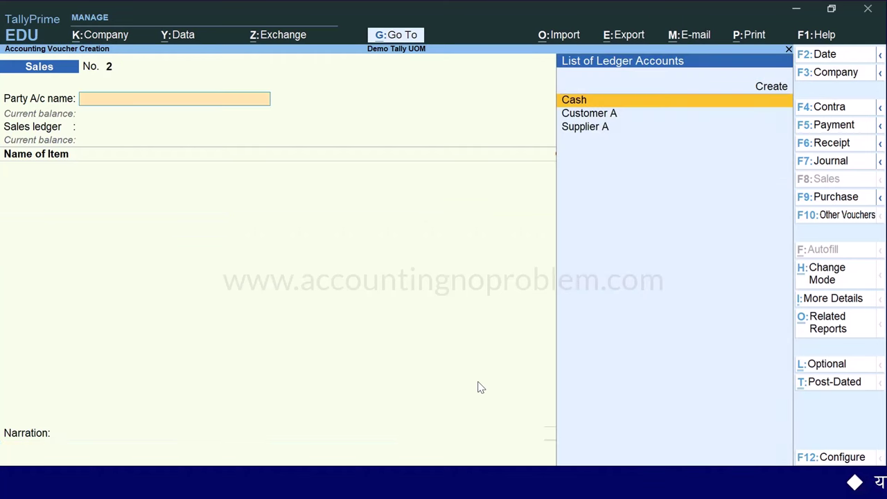
- Close the blank Sales voucher No. 2 and return to the Gateway of Tally
key(Escape)
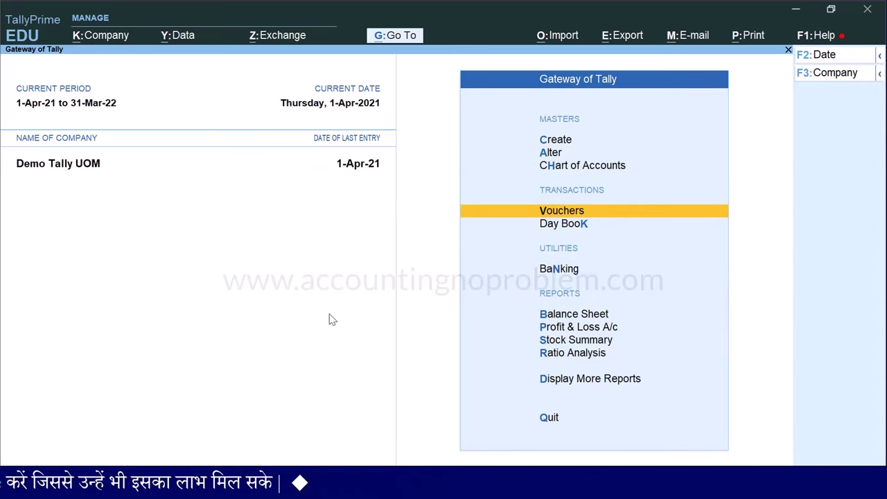
- Create the unit Pac (formal name Packs) with 0 decimal places
key(c)
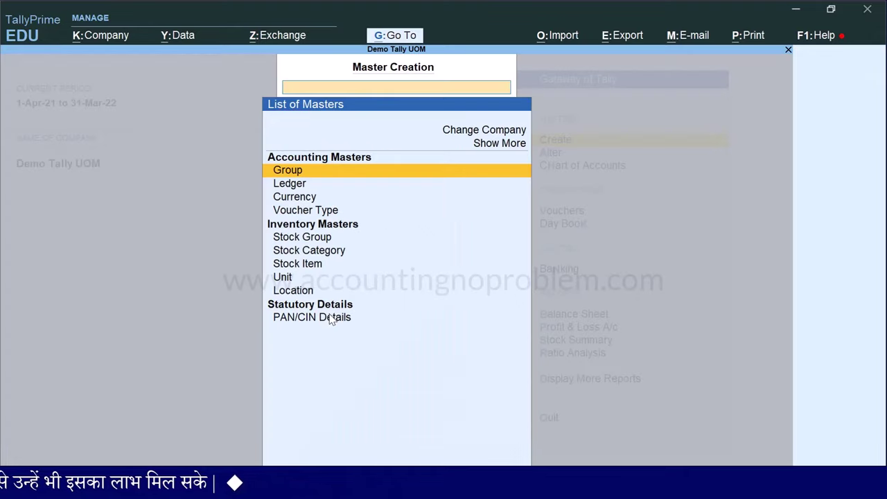
key(Down)
key(Down)
key(Down)
key(Down)
key(Down)
key(Down)
key(Down)
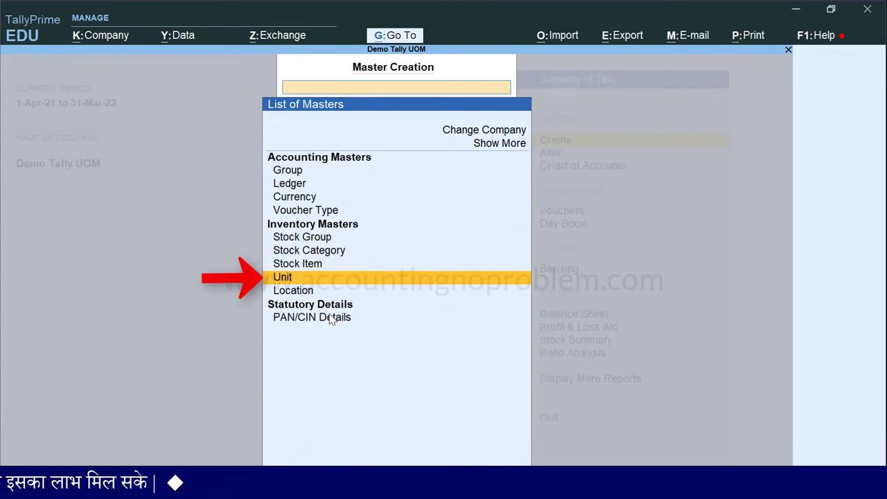
key(Return)
text(Pac)
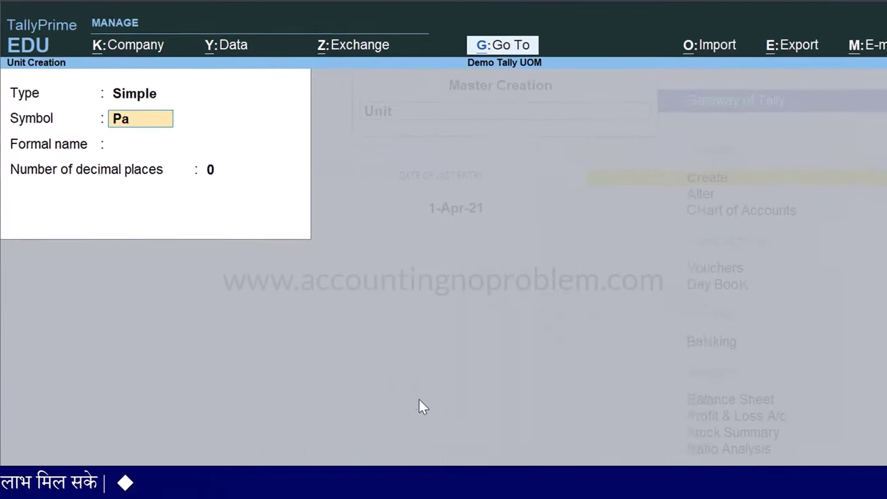
key(Return)
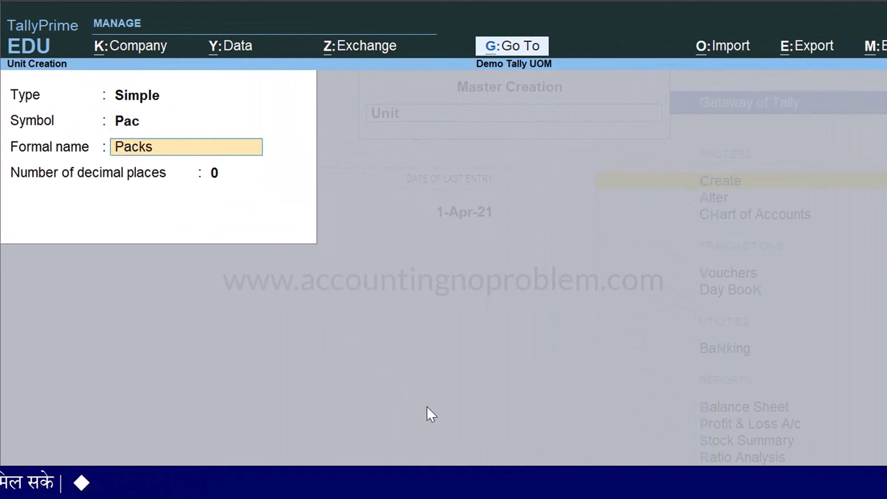
key(Return)
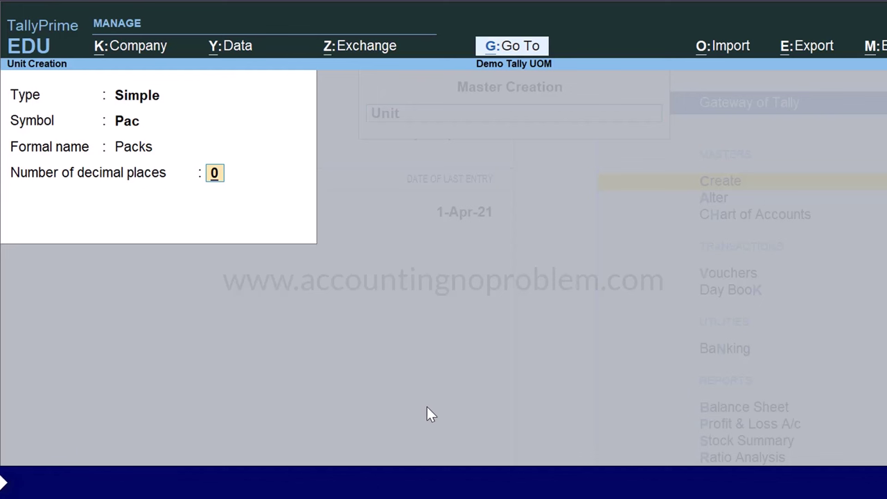
key(Return)
key(Return)
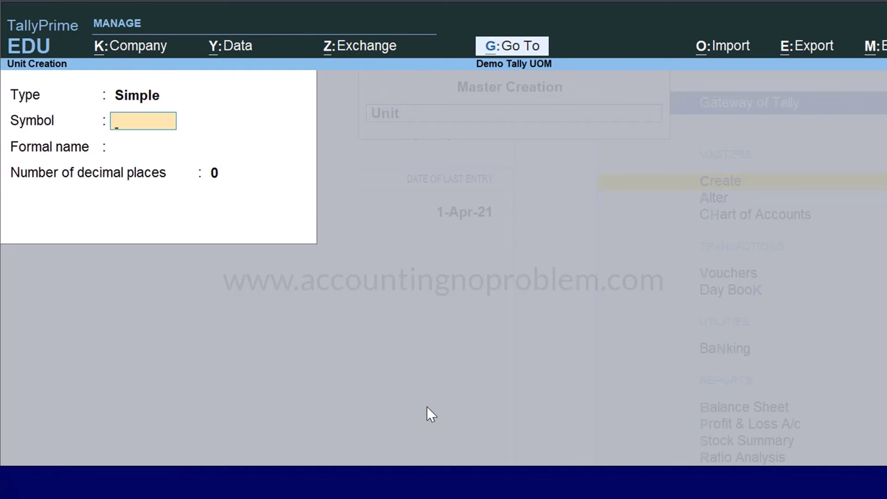
- Create the unit Ctn (formal name Cartons) with 0 decimal places and close the blank unit form
key(Return)
text(Cartons)
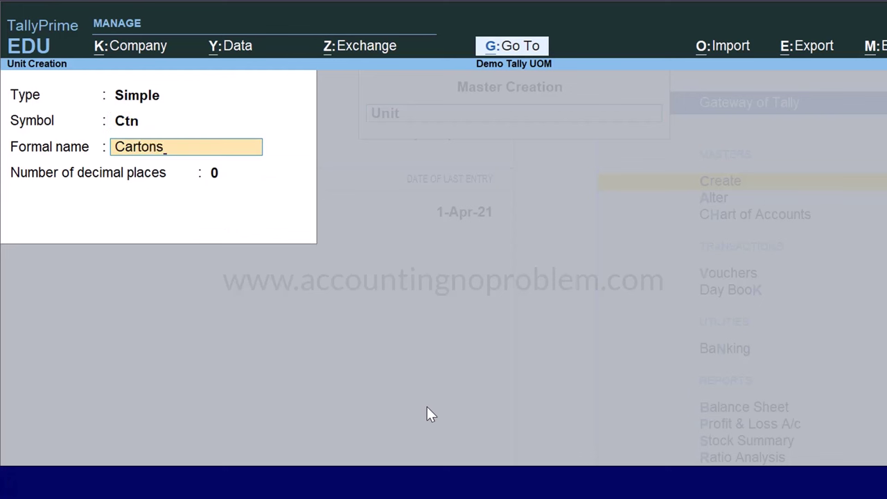
key(Return)
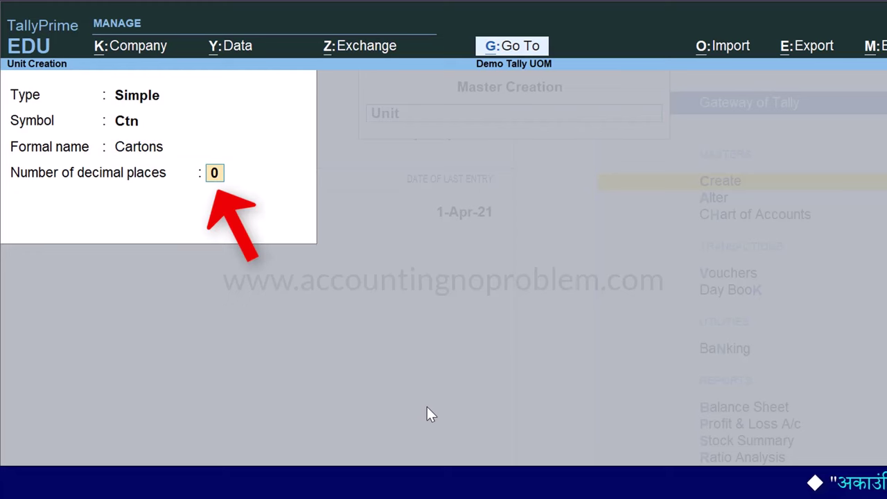
key(Return)
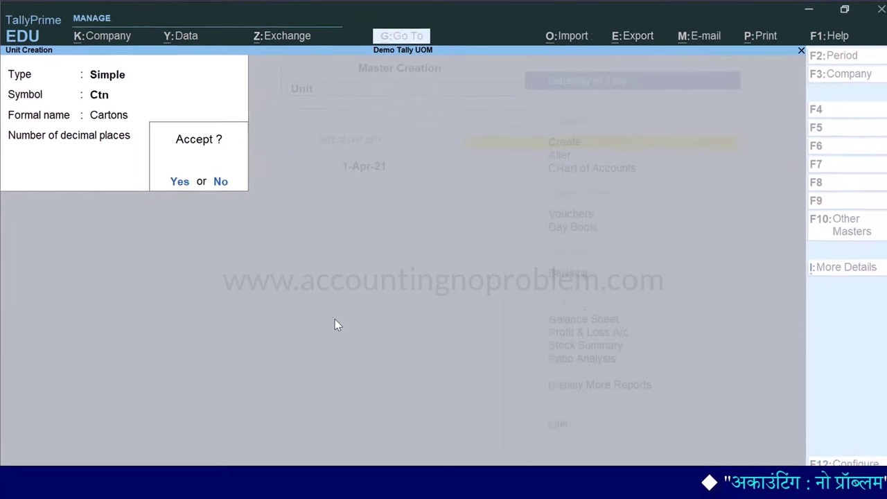
key(Return)
key(Escape)
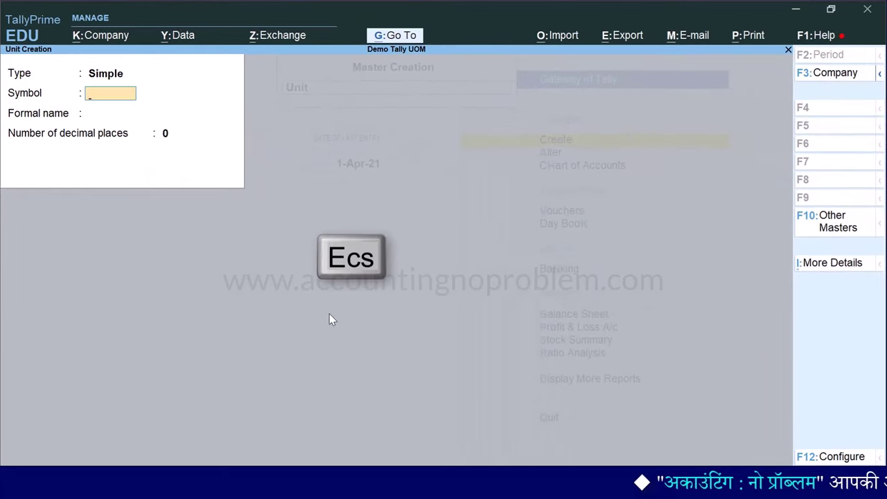
key(Return)
- Start a new stock item named Parle - G under the Primary group
key(Escape)
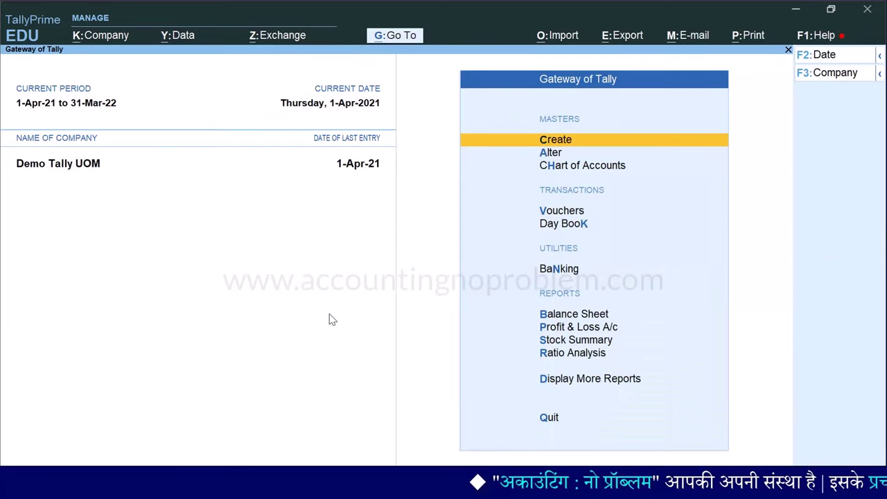
key(Return)
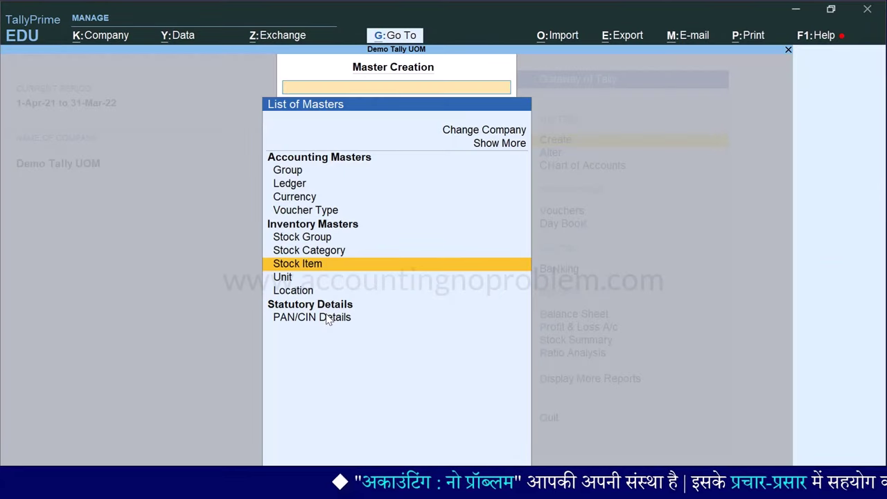
key(Return)
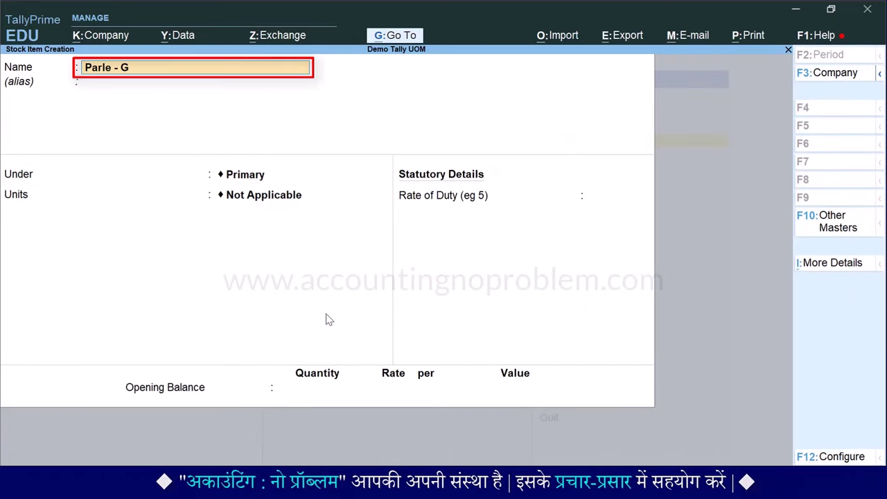
key(Return)
key(Return)
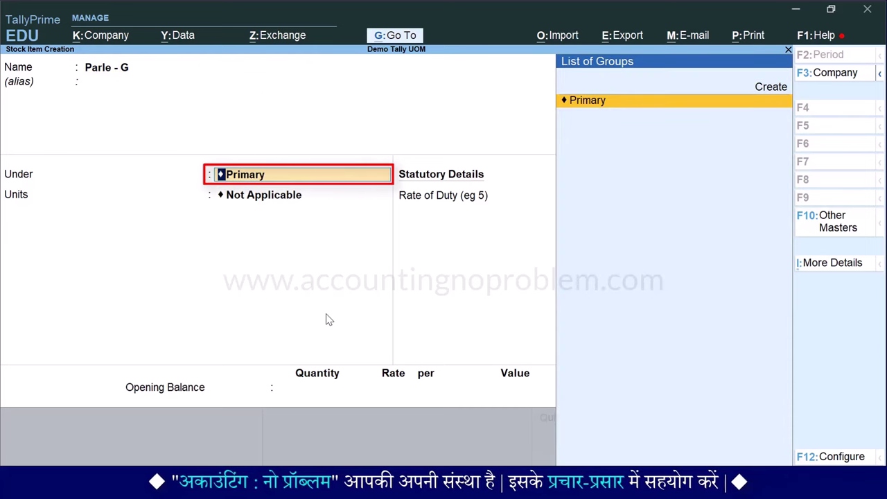
key(Return)
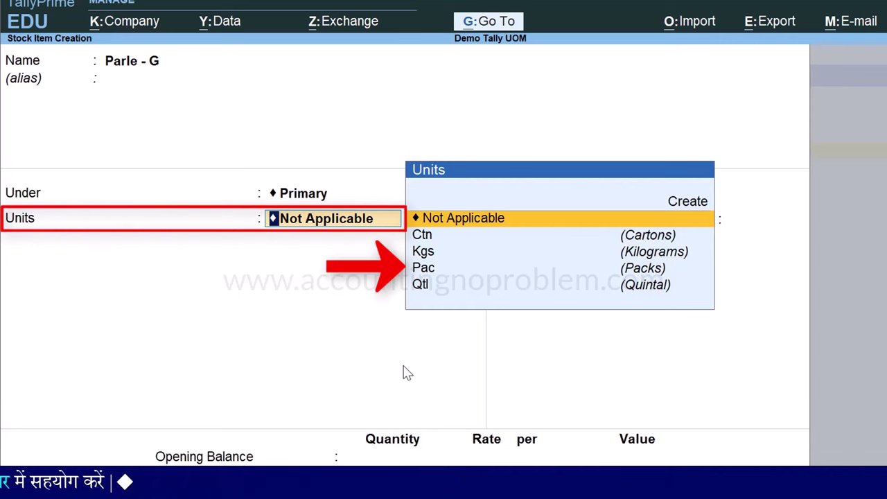
- Give Parle - G unit Pac with Ctn as alternate (1 Ctn = 20 Pac) and save it
key(Down)
key(Down)
key(Down)
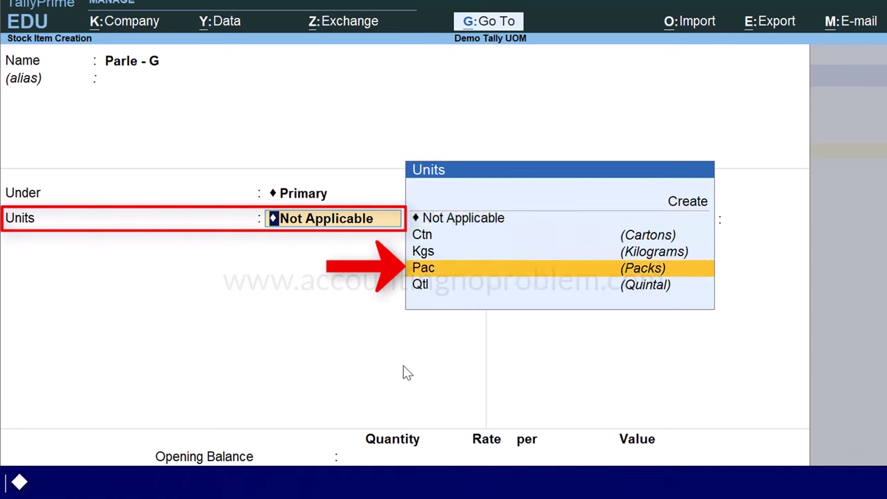
key(Return)
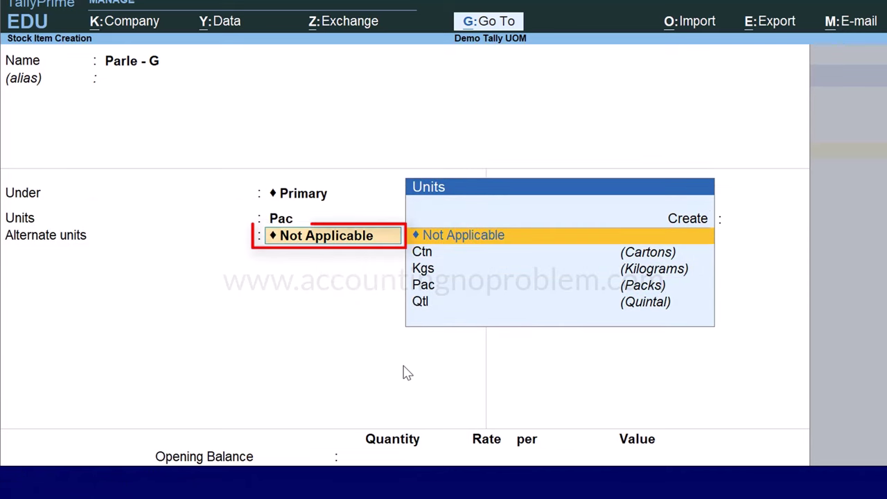
key(Down)
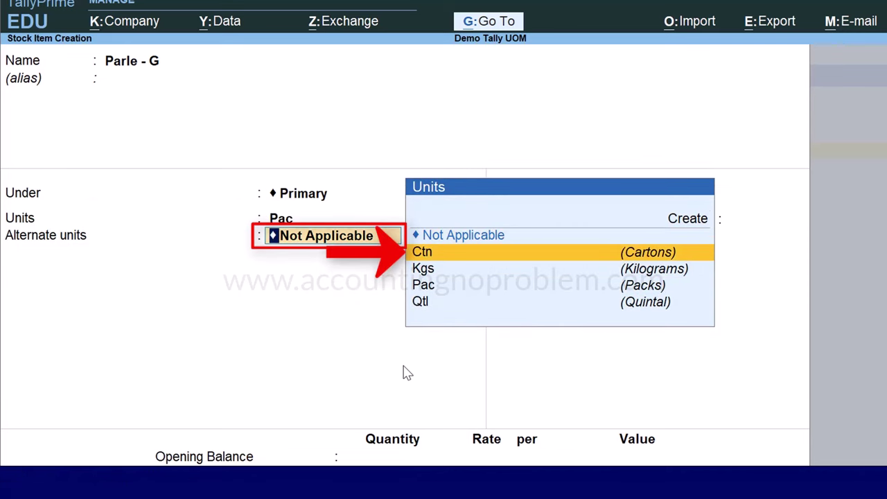
key(Return)
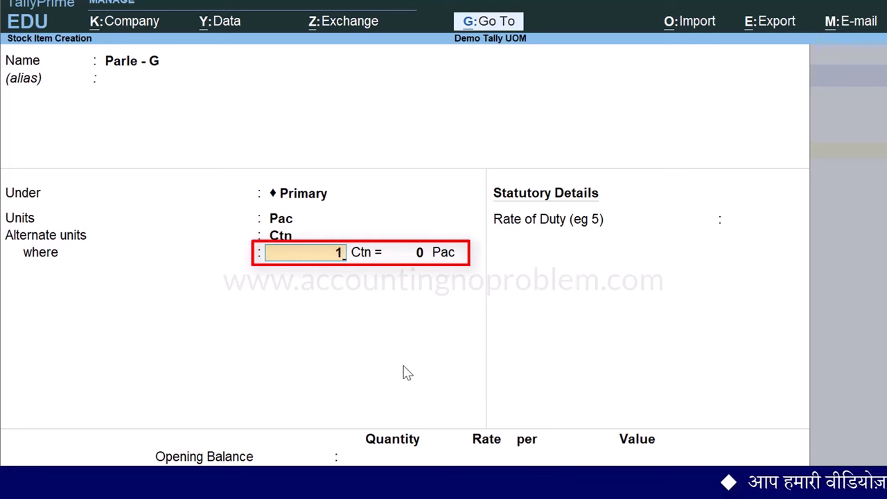
key(Return)
text(20)
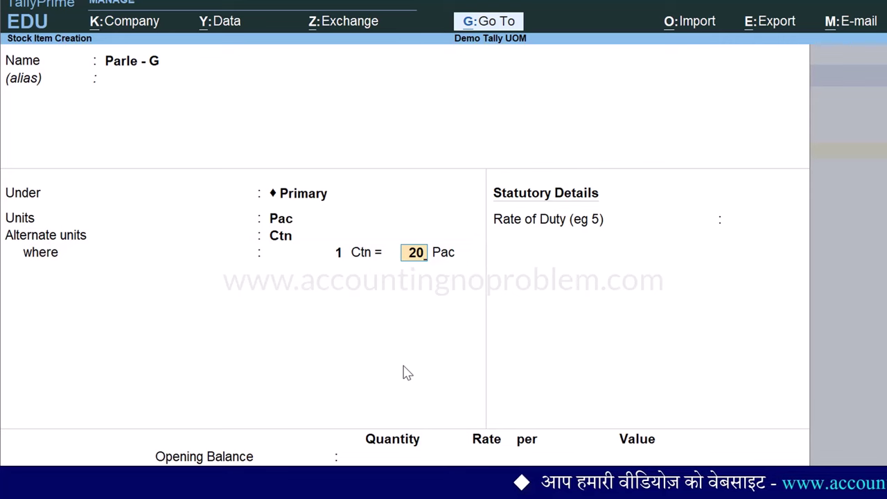
key(Return)
key(Return)
key(Return)
key(Return)
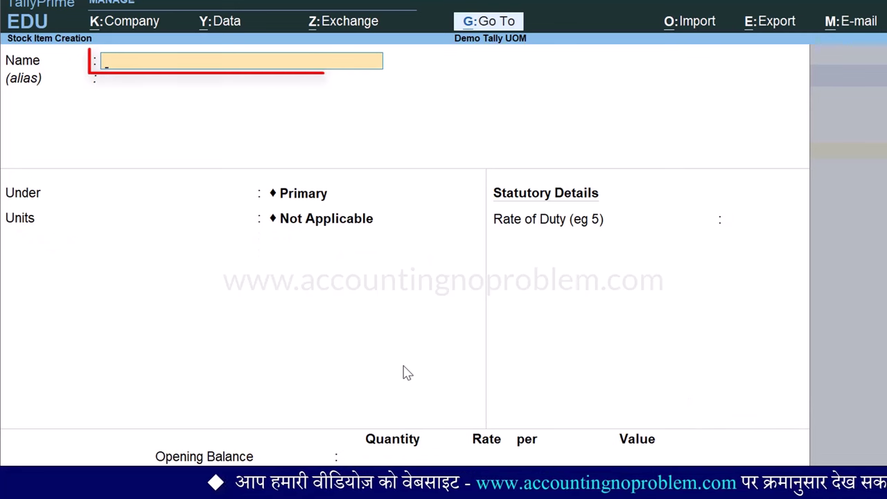
- Name the new stock item Good Day, keep the Primary group, and use Pac as its unit
text(Good Day)
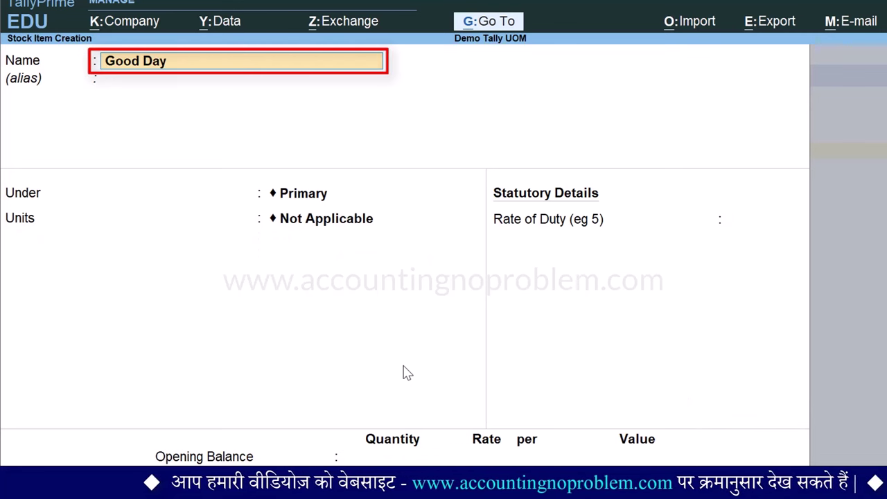
key(Return)
key(Return)
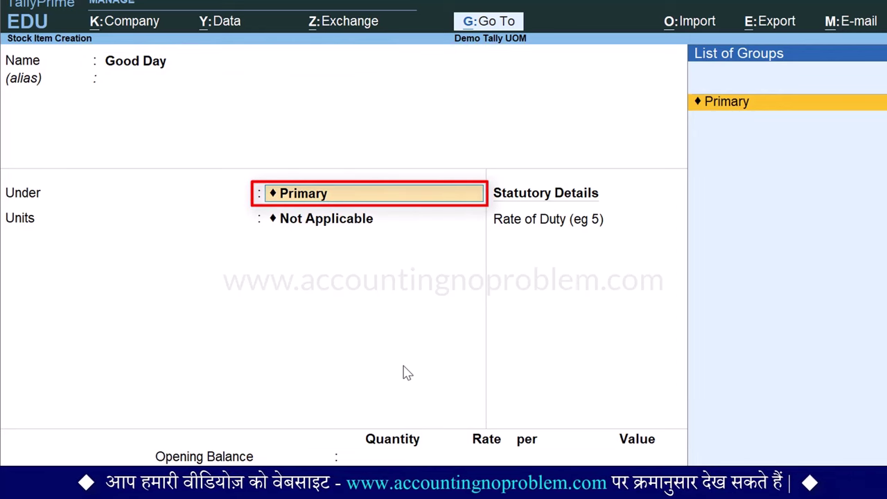
key(Return)
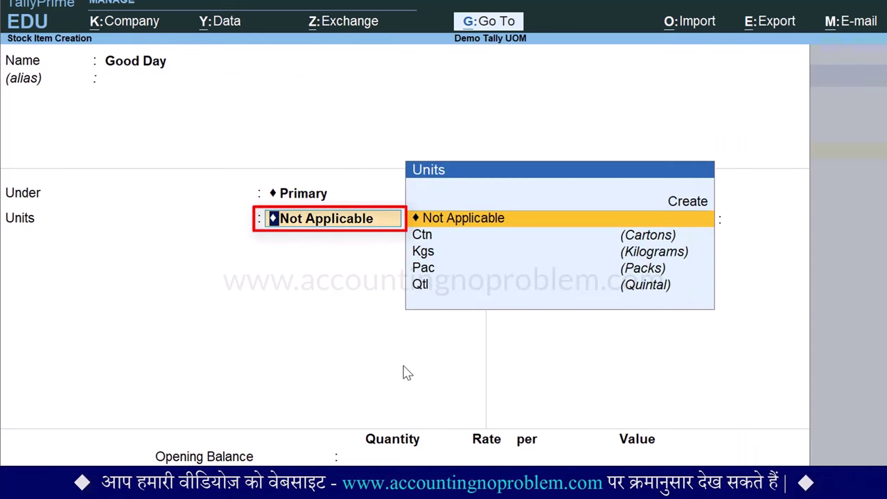
key(Down)
key(Down)
key(Down)
key(Return)
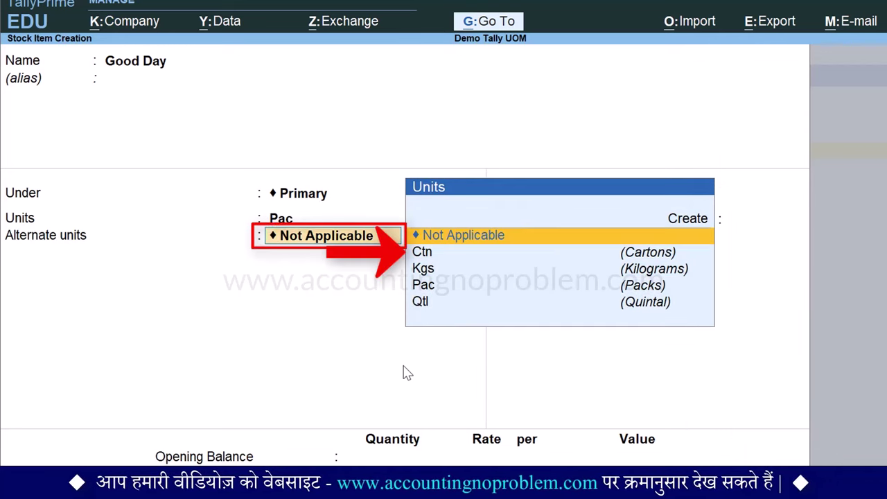
- Add Ctn as the alternate unit at 1 Ctn = 30 Pac and save Good Day
key(Down)
key(Return)
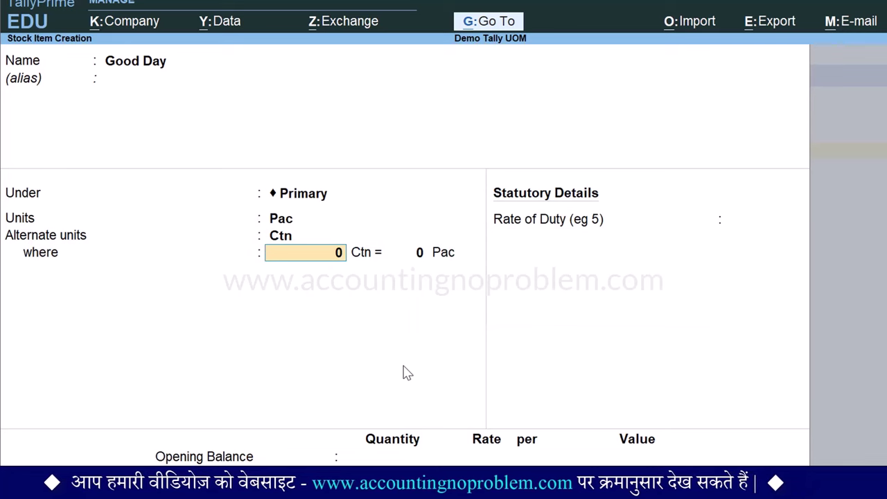
text(1)
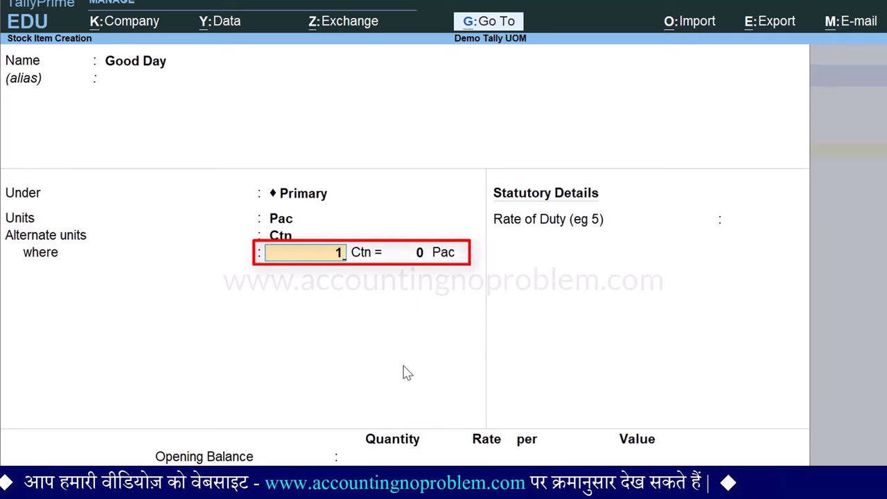
key(Return)
text(30)
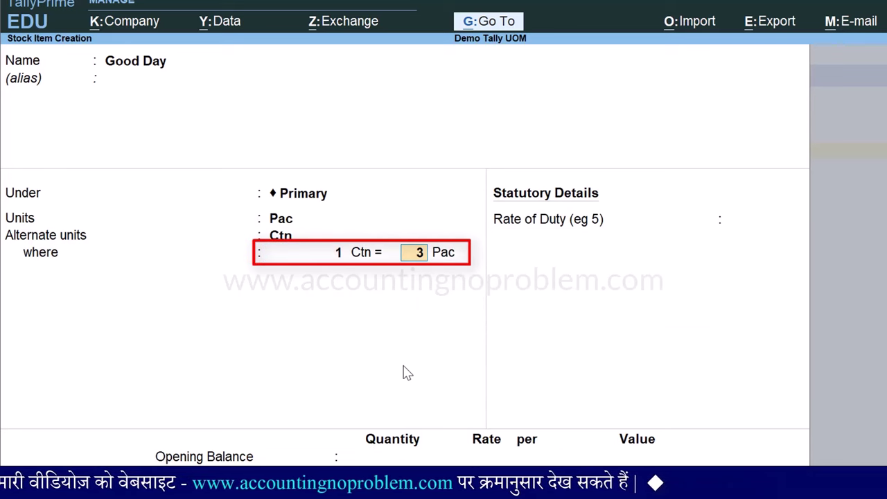
key(Return)
key(Return)
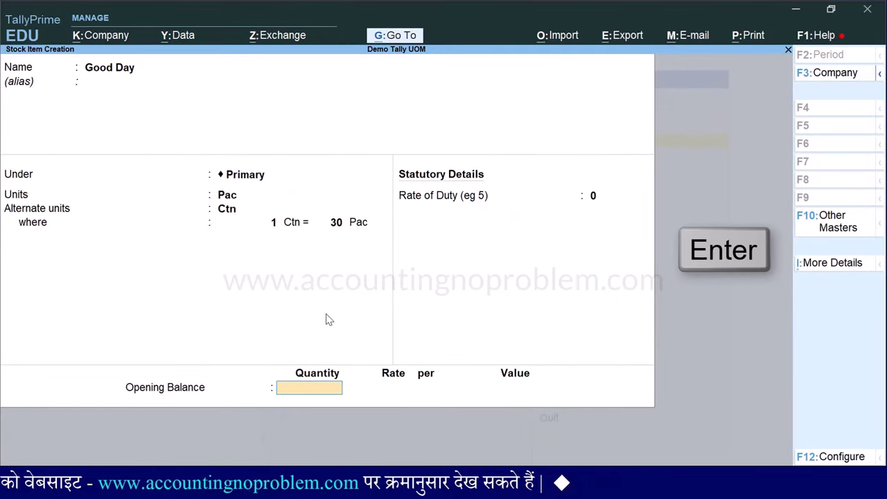
key(Return)
key(Return)
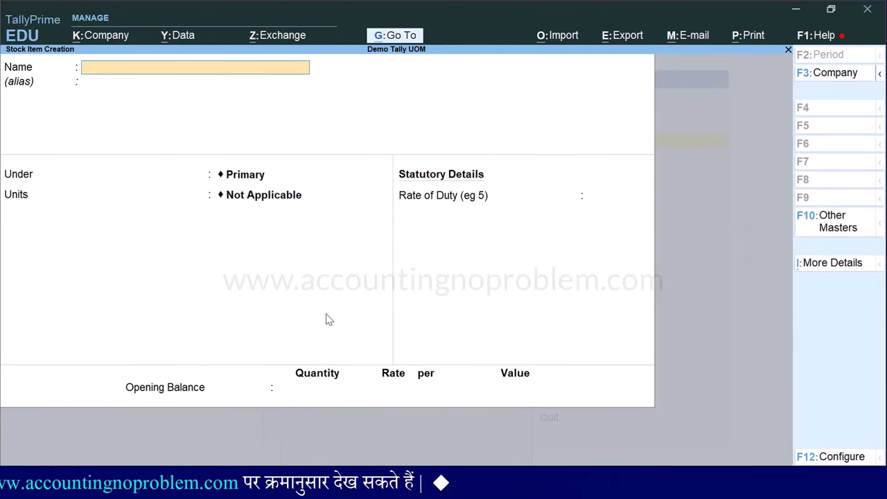
key(Escape)
- Start a purchase voucher with Supplier A as party and Purchase Account as ledger
key(Escape)
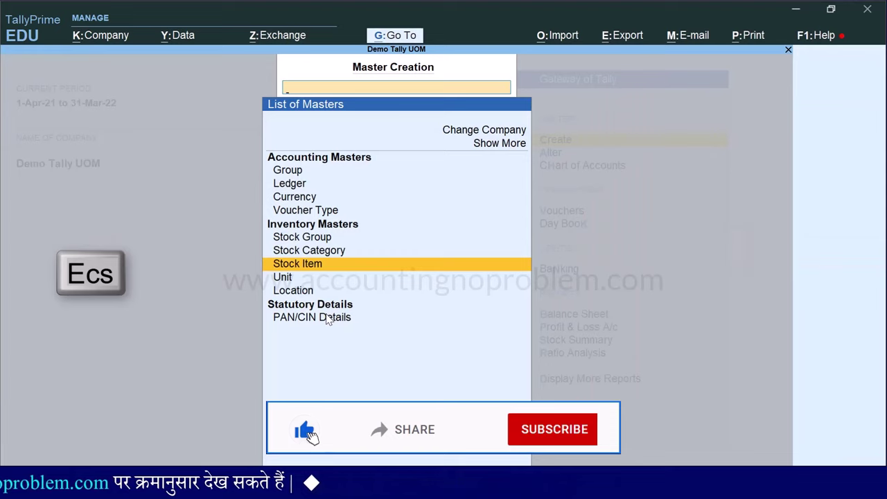
key(Escape)
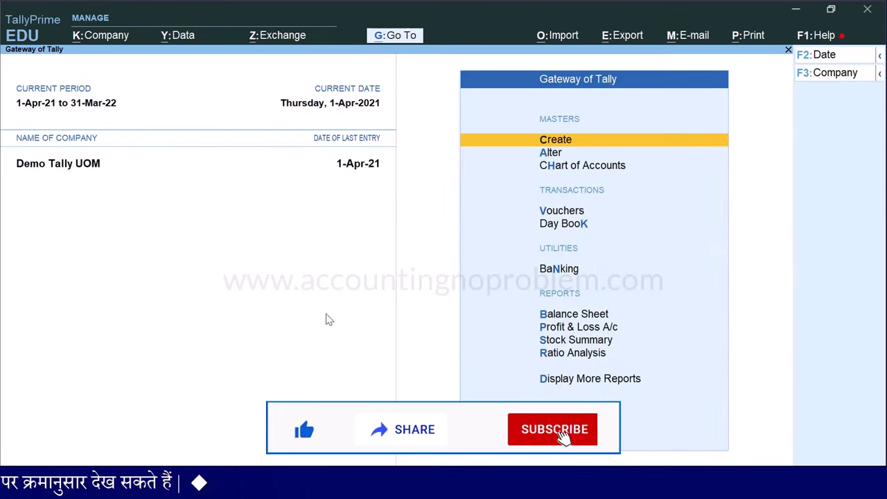
key(v)
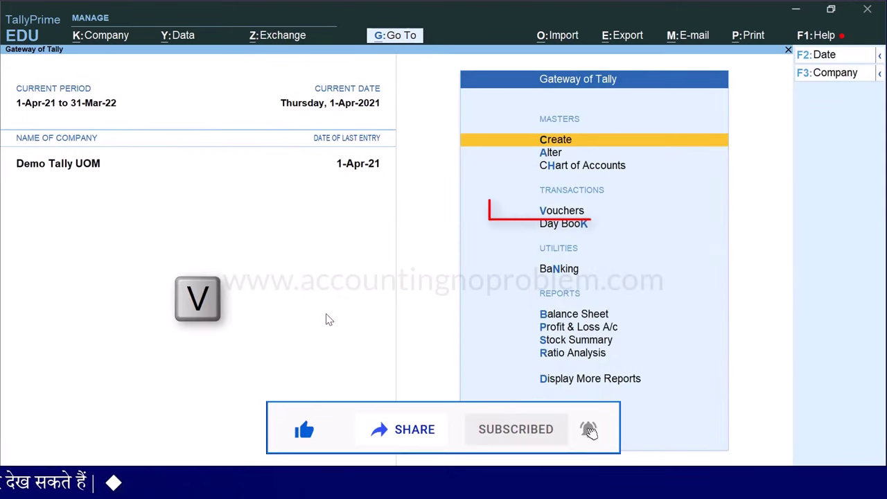
key(Return)
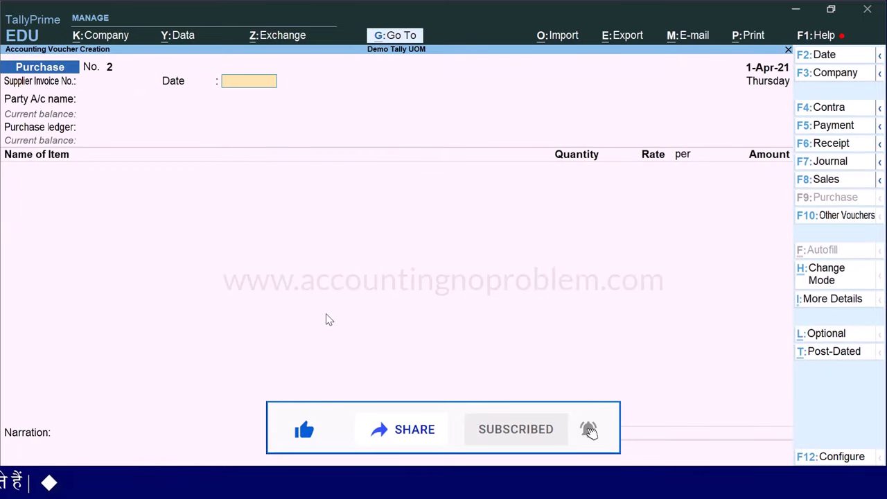
key(Return)
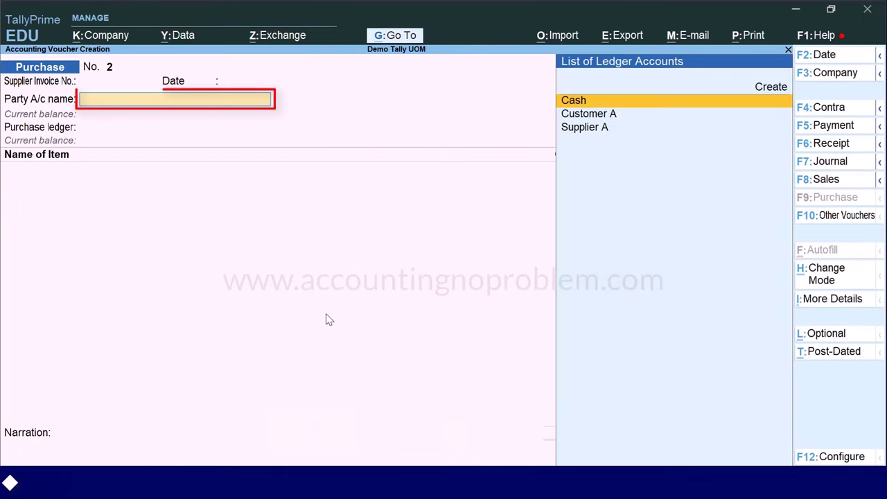
key(Down)
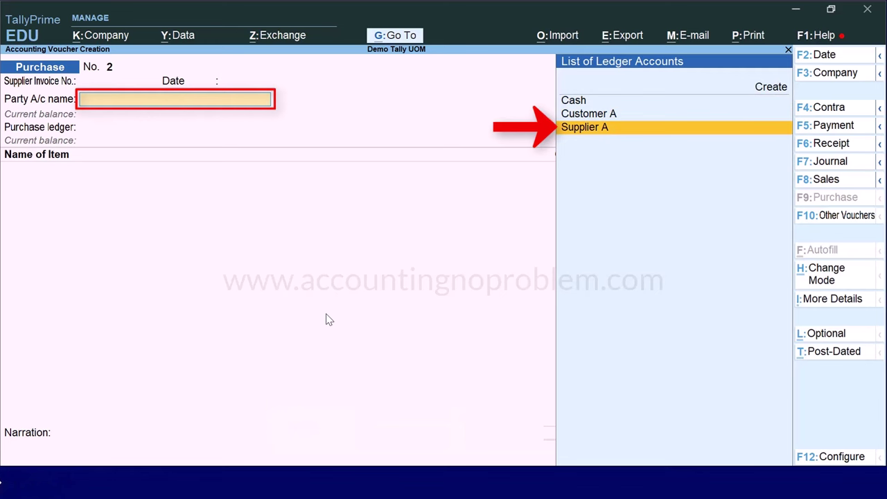
key(Return)
key(ctrl+a)
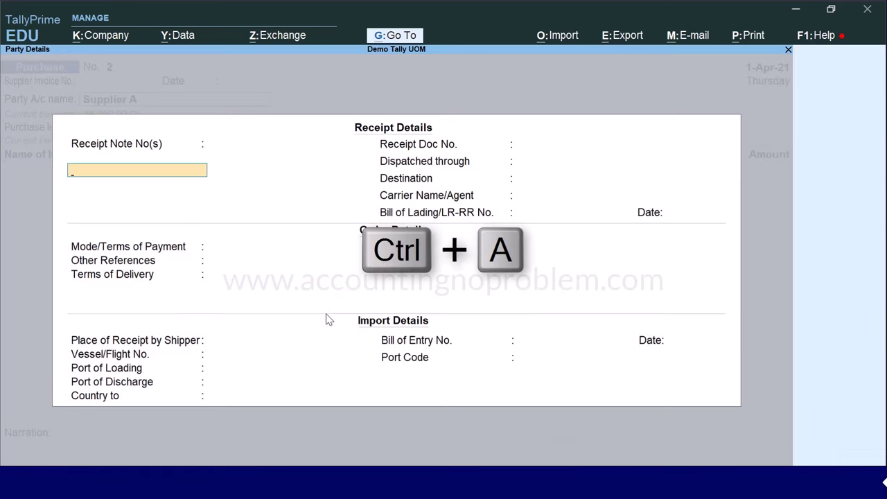
key(ctrl+a)
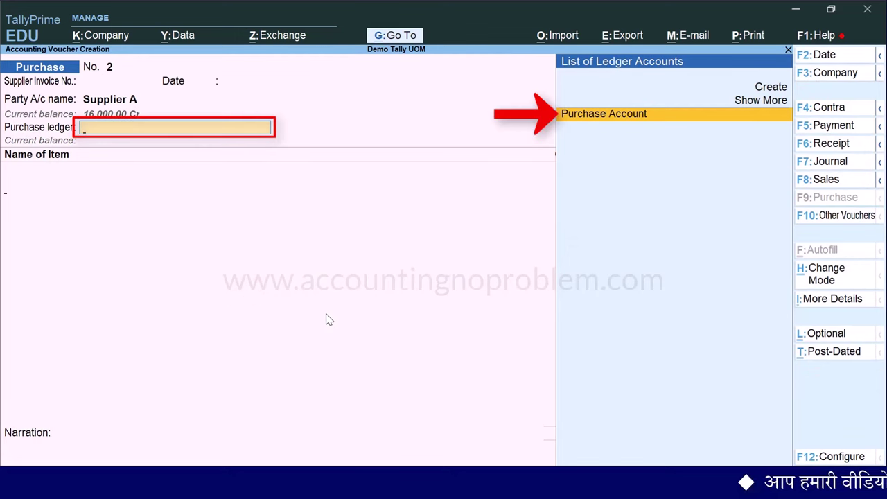
key(Return)
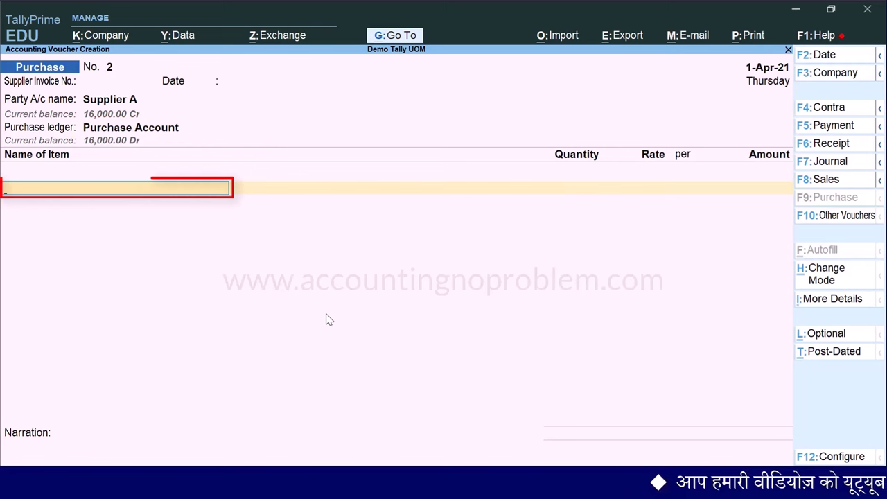
- Add Parle - G at 10 Ctn, rate 300 per Ctn
text(P)
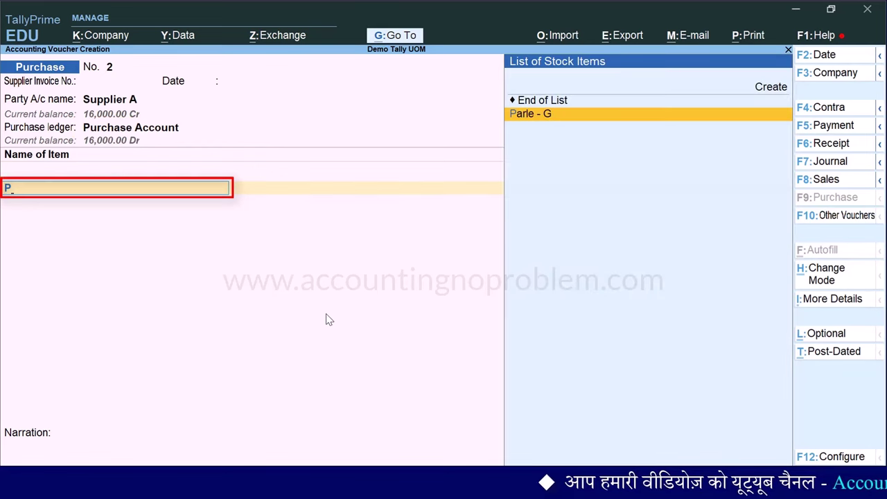
key(Return)
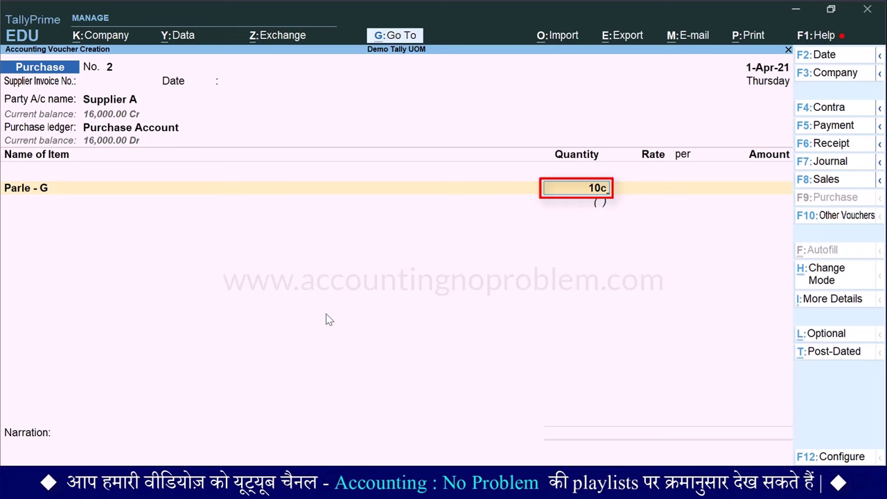
key(Return)
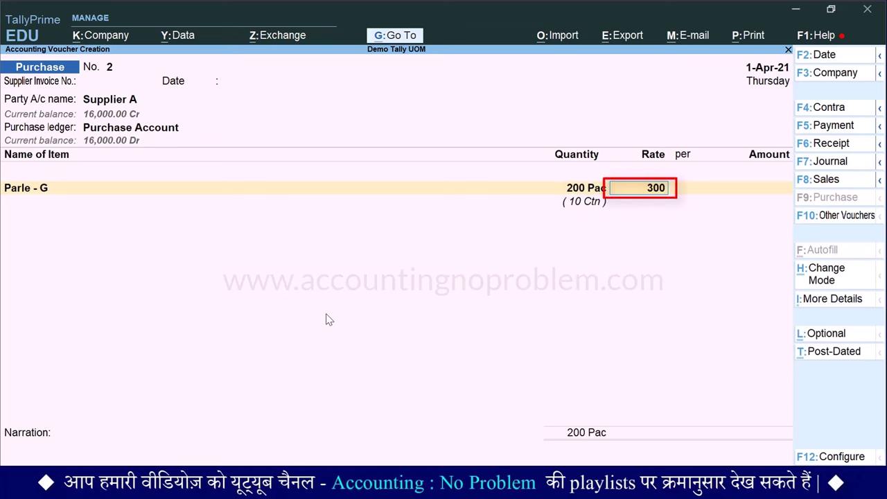
key(Return)
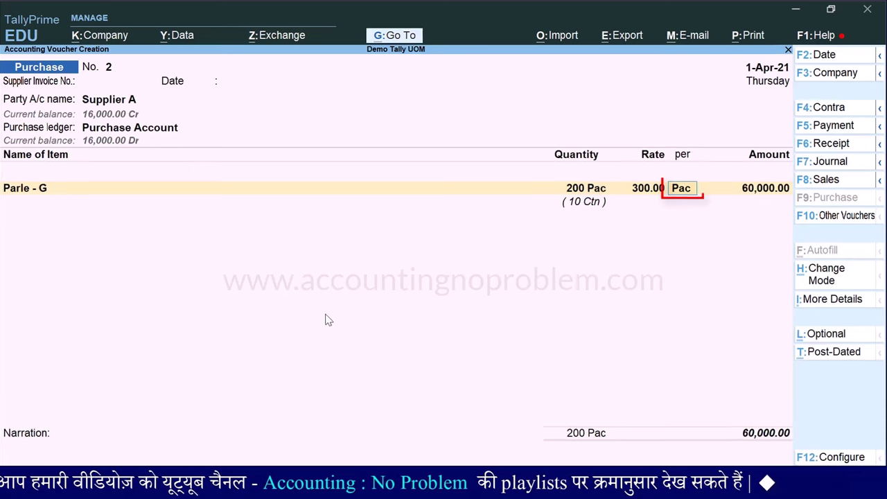
text(c)
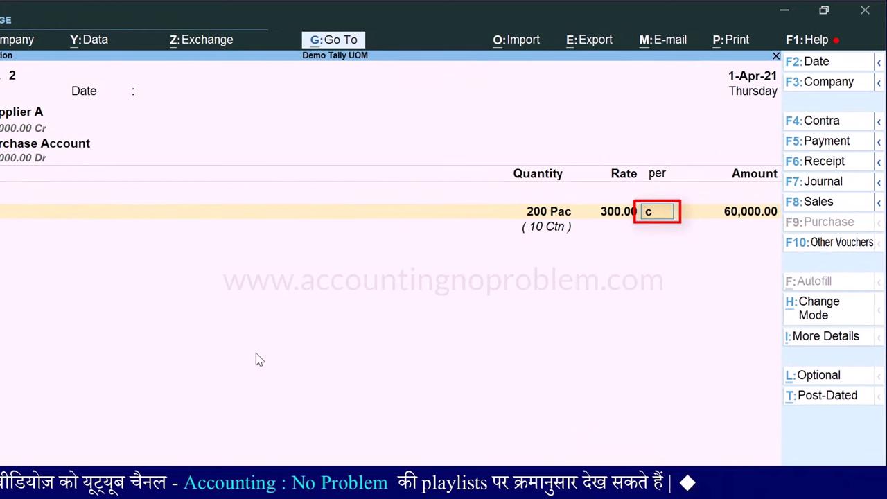
key(Return)
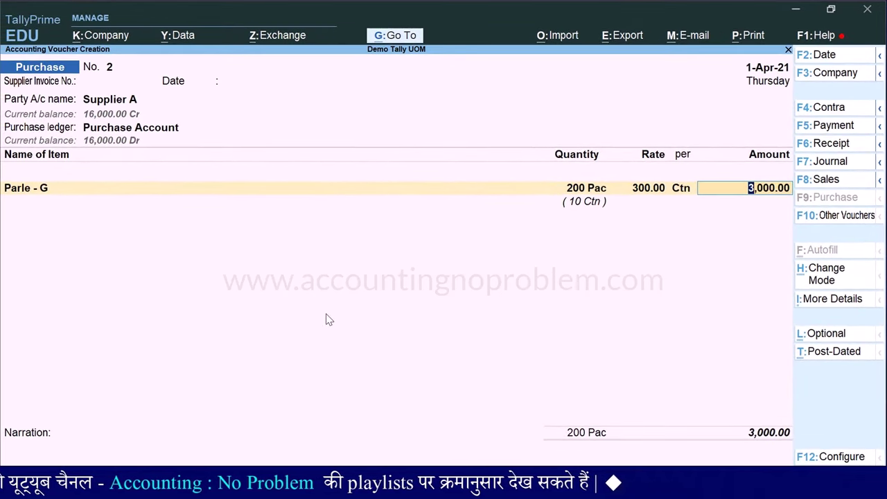
key(Return)
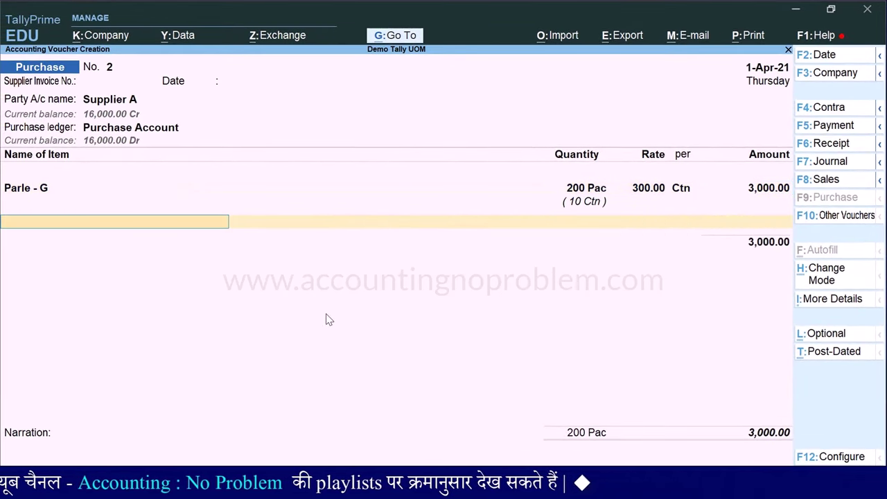
- Add Good Day at 10 Ctn, rate 400 per Ctn, and save the 7,000.00 purchase voucher
key(Down)
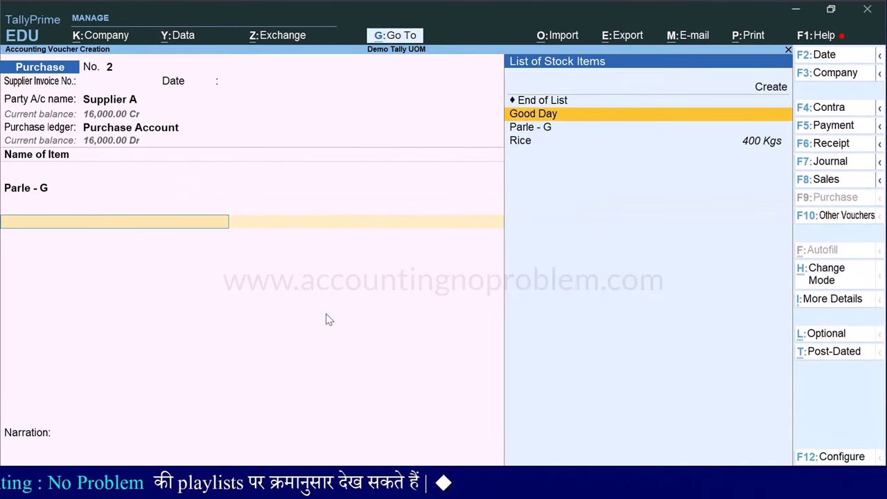
key(Return)
text(10c)
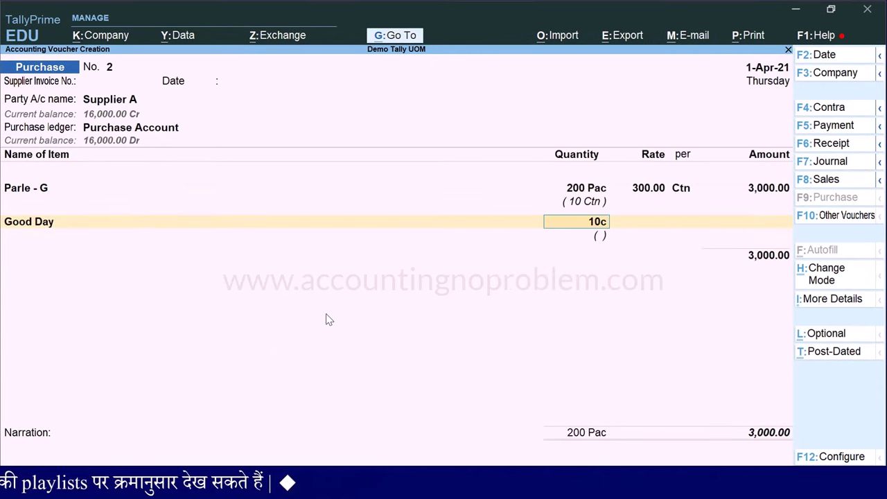
key(Return)
text(400)
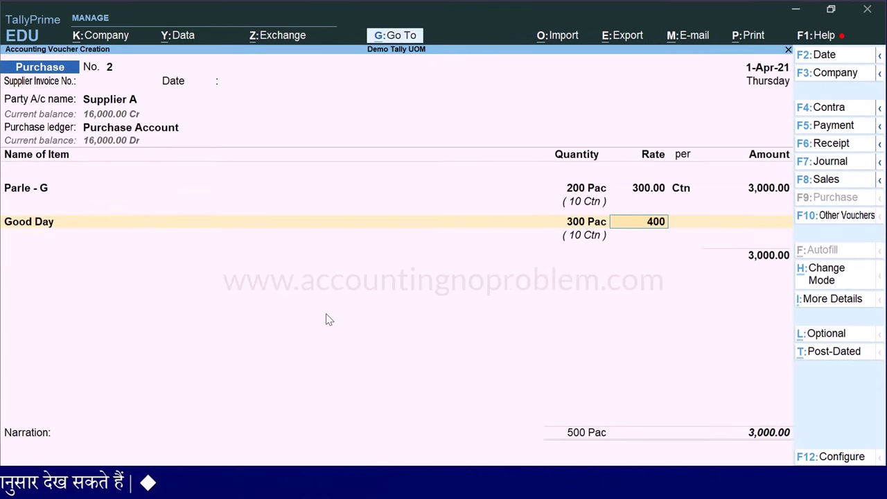
key(Return)
text(c)
key(Return)
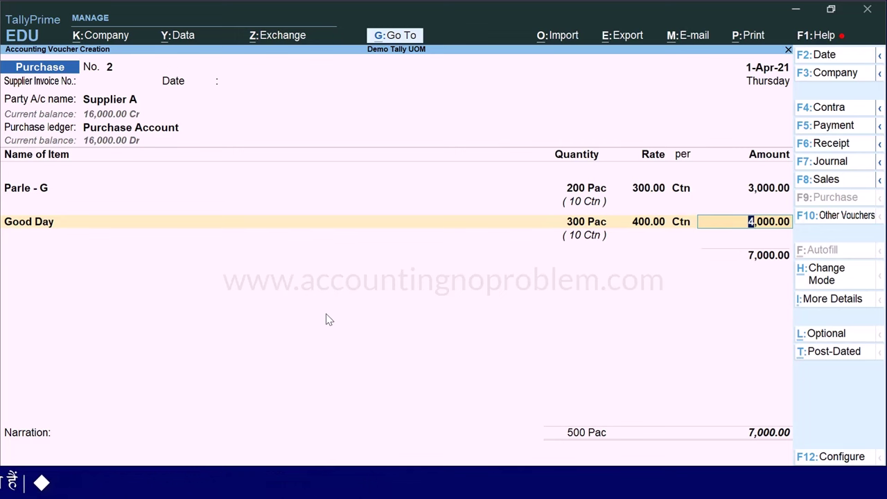
key(Return)
key(Return)
key(Return)
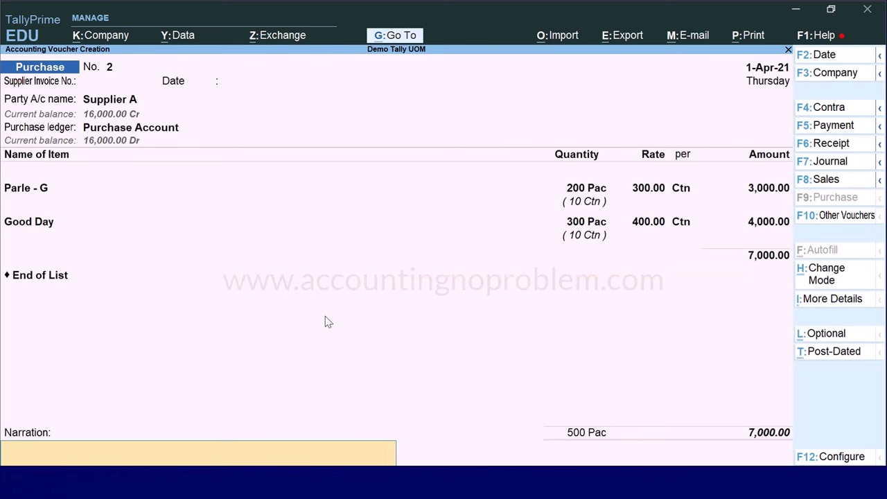
key(ctrl)
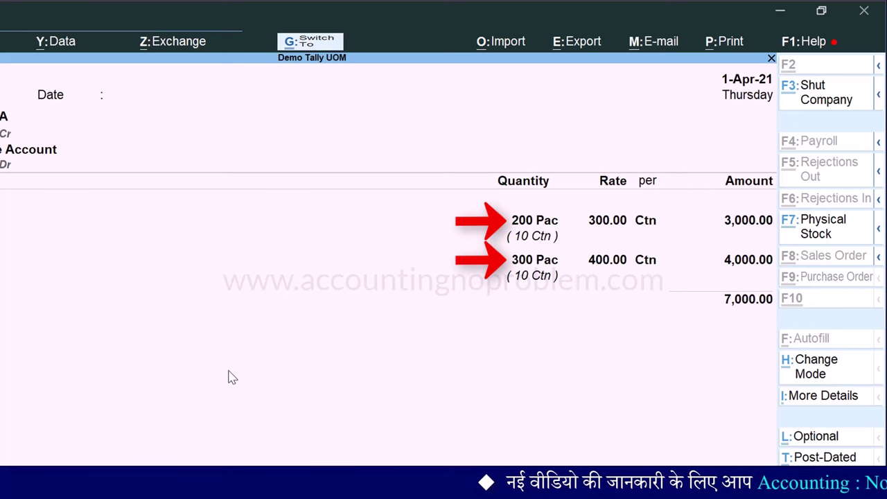
key(ctrl+a)
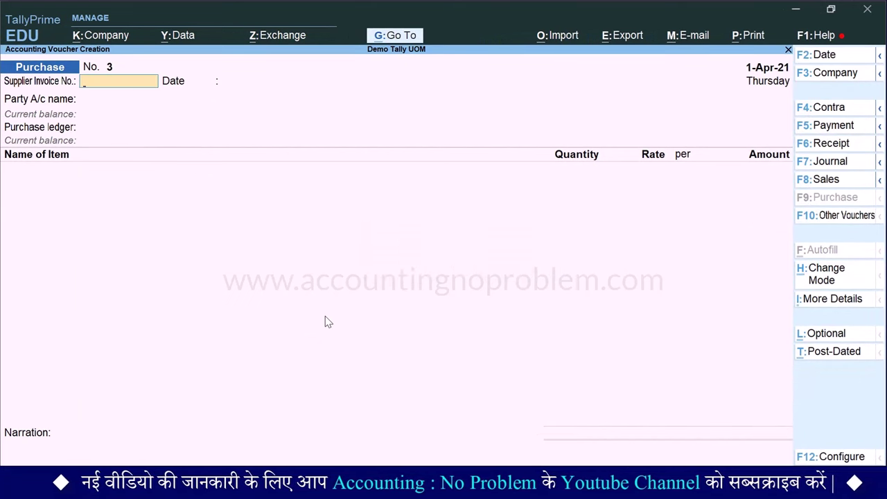
- Start a sales voucher with Customer A as party and Sales Account as ledger
key(F8)
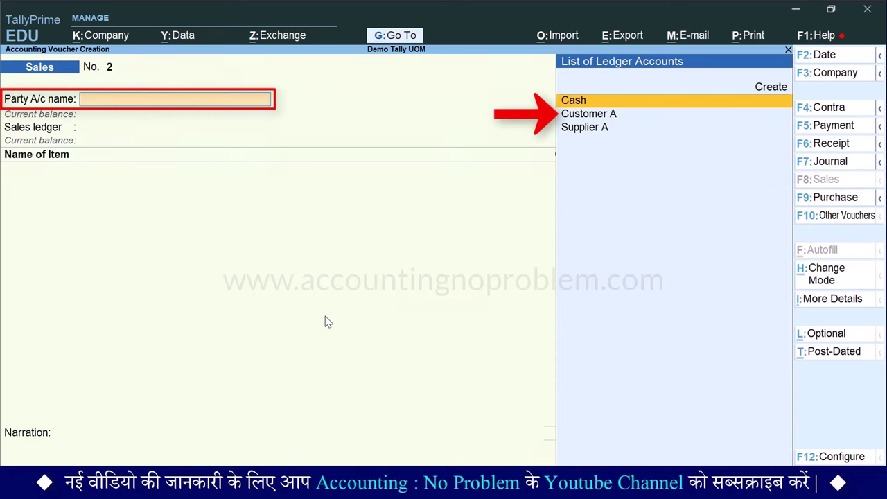
key(Down)
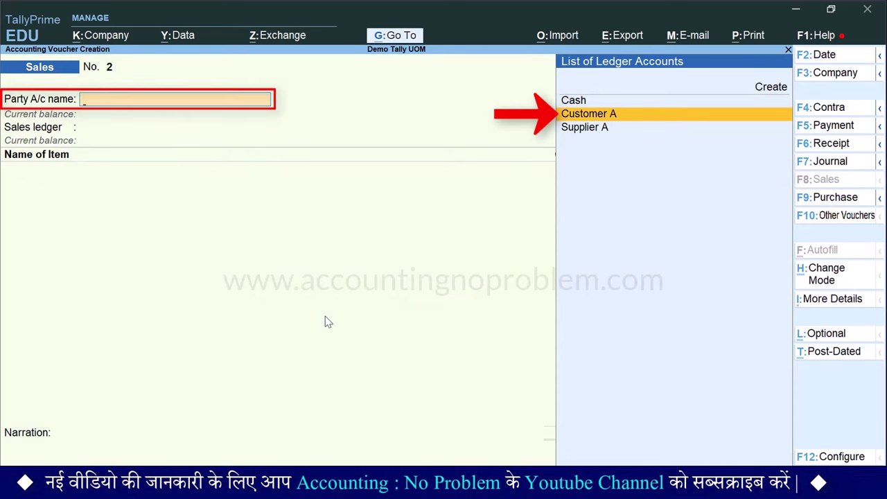
key(Return)
key(ctrl+a)
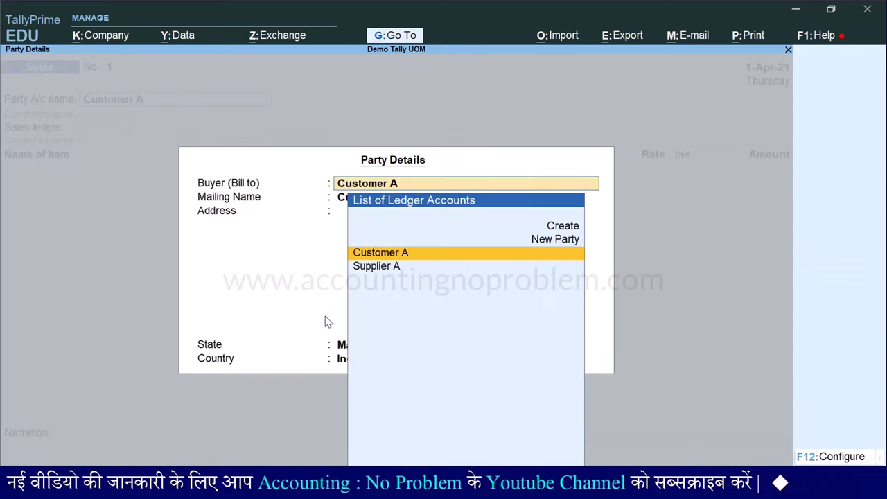
key(ctrl+a)
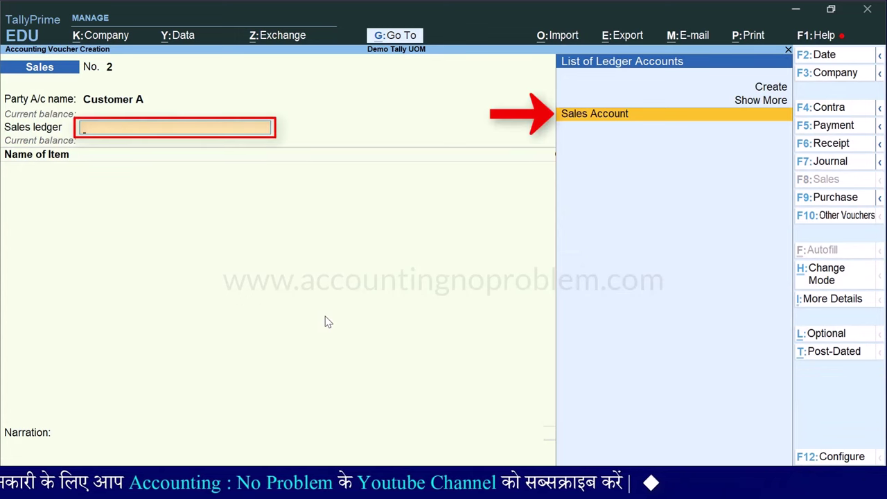
key(Return)
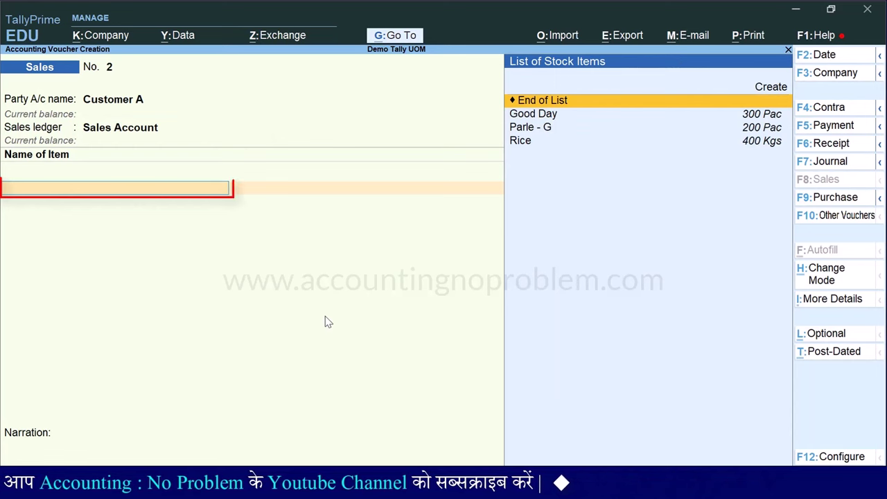
- Add Parle - G with quantity 5 Pac, then back out to quit the voucher
key(Down)
key(Down)
key(Return)
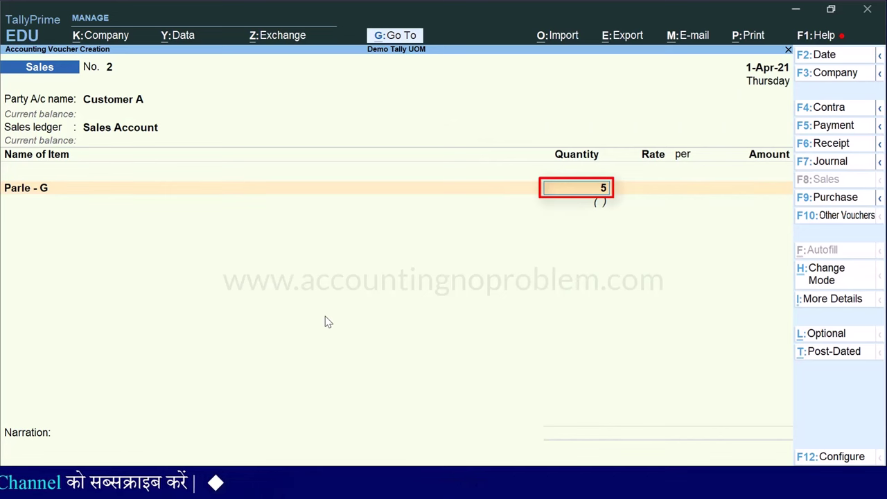
key(Return)
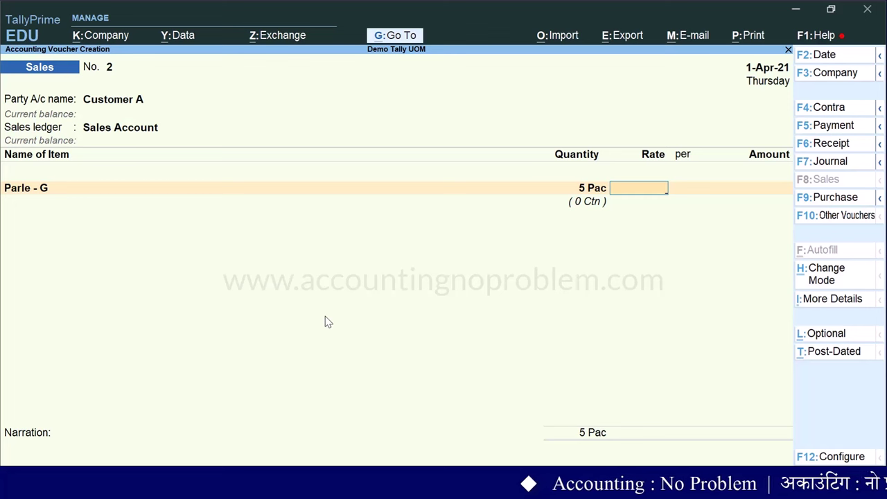
key(Escape)
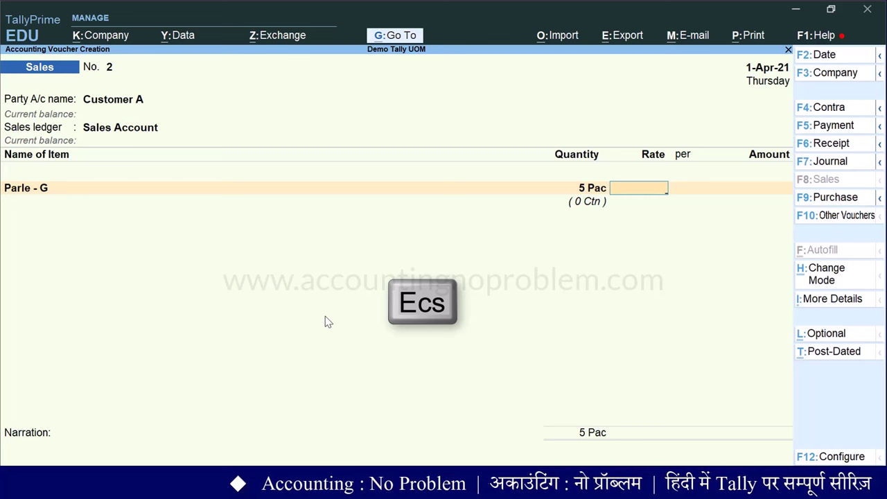
key(Escape)
- Discard the unsaved sales voucher and alter the Ctn unit to 3 decimal places
key(y)
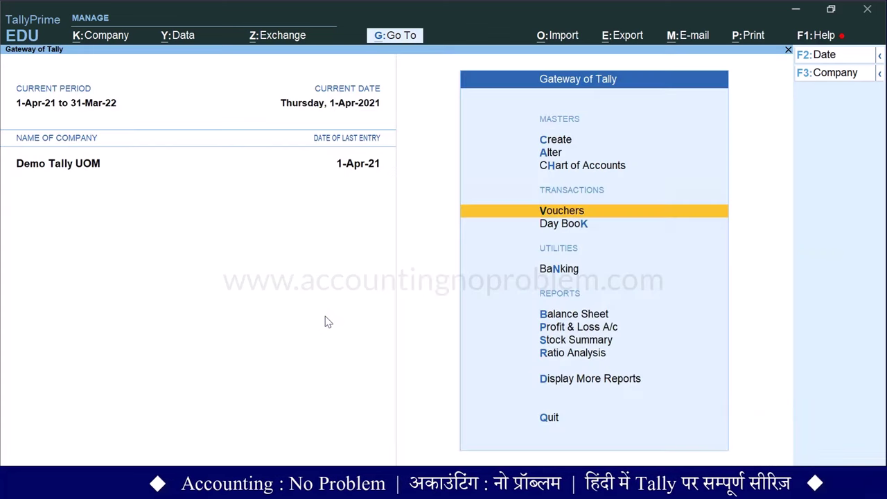
key(Up)
key(Up)
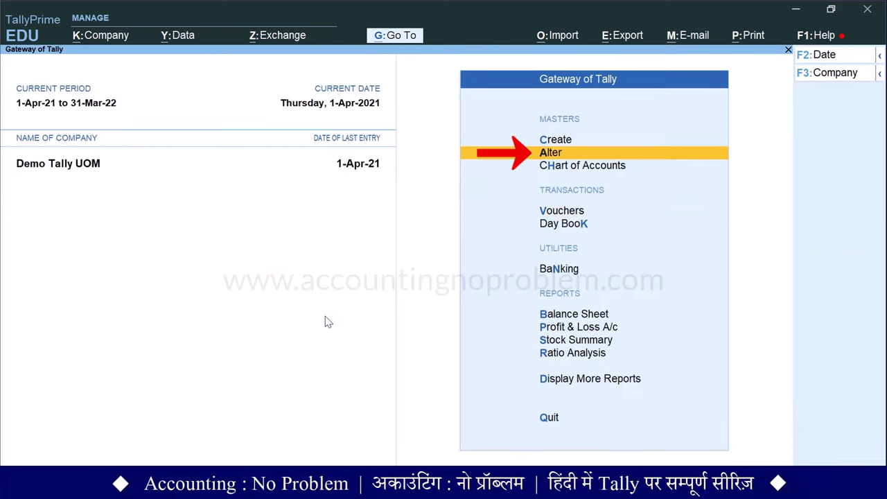
key(Return)
key(Down)
key(Down)
key(Down)
key(Down)
key(Down)
key(Down)
key(Down)
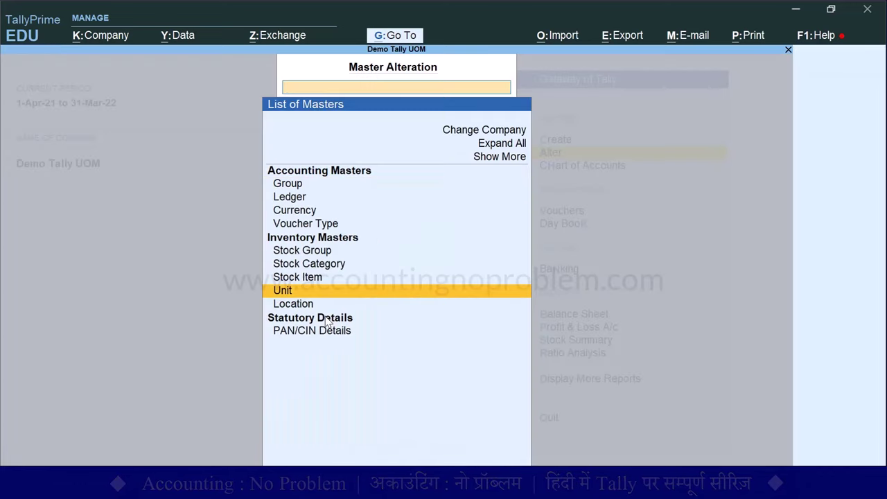
key(Return)
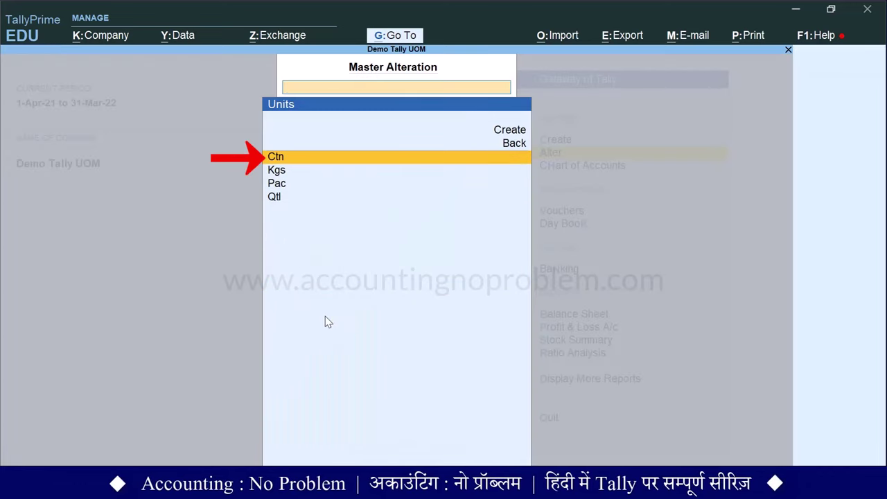
key(Return)
key(Return)
key(Return)
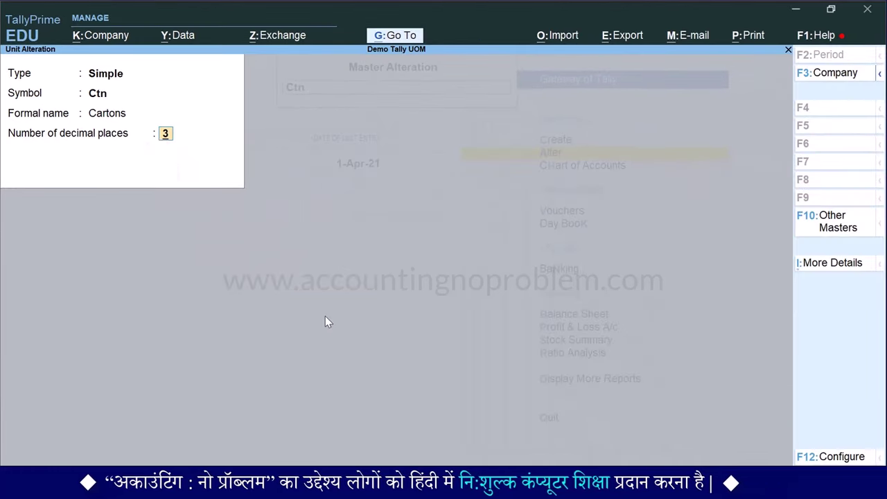
key(Return)
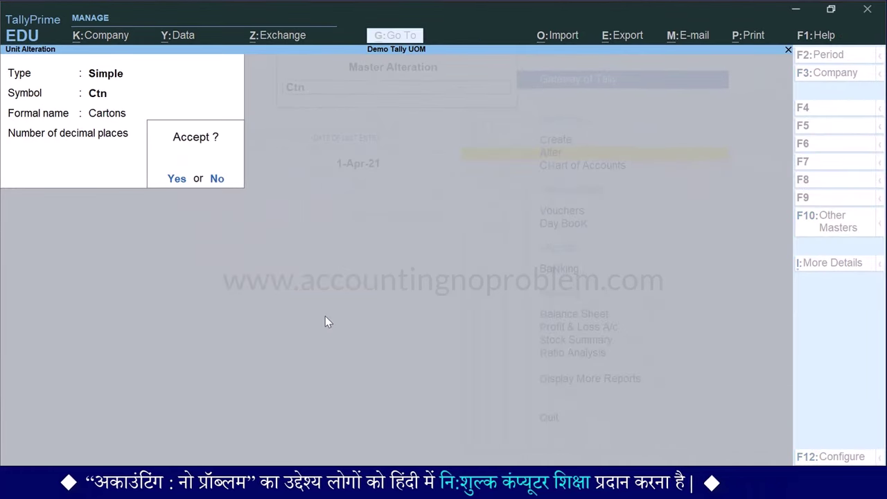
key(Return)
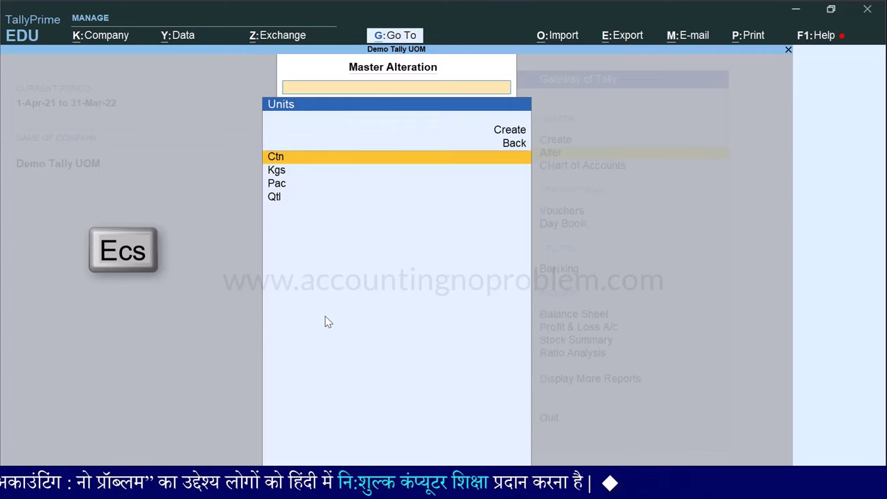
key(Escape)
key(Escape)
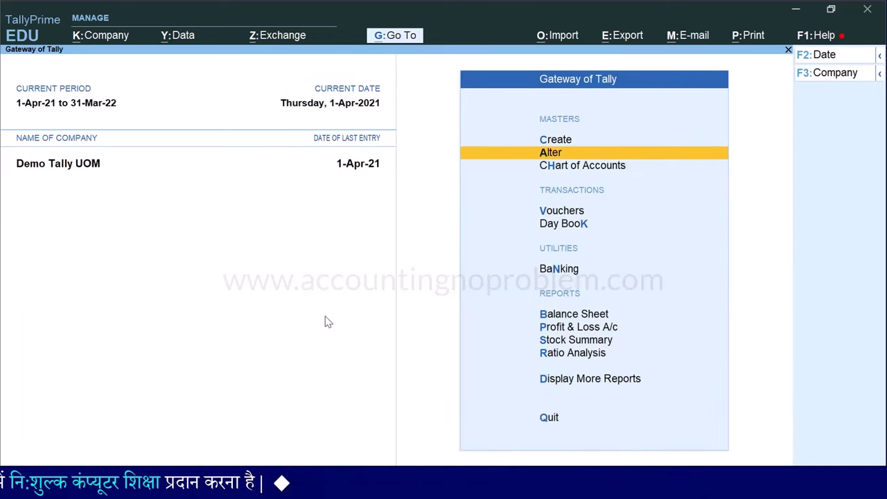
- Start a sales voucher with Customer A as party and Sales Account as ledger
key(Down)
key(Down)
key(Return)
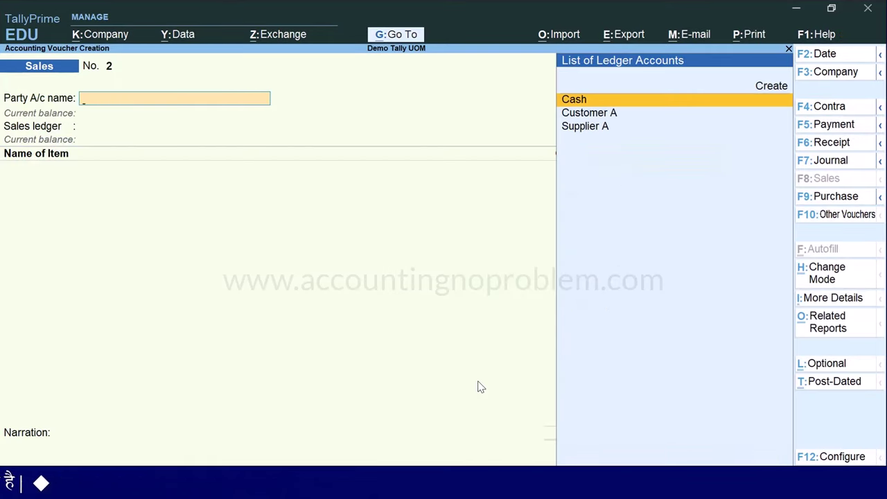
key(Down)
key(Return)
key(ctrl+a)
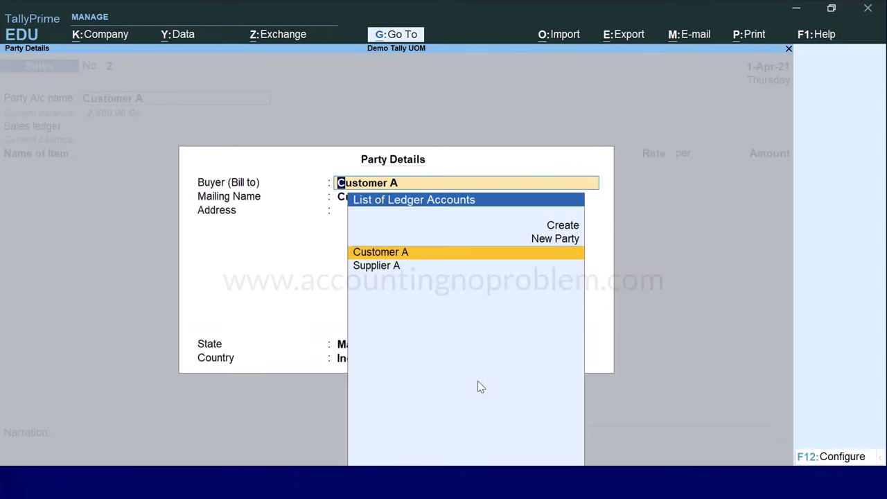
key(ctrl+a)
key(Return)
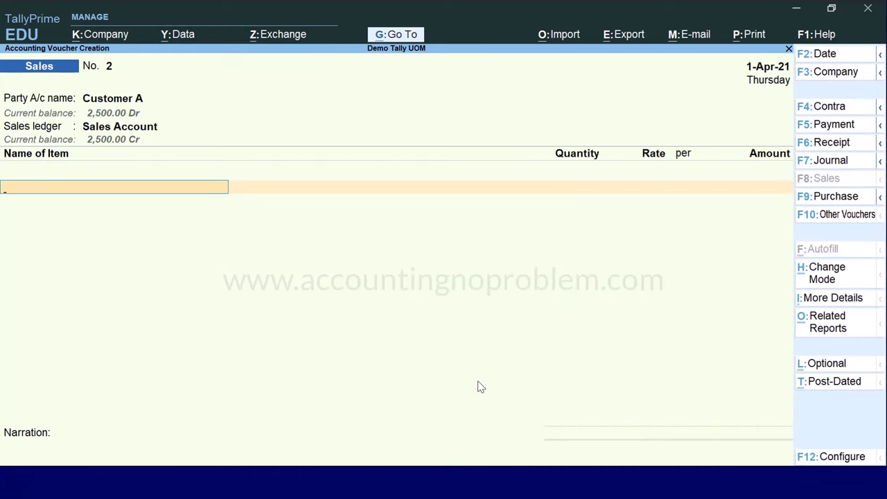
- Enter Parle - G 5 Pac at 18.00 and Good Day 10 Pac at 16.00
key(Down)
key(Down)
key(Return)
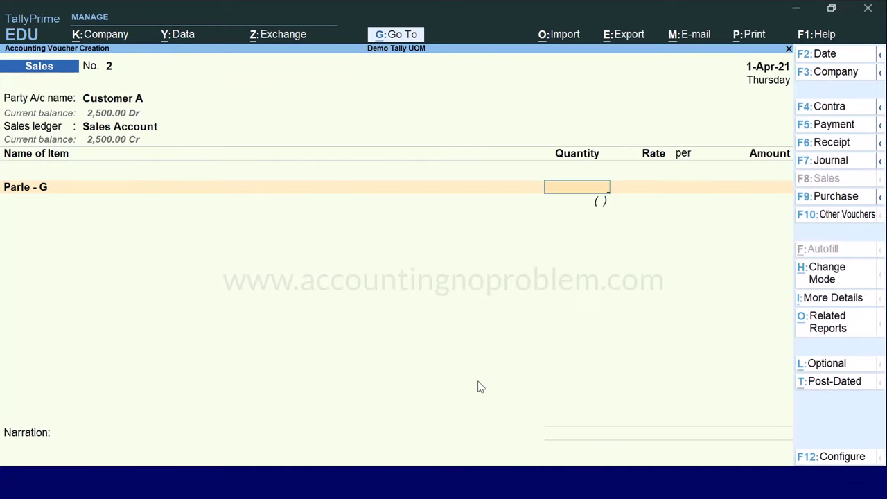
text(5)
key(Return)
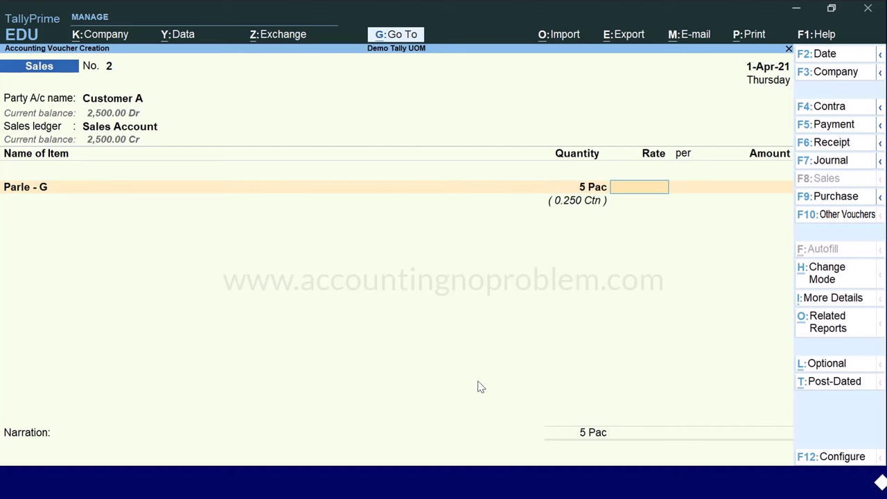
text(18)
key(Return)
key(Return)
key(Return)
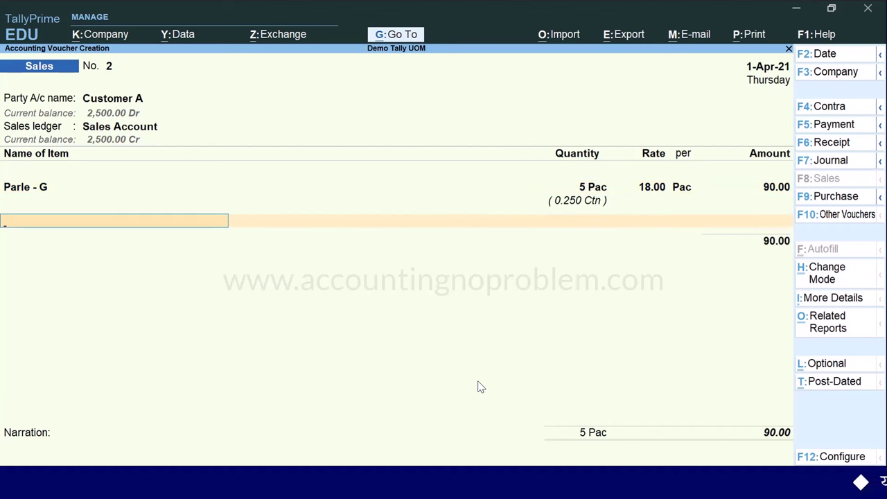
key(Return)
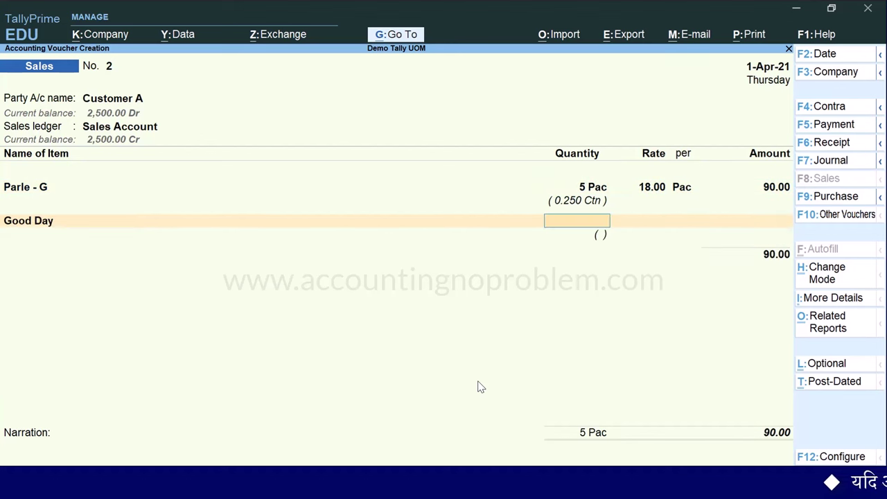
text(10)
key(Return)
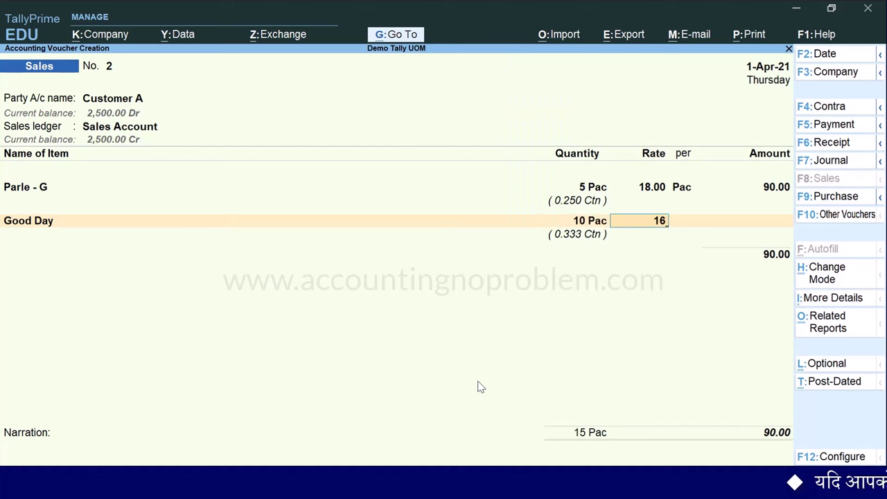
key(Return)
key(Return)
key(Return)
key(Return)
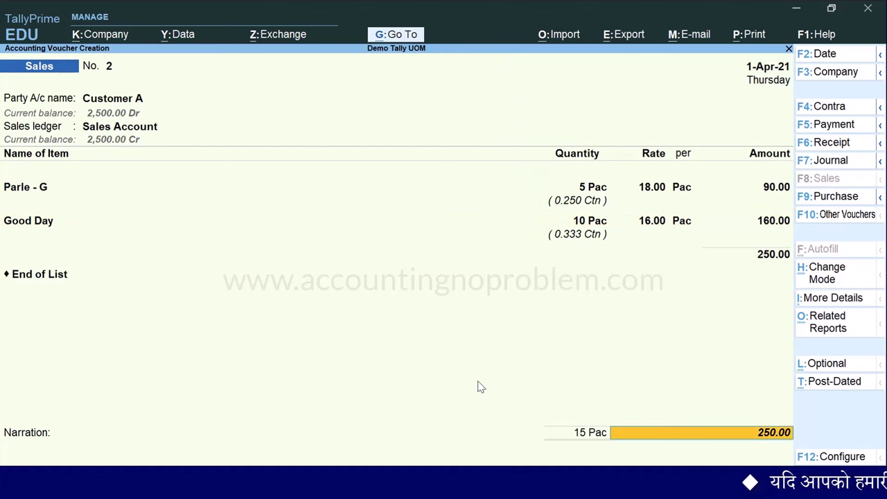
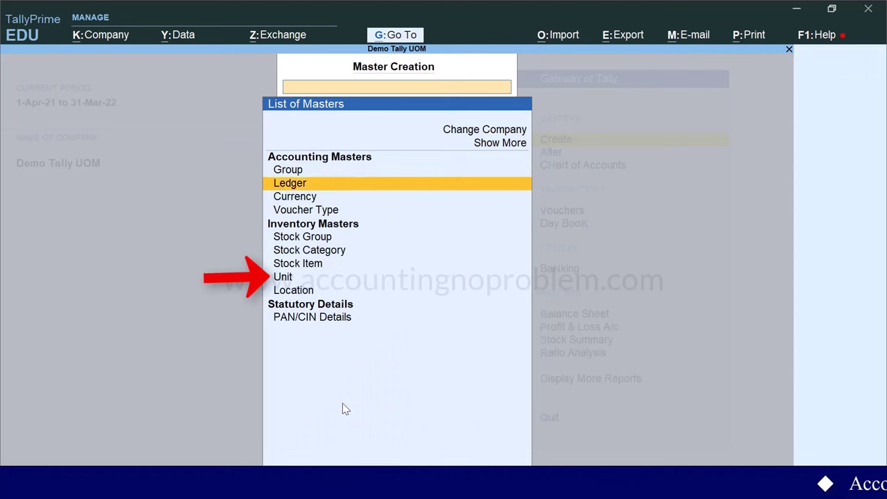
- Create the simple unit with symbol Ton, formal name Tonnes and 3 decimal places, and save it
key(Return)
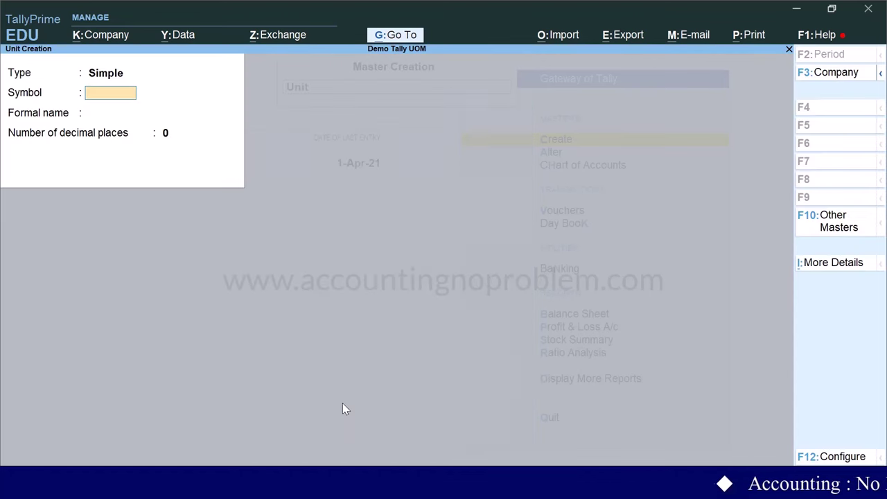
text(Ton)
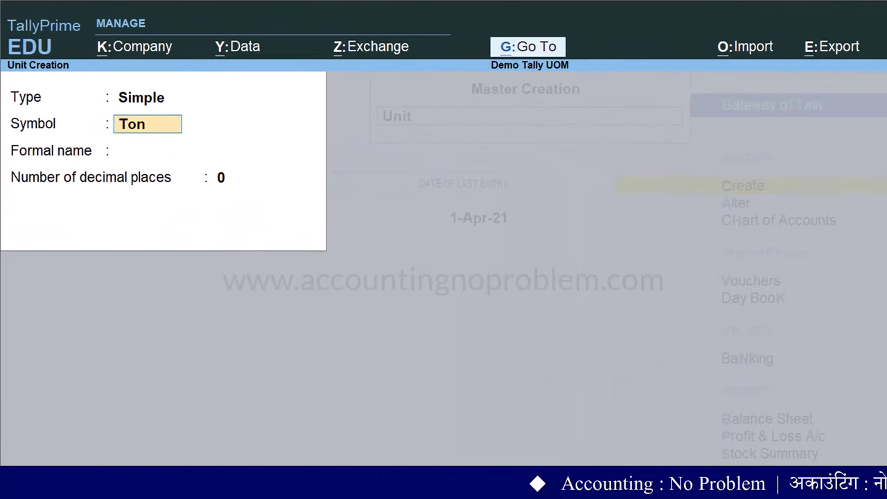
key(Return)
text(Tonnes)
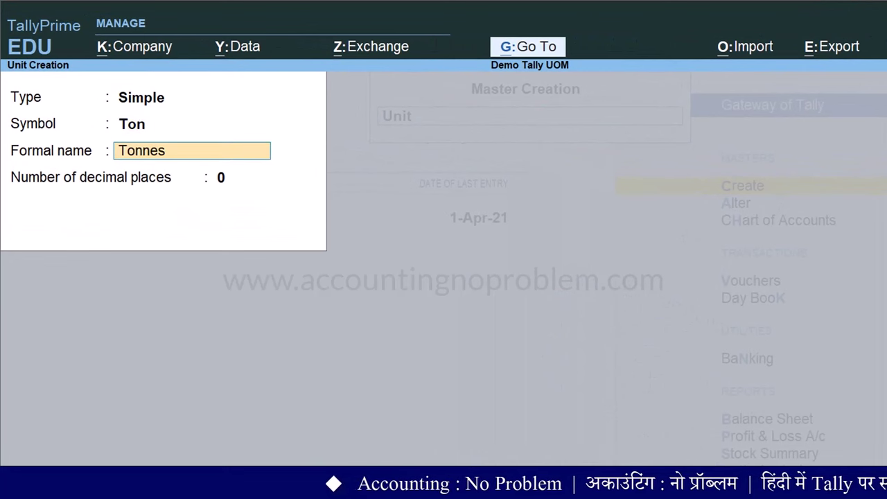
key(Return)
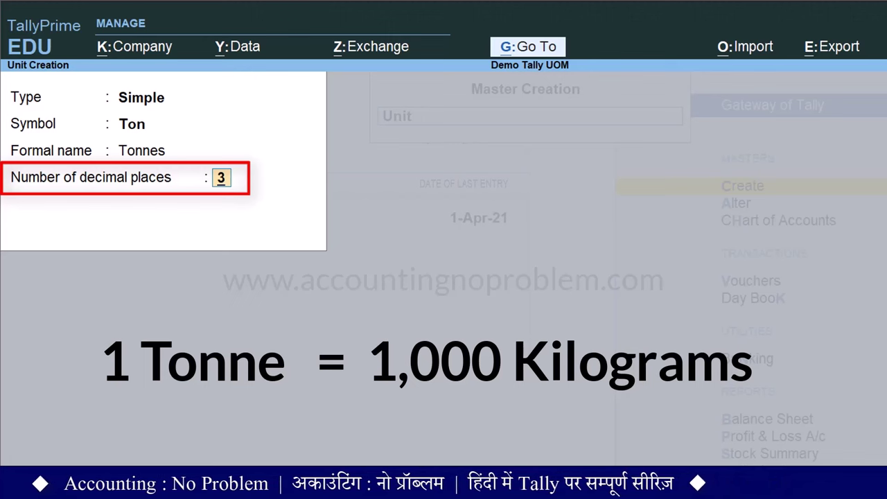
key(Return)
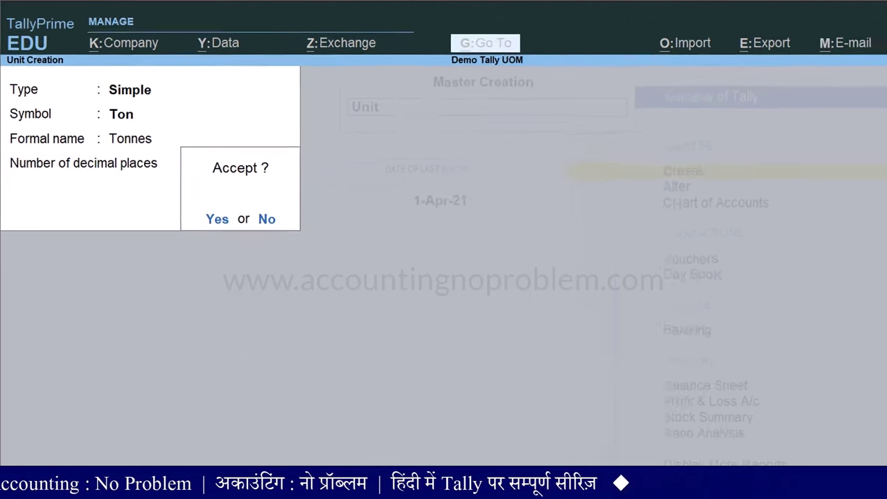
key(Return)
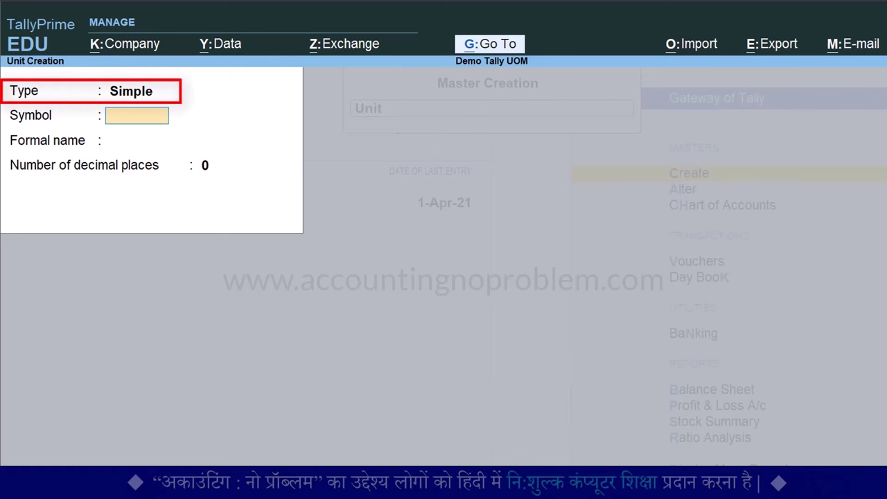
- Define a compound unit: first unit Ton, conversion factor 10, second unit Qtl
key(BackSpace)
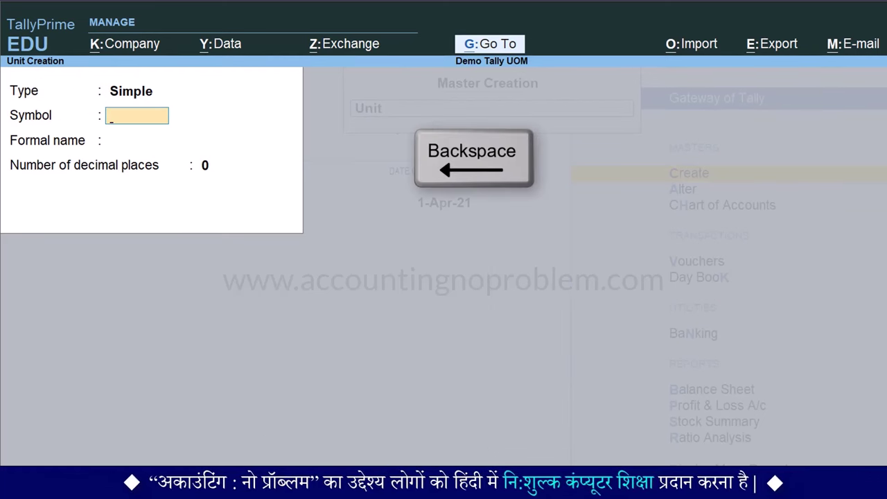
key(BackSpace)
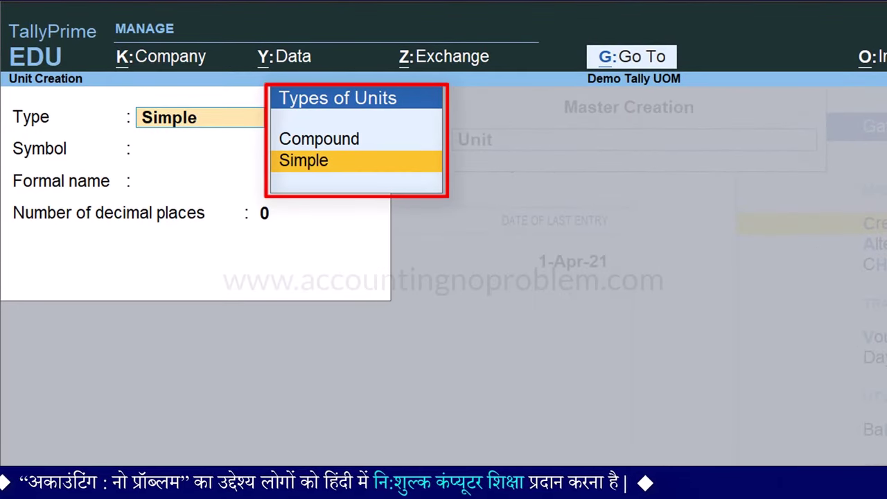
key(Up)
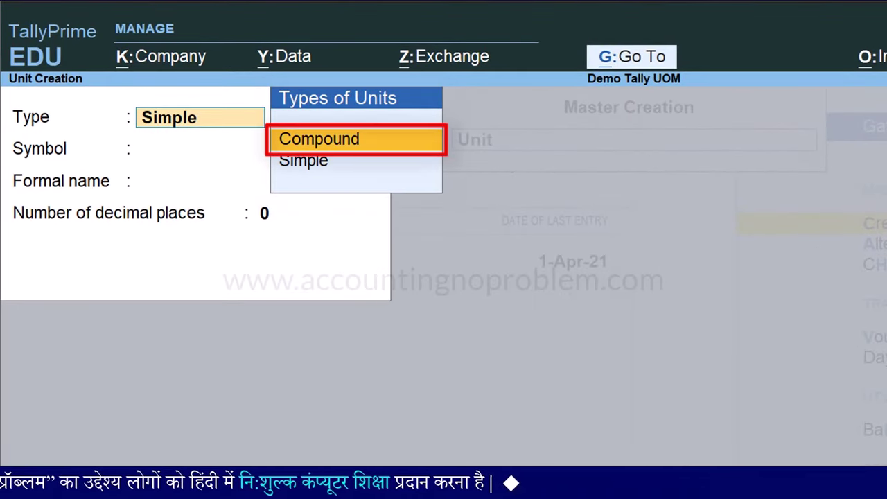
key(Return)
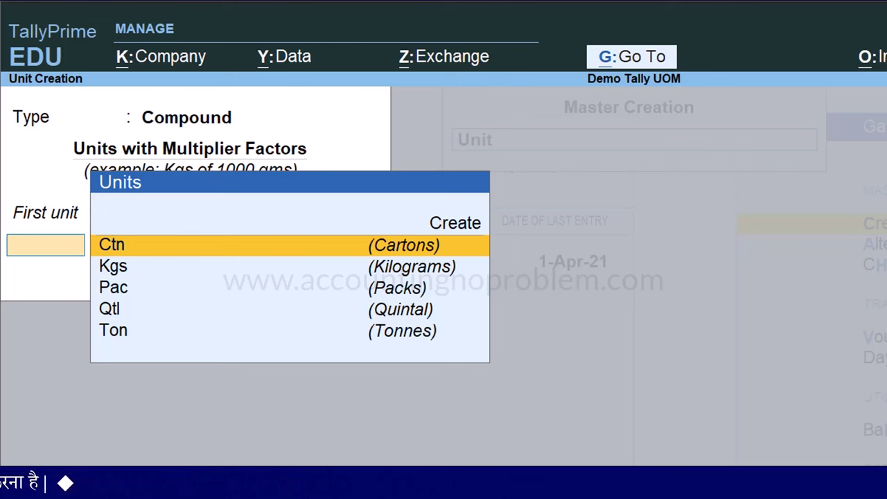
key(Down)
key(Down)
key(Down)
key(Down)
key(Return)
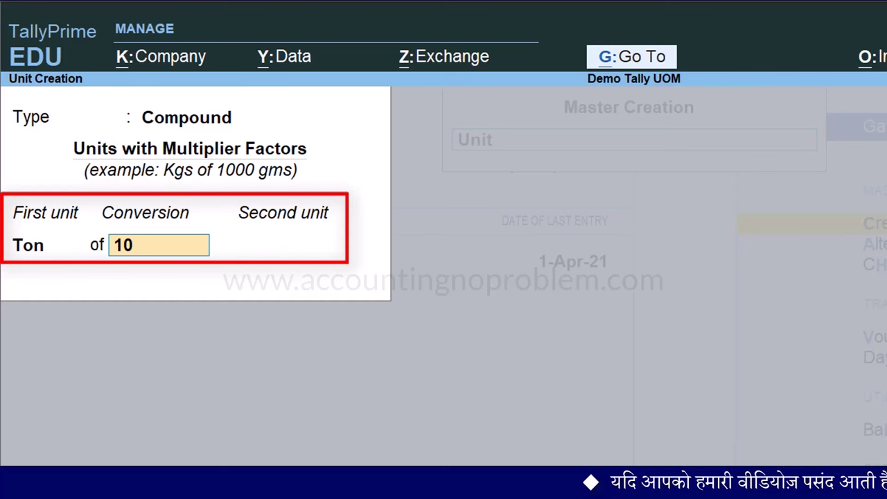
key(Return)
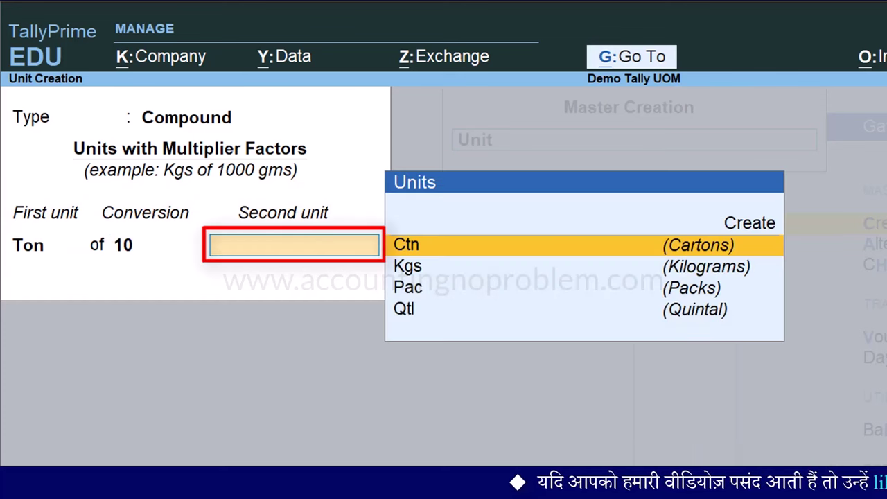
key(Down)
key(Down)
key(Down)
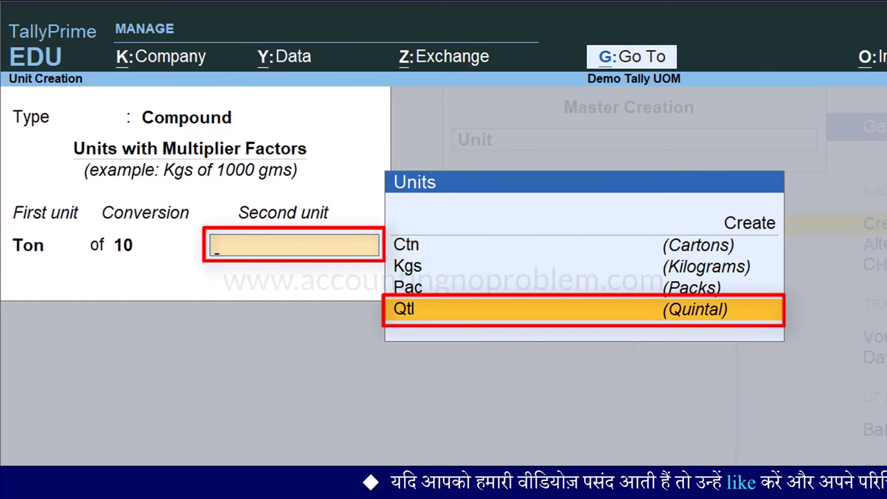
key(Return)
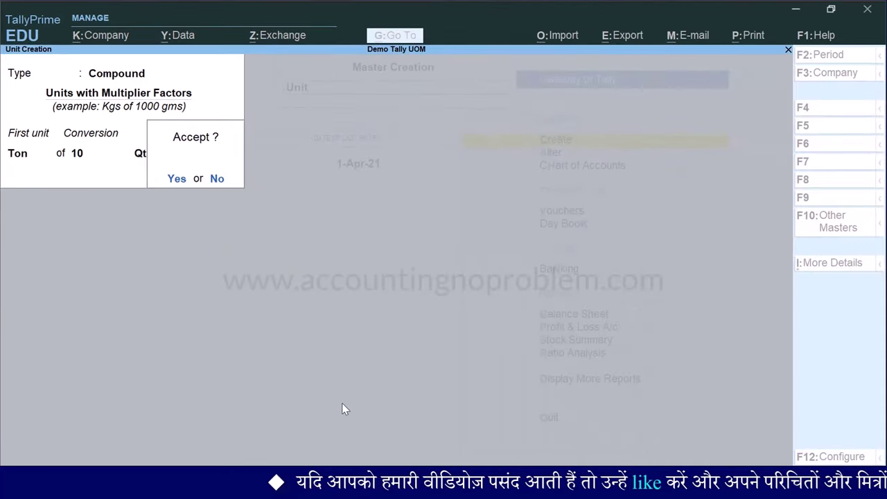
key(Return)
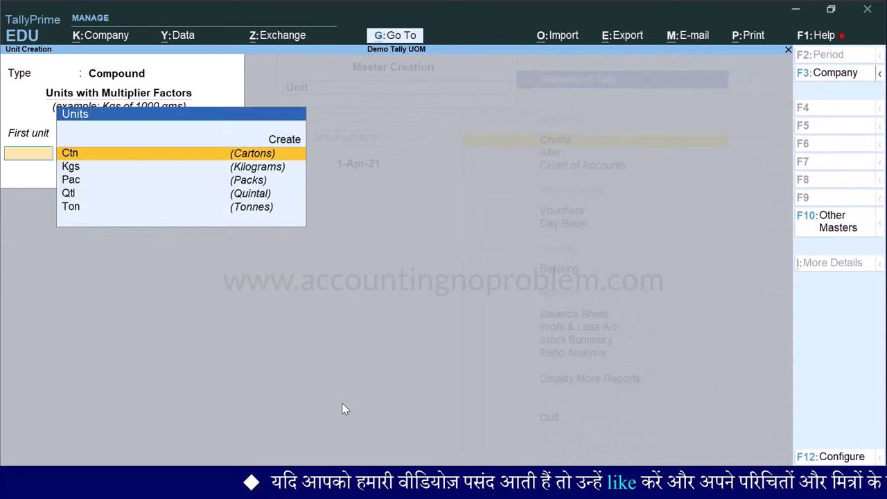
- Quit unit creation and return to the masters list
key(Escape)
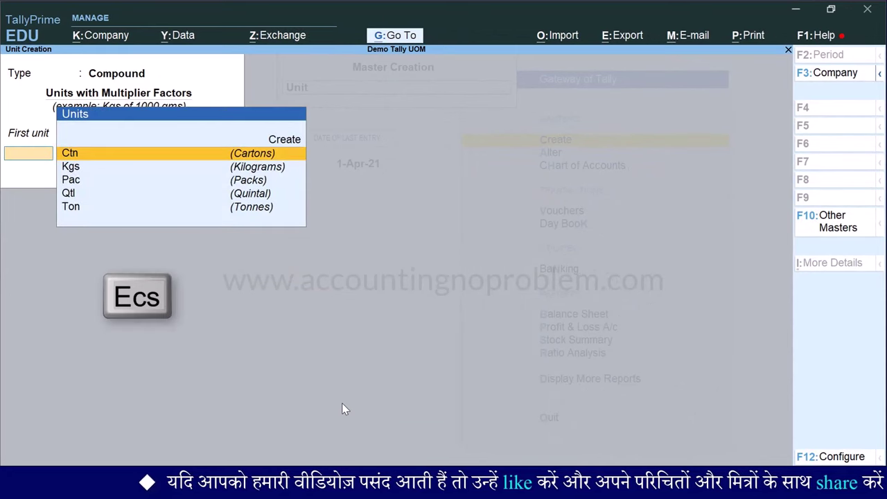
key(Escape)
key(Escape)
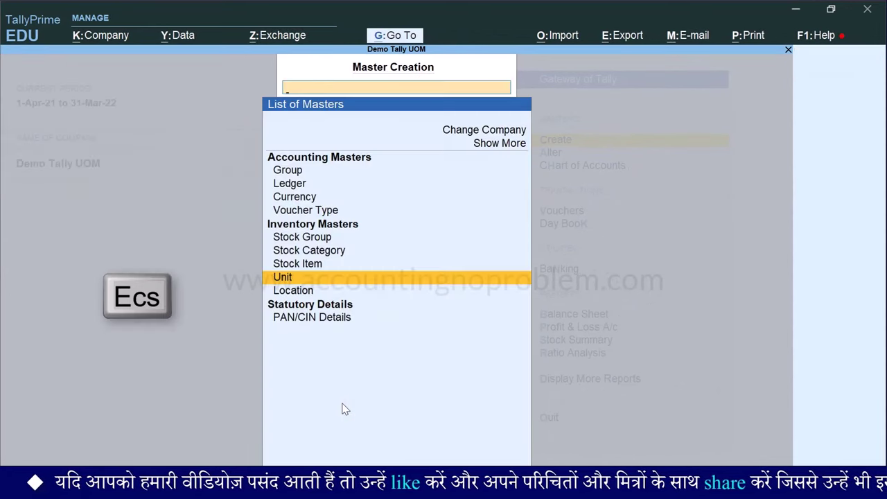
key(Escape)
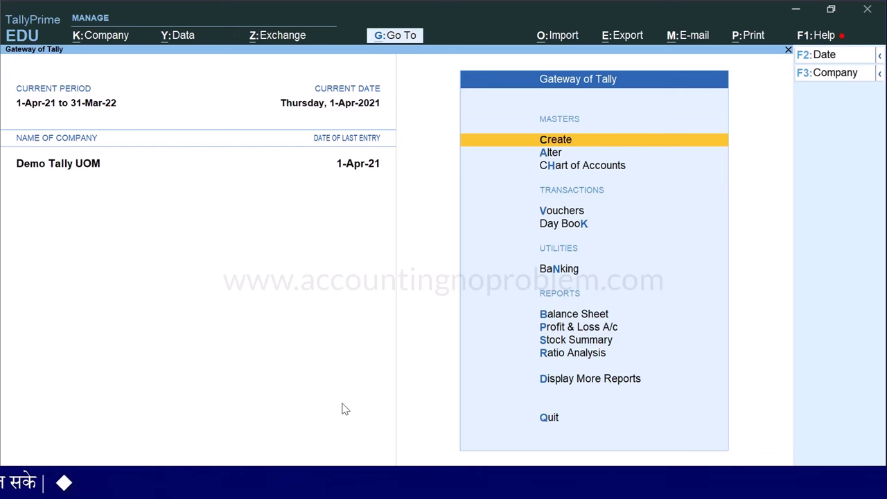
- Start a stock item named Wheat under Primary with Kgs as its base unit
key(Return)
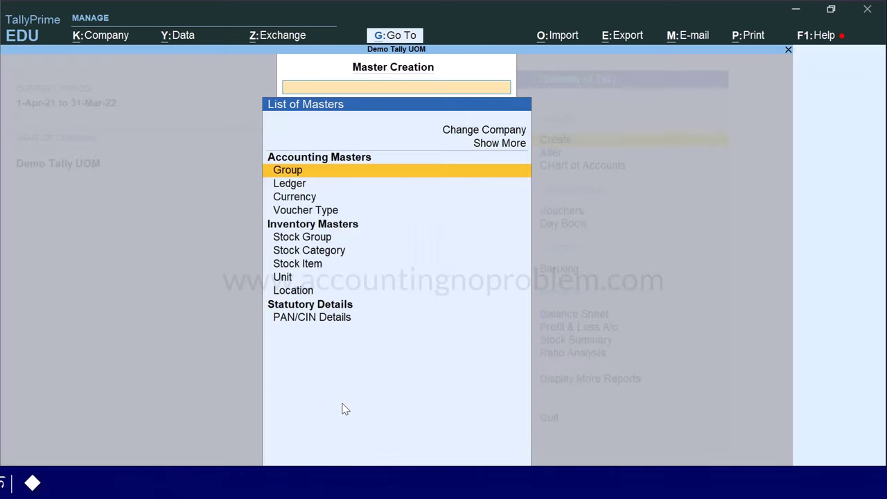
key(Down)
key(Down)
key(Down)
key(Down)
key(Down)
key(Down)
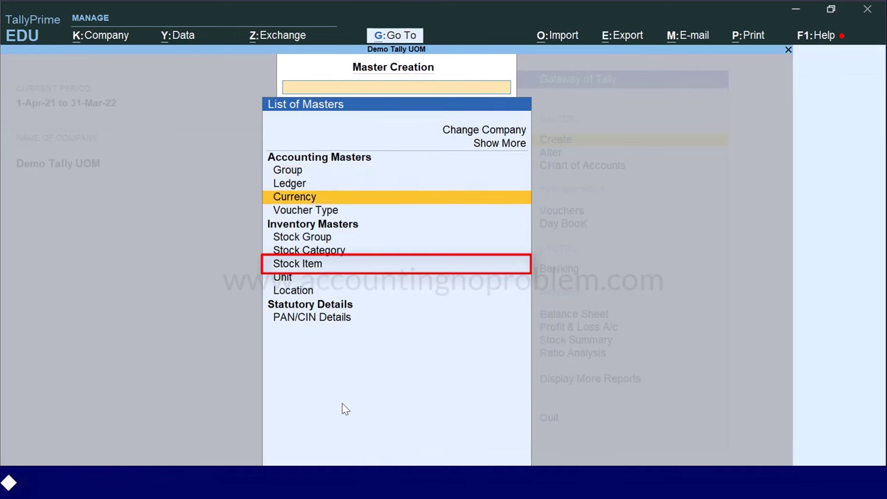
key(Return)
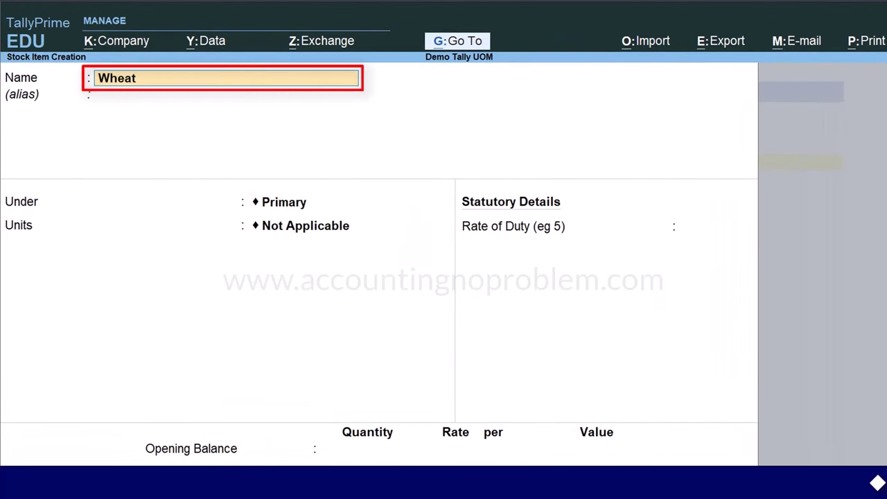
key(Return)
key(Return)
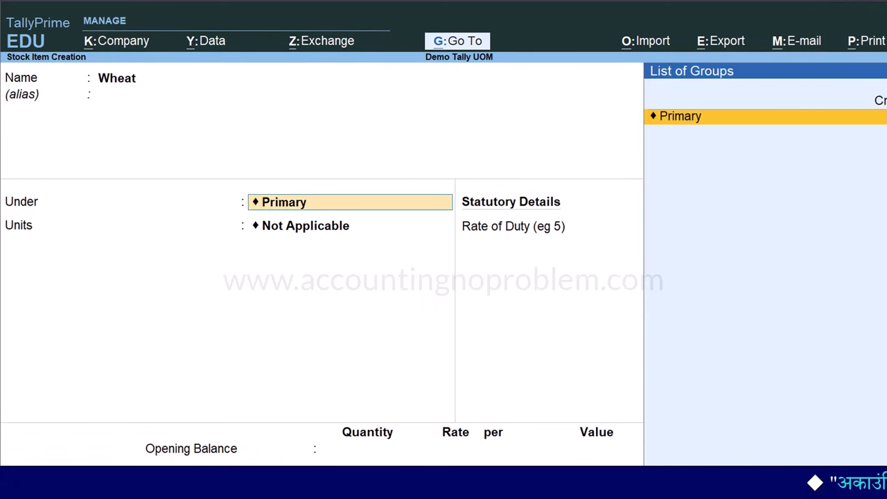
key(Return)
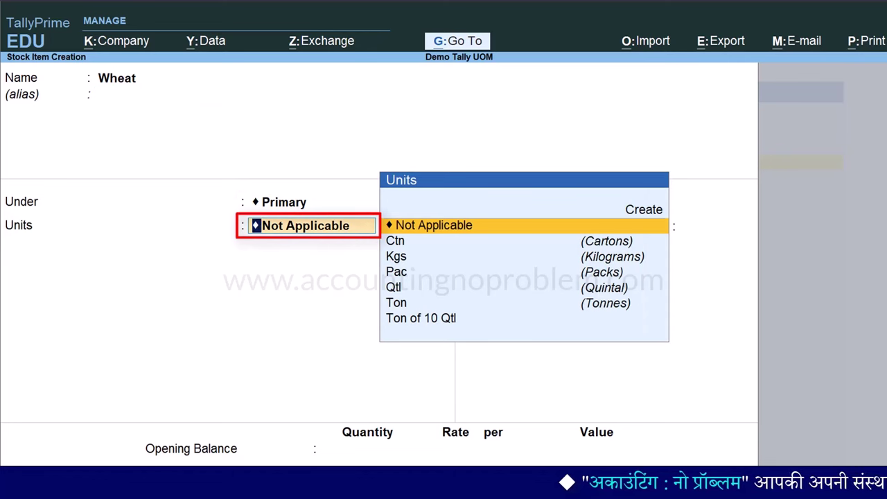
key(Down)
key(Down)
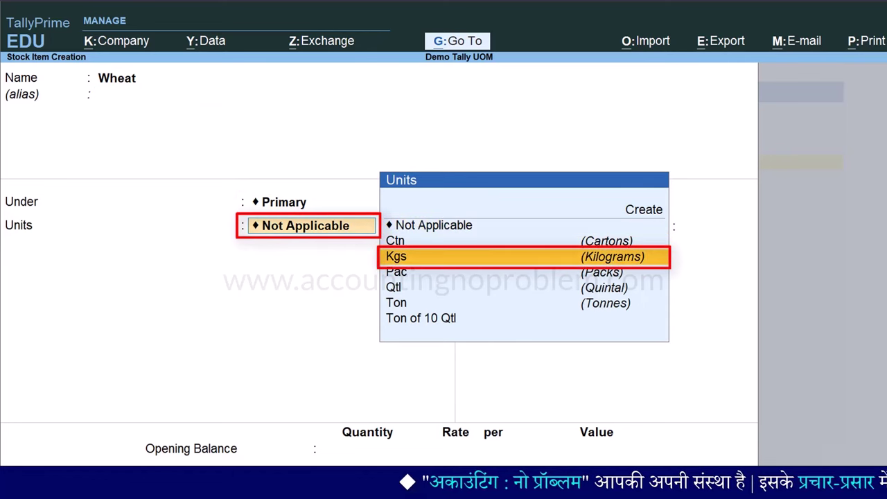
key(Return)
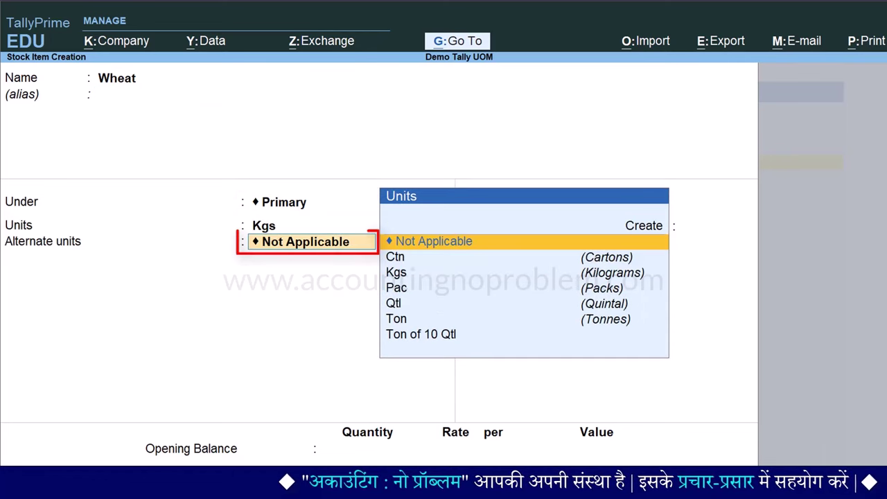
- Give Wheat alternate unit Ton of 10 Qtl, 1 Qtl = 100 Kgs, and save it
key(Down)
key(Down)
key(Down)
key(Down)
key(Down)
key(Down)
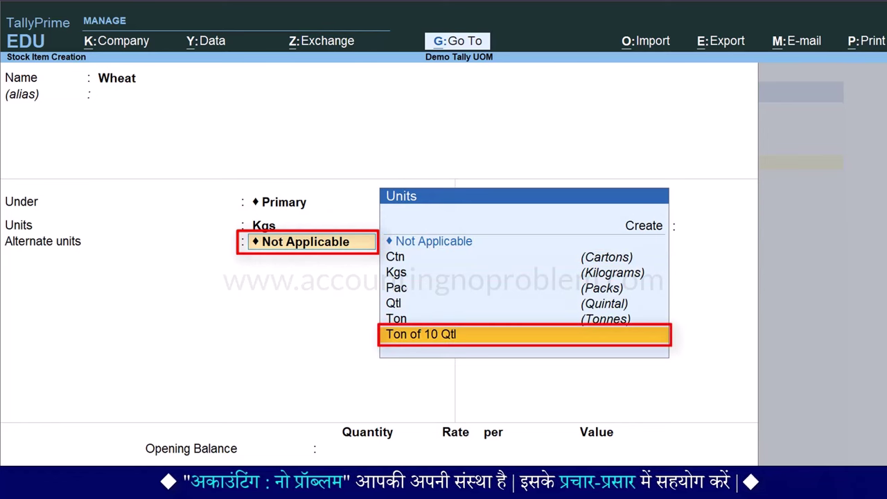
key(Return)
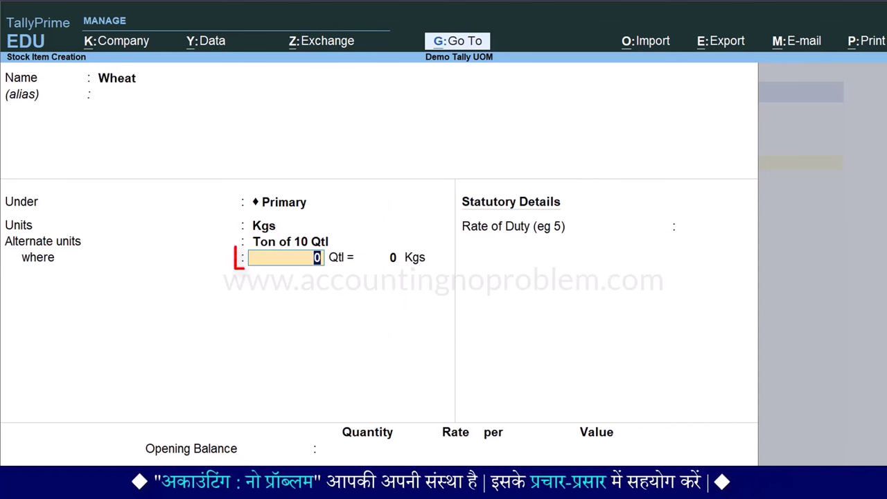
text(1)
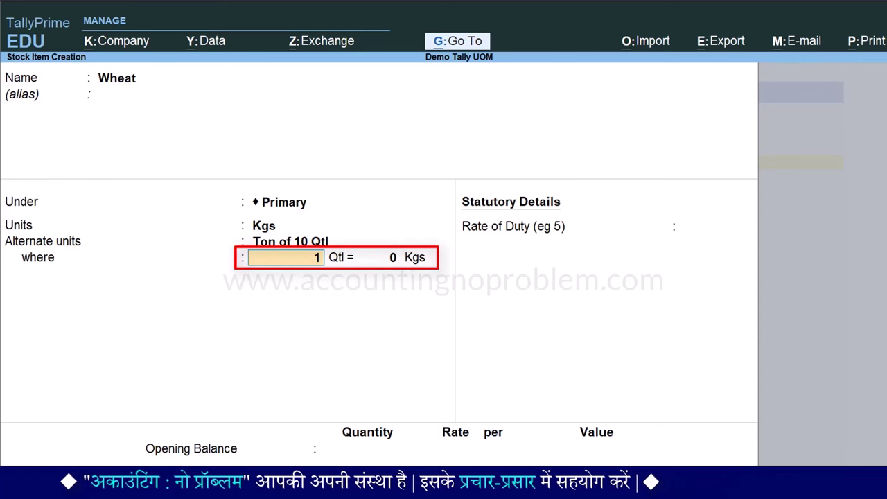
key(Return)
text(100)
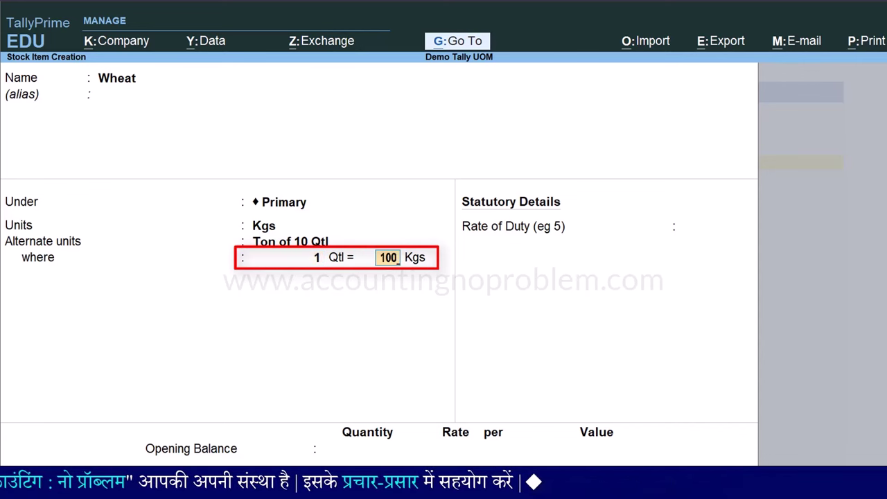
key(Return)
key(Return)
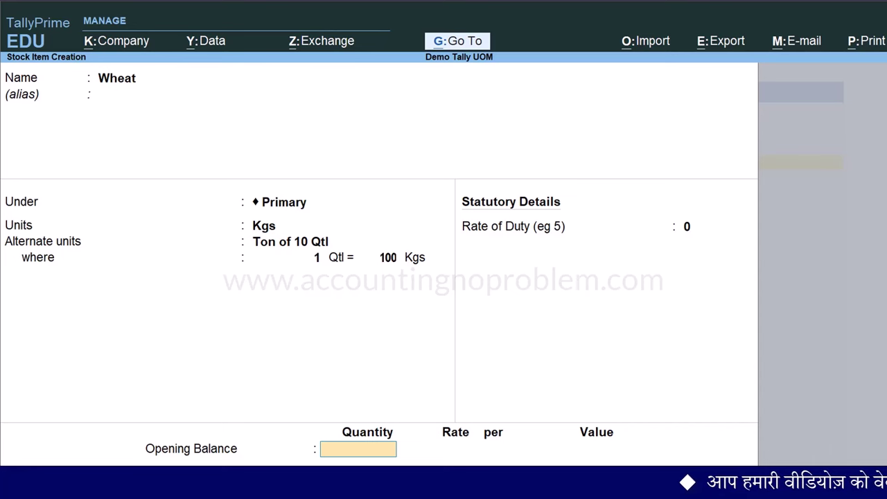
key(Return)
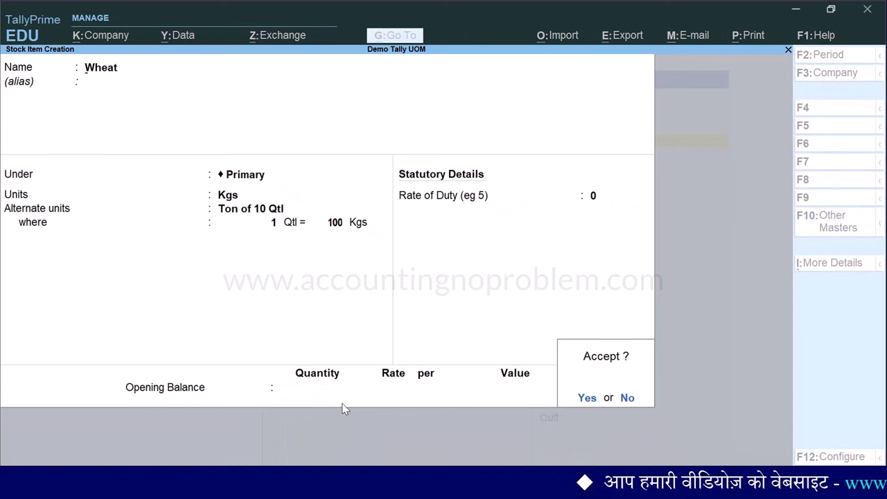
key(Return)
- Return to the Gateway of Tally and open voucher entry
key(Escape)
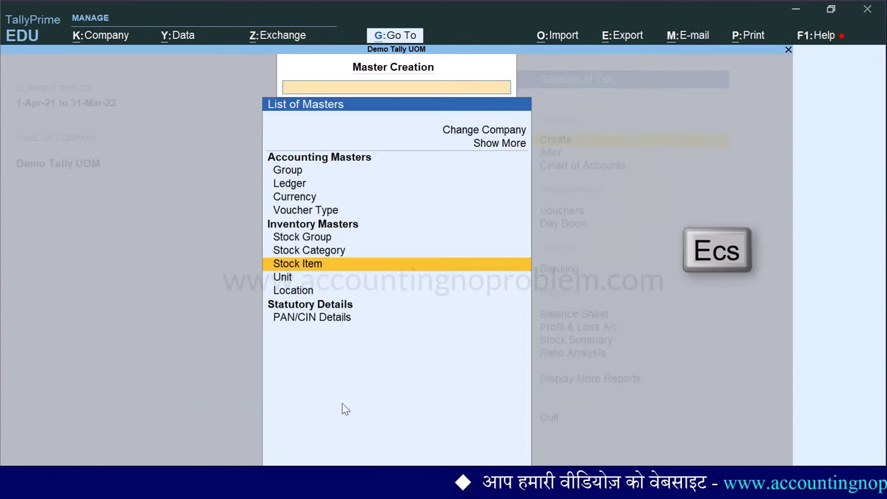
key(Escape)
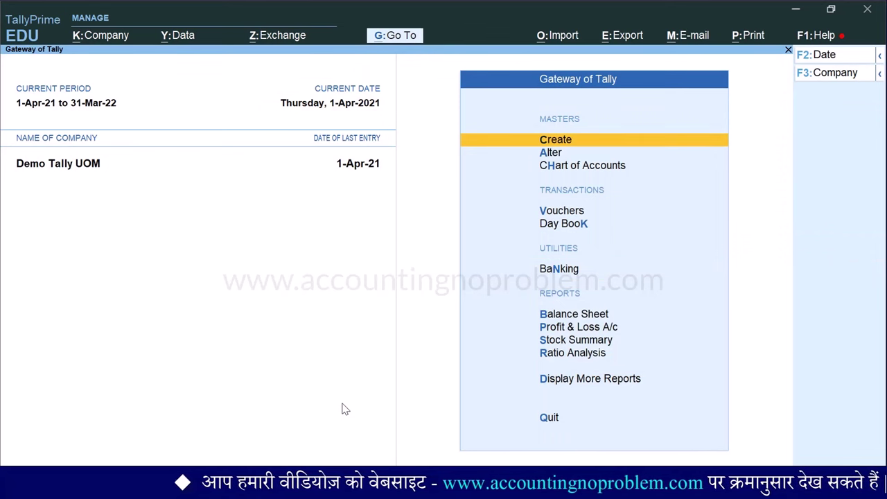
key(Down)
key(Down)
key(Down)
key(Return)
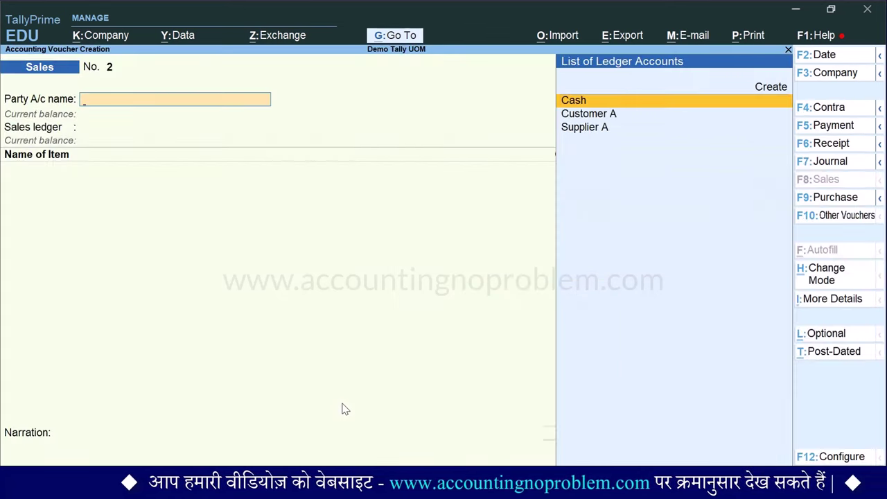
- Start a purchase voucher with party Supplier A and ledger Purchase Account
key(F9)
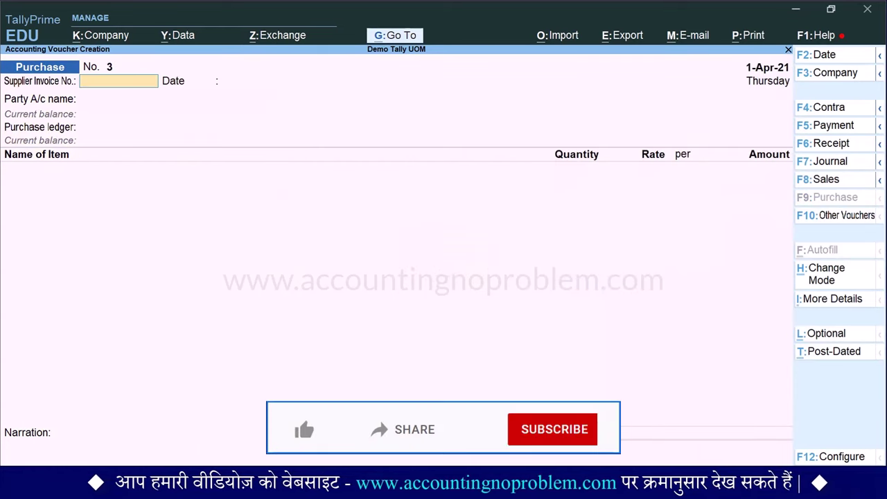
key(Return)
key(Return)
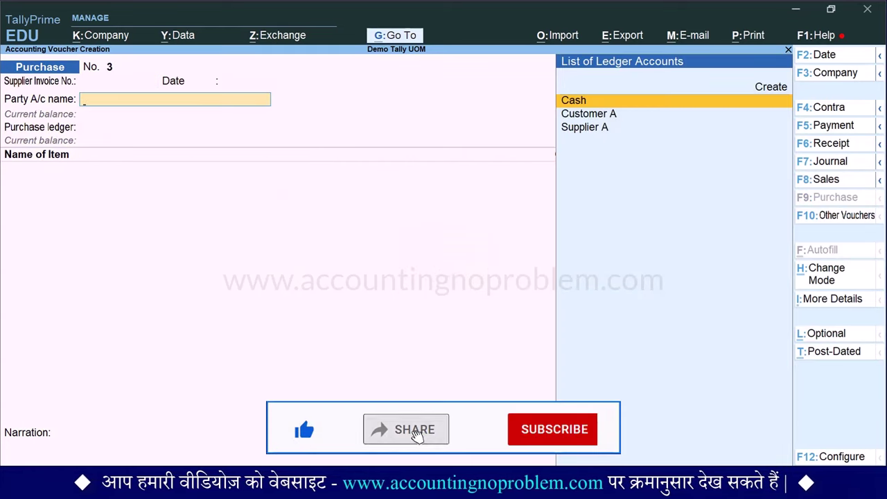
key(Down)
key(Down)
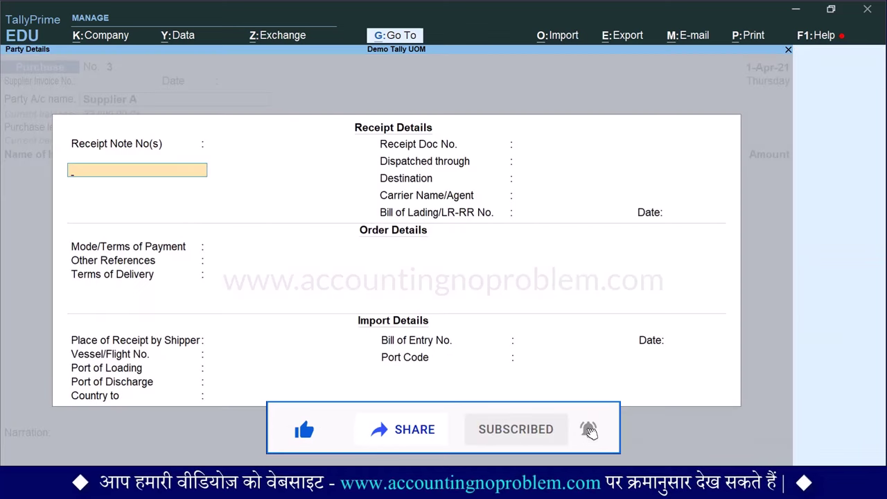
key(ctrl+a)
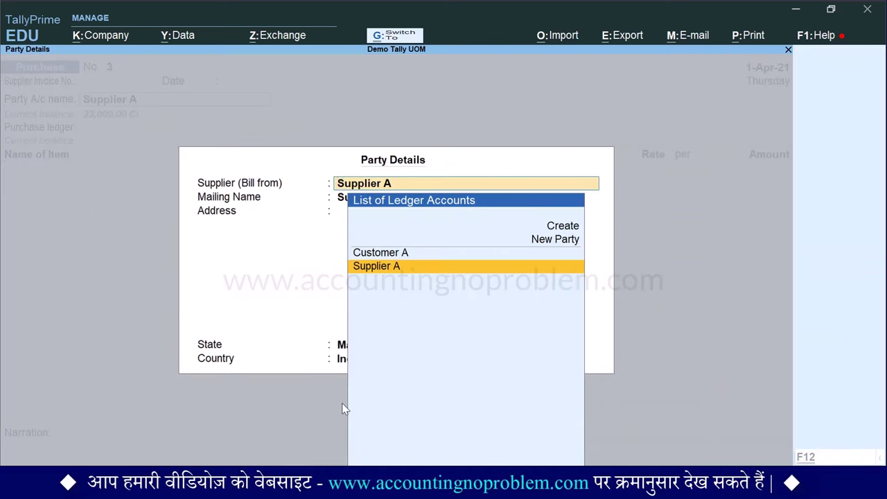
key(ctrl+a)
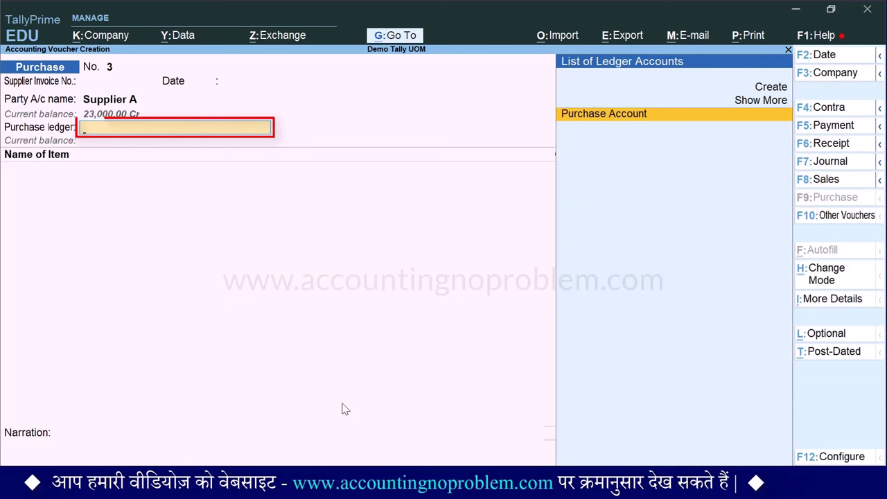
key(Return)
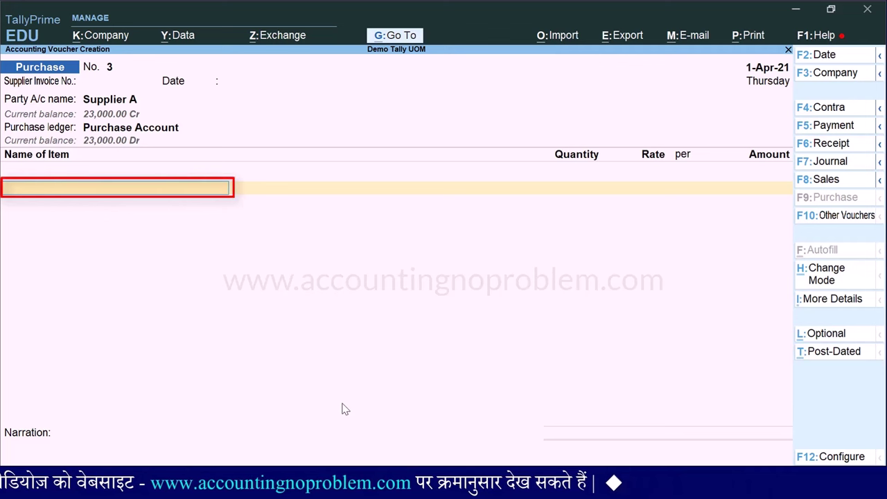
- Add Wheat, 5 Ton at 20,000 per Ton, for an amount of 1,00,000.00
text(W)
key(Return)
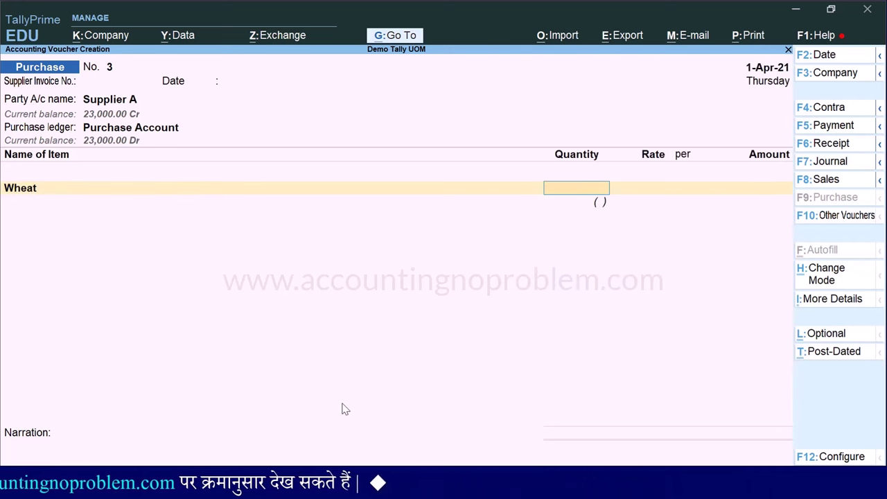
text(5)
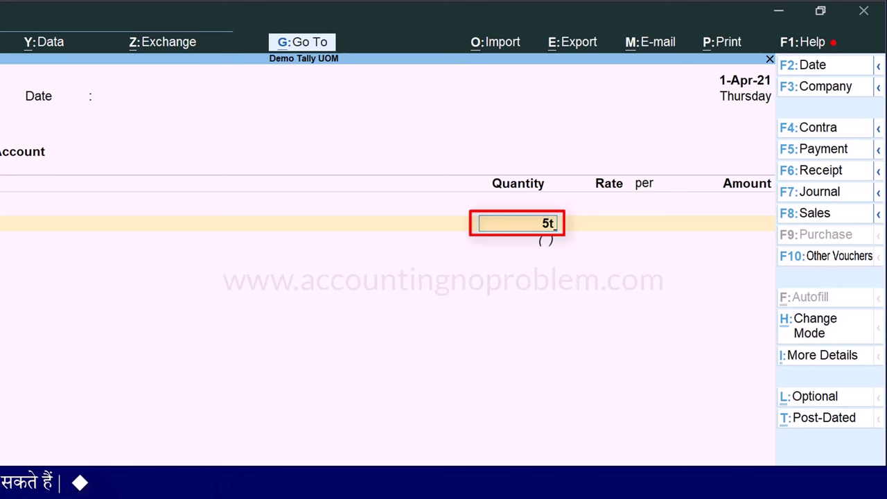
text(t)
key(Return)
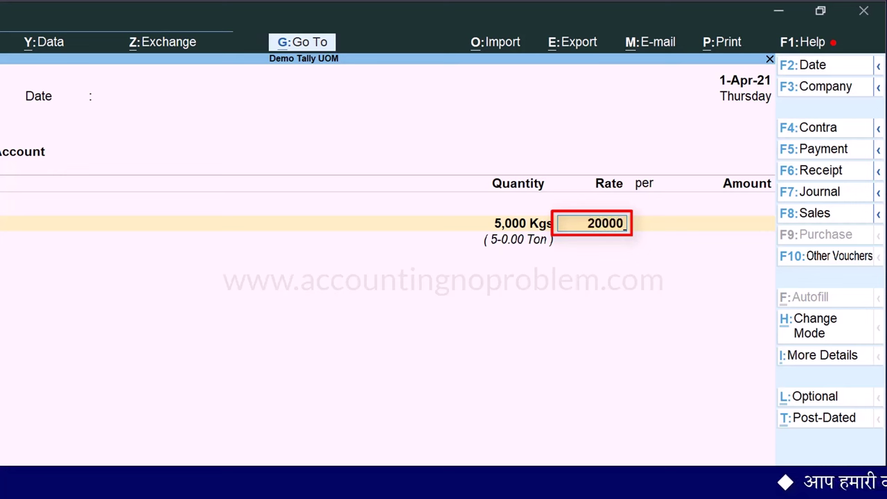
key(Return)
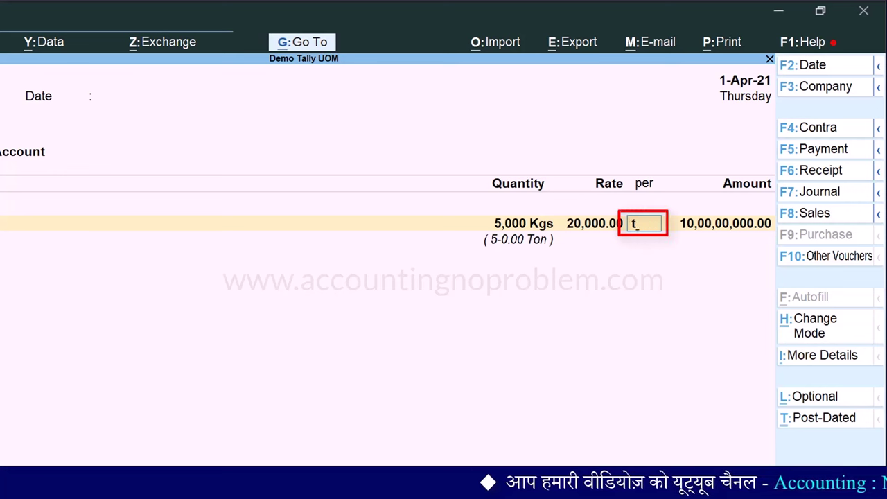
text(t)
key(Return)
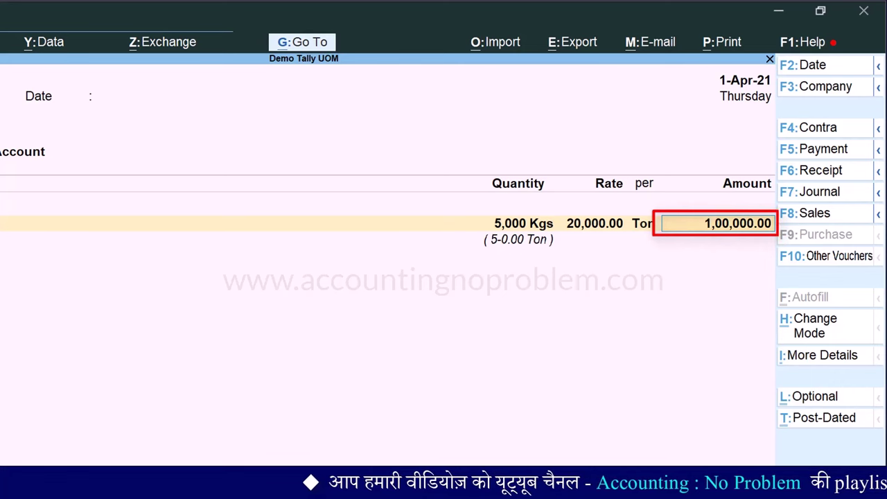
key(Return)
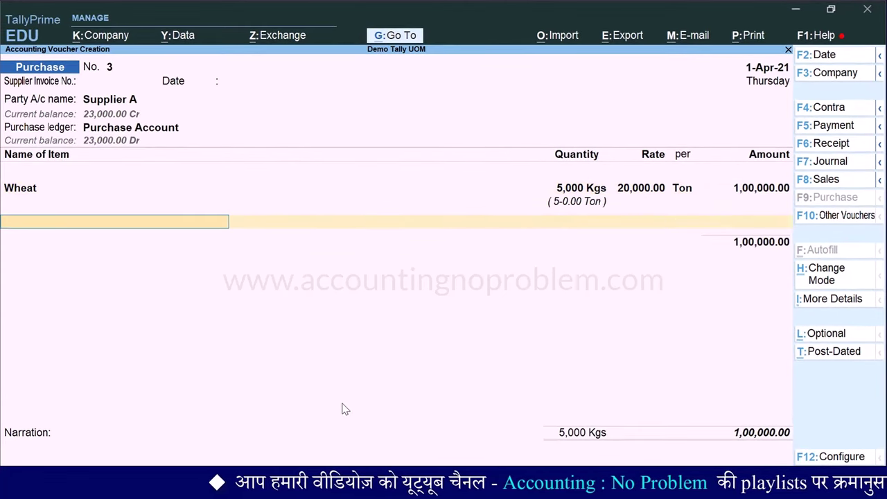
key(Return)
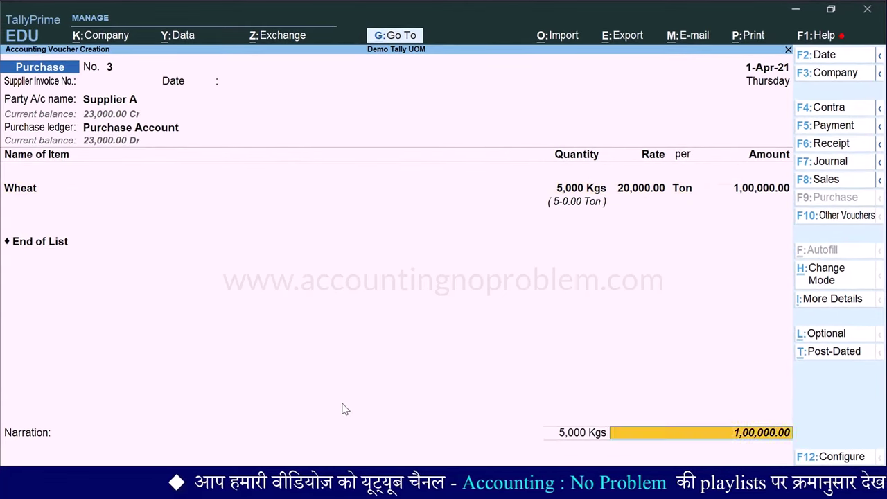
key(Return)
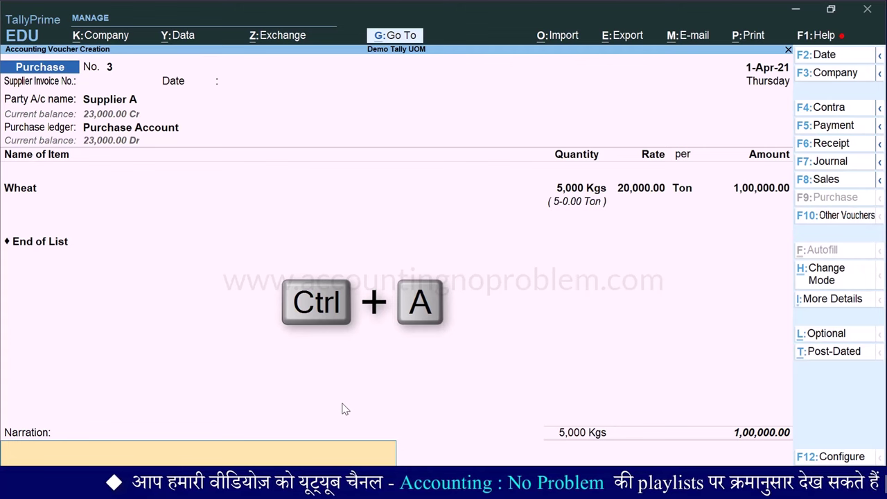
- Save the purchase voucher and start a sales voucher to Customer A with Sales Account
key(ctrl+a)
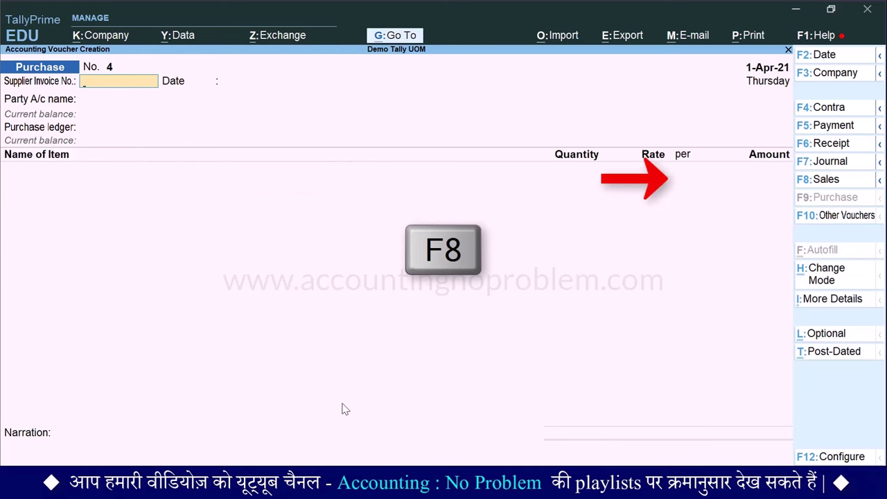
key(F8)
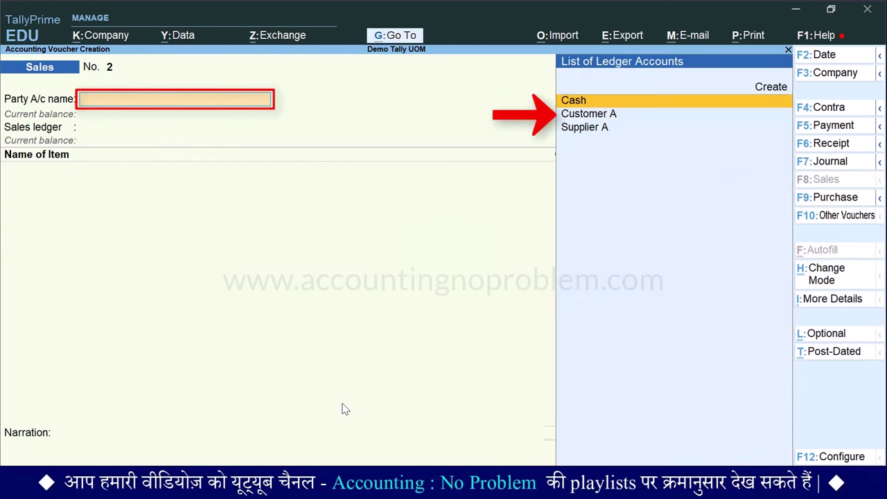
key(Down)
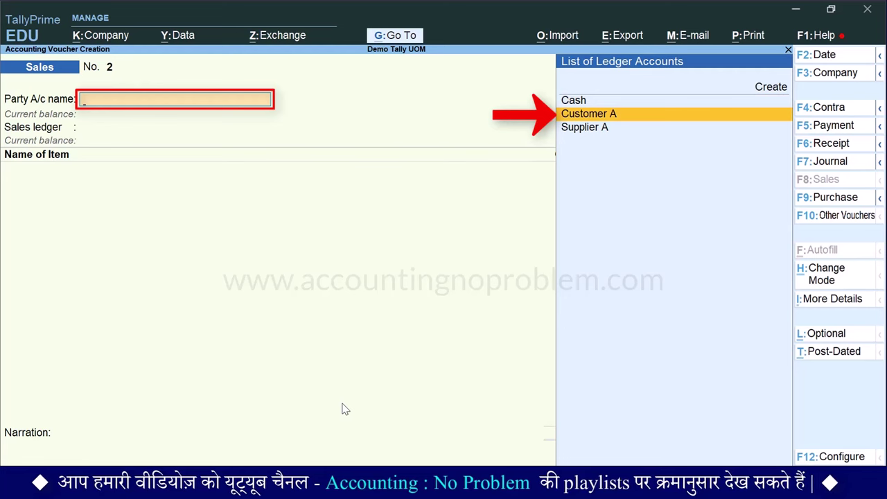
key(Return)
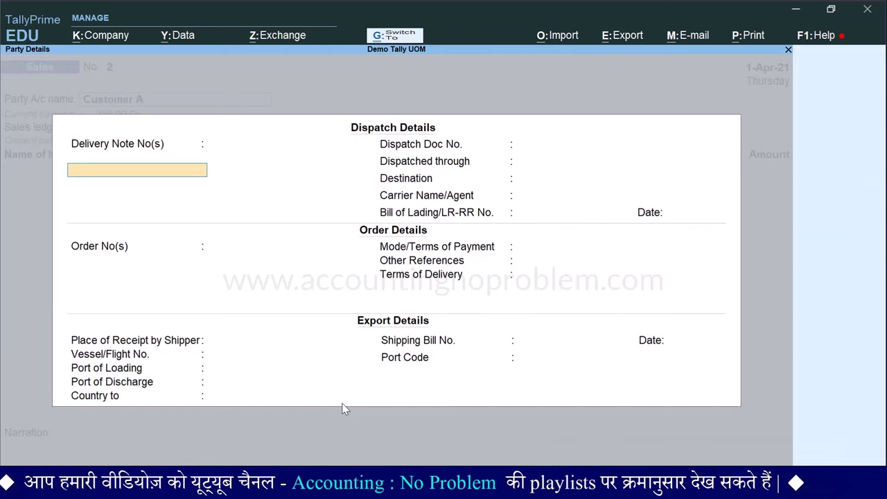
key(ctrl+a)
key(ctrl+a)
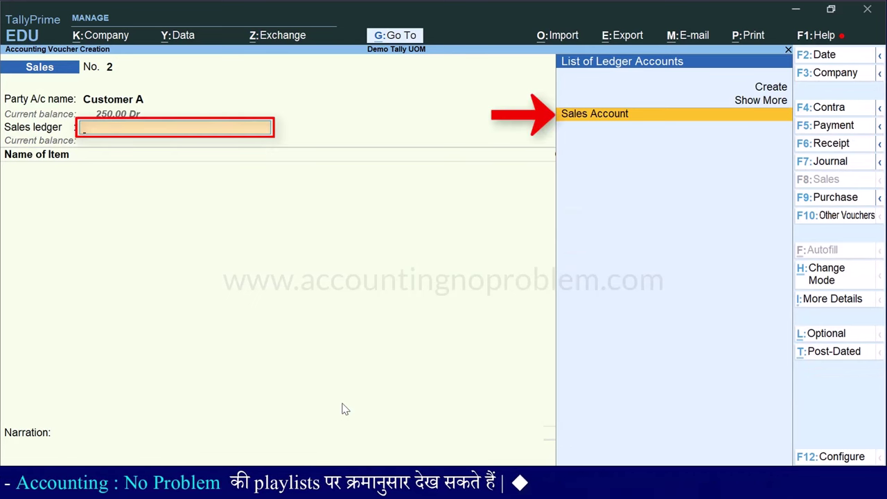
key(Return)
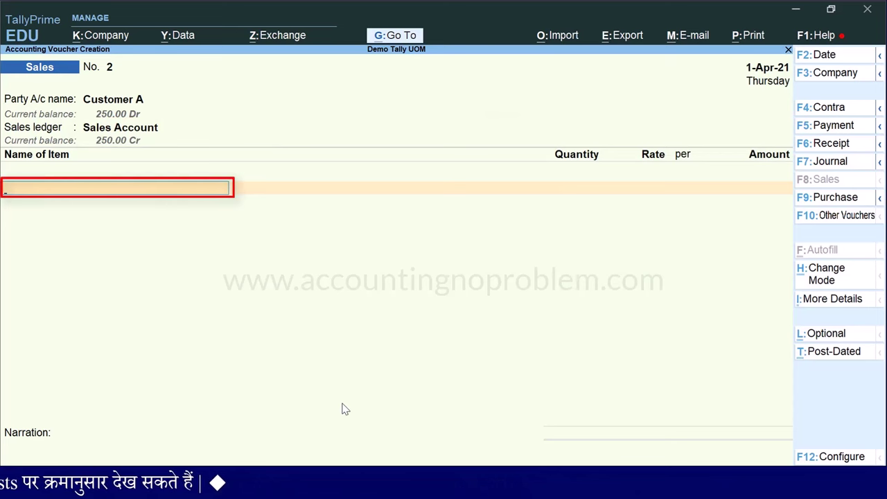
- Add Wheat, 12.5 quintals at a rate of 2,200 per Qtl
text(W)
key(Return)
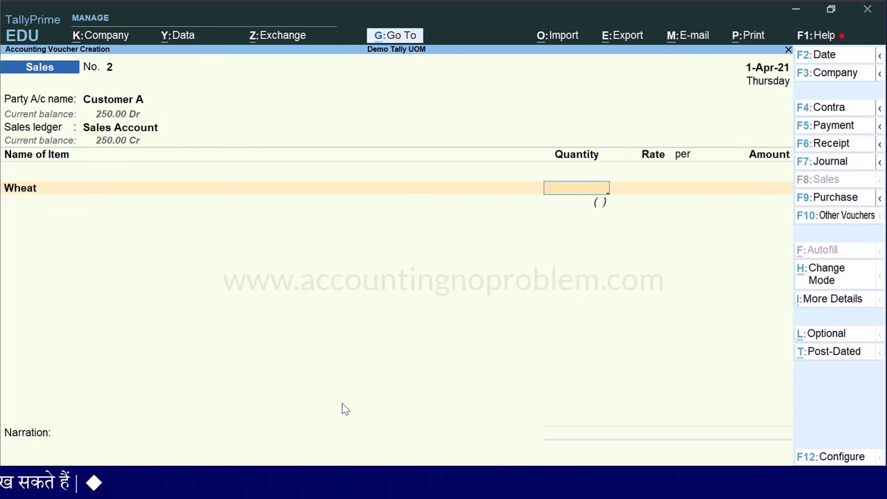
text(12.5q)
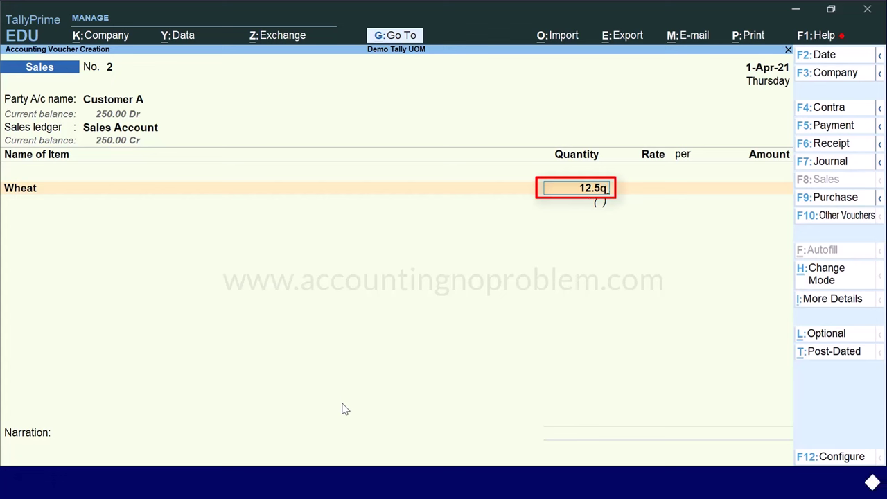
key(Return)
text(2)
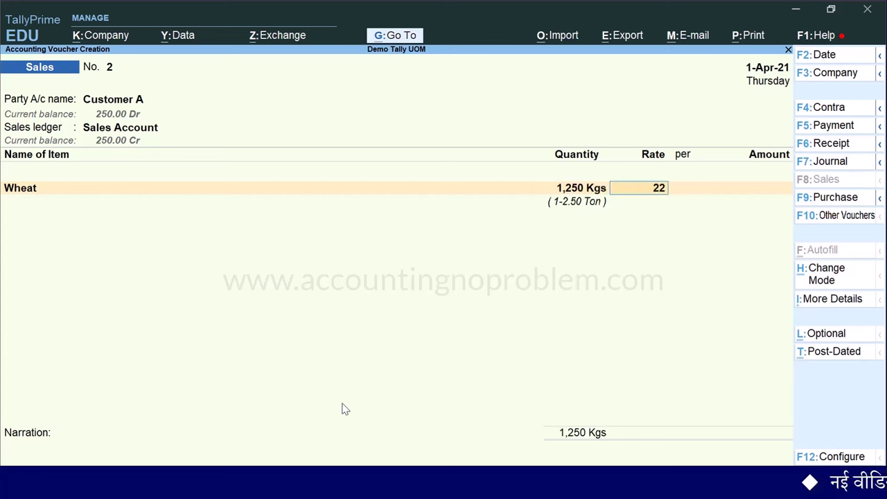
text(,200)
key(Return)
text(q)
key(Return)
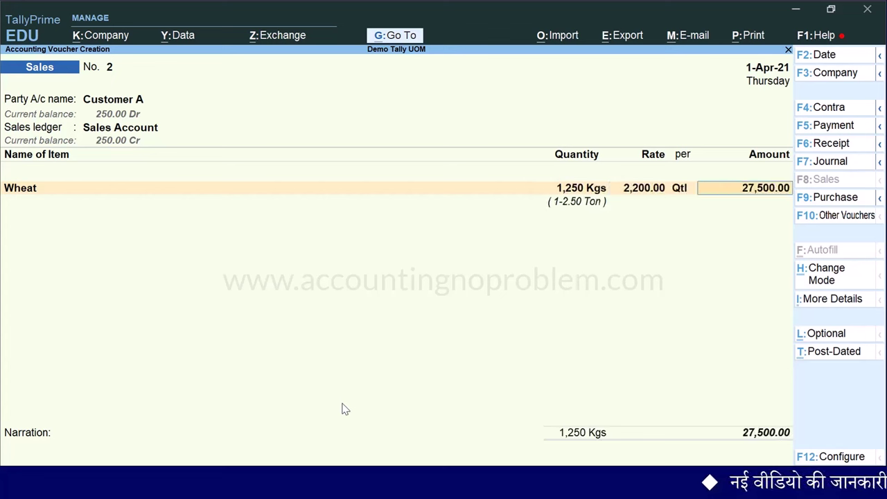
- Accept the 27,500.00 amount, save the sales voucher, and bring back voucher No. 2
key(Return)
key(Return)
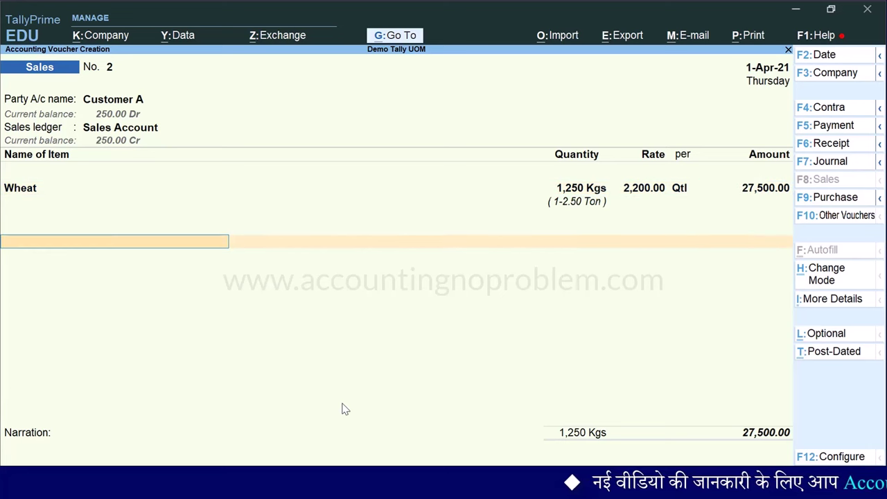
key(Return)
key(Return)
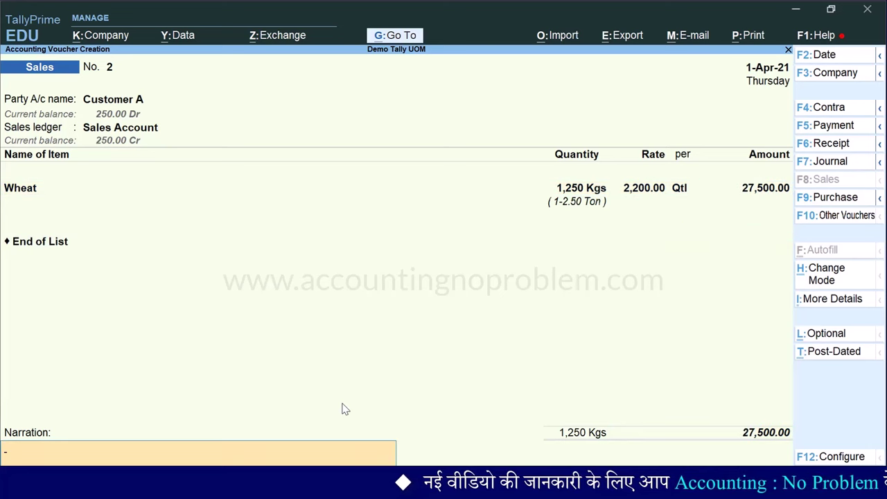
key(Return)
key(Return)
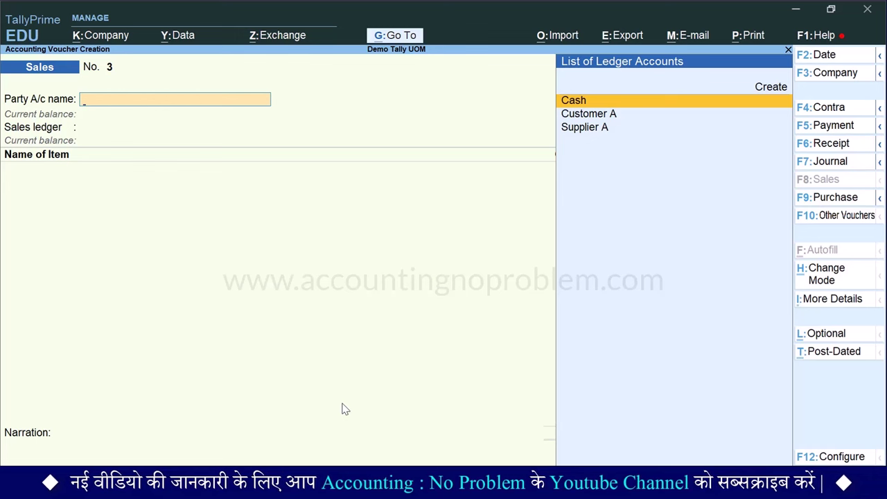
key(Page_Up)
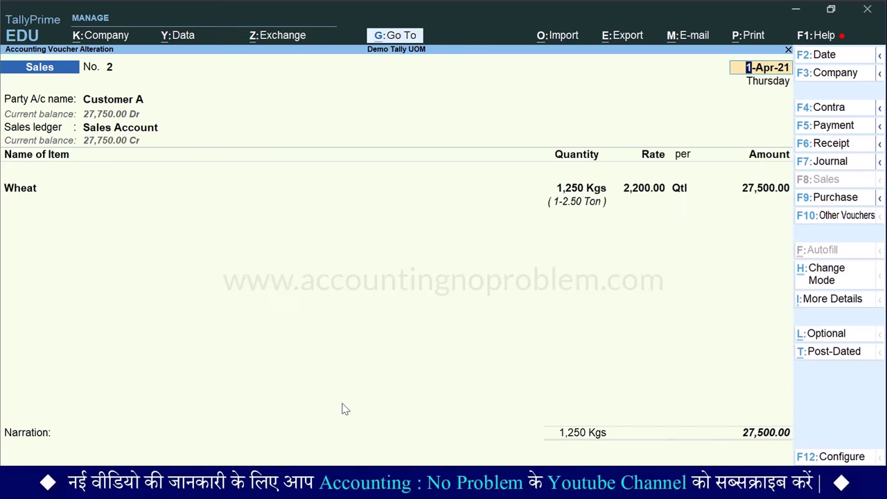
- Set the invoice print configuration to show alternate units in a separate column
key(ctrl+p)
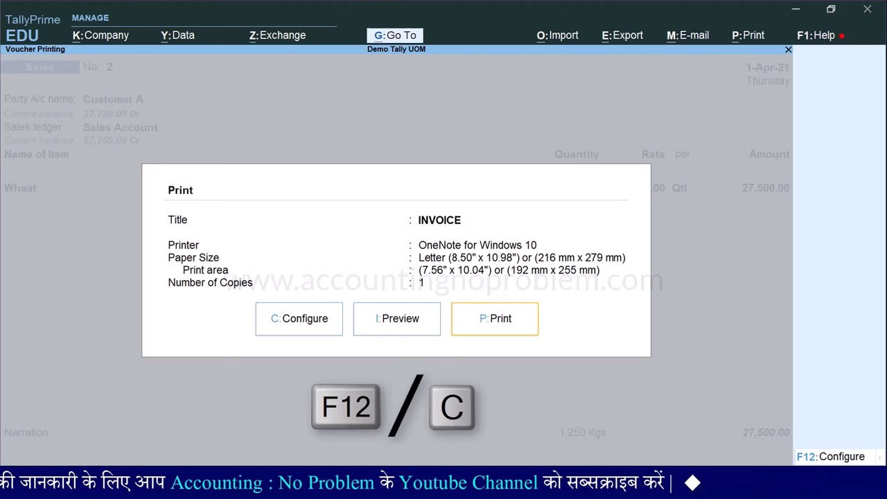
key(c)
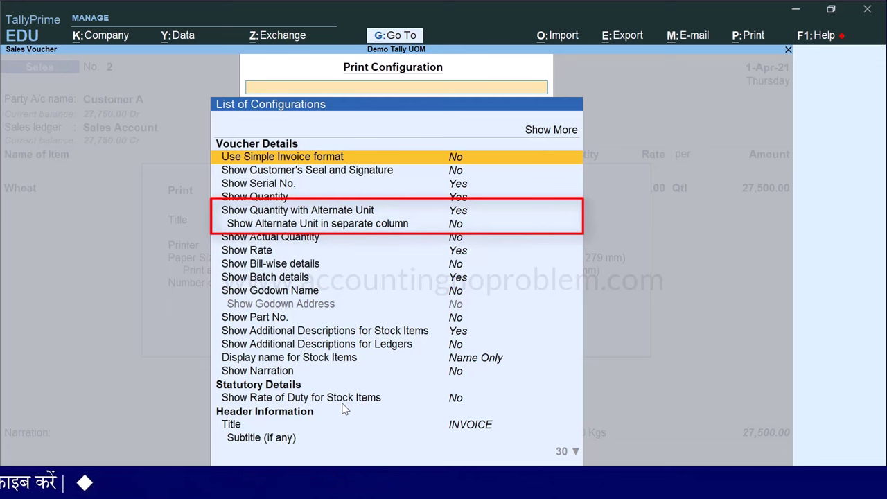
key(Down)
key(Down)
key(Down)
key(Down)
key(Down)
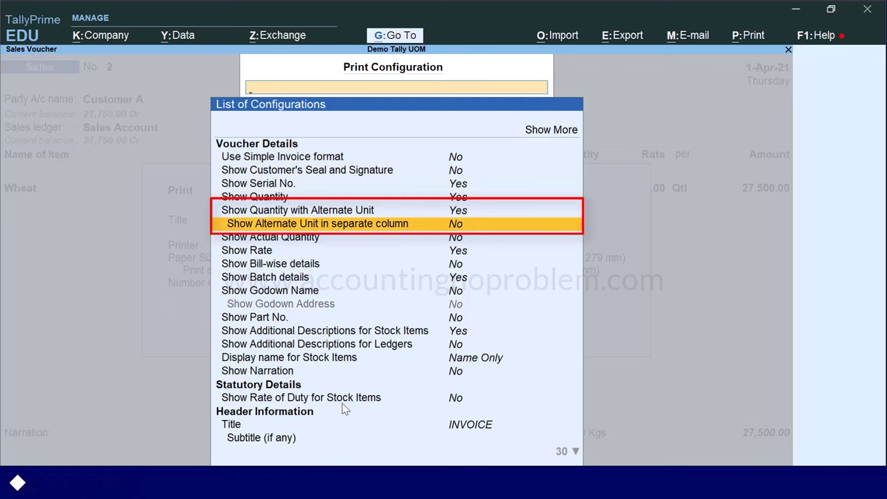
key(Return)
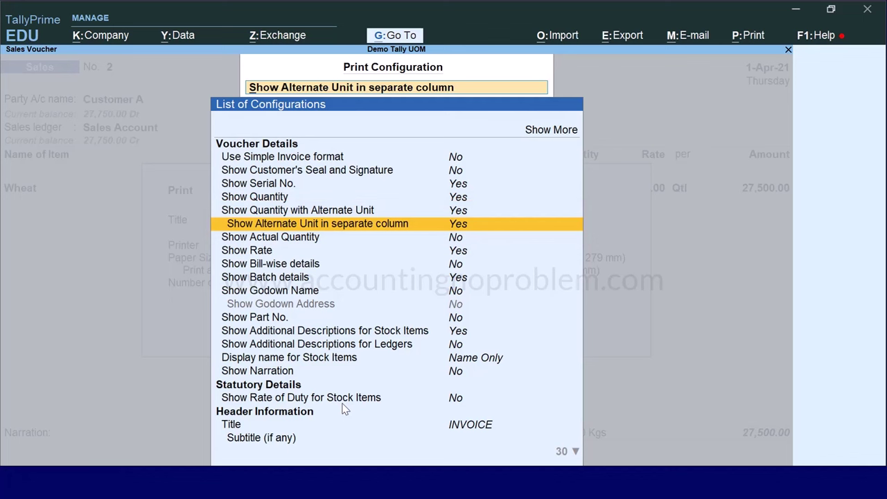
key(ctrl+a)
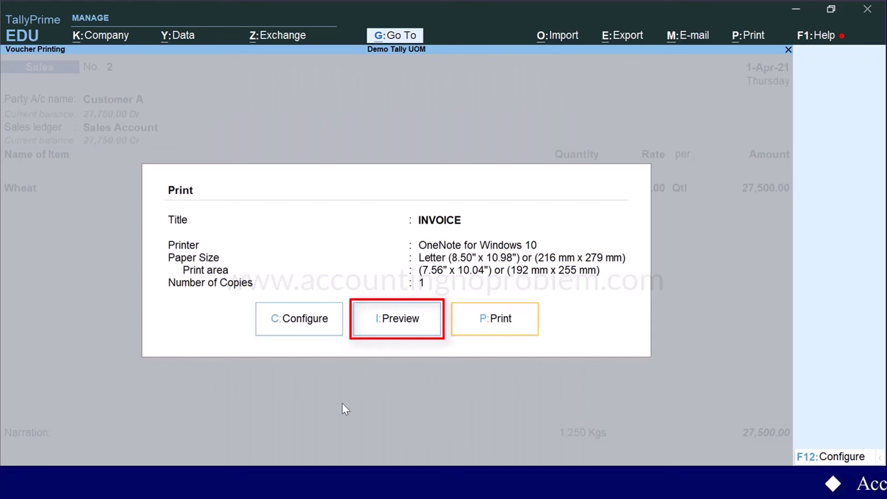
- Preview the invoice showing Wheat as 1 Ton 2.50 Qtl, then close the preview
key(i)
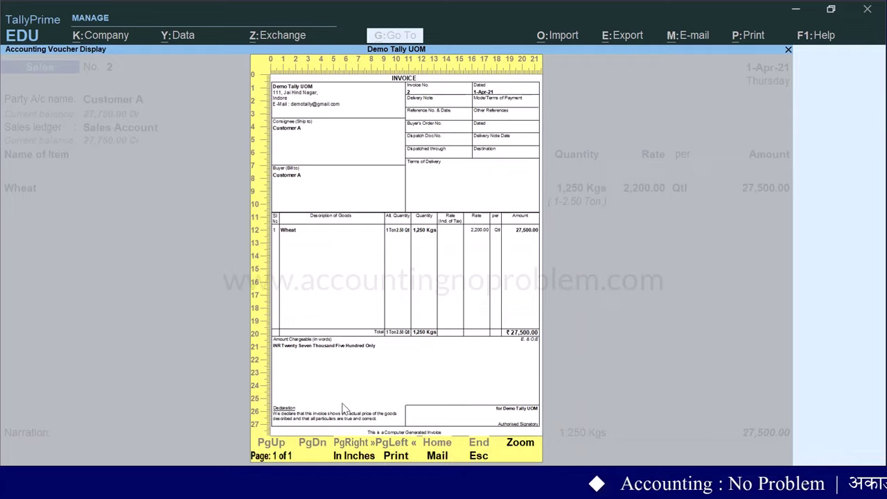
click(520, 442)
drag(787, 61, 782, 142)
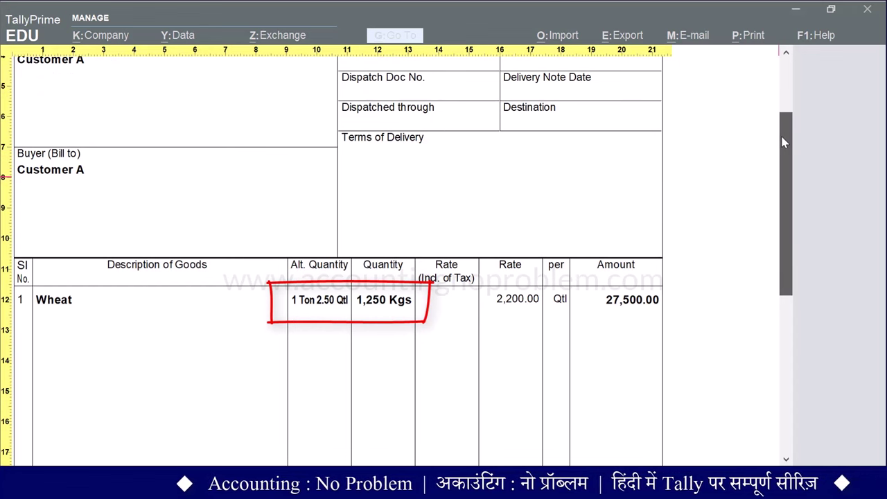
mouse_move(783, 142)
mouse_down()
mouse_move(774, 194)
mouse_move(796, 315)
mouse_up()
key(Escape)
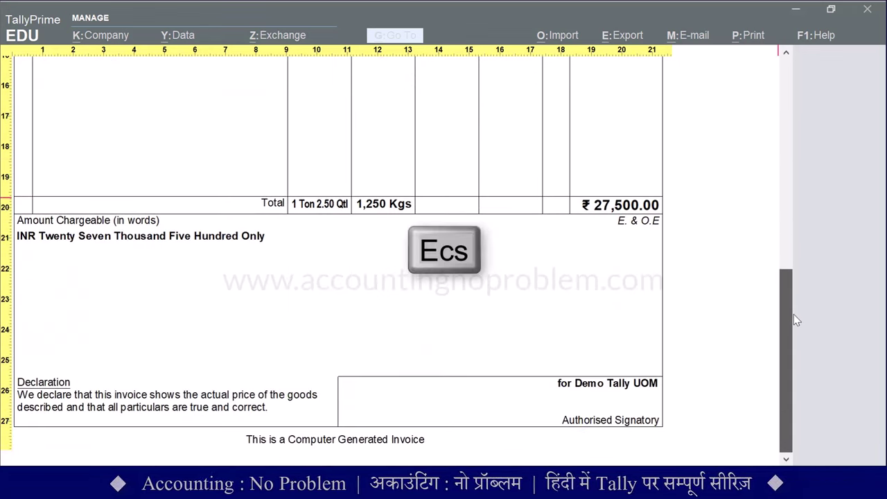
key(Escape)
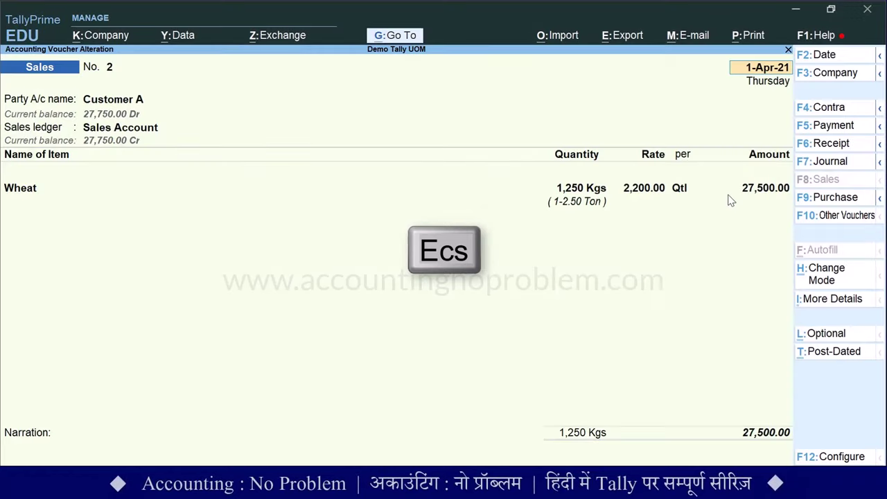
- Quit the voucher and open Wheat's April vouchers under Inventory Books > Stock Item
key(Escape)
key(y)
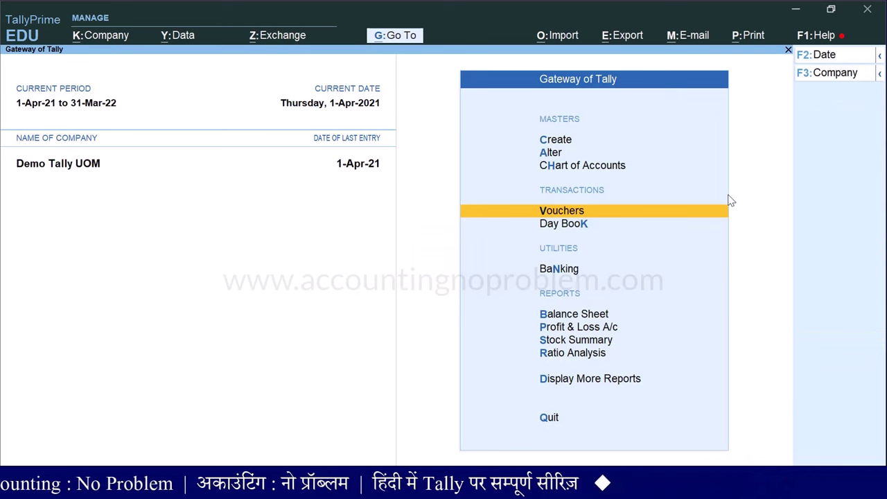
key(d)
key(i)
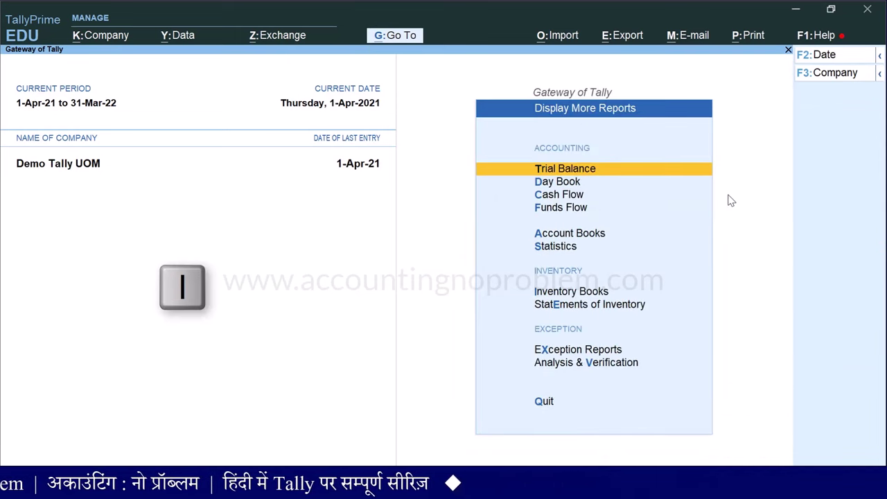
key(i)
key(i)
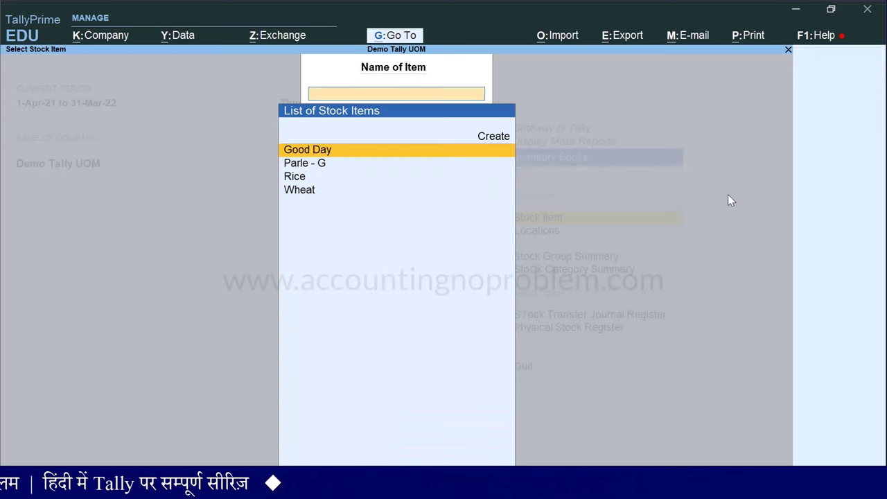
key(Down)
key(Down)
key(Down)
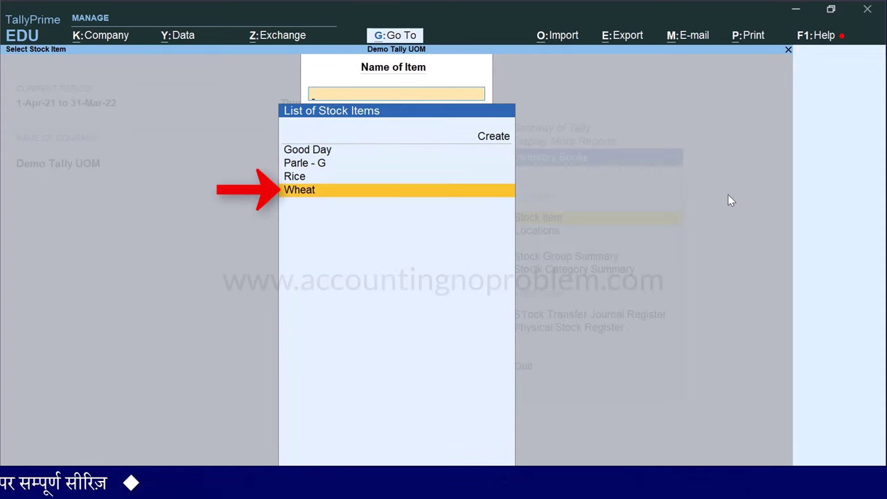
key(Return)
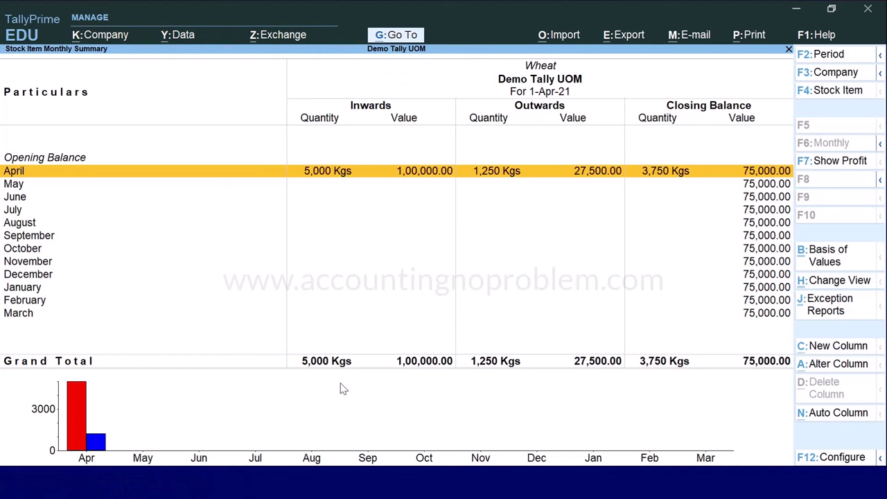
key(Return)
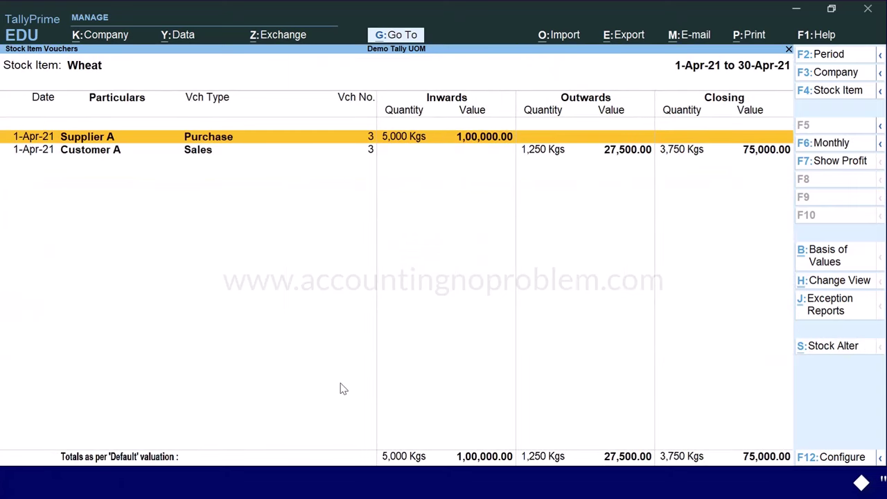
- Set Show Alternate Units to Yes in the report's display settings
key(F12)
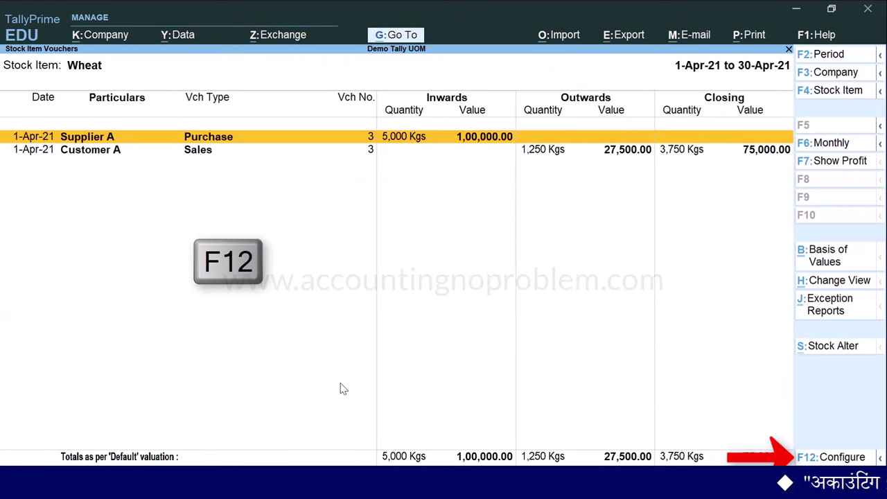
key(Down)
key(Down)
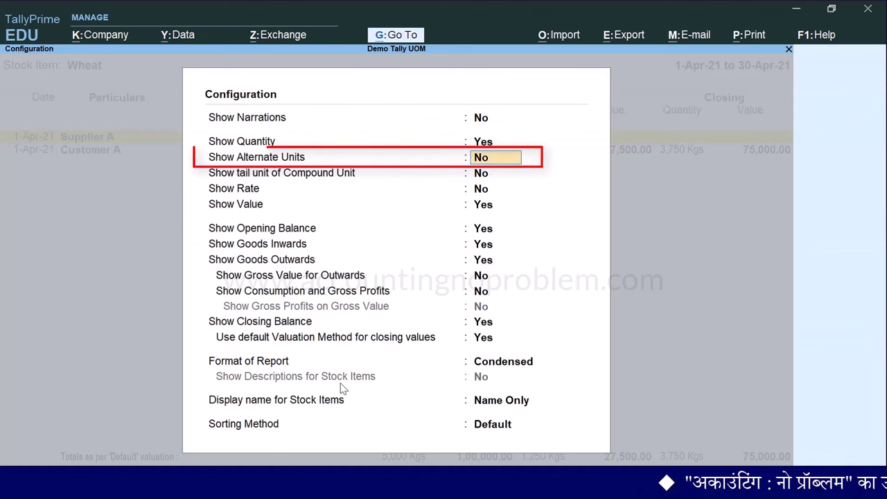
text(yes)
key(Return)
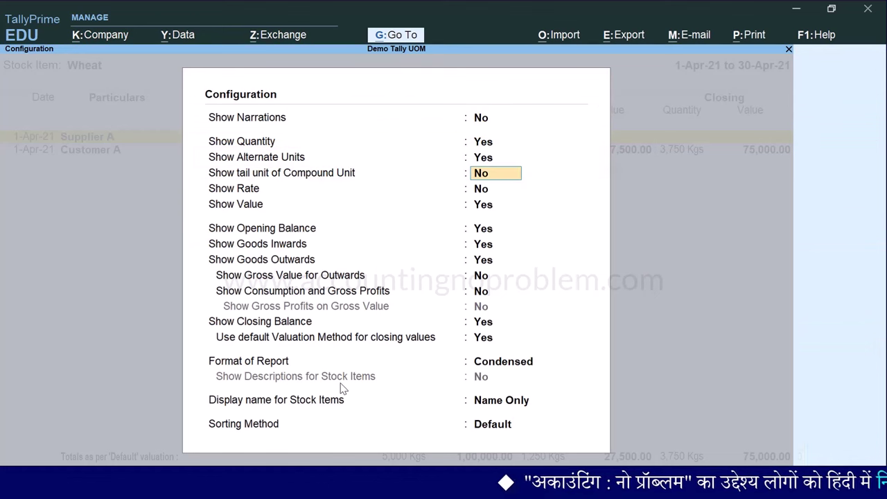
key(ctrl+a)
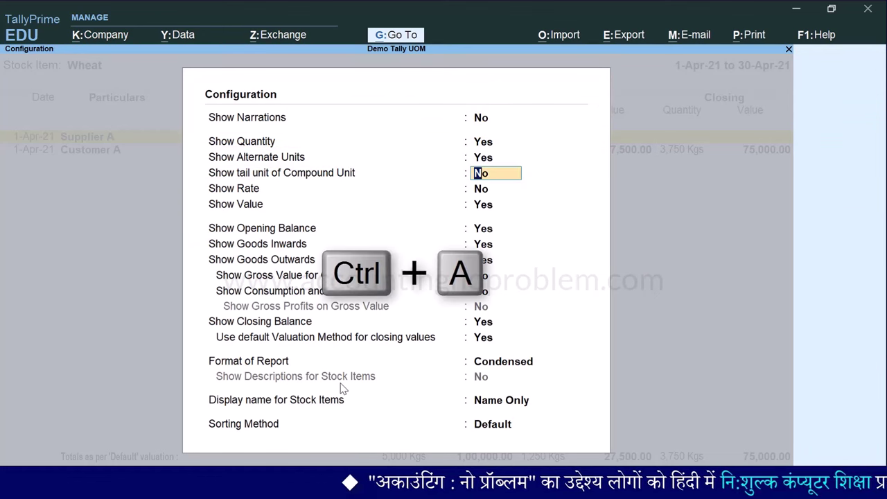
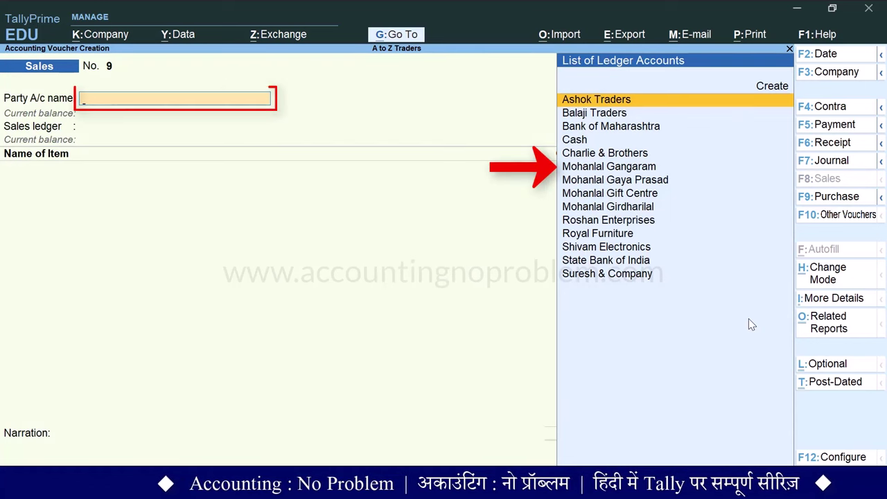
- Pick the party ledger for Sales voucher No. 9 by typing its short name; balance 2,24,000.00 Dr
text(M)
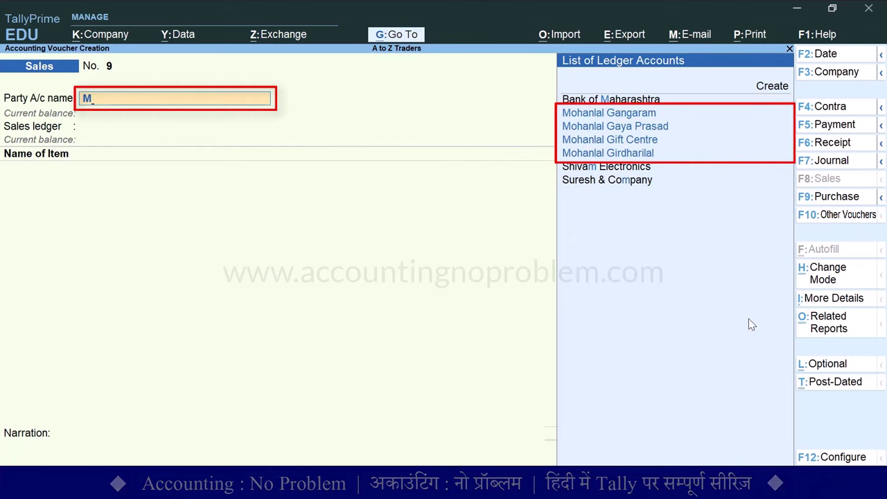
text(ohan)
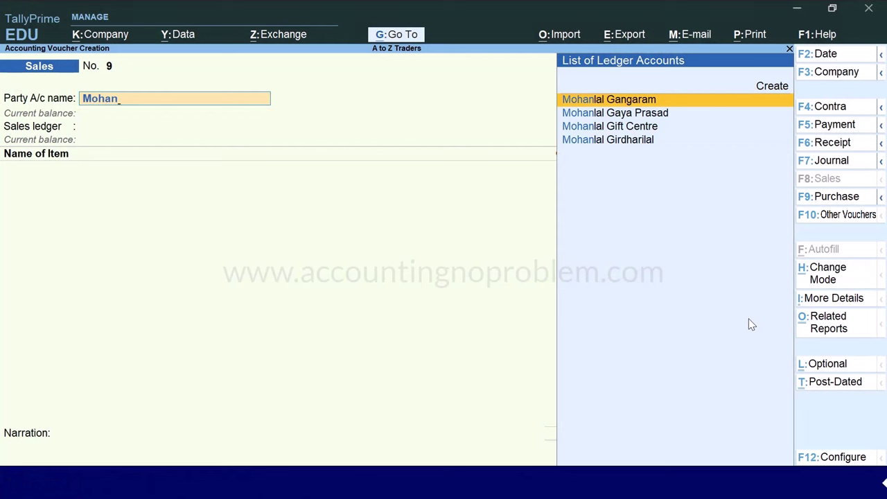
key(Return)
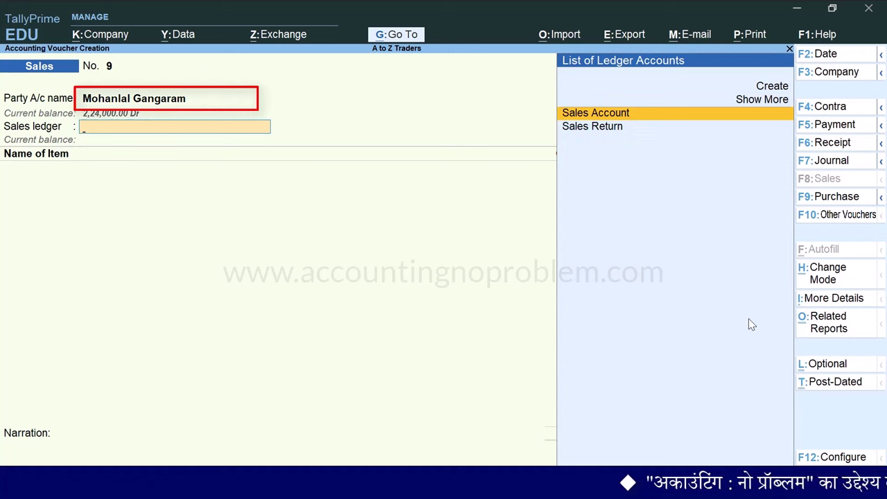
key(BackSpace)
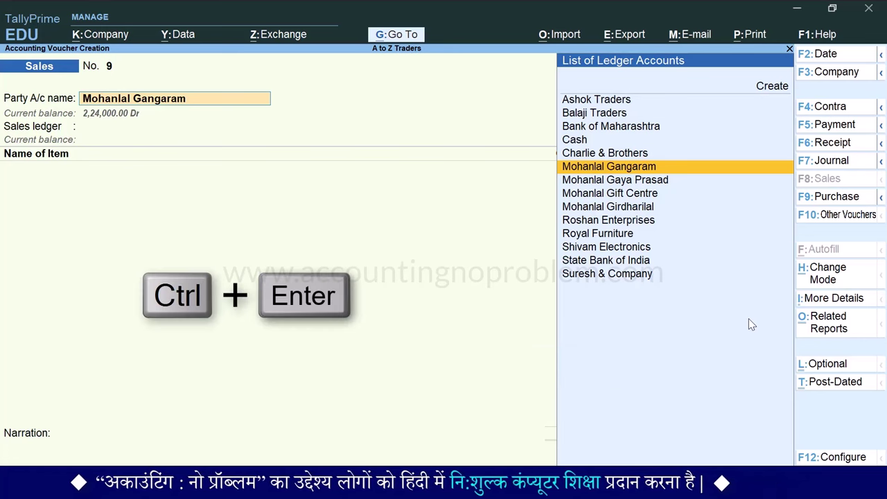
- Add the short-name alias and MG to the party ledger, save it, and return to Gateway
key(ctrl+Return)
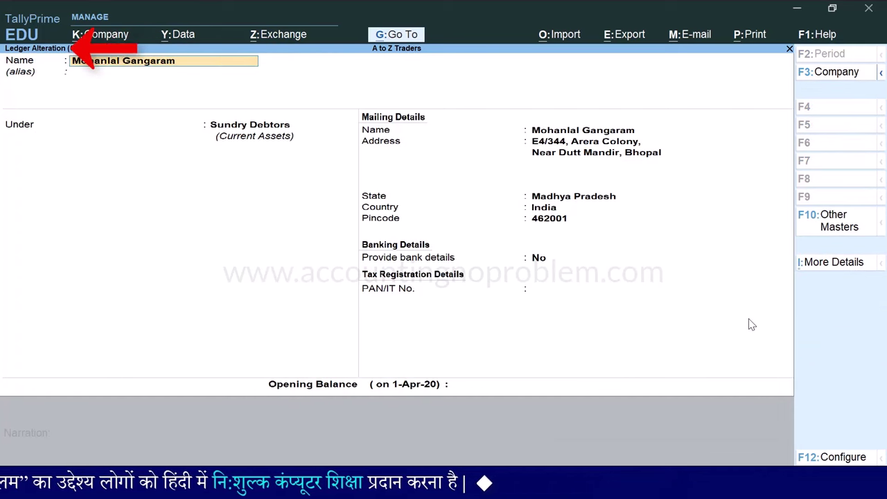
key(Return)
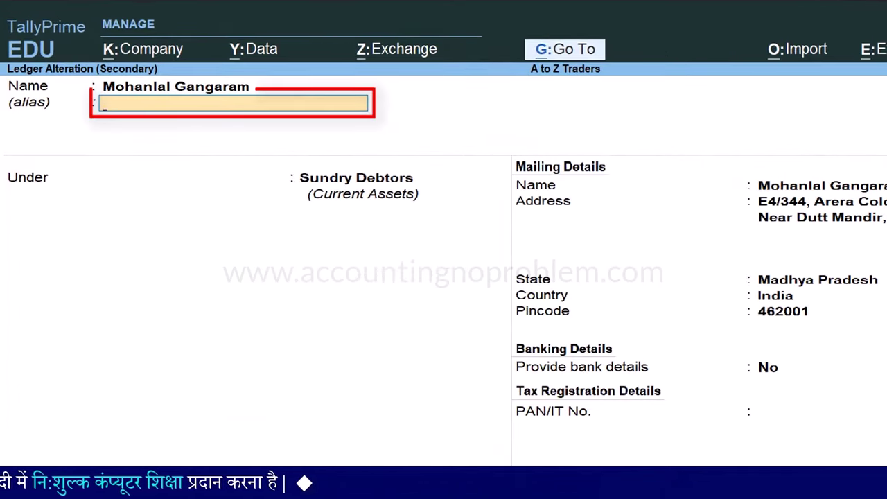
text(Mohan)
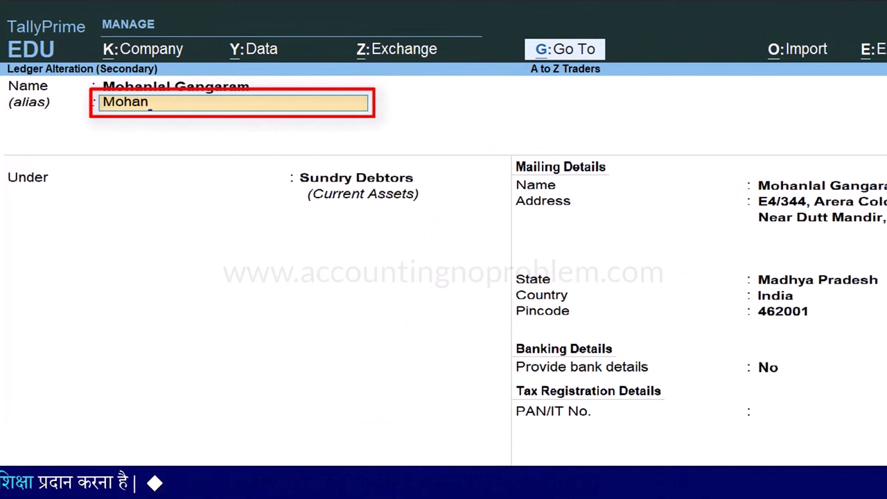
key(Return)
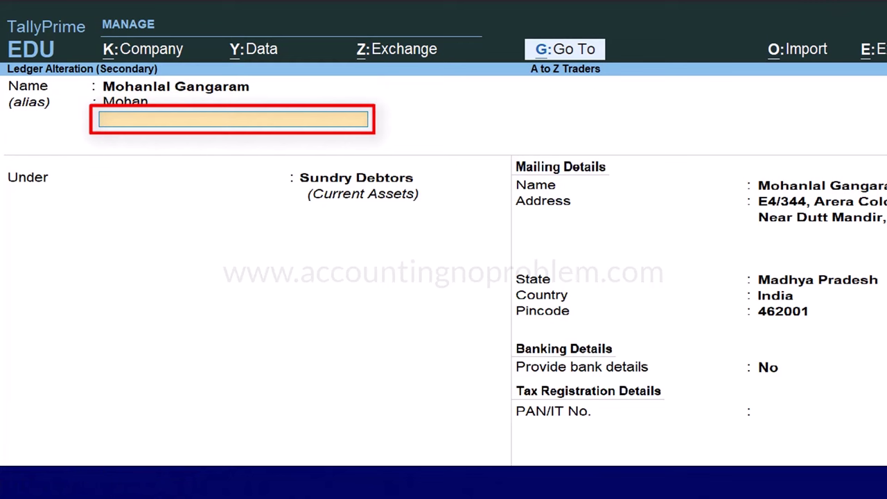
key(Return)
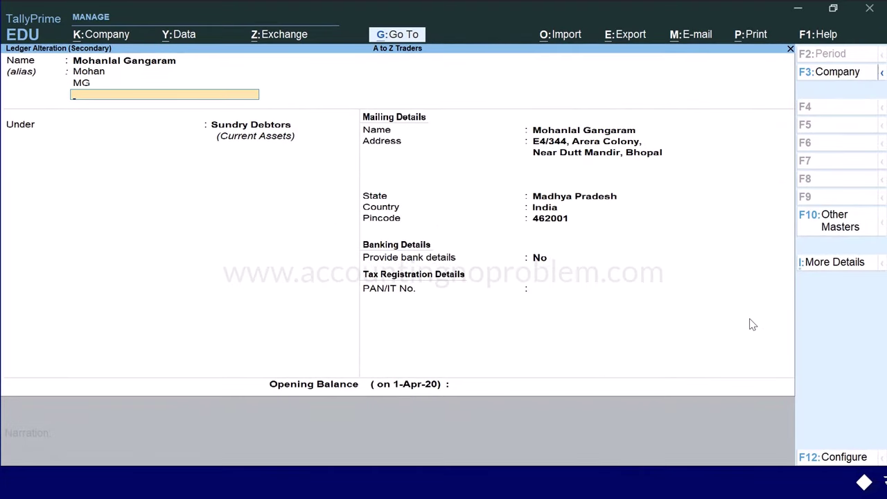
key(ctrl+a)
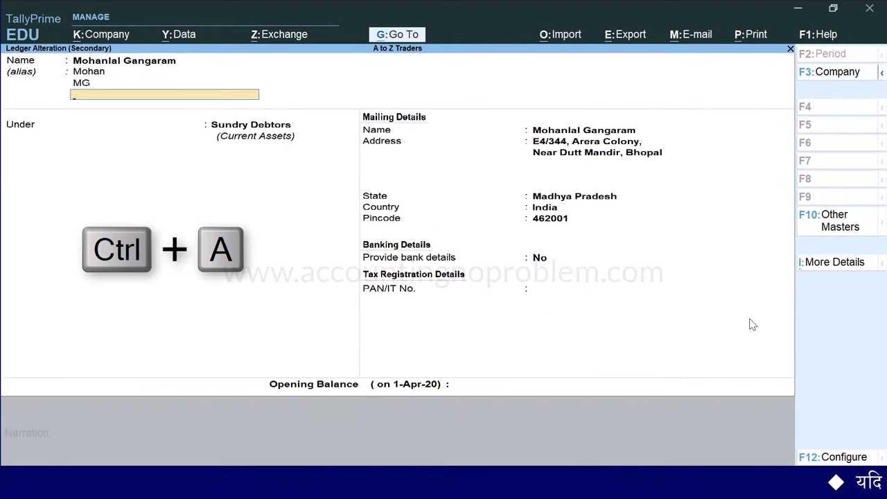
key(Escape)
key(Escape)
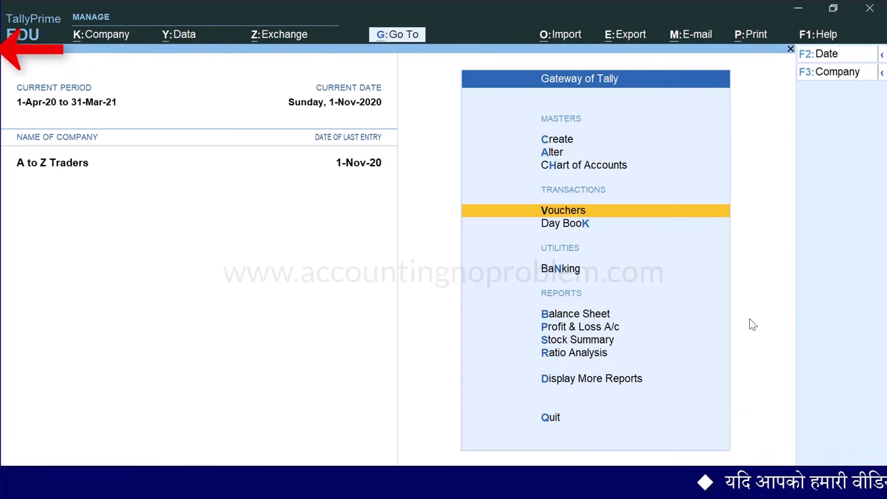
key(v)
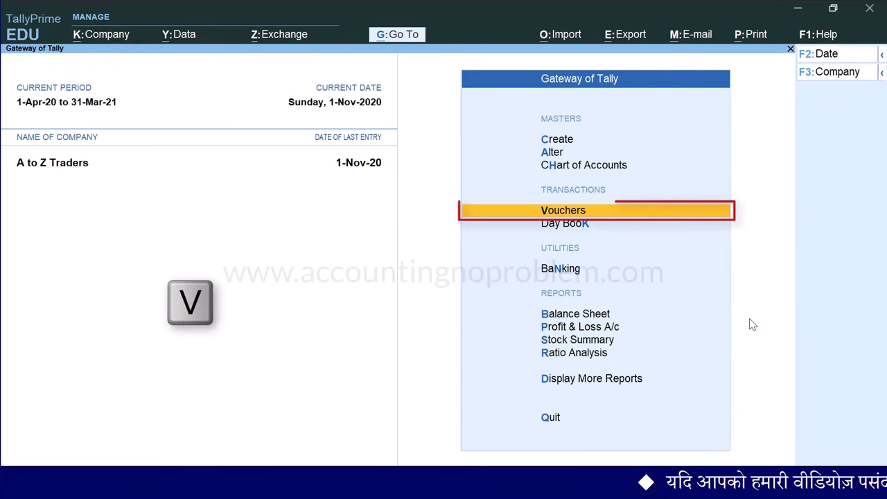
key(Return)
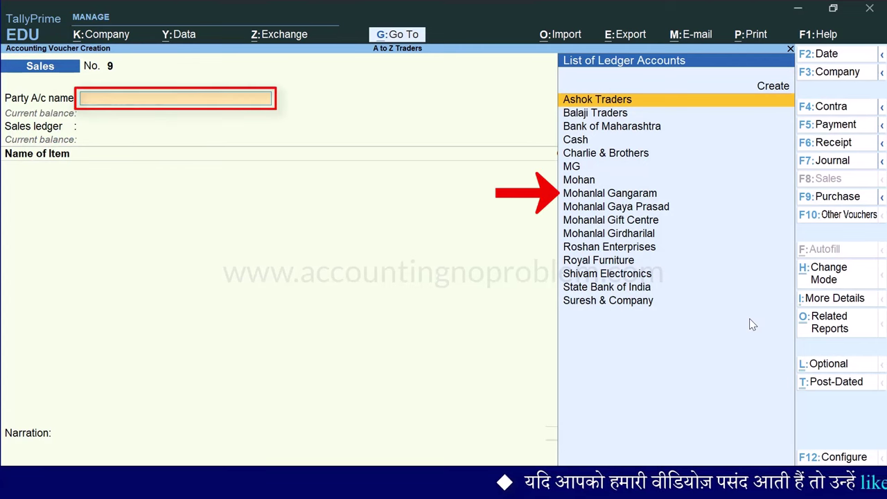
text(Mohan)
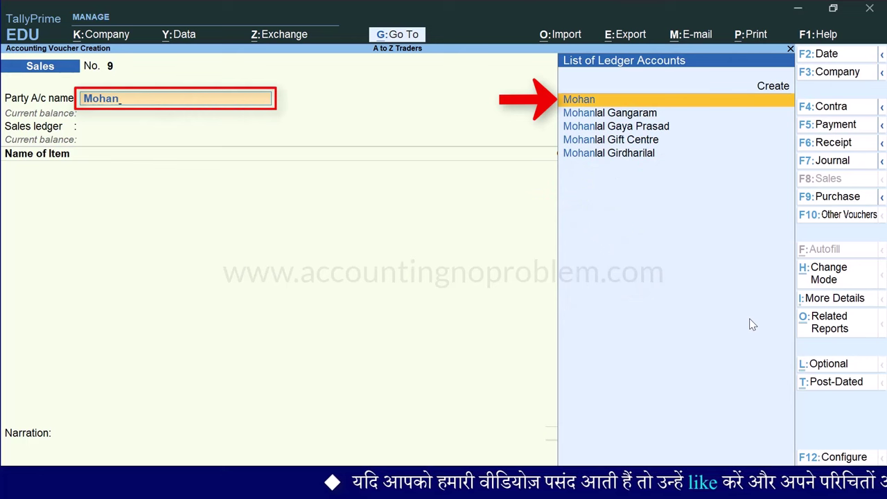
key(BackSpace)
key(BackSpace)
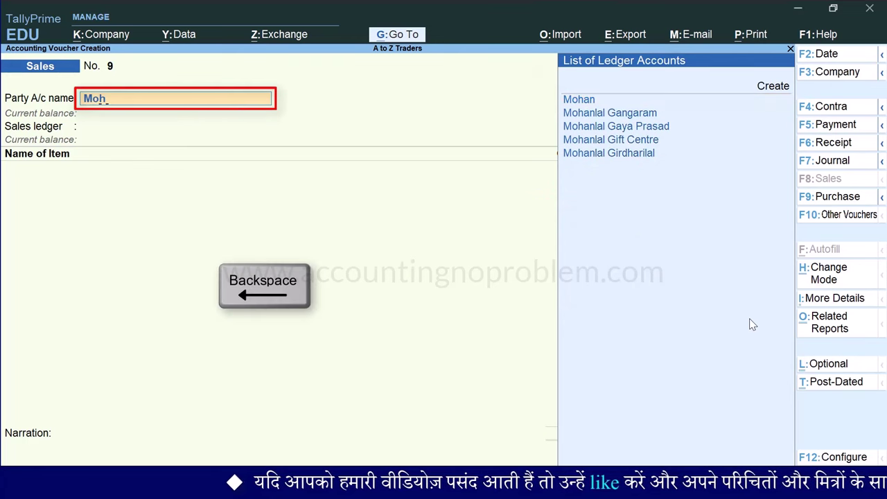
key(BackSpace)
key(BackSpace)
key(BackSpace)
text(Mg)
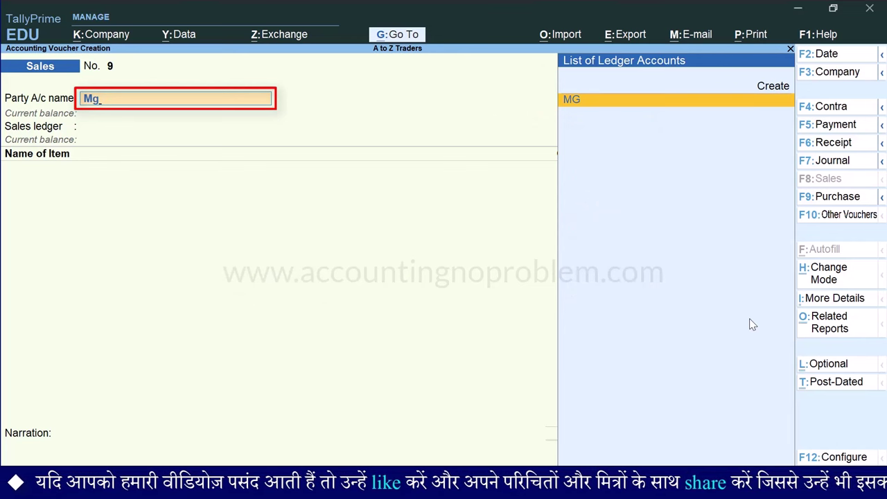
key(Return)
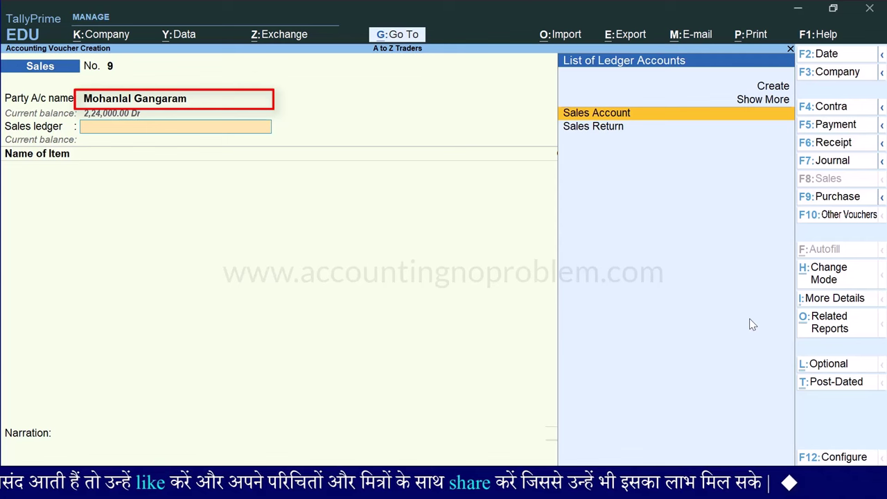
key(Escape)
key(y)
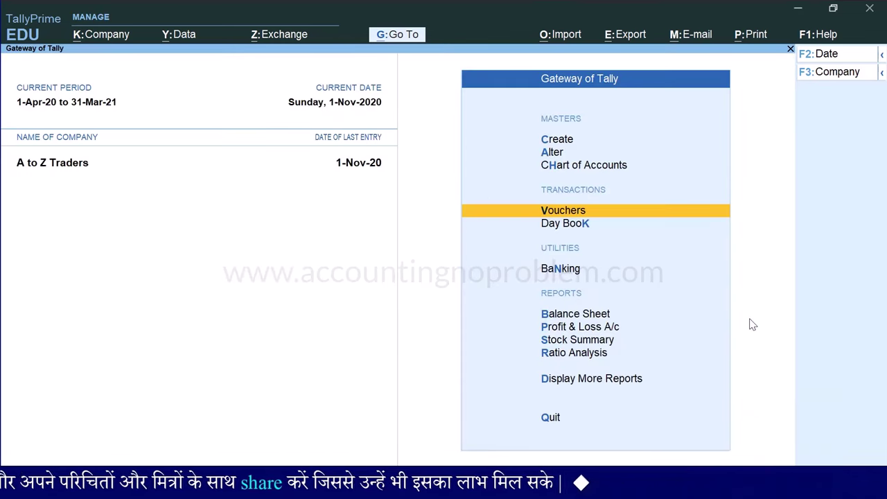
- Start creating a new ledger named Shree Ram Traders
key(Up)
key(Up)
key(Up)
key(Return)
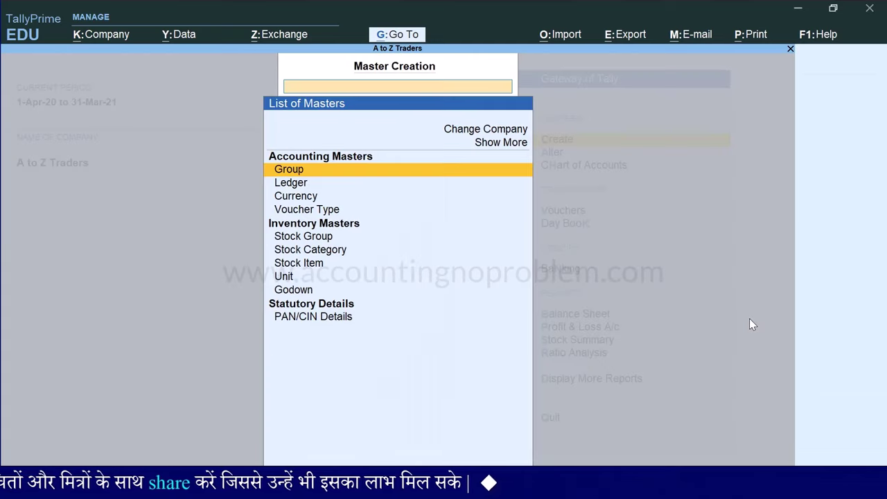
key(Down)
key(Return)
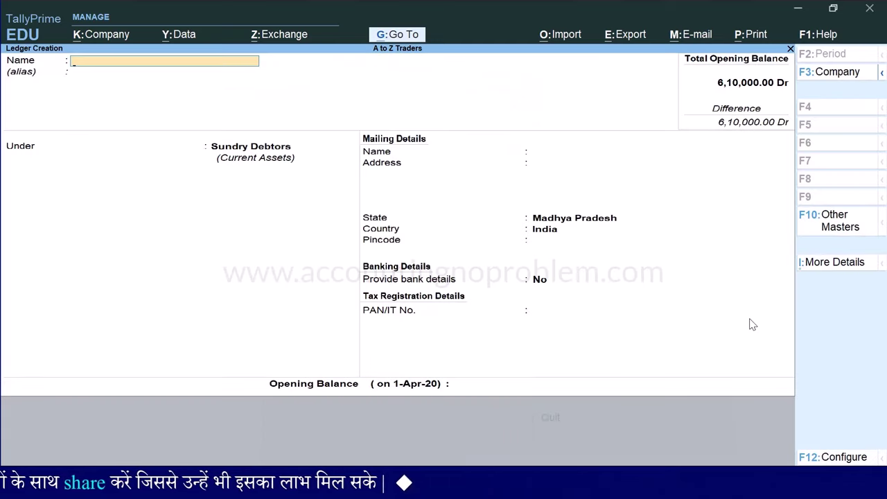
text(Shree Ram Traders)
key(Return)
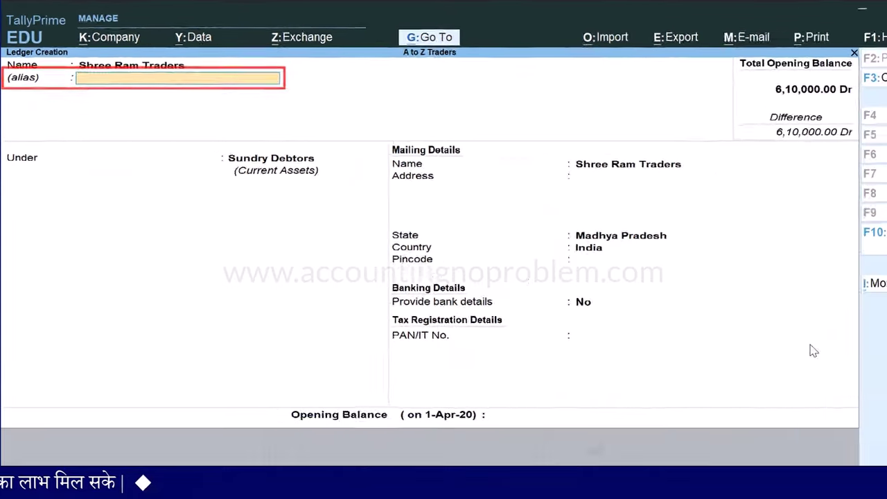
key(Return)
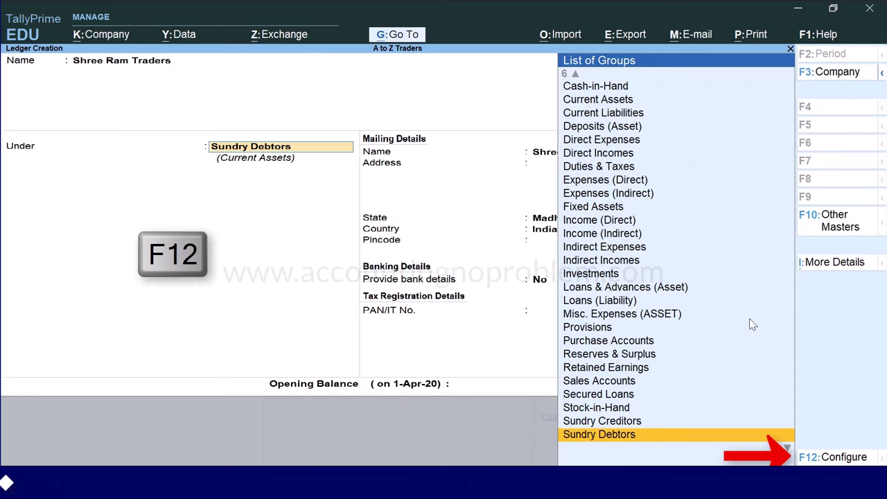
- Set Provide aliases for Name to Yes in ledger configuration, then discard the unsaved ledger
key(F12)
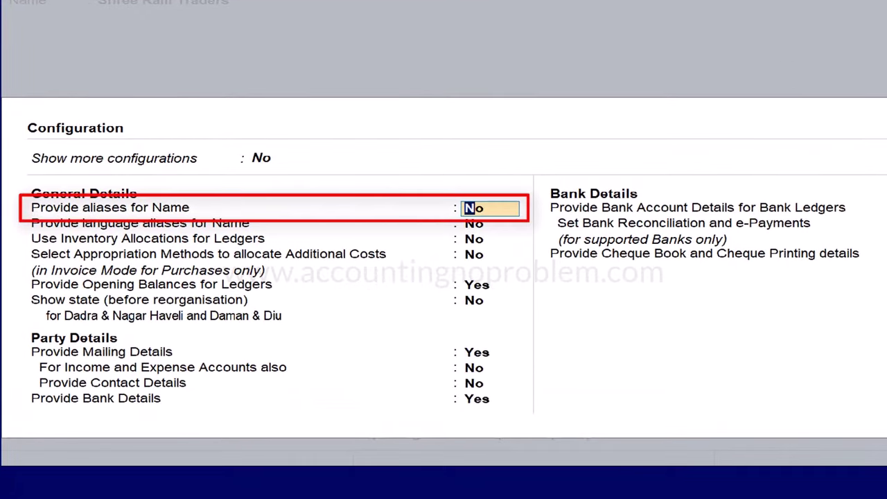
text(yes)
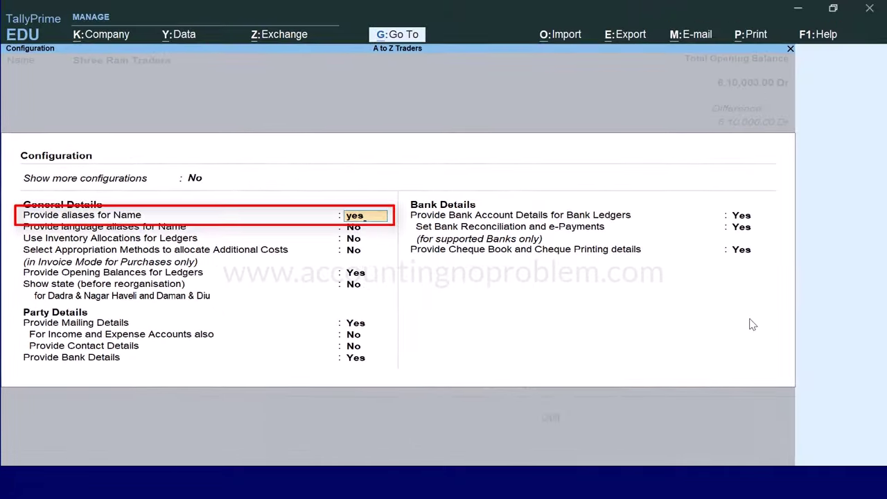
key(ctrl+a)
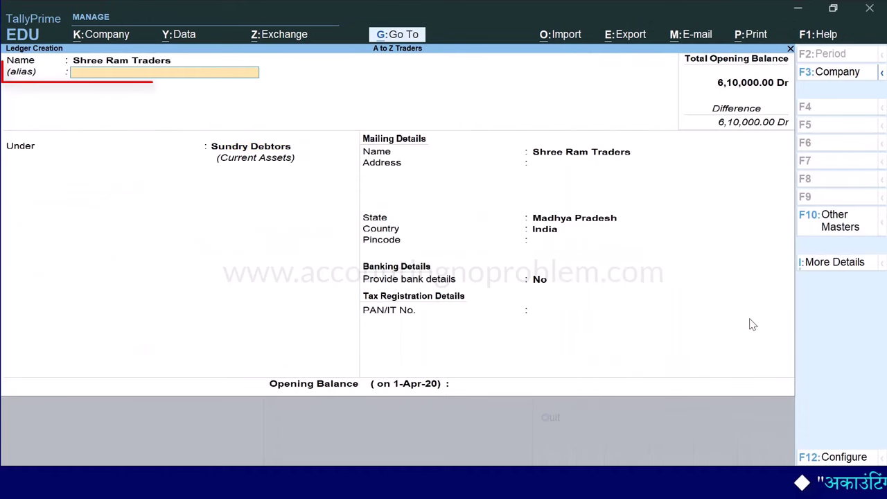
key(Escape)
key(Escape)
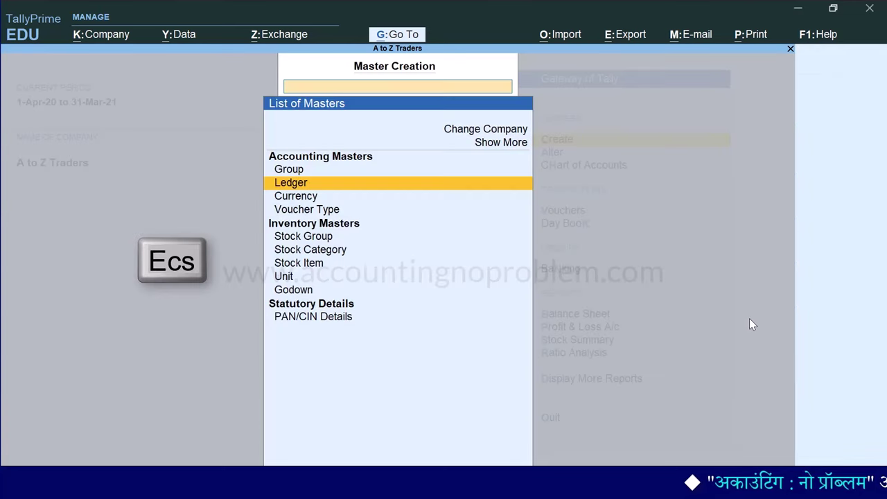
key(Escape)
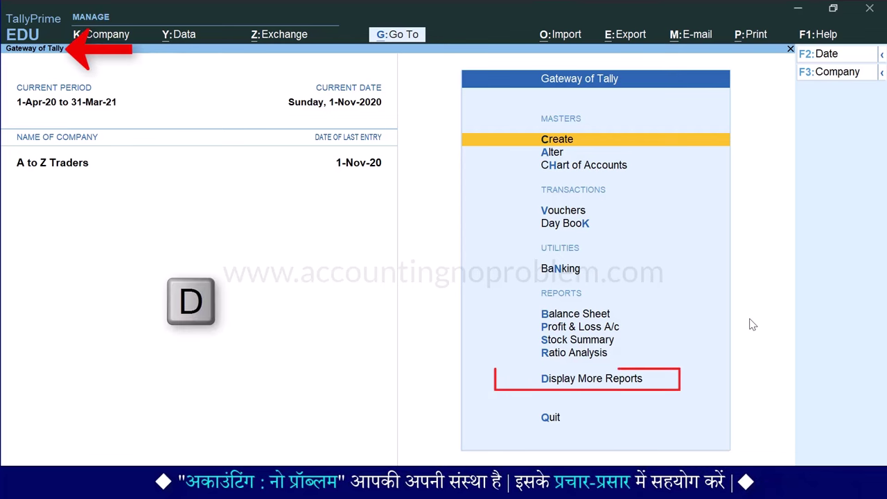
- Open the party's ledger vouchers report in Account Books using alias Mg, then close it
key(d)
key(a)
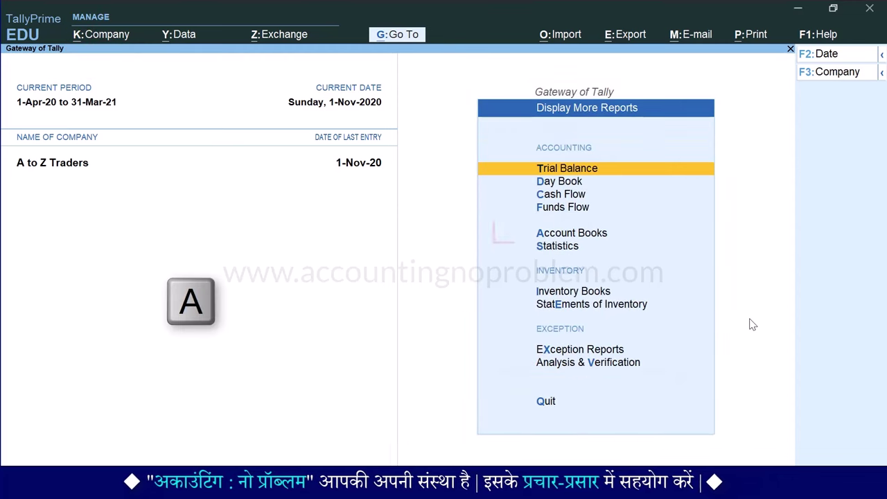
key(l)
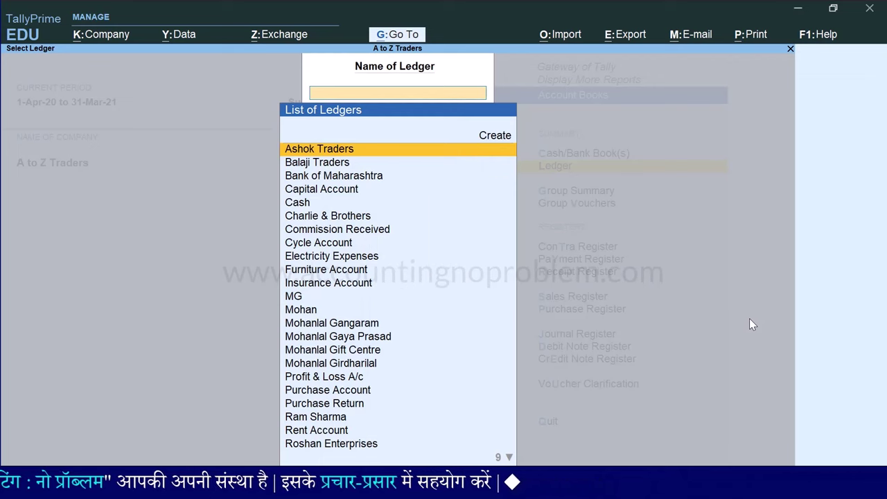
text(Mg)
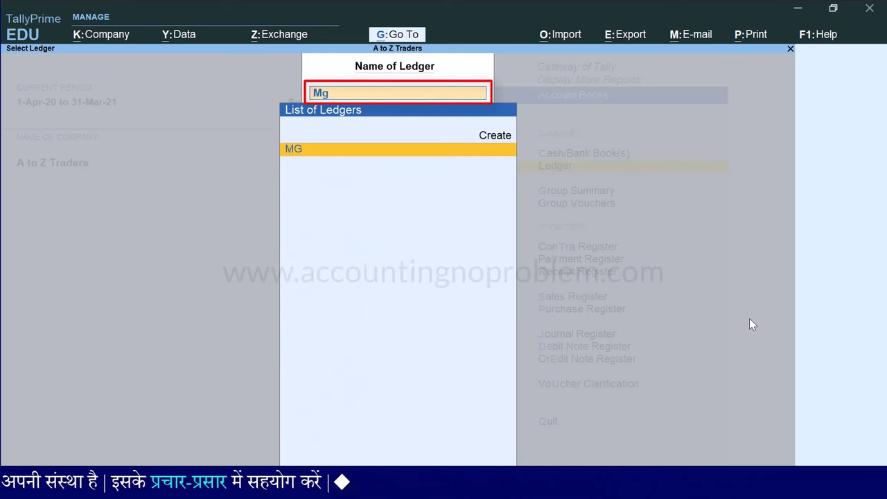
key(Return)
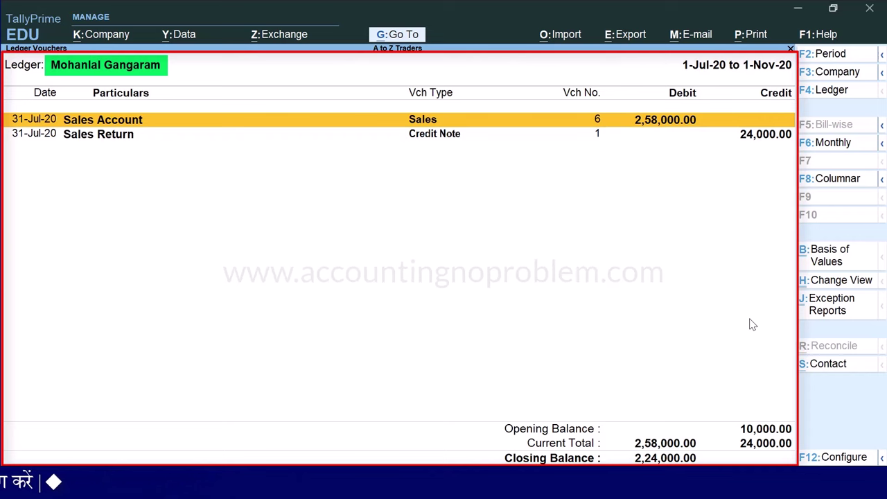
key(Escape)
key(Escape)
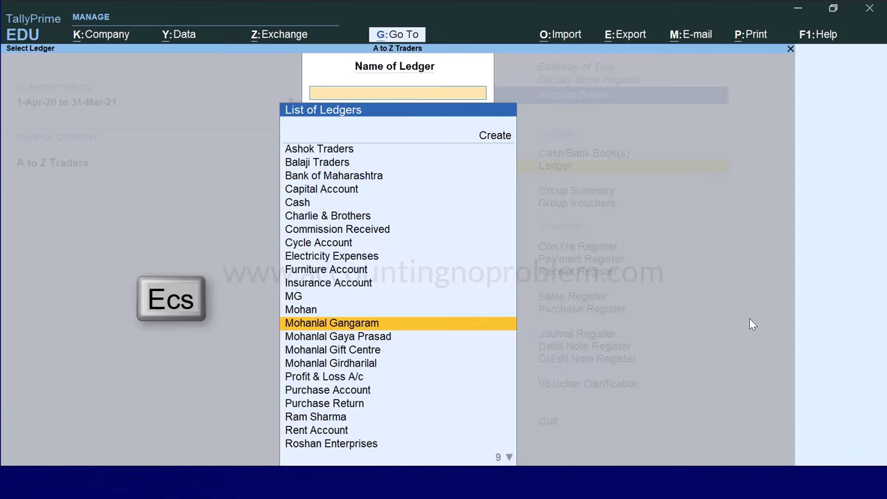
key(Escape)
key(Escape)
key(Escape)
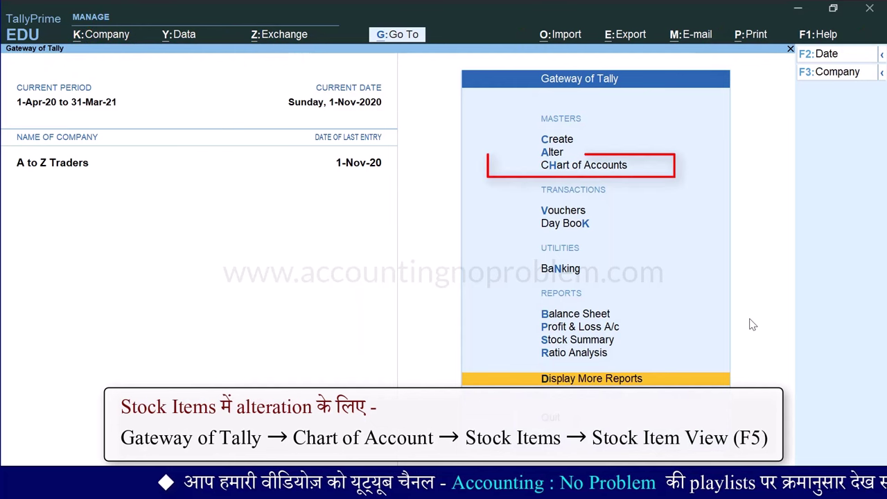
- List all 12 stock items in the item-wise Stock Item View from Chart of Accounts
key(h)
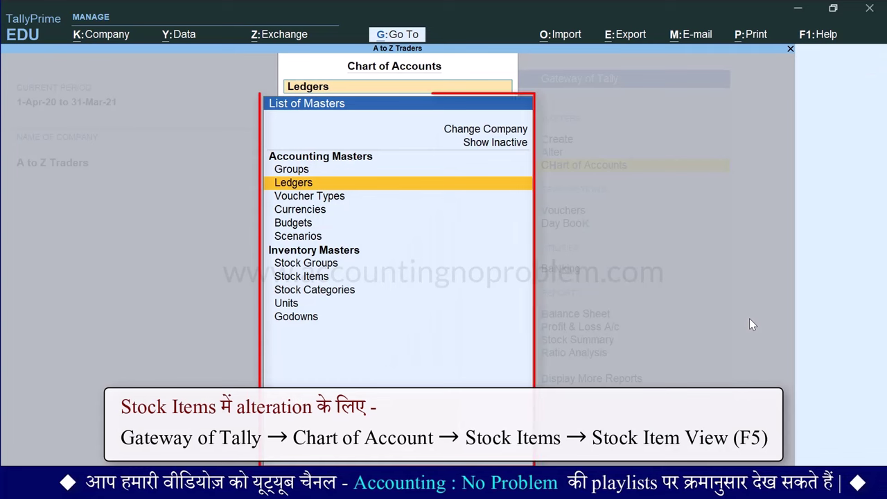
key(Down)
key(Down)
key(Down)
key(Down)
key(Down)
key(Down)
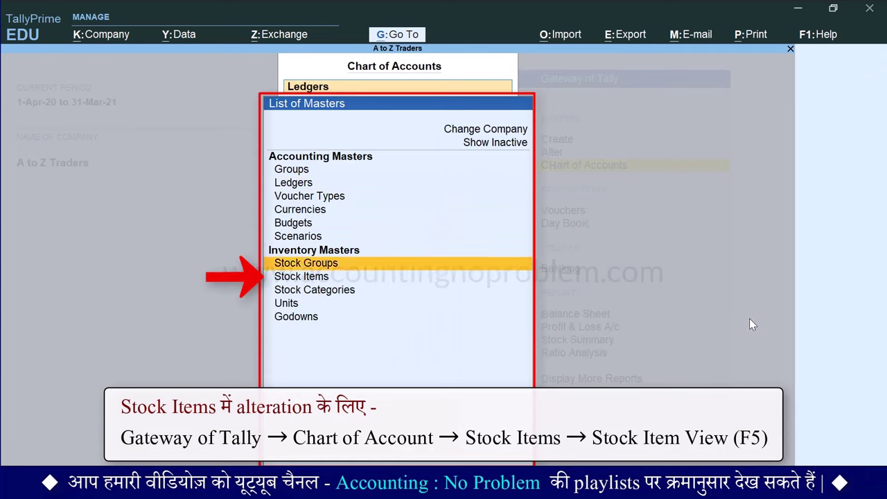
key(Return)
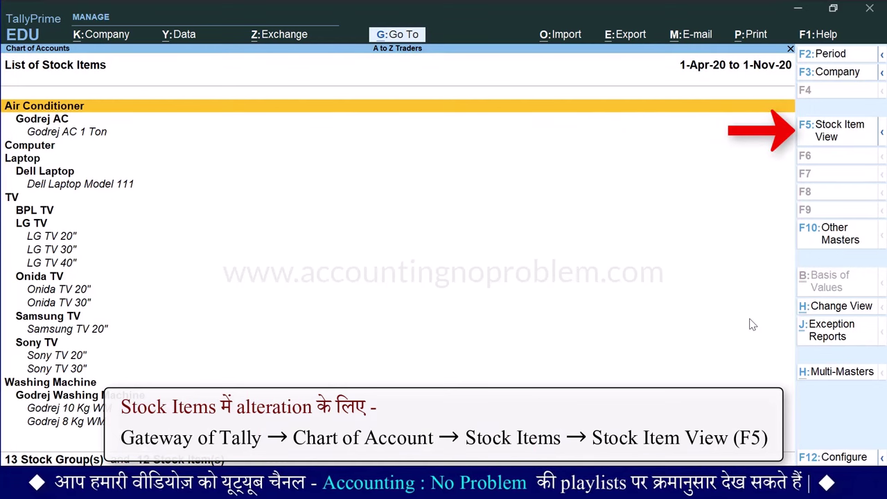
key(F5)
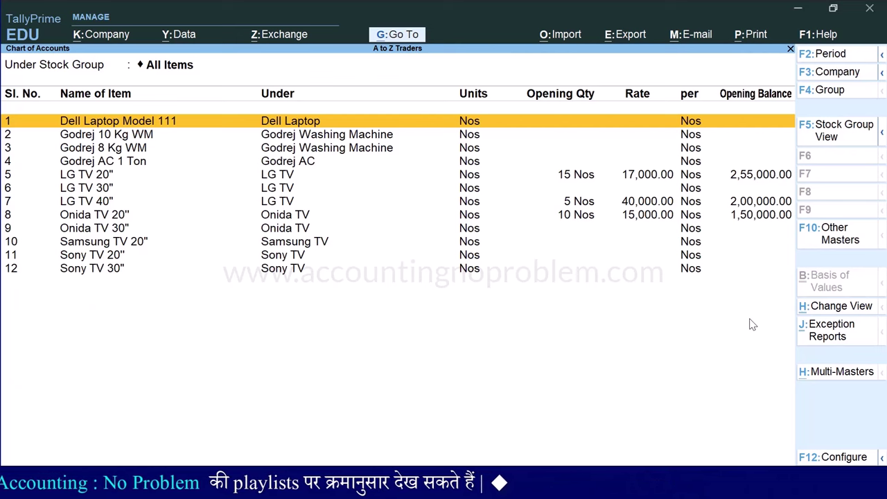
- Give Dell Laptop Model 111 the aliases 1 and LD111 and save the item
key(Return)
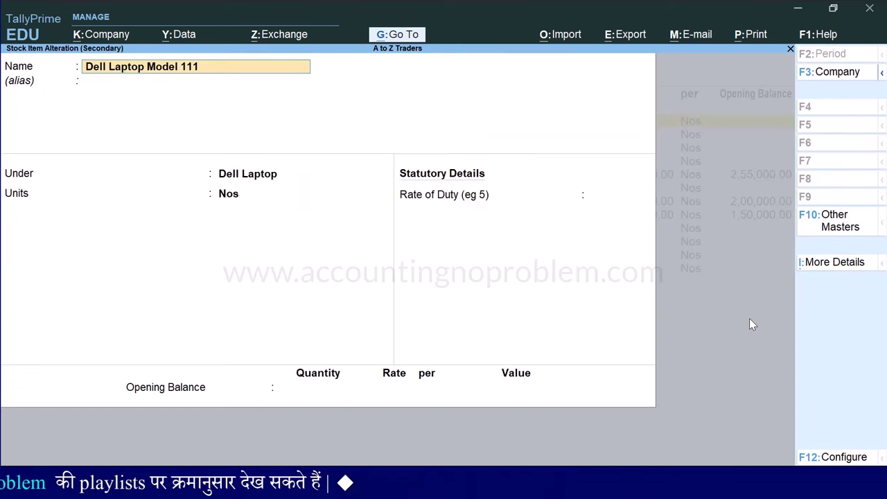
key(Return)
text(1)
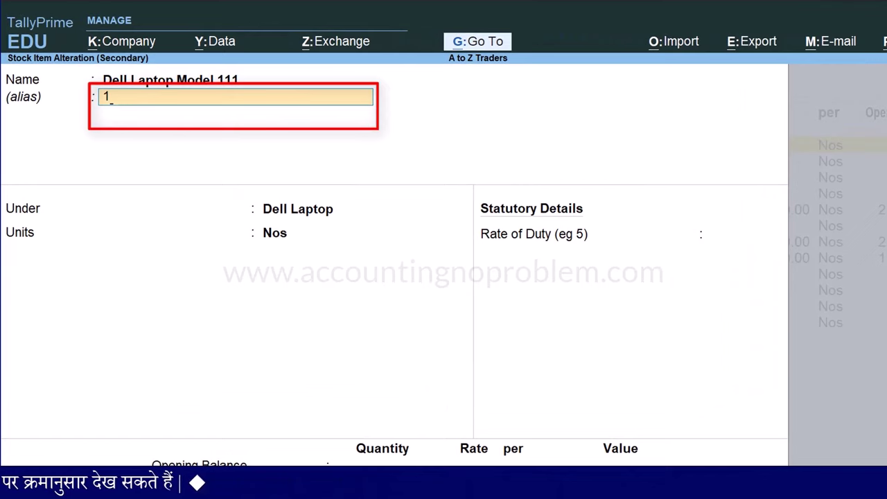
key(Return)
text(LD111)
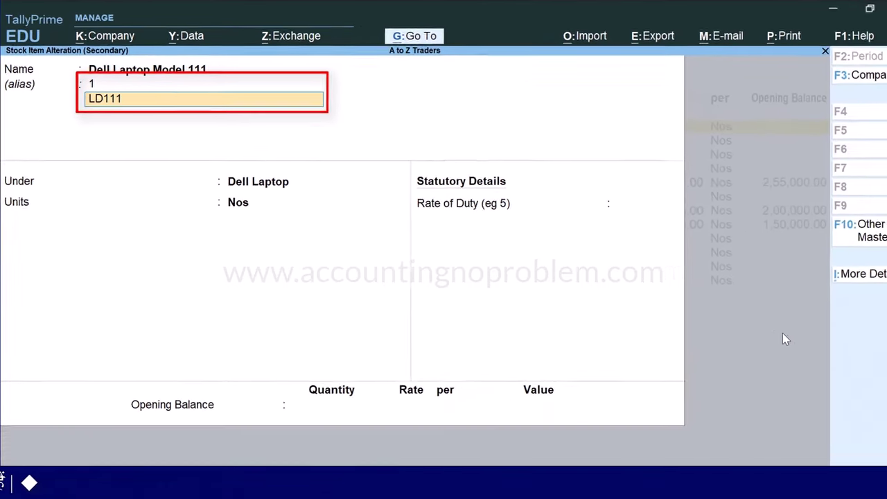
key(Return)
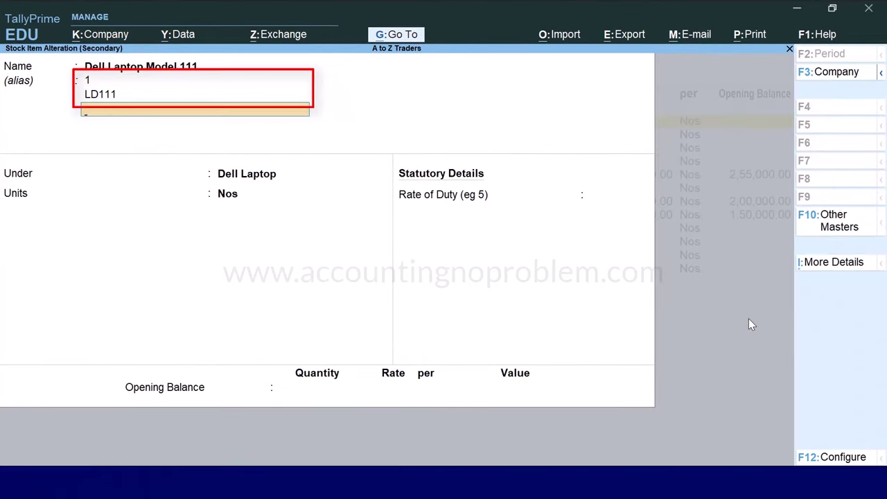
key(ctrl+a)
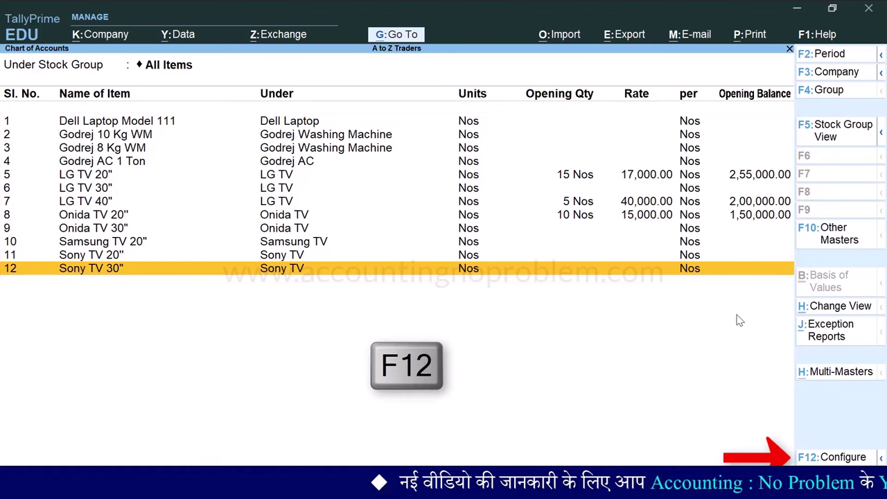
- Show stock item names as Name (Alias) in the item table, then close it
key(F12)
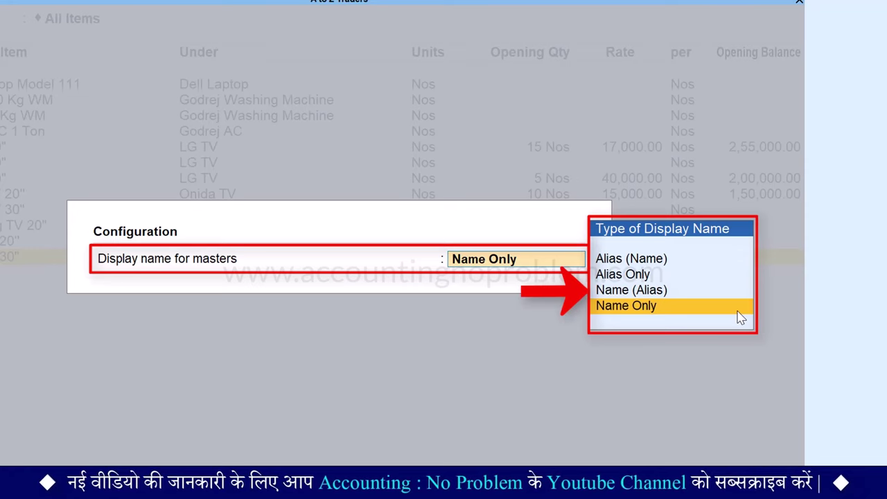
key(Up)
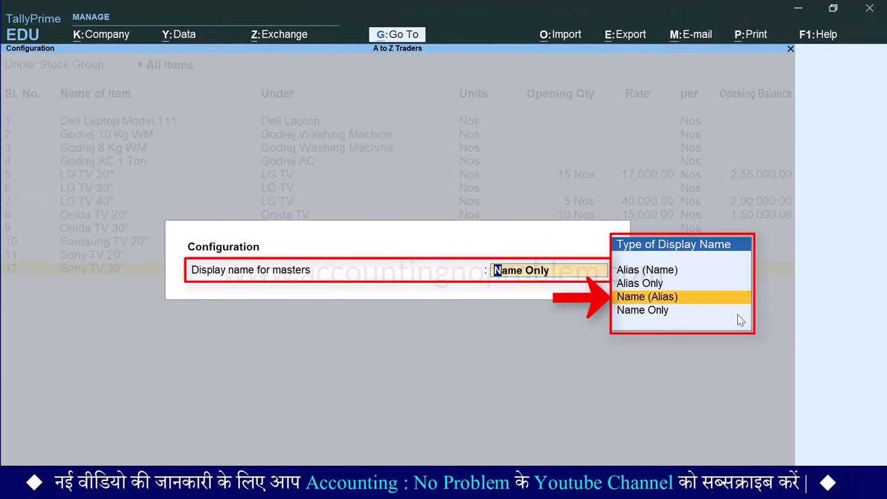
key(Return)
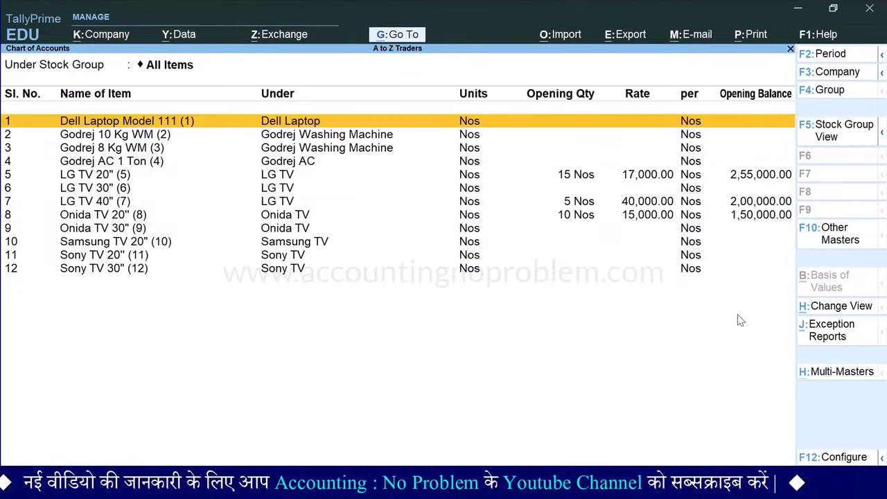
key(Down)
key(Down)
key(Down)
key(Down)
key(Down)
key(Down)
key(Down)
key(Down)
key(Down)
key(Down)
key(Down)
key(Up)
key(Up)
key(Up)
key(Up)
key(Up)
key(Up)
key(Up)
key(Up)
key(Up)
key(Up)
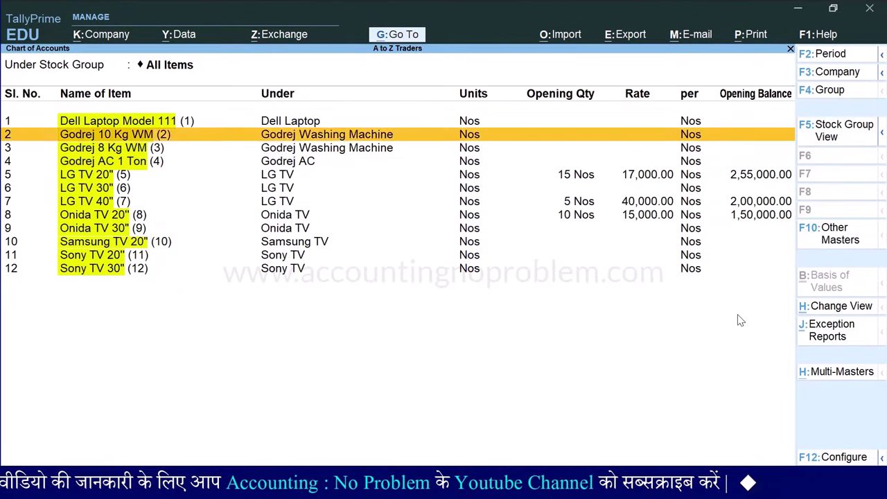
key(Up)
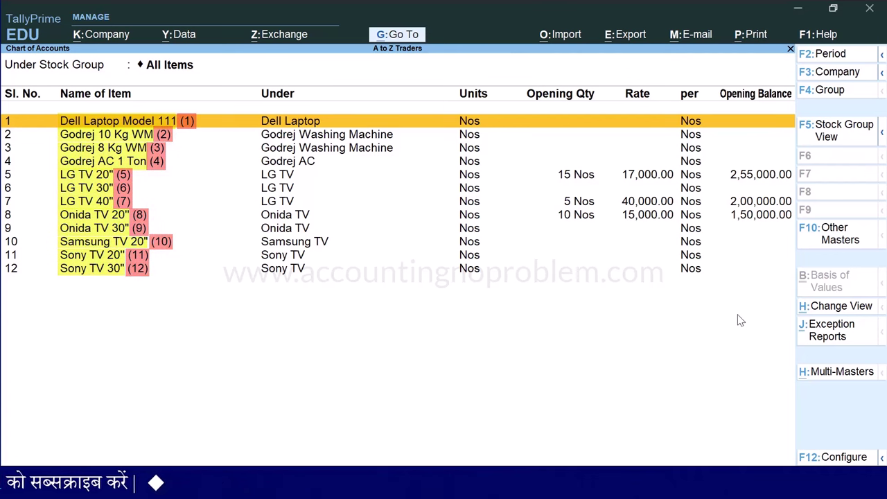
key(Escape)
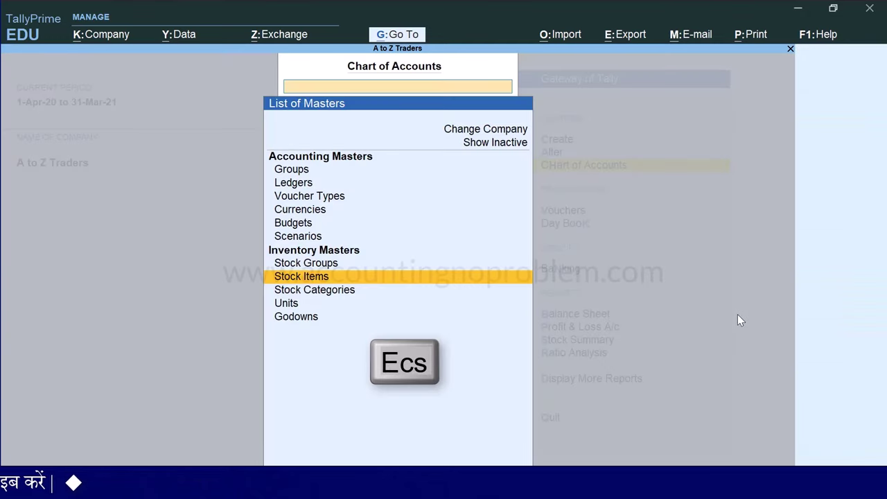
- Start Sales voucher No. 9 with the party chosen via alias MG and Sales Account as ledger
key(Escape)
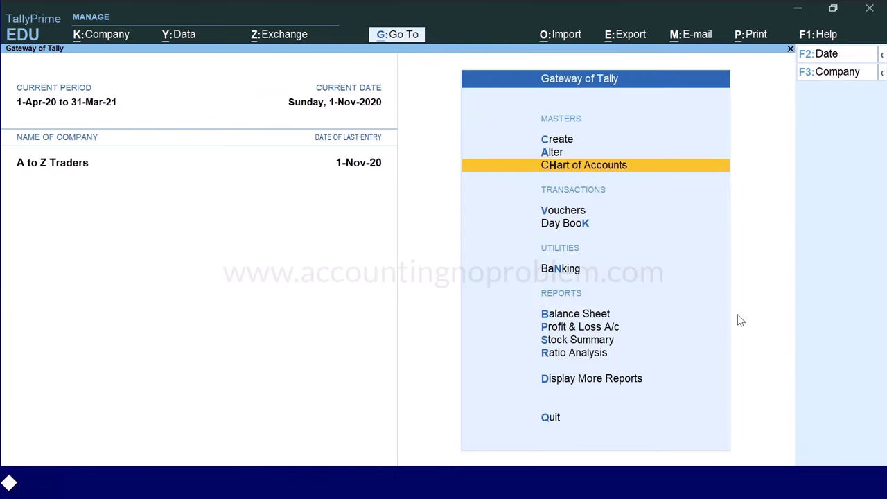
key(v)
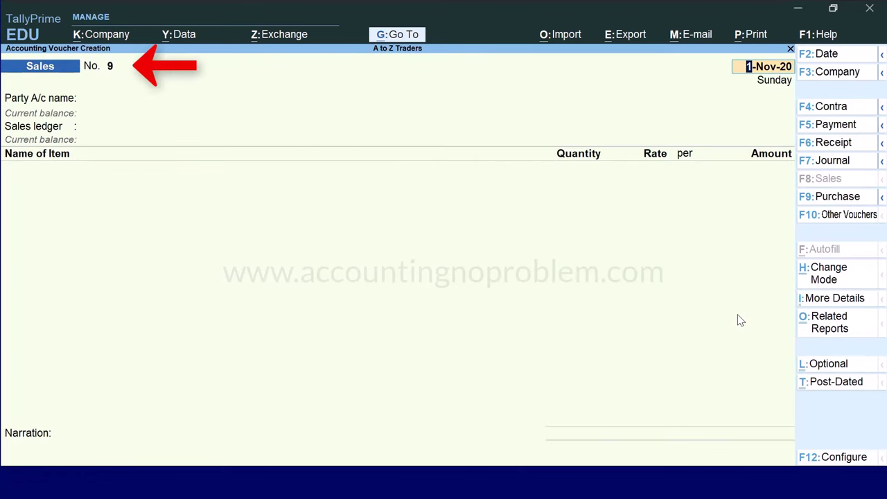
key(Return)
text(M)
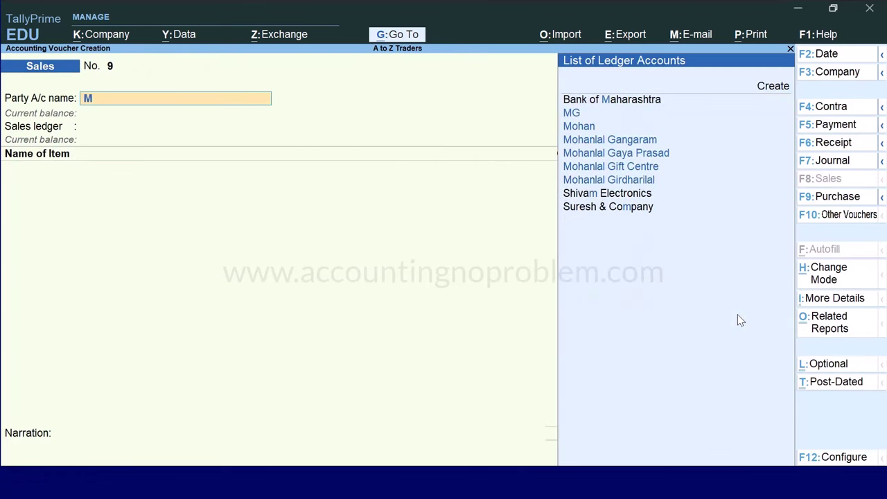
text(G)
key(Return)
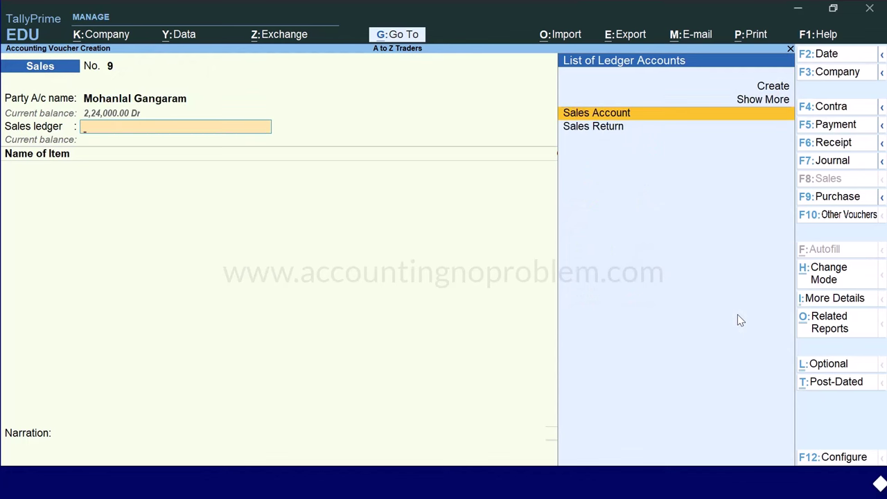
key(Return)
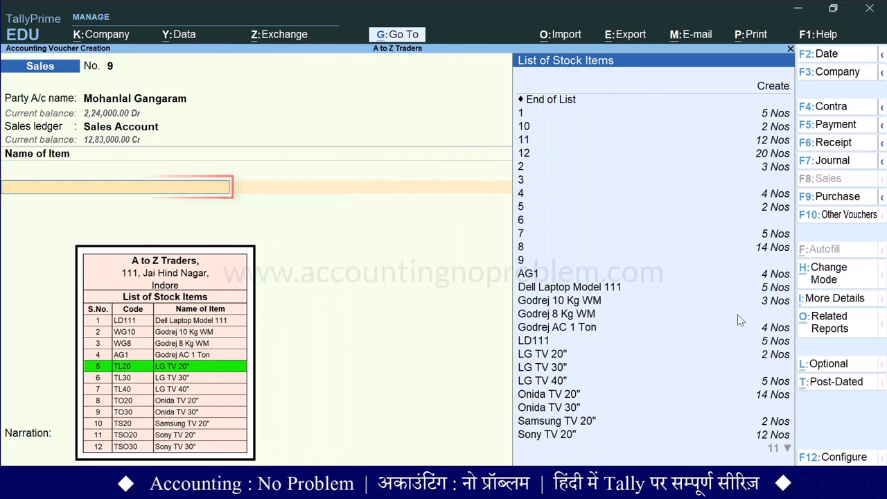
- Select LG TV 20" by its number 5 and by code TL20, then discard the voucher
text(5)
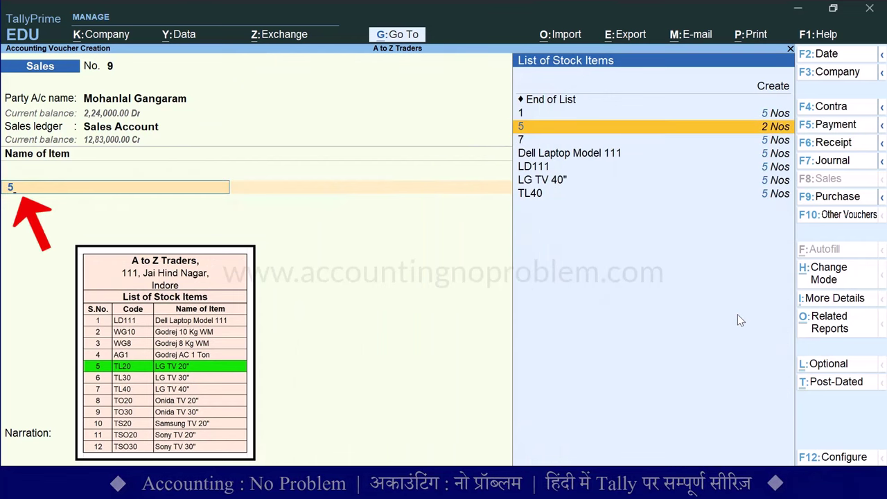
key(Return)
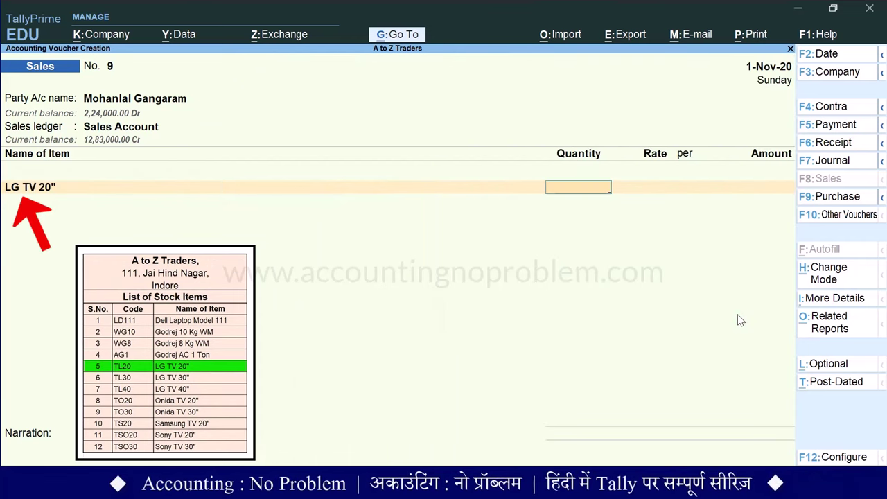
key(BackSpace)
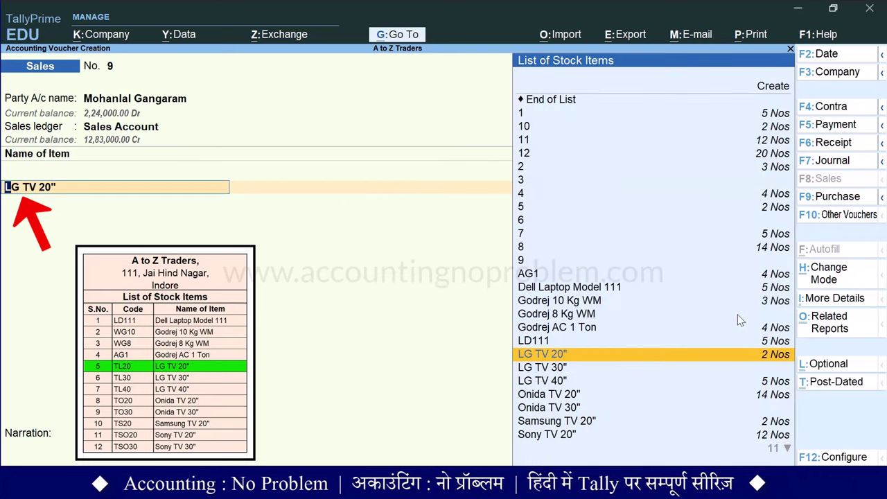
text(Tl20)
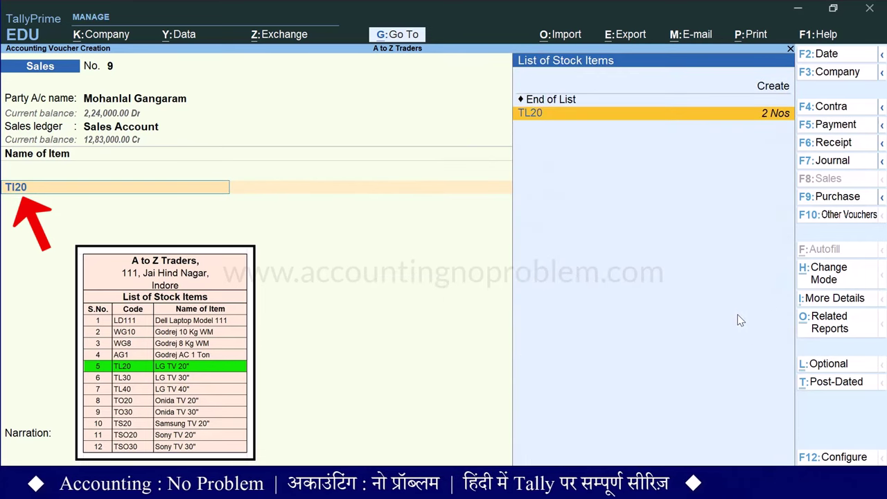
key(Return)
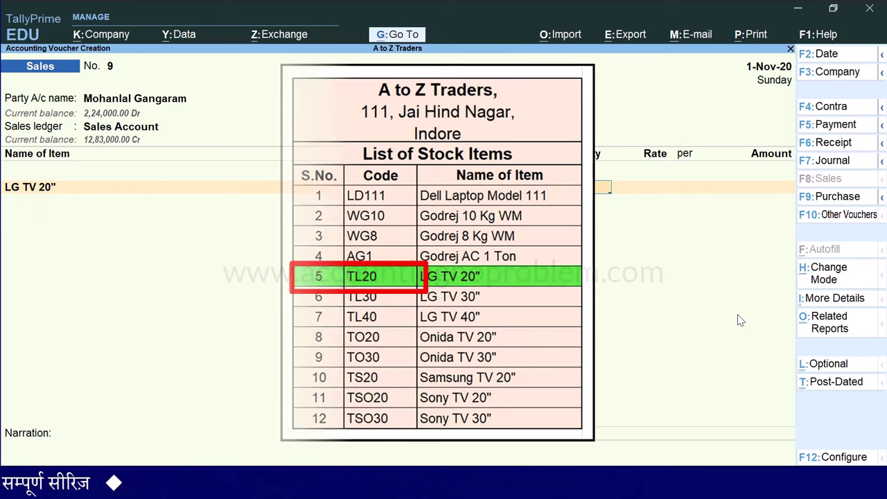
key(Escape)
key(y)
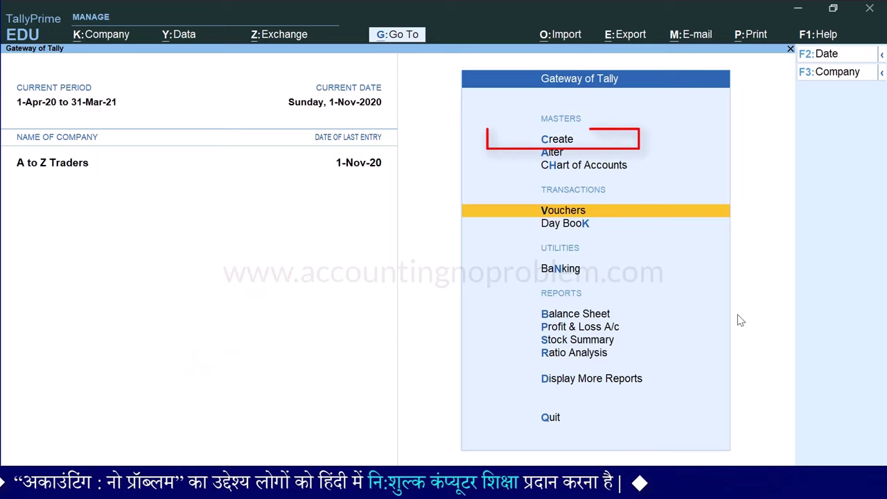
- Begin a new stock item named Cashew and reach the language aliases option in its configuration
key(c)
key(Down)
key(Down)
key(Down)
key(Down)
key(Down)
key(Down)
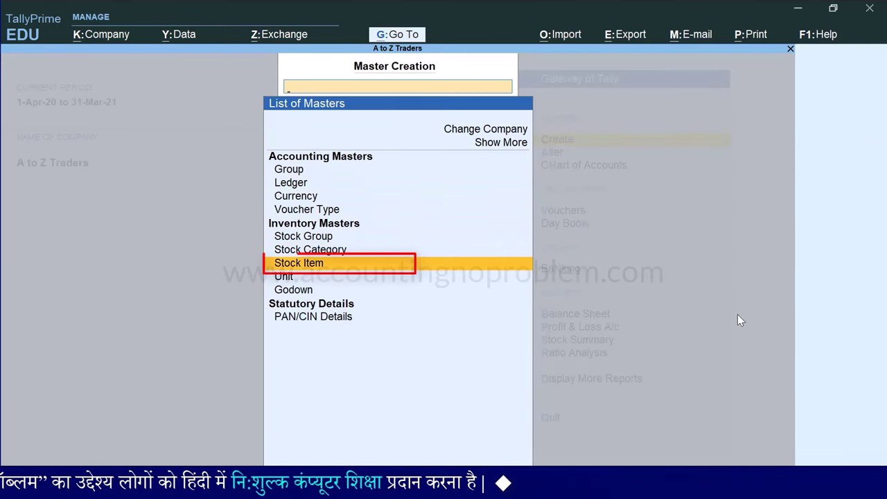
key(Return)
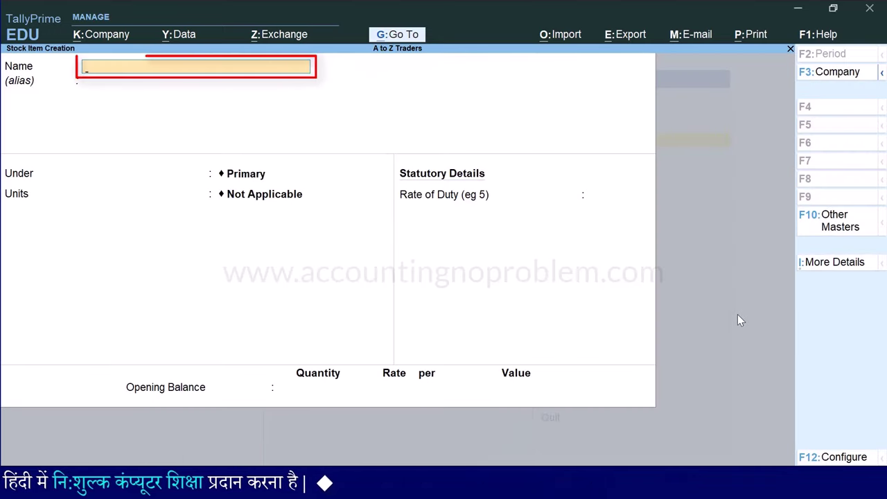
text(Cashew)
key(Return)
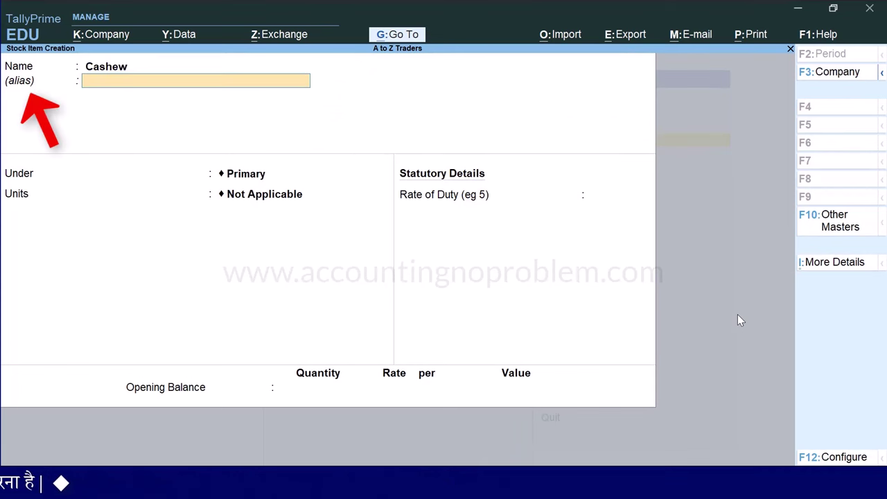
key(F12)
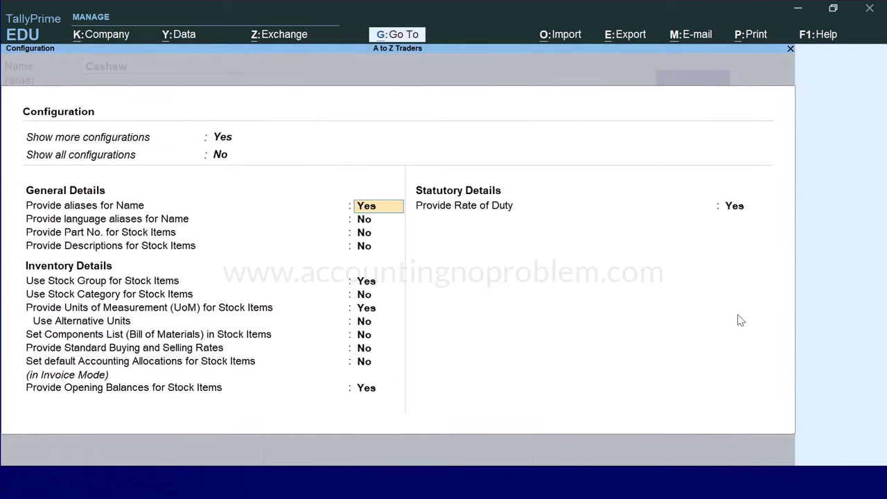
key(Return)
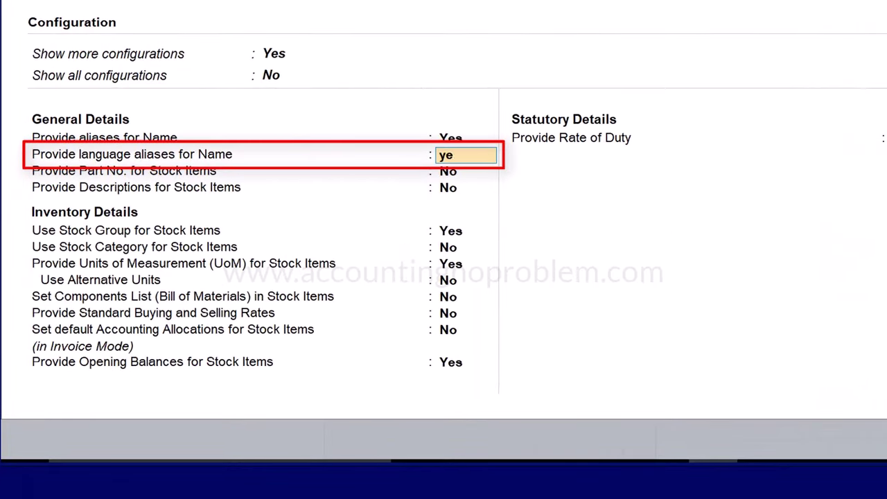
- Enable language aliases and give the Cashew stock item the Hindi alias काजू
text(yes)
key(ctrl+a)
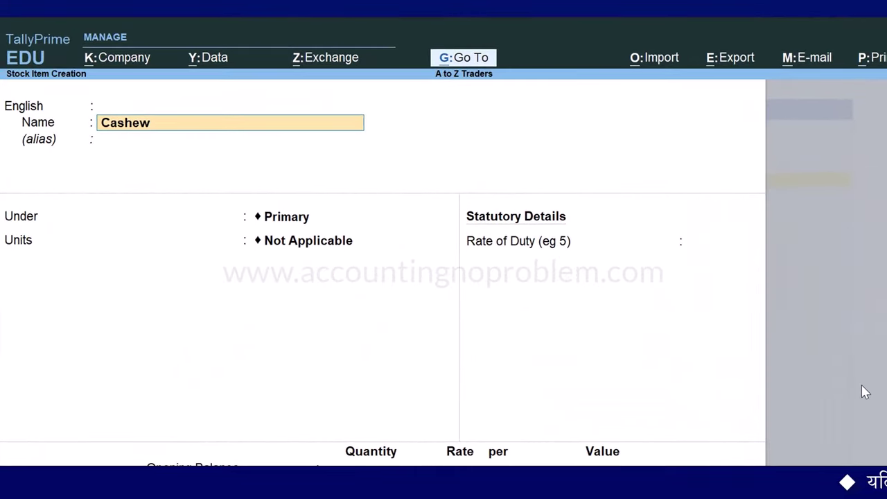
key(BackSpace)
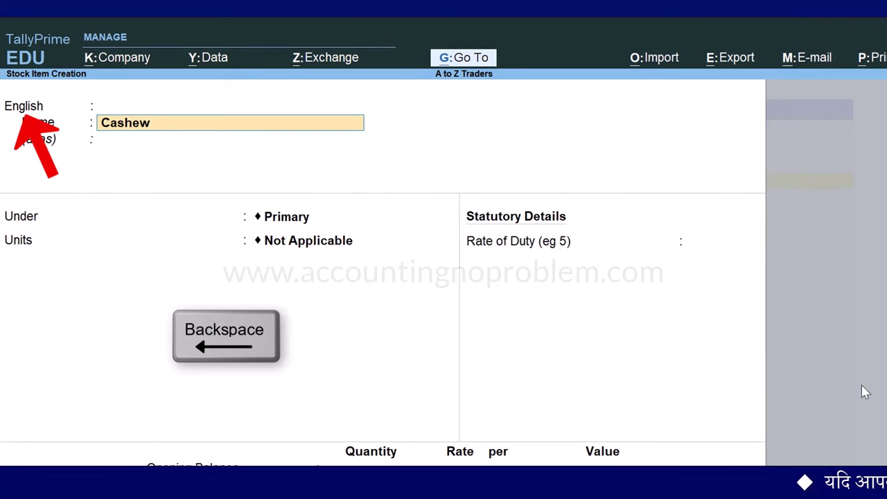
key(BackSpace)
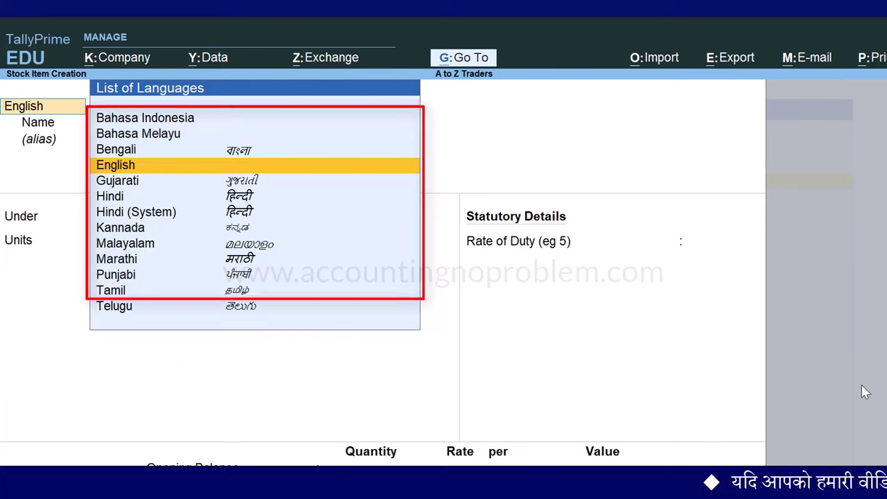
key(Down)
key(Down)
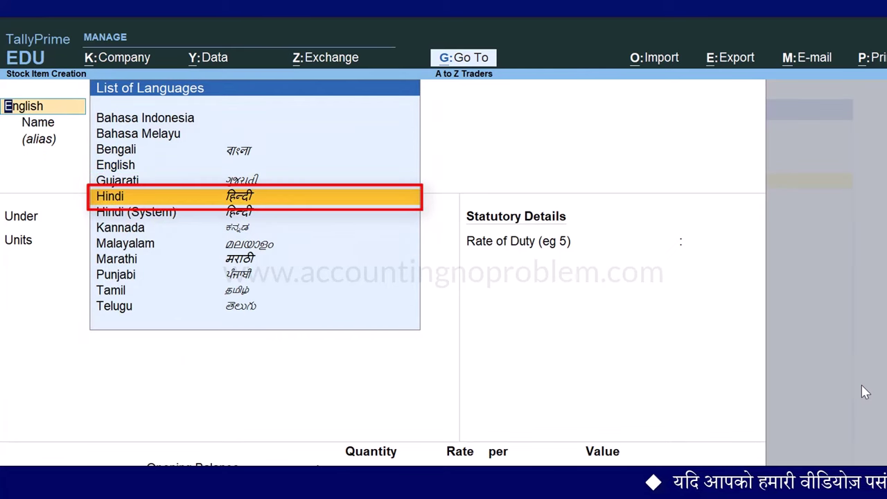
key(Return)
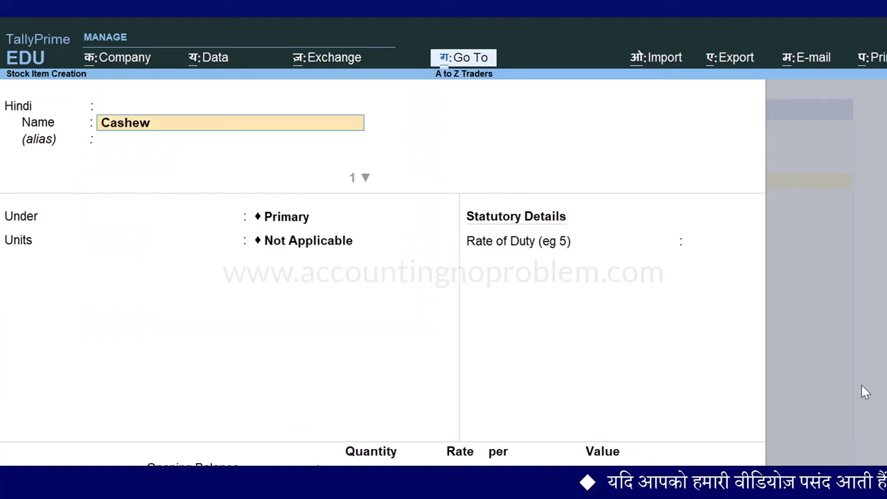
key(Return)
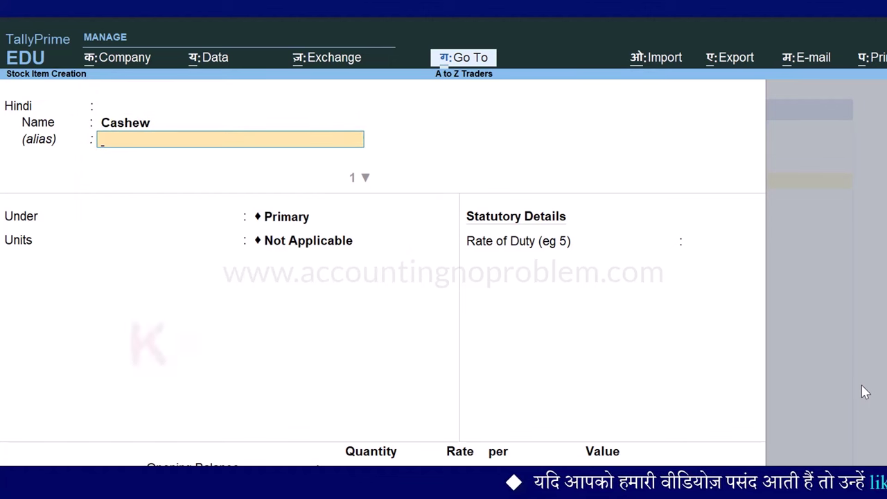
text(काजू)
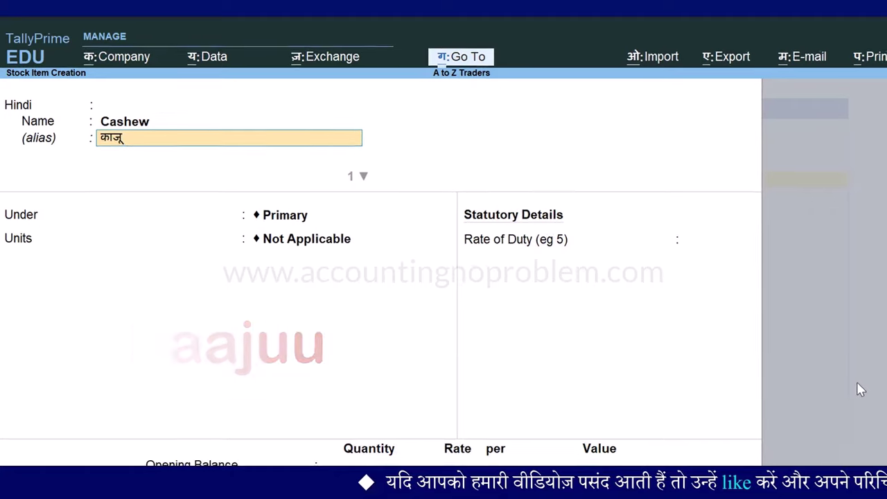
key(Return)
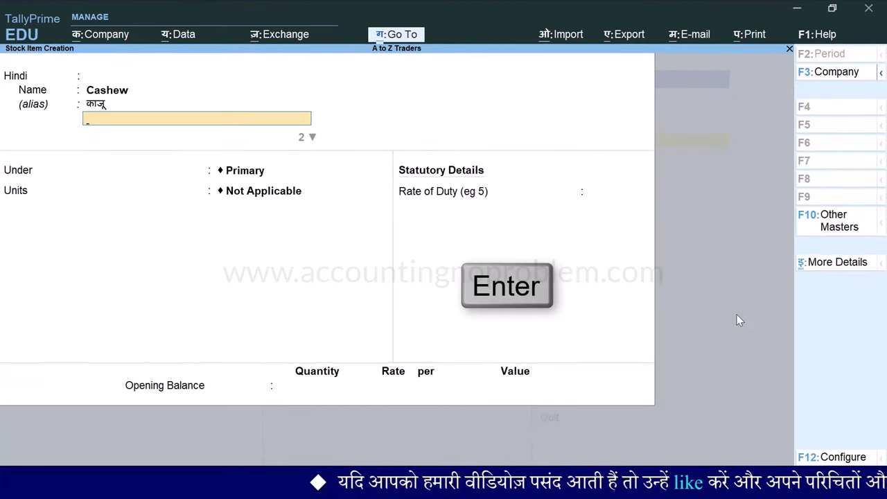
key(Return)
key(Return)
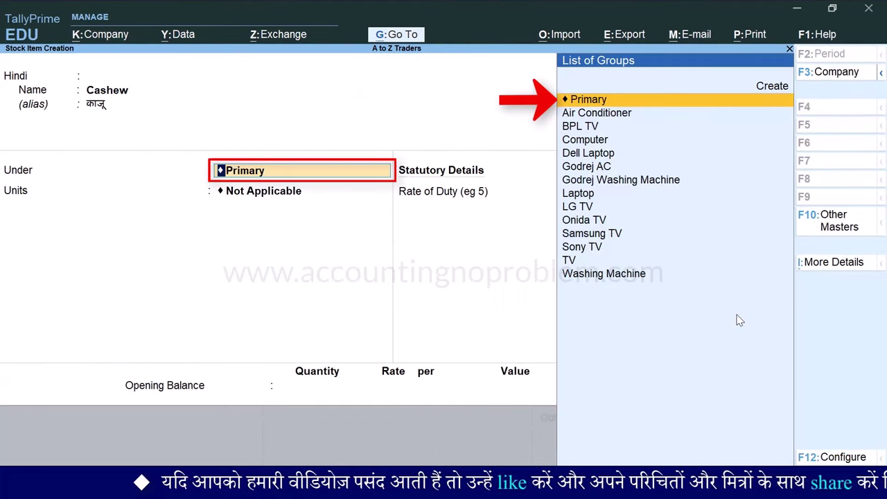
- Save Cashew under group Primary with unit Kgs and rate of duty 0, then return to Gateway of Tally
key(Return)
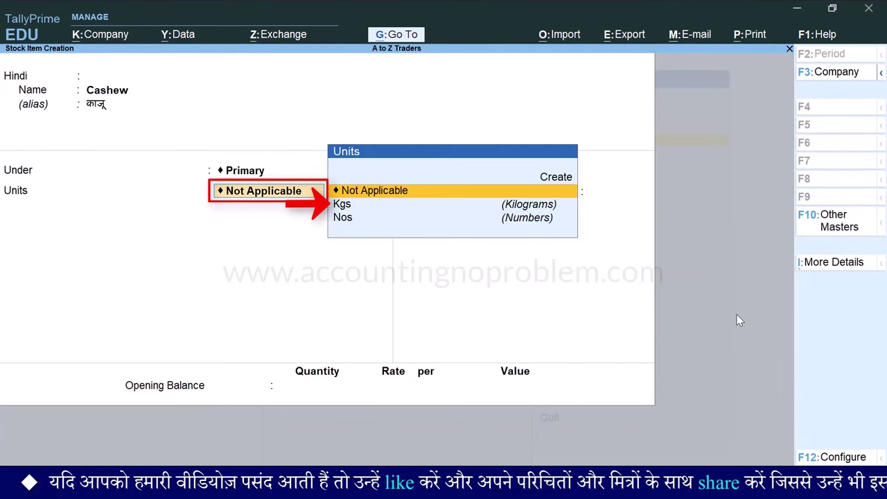
key(Down)
key(Return)
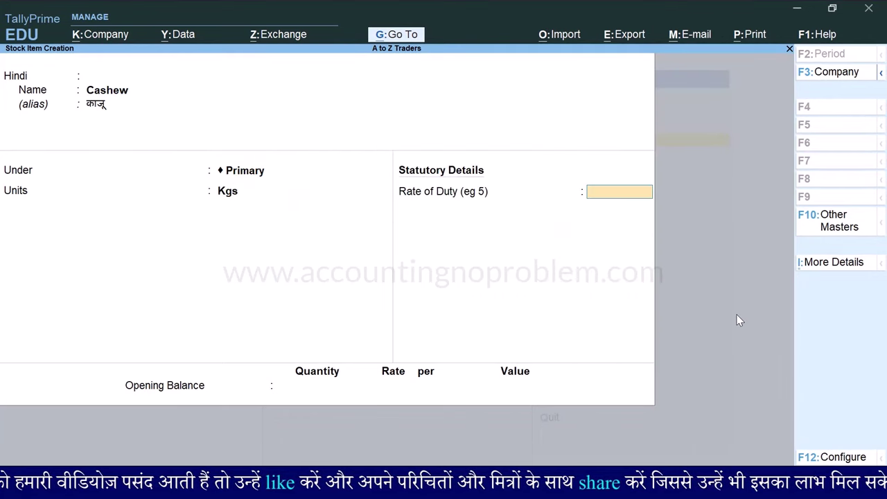
key(Return)
key(Return)
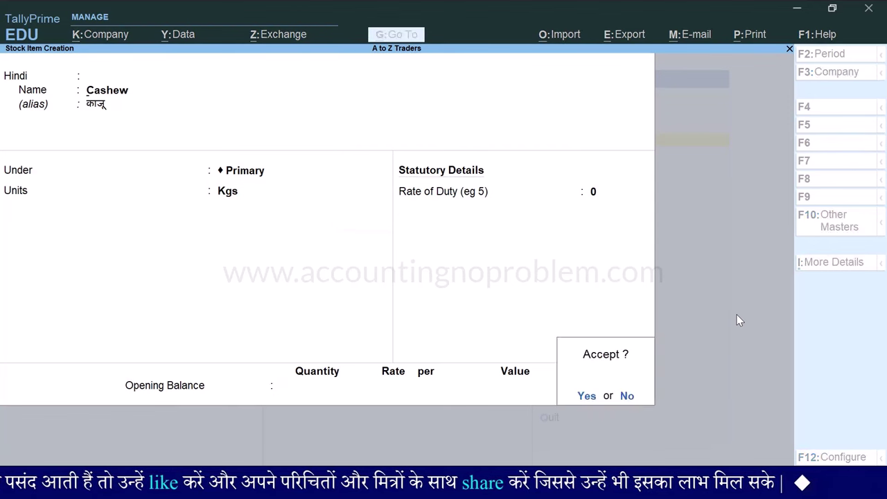
key(Return)
key(Escape)
key(Escape)
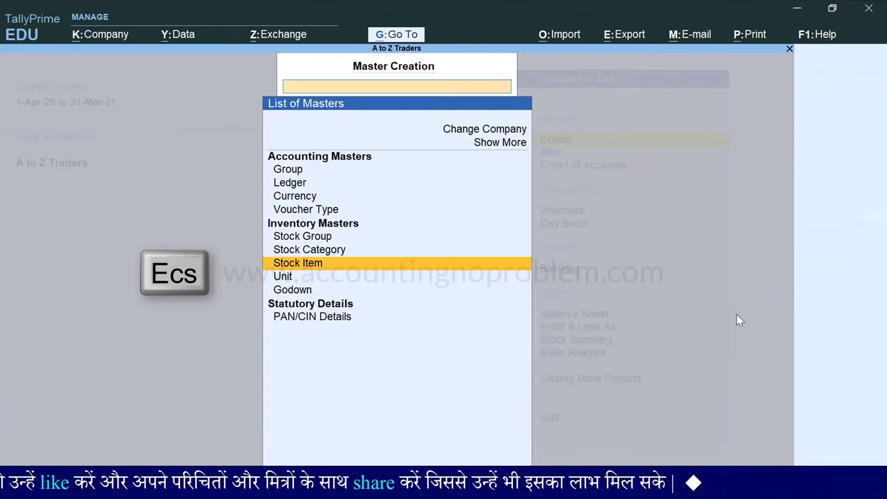
key(Escape)
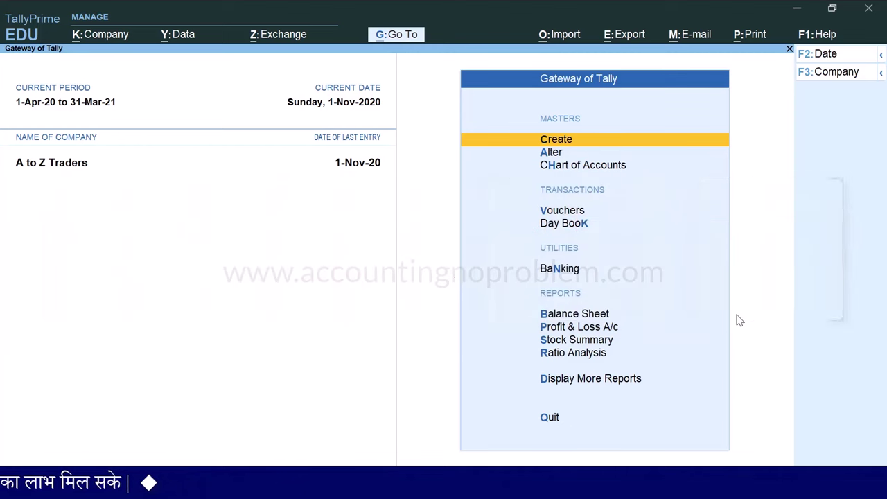
- Record a purchase from Ashok Traders, invoice 651, of 50 kg Cashew at 1,000 per kg
key(v)
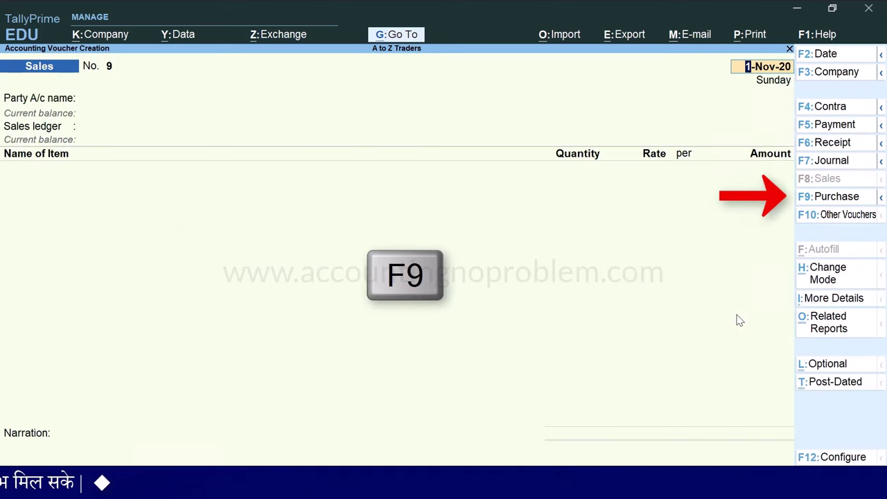
key(F9)
text(651)
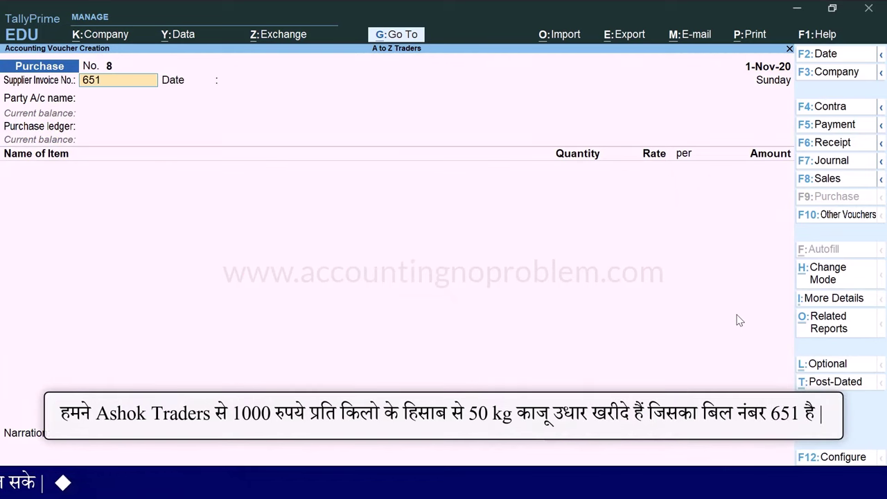
key(Return)
key(Return)
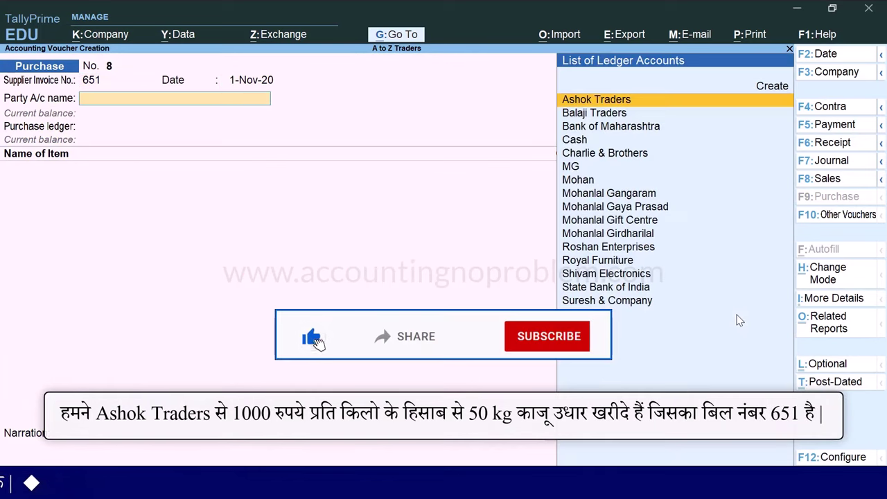
key(Return)
key(Return)
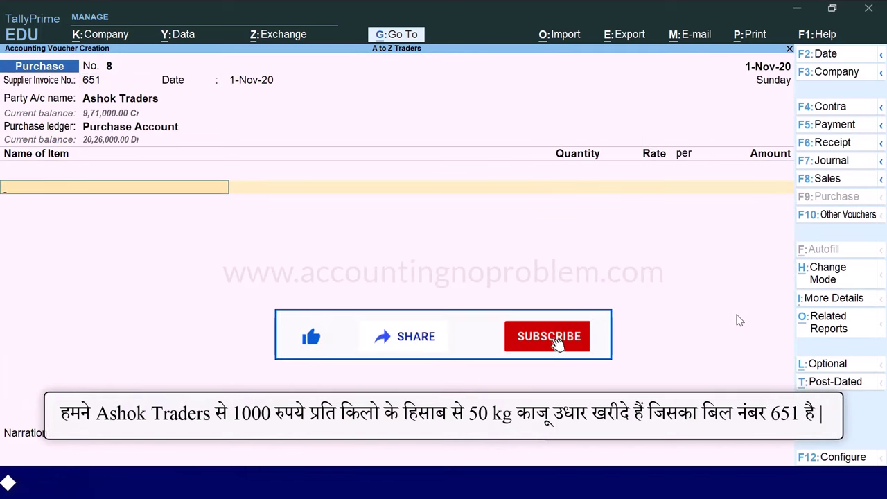
text(c)
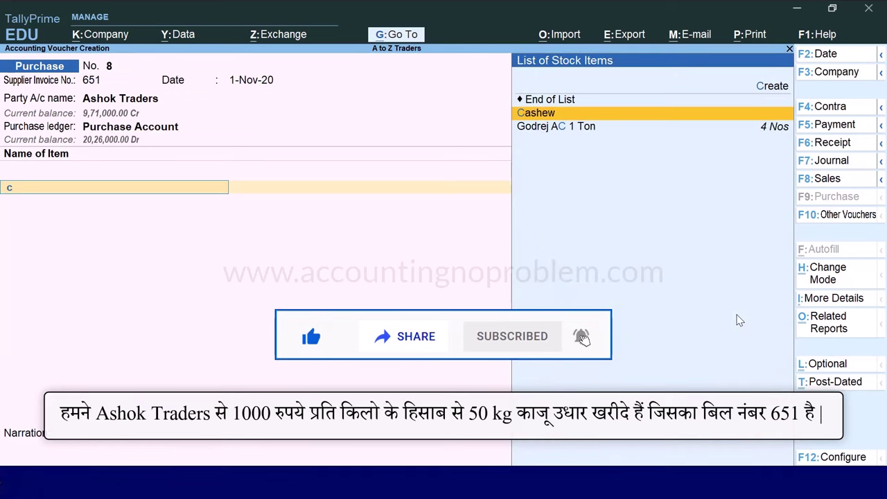
key(Return)
key(Return)
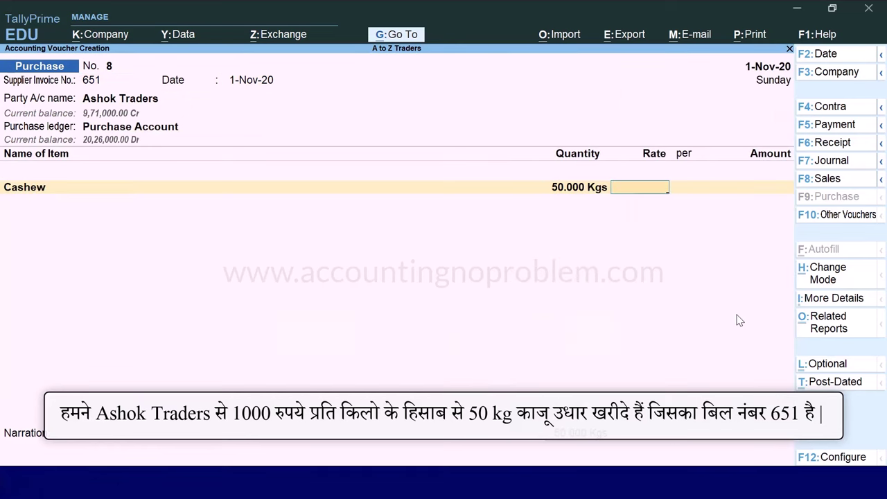
key(Return)
key(Return)
key(Return)
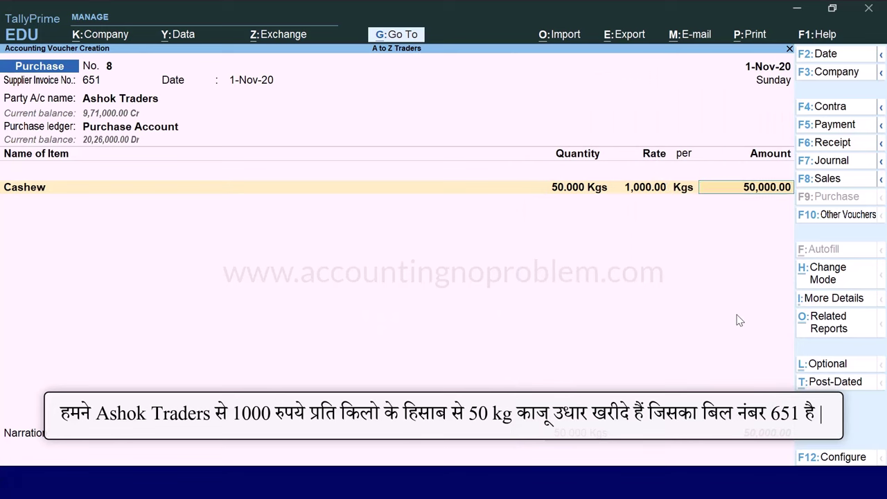
key(Return)
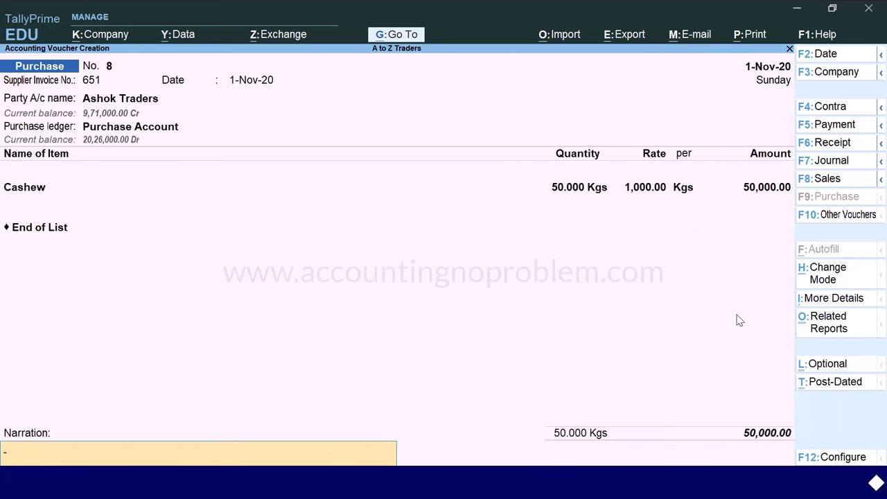
key(Return)
key(Return)
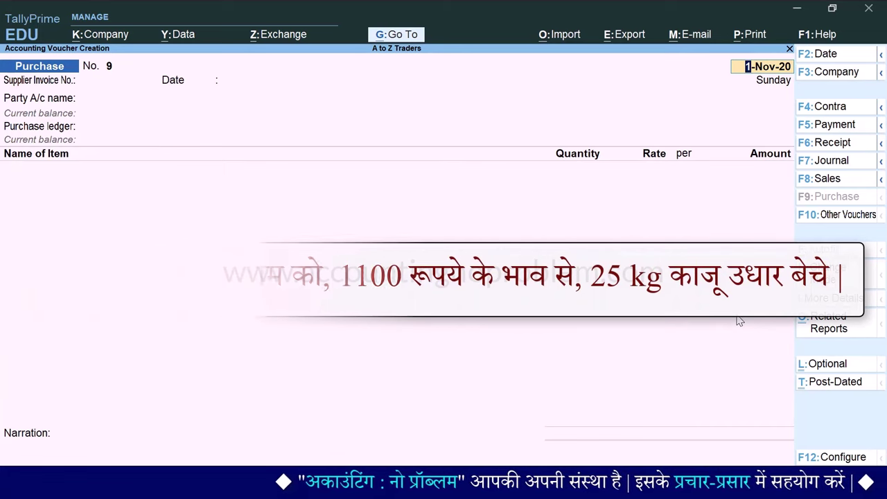
- Save a credit sale of 25 kg Cashew at 1,100 per kg to Sales Account, then reopen voucher 9
key(F8)
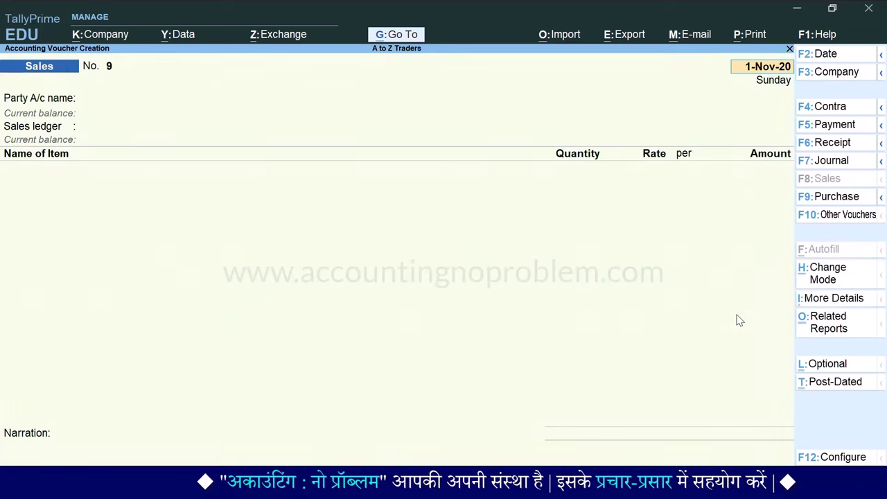
text(Mg)
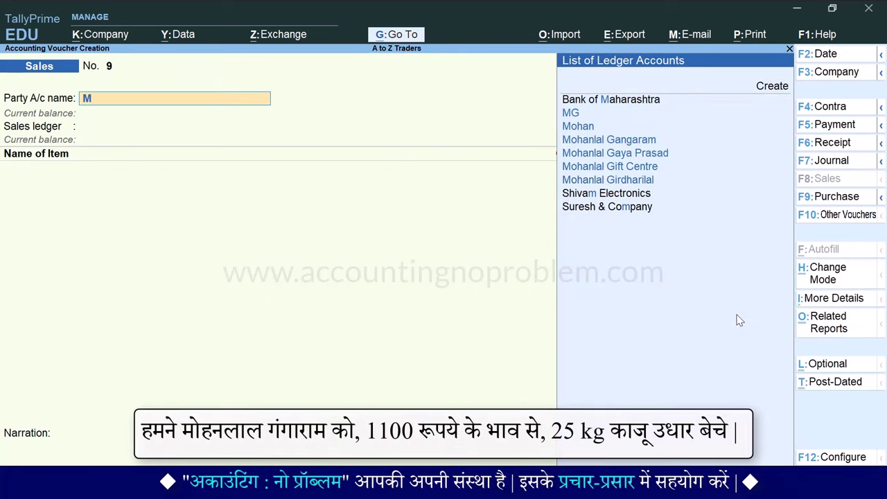
key(Return)
key(Return)
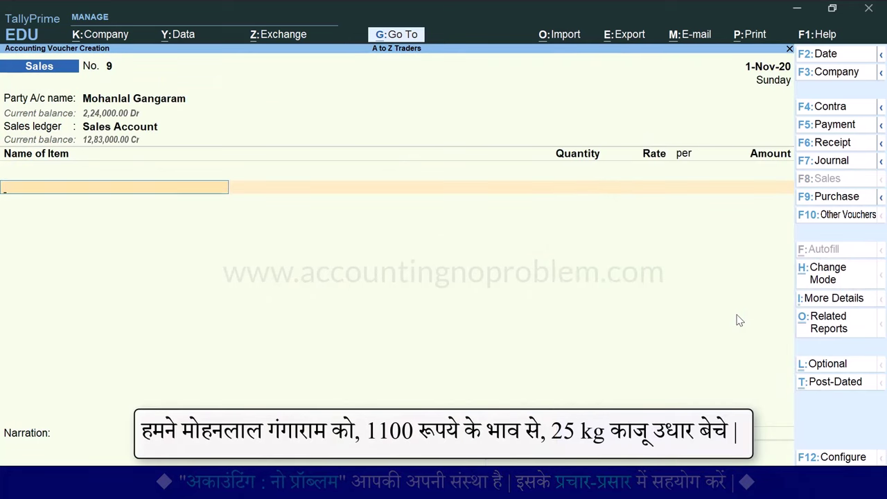
text(c)
key(Return)
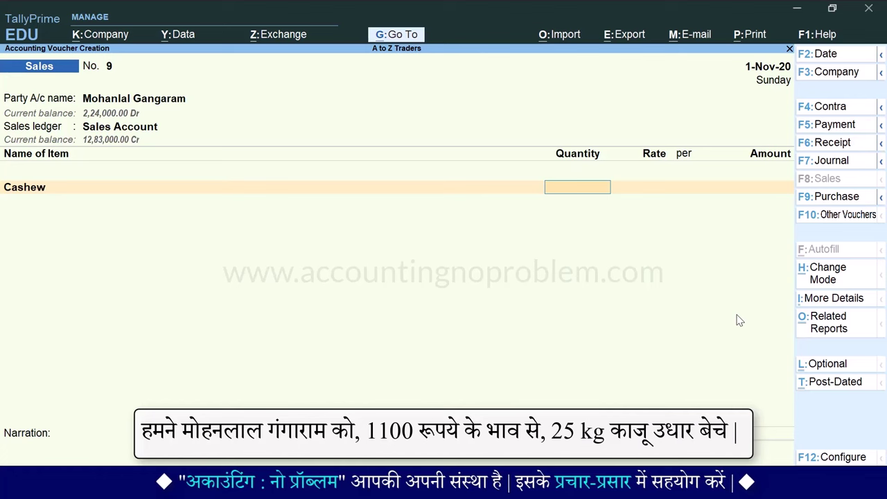
key(Return)
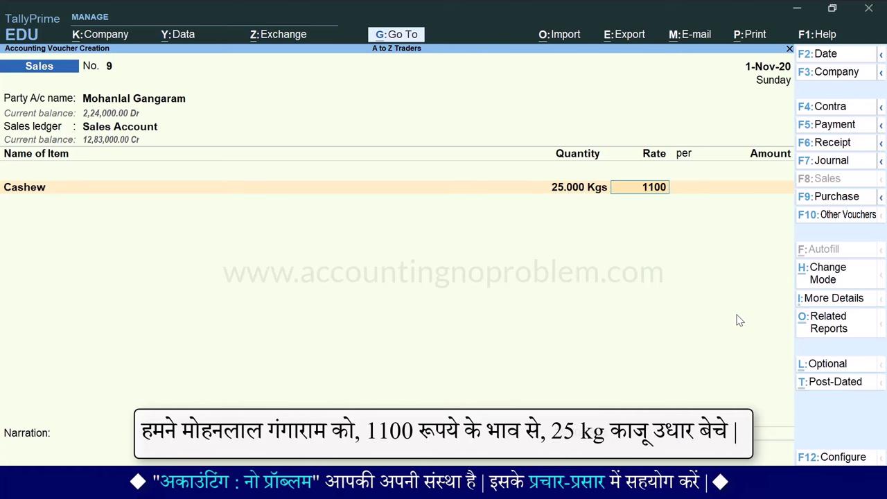
key(Return)
key(Return)
key(Return)
key(Return)
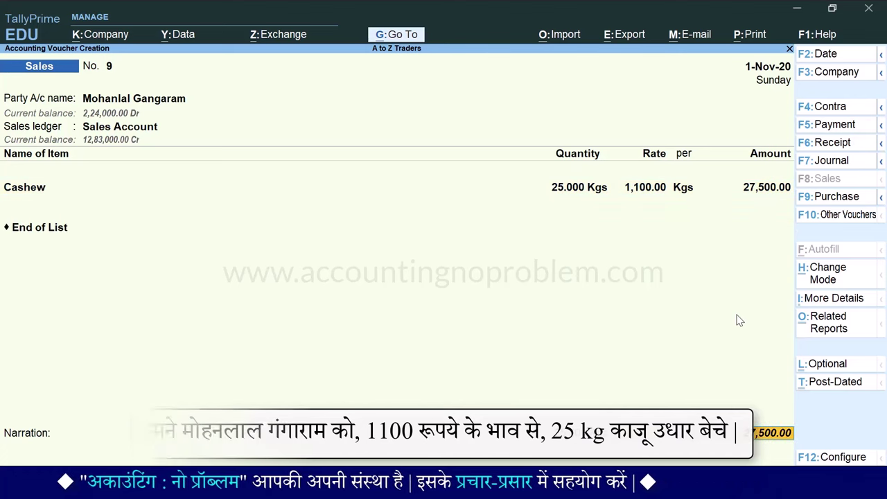
key(Return)
key(Return)
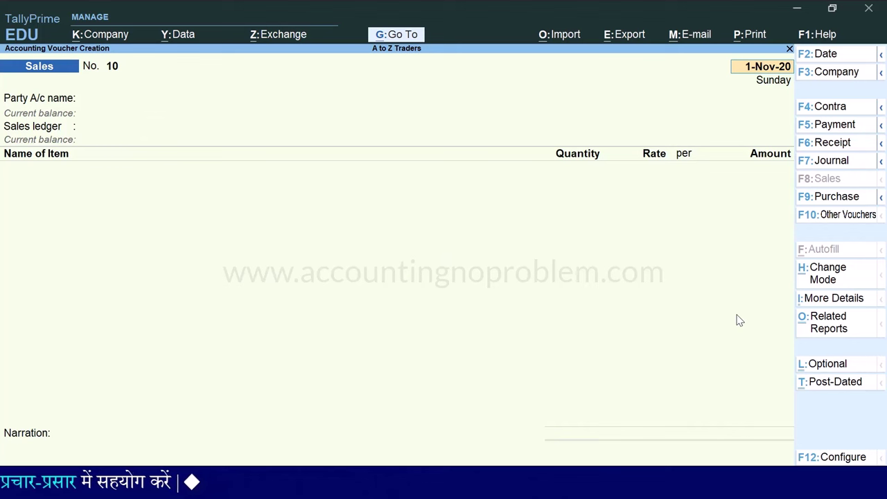
key(Page_Up)
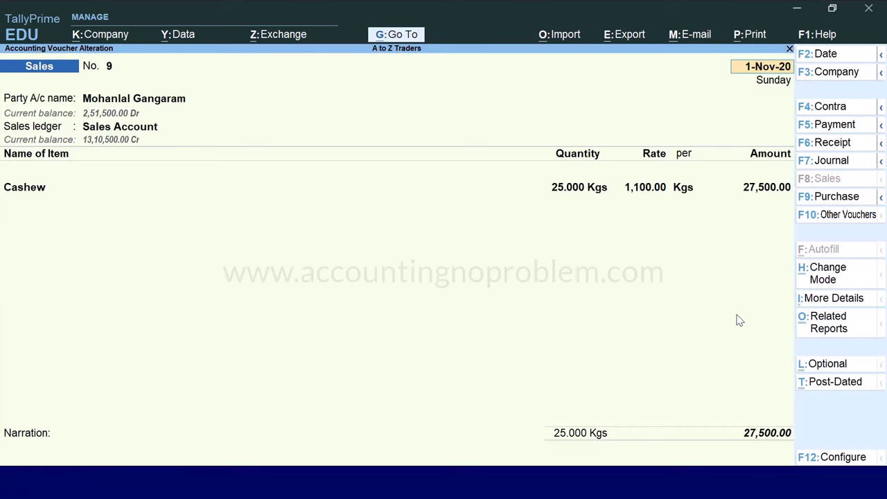
- In the invoice print configuration, set the stock item display name to Name (Alias)
key(ctrl+p)
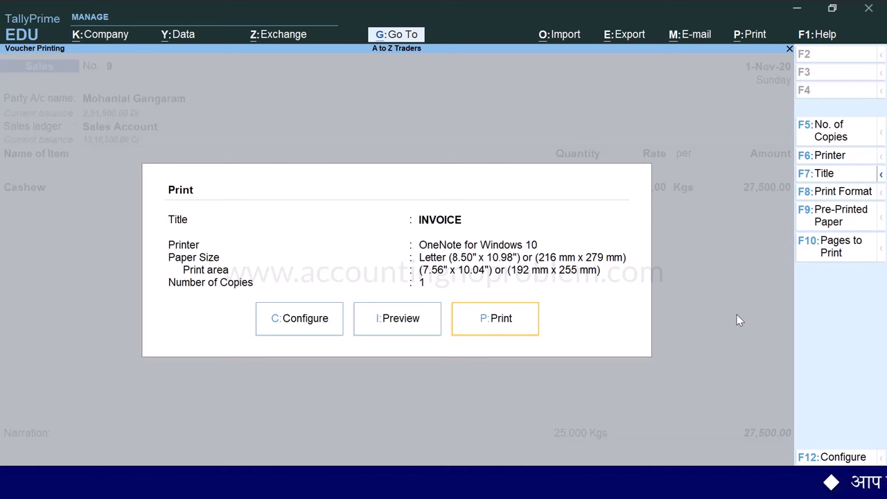
key(c)
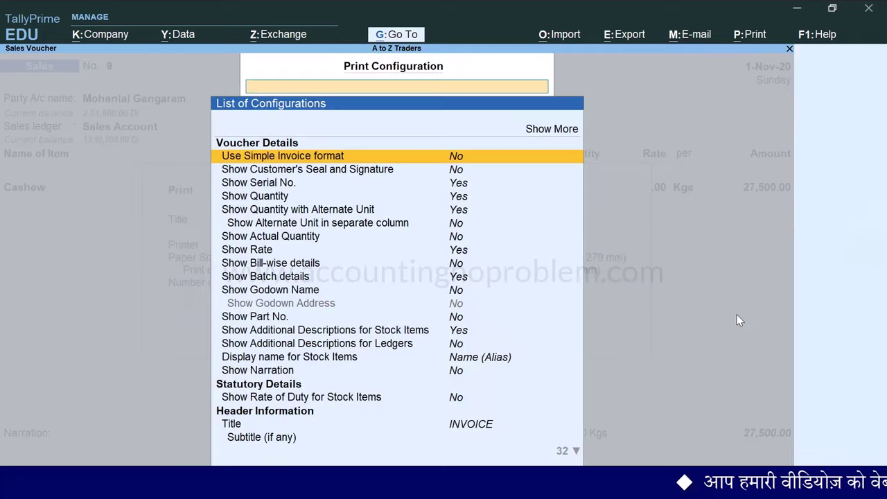
key(Down)
key(Down)
key(Down)
key(Down)
key(Down)
key(Down)
key(Down)
key(Down)
key(Down)
key(Down)
key(Down)
key(Down)
key(Down)
key(Down)
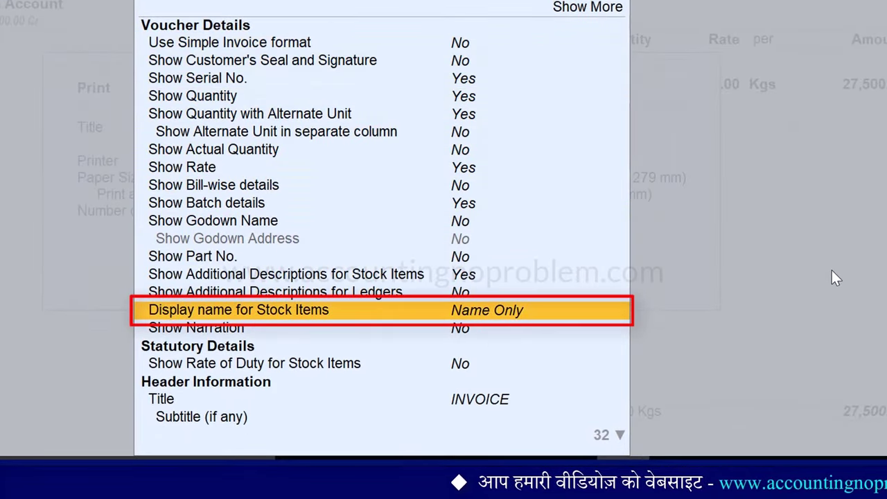
key(Return)
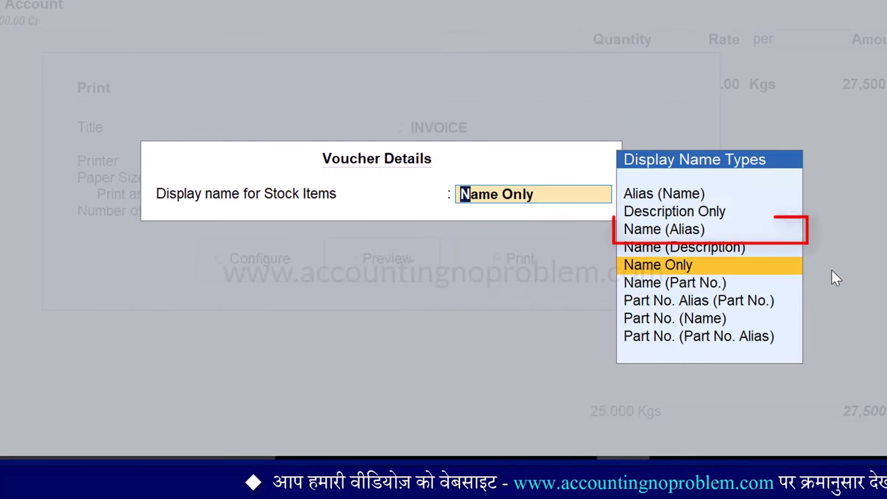
key(Up)
key(Up)
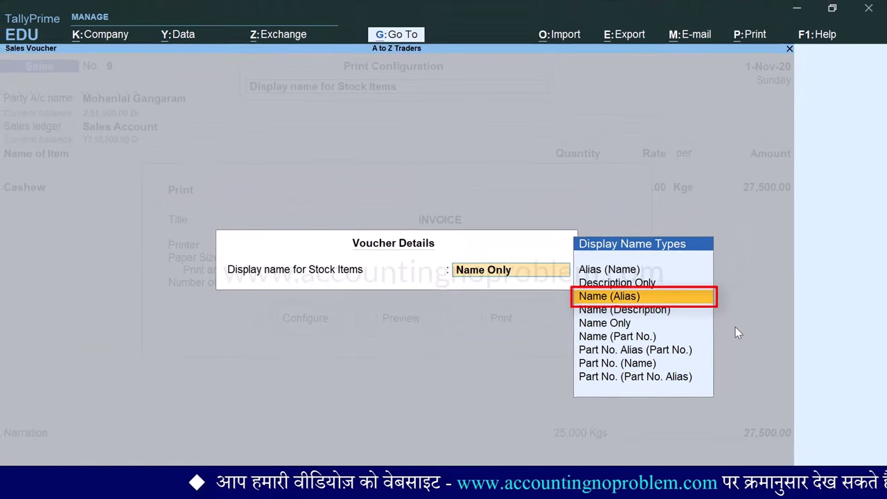
key(Return)
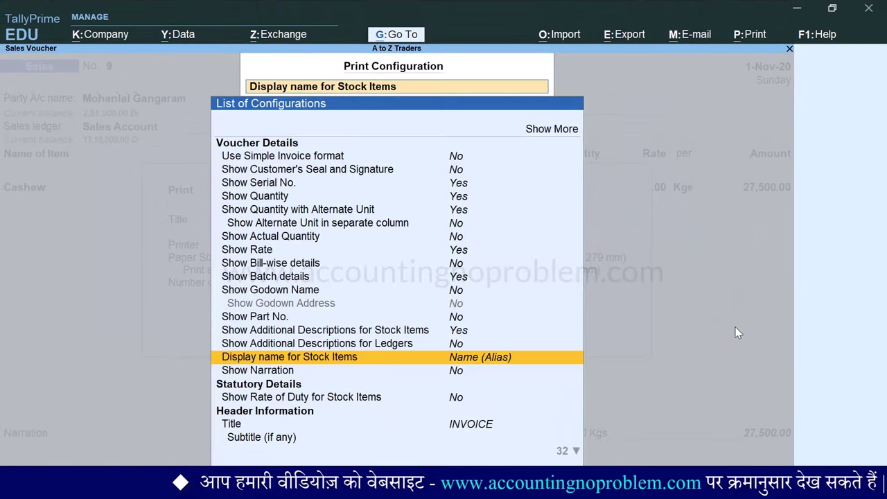
key(Escape)
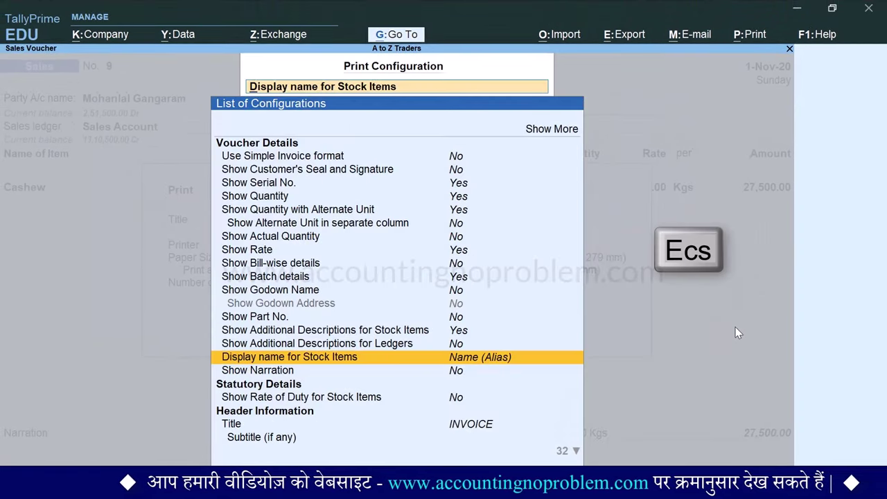
key(Escape)
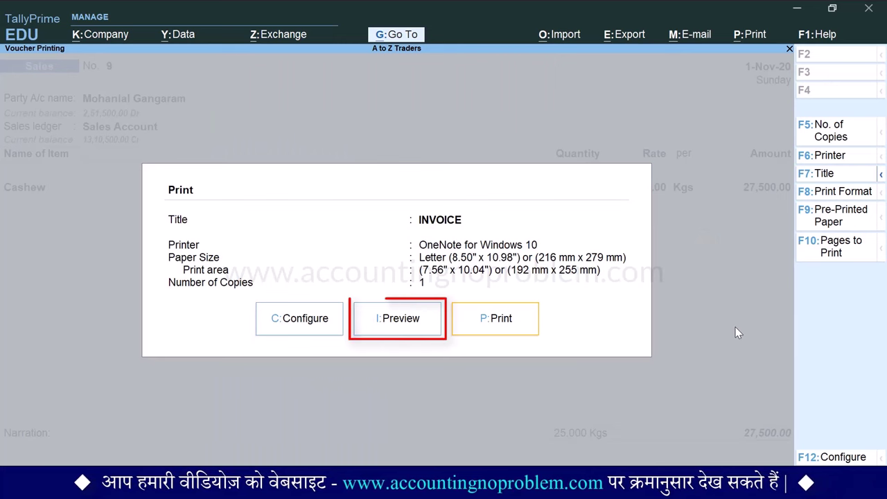
- Preview and zoom the invoice to view the Cashew (काजू) line of 25 kg totalling 27,500
key(i)
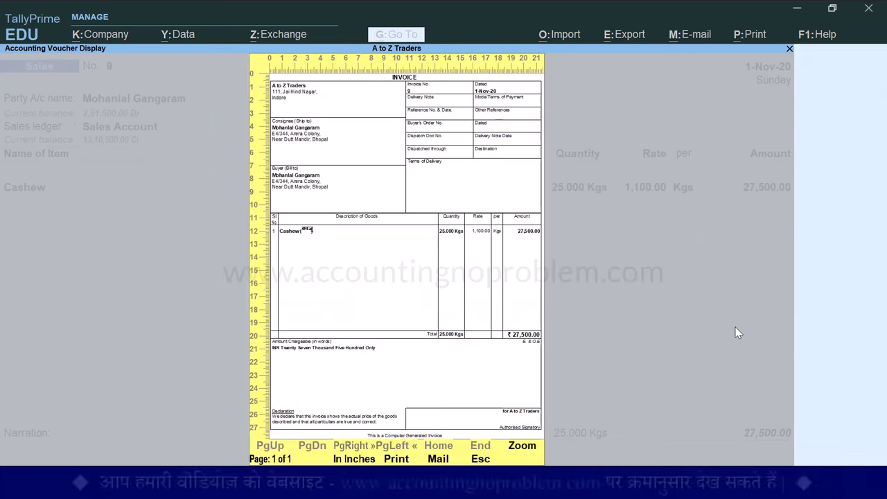
key(alt+z)
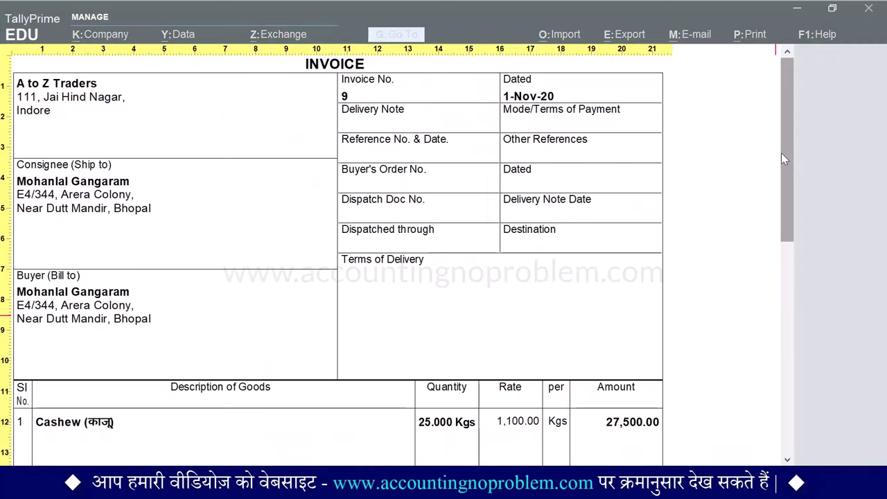
drag(781, 152, 771, 250)
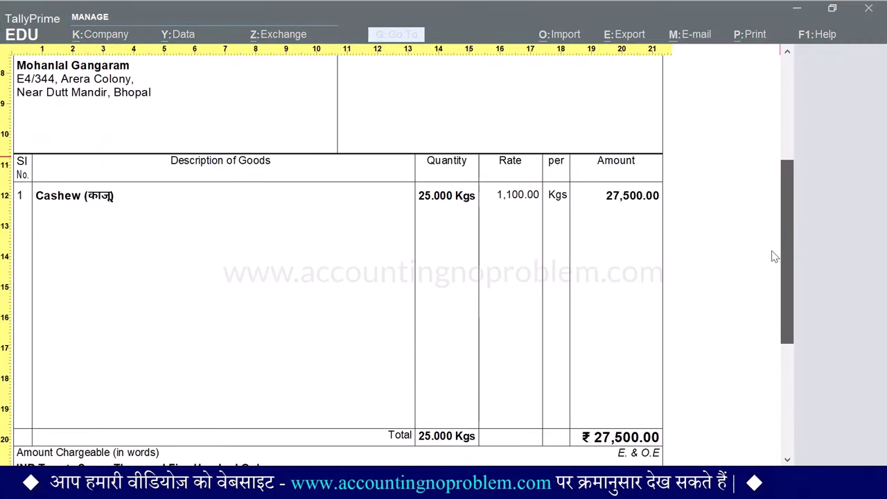
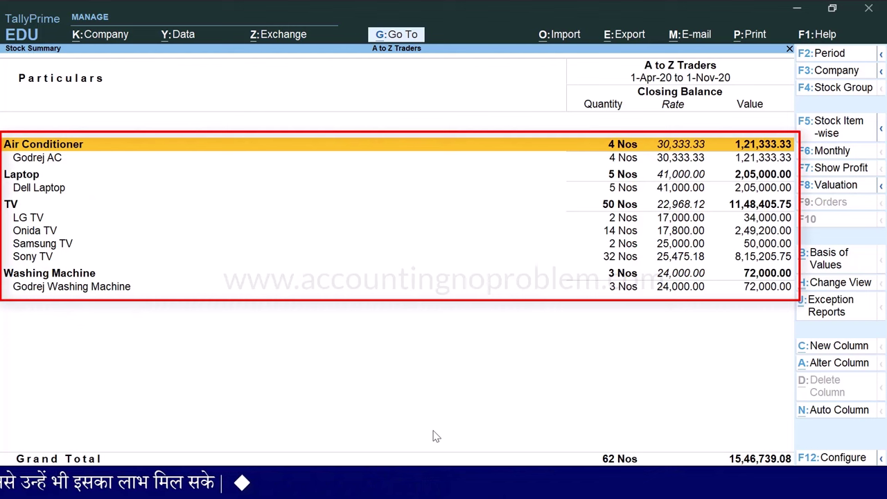
- Set 'Expand all levels in Detailed format' to Yes so the Stock Summary lists individual items
key(shift+Down)
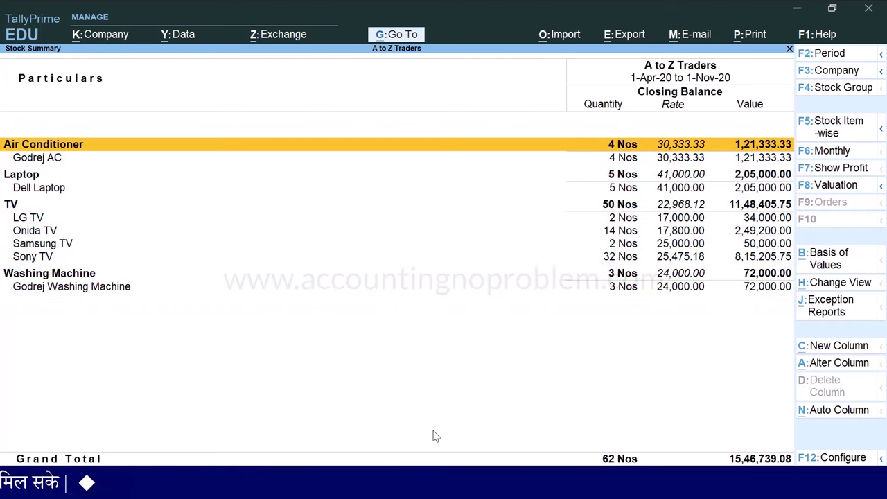
key(Down)
key(Down)
key(Down)
key(Down)
key(Down)
key(Down)
key(Down)
key(Down)
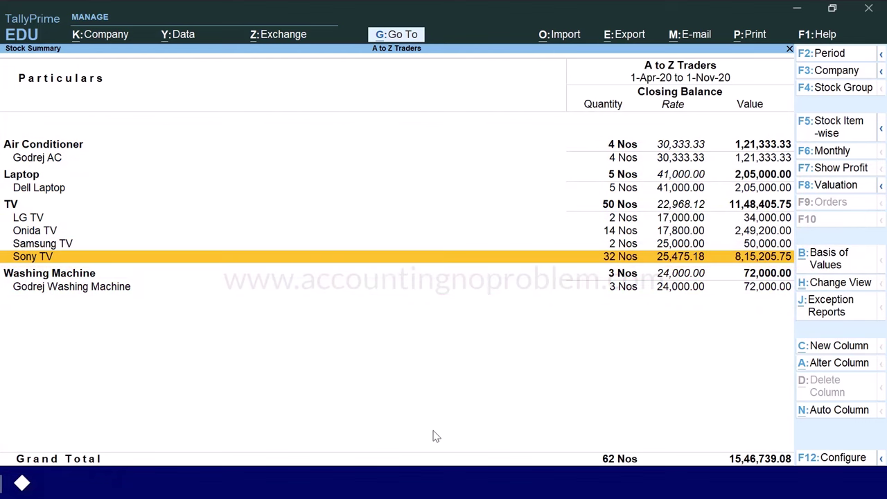
key(F12)
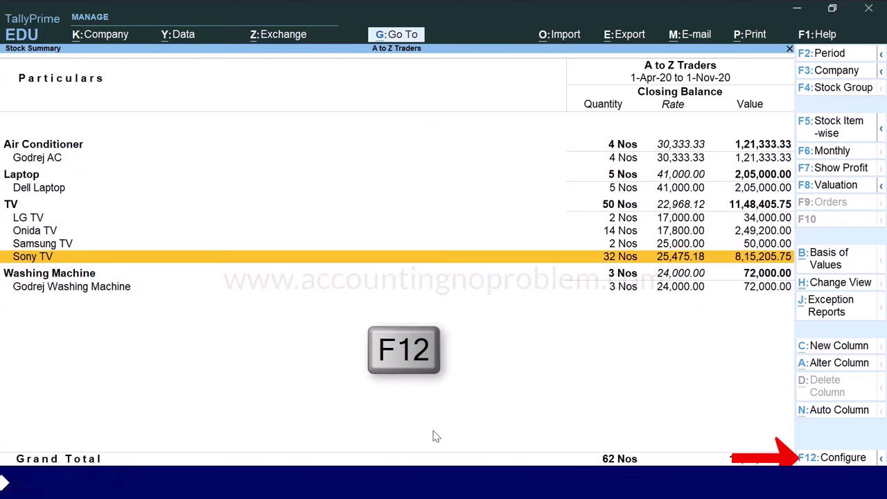
key(Return)
key(Return)
key(Return)
key(Return)
key(Return)
key(Return)
key(Return)
key(Return)
key(Return)
key(Return)
key(Return)
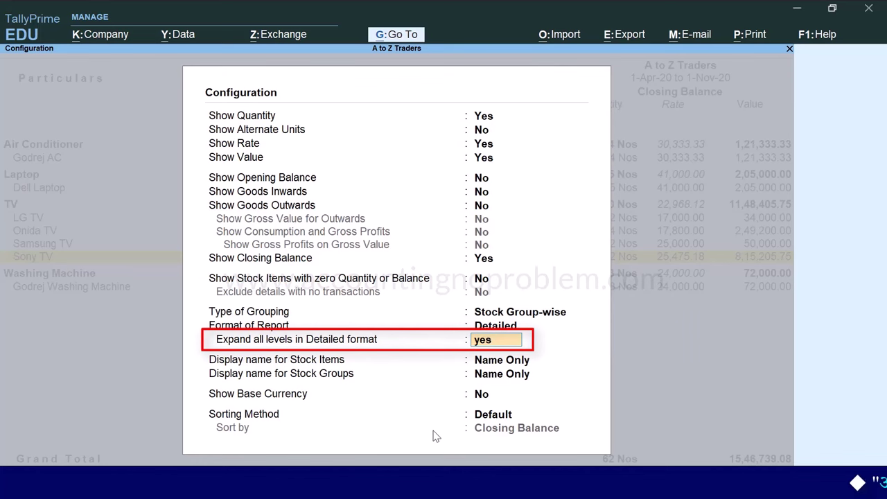
key(ctrl+a)
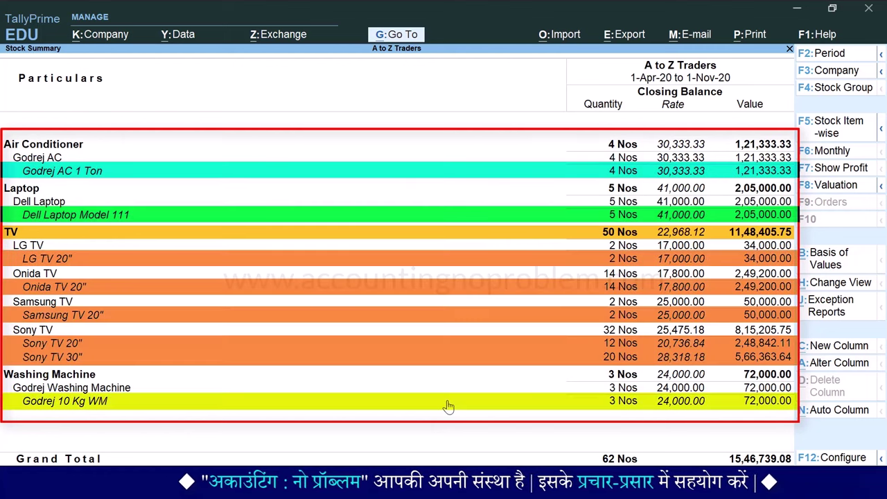
- Check the Sony TV 20" and Sony TV 30" rows, then close the Stock Summary
key(Down)
key(Down)
key(Down)
key(Down)
key(Down)
key(Down)
key(Down)
key(Down)
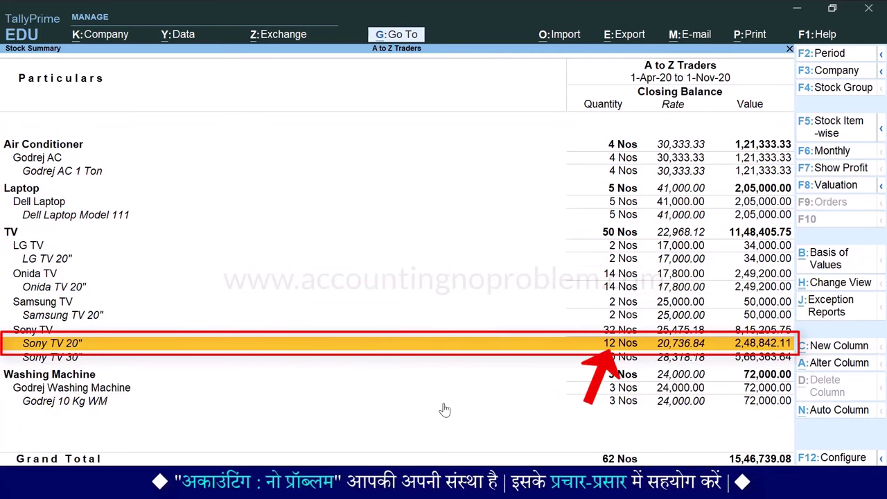
key(Down)
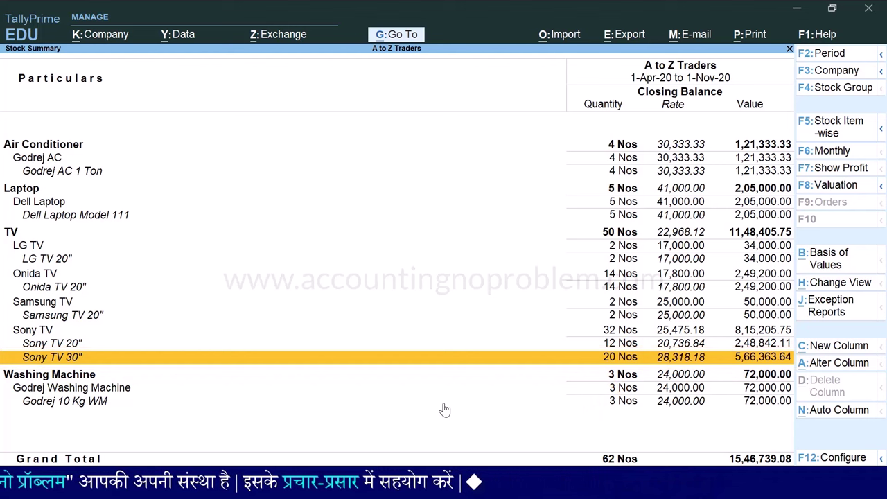
key(Up)
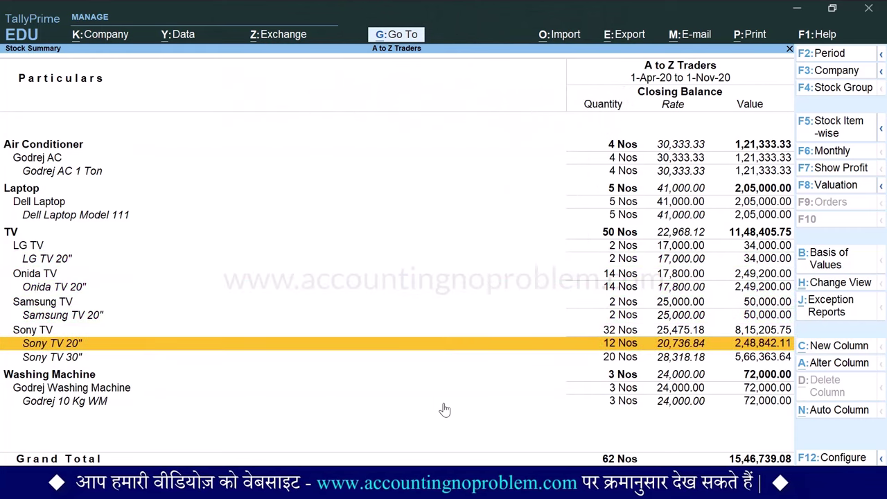
key(Escape)
key(Escape)
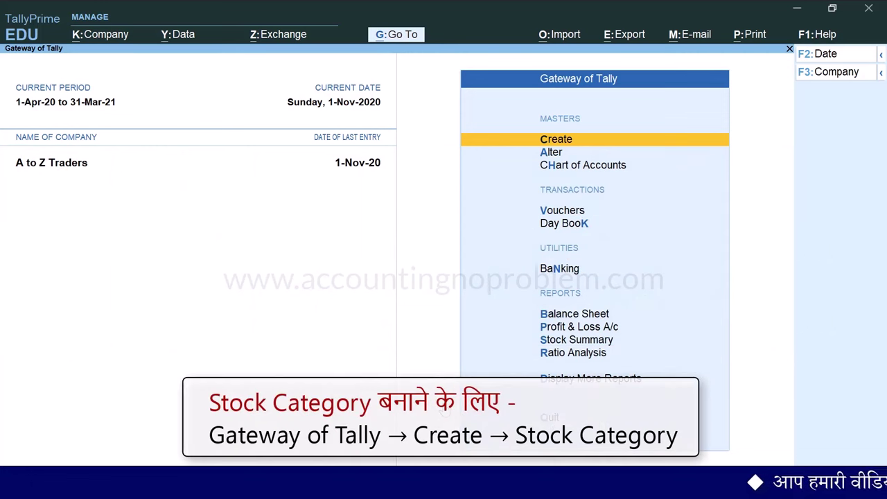
- Create the stock category TV 20" under Primary
key(Return)
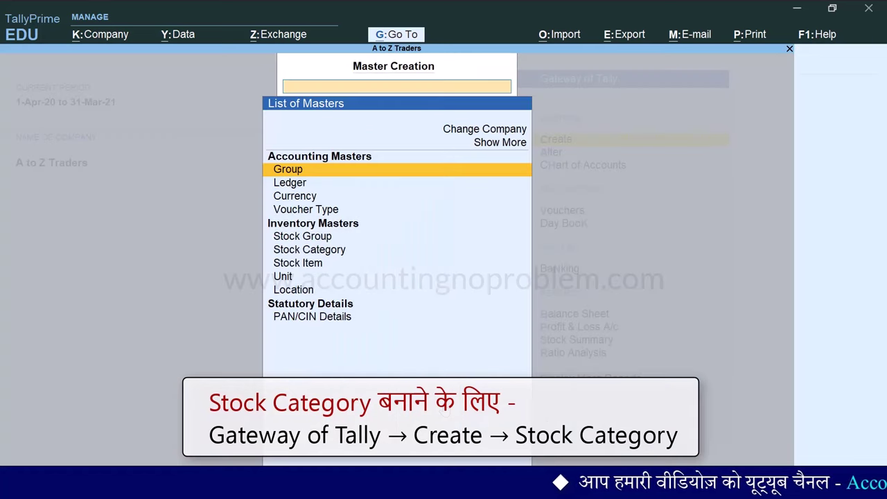
key(Down)
key(Down)
key(Down)
key(Down)
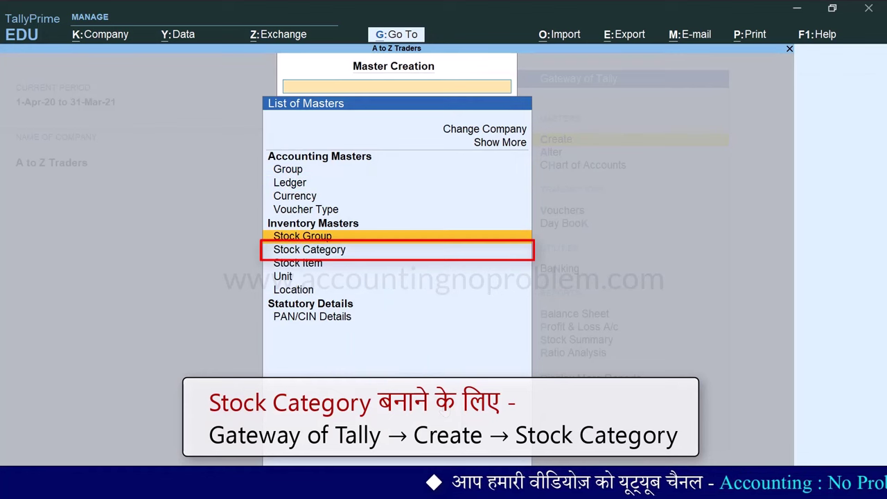
key(Down)
key(Return)
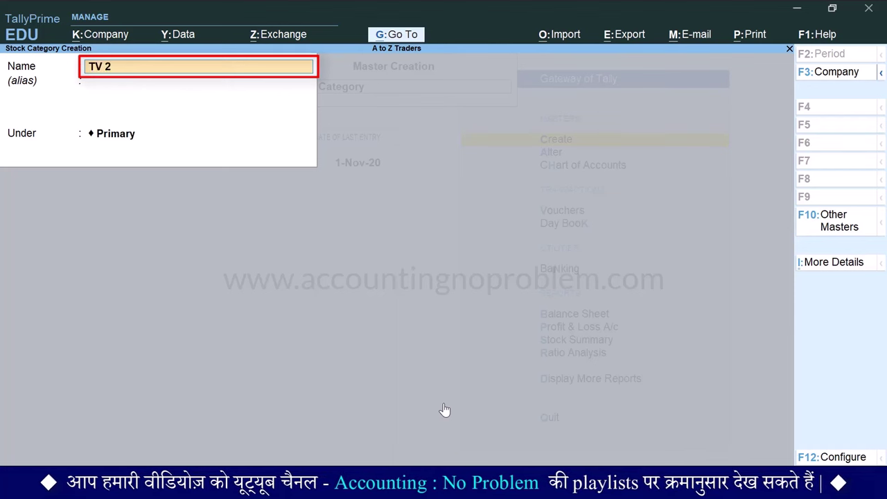
key(Return)
key(Return)
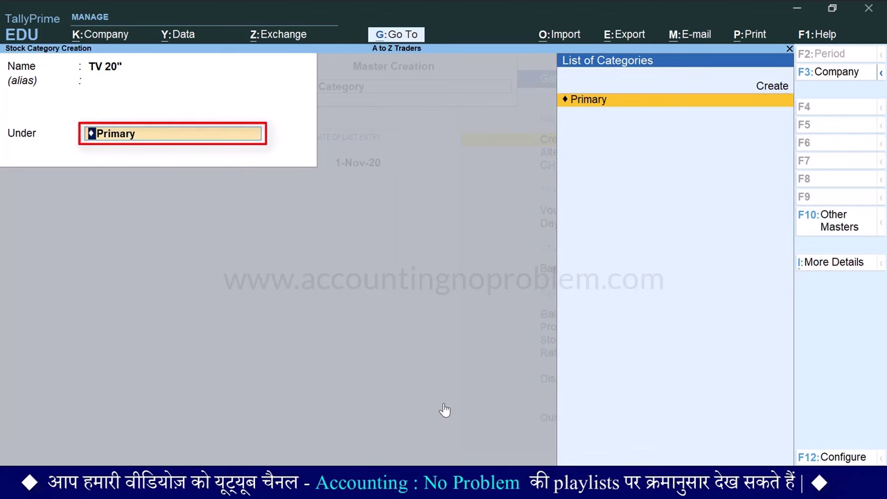
key(Return)
key(Return)
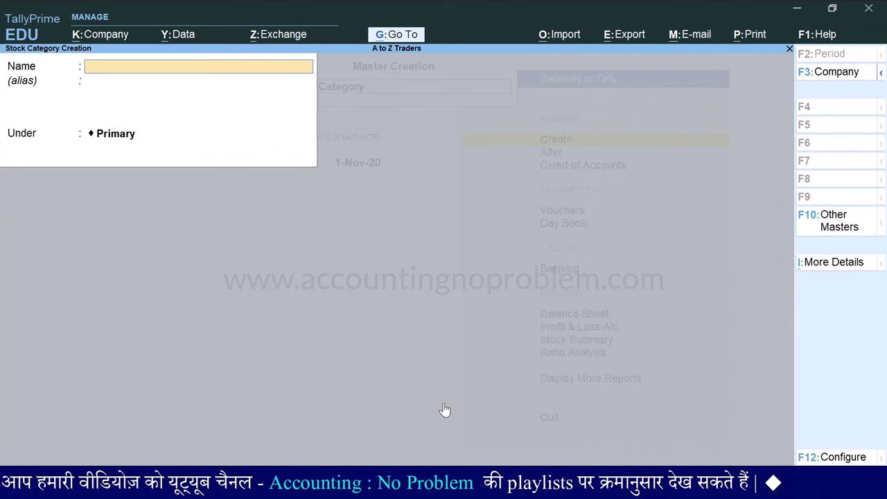
- Create the stock category TV 30" under Primary and quit category creation
text(TV 30")
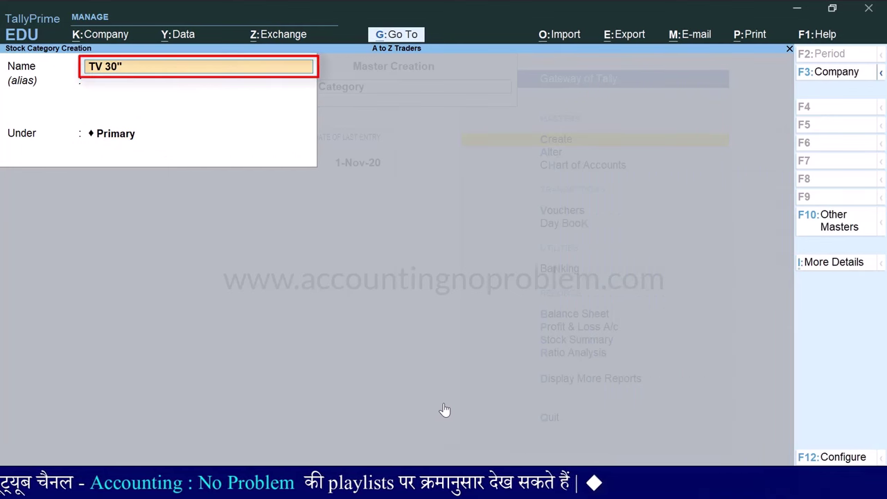
key(Return)
key(Return)
key(Return)
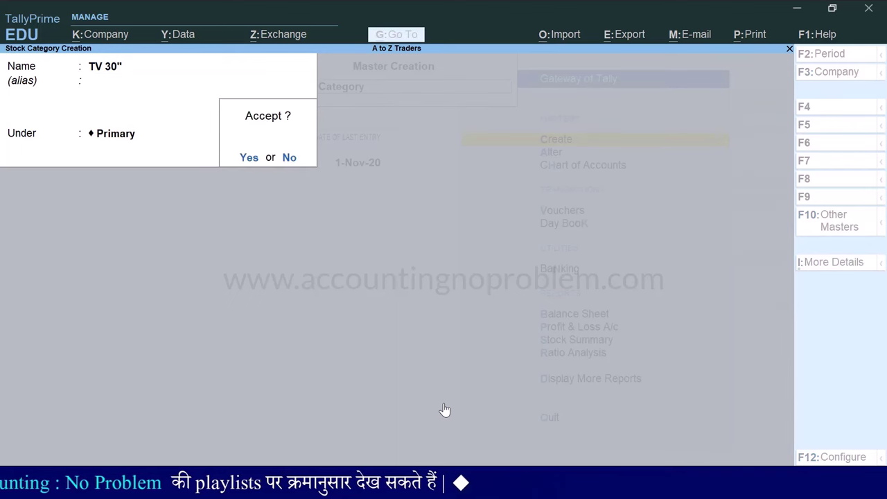
key(Return)
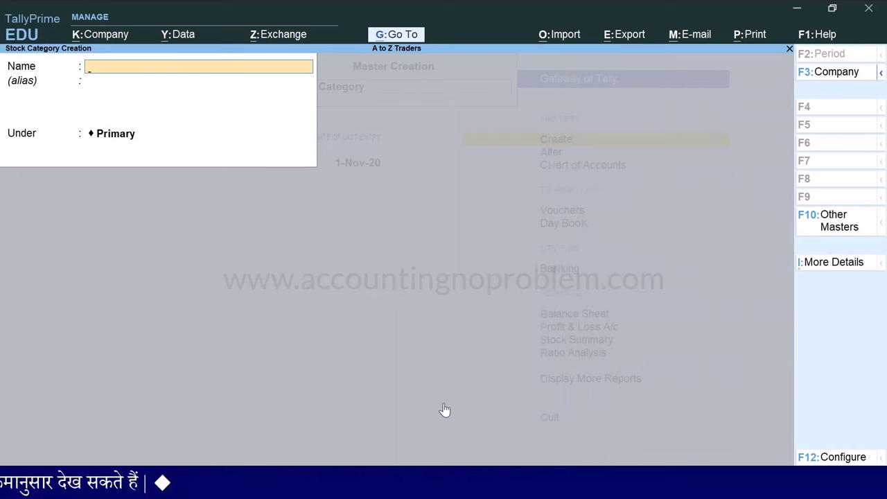
key(Escape)
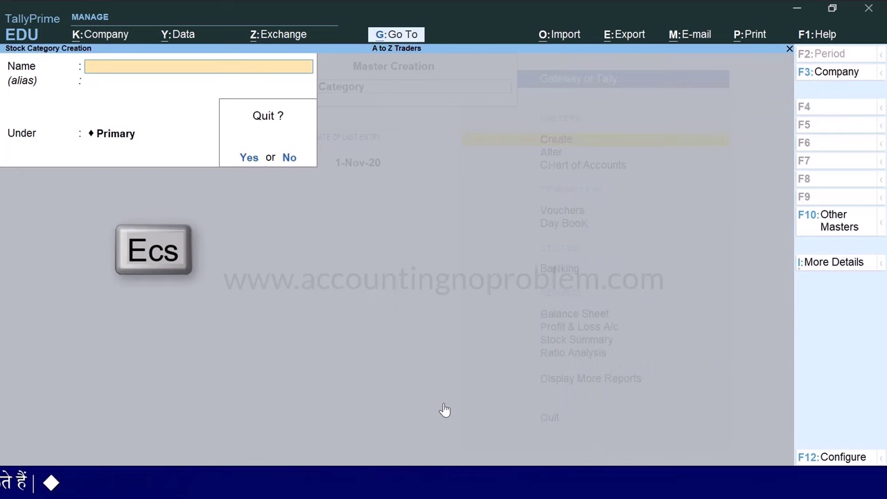
key(Escape)
key(Escape)
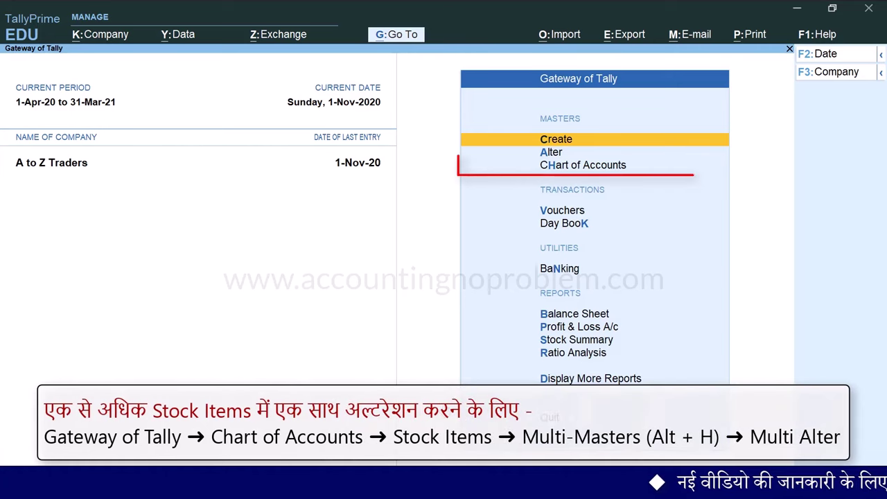
- Open the Stock Items list from the Chart of Accounts
key(Down)
key(Down)
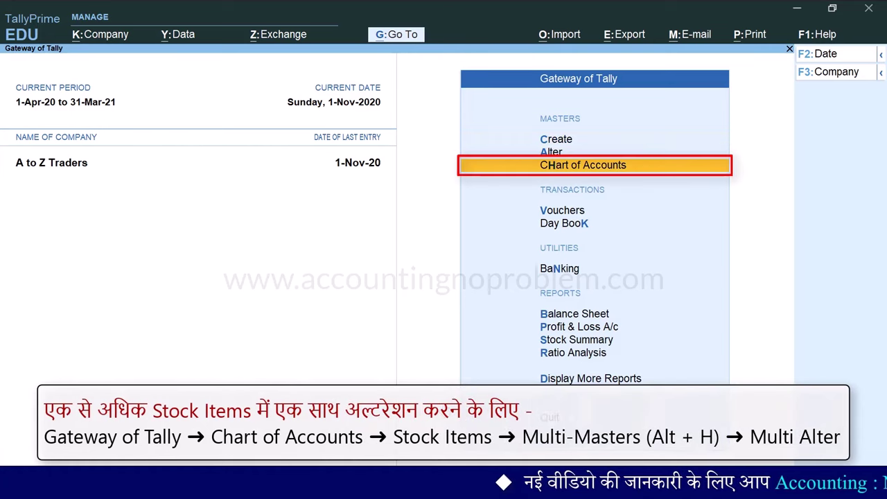
key(Return)
key(Down)
key(Down)
key(Down)
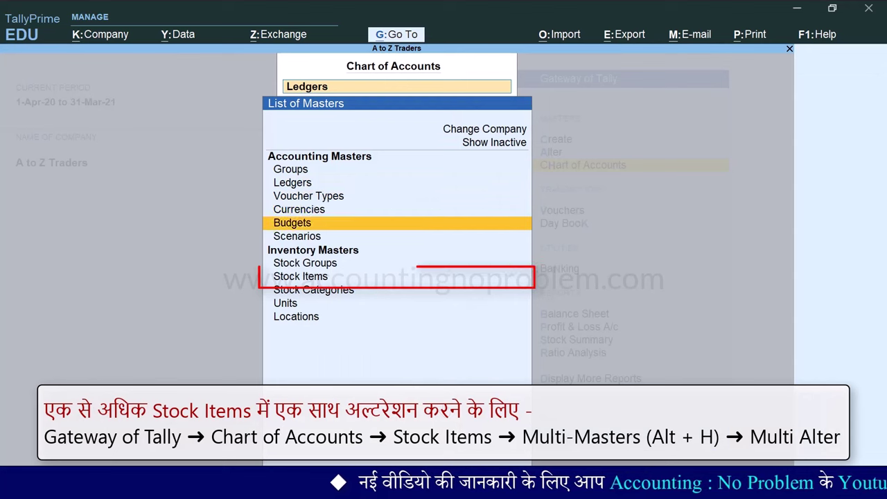
key(Down)
key(Down)
key(Down)
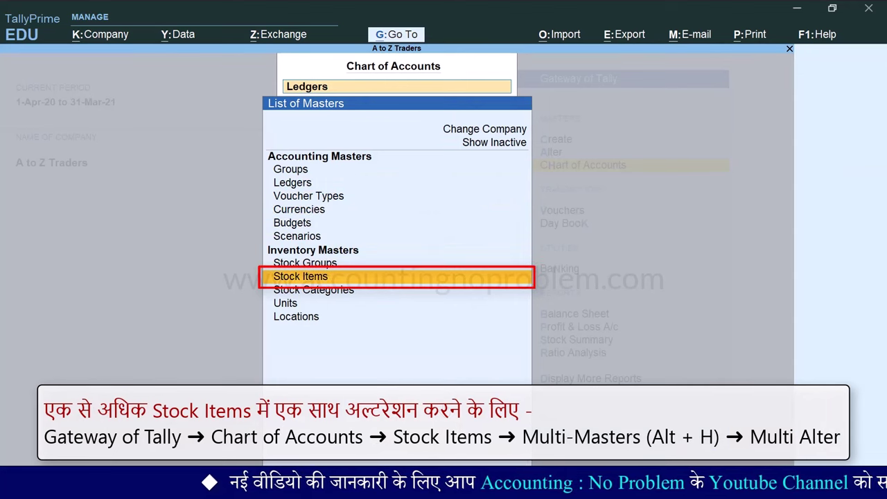
key(Return)
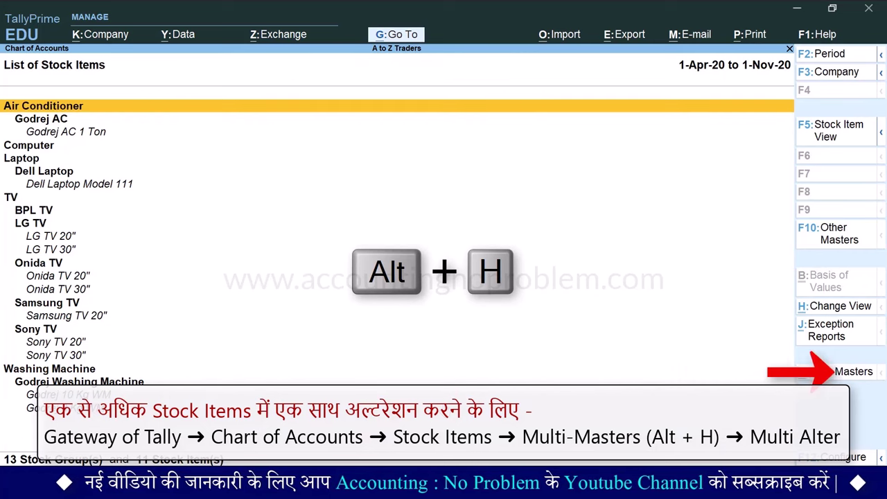
- Start Multi Stock Item Alteration for the TV stock group
key(alt+h)
key(Down)
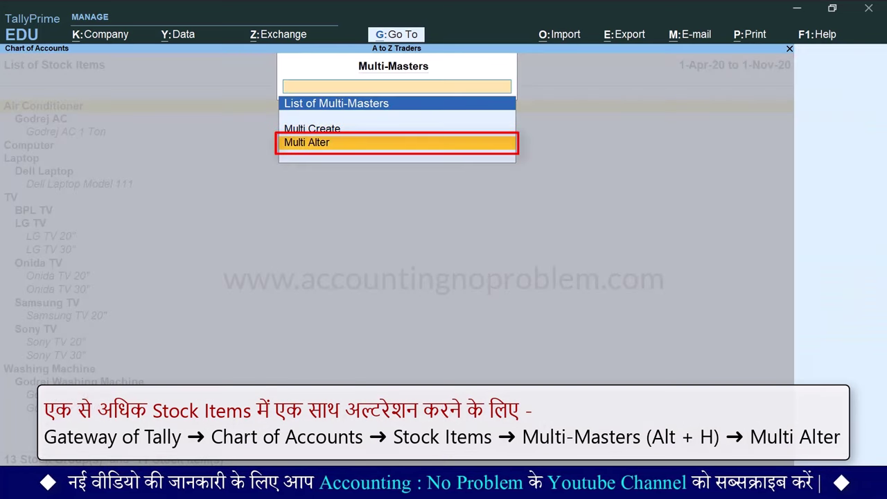
key(Return)
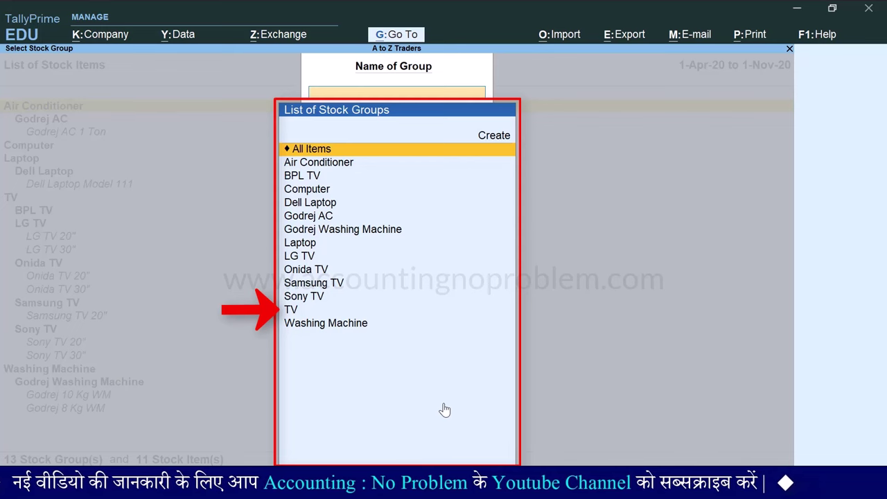
text(T)
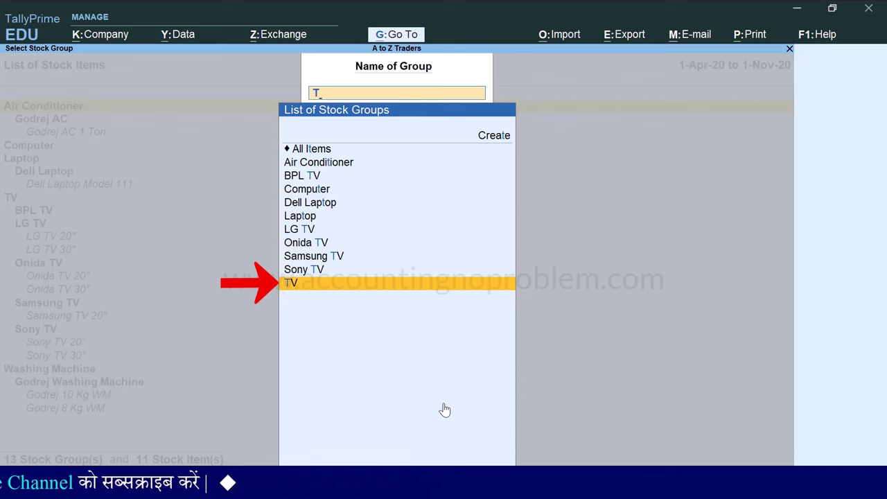
key(Return)
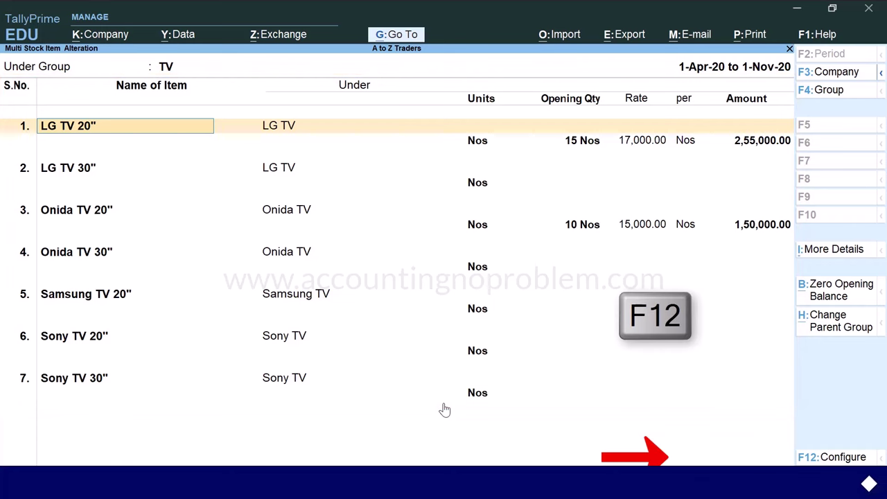
- Set Show Stock Category Details to Yes so a Category column appears
key(F12)
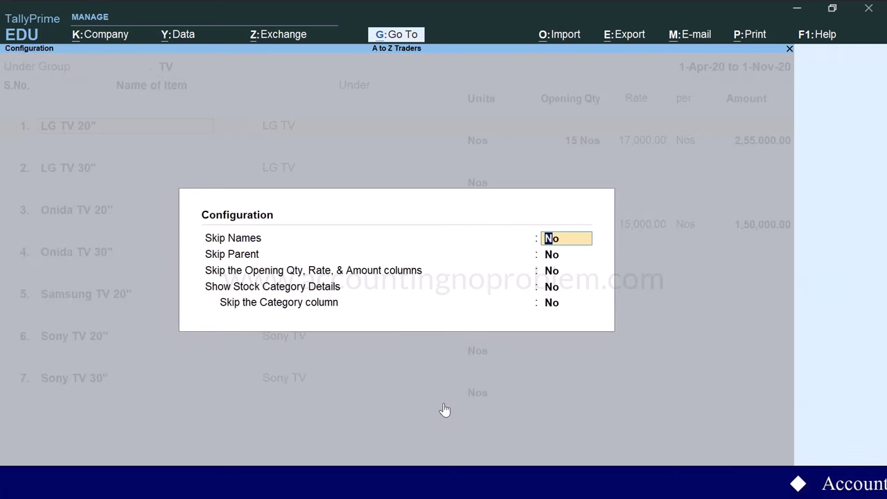
key(Down)
key(Down)
key(Down)
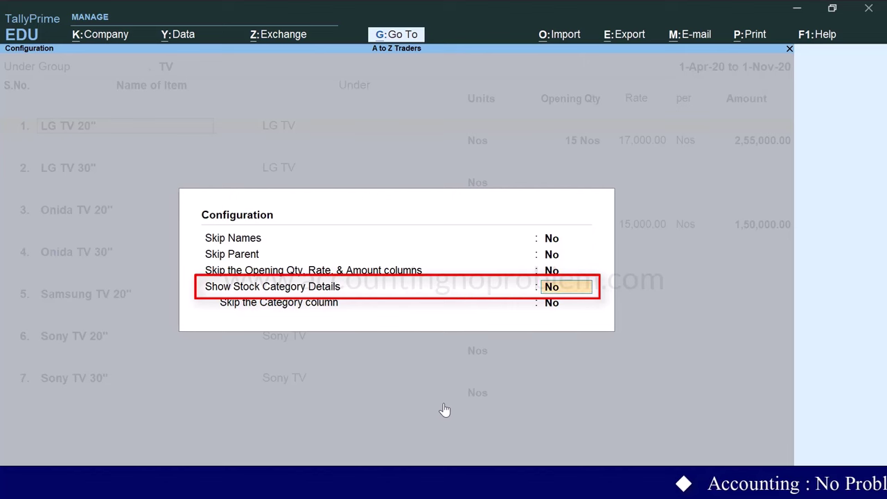
text(yes)
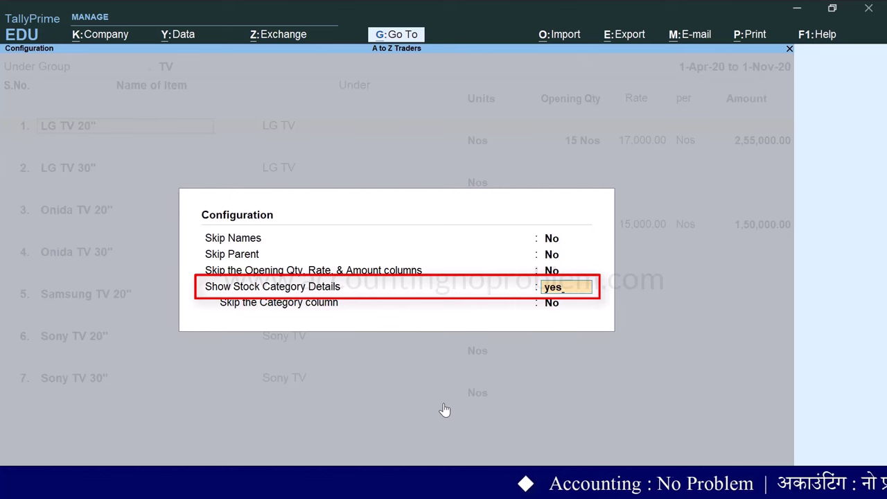
key(ctrl+a)
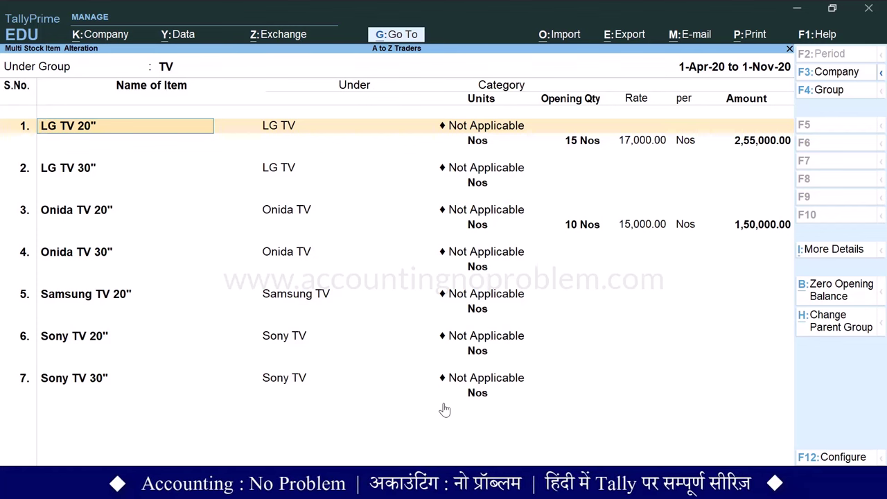
key(Return)
- Assign TV 20" to LG TV 20" and TV 30" to LG TV 30", then save
key(Return)
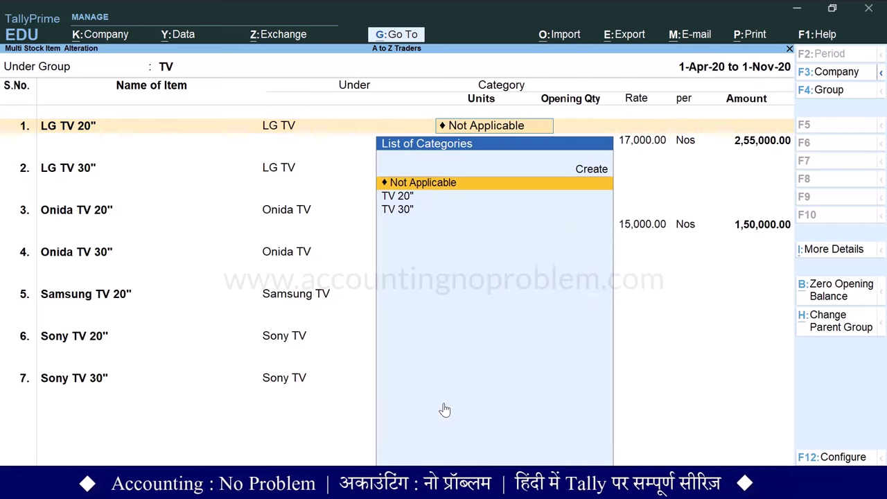
key(Down)
key(Return)
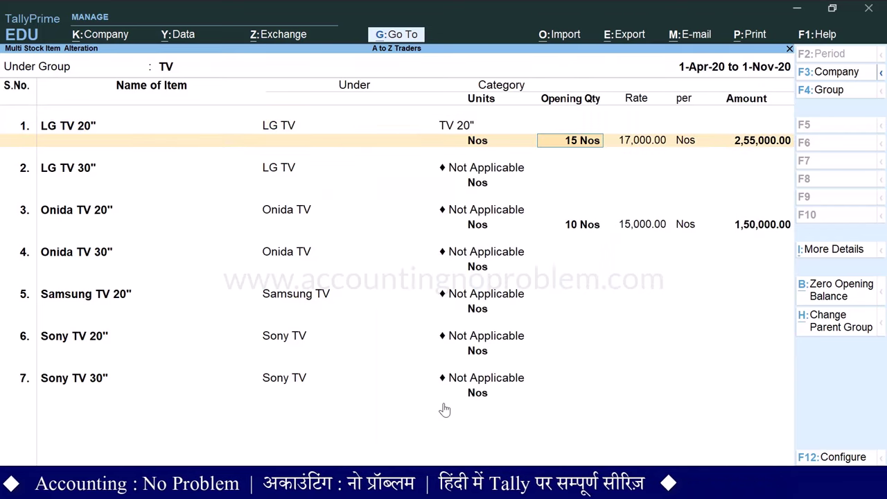
key(Return)
key(Return)
key(Return)
key(Return)
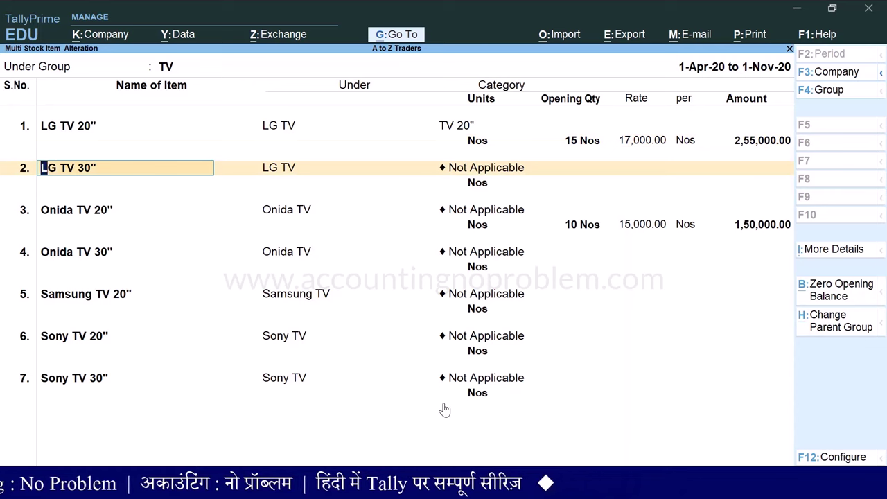
key(Return)
key(Return)
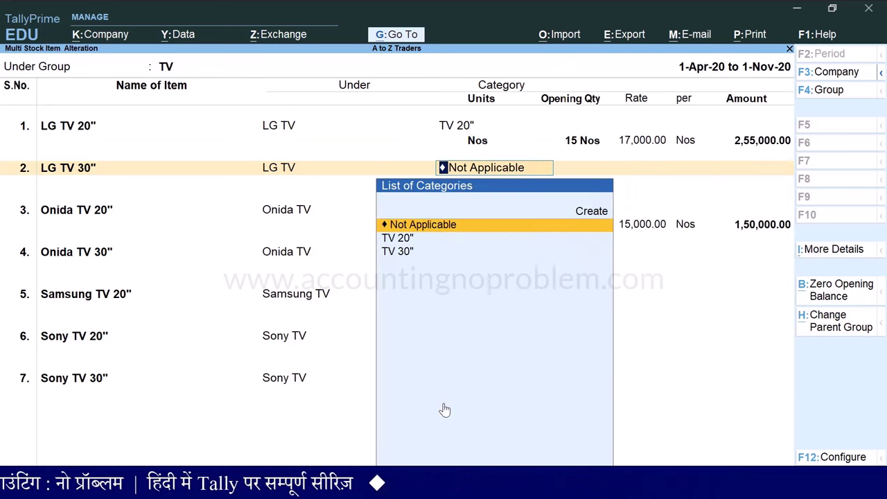
key(Down)
key(Down)
key(Return)
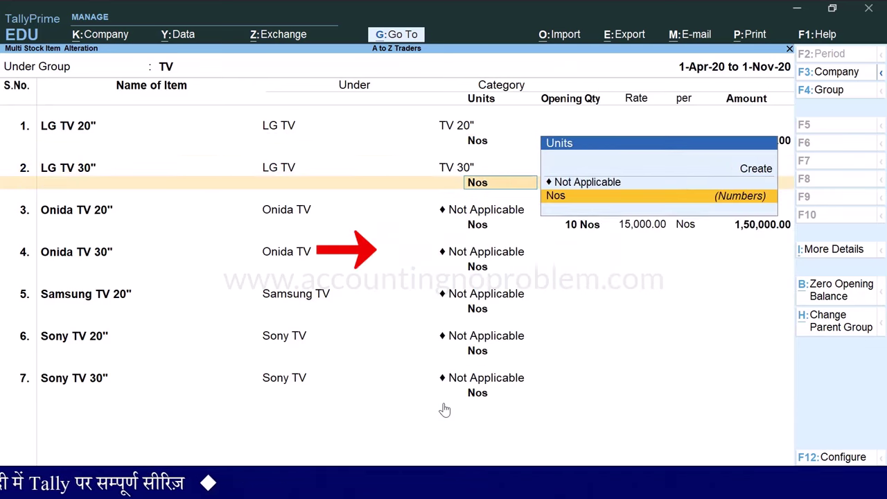
key(Return)
key(Return)
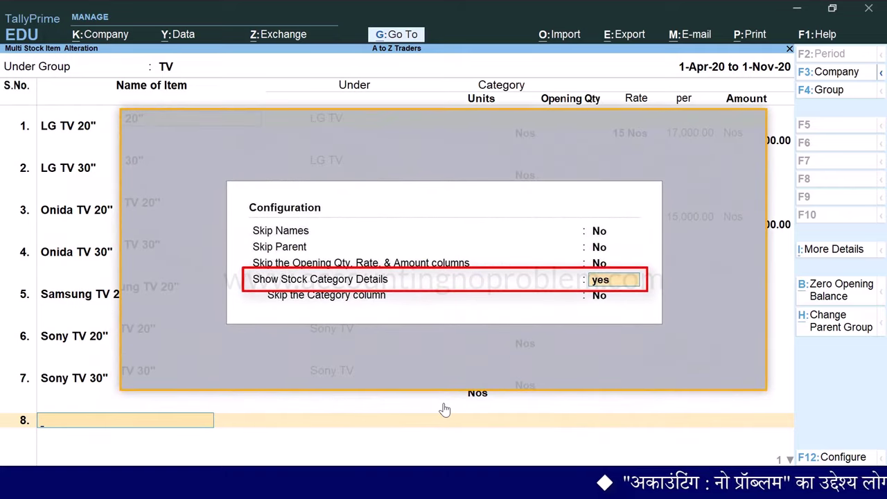
key(Return)
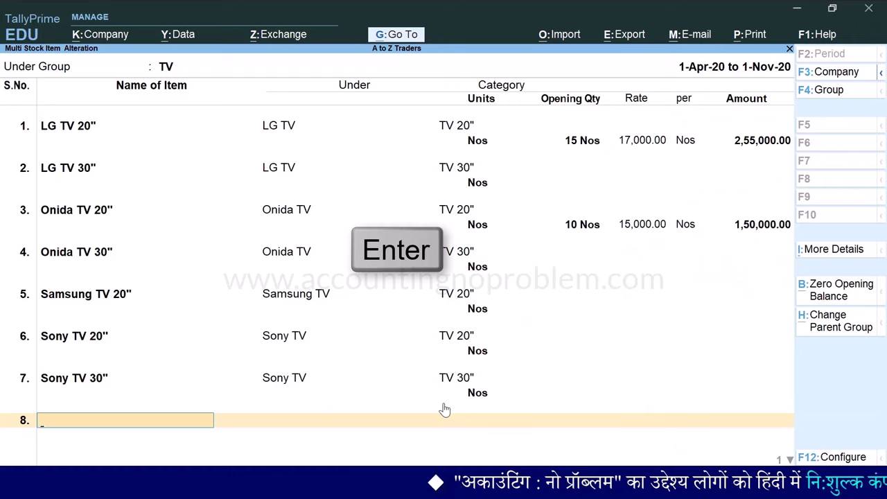
key(Return)
key(Return)
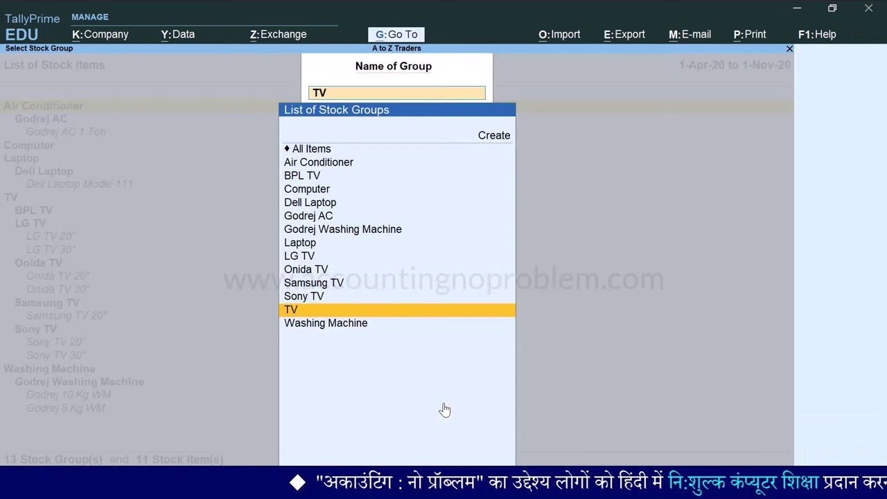
key(Escape)
key(Escape)
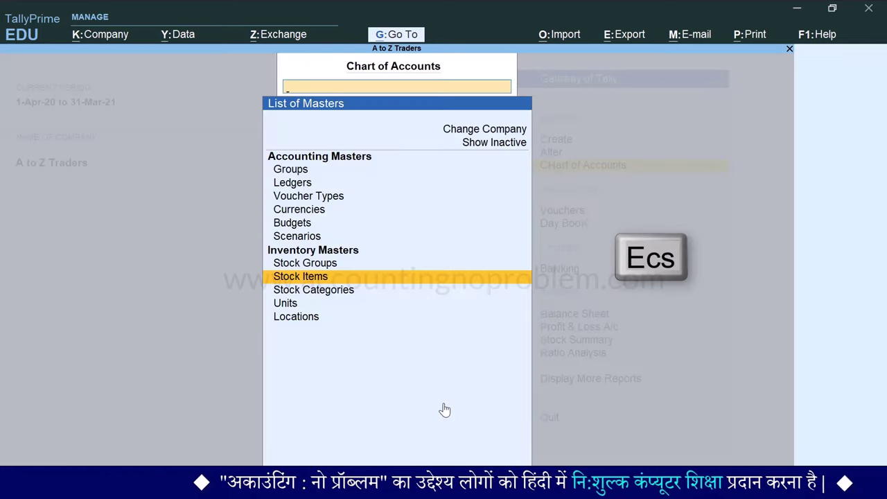
key(Escape)
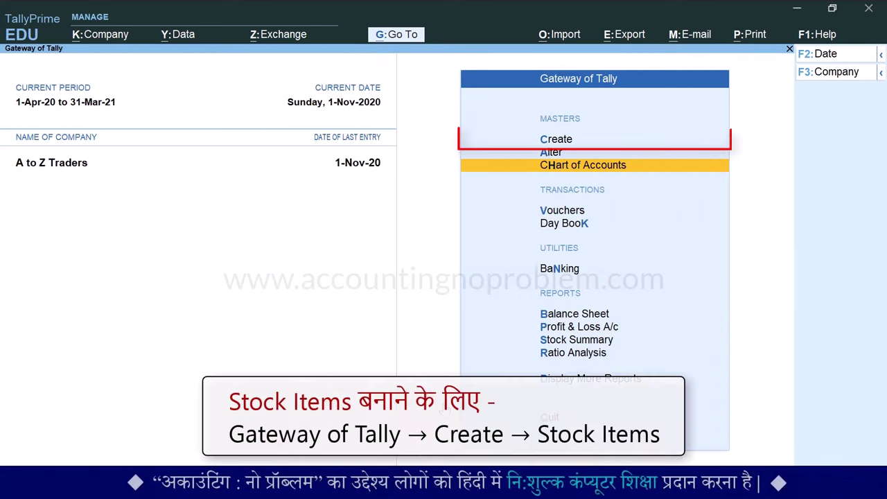
- Open Stock Item Creation from the Create menu
key(c)
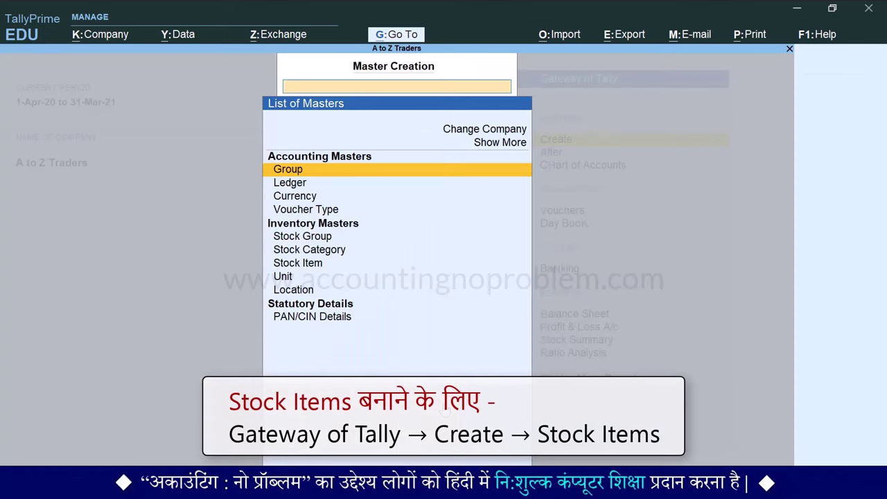
key(Down)
key(Down)
key(Down)
key(Down)
key(Down)
key(Down)
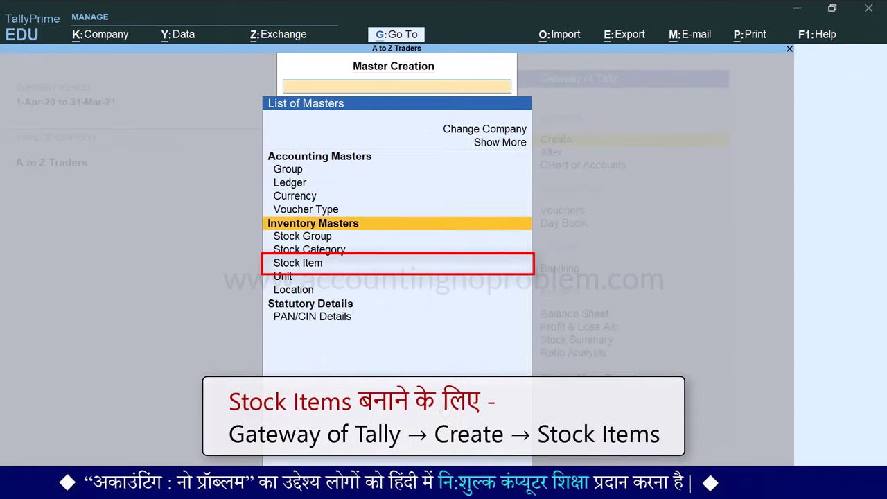
key(Return)
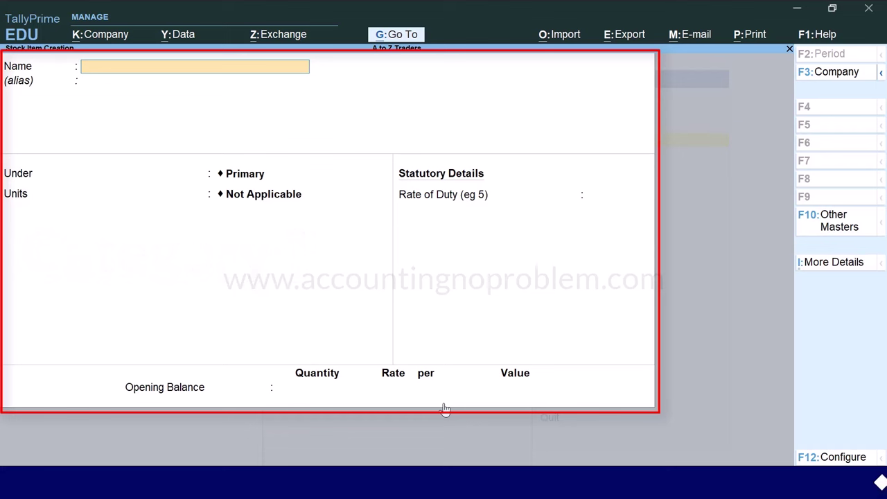
- Turn on Use Stock Category for Stock Items in the form's more configurations
key(F12)
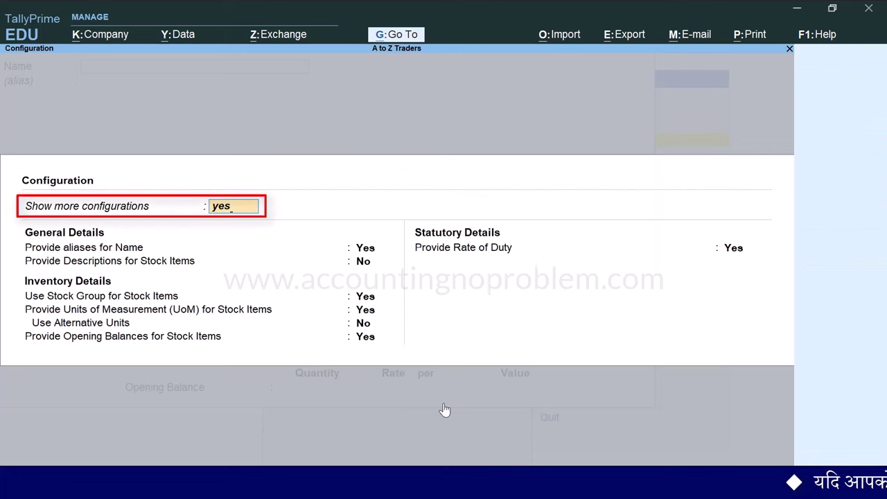
key(Return)
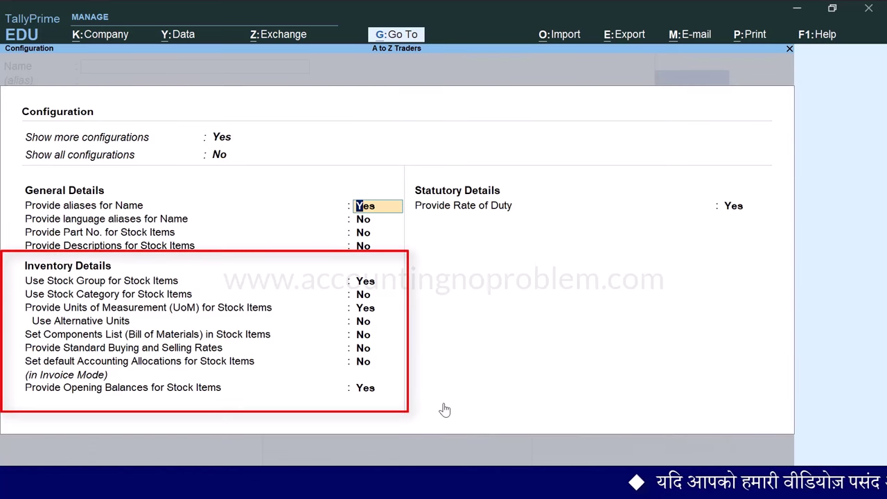
key(Return)
key(Return)
key(Return)
key(Return)
key(Return)
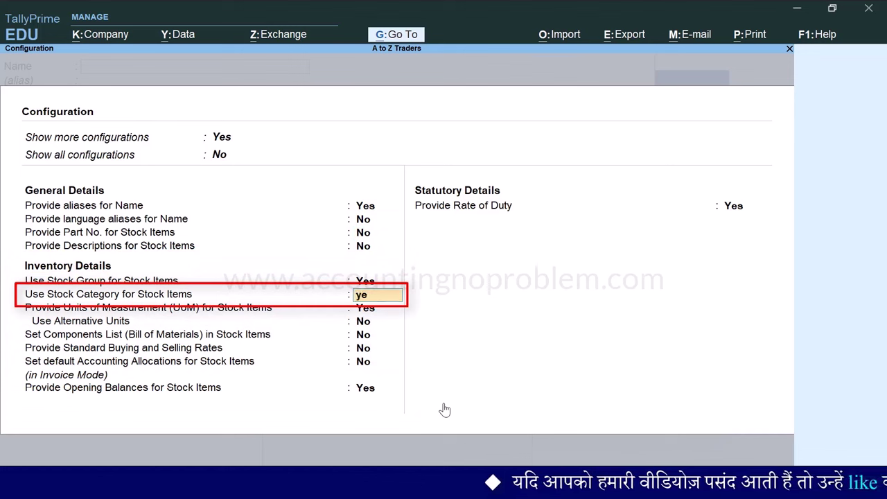
text(yes)
key(ctrl+a)
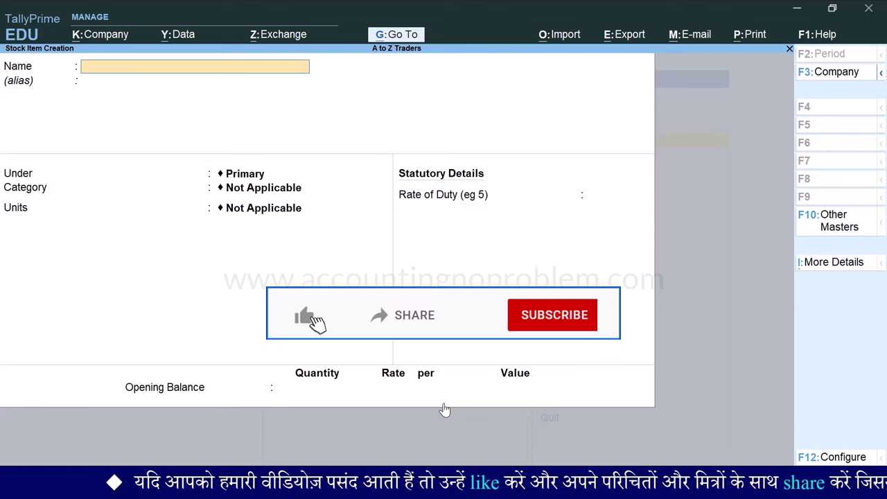
- Name the new item LG TV 40" and place it under LG TV
text(LG TV 40")
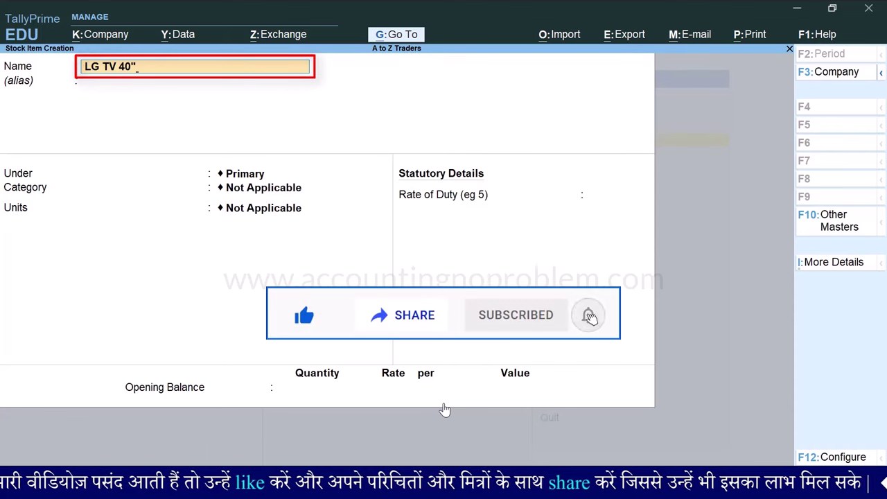
key(Return)
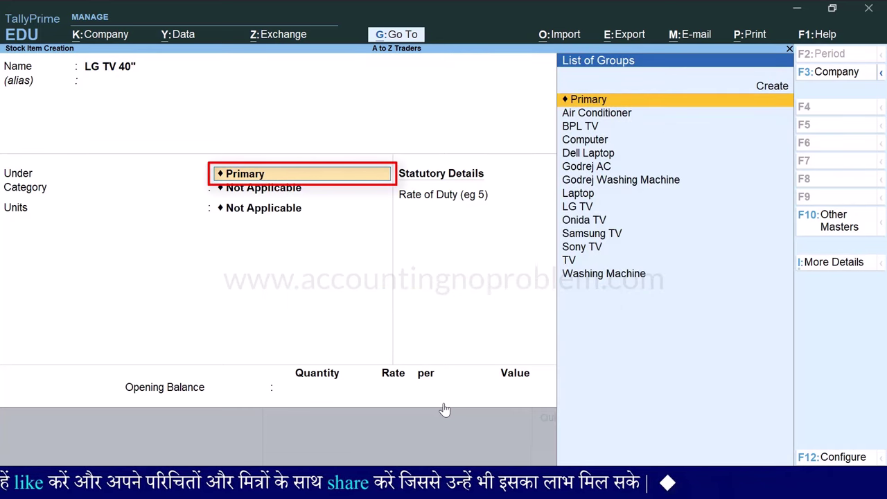
text(L)
key(Down)
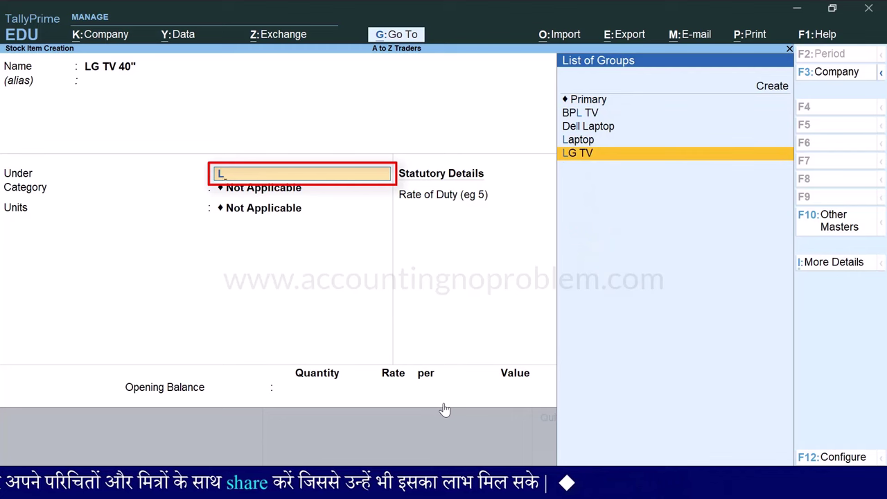
key(Return)
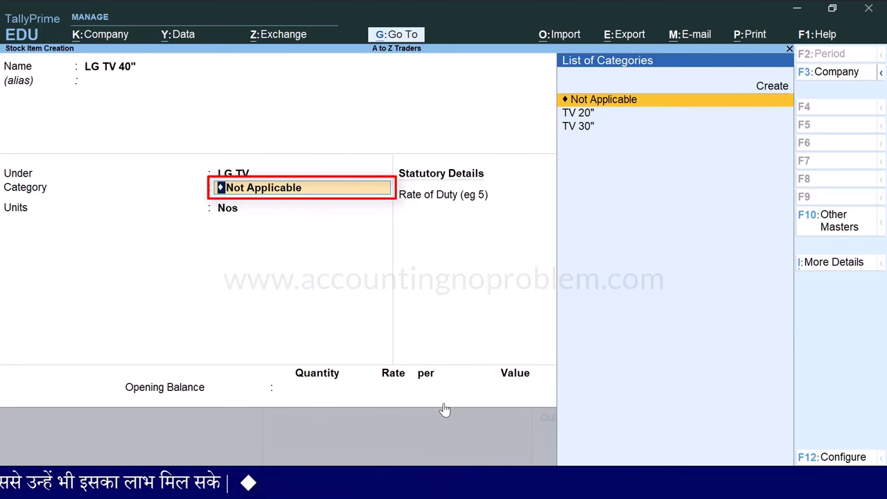
- Create the new stock category TV 40" for the item
key(alt+c)
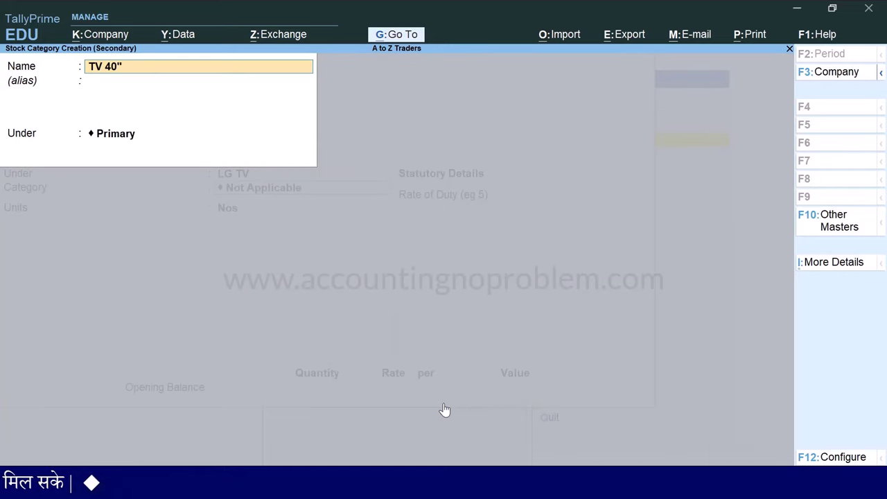
text(TV 40")
key(Return)
key(Return)
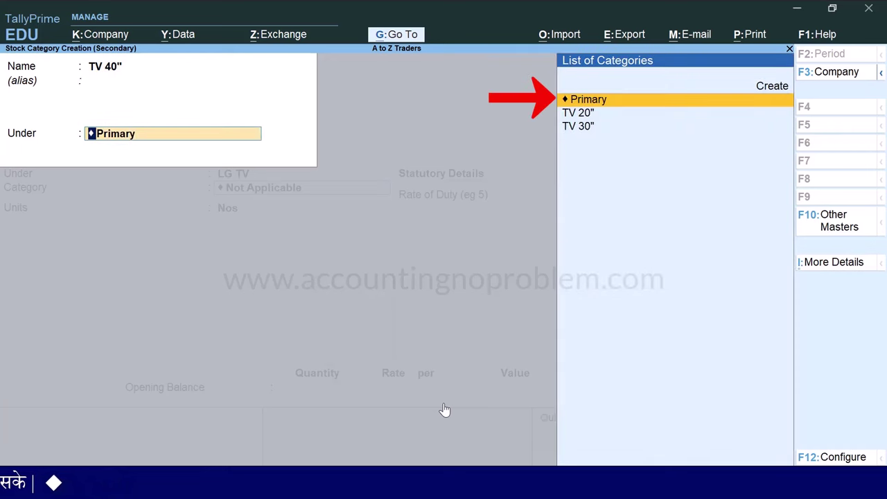
key(Return)
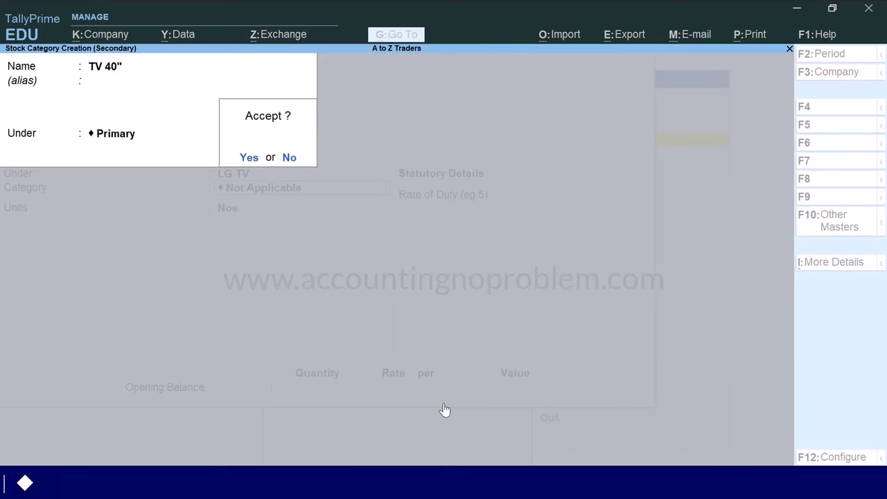
key(Return)
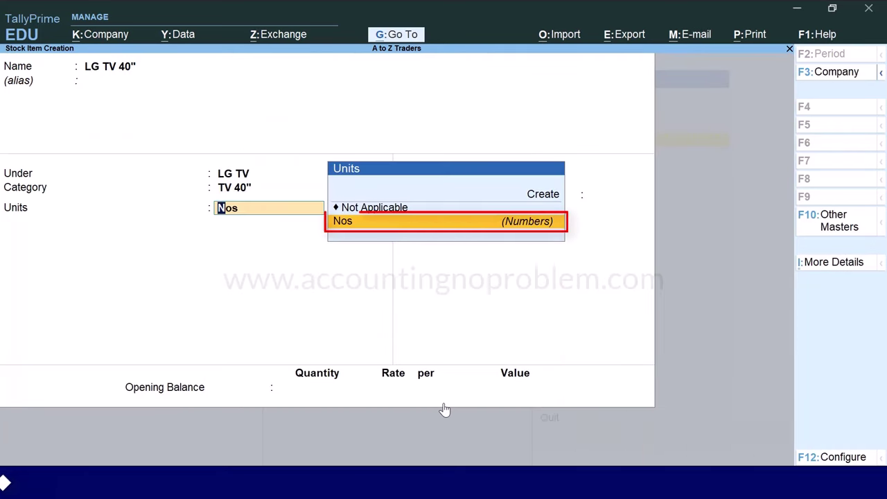
- Keep unit Nos, enter opening stock 5 Nos at 40,000, and save the item
key(Return)
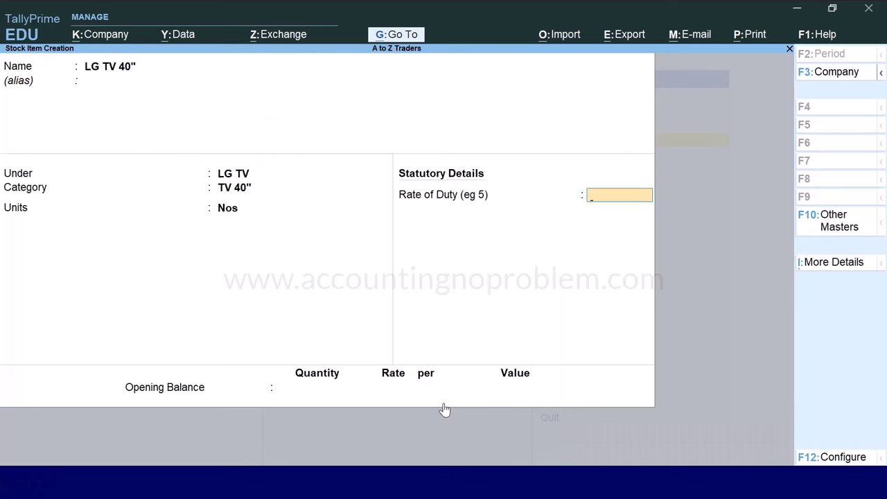
key(Return)
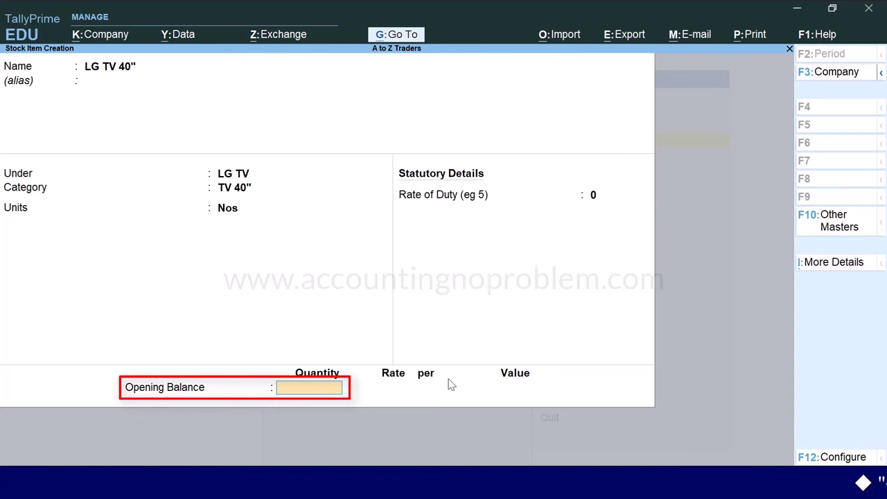
key(Return)
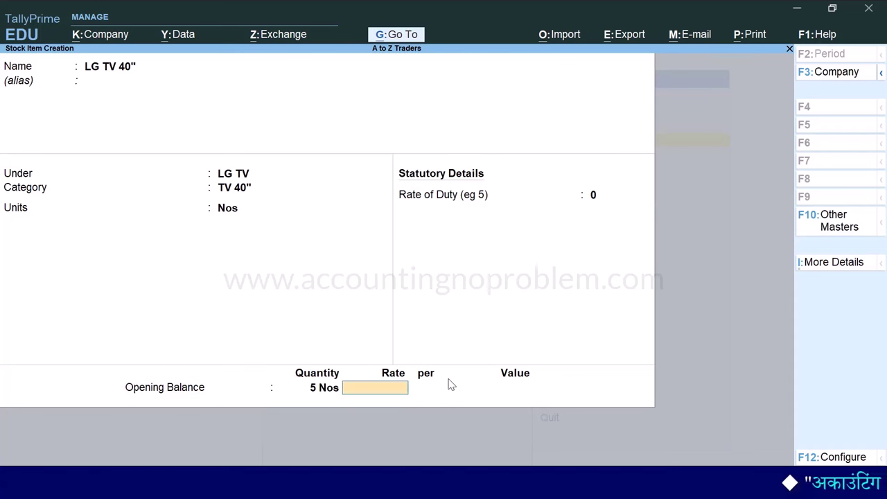
text(40000)
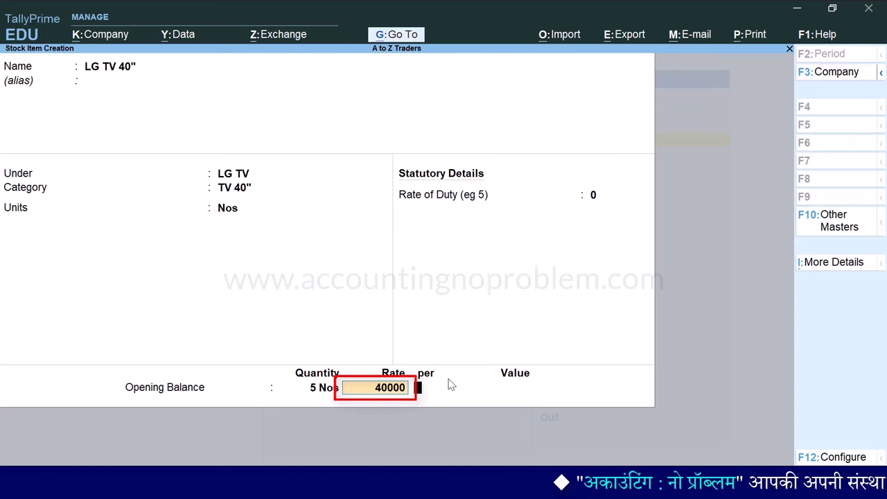
key(Return)
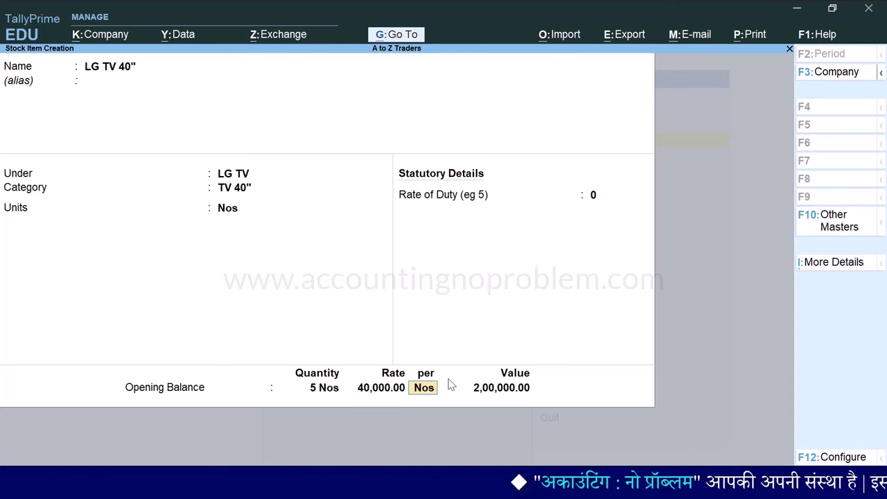
key(Return)
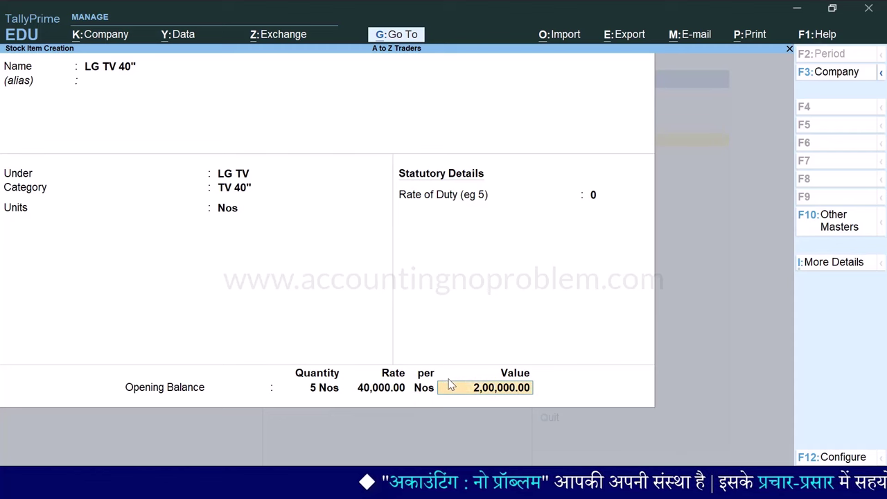
key(Return)
key(Return)
key(Escape)
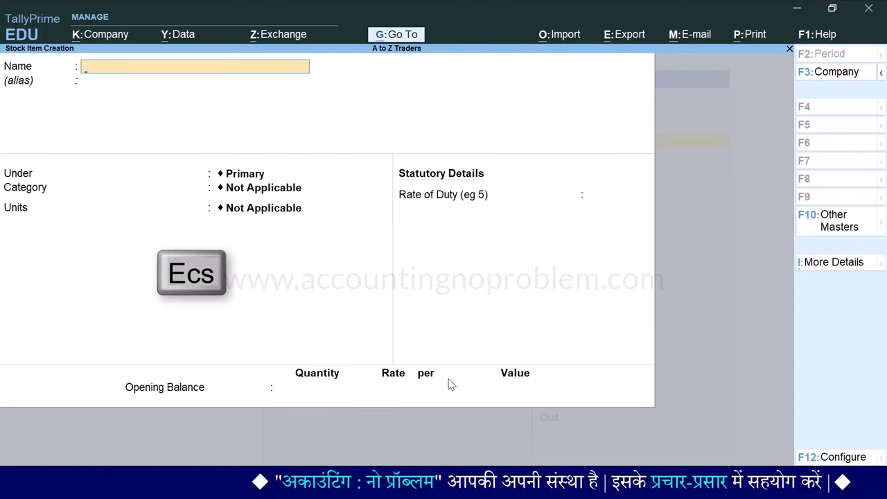
- Open the Stock Category Summary for Primary via Display > Inventory Books
key(Escape)
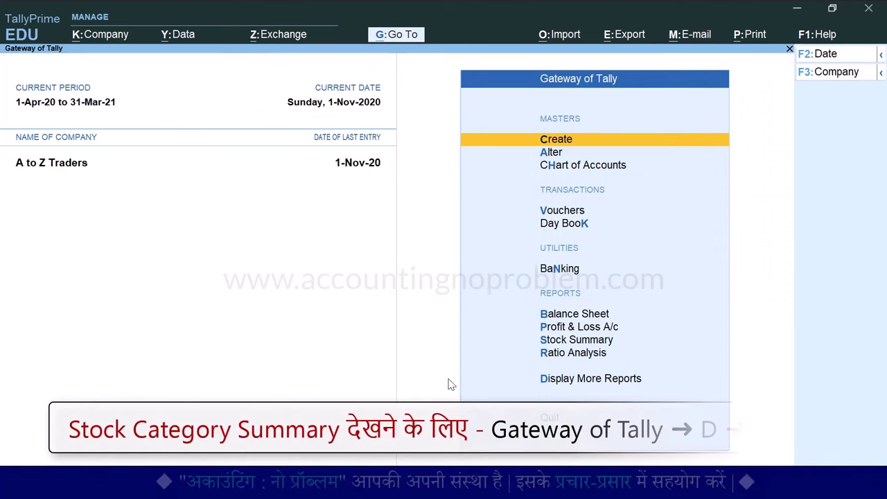
key(d)
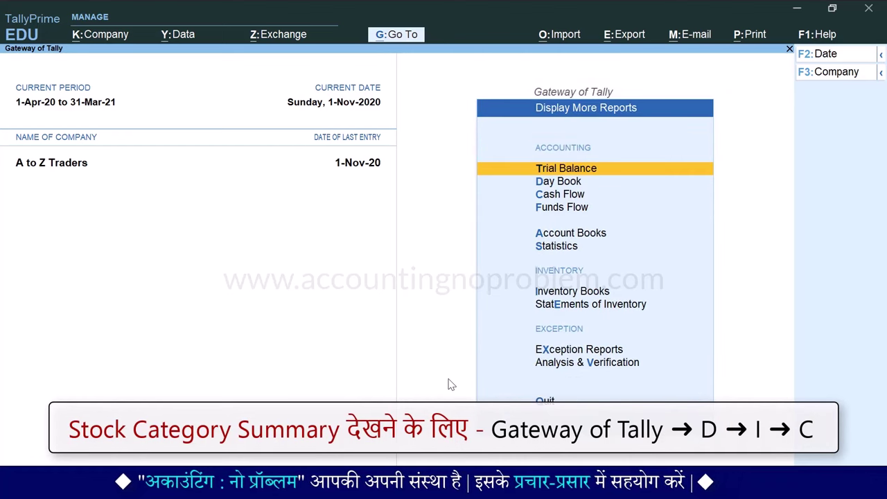
key(i)
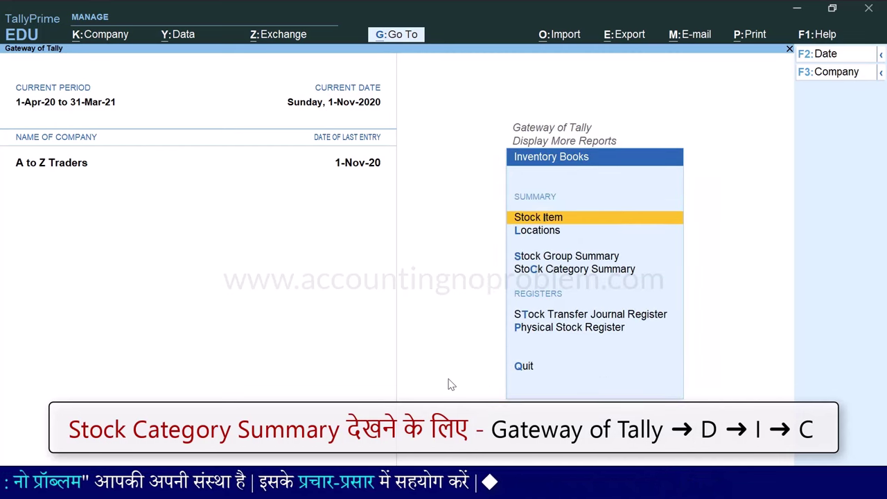
key(c)
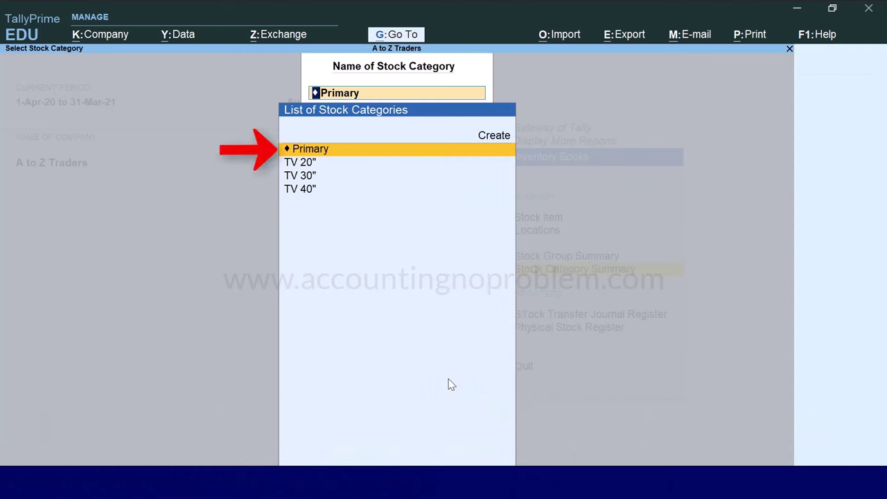
key(Return)
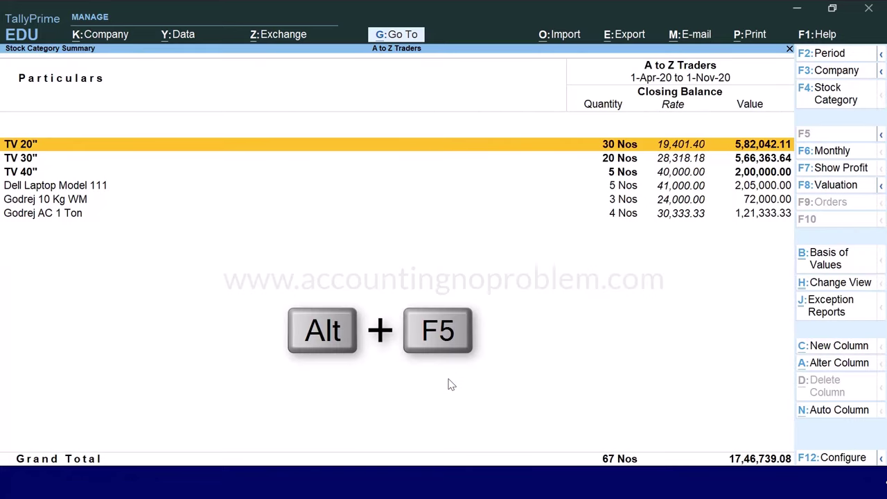
- Switch the Stock Category Summary to detailed view so items appear under each TV category
key(alt+F5)
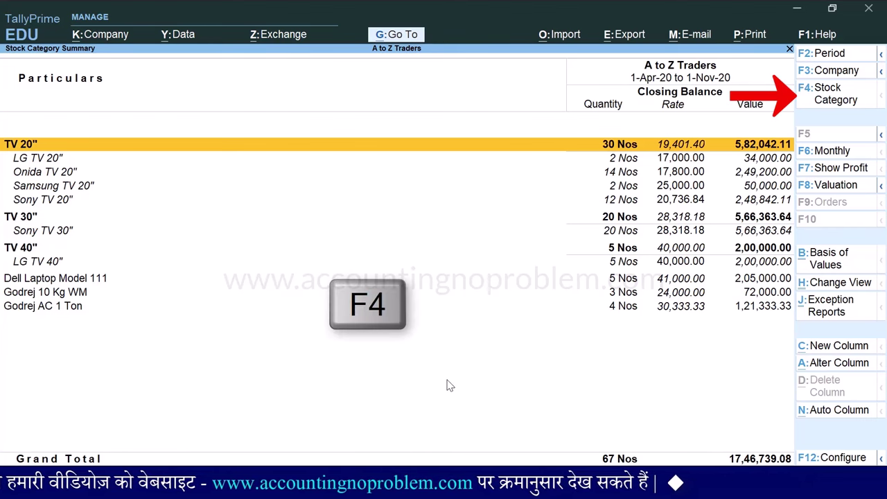
- Filter the Stock Category Summary to TV 20" and review its four items totalling 30 Nos
key(F4)
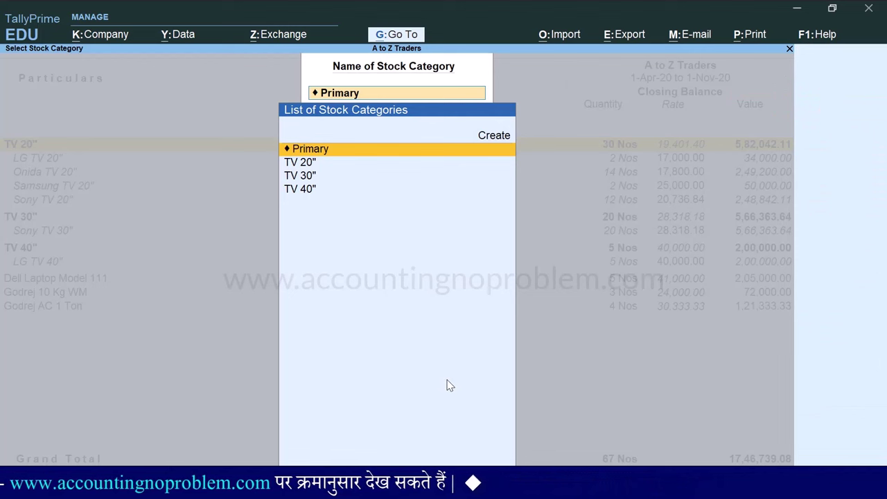
key(Down)
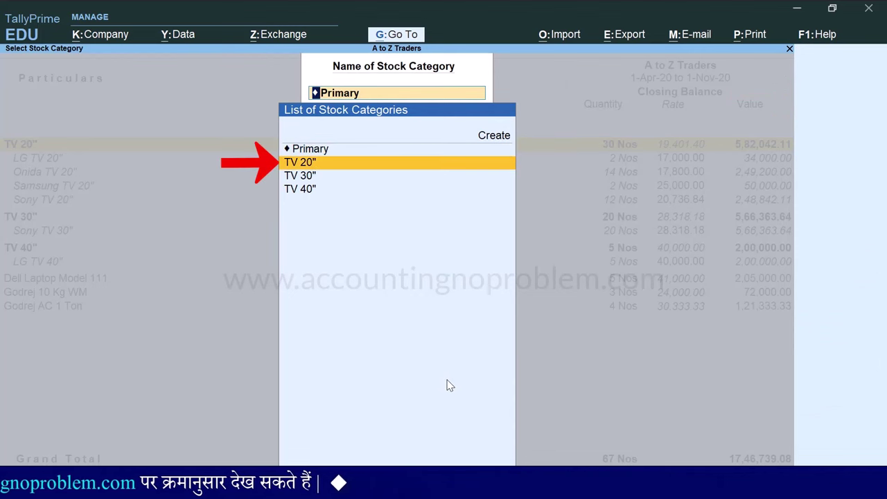
key(Return)
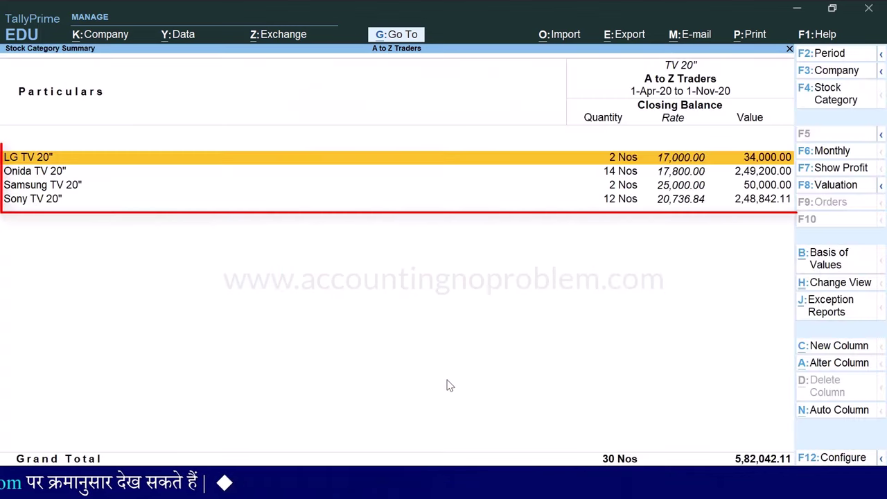
key(Down)
key(Down)
key(Down)
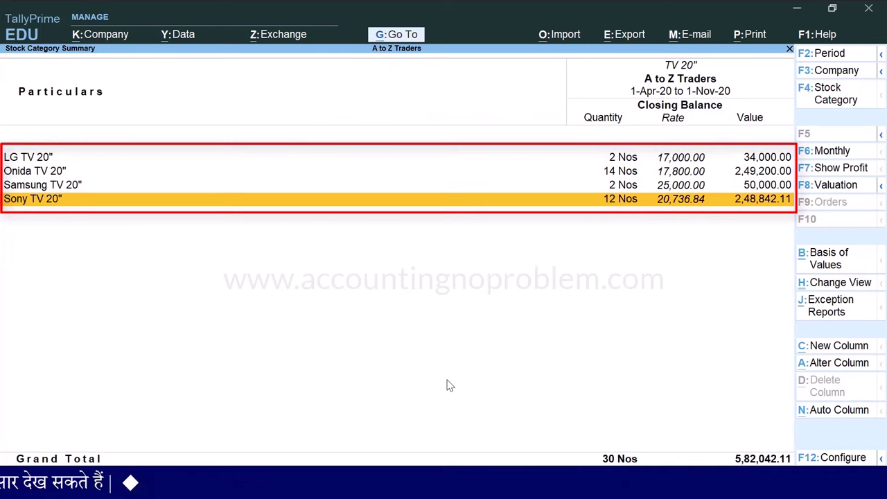
key(Up)
key(Up)
key(Up)
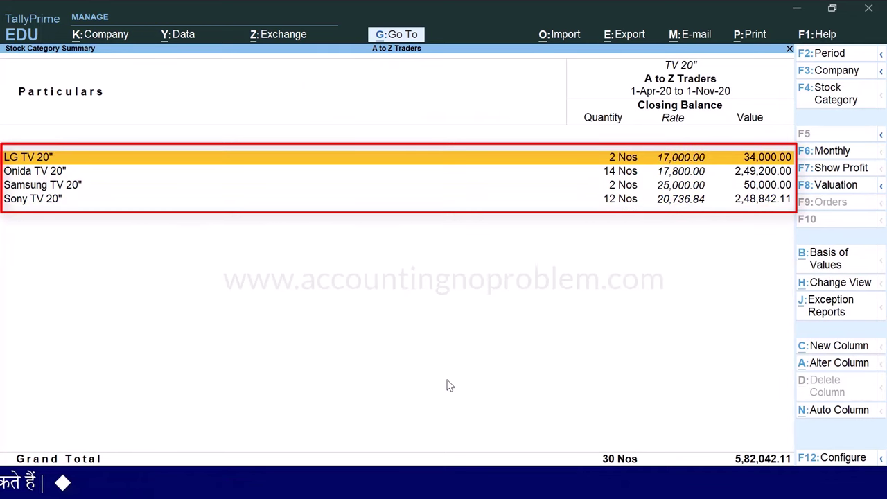
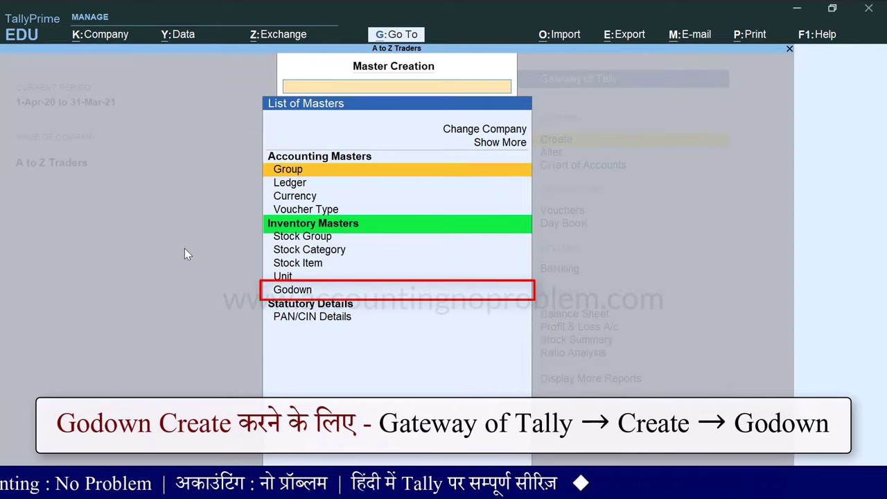
- Choose Godown in the List of Masters to start a godown master
key(Down)
key(Down)
key(Down)
key(Down)
key(Down)
key(Down)
key(Down)
key(Down)
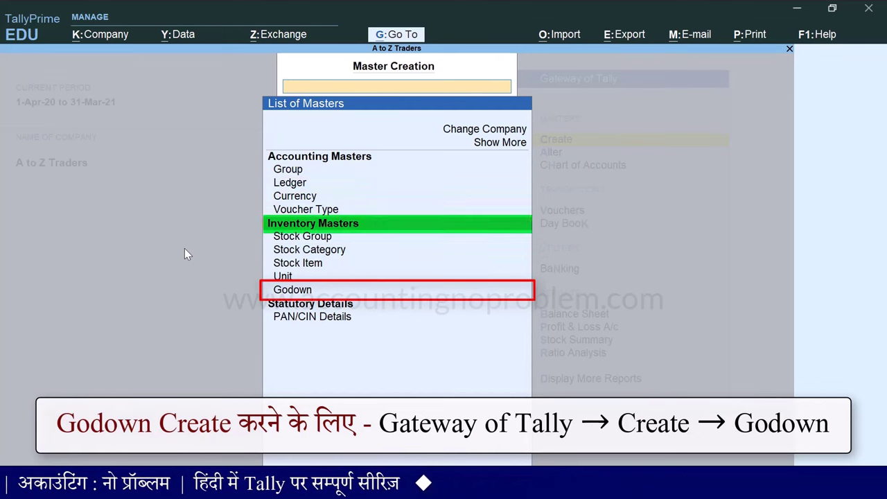
key(Return)
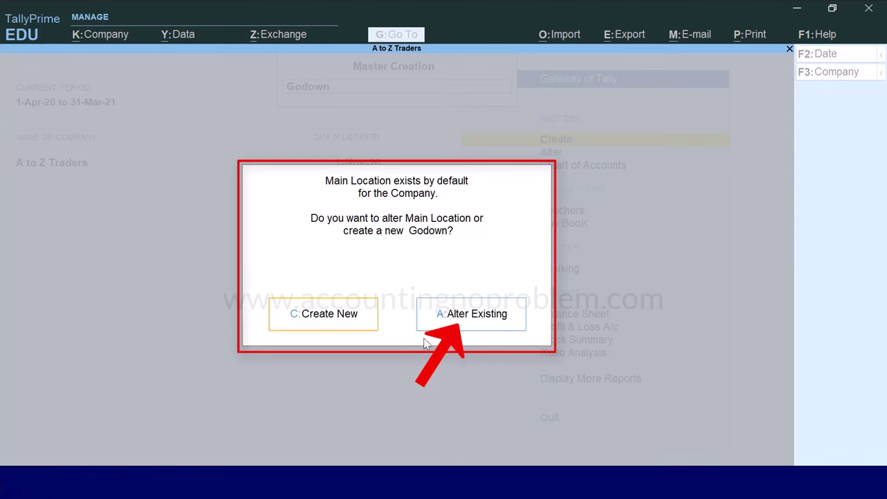
- Alter the default Main Location godown, rename it to 'Warehouse 1', and save it
key(a)
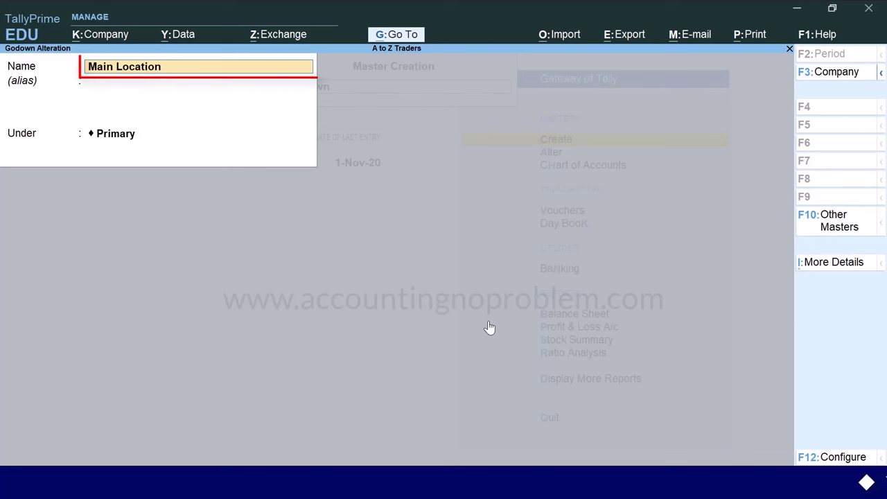
text(W)
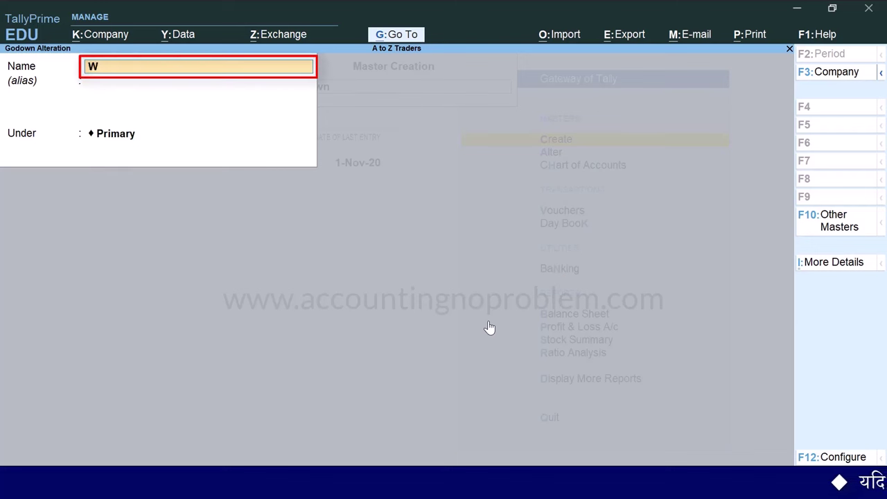
text(arehouse 1)
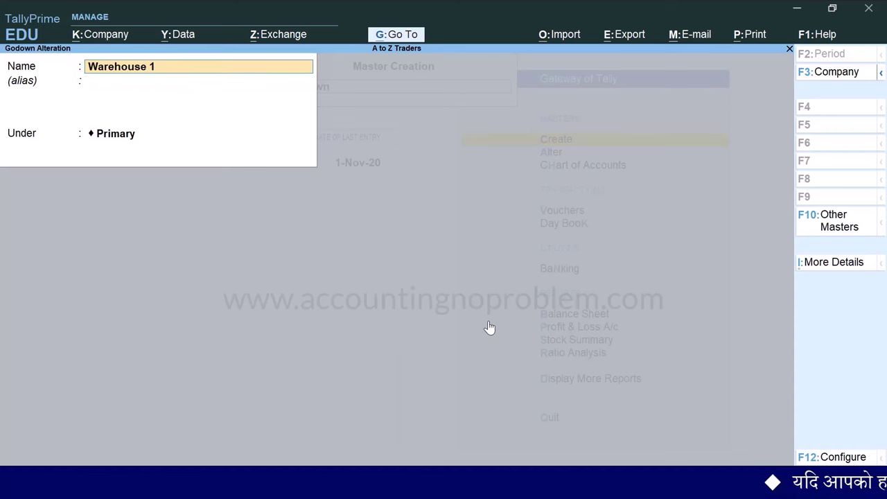
key(ctrl+a)
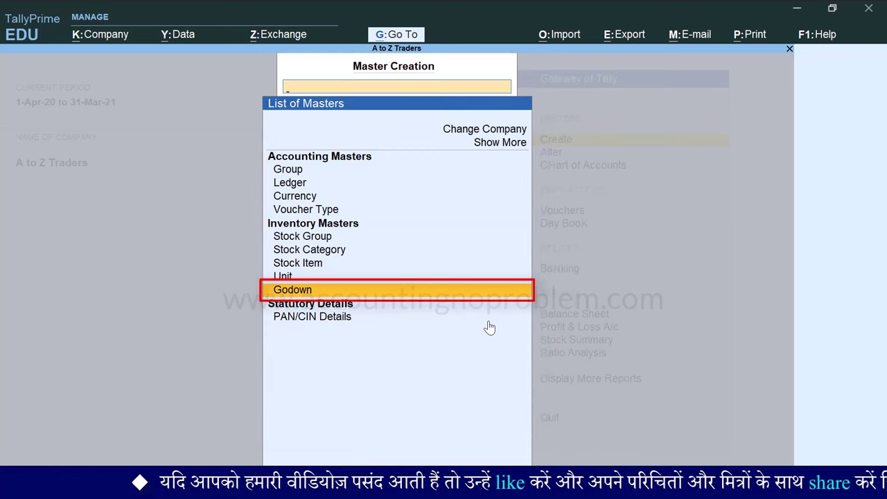
- Select Godown again and choose Create New to get a blank Godown Creation form
key(Return)
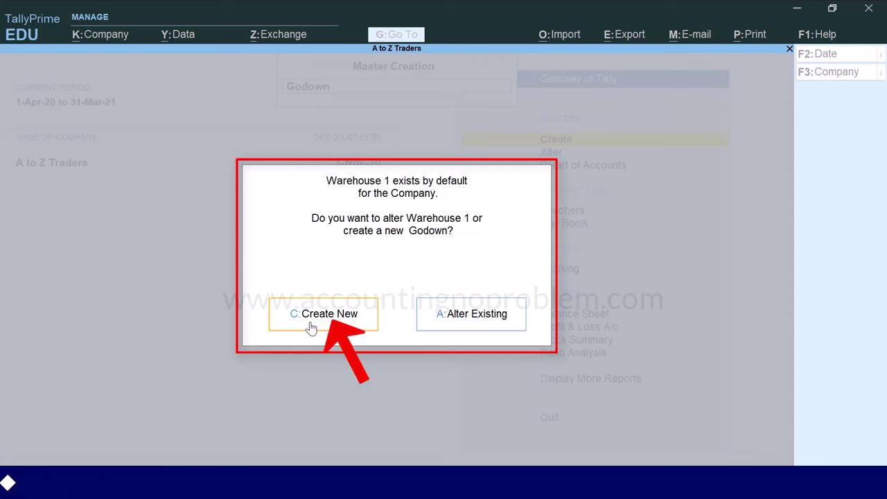
key(c)
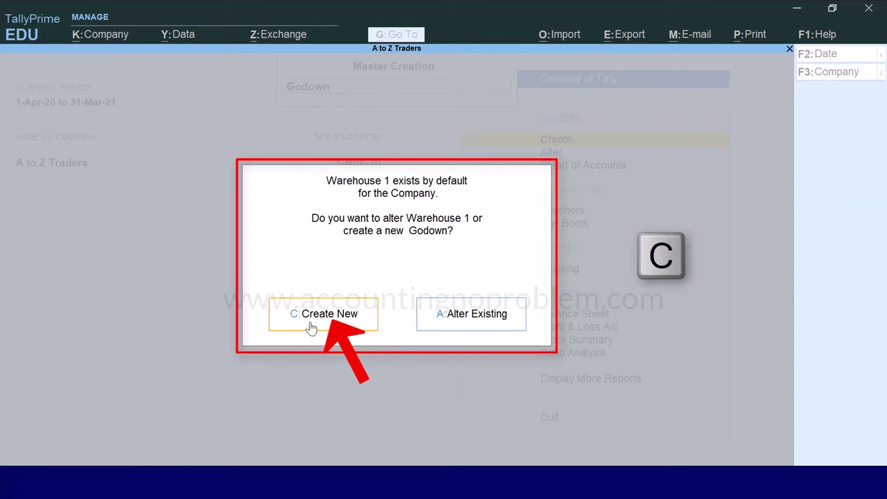
click(311, 325)
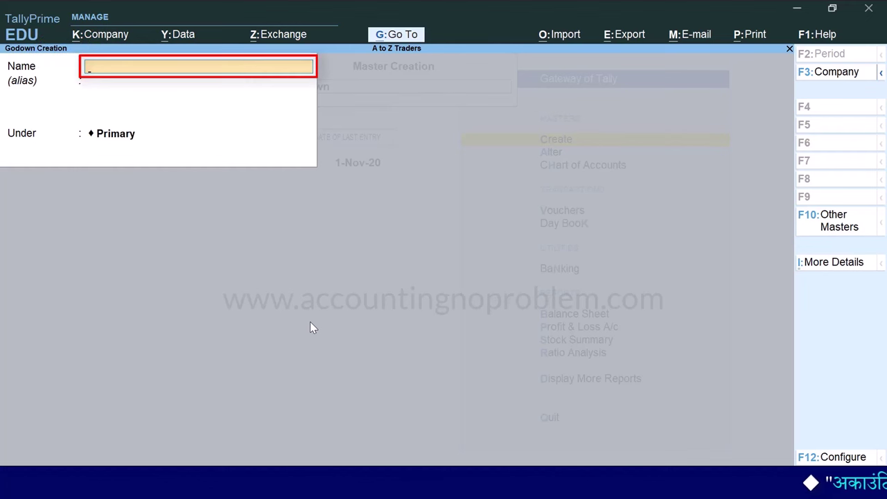
- Create godown 'Warehouse 2' under Primary and save it
text(Warehouse 2)
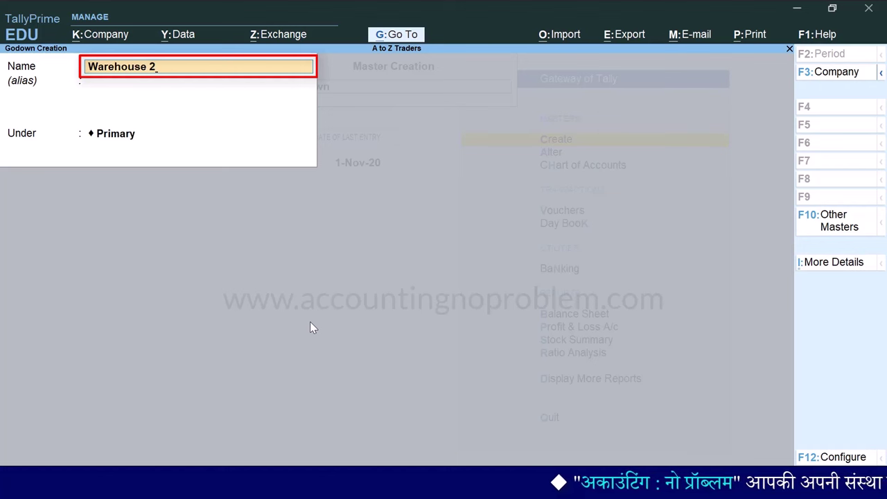
key(Return)
key(Return)
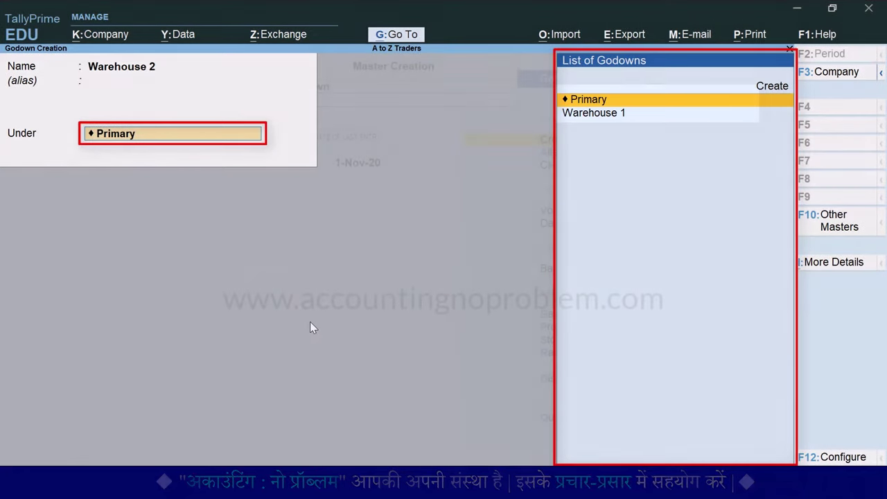
key(Down)
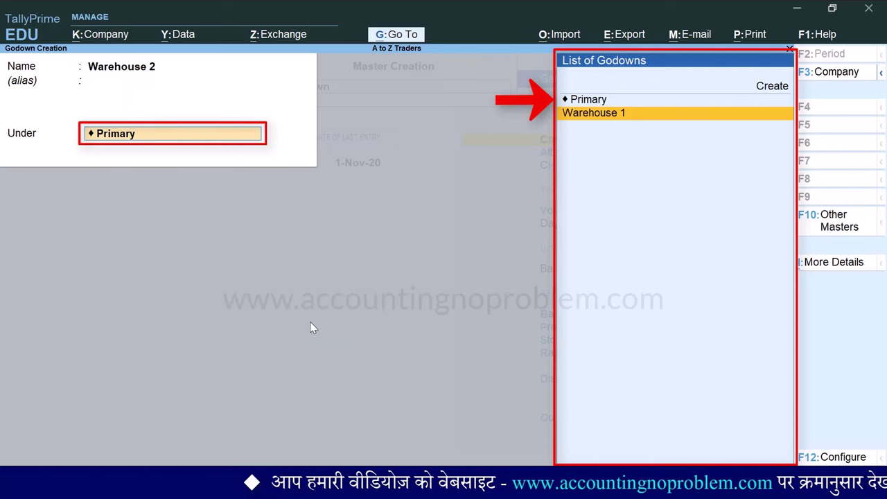
key(Up)
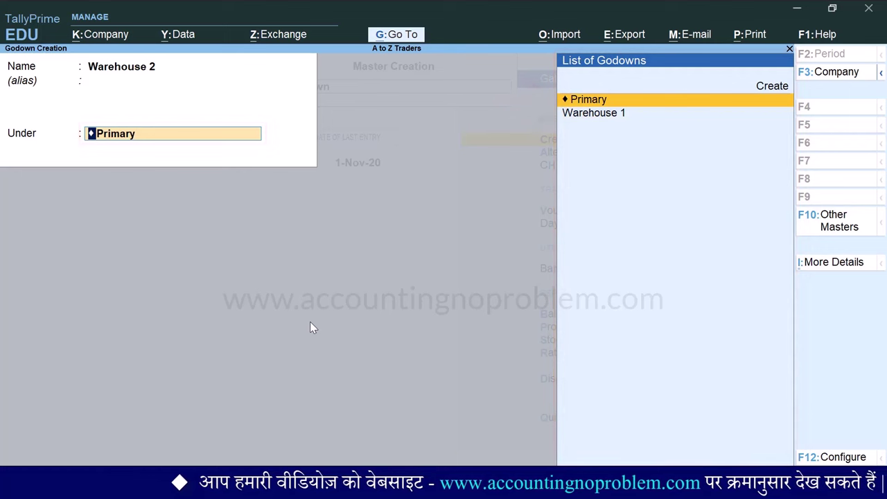
key(Return)
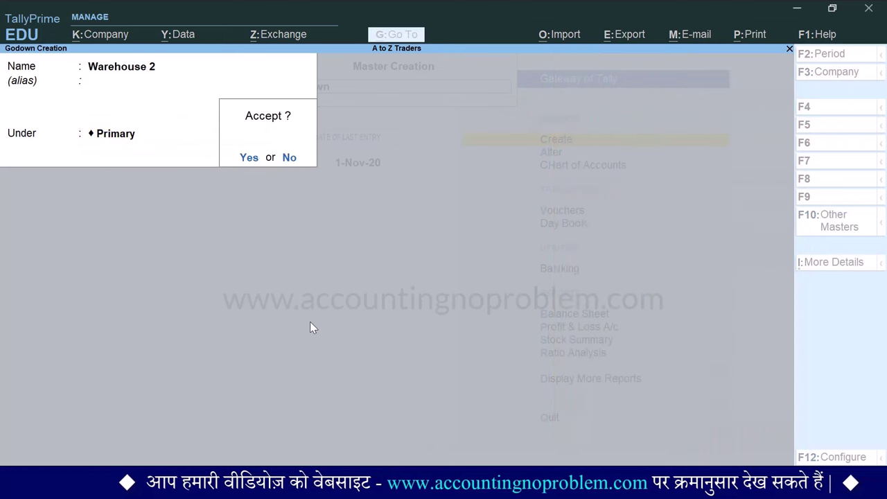
key(Return)
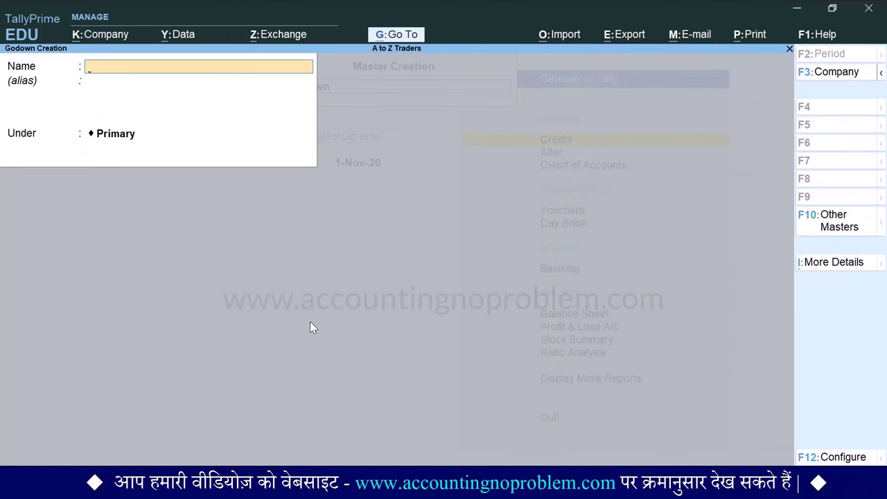
- Save 'Warehouse 3' under Primary, then quit godown creation to the Gateway of Tally
text(Ware)
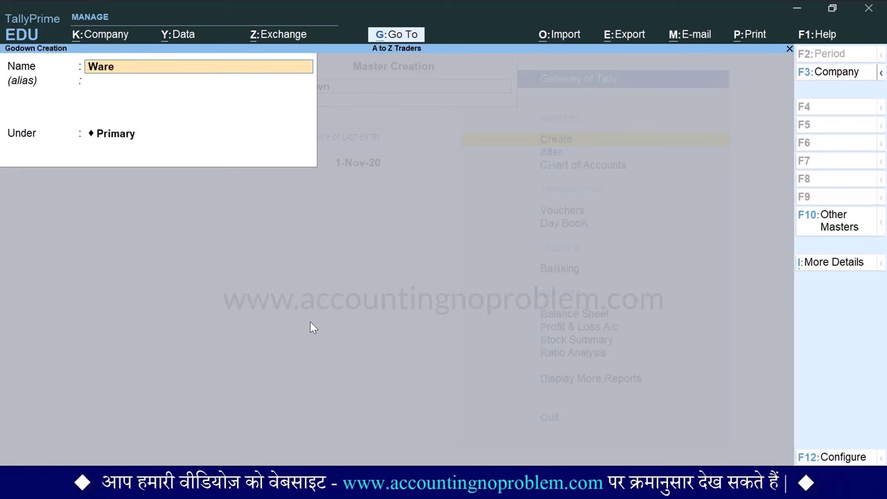
text(house 3)
key(Return)
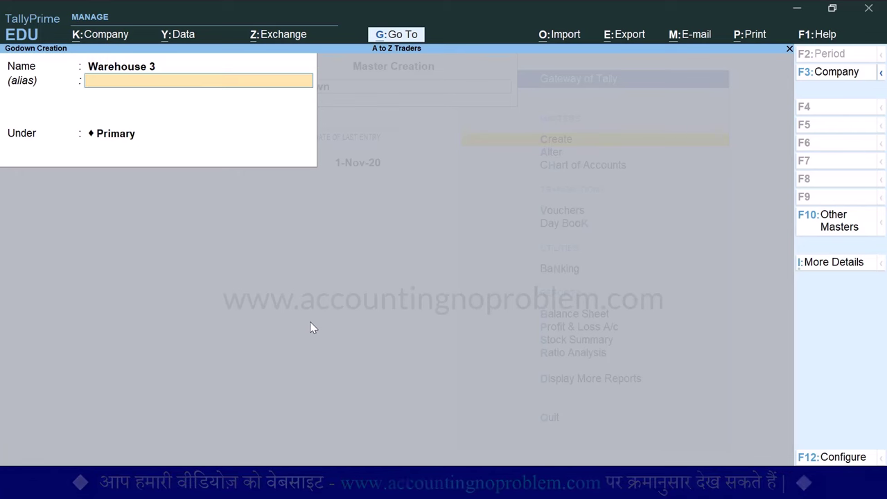
key(Return)
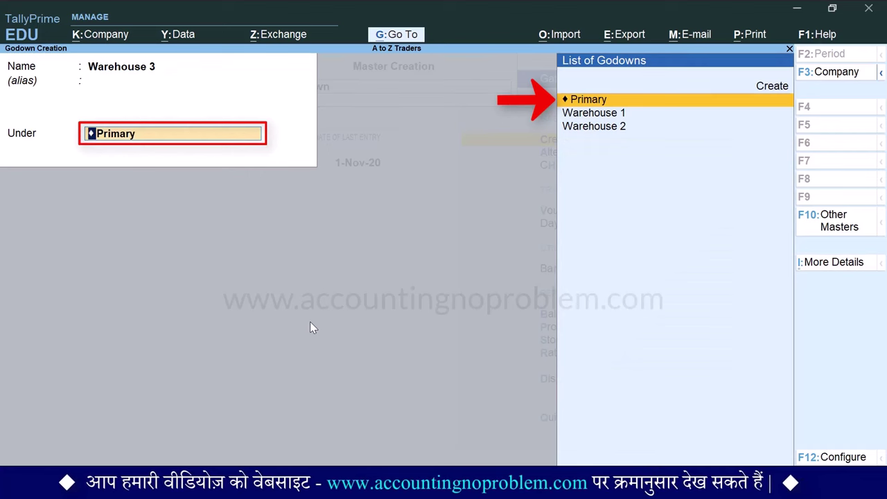
key(Return)
key(Return)
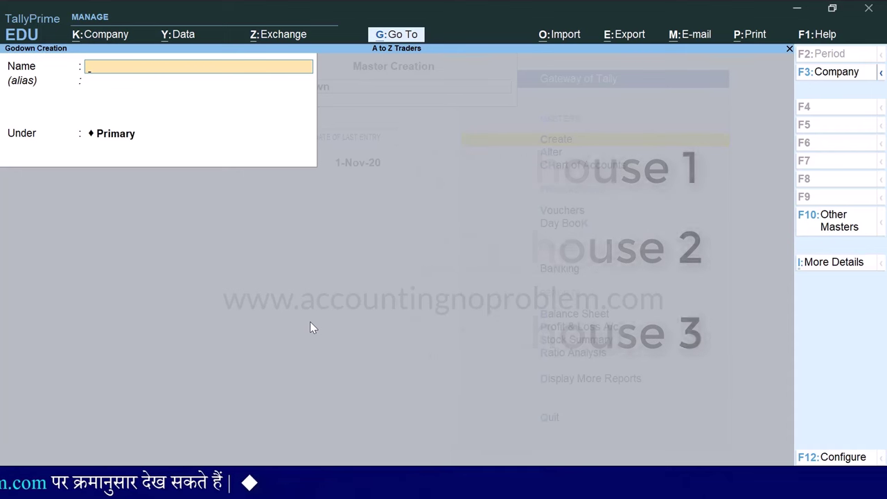
key(Escape)
key(y)
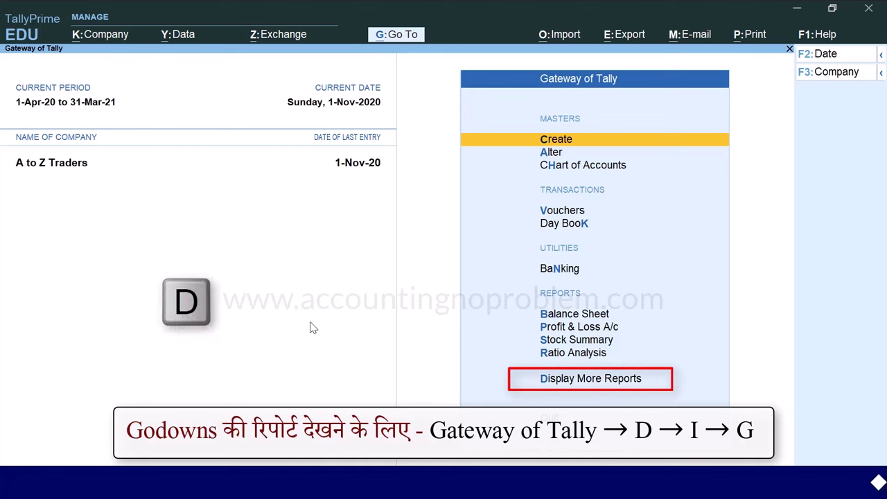
- Display the Godowns report from Inventory Books for Primary, showing Warehouse 1 at 67 Nos
key(d)
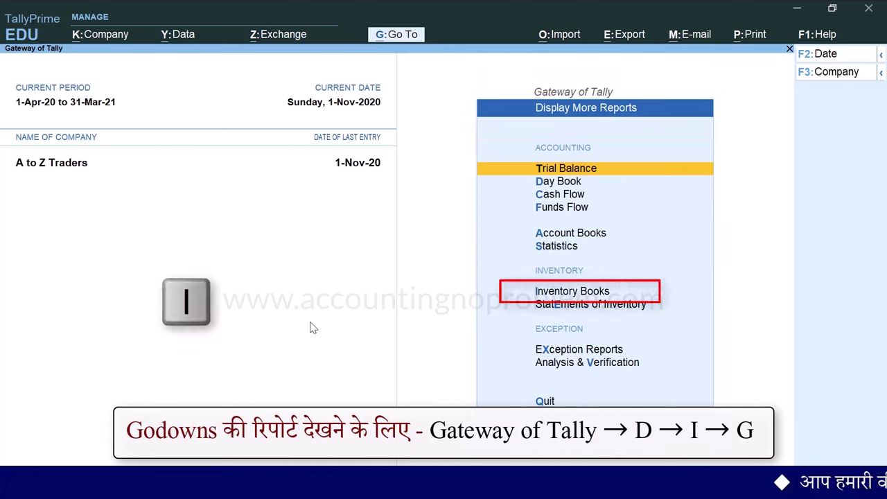
key(i)
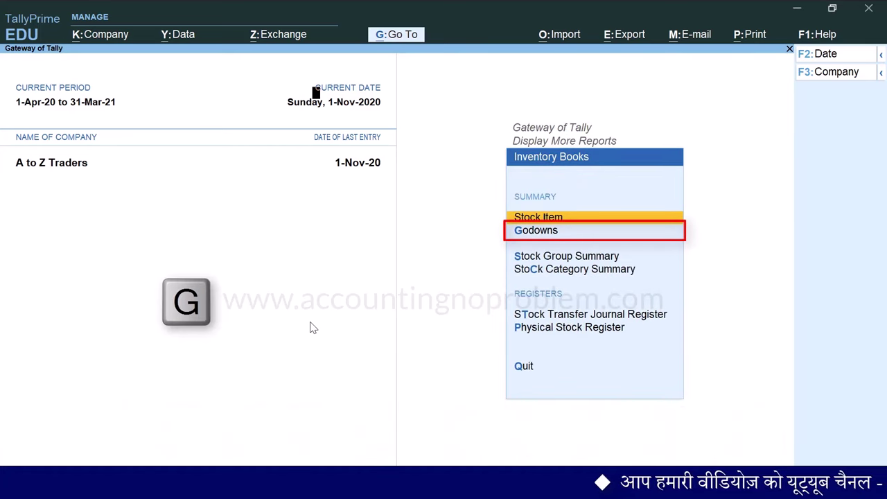
key(g)
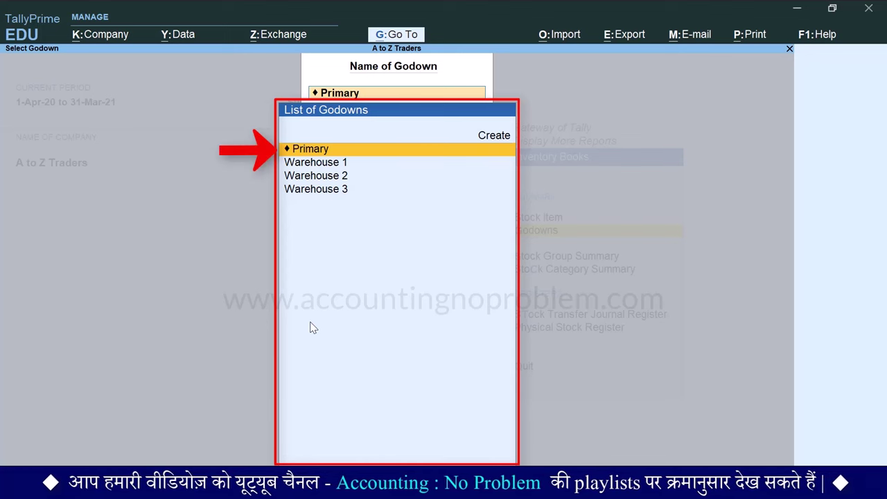
key(Return)
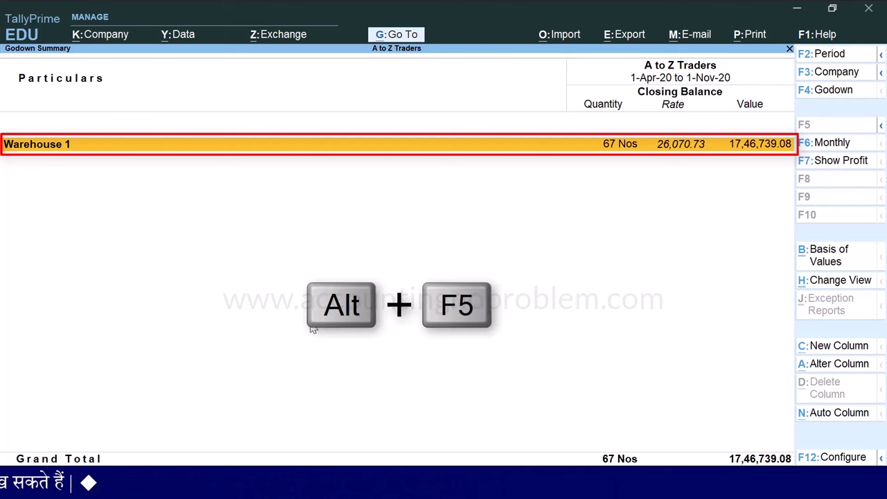
- Switch the Godown Summary to detailed view, listing Air Conditioner, Laptop, TV and Washing Machine
key(alt+F5)
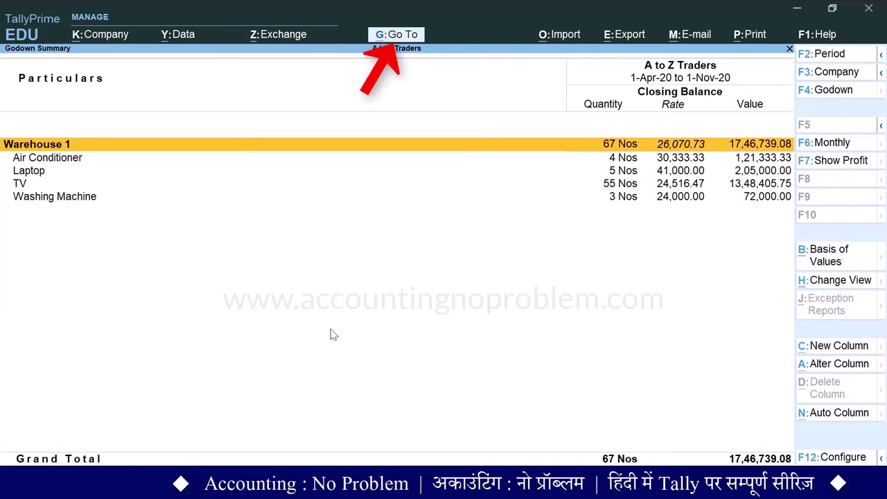
- Start a new Purchase voucher with supplier invoice number 265
click(399, 36)
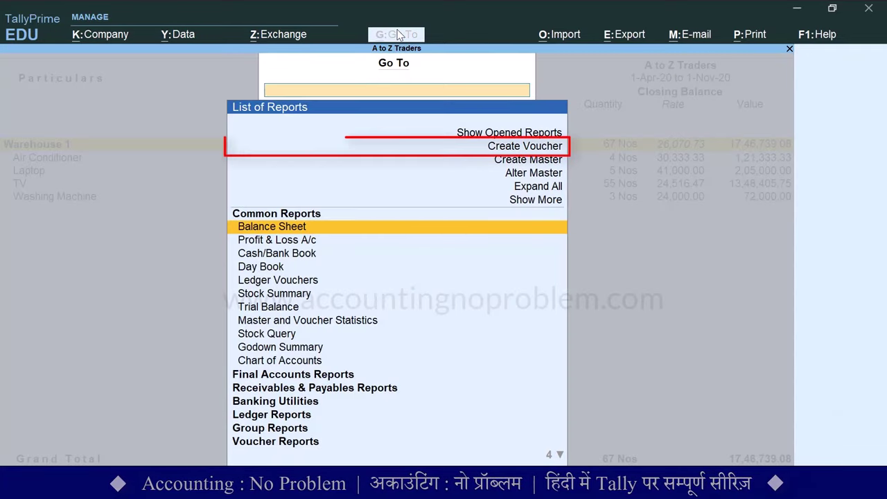
key(Up)
key(Up)
key(Up)
key(Up)
key(Up)
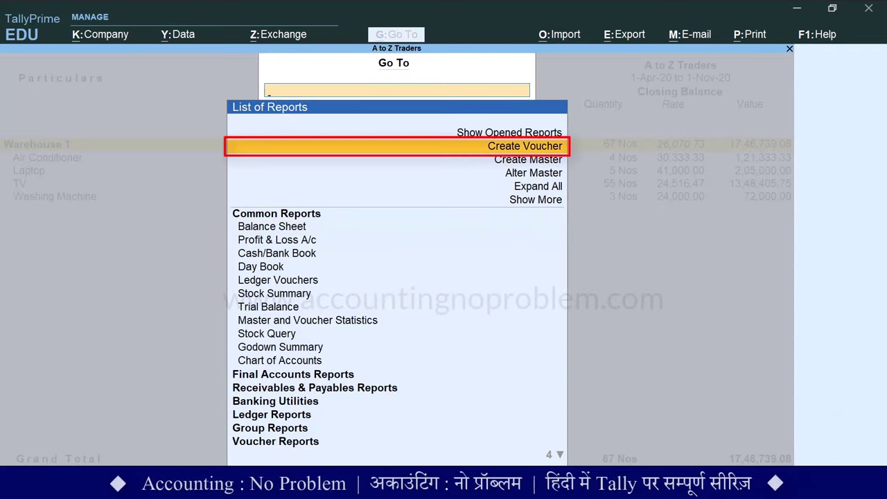
key(Return)
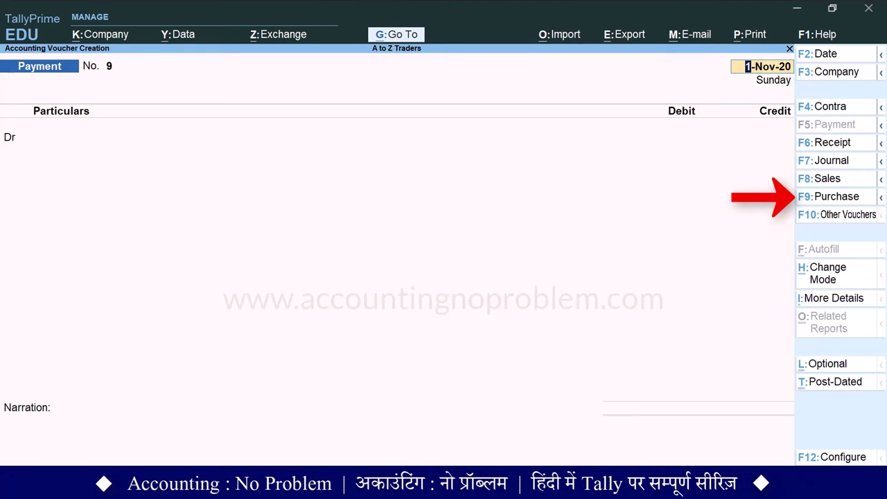
key(F9)
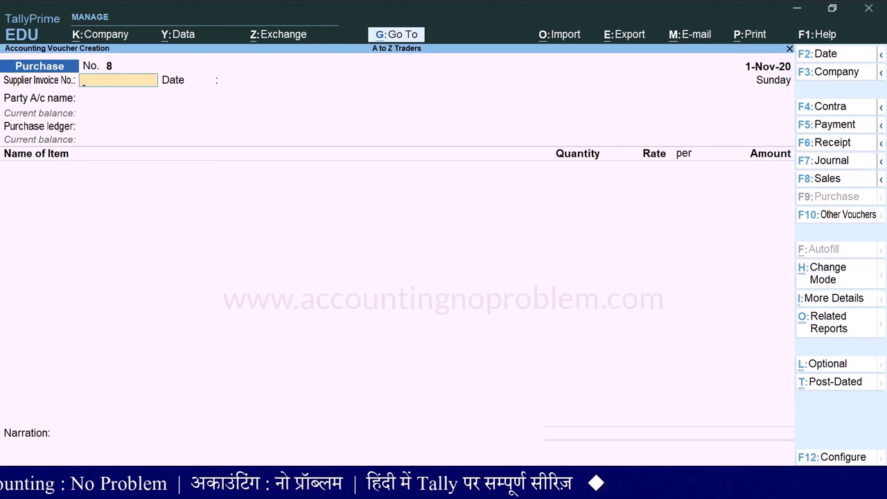
text(265)
key(Return)
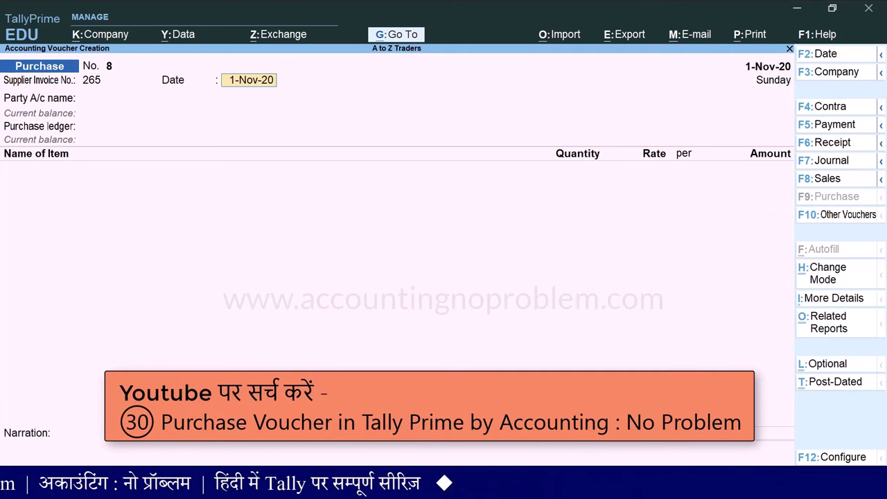
- Accept the supplier details, choose Purchase Account, and pick Sony TV 20" as the first item
key(Return)
key(Return)
key(ctrl+a)
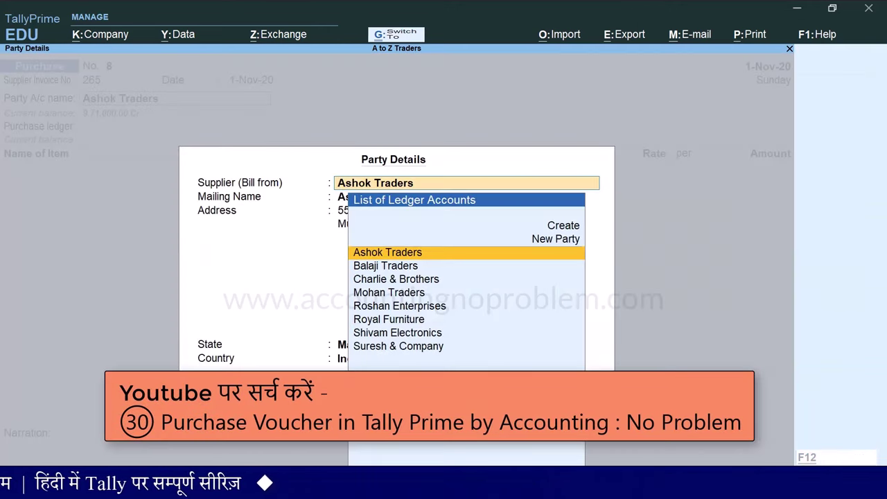
key(ctrl+a)
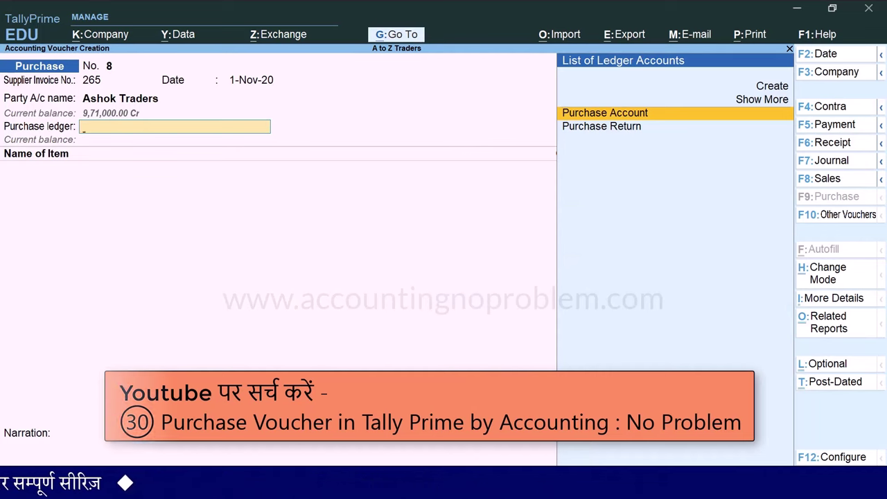
key(Return)
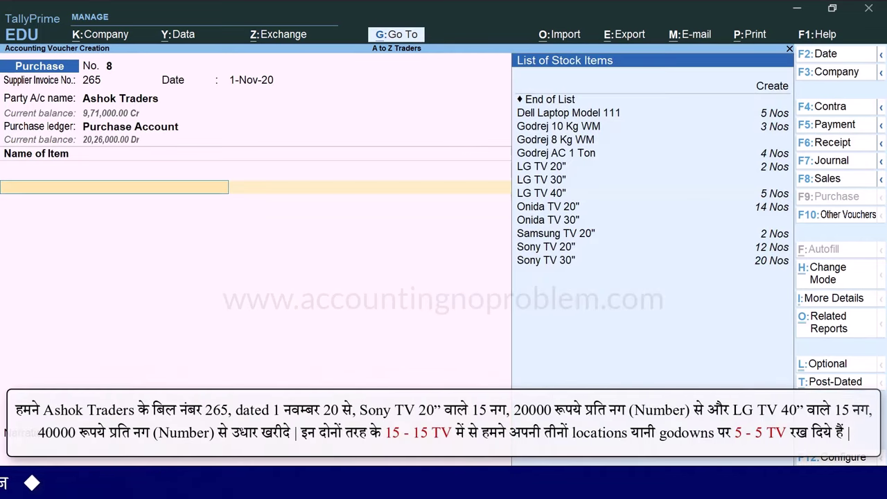
key(Down)
key(Down)
key(Down)
key(Down)
key(Down)
key(Down)
key(Down)
key(Down)
key(Down)
key(Down)
key(Down)
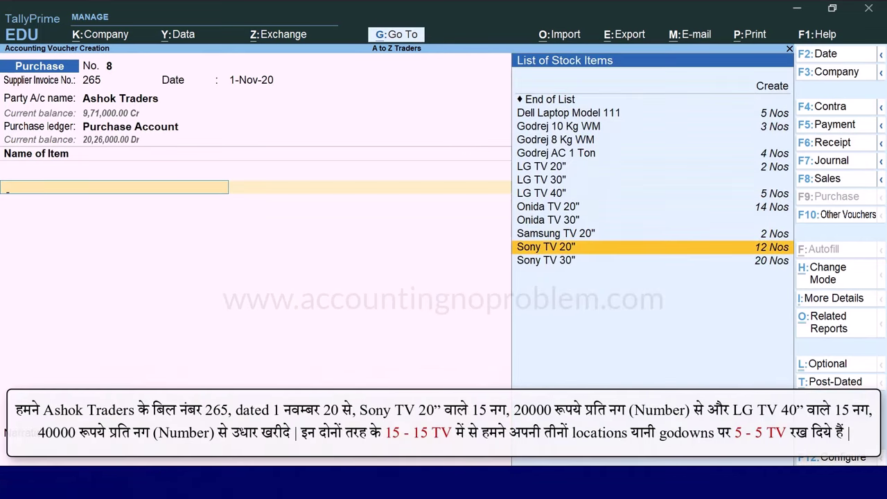
key(Return)
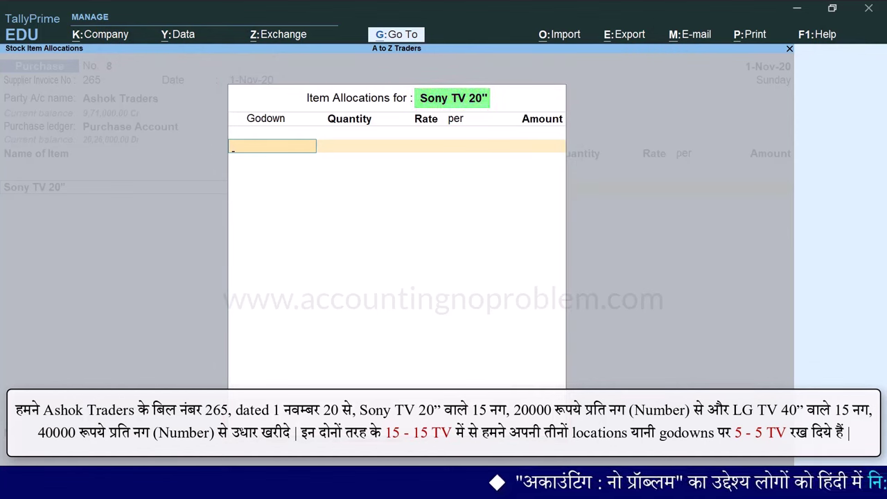
- Allocate 5 Sony TV 20" at 20,000 to Warehouse 1
key(space)
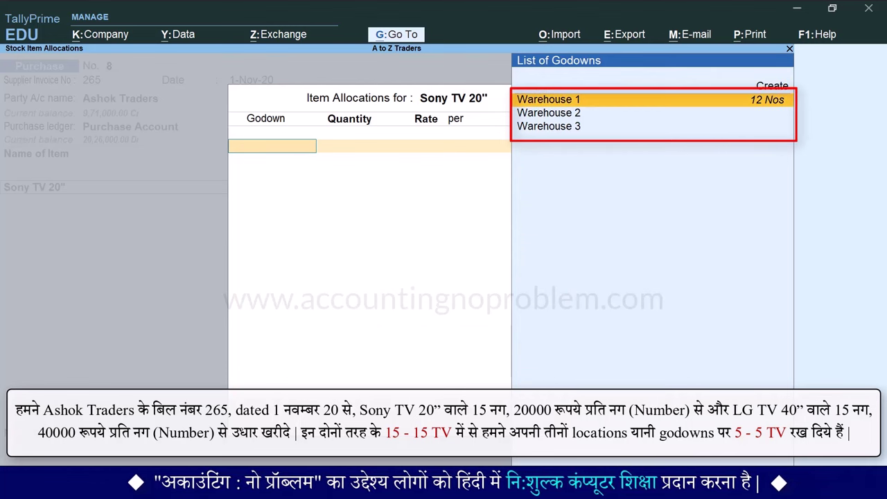
key(Return)
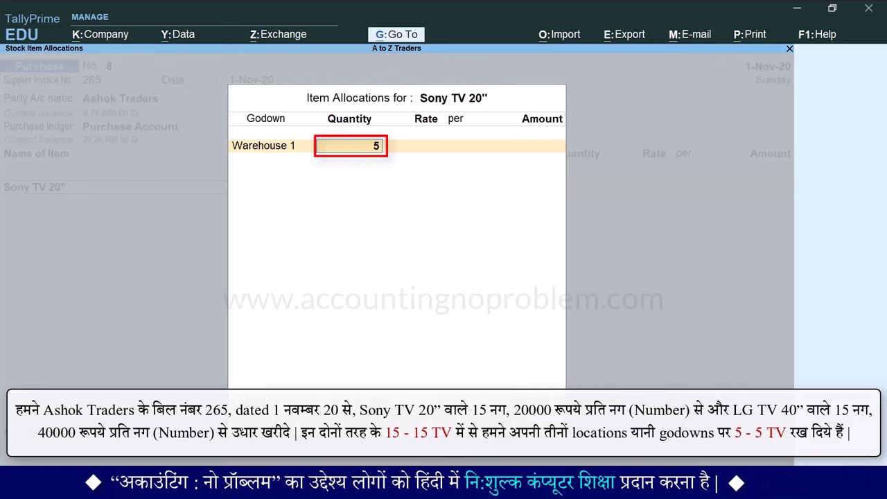
key(Return)
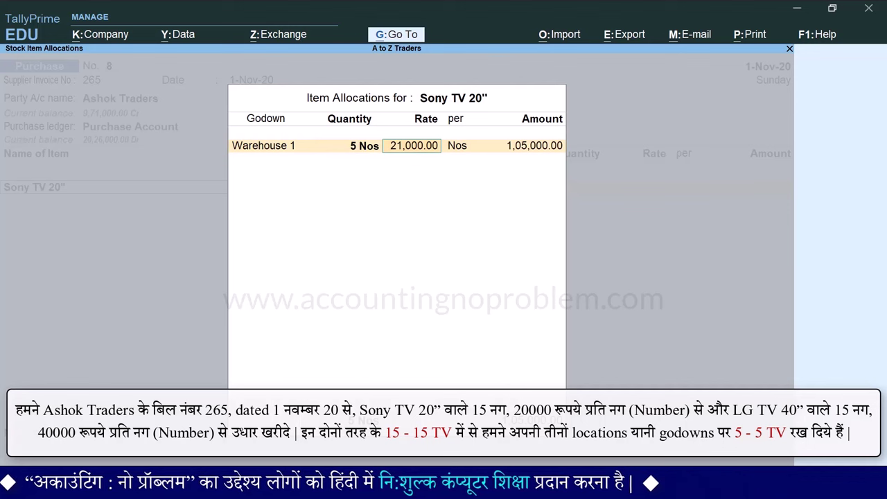
text(2)
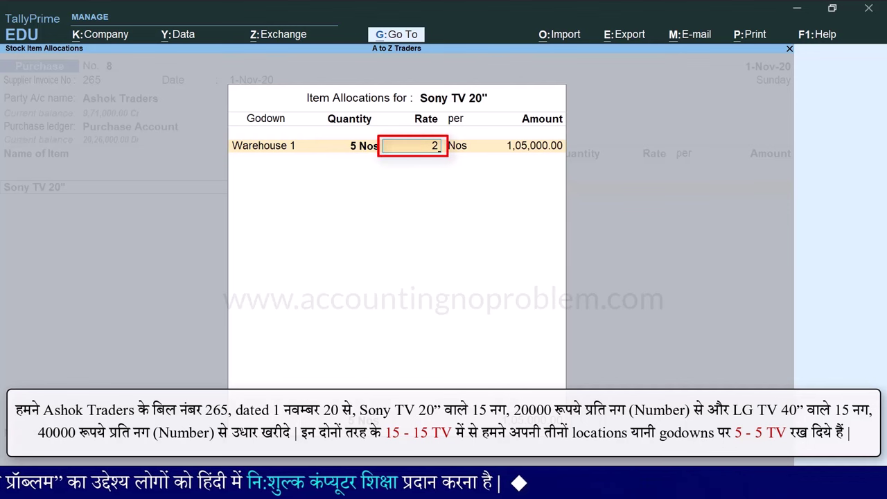
text(0,0000)
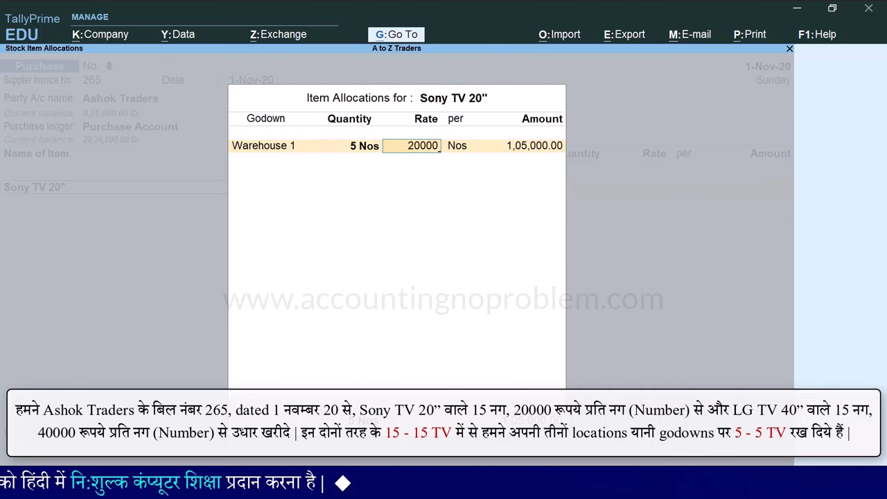
key(Return)
key(Return)
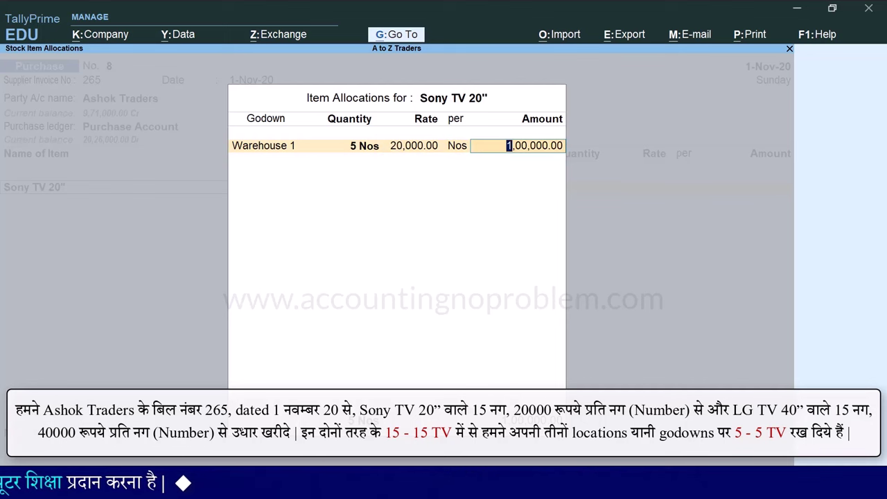
key(Return)
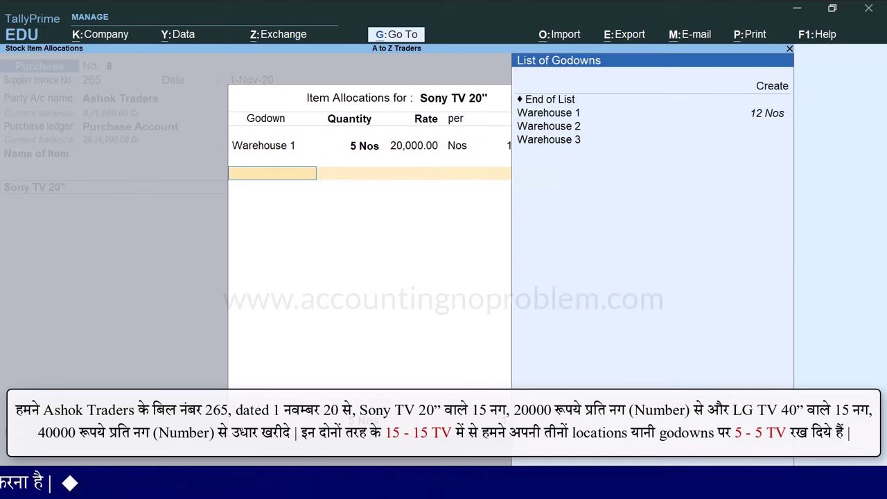
- Allocate 5 each to Warehouse 2 and Warehouse 3, totalling 15 Nos
key(Down)
key(Down)
key(Return)
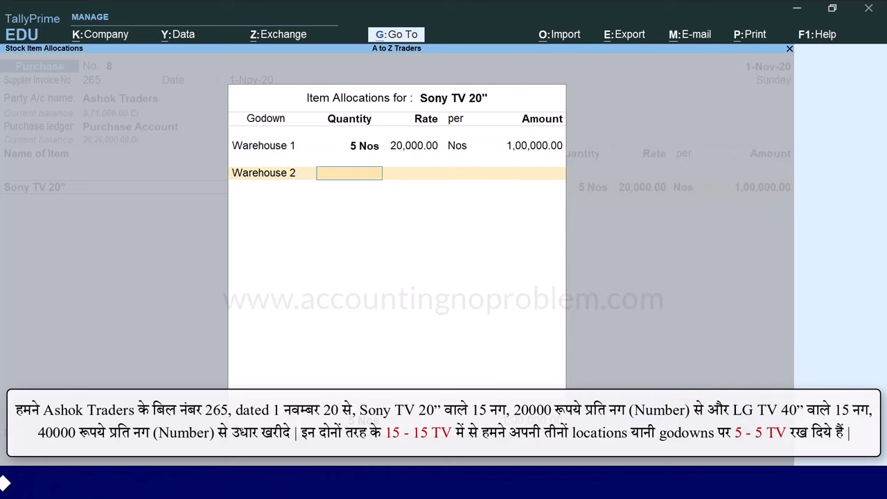
key(Return)
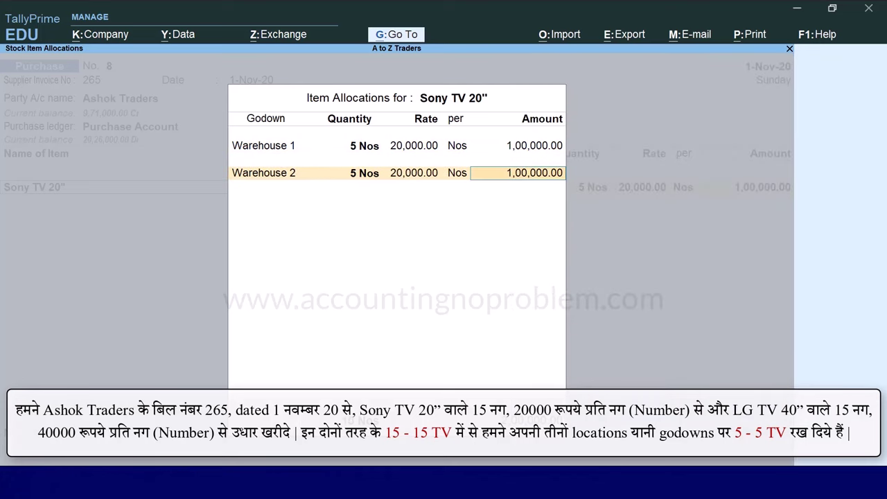
key(Return)
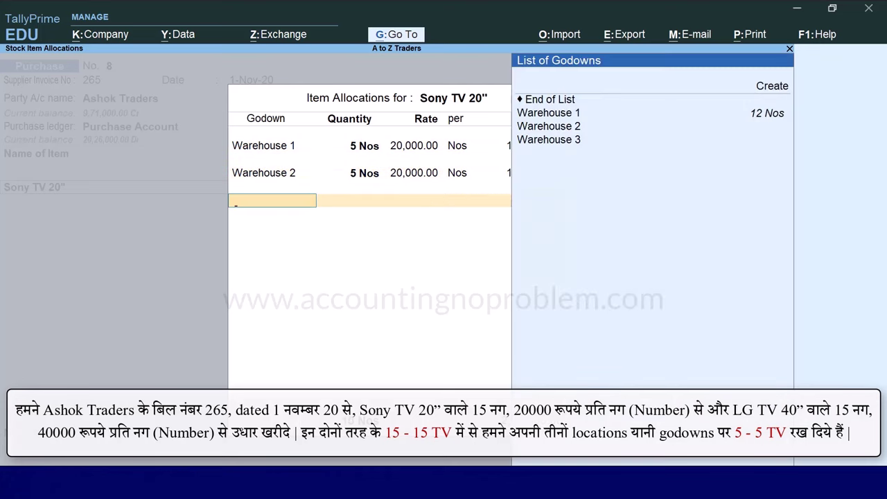
key(Down)
key(Down)
key(Down)
key(Return)
key(Return)
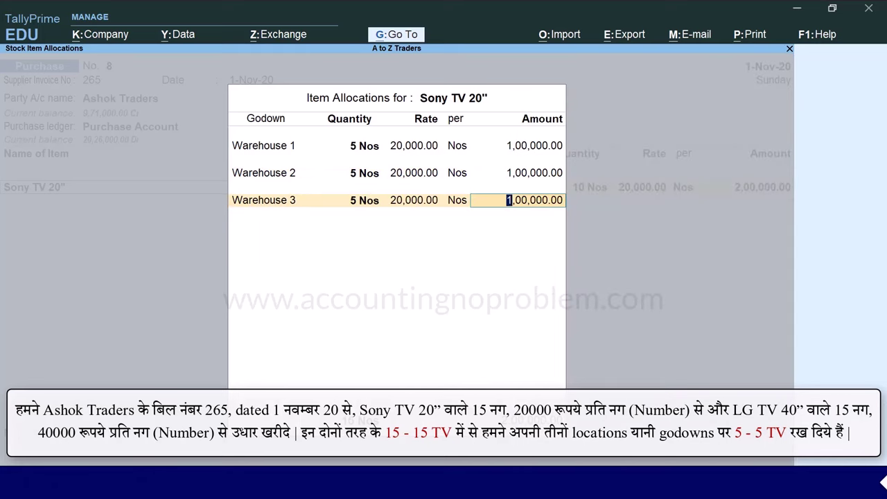
key(Return)
key(Return)
key(Return)
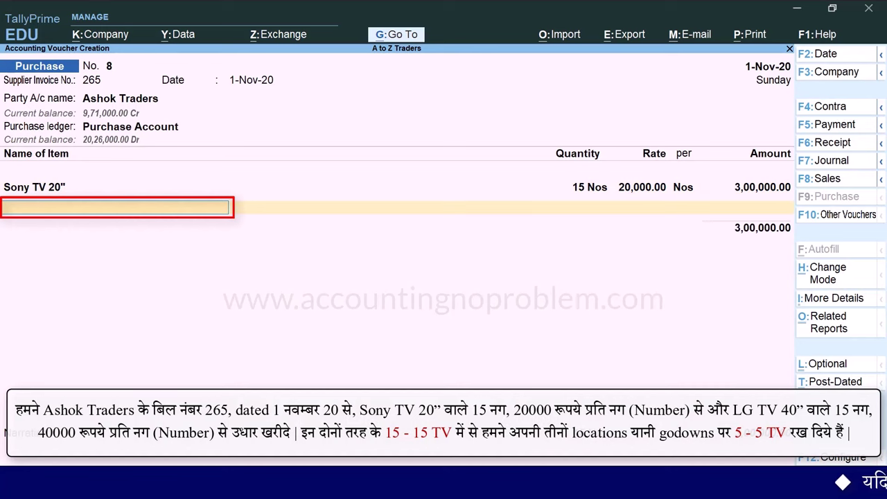
- Add LG TV 40" and allocate 5 Nos at 40,000 to Warehouse 1
key(space)
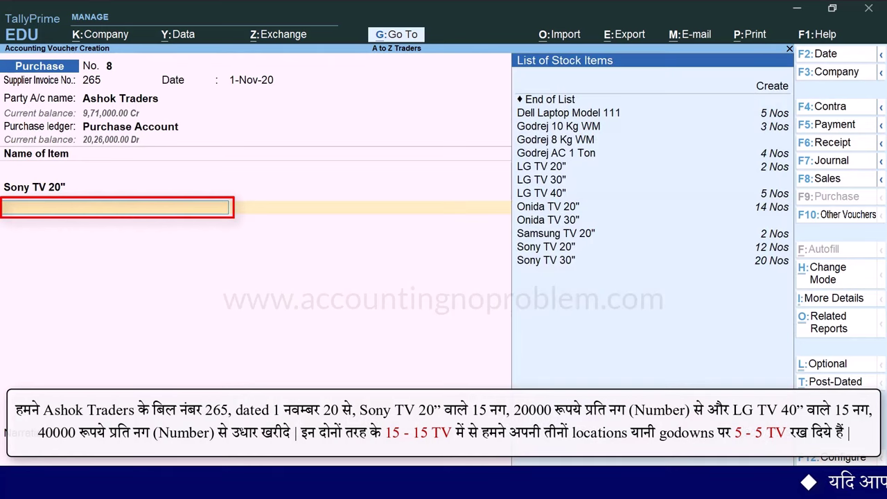
text(L)
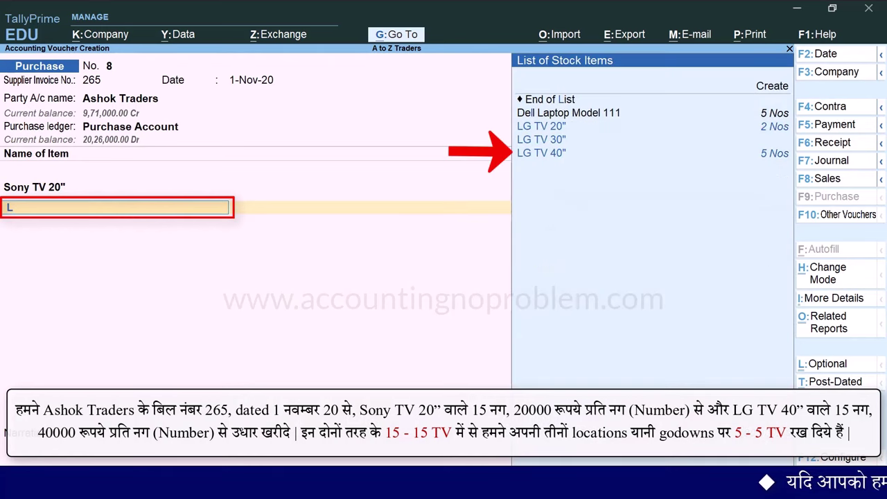
key(Down)
key(Down)
key(Return)
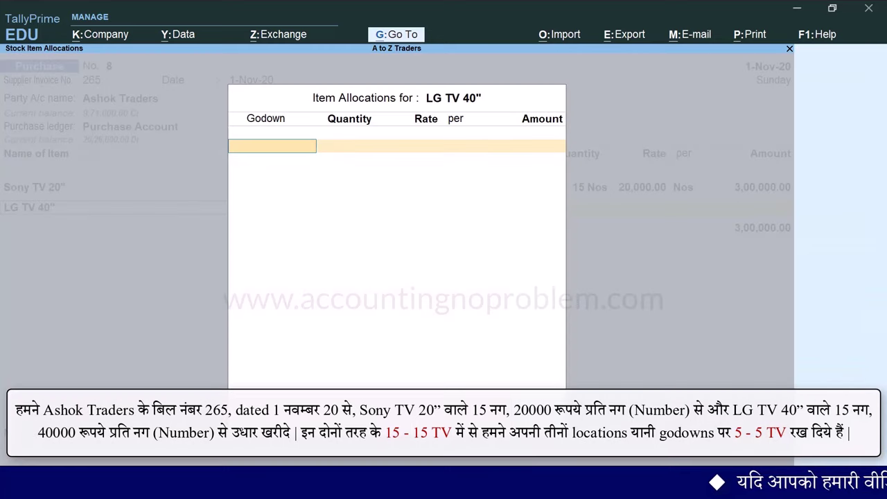
key(Down)
key(Return)
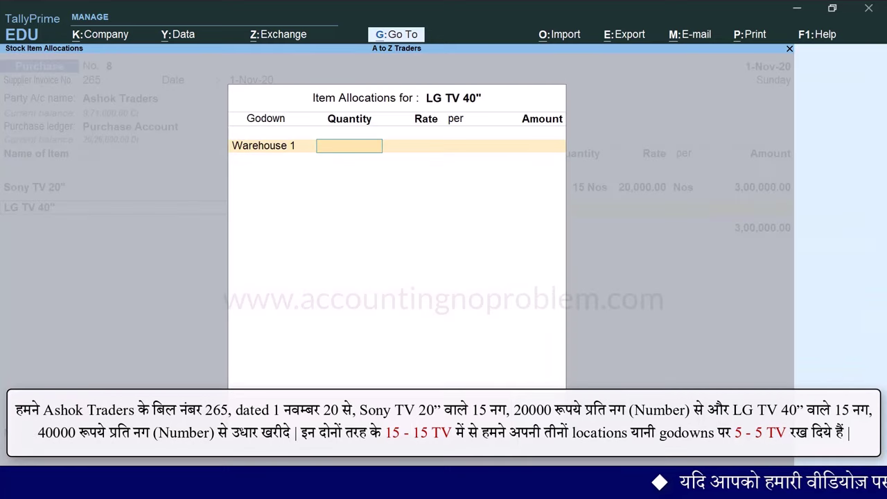
text(5)
key(Return)
key(Return)
key(Return)
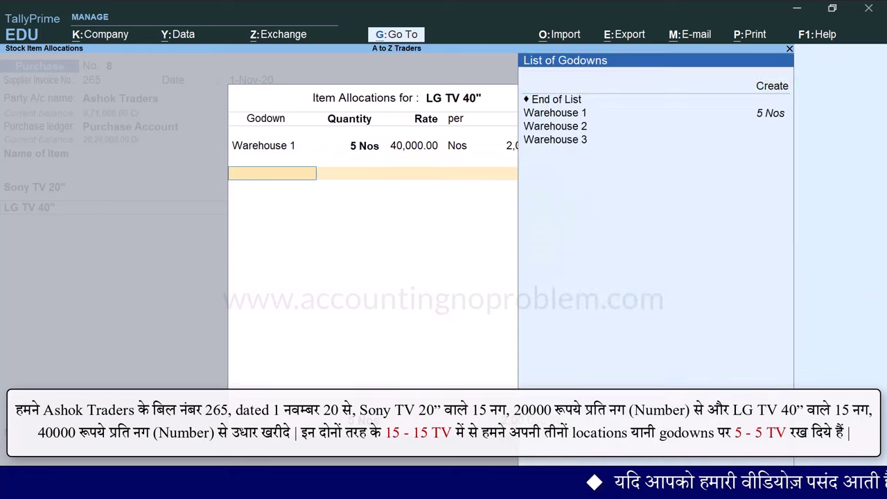
key(Down)
key(Down)
- Allocate 5 each to Warehouse 2 and 3, then accept the voucher totalling 9,00,000.00
key(Return)
text(5)
key(Return)
key(Return)
key(Return)
key(Return)
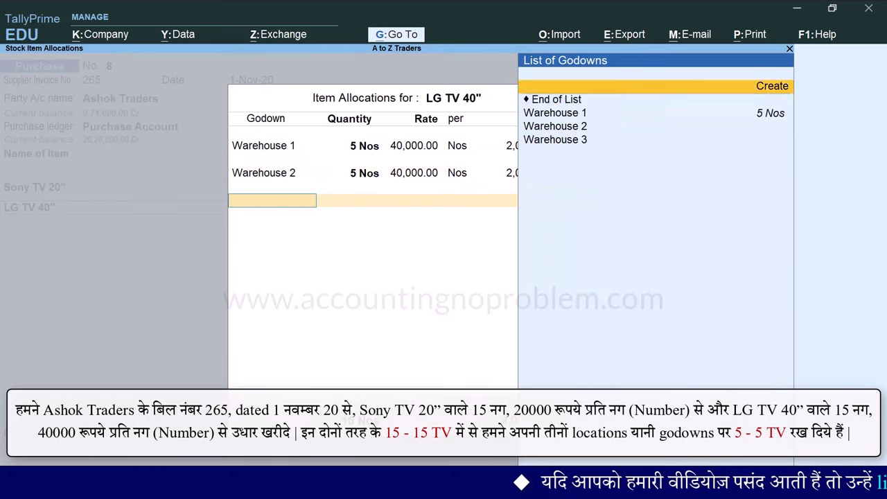
key(Down)
key(Down)
key(Down)
key(Return)
text(5)
key(Return)
key(Return)
key(Return)
key(Return)
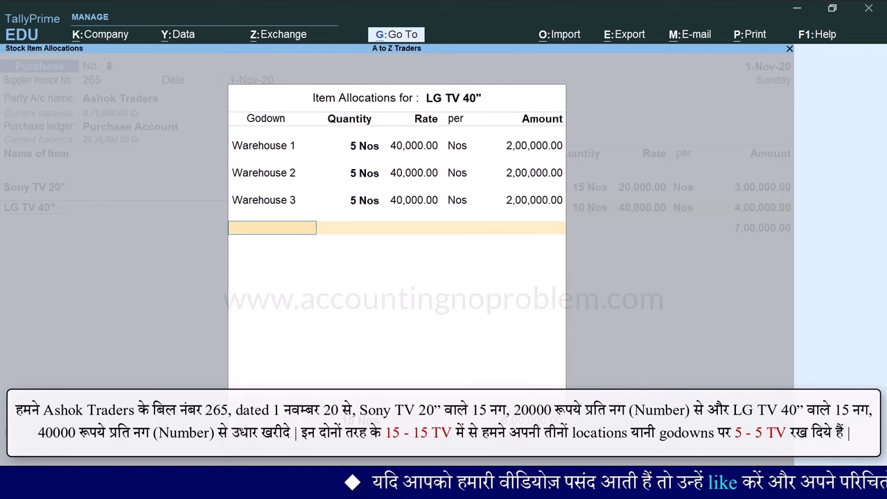
key(Return)
key(Return)
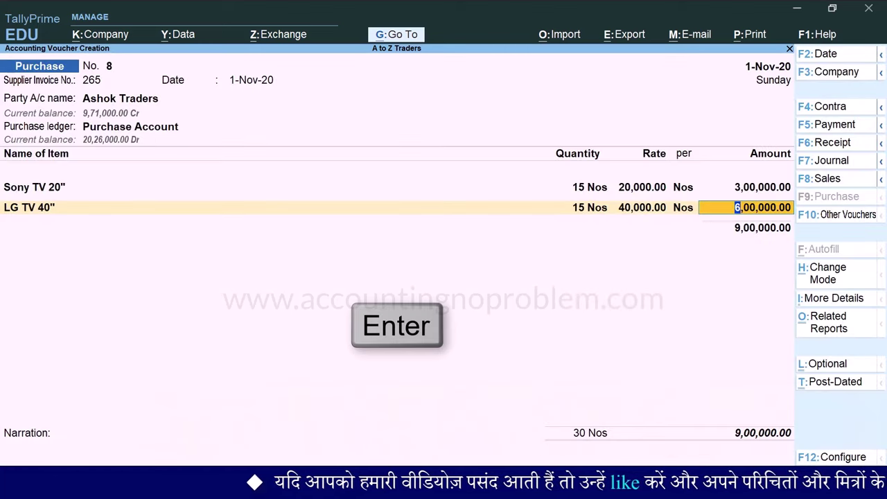
key(Return)
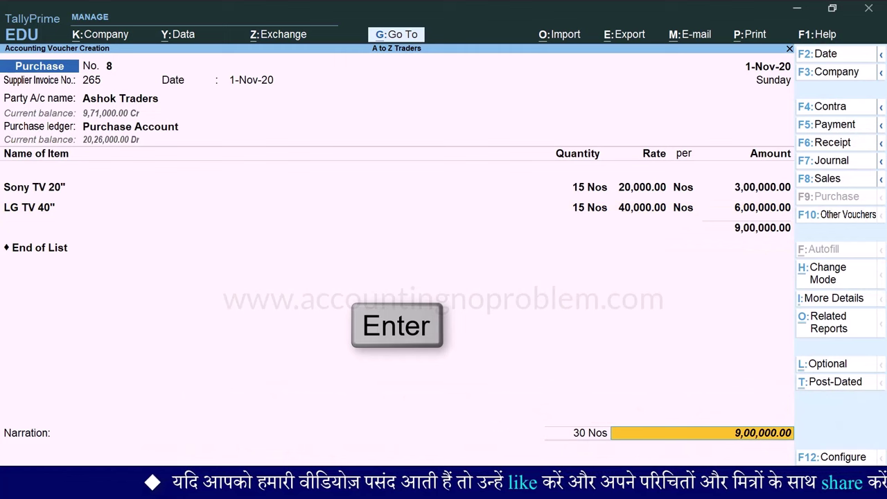
key(Return)
key(Return)
key(Return)
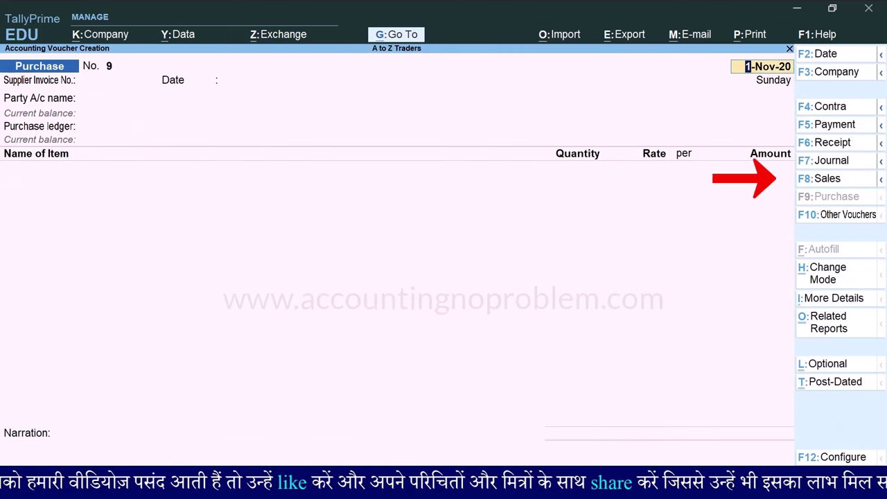
- Change blank voucher No. 9's type from Purchase to Sales using F8
key(F8)
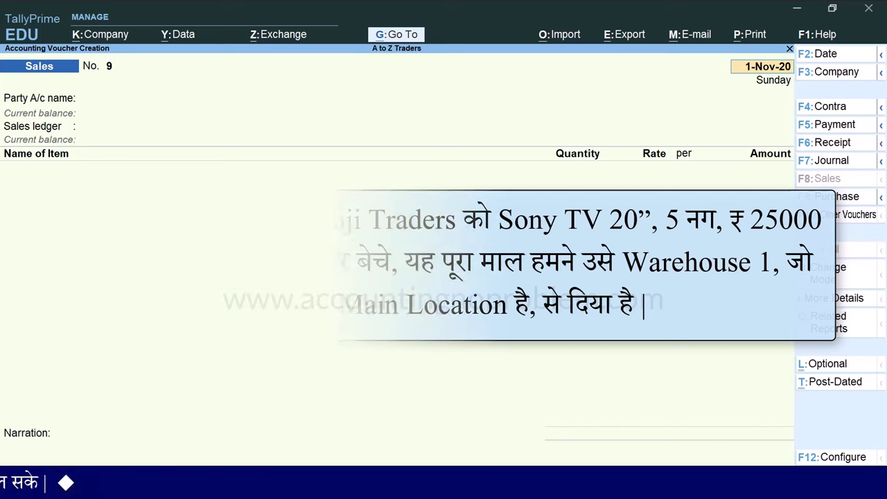
- Enter Balaji Traders as the party, Sales Account as the ledger, and Sony TV 20" as the item
key(Return)
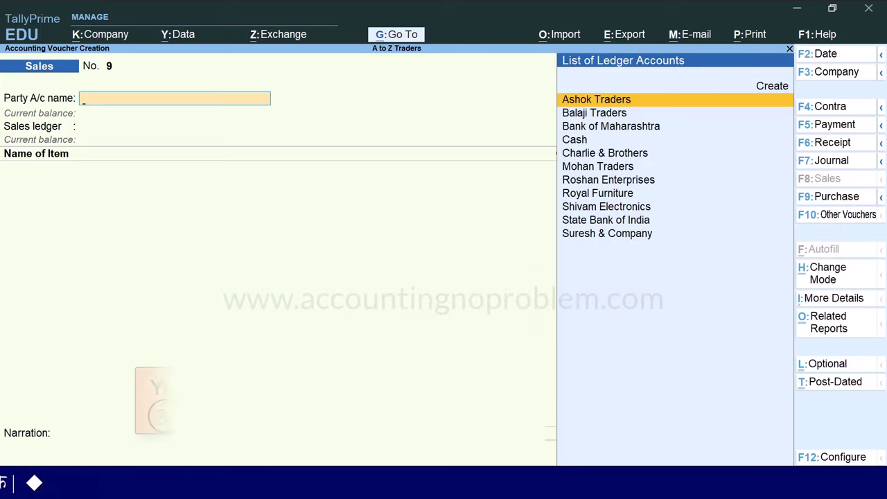
key(Down)
key(Return)
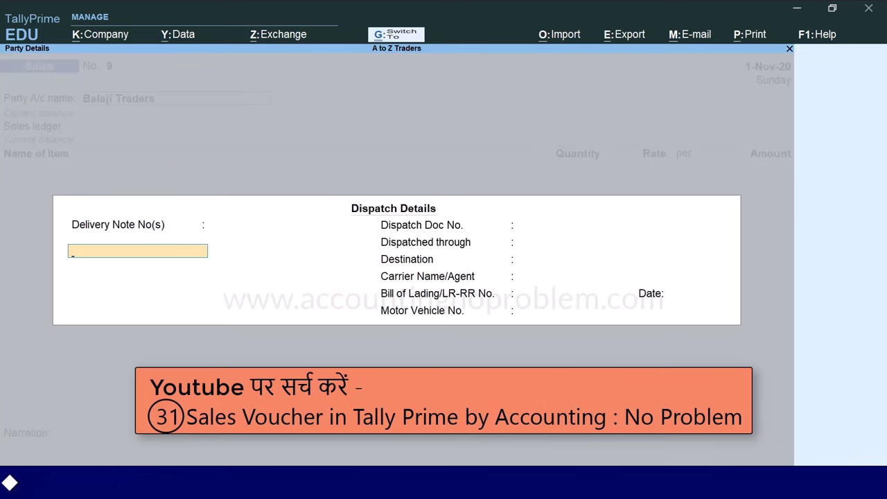
key(ctrl+a)
key(ctrl+a)
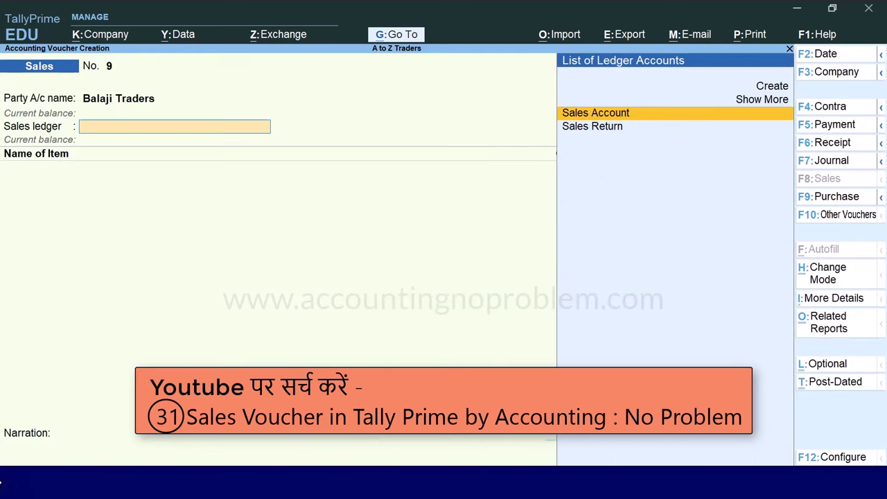
key(Return)
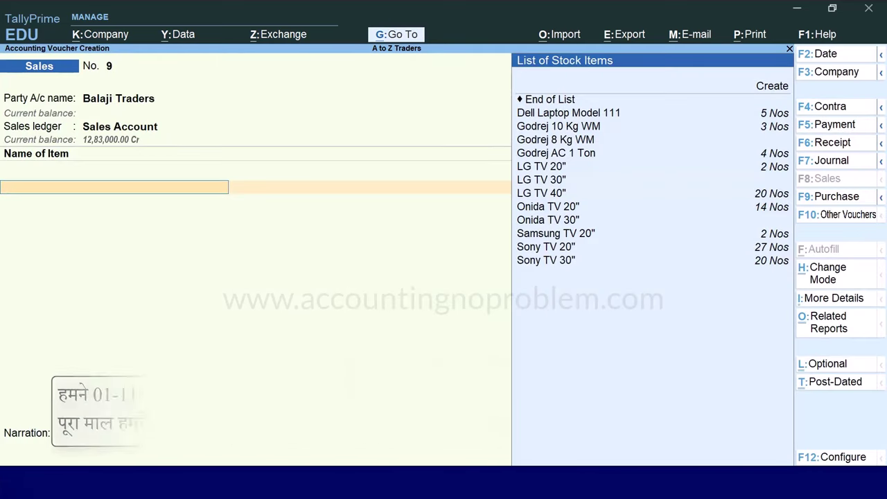
text(S)
key(Down)
key(Down)
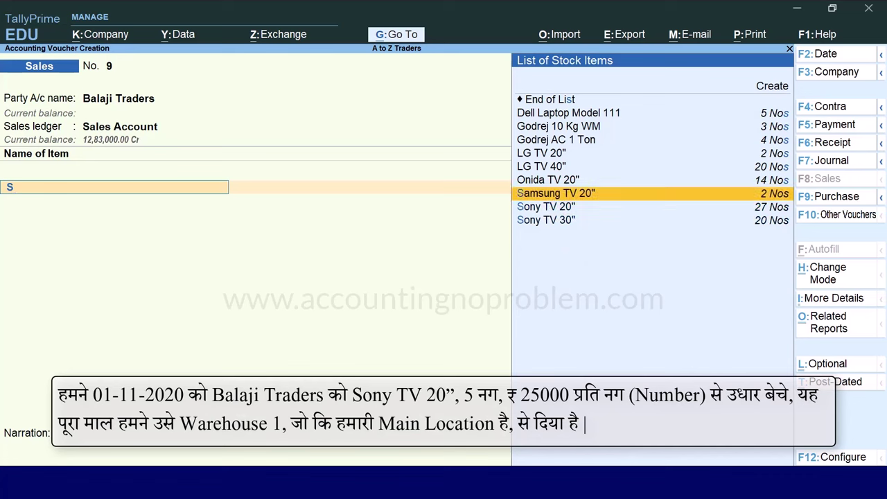
key(Return)
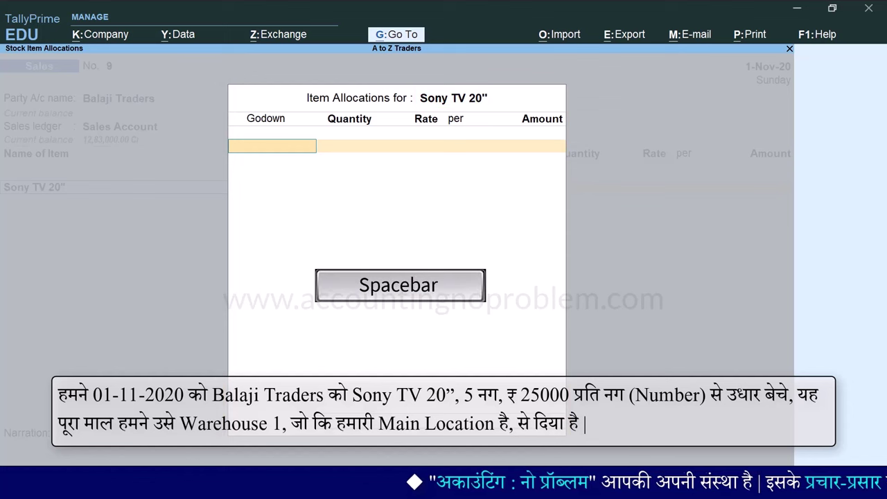
- Allocate 5 Nos of Sony TV 20" from Warehouse 1 at 25,000 each and save the voucher
key(space)
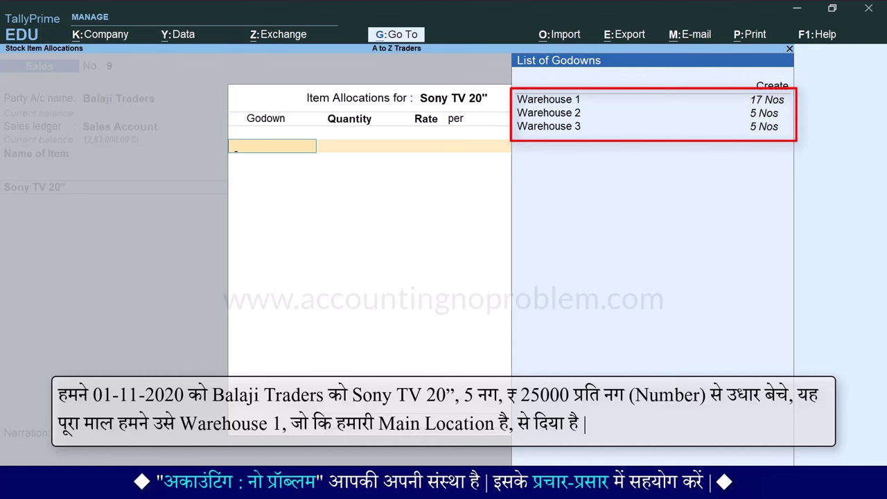
key(Down)
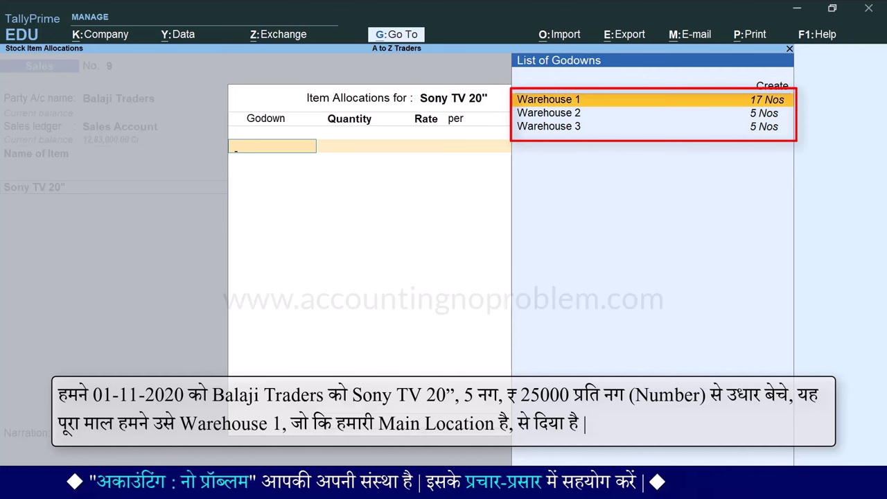
key(Return)
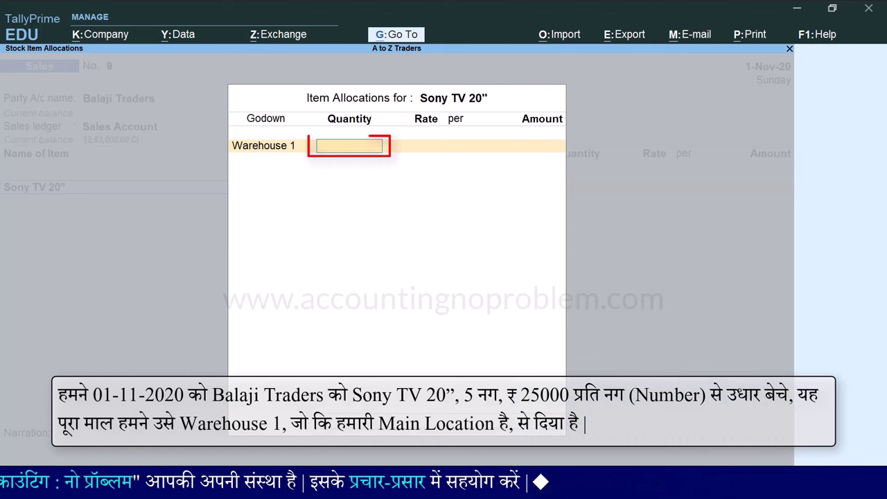
text(5)
key(Return)
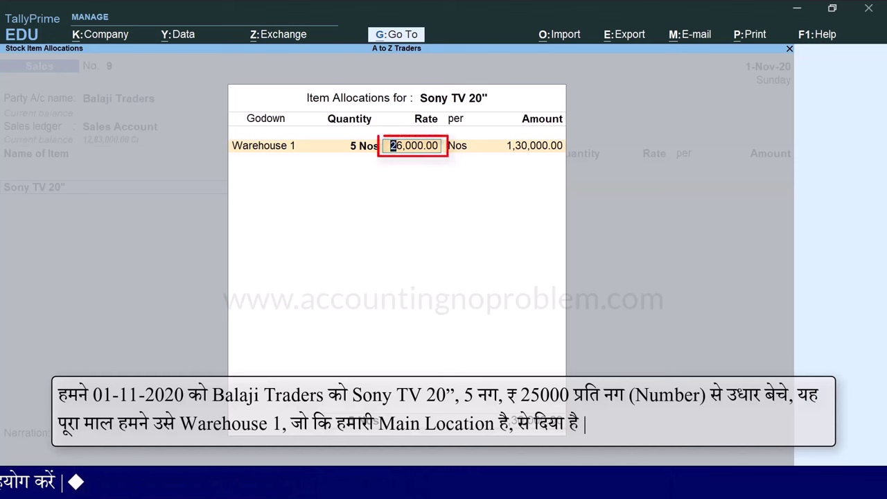
text(25000)
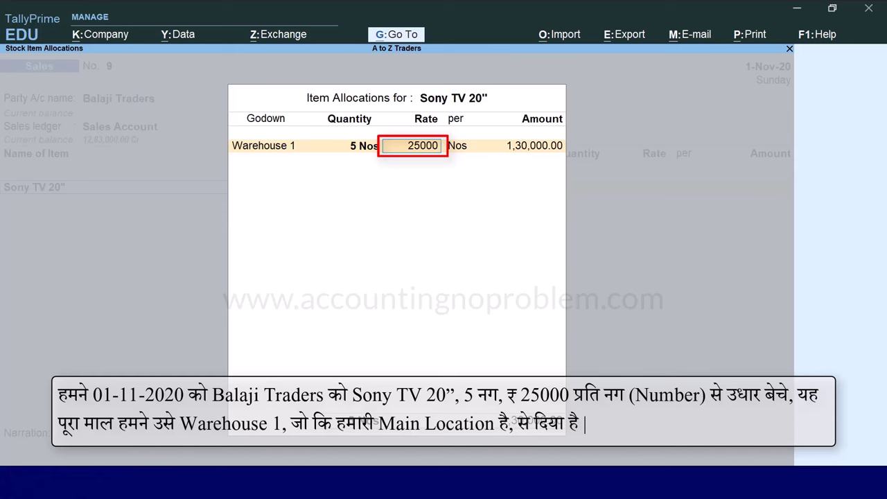
key(Return)
key(Return)
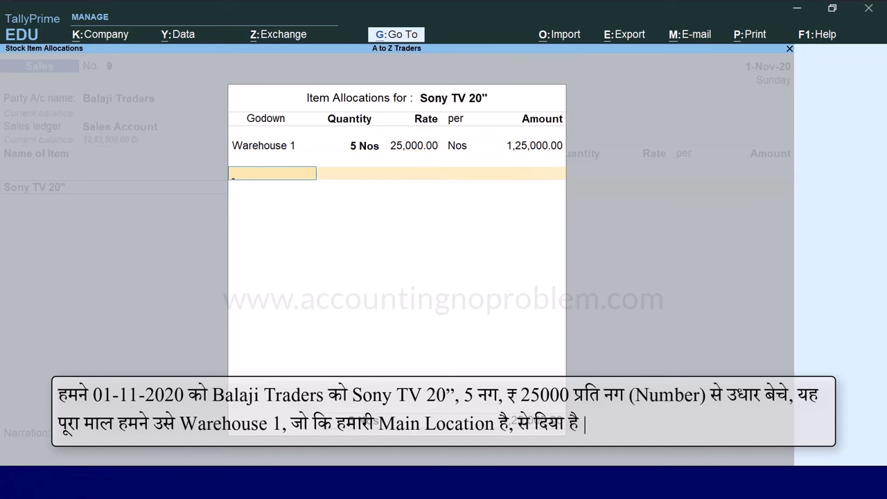
key(Return)
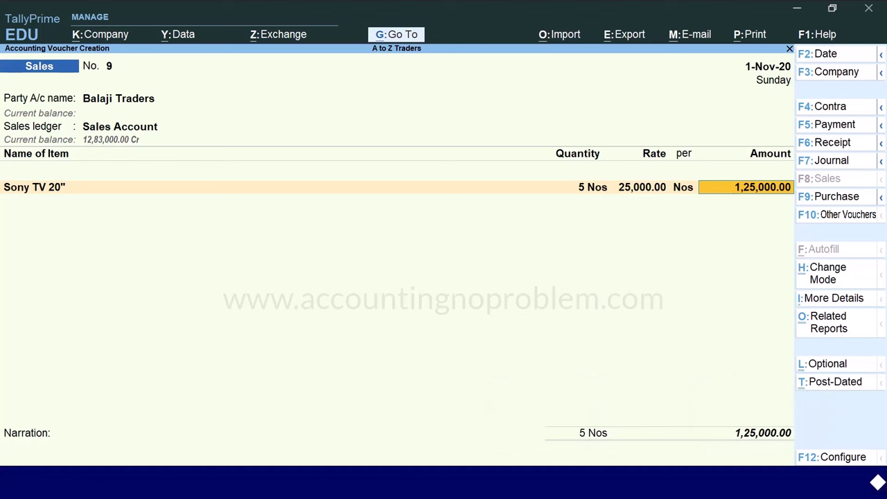
key(Return)
key(Return)
key(Return)
key(Return)
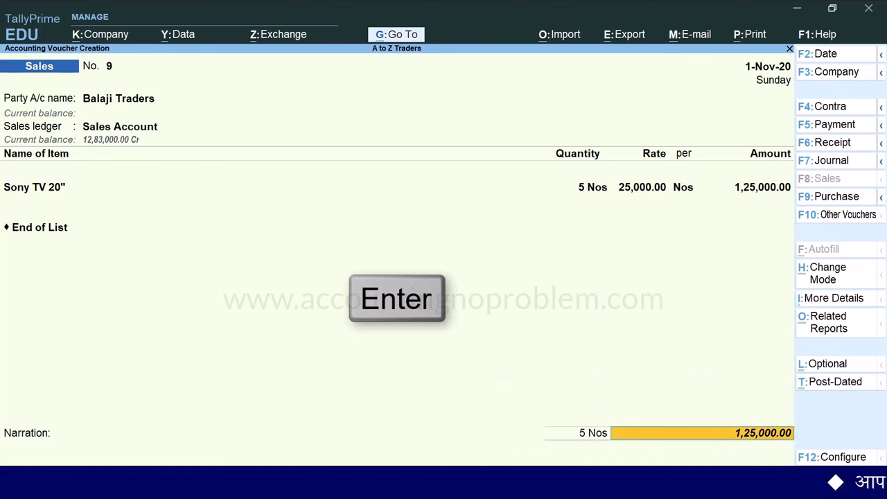
key(Return)
key(Return)
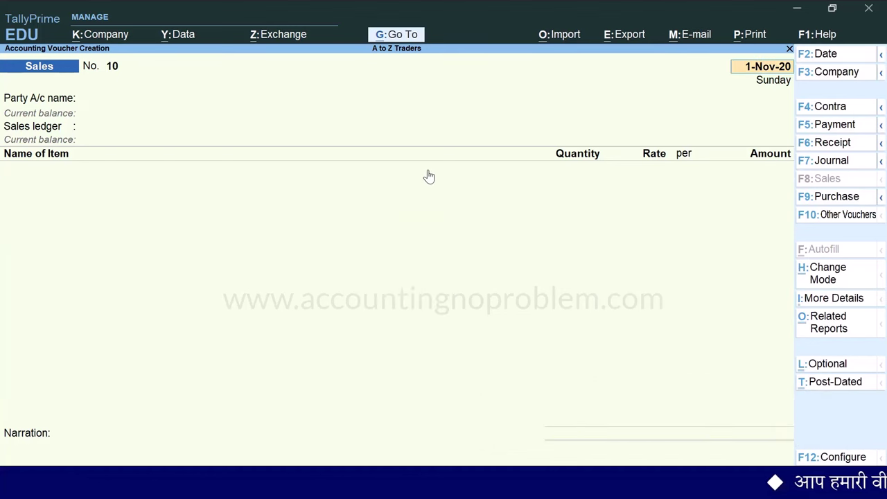
- Quit voucher entry to return to the Godown Summary, now totalling 92 Nos
key(Escape)
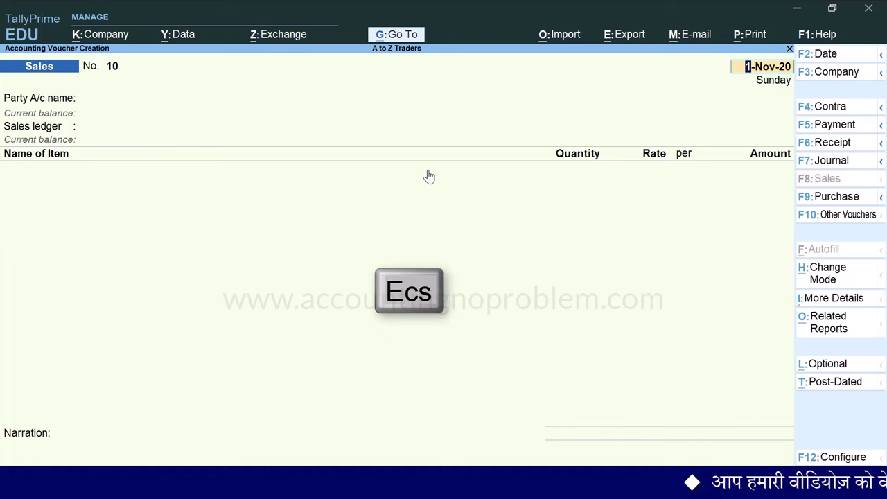
key(Escape)
key(Return)
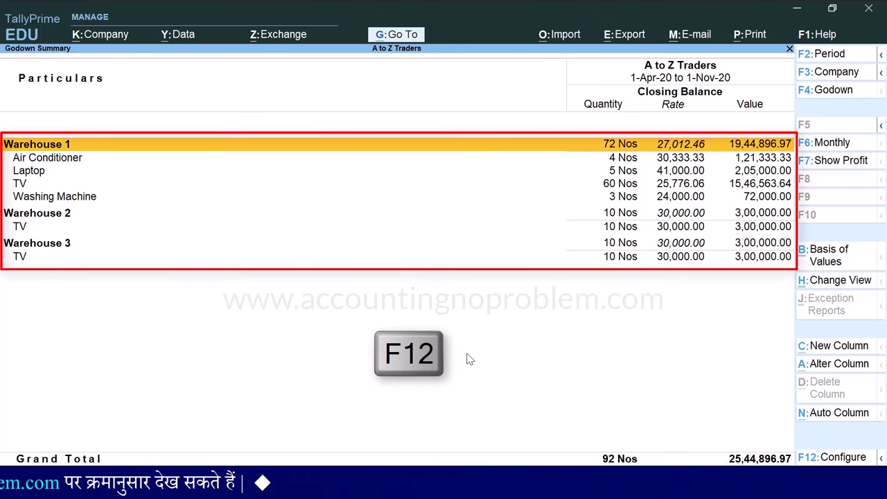
- Turn on Opening Balance, Goods Inwards, Goods Outwards and Expand all levels in the report configuration
key(F12)
key(Down)
key(Down)
key(Down)
key(Down)
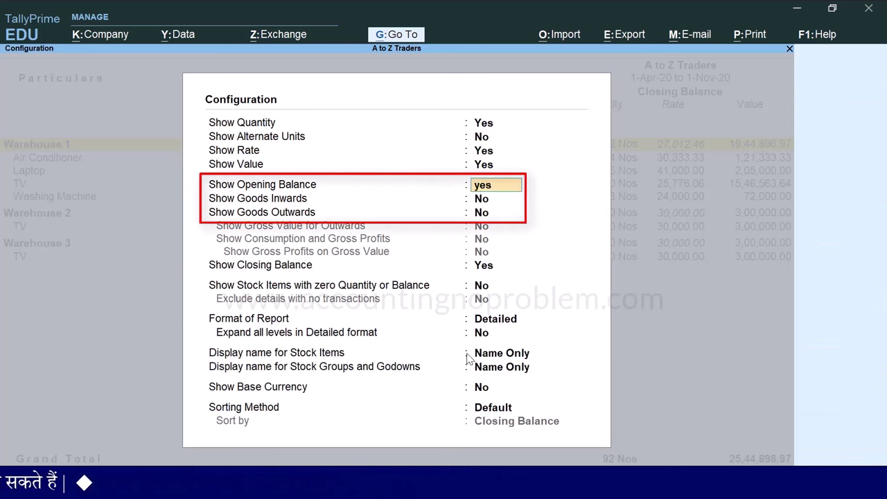
text(yes)
key(Return)
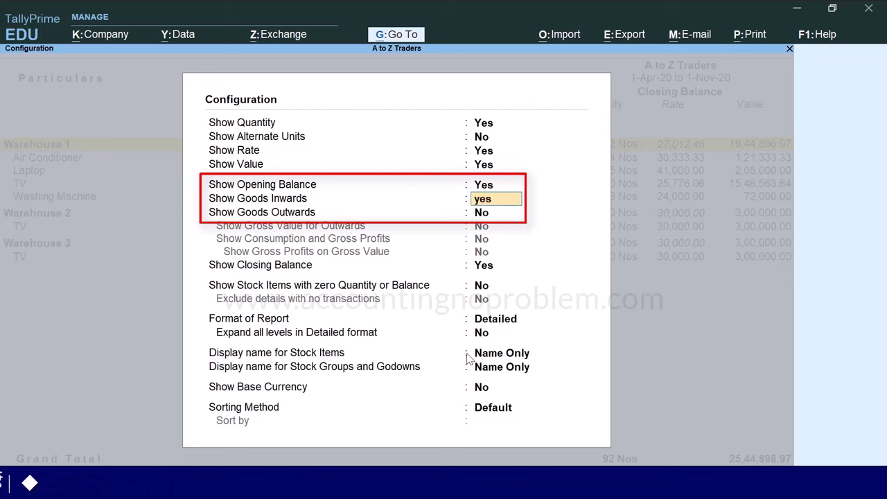
key(Return)
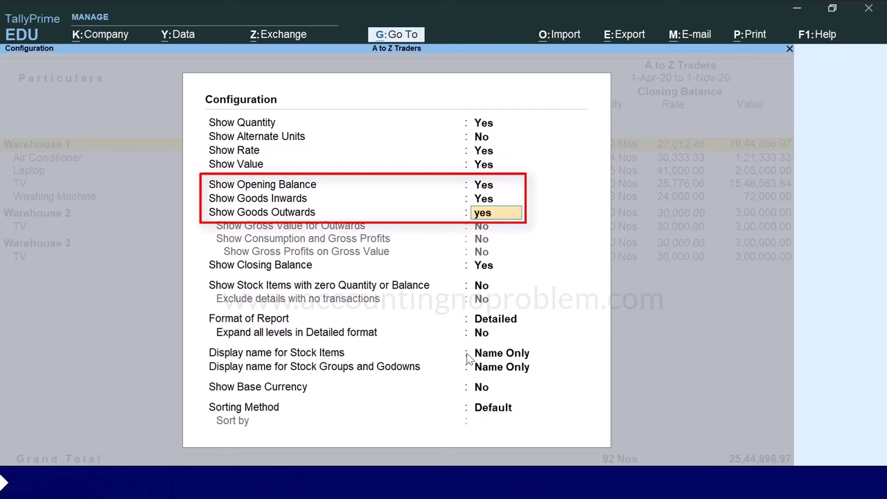
key(Return)
key(Return)
key(Return)
key(Return)
key(Return)
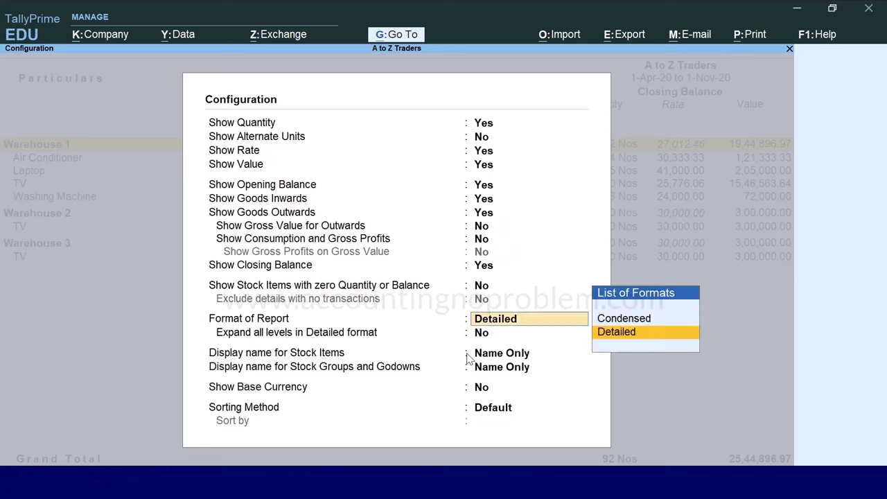
key(Return)
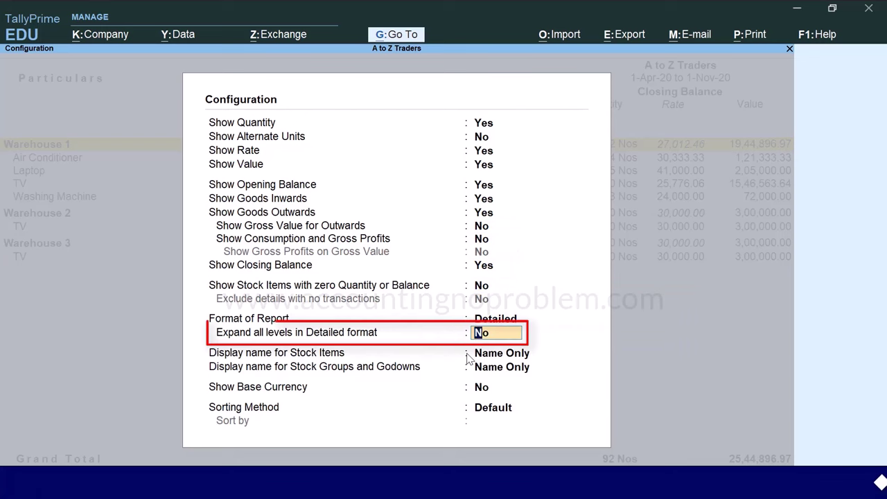
text(yes)
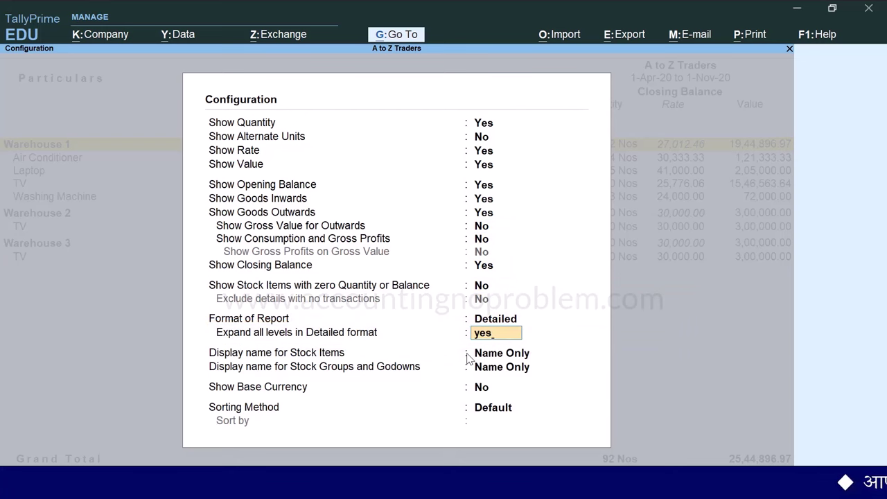
key(ctrl+a)
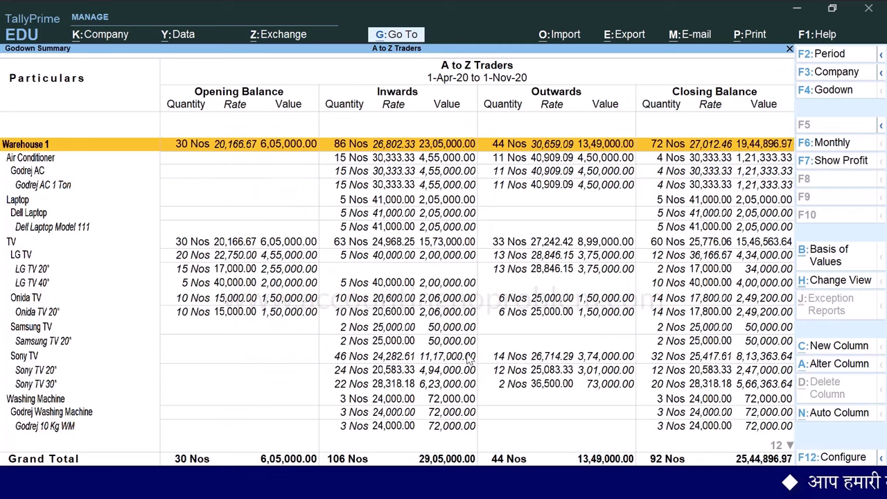
- Review the expanded stock rows for each warehouse, then bring up the Select Godown list
key(Down)
key(Down)
key(Down)
key(Down)
key(Down)
key(Down)
key(Down)
key(Down)
key(Down)
key(Down)
key(Down)
key(Down)
key(Down)
key(Down)
key(Down)
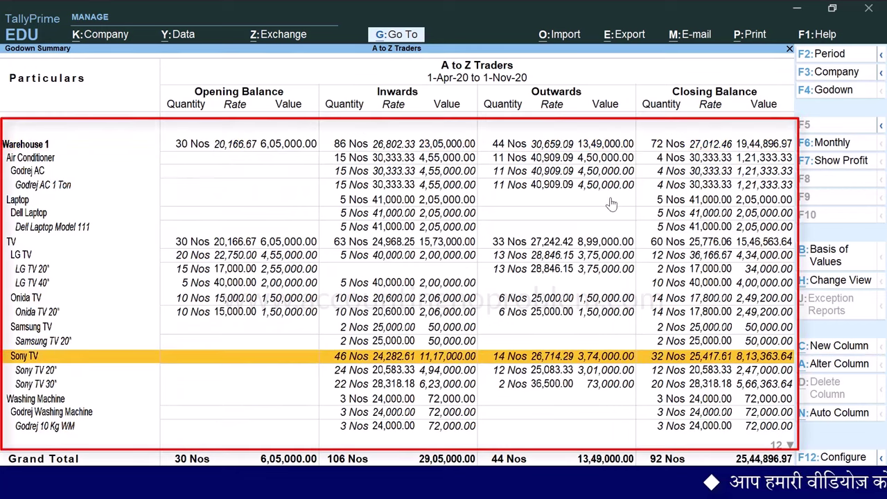
key(Down)
key(Down)
key(Down)
key(Down)
key(Down)
key(Down)
key(Down)
key(Down)
key(Down)
key(Down)
key(Down)
key(Down)
key(Down)
key(Down)
key(Down)
key(Down)
key(Down)
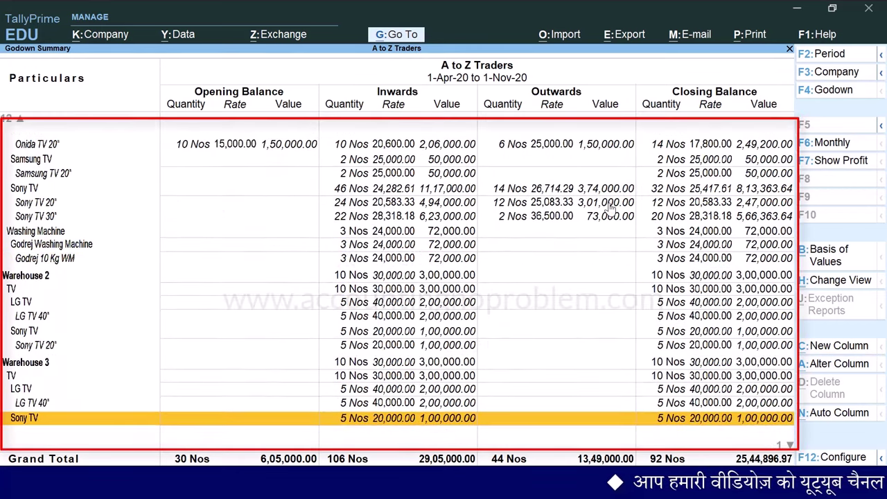
key(Down)
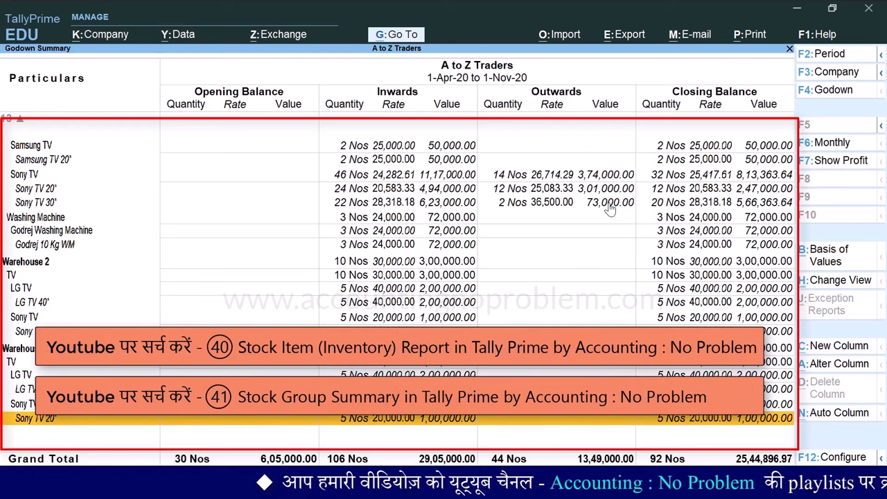
key(Up)
key(Up)
key(Up)
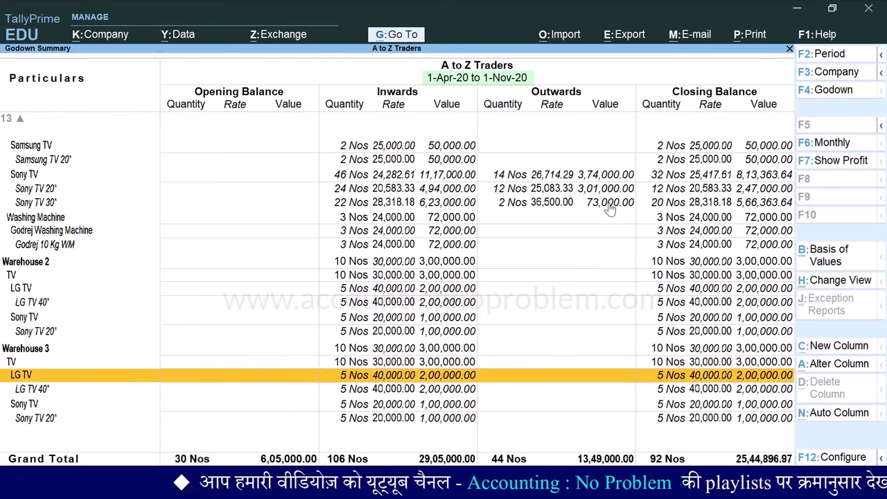
key(Up)
key(Up)
key(Up)
key(Up)
key(Up)
key(Up)
key(Up)
key(Up)
key(Up)
key(Up)
key(Up)
key(Up)
key(Up)
key(Up)
key(Up)
key(Up)
key(Up)
key(Up)
key(Up)
key(Up)
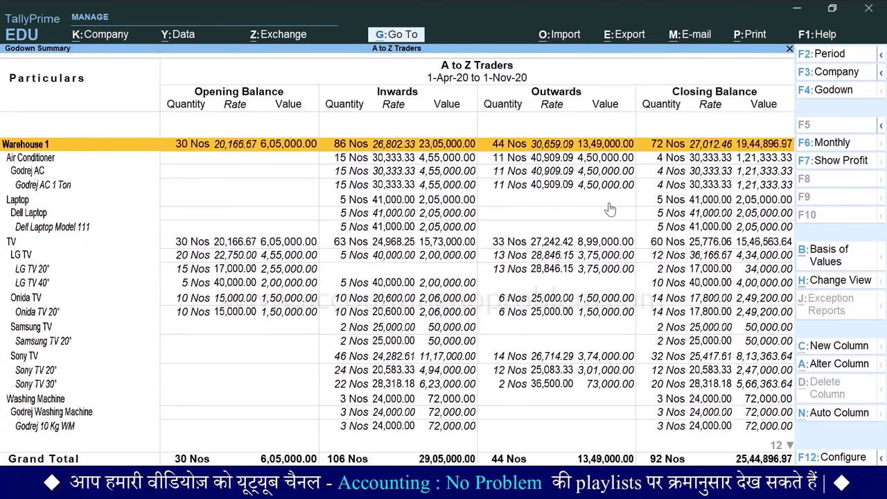
key(F4)
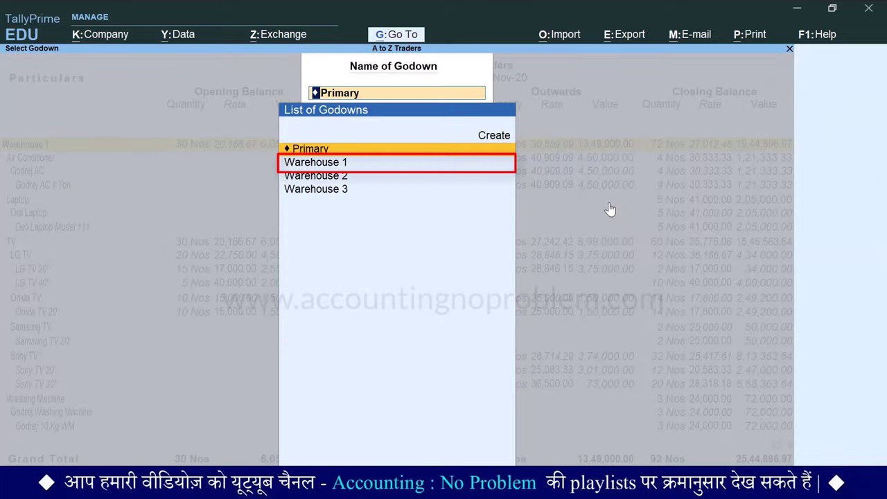
- Drill from Warehouse 1's summary into Sony TV 20"'s monthly summary and its November vouchers
key(Down)
key(Return)
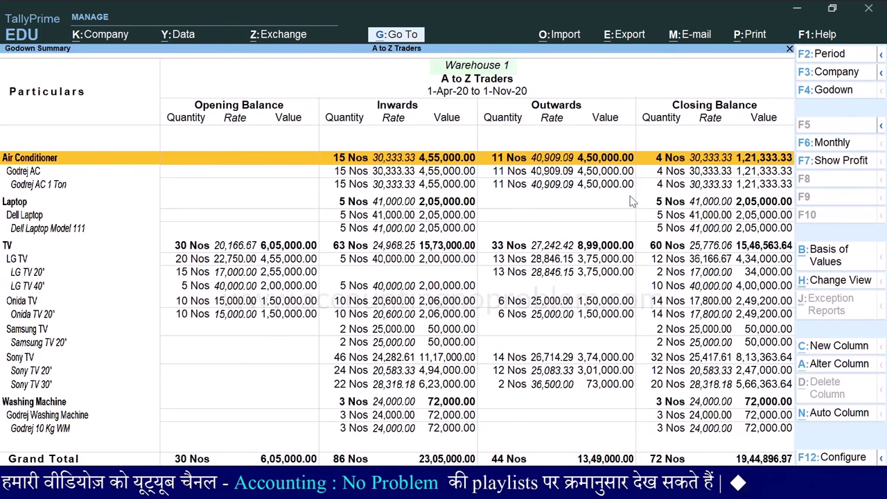
key(Down)
key(Down)
key(Down)
key(Down)
key(Down)
key(Down)
key(Down)
key(Down)
key(Down)
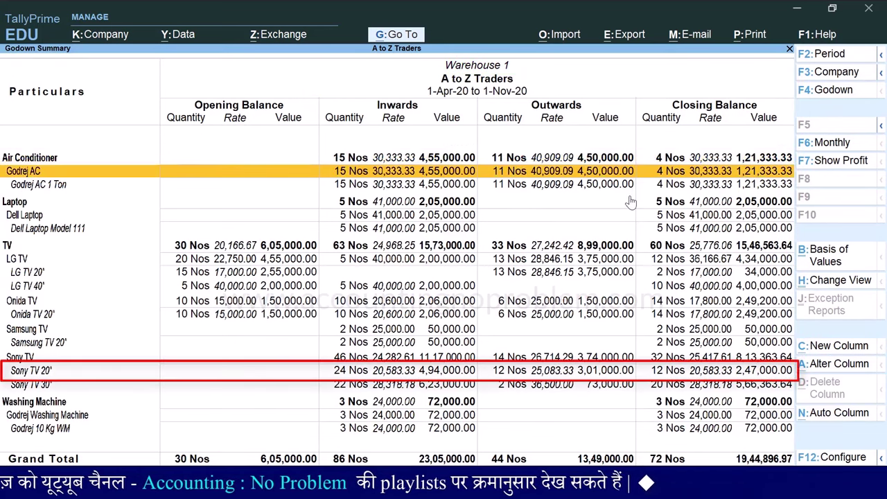
key(Down)
key(Down)
key(Down)
key(Down)
key(Down)
key(Down)
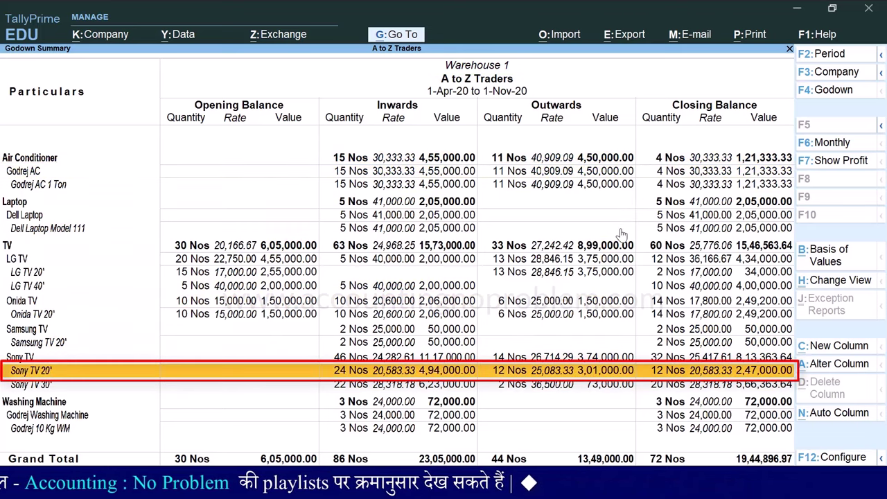
key(Return)
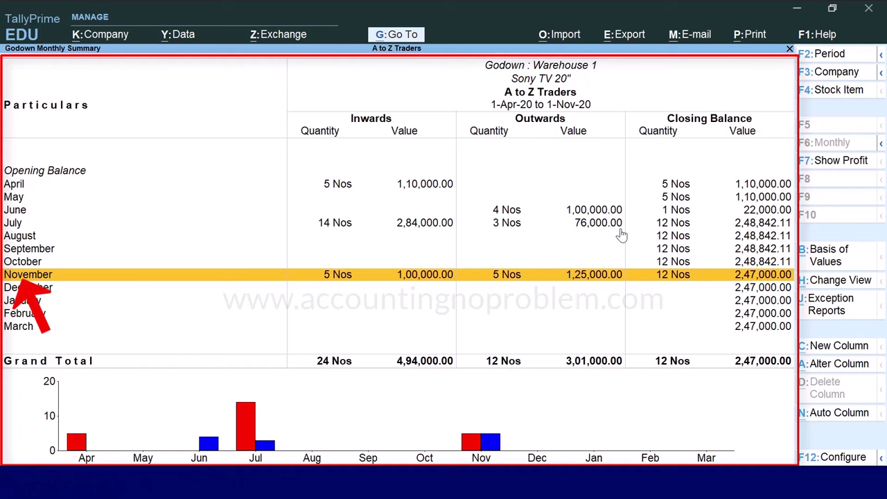
key(Return)
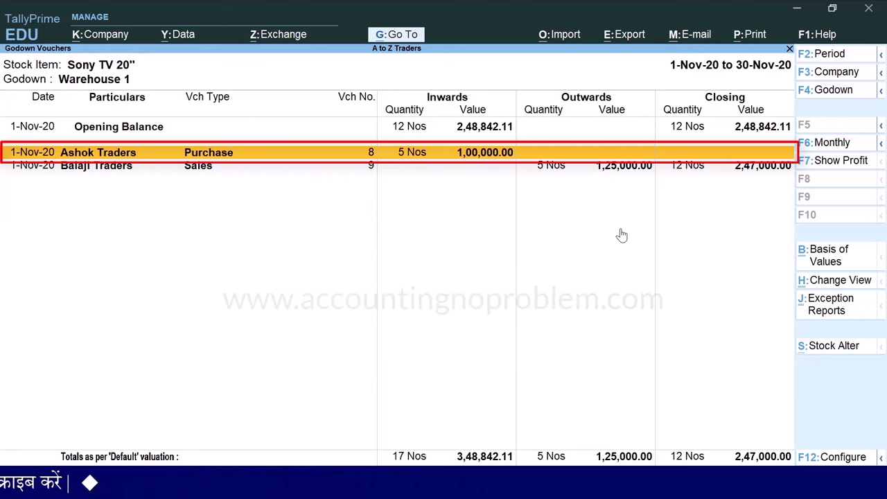
- Inspect the Ashok Traders purchase voucher and close it without changes
key(Return)
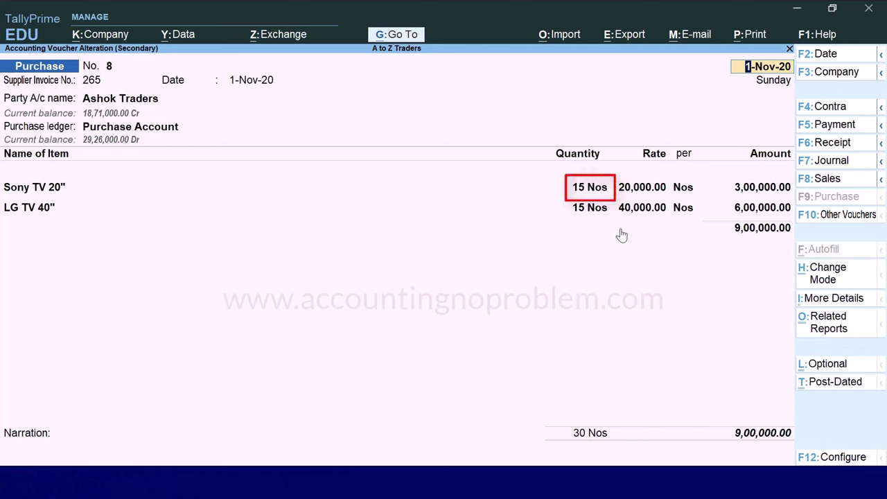
key(Escape)
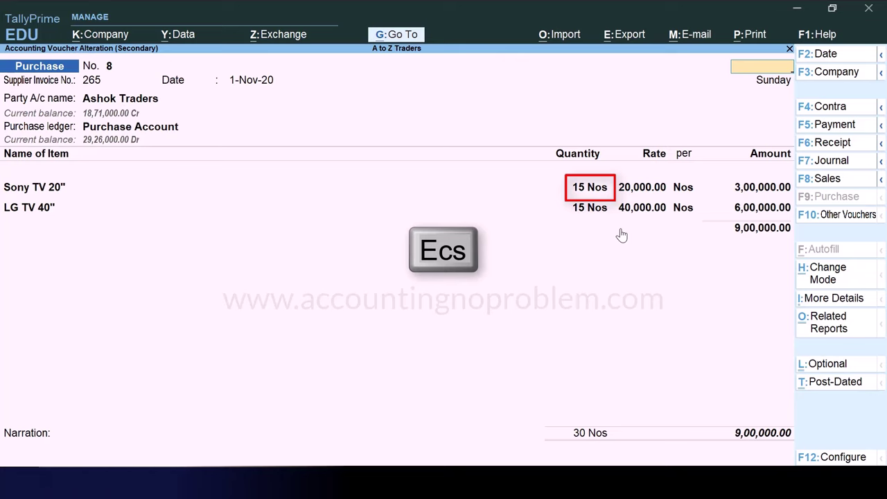
key(Escape)
key(Escape)
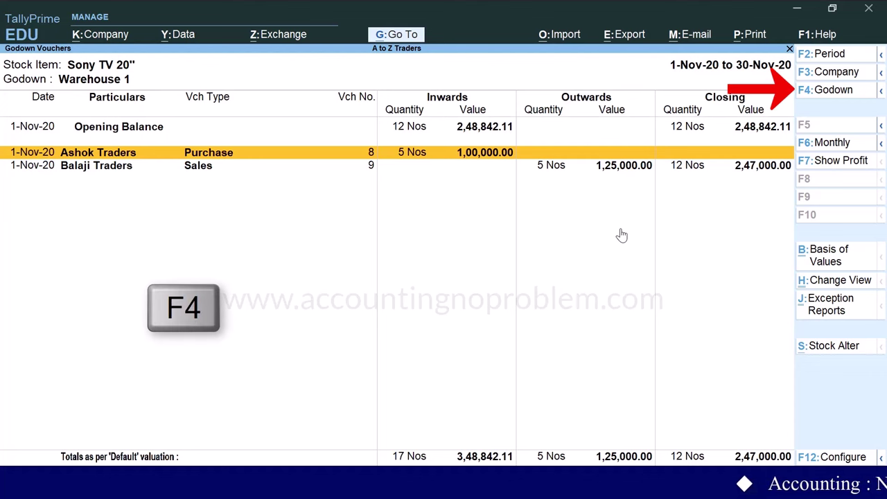
- Show LG TV 40" vouchers for Warehouse 2, then back out to the Gateway of Tally
key(F4)
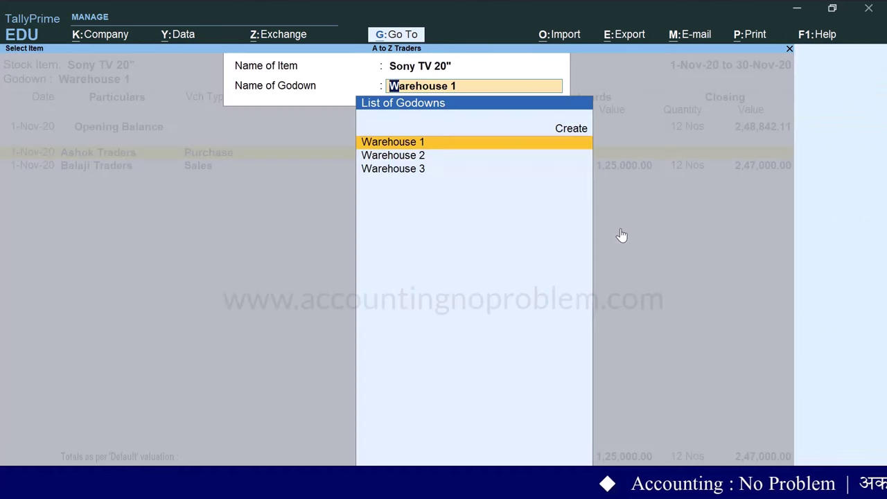
key(BackSpace)
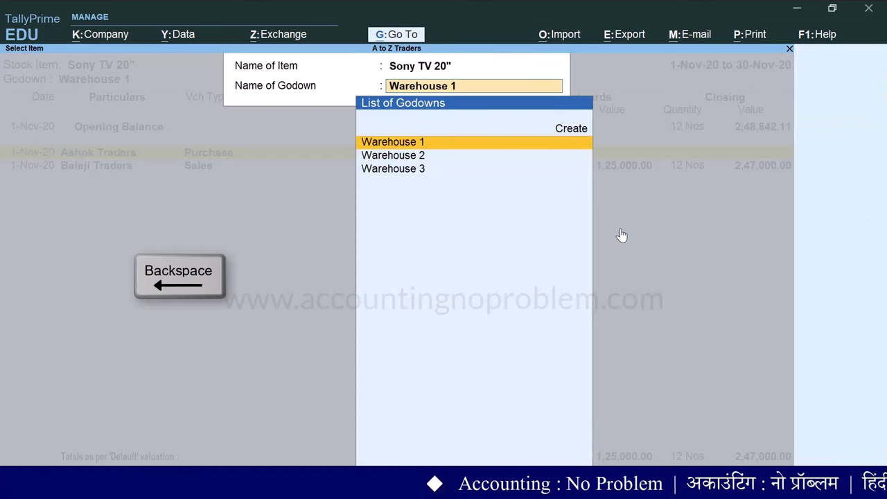
key(BackSpace)
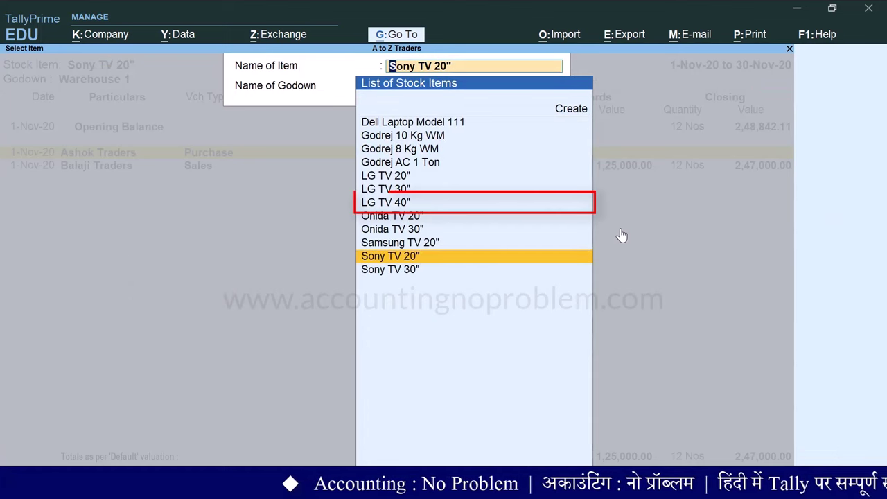
key(Up)
key(Up)
key(Up)
key(Up)
key(Return)
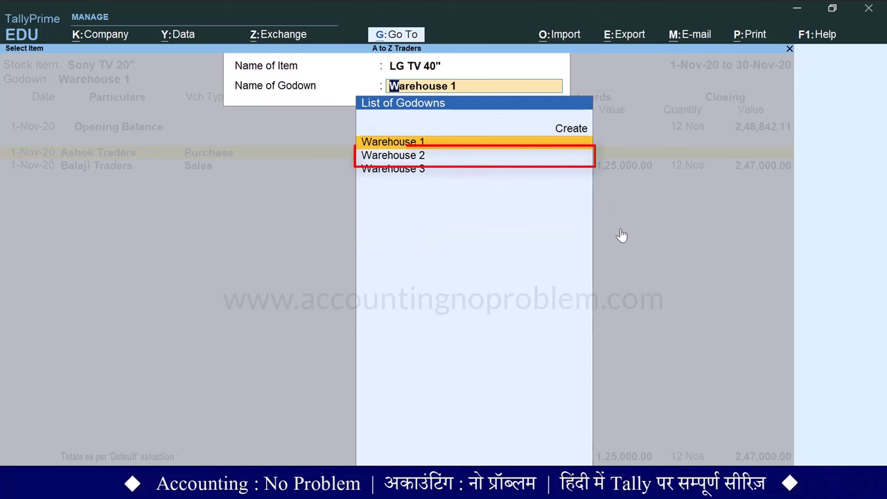
key(Down)
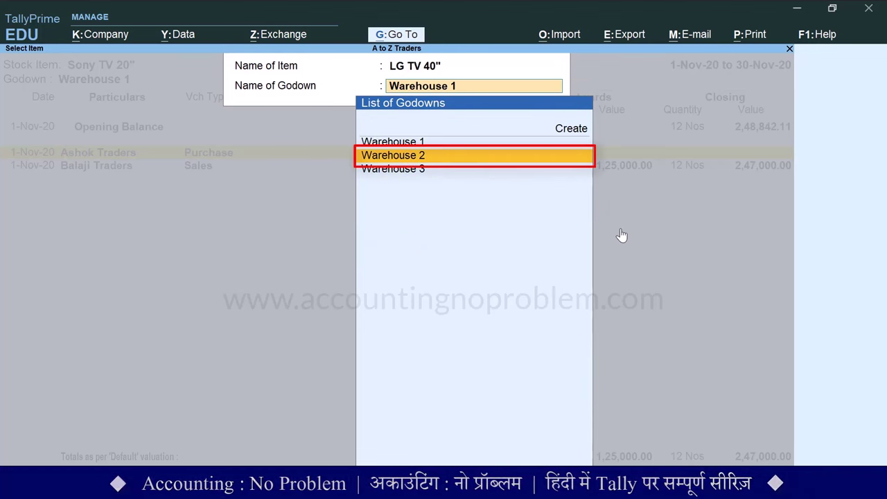
key(Return)
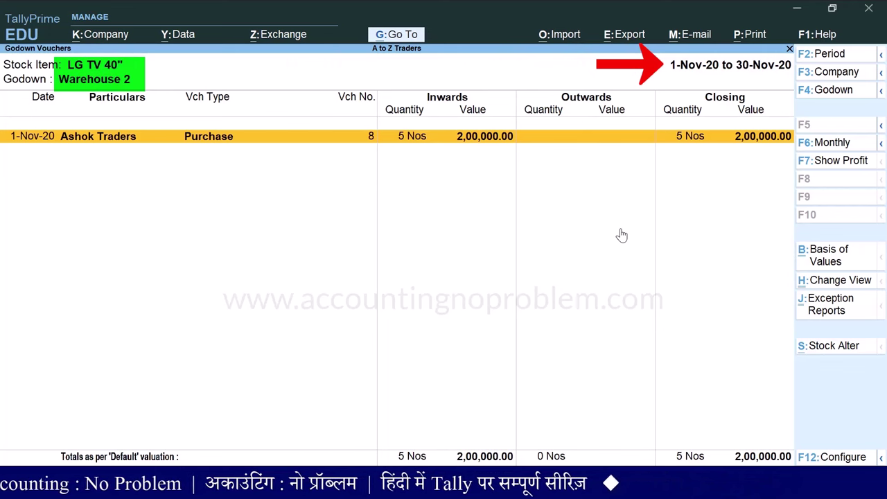
key(Escape)
key(Escape)
key(Escape)
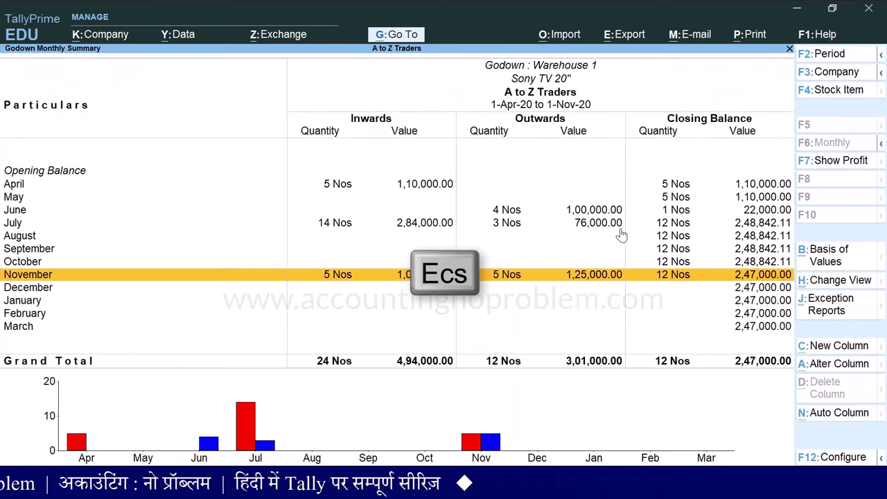
key(Escape)
key(Escape)
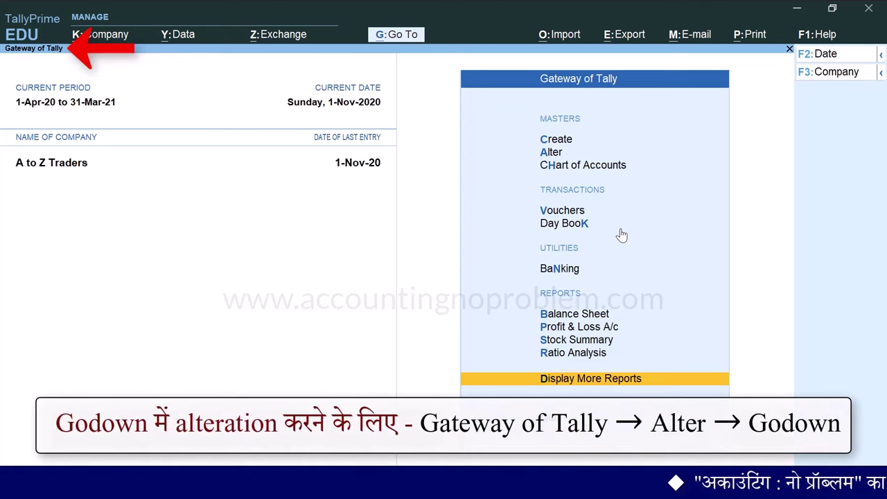
key(a)
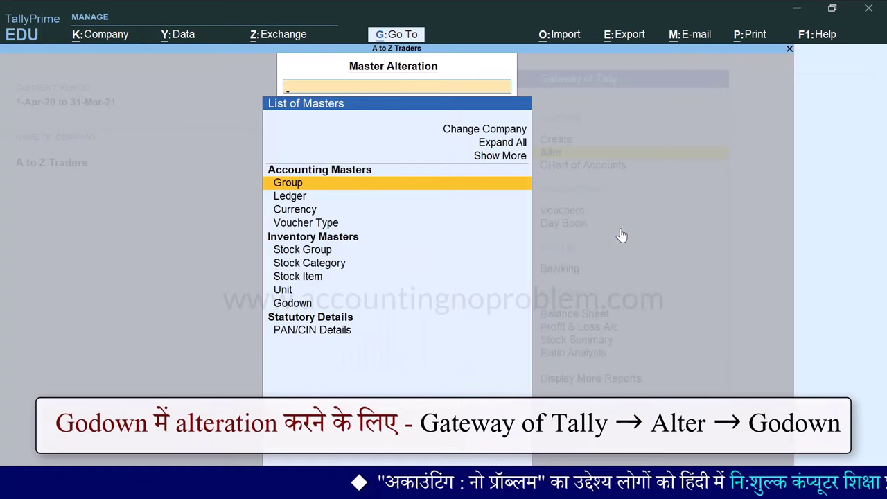
key(Down)
key(Down)
key(Down)
key(Down)
key(Down)
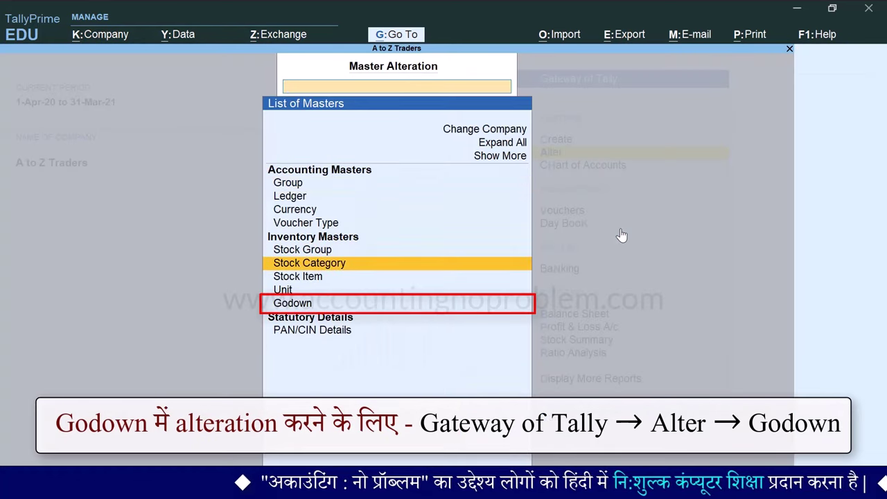
key(Down)
key(Down)
key(Return)
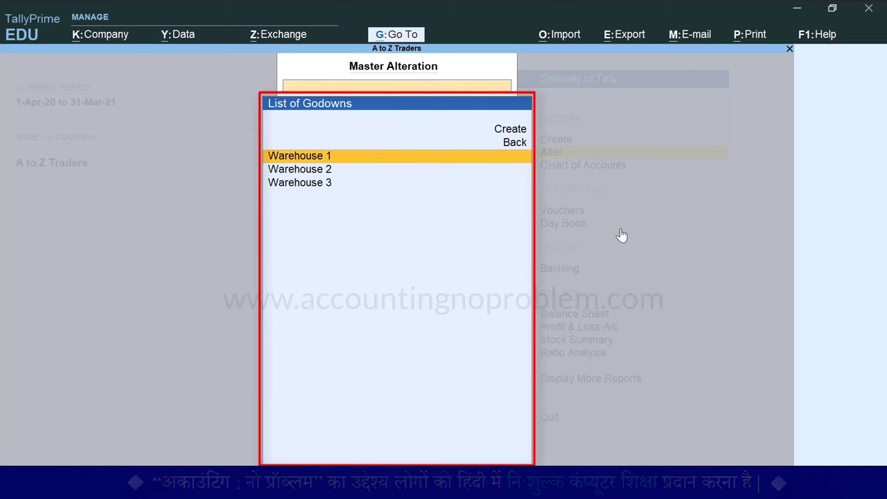
key(Down)
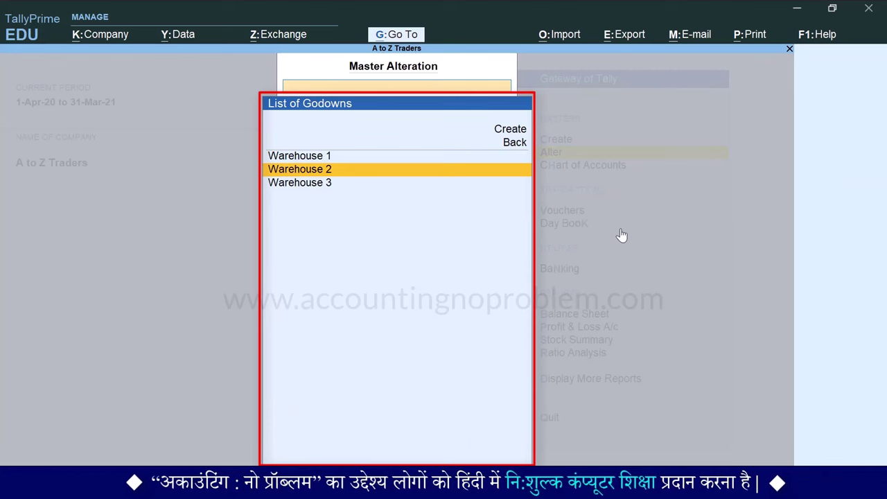
key(Return)
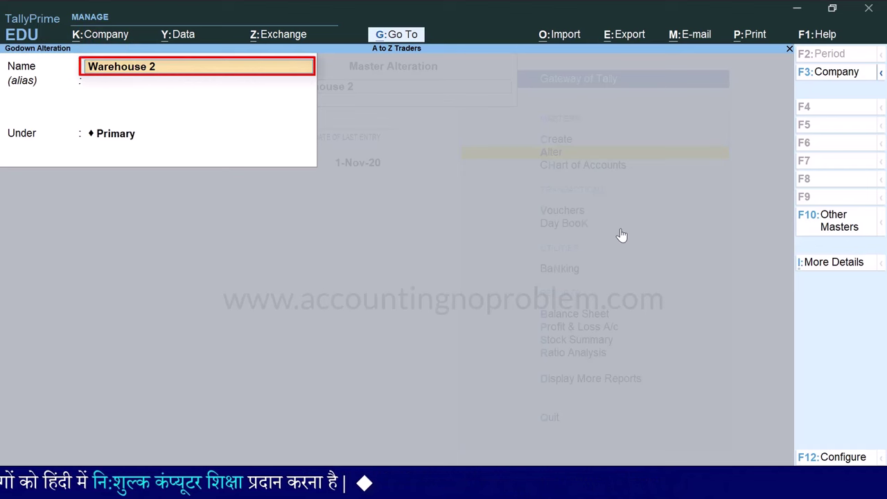
key(Return)
key(Return)
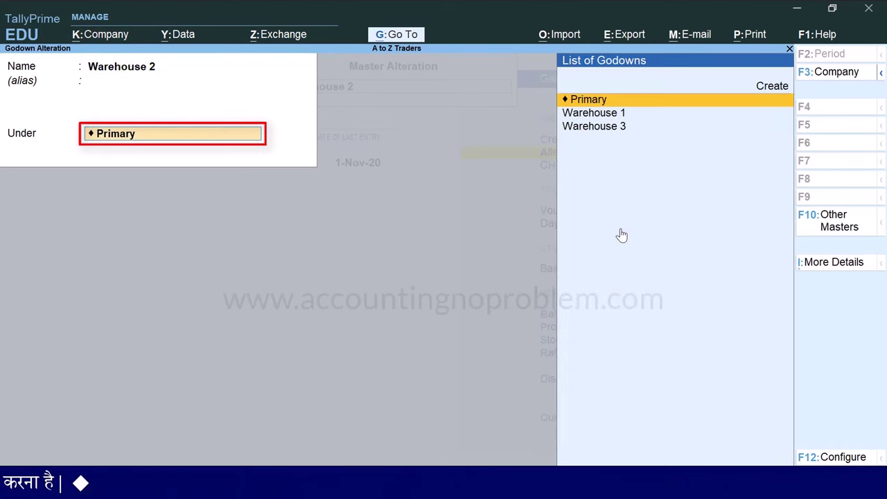
key(Up)
key(Up)
key(Up)
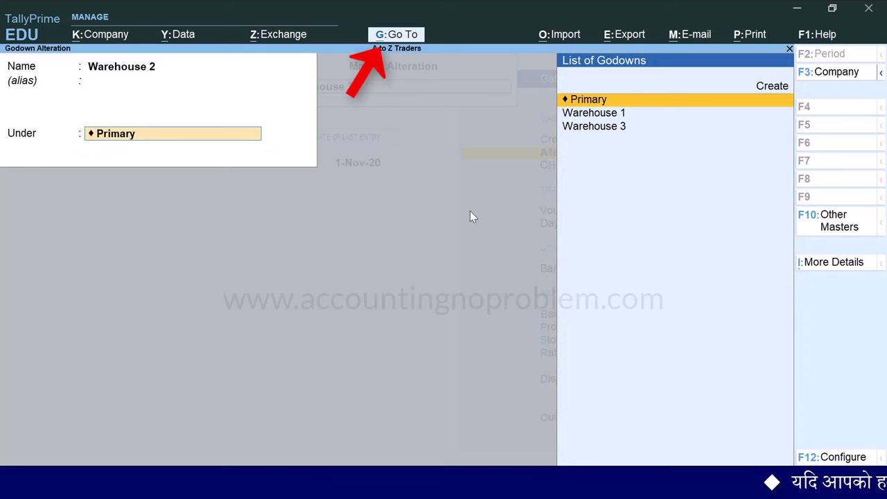
click(397, 34)
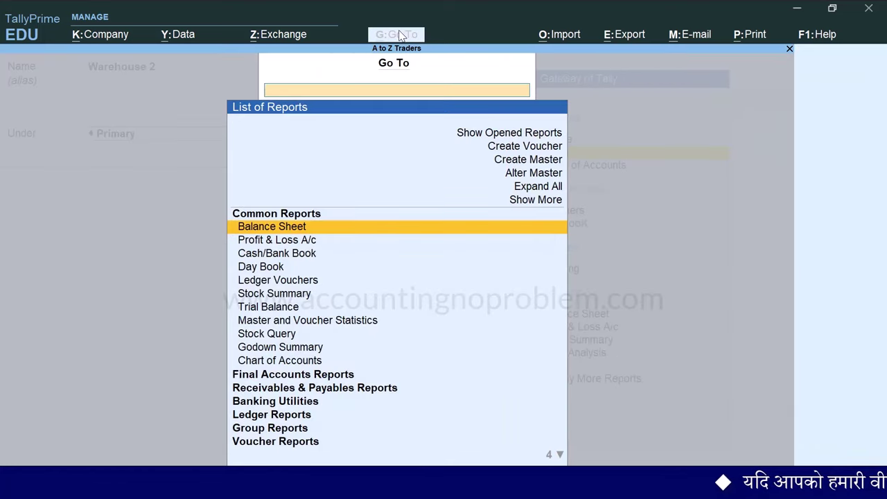
key(Down)
key(Down)
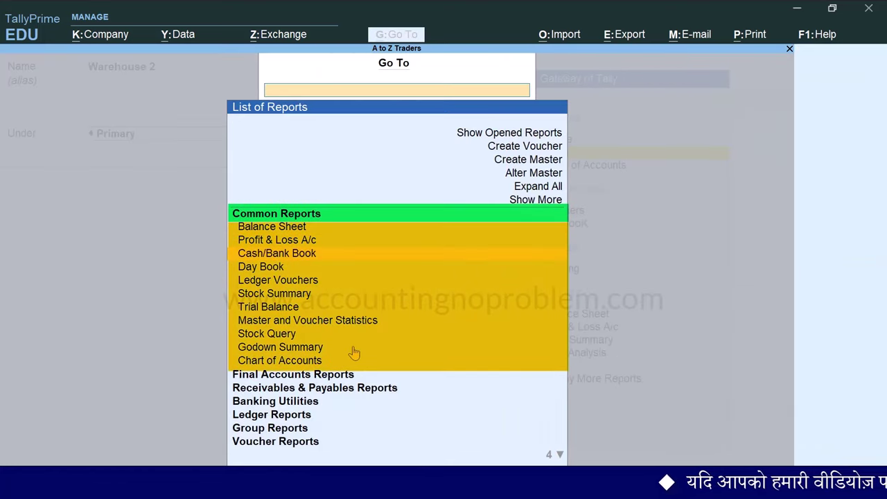
key(Down)
key(Down)
key(Down)
key(Down)
key(Down)
key(Down)
key(Down)
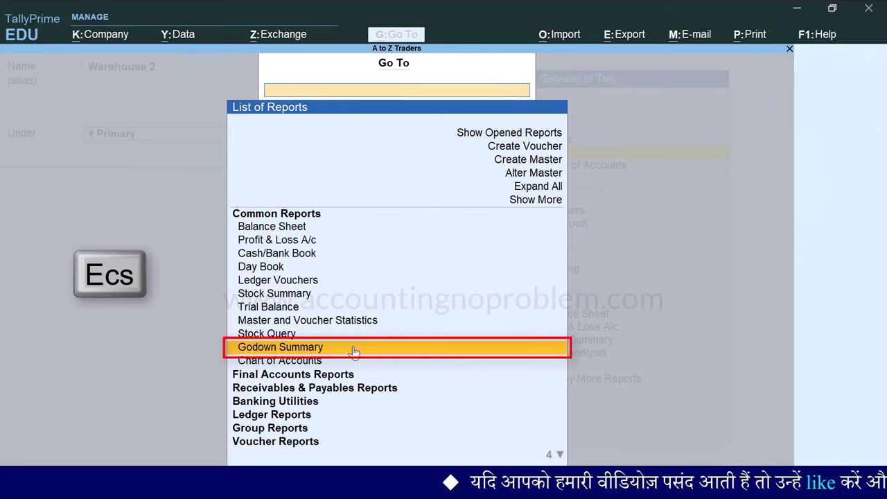
key(Escape)
key(Escape)
key(Escape)
key(Escape)
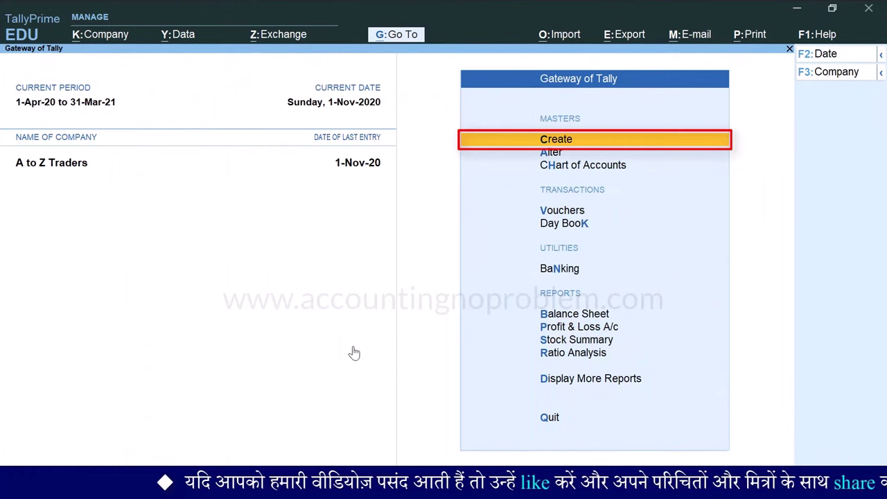
key(Return)
key(Down)
key(Down)
key(Down)
key(Down)
key(Down)
key(Down)
key(Down)
key(Down)
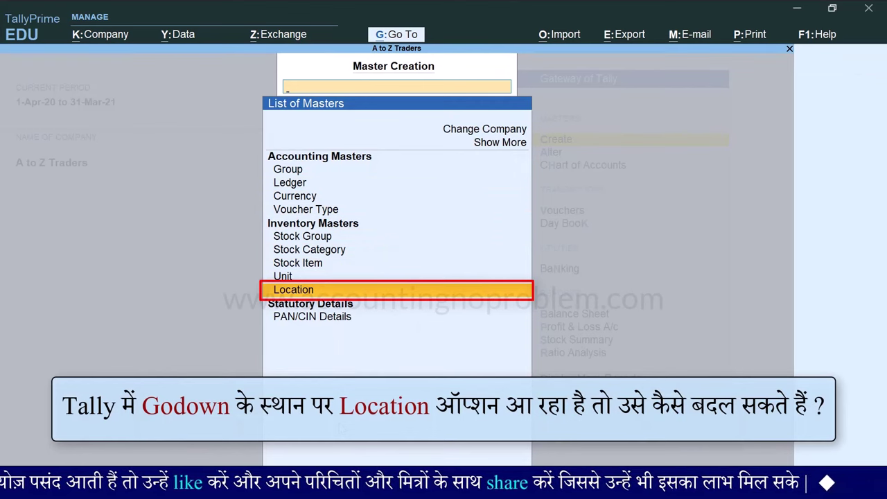
key(Escape)
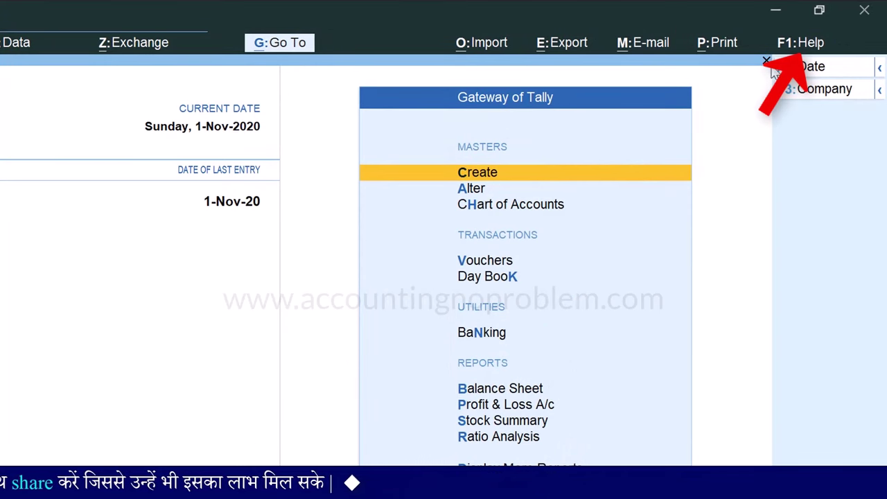
key(F1)
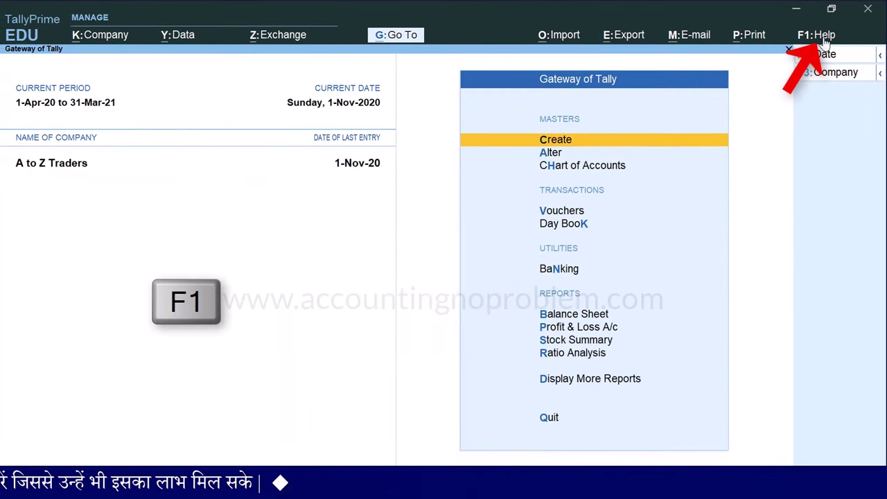
- Set Use Accounting Terminology of to India / SAARC in Country settings, then check Create for Godown
click(824, 43)
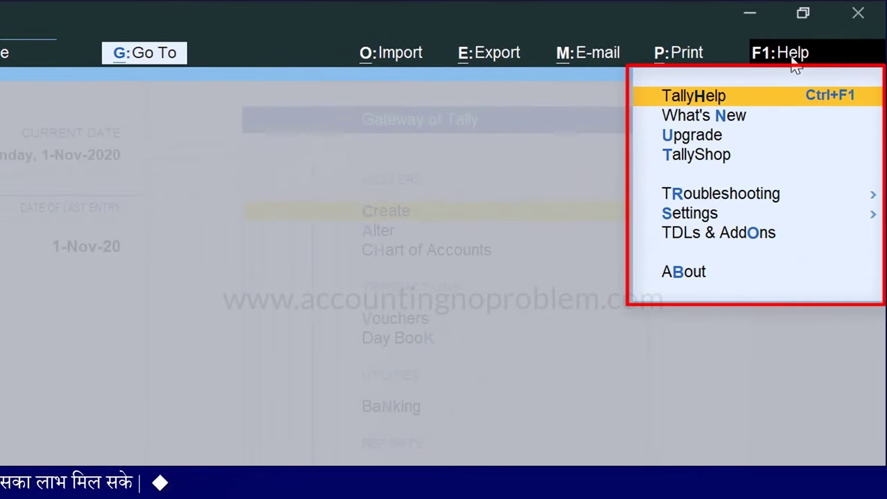
key(Down)
key(Down)
key(Down)
key(Down)
key(Down)
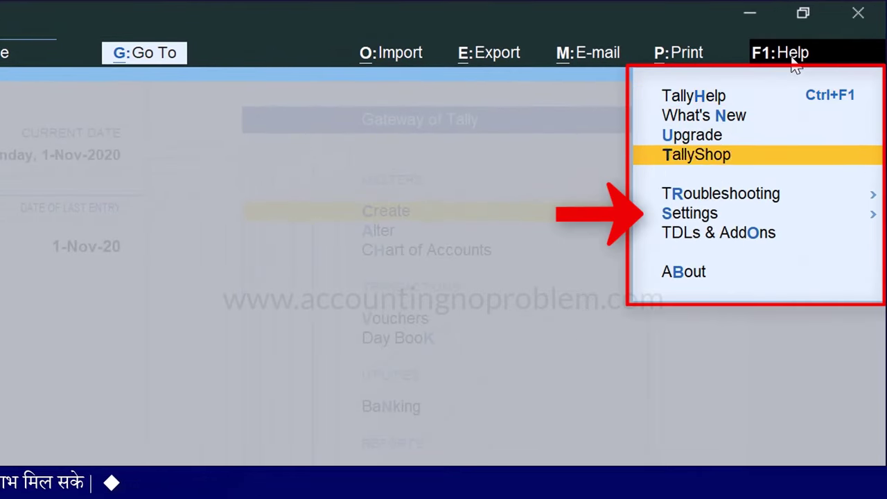
key(Return)
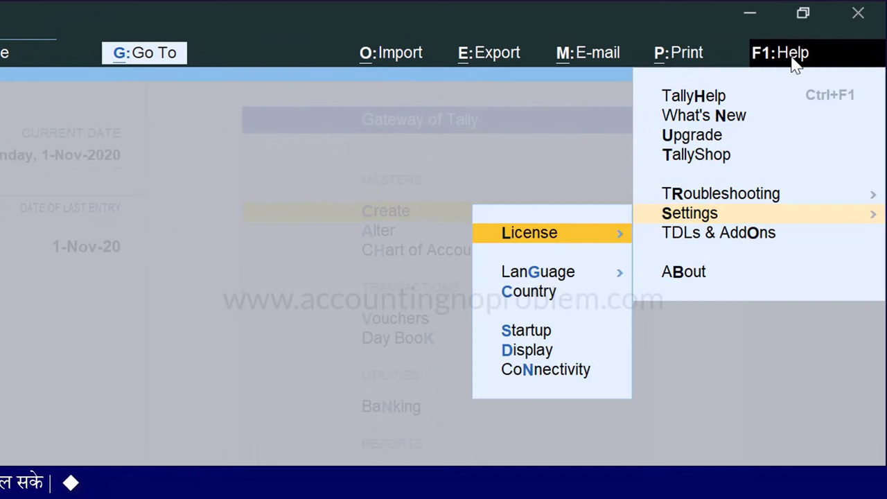
key(Down)
key(Down)
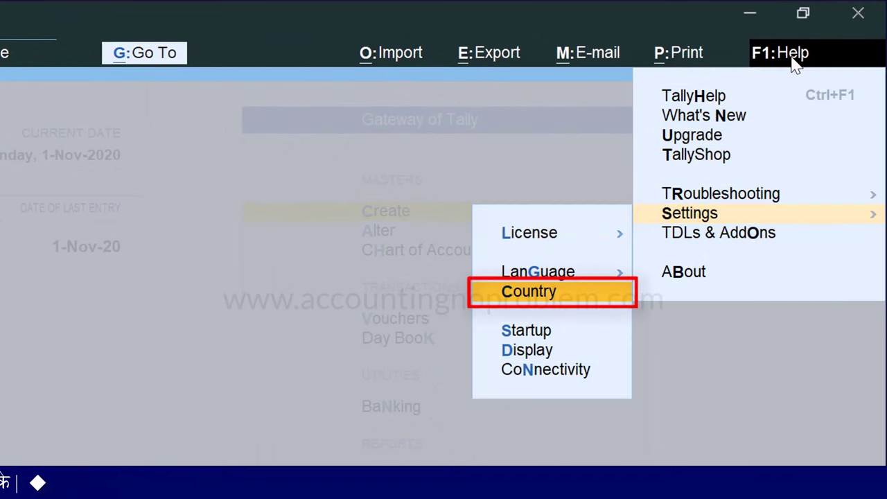
key(c)
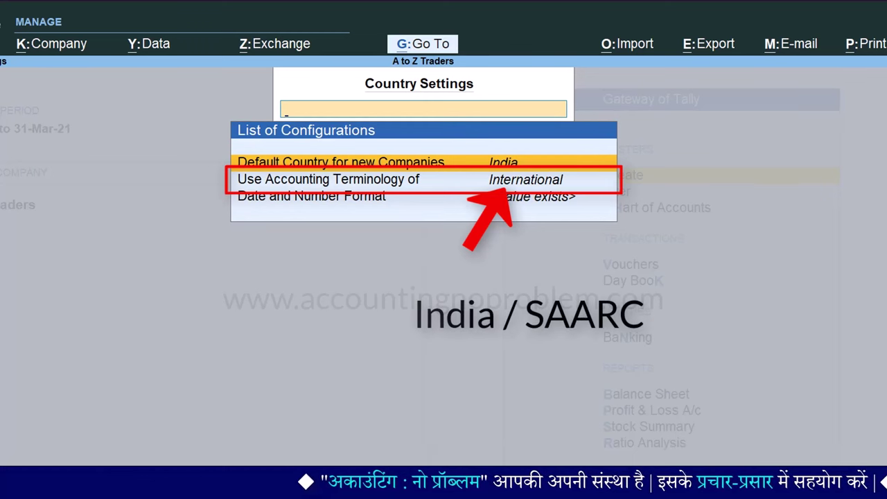
key(Down)
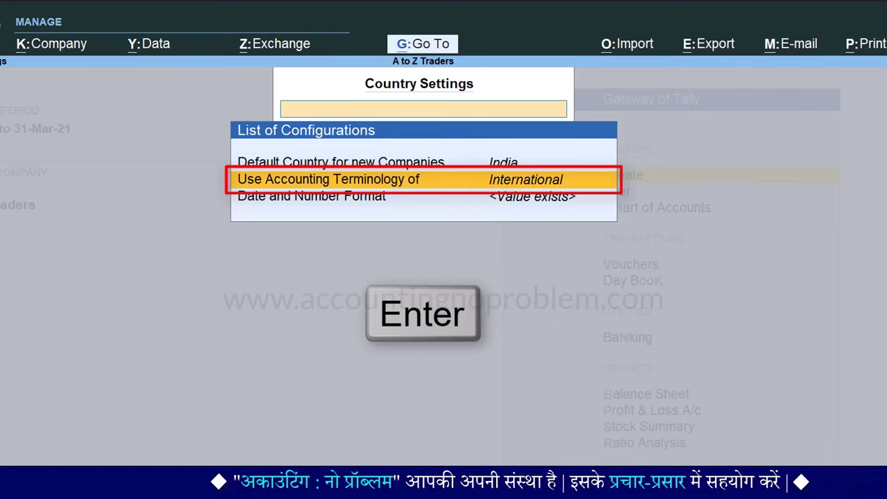
key(Return)
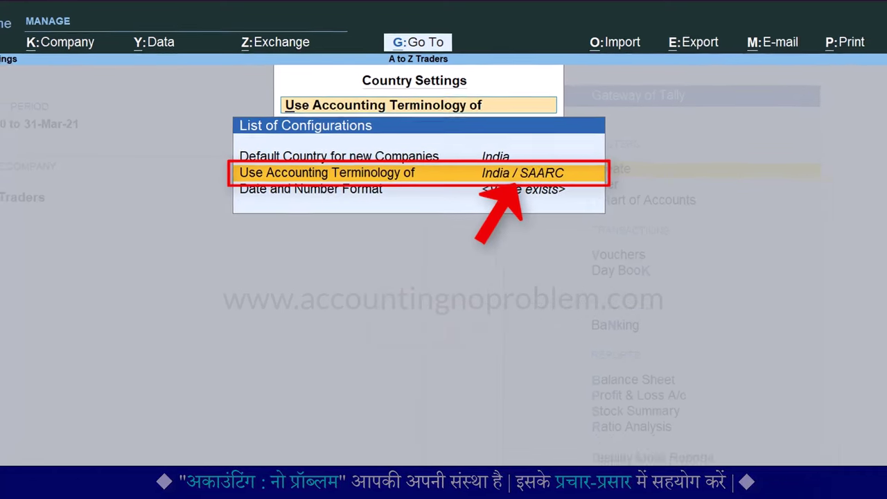
key(ctrl+a)
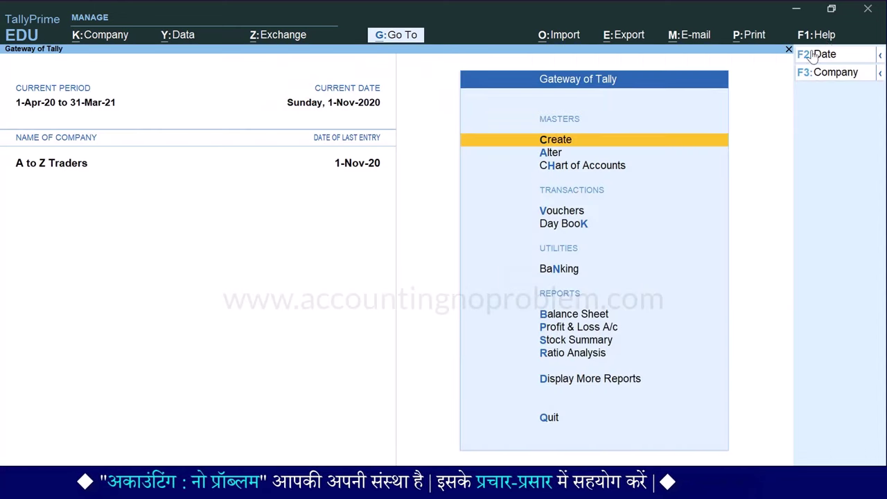
key(c)
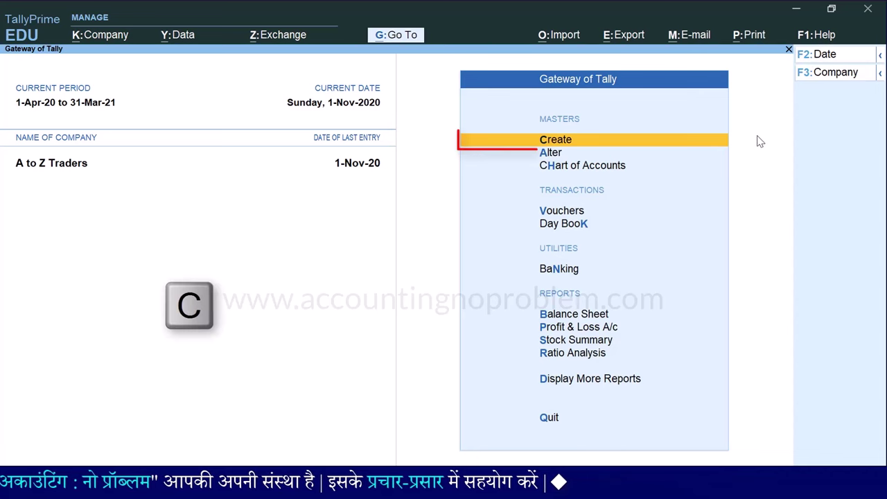
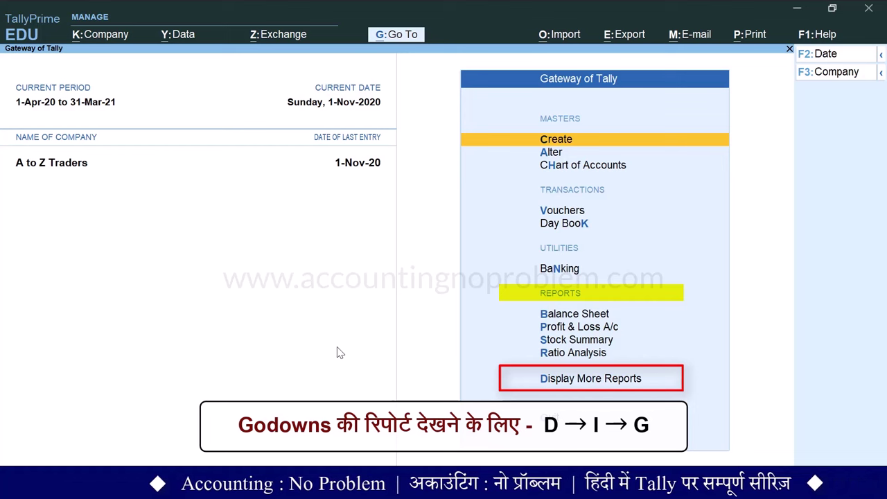
- Open the Godown Summary for Primary from Inventory Books and switch it to detailed view
key(d)
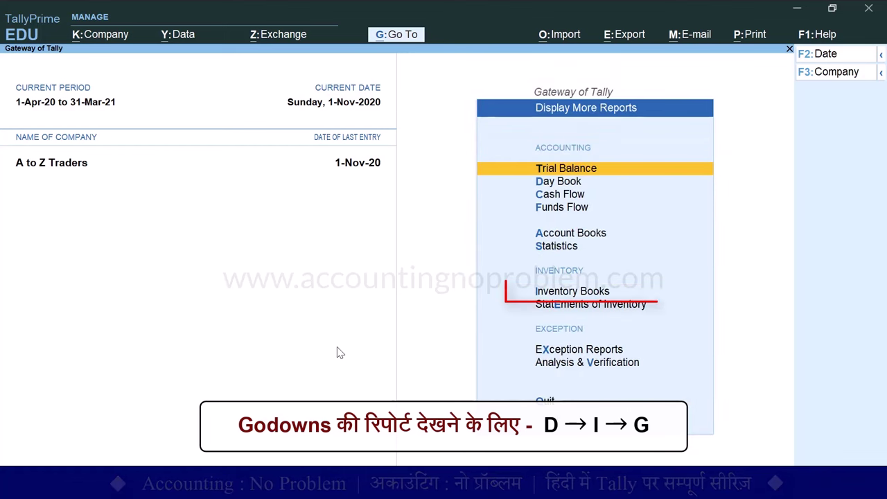
key(i)
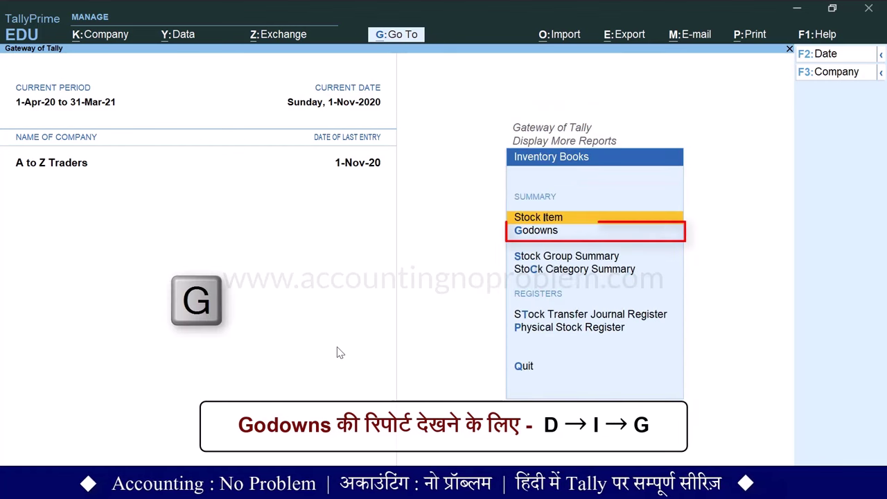
key(g)
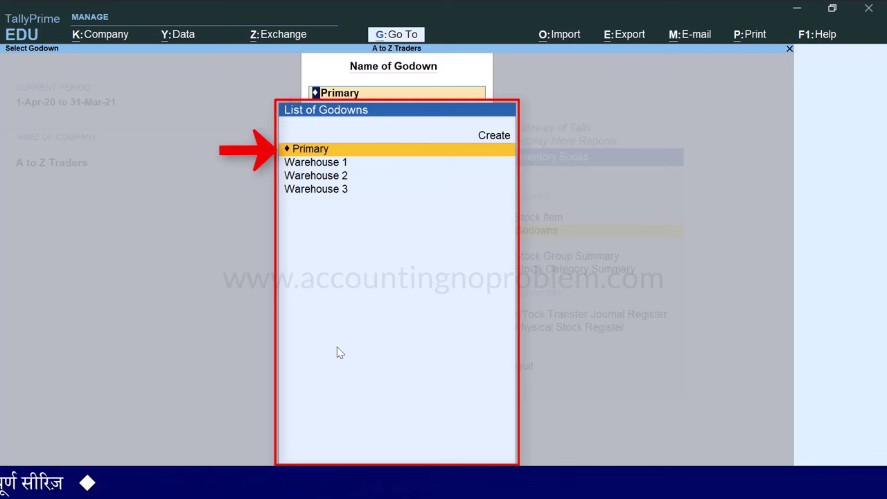
key(Return)
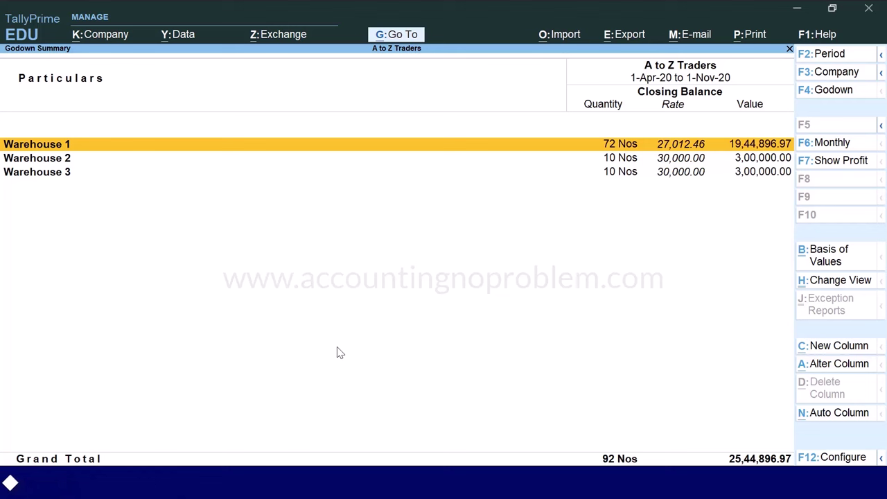
key(alt+F5)
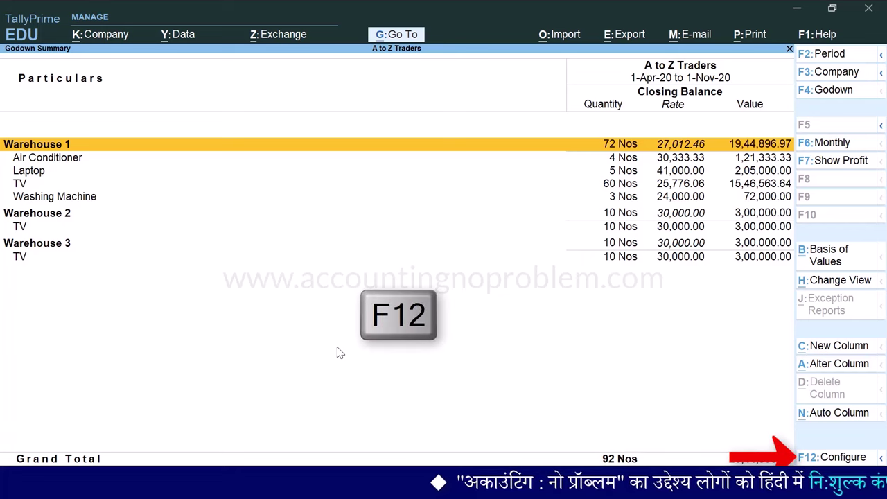
- Configure the Godown Summary to expand all levels in detailed format
key(F12)
key(Down)
key(Down)
key(Down)
key(Down)
key(Down)
key(Down)
key(Down)
key(Down)
key(Down)
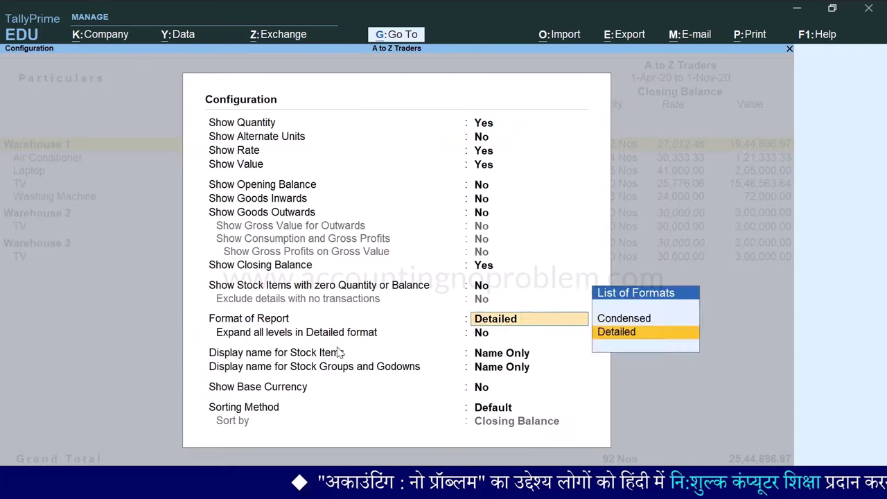
key(Return)
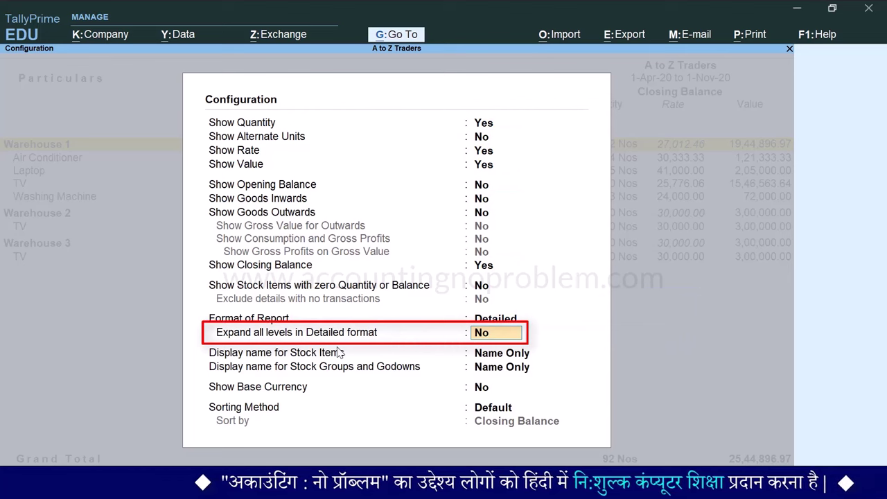
text(yes)
key(ctrl+a)
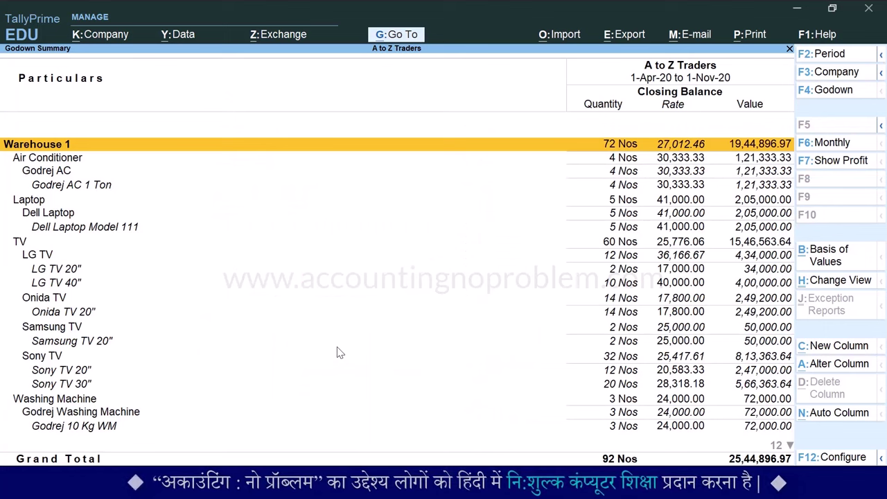
- Review the item rows under Warehouses 1–3, ending on Sony TV 30" in Warehouse 1
key(Down)
key(Down)
key(Down)
key(Down)
key(Down)
key(Down)
key(Down)
key(Down)
key(Down)
key(Down)
key(Down)
key(Down)
key(Down)
key(Down)
key(Down)
key(Down)
key(Down)
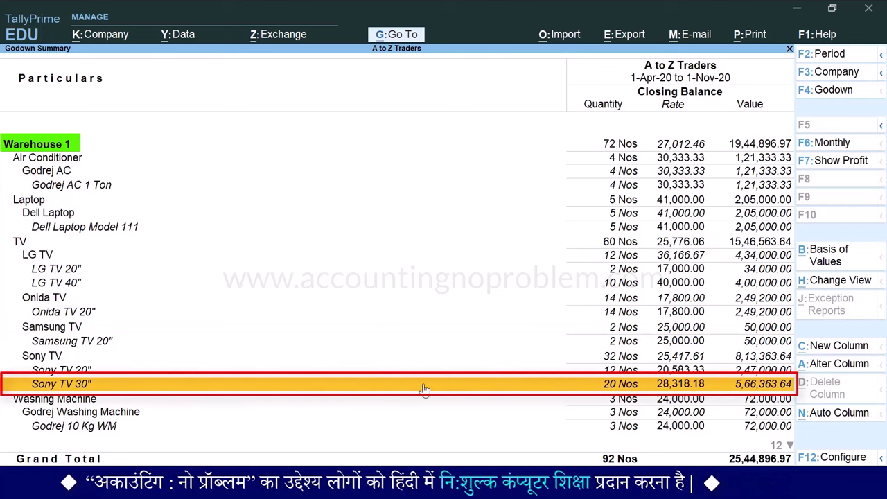
key(Down)
key(Down)
key(Down)
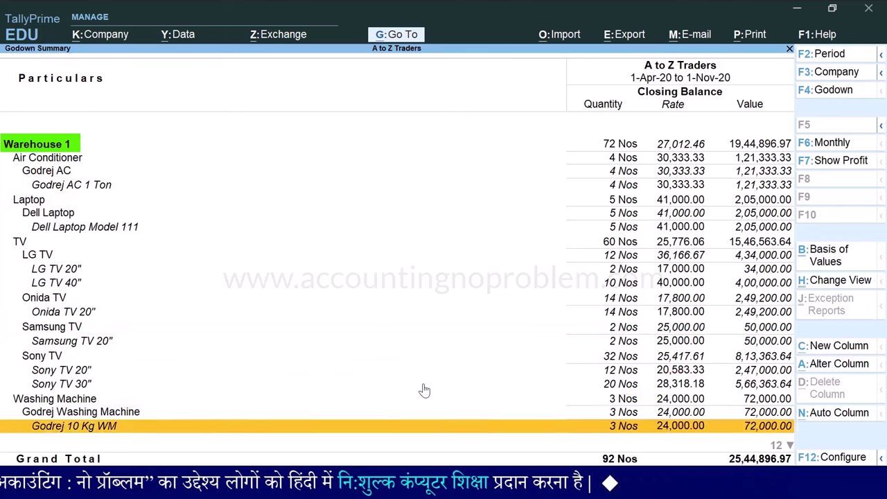
key(Down)
key(Down)
key(Down)
key(Down)
key(Down)
key(Down)
key(Down)
key(Down)
key(Down)
key(Down)
key(Down)
key(Down)
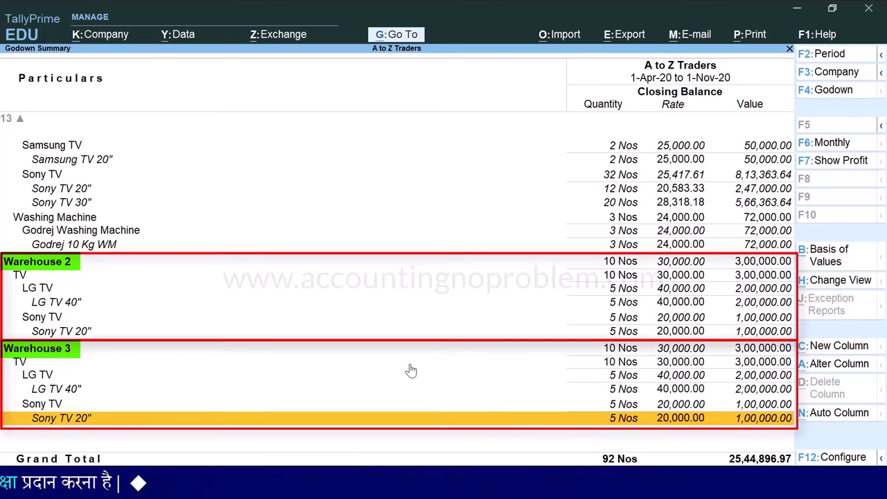
key(Up)
key(Up)
key(Up)
key(Up)
key(Up)
key(Up)
key(Up)
key(Up)
key(Up)
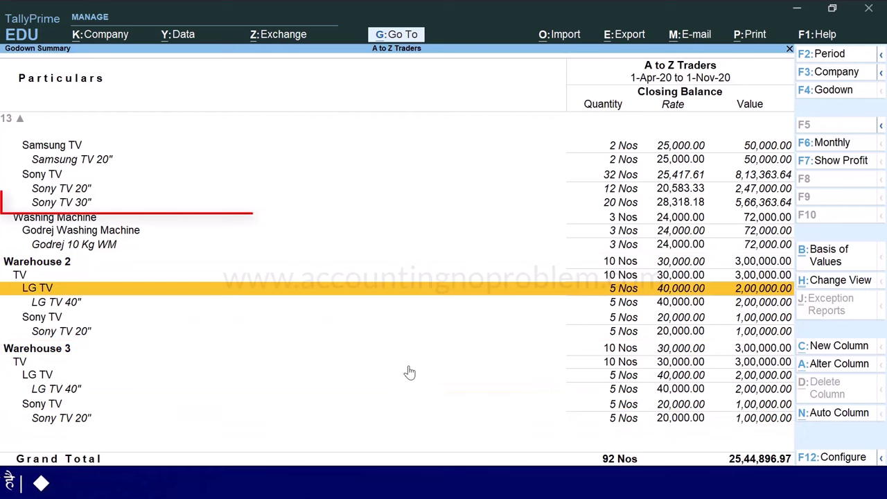
key(Up)
key(Up)
key(Up)
key(Up)
key(Up)
key(Up)
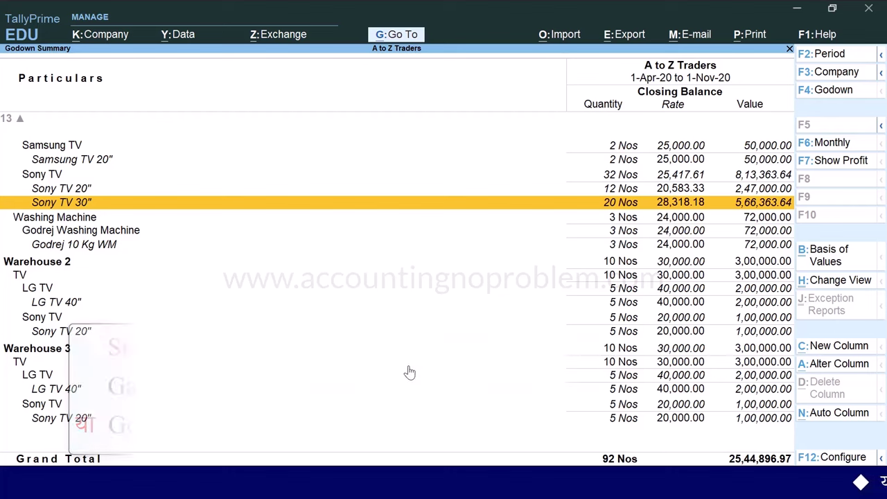
- Create a new Stock Journal voucher No. 1 dated 1-Nov-20 via Go To > Create Voucher
click(396, 34)
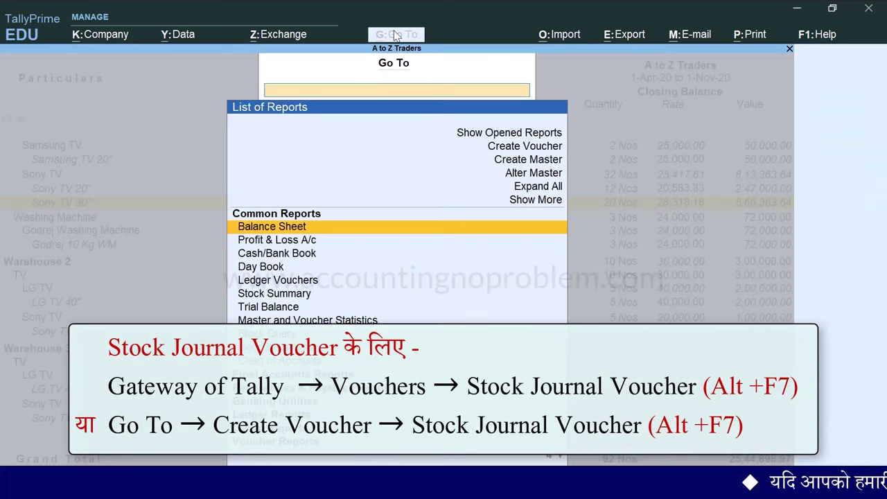
key(Up)
key(Up)
key(Up)
key(Up)
key(Up)
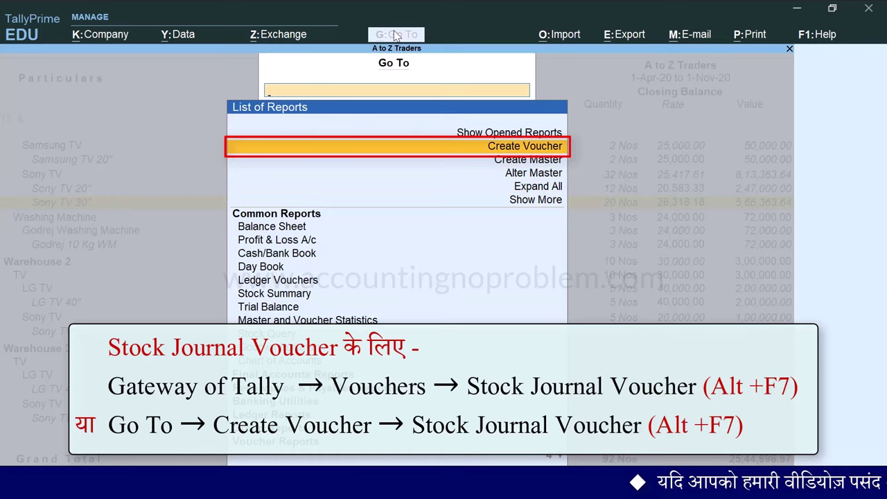
key(Return)
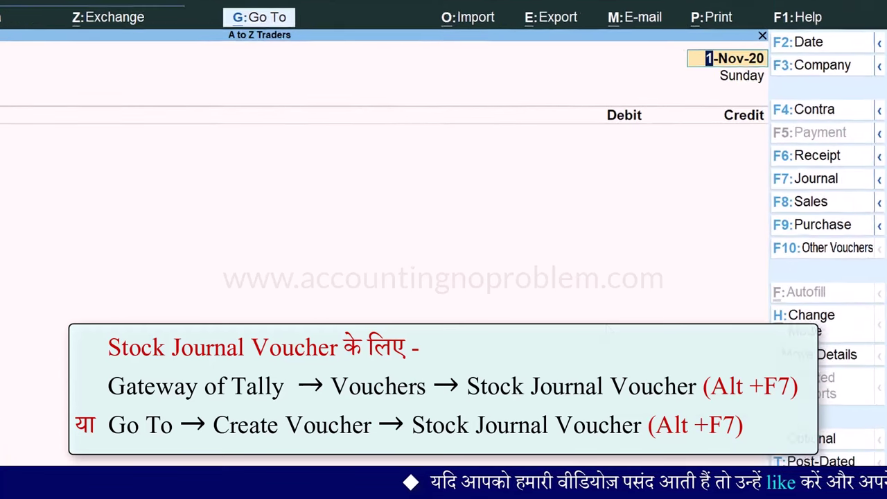
click(880, 193)
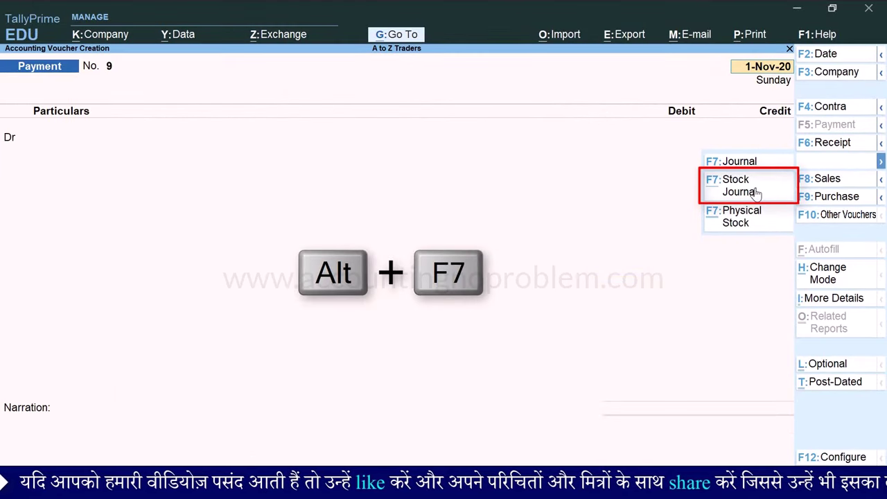
click(757, 193)
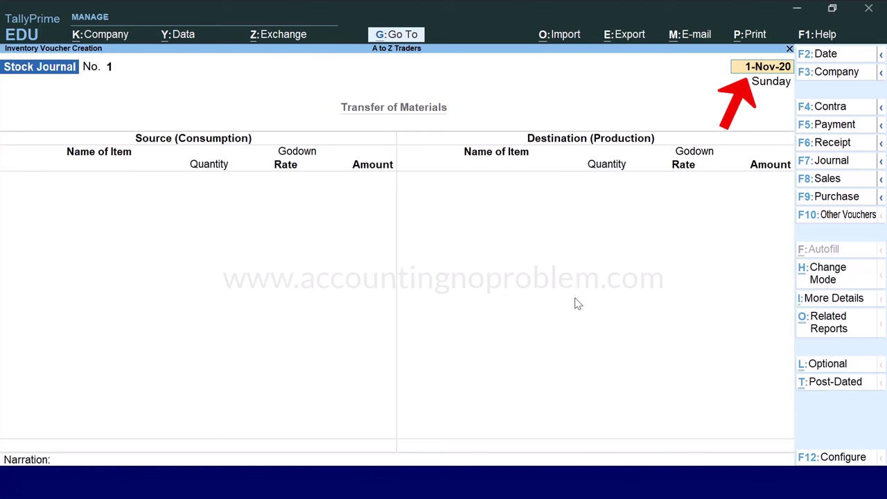
- Accept the date and select Sony TV 30" as the source item
key(Return)
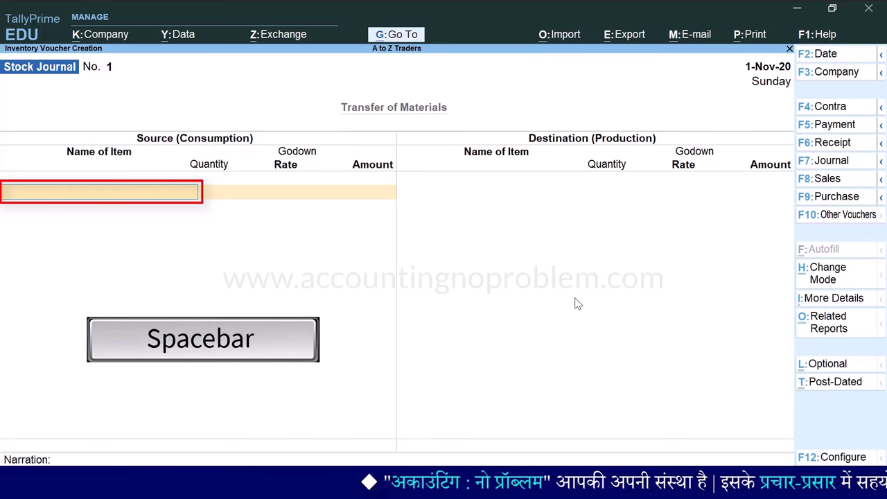
key(space)
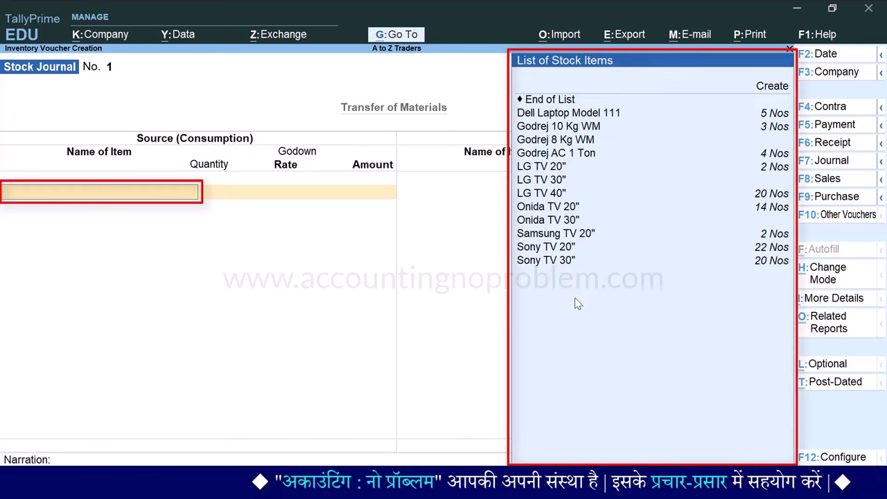
text(S)
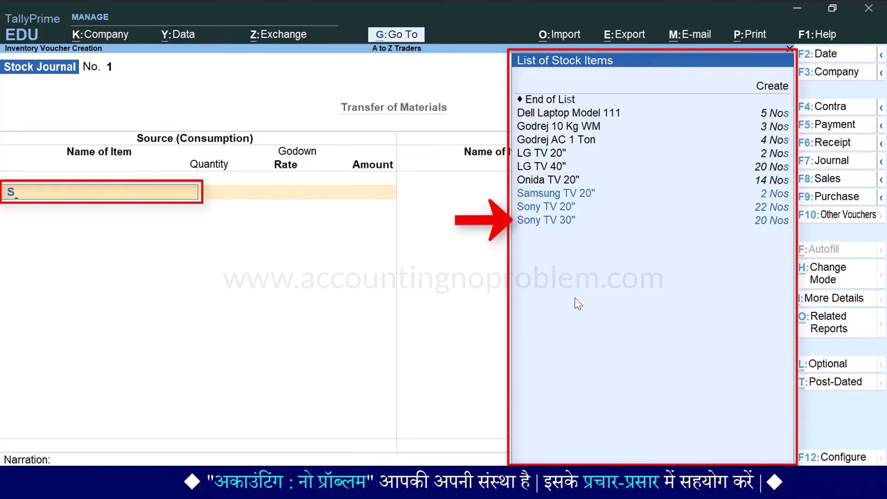
key(Down)
key(Down)
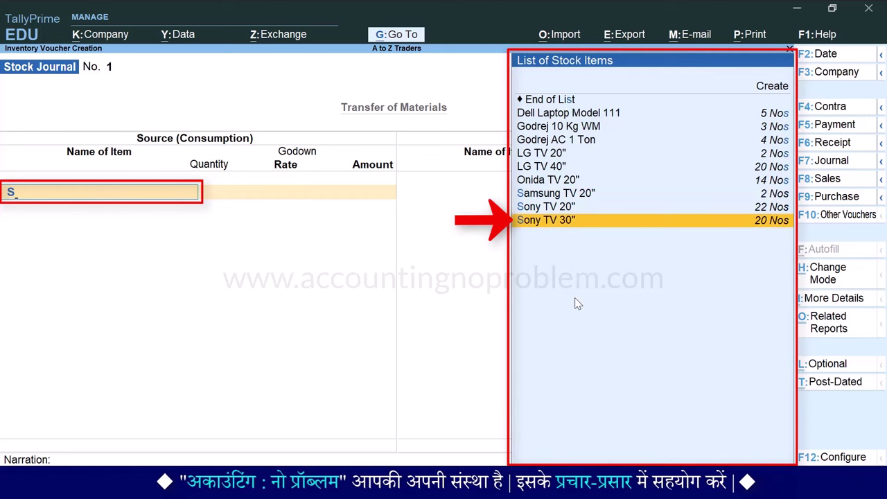
key(Return)
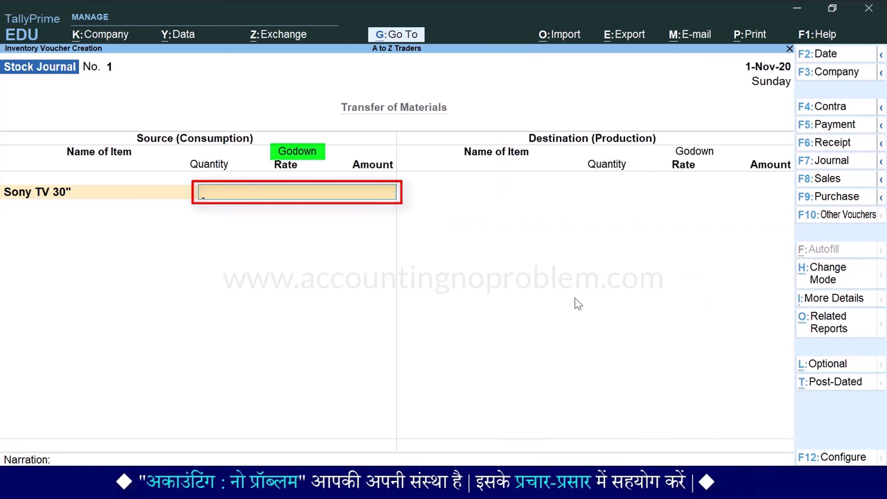
- Take 10 Nos from Warehouse 1 at 28,318.18/Nos, then close the source entries
key(space)
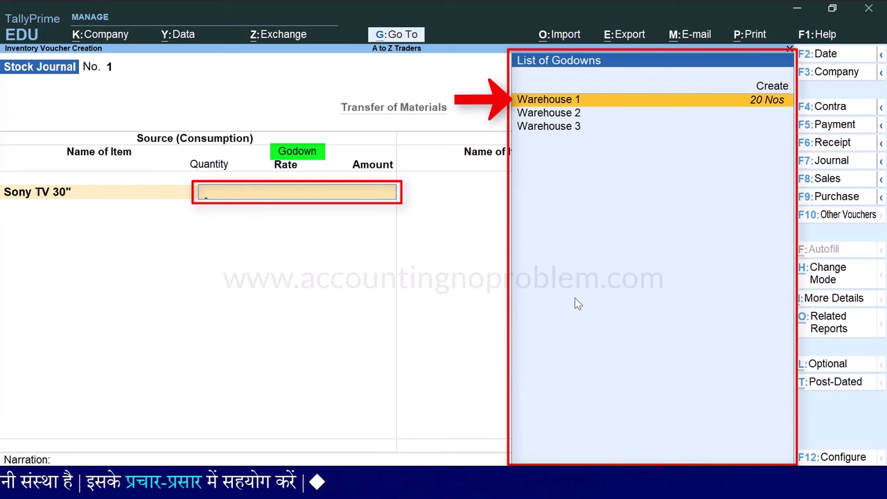
key(Return)
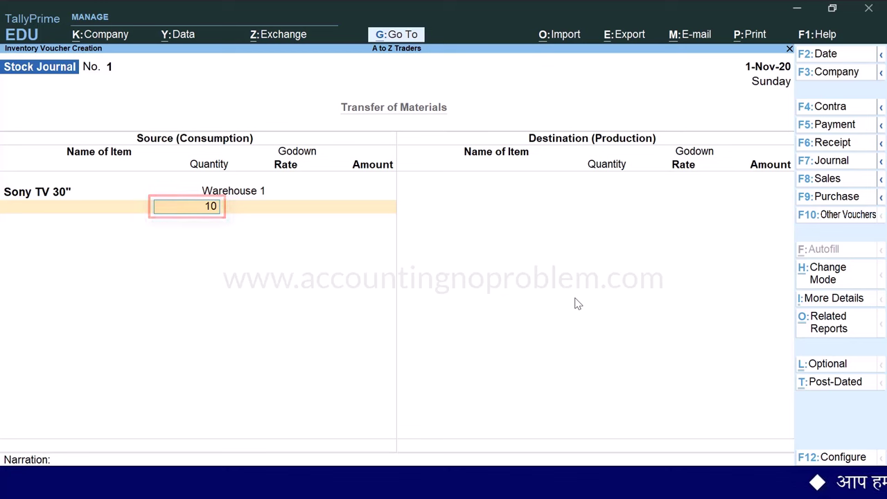
key(Return)
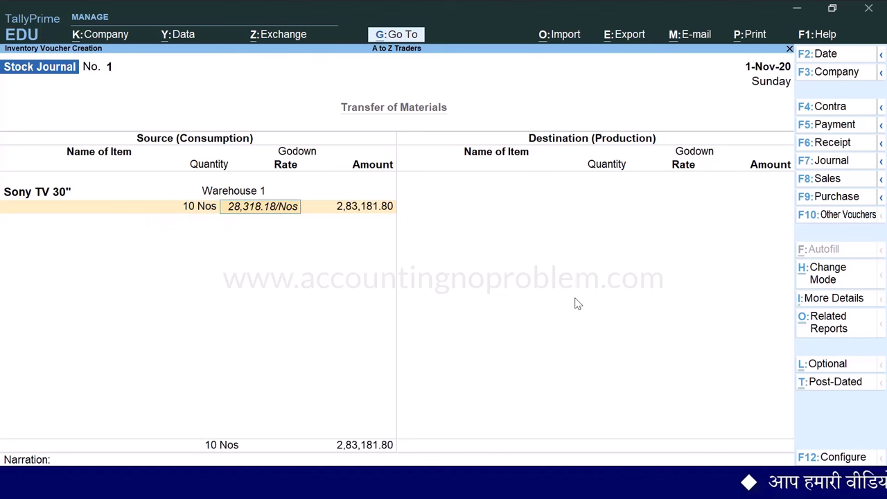
key(Return)
key(Return)
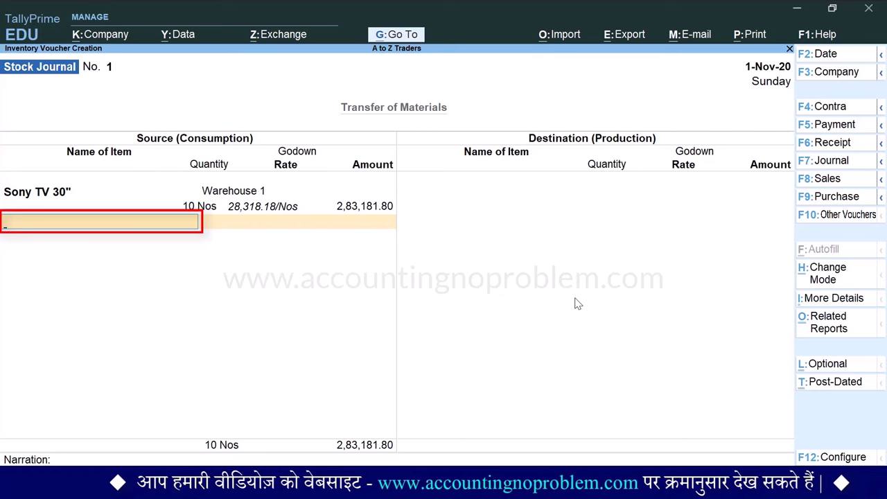
key(space)
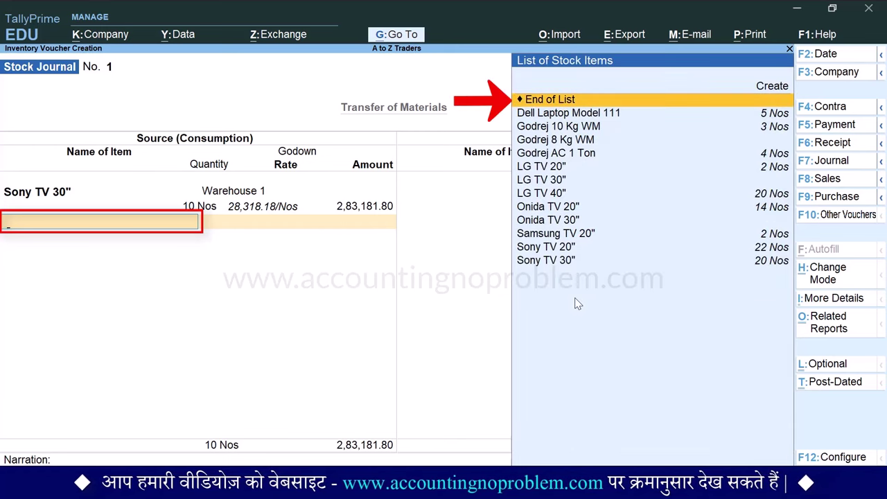
key(Return)
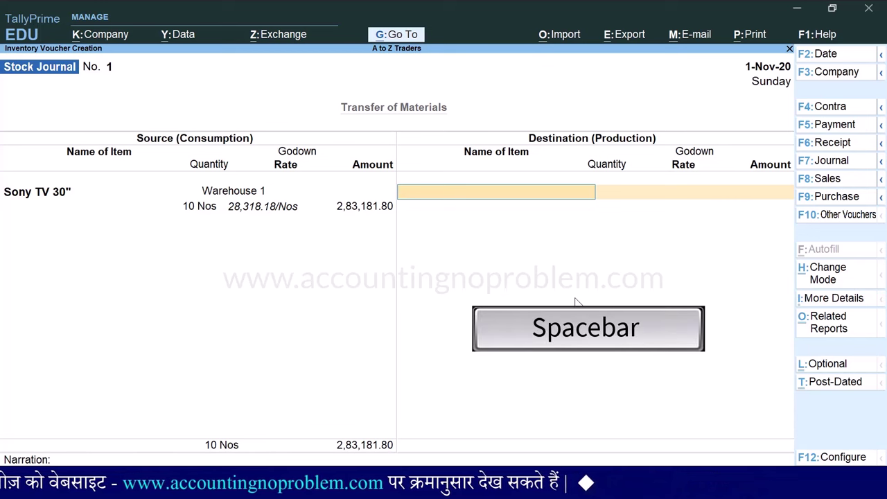
- Add a destination line: 5 Nos of Sony TV 30" into Warehouse 2 at 28,318.18/Nos
key(space)
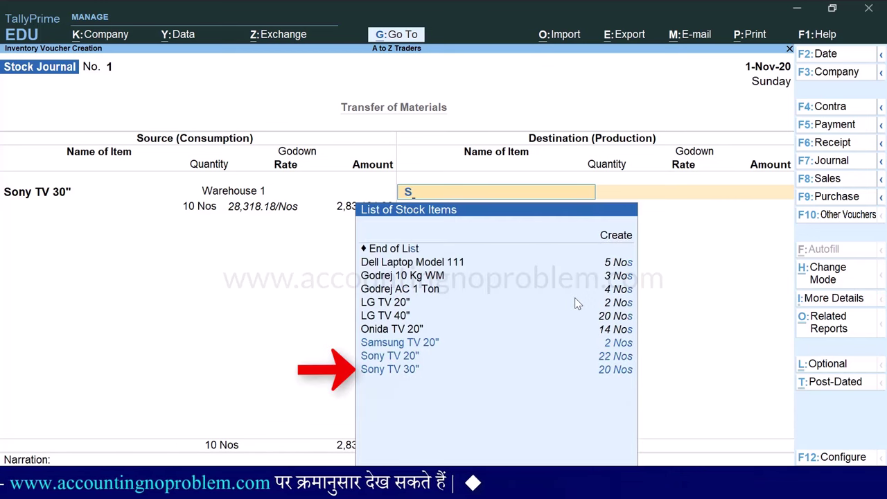
key(Down)
key(Down)
key(Return)
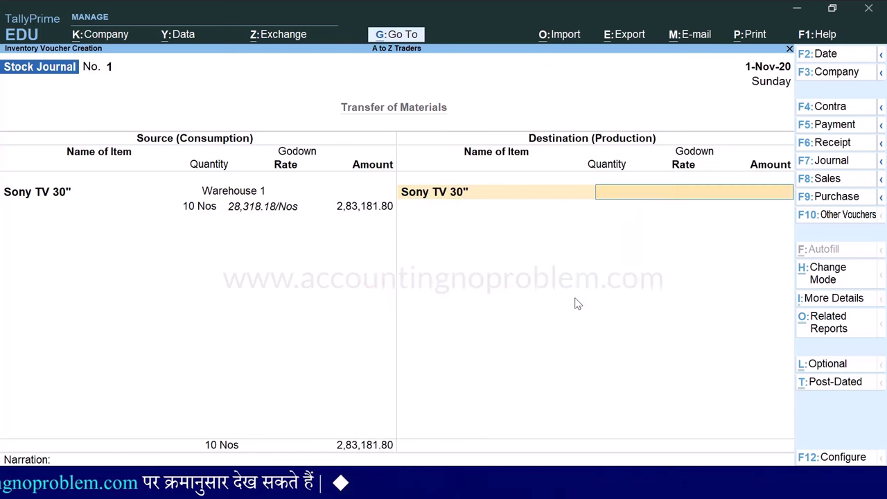
key(Down)
key(Down)
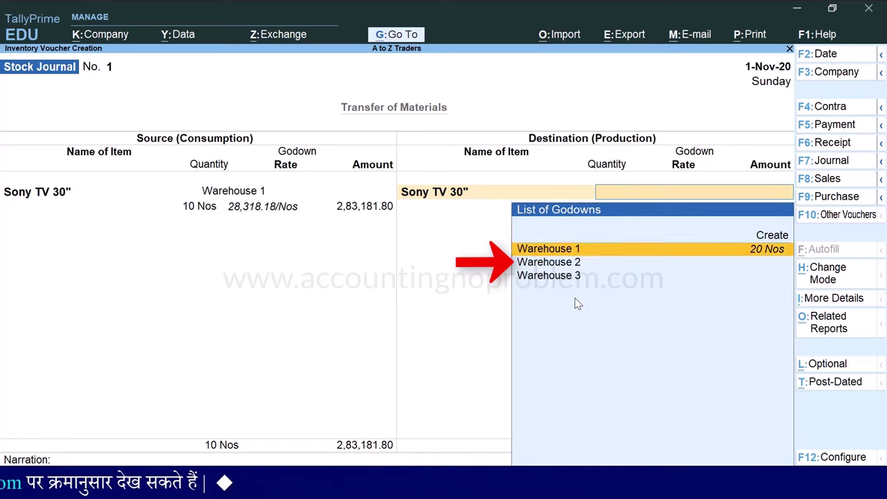
key(Return)
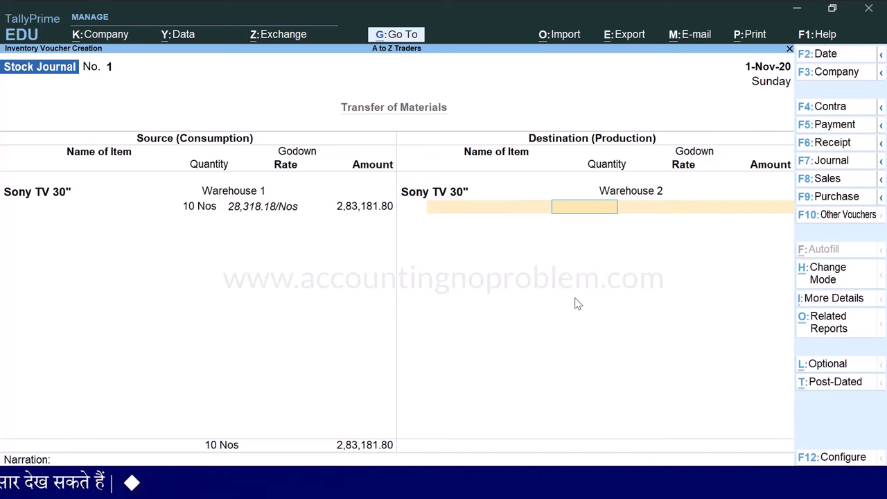
text(5)
key(Return)
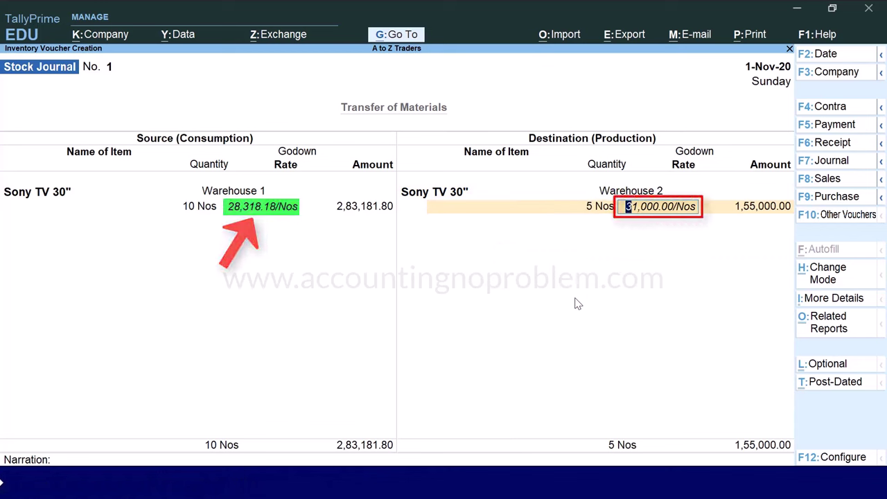
text(28318.1)
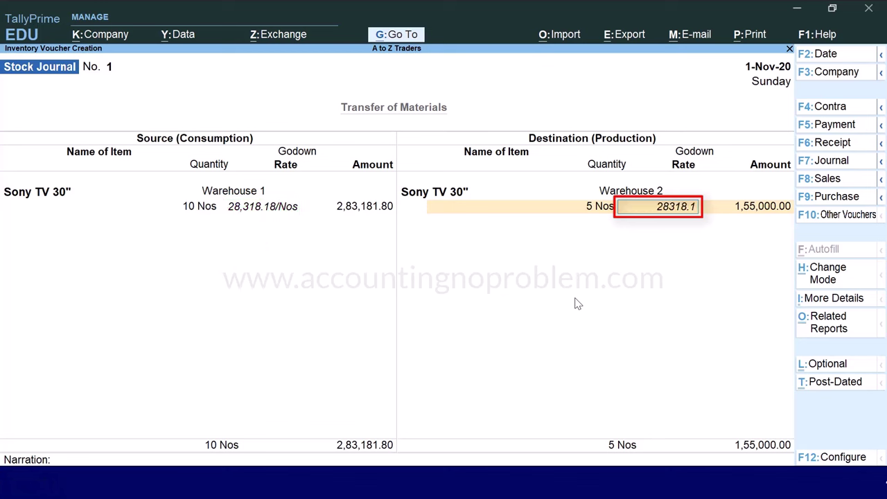
text(8)
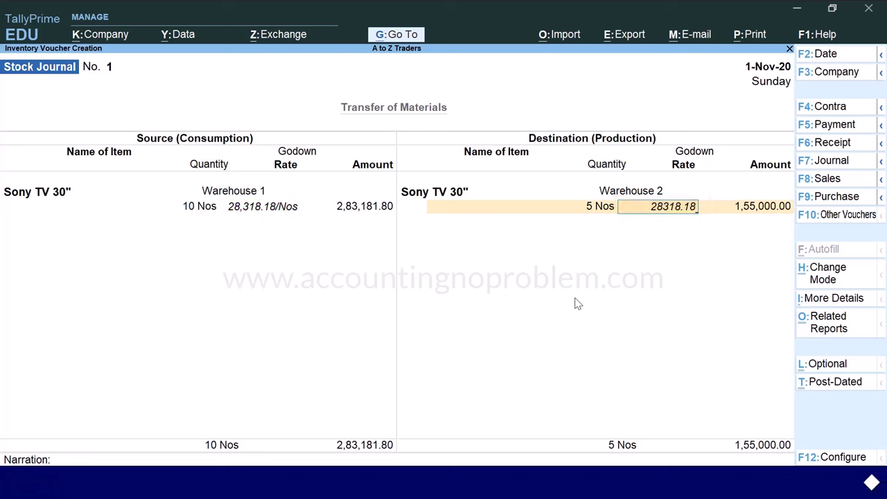
key(Return)
key(Return)
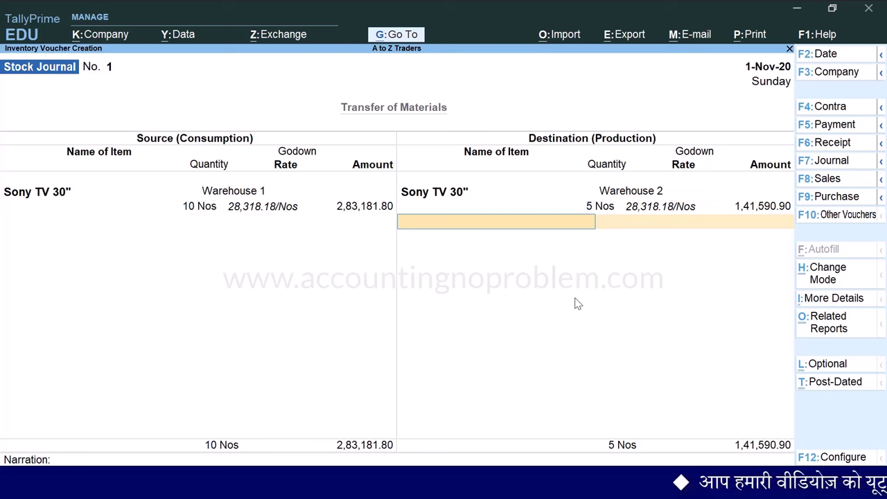
- Add a second destination line: 5 Nos of Sony TV 30" into Warehouse 3 at 28,318.18/Nos
key(space)
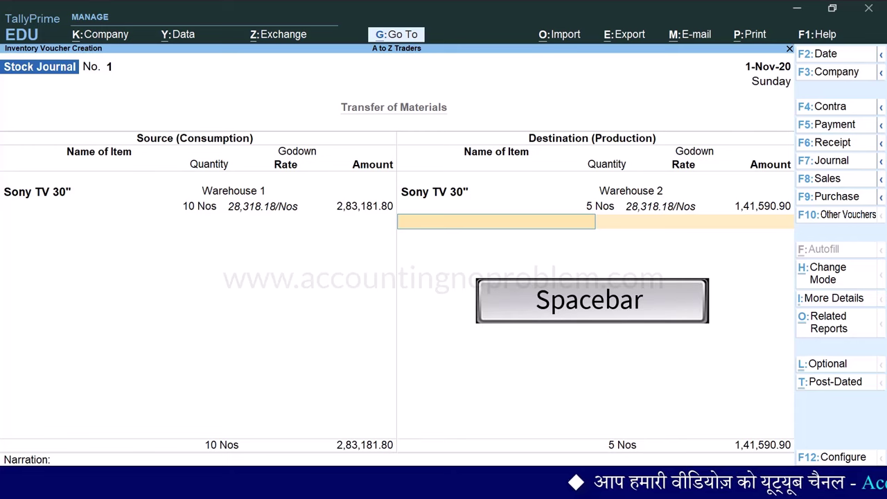
text(S)
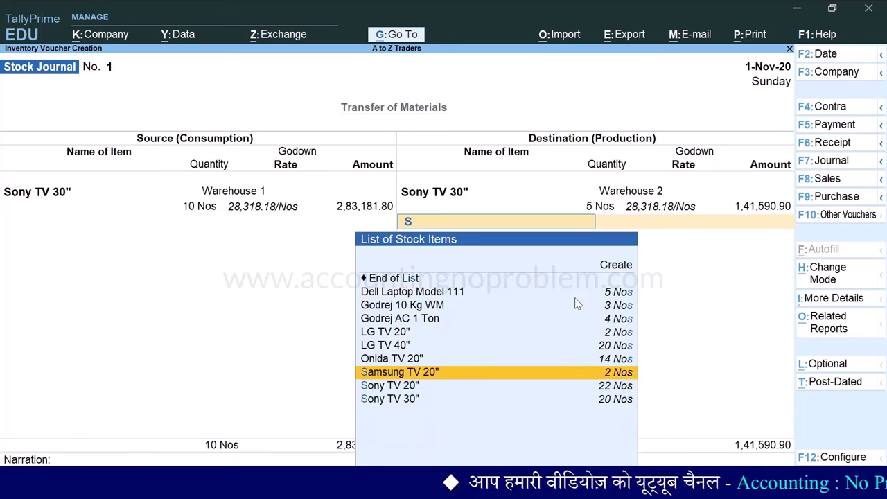
key(Down)
key(Down)
key(Return)
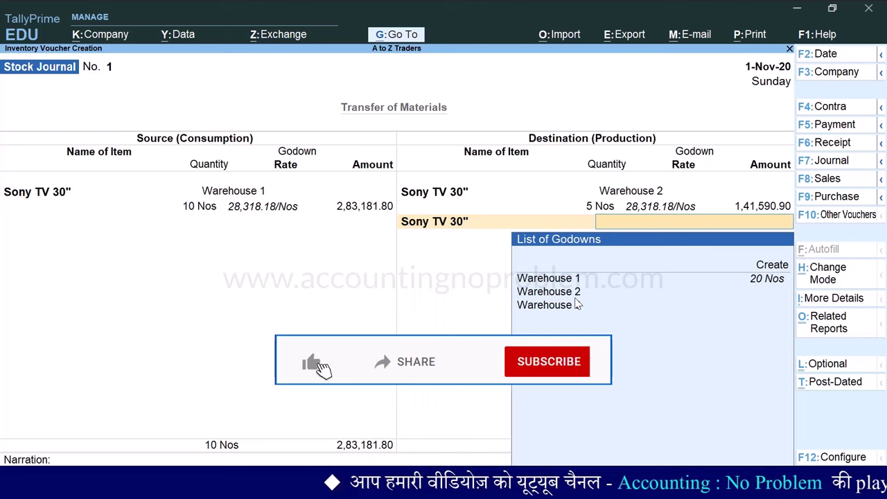
key(Down)
key(Down)
key(Down)
key(Return)
text(5)
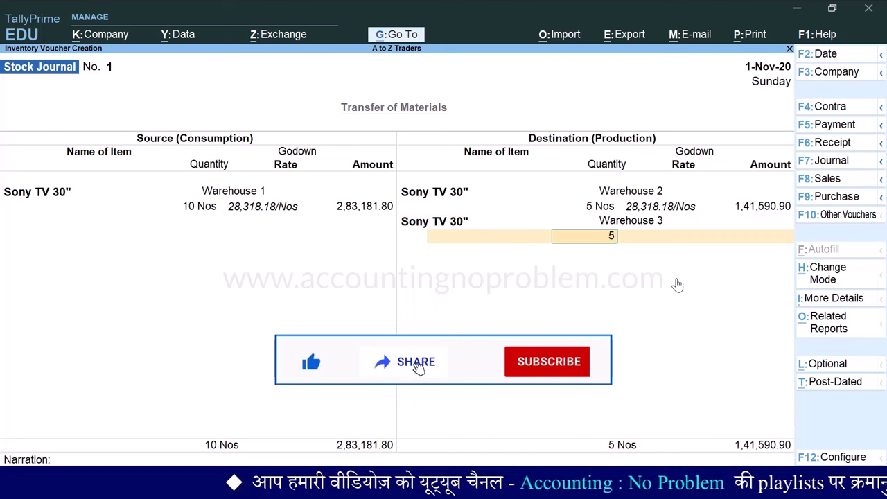
key(Return)
text(28318.18)
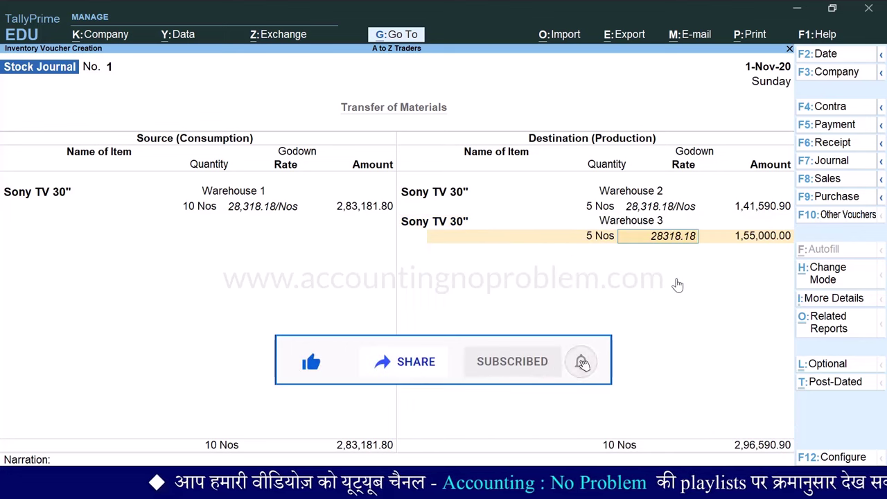
key(Return)
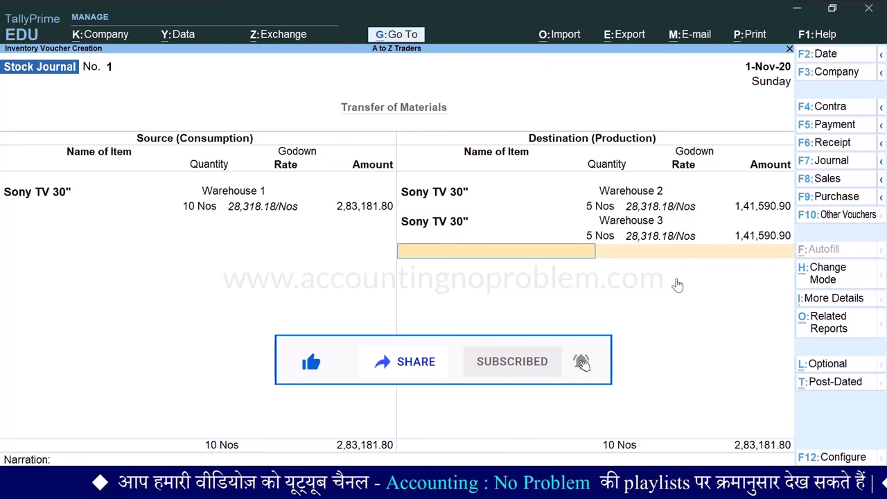
key(Return)
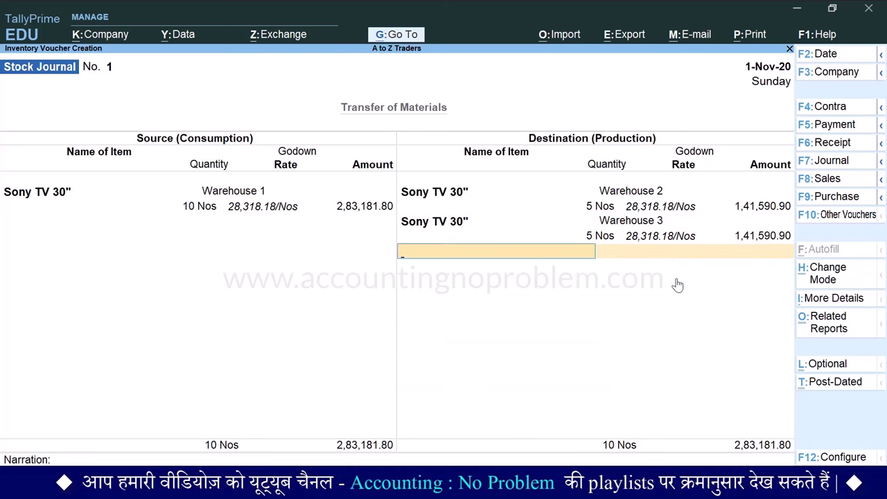
- Save stock journal voucher No. 1 and leave the new blank voucher
key(Return)
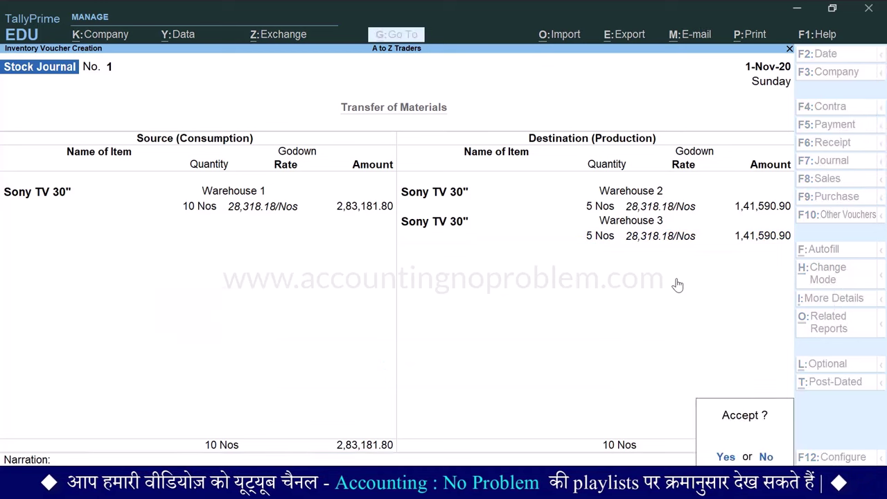
key(Return)
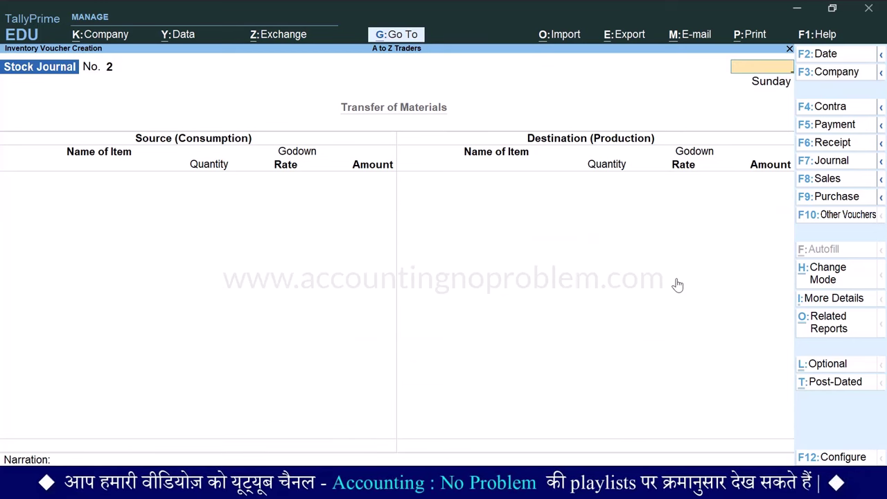
key(Escape)
- Return to the Godown Summary and check Sony TV 30" stock in Warehouses 2 and 3
key(y)
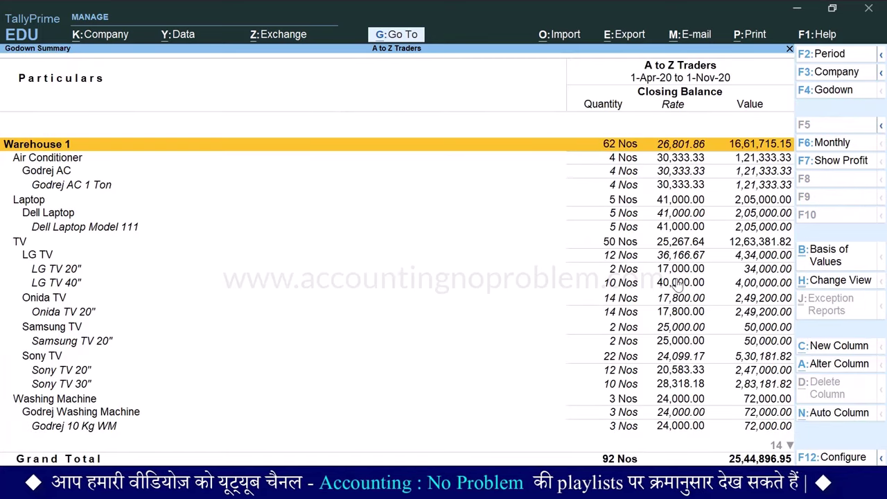
key(Down)
key(Down)
key(Down)
key(Down)
key(Down)
key(Down)
key(Down)
key(Down)
key(Down)
key(Down)
key(Down)
key(Down)
key(Down)
key(Down)
key(Down)
key(Down)
key(Down)
key(Down)
key(Down)
key(Down)
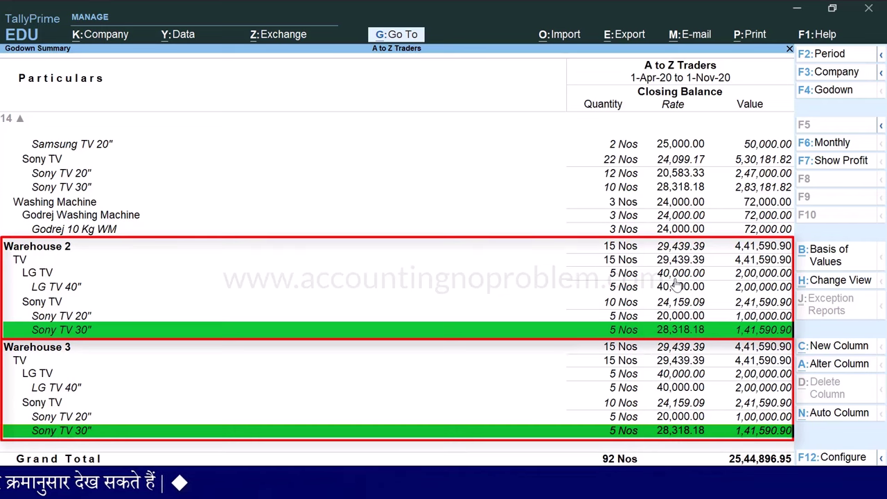
key(Up)
key(Up)
key(Up)
key(Up)
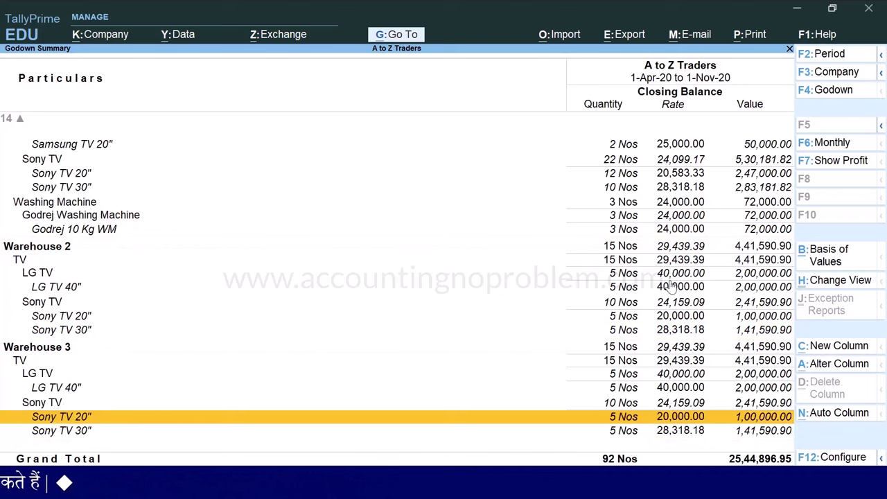
key(Up)
key(Up)
key(Up)
key(Up)
key(Up)
key(Up)
key(Up)
key(Up)
key(Up)
key(Up)
key(Up)
key(Up)
key(Up)
key(Up)
key(Up)
key(Up)
key(Up)
key(Up)
key(Up)
key(Up)
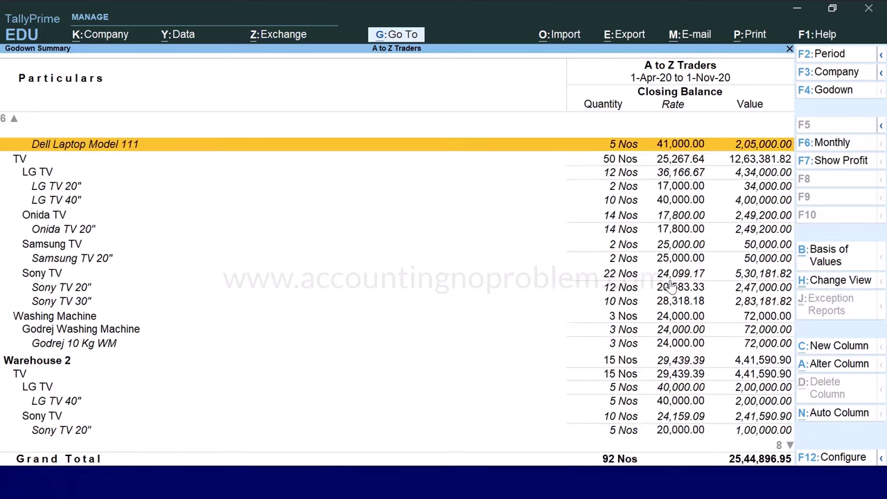
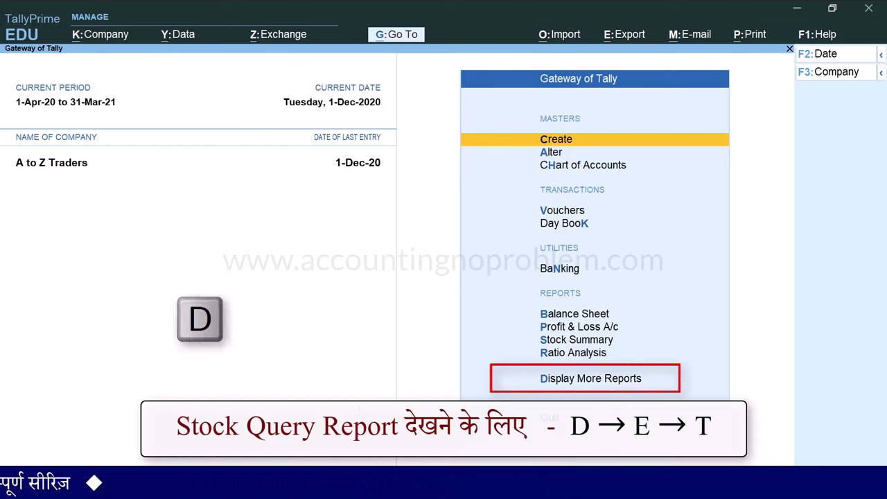
- Start a Stock Query from Display More Reports > Statements of Inventory to list the stock items
key(d)
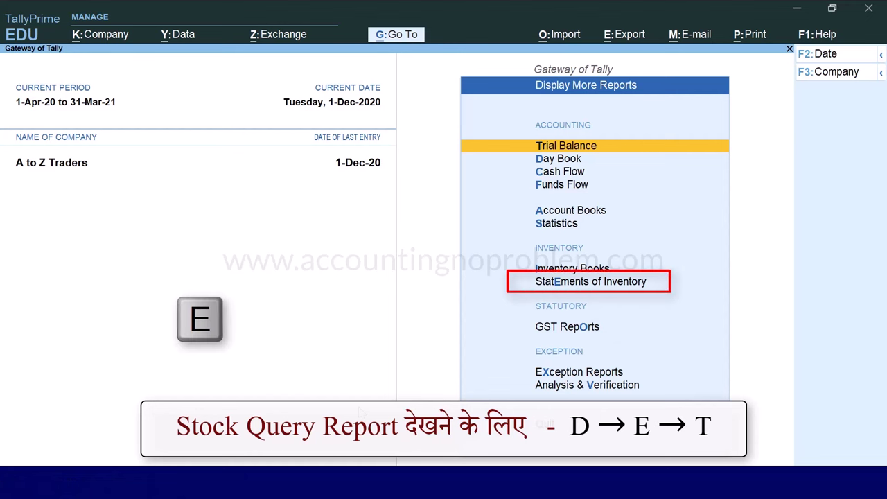
key(e)
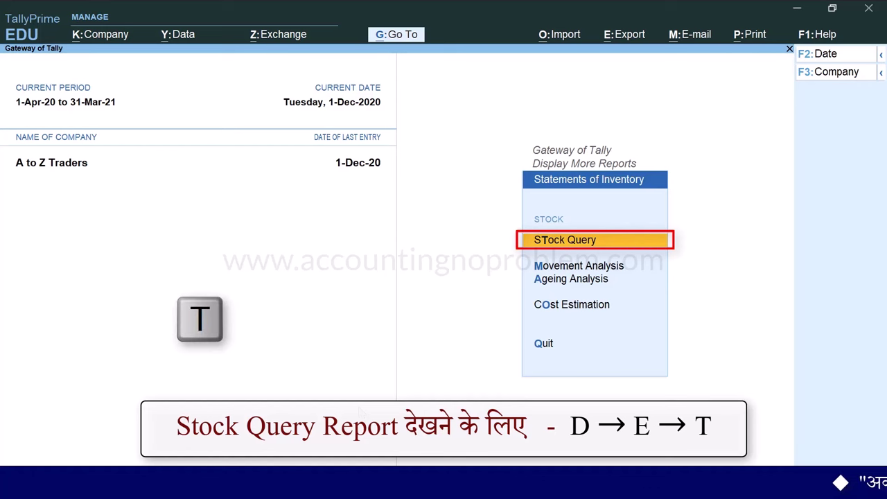
key(t)
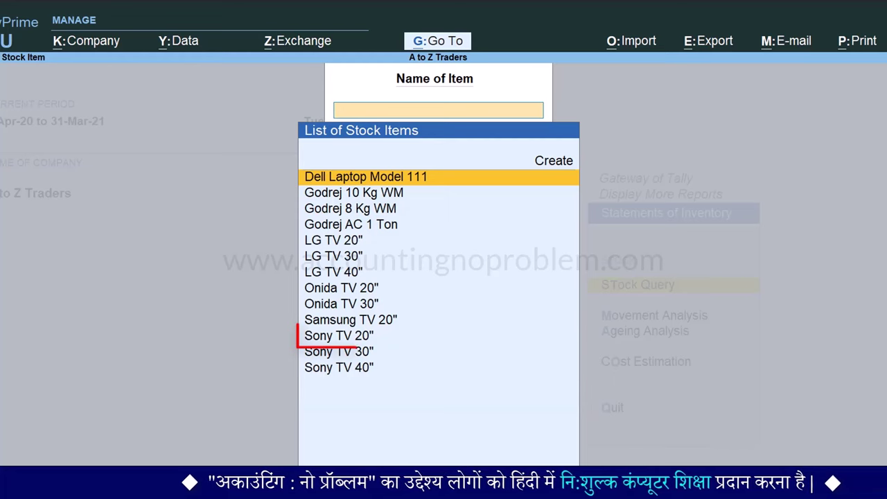
- Open the Stock Query for Sony TV 20", showing its 10 Nos closing balance worth 2,03,500.00
key(Down)
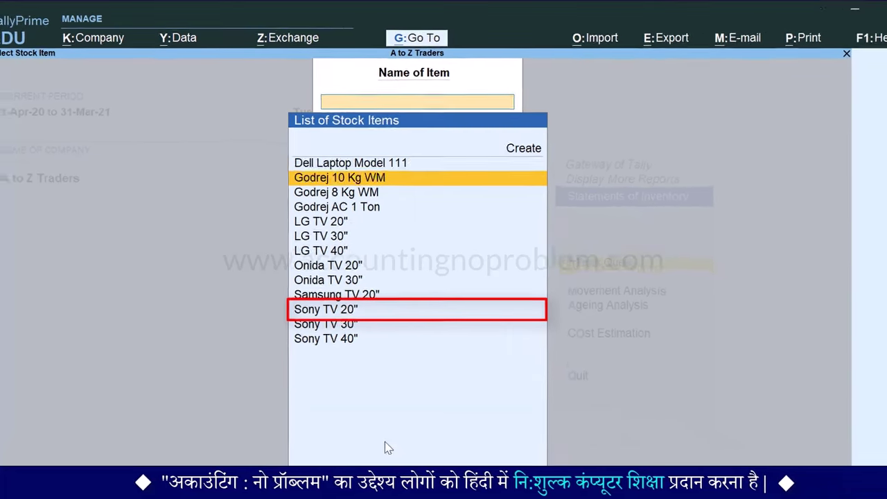
key(Down)
key(Down)
key(Down)
key(Down)
key(Down)
key(Down)
key(Down)
key(Down)
key(Down)
key(Return)
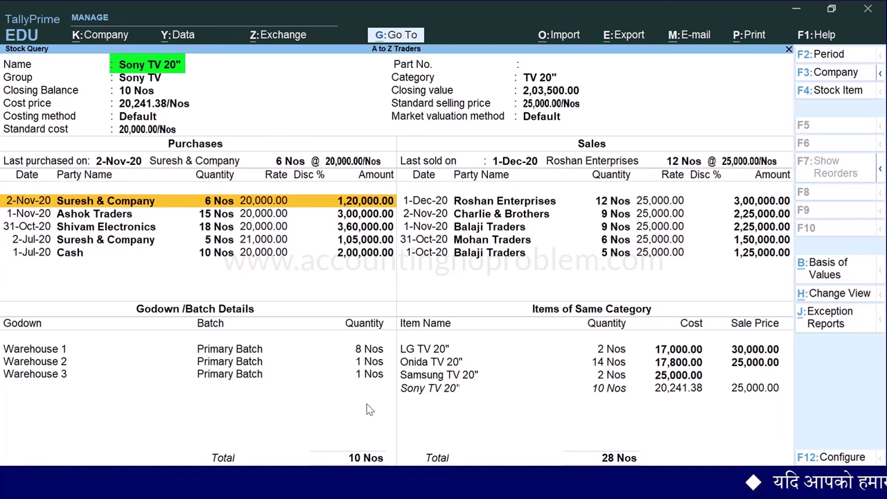
key(F12)
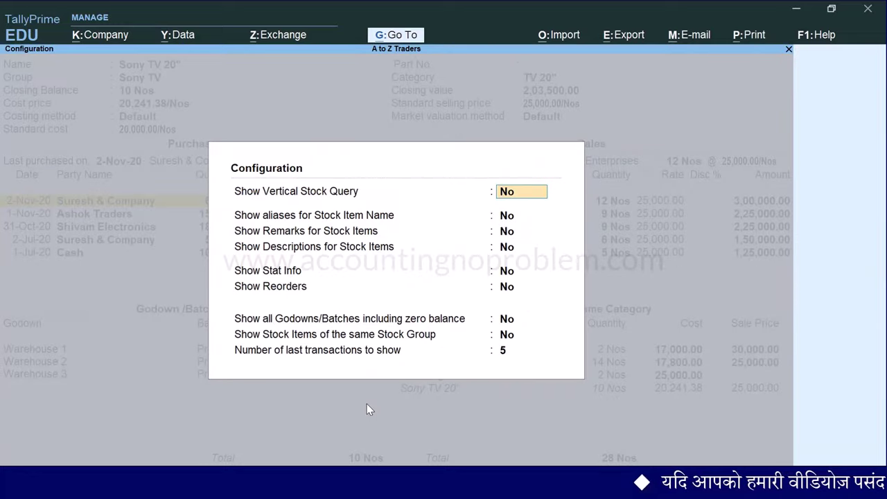
key(Down)
key(Down)
key(Down)
key(Down)
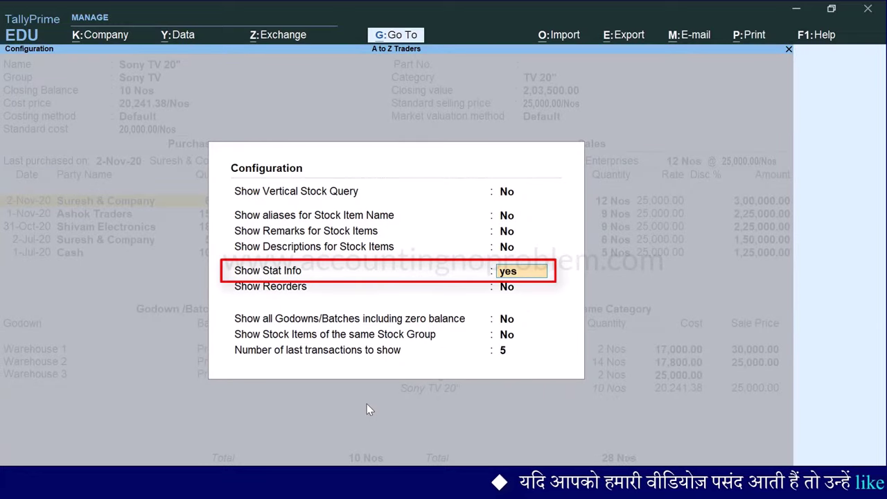
key(ctrl+a)
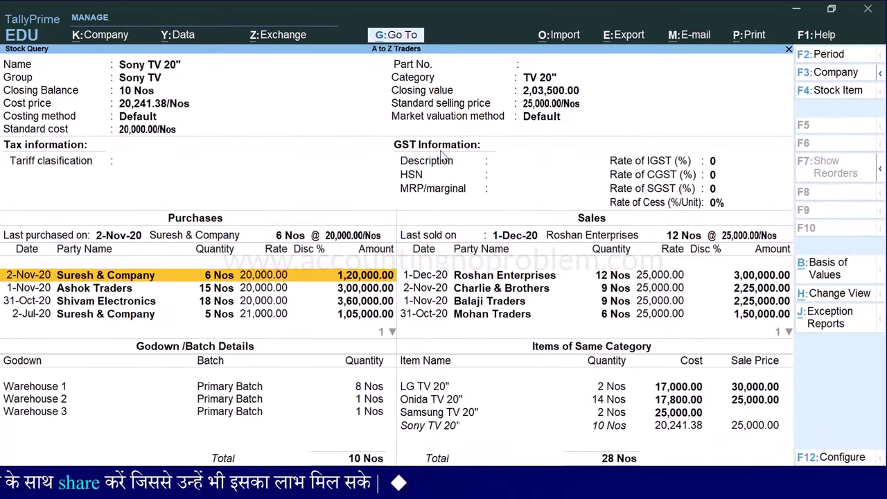
key(F12)
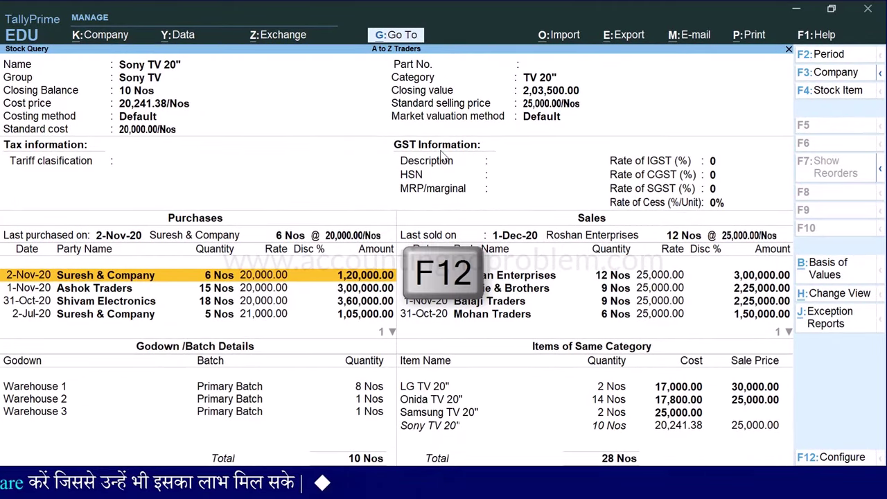
key(Down)
key(Down)
key(Down)
key(Down)
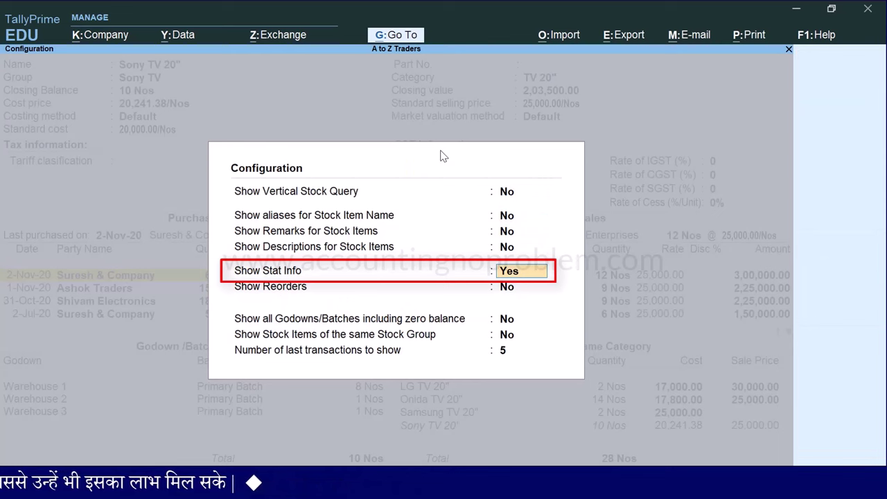
key(ctrl+a)
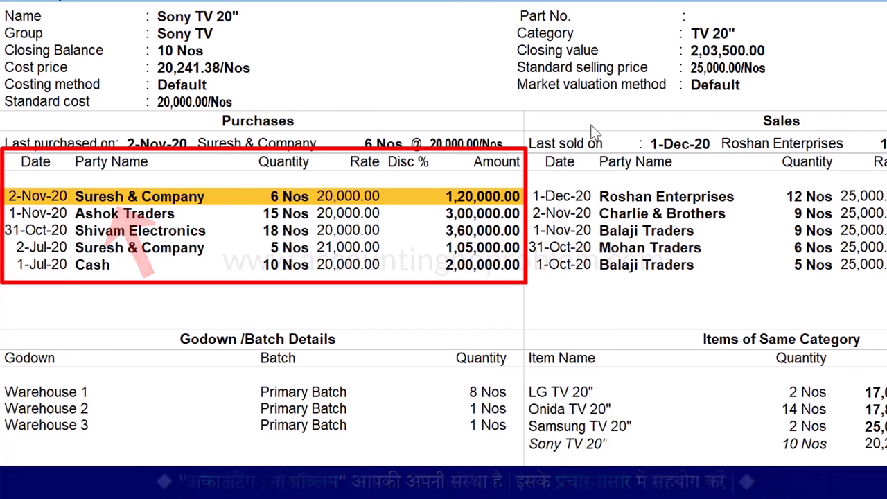
key(Down)
key(Down)
key(Down)
key(Down)
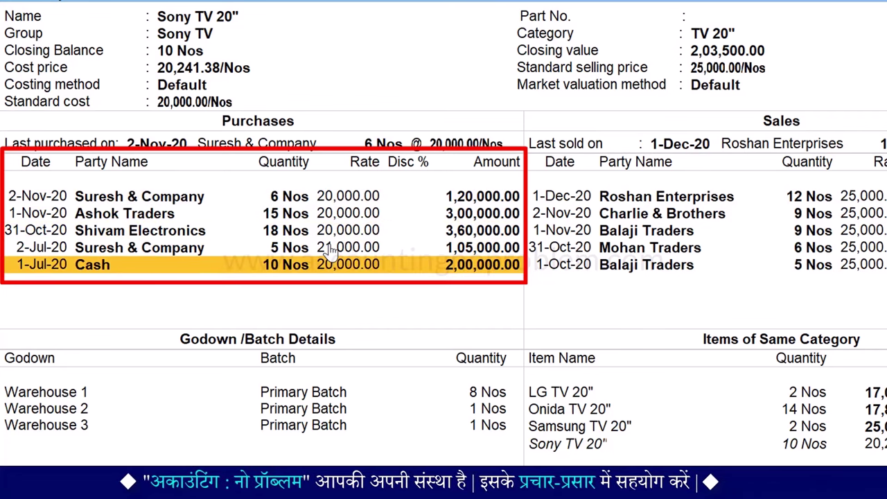
key(Up)
key(Up)
key(Up)
key(Up)
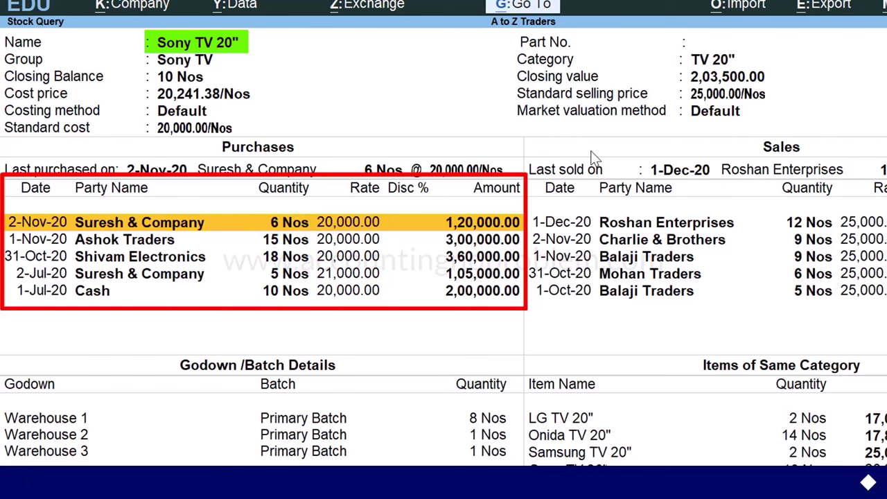
key(Down)
key(Down)
key(Down)
key(Down)
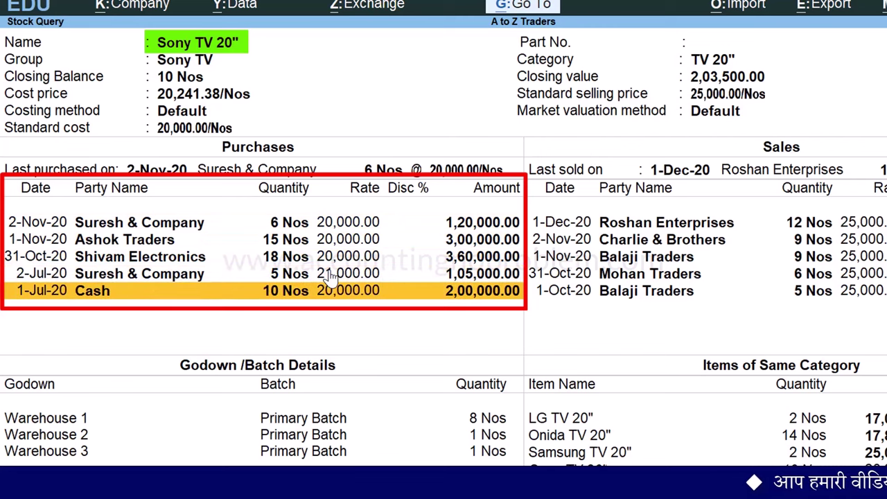
key(Up)
key(Up)
key(Up)
key(Up)
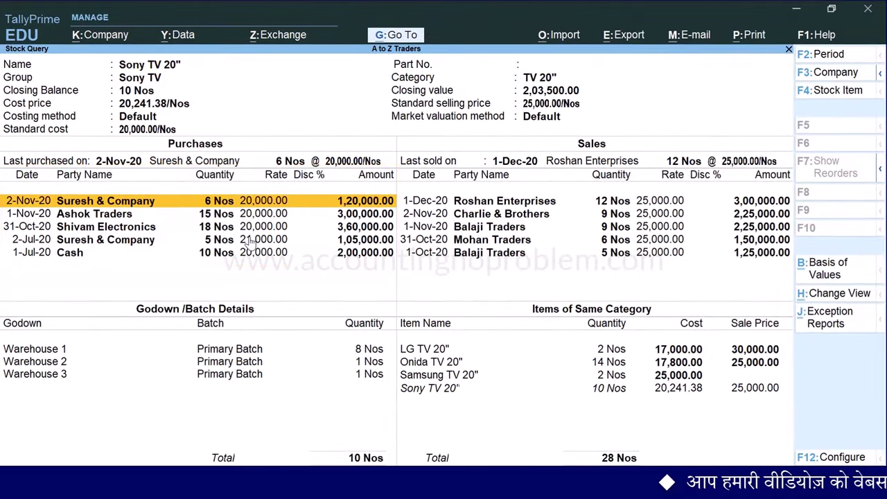
key(Right)
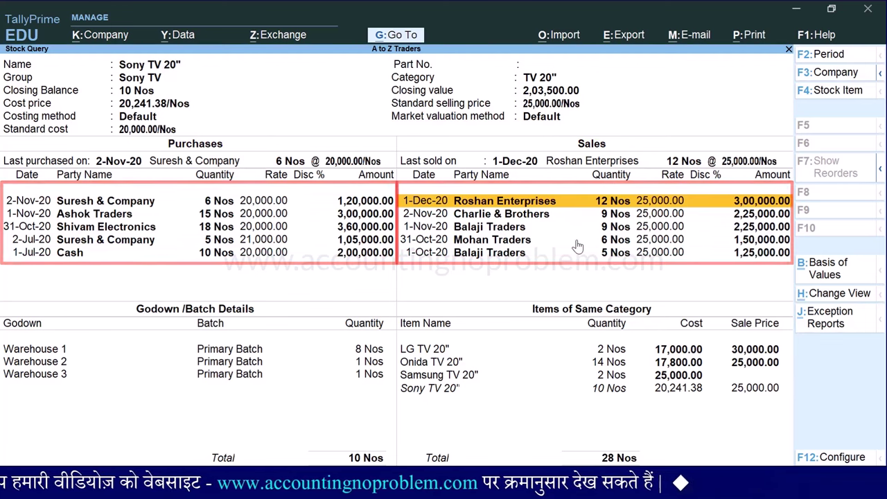
- Set the number of last transactions shown to 10, then browse the sales entries
key(F12)
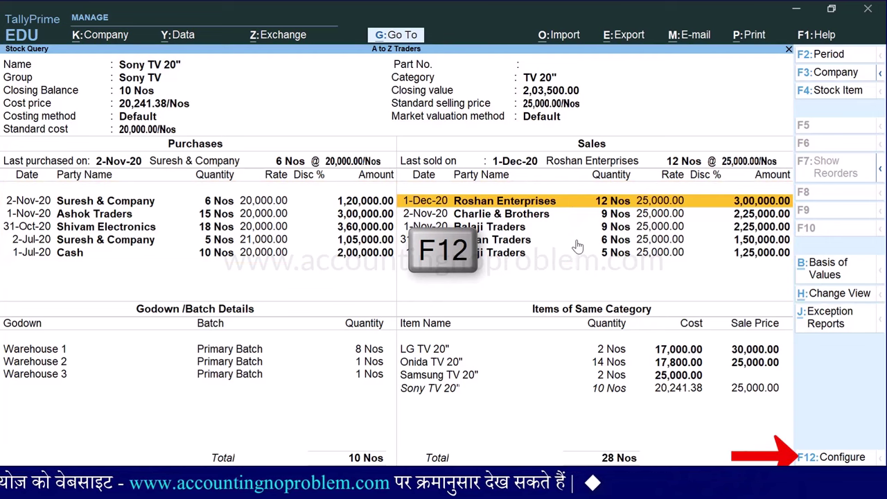
key(Down)
key(Down)
key(Down)
key(Down)
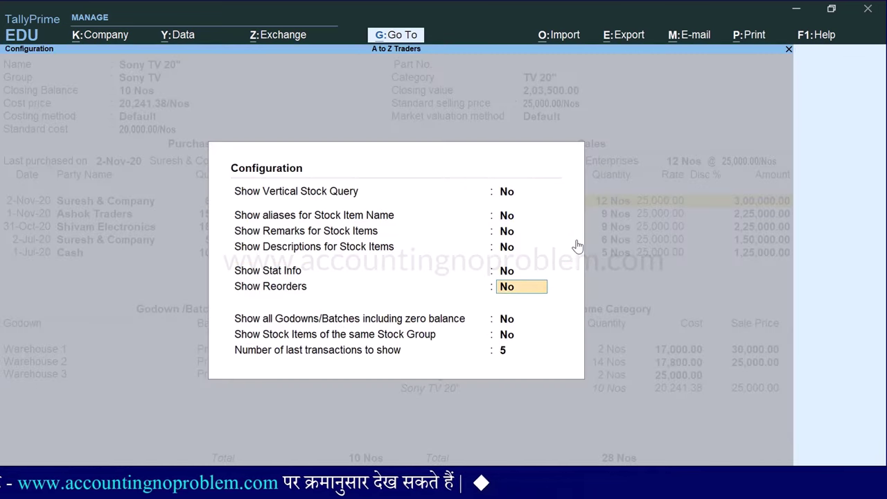
key(Down)
key(Down)
key(Down)
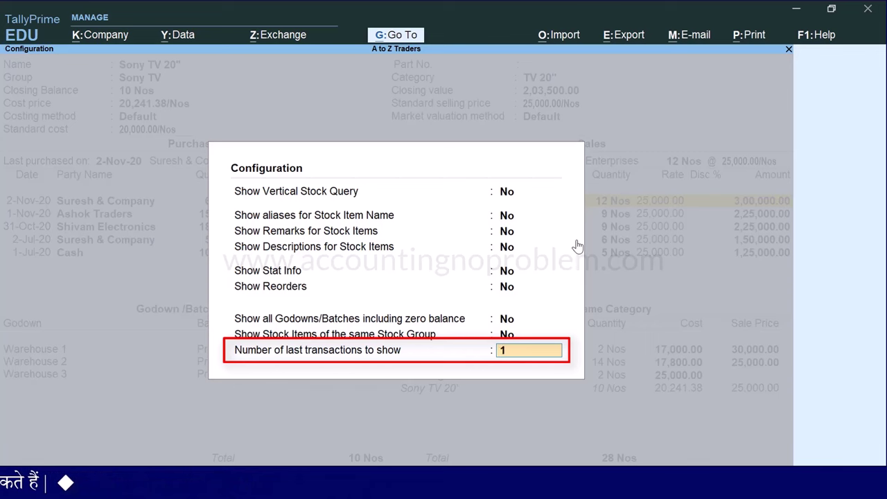
key(ctrl+a)
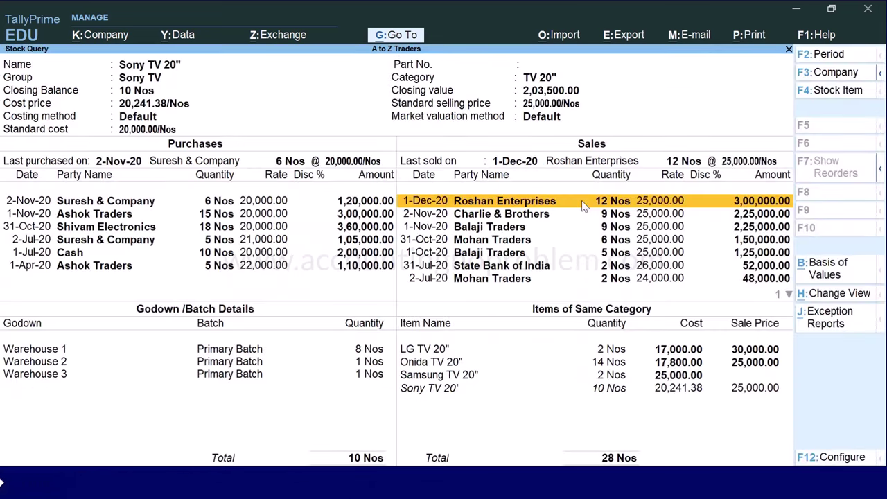
key(Down)
key(Down)
key(Down)
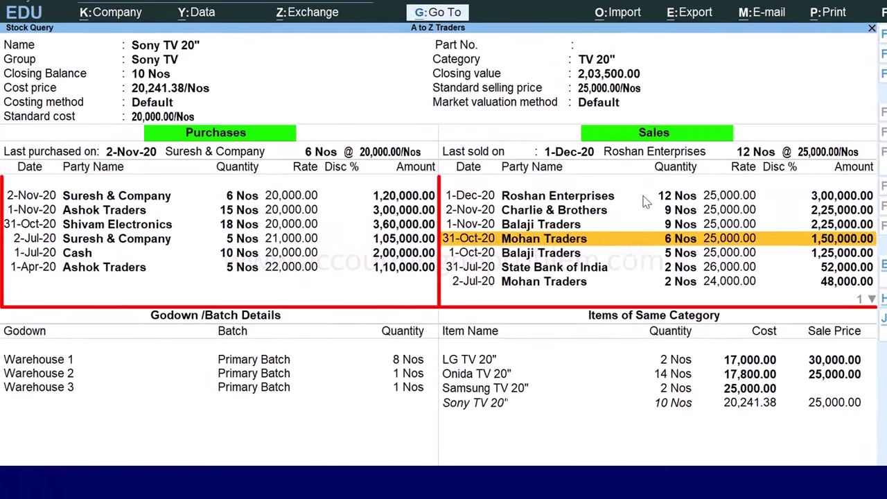
key(Down)
key(Down)
key(Down)
key(Down)
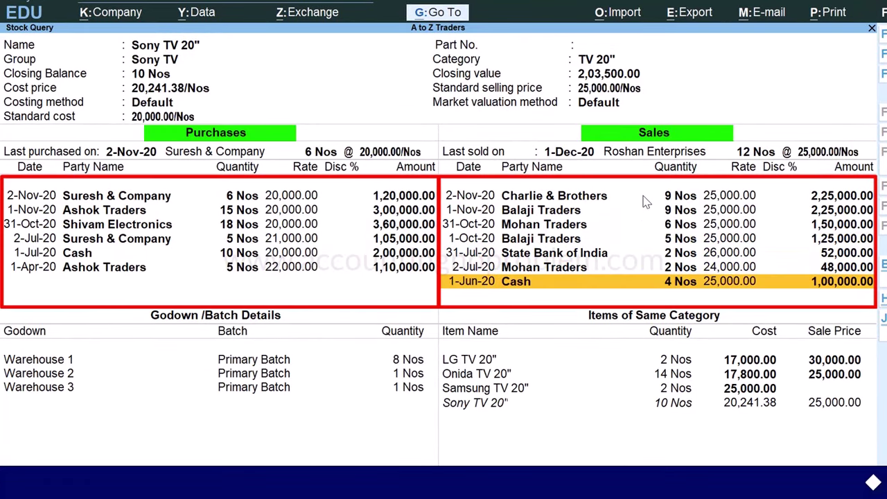
key(Up)
key(Up)
key(Up)
key(Up)
key(Up)
key(Up)
key(Up)
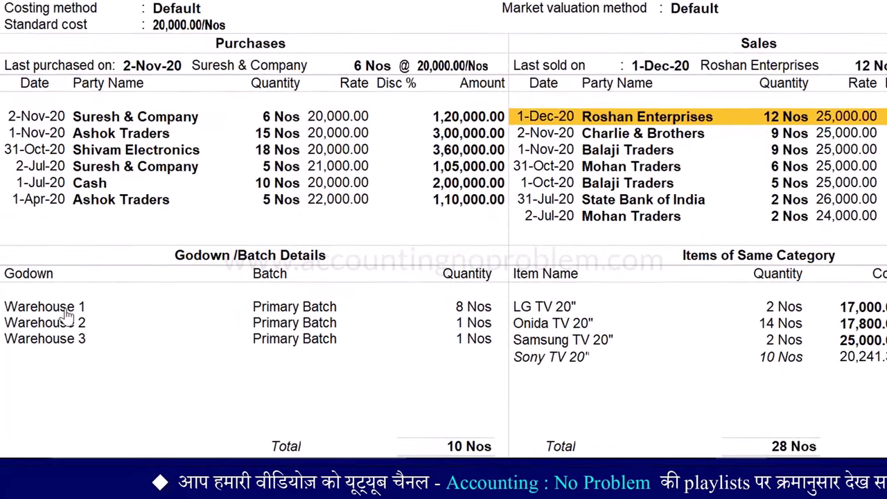
click(67, 310)
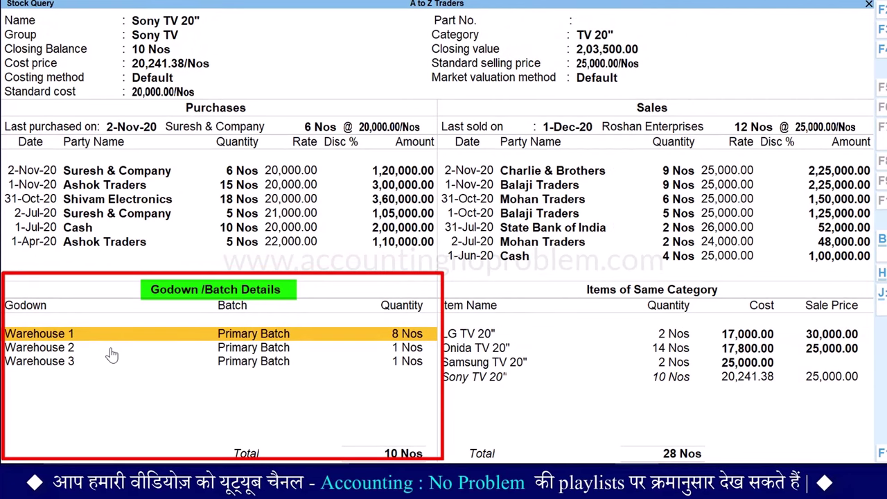
key(Down)
key(Down)
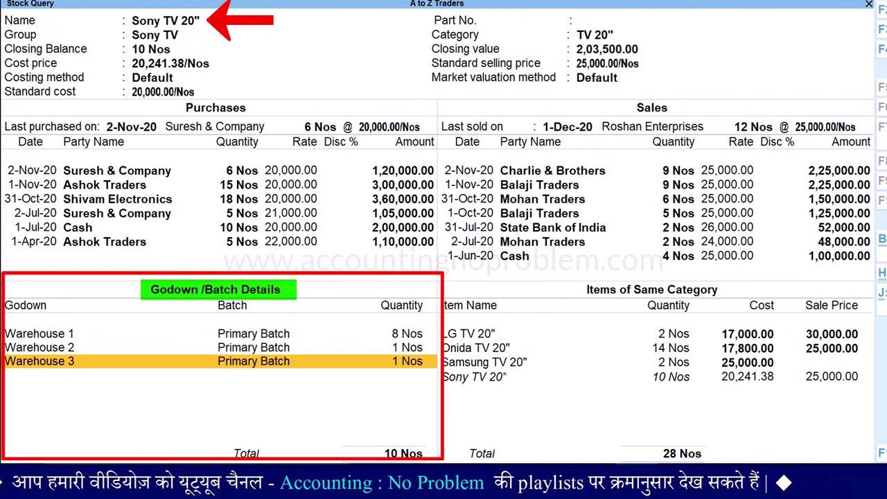
key(Up)
key(Up)
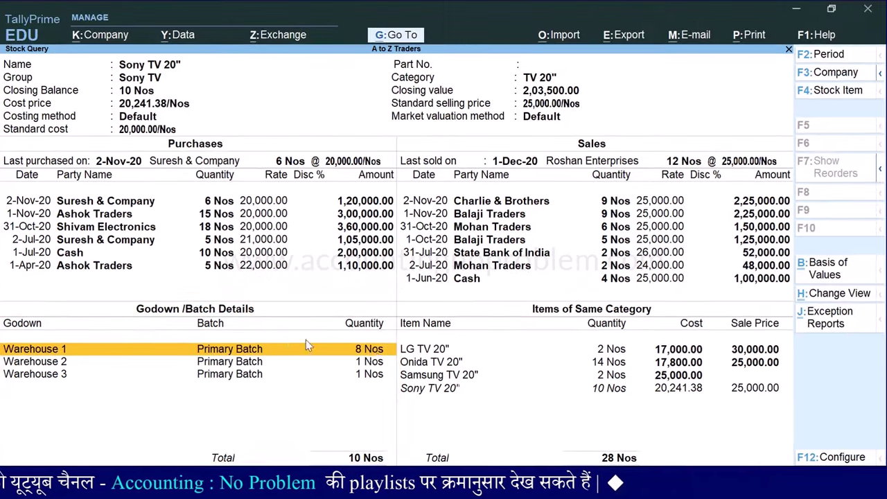
click(473, 352)
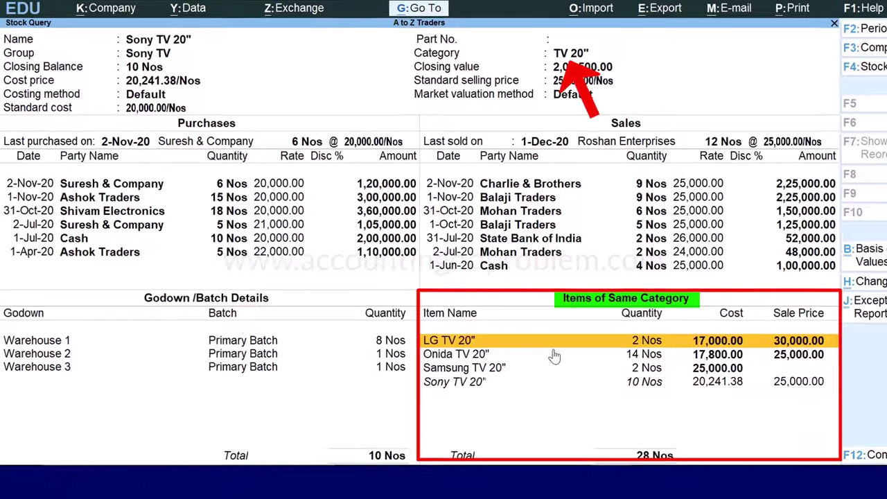
key(Down)
key(Down)
key(Down)
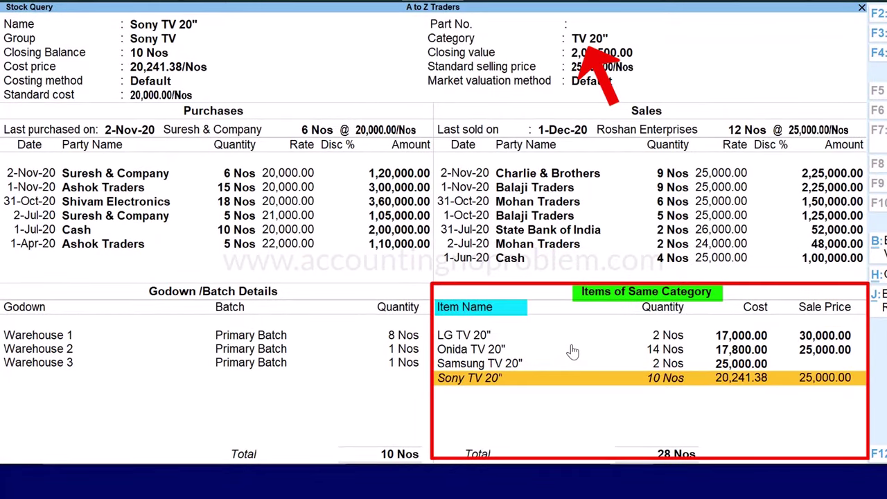
key(Up)
key(Up)
key(Up)
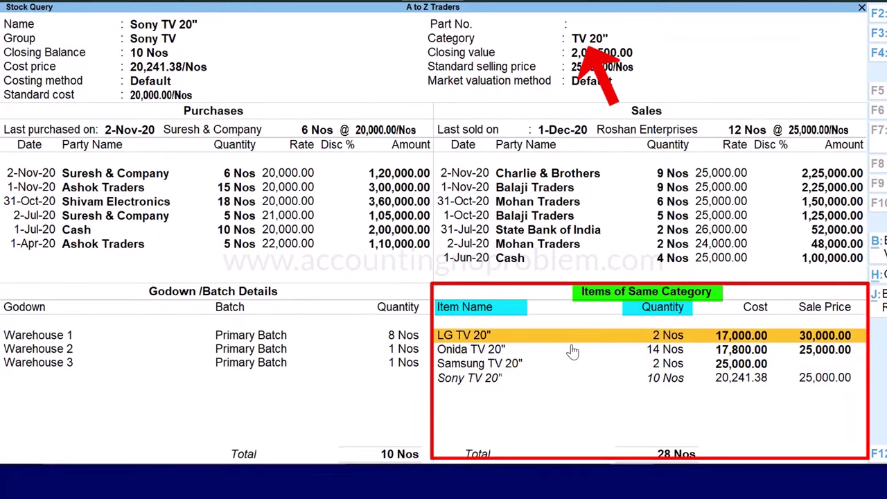
key(Down)
key(Down)
key(Down)
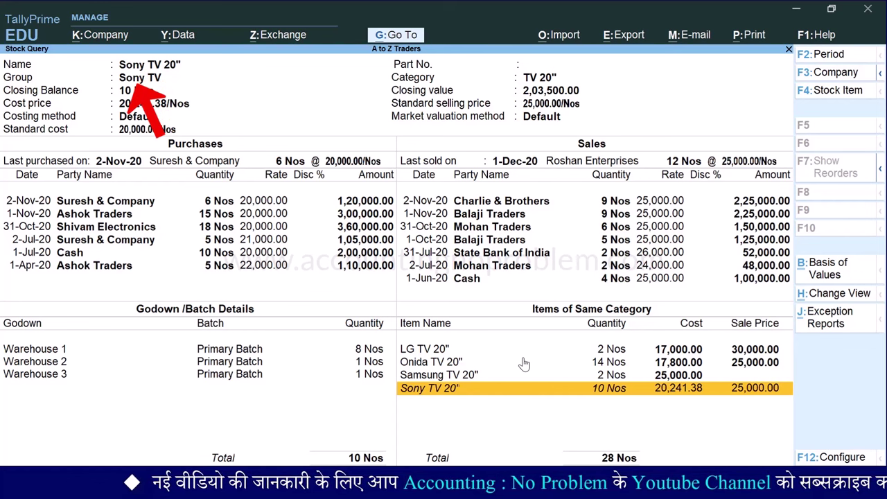
key(F12)
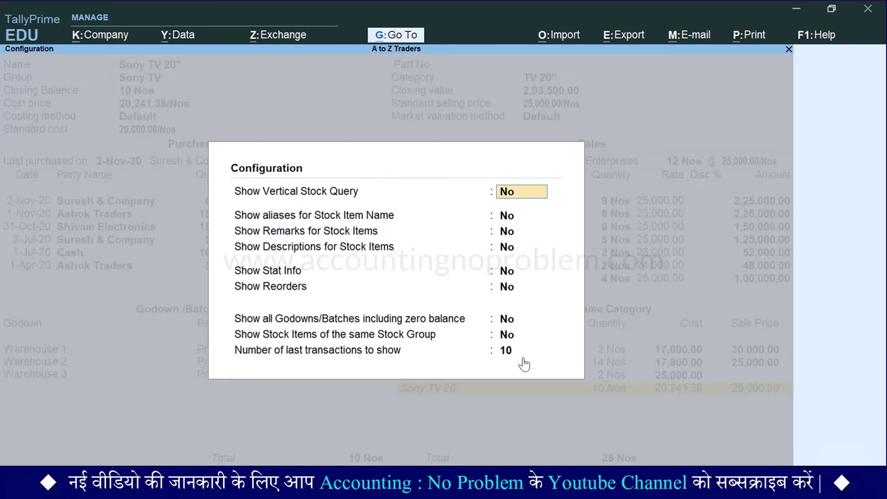
key(Down)
key(Down)
key(Down)
key(Down)
key(Down)
key(Down)
key(Down)
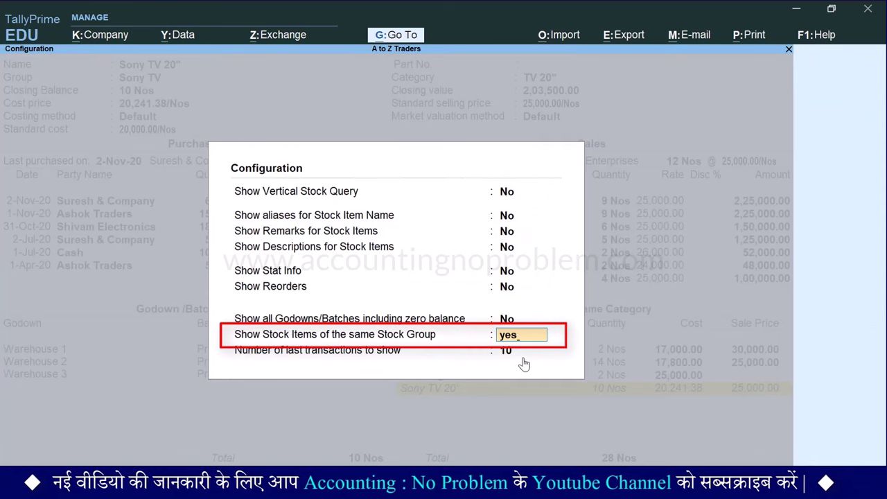
key(ctrl+a)
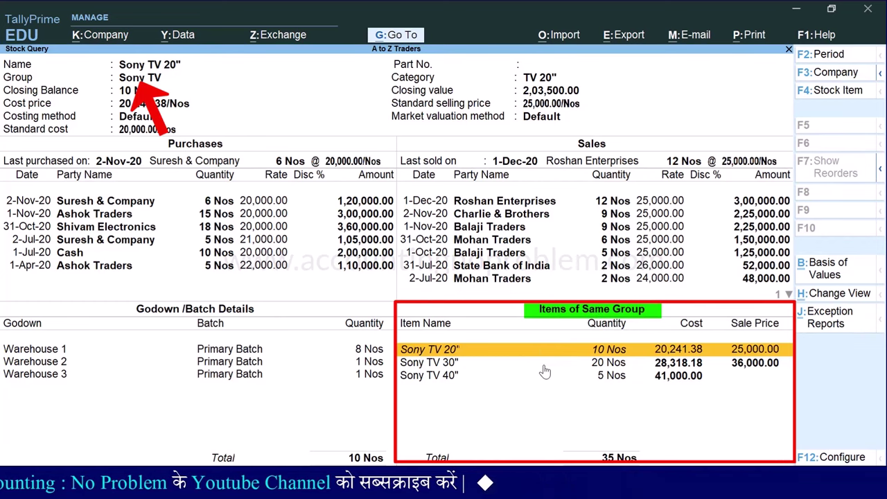
key(Down)
key(Down)
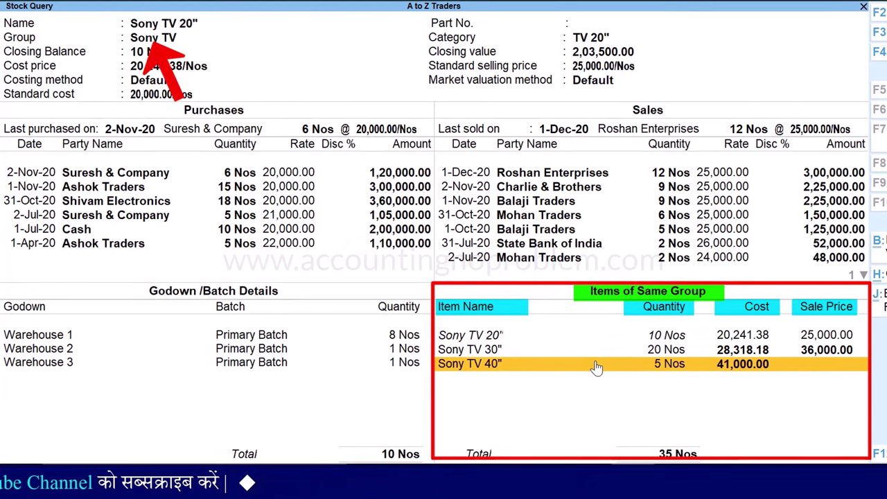
key(Up)
key(Up)
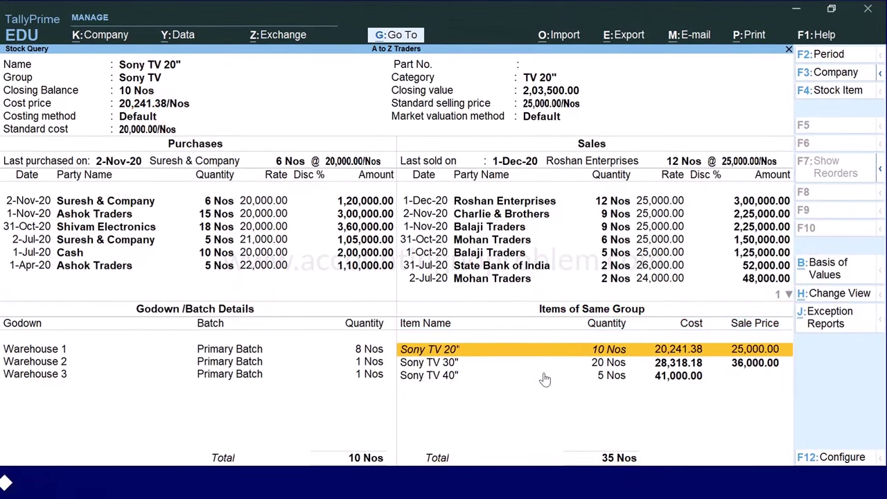
key(F12)
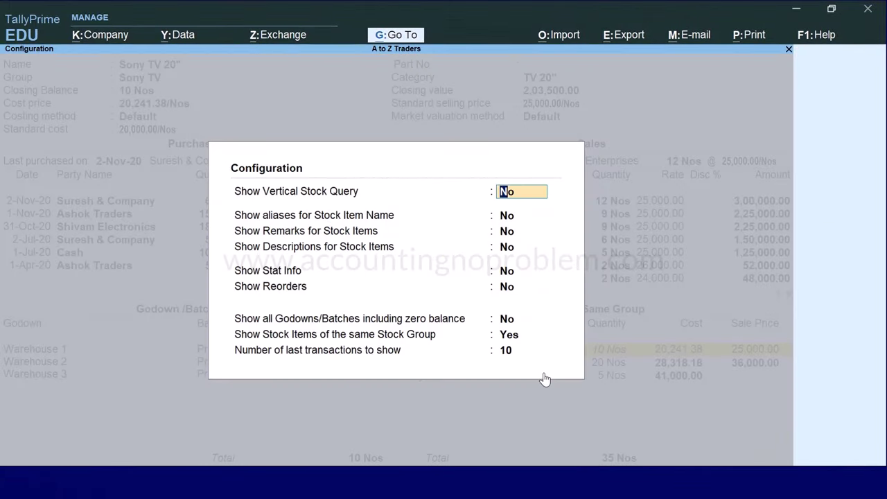
key(Down)
key(Down)
key(Down)
key(Down)
key(Down)
key(Down)
key(Down)
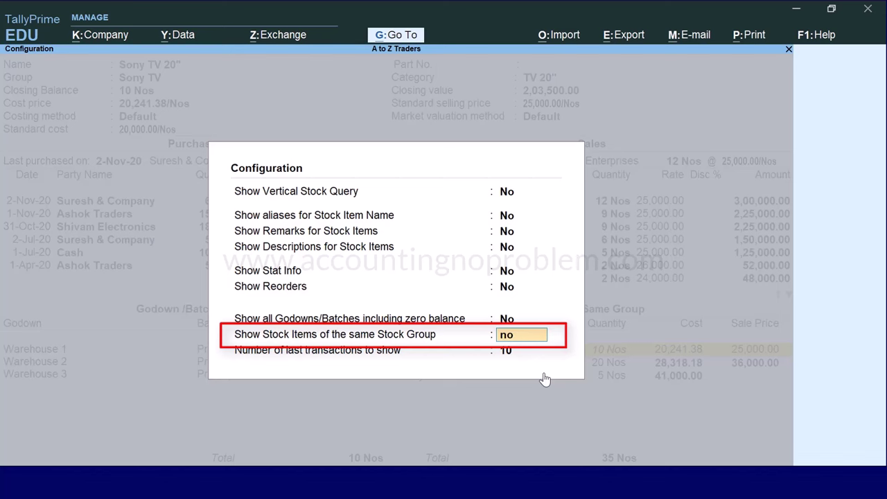
text(no)
key(ctrl+a)
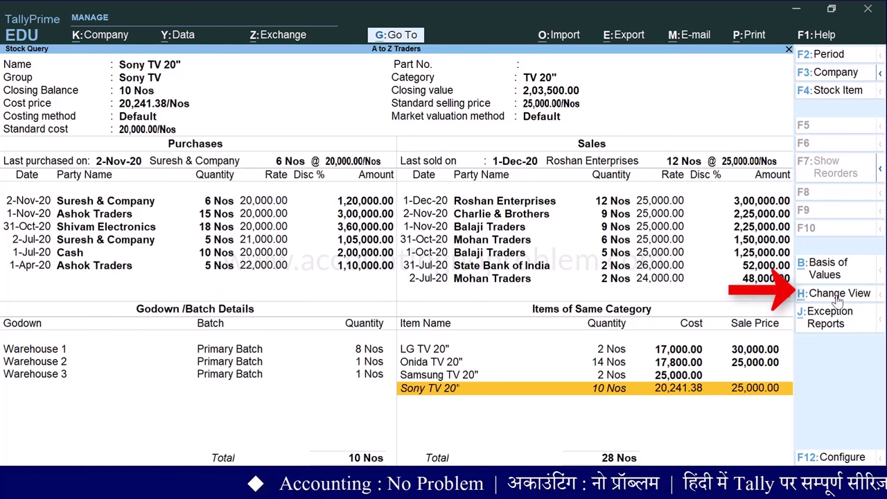
- Open the Top Buyers/Sellers related report for Sony TV 20", ranked by value
key(ctrl+h)
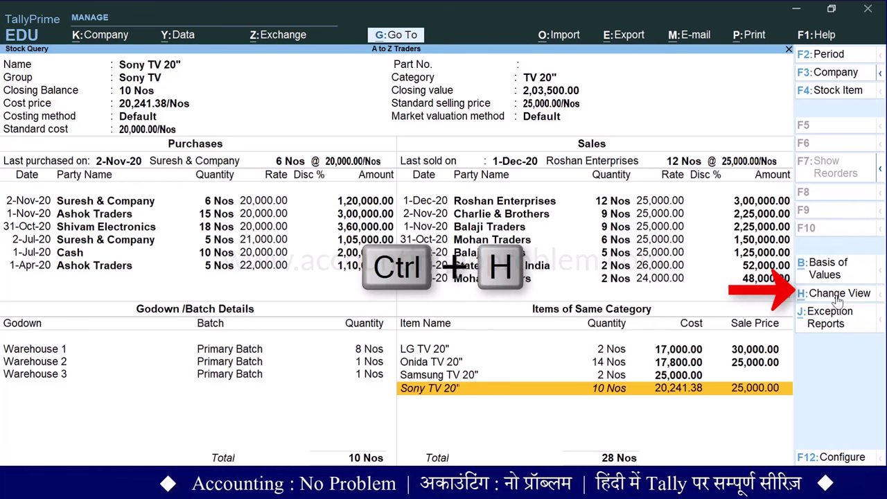
key(ctrl+h)
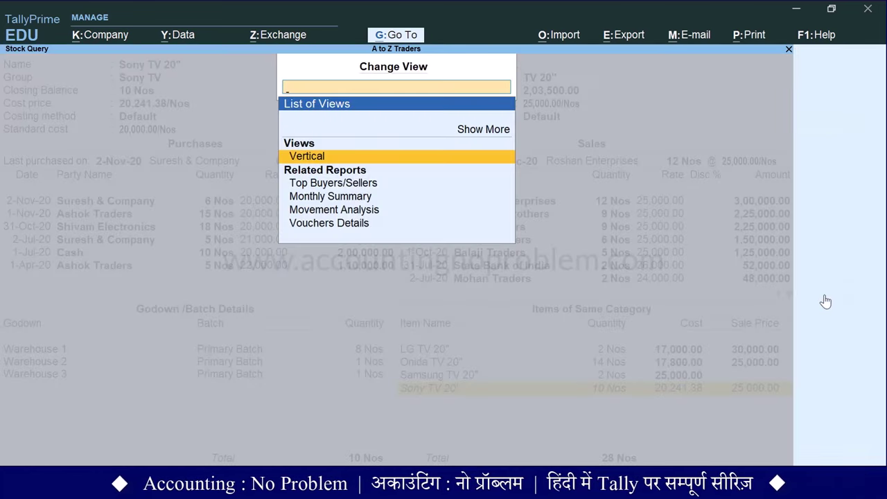
key(Down)
key(Down)
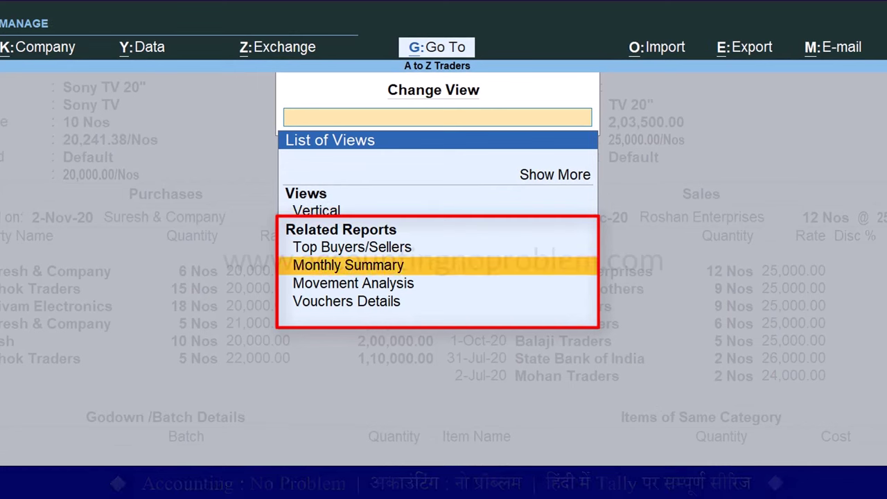
key(Down)
key(Down)
key(Up)
key(Up)
key(Up)
key(Up)
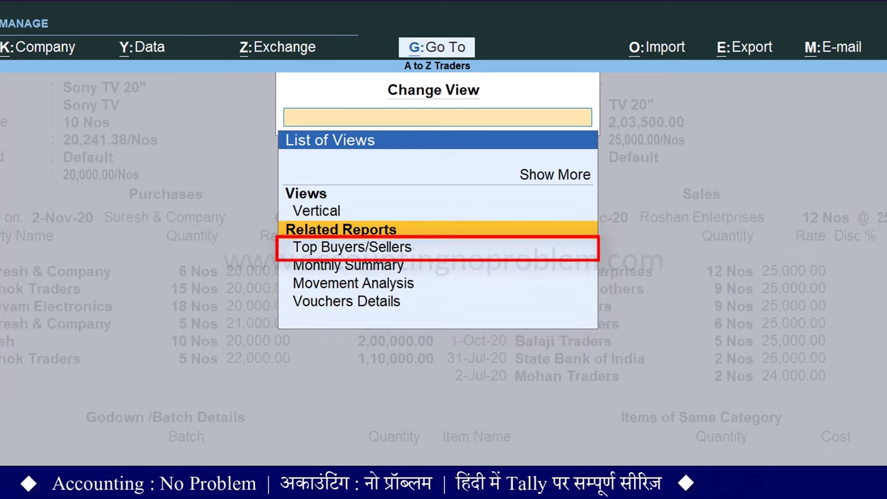
key(Down)
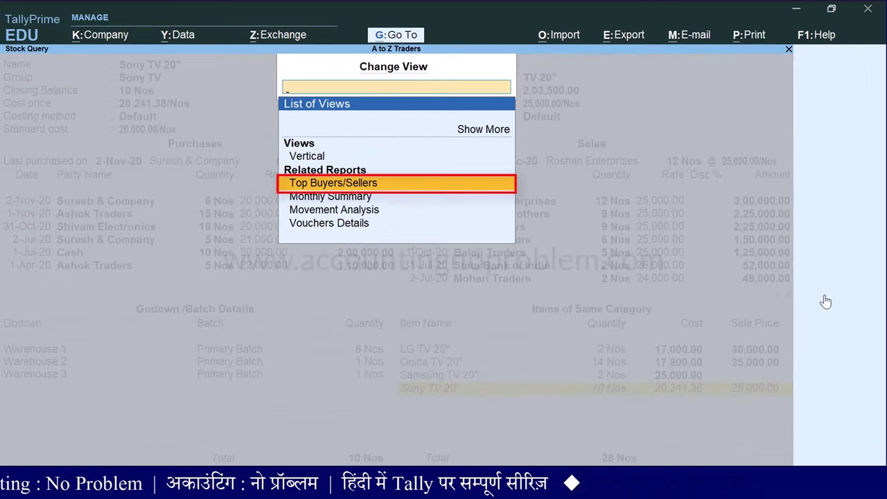
key(Return)
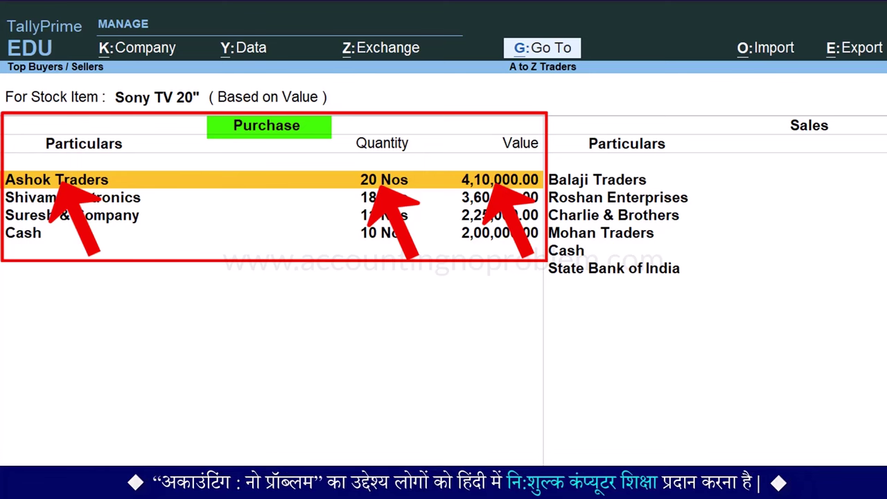
- Browse the purchase parties (Shivam Electronics, Suresh & Company, Cash), then the sales parties
click(72, 198)
click(73, 214)
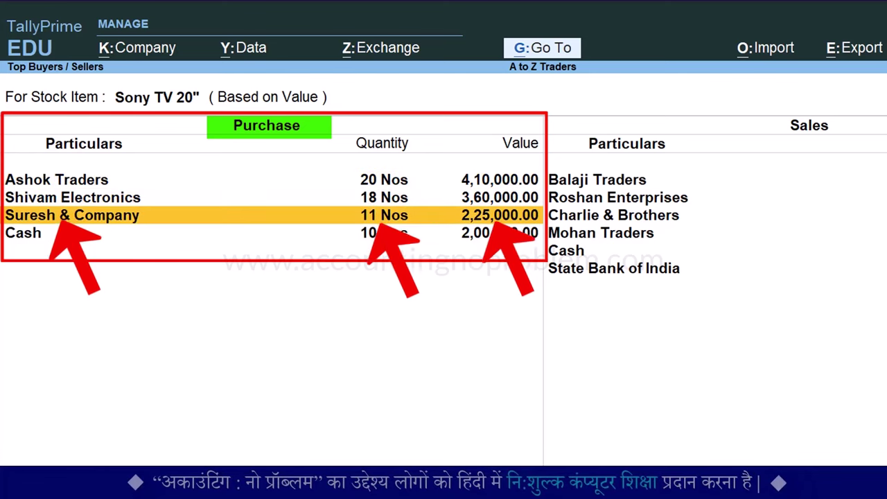
click(23, 233)
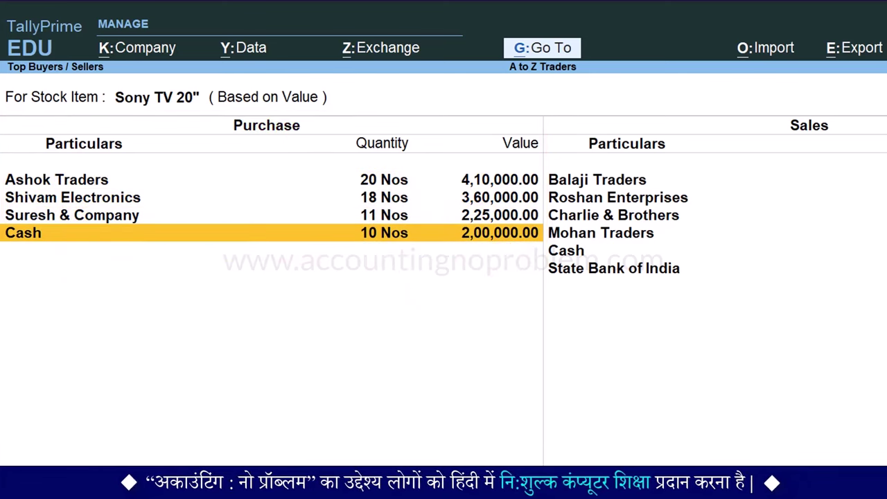
key(Right)
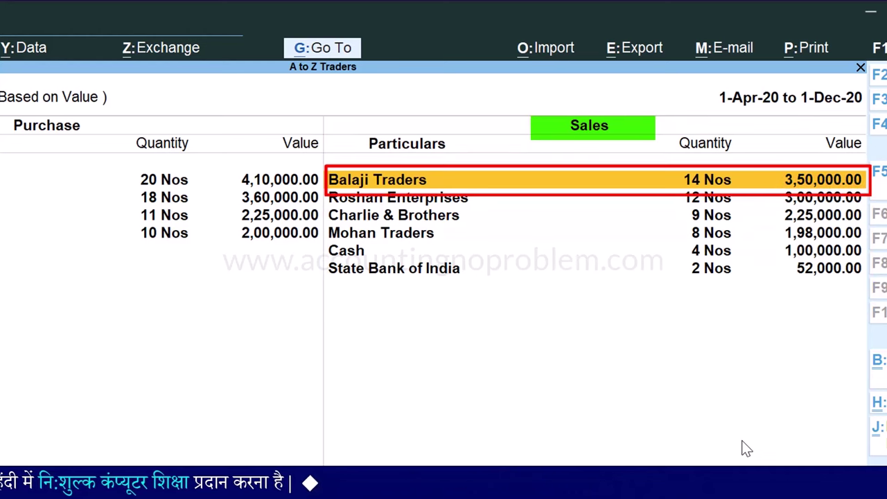
key(Down)
key(Down)
key(Down)
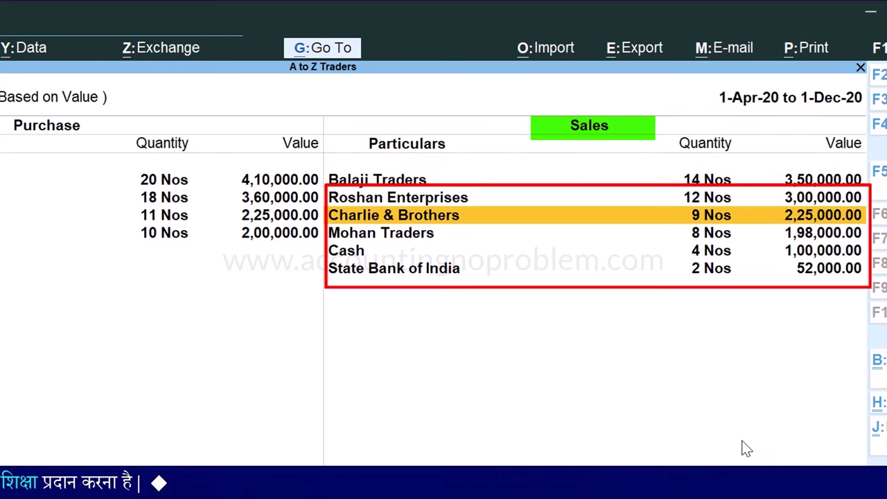
key(Down)
key(Down)
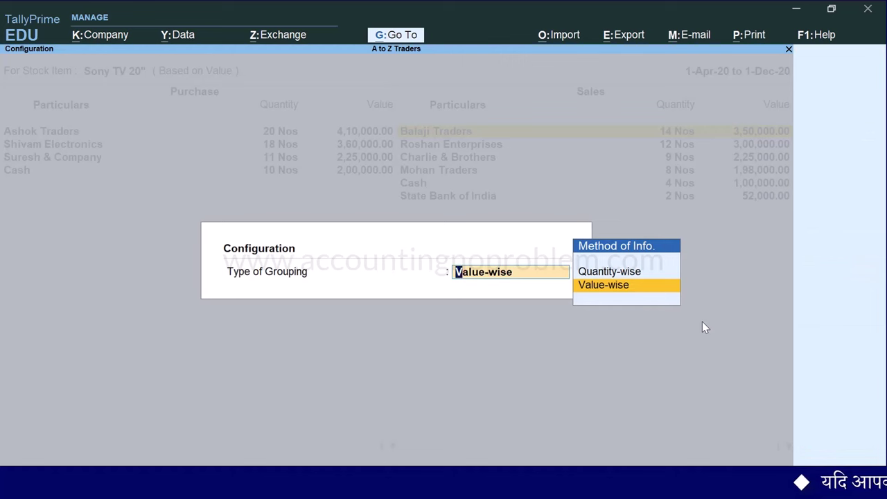
- Rank the Top Buyers/Sellers report quantity-wise and review the purchase parties
key(Up)
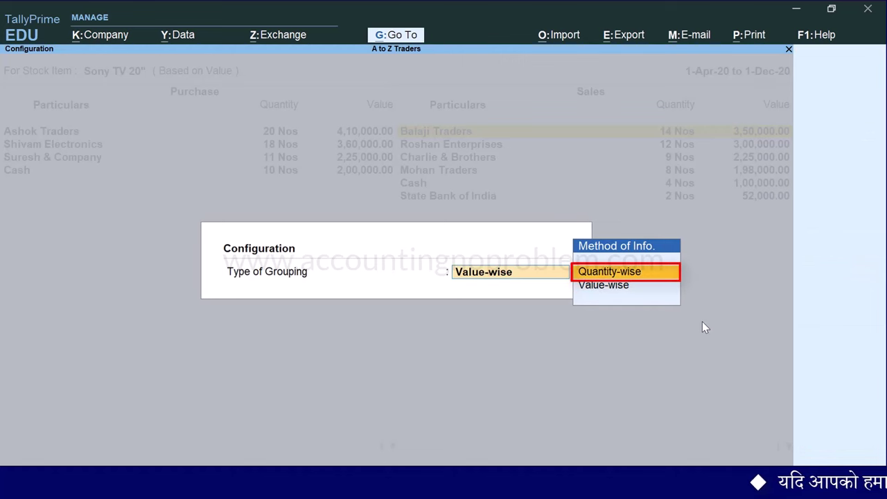
key(Return)
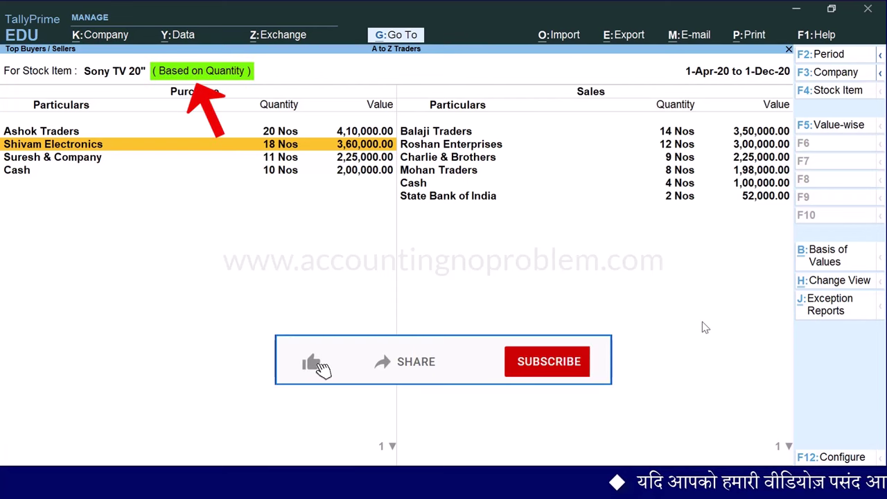
key(Up)
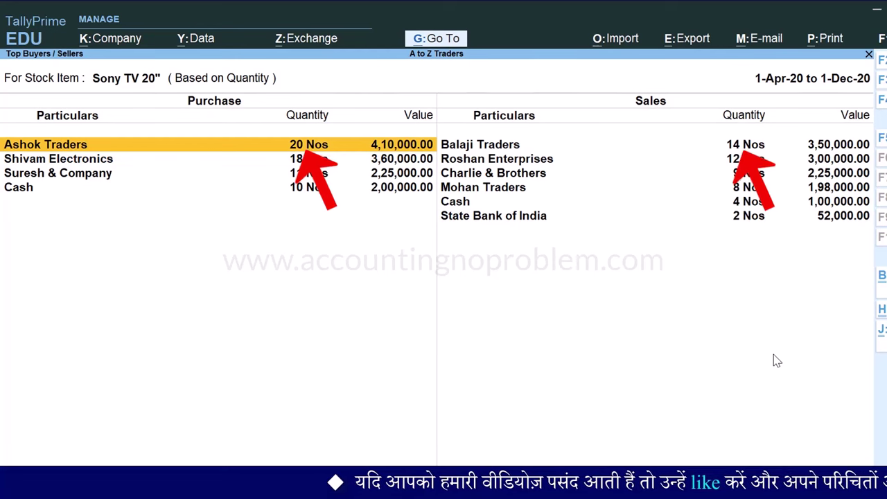
key(Down)
key(Down)
key(Down)
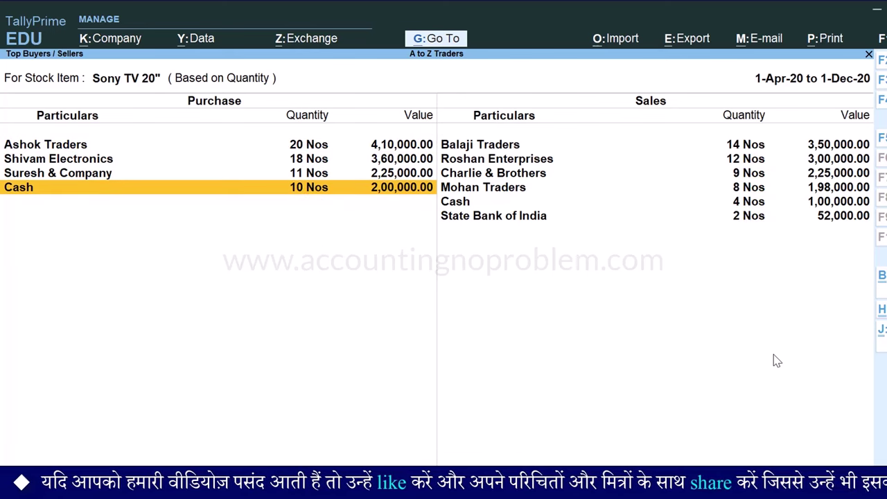
- Switch the report's Type of Grouping back to Value-wise
key(F12)
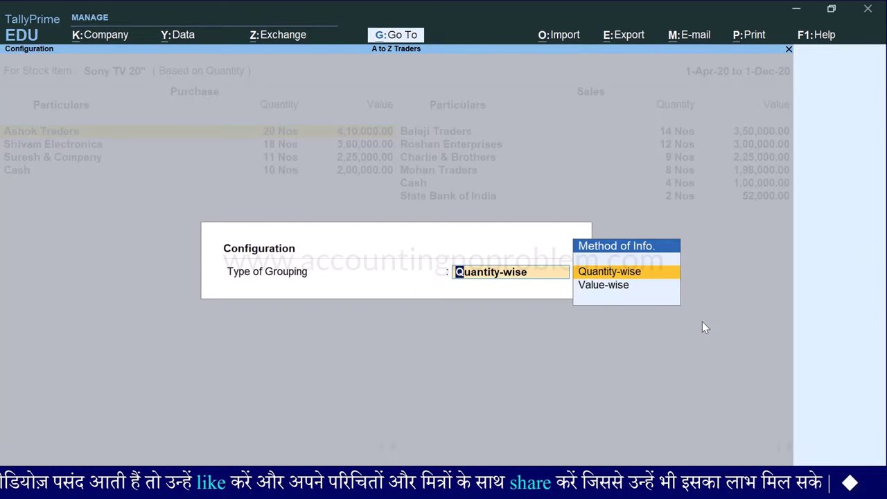
key(Down)
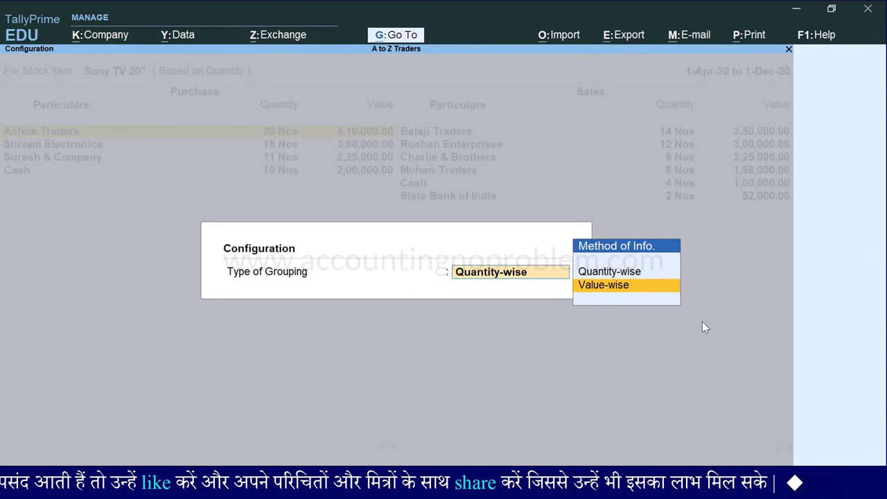
key(Return)
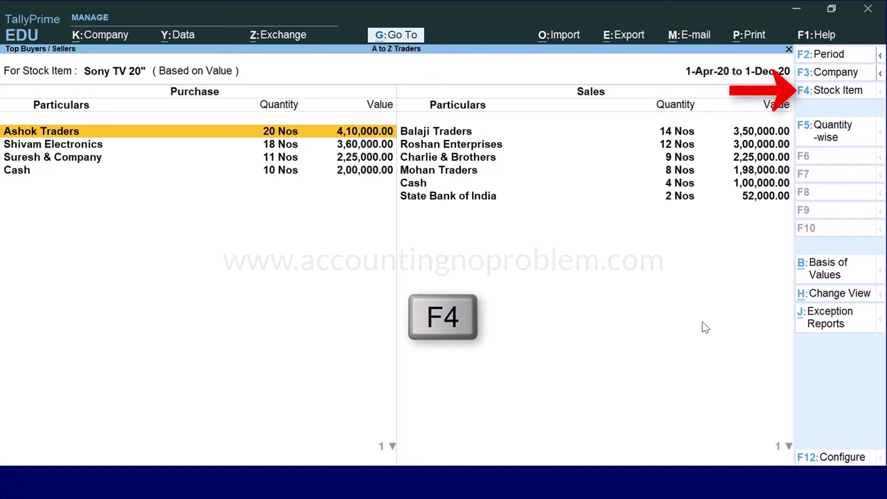
- Show the top buyers and sellers for LG TV 40"
key(F4)
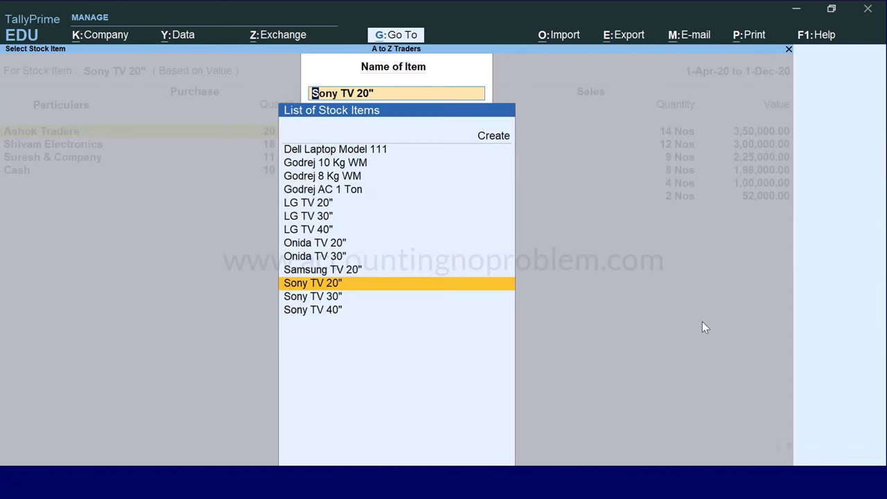
key(Up)
key(Up)
key(Up)
key(Up)
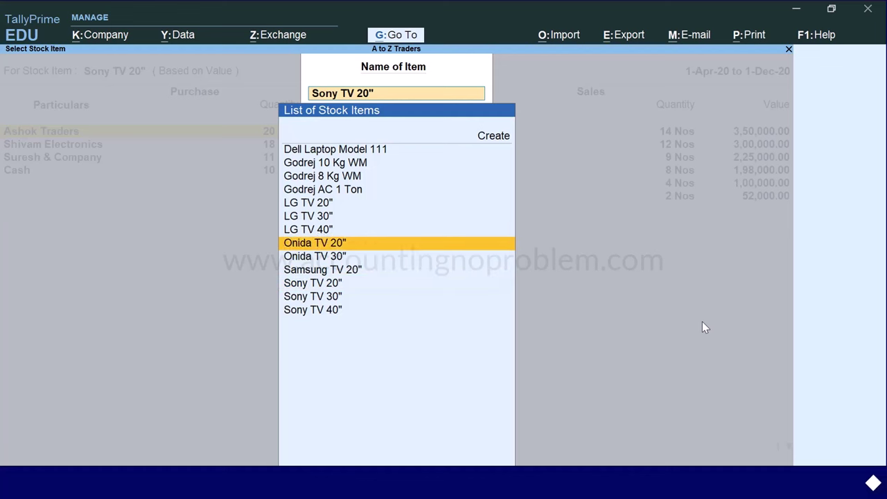
key(Return)
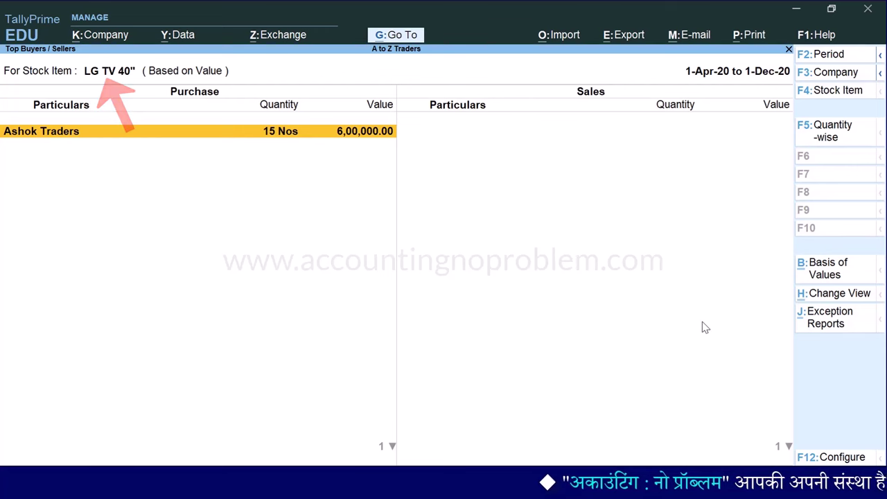
- Back out to the Statements of Inventory menu in Gateway of Tally
key(Escape)
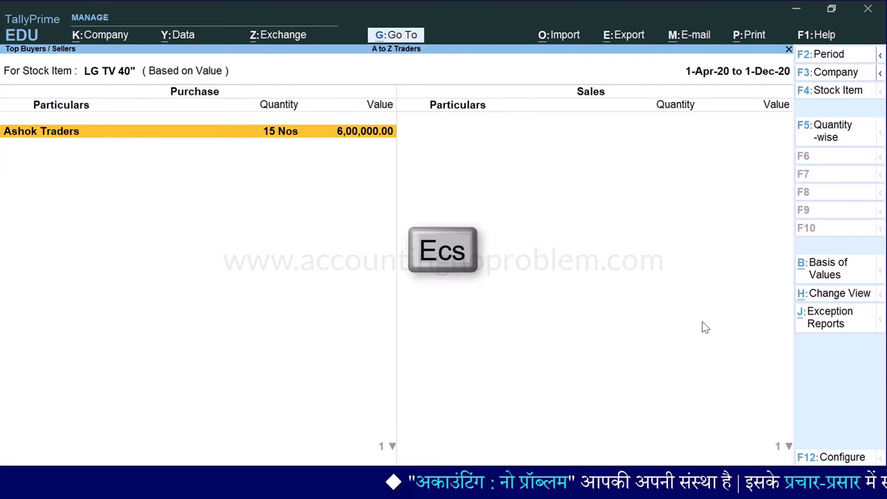
key(Escape)
key(Escape)
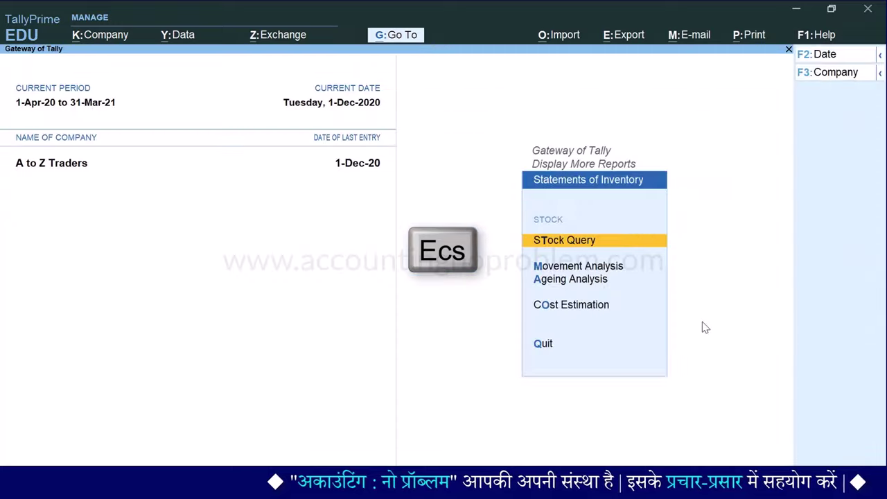
key(Escape)
key(Escape)
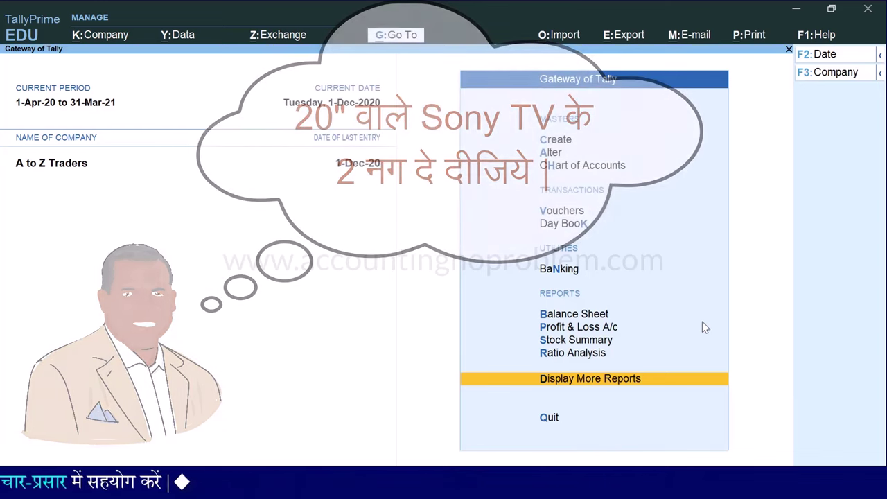
- Start a sales voucher for Balaji Traders with Sony TV 20" and Sales Account as ledger
key(v)
key(F8)
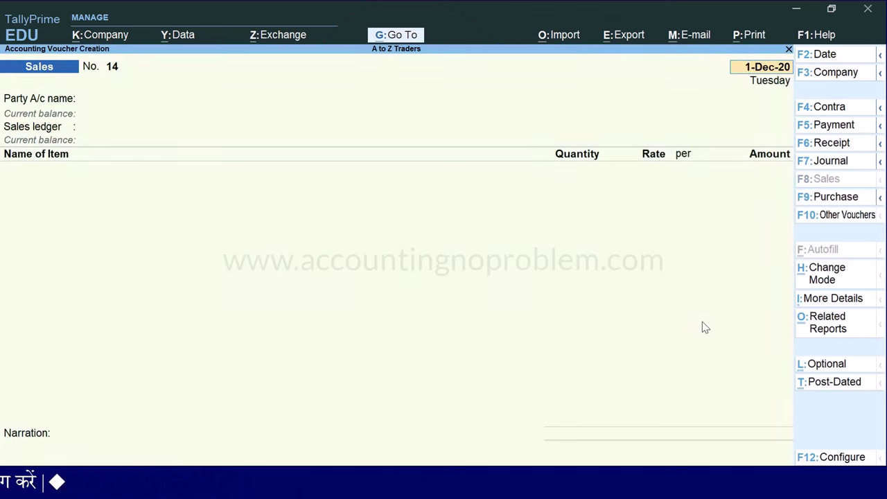
key(Down)
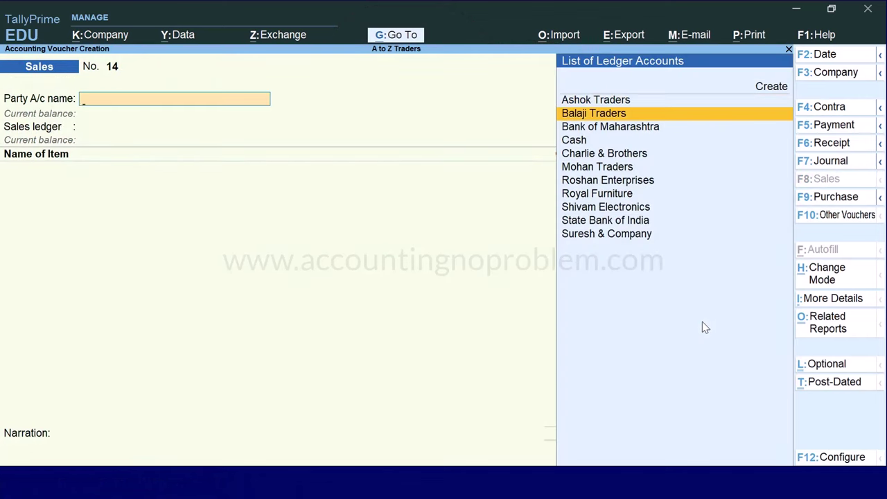
key(Return)
key(Return)
text(S)
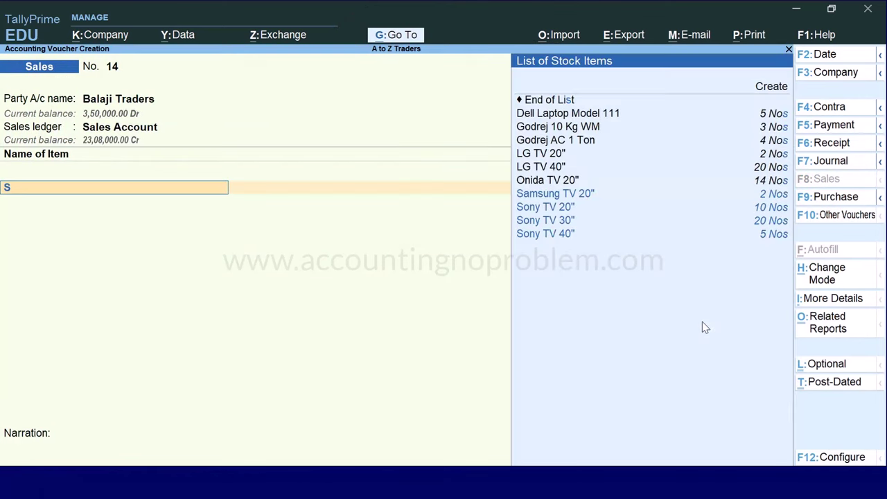
key(Down)
key(Return)
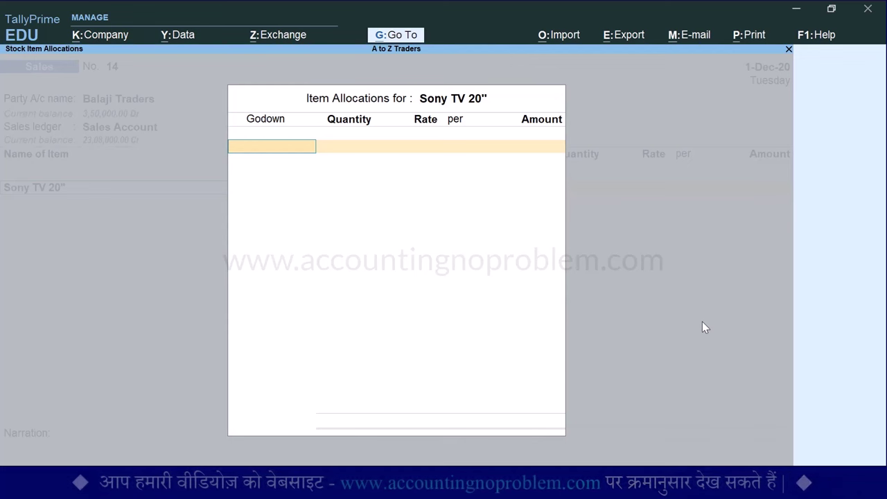
- Leave the item allocations and open the Stock Query for Sony TV 20" with Alt+S
key(BackSpace)
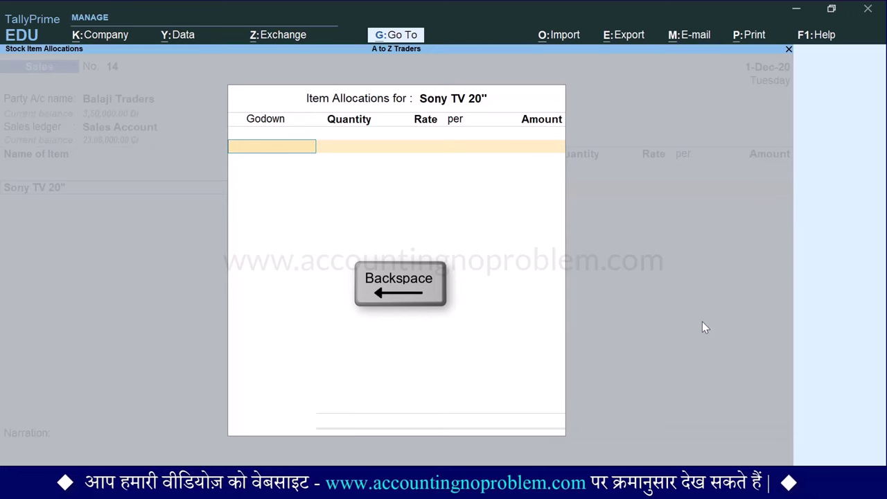
key(BackSpace)
key(alt+s)
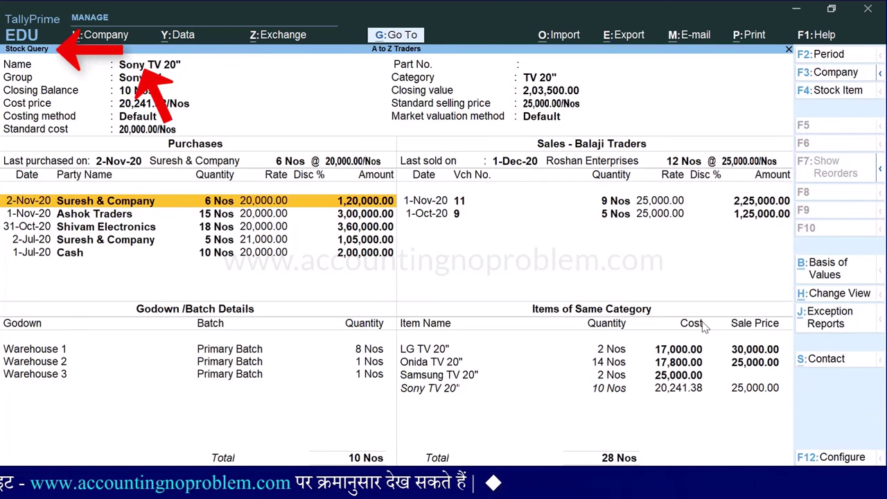
click(579, 205)
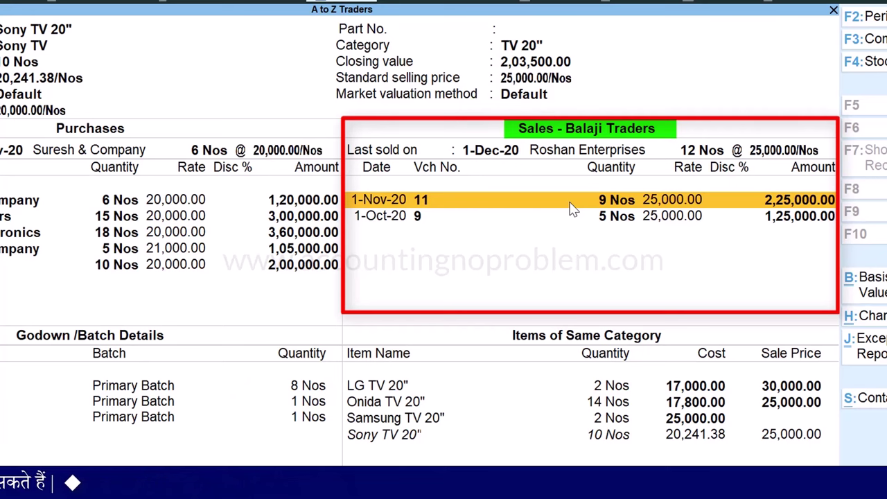
key(Down)
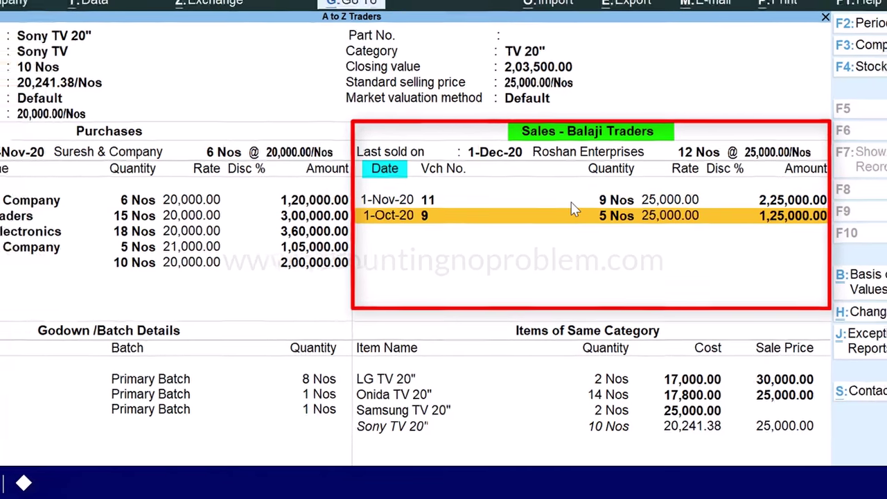
key(Up)
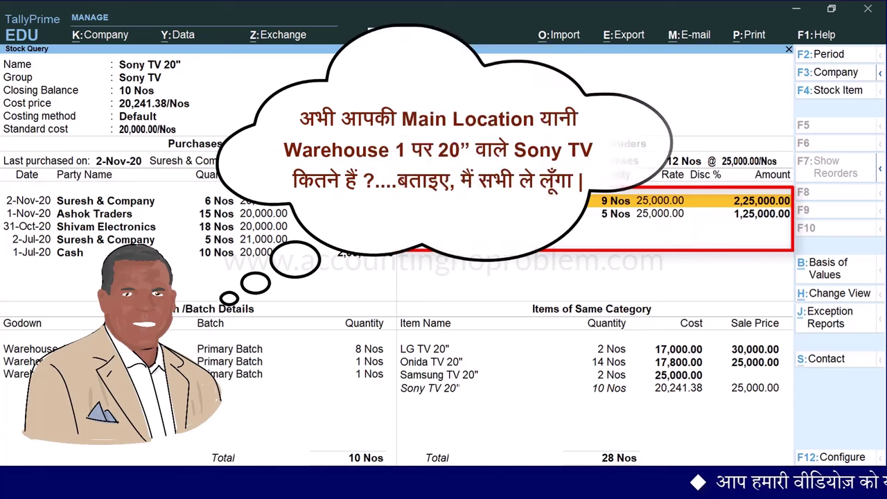
click(43, 354)
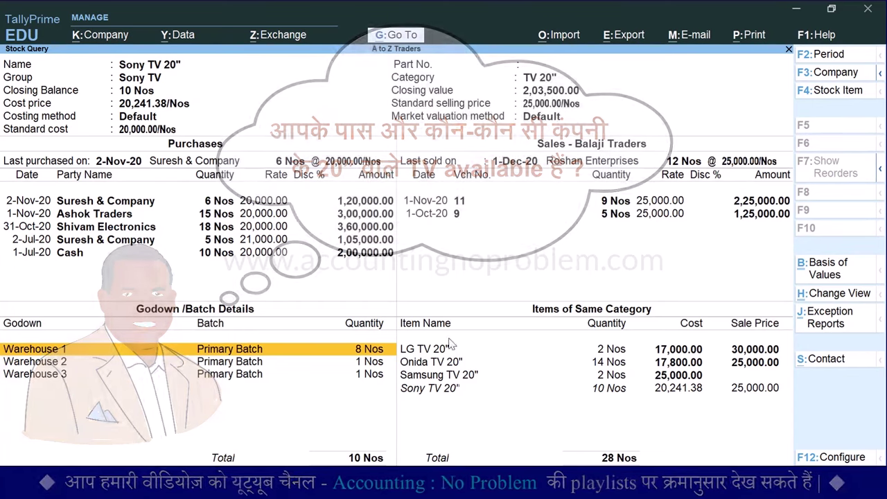
click(464, 353)
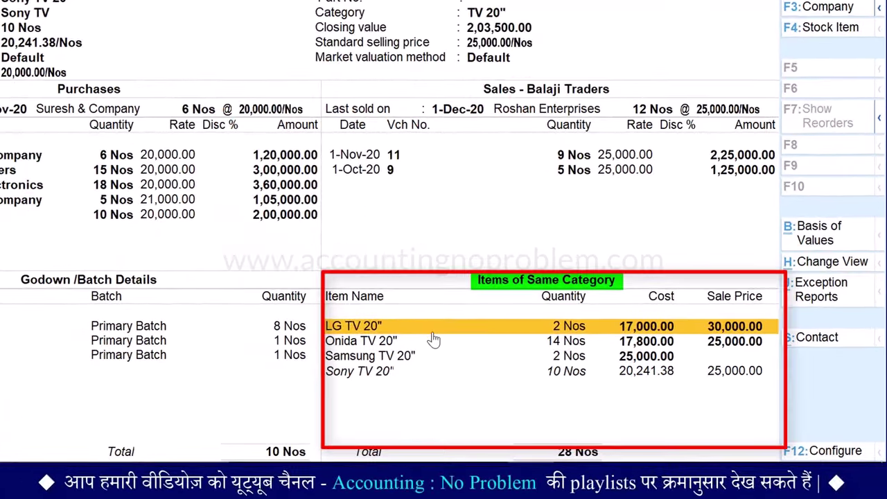
click(432, 340)
key(Down)
key(Down)
key(Up)
key(Up)
key(Up)
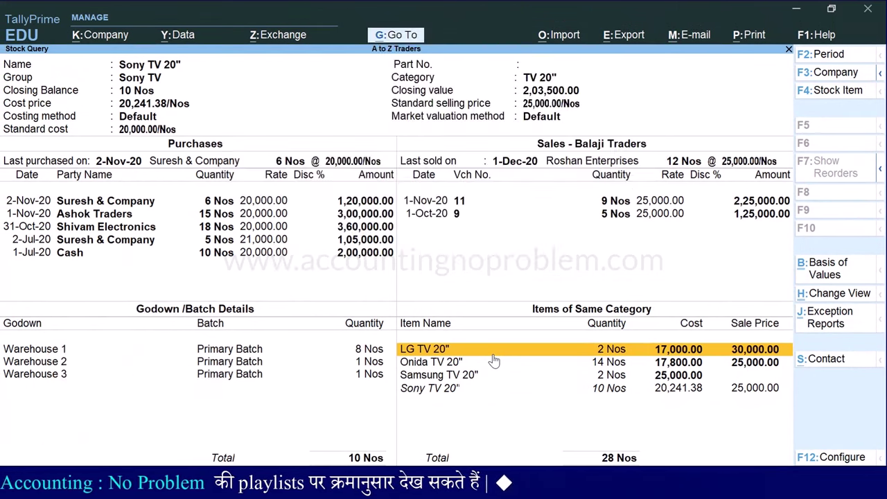
- Turn on 'Show Stock Items of the same Stock Group', listing Sony TV 20", 30" and 40"
key(F12)
key(Down)
key(Down)
key(Down)
key(Down)
key(Down)
key(Down)
key(Down)
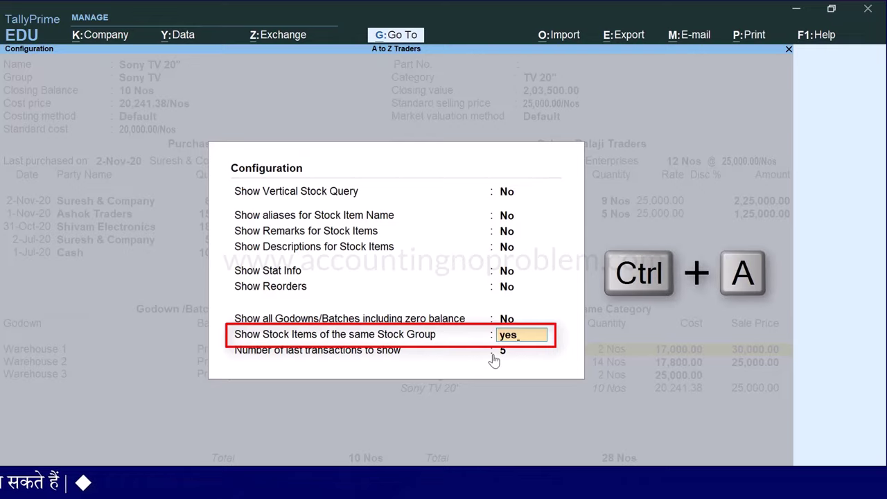
key(ctrl+a)
key(Down)
key(Down)
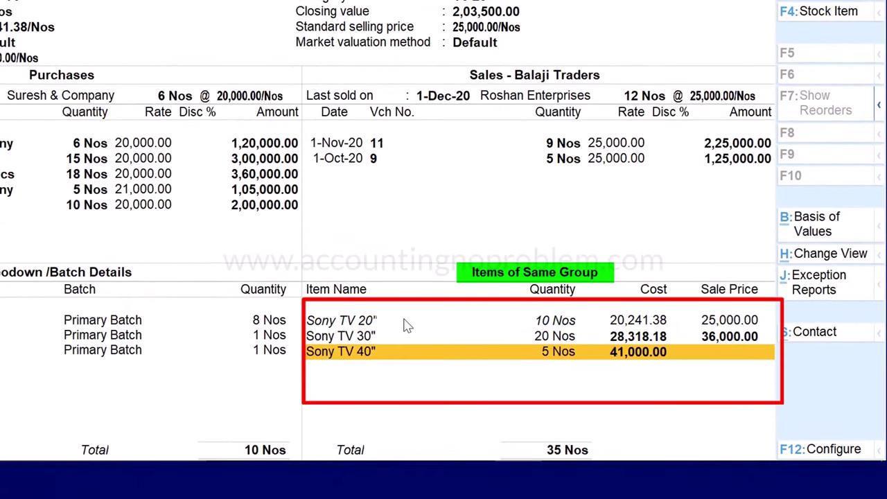
key(Up)
key(Up)
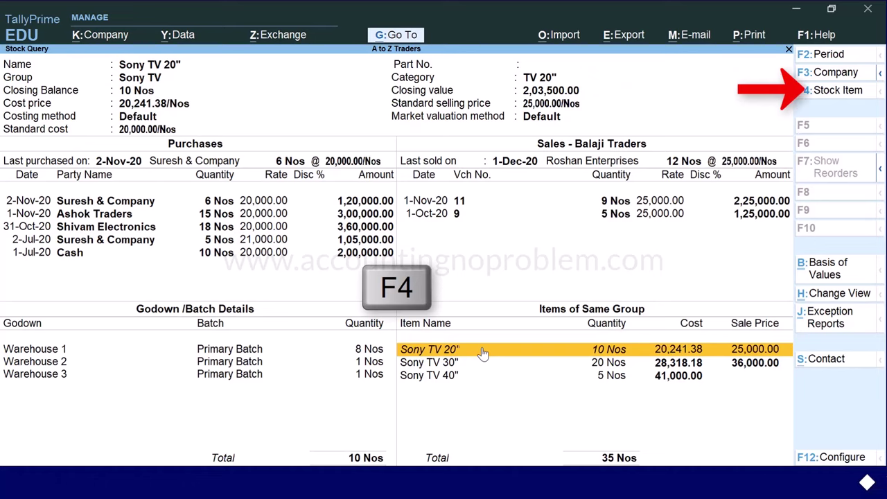
- Reselect Sony TV 20" for the Stock Query, then bring up Go To with Stock Query highlighted
key(F4)
key(Up)
key(Up)
key(Up)
key(Up)
key(Up)
key(Up)
key(Up)
key(Up)
key(Up)
key(Up)
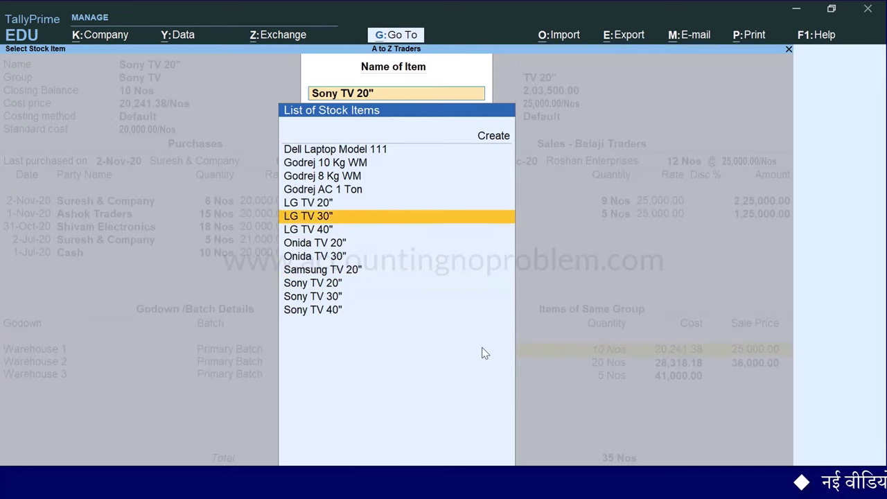
key(Down)
key(Down)
key(Down)
key(Down)
key(Down)
key(Down)
key(Down)
key(Down)
key(Down)
key(Down)
key(Down)
key(Down)
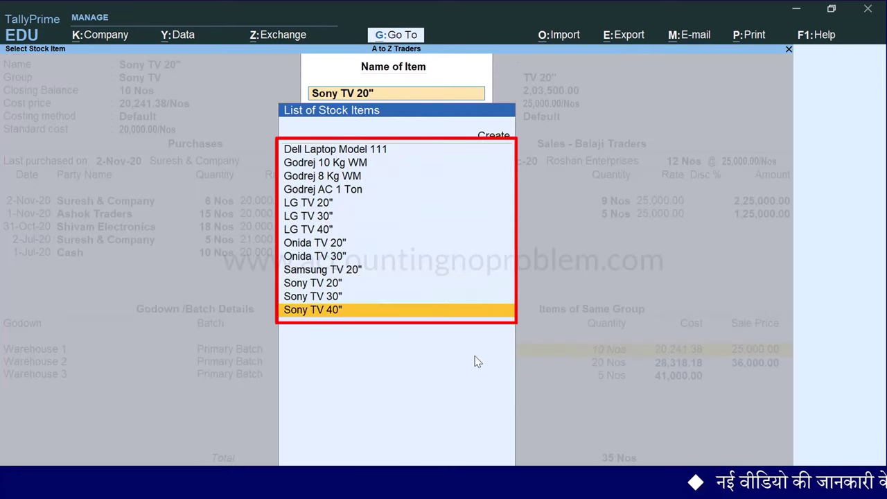
key(Up)
key(Up)
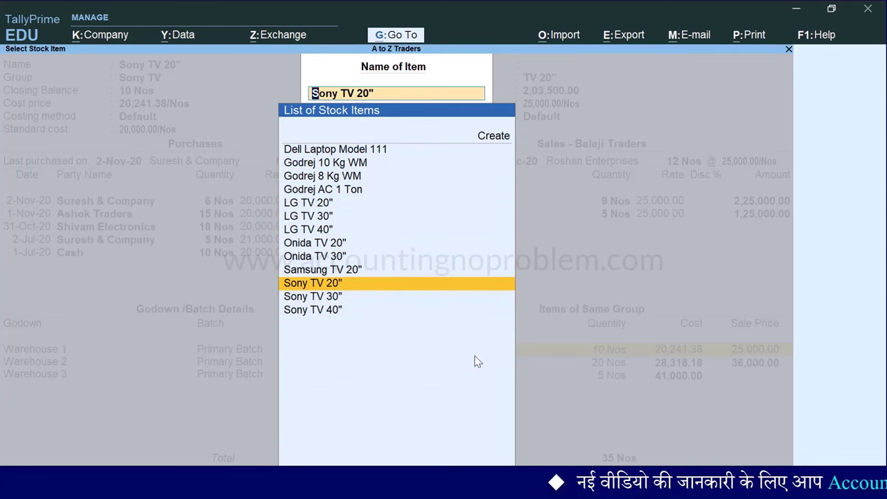
key(Return)
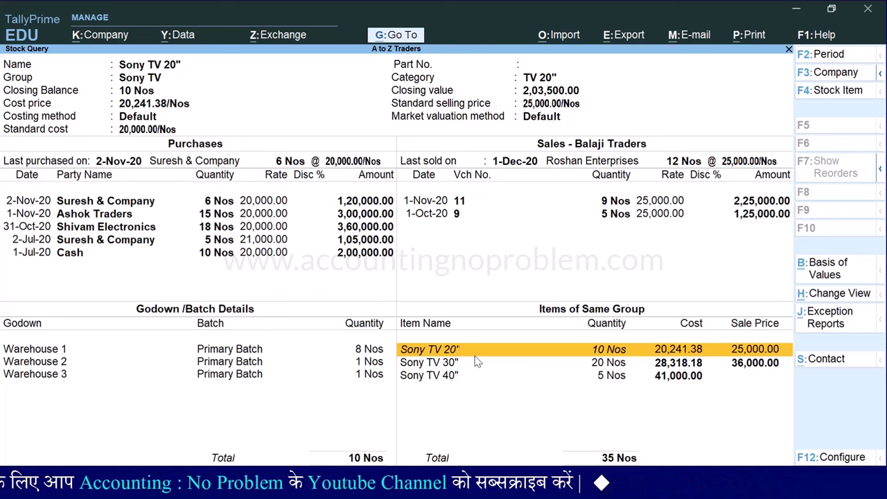
click(393, 38)
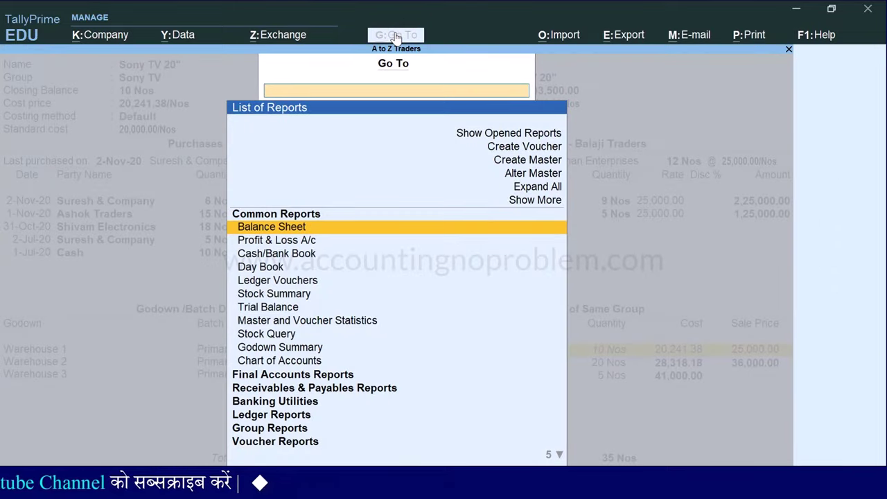
key(Down)
key(Down)
key(Down)
key(Down)
key(Down)
key(Down)
key(Down)
key(Down)
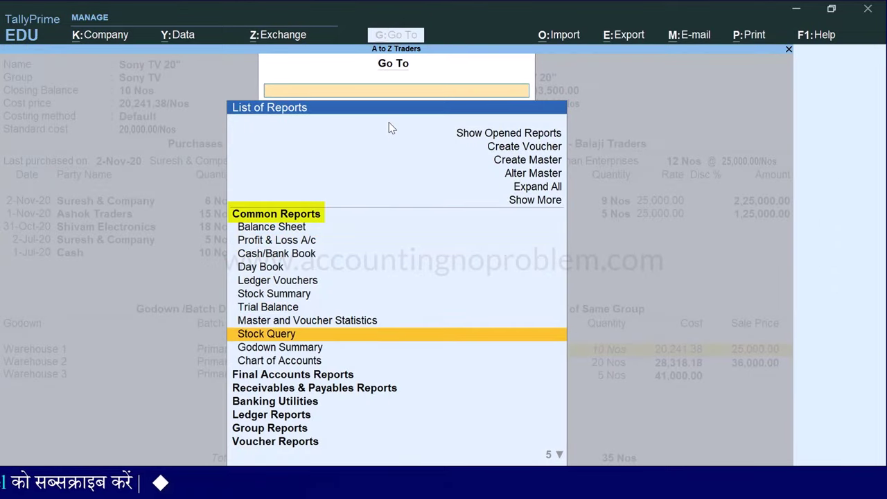
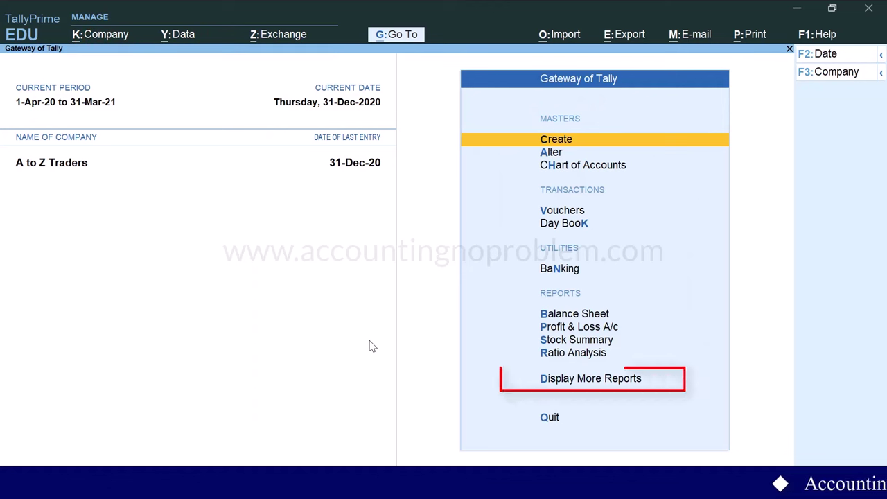
- Open the Sales Register via Display More Reports and Account Books, showing April–December 2020 monthly totals
key(d)
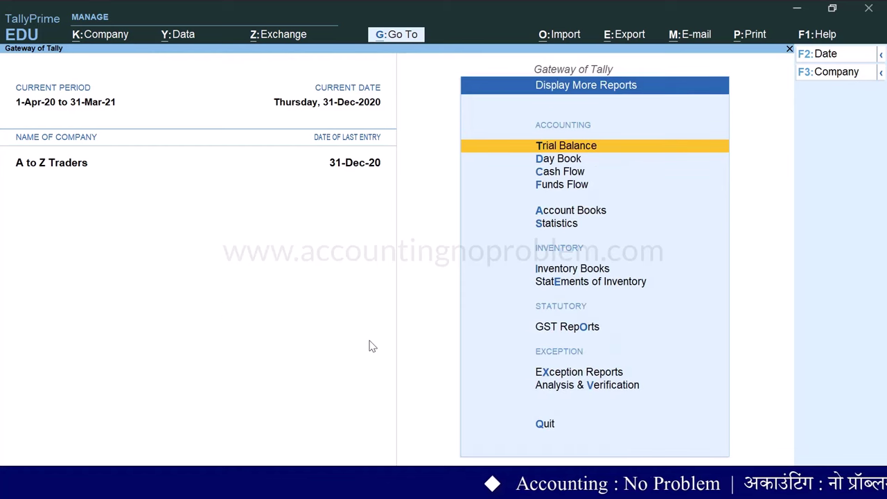
key(a)
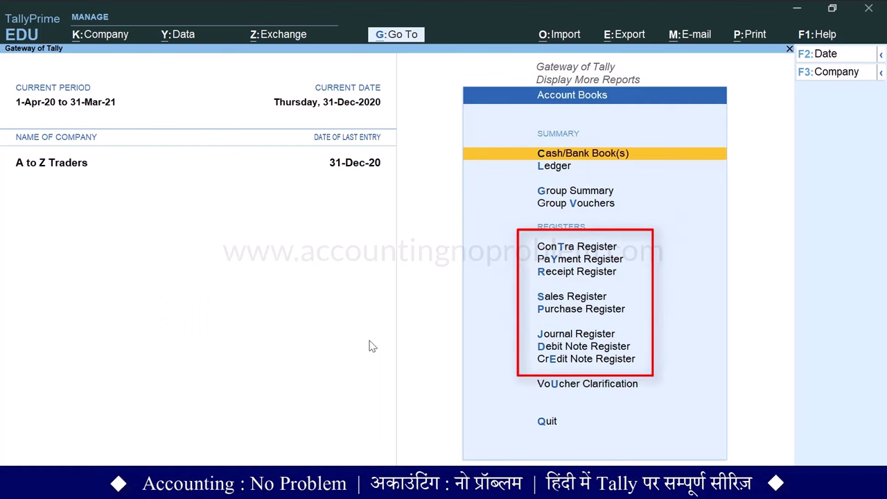
key(Down)
key(Down)
key(Down)
key(Down)
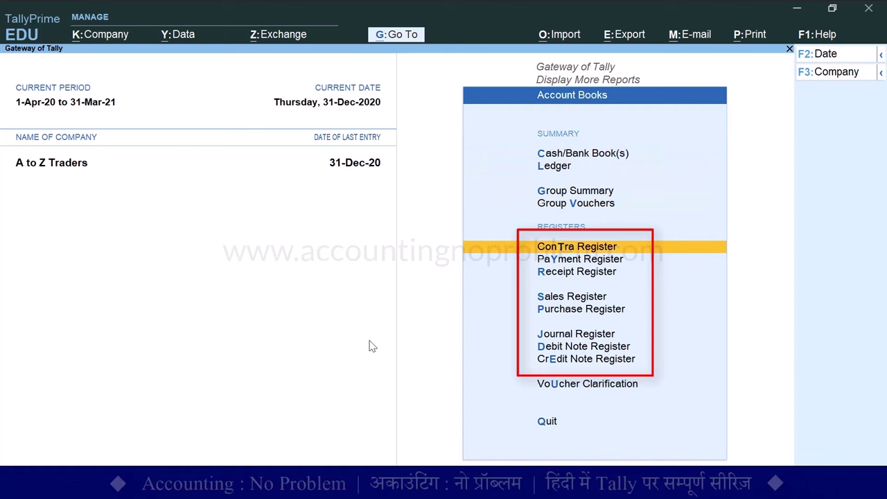
key(Down)
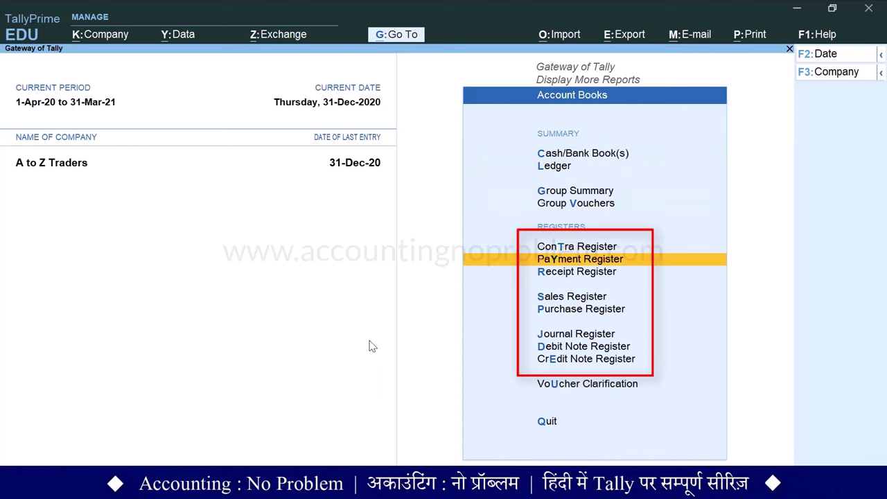
key(Down)
key(Down)
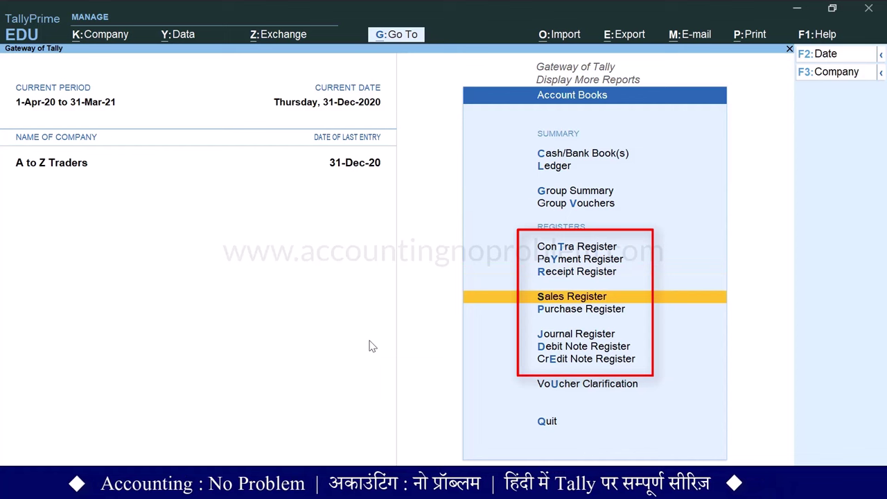
key(Down)
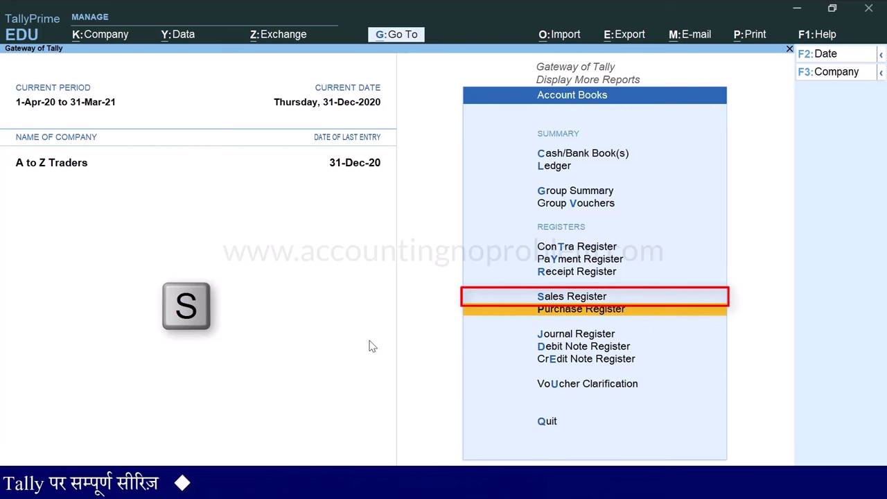
key(s)
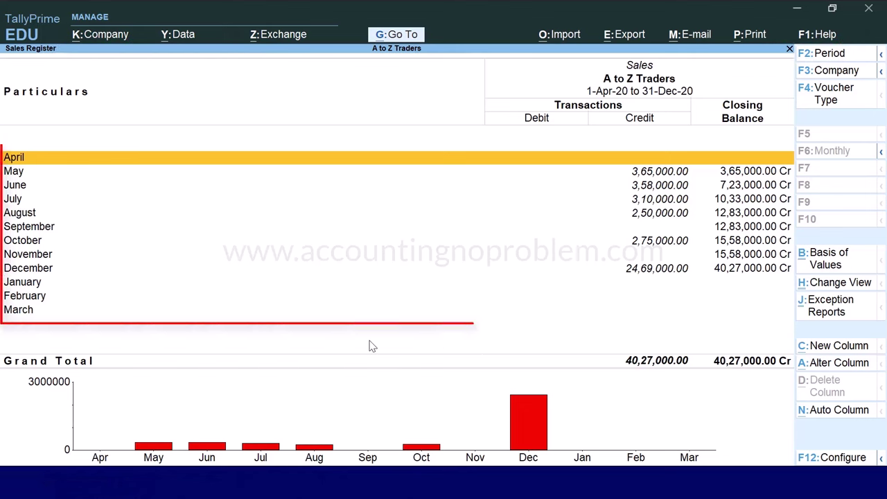
- Drill into December's sales vouchers, numbers 11–16 totalling 24,69,000.00
key(Down)
key(Down)
key(Down)
key(Down)
key(Down)
key(Down)
key(Down)
key(Down)
key(Down)
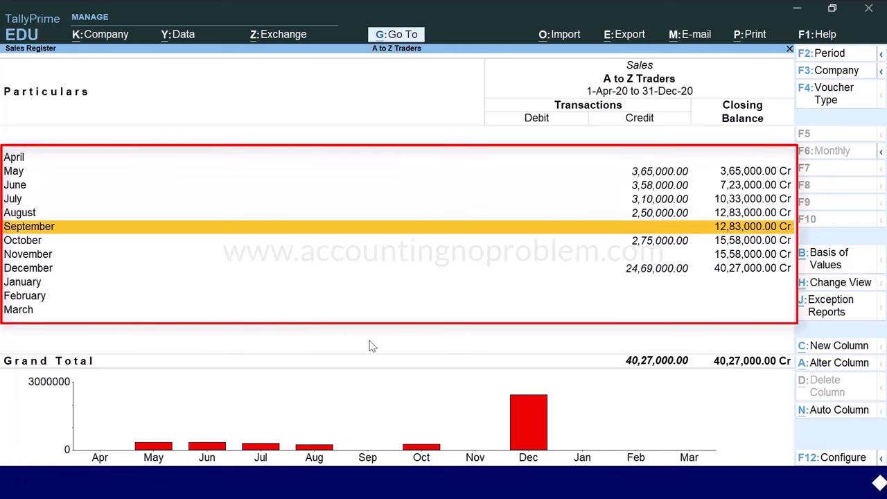
key(Down)
key(Down)
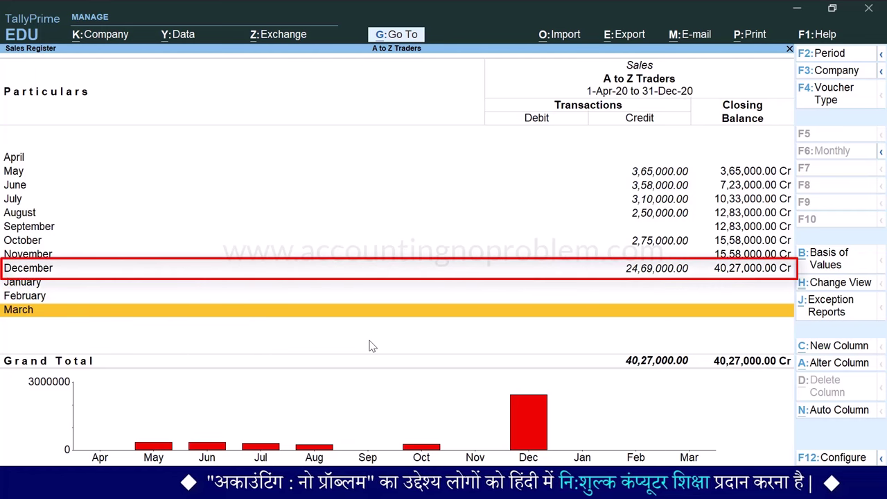
key(Up)
key(Up)
key(Up)
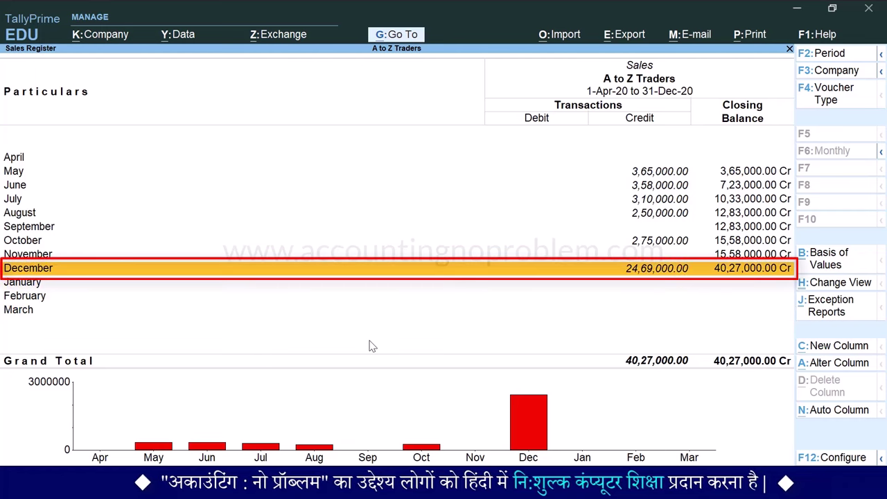
key(Return)
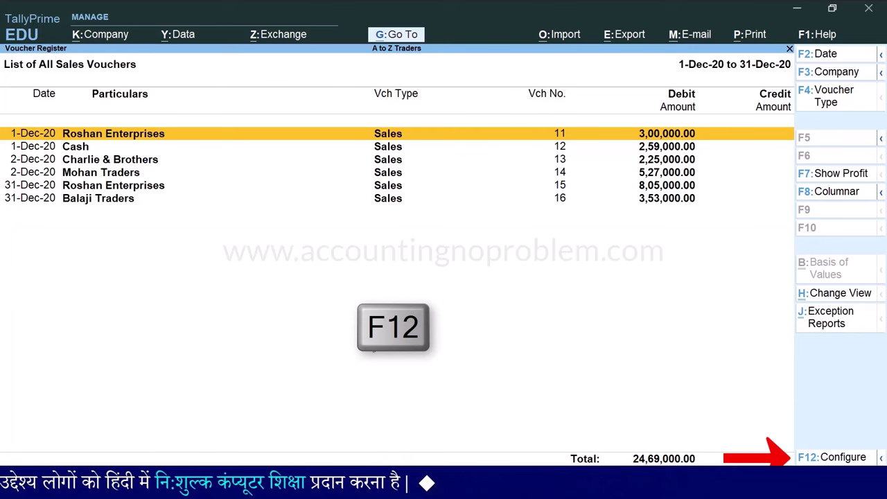
- Configure the voucher list to show narrations and inventory details in Detailed format
key(F12)
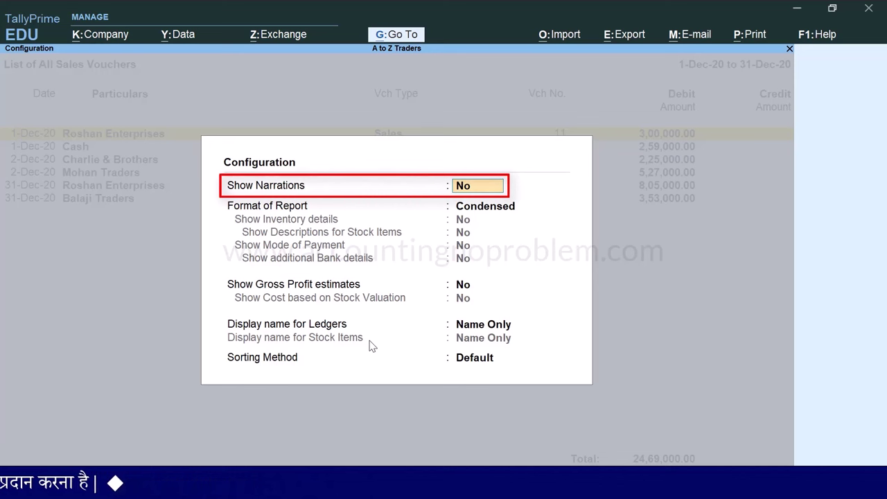
text(yes)
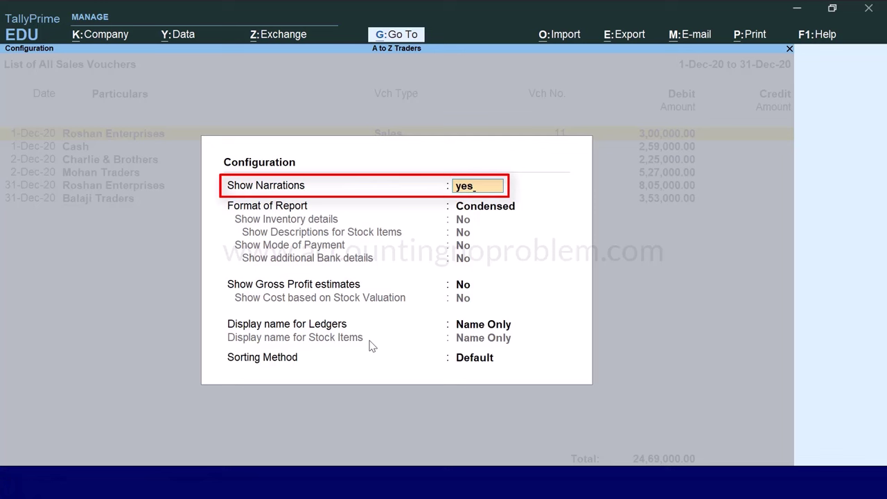
key(Return)
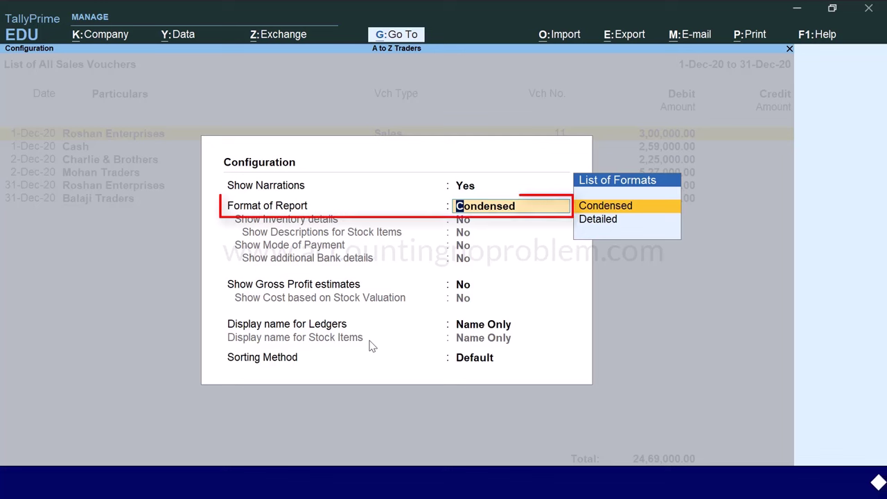
key(Down)
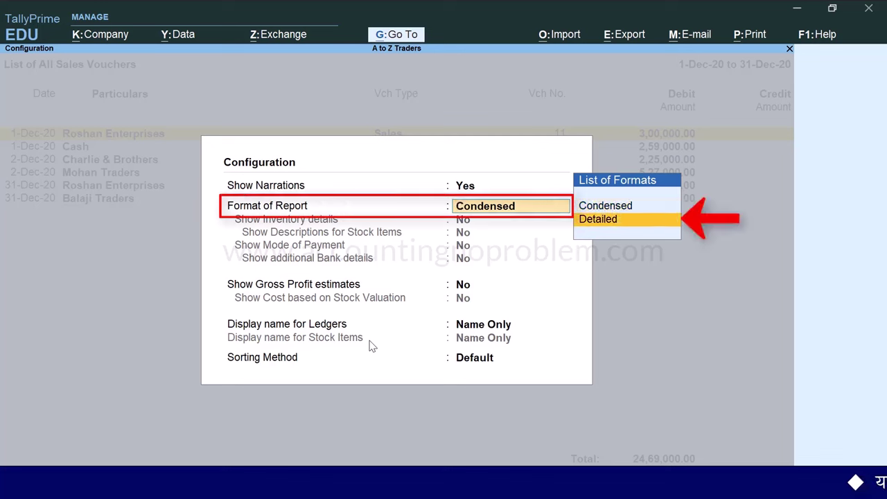
key(Return)
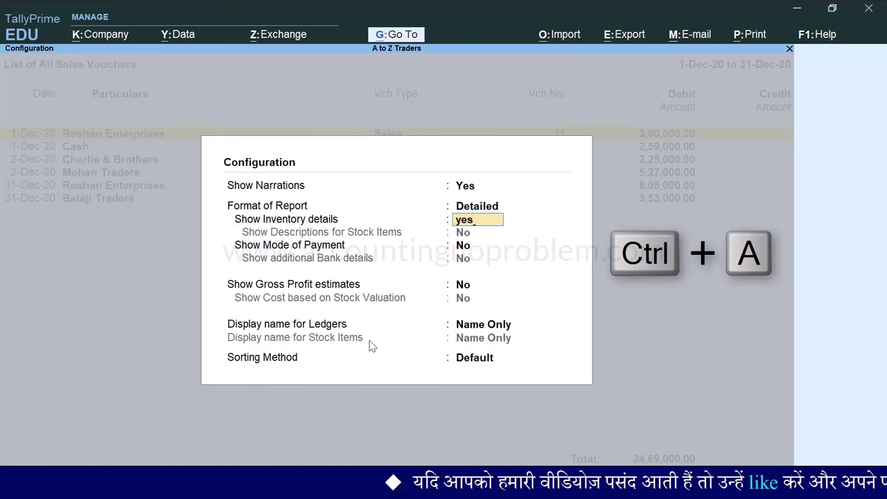
key(ctrl+a)
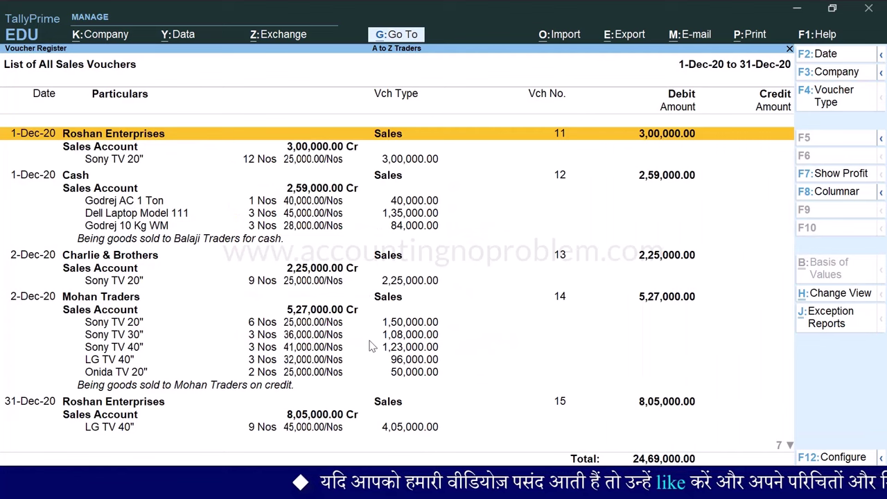
- Scroll the detailed voucher list, then bring up Columnar Register Alteration for Sales vouchers
key(Down)
key(Down)
key(Down)
key(Down)
key(Down)
key(Down)
key(Down)
key(Down)
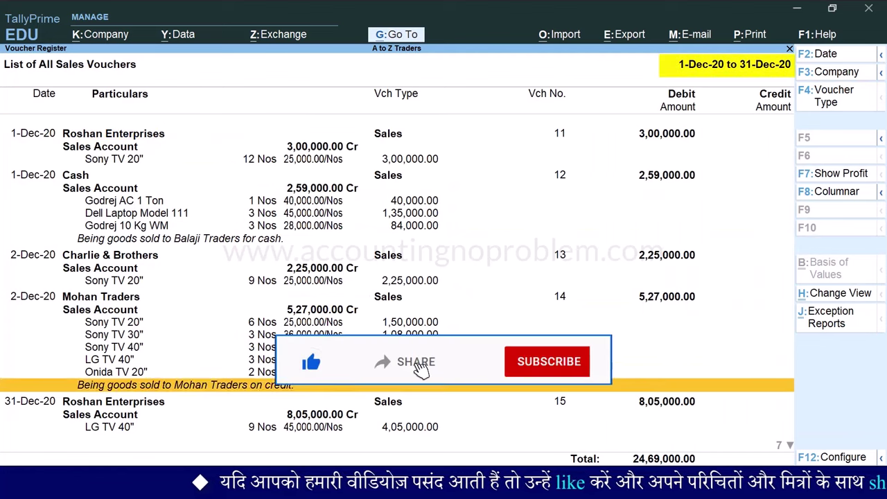
key(Up)
key(Up)
key(Up)
key(Up)
key(Up)
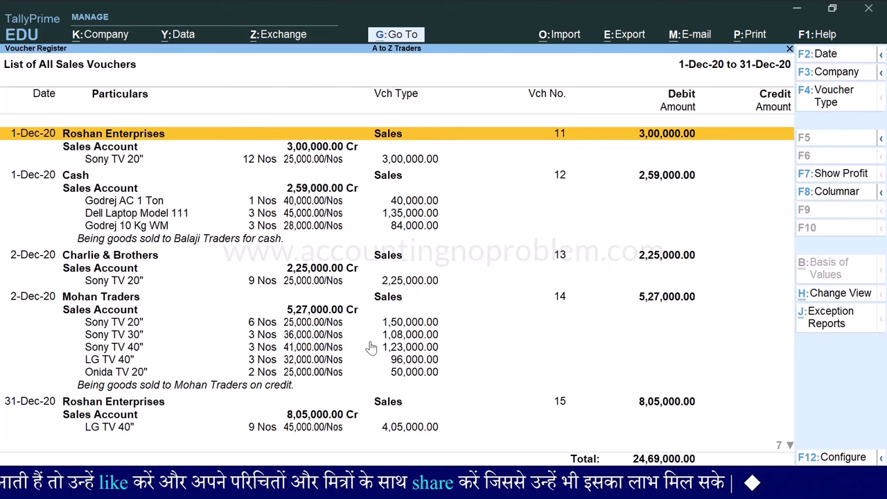
key(F8)
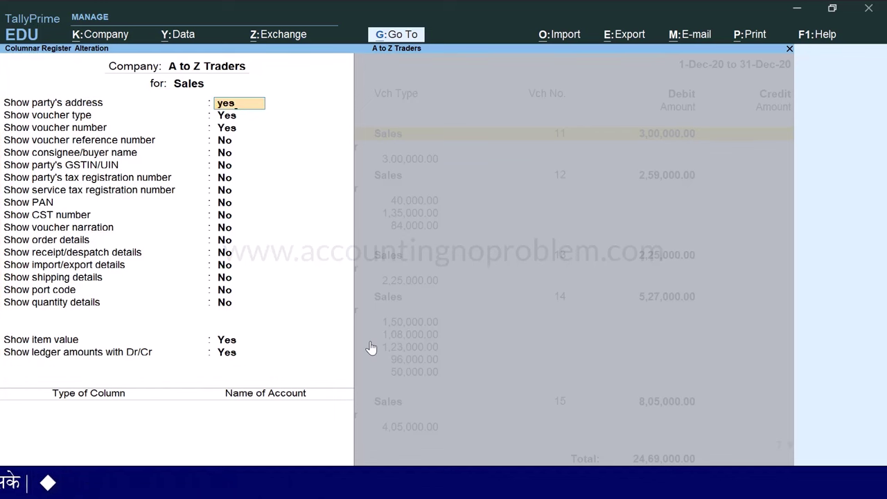
- Set every Show column option to Yes, end the column list, and accept the columnar layout
key(Return)
key(Return)
key(Return)
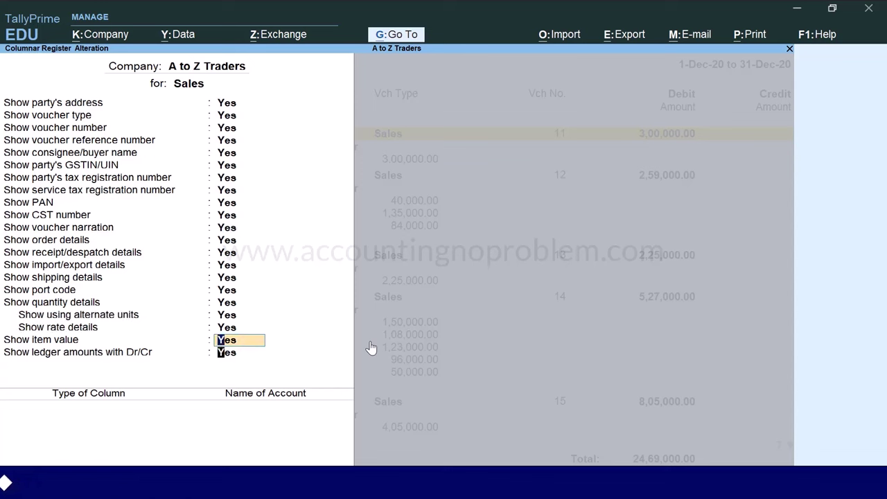
key(Return)
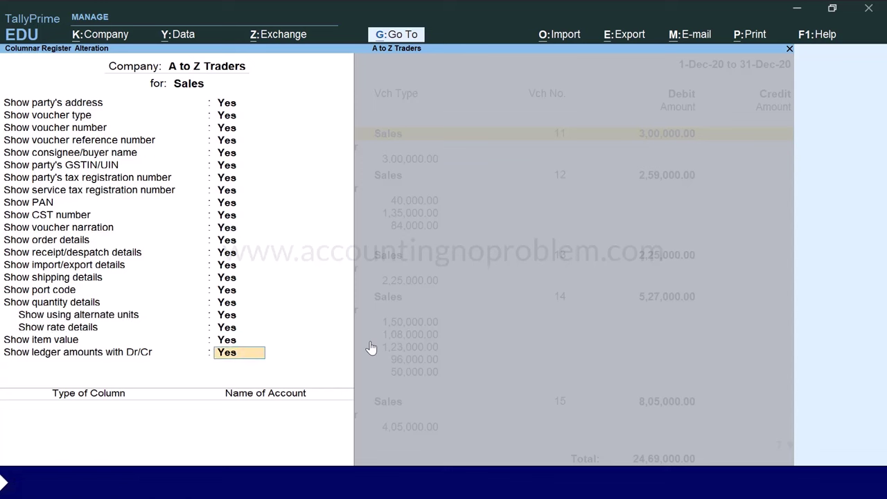
key(Return)
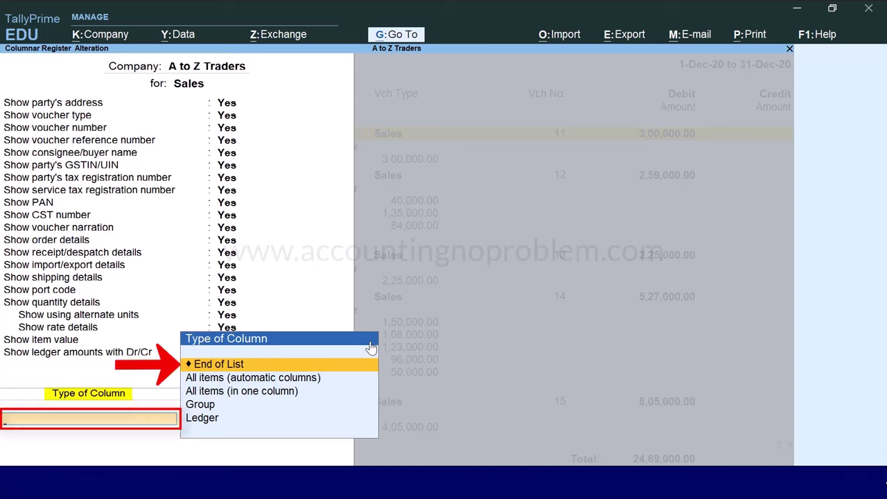
key(Return)
key(Return)
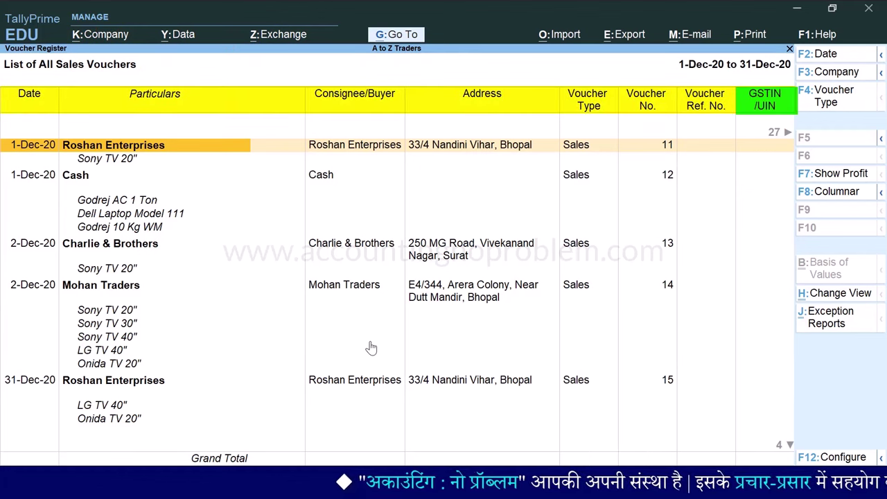
- Scroll right across all register columns, from consignee and GSTIN through shipping to Sales Account
key(Right)
key(Right)
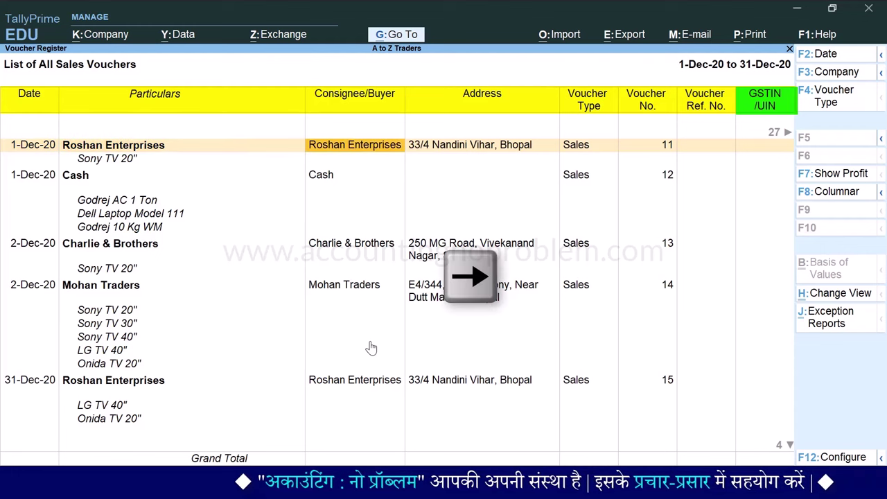
key(Right)
key(Right)
key(Right)
key(Right)
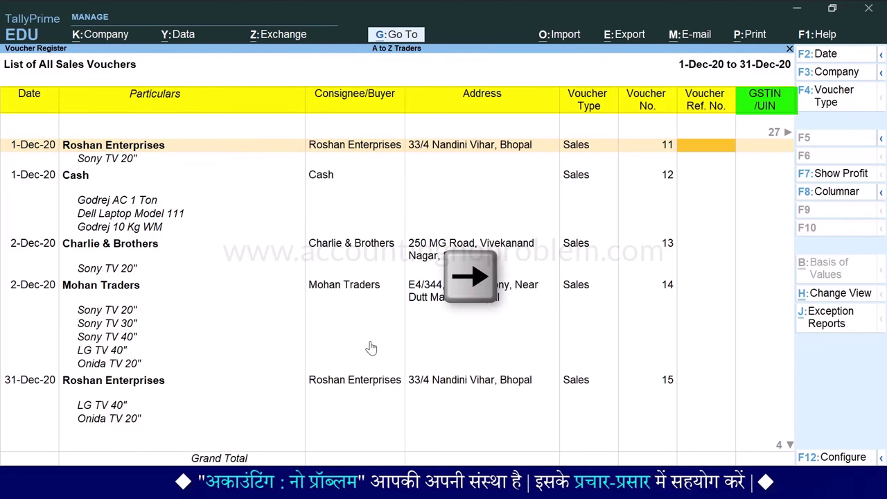
key(Right)
key(Right)
key(Right)
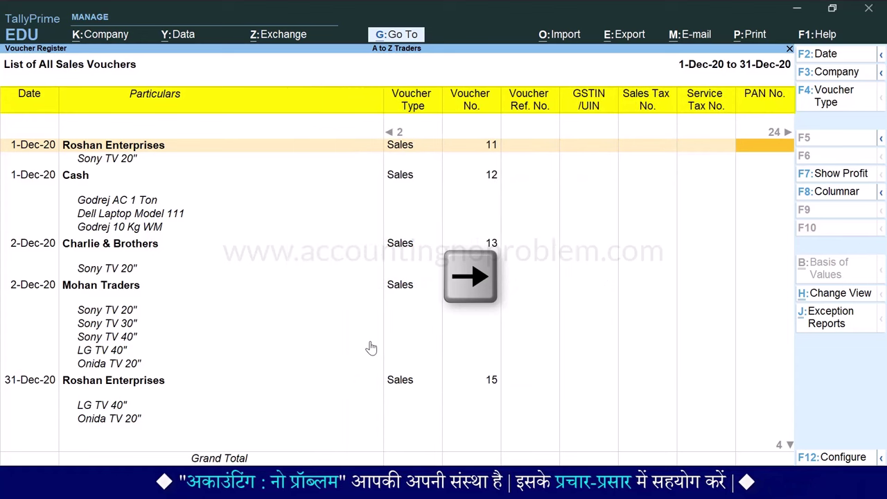
key(Right)
key(Right)
key(Right)
key(Right)
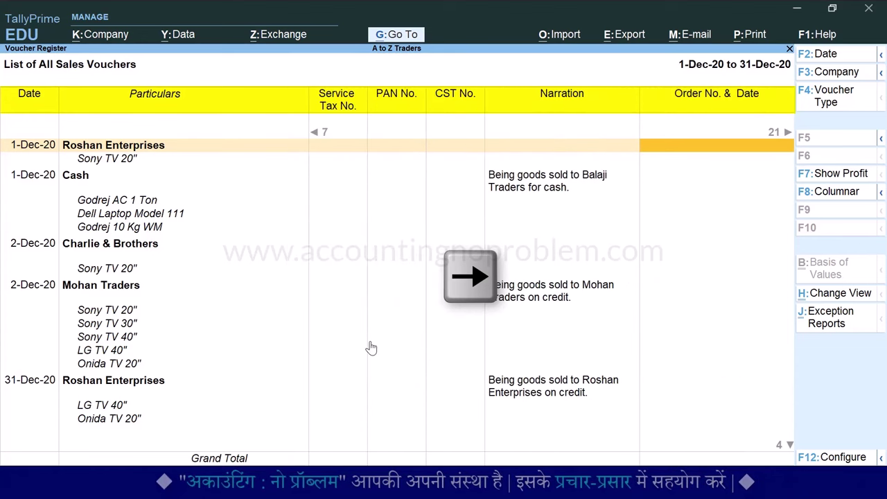
key(Right)
key(Right)
key(Right)
key(Right)
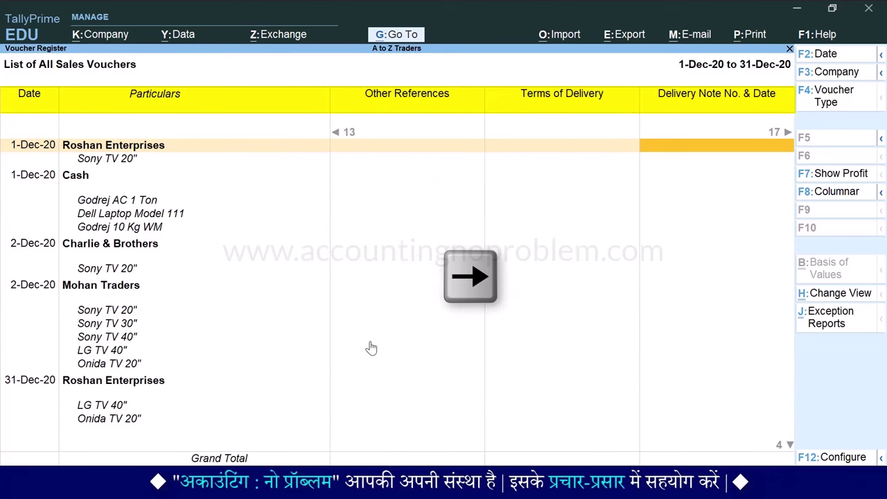
key(Right)
key(Right)
key(Right)
key(Right)
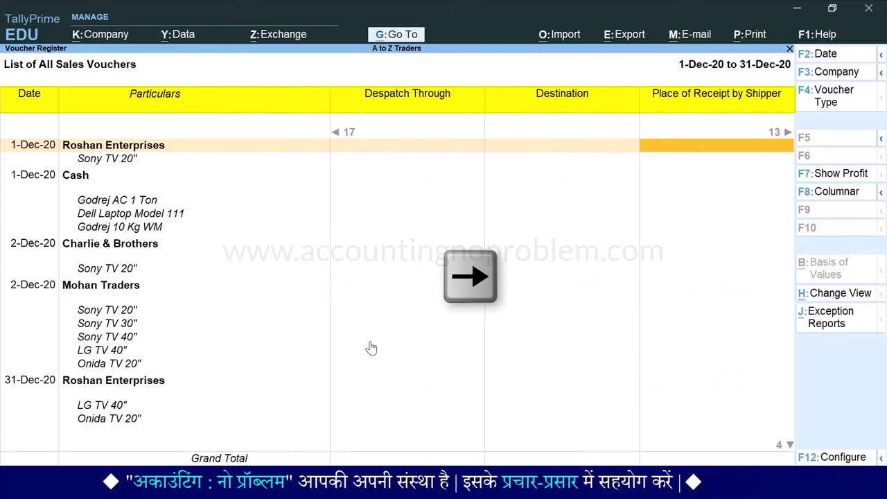
key(Right)
key(Right)
key(Right)
key(Right)
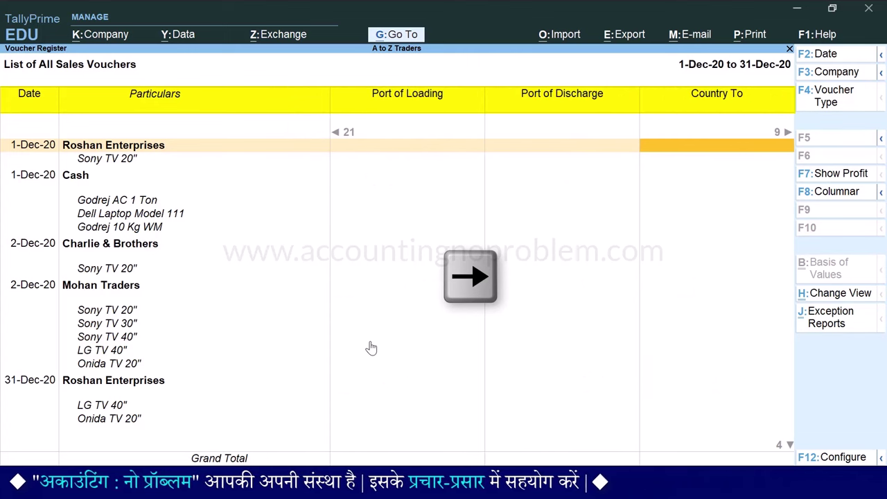
key(Right)
key(Right)
key(Right)
key(Right)
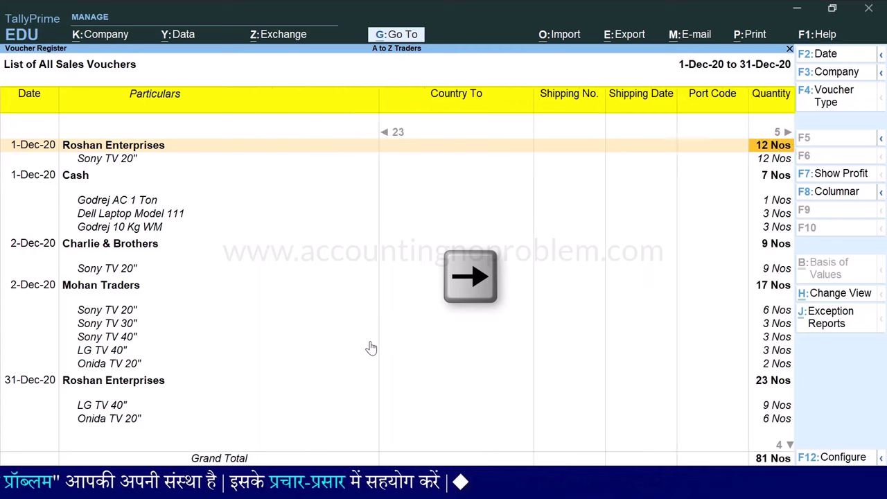
key(Right)
key(Right)
key(Right)
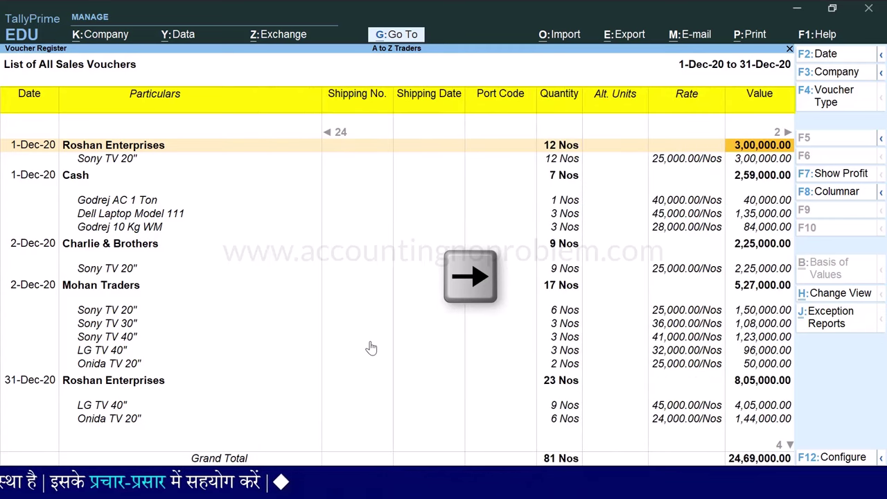
key(Right)
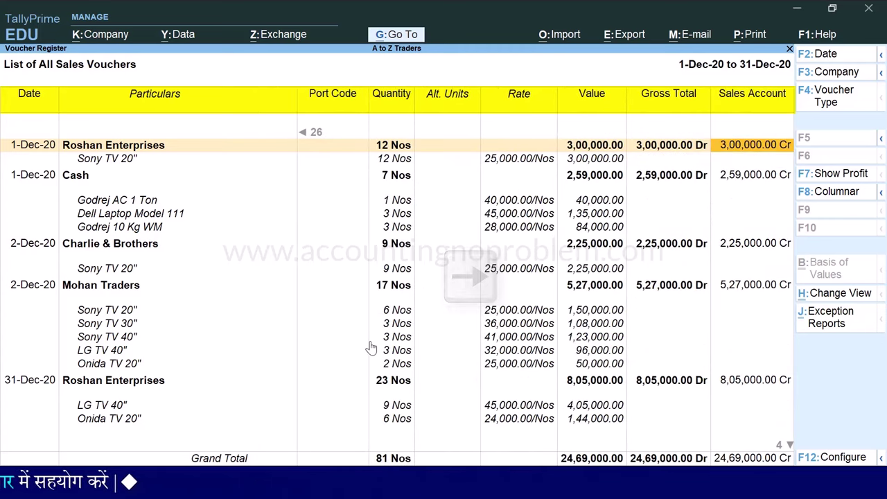
key(Down)
key(Down)
key(Down)
key(Down)
key(Down)
key(Down)
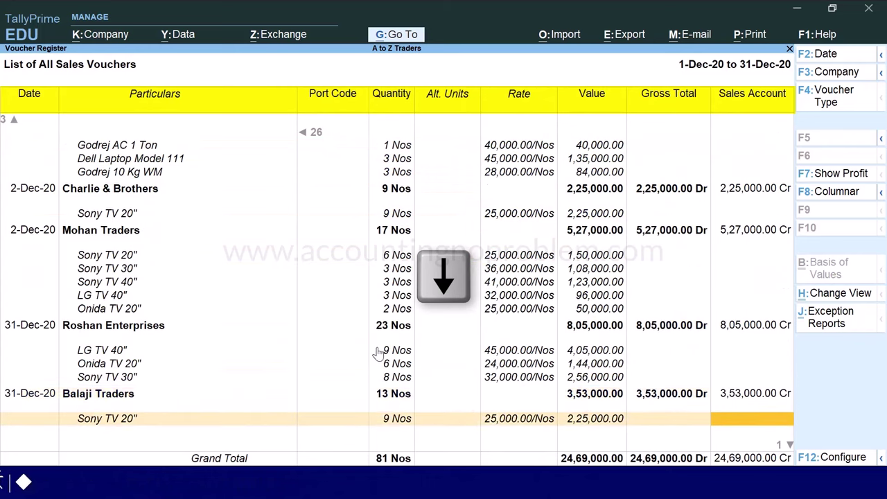
key(Up)
key(Up)
key(Up)
key(Up)
key(Up)
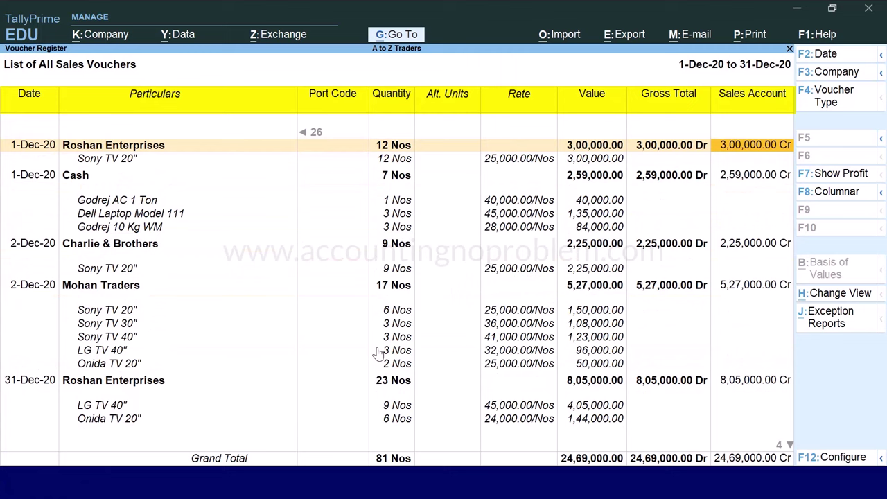
- Scroll back left to the Particulars column with buyer, address and voucher numbers
key(Left)
key(Left)
key(Left)
key(Left)
key(Left)
key(Left)
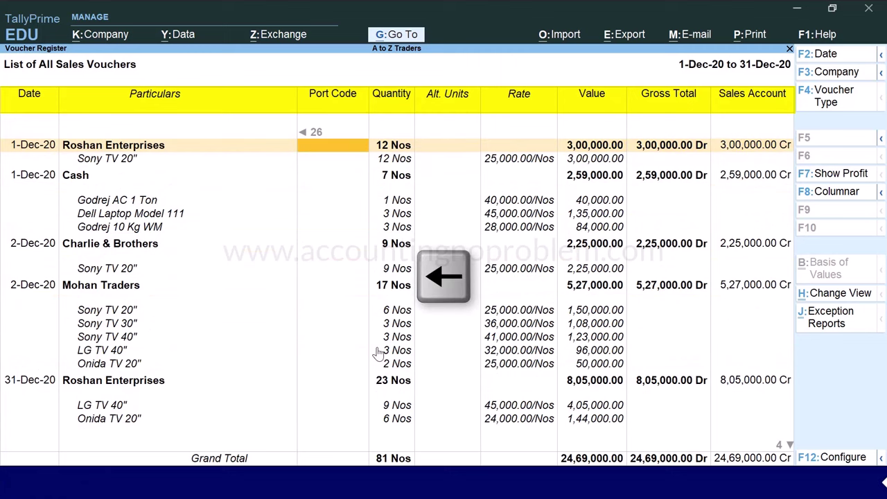
key(Left)
key(Left)
key(Left)
key(Left)
key(Left)
key(Left)
key(Left)
key(Left)
key(Left)
key(Left)
key(Left)
key(Left)
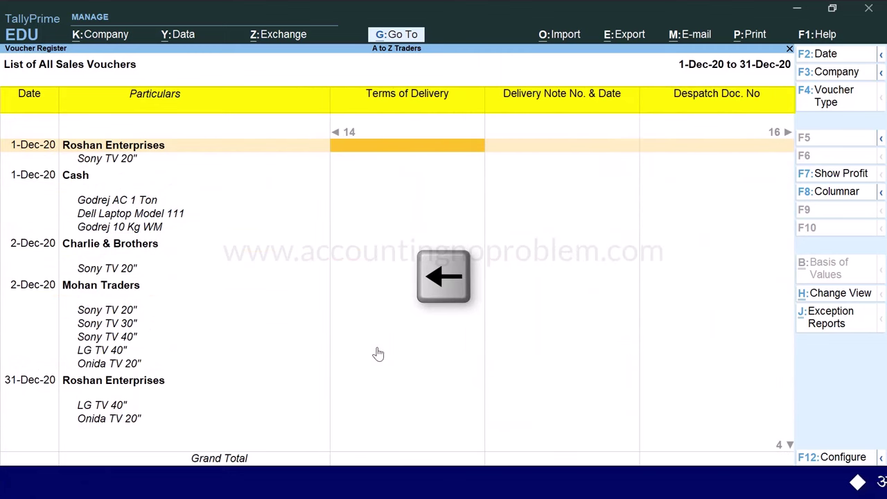
key(Left)
key(Left)
key(Left)
key(Left)
key(Left)
key(Left)
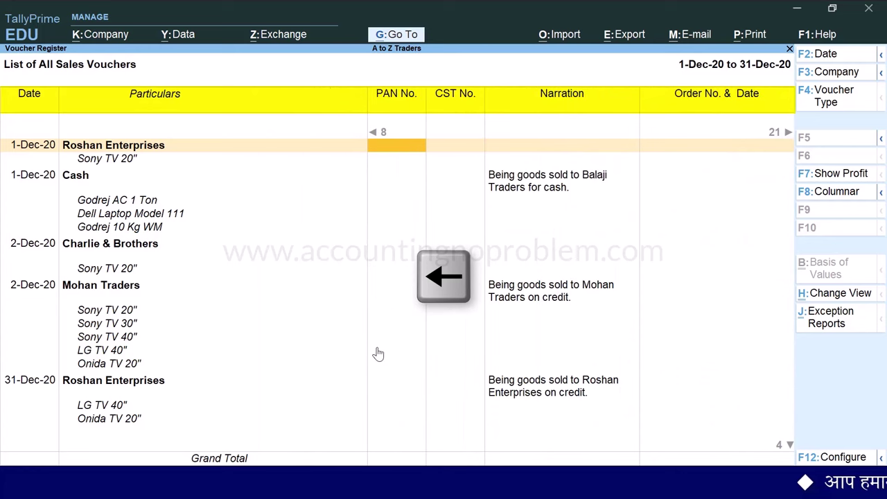
key(Left)
key(Left)
key(Left)
key(Left)
key(Left)
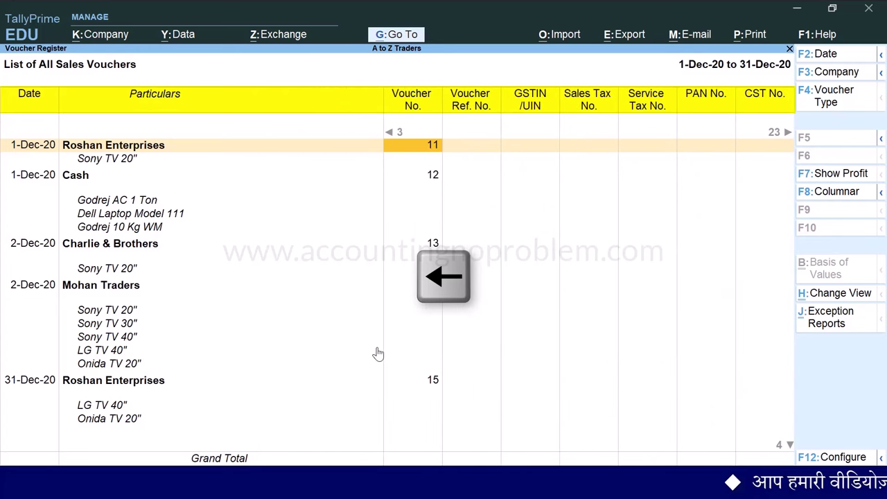
key(Left)
key(Left)
key(Left)
key(Left)
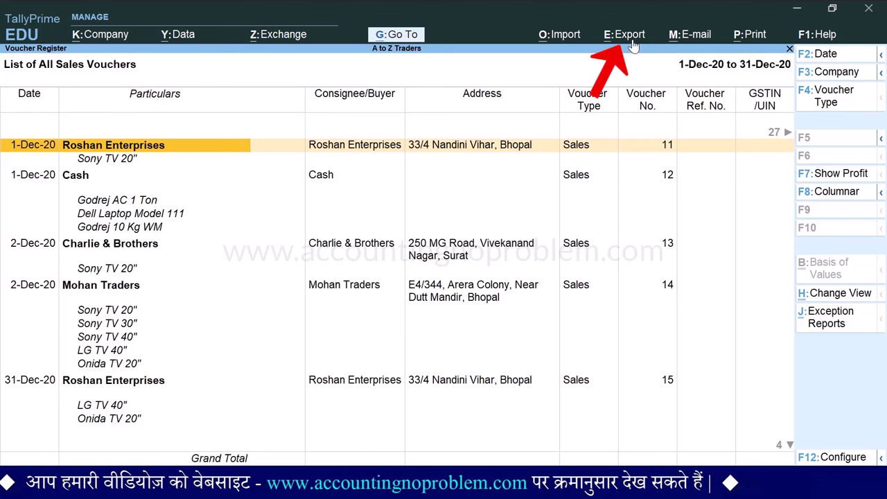
- Open Export for the current report: Columnar, Detailed, JPEG, to C:\Program Files\TallyPrime
key(alt+e)
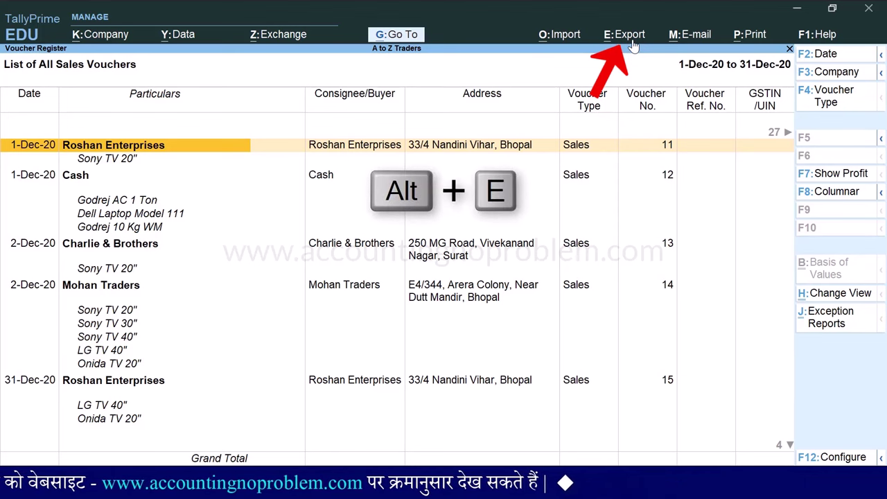
key(r)
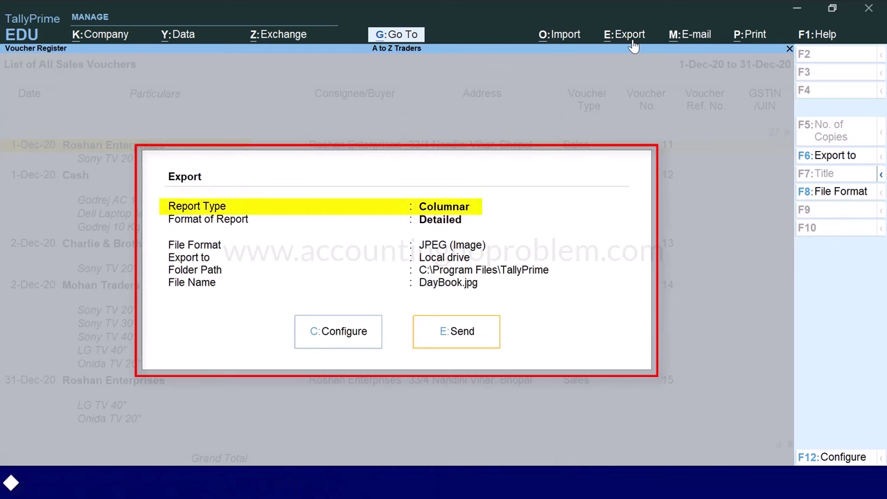
key(Down)
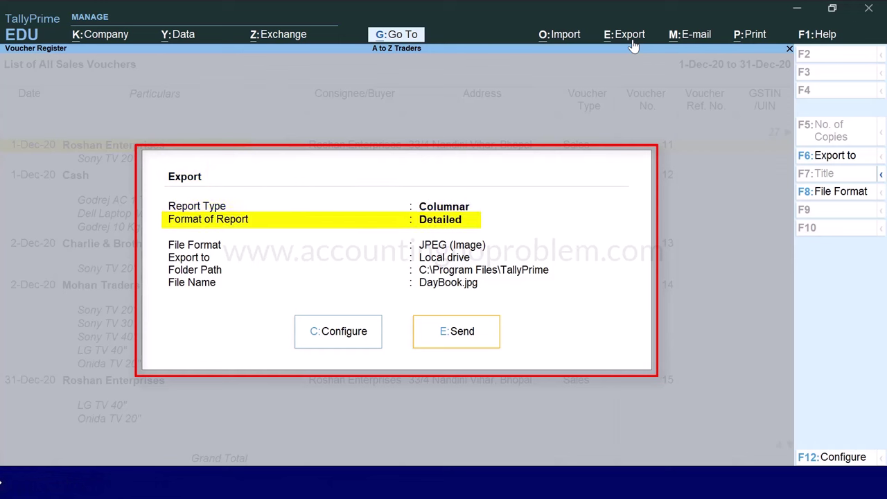
key(Down)
key(Down)
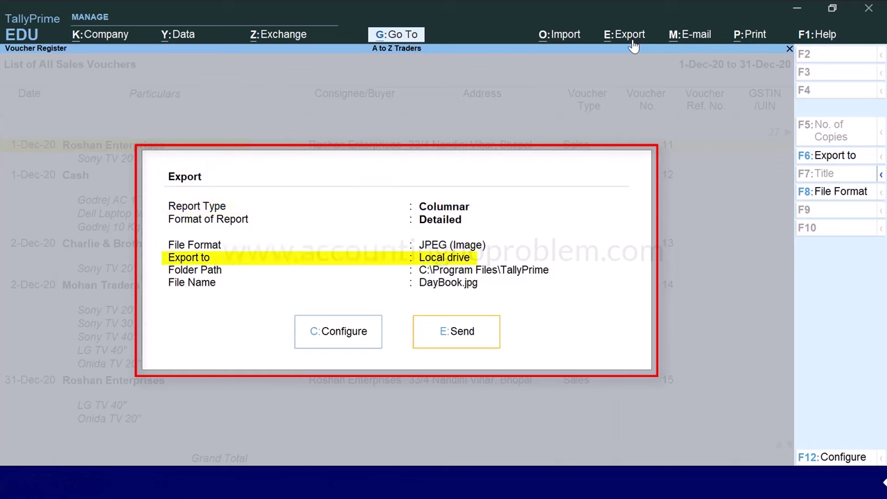
key(Down)
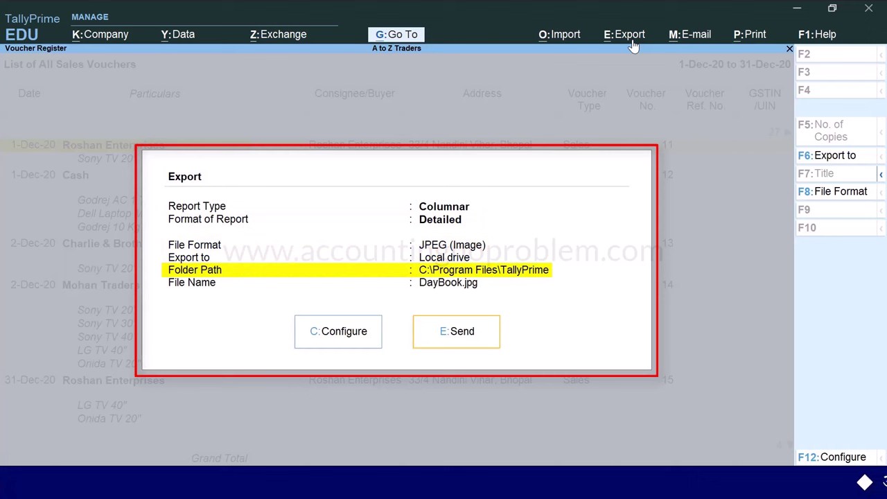
key(Down)
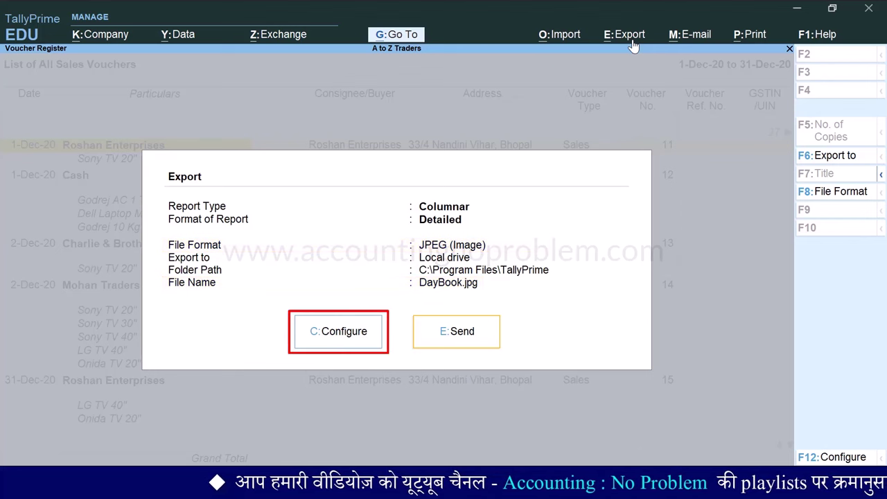
- Change the export file format to Excel (Spreadsheet) and send the register as DayBook.xlsx
key(c)
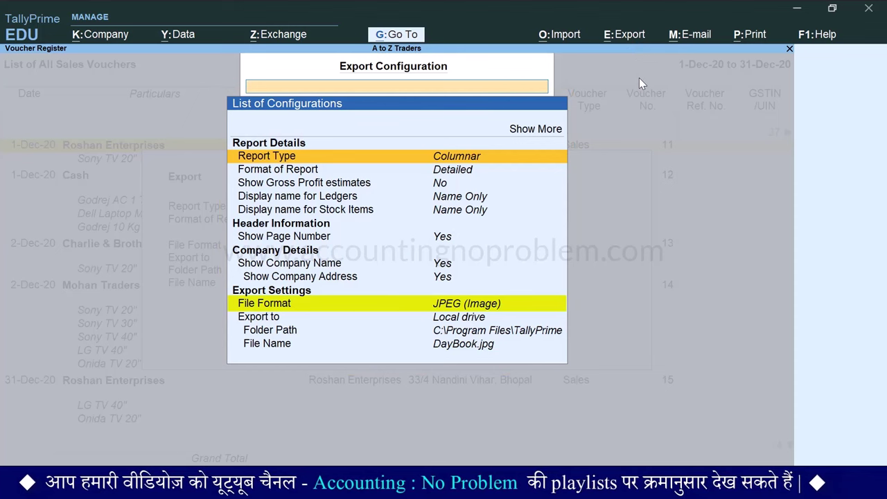
key(Down)
key(Down)
key(Down)
key(Down)
key(Down)
key(Down)
key(Down)
key(Down)
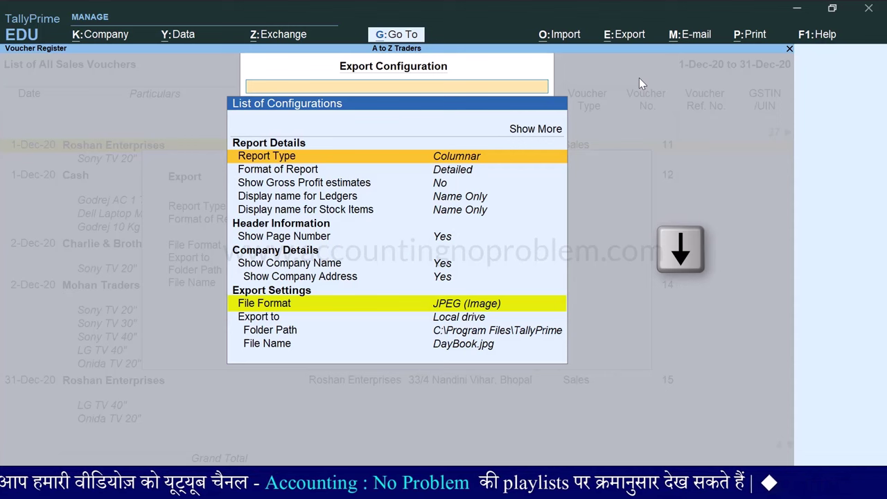
key(Down)
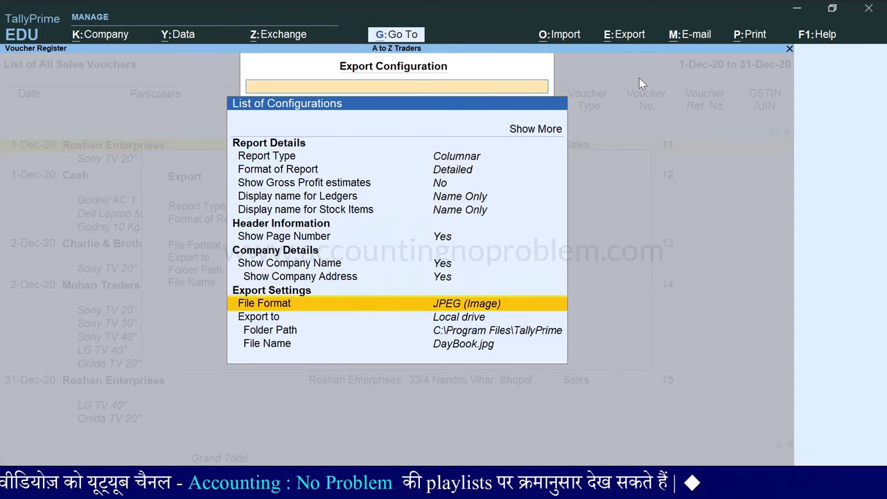
key(Return)
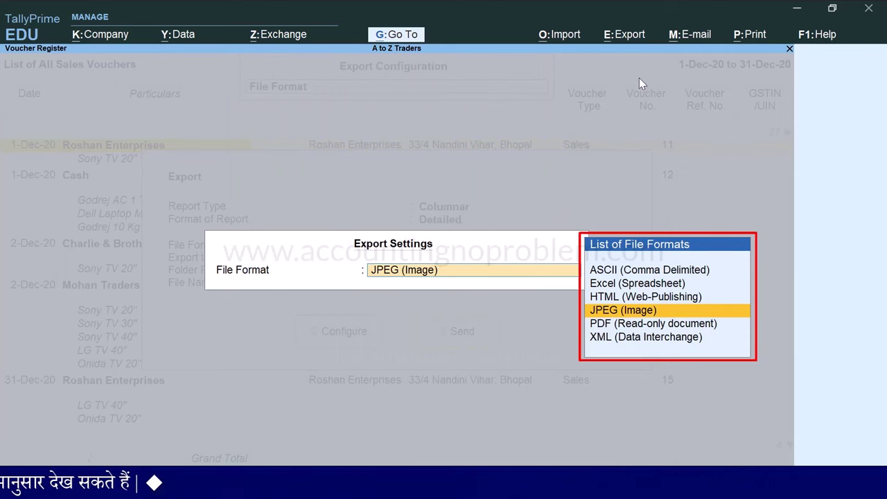
key(Up)
key(Up)
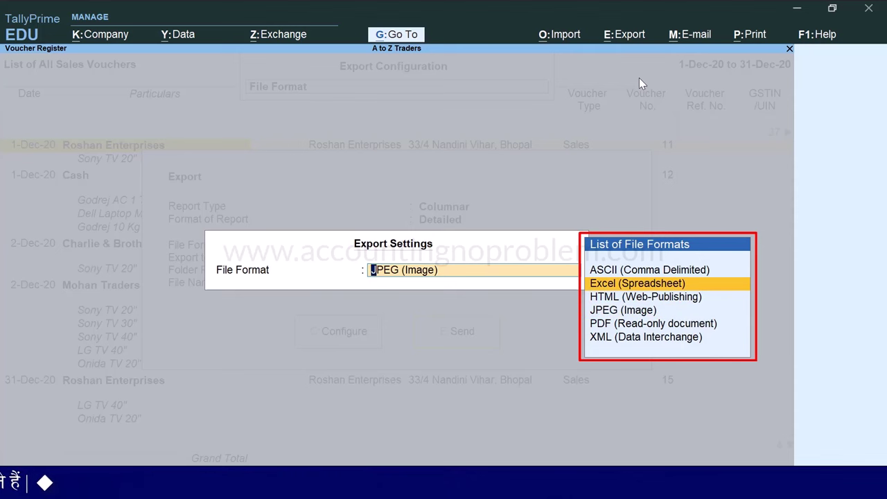
key(Return)
key(ctrl+a)
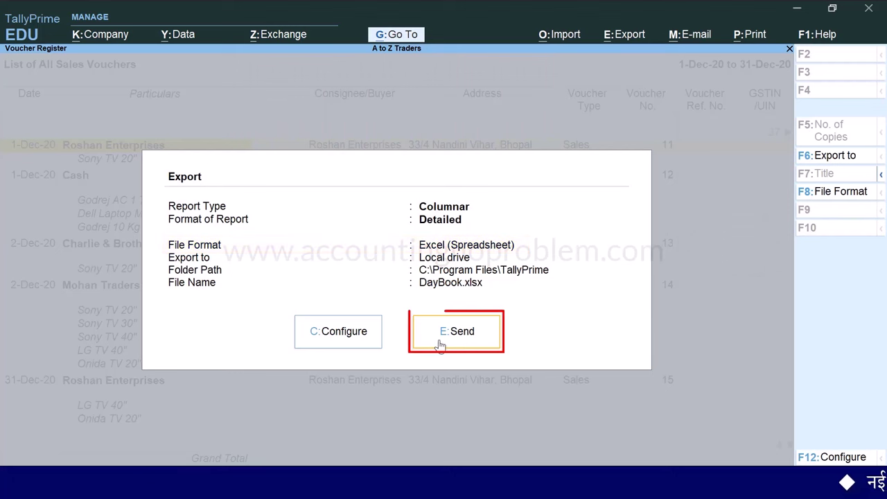
key(e)
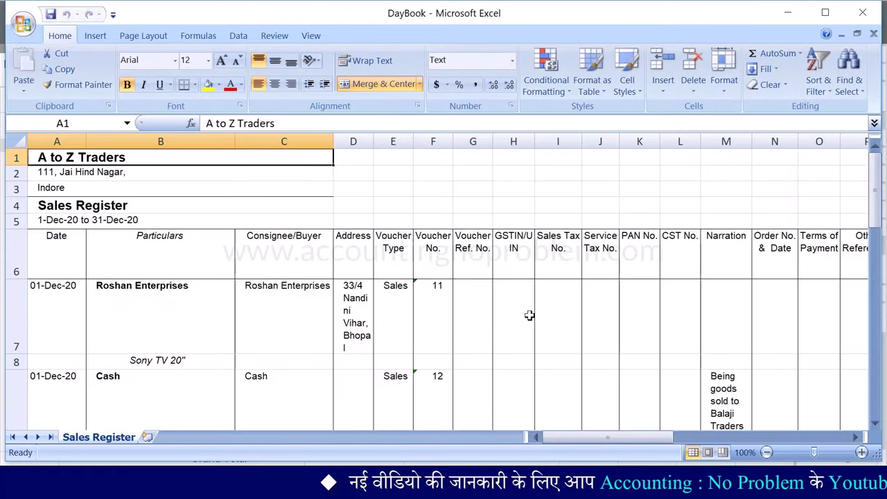
- Scroll through the exported DayBook Sales Register sheet, then close Excel
drag(877, 203, 870, 161)
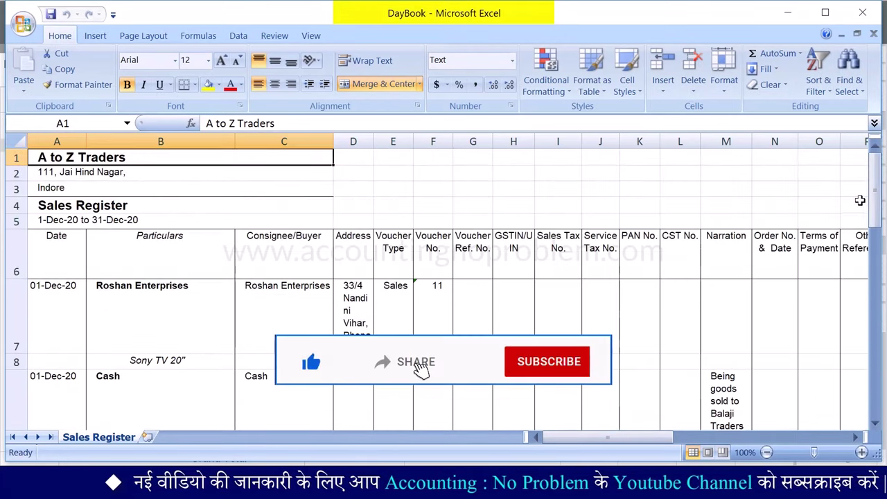
mouse_move(588, 437)
mouse_down()
mouse_move(832, 438)
mouse_move(616, 439)
mouse_move(578, 451)
mouse_up()
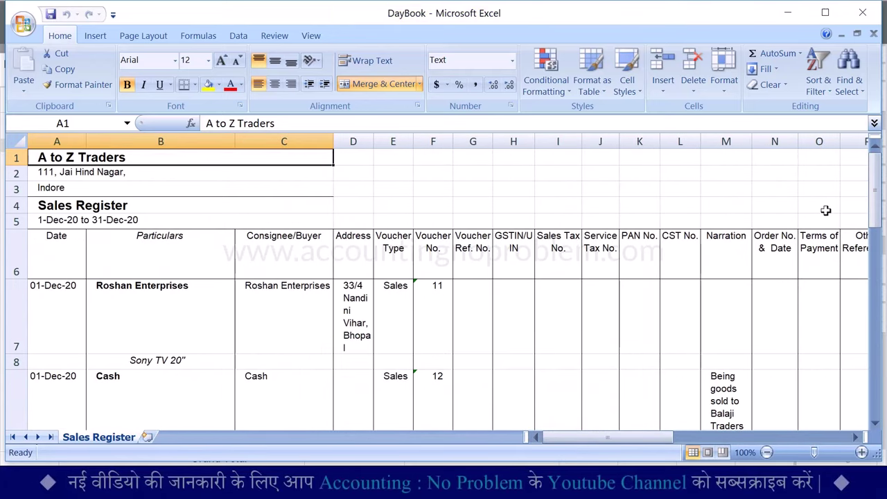
click(868, 13)
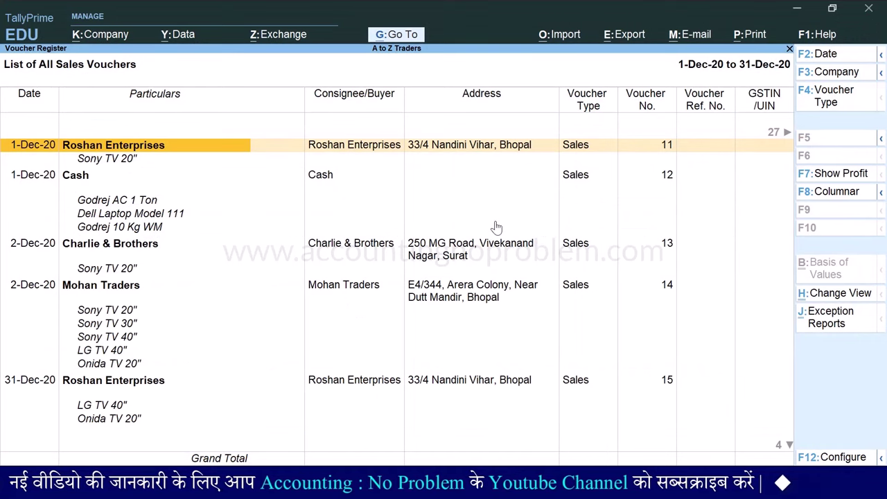
- Review all print settings (Columnar, Detailed, OneNote for Windows 10, one copy) and return to Print options
key(ctrl+p)
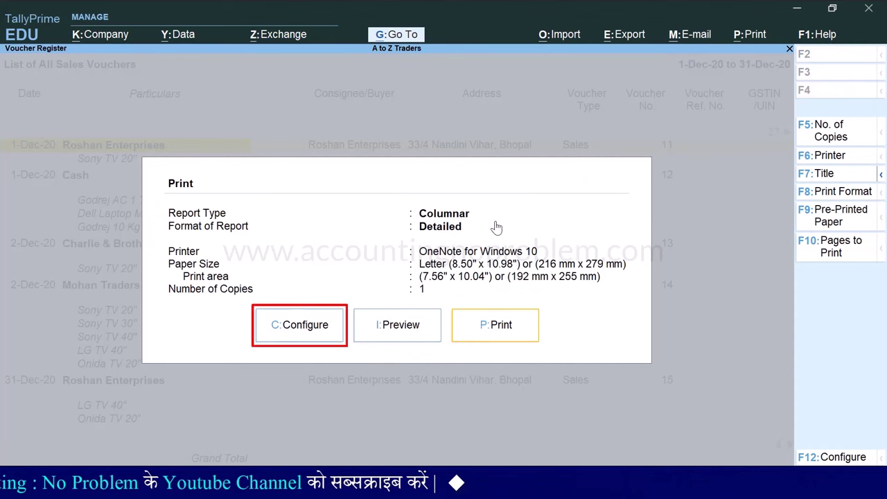
key(c)
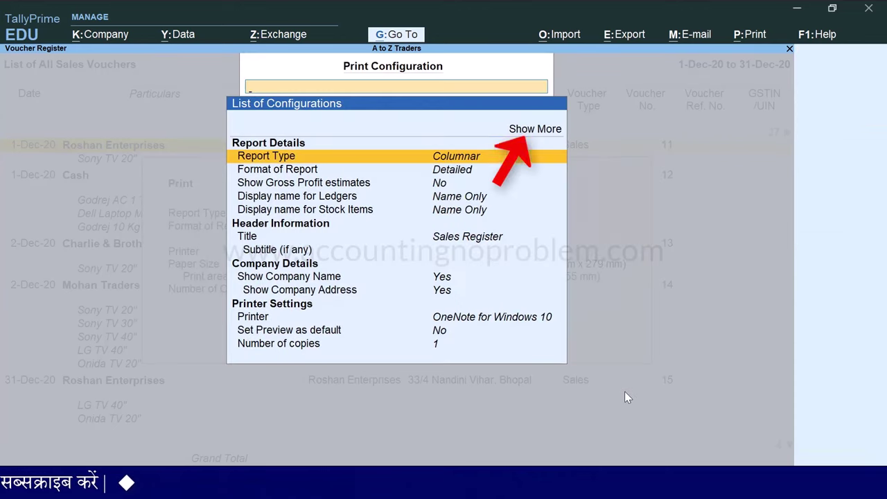
key(Up)
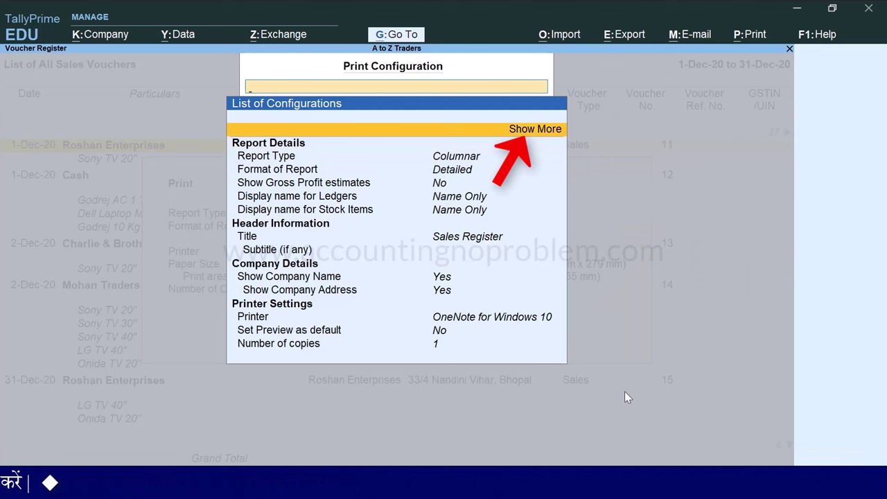
key(Return)
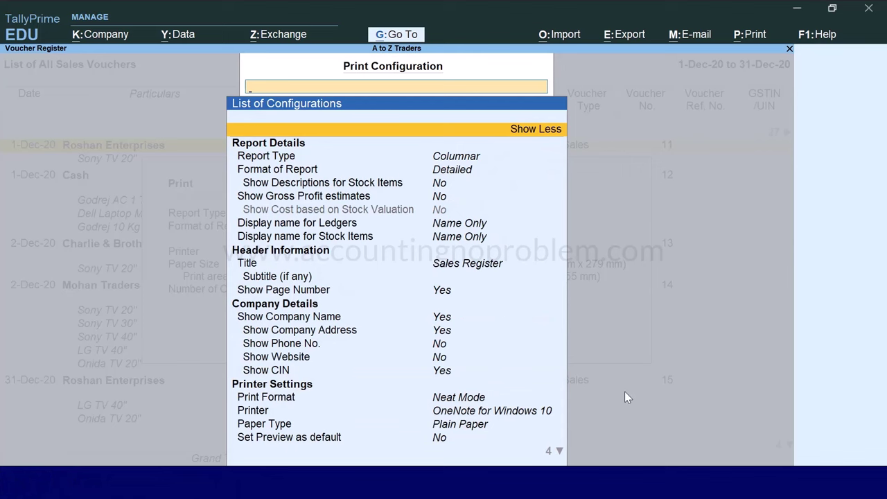
key(Down)
key(Down)
key(Down)
key(Down)
key(Down)
key(Down)
key(Down)
key(Down)
key(Down)
key(Down)
key(Down)
key(Down)
key(Down)
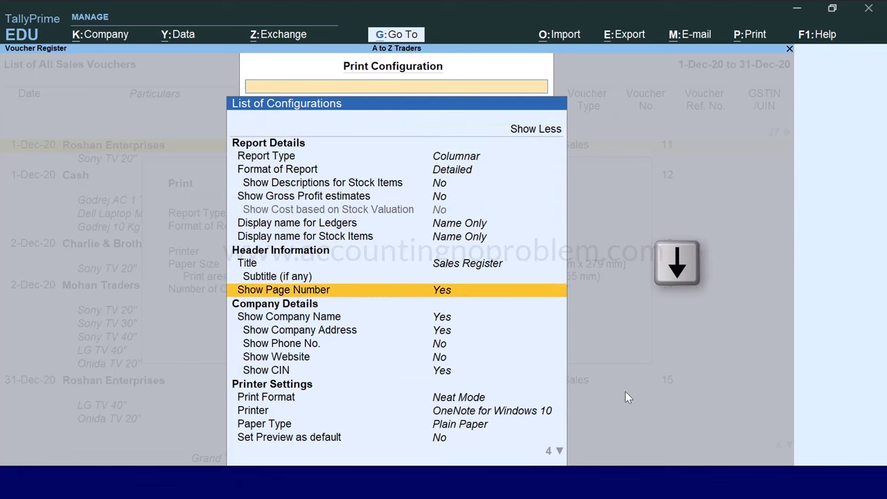
key(Down)
key(Down)
key(Down)
key(Down)
key(Down)
key(Down)
key(Down)
key(Down)
key(Down)
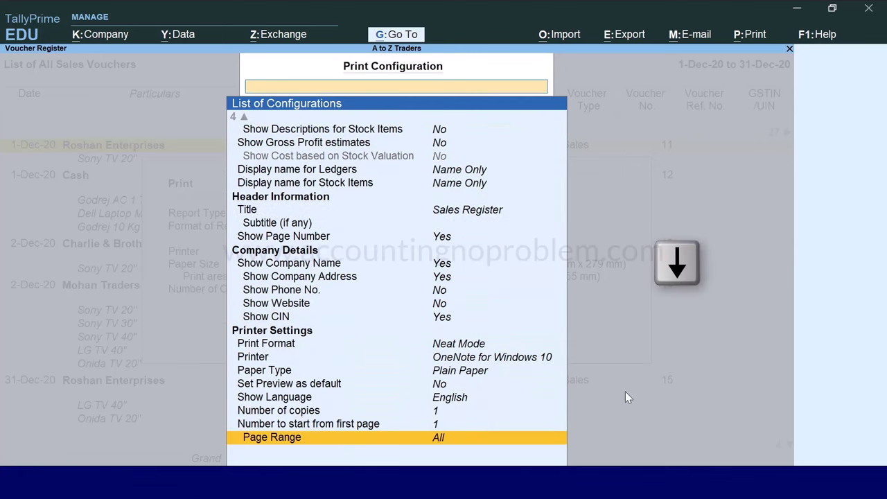
key(Up)
key(Up)
key(Up)
key(Up)
key(Up)
key(Up)
key(Up)
key(Up)
key(Up)
key(Up)
key(Up)
key(Up)
key(Up)
key(Up)
key(Up)
key(Up)
key(Up)
key(Up)
key(Up)
key(Up)
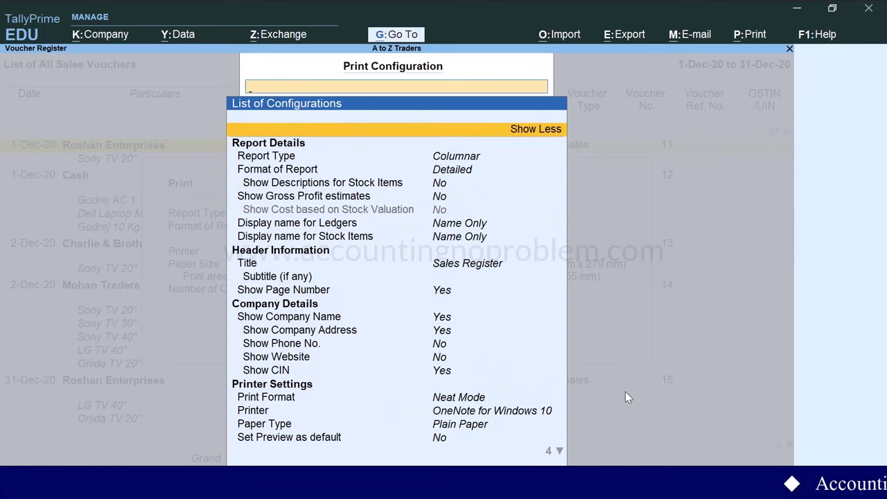
key(Escape)
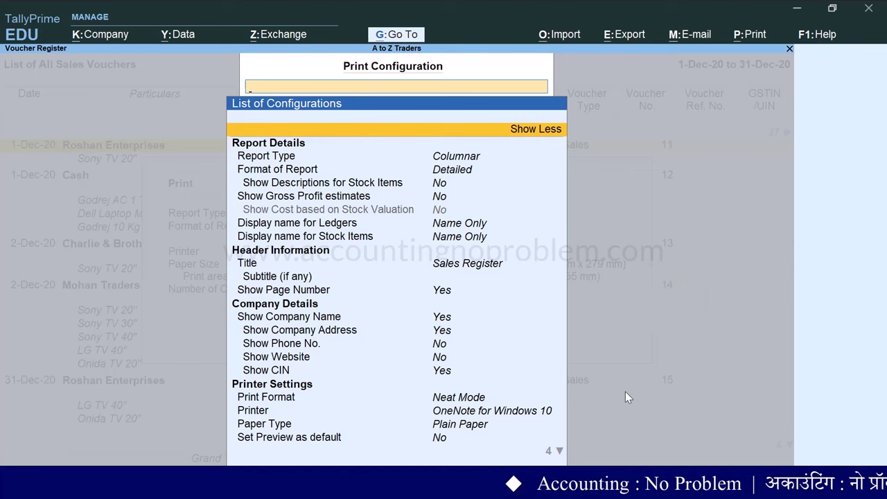
key(Escape)
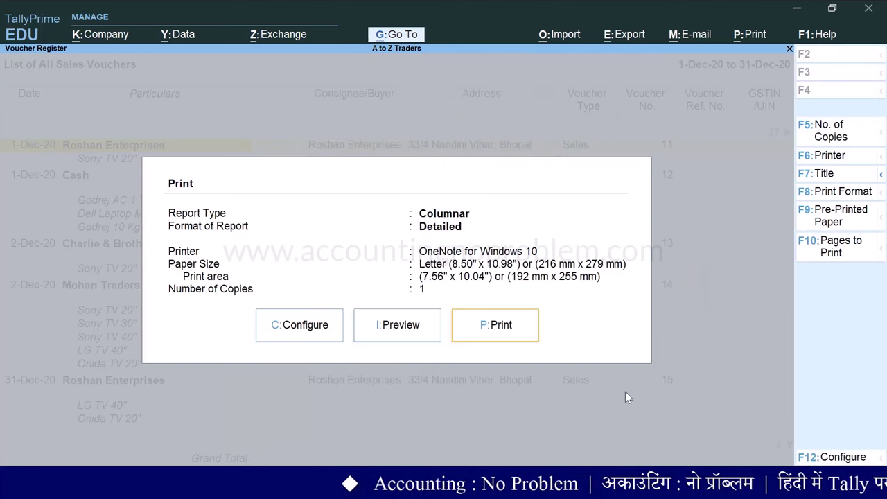
key(p)
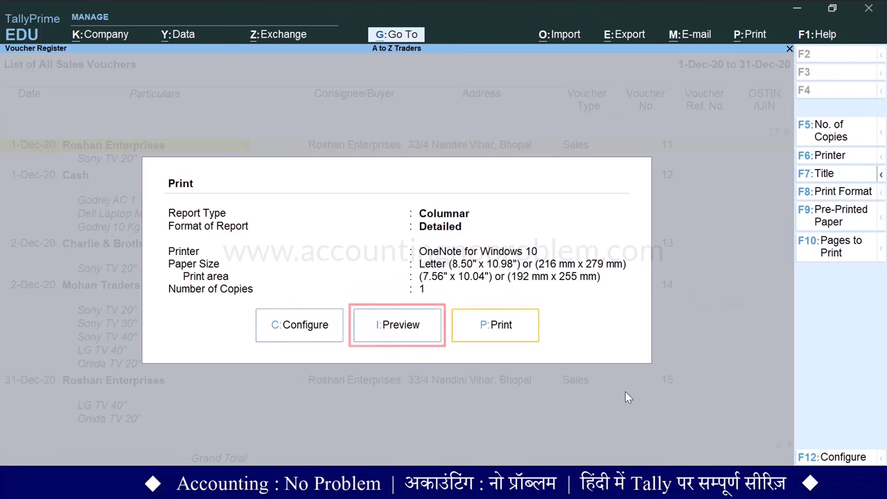
- Preview the A to Z Traders sales register printout, paging through all seven parts
key(i)
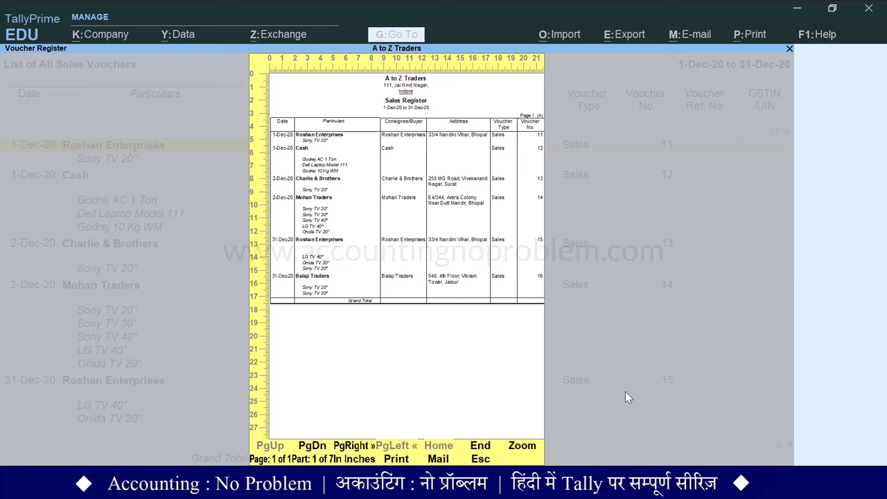
key(Right)
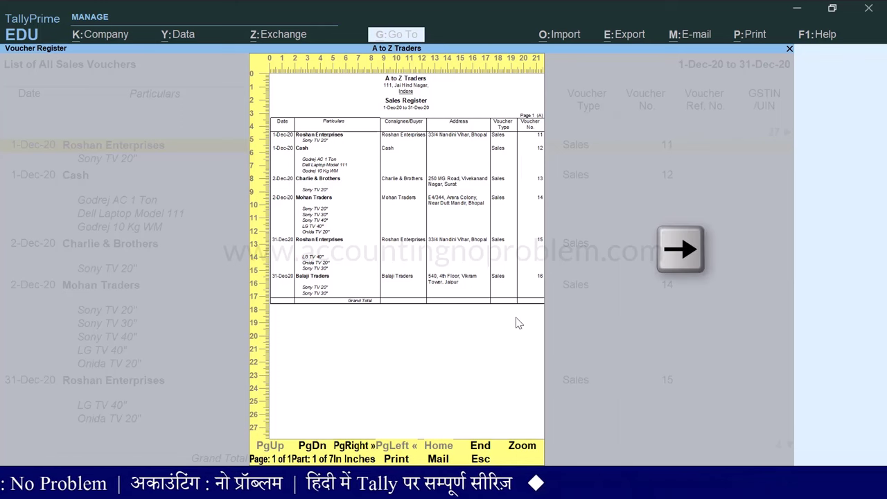
key(Right)
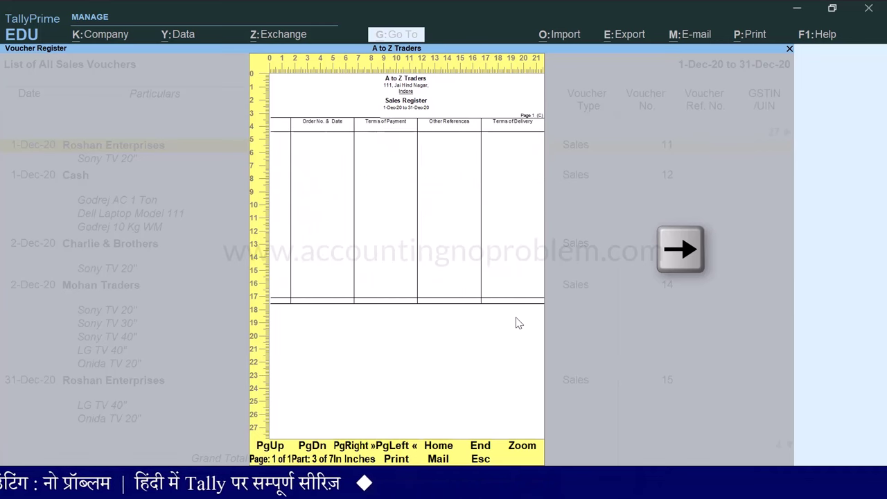
key(Right)
key(Right)
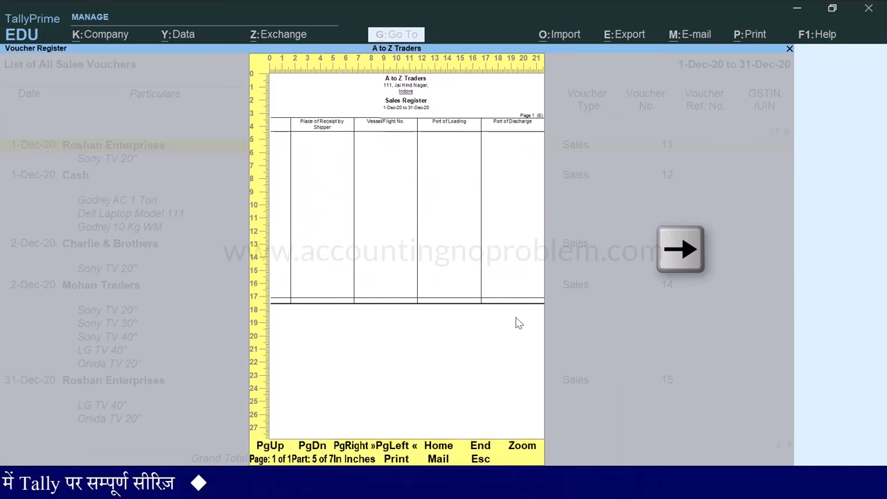
key(Right)
key(Right)
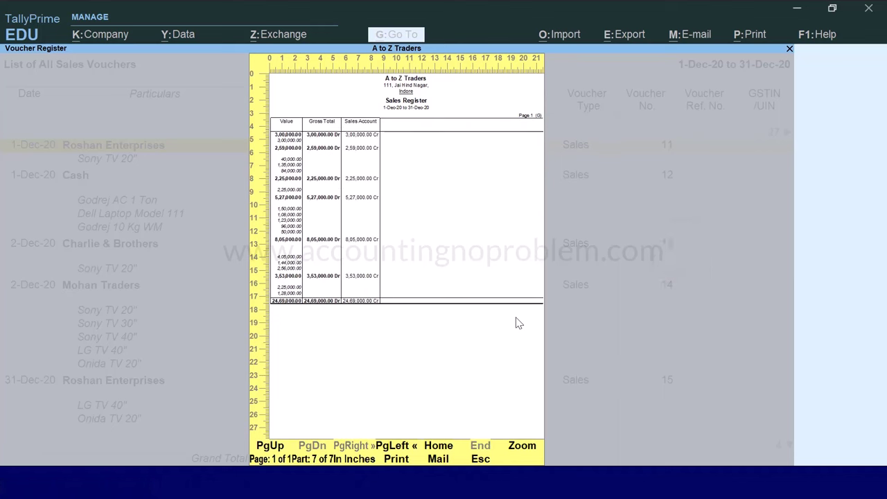
- Send the sales register to the printer and return to the List of All Sales Vouchers
key(Escape)
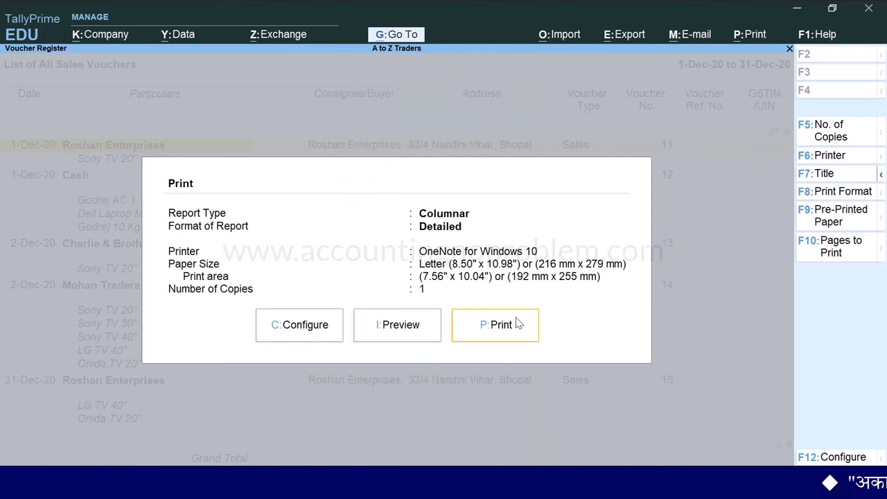
key(p)
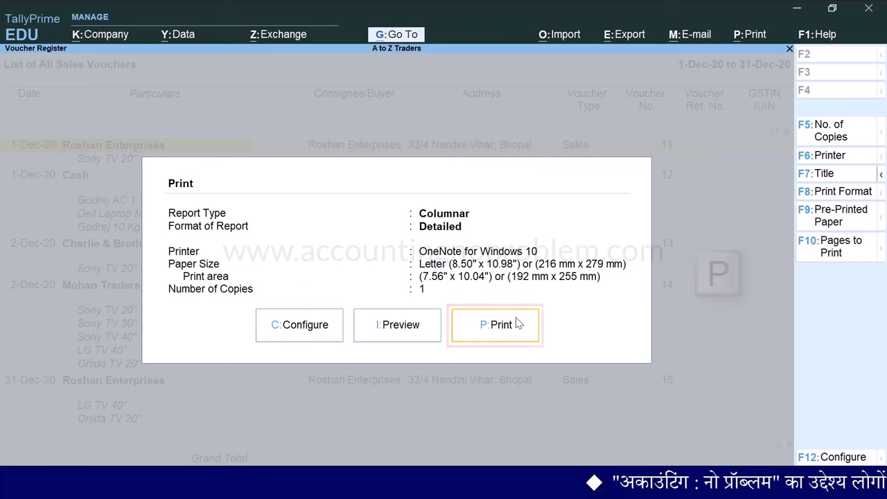
key(Escape)
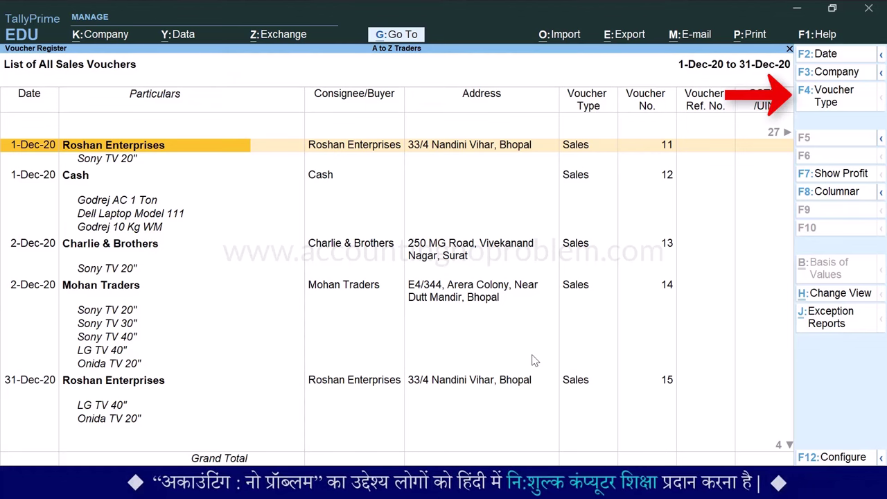
key(F4)
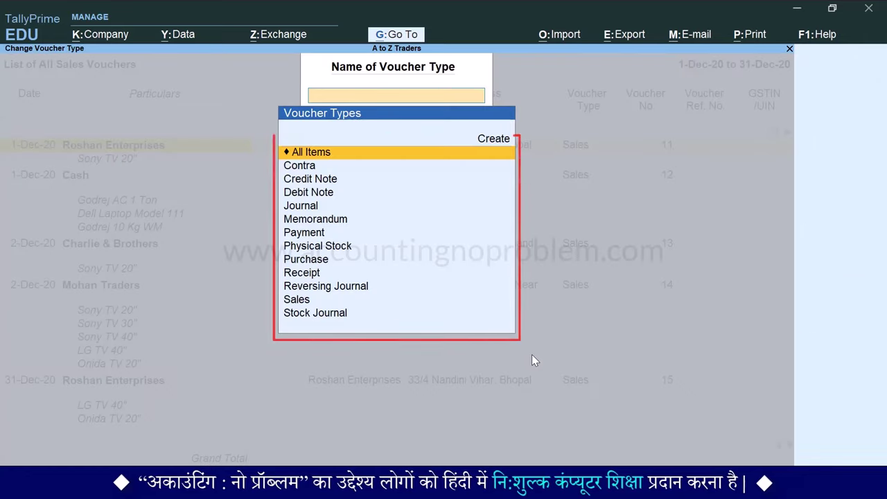
key(Down)
key(Down)
key(Down)
key(Down)
key(Down)
key(Down)
key(Down)
key(Down)
key(Down)
key(Down)
key(Down)
key(Down)
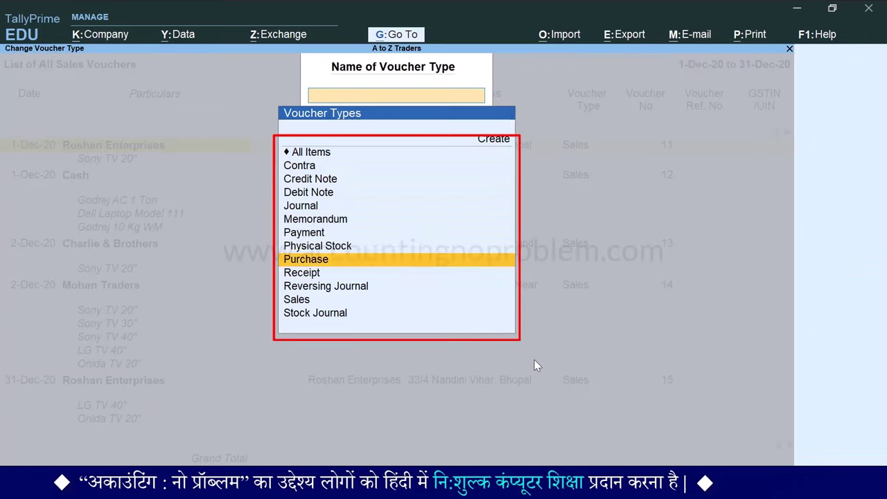
key(Up)
key(Up)
key(Up)
key(Up)
key(Up)
key(Up)
key(Up)
key(Up)
key(Up)
key(Up)
key(Up)
key(Up)
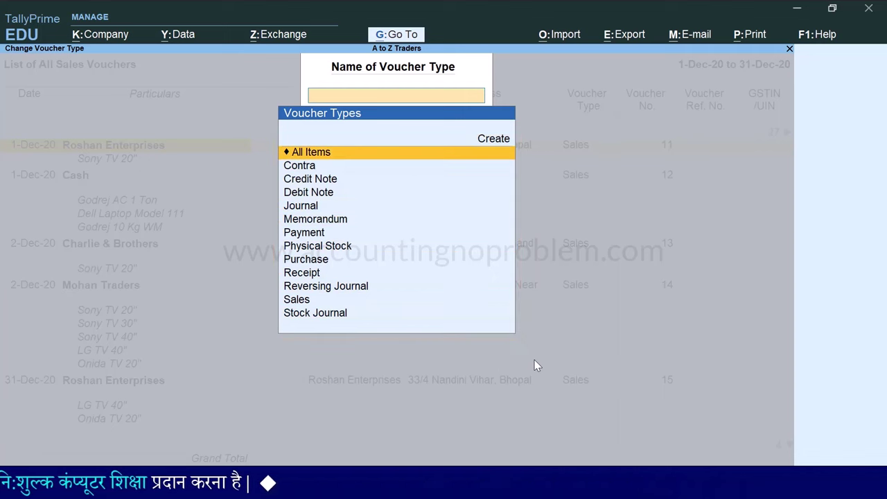
key(Escape)
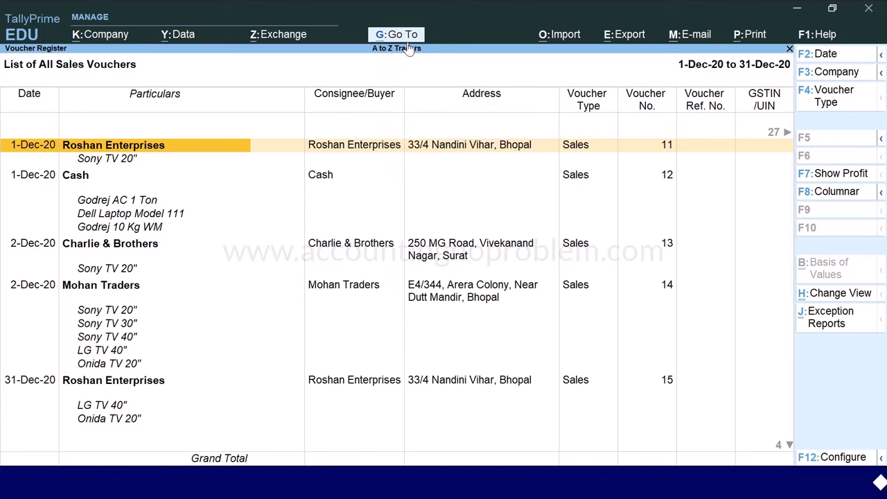
- Open the Go To Registers group and use Show More to list Sales through Voucher Register
key(alt+g)
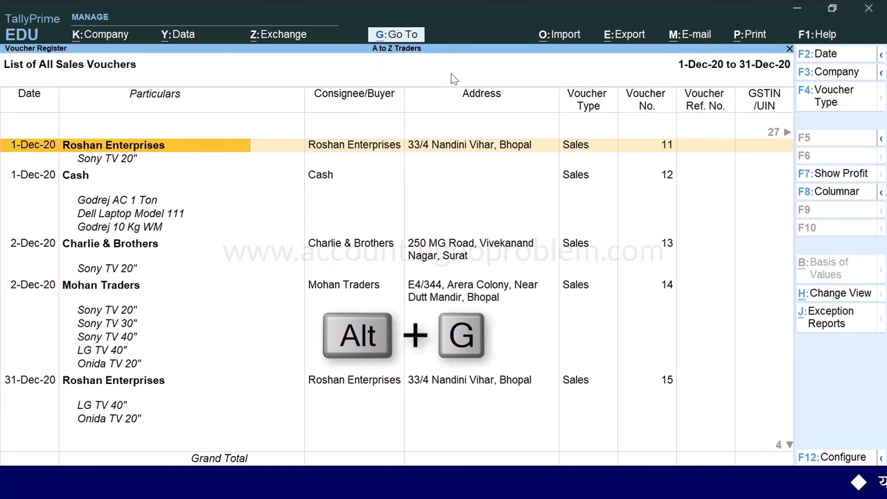
key(alt+g)
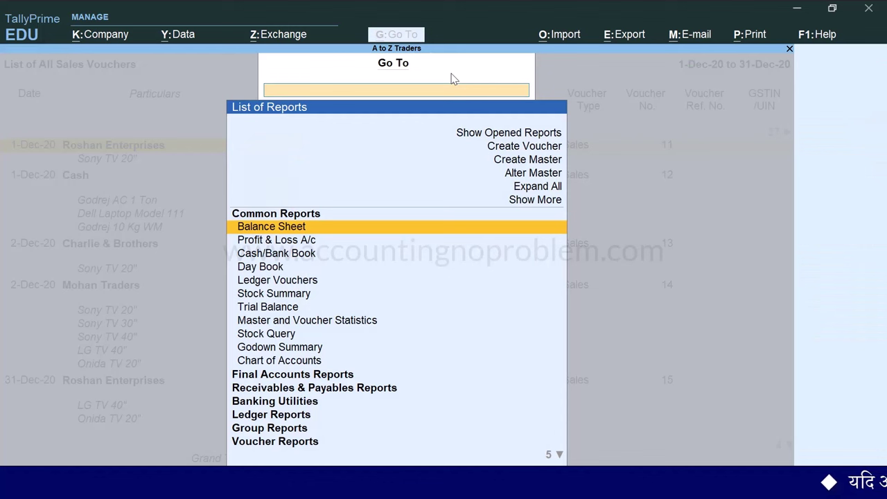
key(Down)
key(Down)
key(Down)
key(Down)
key(Down)
key(Down)
key(Down)
key(Down)
key(Down)
key(Down)
key(Down)
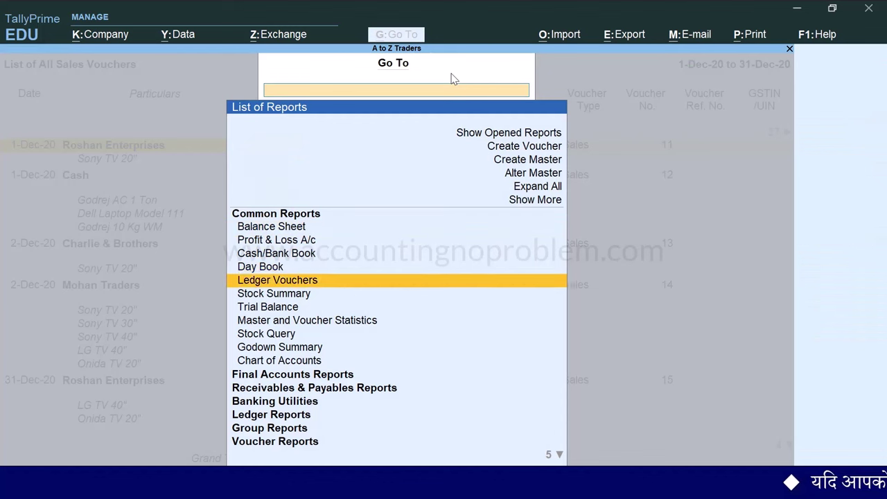
key(Down)
key(Down)
key(Down)
key(Down)
key(Down)
key(Down)
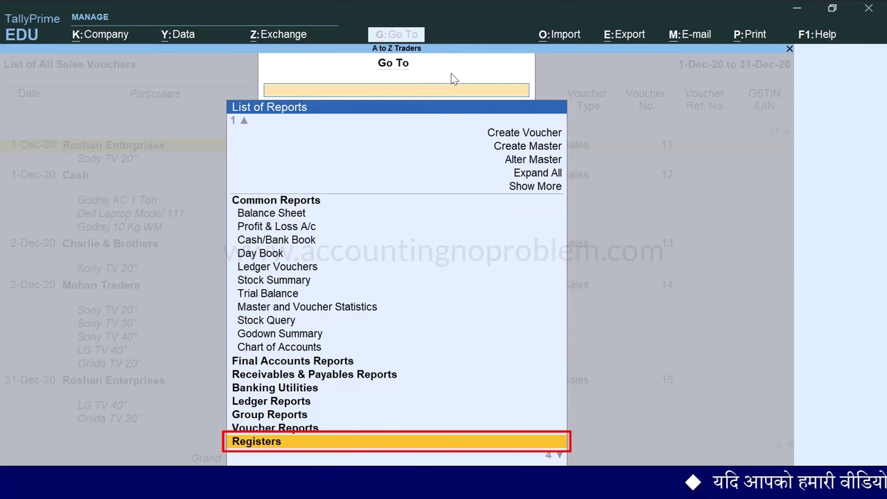
key(Return)
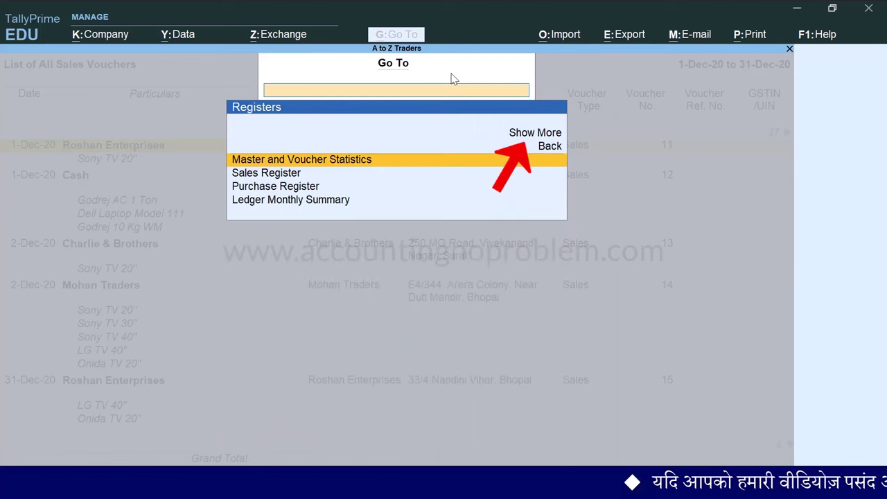
key(Up)
key(Up)
key(Return)
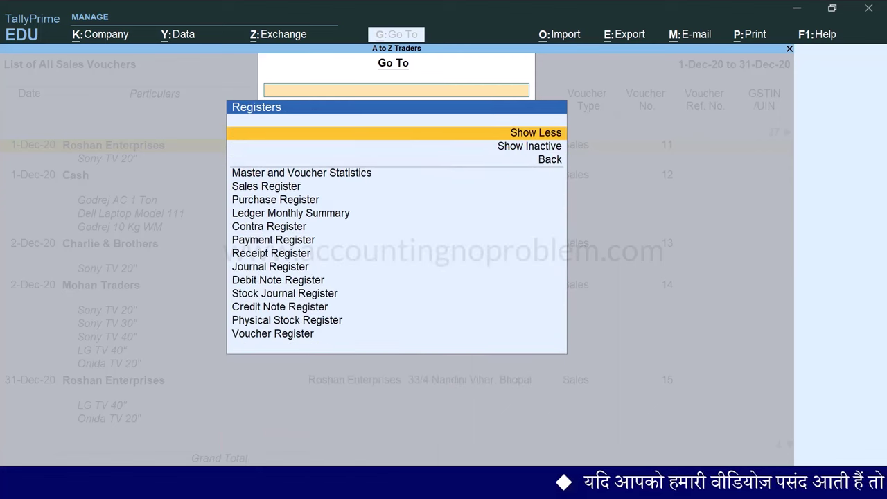
key(Down)
key(Down)
key(Down)
key(Down)
key(Down)
key(Down)
key(Down)
key(Down)
key(Down)
key(Down)
key(Down)
key(Down)
key(Down)
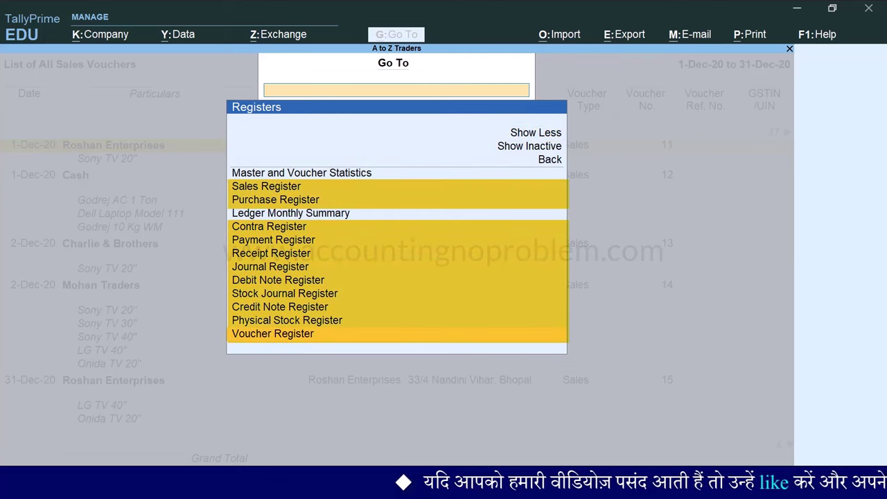
key(Up)
key(Up)
key(Up)
key(Up)
key(Up)
key(Up)
key(Up)
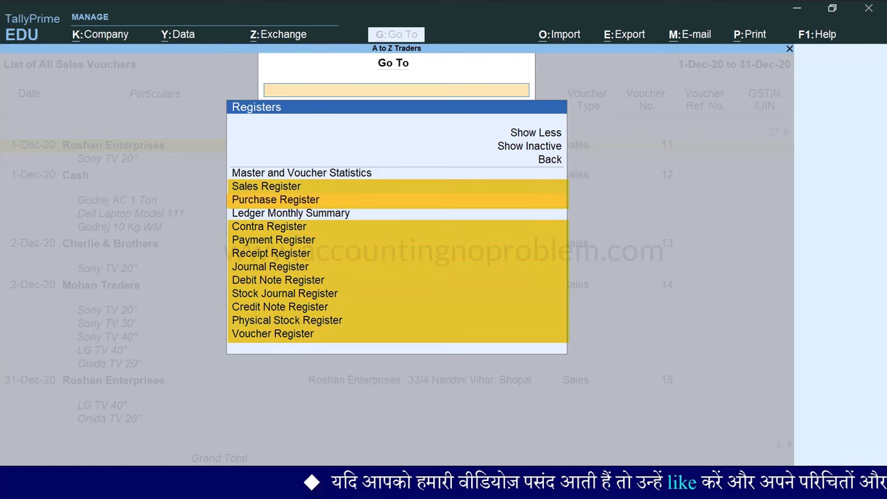
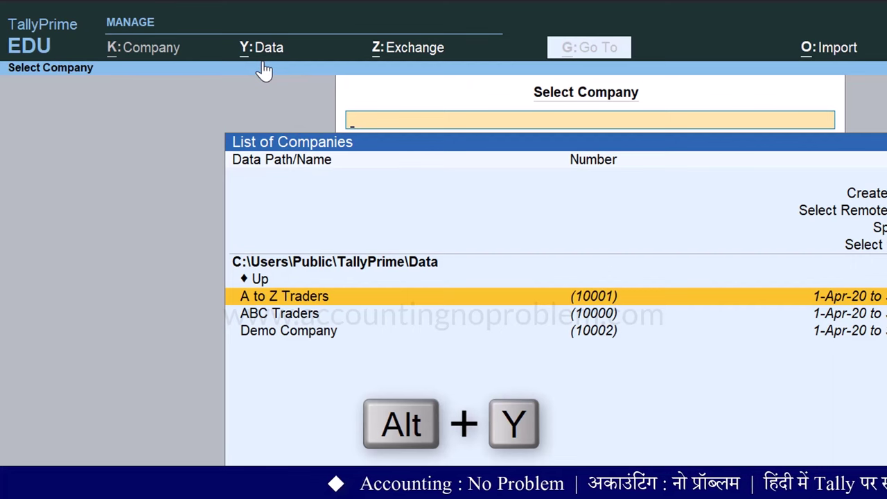
- Open Backup Companies from the Data menu and review A to Z Traders, ABC Traders and Demo Company
key(alt+y)
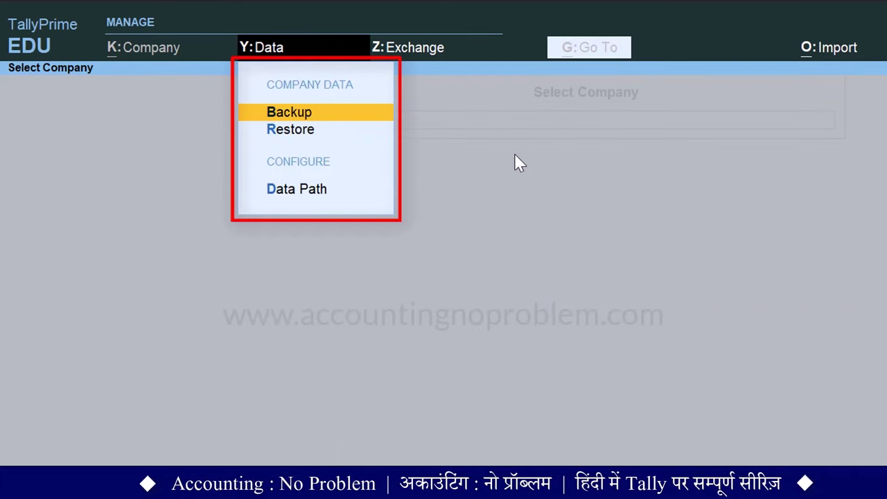
key(b)
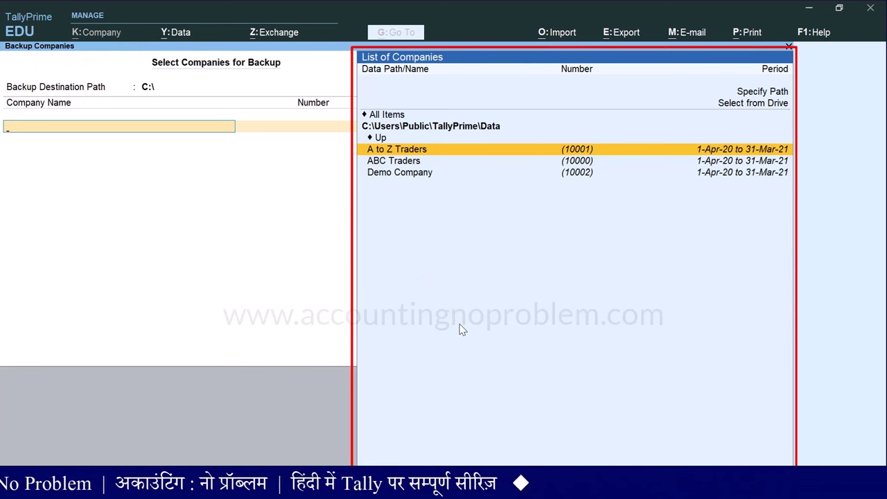
key(Up)
key(Up)
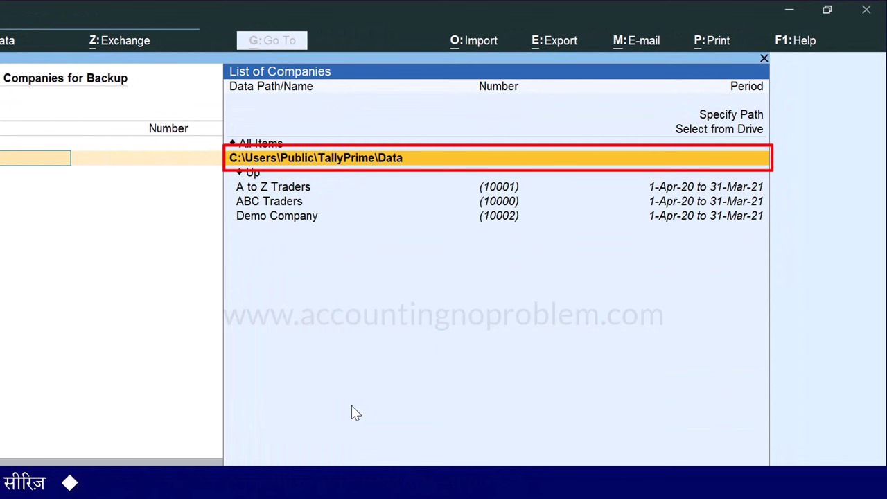
key(Down)
key(Down)
key(Down)
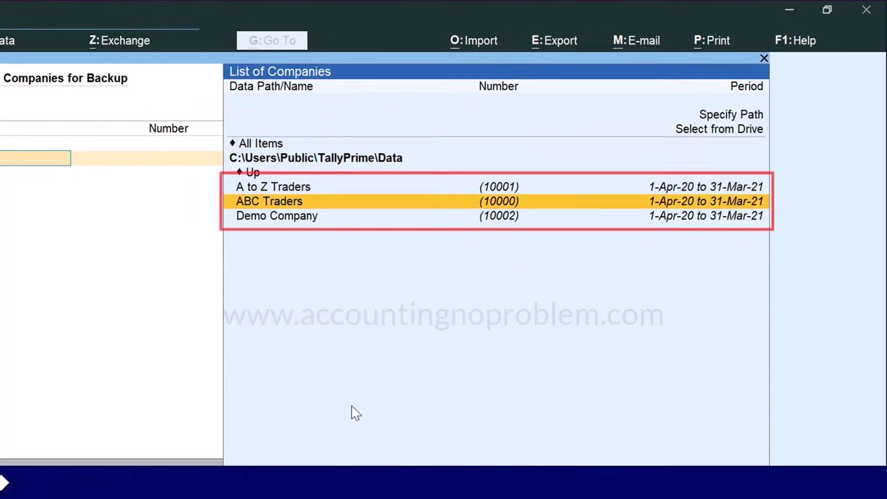
key(Down)
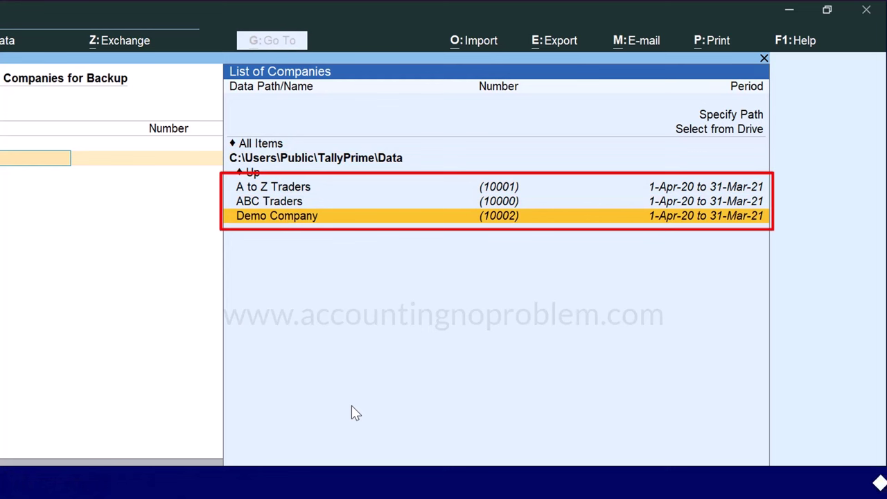
key(Up)
key(Up)
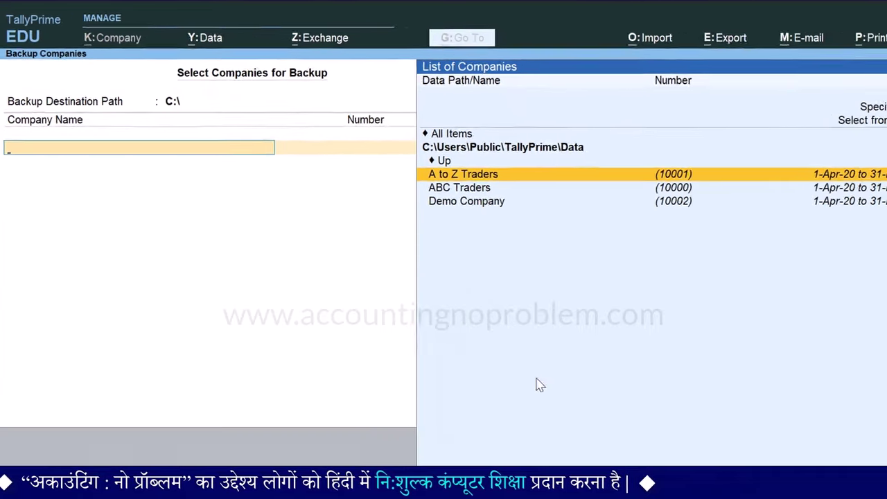
- Return to the backup destination path and browse the folders on drive C
key(BackSpace)
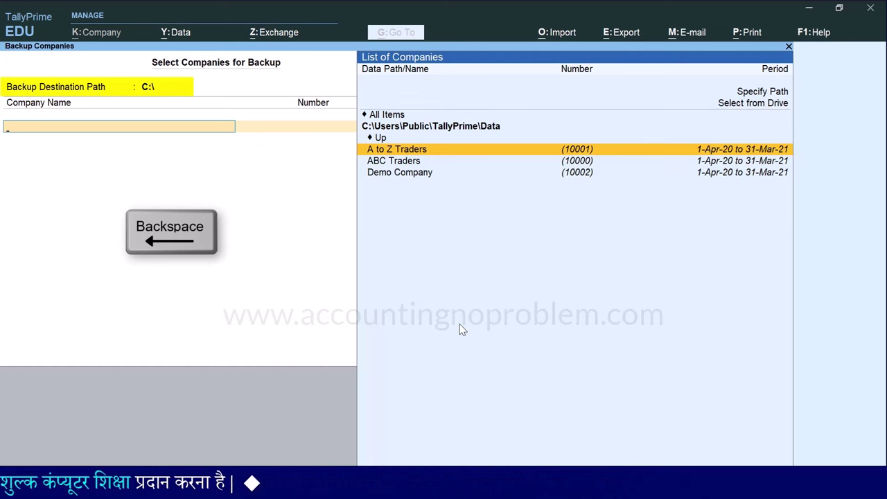
key(BackSpace)
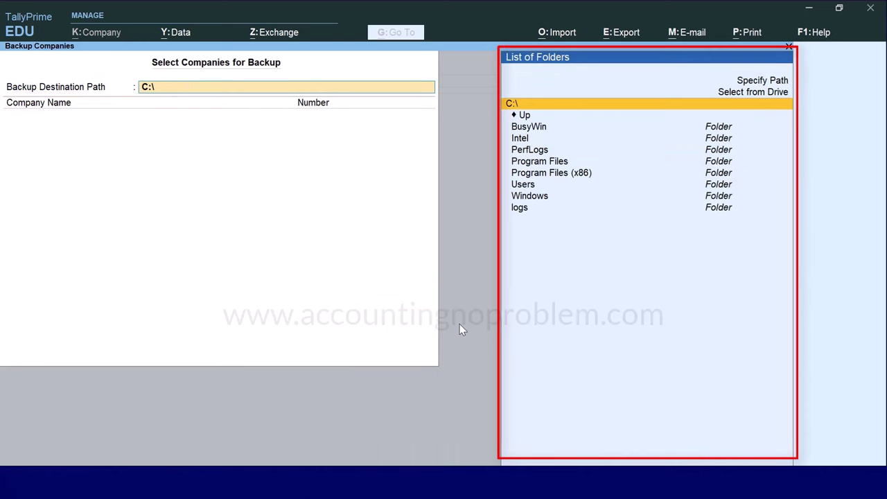
key(Down)
key(Down)
key(Down)
key(Down)
key(Down)
key(Down)
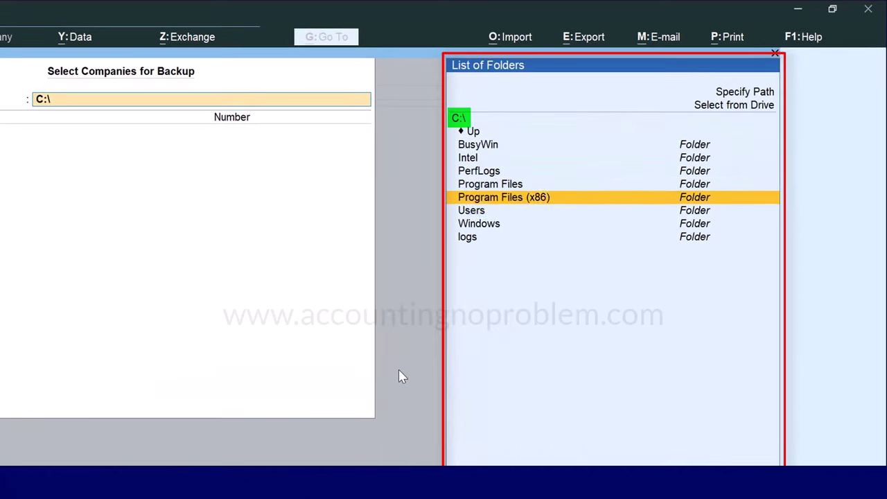
key(Down)
key(Down)
key(Down)
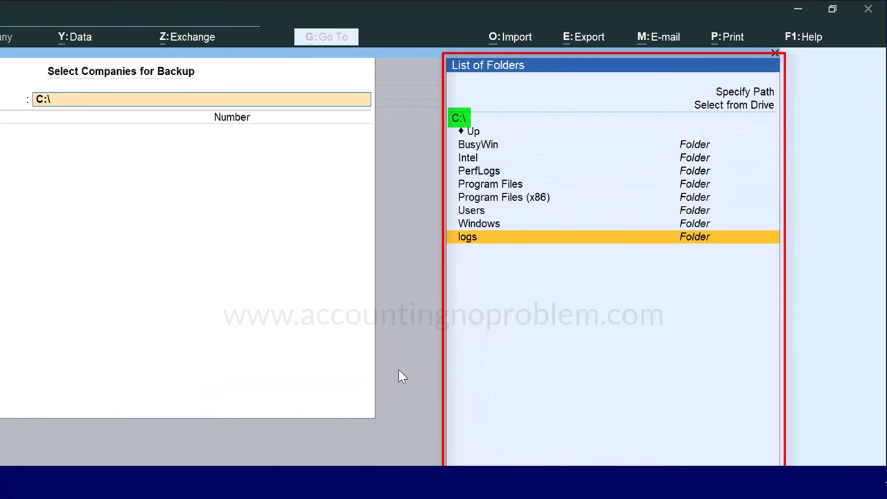
key(Up)
key(Up)
key(Up)
key(Up)
key(Up)
key(Up)
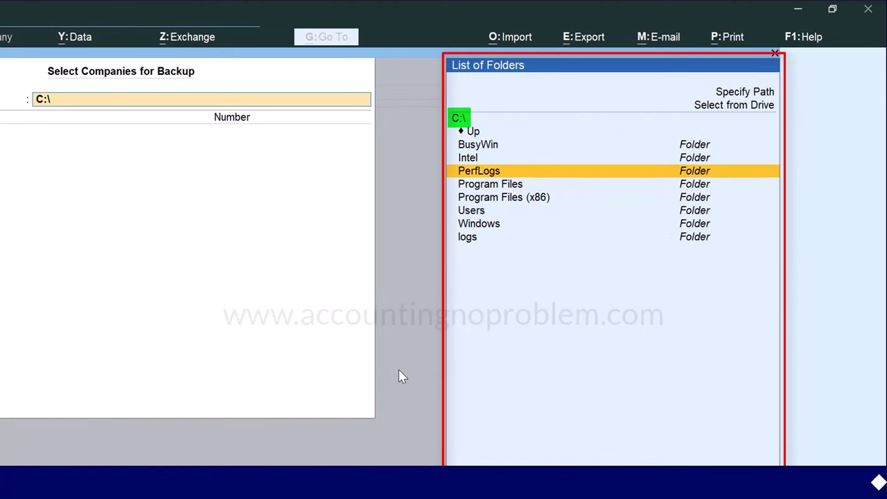
key(Up)
key(Up)
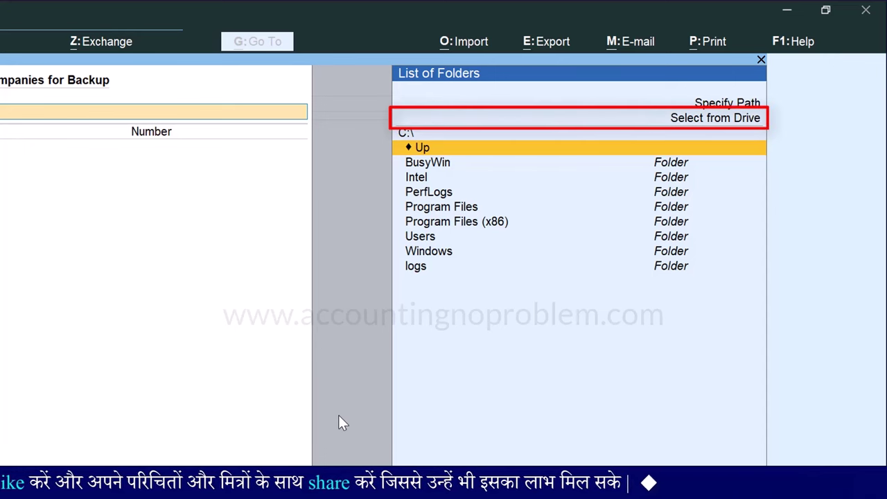
- Switch the destination browser to drive D and open its Backup folder
key(Up)
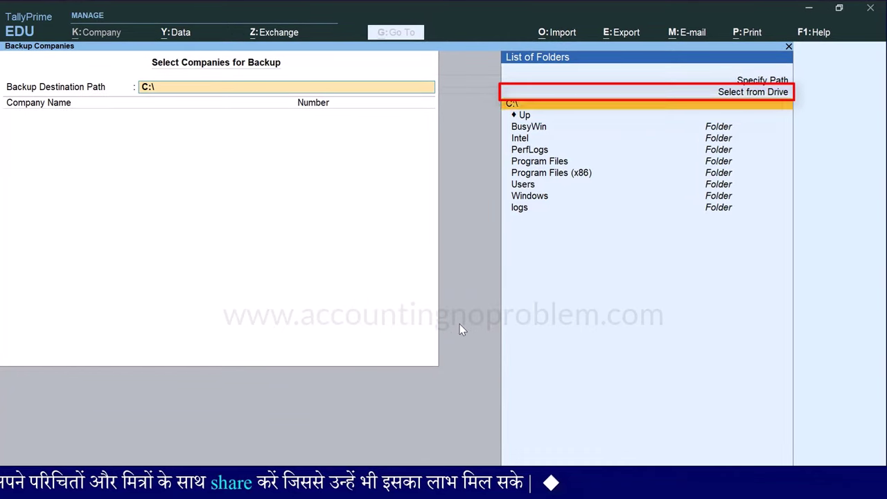
key(Return)
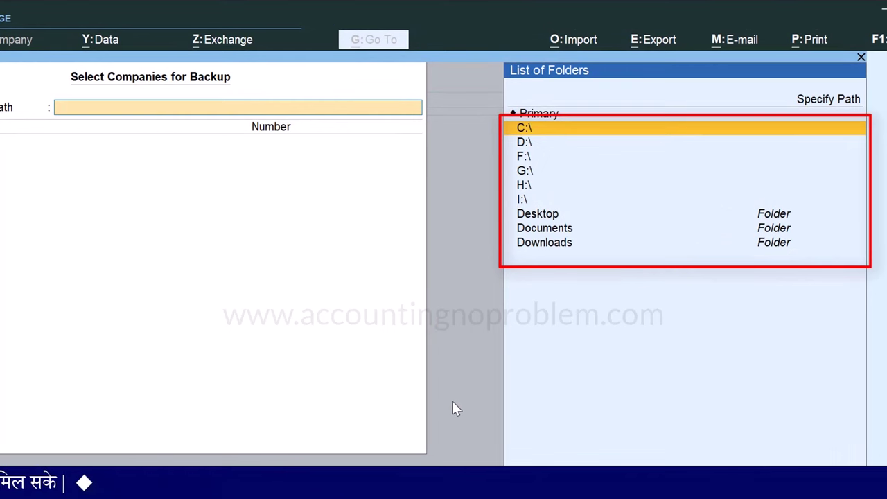
key(Down)
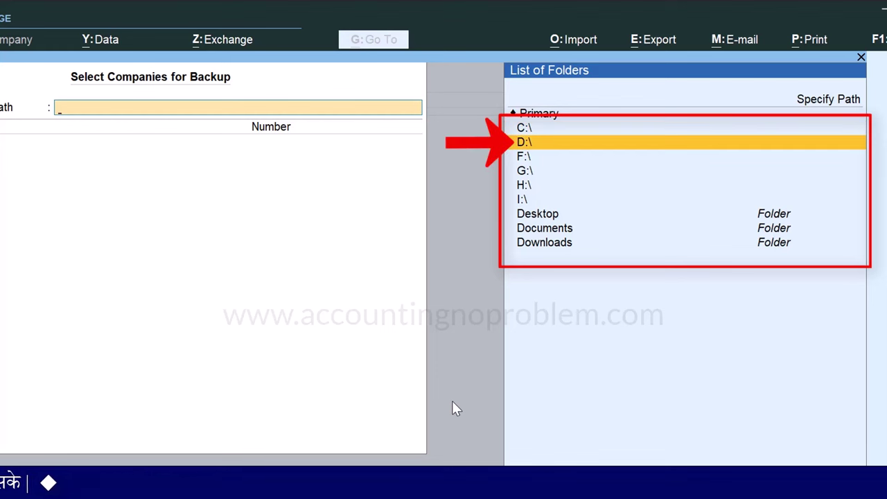
key(Return)
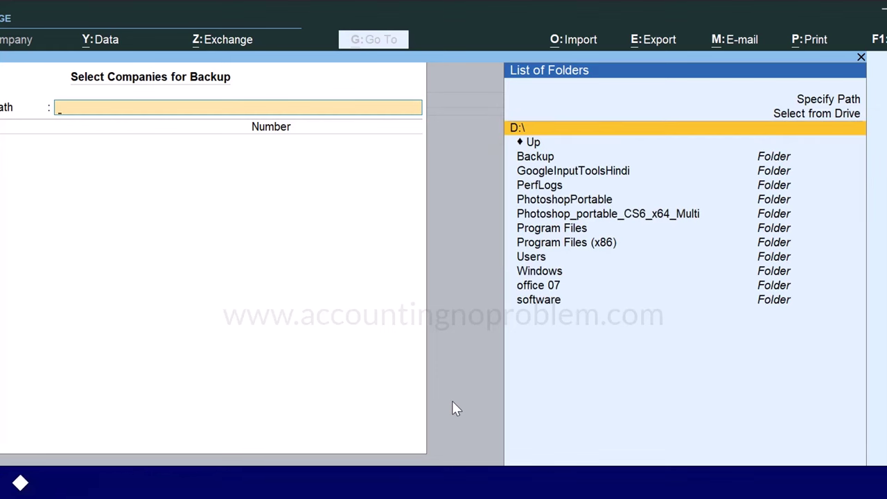
key(Down)
key(Down)
key(Down)
key(Down)
key(Down)
key(Down)
key(Down)
key(Down)
key(Down)
key(Down)
key(Down)
key(Down)
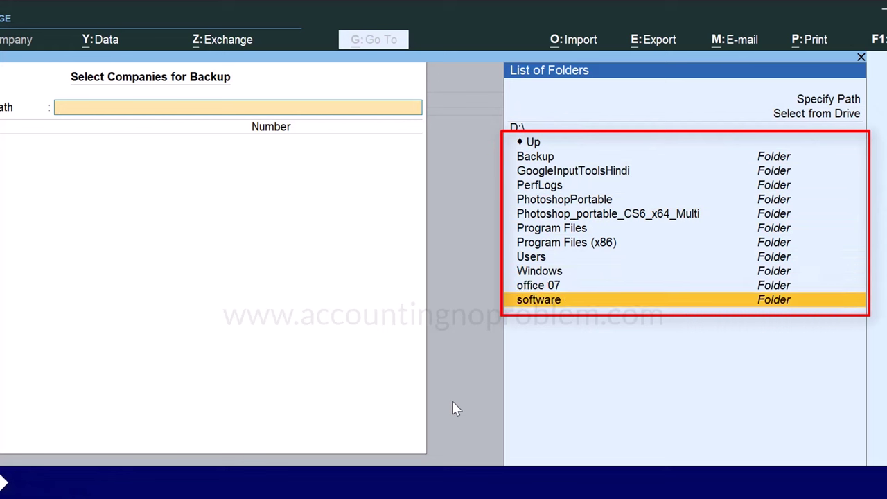
key(Up)
key(Up)
key(Up)
key(Up)
key(Up)
key(Up)
key(Up)
key(Up)
key(Up)
key(Up)
key(Up)
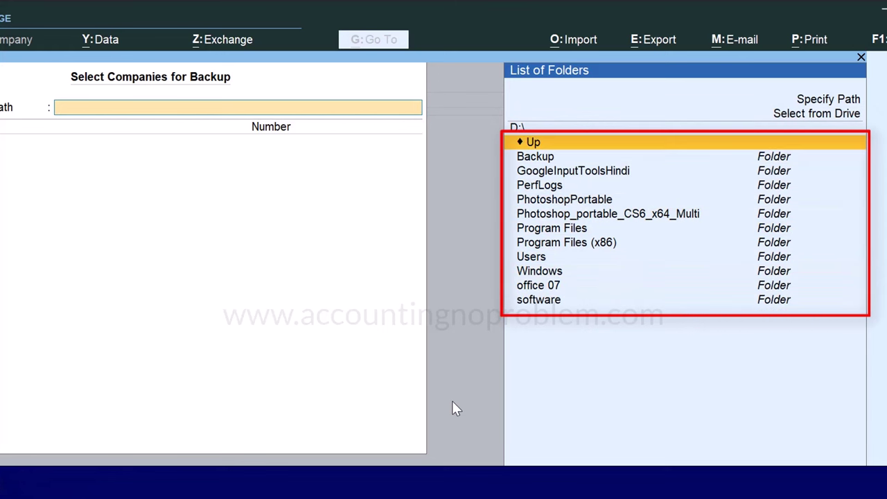
key(Down)
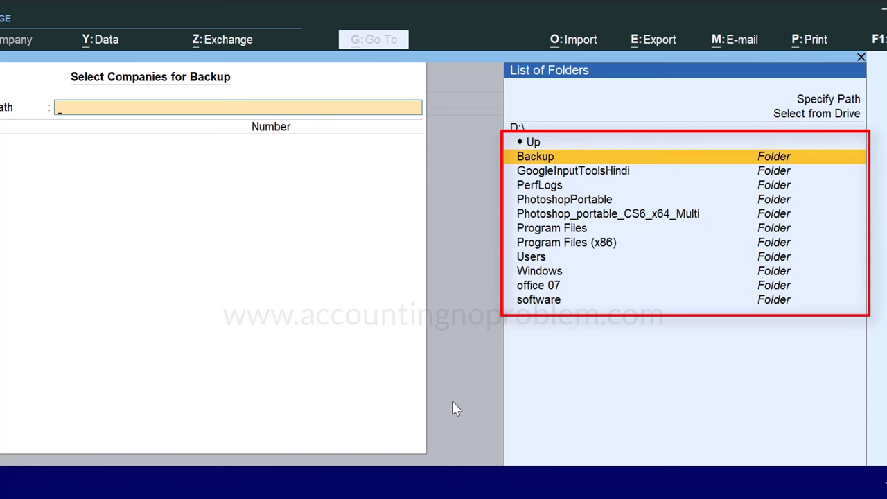
key(Return)
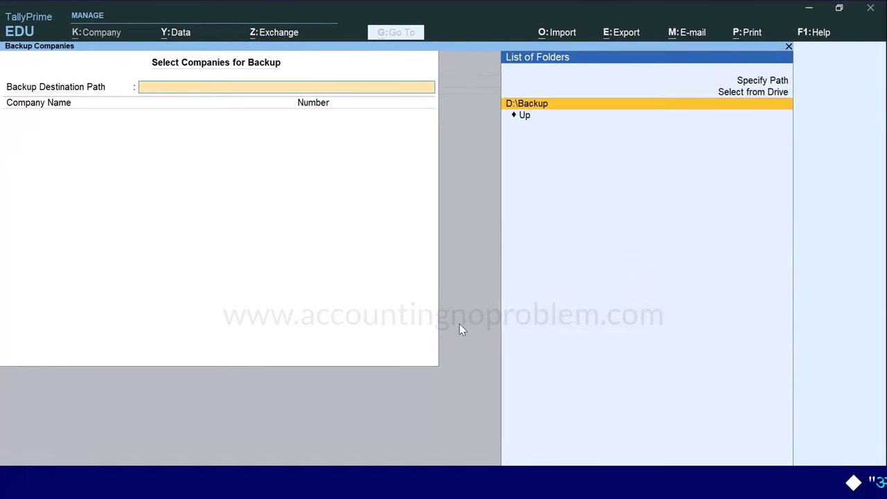
- Create the new backup destination folder D:\Backup 16.10.21 through Specify Path
key(Return)
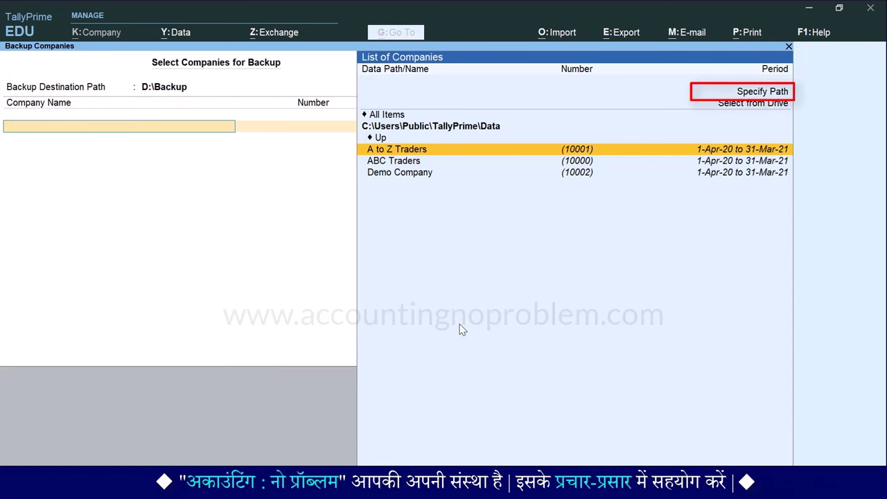
key(BackSpace)
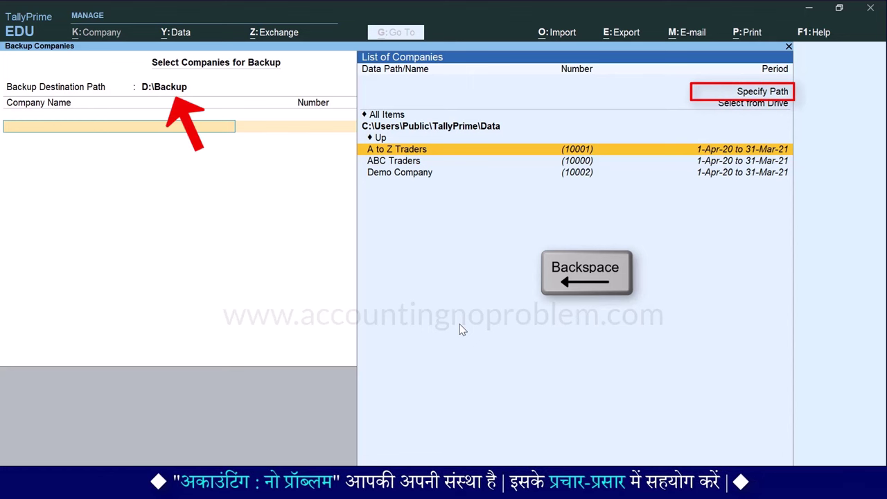
key(BackSpace)
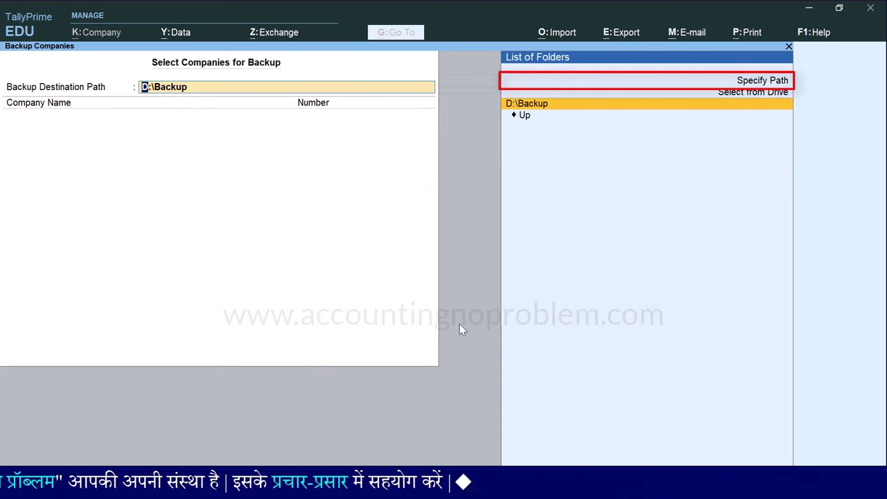
key(Up)
key(Up)
key(Return)
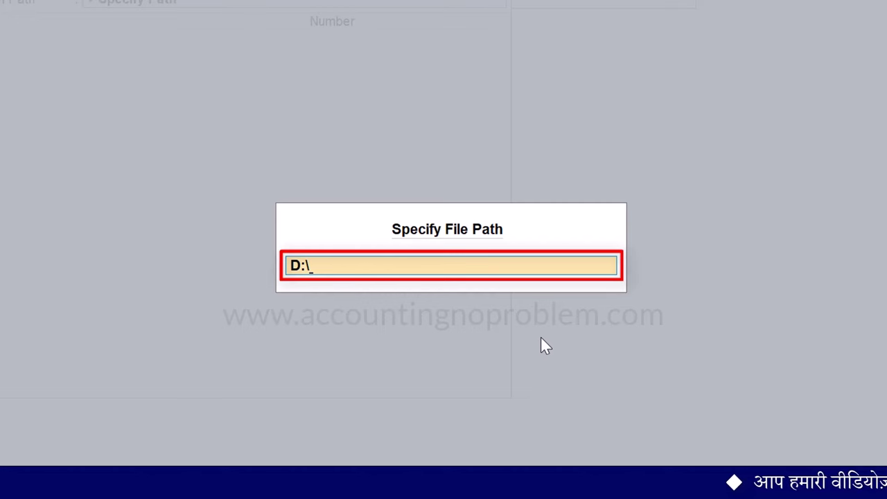
text(16.10.21)
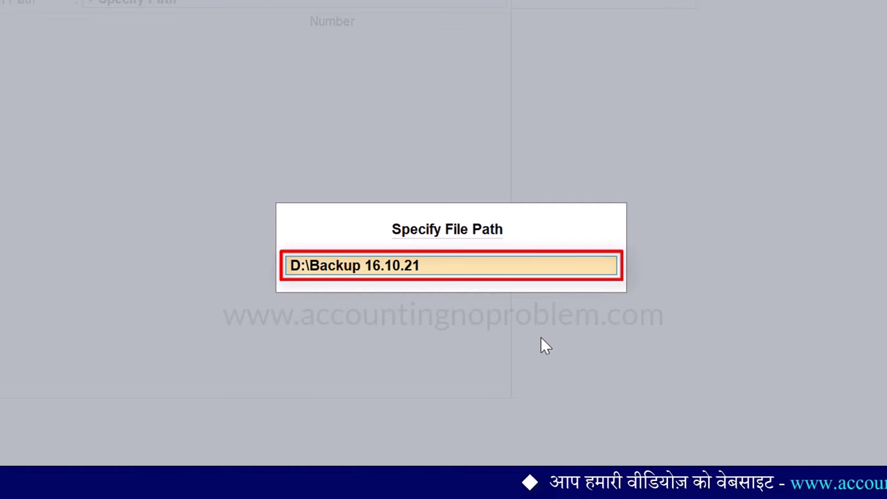
key(Return)
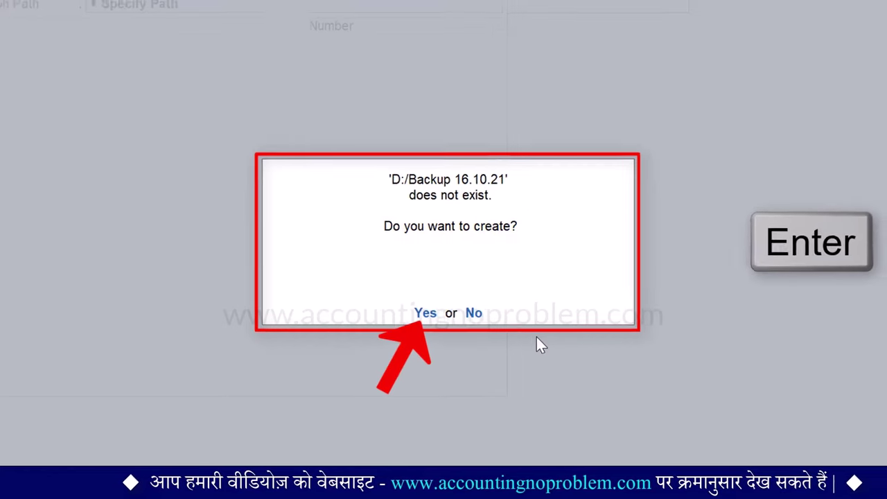
key(Return)
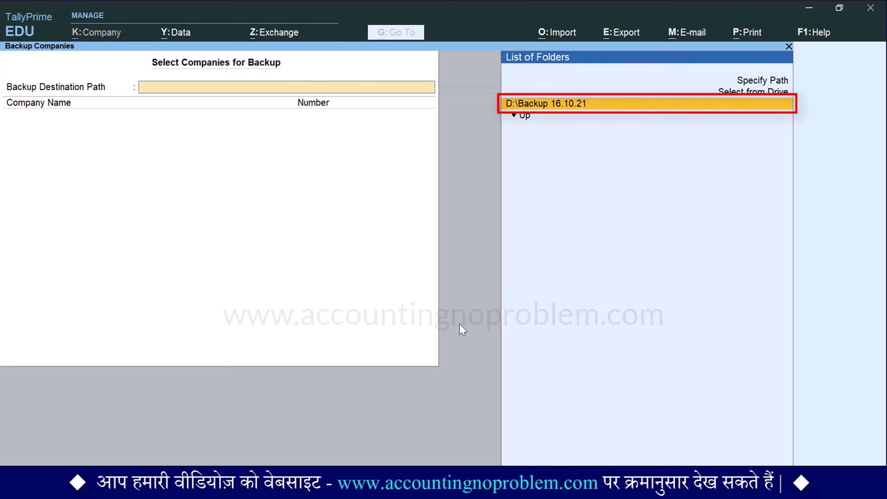
- Back up A to Z Traders and ABC Traders to D:\Backup 16.10.21
key(Return)
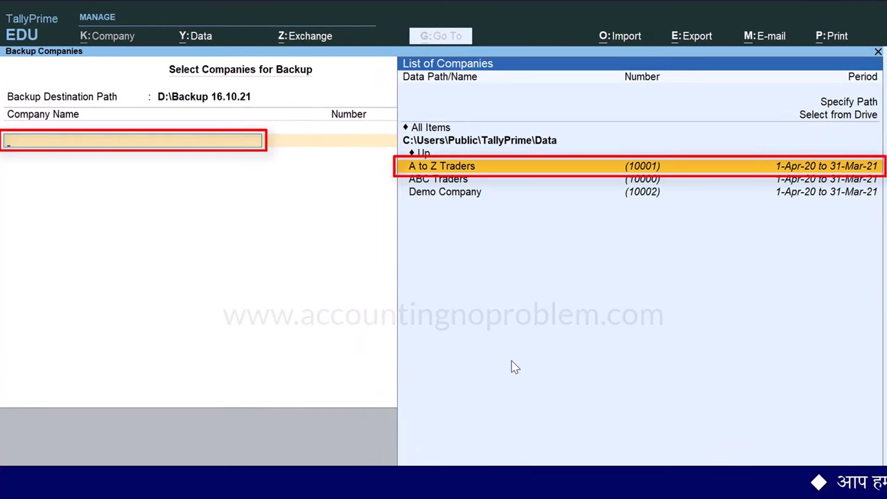
key(Return)
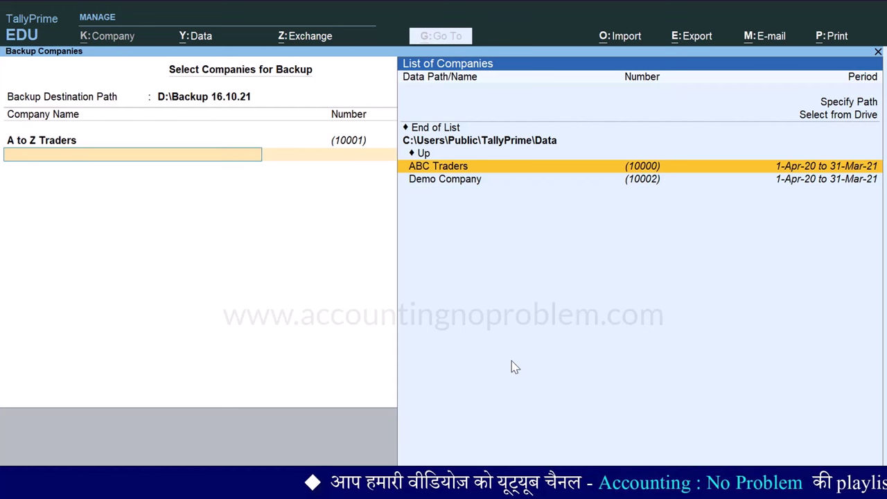
key(Return)
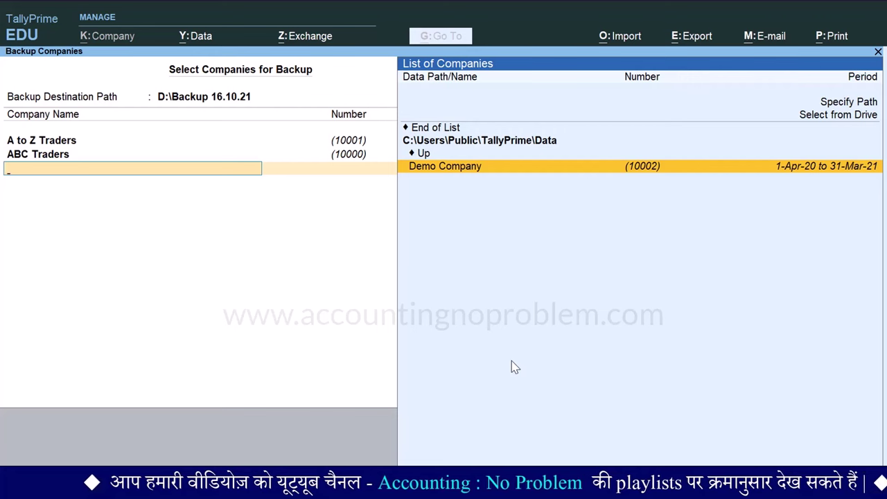
key(Up)
key(Up)
key(Up)
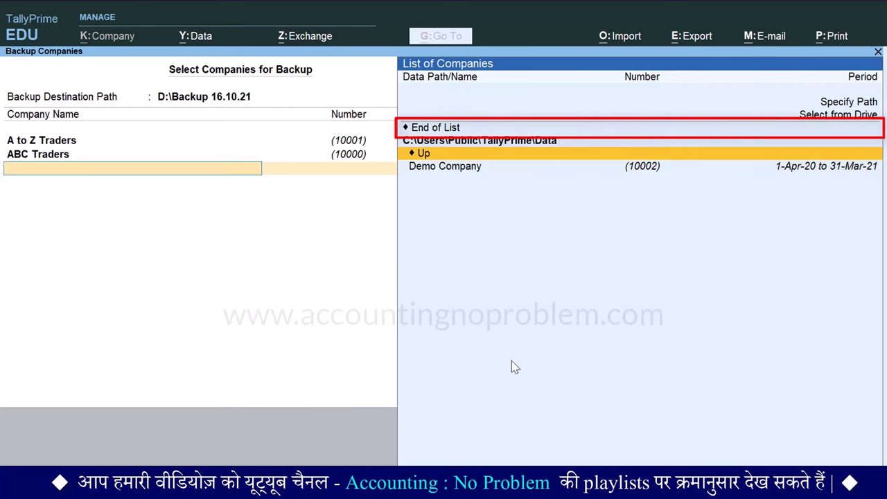
key(Return)
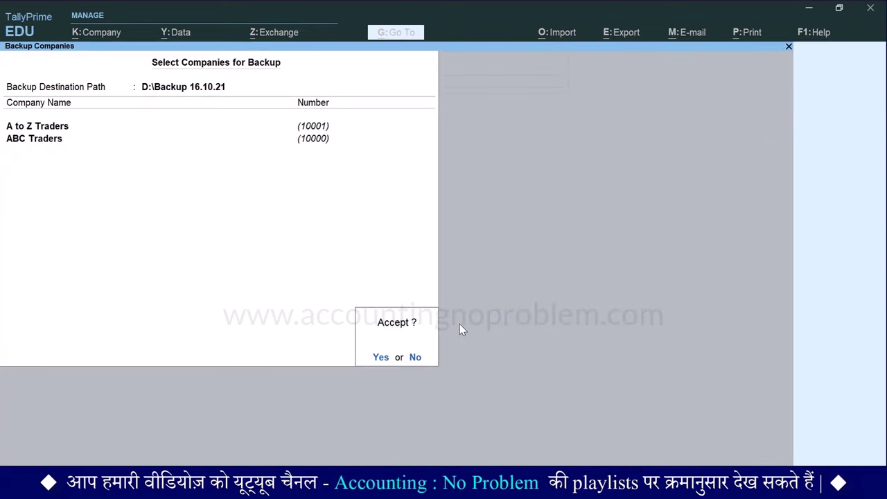
key(Return)
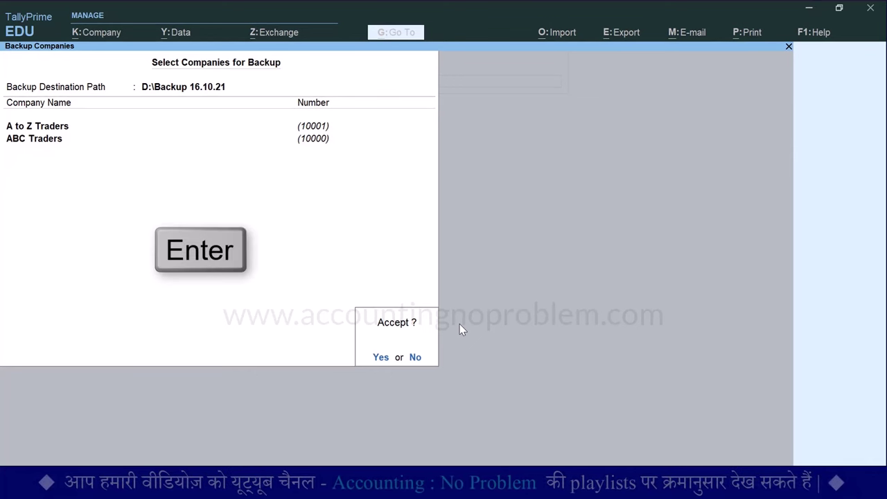
key(Return)
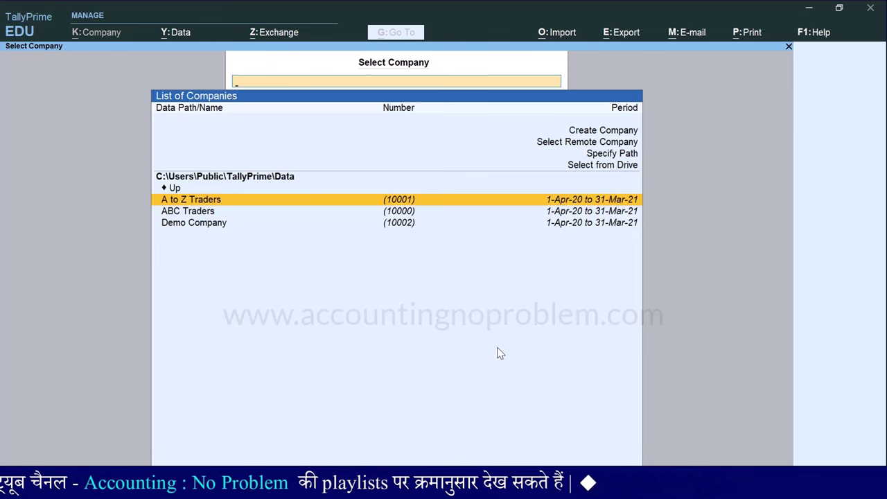
- Verify in File Explorer that D:\Backup 16.10.21 holds TBK900_10000.001 and TBK900_10001.001
click(807, 12)
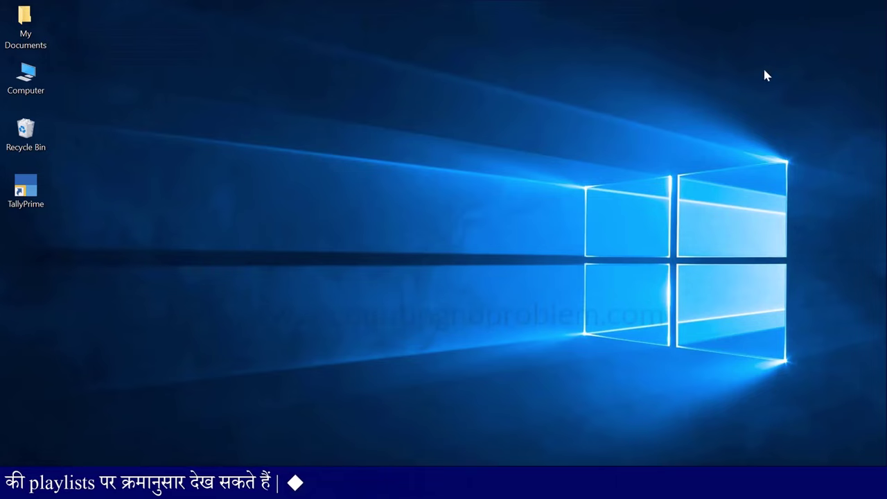
double_click(33, 89)
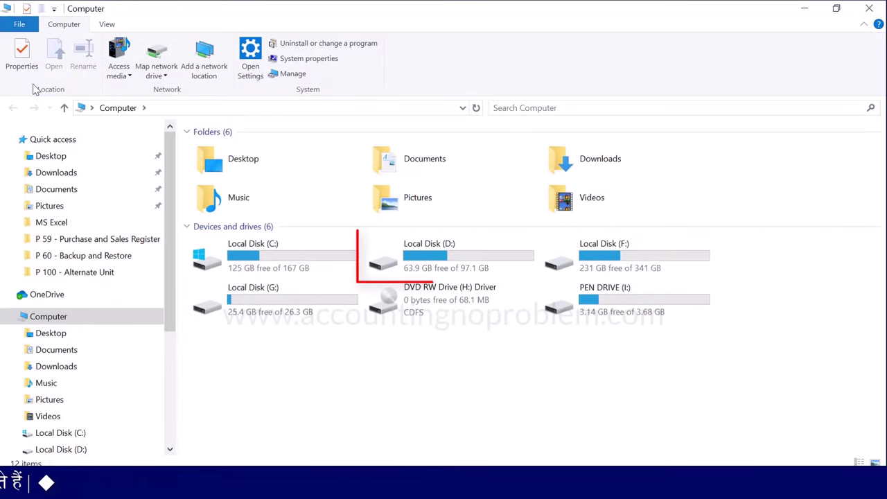
click(443, 260)
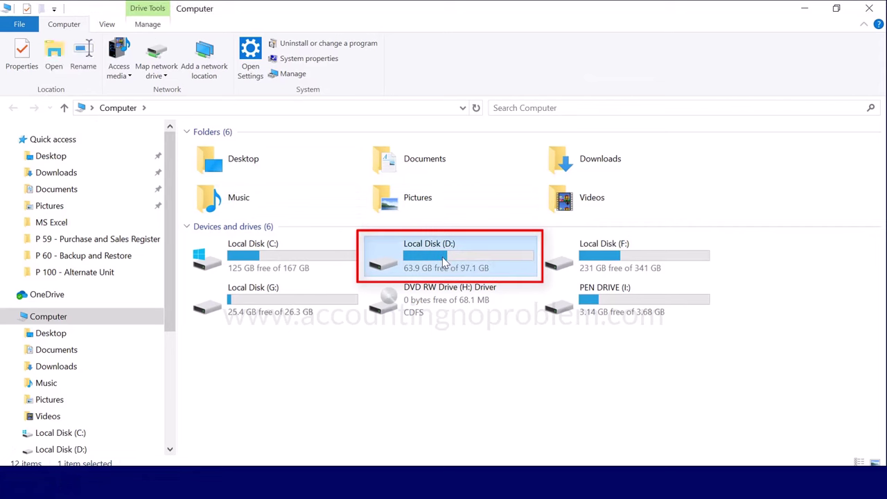
double_click(443, 260)
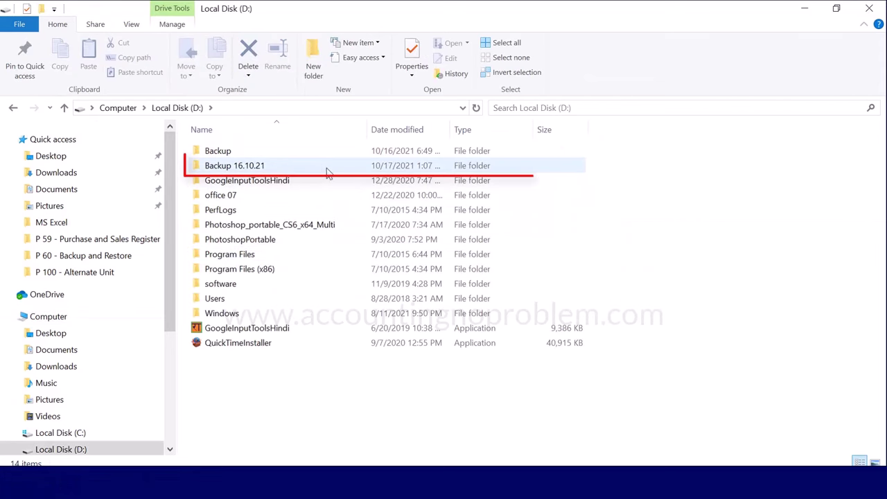
double_click(267, 167)
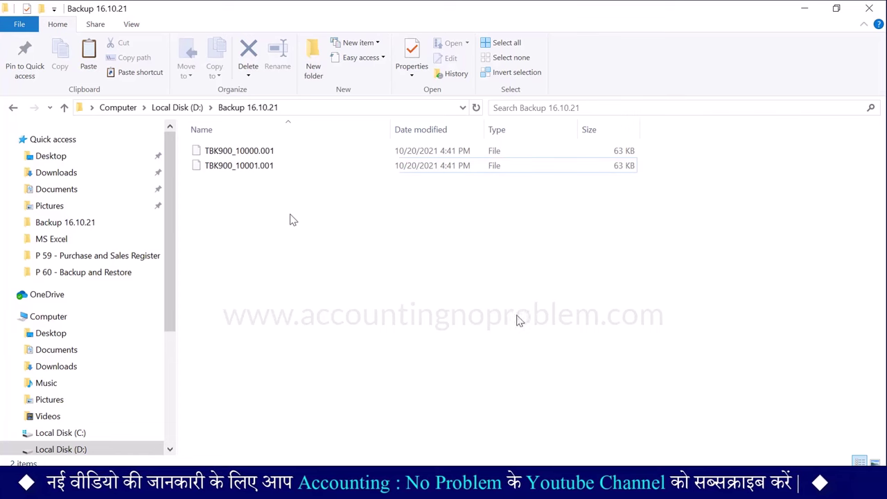
click(811, 12)
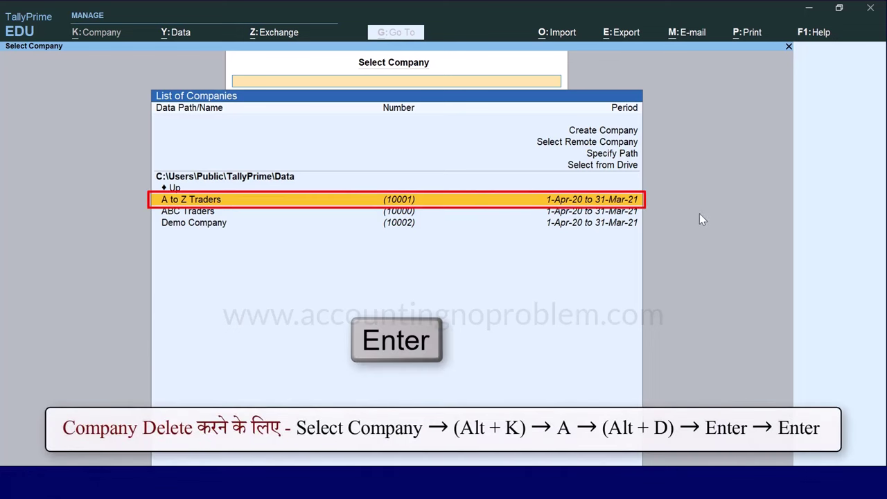
- Delete the A to Z Traders company from its Company Alter screen
key(Return)
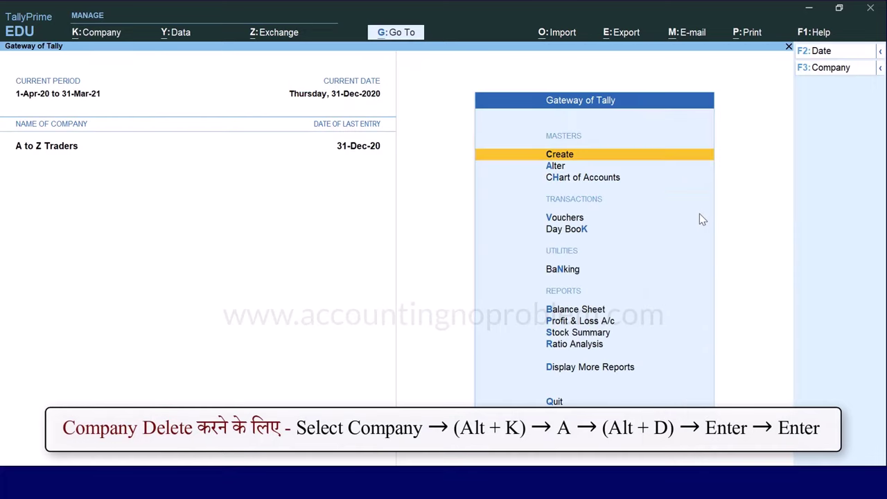
click(88, 36)
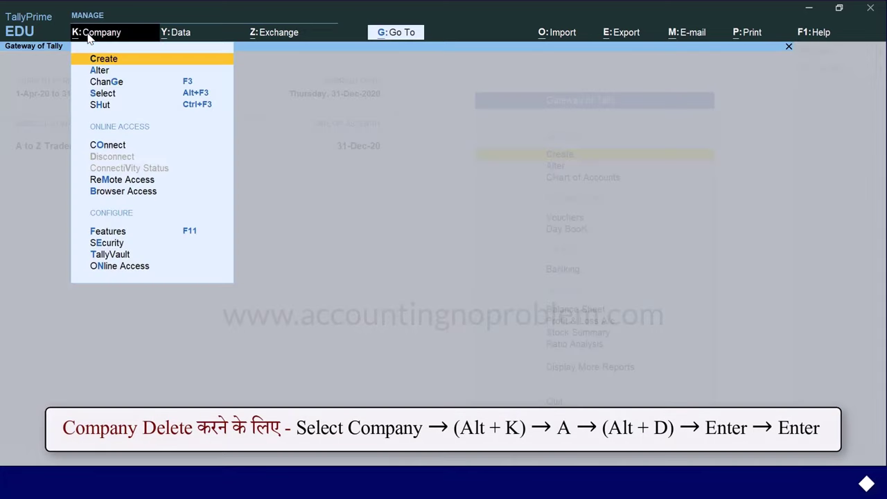
key(a)
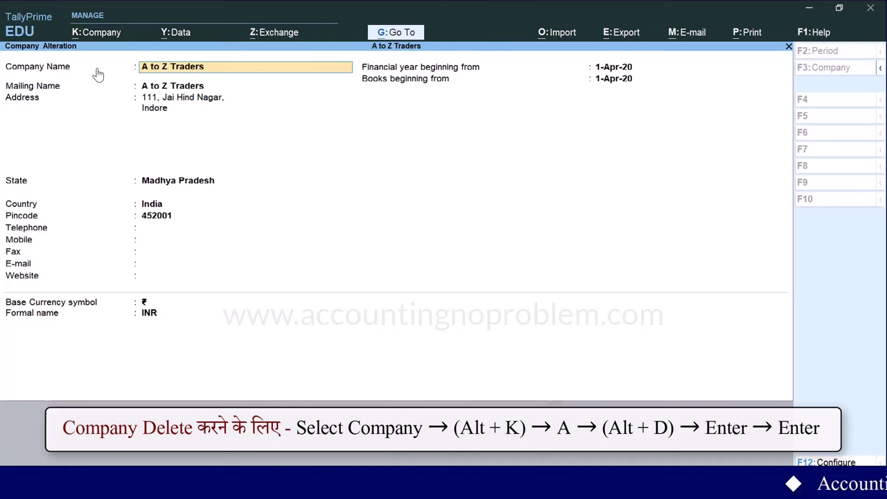
key(alt+d)
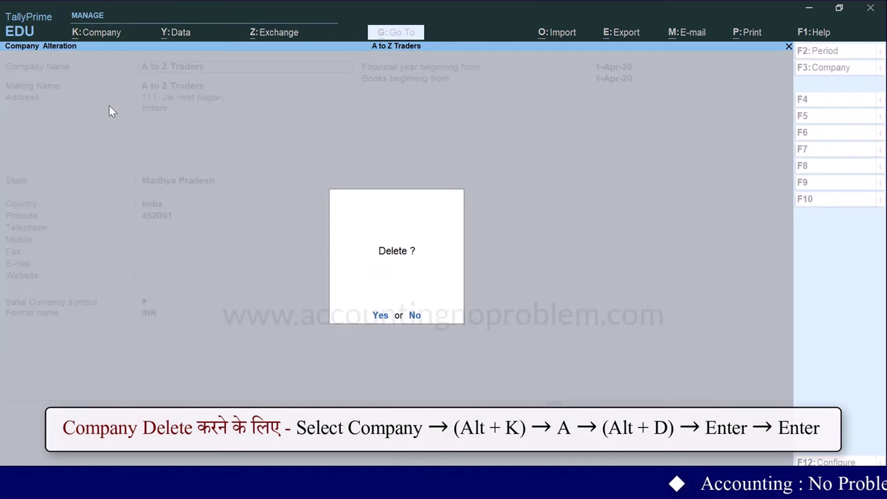
key(Return)
key(Return)
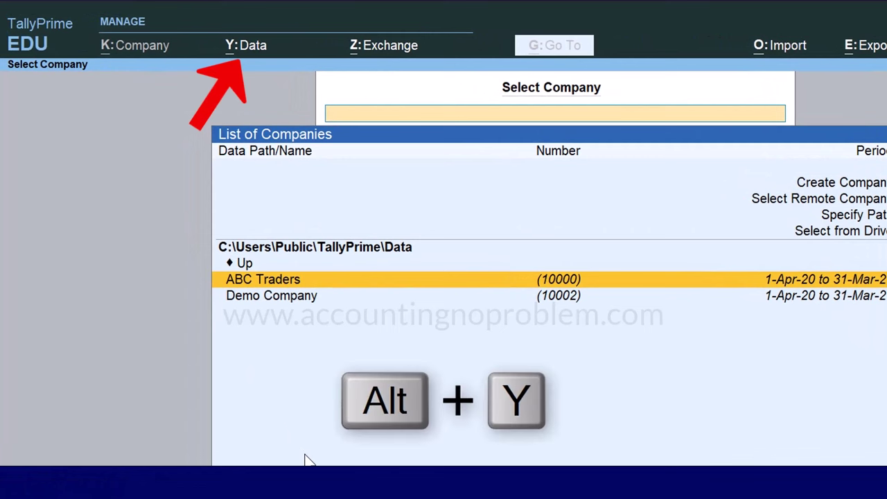
- Open Restore Companies from the Data menu and return to the destination path field
key(alt+y)
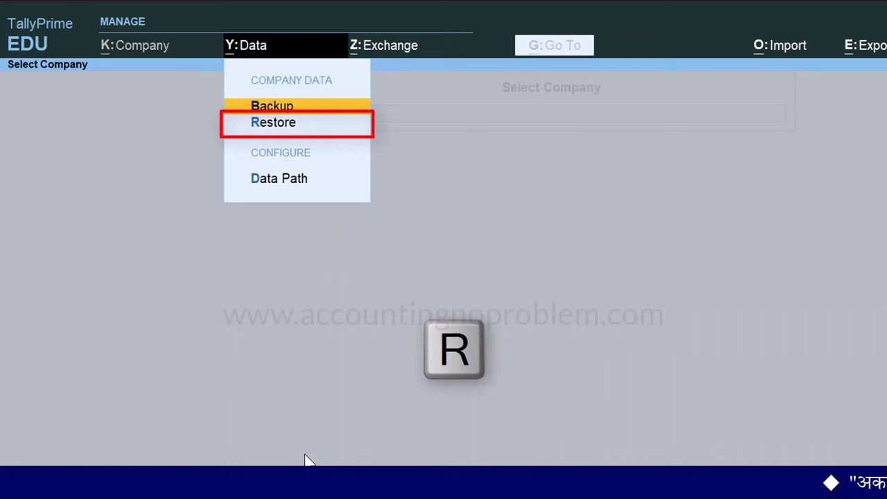
key(r)
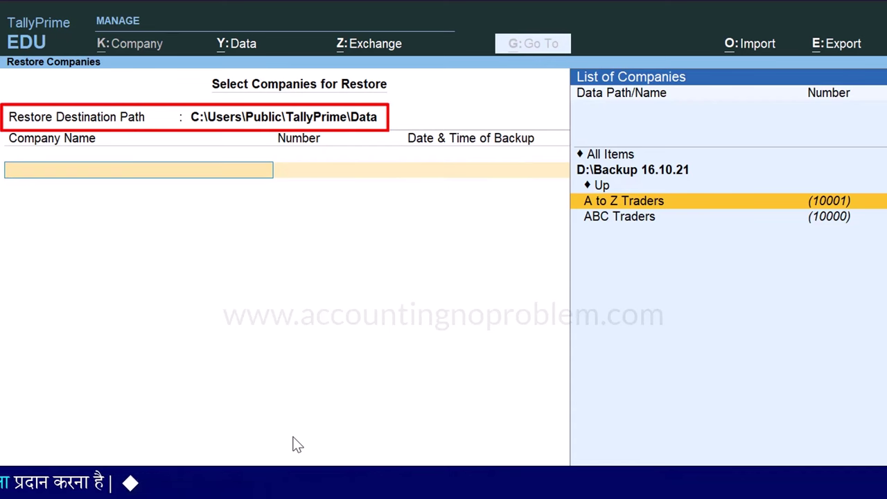
key(BackSpace)
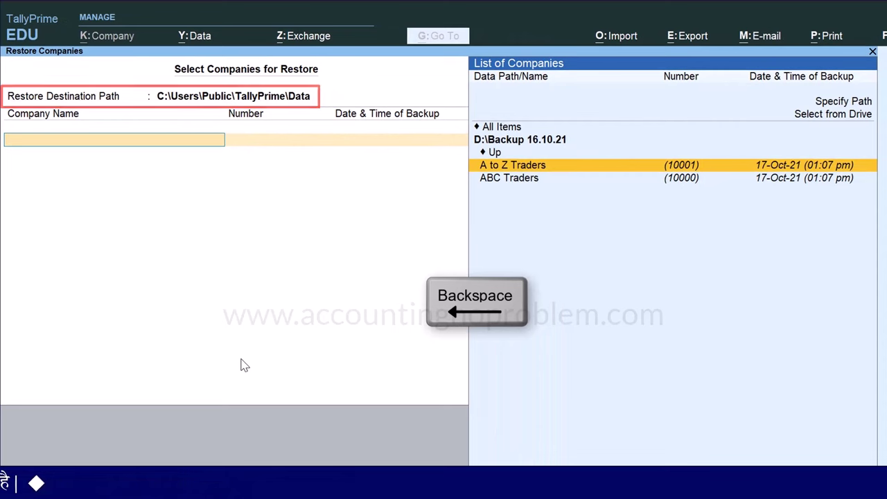
- Keep C:\Users\Public\TallyPrime\Data as the restore destination
key(Up)
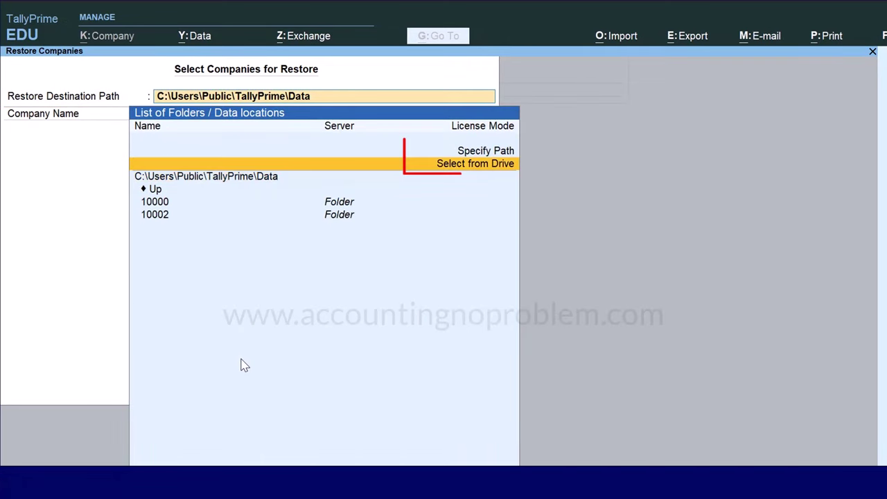
key(Up)
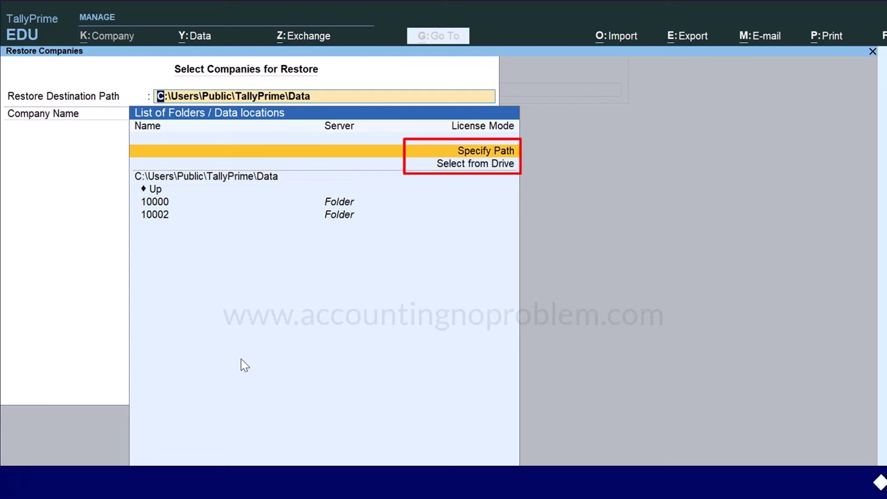
key(Down)
key(Down)
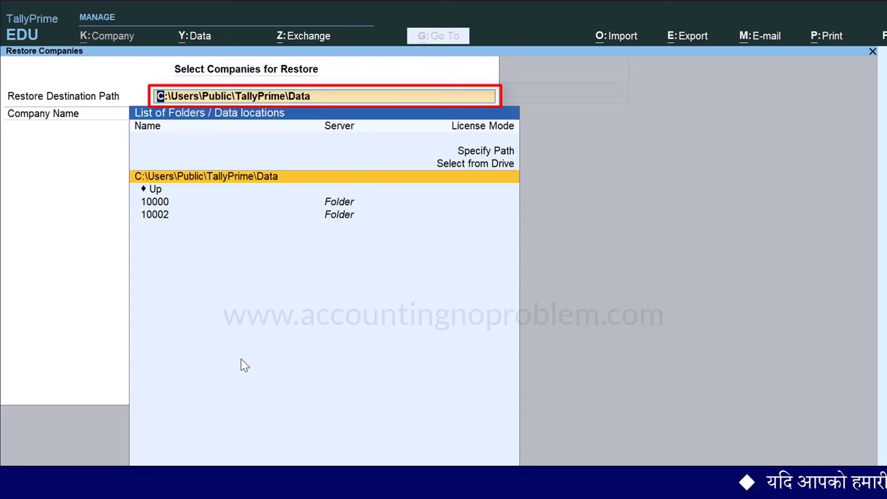
key(Return)
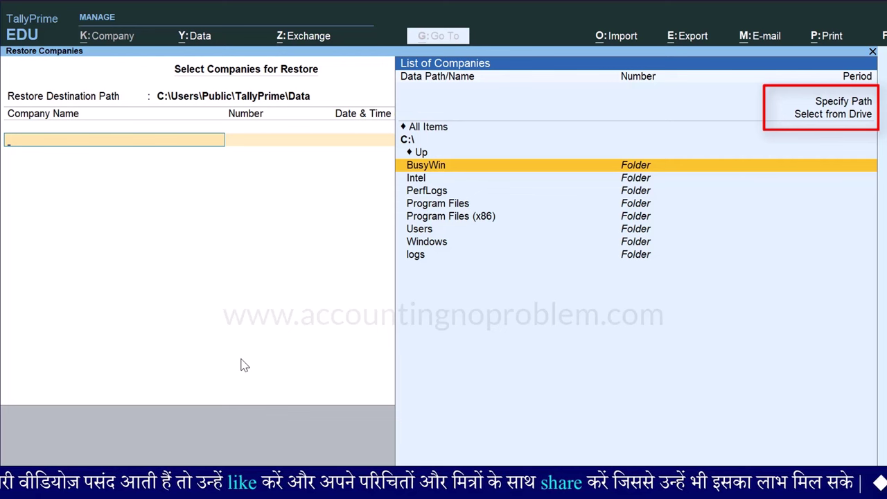
- Set the restore source path to D:\Backup 16.10.21 to list the backed-up companies
key(Up)
key(Up)
key(Up)
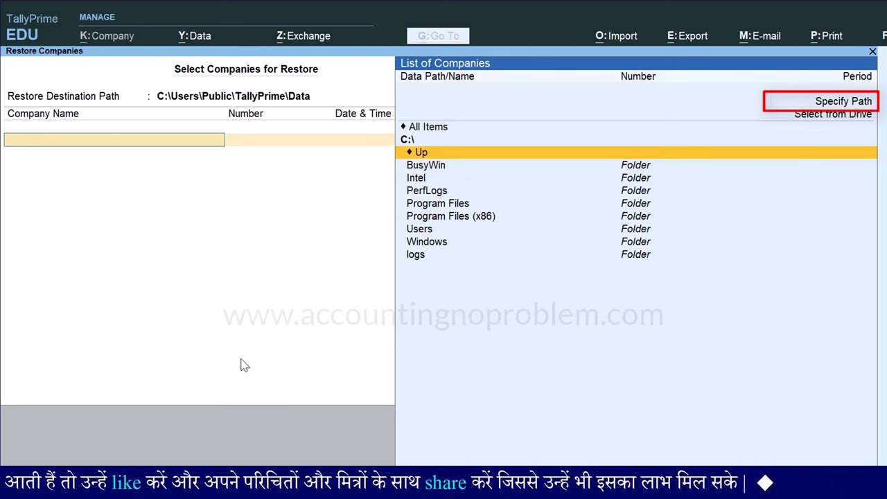
key(Up)
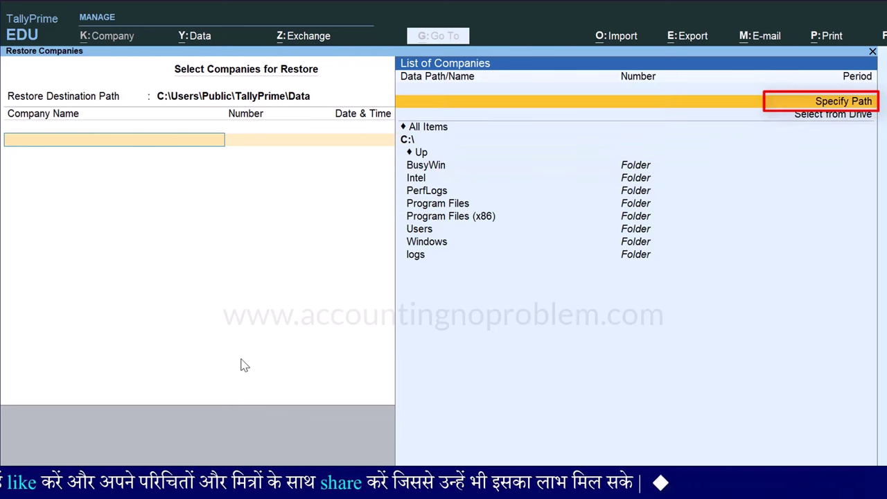
key(Return)
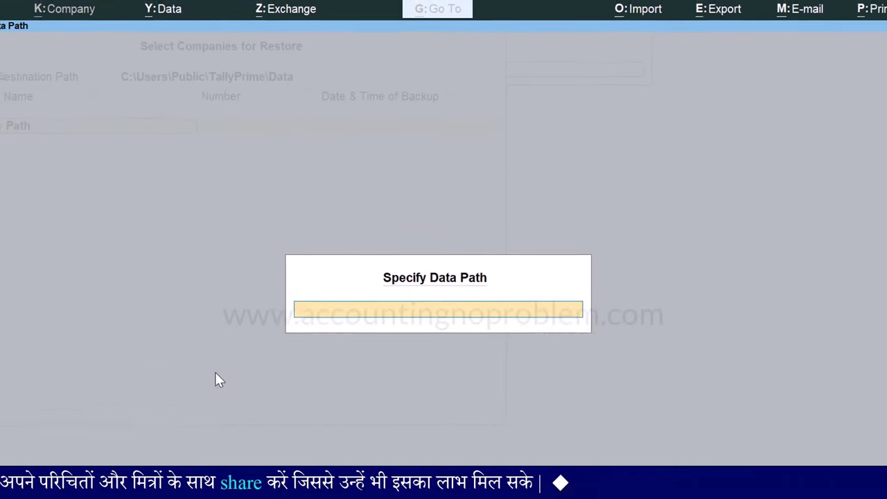
text(D:)
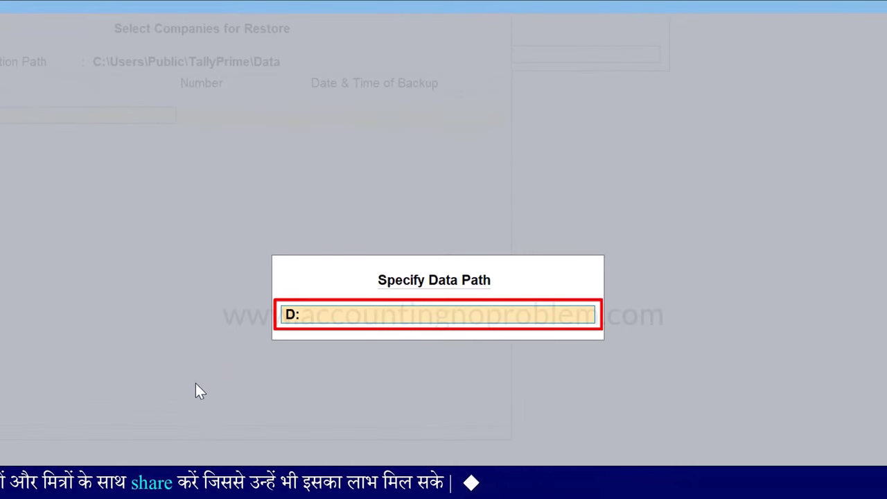
text(\)
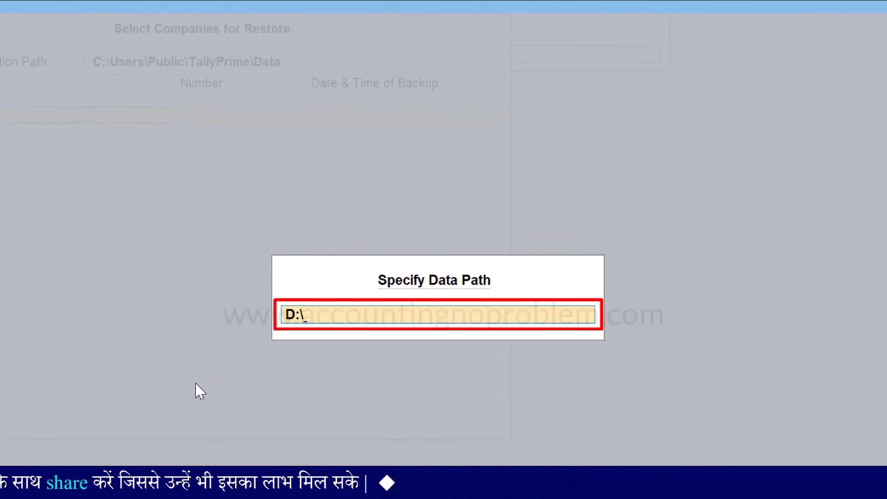
text(Backup 16.10.21)
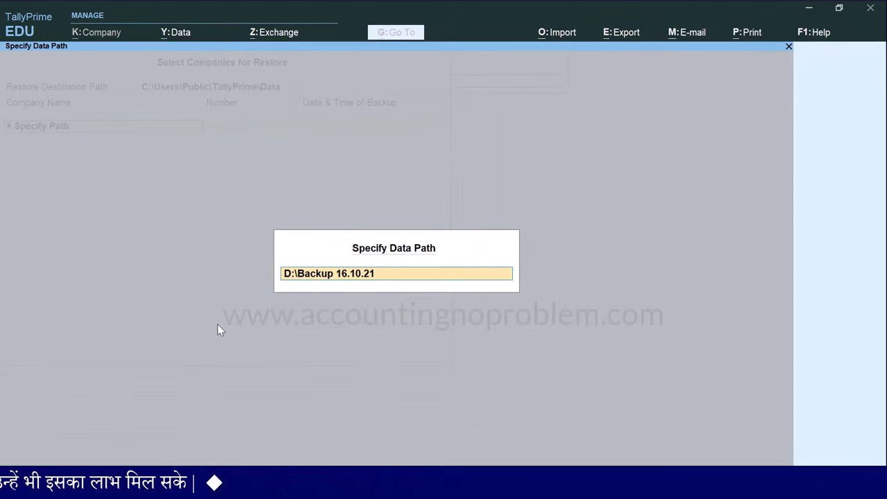
key(Return)
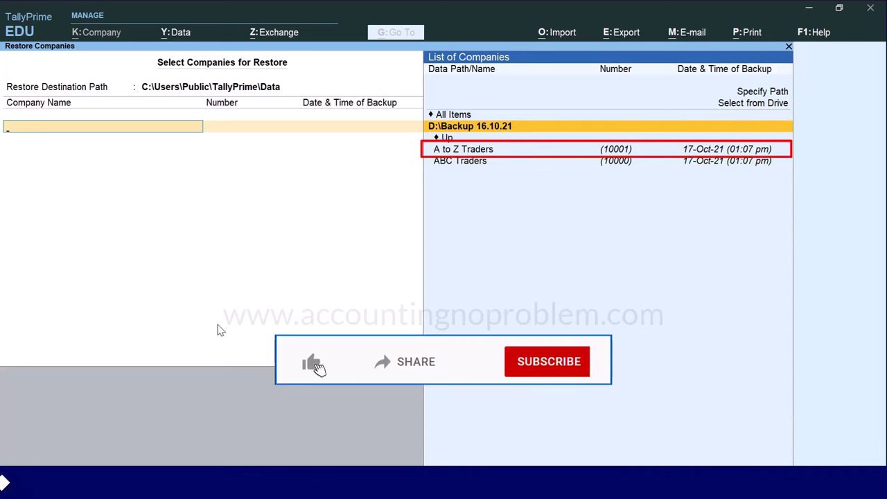
- Move to A to Z Traders, then quit Restore Companies without restoring
key(Down)
key(Down)
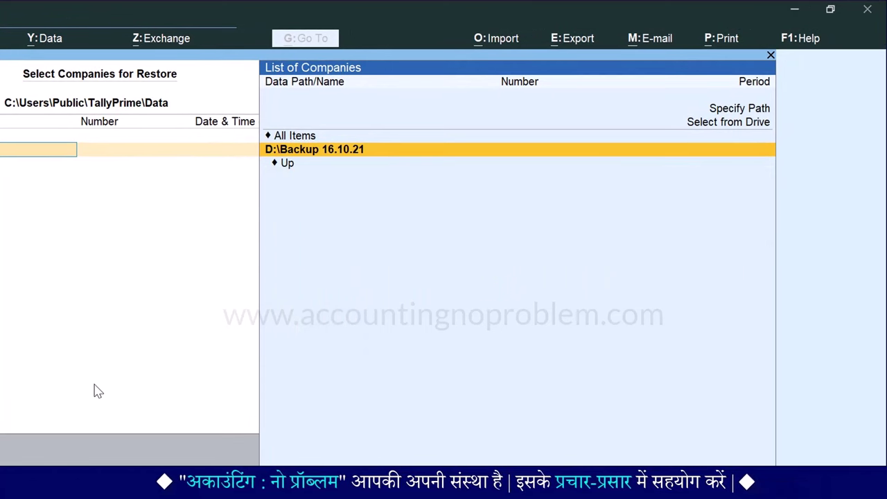
key(Escape)
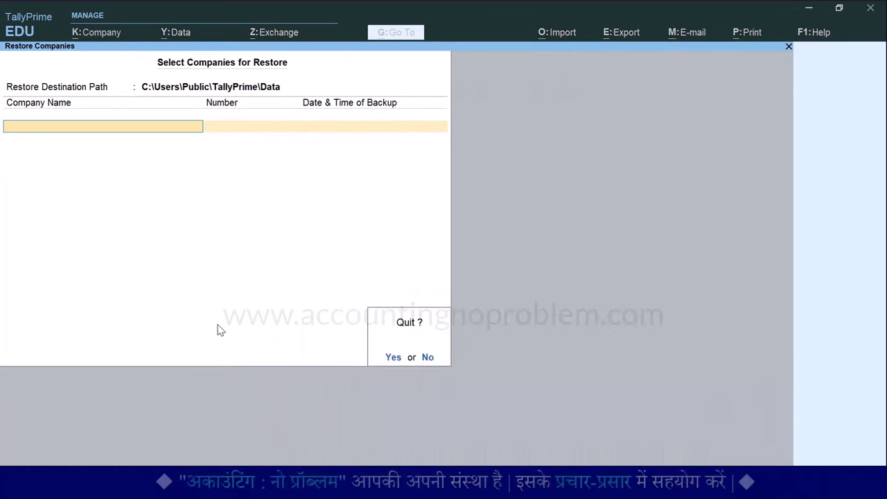
key(y)
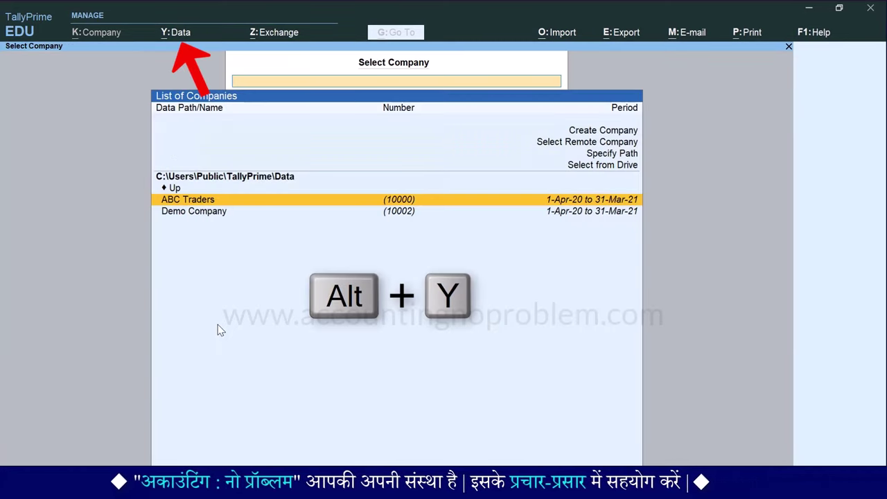
- Change the Company Backup Path from F:\Tally Data Backup to D:\Backup 16.10.21 and save
key(alt+y)
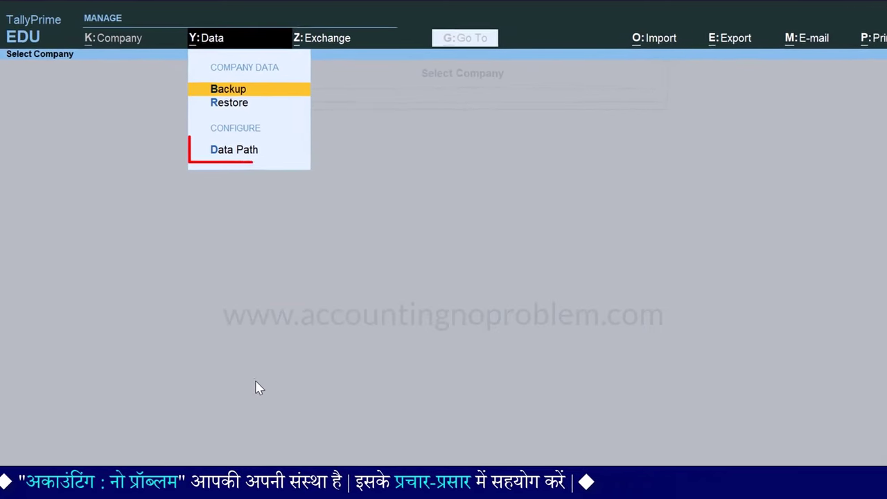
key(d)
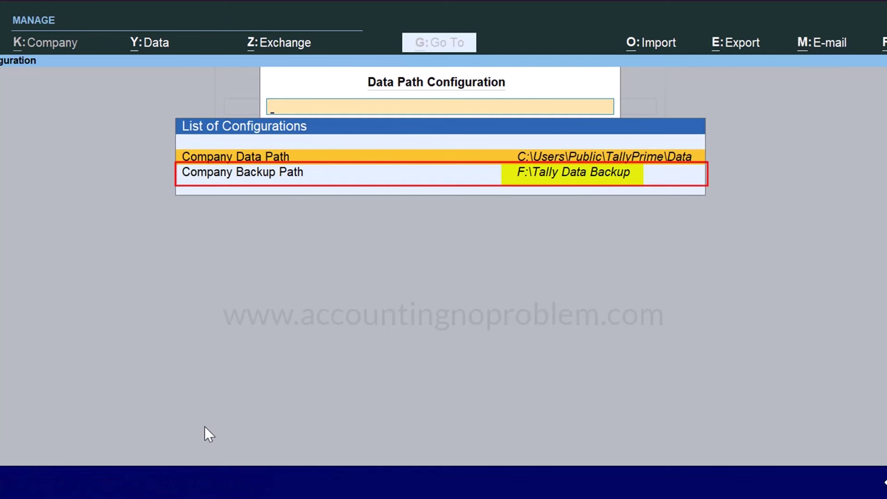
key(Down)
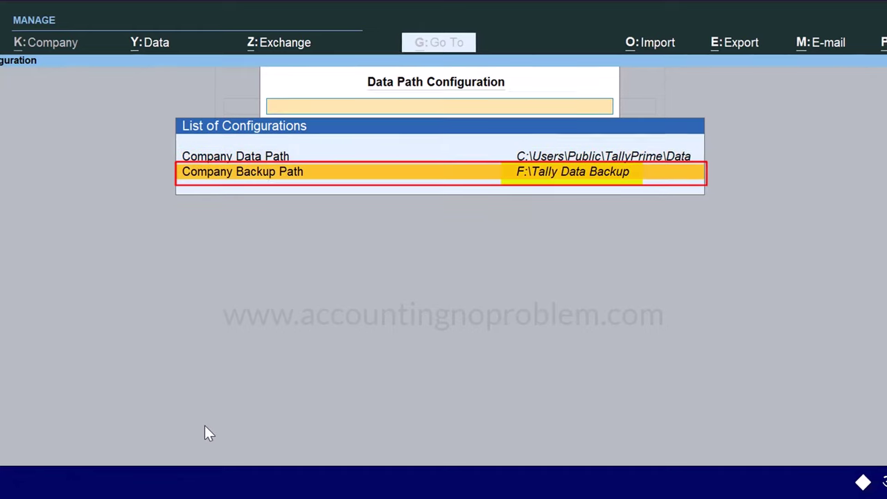
key(Return)
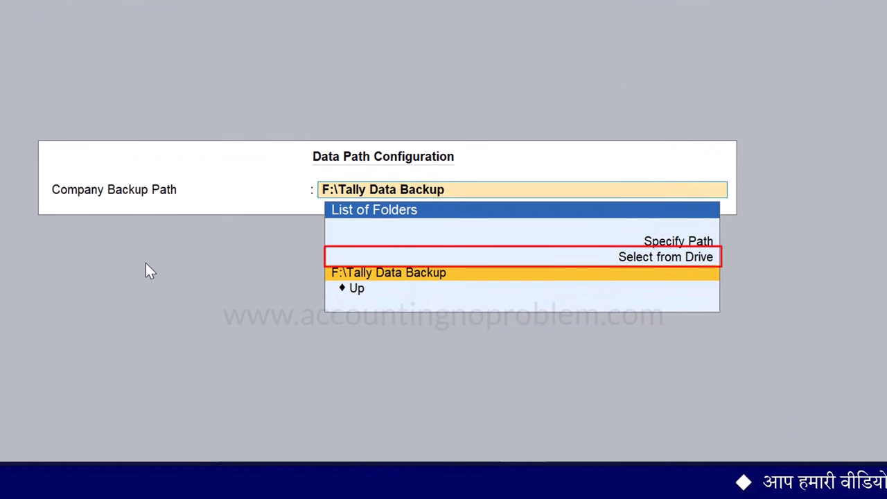
key(Up)
key(Return)
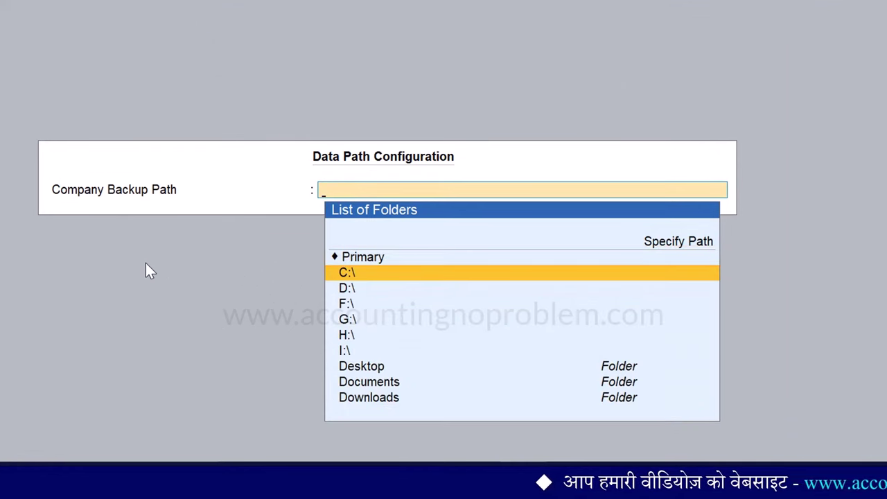
key(Down)
key(Return)
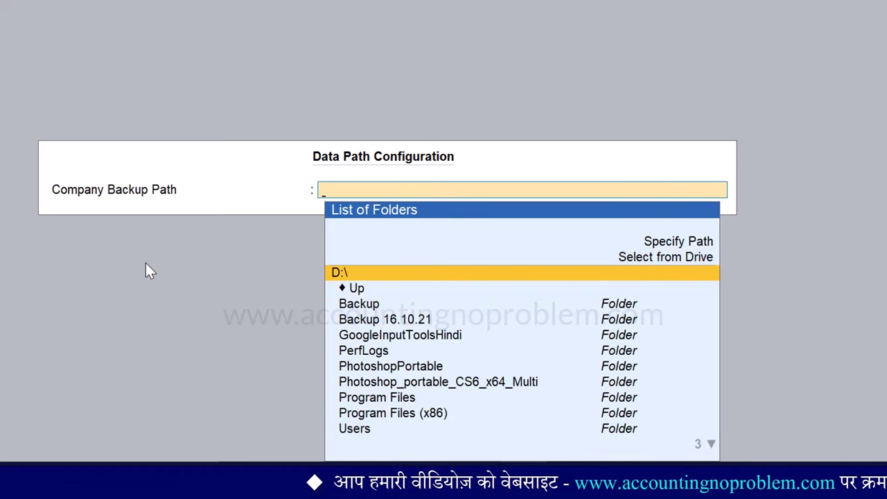
key(Down)
key(Down)
key(Down)
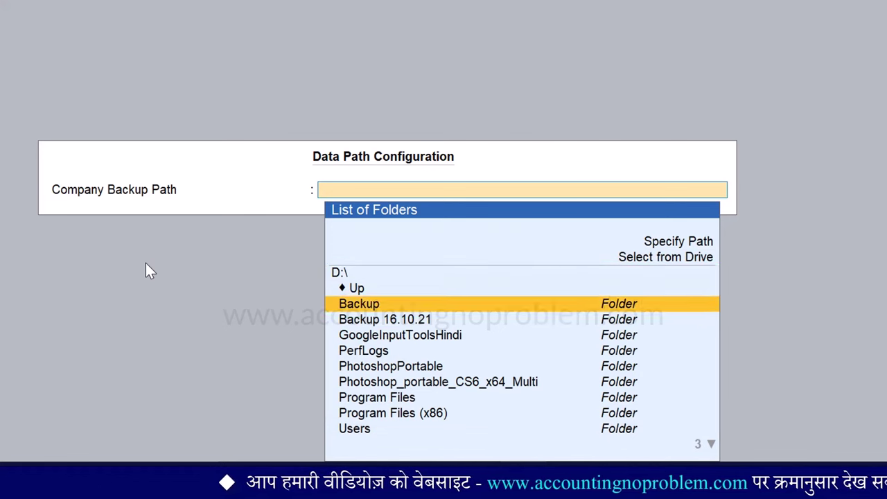
key(Return)
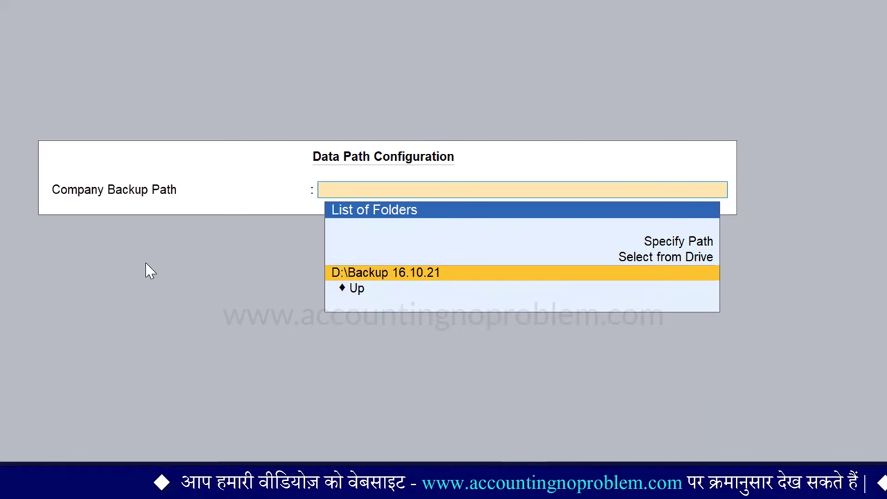
key(Return)
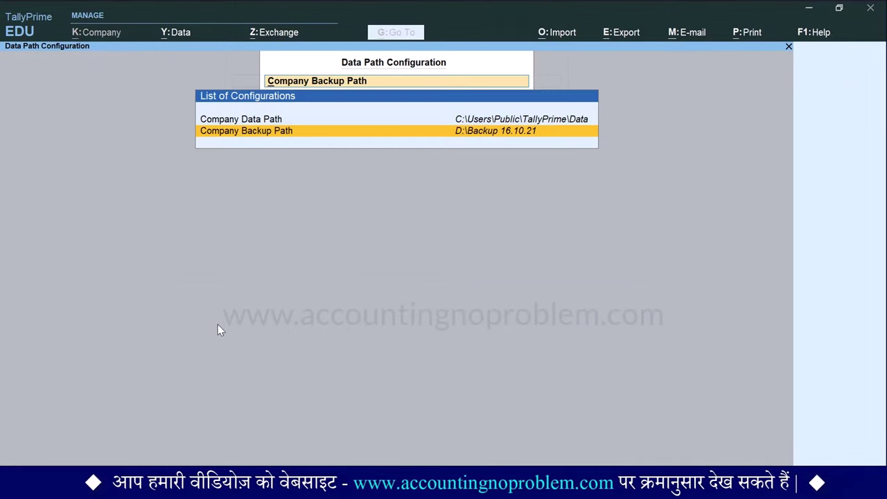
key(ctrl+a)
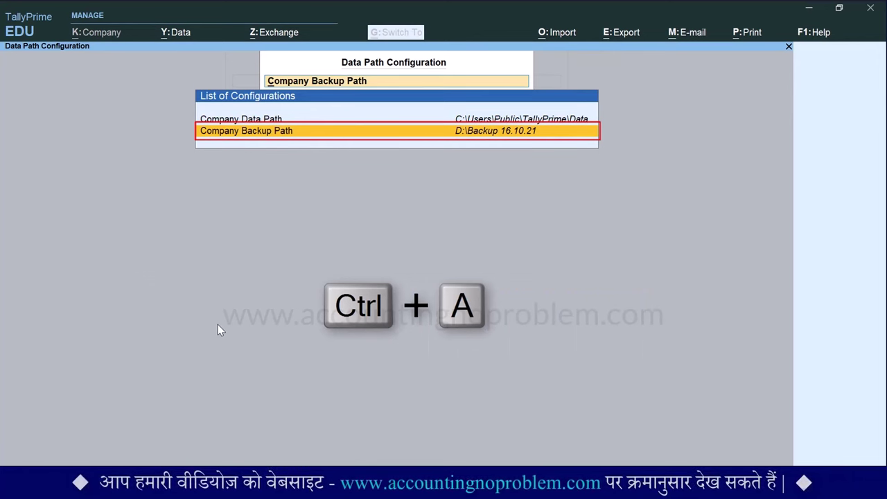
key(ctrl+a)
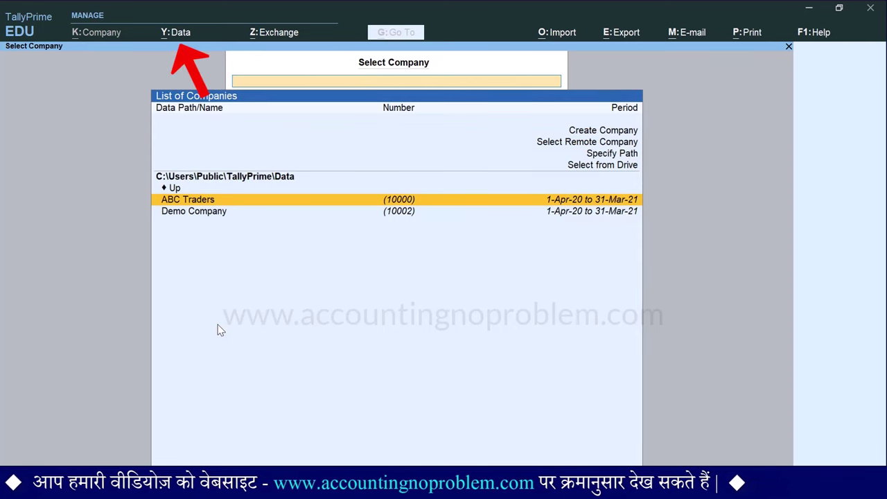
- Restore A to Z Traders from D:\Backup 16.10.21 into C:\Users\Public\TallyPrime\Data
key(alt+y)
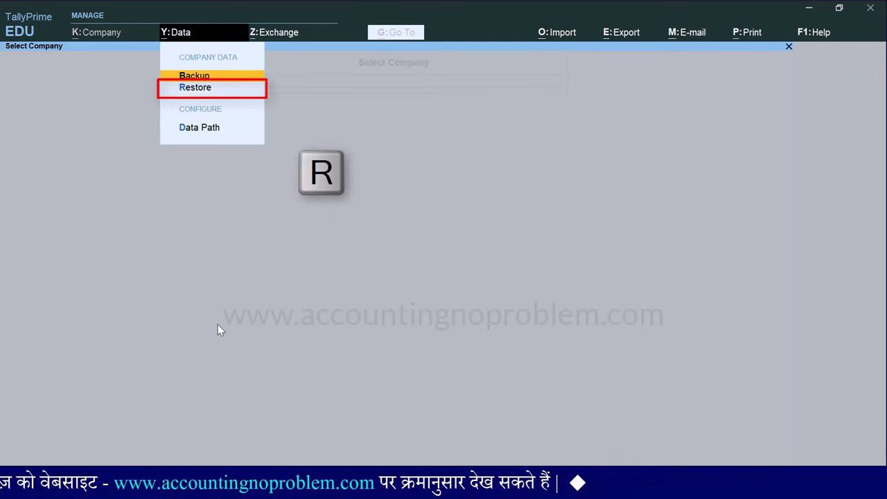
key(r)
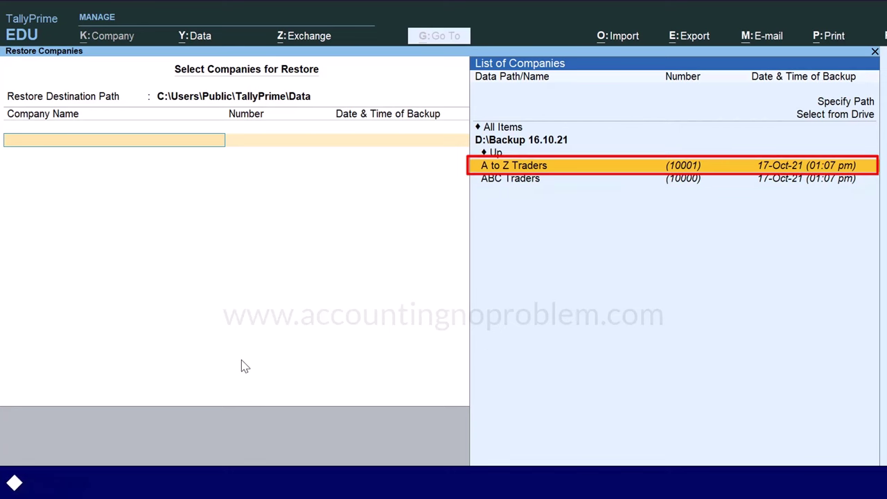
key(Return)
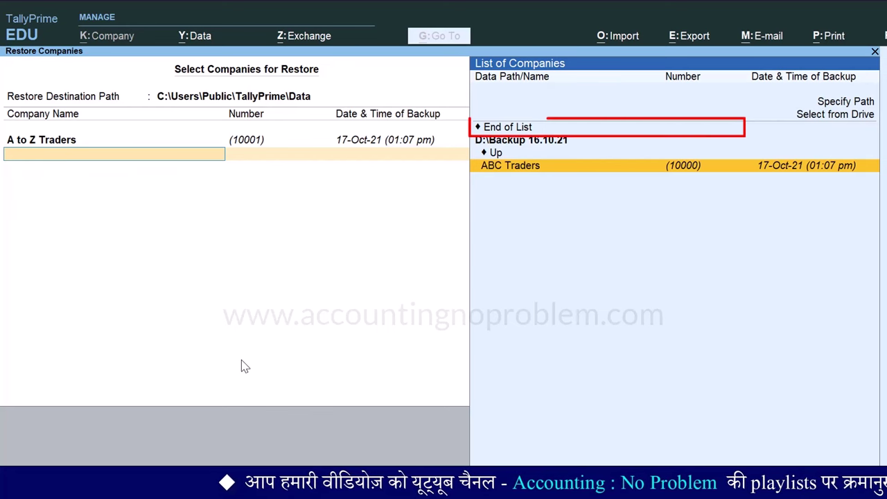
key(Up)
key(Up)
key(Return)
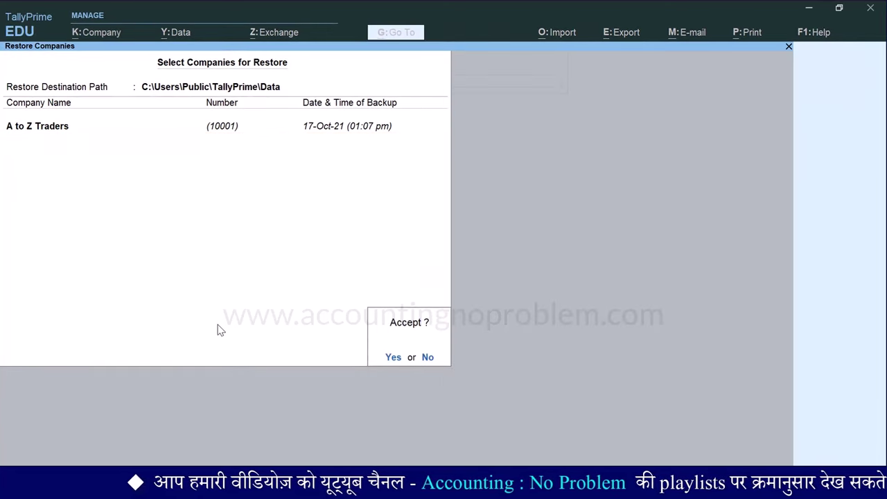
key(Return)
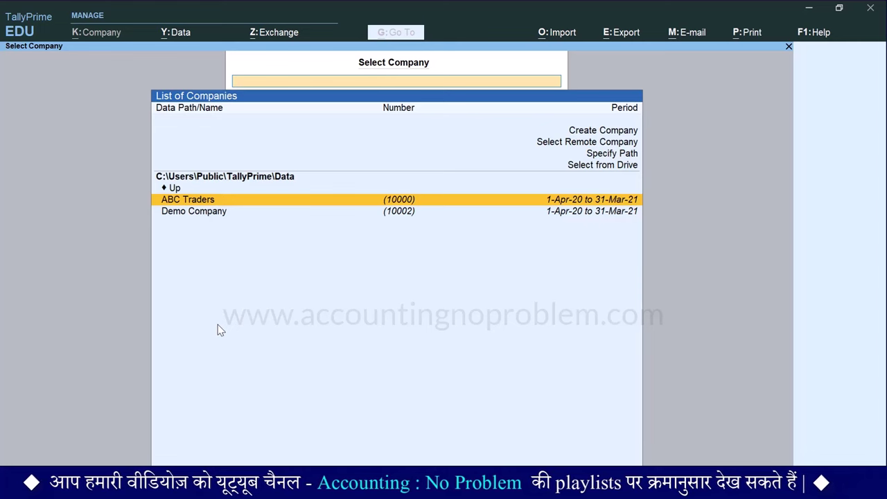
- Reload the company list and open A to Z Traders for 1-Apr-20 to 31-Mar-21
key(Escape)
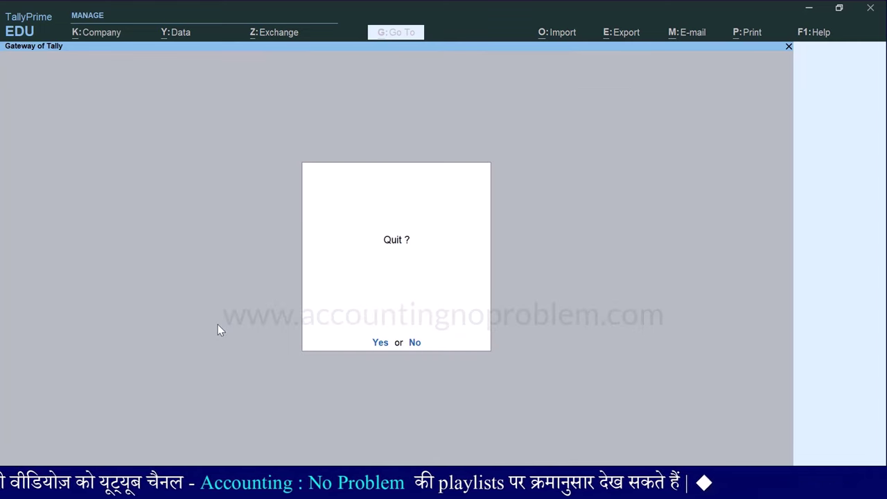
key(n)
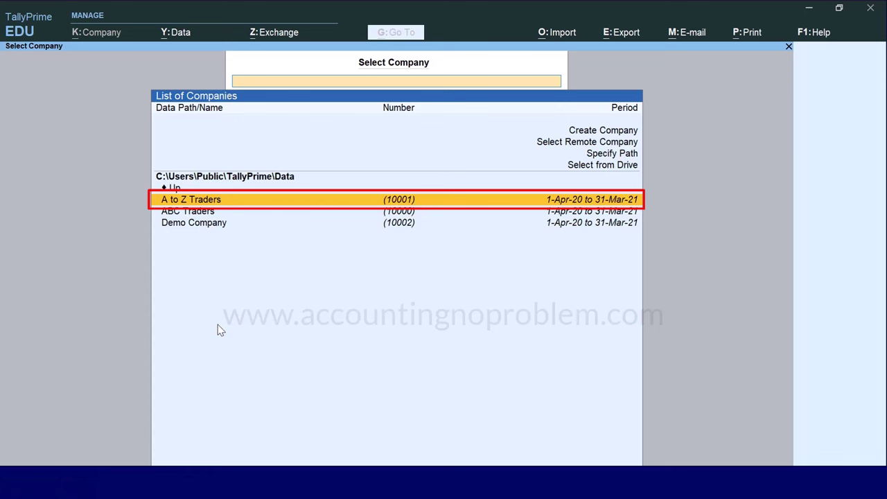
key(Return)
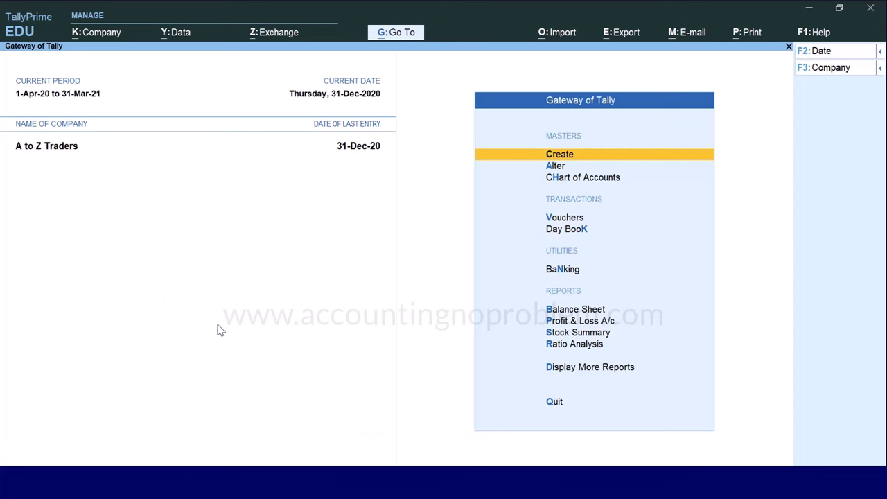
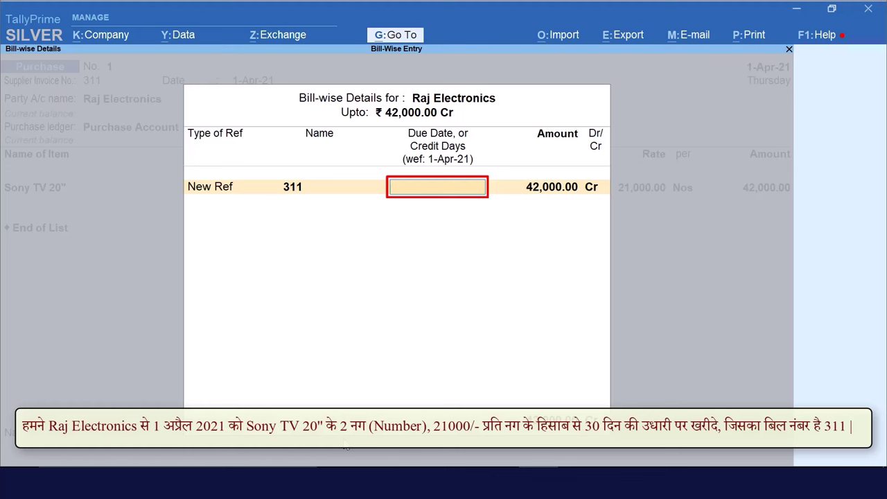
- Give bill 311 (42,000.00) 30 credit days, due 1-May-21, and return to the purchase voucher
text(30)
key(Return)
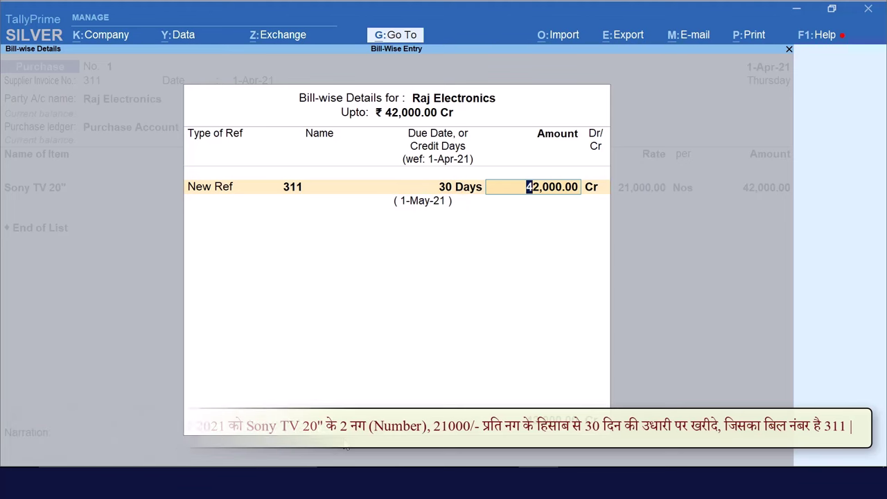
key(Return)
key(Return)
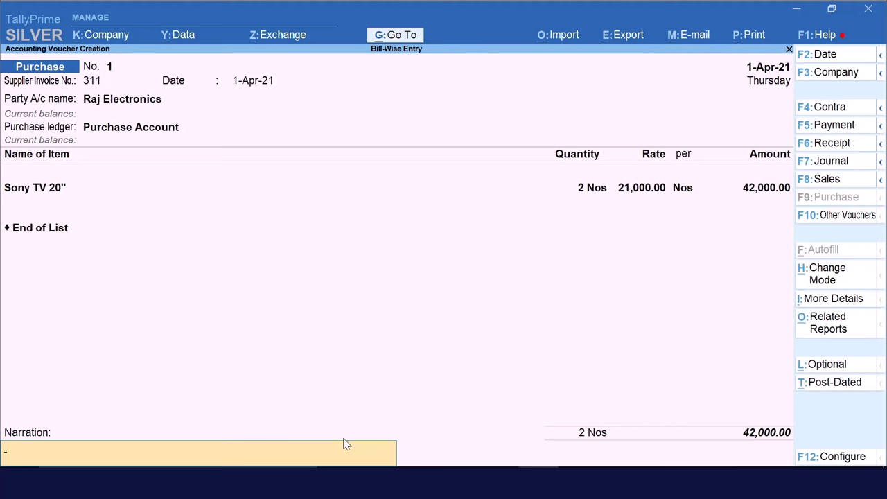
key(Return)
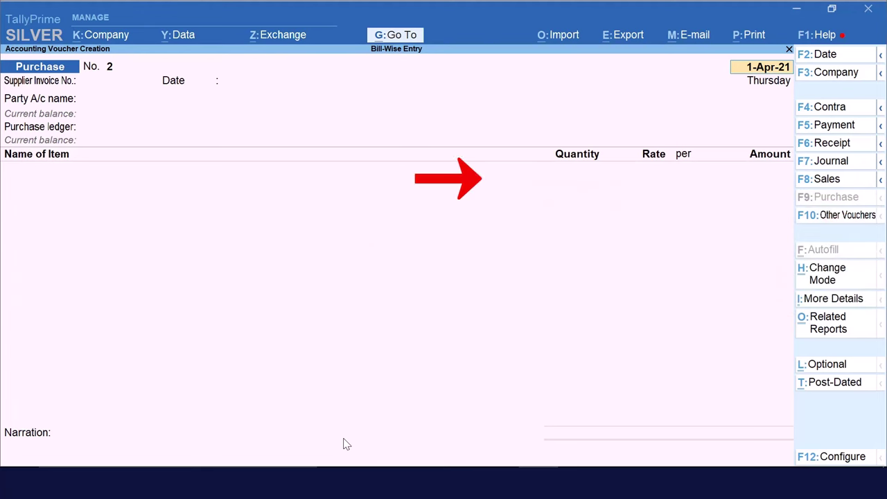
- Start a 1-Apr-21 sales voucher for party Azad TV on Sales Account
key(F8)
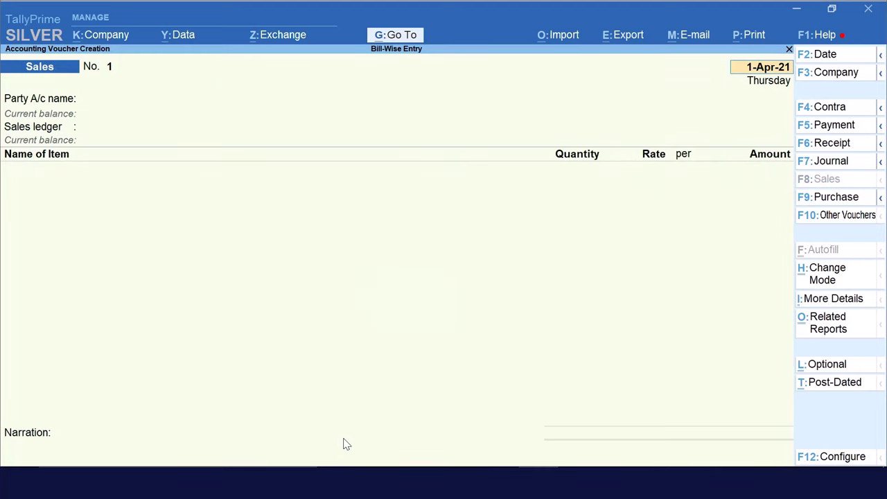
key(Return)
key(Down)
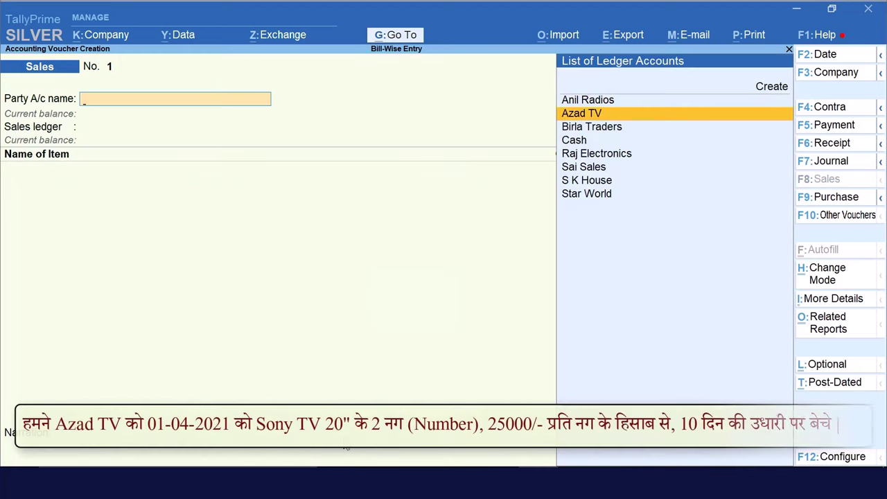
key(Return)
key(Return)
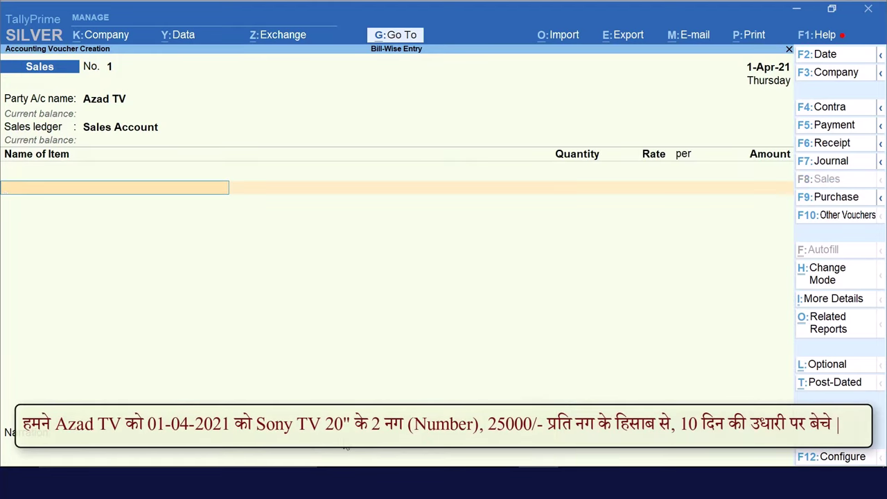
key(Return)
- Add 2 Nos Sony TV 20" at 25,000 each, totalling 50,000.00, and end the item list
text(2)
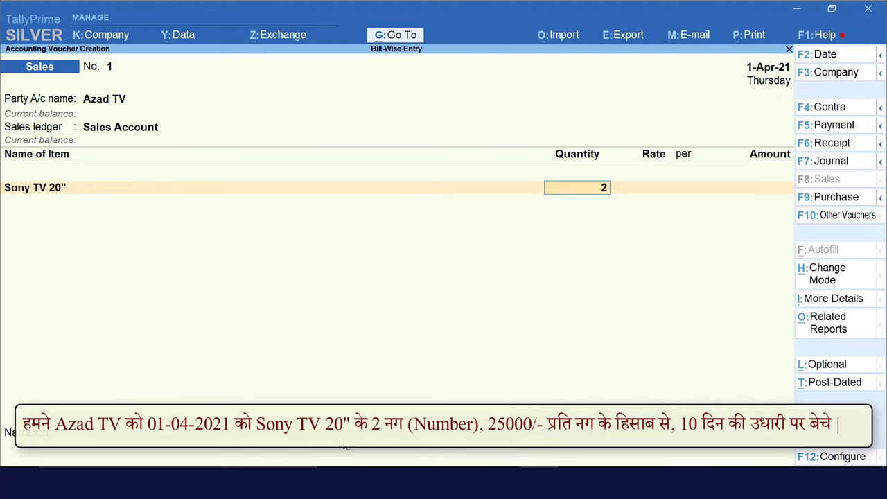
key(Return)
text(25000)
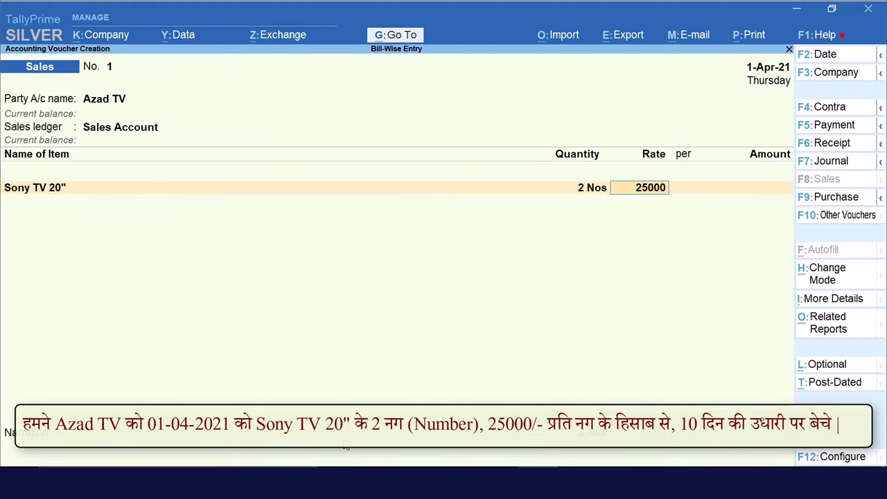
key(Return)
key(Return)
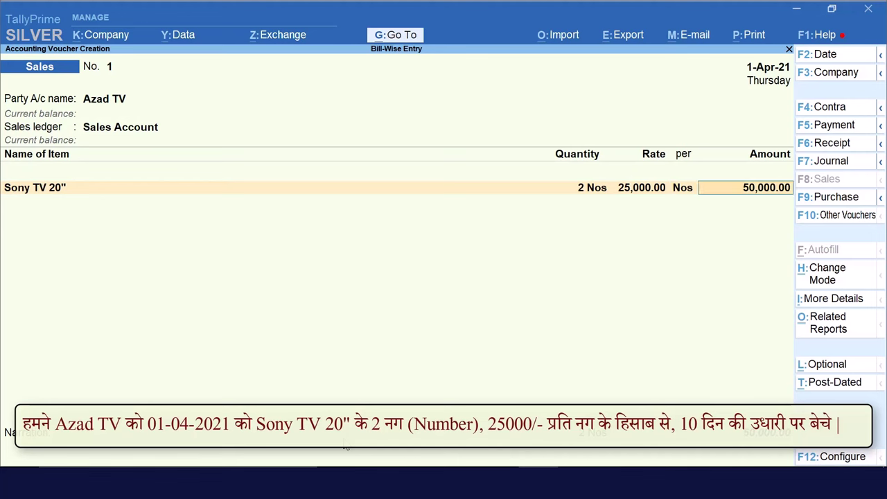
key(Return)
key(Return)
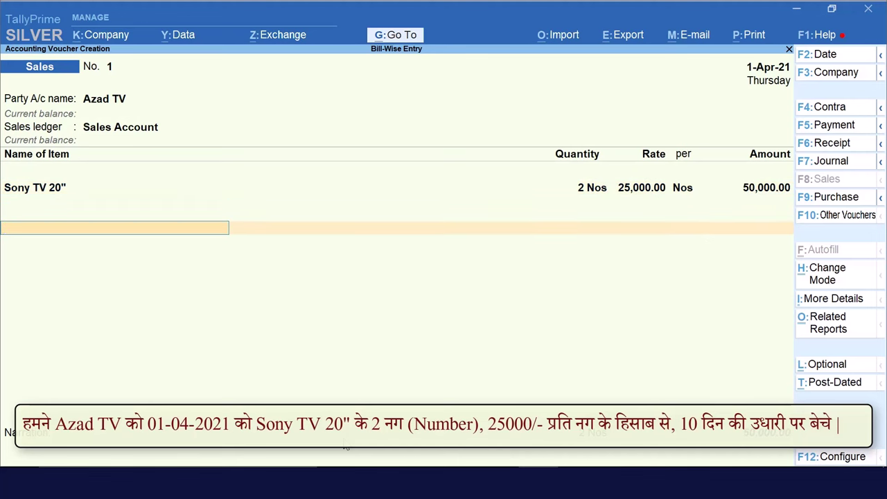
key(Return)
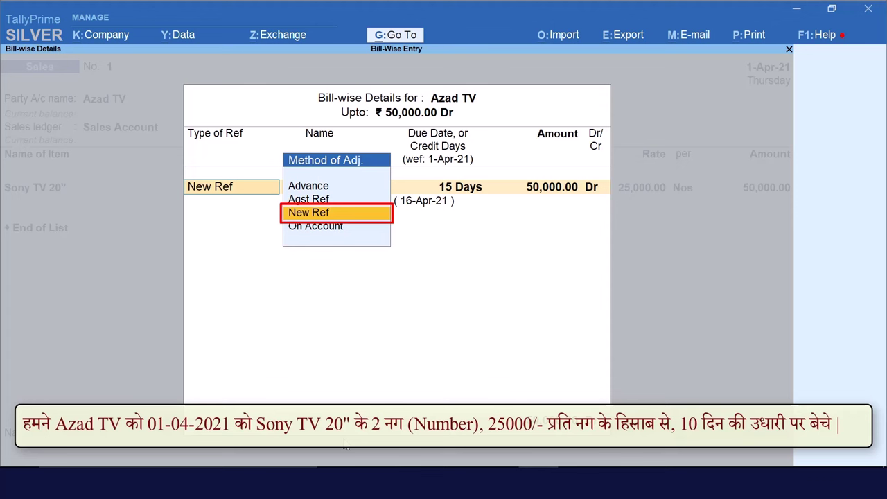
- Set the Azad TV bill as New Ref 1 for 50,000.00 with 10 credit days instead of 15
key(Return)
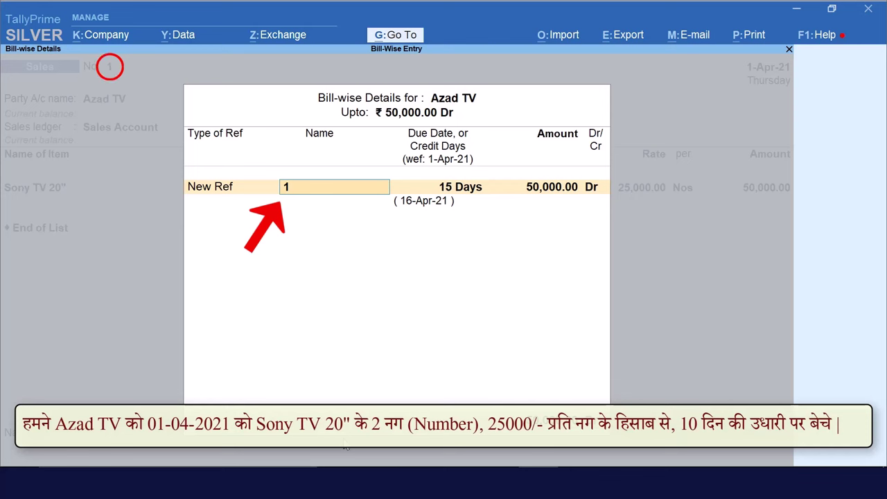
key(Return)
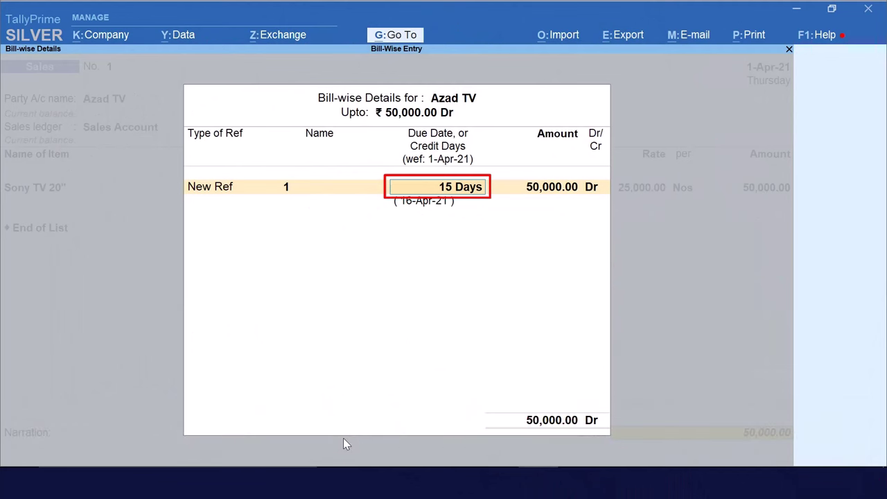
text(10)
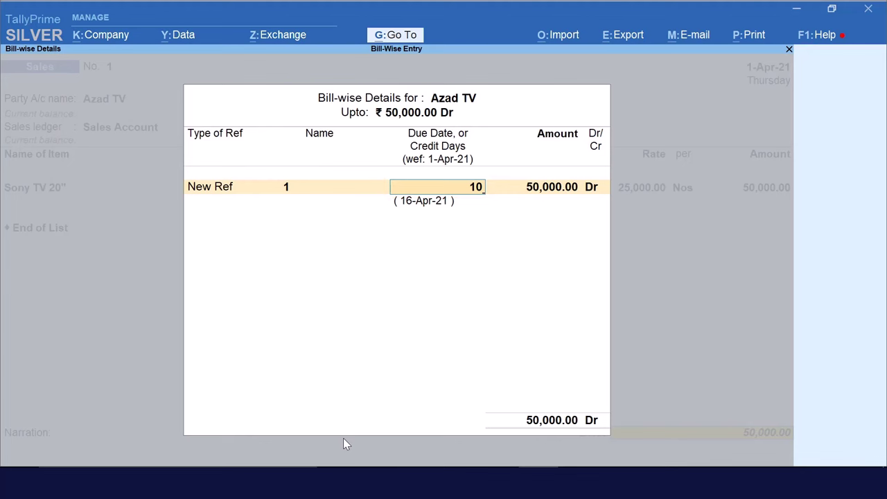
key(Return)
key(Return)
key(Return)
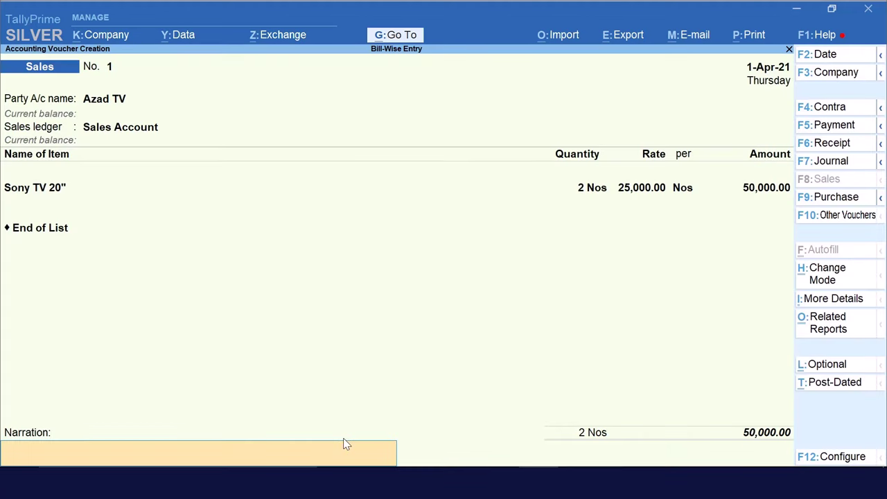
key(Return)
key(Return)
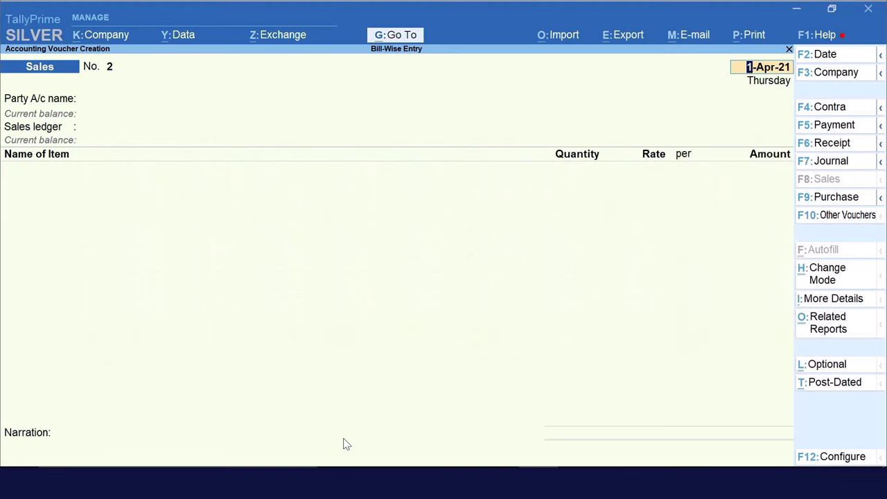
- Start a 2-May-21 sale to Azad TV on Sales Account, dismissing the overdue bills warning
text(2.5.)
key(Return)
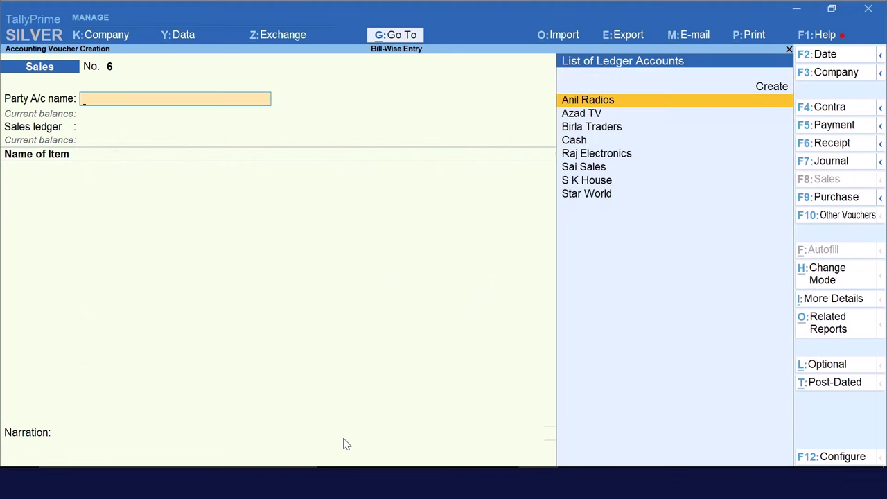
key(Down)
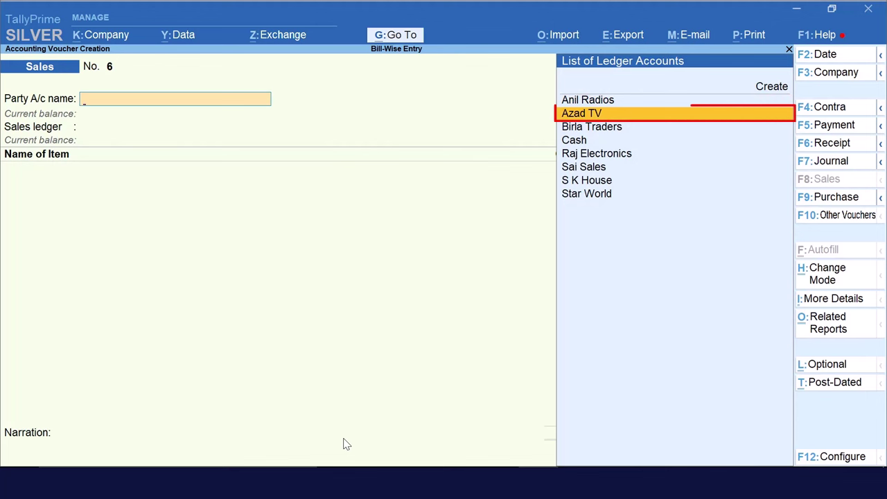
key(Return)
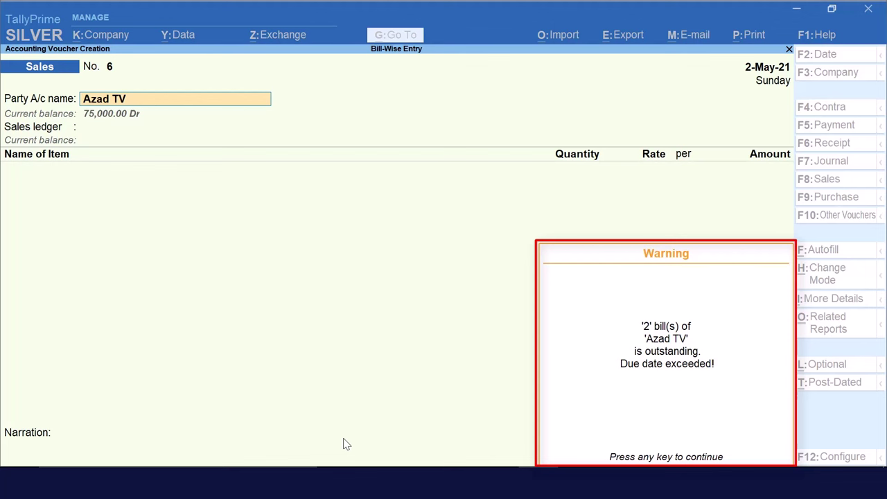
key(Return)
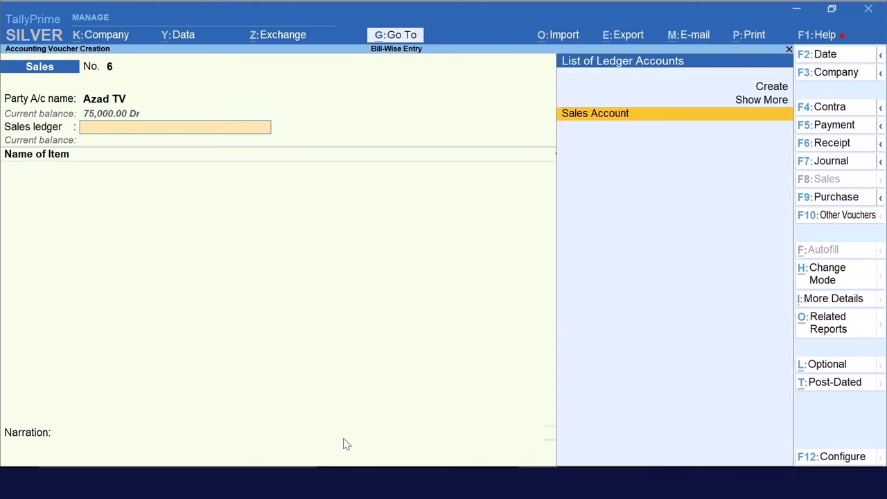
key(Return)
- Add 3 Sony TV 20" at 25,000 (75,000.00) and bill it as New Ref 6 with 5 days
text(S)
key(Return)
text(3)
key(Return)
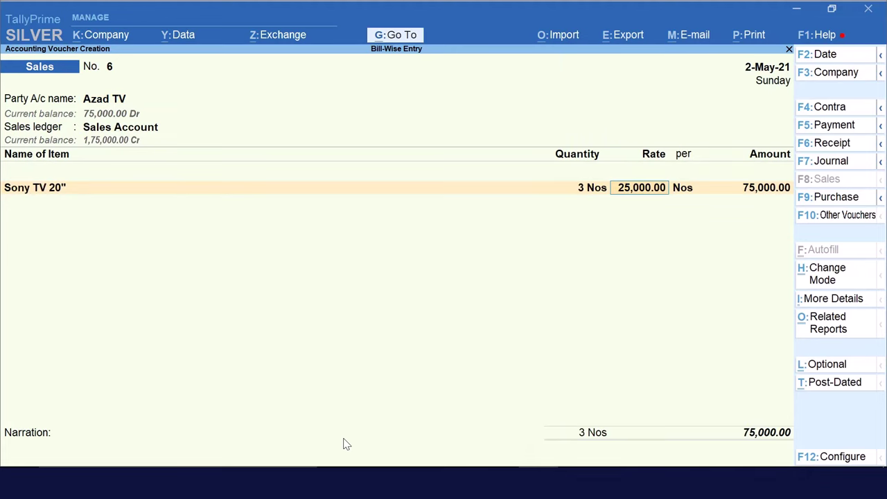
key(Return)
key(Return)
key(Return)
key(Return)
key(Return)
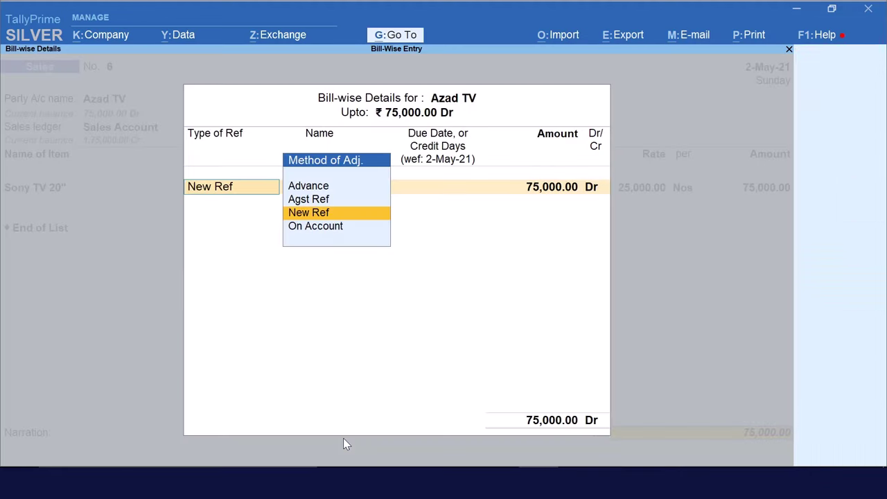
key(Return)
key(Return)
text(5)
key(Return)
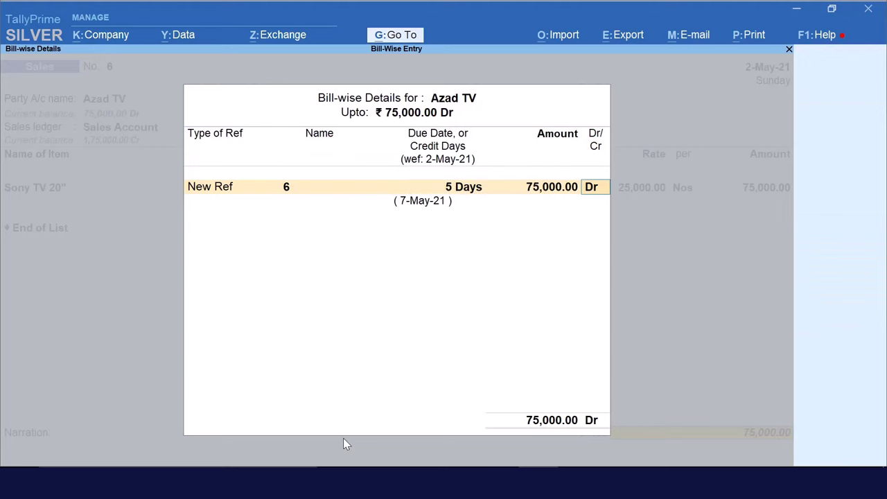
key(Return)
key(Return)
key(Return)
key(Return)
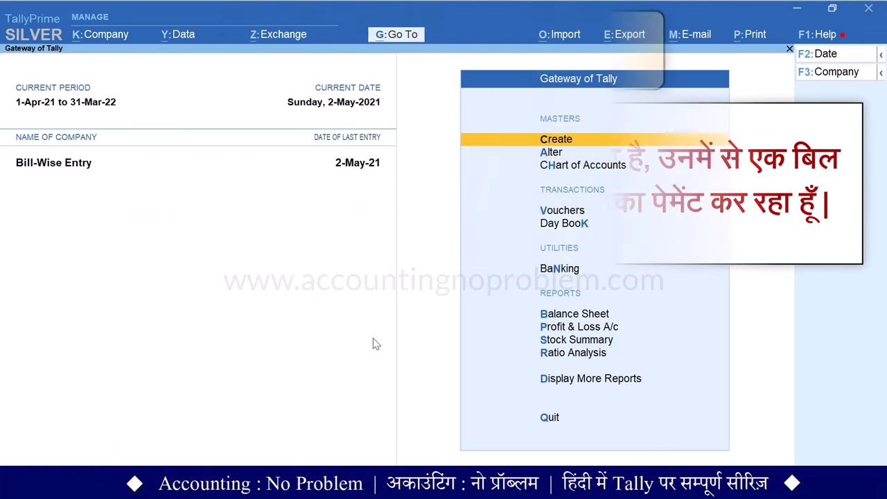
- Enter a 31-May-21 receipt crediting Azad TV 75,000.00 and reach its bill-wise details
key(v)
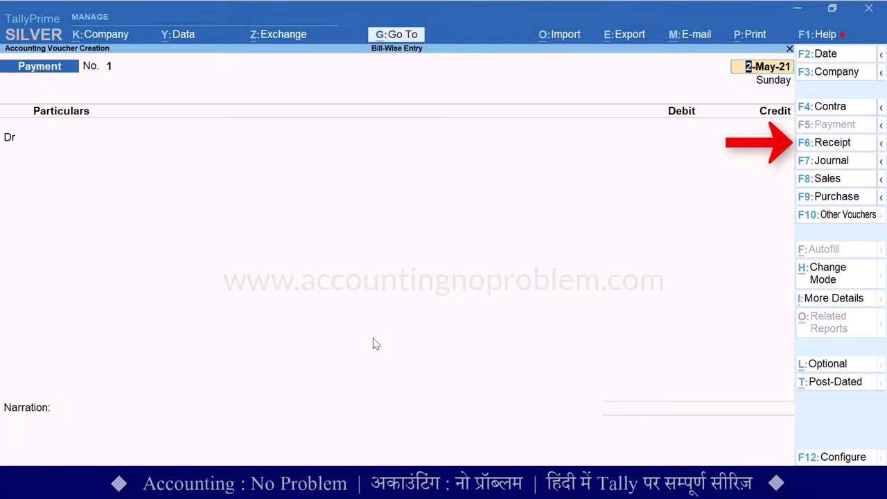
key(F6)
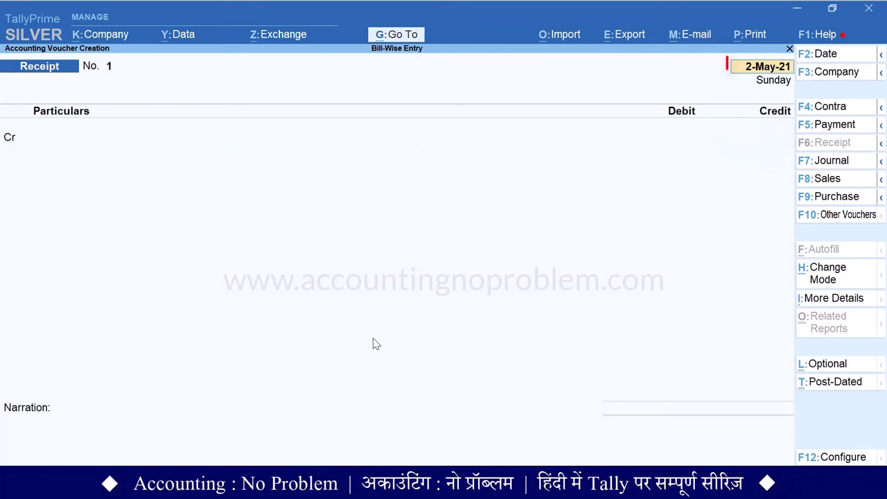
text(31-5)
key(Return)
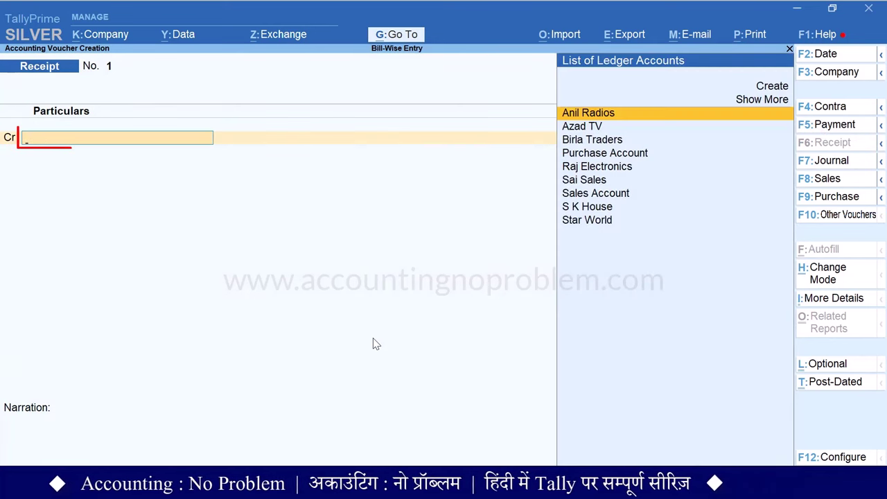
key(Down)
key(Return)
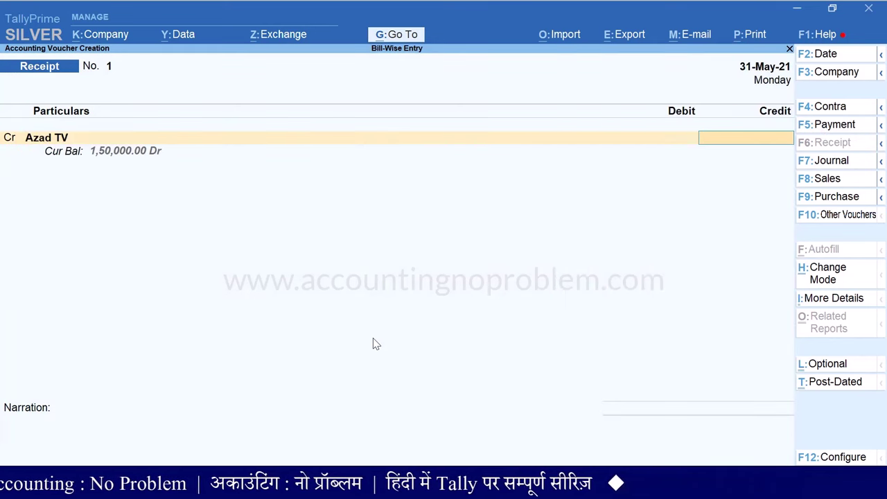
text(75000)
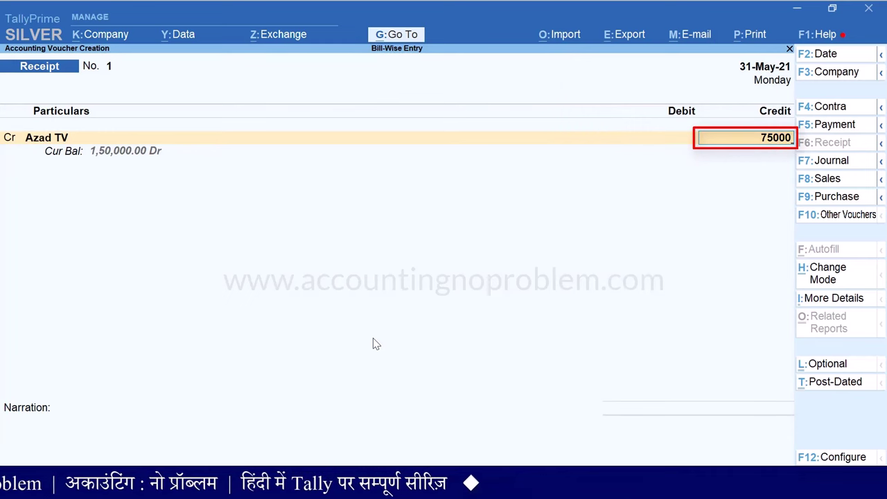
key(Return)
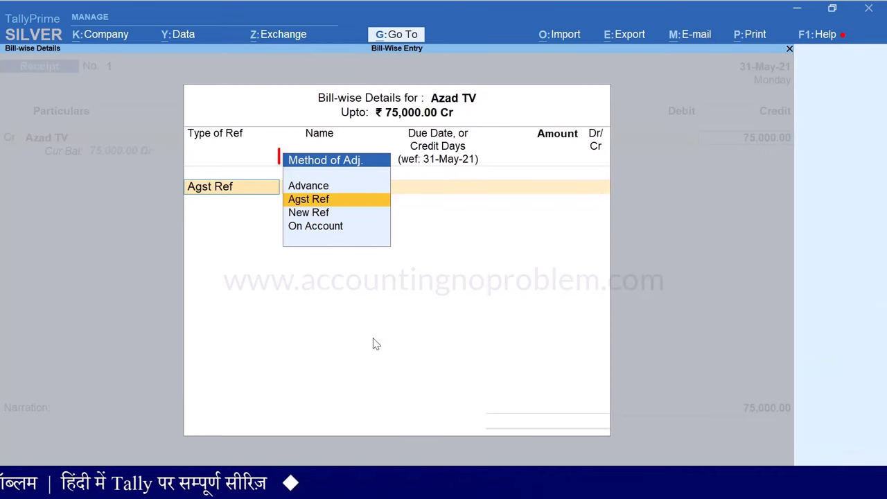
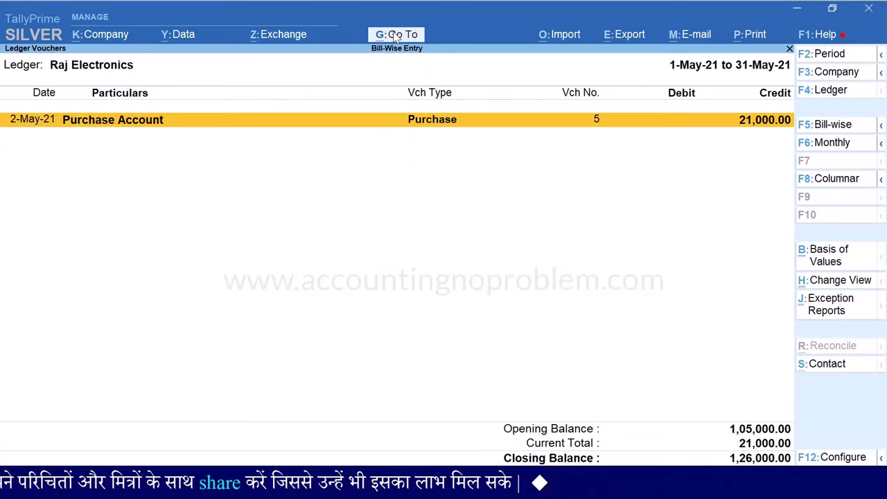
- Bring up Change Period on Raj Electronics' ledger vouchers, currently 1-5-2021 to 31-5-2021
key(F2)
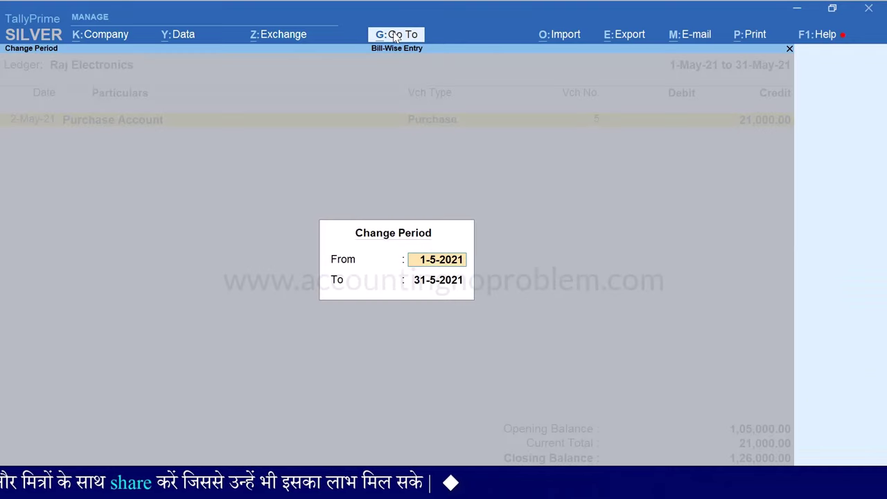
- Clear the report's start date and keep 31-5-2021 as the period end
key(space)
key(Return)
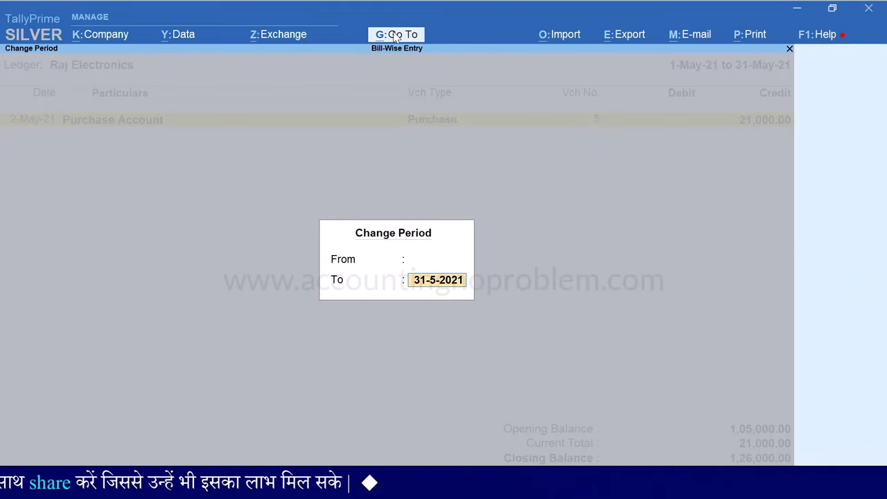
key(space)
key(Return)
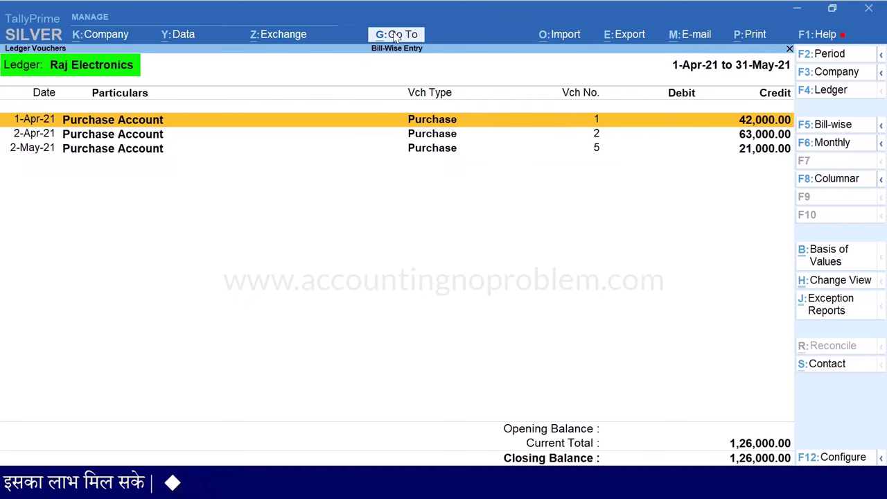
- Review the April–May purchase vouchers totalling 1,26,000, then close the report
key(Down)
key(Down)
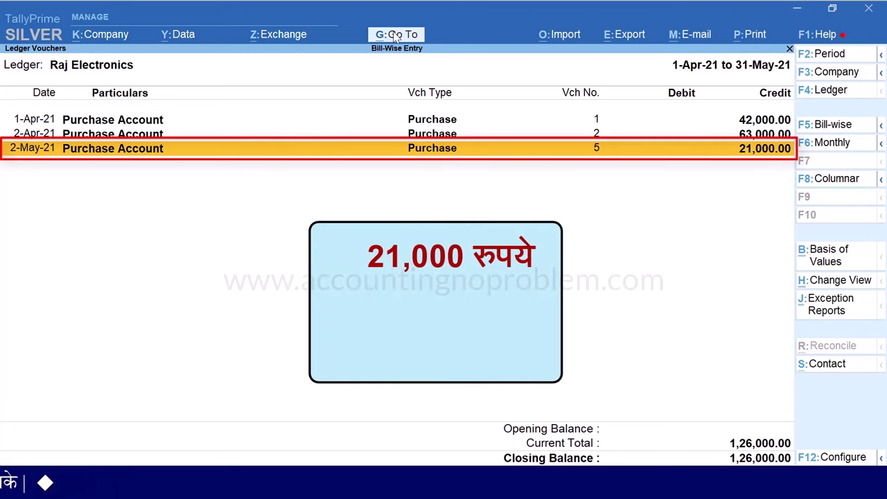
key(Up)
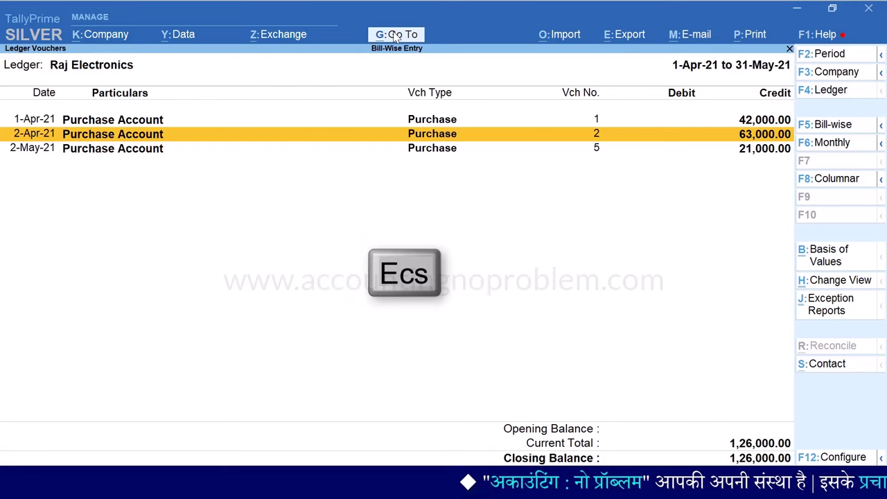
key(Escape)
key(Escape)
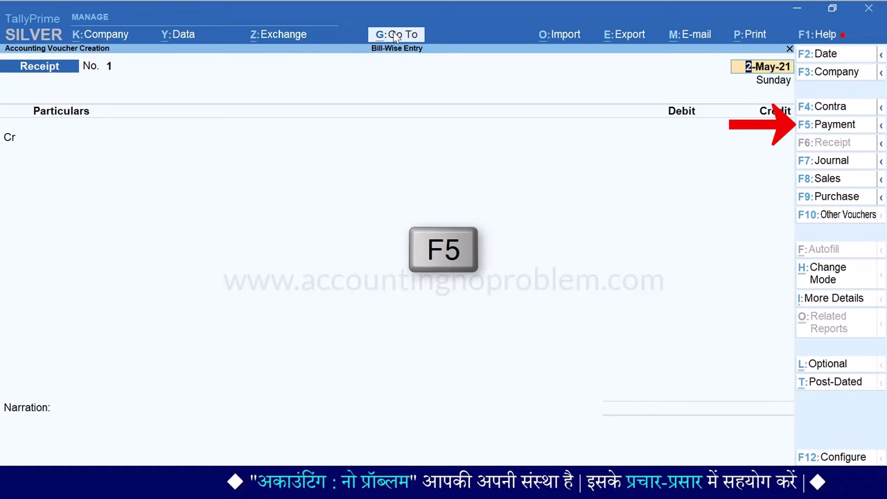
- Start a 31-May-21 payment voucher debiting Raj Electronics 34,000
key(F5)
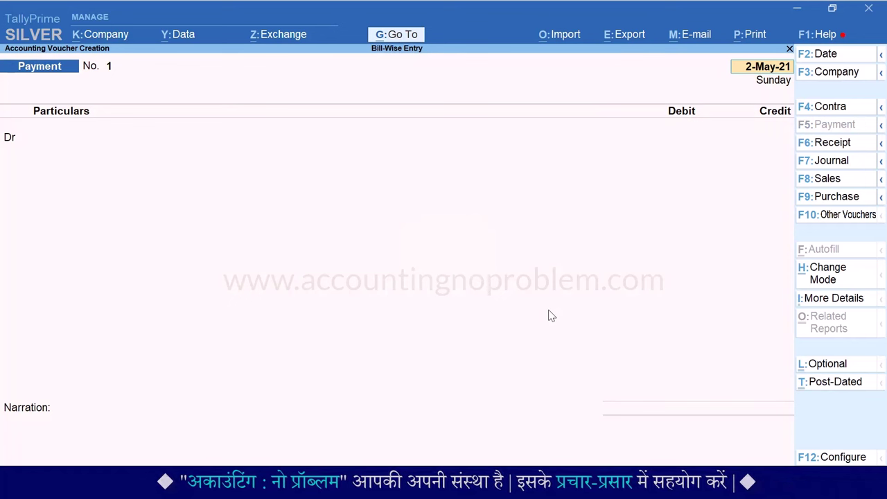
key(F2)
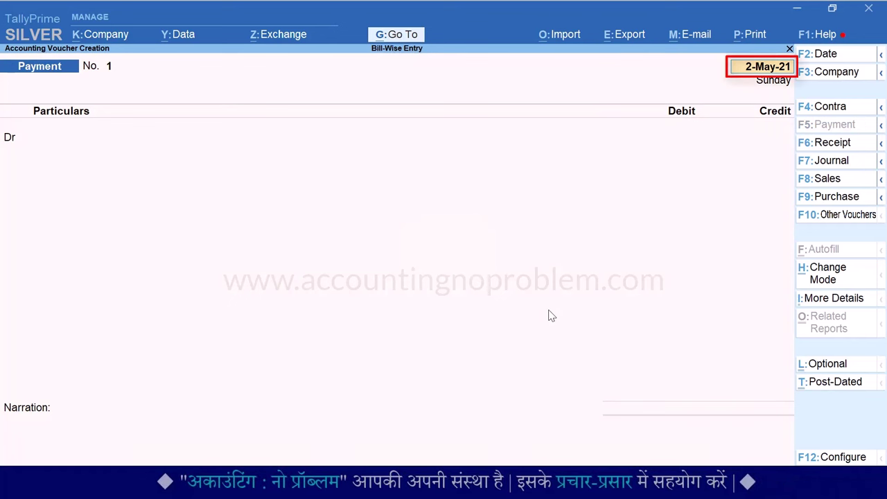
text(31.5)
key(Return)
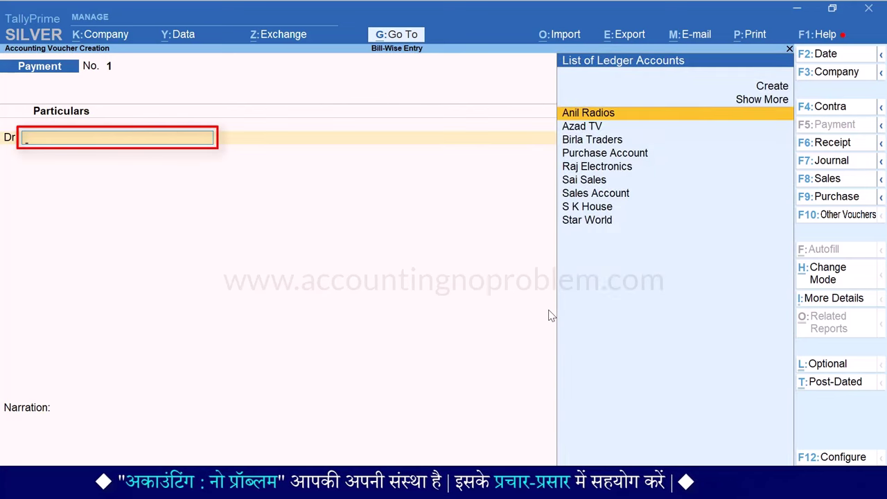
text(R)
key(Return)
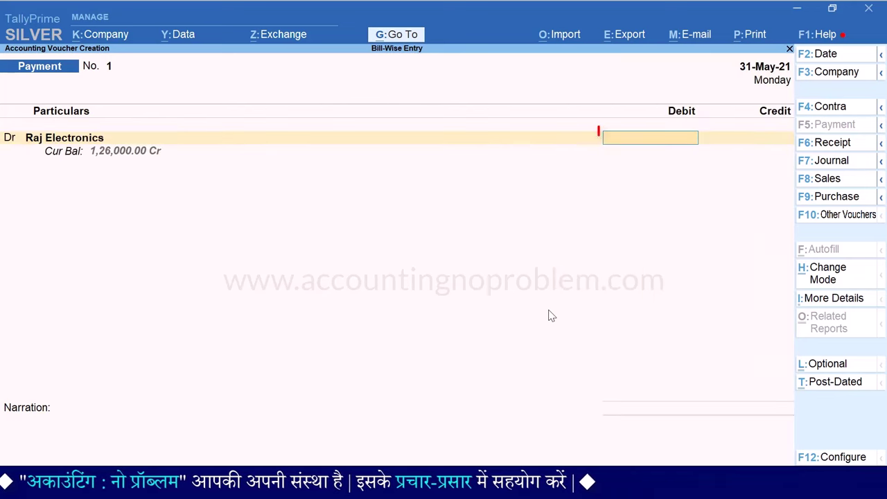
text(34,0)
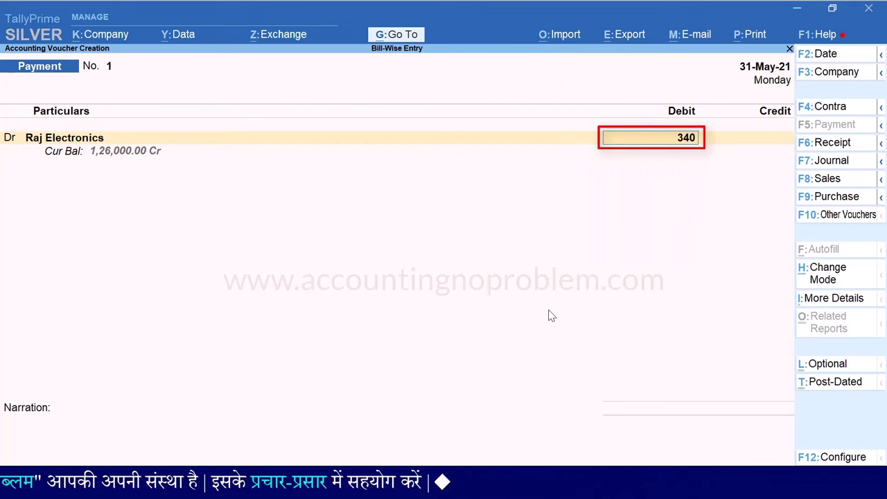
text(00)
key(Return)
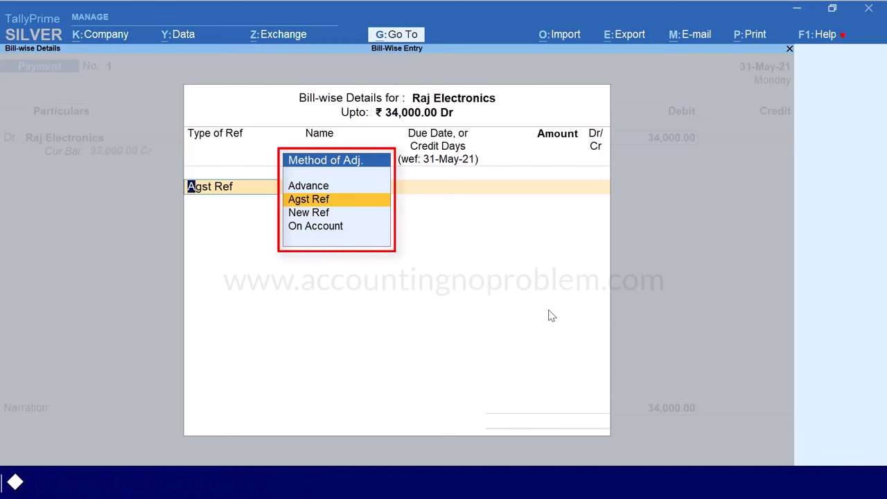
- Split the payment Agst Ref: bill 371 for 21,000 and bill 325 for 13,000
key(Return)
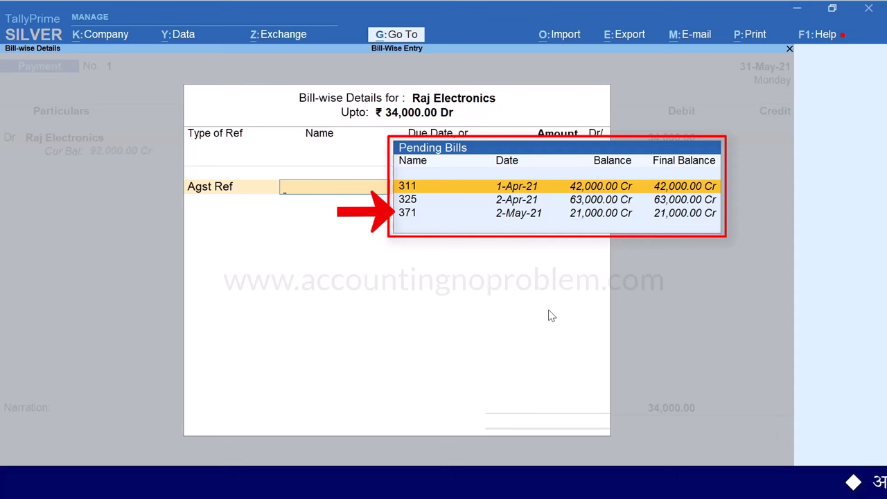
key(Down)
key(Down)
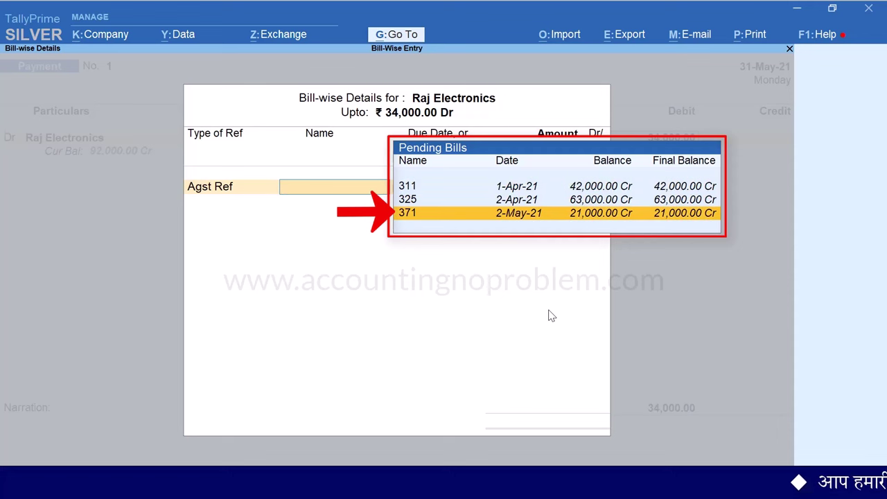
key(Return)
key(Return)
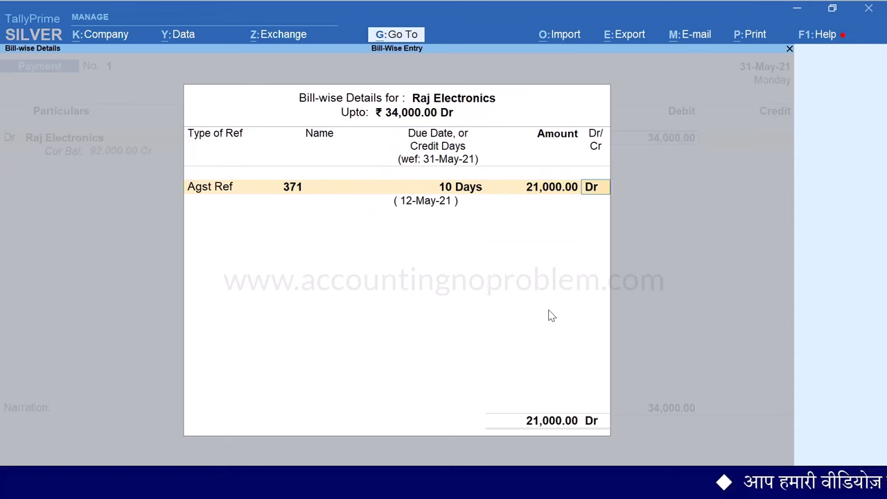
key(Return)
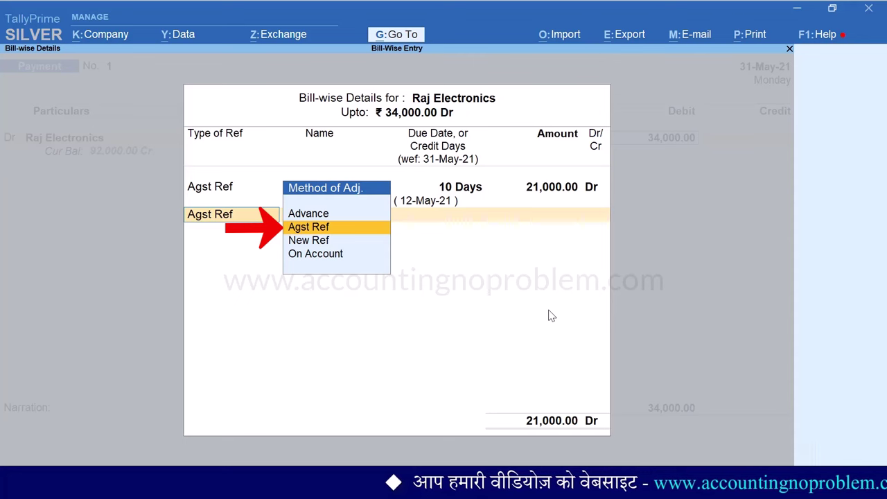
key(Return)
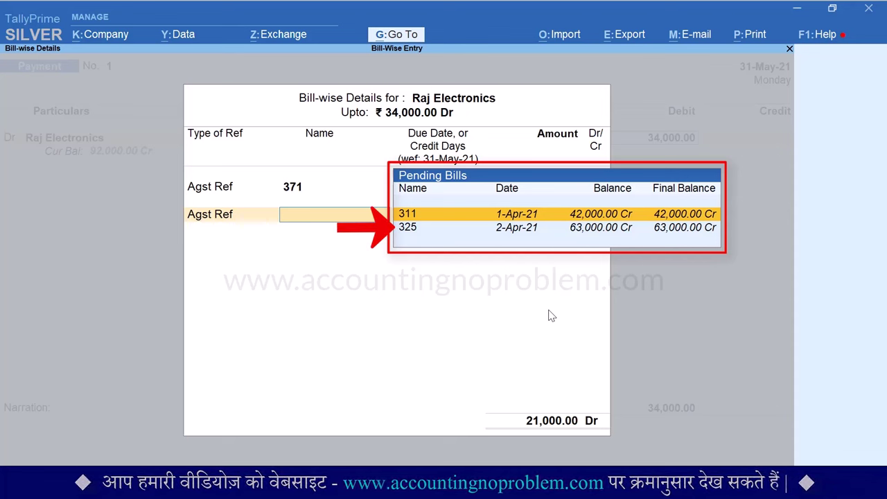
key(Down)
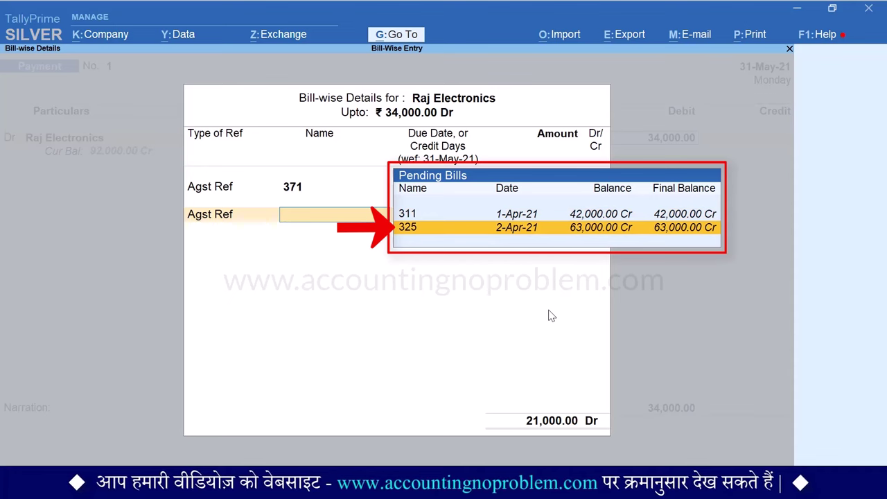
key(Return)
key(Return)
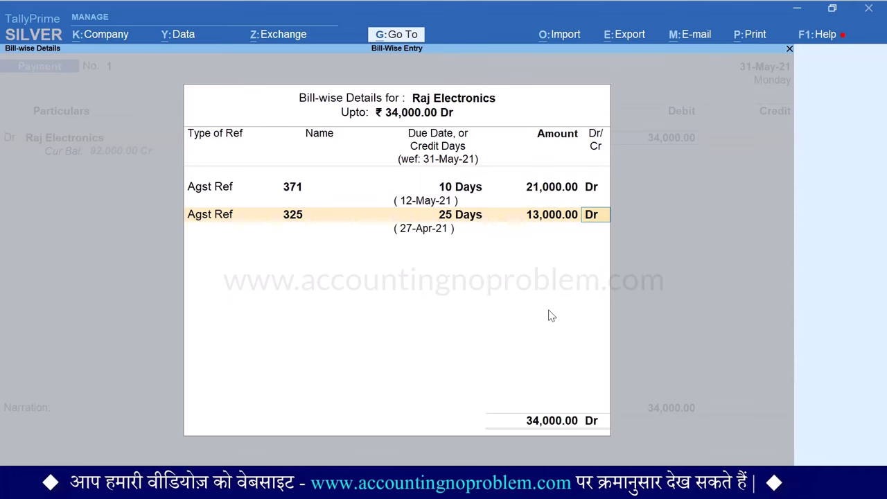
key(Return)
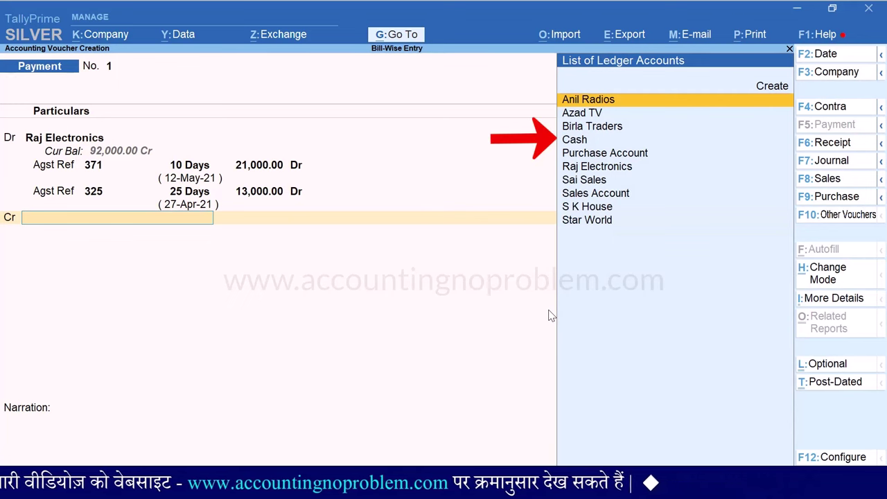
- Credit Cash 34,000.00, leave the narration blank and accept the payment voucher
text(C)
key(Return)
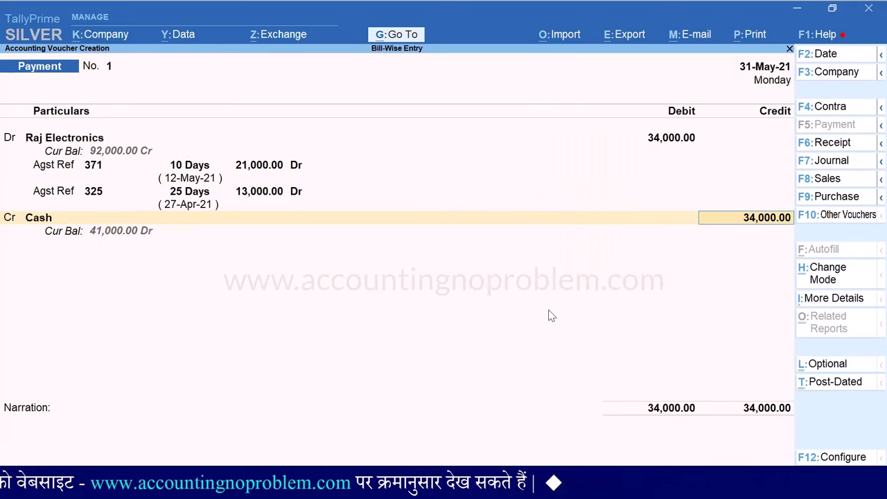
key(Return)
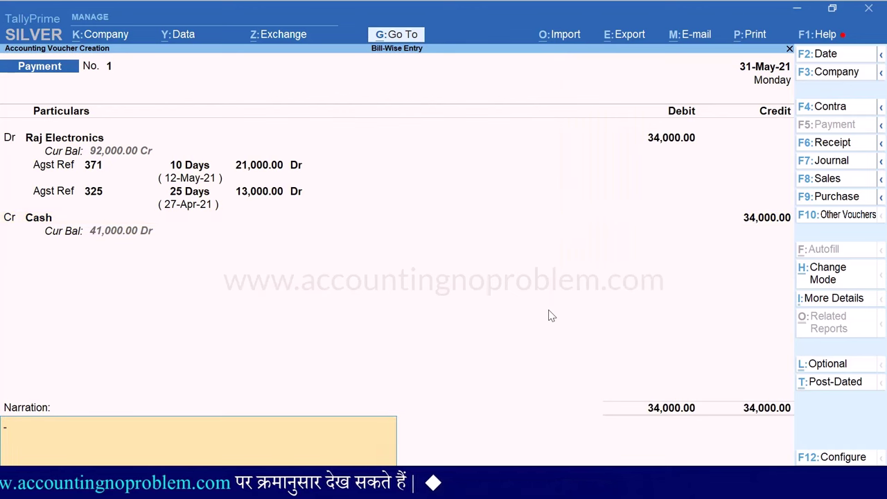
key(Return)
key(Return)
key(F2)
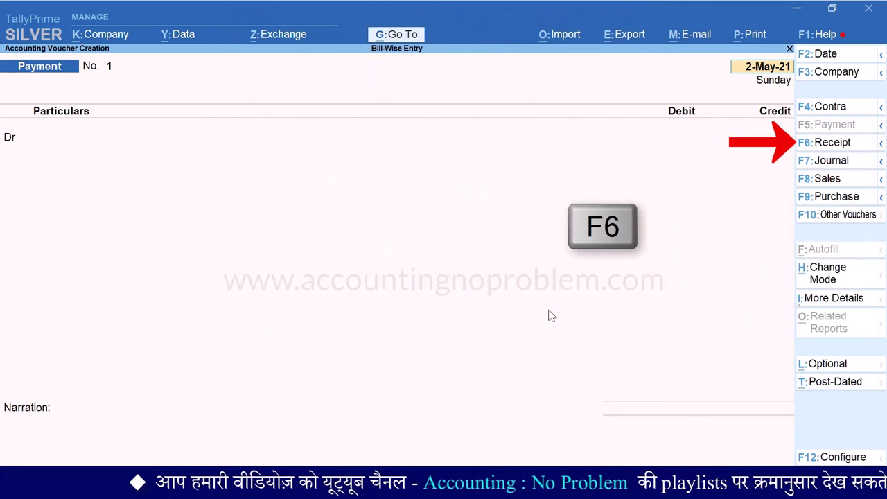
- Start a 31-May receipt and create the credit ledger Bharat Enterprises under Sundry Debtors
key(F6)
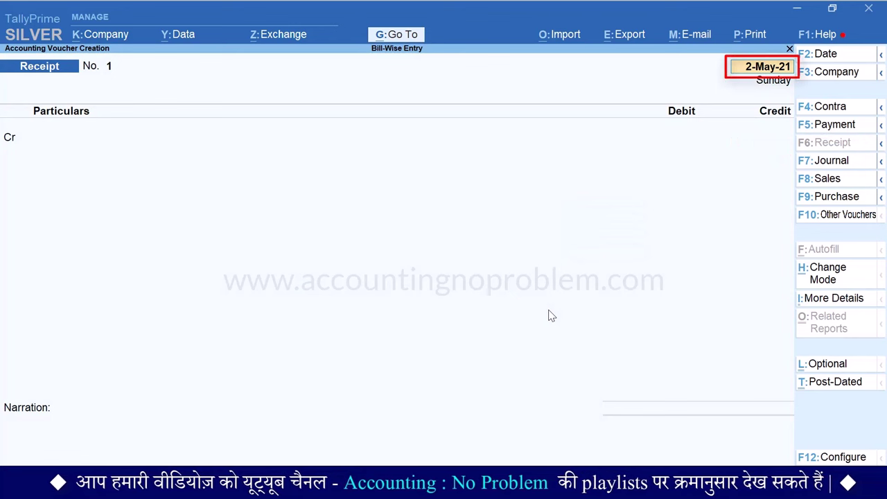
key(Return)
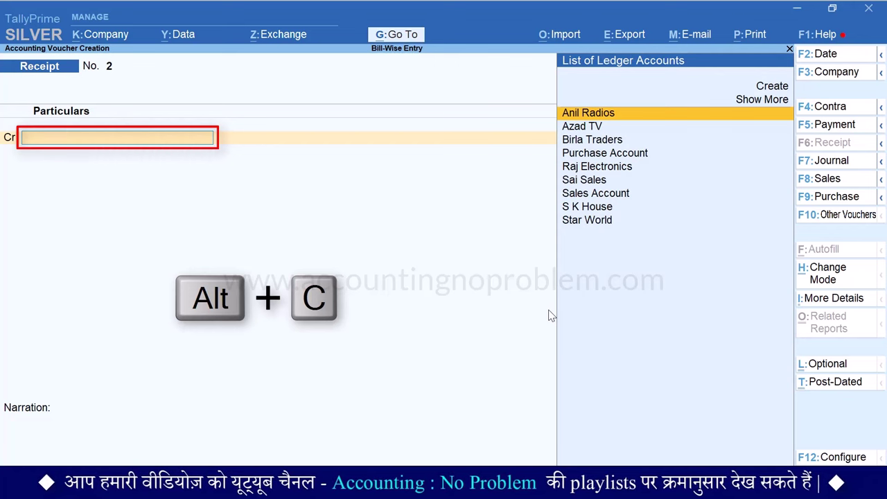
key(alt+c)
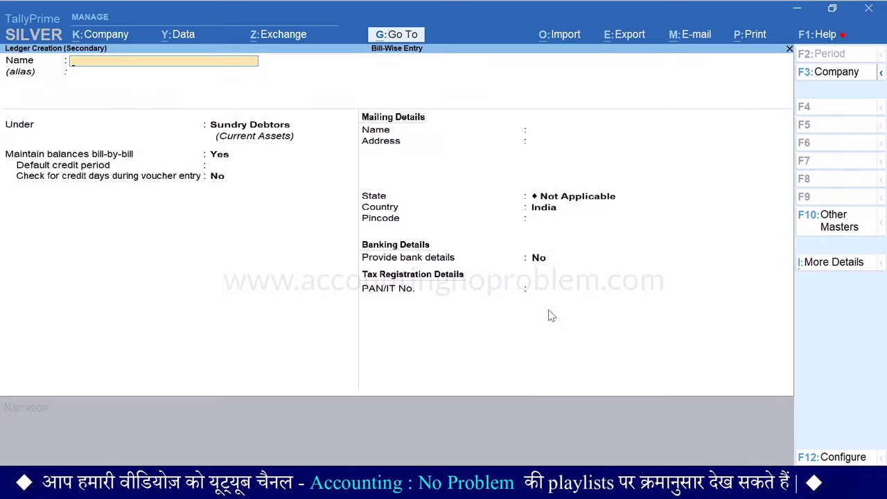
text(Bharat Enterprises)
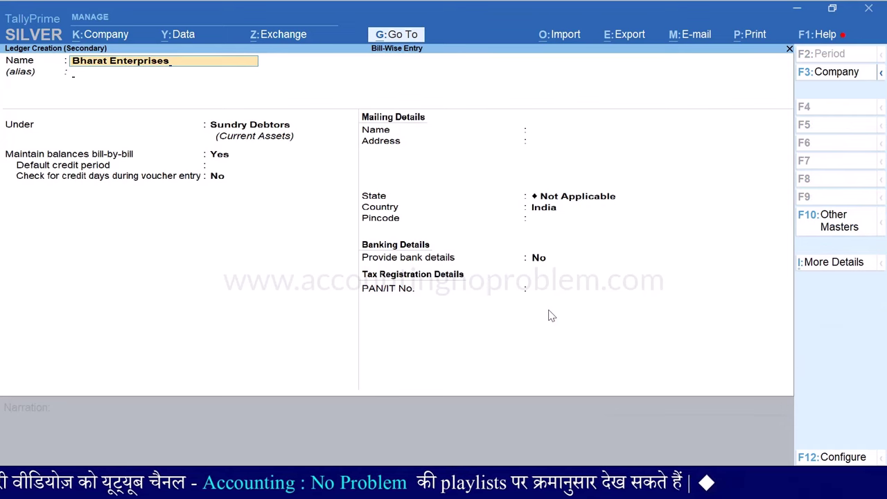
key(Return)
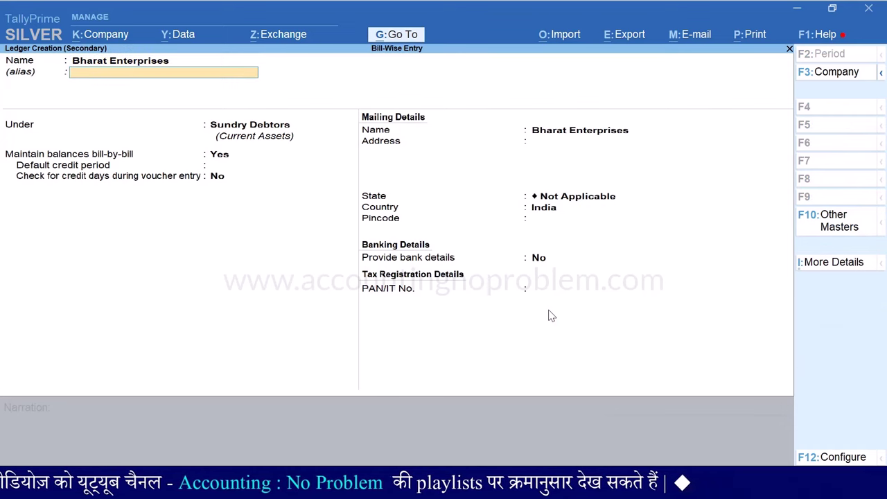
key(Return)
key(Return)
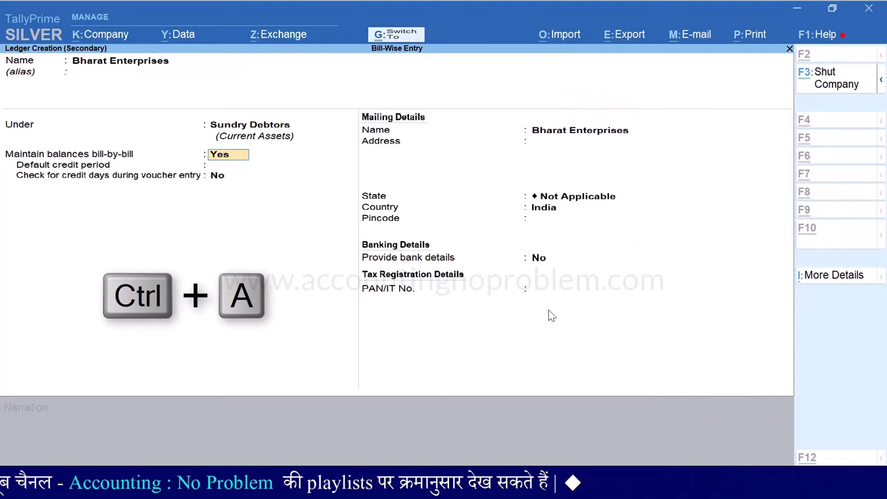
key(ctrl+a)
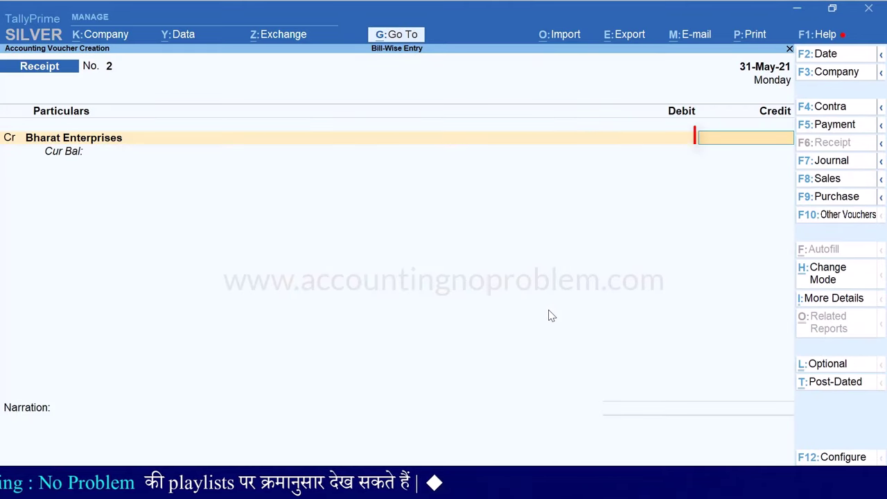
- Credit Bharat Enterprises 10,000 as an Advance reference named 'Advance Bharat Enterprises'
text(10000)
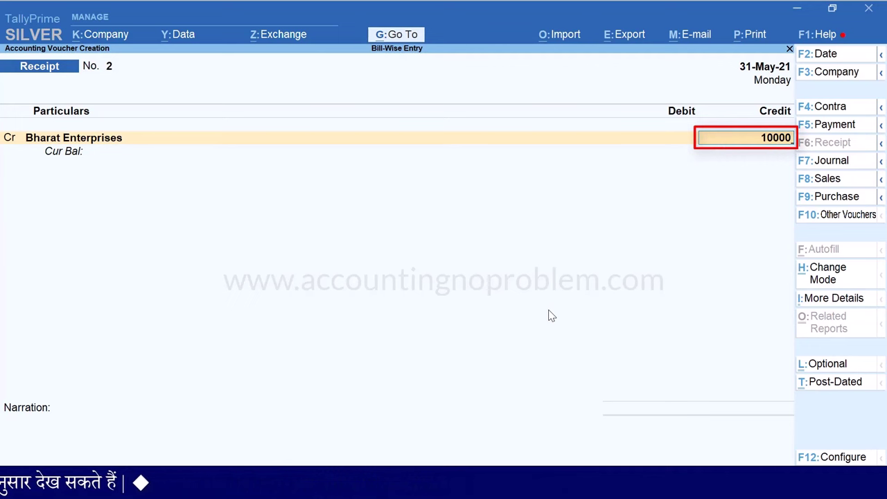
key(Return)
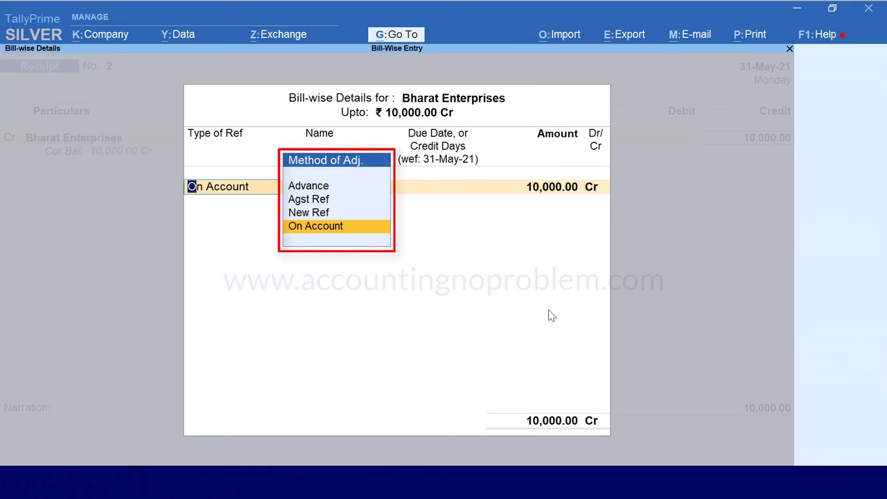
key(Up)
key(Up)
key(Up)
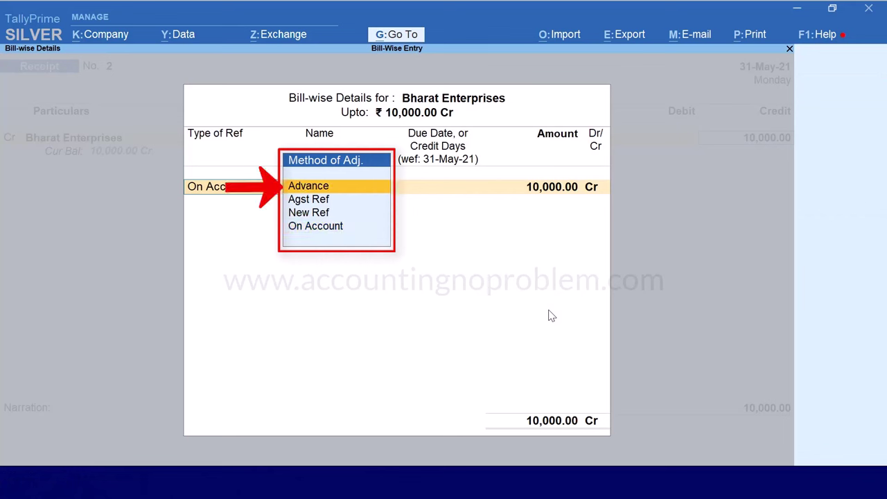
key(Return)
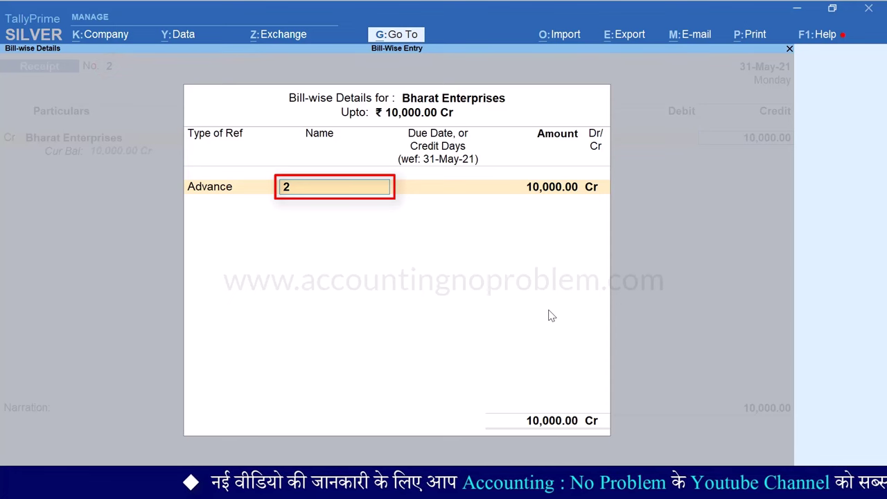
text(Advance)
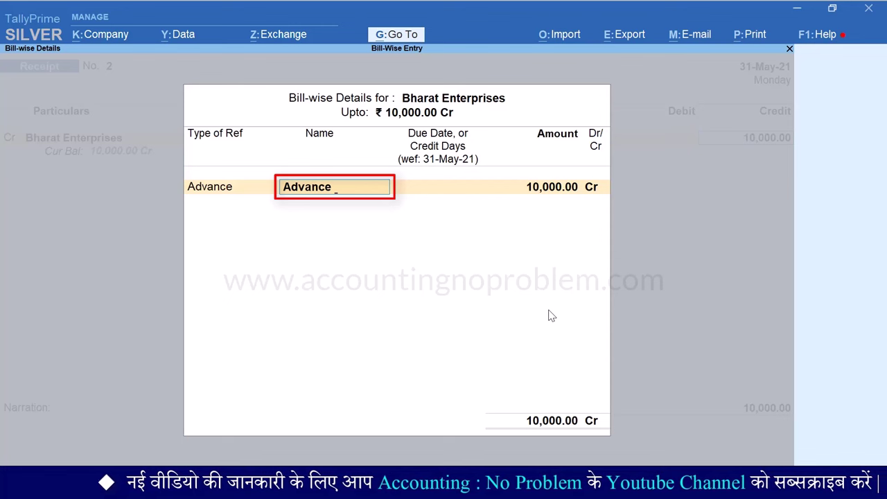
text( Bharat Enterprises)
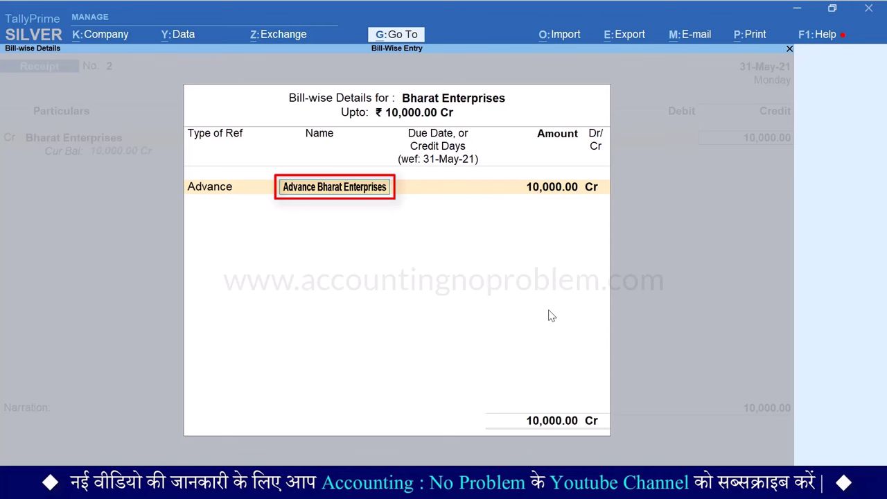
key(Return)
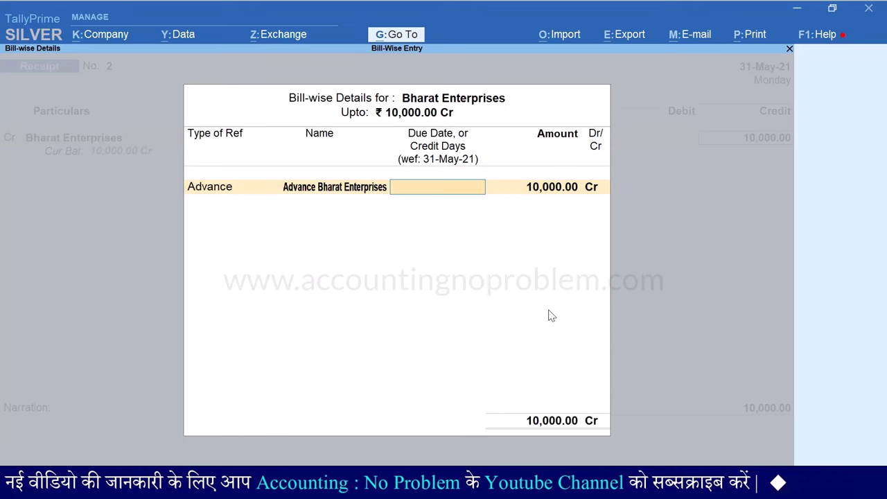
key(Return)
key(Return)
key(Return)
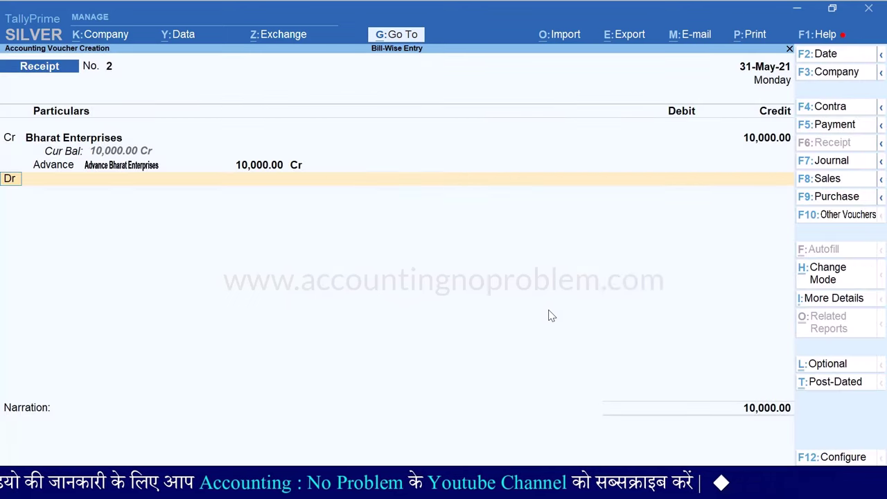
- Debit Cash 10,000 and accept receipt voucher No. 2
key(Return)
text(C)
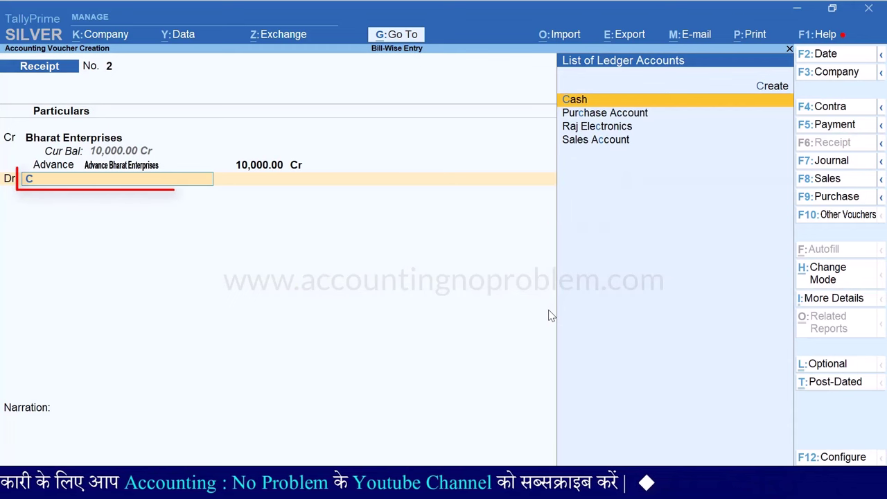
key(Return)
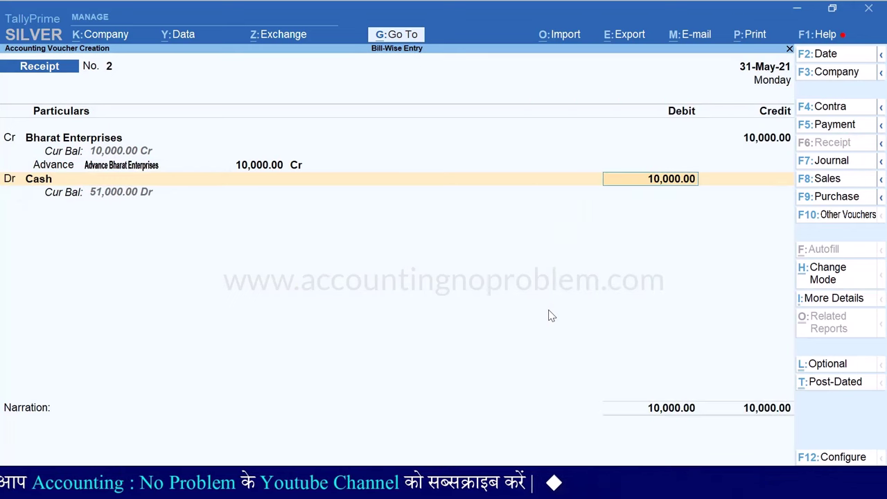
key(Return)
key(Return)
key(Return)
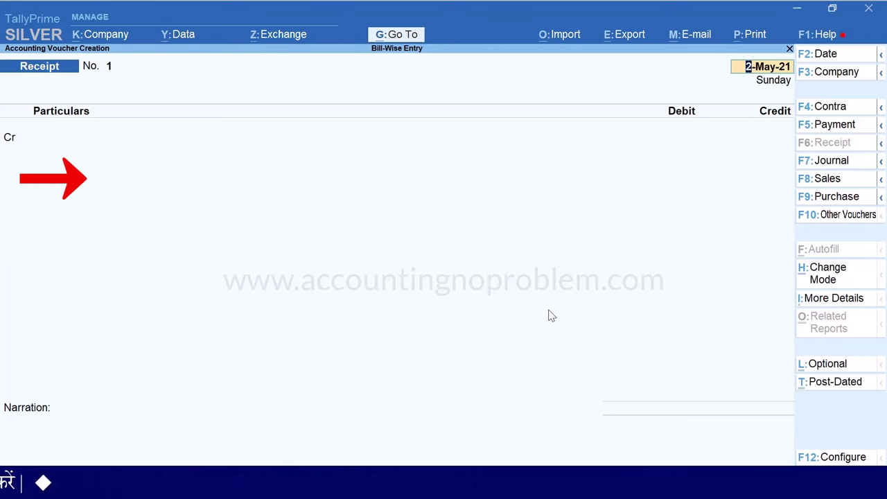
key(F8)
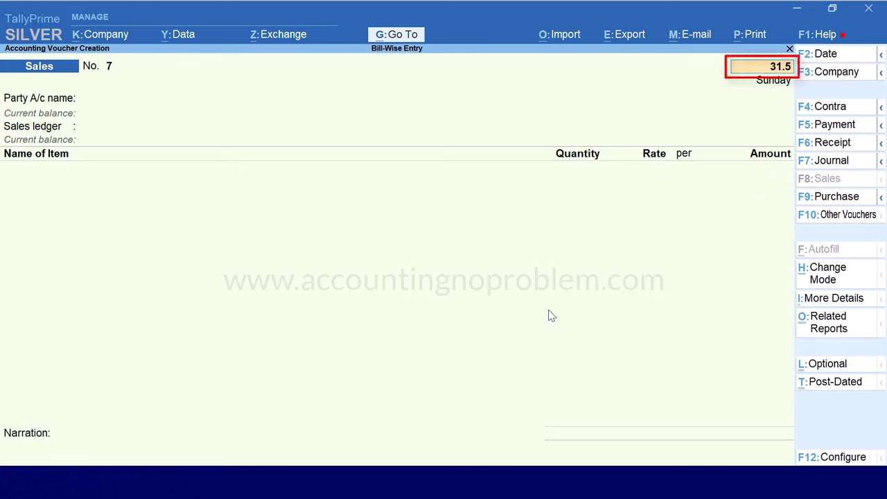
- Bill Bharat Enterprises via Sales Account for 1 Nos Sony TV 20" at 25,000, dated 31-May-21
key(Return)
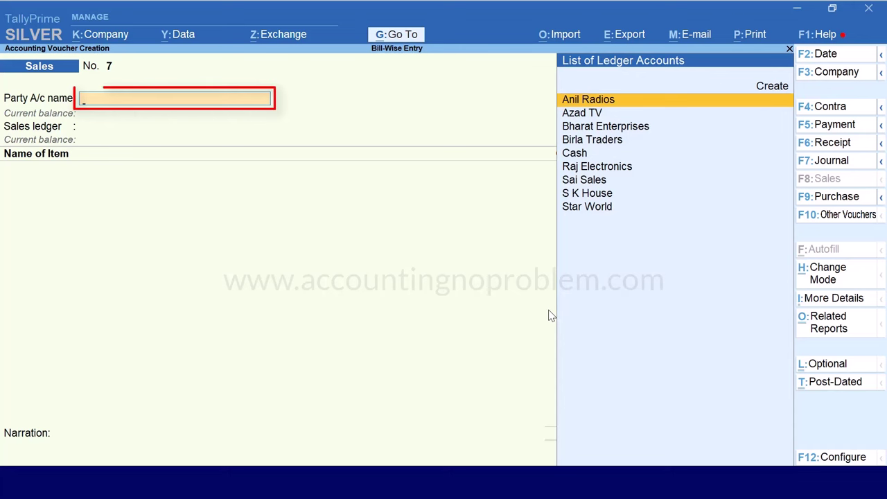
text(B)
key(Return)
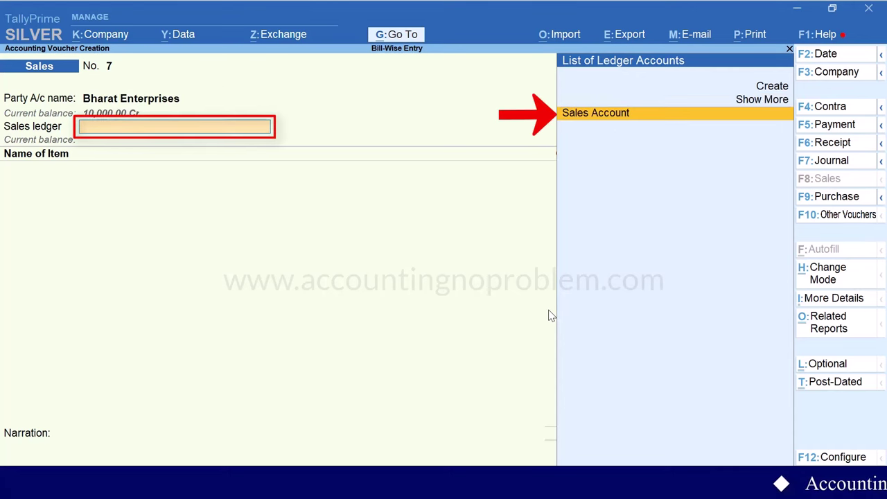
key(Return)
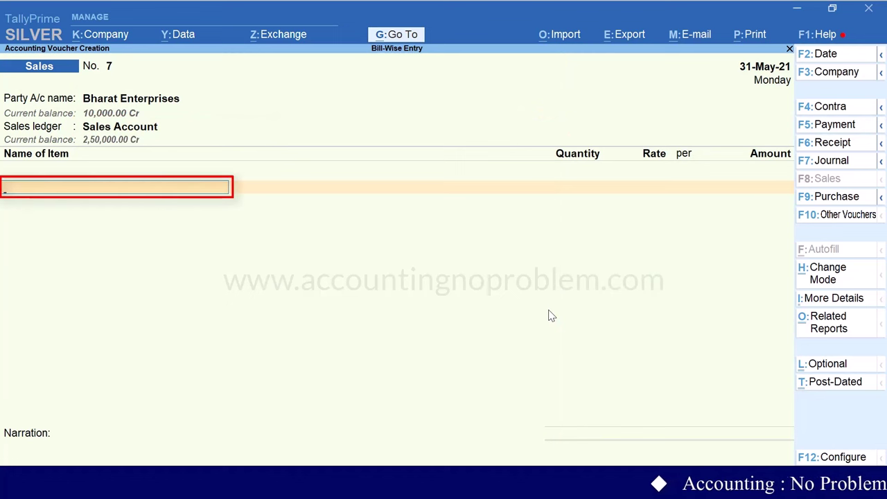
text(S)
key(Return)
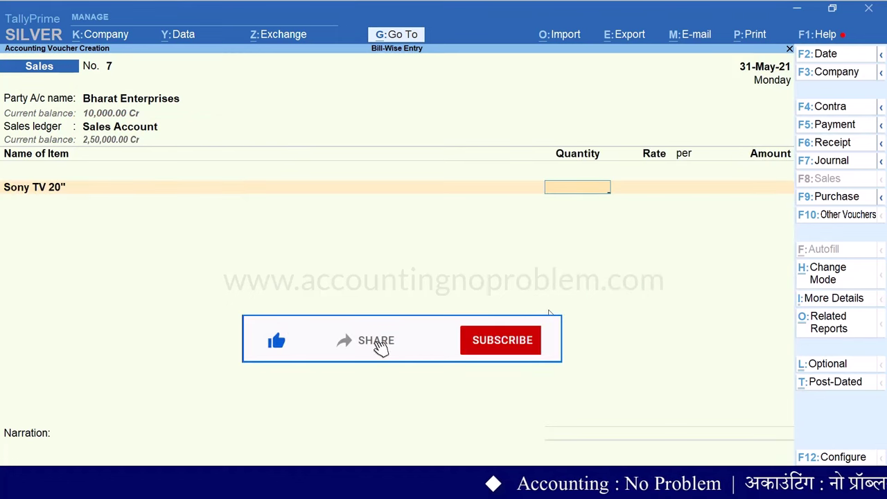
text(1)
key(Return)
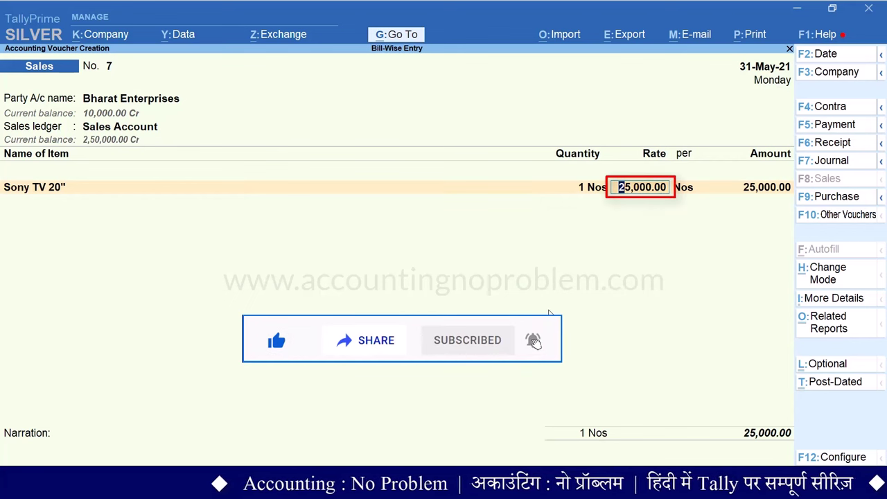
key(Return)
key(Return)
key(Return)
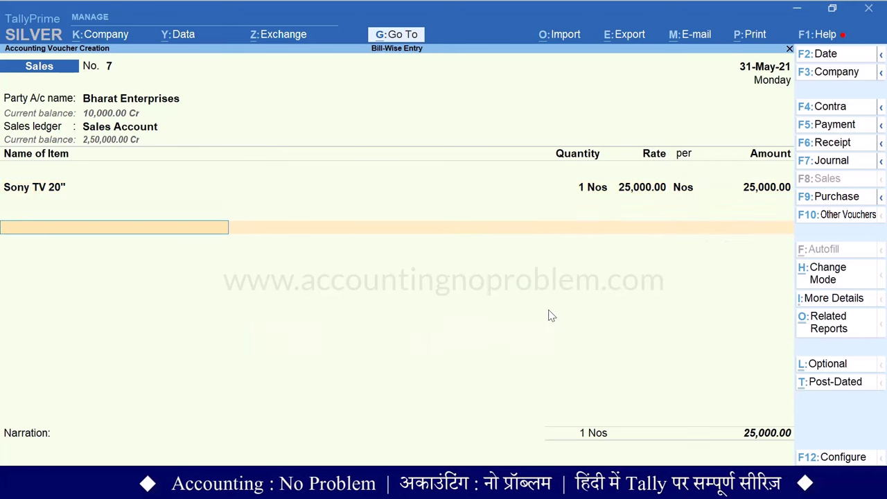
key(Return)
key(Return)
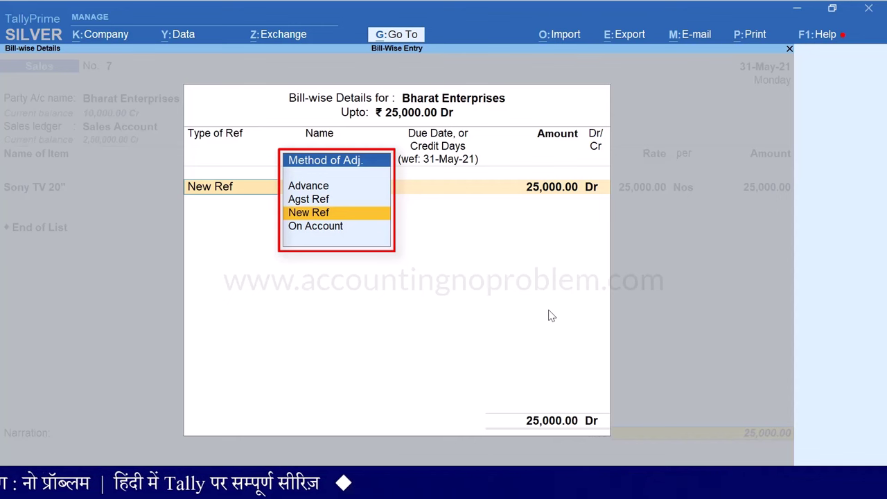
- Adjust 10,000.00 Dr Agst Ref against the pending Advance Bharat Enterprises bill
key(Up)
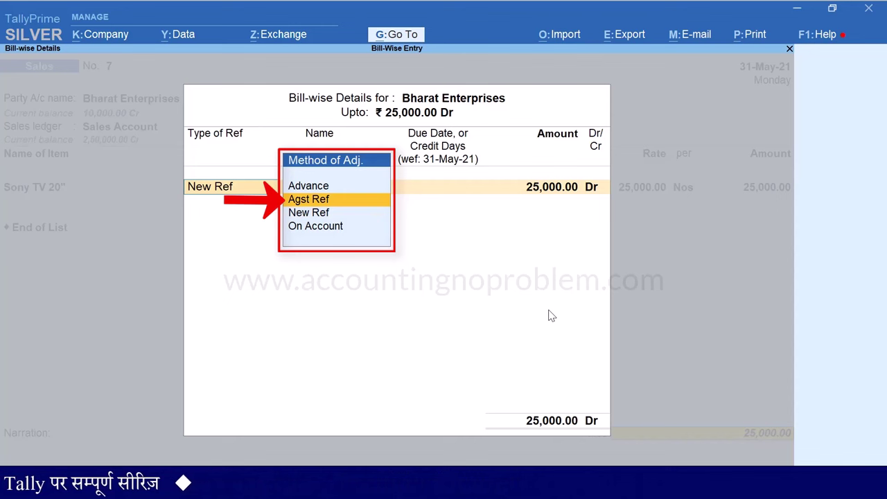
key(Return)
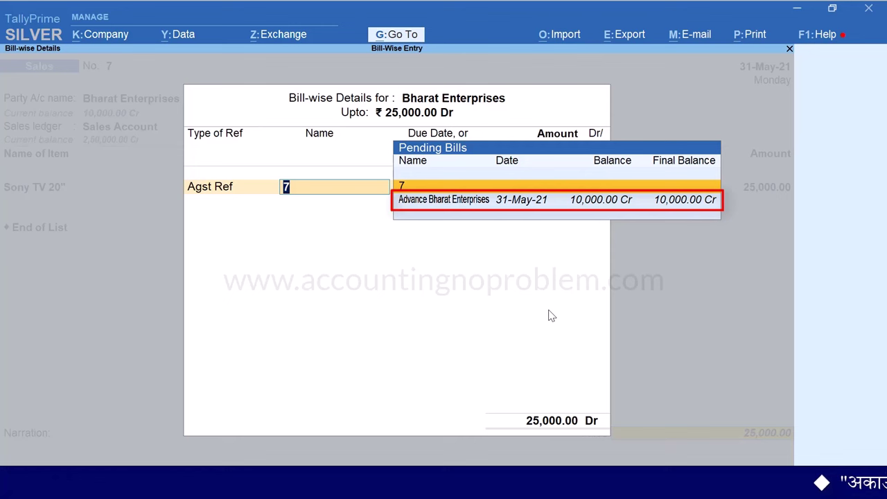
key(Down)
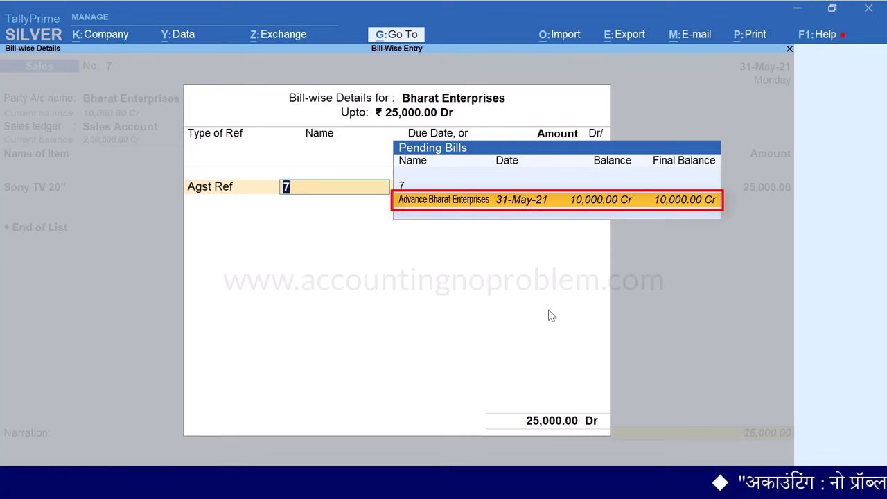
key(Return)
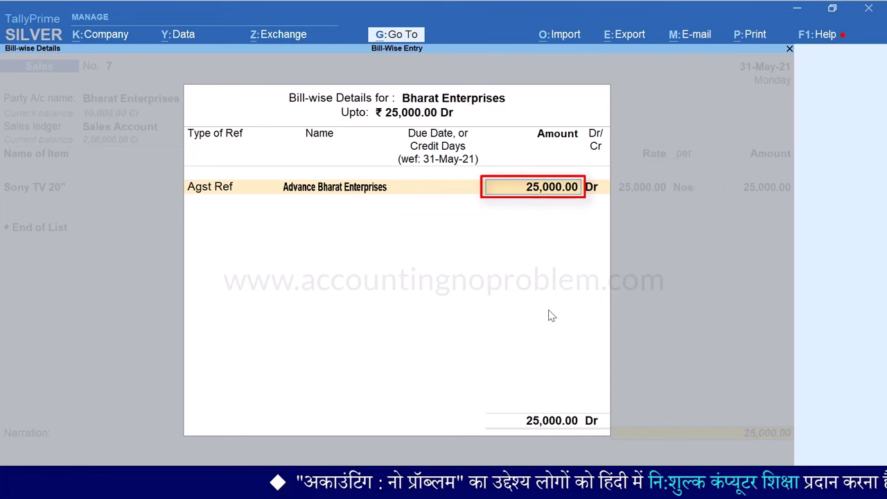
key(BackSpace)
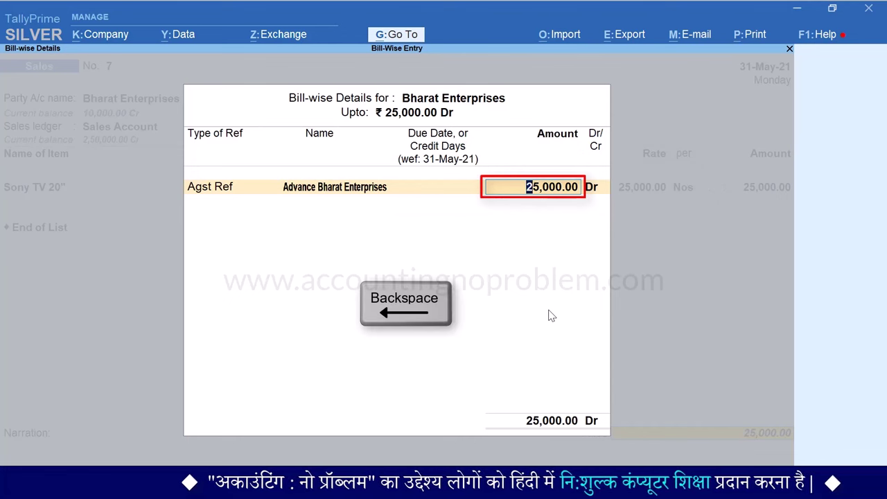
key(BackSpace)
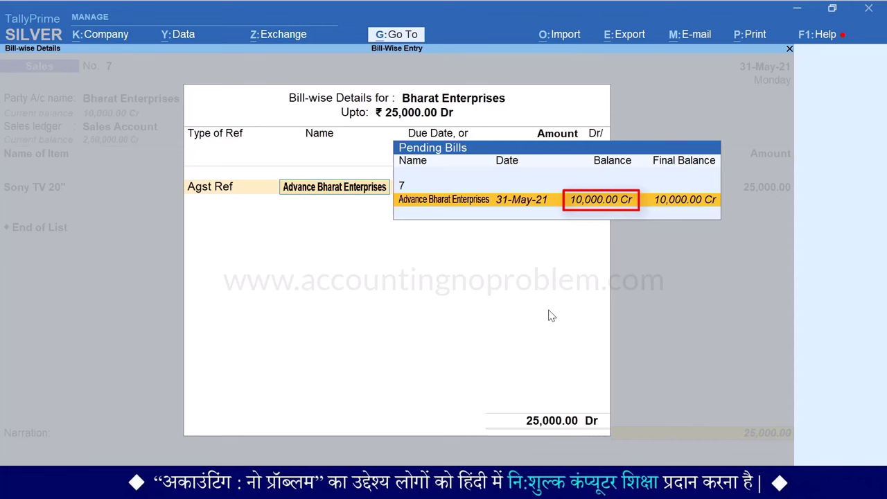
key(Return)
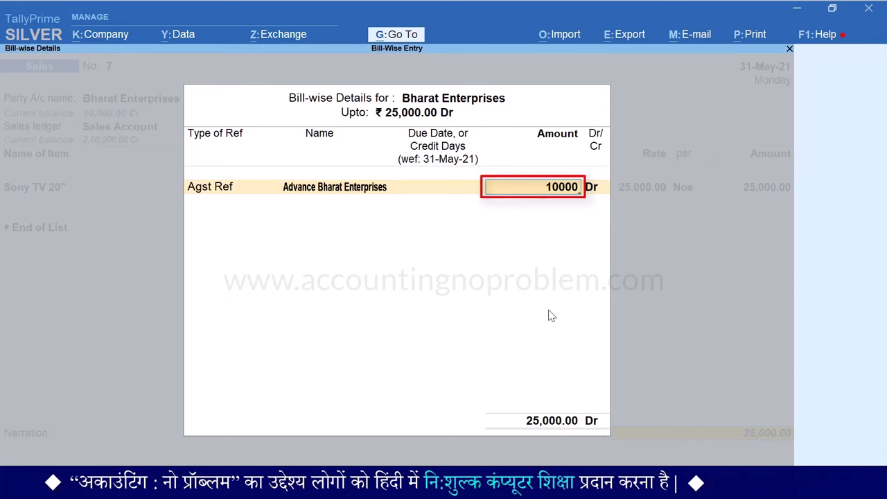
key(Return)
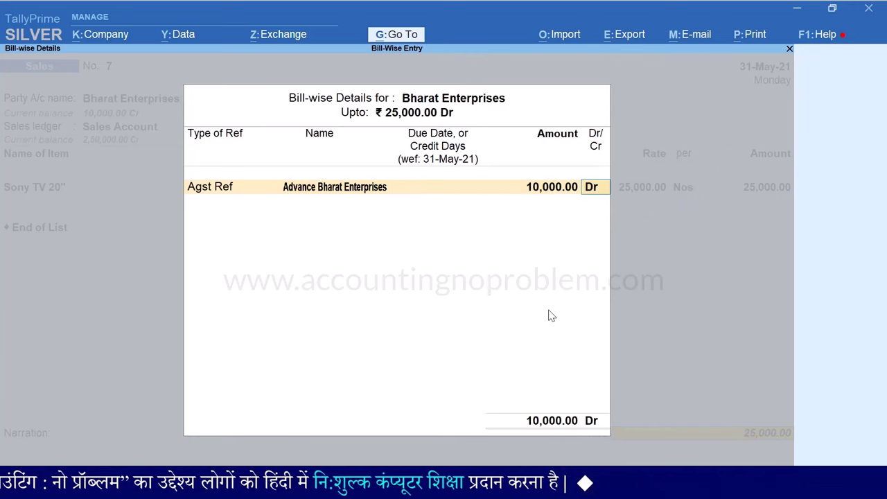
- Book the remaining 15,000.00 Dr as a New Ref named 7
key(Return)
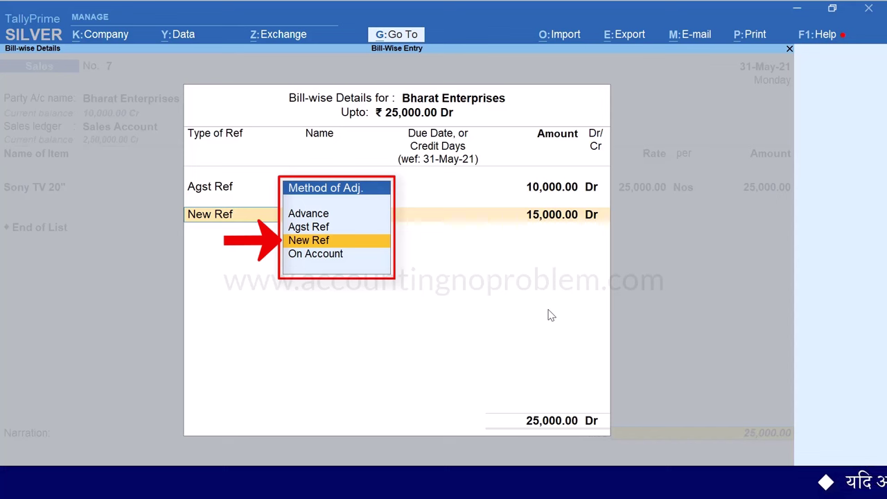
key(Return)
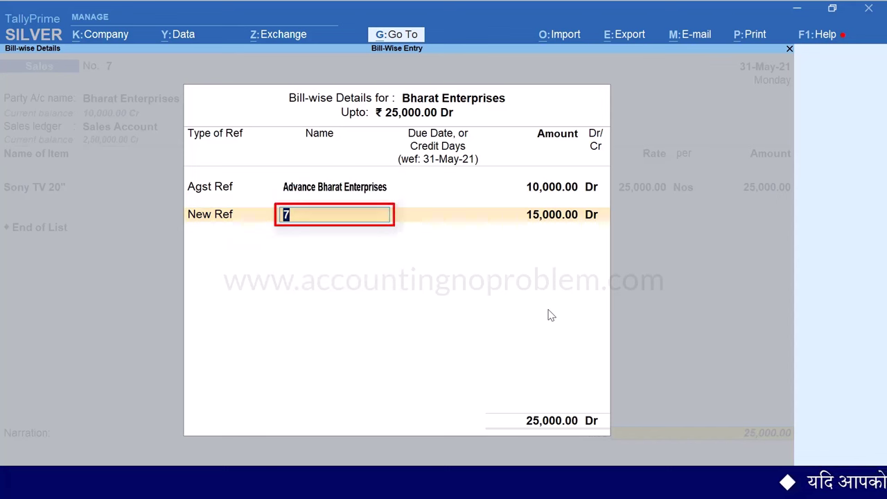
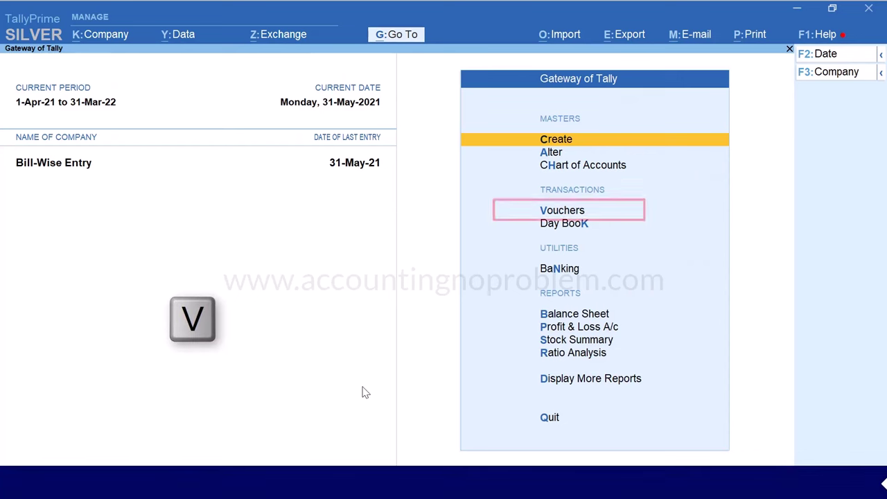
- Enter Purchase invoice 51 from Sai Sales to Purchase Account: one Sony TV 20" at 21,000
key(v)
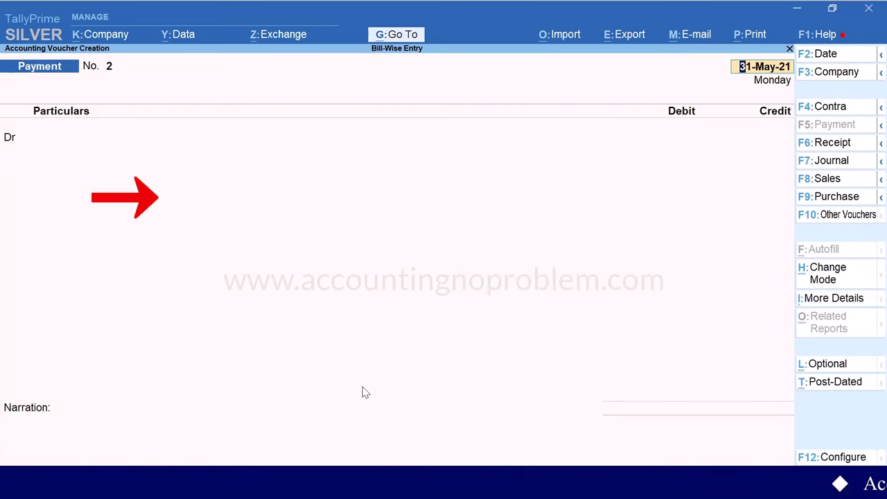
key(F9)
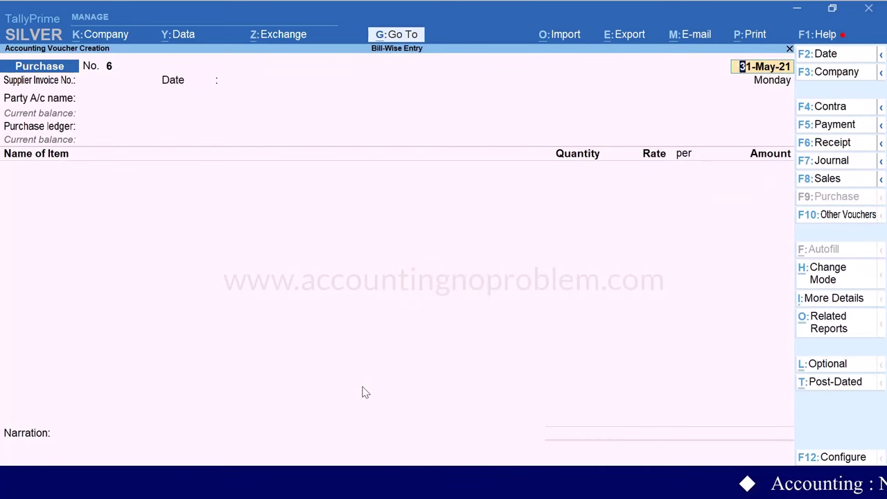
key(Return)
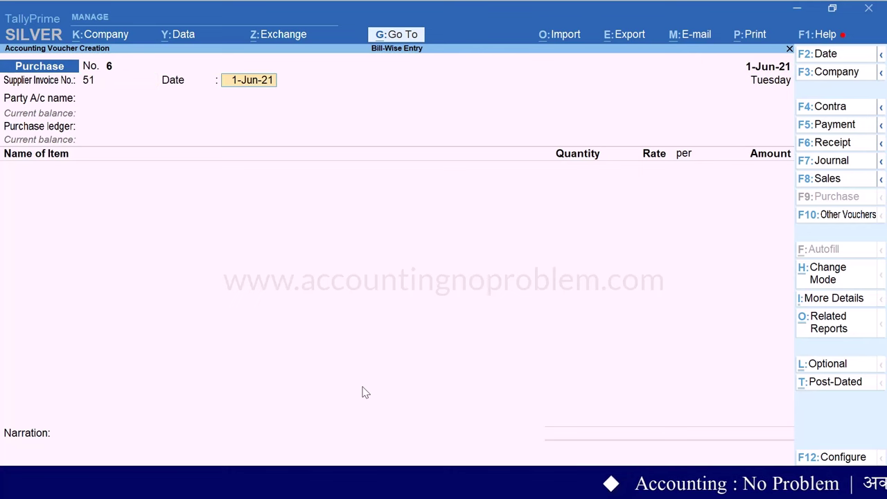
key(Return)
text(S)
key(Return)
key(Return)
text(S)
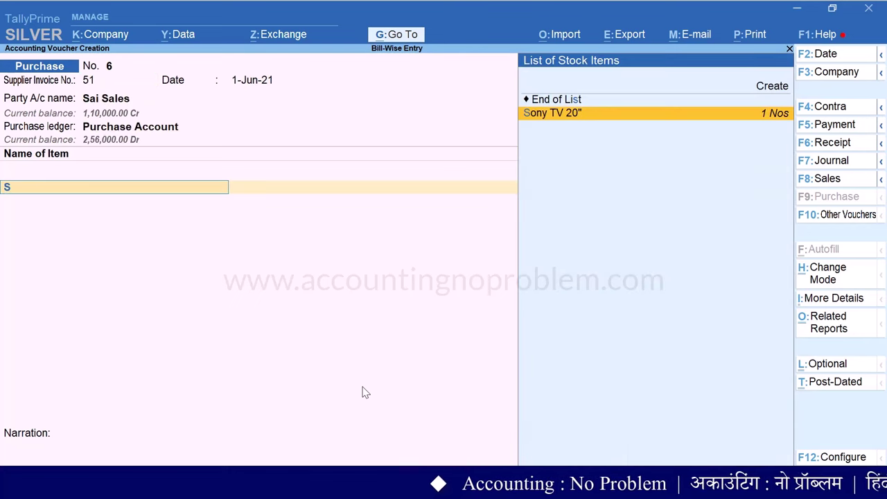
key(Return)
text(1)
key(Return)
key(Return)
key(Return)
key(Return)
key(Return)
key(Return)
key(Return)
key(Return)
key(Return)
key(Return)
key(Return)
key(Return)
key(Return)
key(Return)
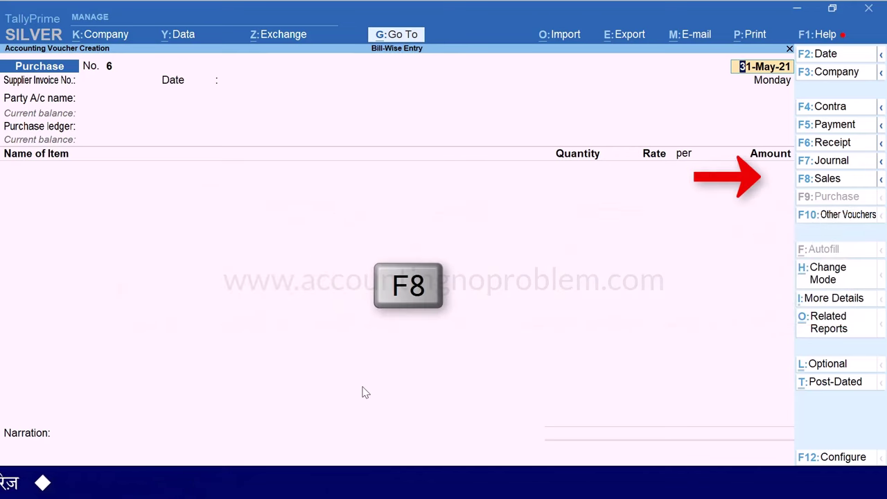
- Start a sales voucher to Bharat Enterprises, Sales Account, for one Sony TV 20" at 25,000
key(F8)
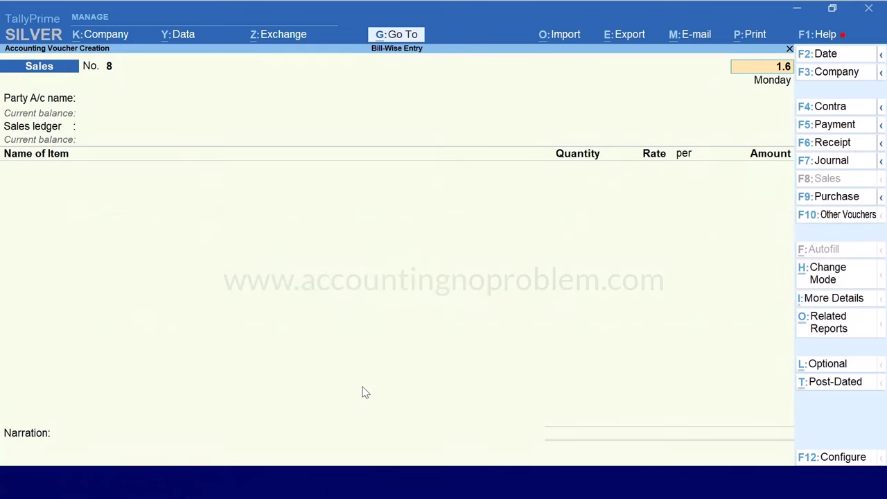
text(B)
key(Return)
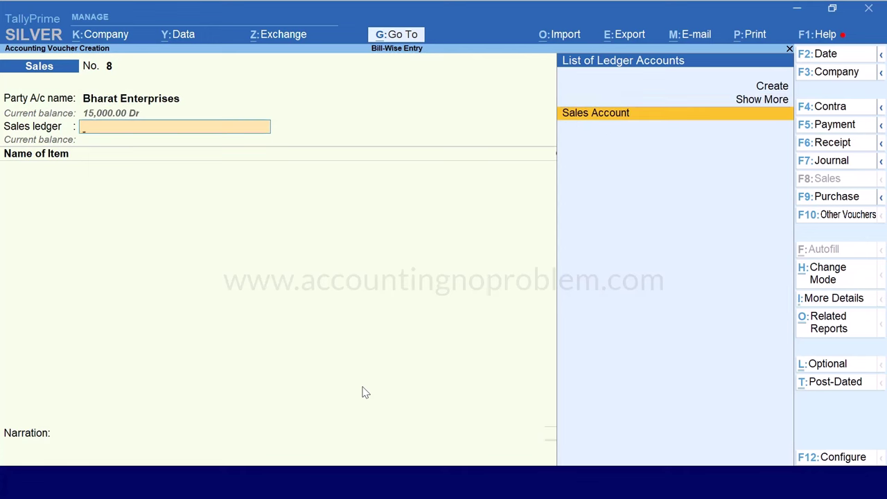
key(Return)
key(Return)
text(1)
key(Return)
key(Return)
key(Return)
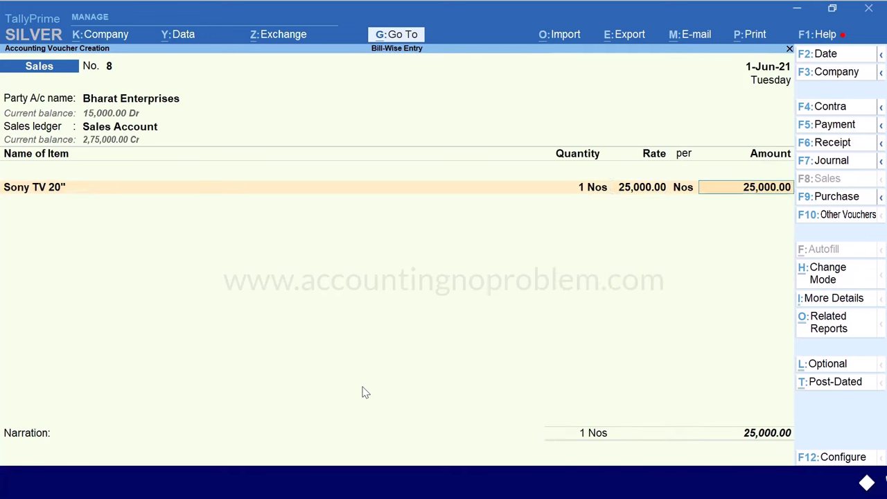
key(Return)
key(Return)
key(Return)
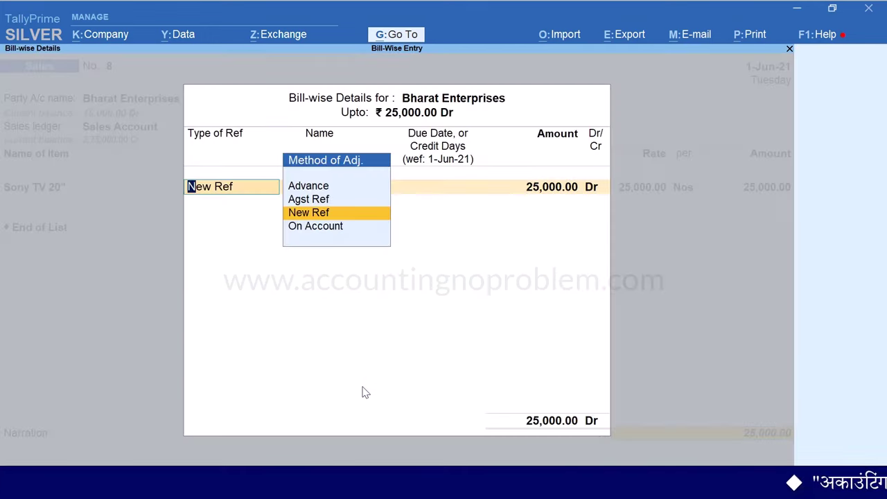
- Record the bill as New Ref 8 due in 10 days, save, and exit to Gateway of Tally
key(Return)
key(Return)
text(10)
key(Return)
key(Return)
key(Return)
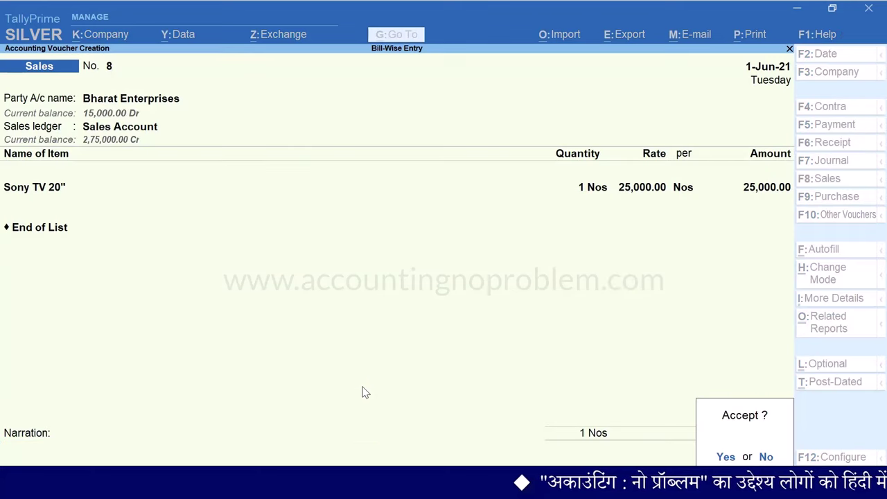
key(Return)
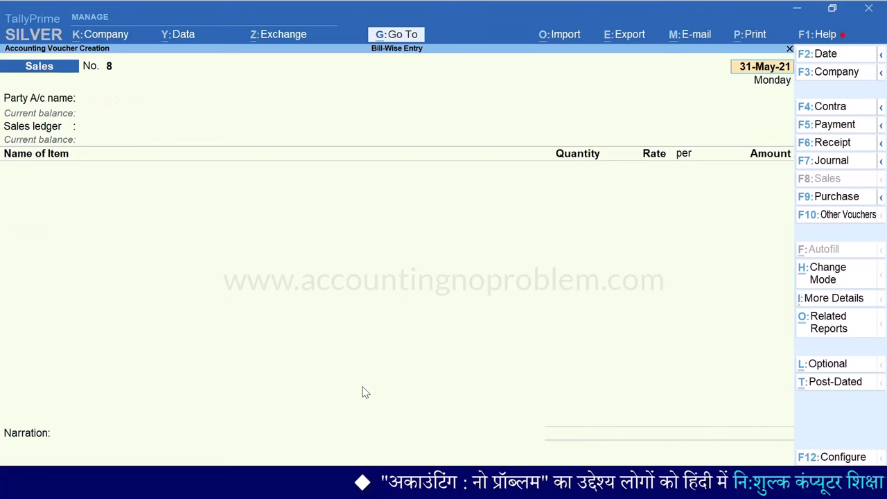
key(Escape)
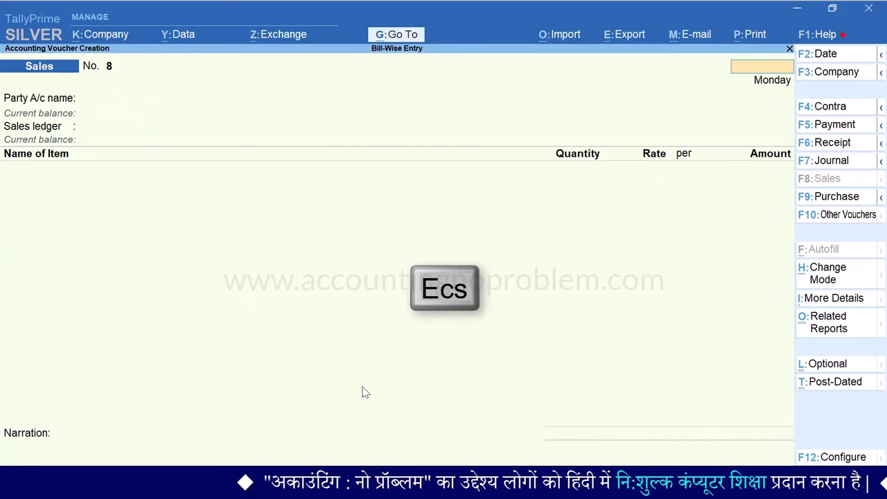
key(Escape)
key(Escape)
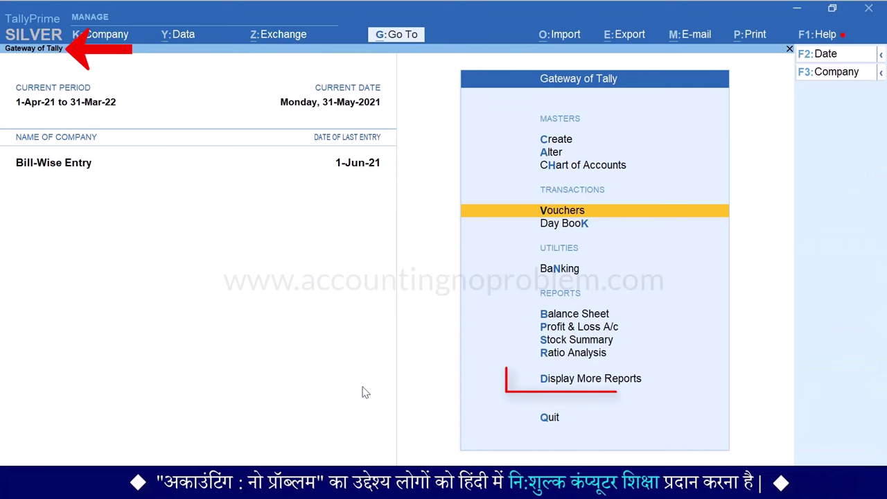
- Open the Bills Receivable report via Display More Reports > Statements of Accounts > Outstandings
key(d)
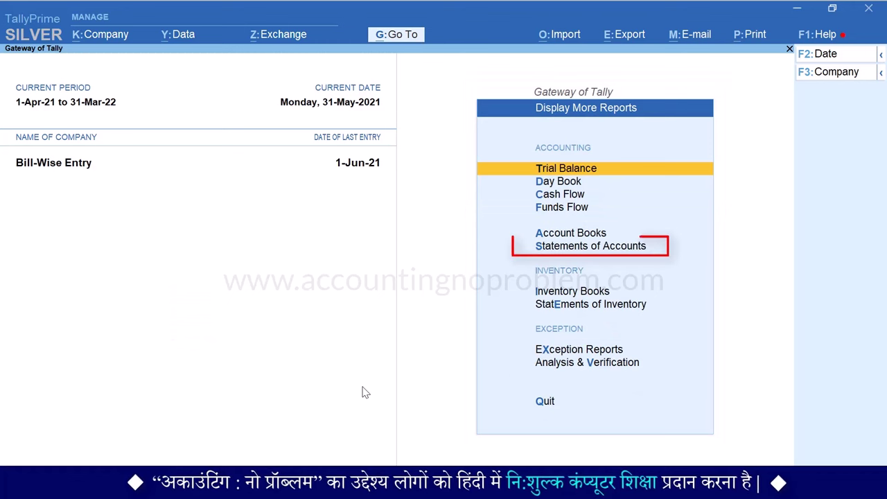
key(s)
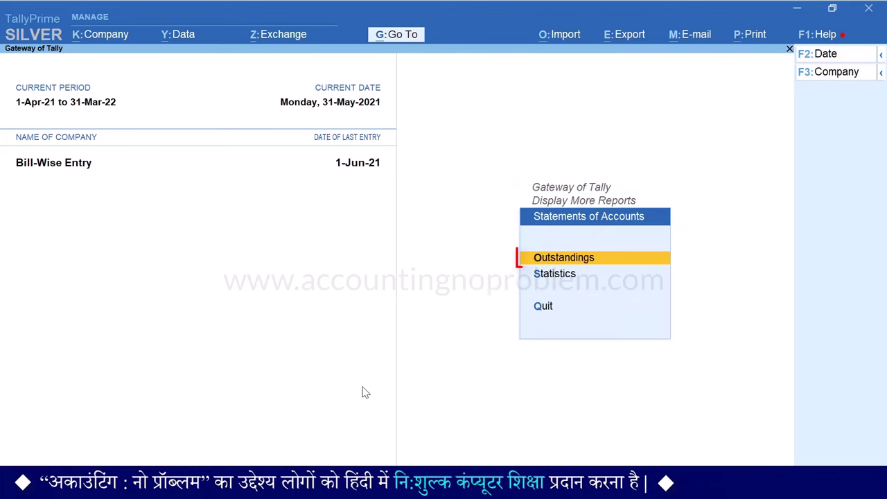
key(o)
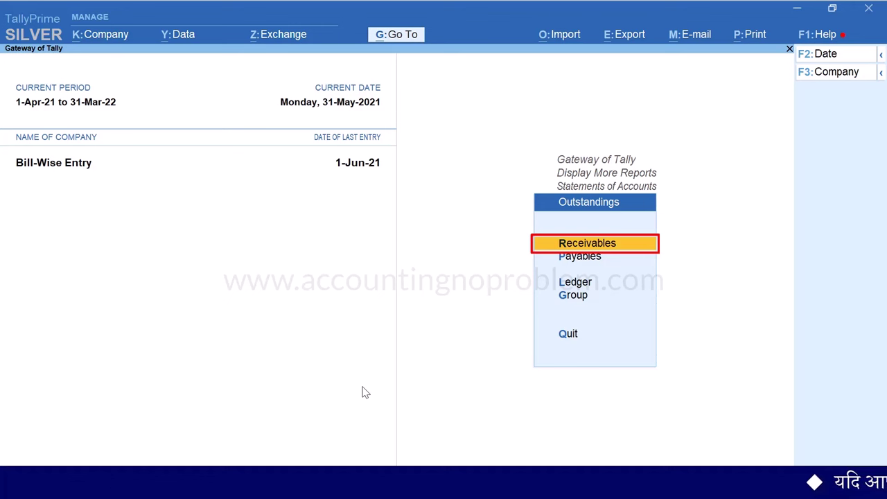
key(r)
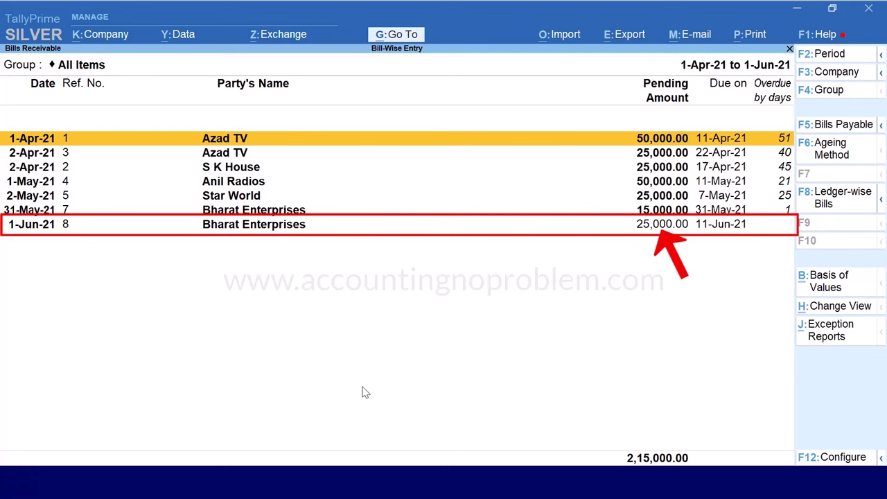
key(Down)
key(Down)
key(Down)
key(Down)
key(Down)
key(Down)
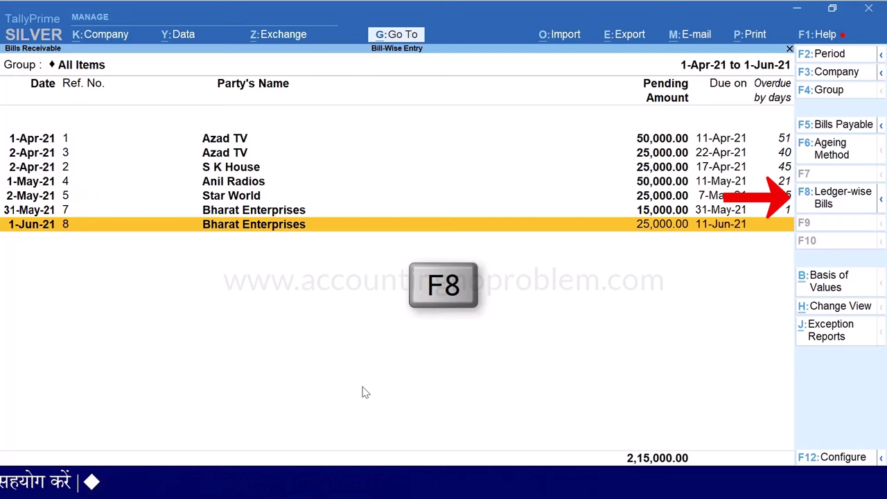
key(F8)
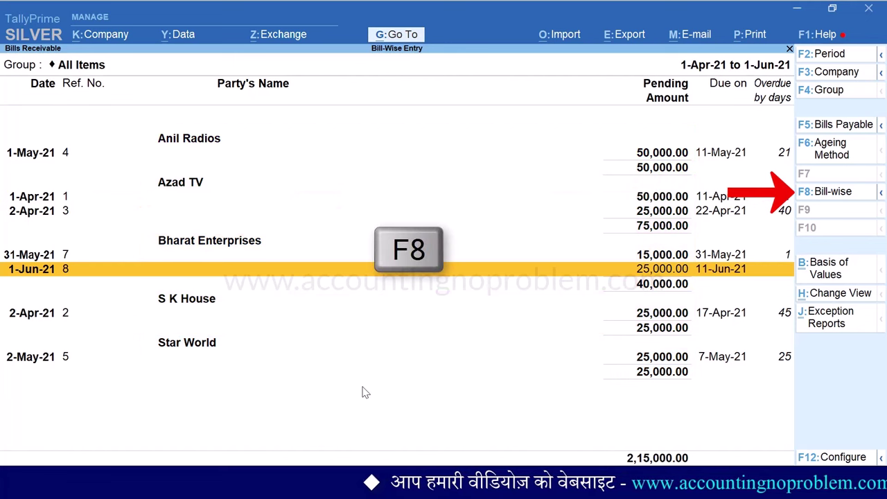
key(F8)
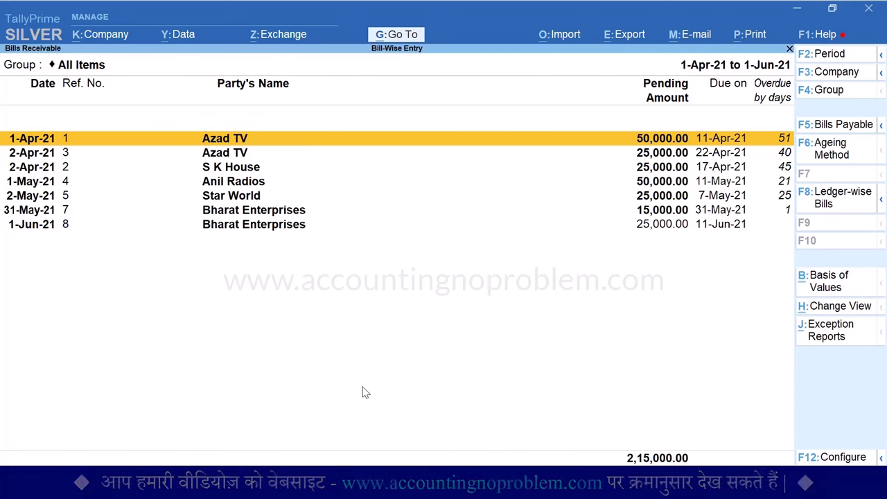
key(Escape)
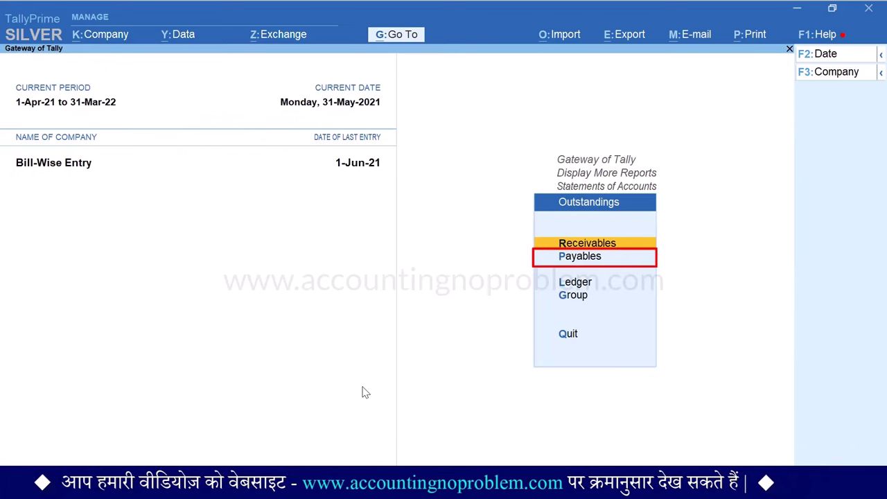
- Open Bills Payable and highlight Sai Sales' 1-Jun-21 bill 51 for 21,000
key(p)
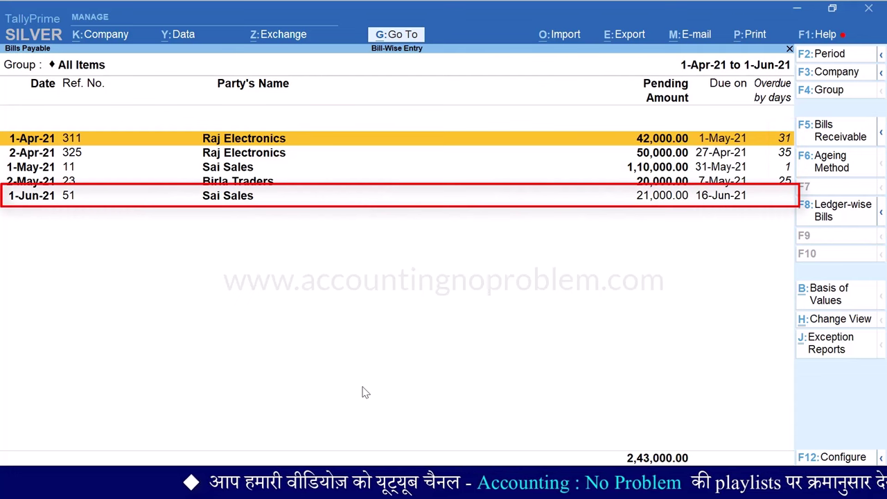
key(Down)
key(Down)
key(Down)
key(Down)
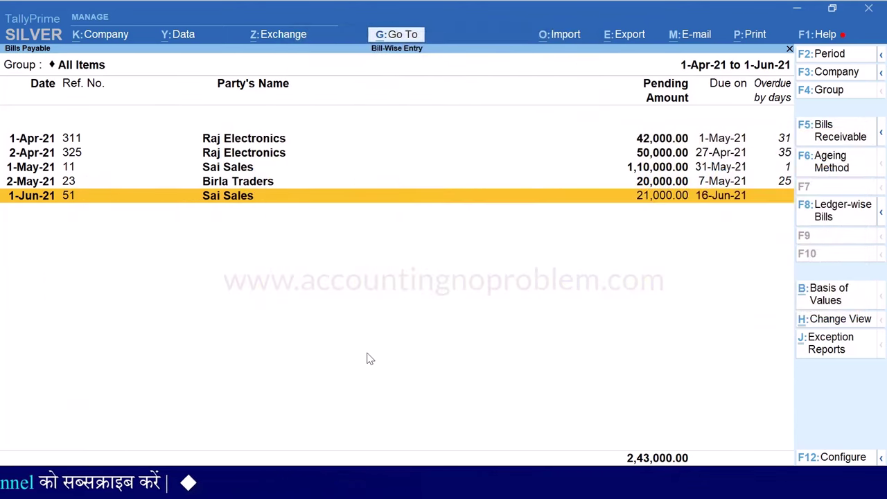
- Start a new Receipt voucher from the report screen
click(393, 35)
key(Up)
key(Up)
key(Up)
key(Up)
key(Up)
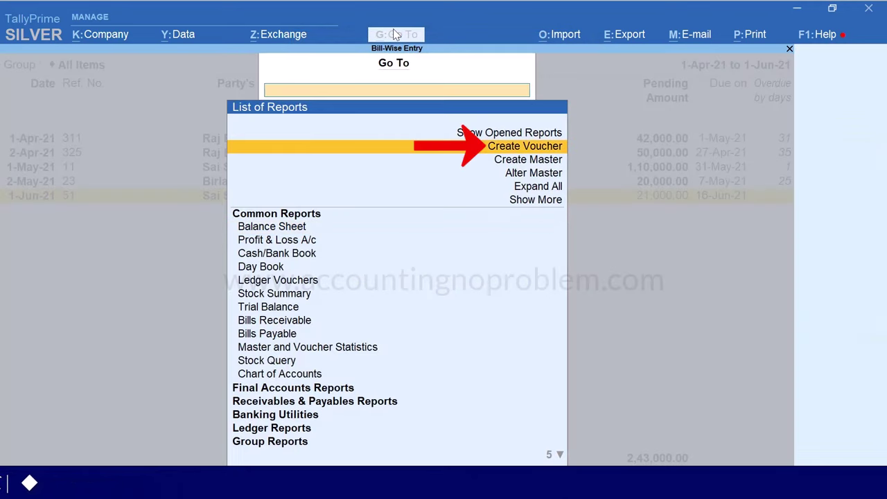
key(Return)
key(F6)
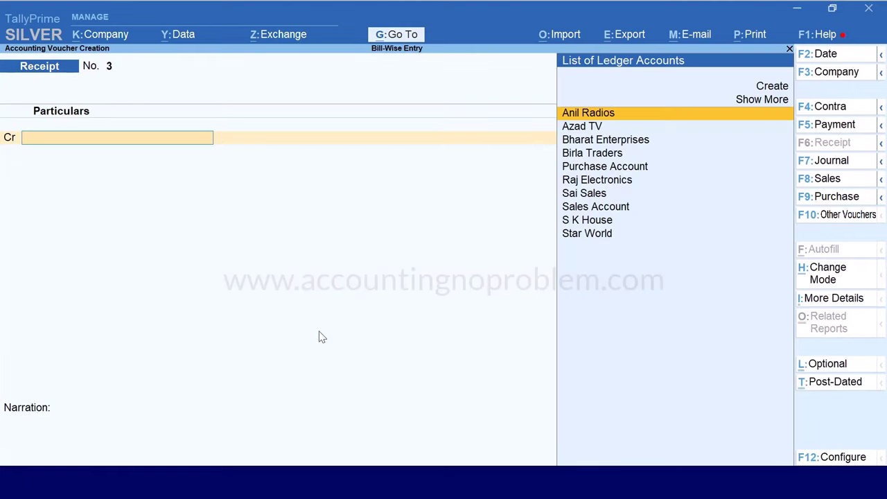
- Create a new ledger OK Traders under Sundry Debtors as the receipt's party
key(alt+c)
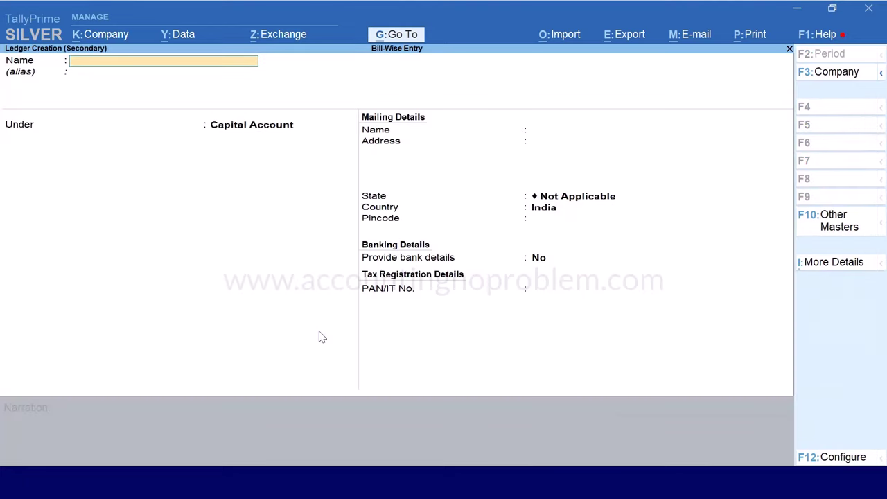
key(Return)
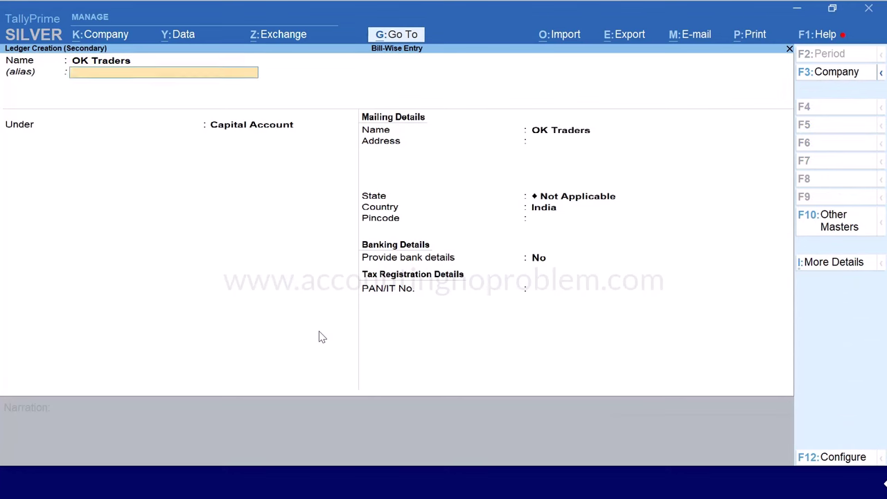
key(Return)
text(s)
key(Down)
key(Down)
key(Down)
key(Down)
key(Return)
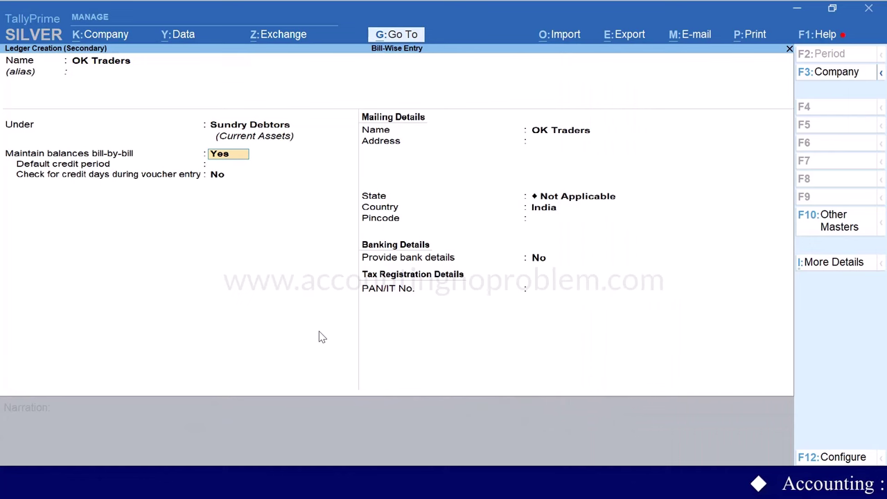
key(ctrl+a)
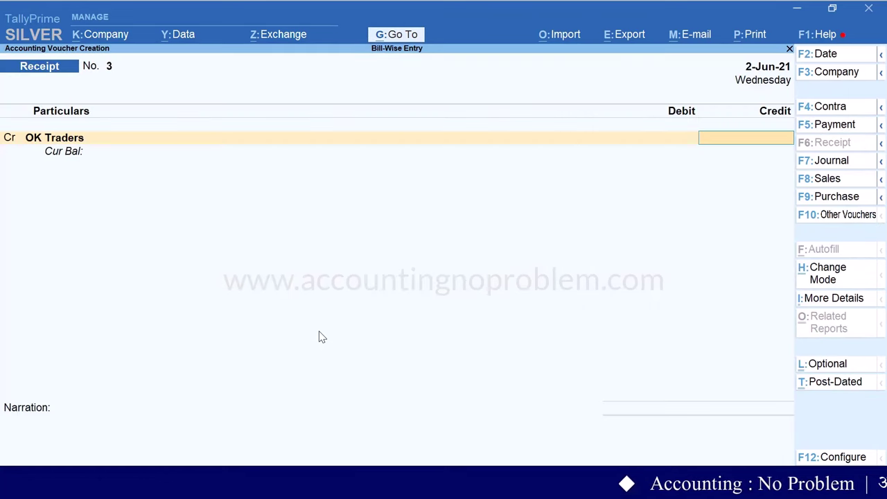
- Credit OK Traders 5,000 as an Advance with reference 'Adv - OK Traders'
text(5,000)
key(Return)
key(Up)
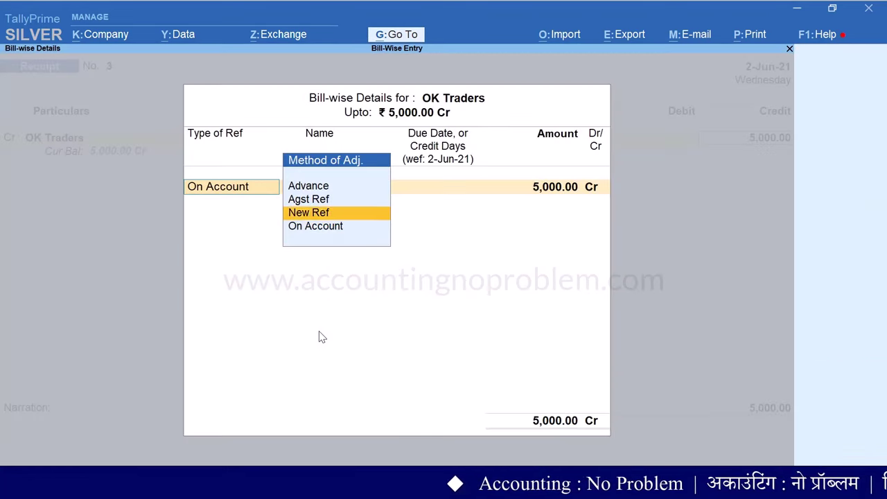
key(Up)
key(Up)
key(Return)
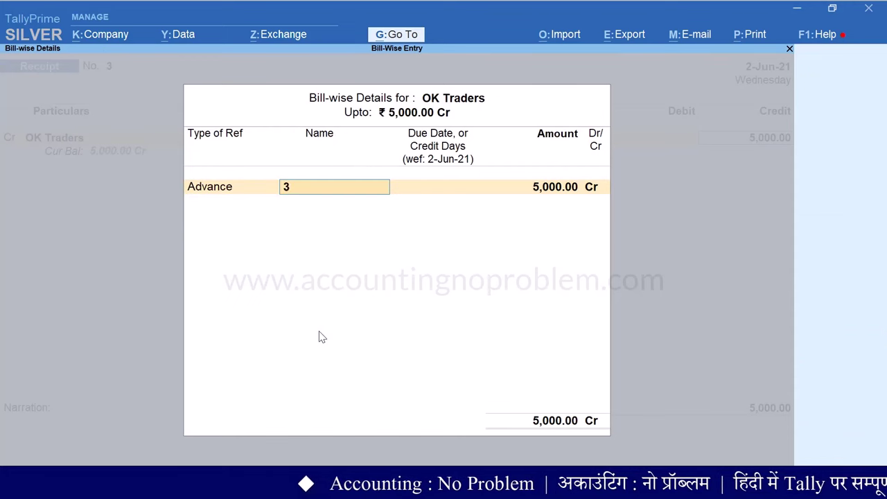
text(Adv - OK Traders)
key(Return)
key(Return)
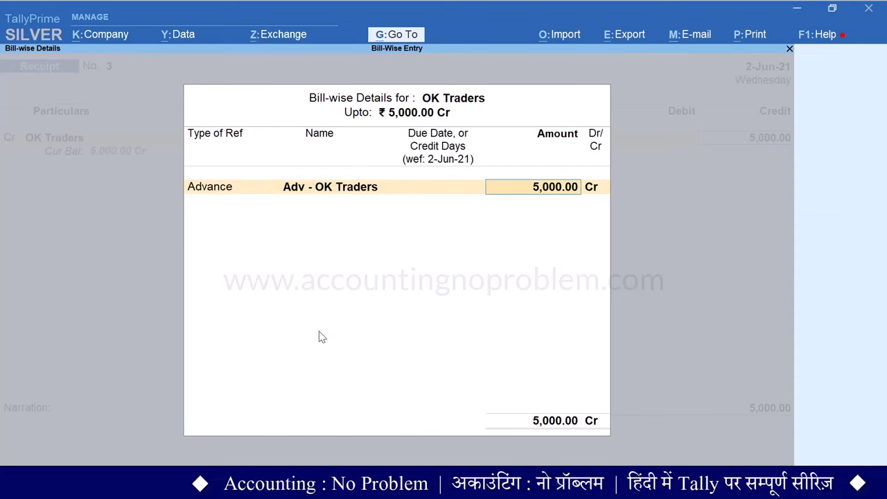
- Debit Cash for 5,000, skip the narration, and save the receipt
key(Return)
text(C)
key(Return)
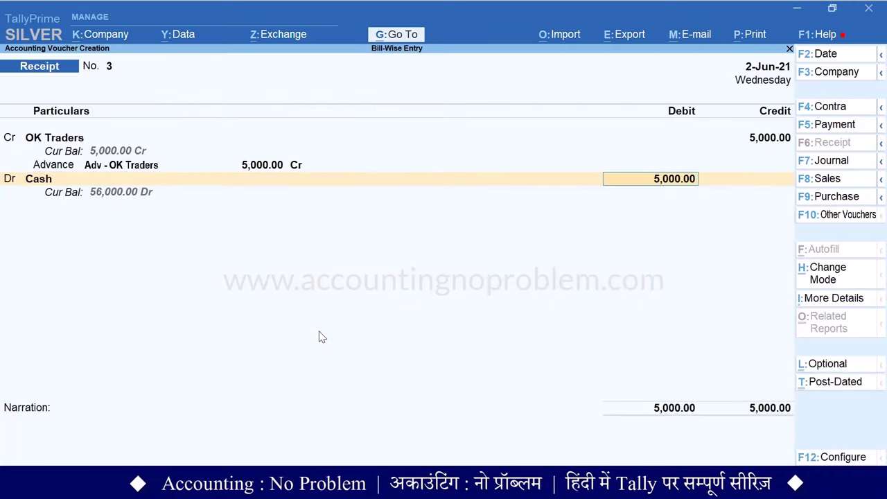
key(Return)
key(Return)
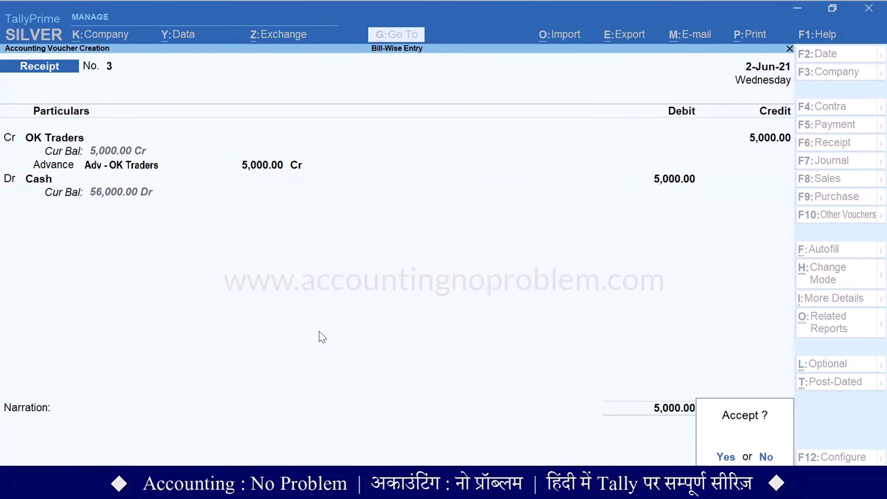
key(Return)
key(Escape)
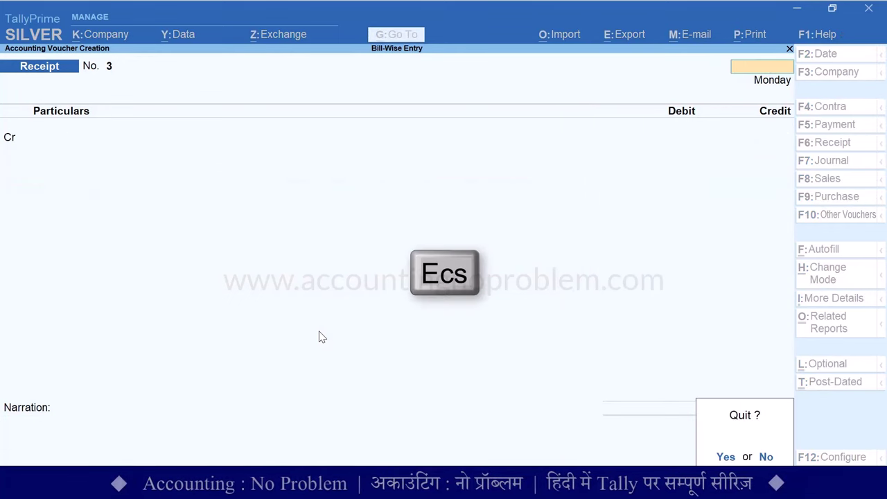
- Quit voucher entry back to Bills Payable, now showing the 5,000 OK Traders advance
key(Escape)
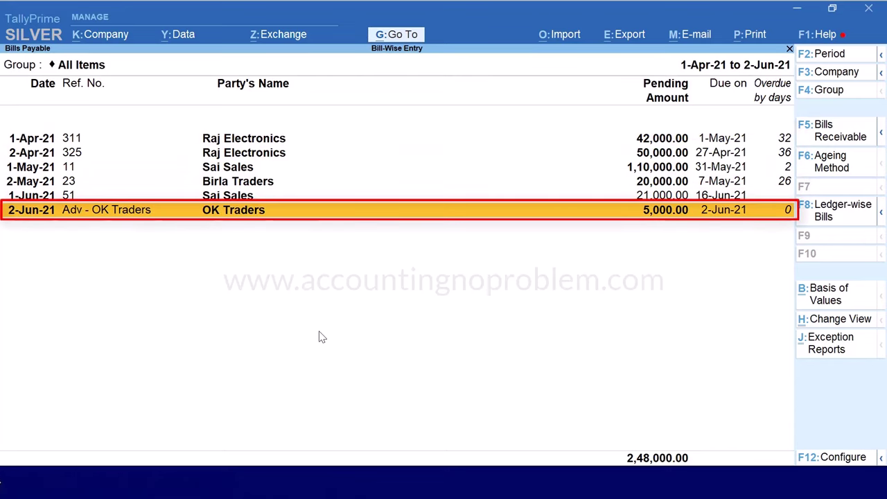
key(alt)
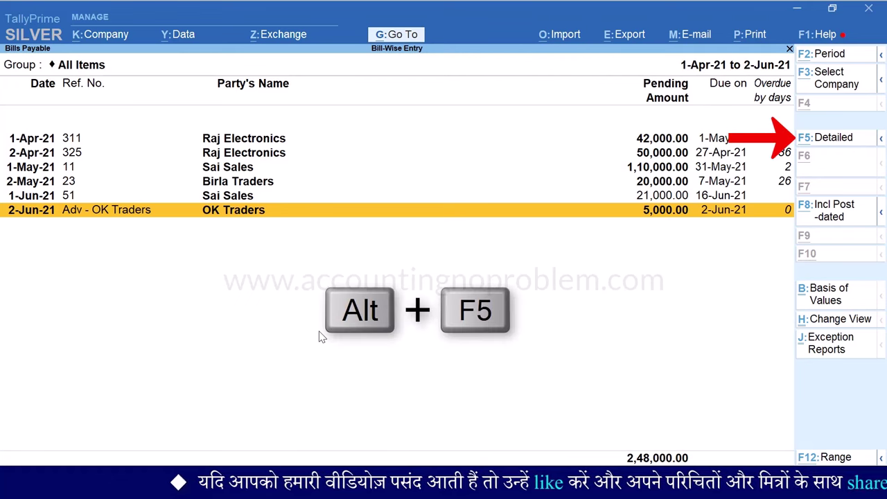
- Switch Bills Payable to Detailed view and accept its F12 configuration
key(alt+F5)
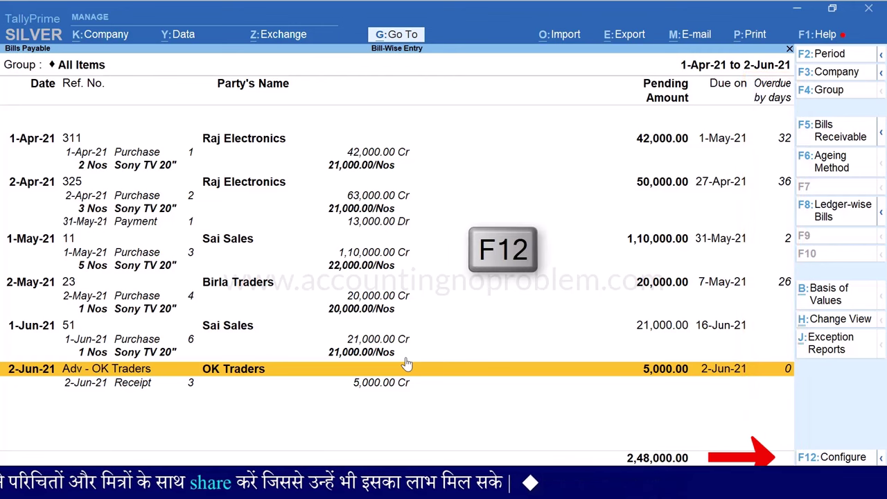
key(F12)
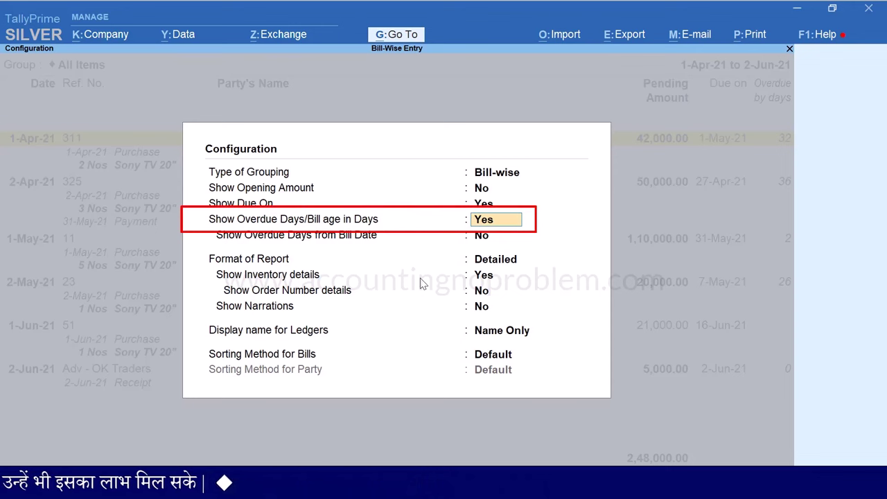
key(ctrl+a)
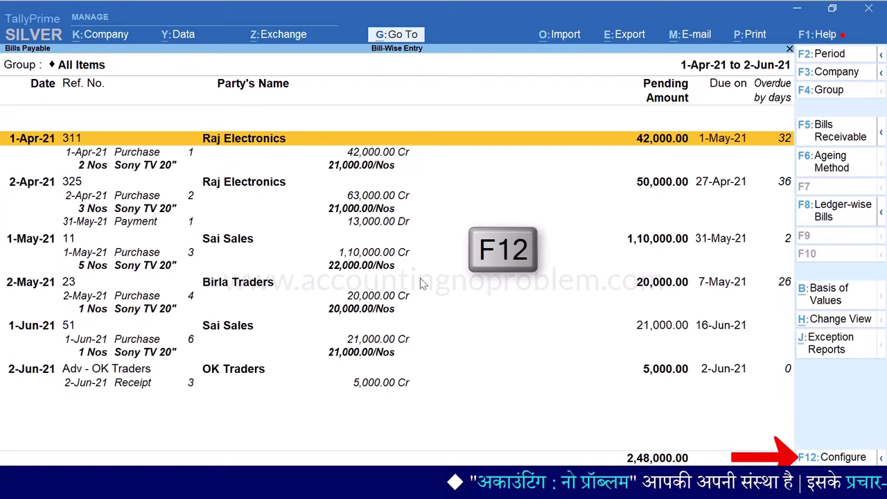
- Set Show Overdue Days from Bill Date to Yes in the report configuration
key(F12)
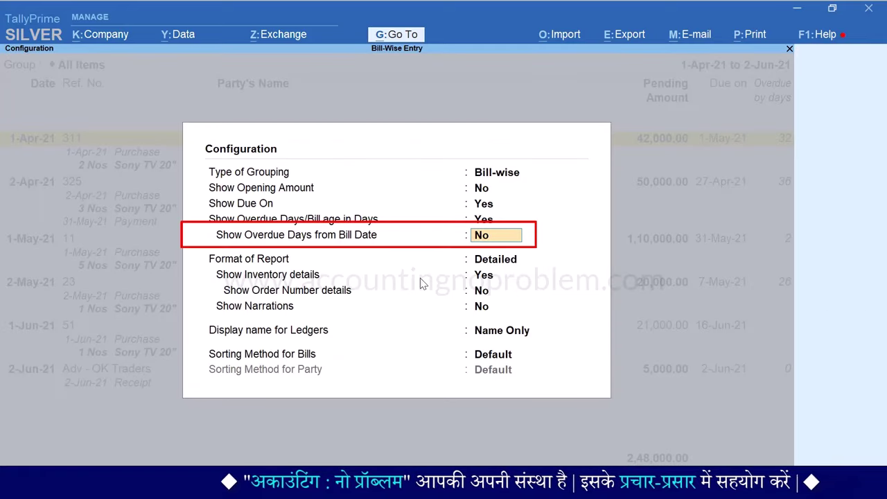
text(yes)
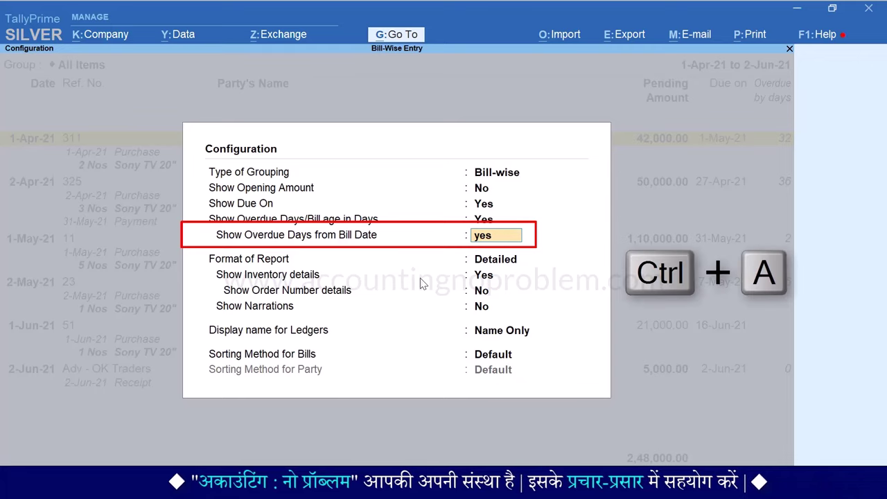
key(ctrl+a)
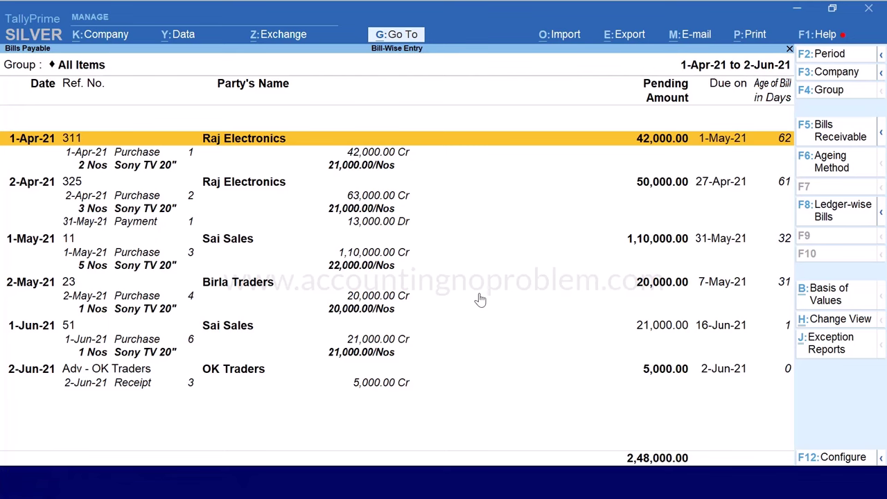
- Review the configuration again, accept it, and close Bills Payable
key(F12)
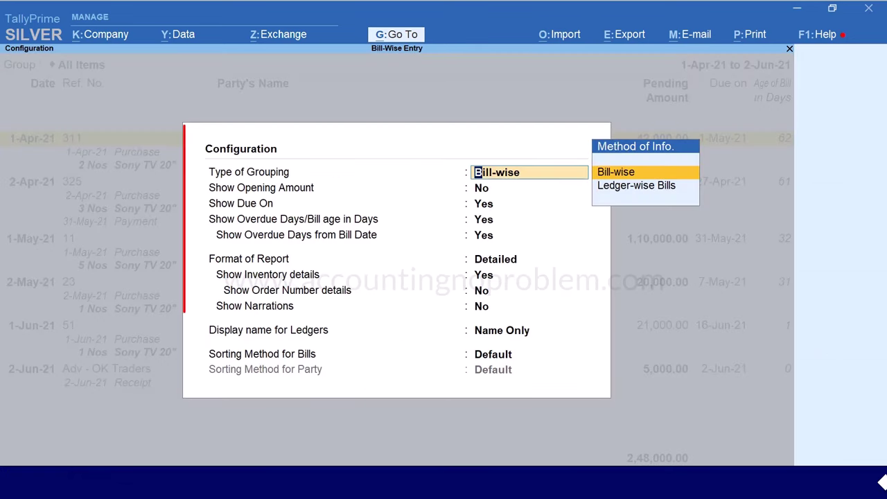
key(Return)
key(Return)
key(Return)
key(Return)
key(Return)
key(Return)
key(Return)
key(Return)
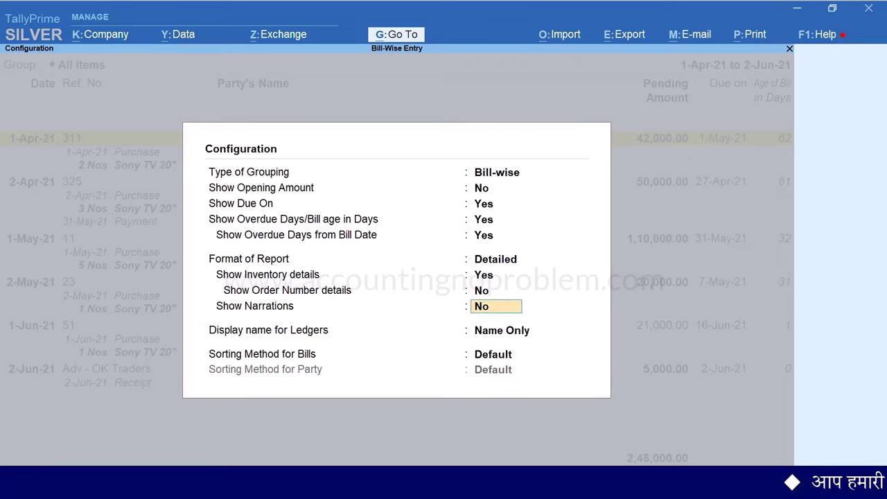
key(Return)
key(Return)
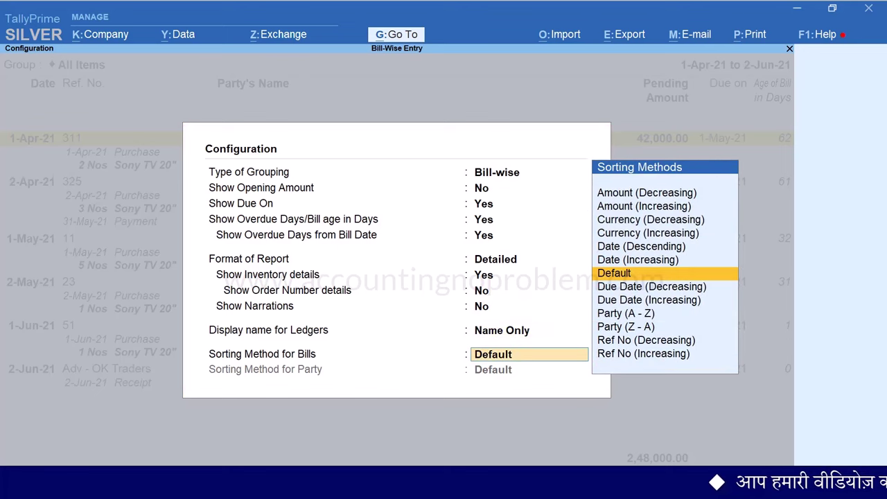
key(Return)
key(Escape)
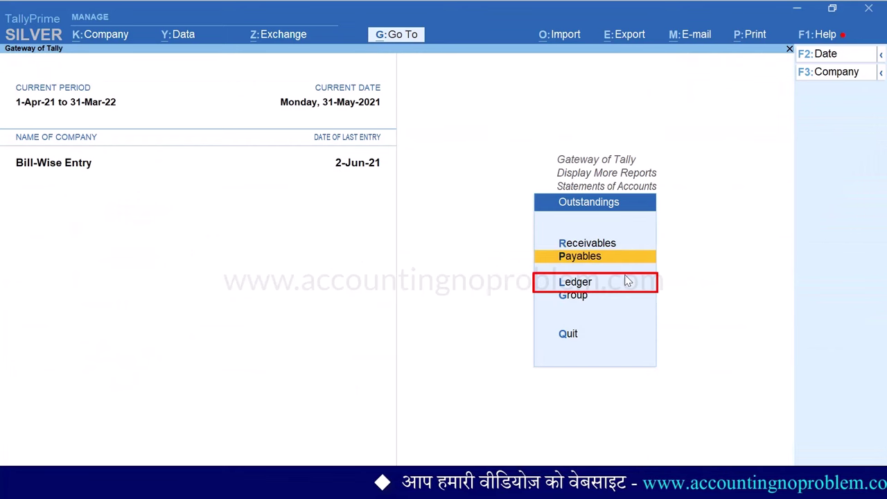
key(l)
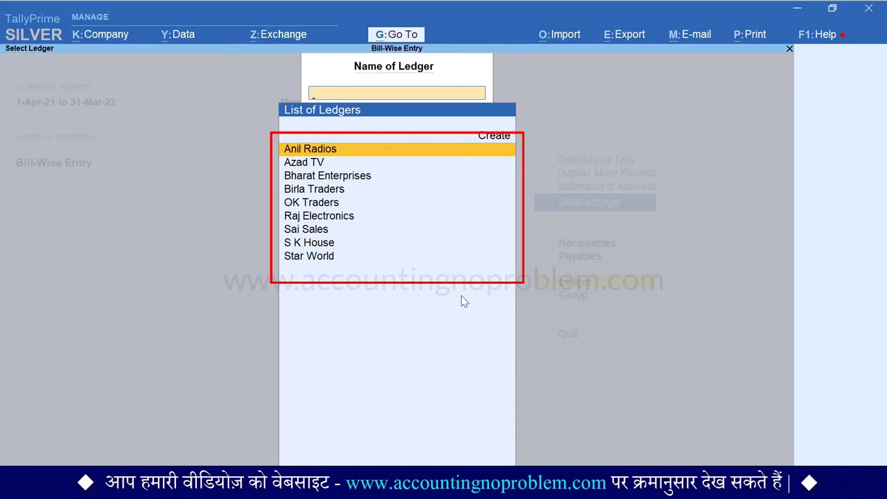
text(r)
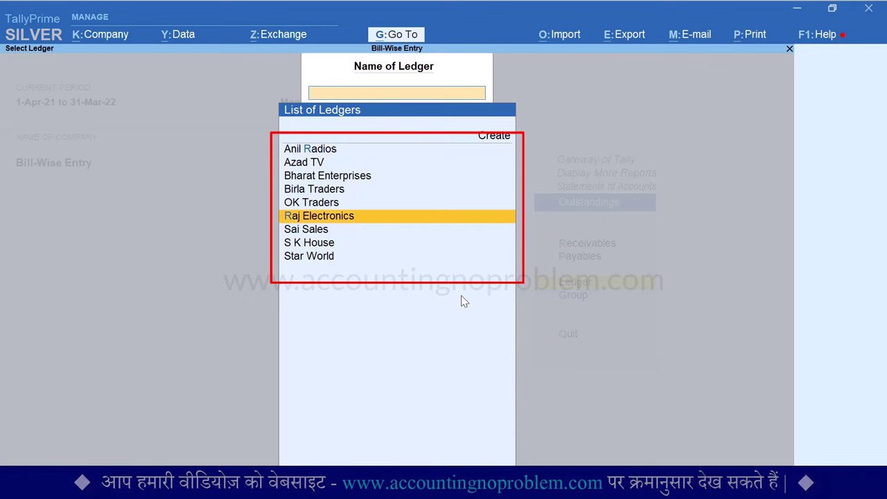
key(Return)
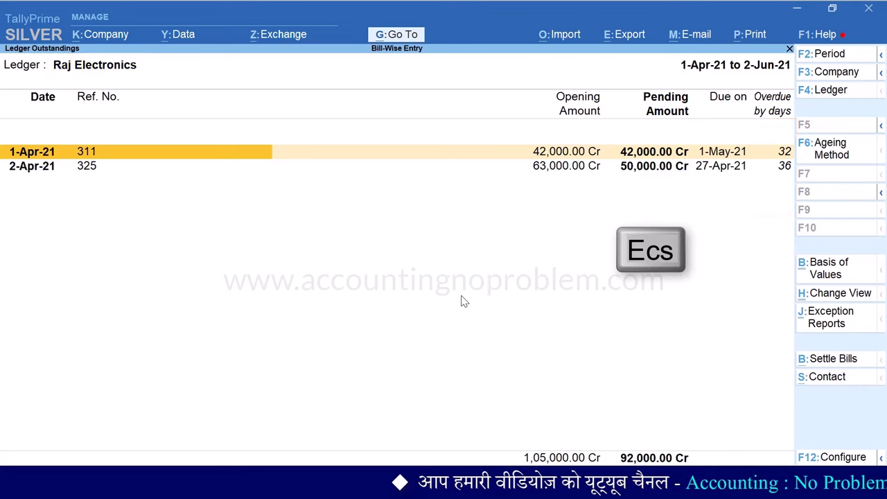
key(Escape)
key(Escape)
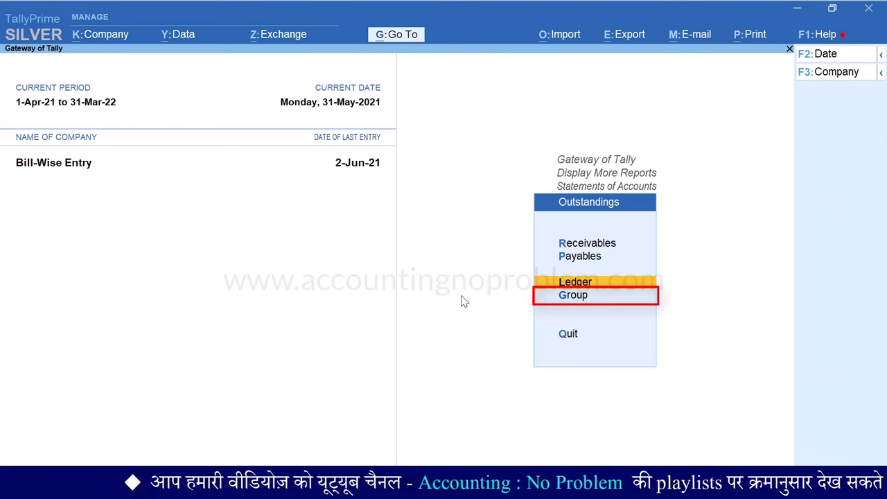
- Open Sundry Debtors group outstandings and drill into Azad TV's bills 1 and 3 (75,000 Dr)
key(g)
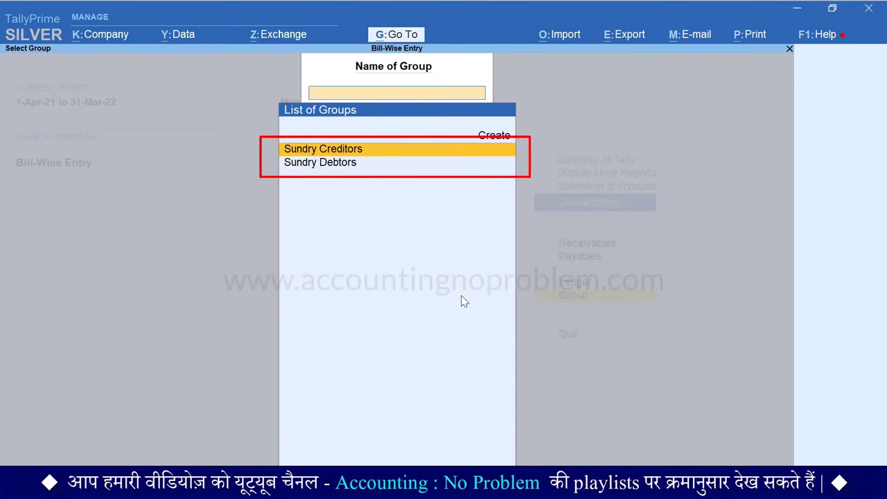
key(Down)
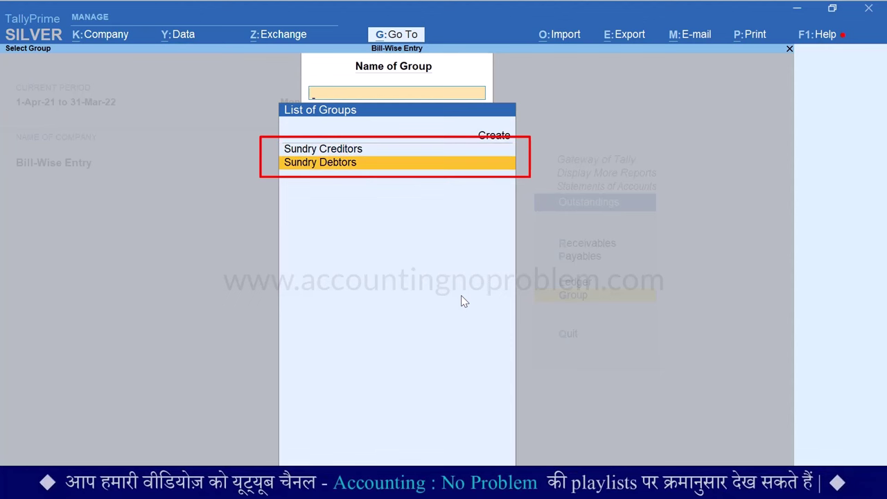
key(Return)
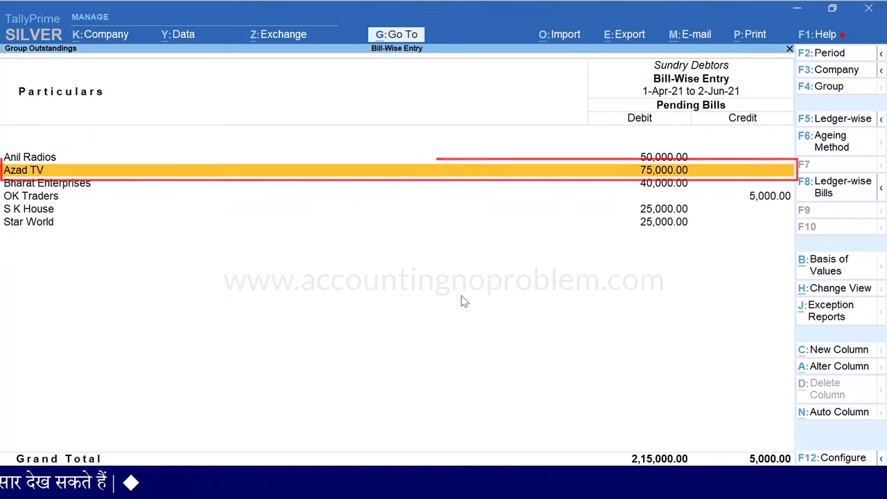
key(Return)
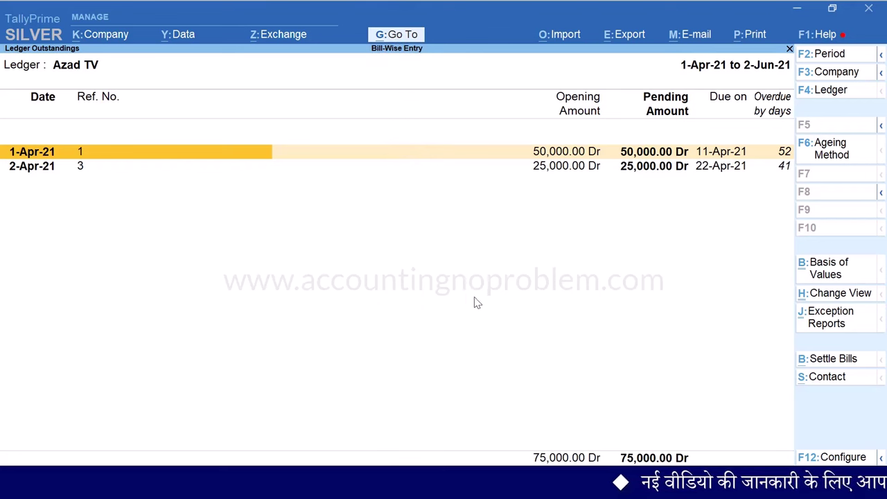
- Browse the Go To list of reports past Bills Receivable and Bills Payable, filtering by 'R'
click(406, 40)
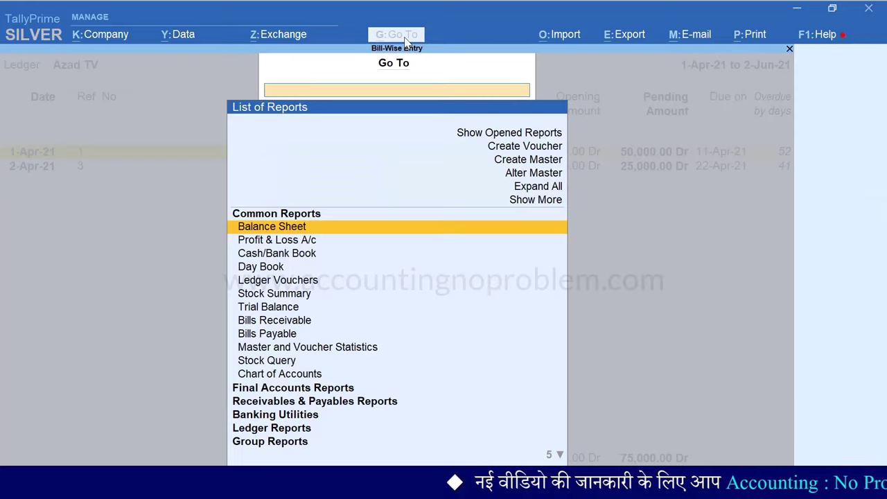
key(Down)
key(Down)
key(Down)
key(Down)
key(Down)
key(Down)
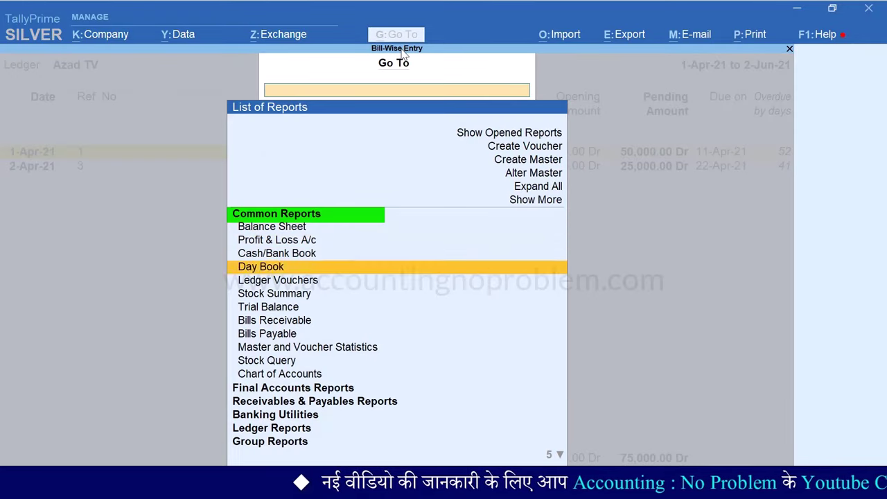
key(Down)
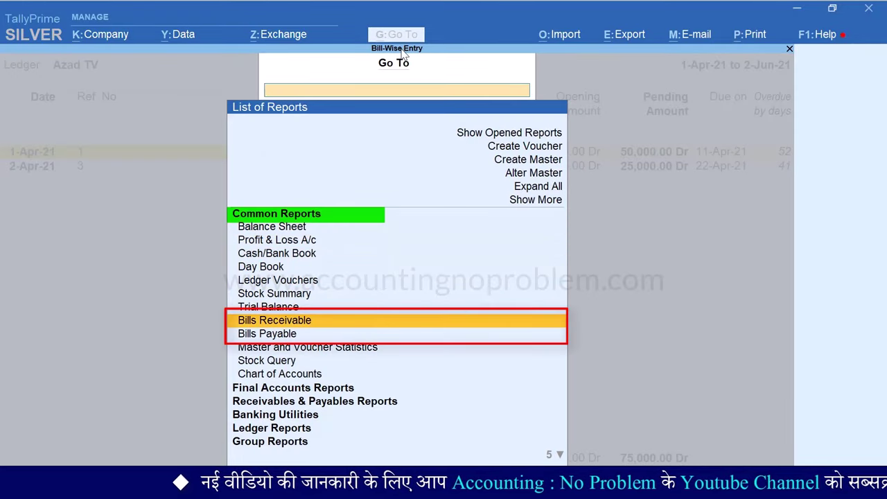
key(Down)
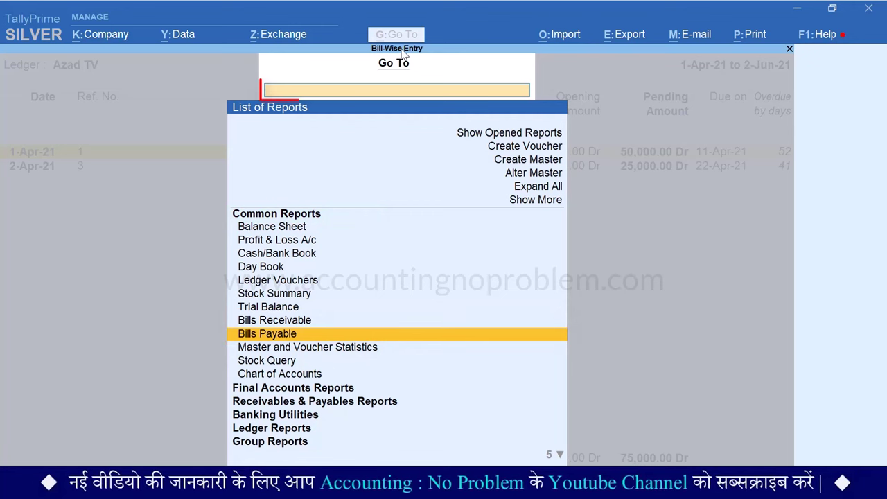
text(R)
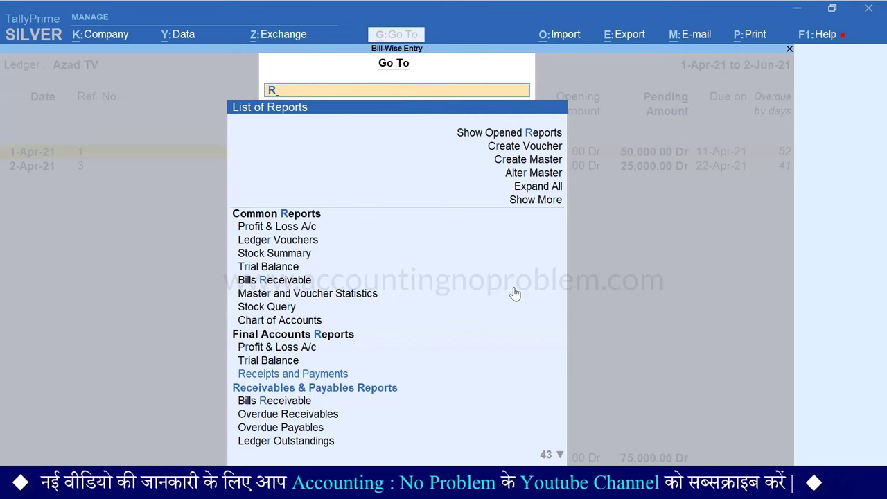
key(Down)
key(Down)
key(Down)
key(Down)
key(Down)
key(Down)
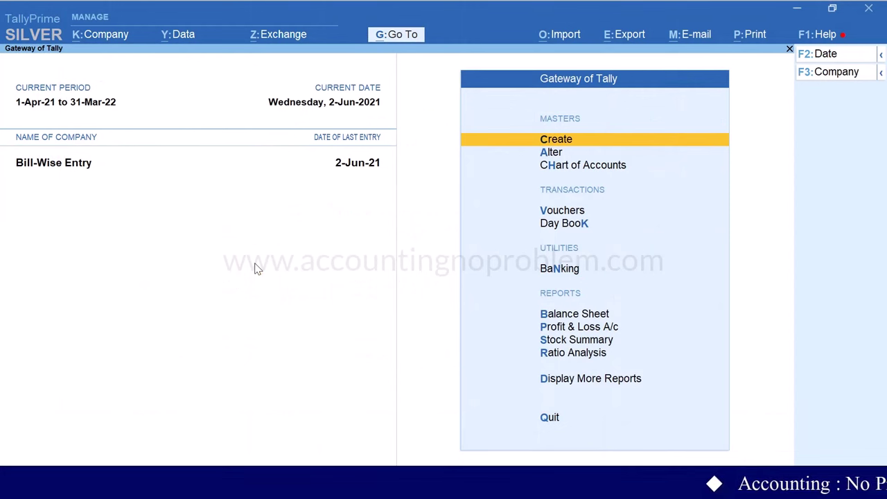
- Open Bills Receivable (D, S, O, R), showing eight pending bills totalling 2,15,000
key(d)
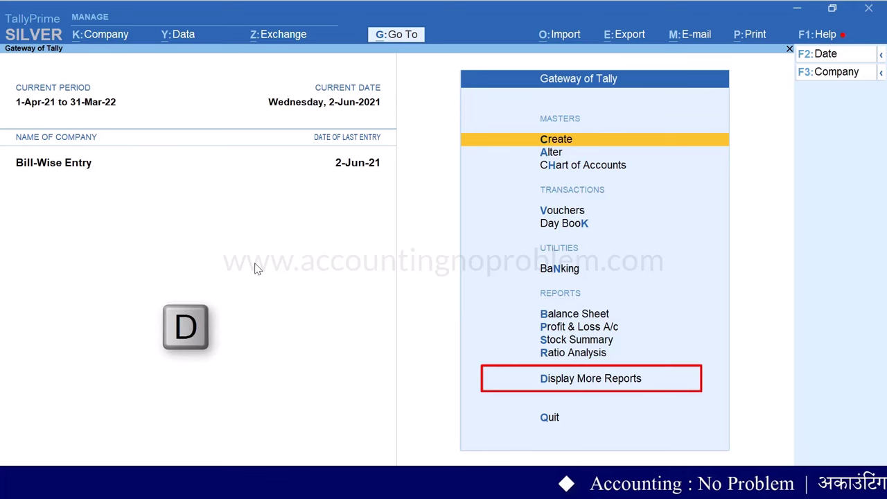
key(s)
key(o)
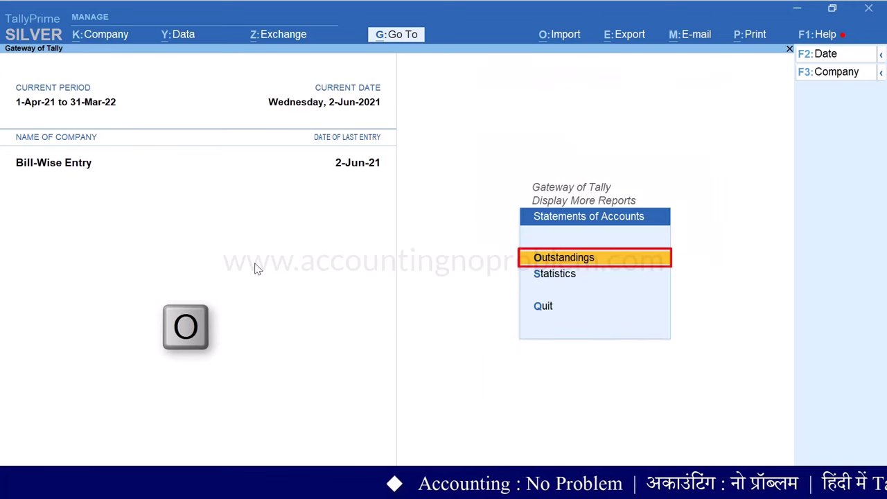
key(r)
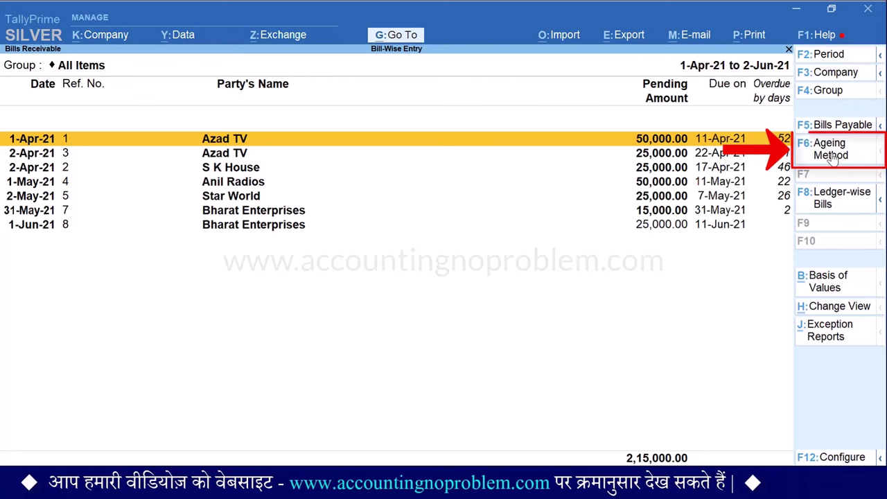
- Set the ageing method to Ageing by Due Date to reach the Company Ageing Alteration periods
key(F6)
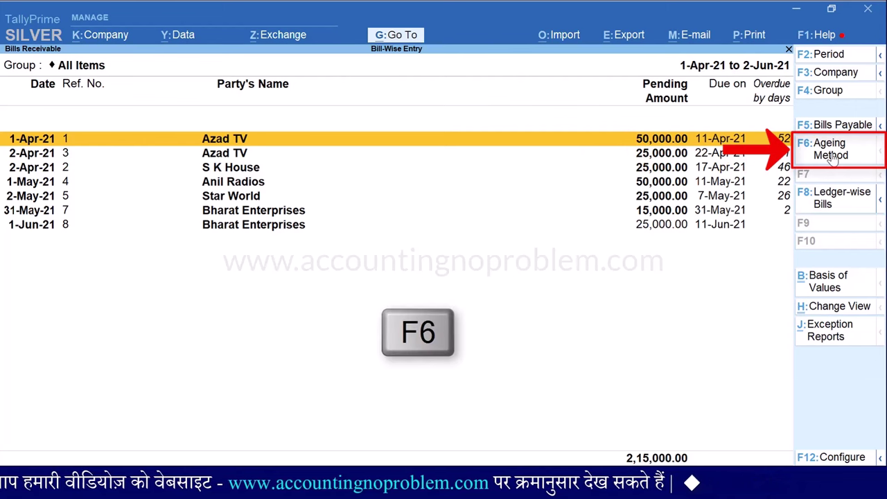
click(833, 156)
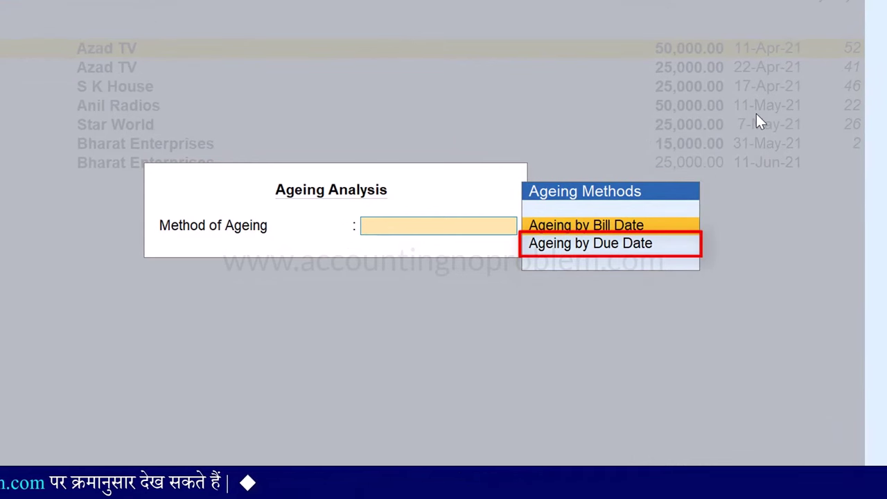
key(Down)
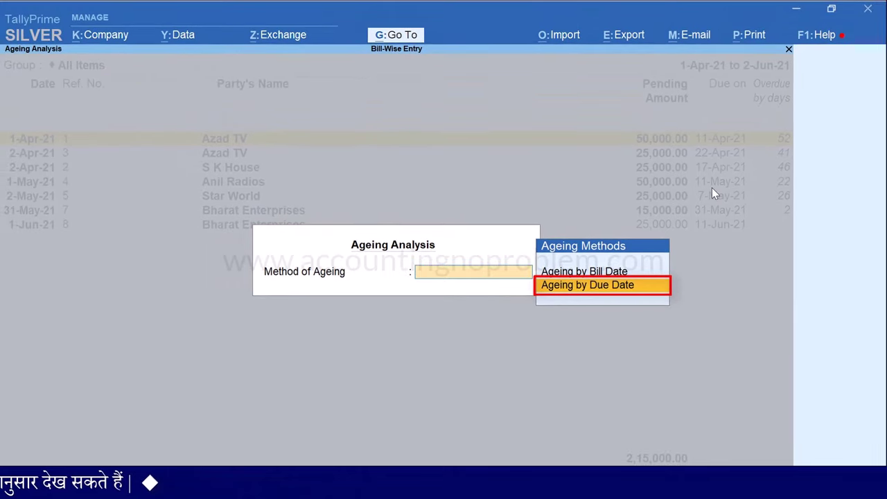
key(Return)
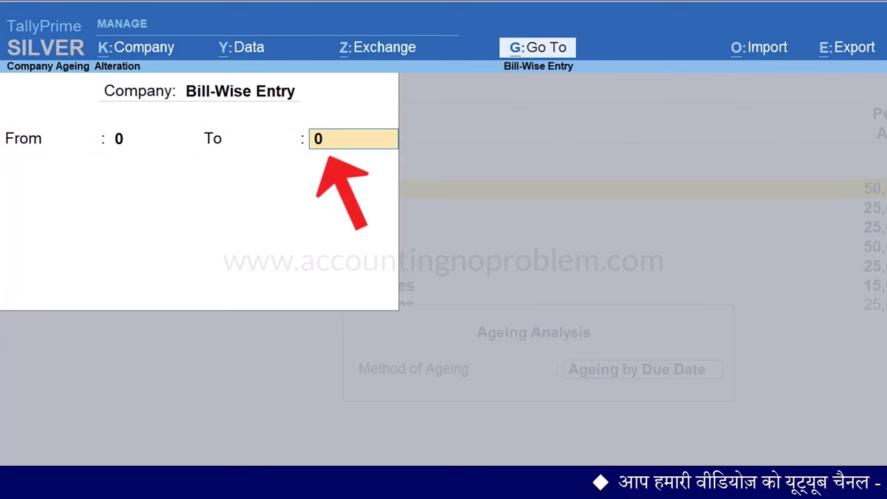
- Enter ageing period ends of 15, 30 and 45 days, leaving the last period open-ended
text(5)
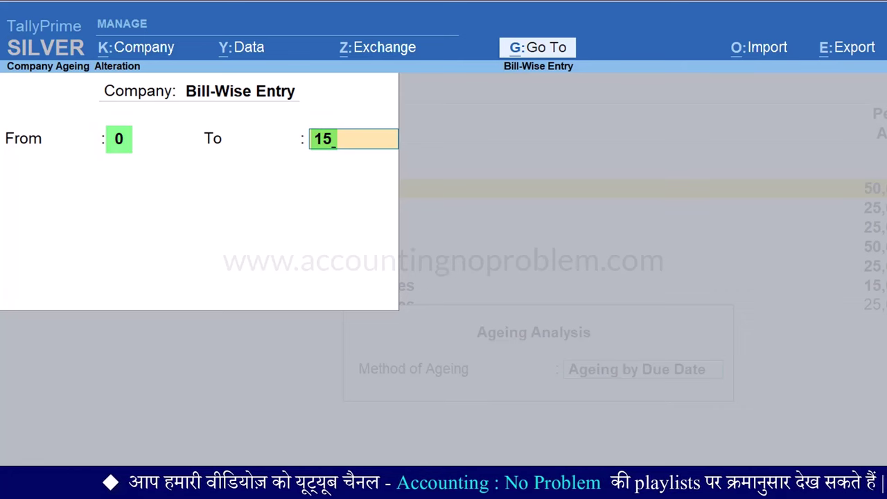
key(Return)
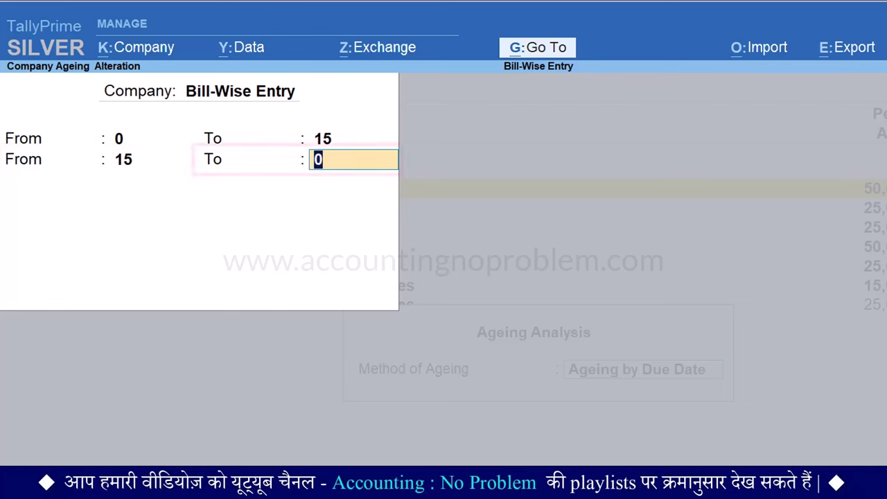
text(3)
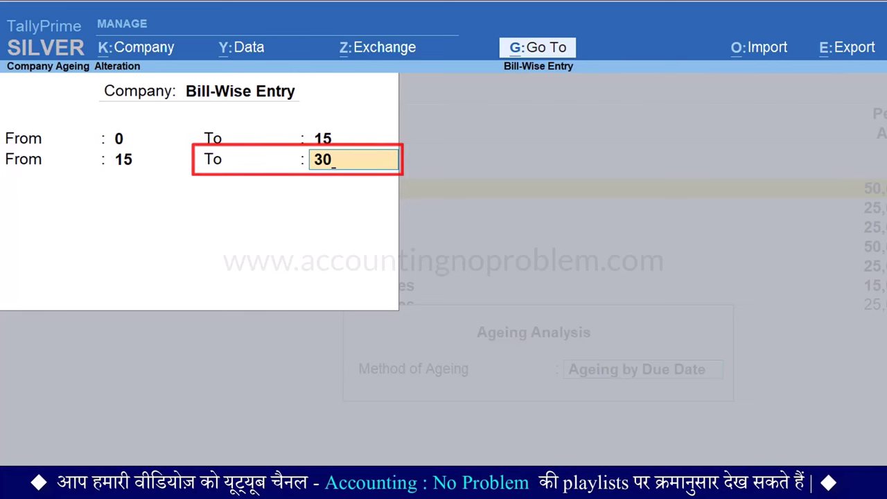
key(Return)
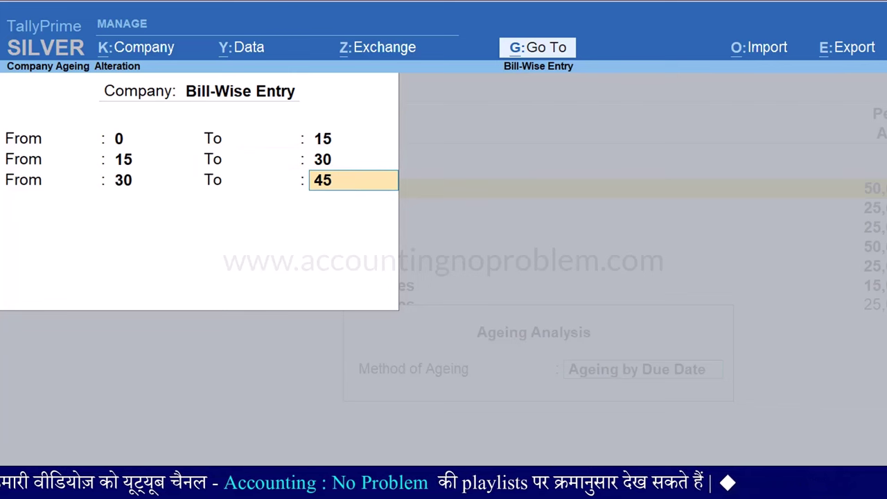
key(Return)
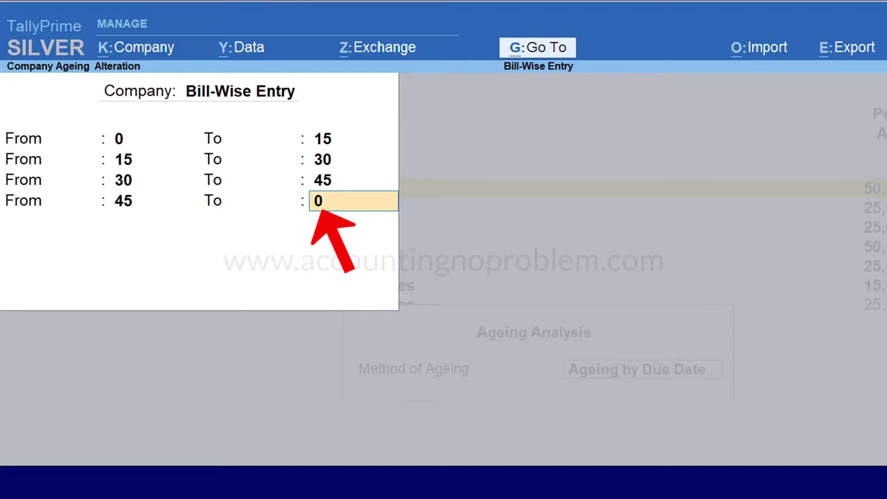
key(Return)
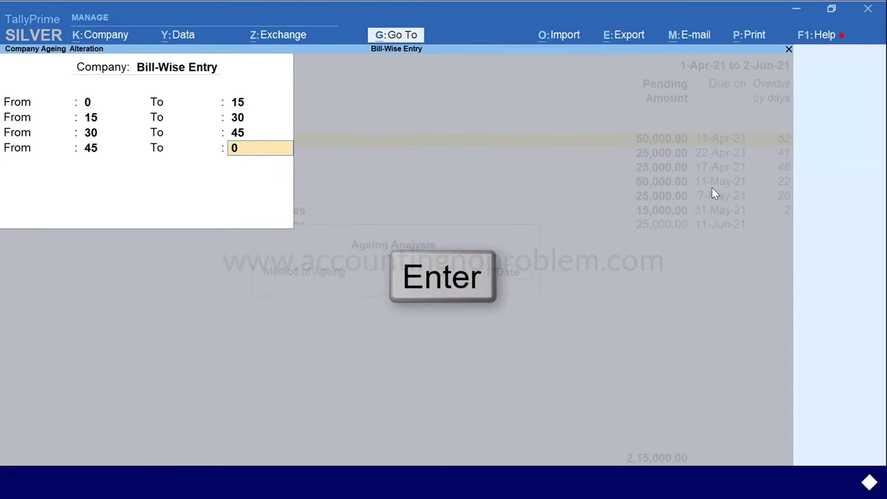
- Apply the ageing slabs and scroll right to the over-45-days column showing 75,000
key(Return)
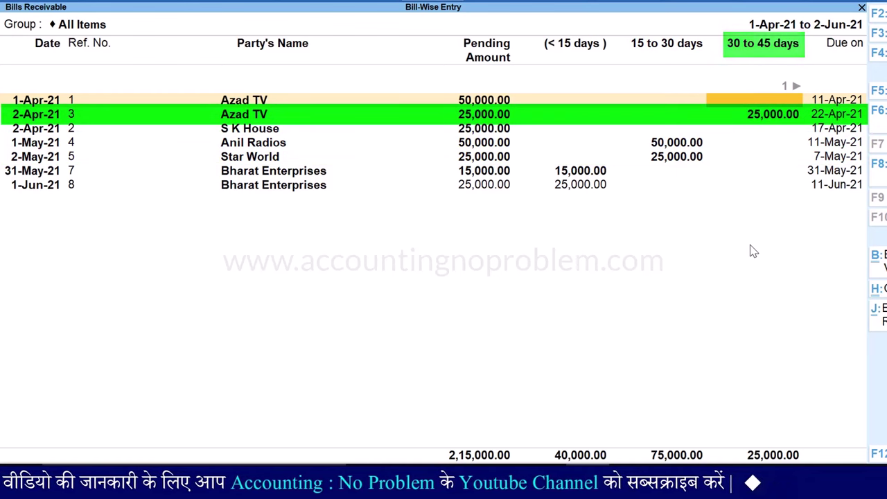
key(Right)
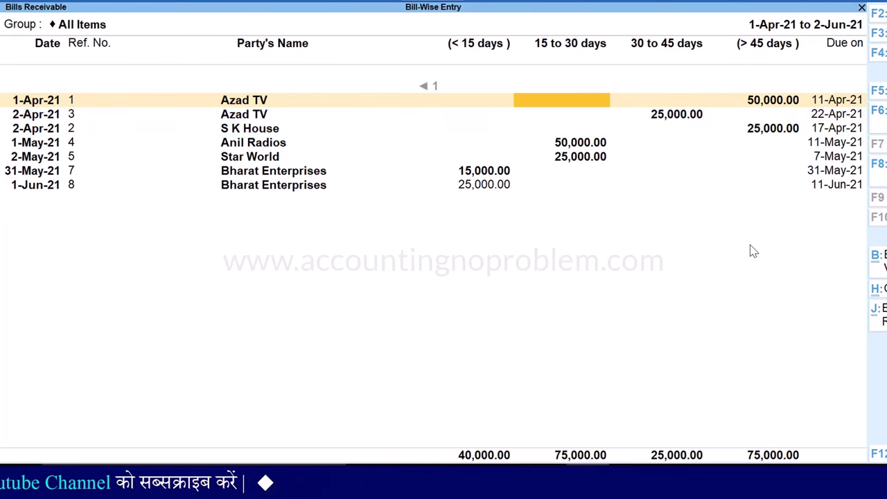
- Return to Pending Amount and check Bharat Enterprises' 15,000 and 25,000 bills under 15 days
key(Left)
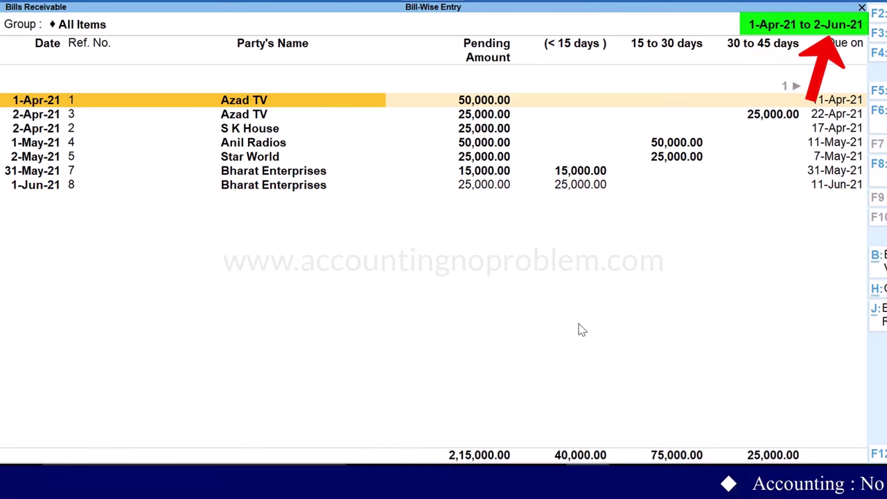
key(Down)
key(Down)
key(Down)
key(Down)
key(Down)
key(Down)
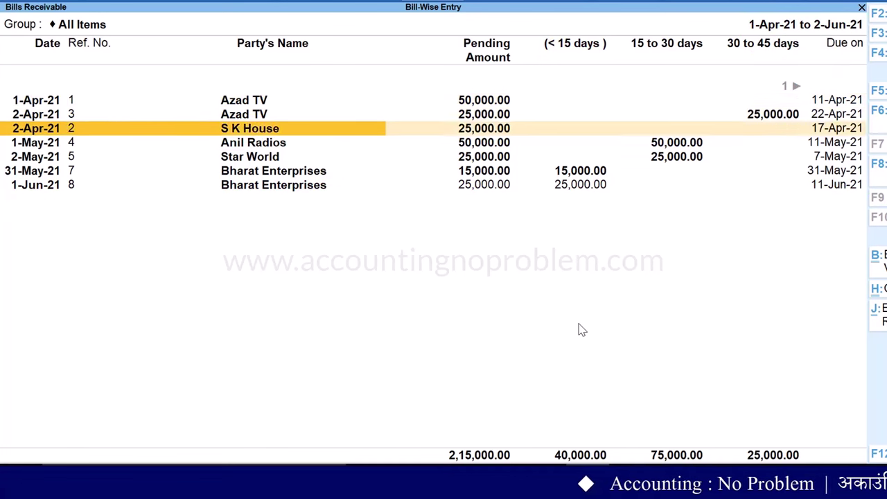
key(Down)
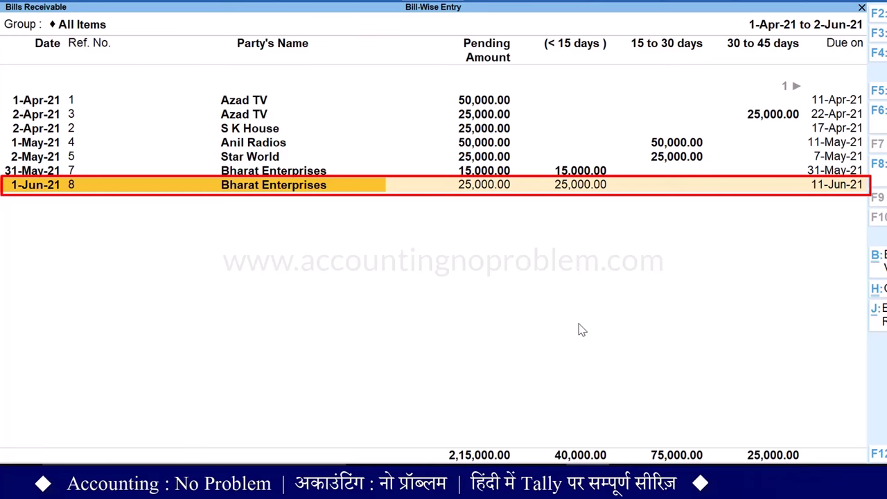
key(Right)
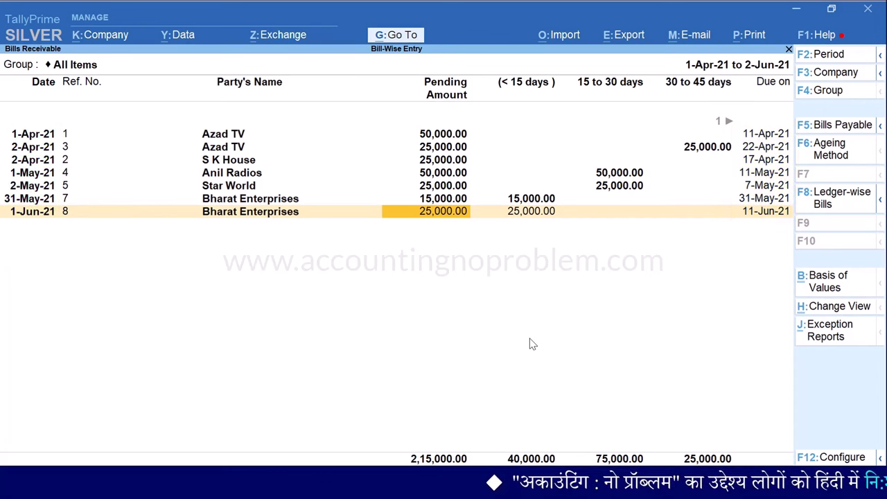
- Re-age by bill date keeping the 15, 30, 45 day periods, then select Azad TV's 50,000 bill
key(F6)
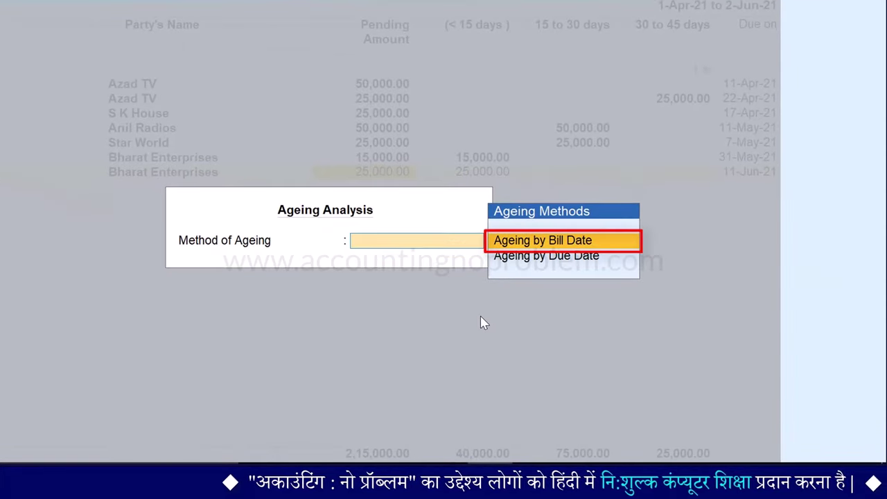
key(Return)
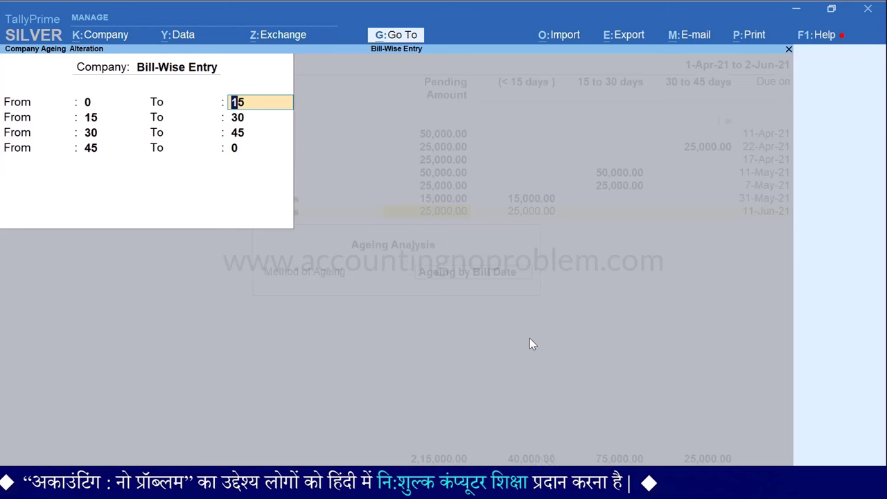
key(Return)
key(Return)
key(Return)
key(Return)
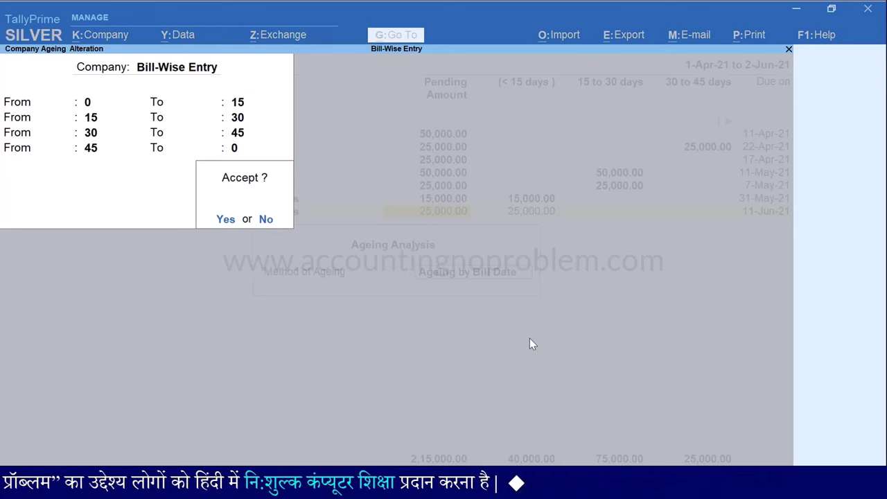
key(Return)
key(Up)
key(Up)
key(Up)
key(Up)
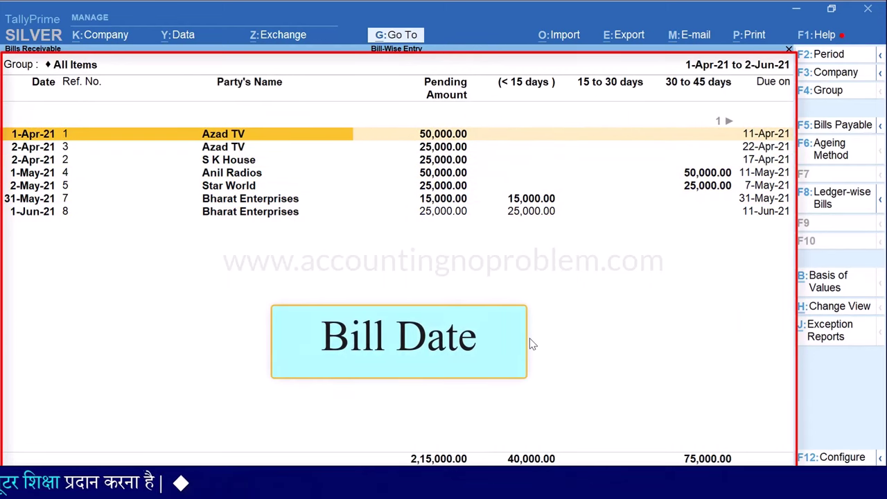
key(Right)
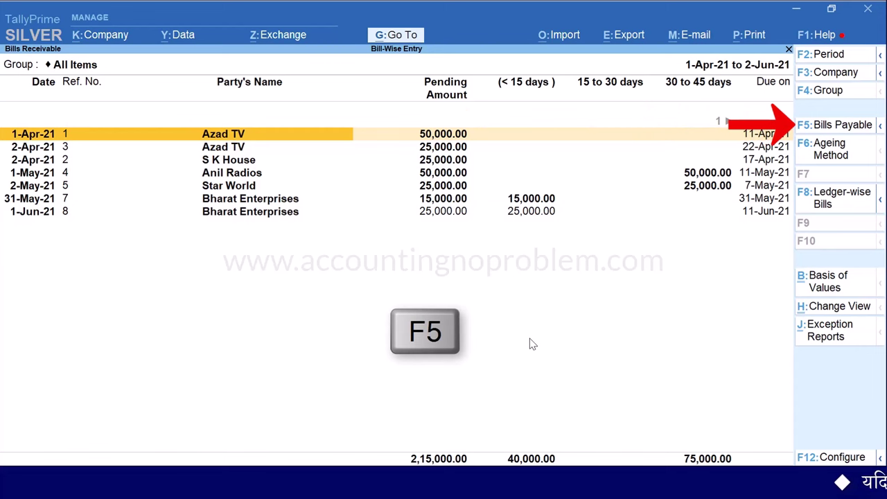
- Switch to Bills Payable aged by due date, placing Raj Electronics' 42,000 and 50,000 in 30–45 days
key(F5)
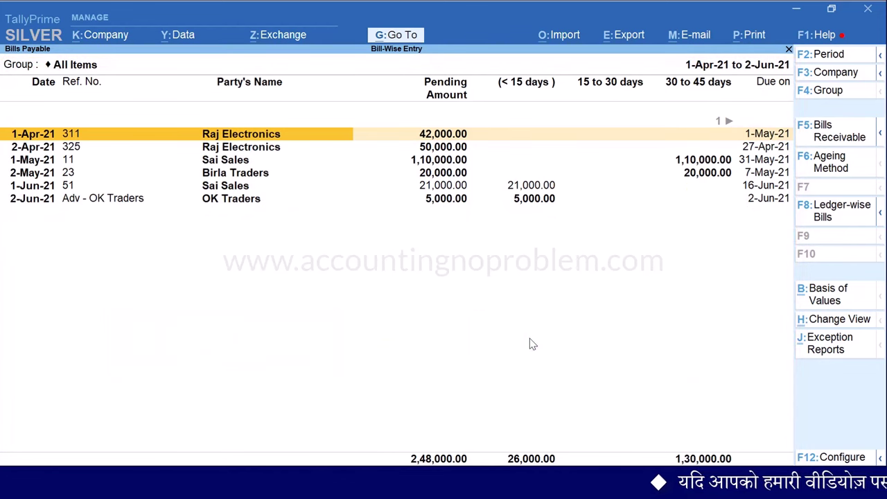
key(F6)
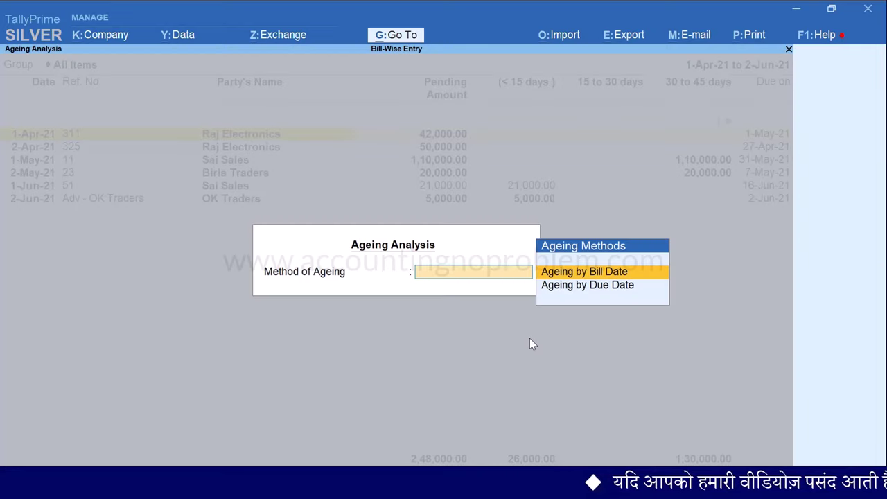
key(Down)
key(Return)
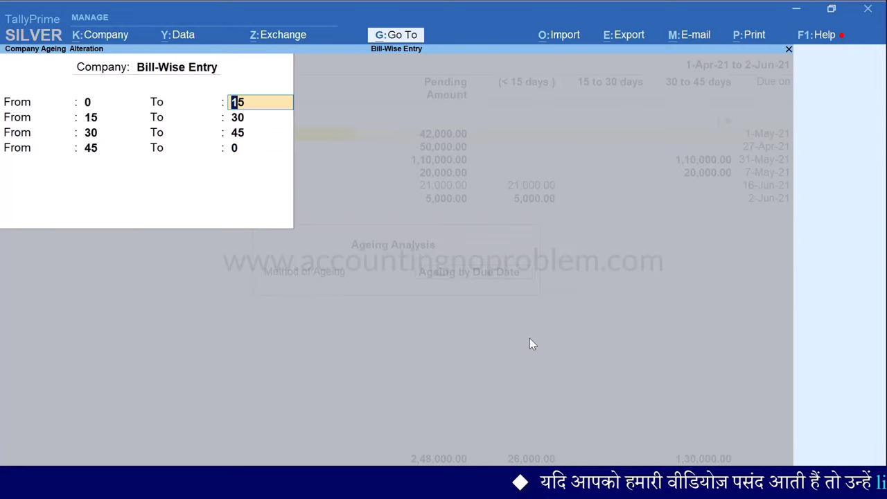
key(Return)
key(Return)
key(Return)
key(Return)
key(Return)
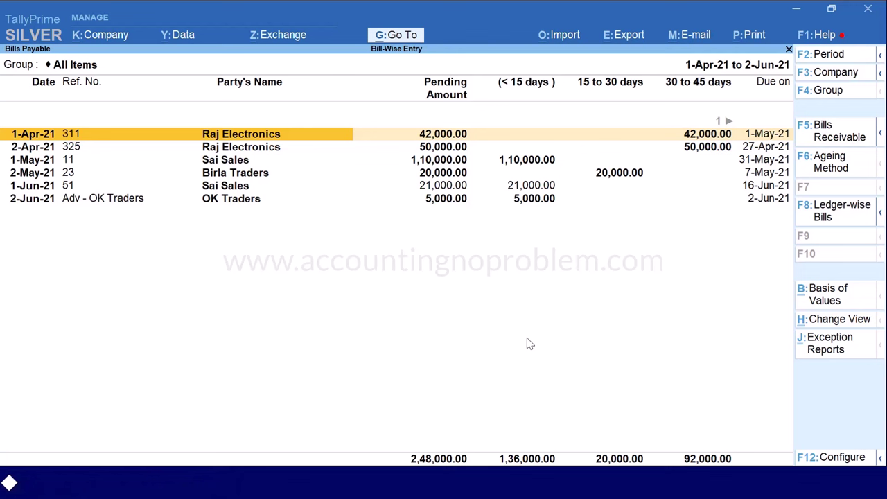
key(ctrl+p)
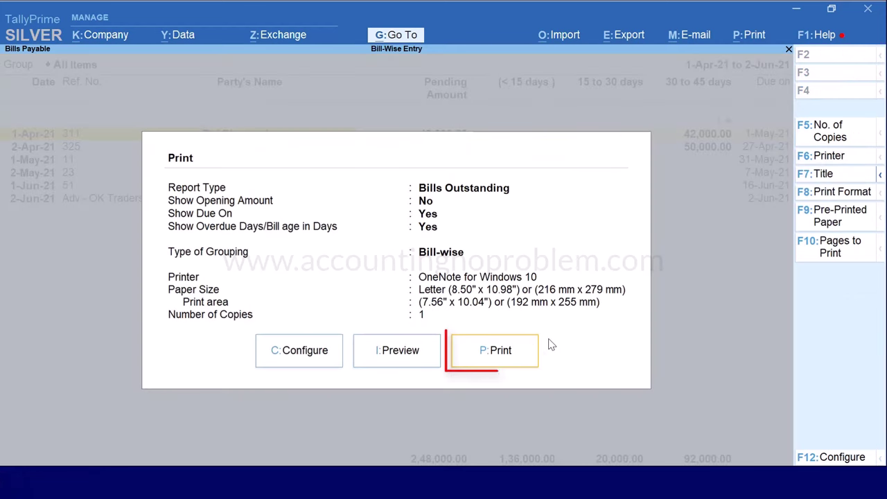
- Preview the Bills Payable printout across both page halves, then exit the preview and cancel printing
key(p)
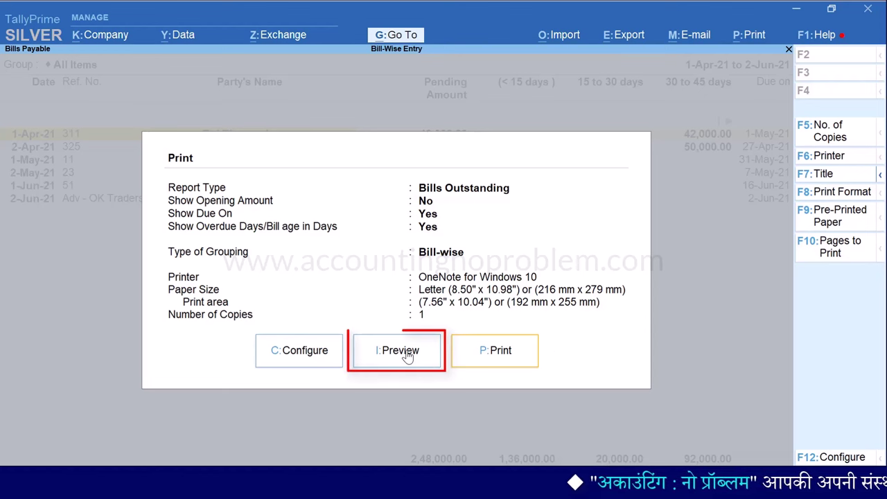
key(i)
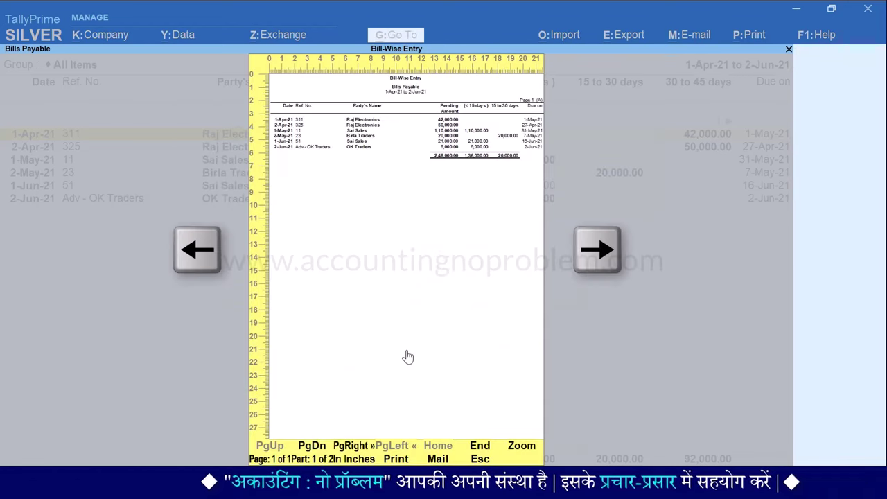
key(Right)
key(Left)
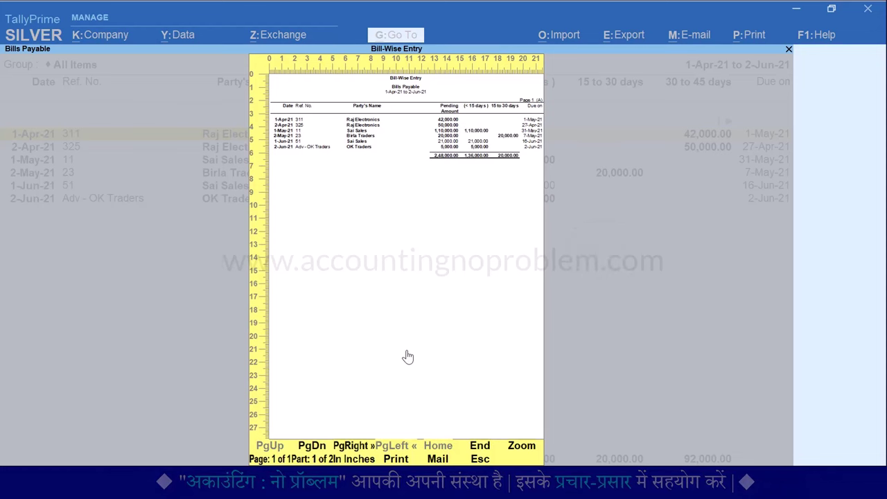
key(Escape)
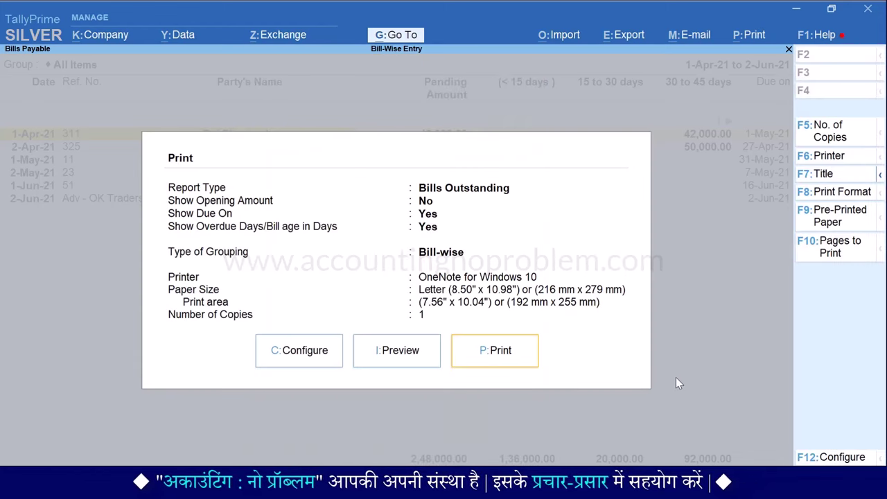
key(p)
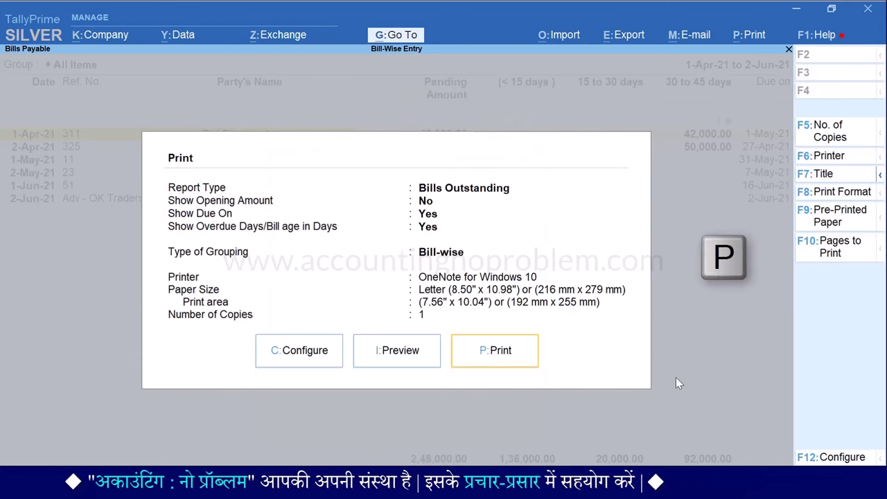
key(Escape)
key(Escape)
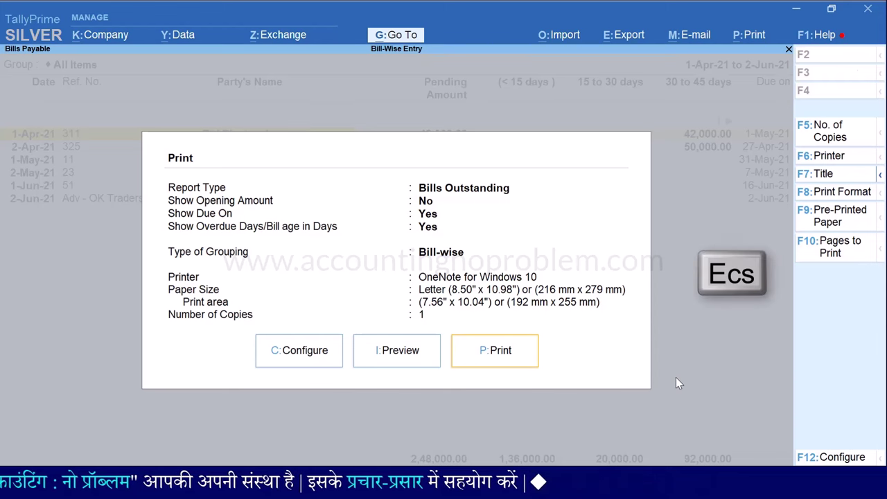
- Open Ledger Outstandings for Azad TV (D, S, O, L), showing bills 1 and 3 totalling 75,000 Dr
key(Escape)
key(Escape)
key(Escape)
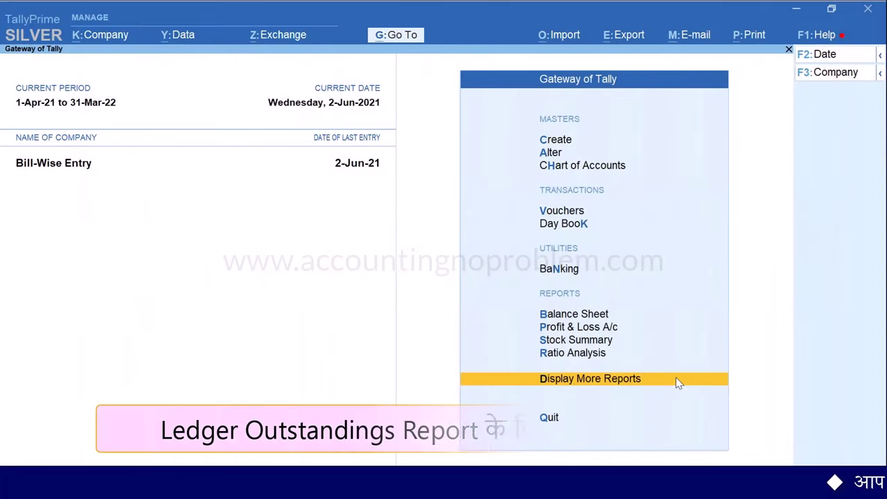
key(d)
key(s)
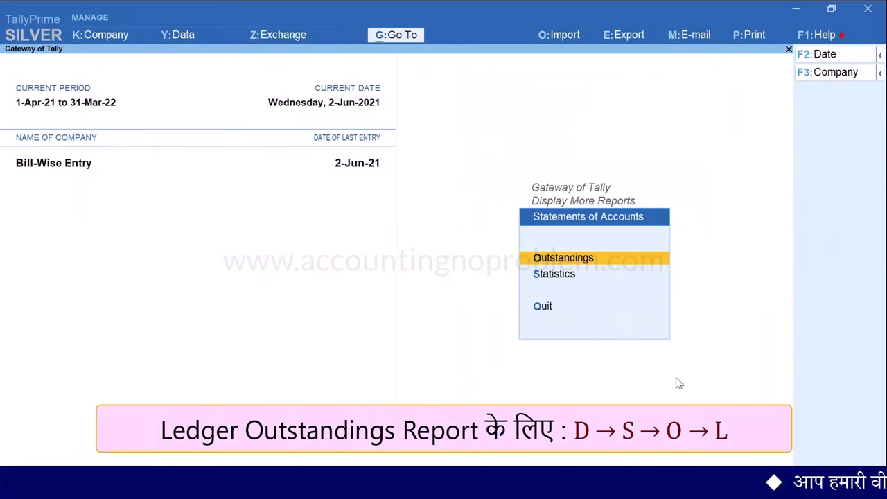
key(o)
key(l)
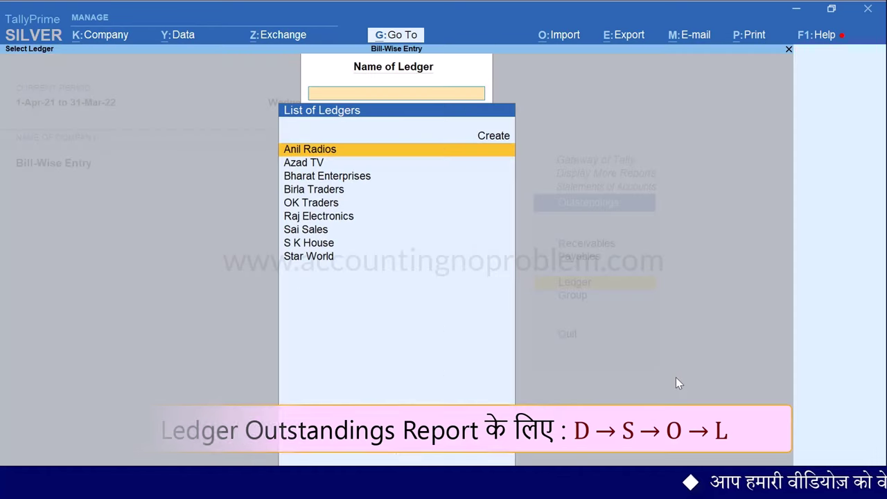
key(Down)
key(Return)
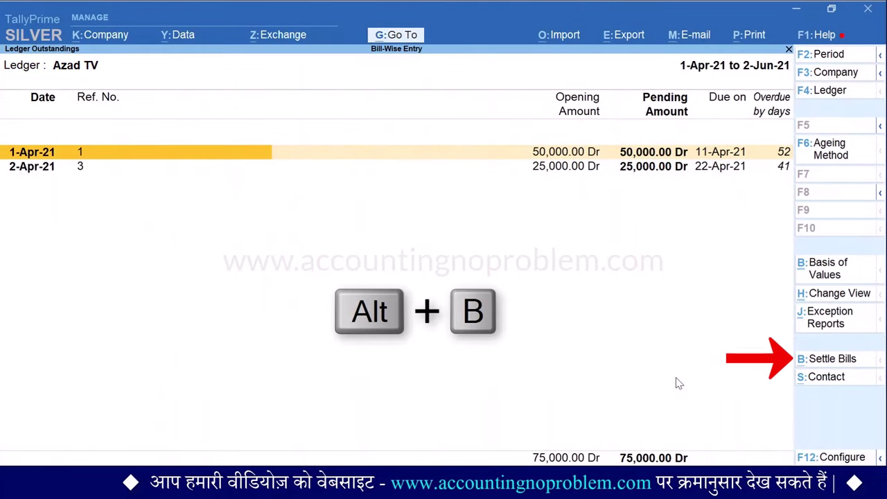
- Settle Azad TV's bill 1 via a 1-Jul-21 Cash receipt narrated 'Being Rs. 10000 cash recd against our Bill Number 1'
click(823, 359)
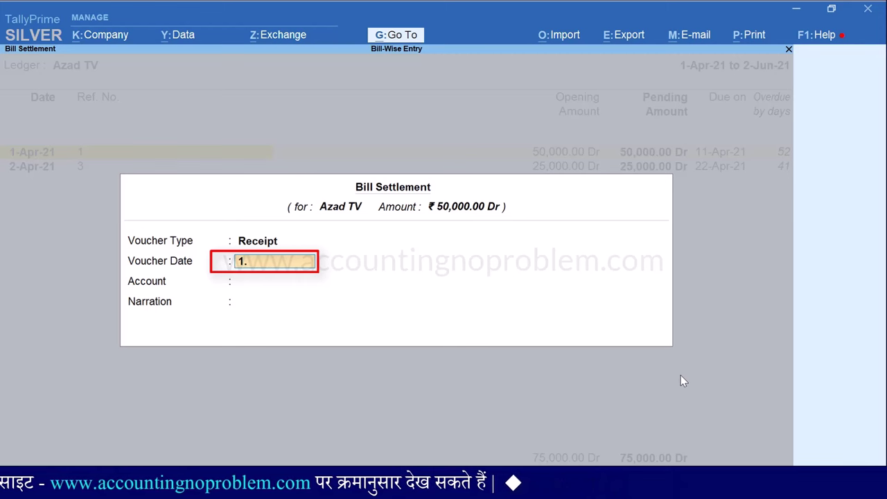
key(Return)
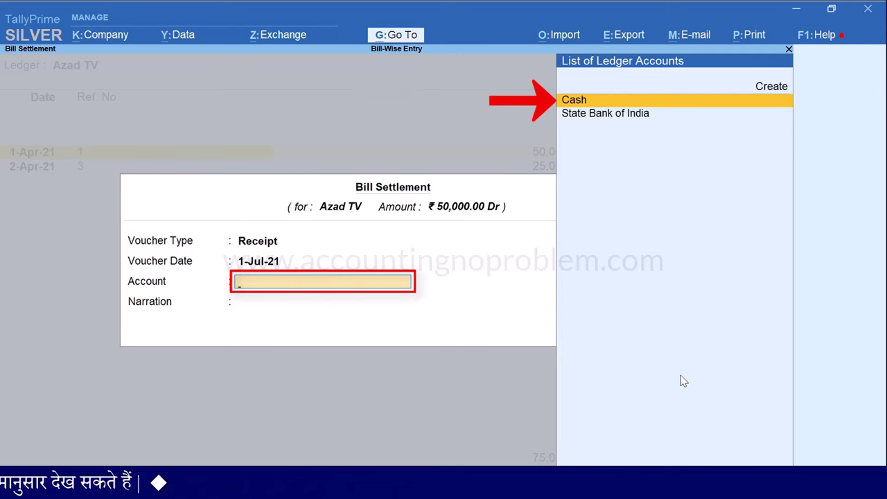
key(Return)
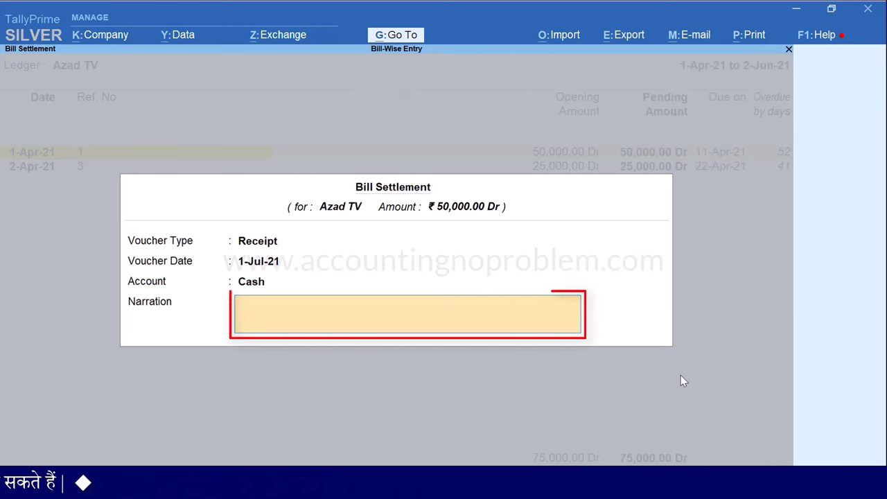
text(Being Rs. 10000 cash recd against our Bill Number 1.)
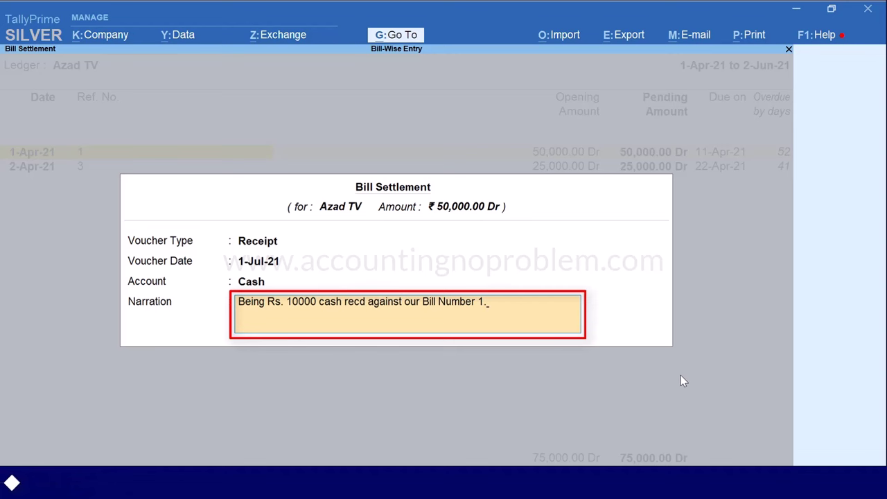
key(Return)
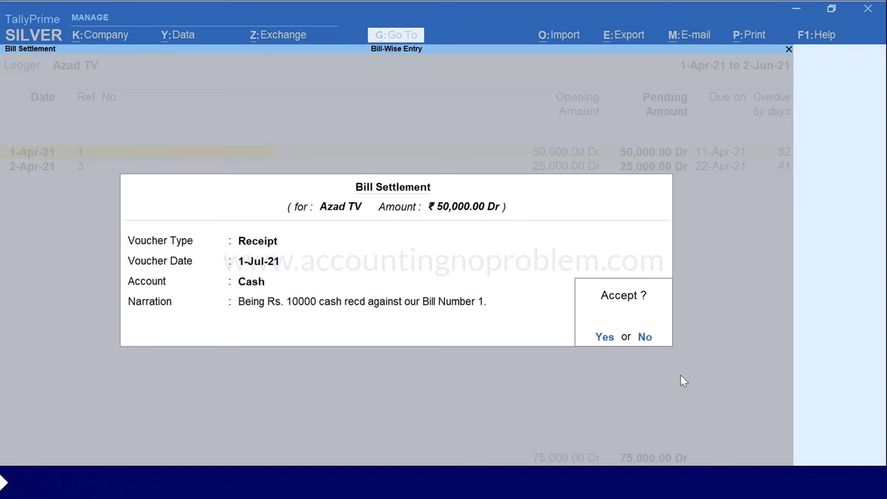
key(Return)
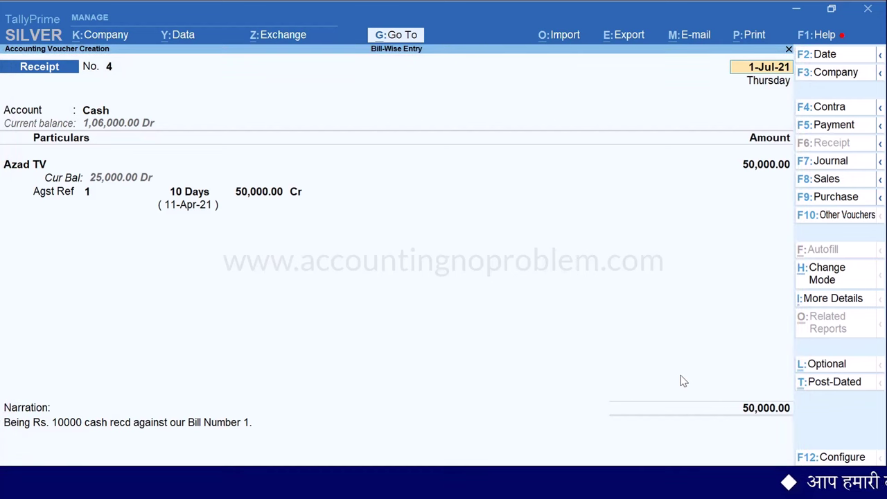
- Enter 10,000 as the Azad TV receipt amount and allocate it against bill 1
key(Return)
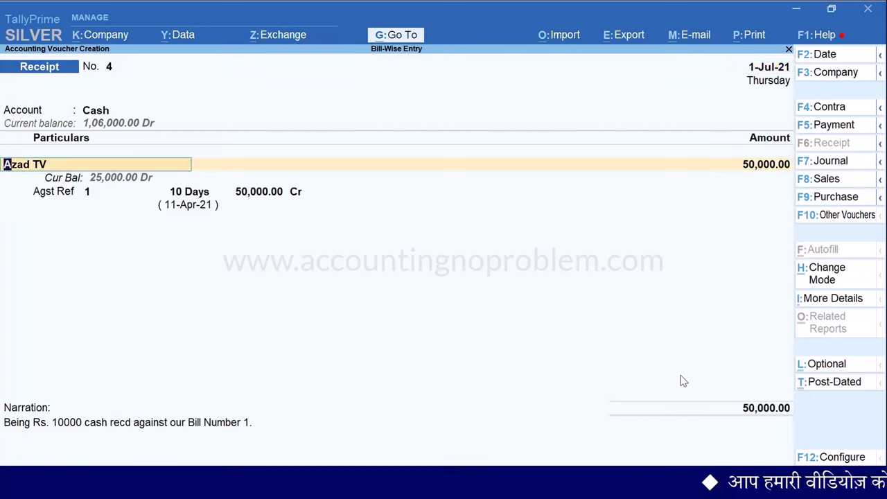
key(Return)
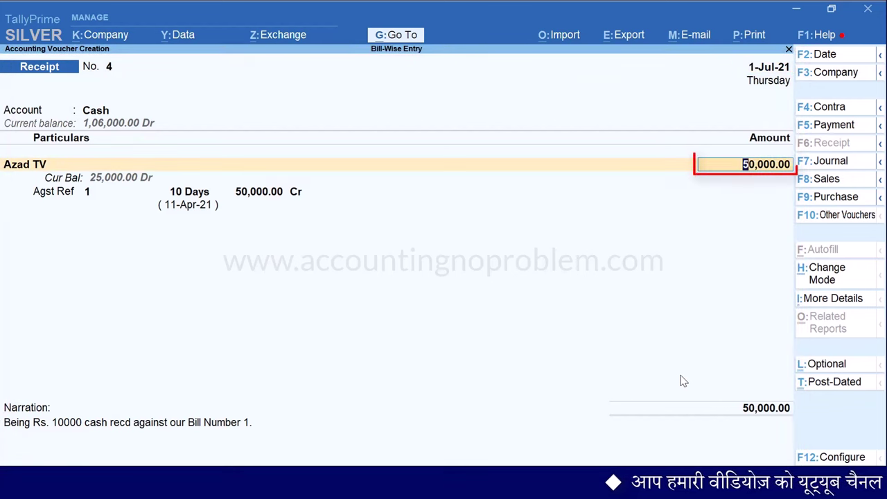
text(10000)
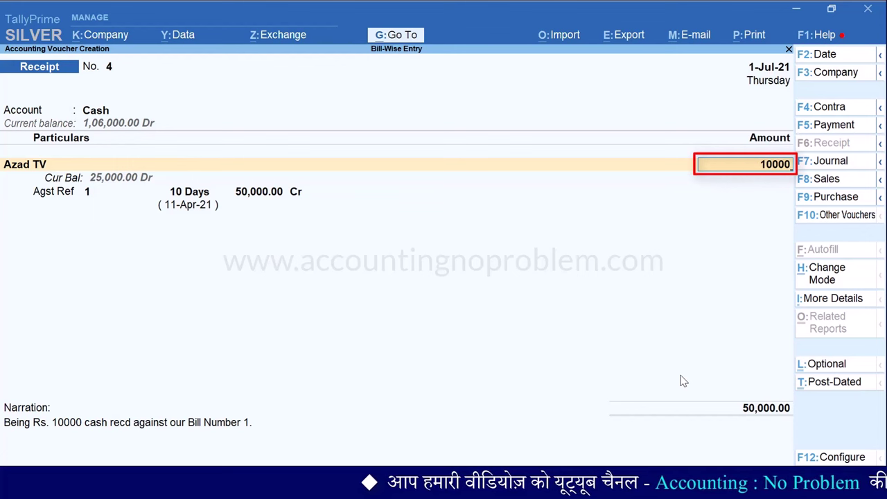
key(Return)
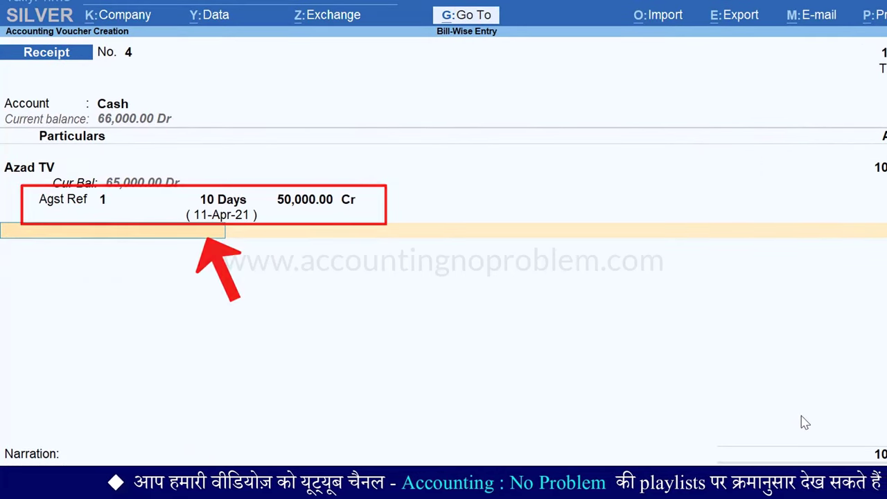
key(BackSpace)
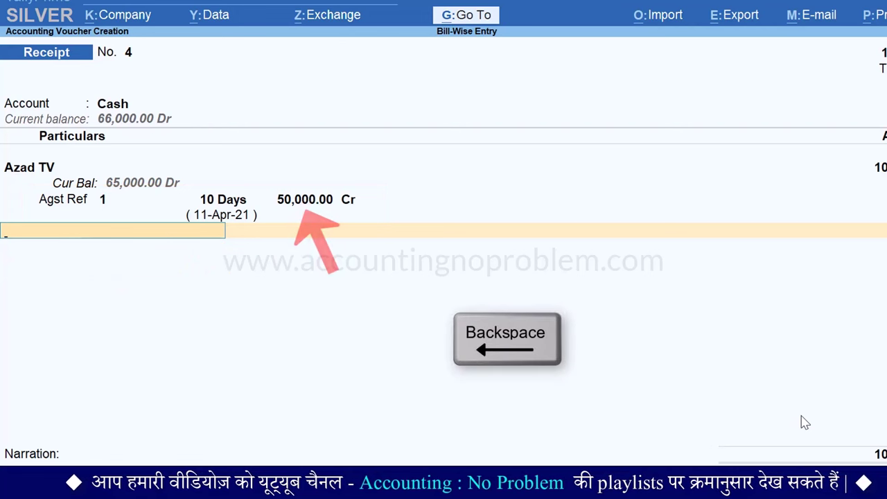
key(BackSpace)
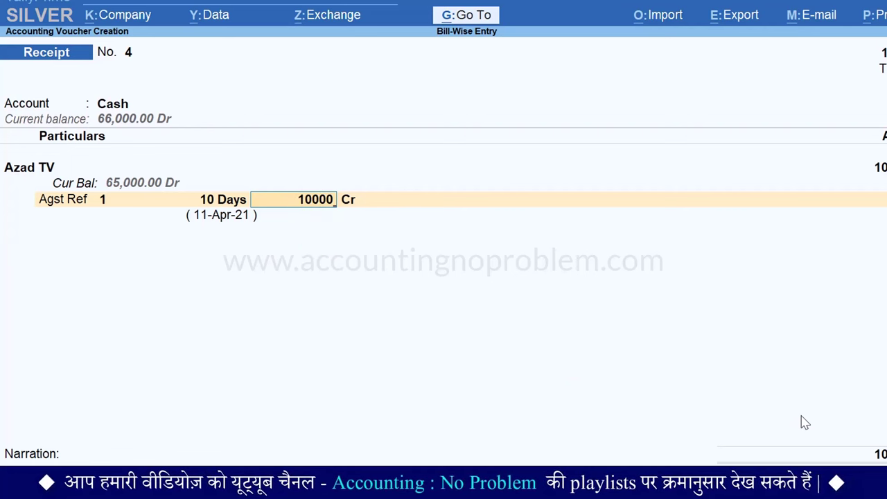
key(Return)
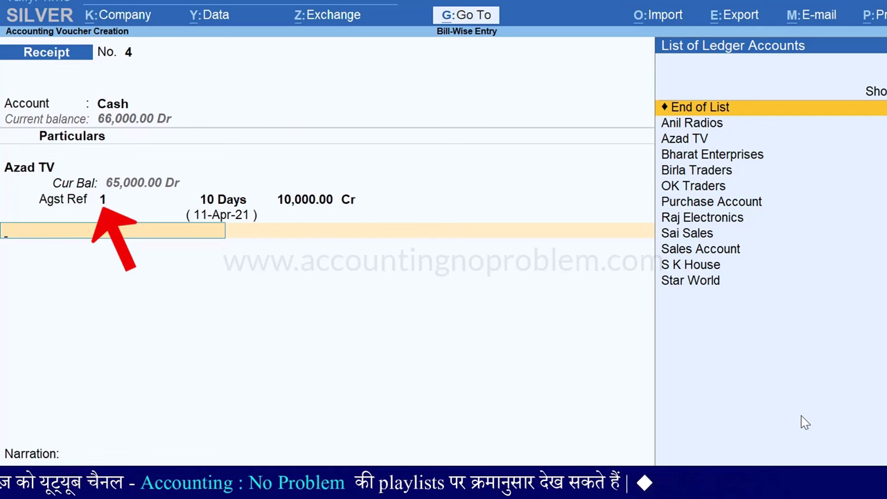
- Confirm bill 1 as the reference for 10,000, end the bill lines and save the receipt
key(BackSpace)
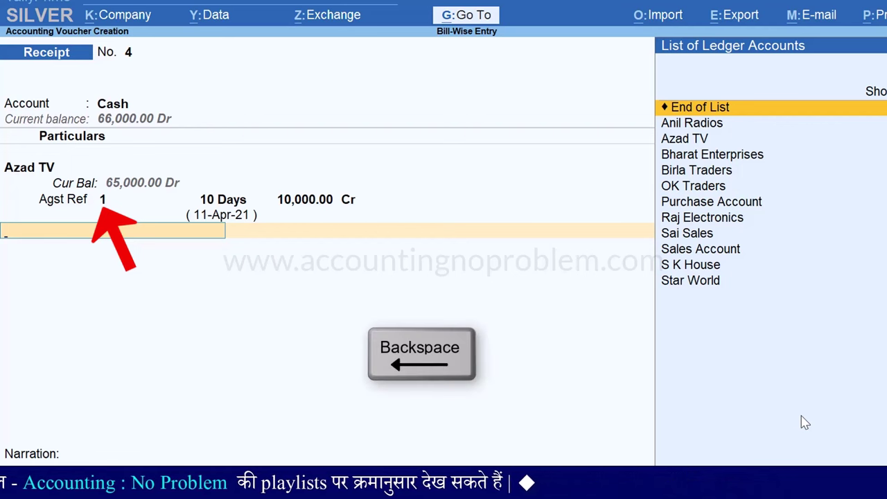
key(BackSpace)
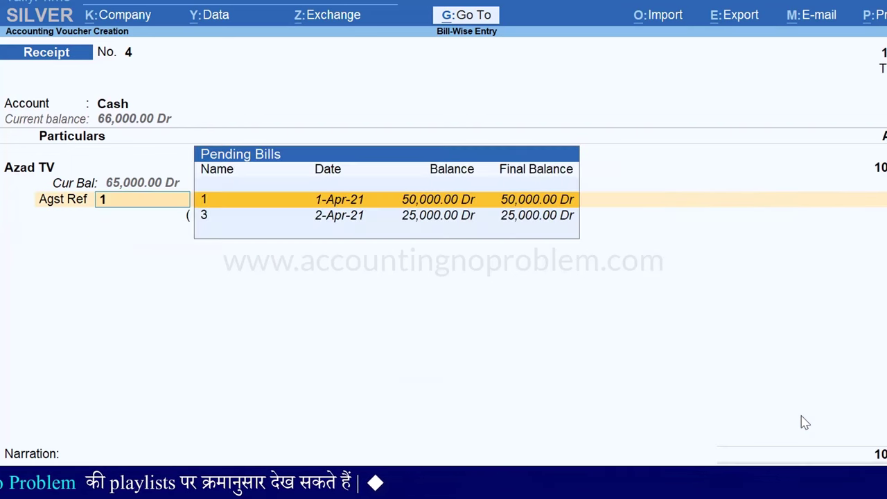
key(Down)
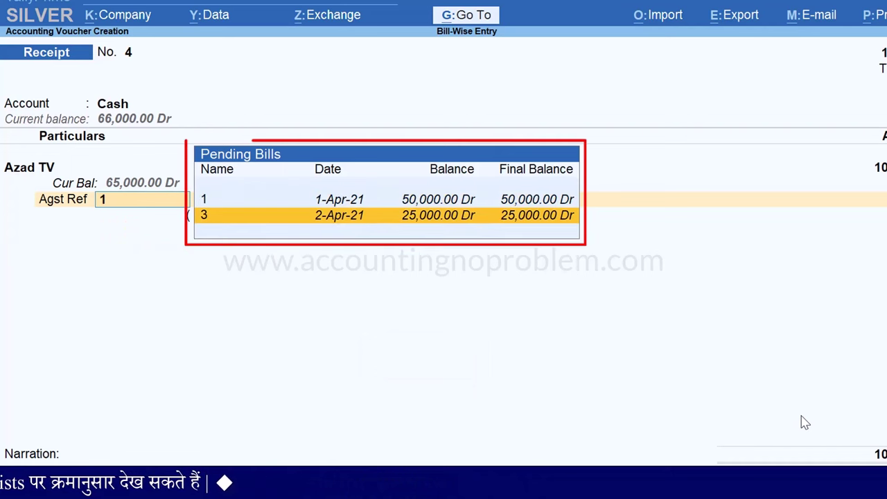
key(Up)
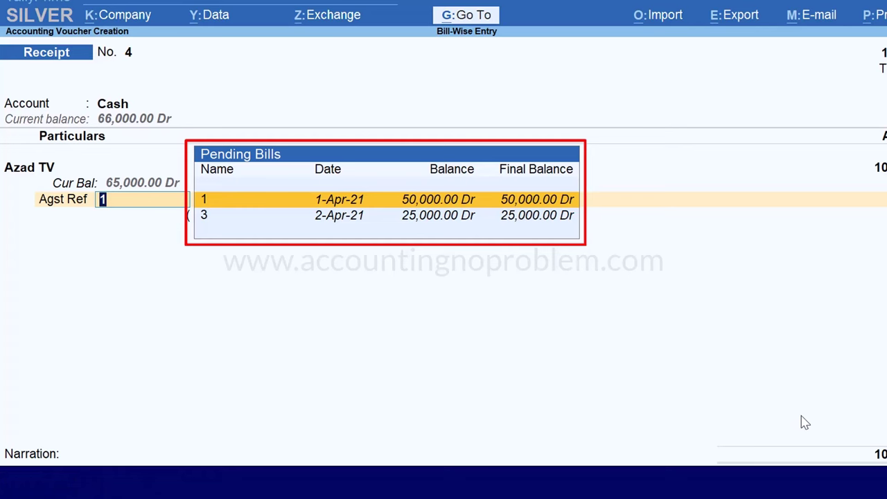
key(Return)
key(Return)
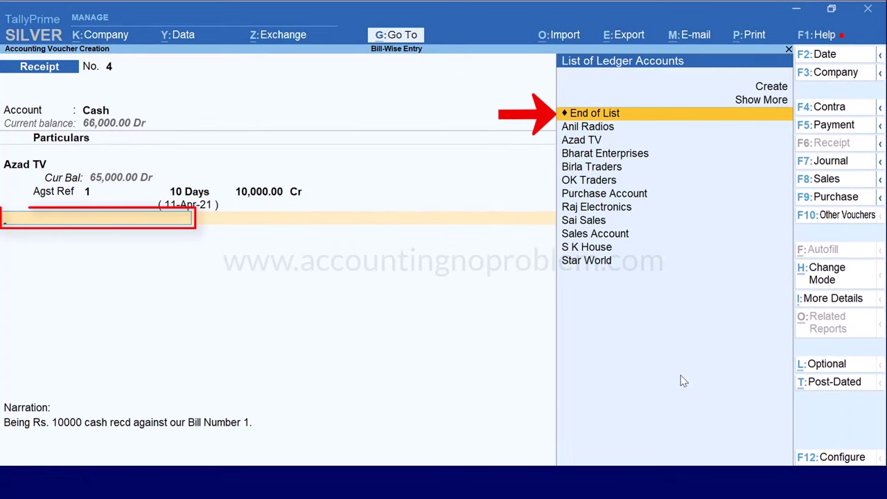
key(Return)
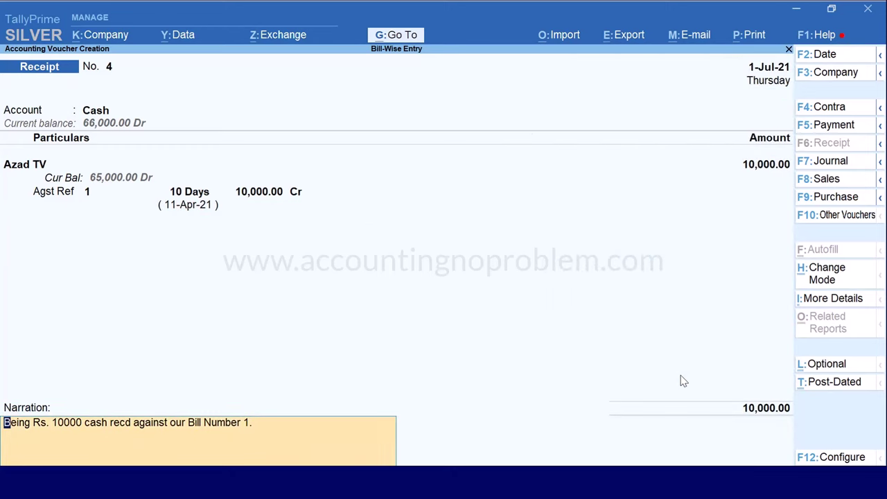
key(Return)
key(Return)
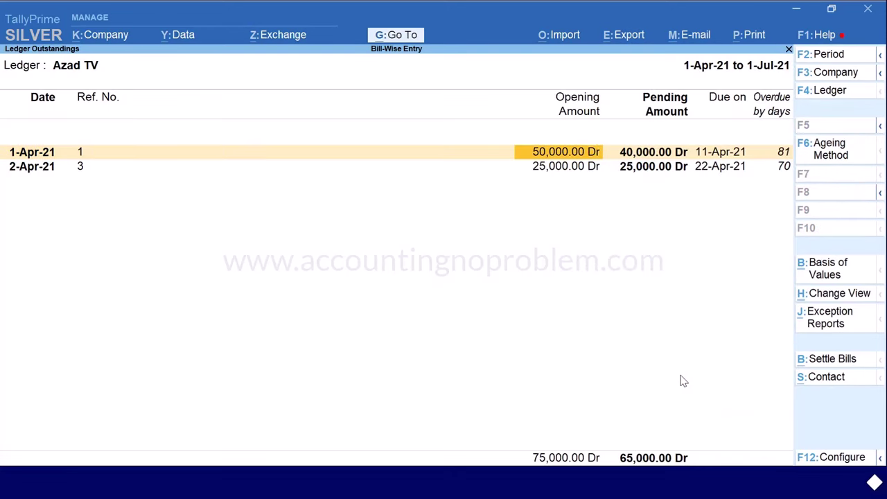
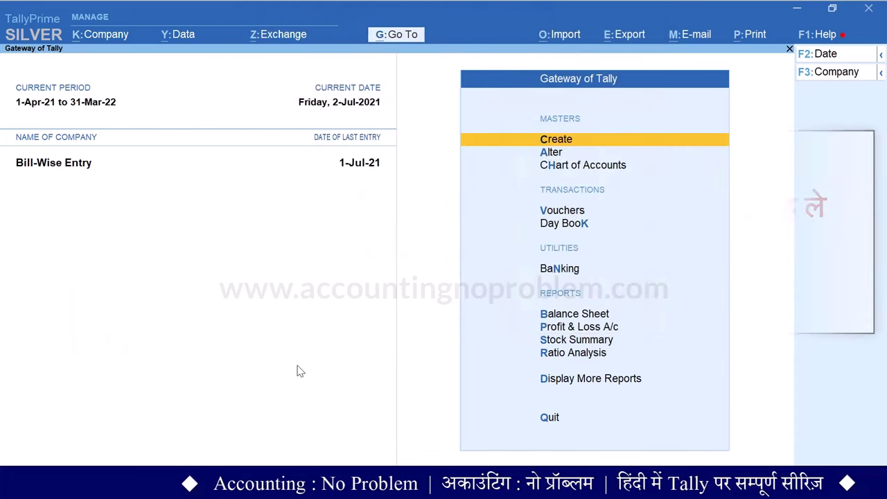
- Open the G.K. Traders ledger vouchers report showing its three sales totalling 1,00,000
key(d)
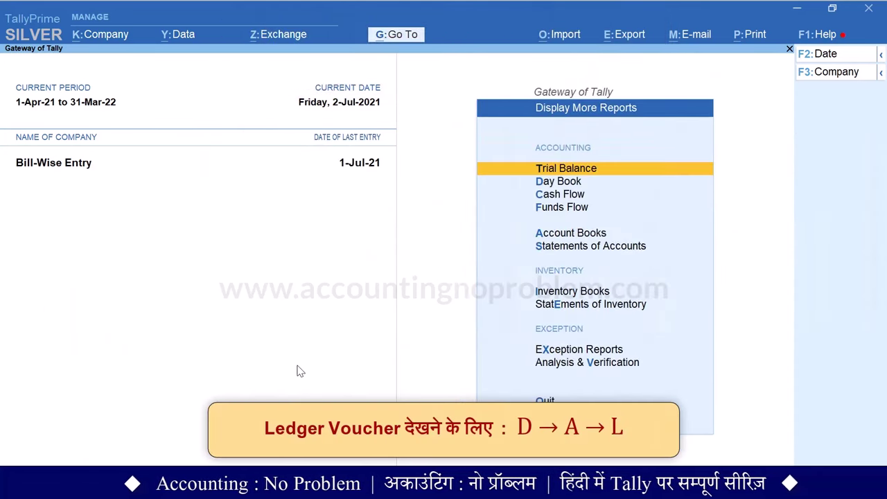
text(alG.)
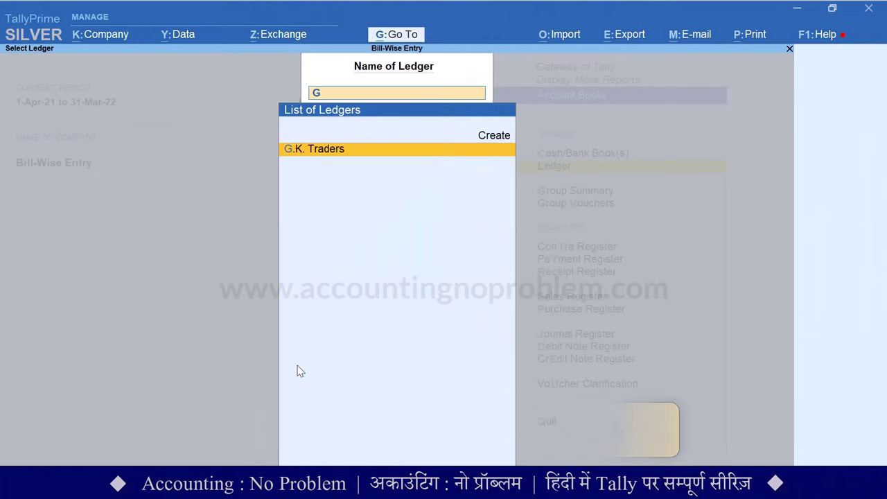
key(Return)
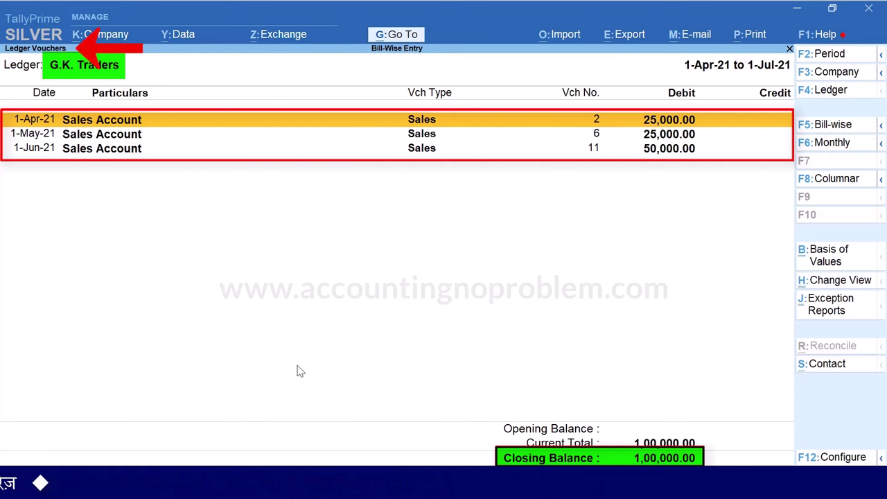
- Start receipt 5 dated 1-Jul-21 crediting G.K. Traders with 1,00,000
key(alt+a)
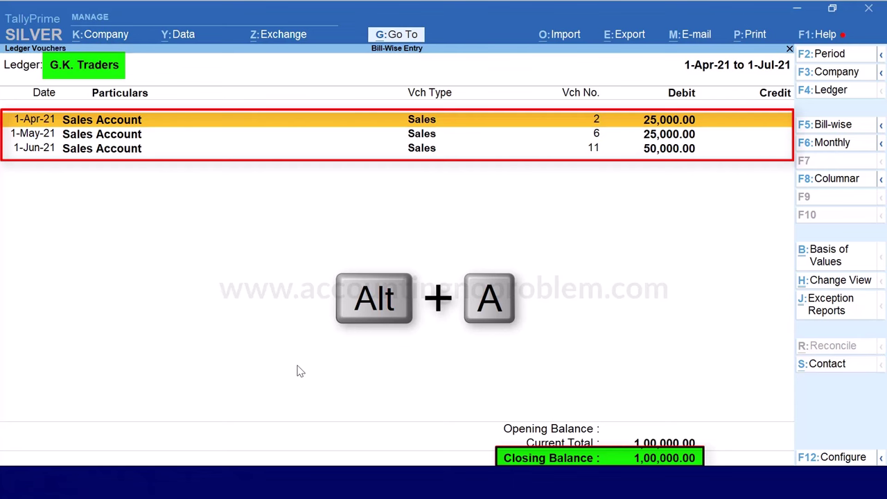
key(F6)
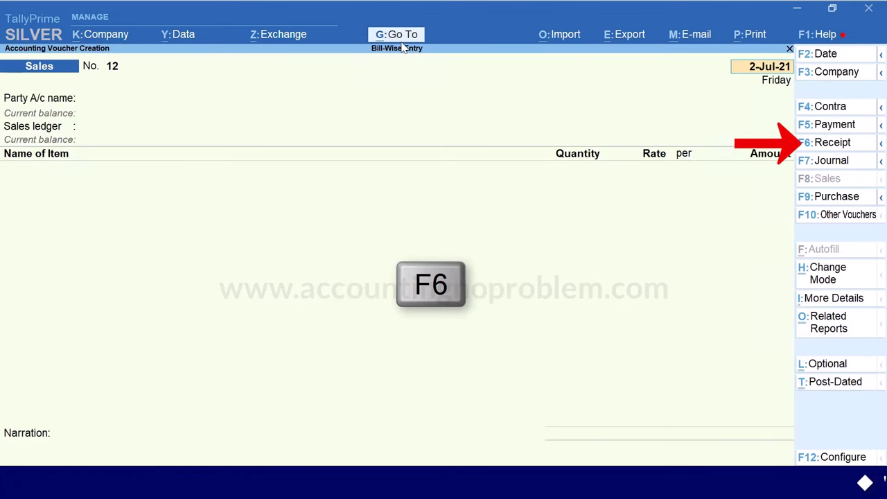
text(1-7)
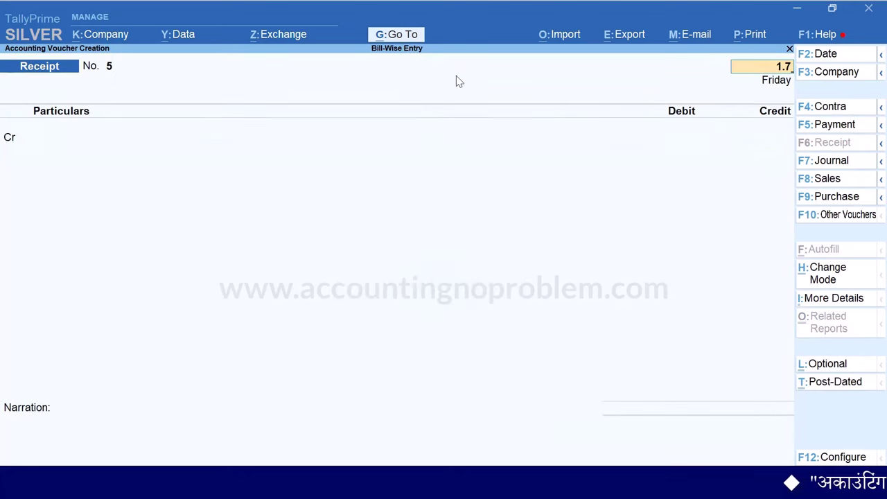
key(Return)
text(g)
key(Return)
text(1,0)
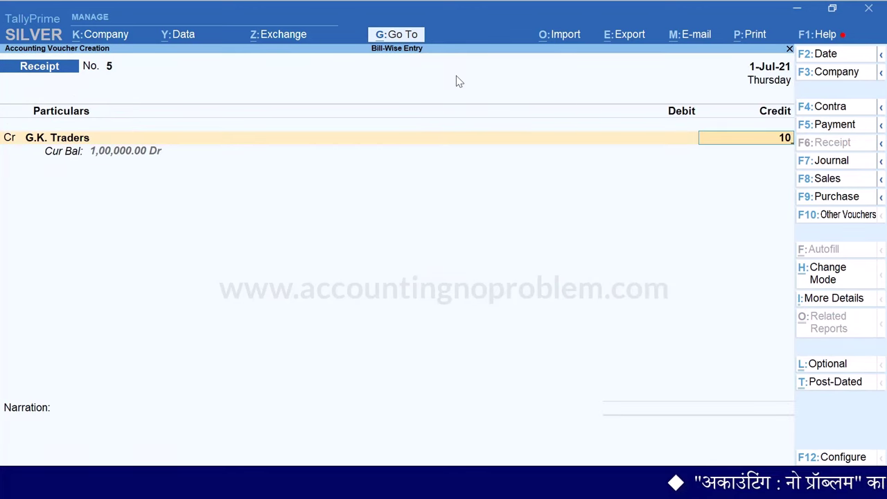
text(0,000)
key(Return)
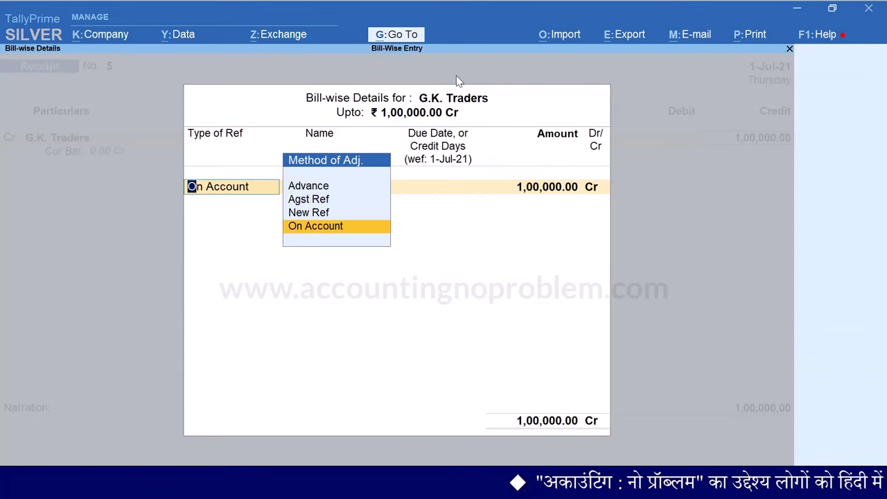
- Set the bill-wise reference to On Account for 1,00,000 and enter Cash as the debit ledger
key(Up)
key(Up)
key(Return)
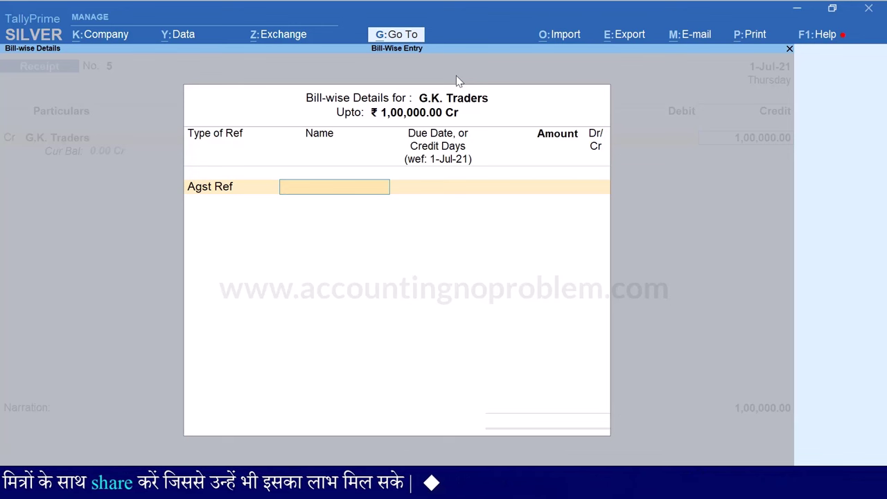
key(BackSpace)
key(Down)
key(Down)
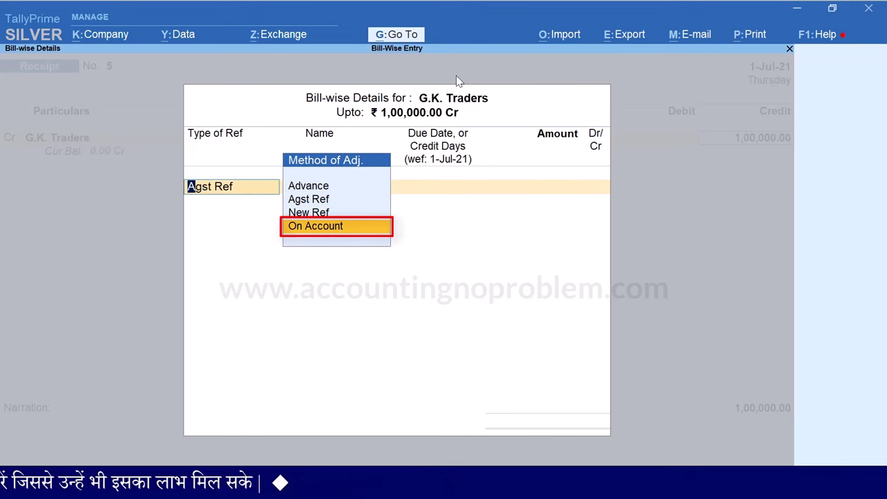
key(Return)
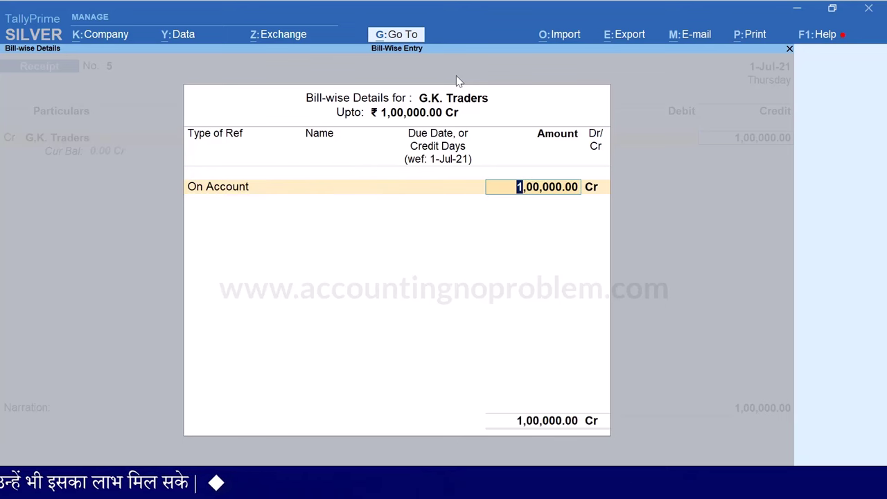
key(Return)
key(Return)
text(C)
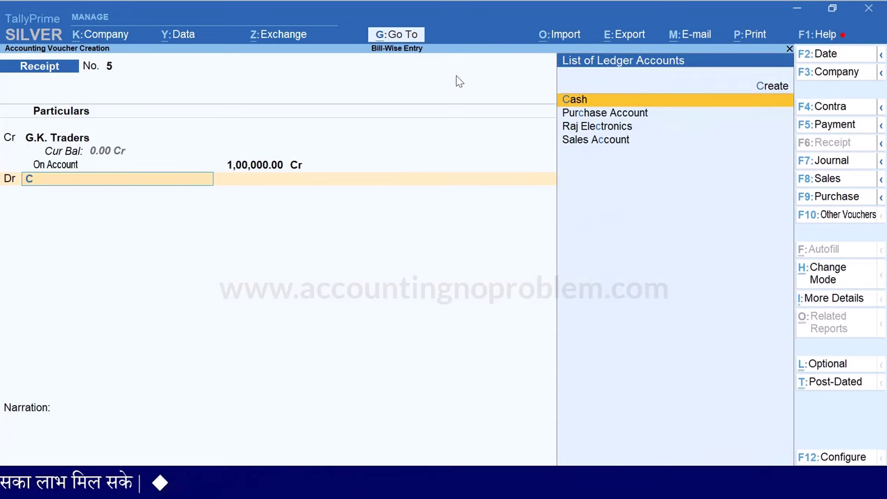
key(Return)
key(Return)
key(Return)
key(Return)
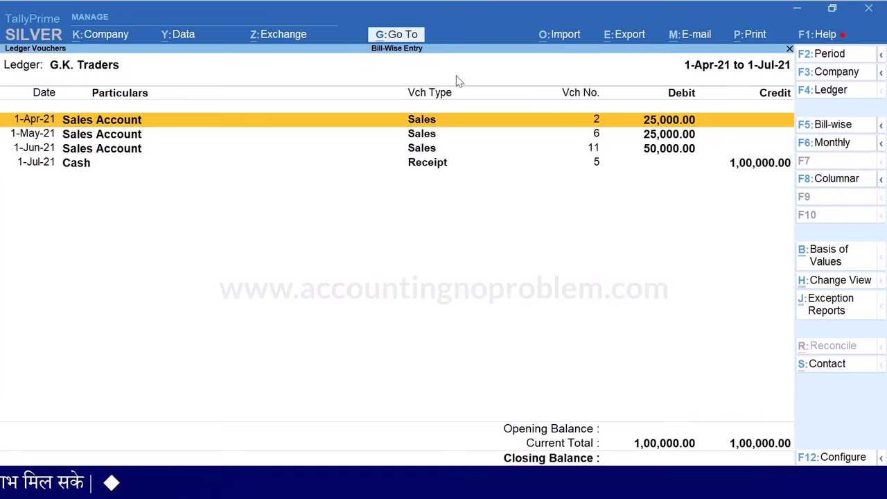
- Back out of the G.K. Traders ledger vouchers report to Gateway of Tally
key(Escape)
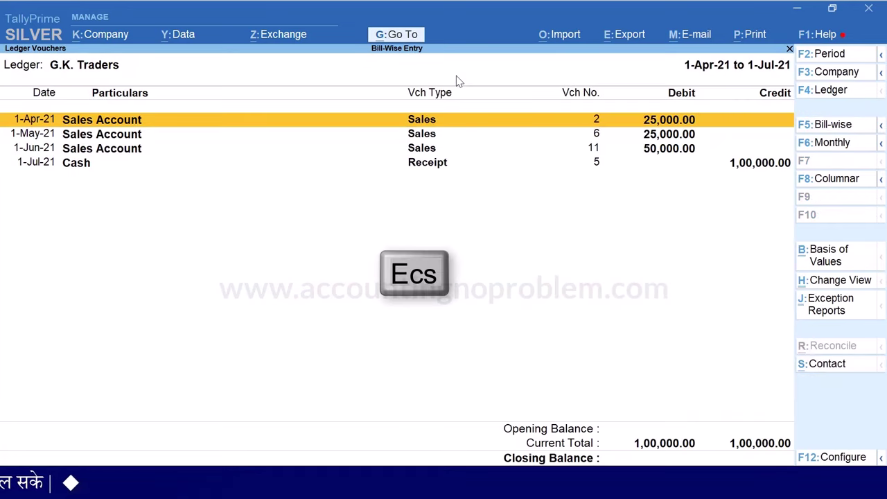
key(Escape)
key(Escape)
key(Escape)
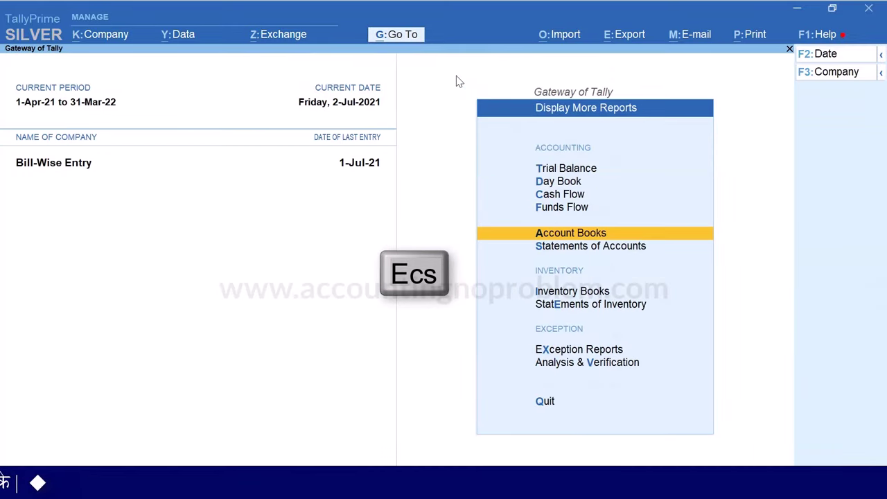
key(Escape)
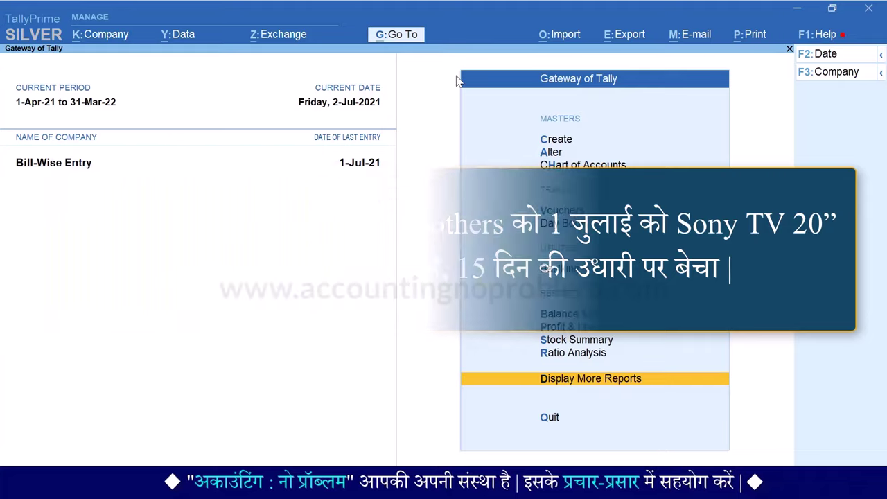
- In a new sales voucher, create party ledger Prem Brothers under Sundry Debtors
key(v)
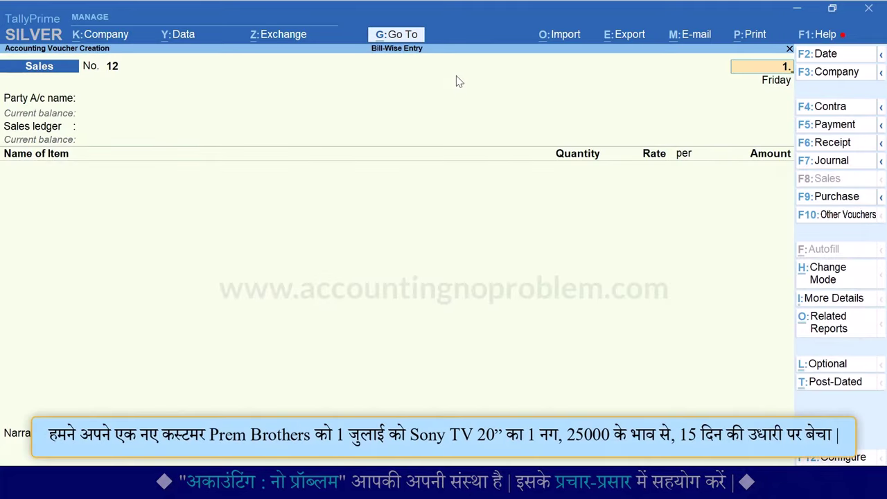
key(Return)
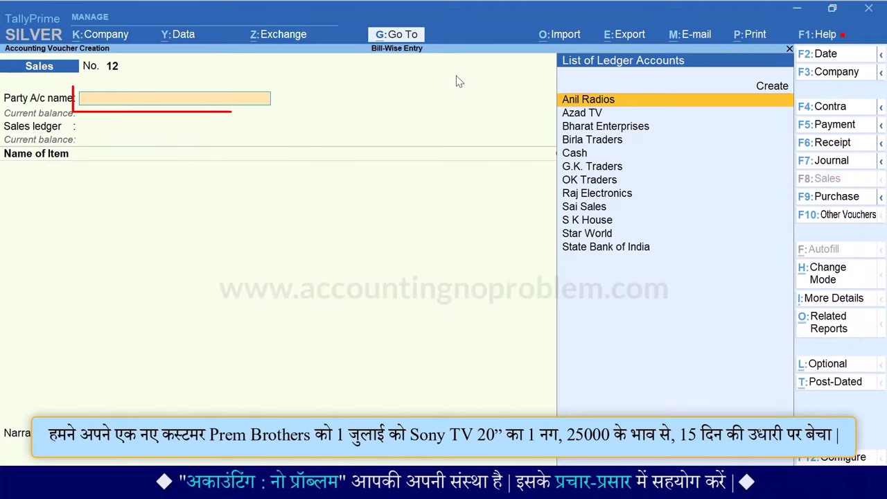
key(alt+c)
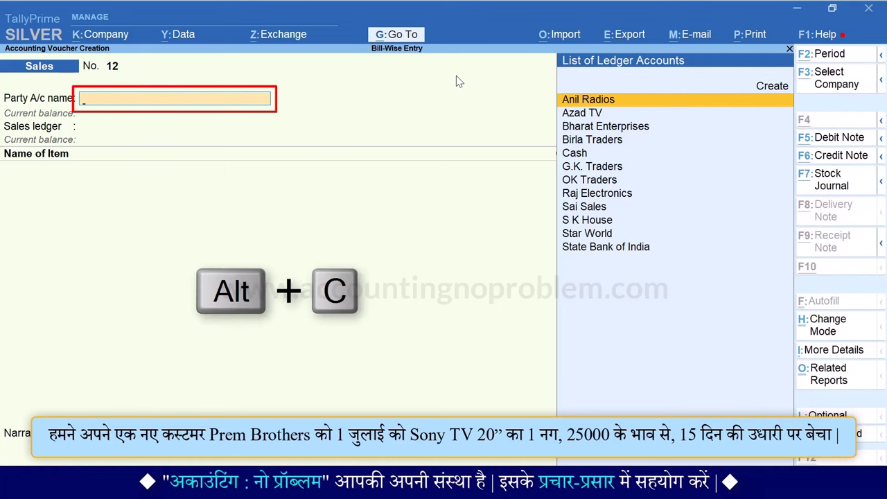
key(alt+c)
text(Prem Brothers)
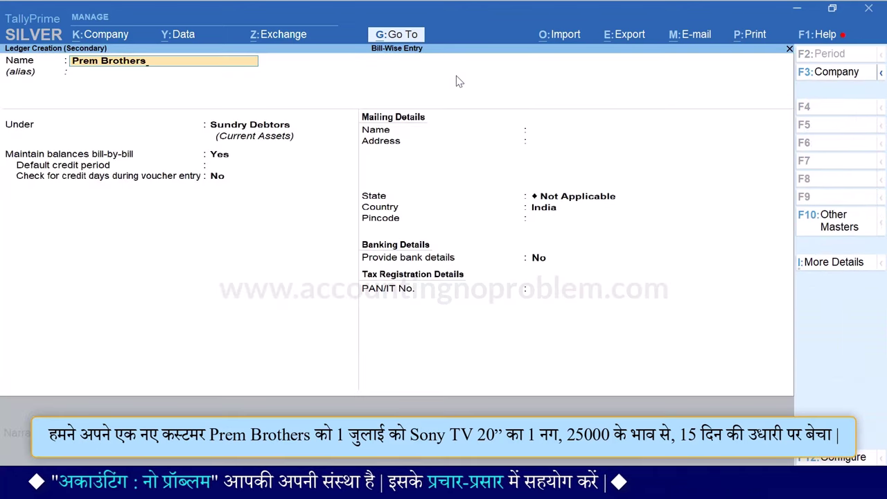
key(Return)
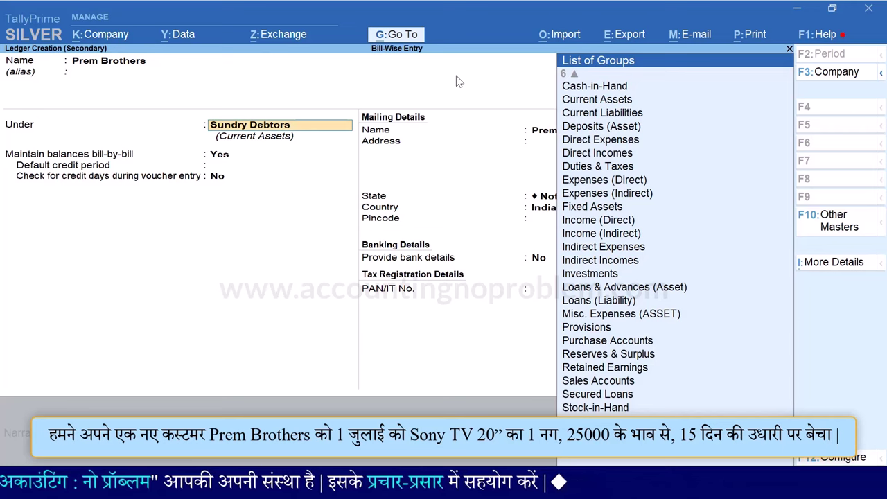
key(Return)
key(ctrl+a)
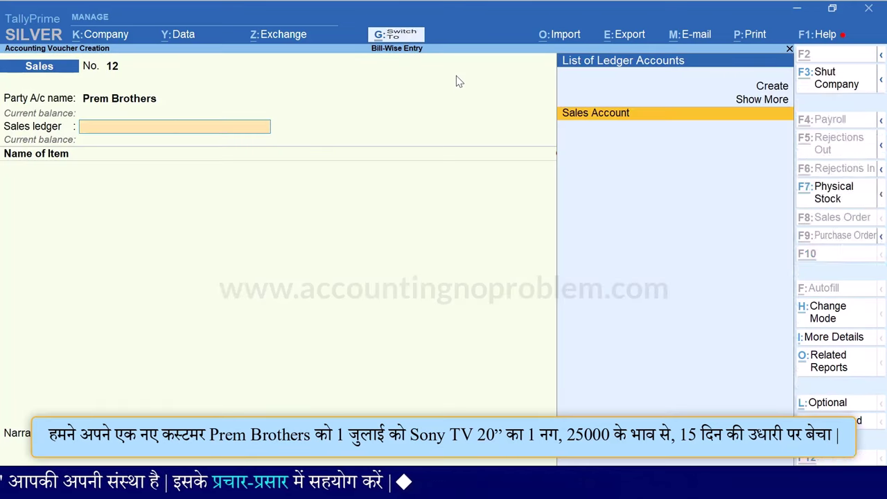
- Sell one Sony TV 20" at 25,000 through Sales Account
key(Return)
text(S)
key(Return)
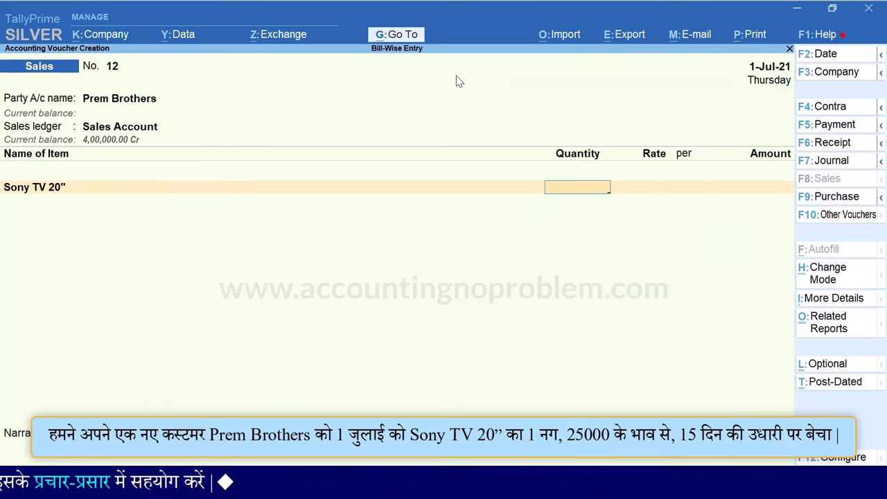
text(1)
key(Return)
text(25000)
key(Return)
key(Return)
key(Return)
key(Return)
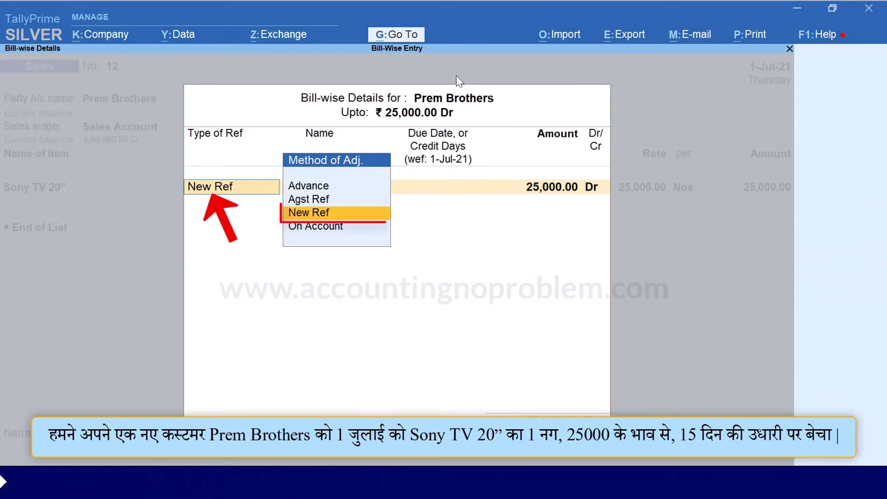
- Record New Ref bill 12 due in 15 days and save sales voucher 12
key(Return)
key(Return)
text(1)
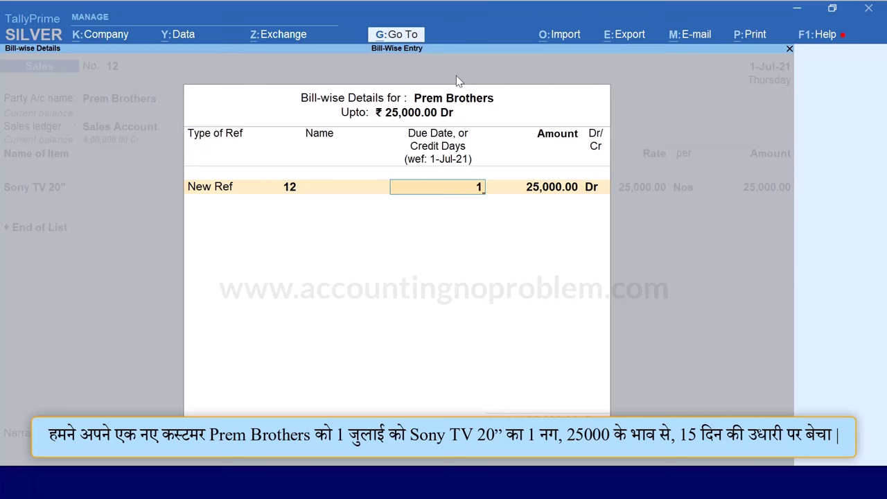
text(5)
key(Return)
key(Return)
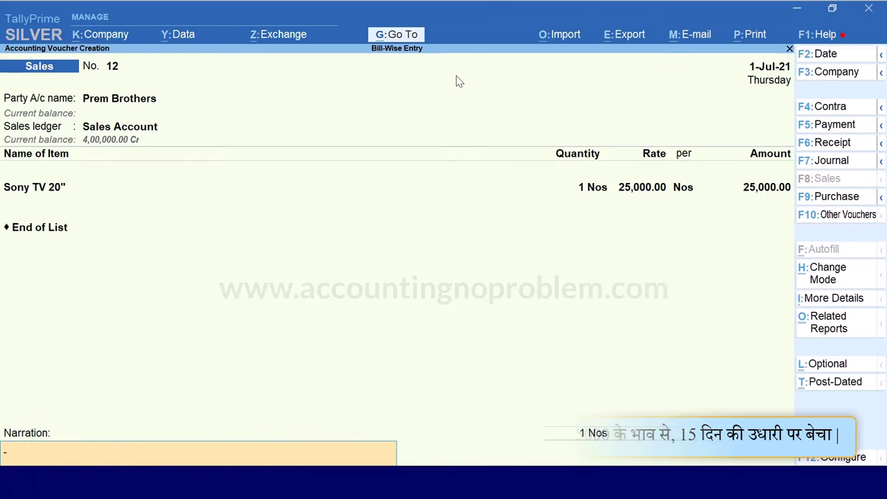
key(Return)
key(y)
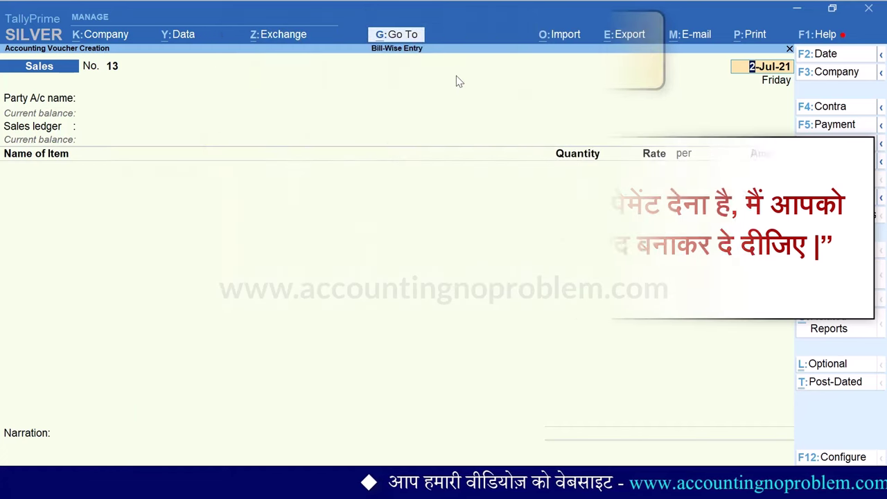
- Start a receipt crediting Prem Brothers 25,000 against pending bill 12
key(F6)
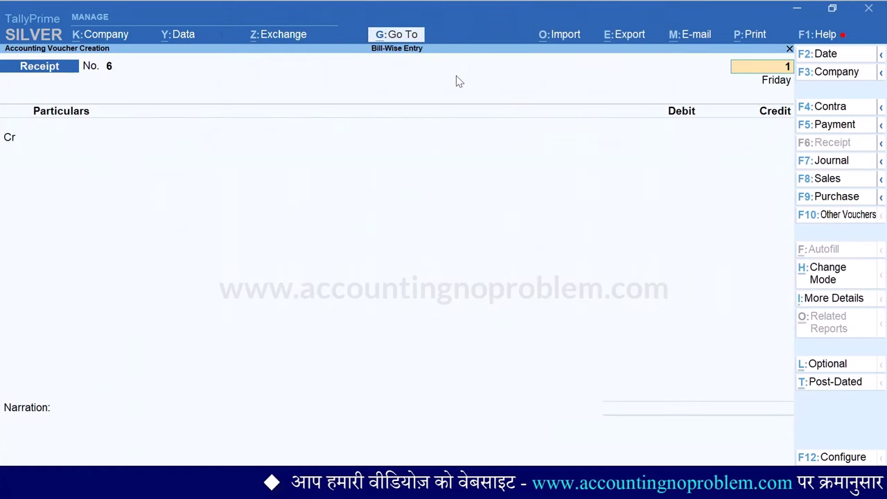
key(Return)
text(Prem)
key(Return)
text(25000)
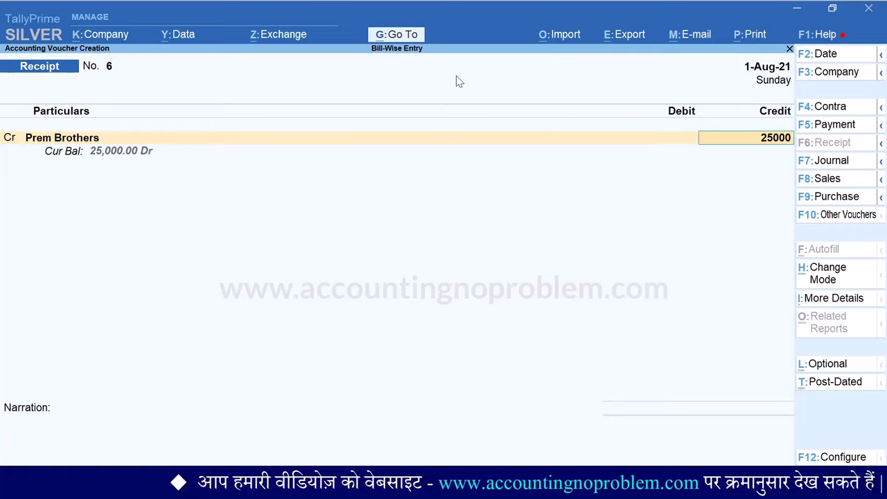
key(Return)
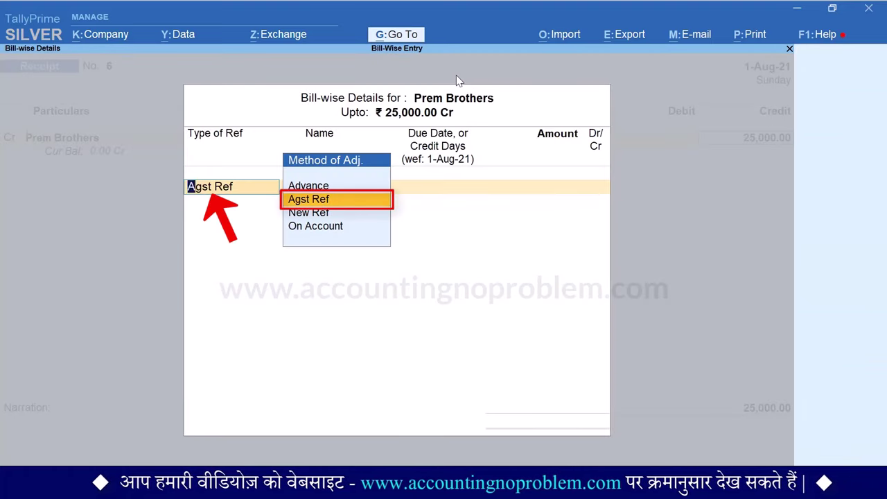
key(Return)
key(Return)
key(Return)
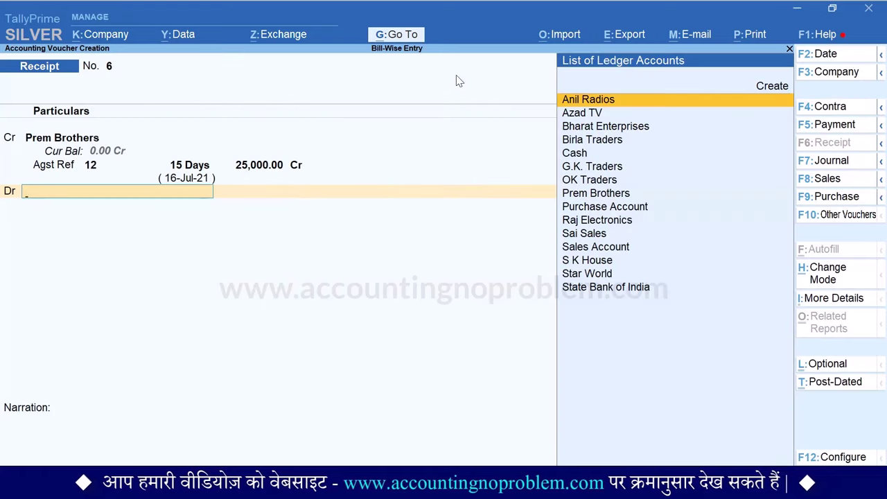
text(S)
- Debit State Bank of India by cheque 123321 drawn on ICICI Bank
key(Return)
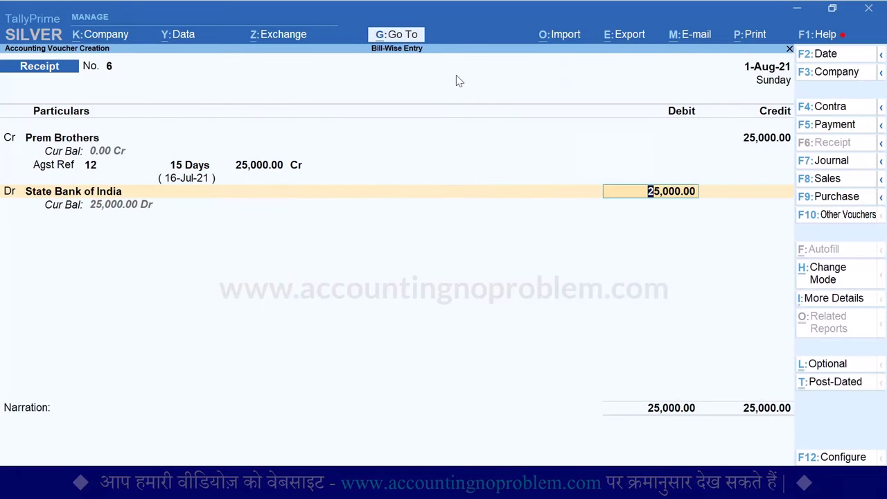
key(Return)
key(Return)
text(123321)
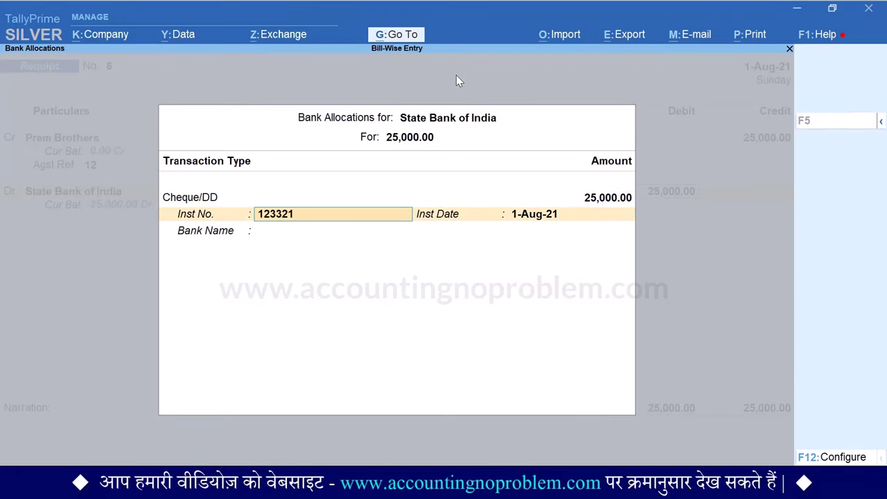
key(Return)
text(Ic)
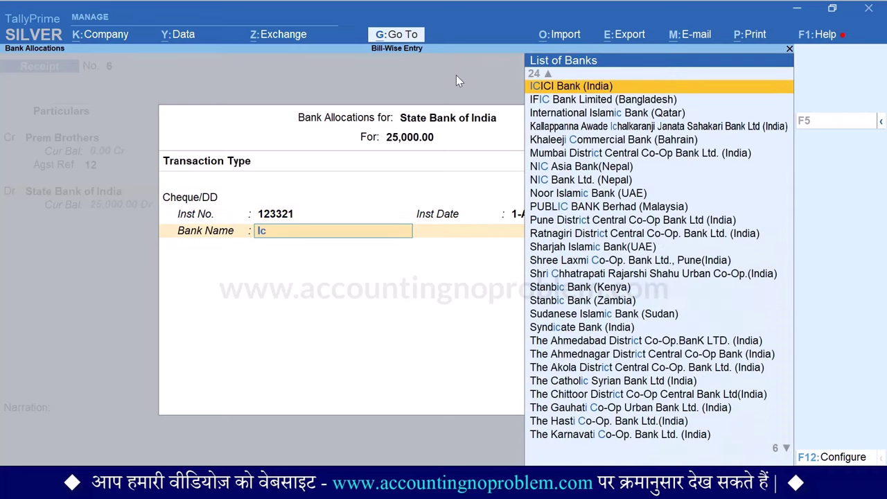
key(Return)
key(Return)
key(Return)
key(Return)
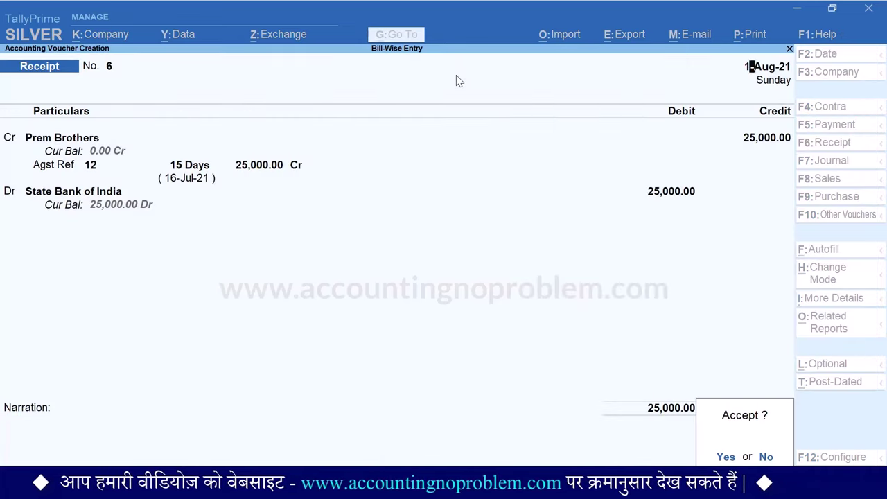
key(Return)
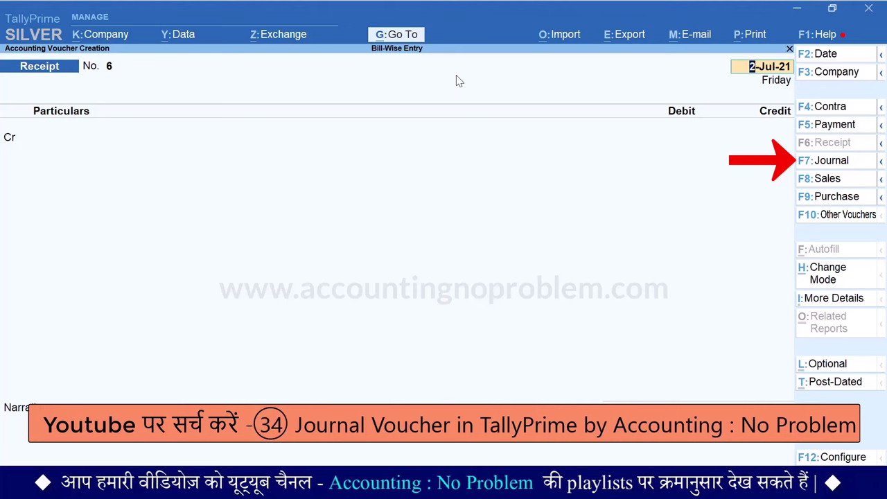
- Start journal dated day 1 debiting Prem Brothers 25,000
key(F7)
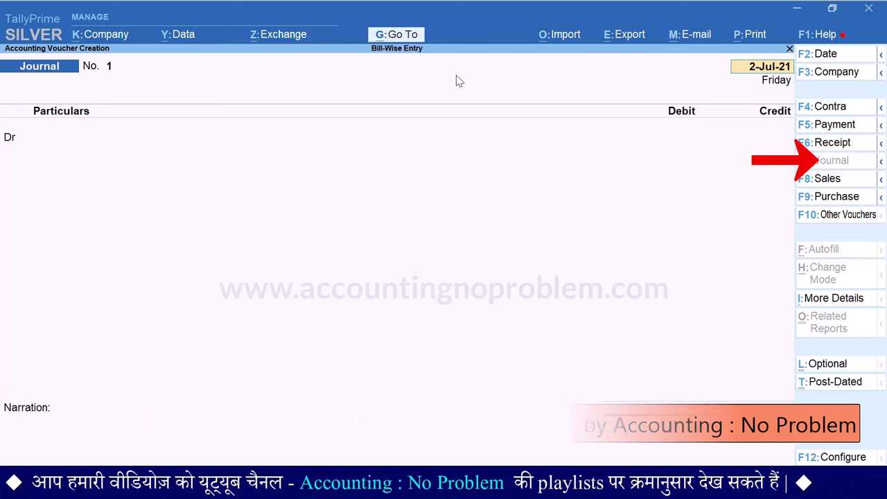
text(1)
key(Return)
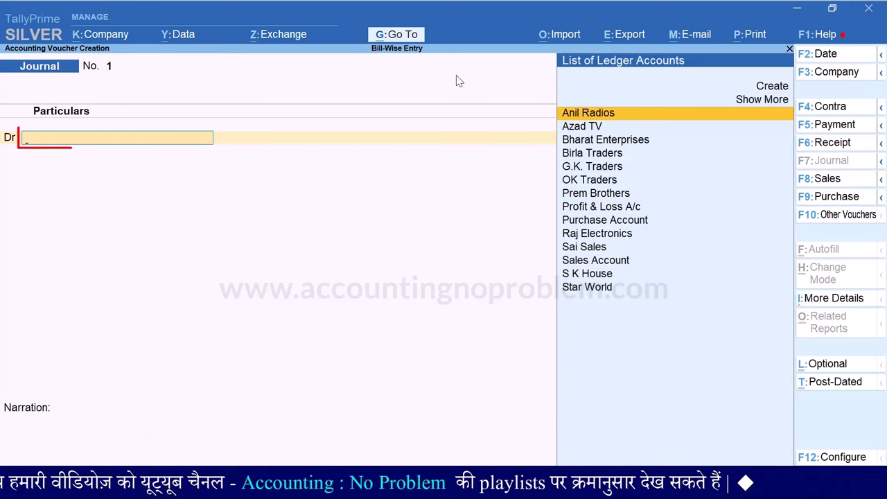
text(P)
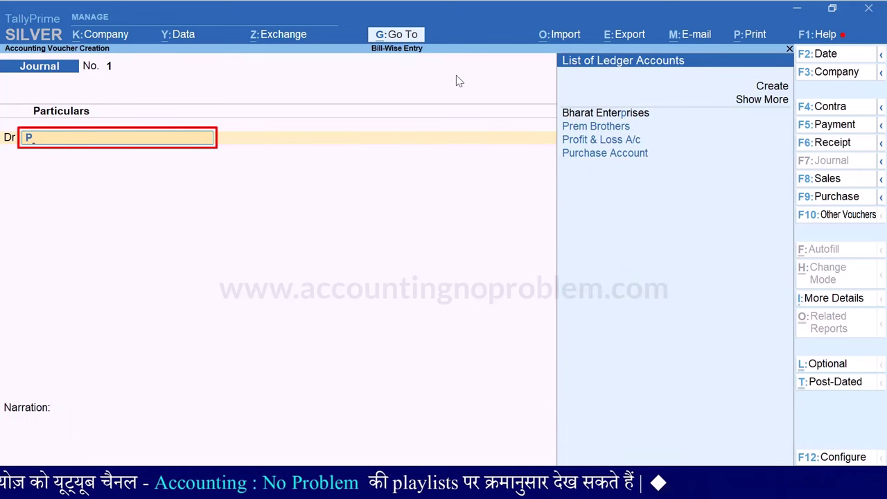
key(Down)
key(Return)
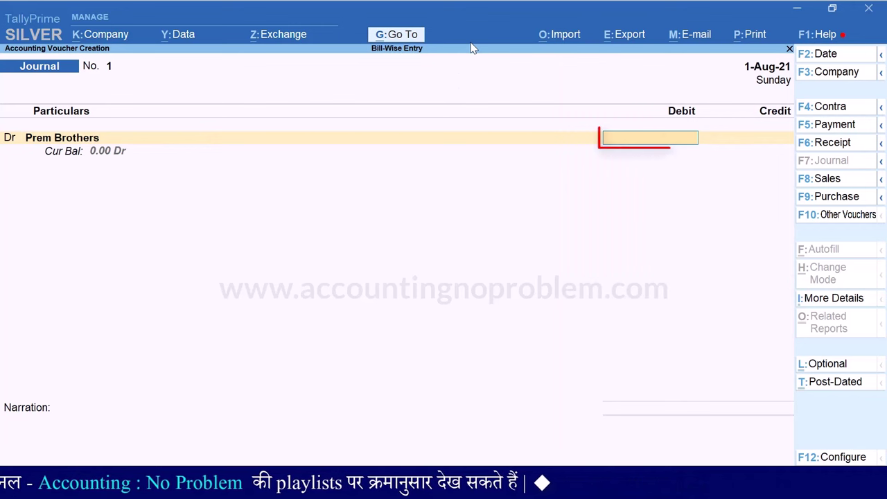
text(25000)
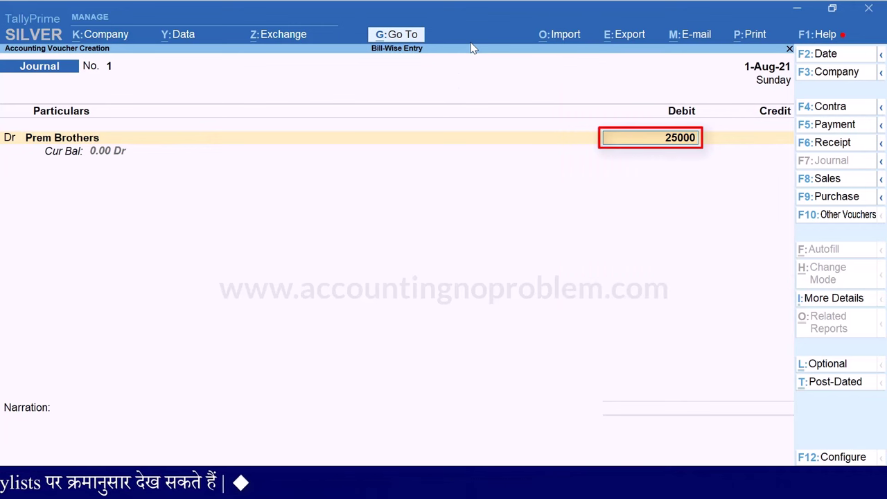
key(Return)
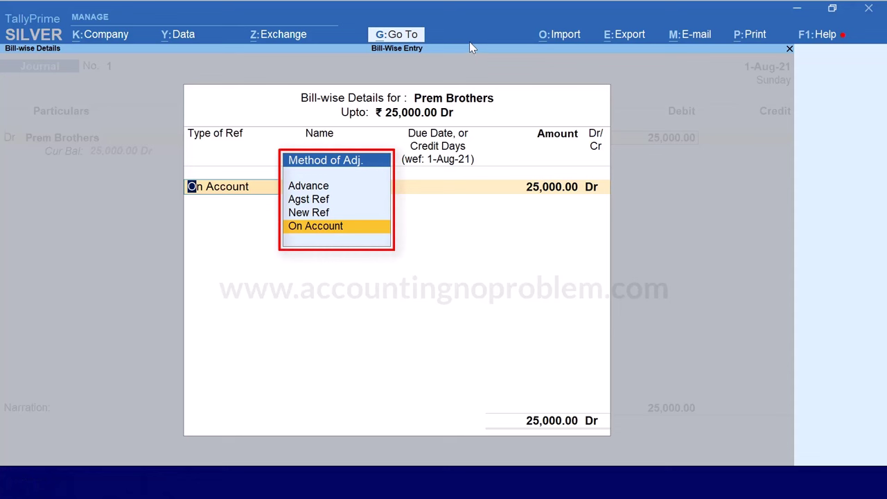
- Set Prem Brothers' bill-wise reference to On Account for 25,000 Dr
key(Up)
key(Up)
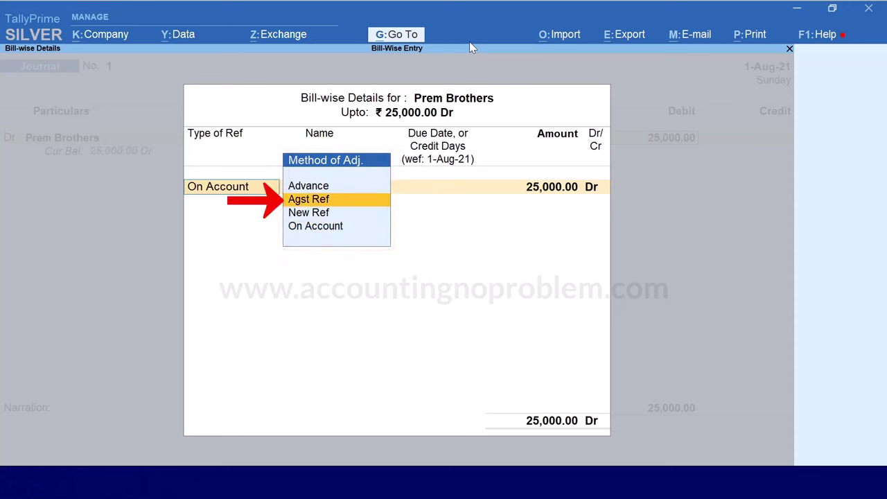
key(Return)
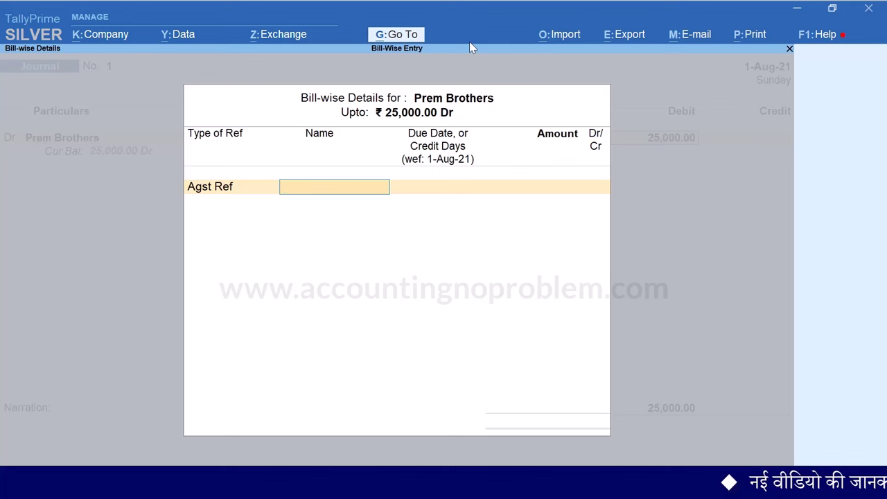
key(BackSpace)
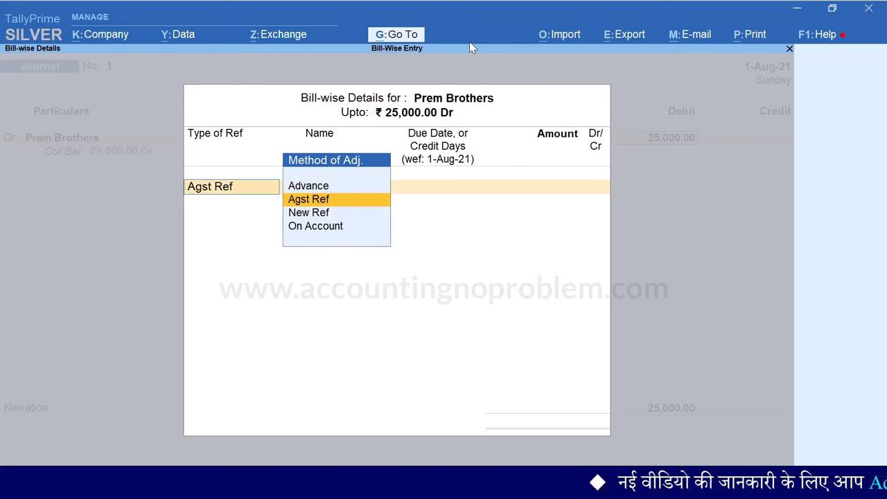
key(Down)
key(Down)
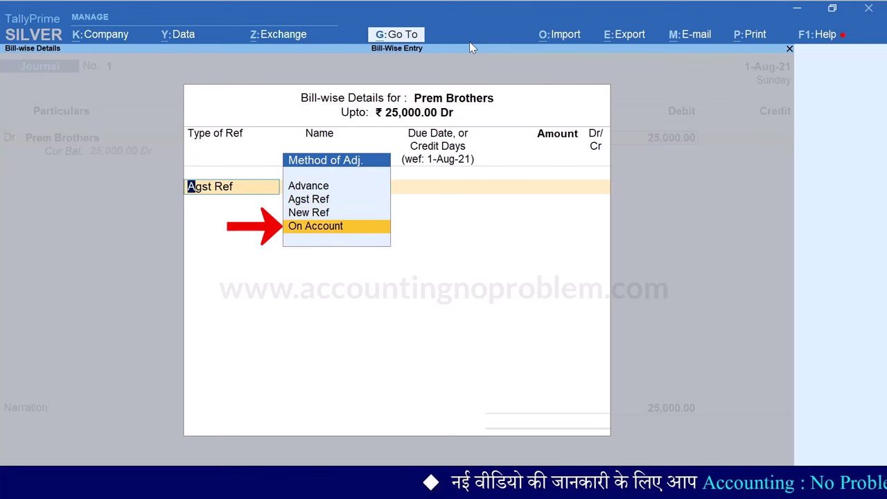
key(Return)
key(Return)
key(Return)
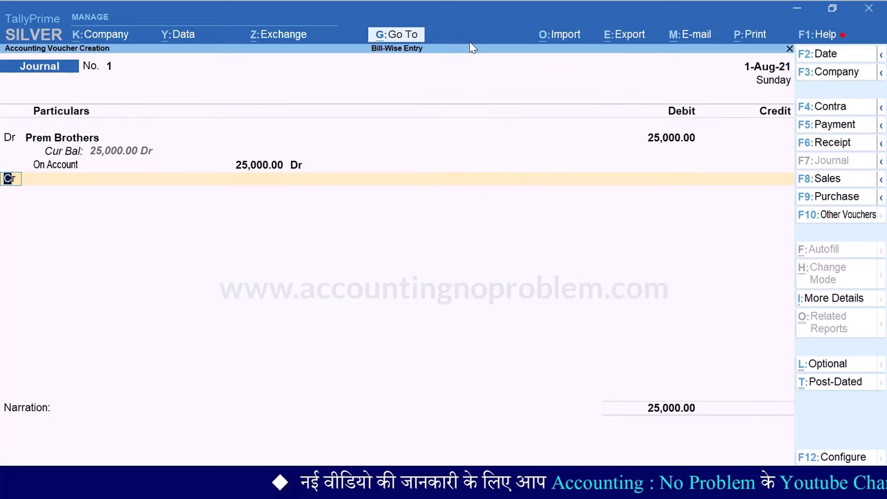
key(Return)
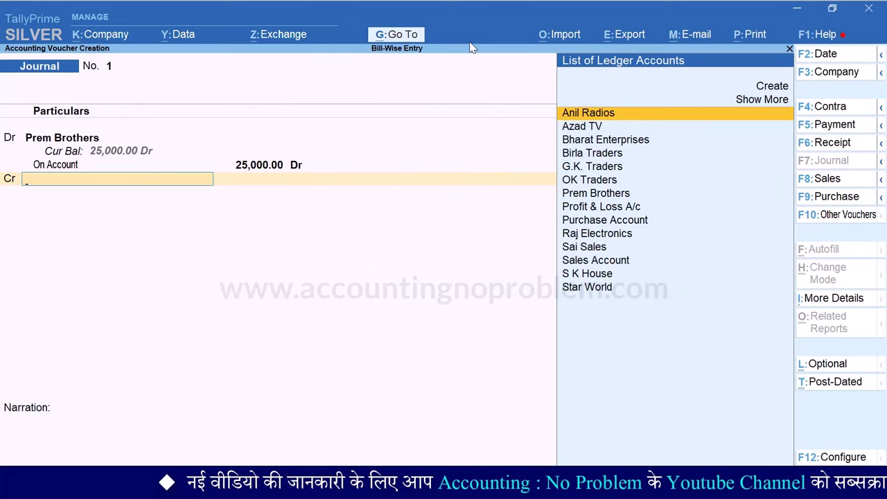
- Credit State Bank of India 25,000, add narration 'Being cheque bounce due to insufficient balance.' and save
key(Up)
key(Return)
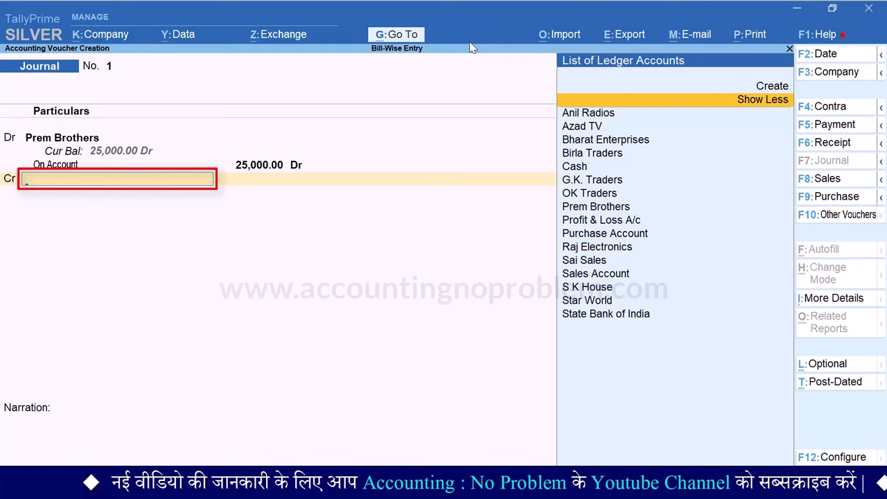
text(S)
key(Down)
key(Down)
key(Down)
key(Down)
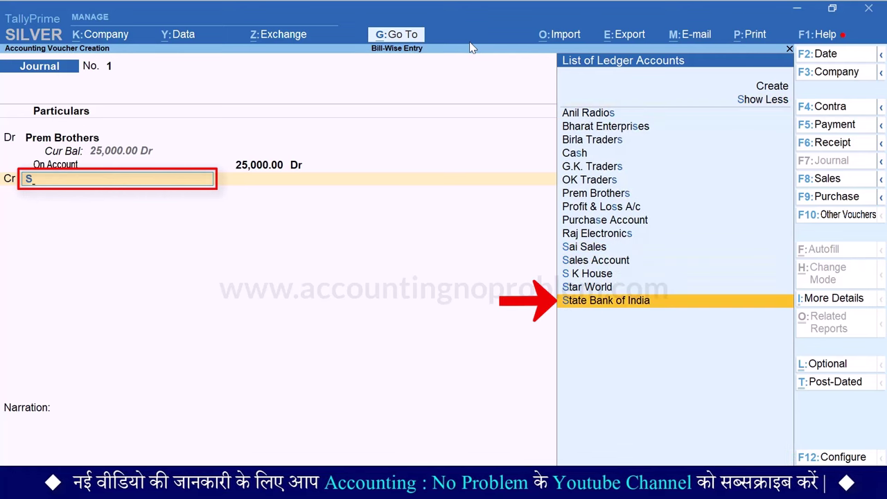
key(Return)
key(Return)
key(Return)
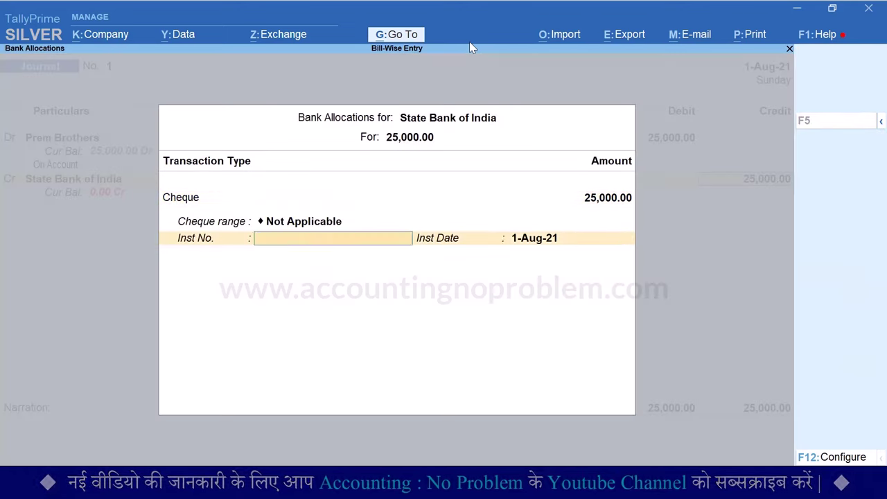
key(Return)
key(Return)
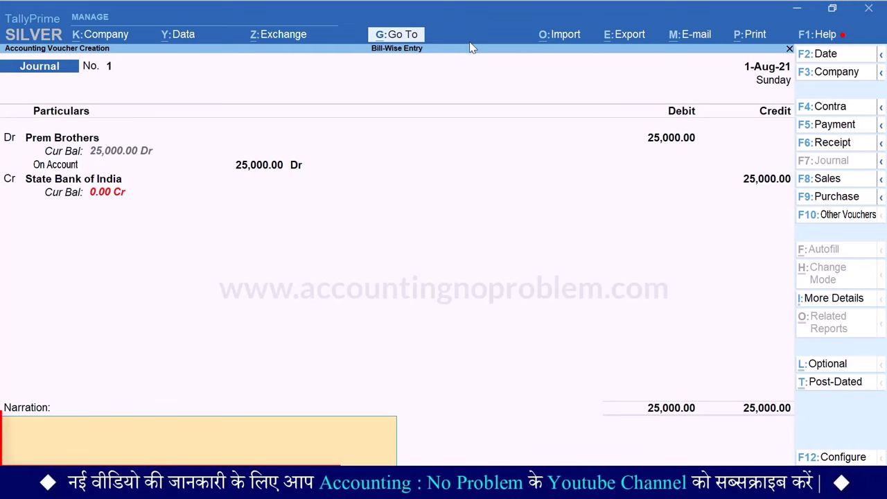
text(Being cheque bounce due to insufficient balance.)
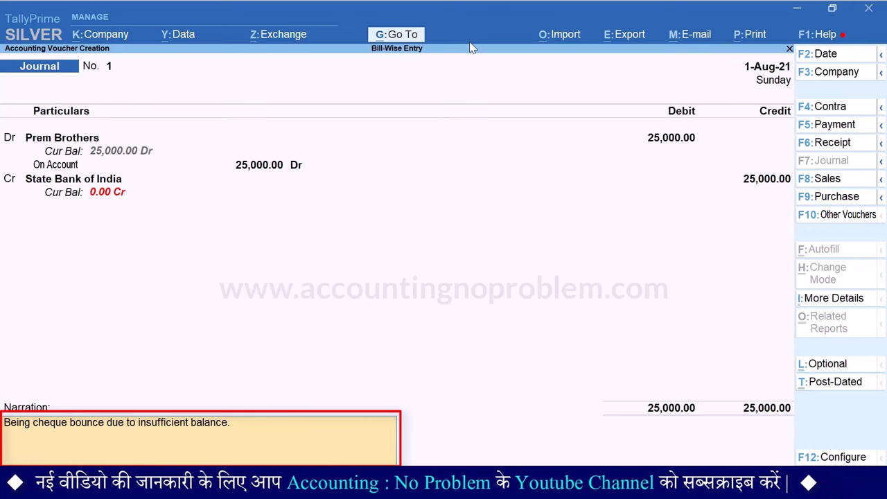
key(ctrl+a)
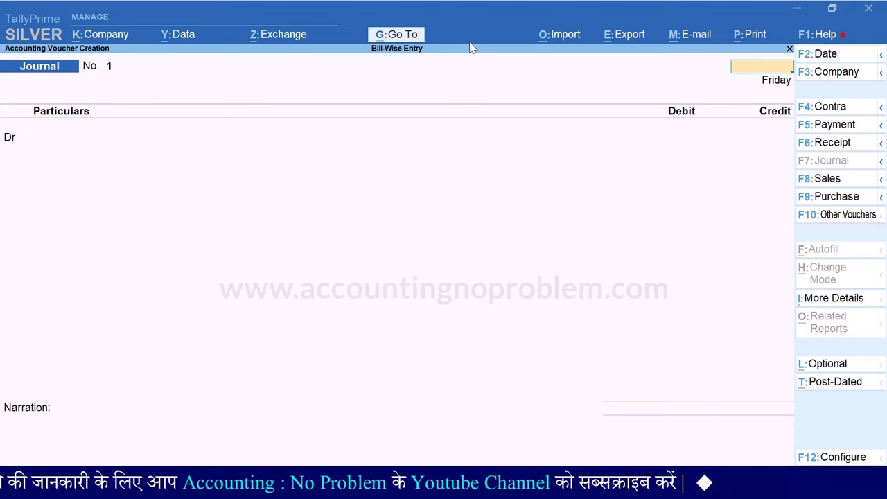
key(Escape)
key(y)
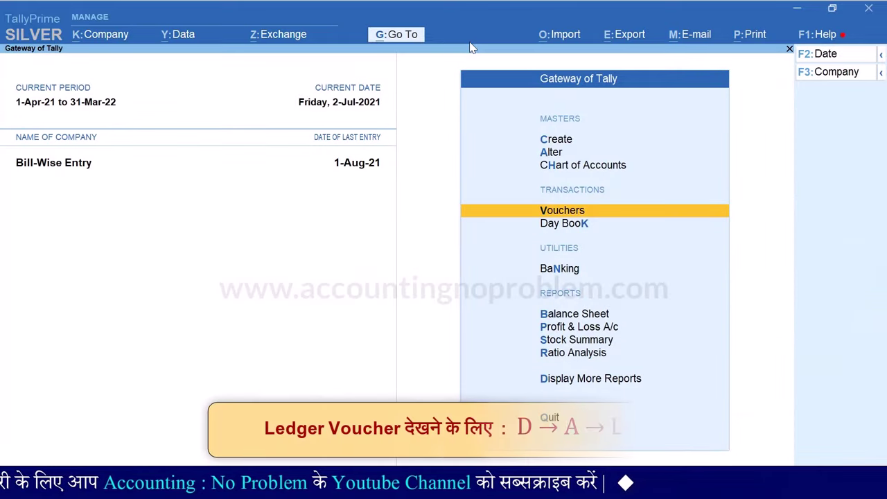
key(d)
key(a)
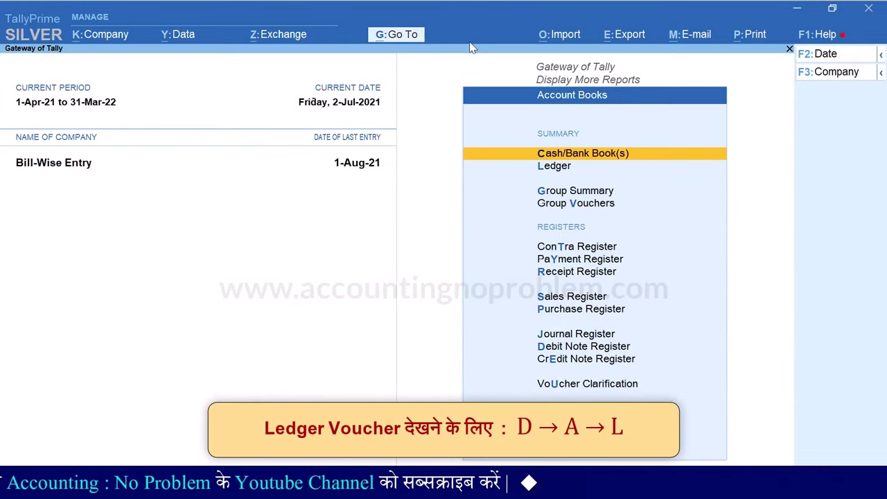
text(l)
text(Pr)
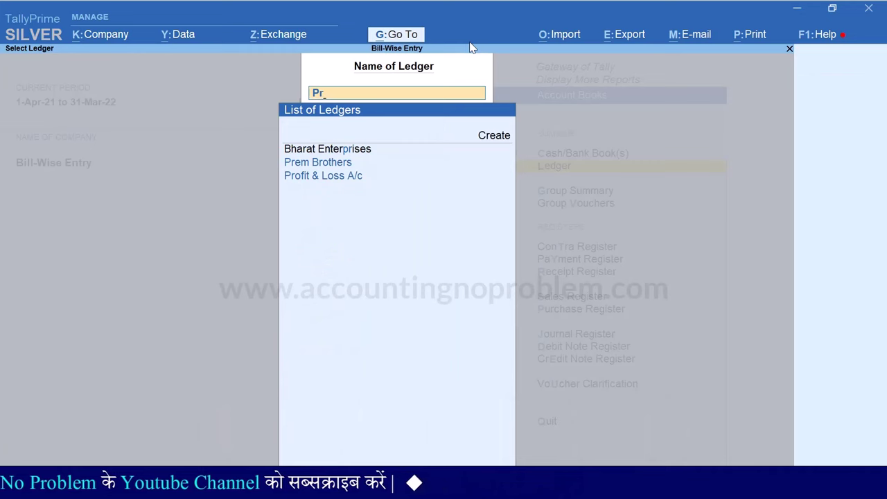
key(Return)
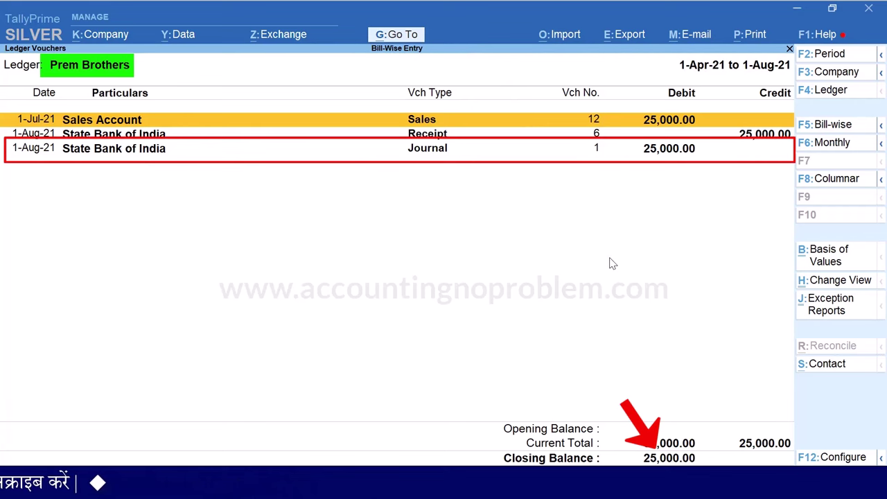
key(Escape)
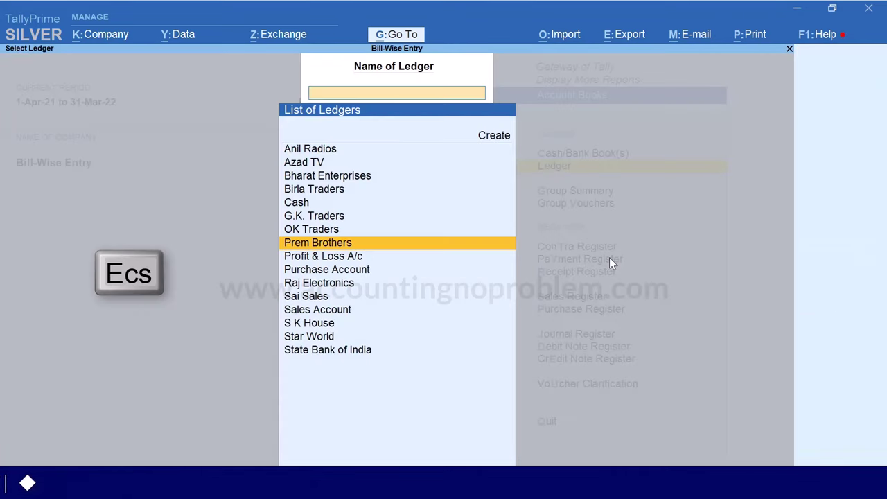
key(Escape)
key(Escape)
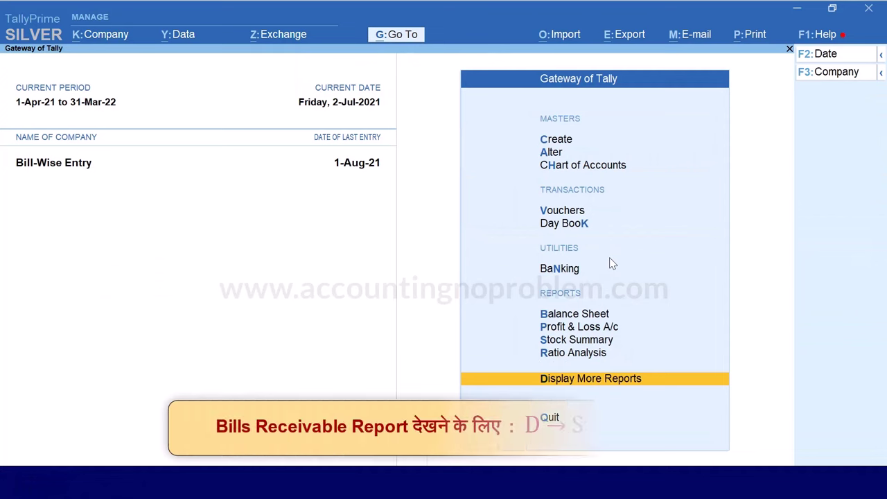
- Open the Bills Receivable outstandings report, then bring up the Go To report list
key(d)
key(s)
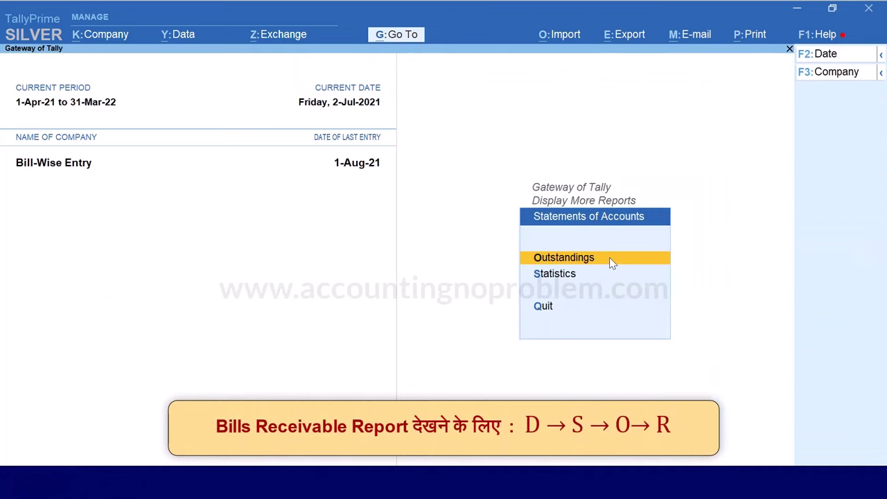
key(o)
key(r)
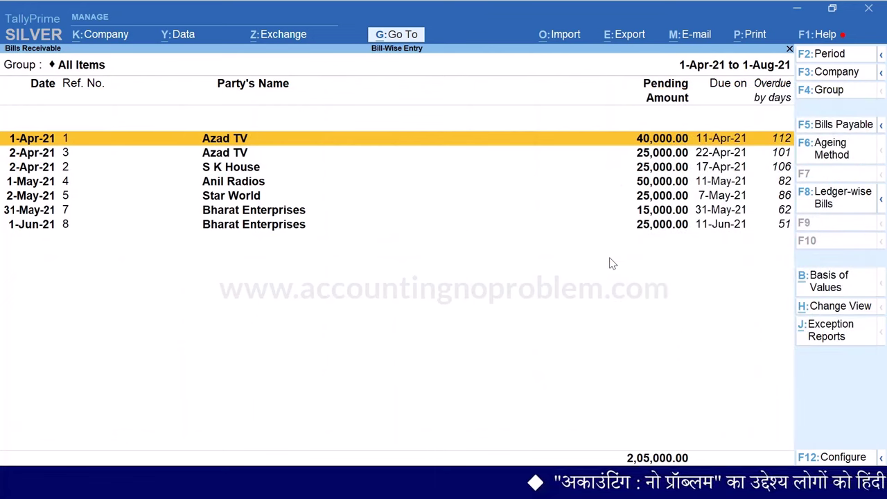
click(411, 39)
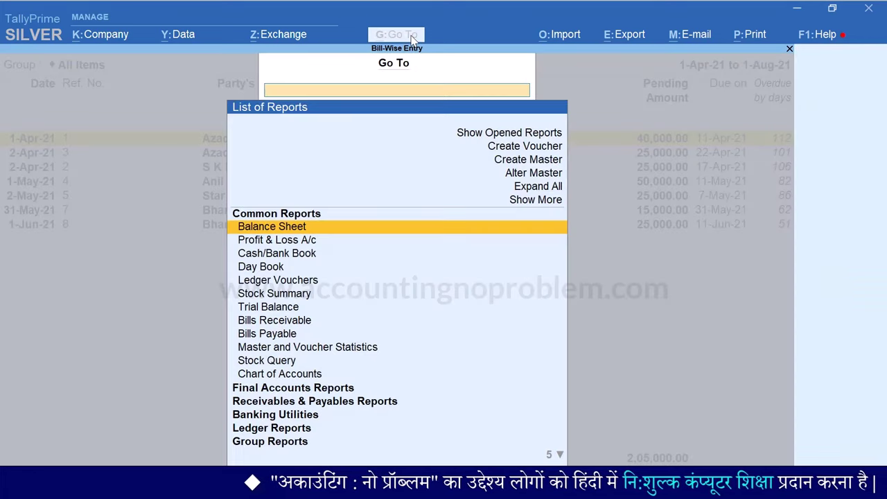
- Open Journal 1 from Prem Brothers' ledger vouchers for alteration
key(Down)
key(Down)
key(Down)
key(Down)
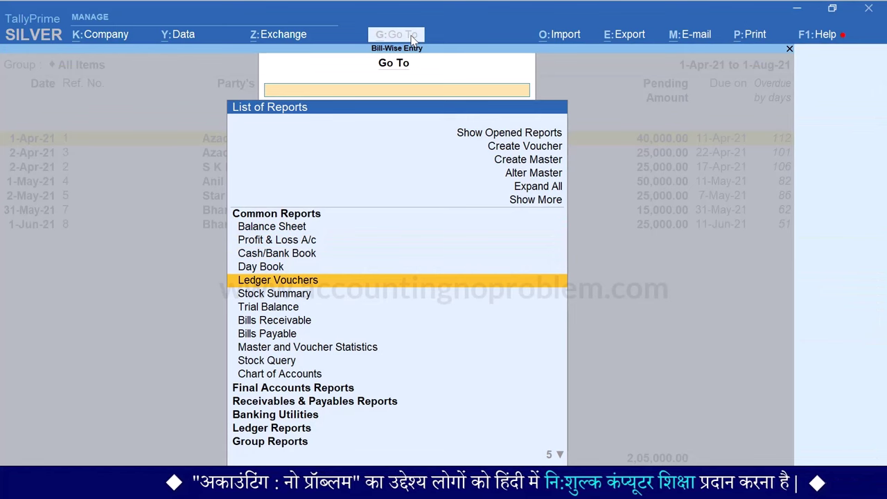
key(Return)
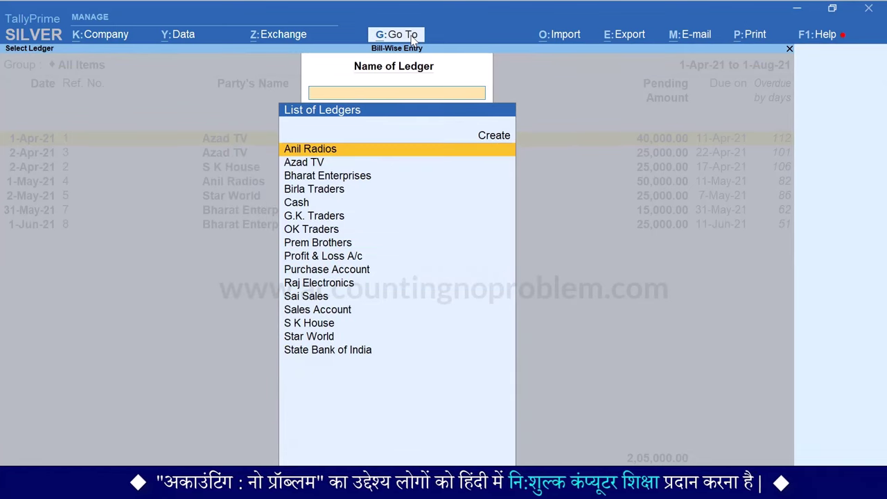
text(Pr)
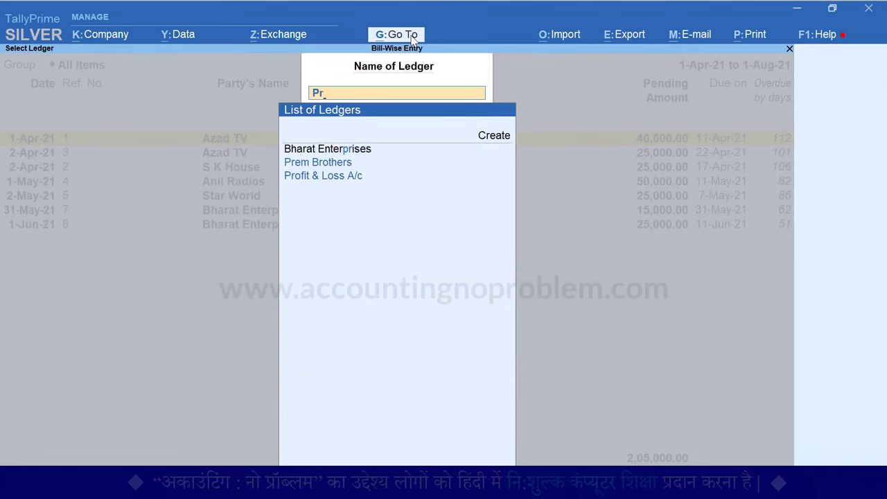
key(Return)
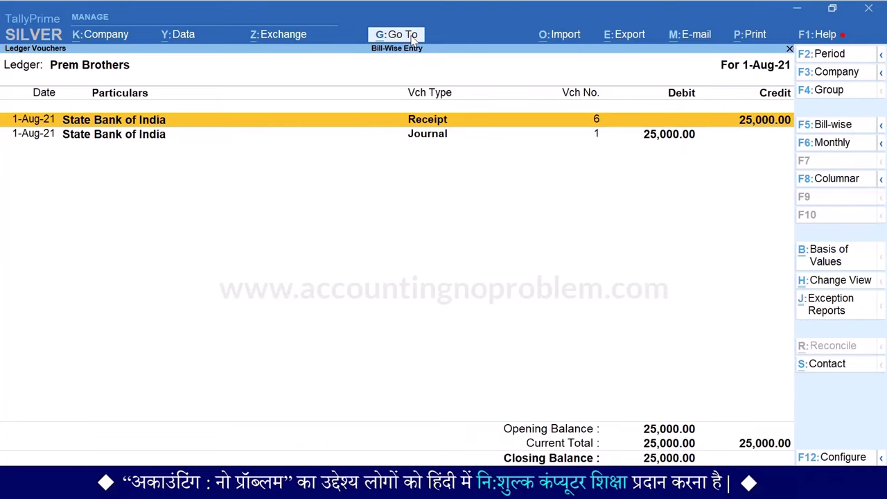
key(Down)
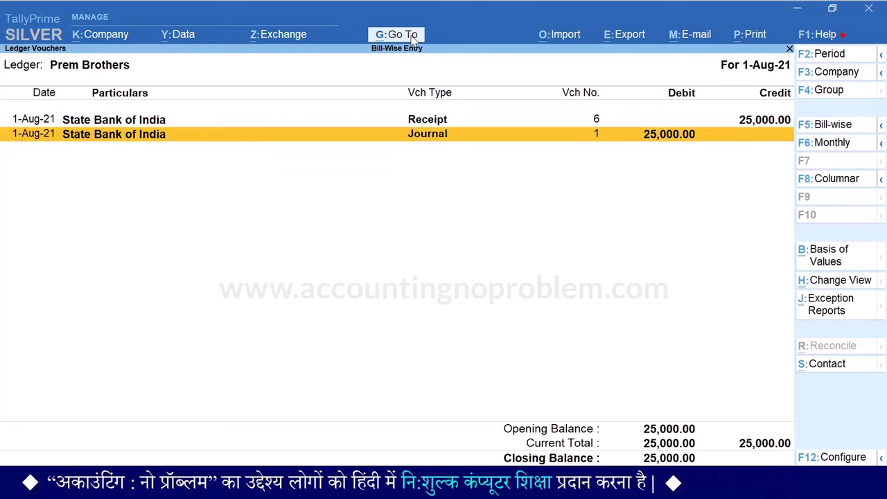
key(Return)
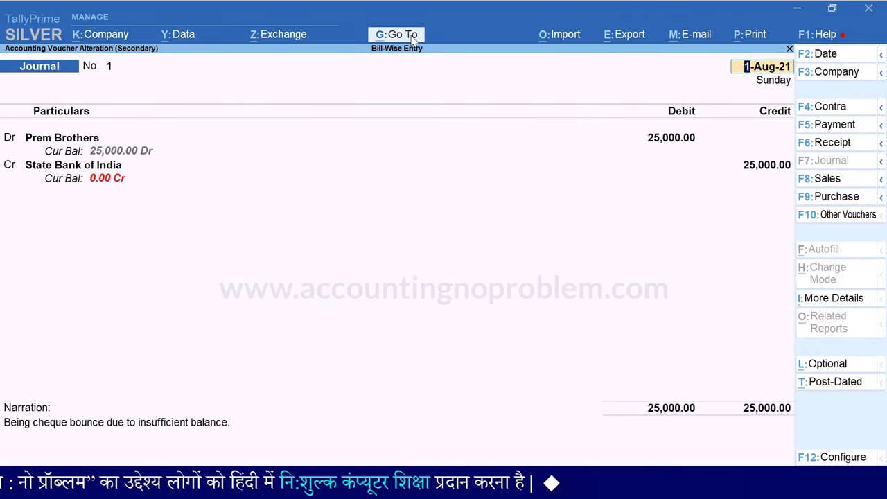
- Change the bill reference to New Ref 'Cheque Bounce - Prem' for 25,000 Dr and save the journal
key(Return)
key(Return)
key(Return)
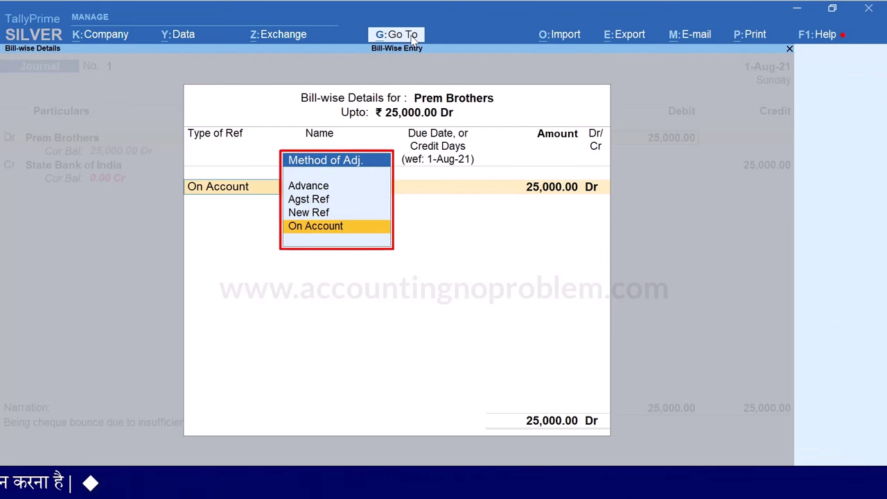
key(Up)
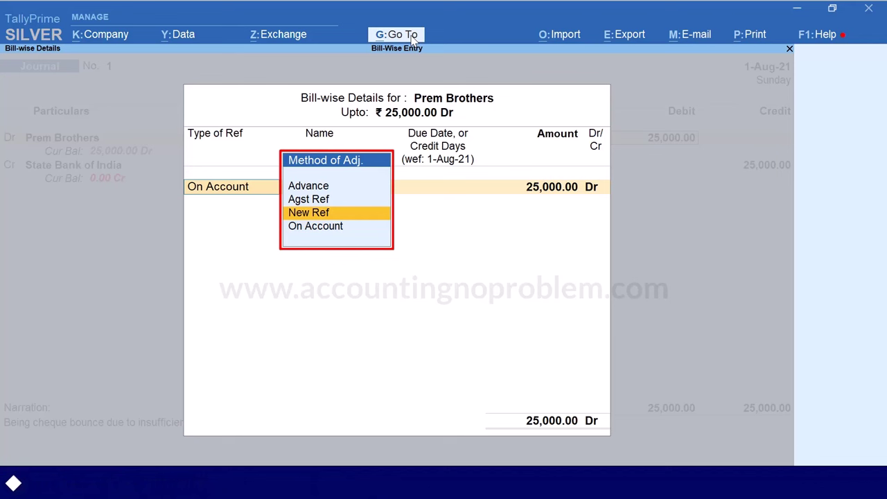
key(Return)
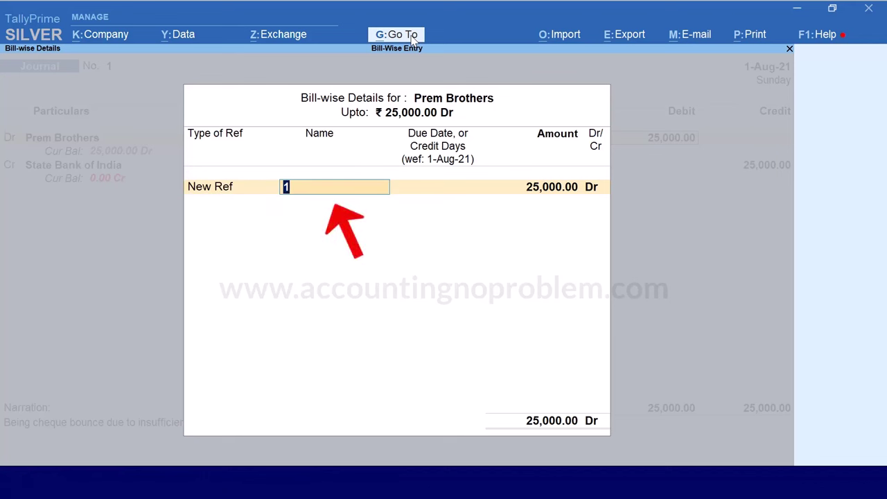
text(Cheque Bounce - )
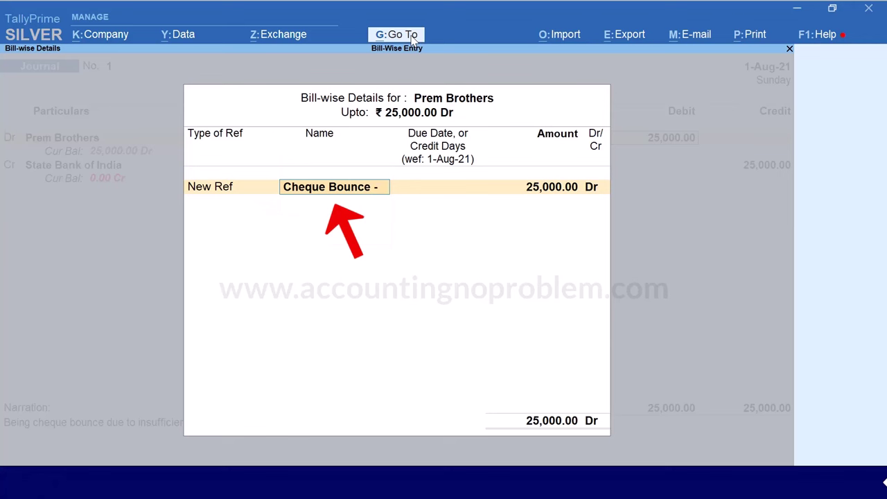
text(Prem)
key(Return)
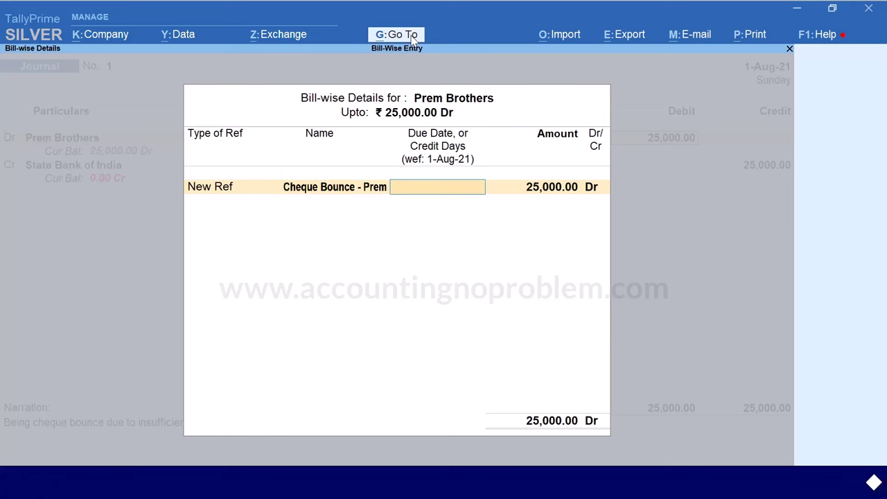
key(Return)
key(Return)
key(Return)
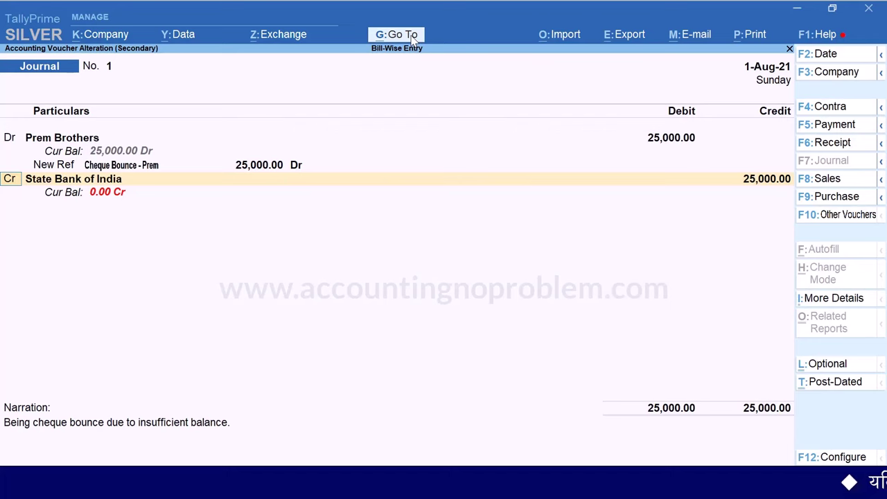
key(Return)
key(Return)
key(Return)
key(Return)
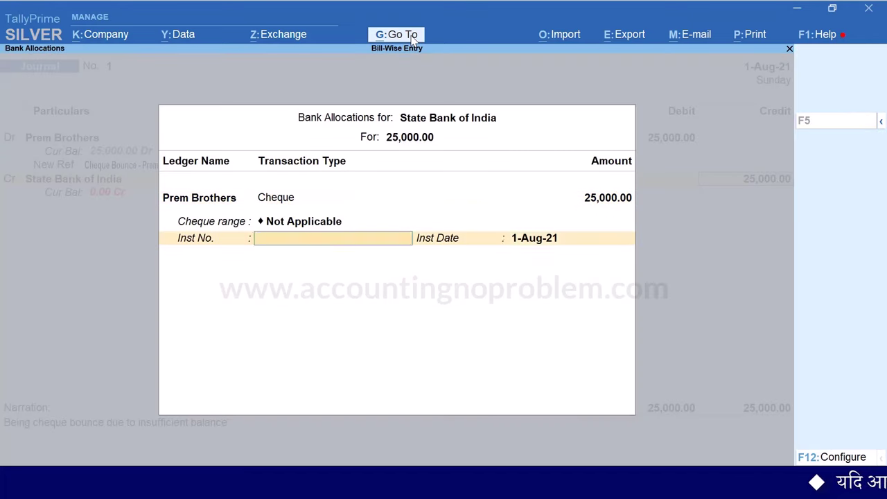
key(Return)
key(Return)
key(Return)
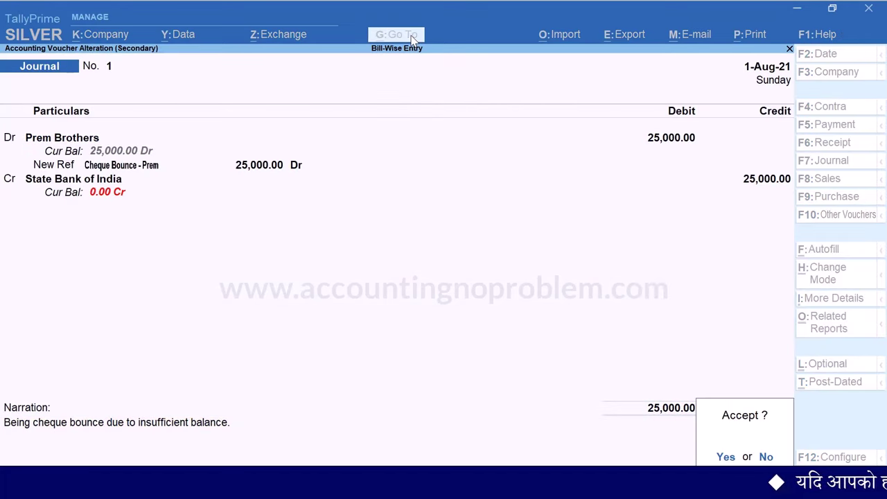
key(Return)
key(Escape)
key(Escape)
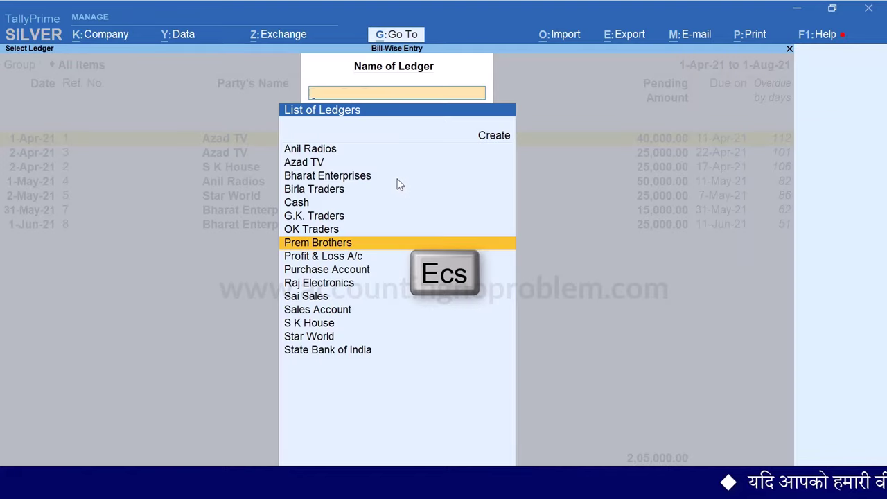
key(Escape)
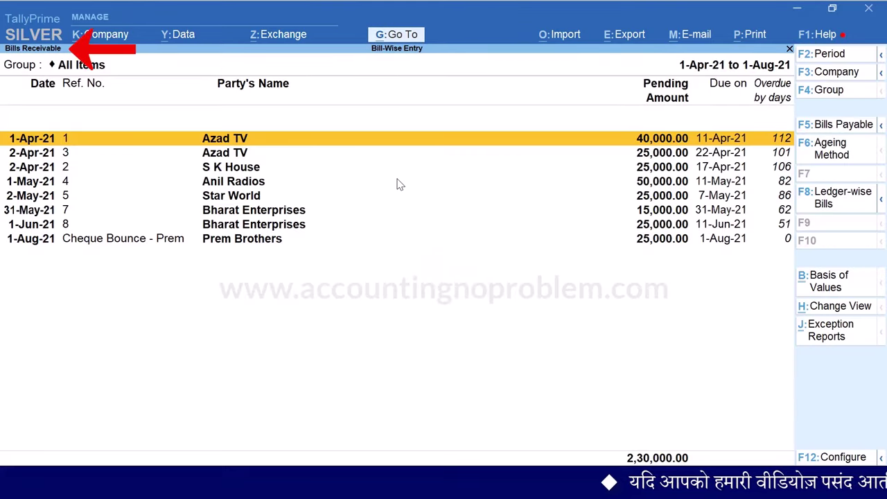
- Check the new Prem Brothers cheque-bounce bill in Bills Receivable, then return to Gateway of Tally
key(Down)
key(Down)
key(Down)
key(Down)
key(Down)
key(Down)
key(Down)
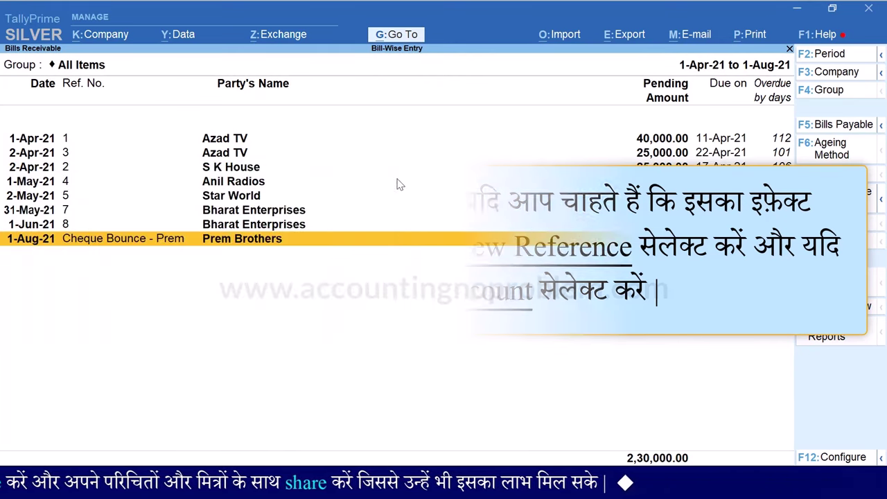
key(Escape)
key(Escape)
key(Escape)
key(Escape)
key(Escape)
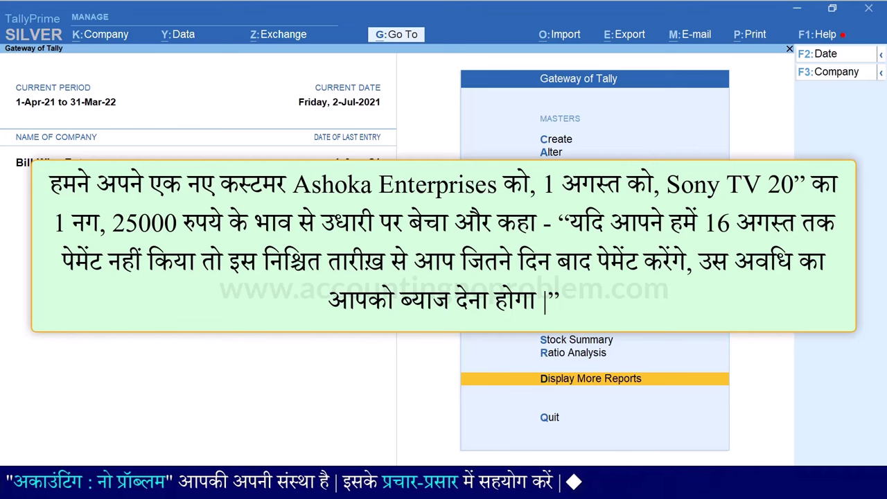
- Start a sales voucher dated 1-Aug and create party ledger Ashoka Enterprises under Sundry Debtors
key(v)
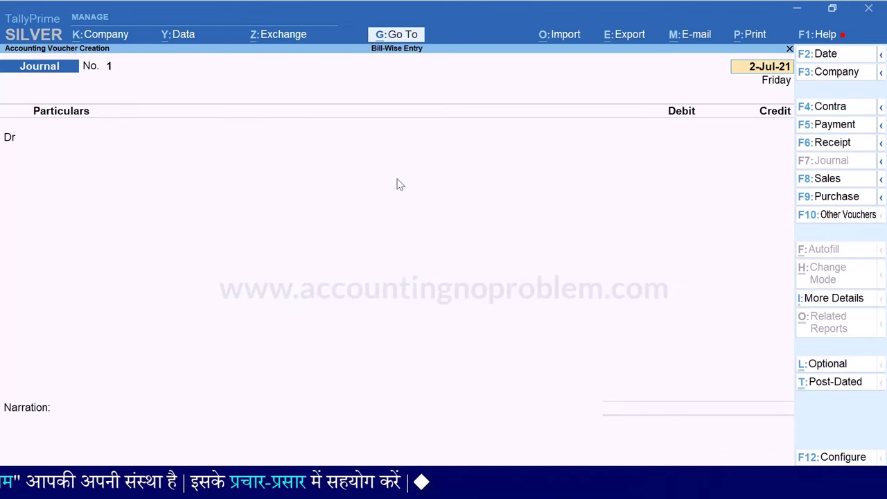
key(F8)
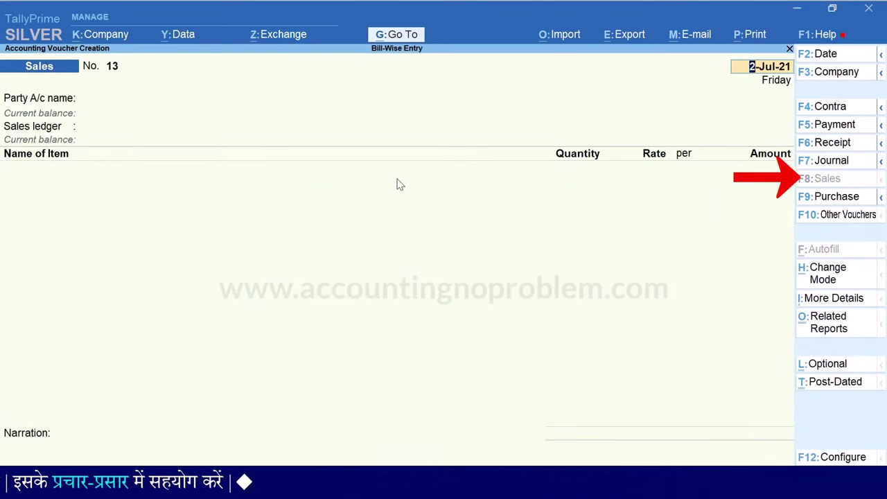
text(1-8)
key(Return)
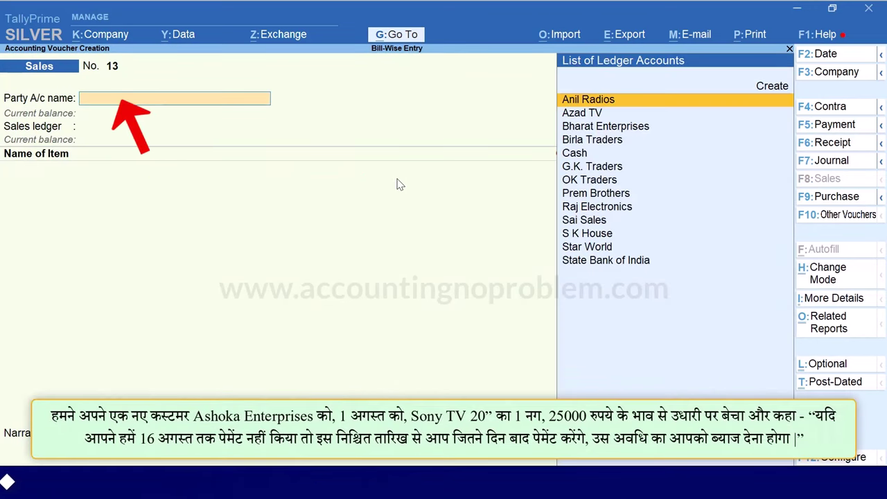
key(alt+c)
text(Asho)
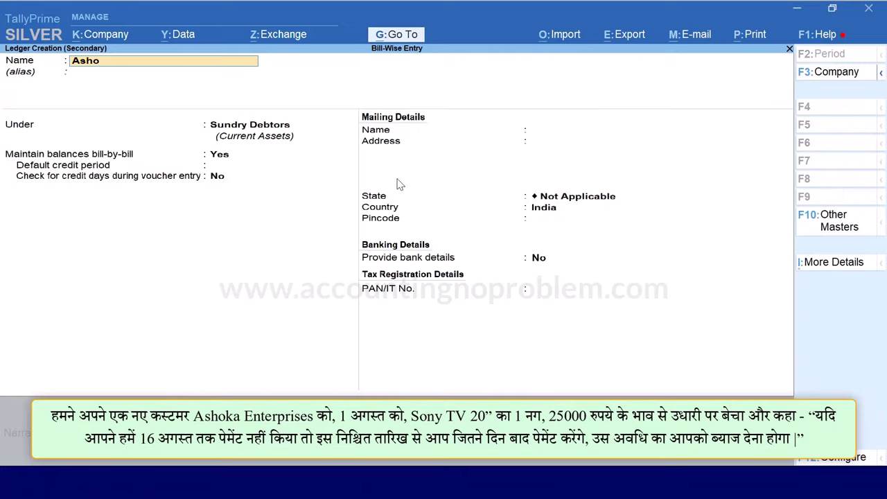
text(ka Enterprises)
key(Return)
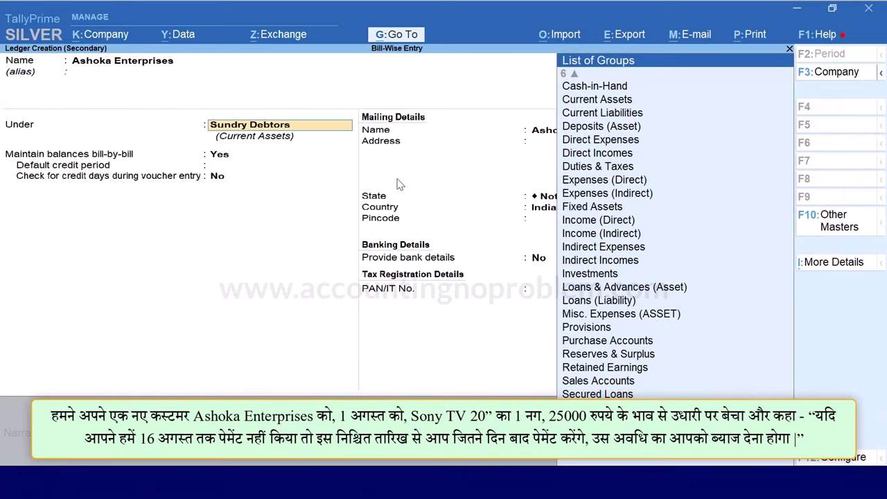
key(Return)
key(ctrl+a)
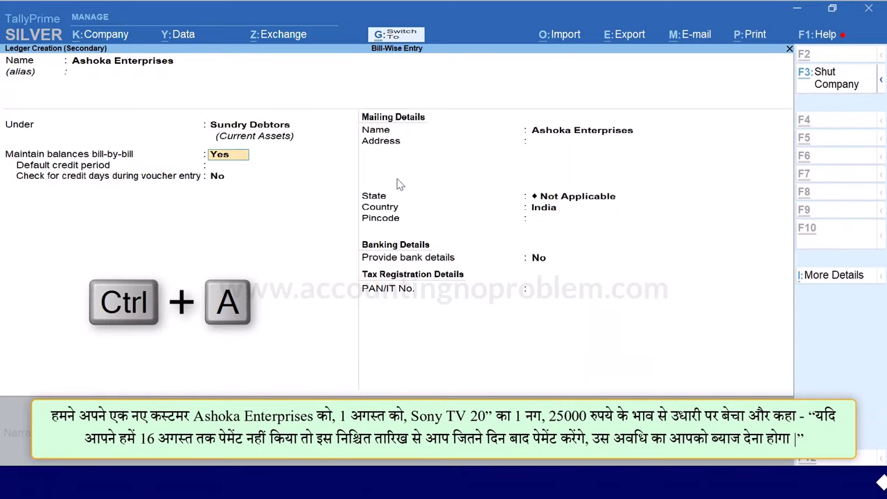
- Sell one Sony TV 20" at 25,000 through Sales Account
key(Return)
text(S)
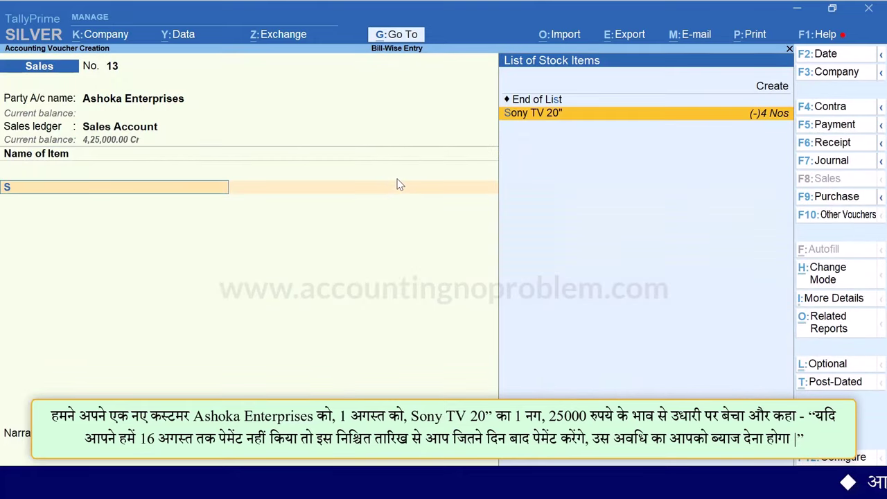
key(Return)
text(1)
key(Return)
key(Return)
key(Return)
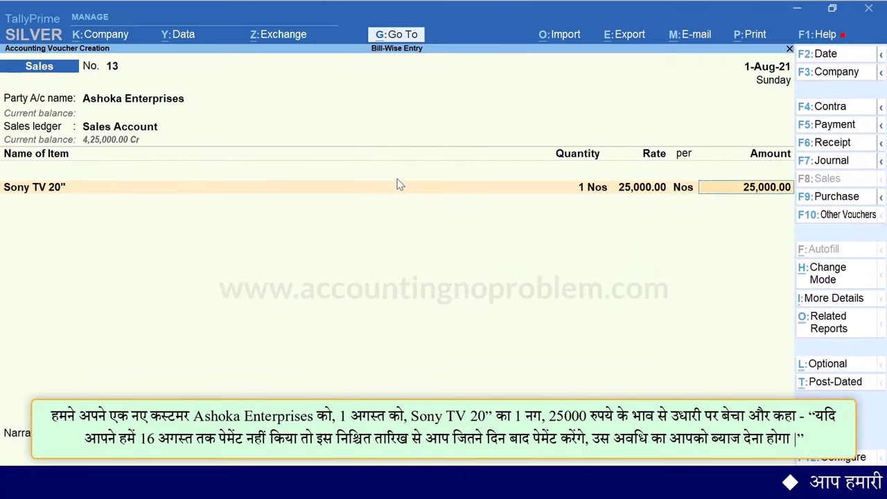
key(Return)
key(Return)
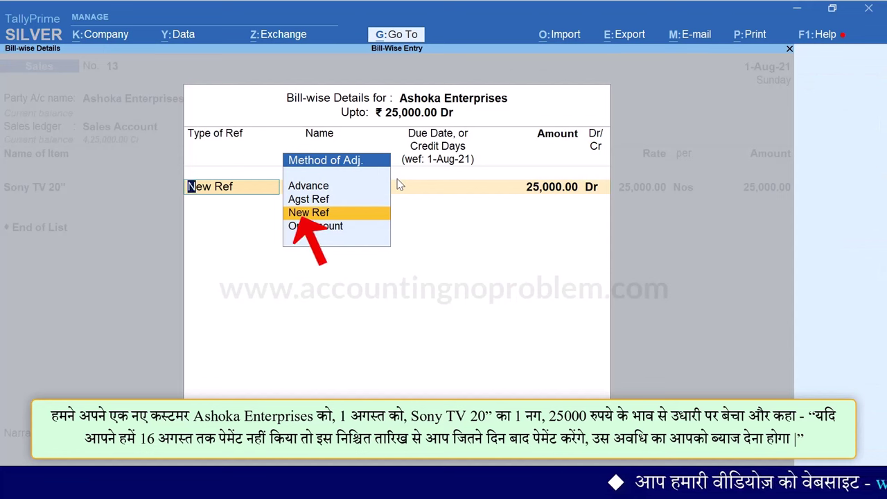
- Add a New Ref bill of 25,000 due 16-Aug-21 and save the voucher
key(Return)
key(Return)
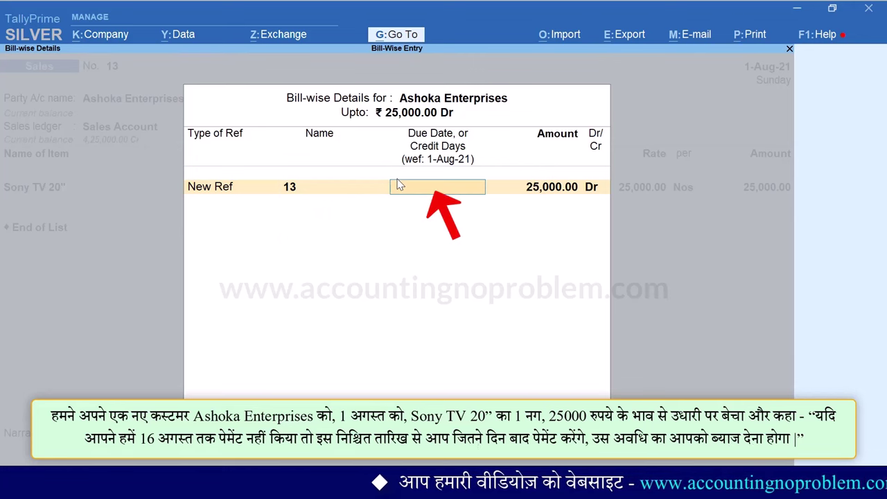
text(16-8)
key(Return)
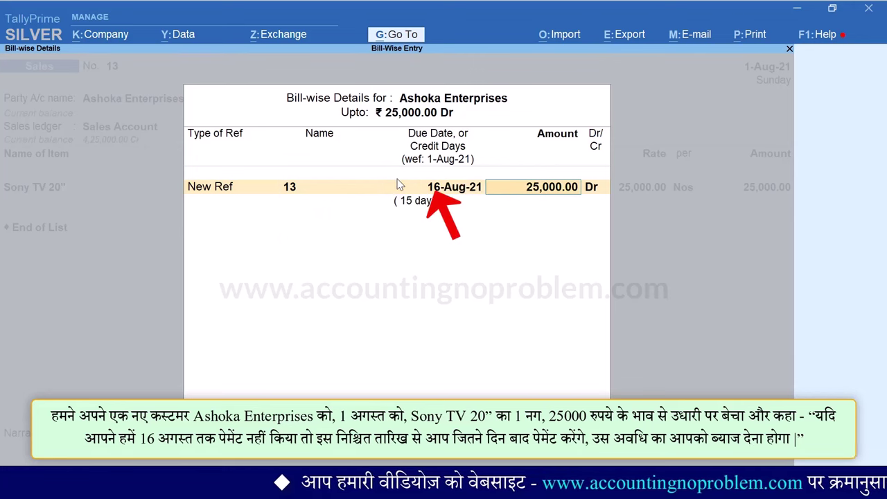
key(Return)
key(Return)
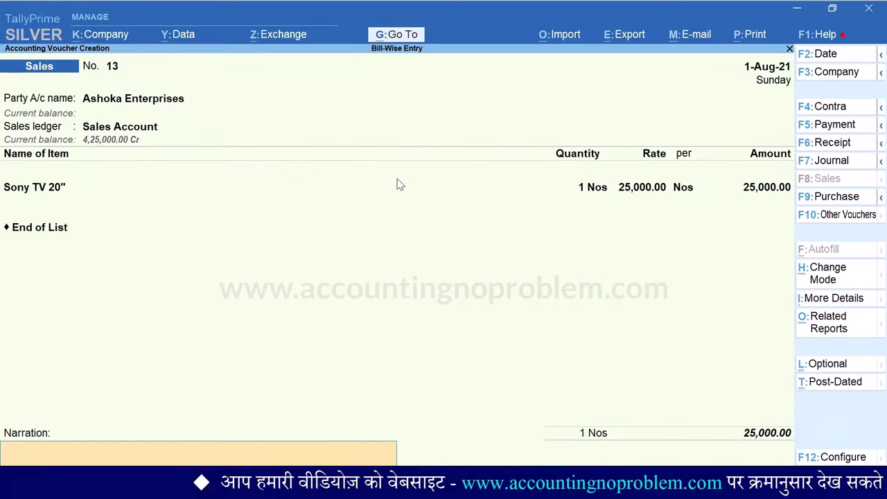
key(Return)
key(Return)
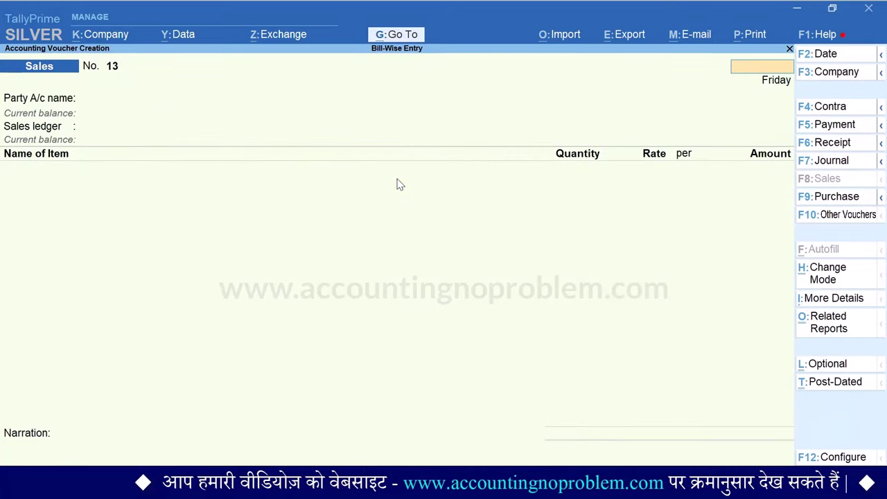
key(Escape)
key(Return)
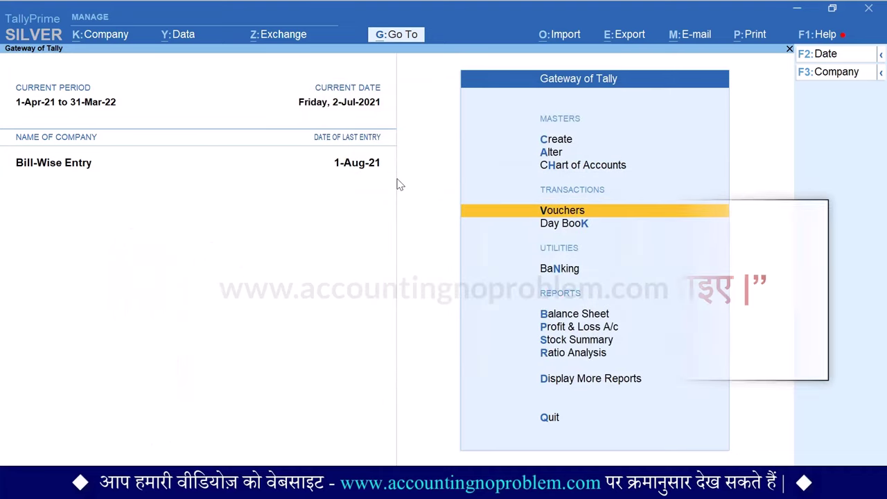
- Open the Ledger Outstandings report for Ashoka Enterprises
key(d)
key(s)
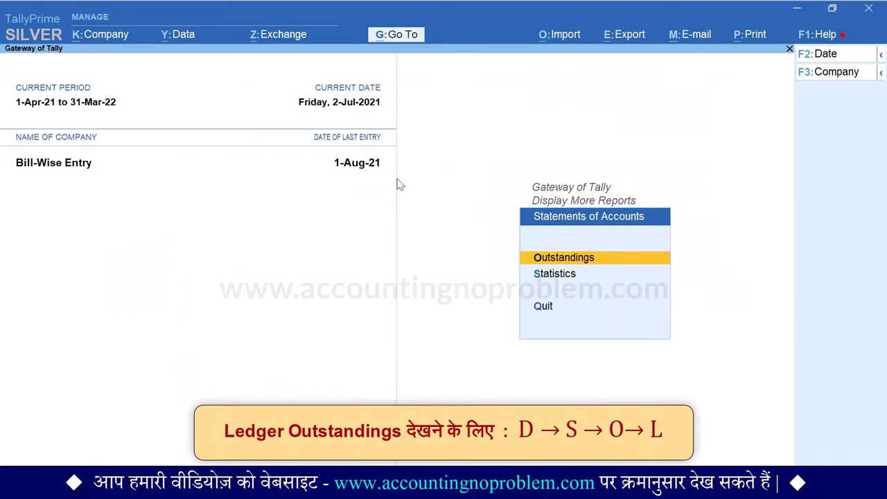
key(o)
key(l)
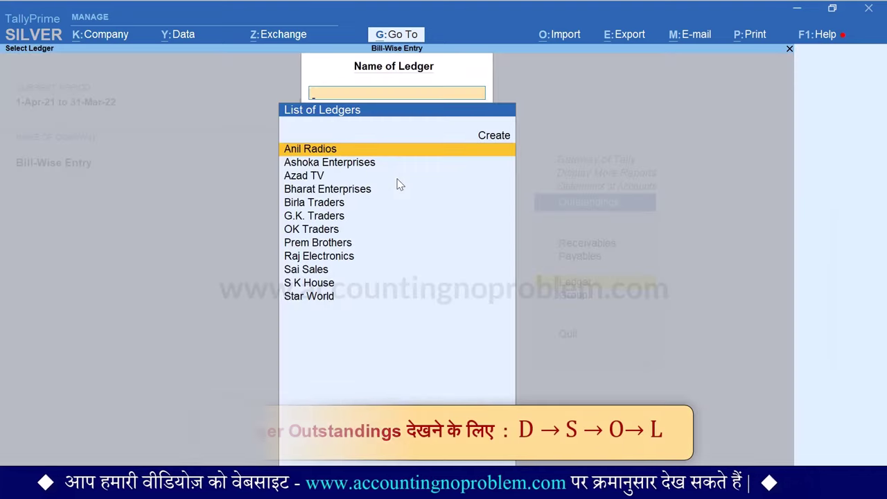
key(Down)
key(Return)
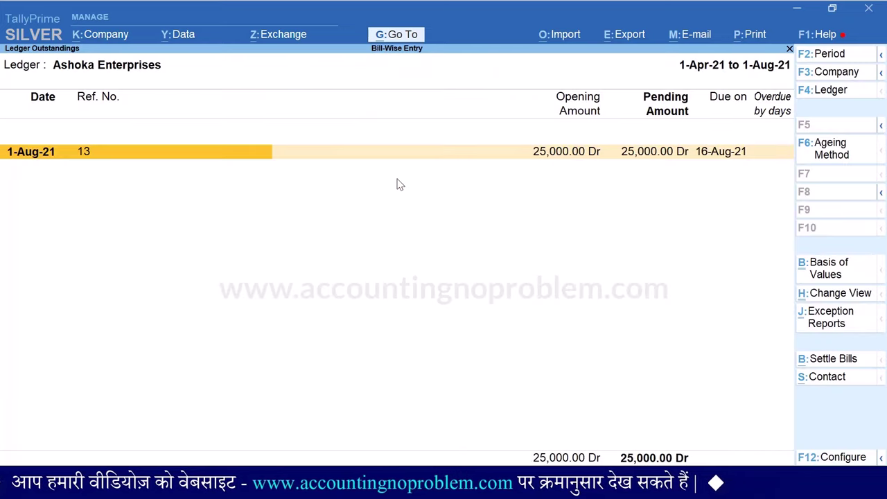
- Set the report period to end on 1-Dec-21, showing bill 13 overdue by 107 days
key(F2)
key(Return)
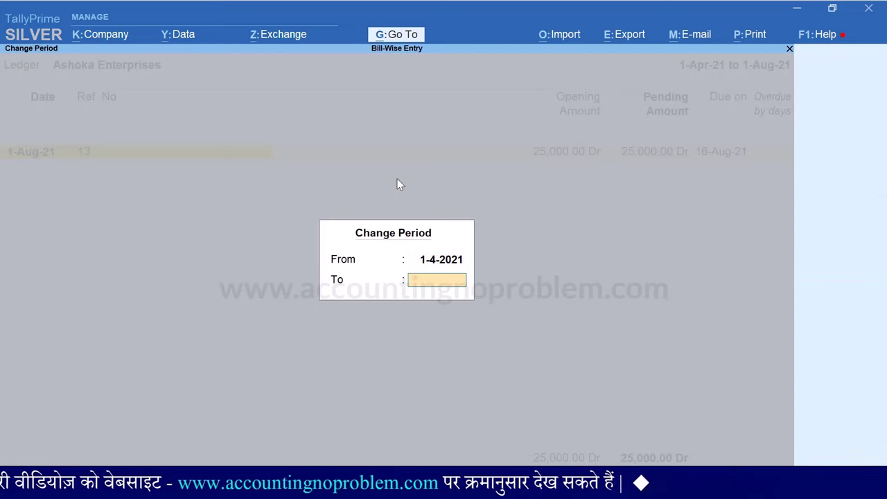
text(1.12)
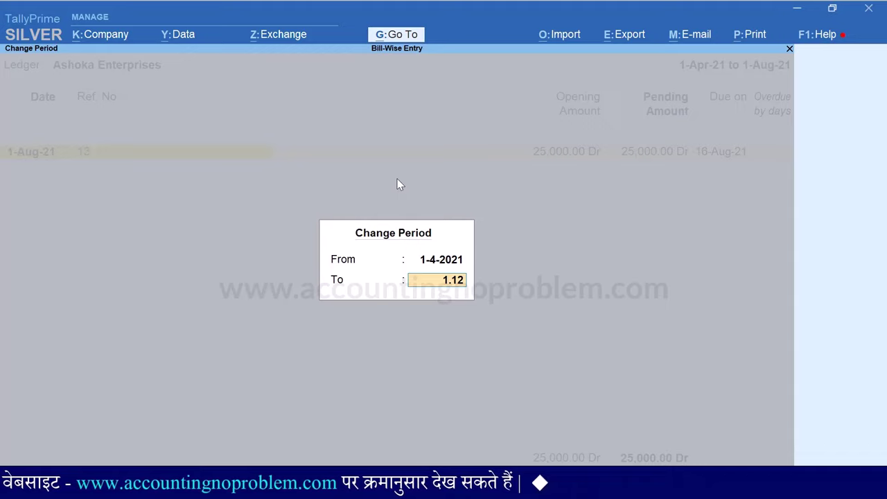
key(Return)
key(Right)
key(Right)
key(Right)
key(Right)
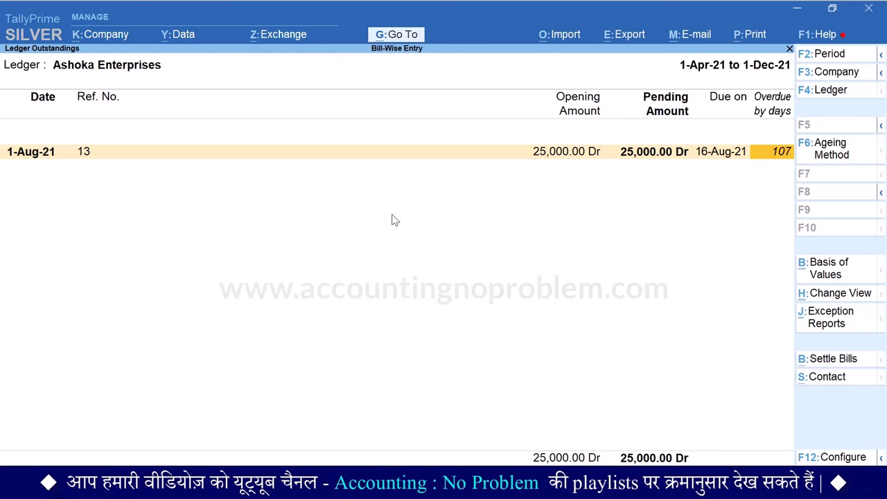
- Start a new journal voucher dated 1-Dec-21
click(402, 36)
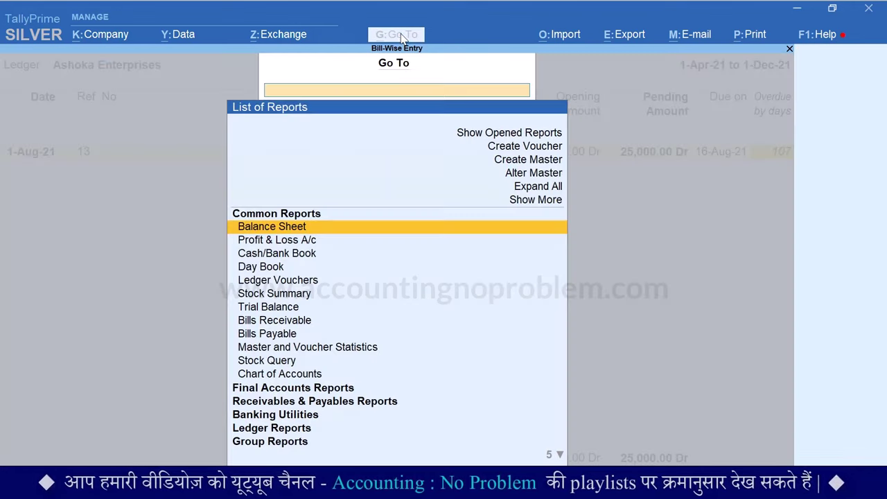
key(Up)
key(Up)
key(Up)
key(Up)
key(Up)
key(Return)
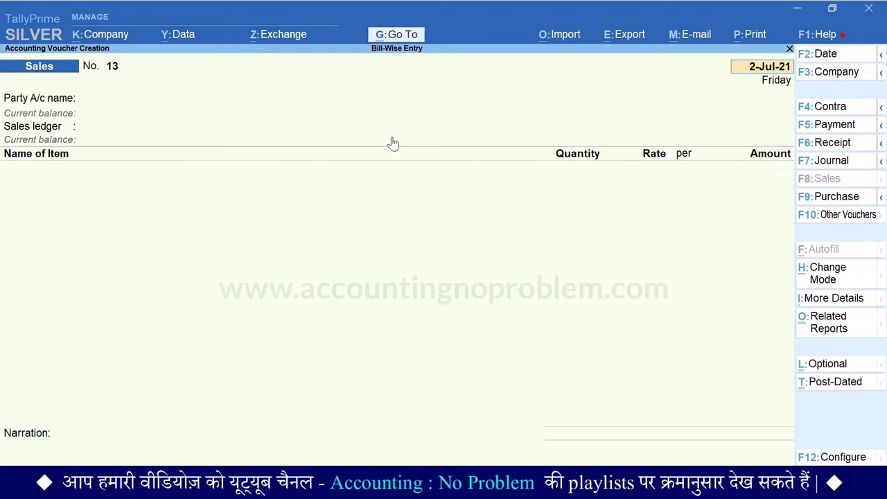
key(F7)
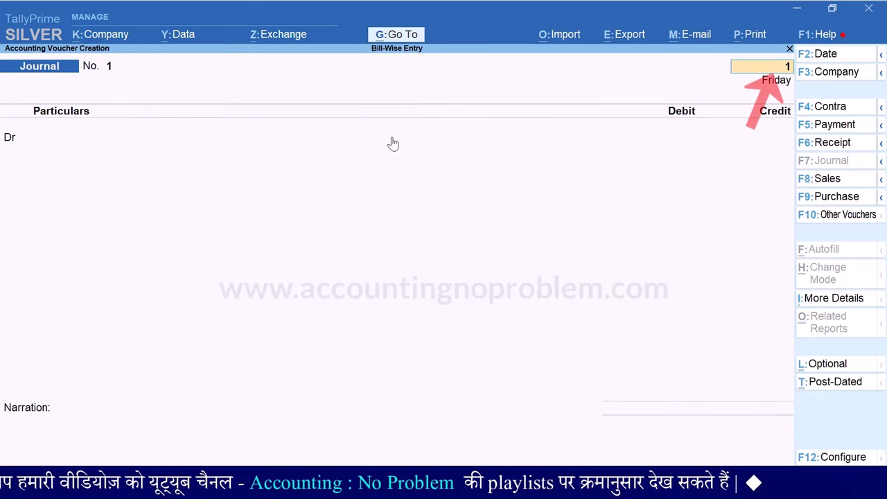
text(.12)
key(Return)
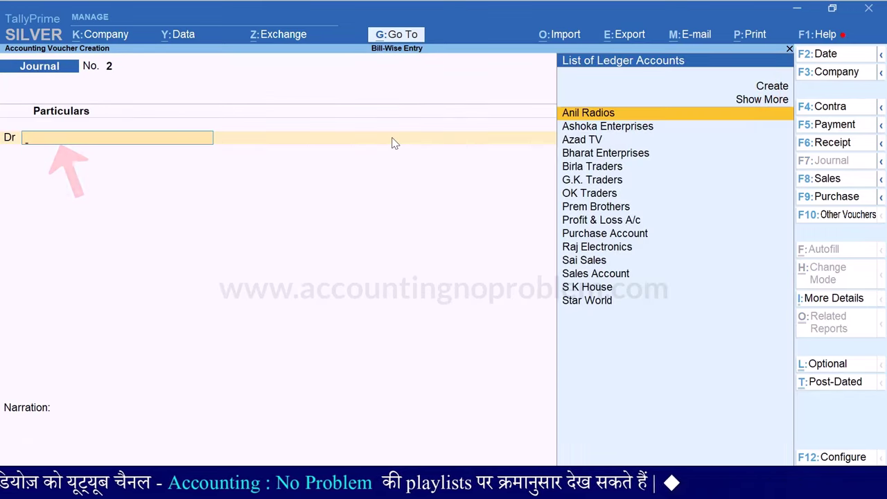
- Debit Ashoka Enterprises 500 with bill-wise type On Account
key(Down)
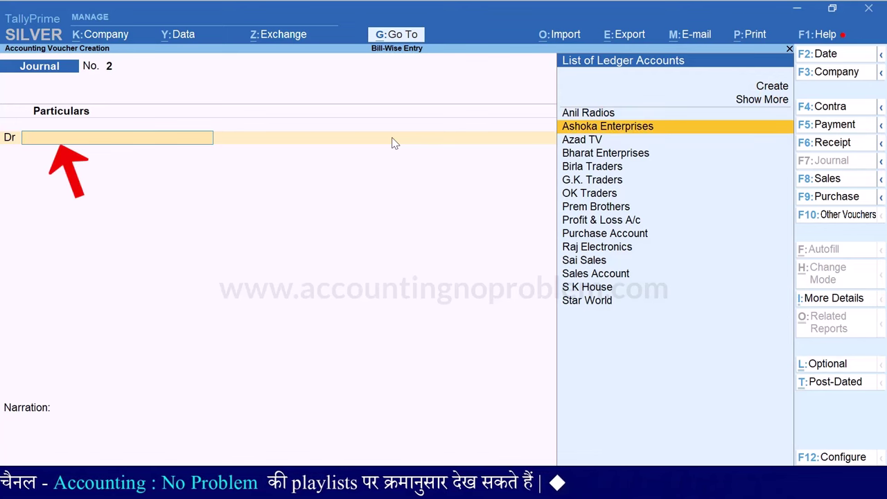
key(Return)
text(50)
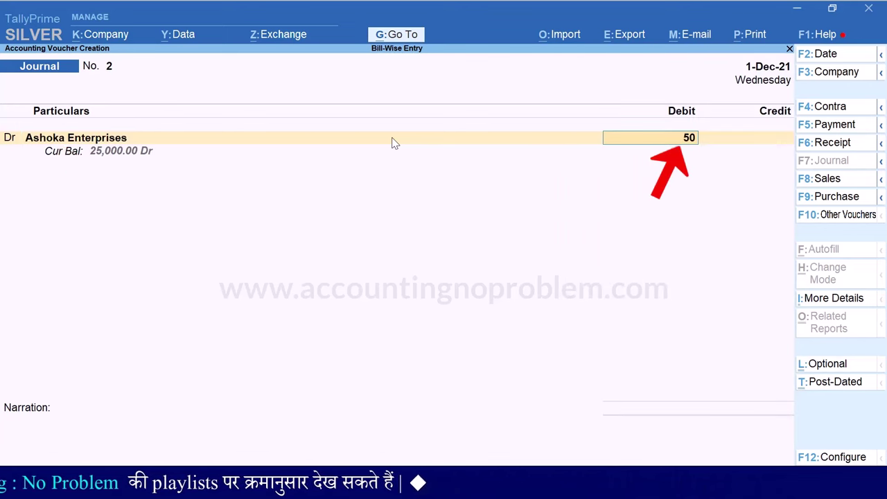
text(0)
key(Return)
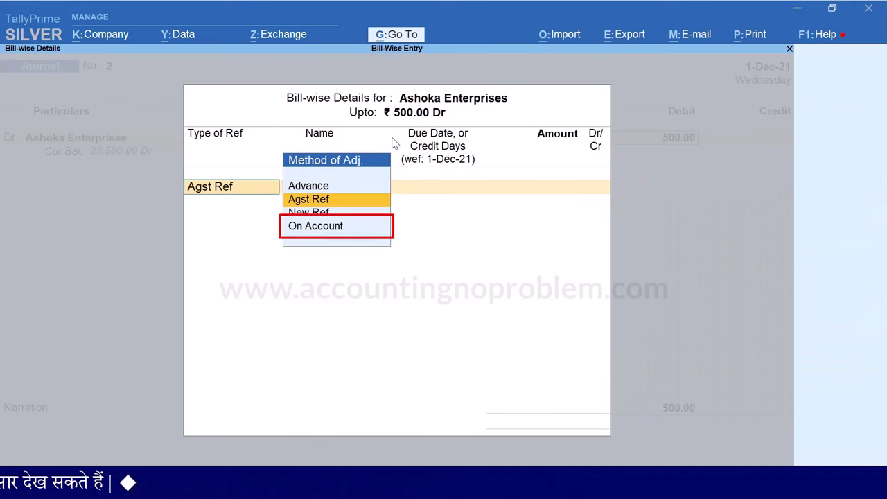
key(Down)
key(Down)
key(Return)
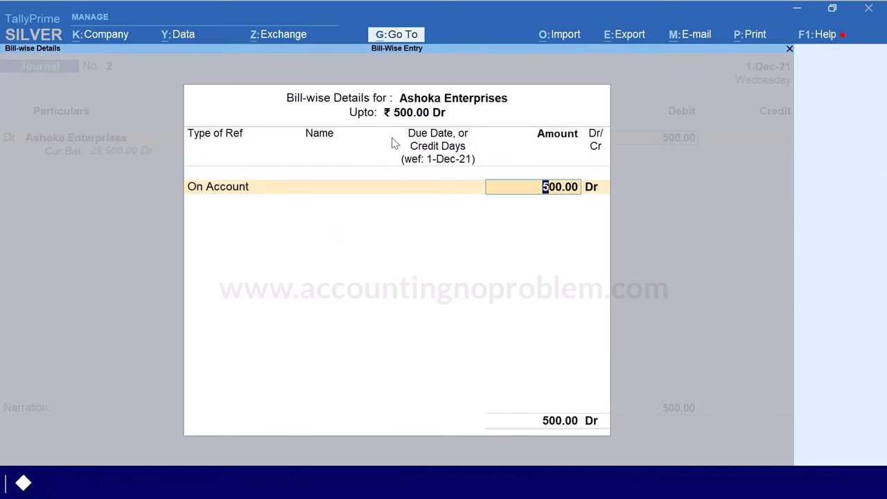
key(Return)
key(Return)
key(Return)
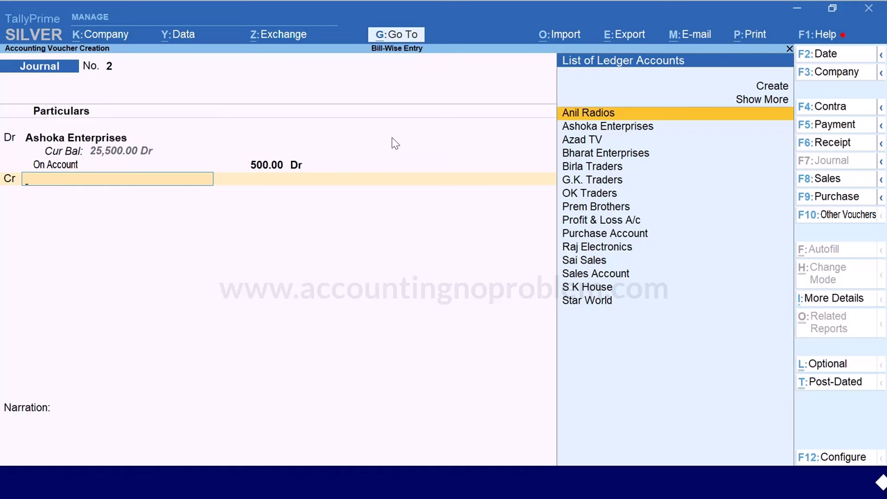
- Create the Interest Receivable ledger under Indirect Incomes
key(alt+c)
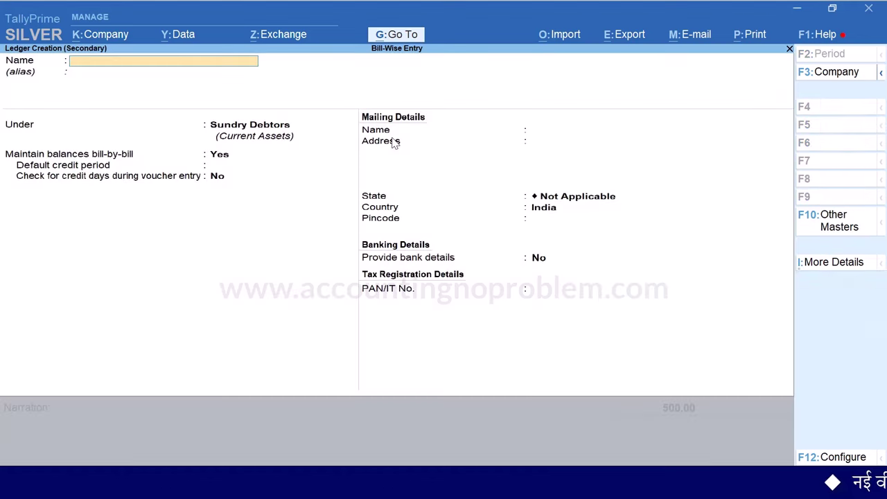
key(Return)
key(Return)
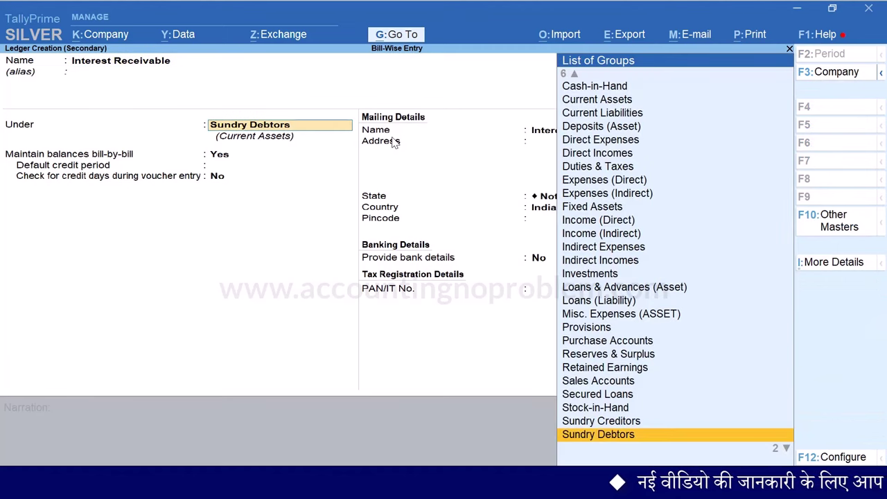
text(Ind)
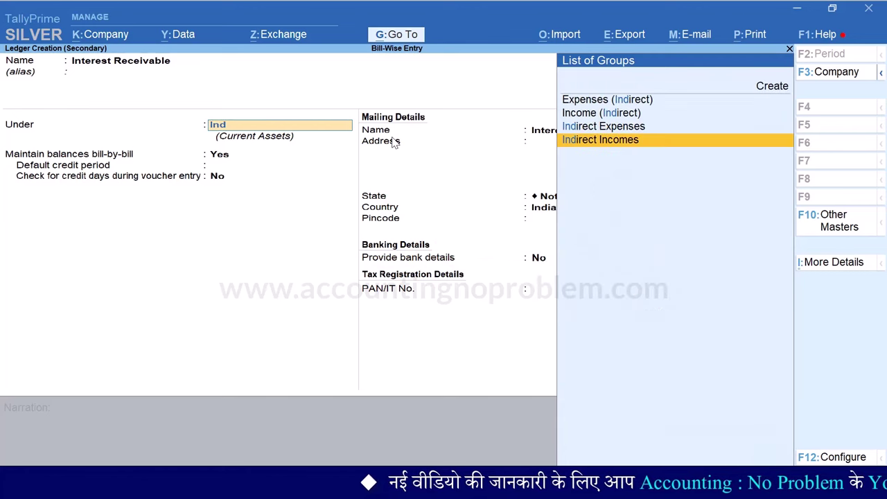
key(Return)
- Credit Interest Receivable 500, add narration 'Being interest received against pending bill.' and save
key(Return)
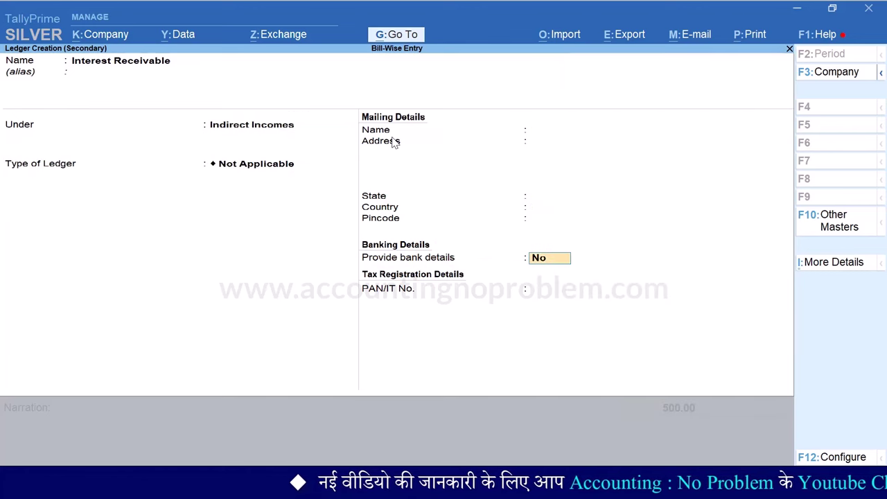
key(ctrl+a)
key(Return)
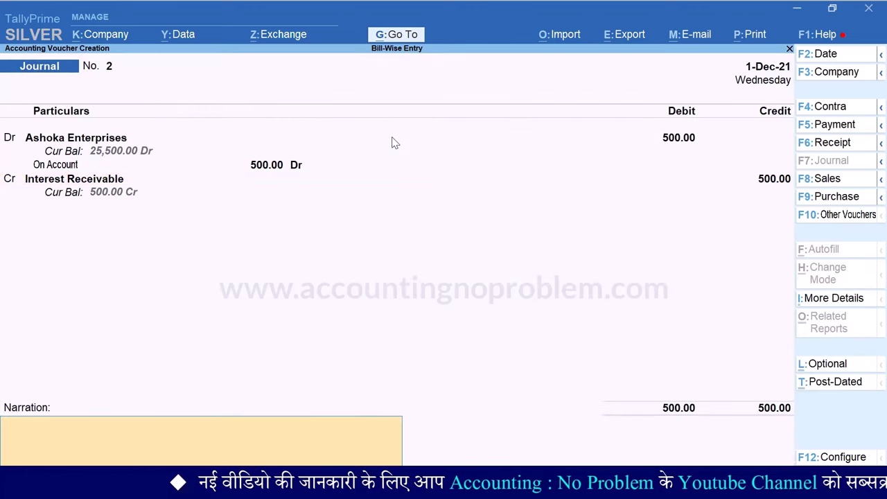
text(Being interest received against pending bill.)
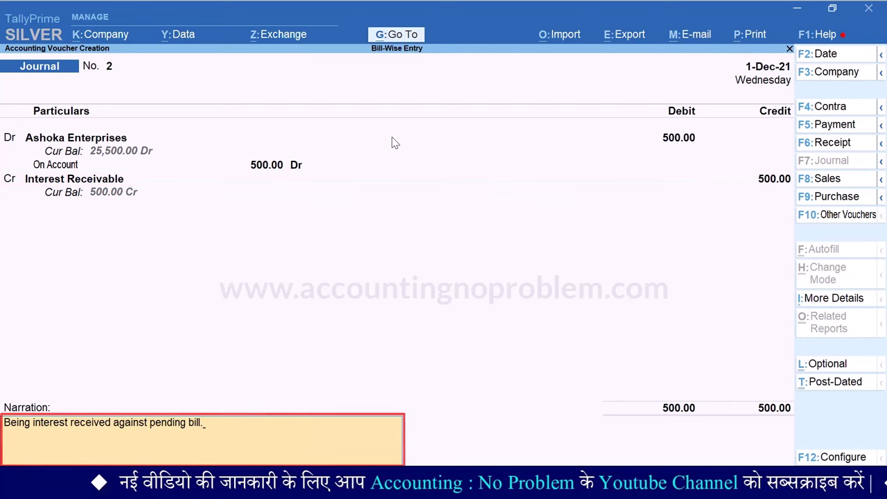
key(Return)
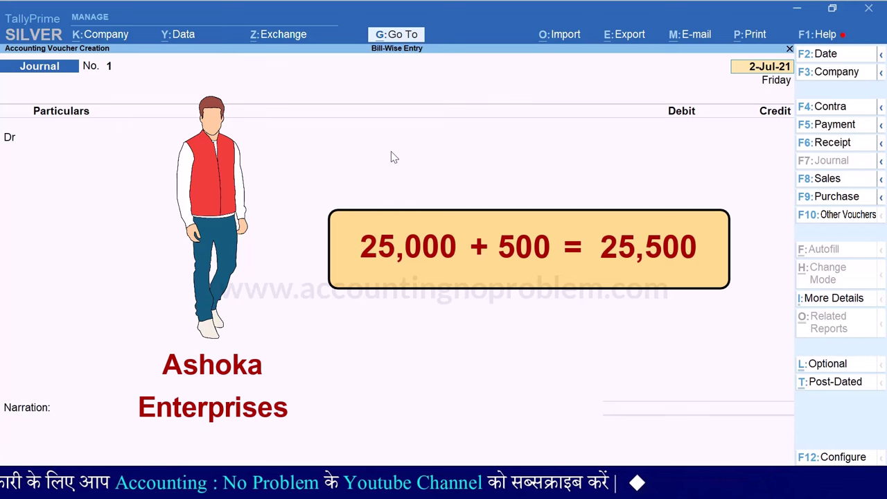
- Start a 1-Dec receipt crediting Ashoka Enterprises 25,500
key(F6)
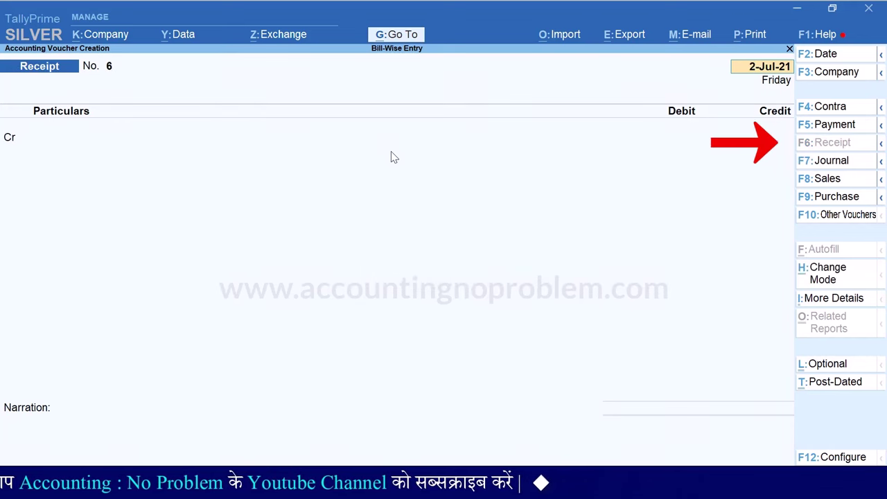
key(F2)
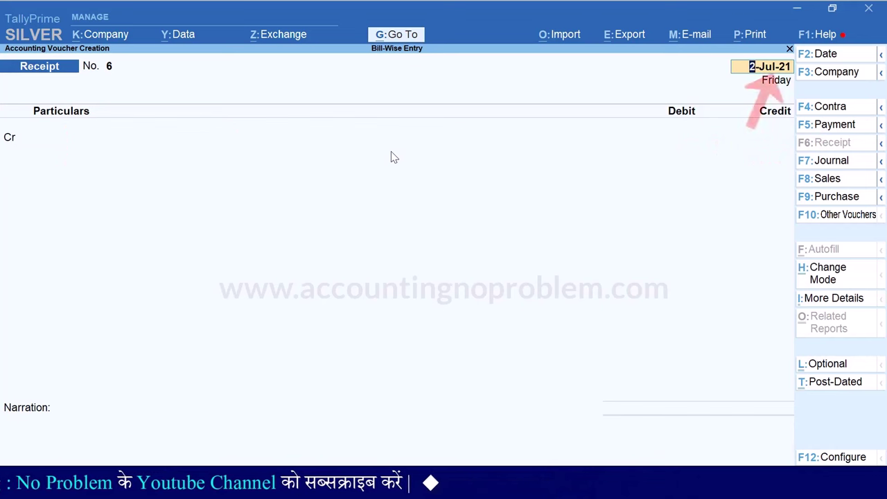
text(1.12)
key(Return)
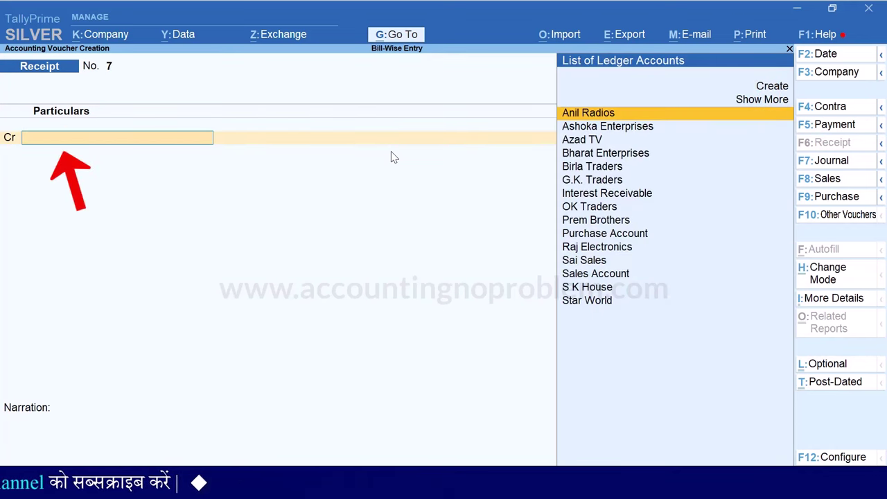
key(Down)
key(Return)
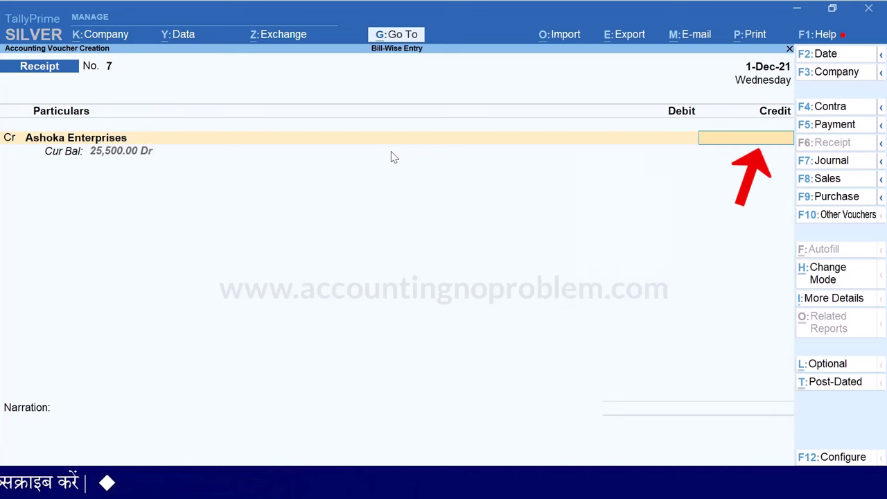
text(25,5)
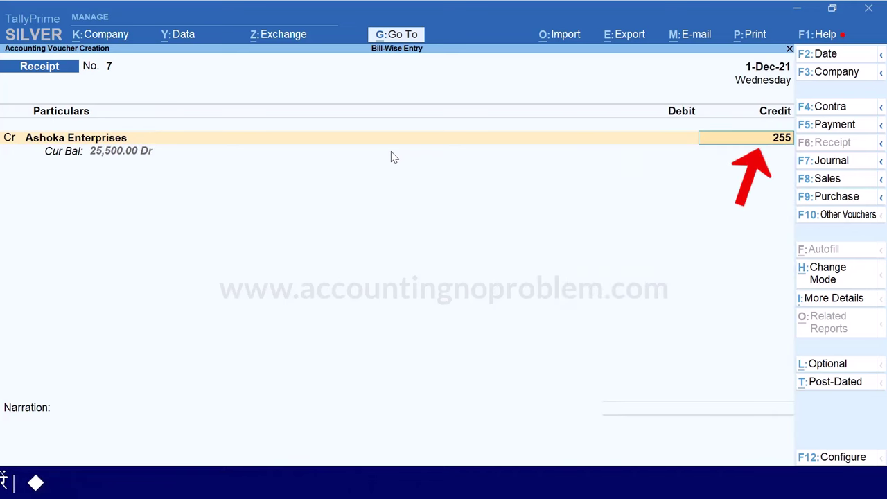
text(00)
key(Return)
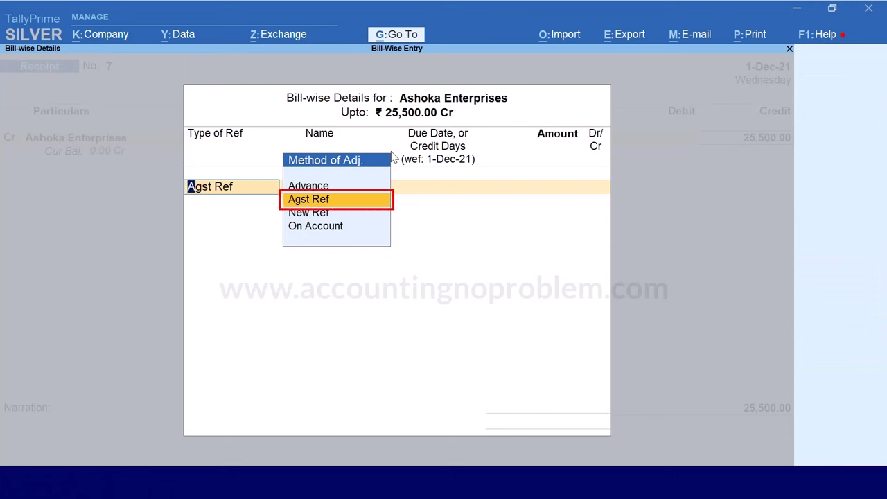
- Allocate 25,000 against bill 13 and the remaining 500 On Account
key(Return)
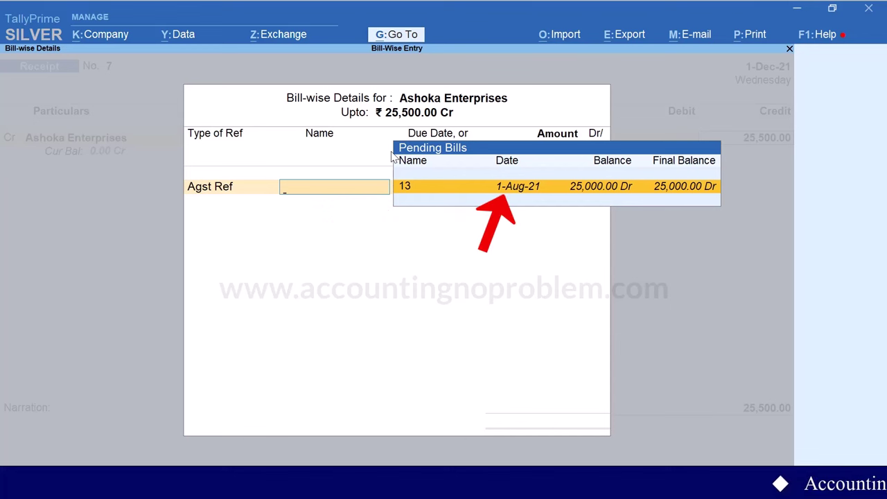
key(Return)
key(Return)
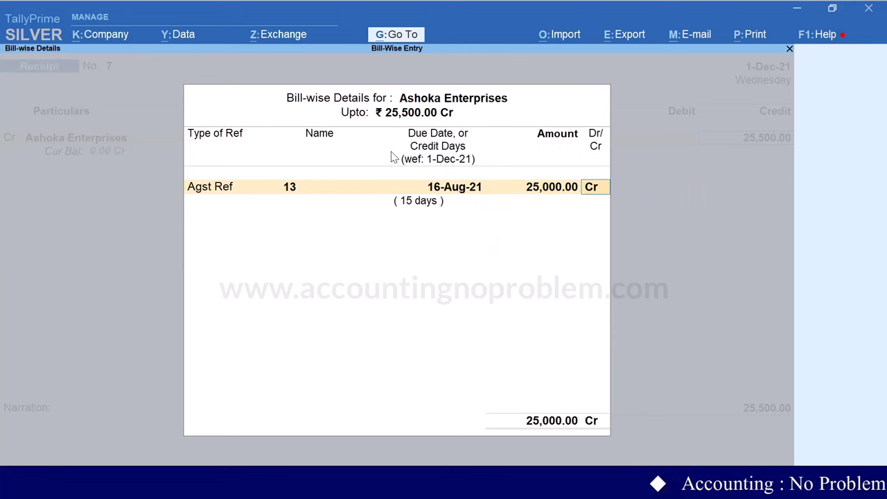
key(Return)
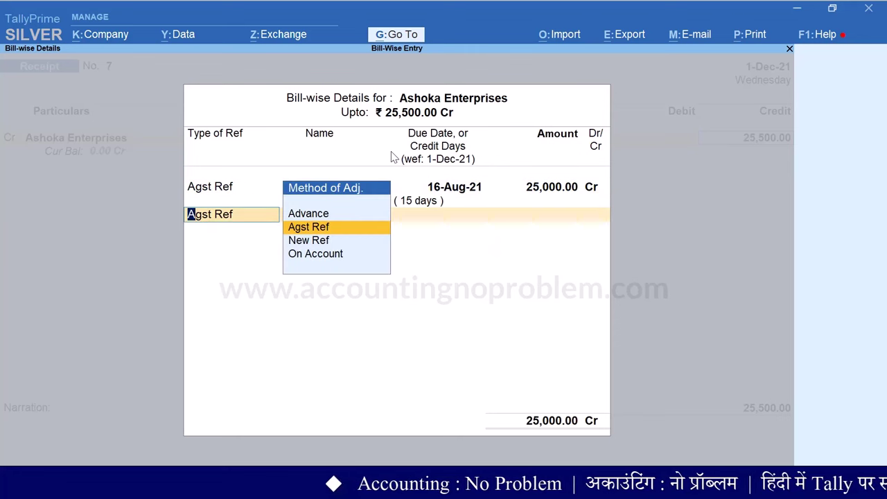
key(Down)
key(Down)
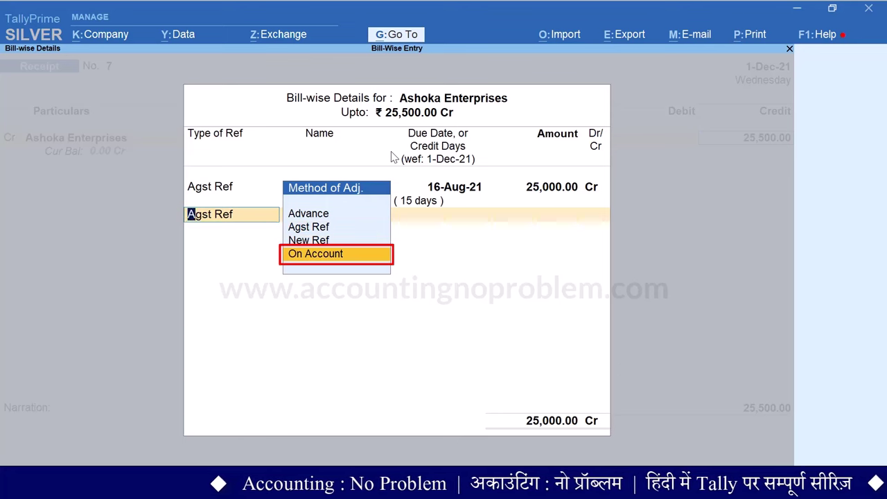
key(Return)
key(Return)
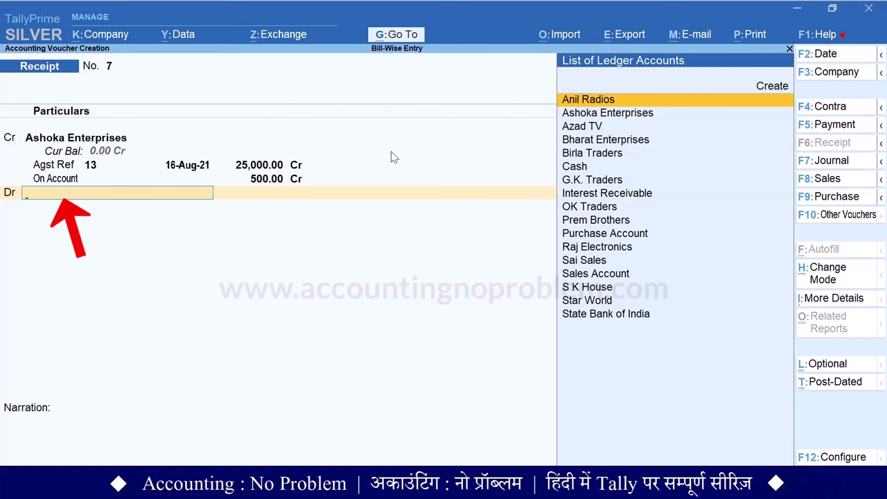
- Debit Cash 25,500 and save Receipt No. 7
text(C)
key(Return)
key(Return)
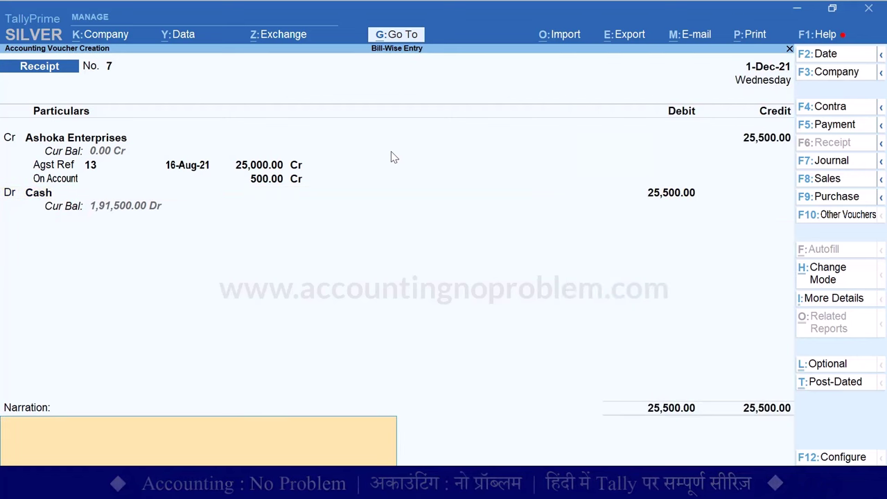
key(Return)
key(Return)
- Expand Ashoka Enterprises' On Account outstandings to review Journal 2 and Receipt 7, then exit
key(Escape)
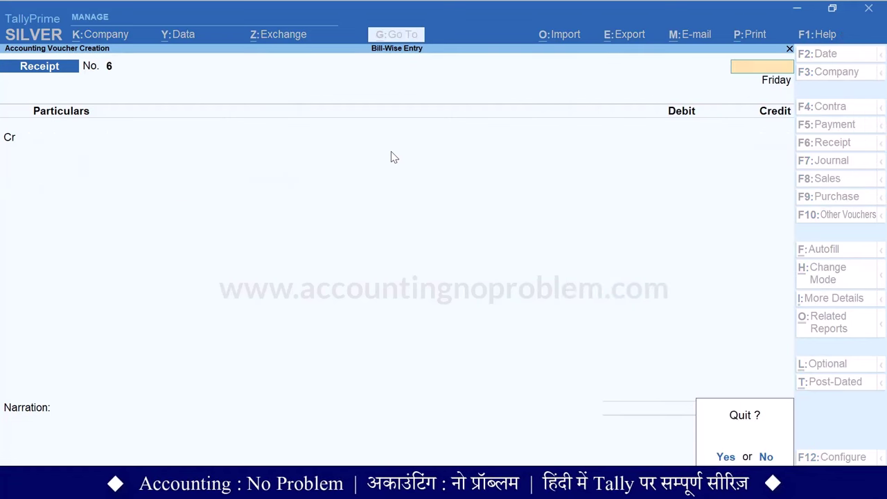
key(Return)
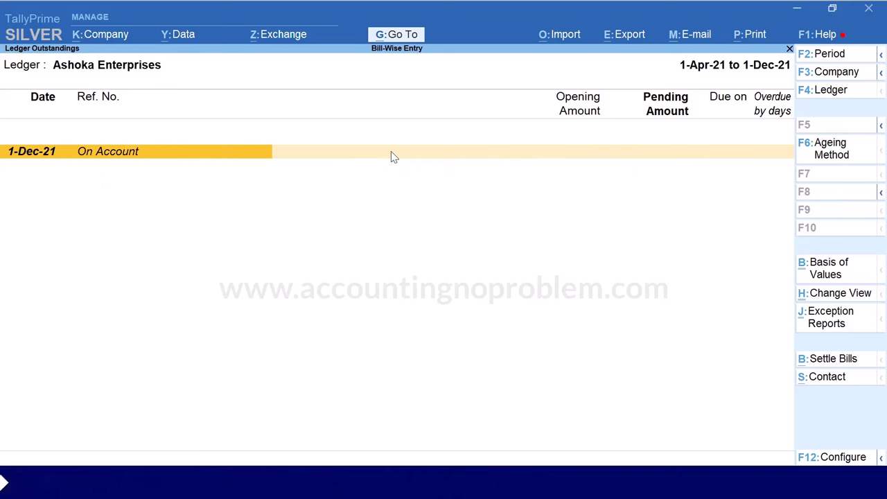
key(shift+Return)
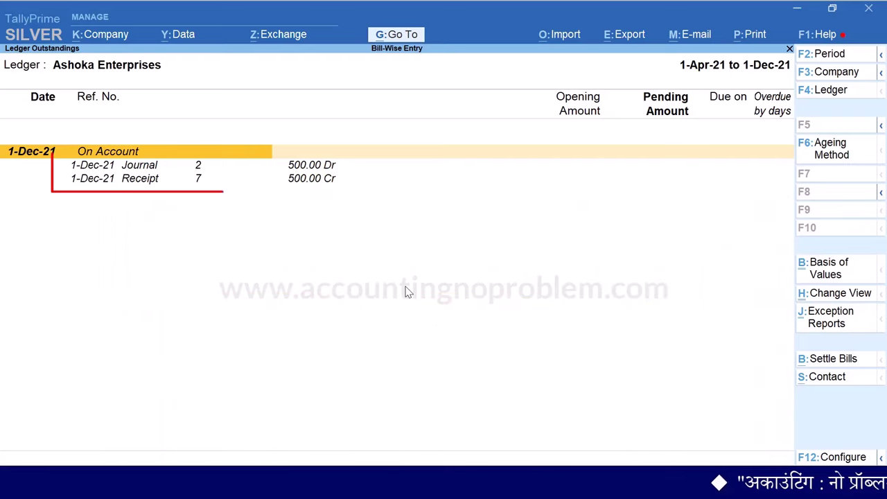
key(Down)
key(Down)
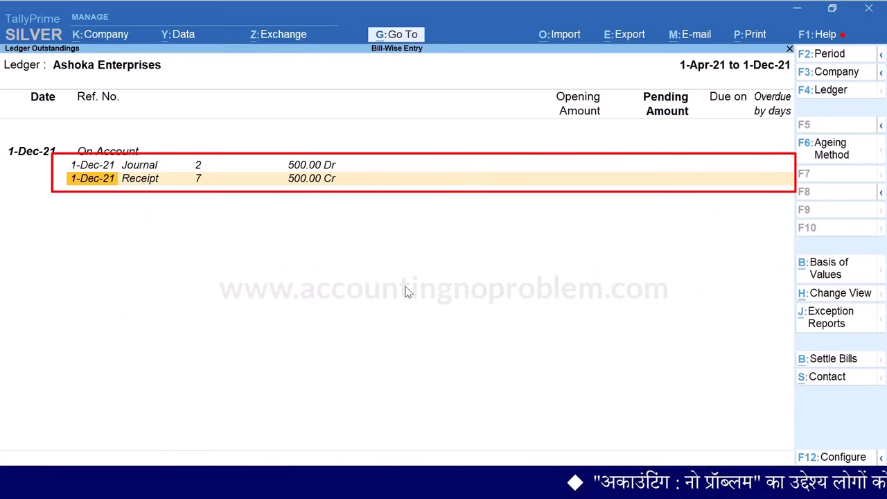
key(Up)
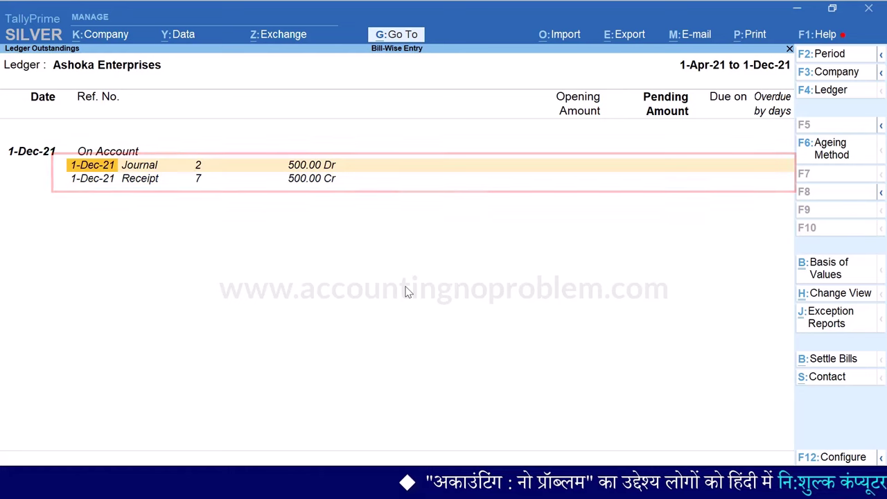
key(Escape)
key(Escape)
key(Escape)
key(Escape)
key(Escape)
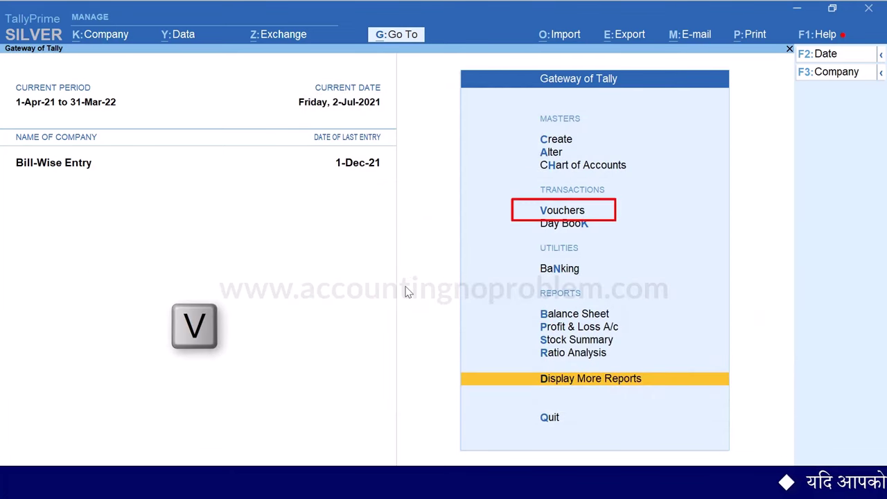
- Save Receipt No. 8 crediting Bharat Enterprises 2,00,000 On Account, debited to Cash
key(v)
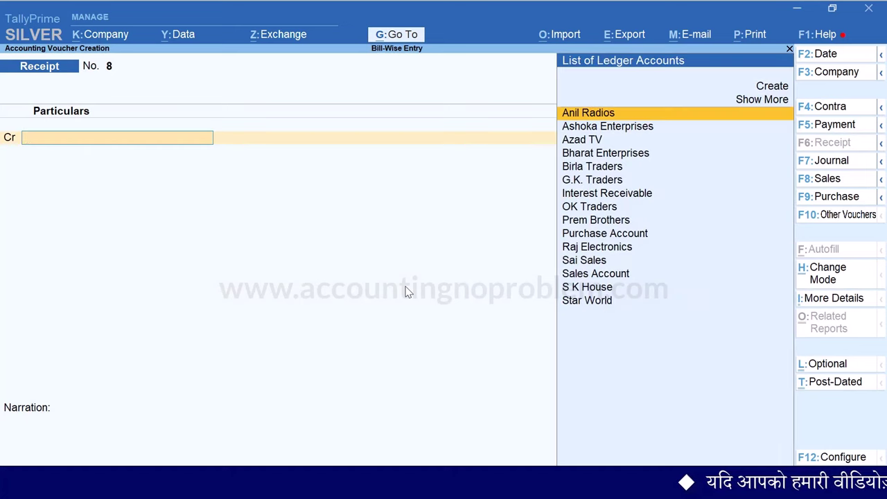
key(Down)
key(Down)
key(Down)
key(Return)
text(2,00,0)
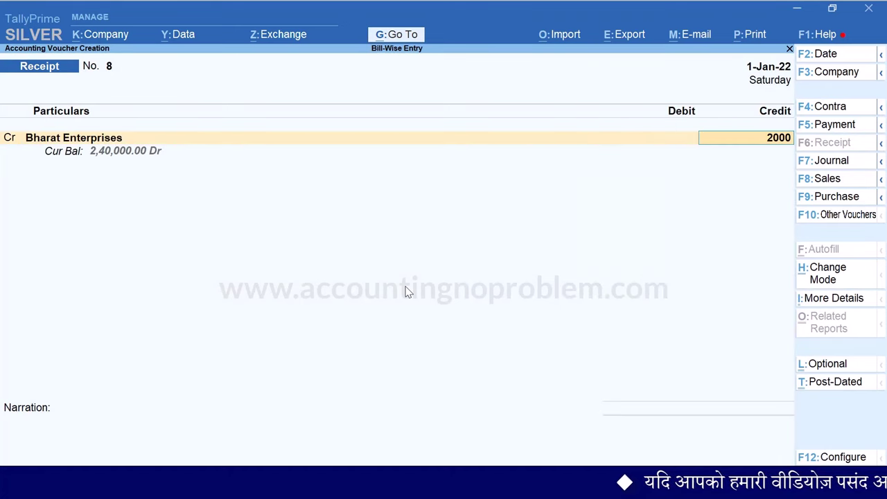
text(00)
key(Return)
key(Down)
key(Down)
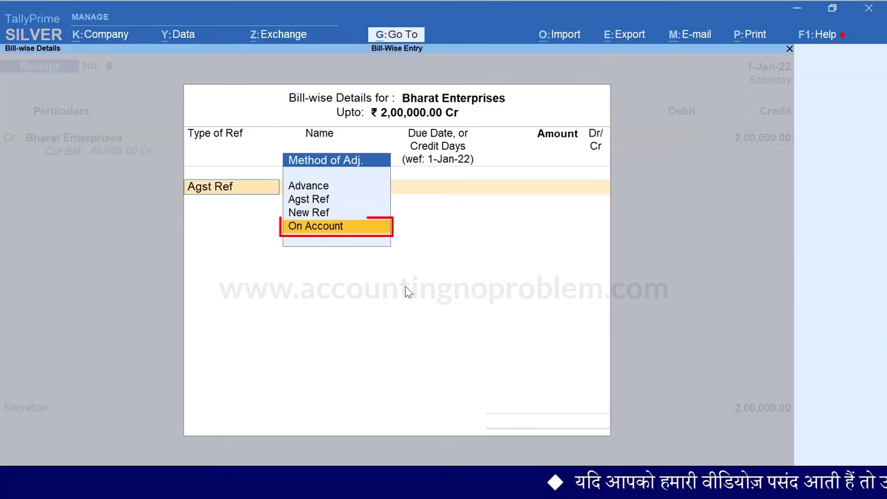
key(Return)
key(Return)
key(Return)
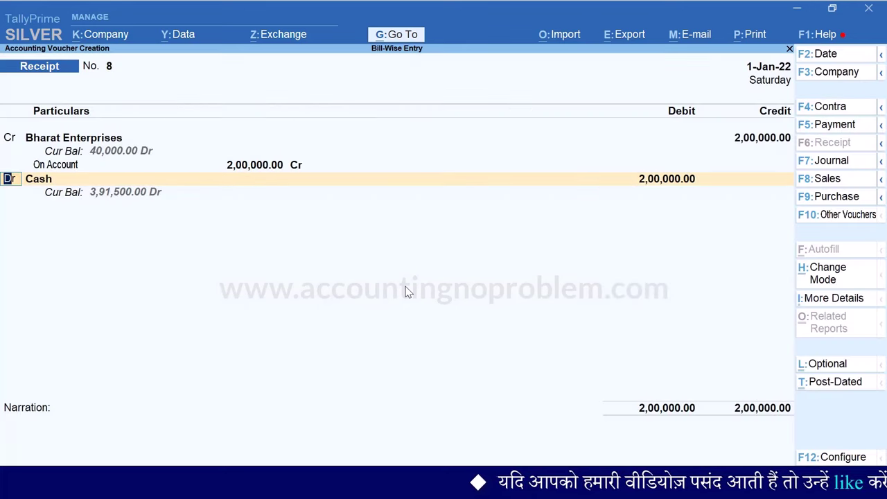
key(Return)
key(Return)
key(Return)
key(Return)
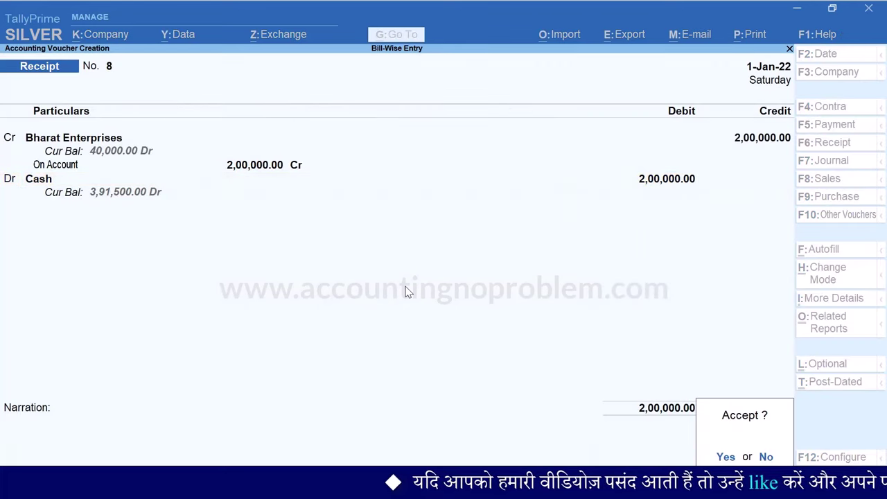
key(Return)
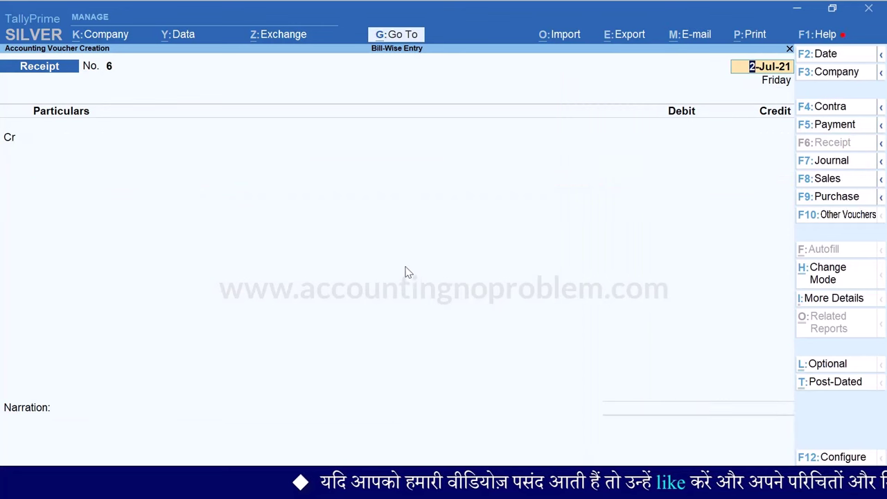
- Go to the Ledger Vouchers report and select Bharat Enterprises
click(395, 35)
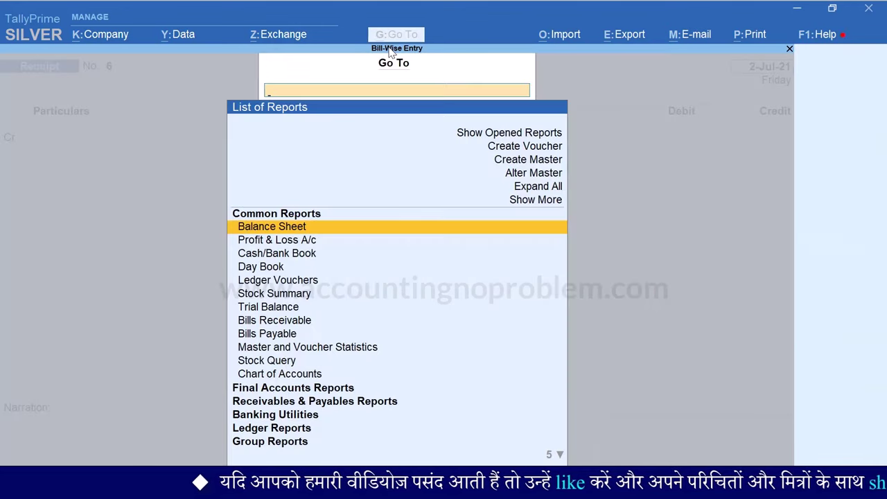
key(Down)
key(Down)
key(Down)
key(Down)
key(Return)
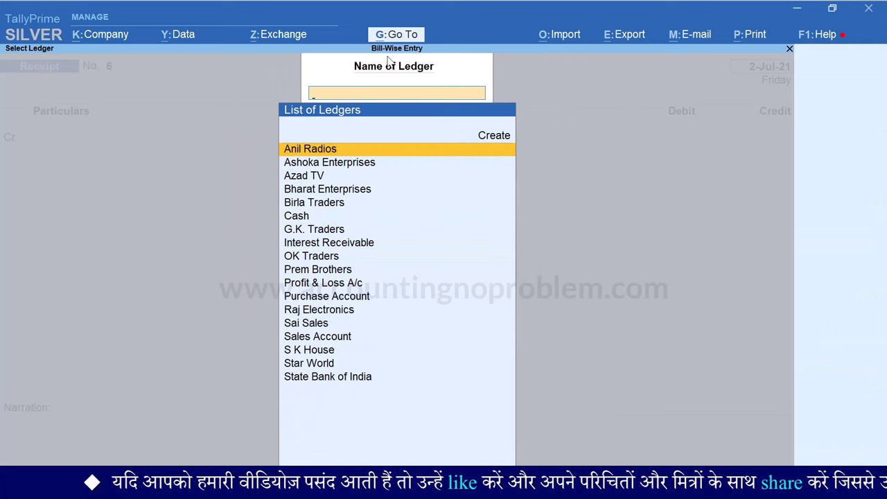
key(Down)
key(Down)
key(Down)
- Show Bharat Enterprises' ledger vouchers for 1-Apr-21 to 1-Jan-22, closing balance 40,000.00
key(Return)
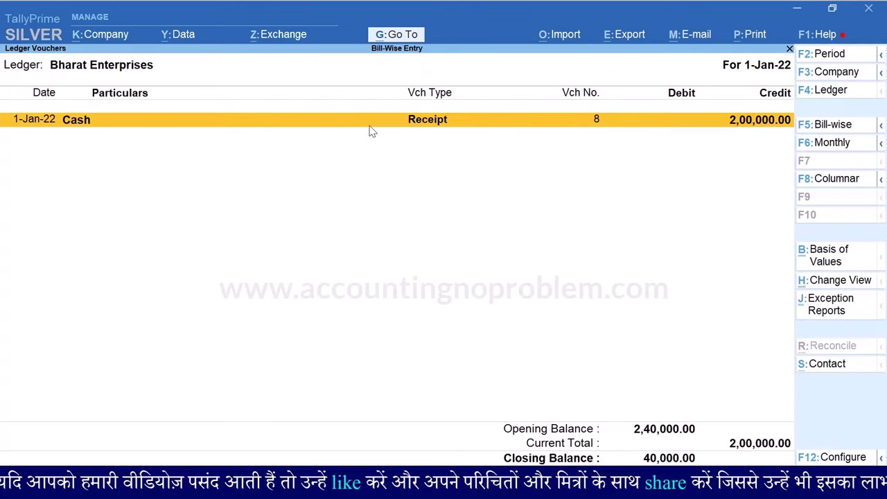
key(alt+F2)
key(Return)
key(BackSpace)
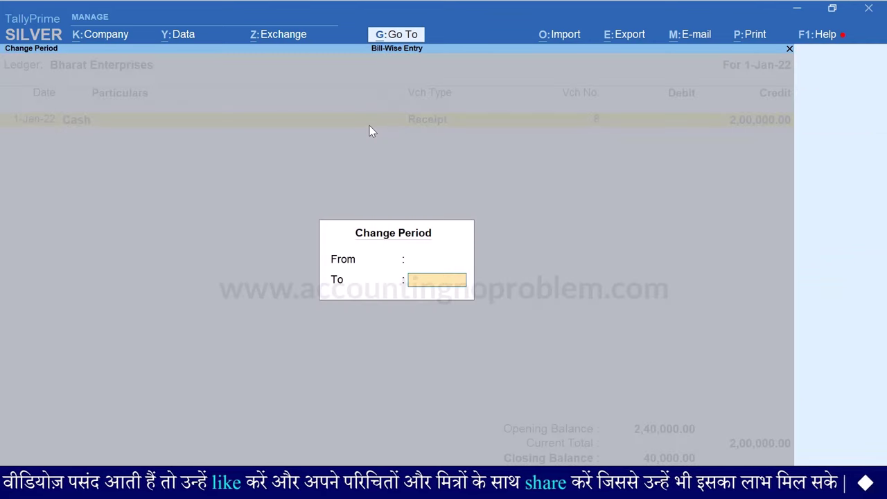
key(Return)
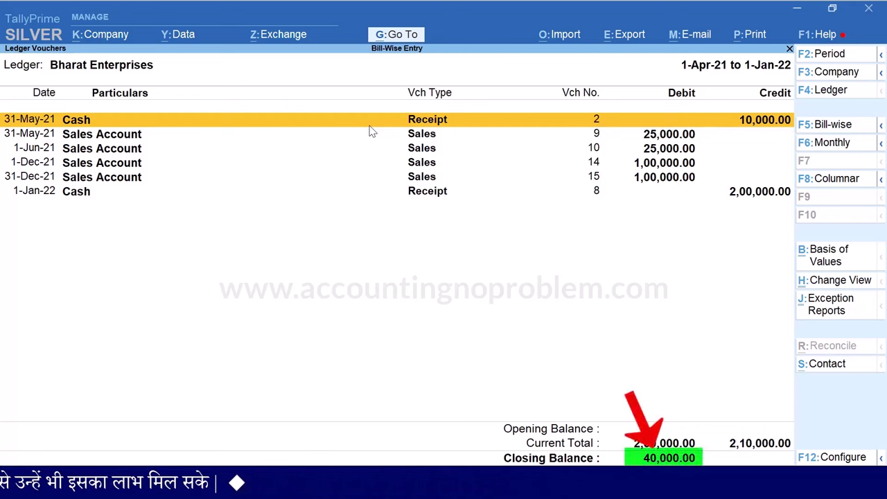
- Close the ledger vouchers and open the Bills Receivable outstandings report
key(Escape)
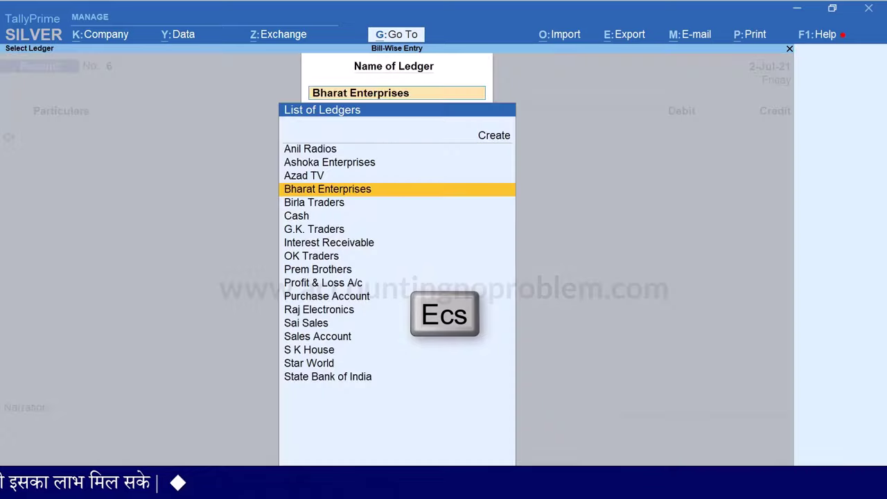
key(Escape)
key(Escape)
key(Escape)
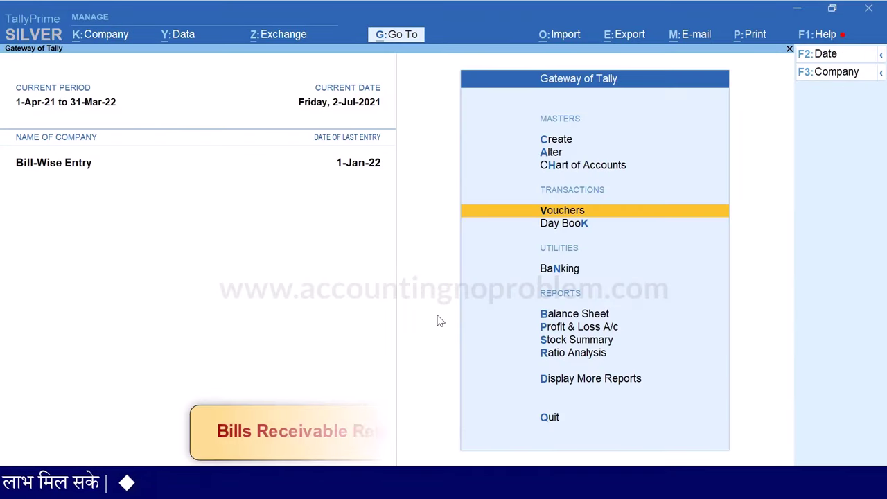
key(d)
key(s)
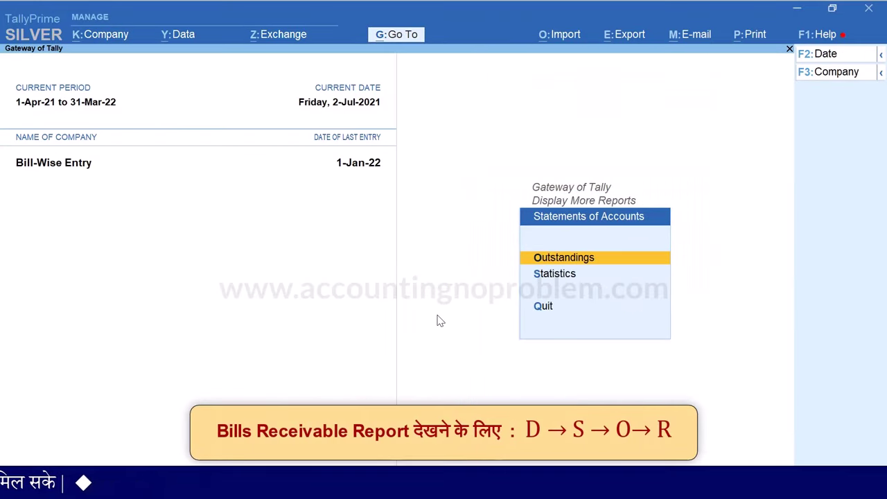
key(o)
key(r)
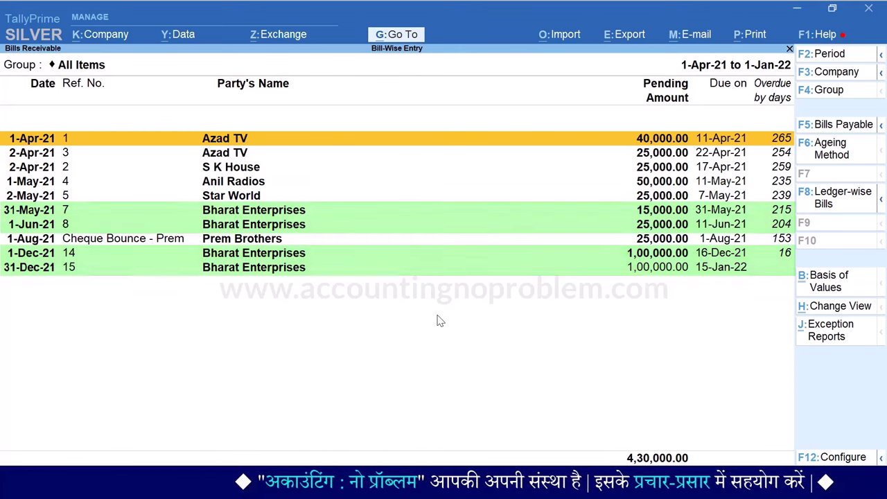
- Check Bharat Enterprises' ledger outstandings, including the 2,00,000.00 Cr On Account entry, then return to Gateway
key(Escape)
key(Down)
key(Down)
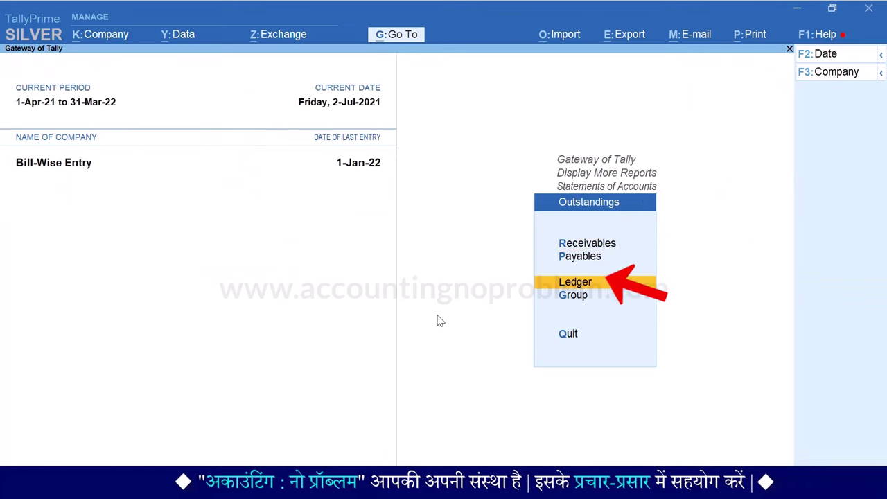
key(Return)
key(Down)
key(Down)
key(Down)
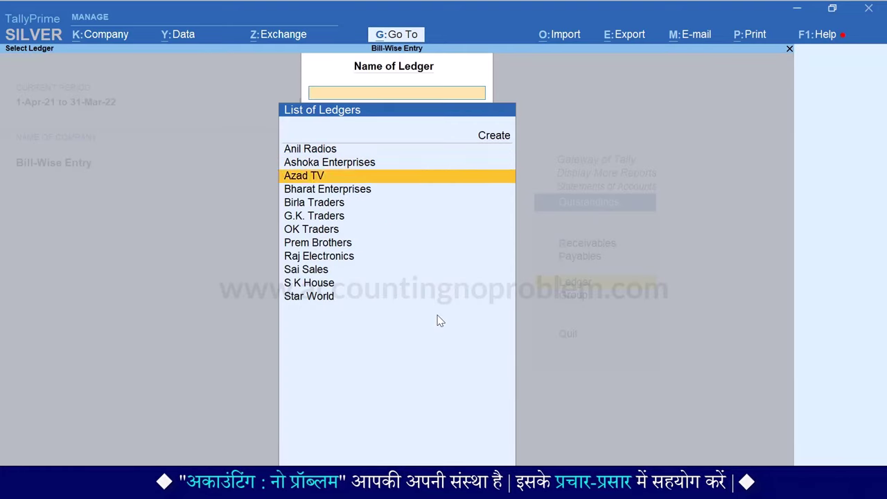
key(Return)
key(Down)
key(Down)
key(Down)
key(Down)
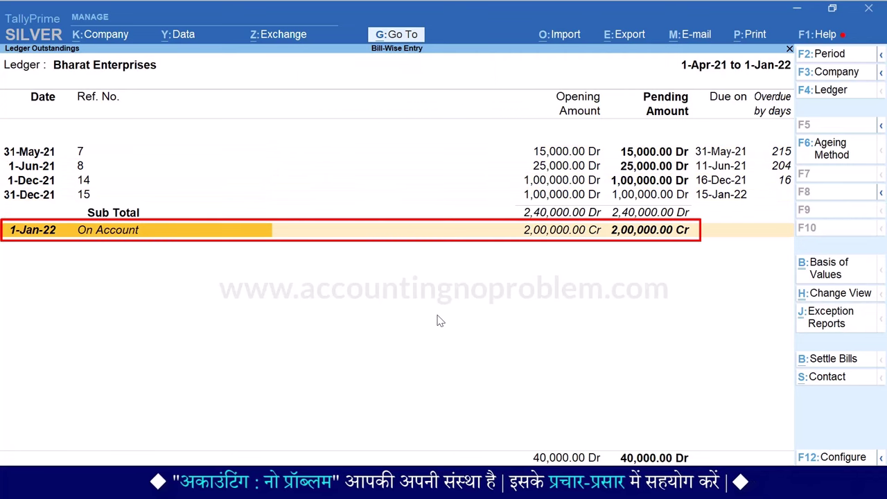
key(Escape)
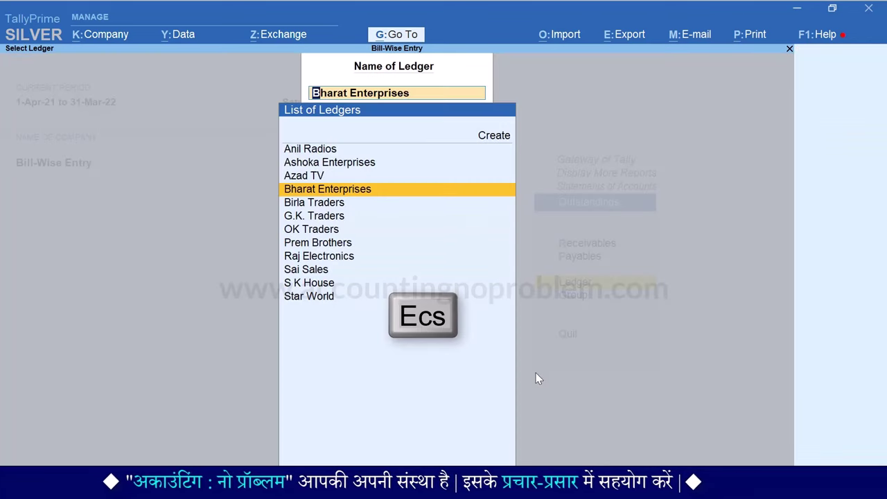
key(Escape)
key(Escape)
key(Escape)
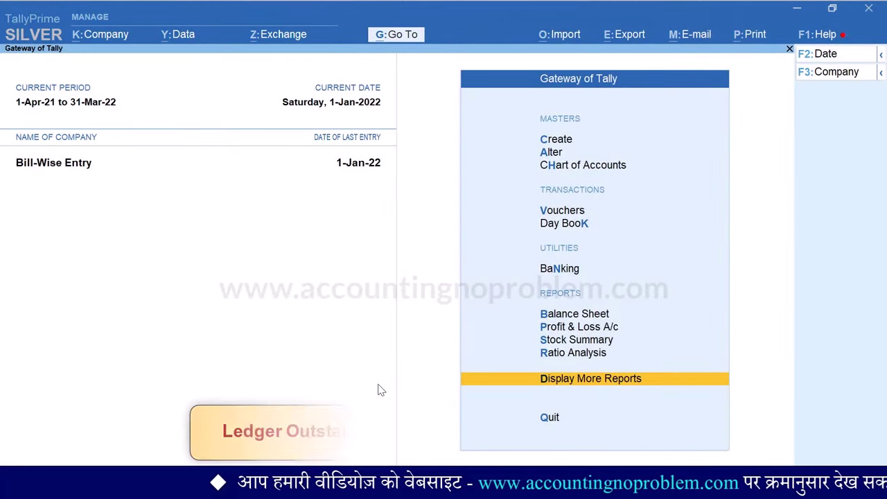
- Open Receipt No. 8 from Bharat Enterprises' On Account outstandings for alteration
key(d)
key(s)
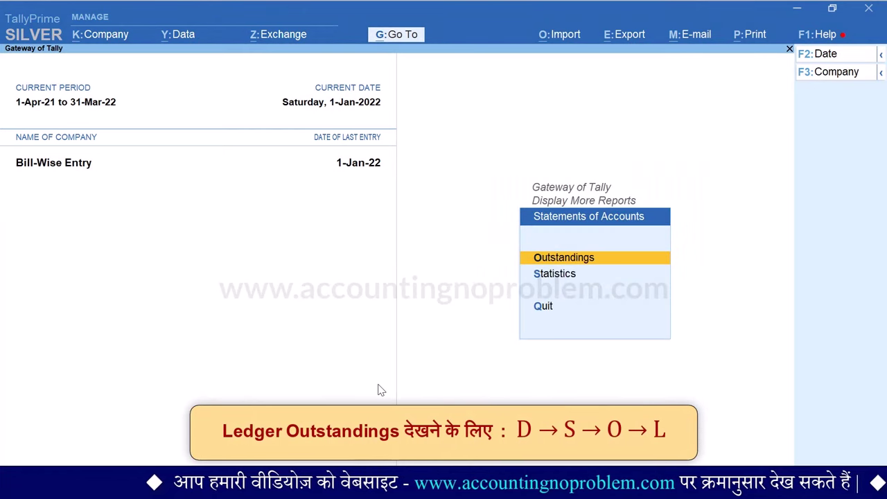
key(o)
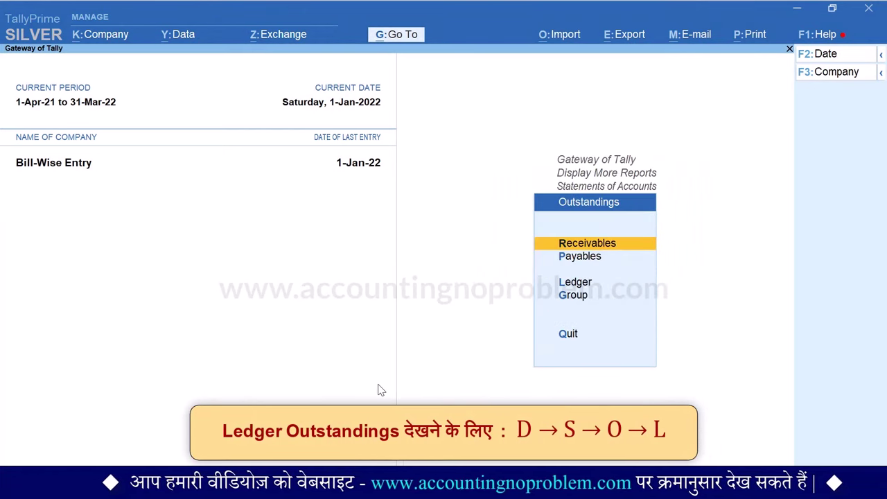
text(lBh)
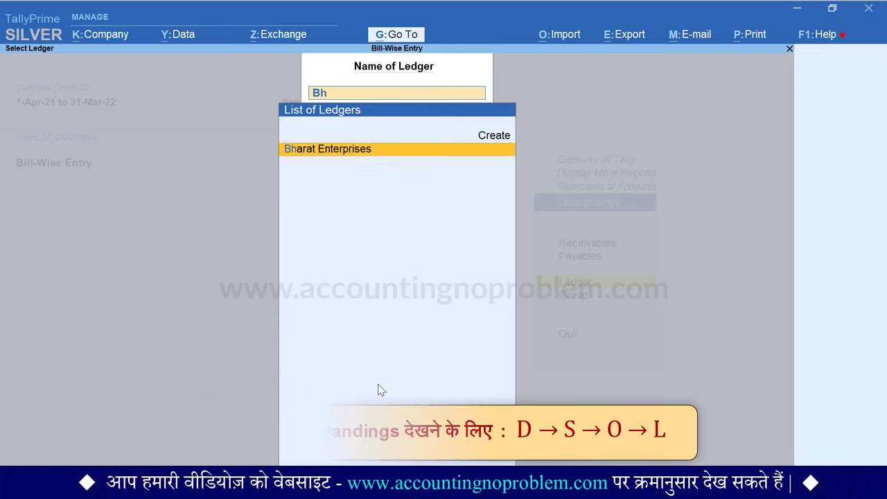
key(Return)
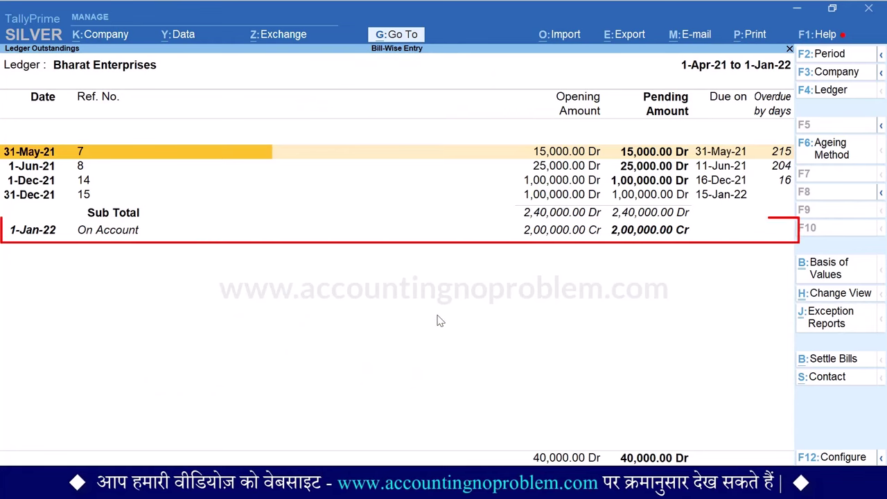
key(Down)
key(Down)
key(Down)
key(Down)
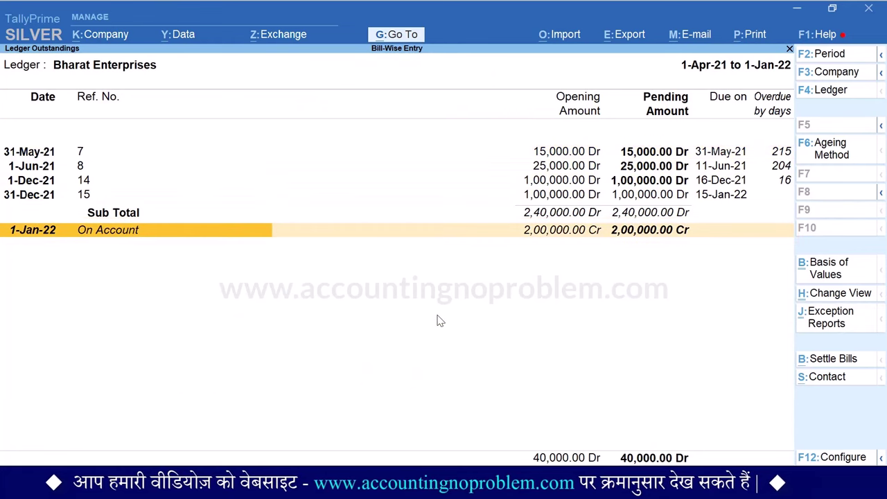
key(shift+Return)
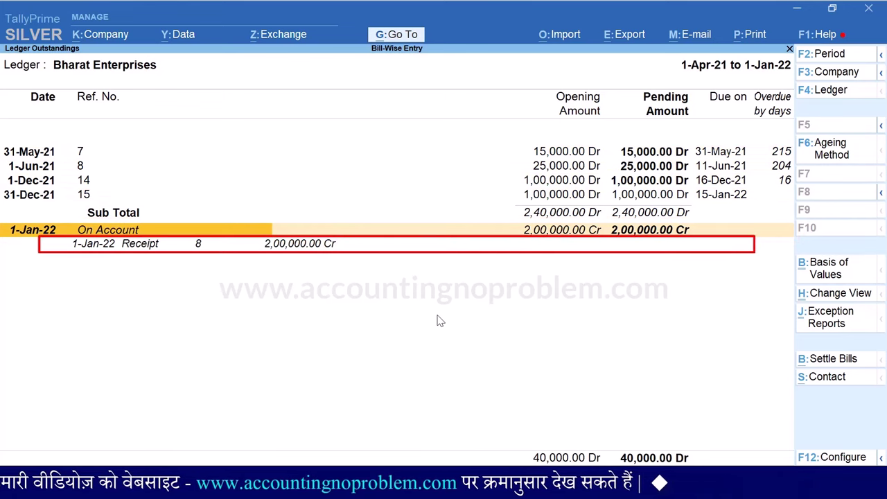
key(Down)
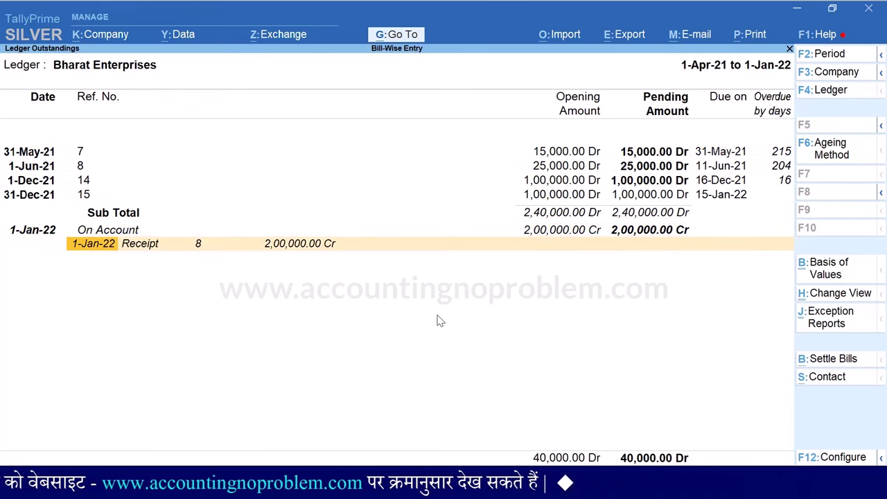
key(Return)
- Change the receipt's bill-wise allocation to Agst Ref, 1,00,000 each against bills 14 and 15
key(Return)
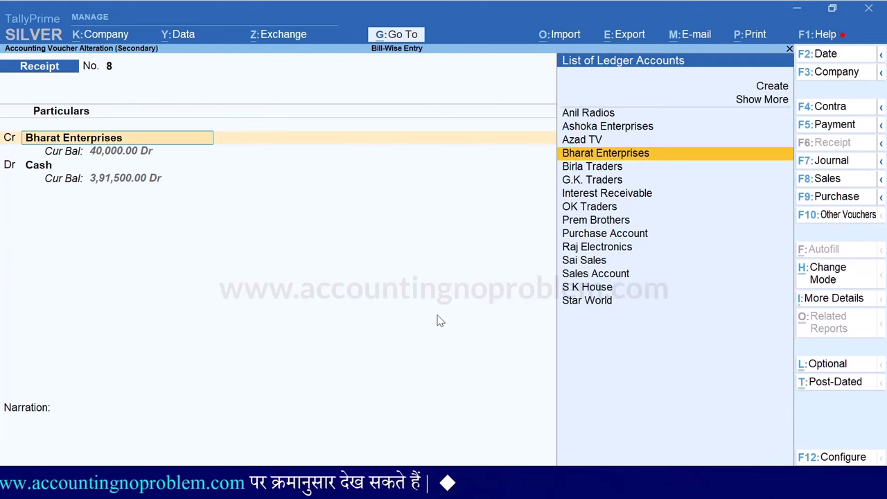
key(Return)
key(Return)
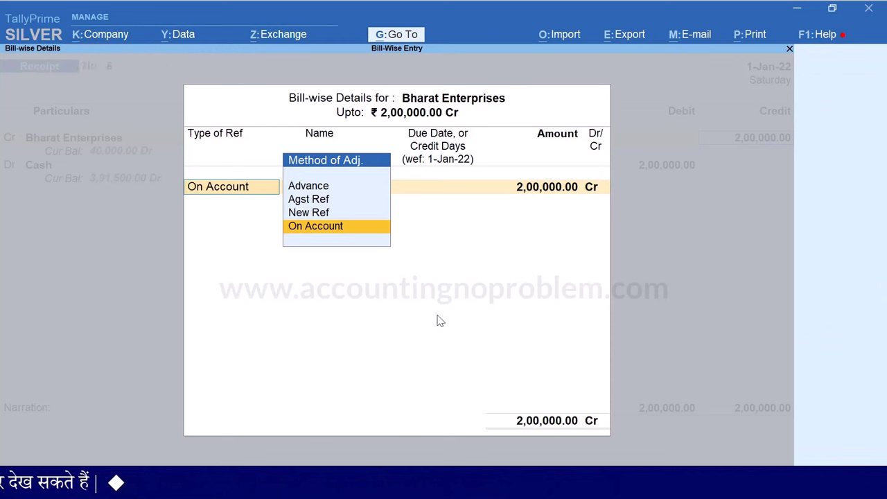
key(Up)
key(Up)
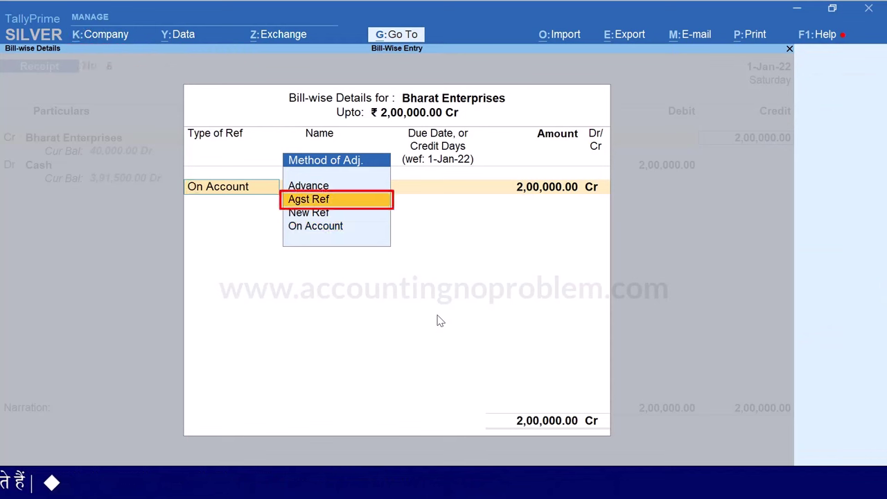
key(Return)
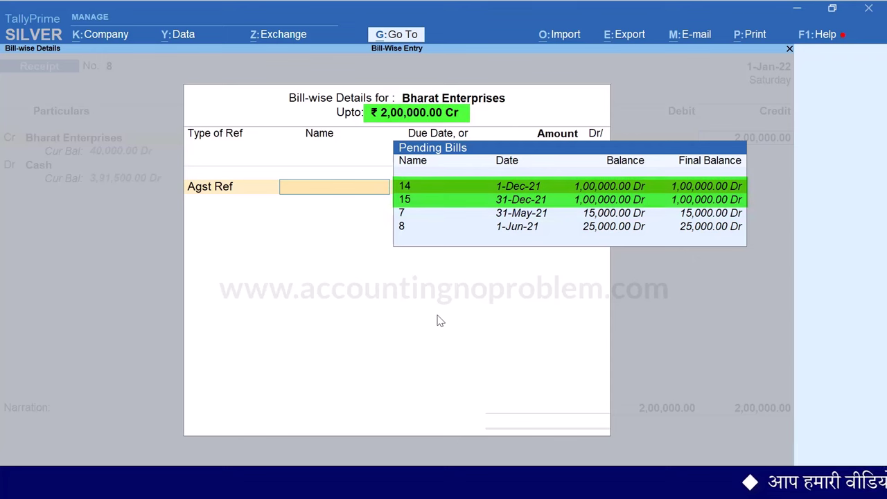
key(Return)
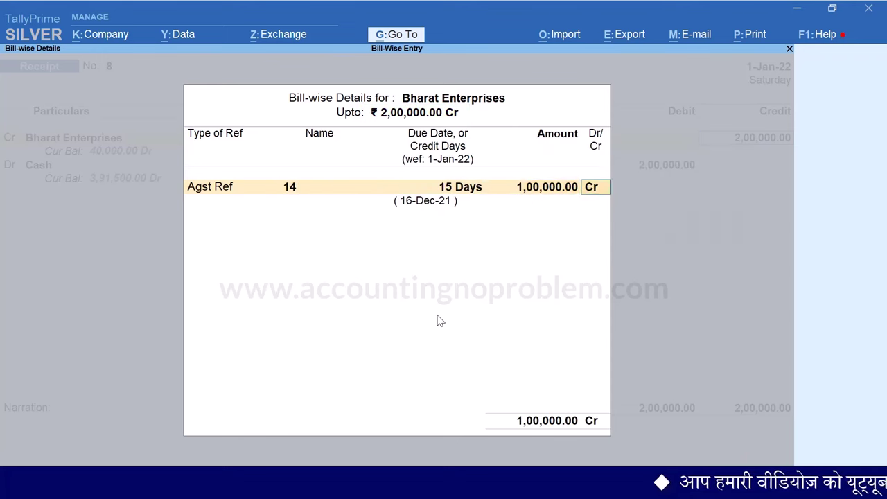
key(Return)
key(Return)
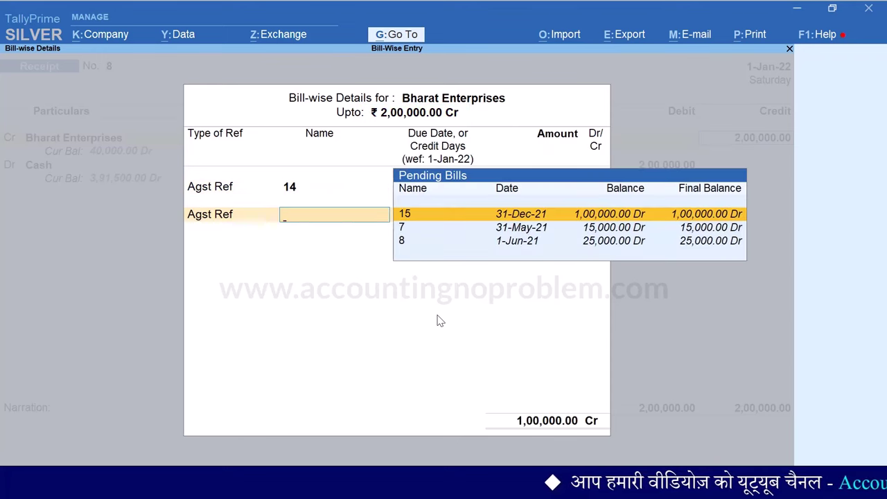
key(Return)
key(Return)
key(Return)
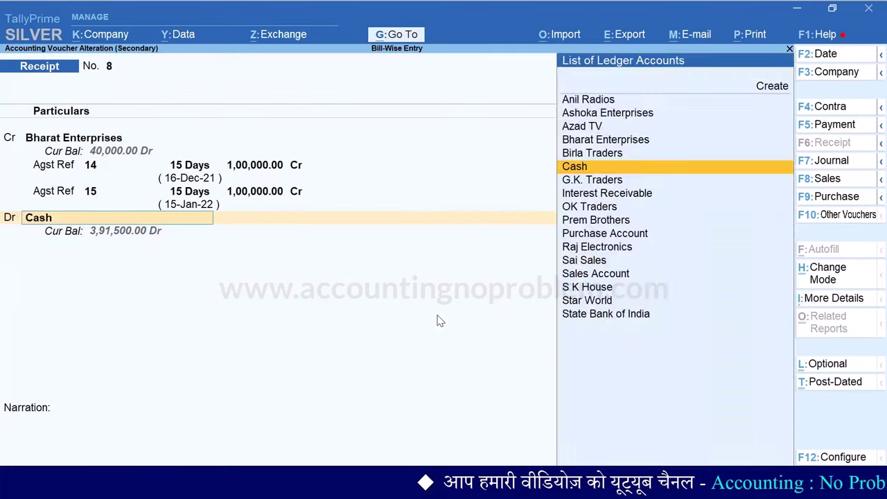
key(Return)
key(Return)
key(Return)
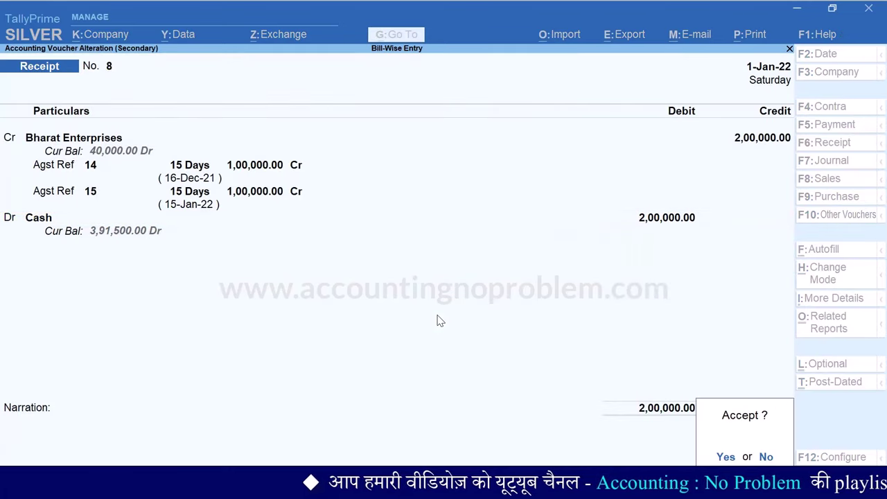
key(Return)
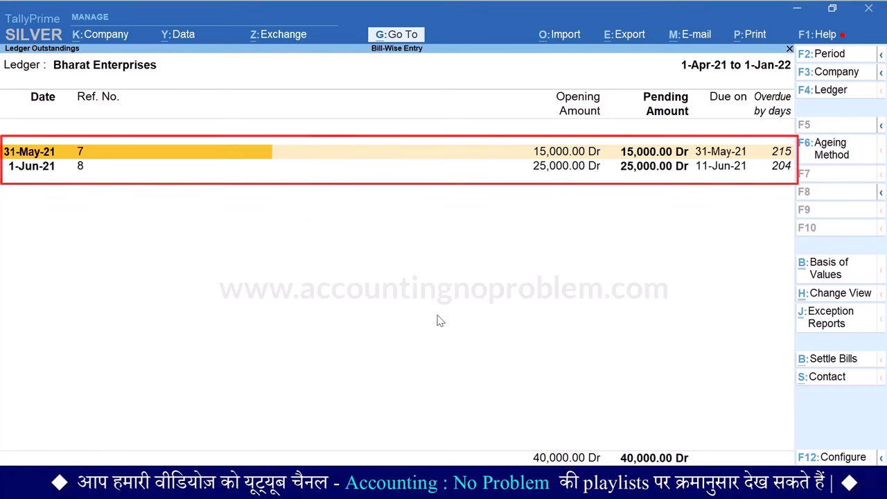
- Close the ledger outstandings and open the Bills Receivable report
key(Escape)
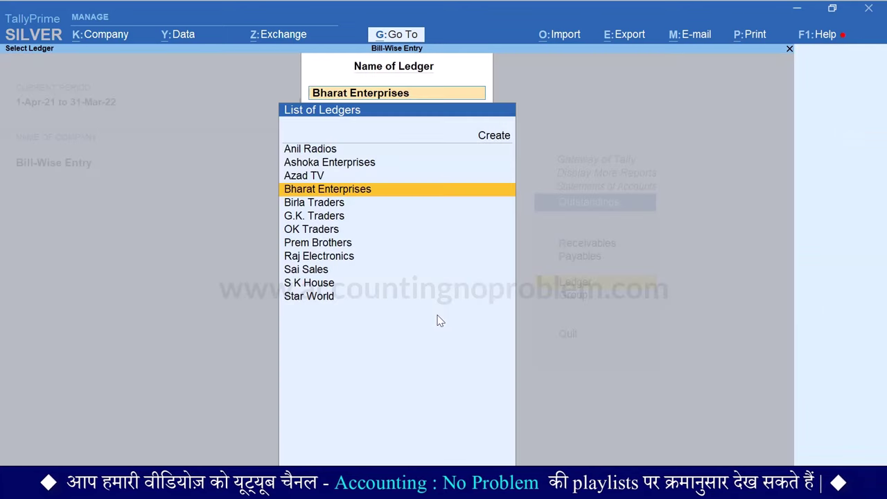
key(Escape)
key(Up)
key(Up)
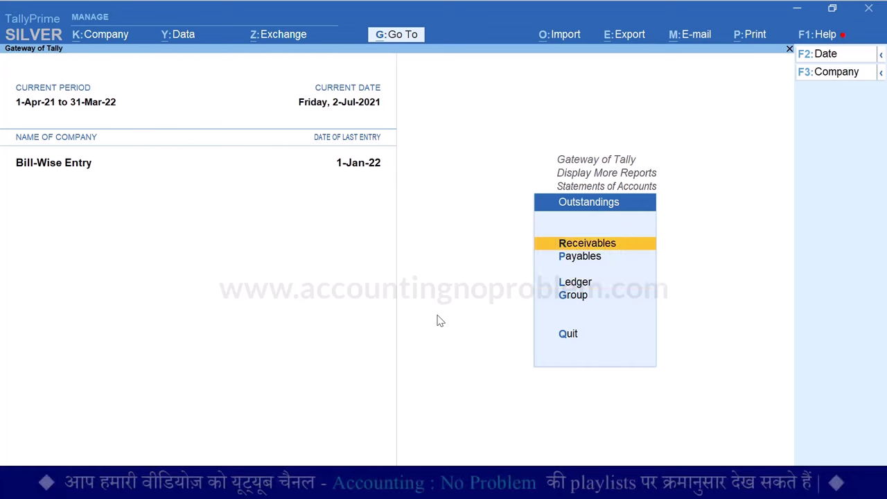
key(Return)
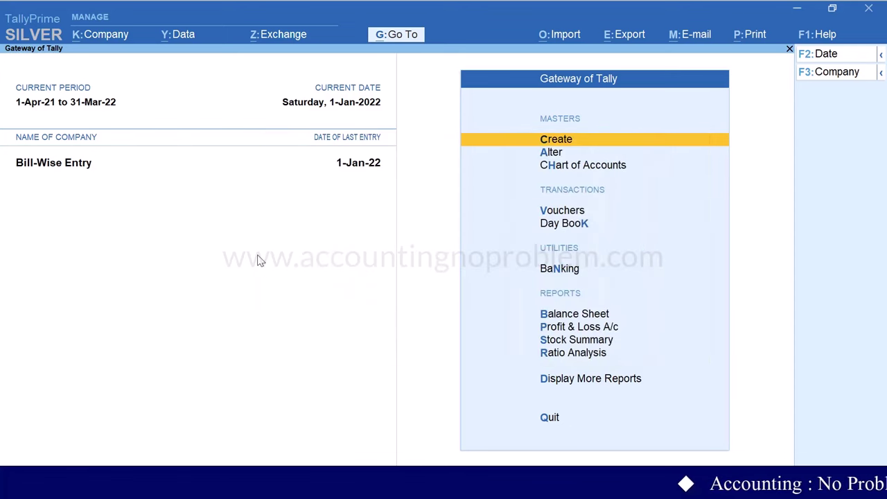
- Begin a Sun Enterprises ledger under Sundry Debtors, then abandon the form and return to Gateway
key(Return)
key(Down)
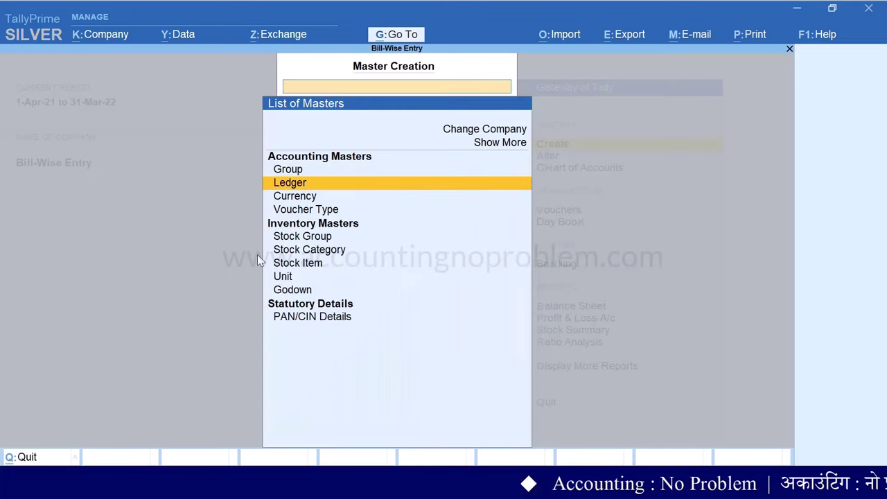
key(Return)
text(Sun Enterprises)
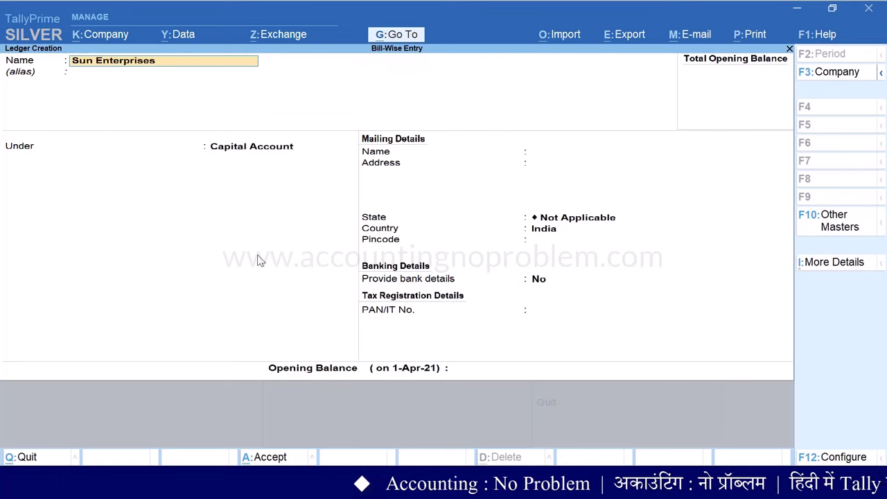
key(Return)
key(Return)
text(Su)
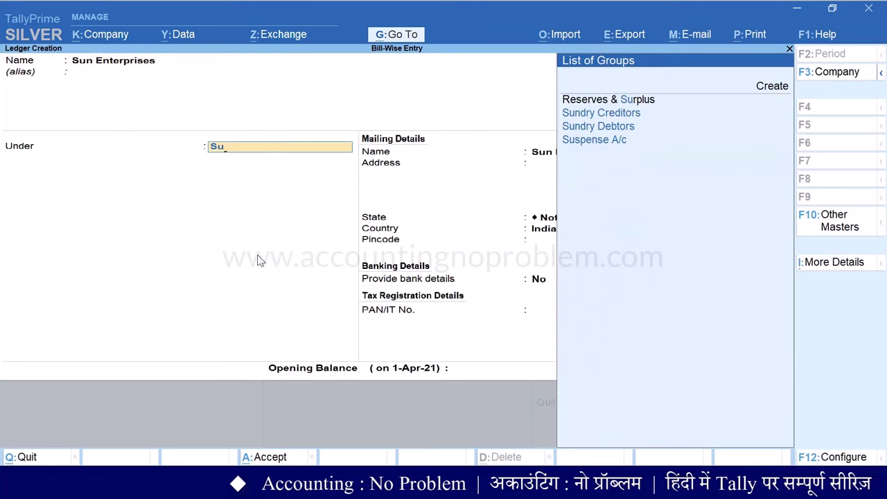
text(ndry D)
key(Return)
key(Return)
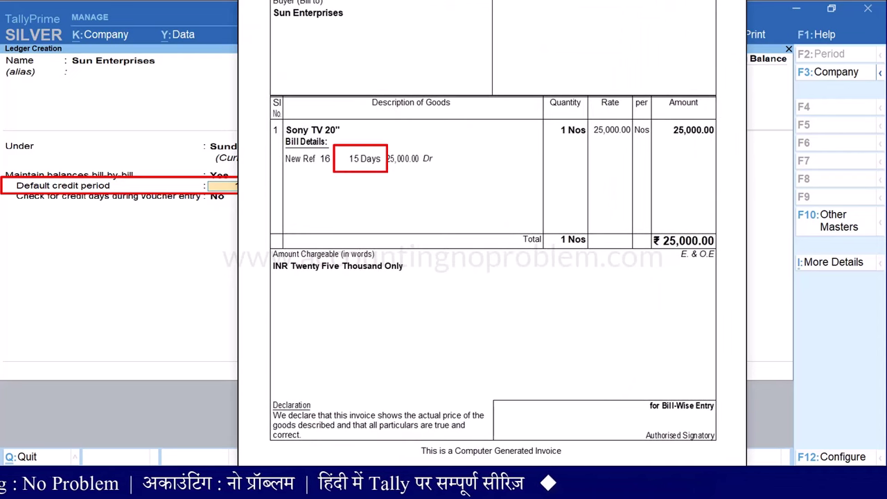
text(15)
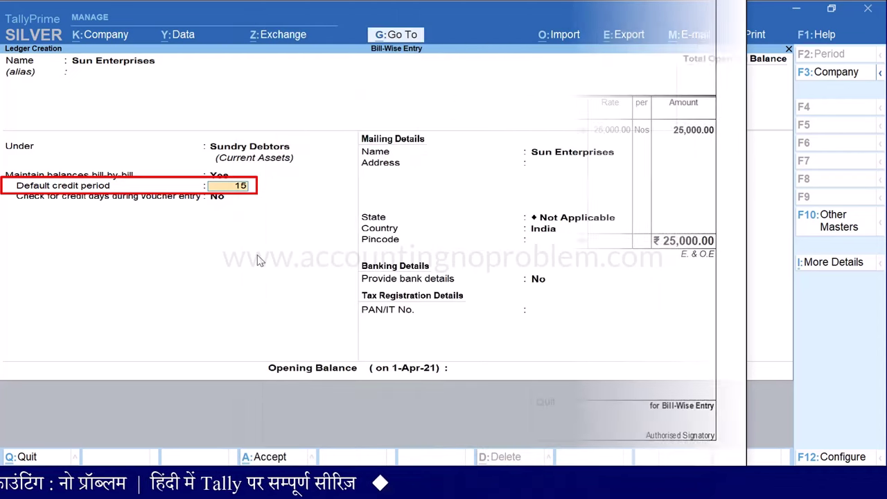
key(Escape)
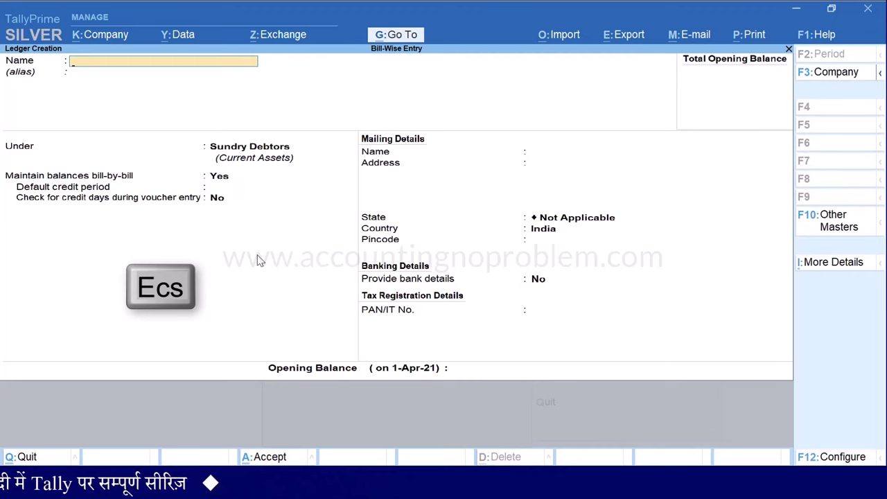
key(Escape)
key(Escape)
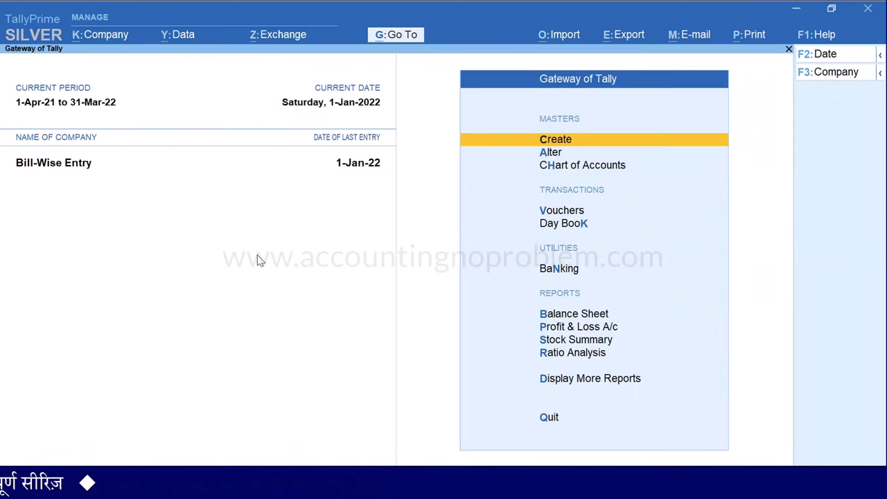
- Start a new Sales voucher, keep the date and choose Sun Enterprises as the party
key(v)
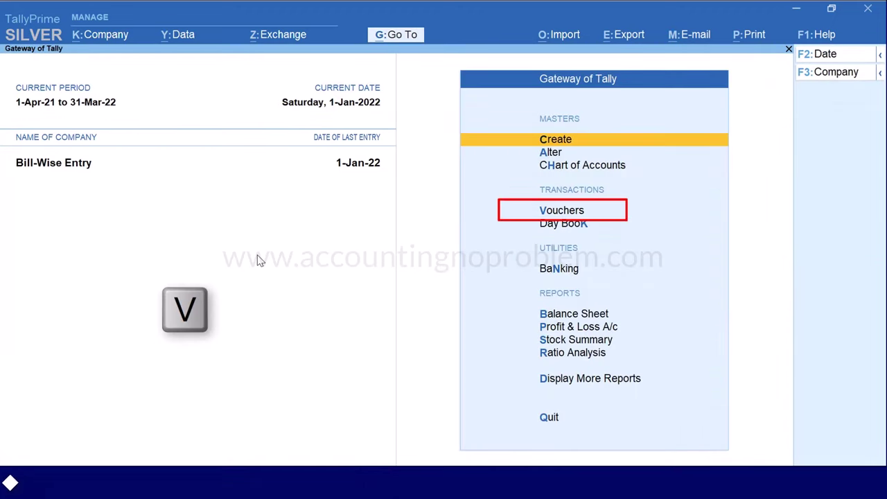
key(F8)
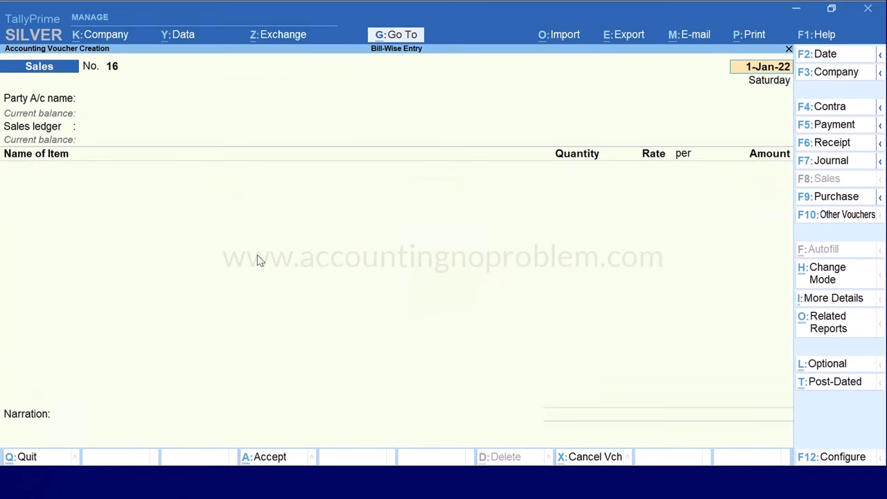
key(Return)
text(S)
key(Down)
key(Down)
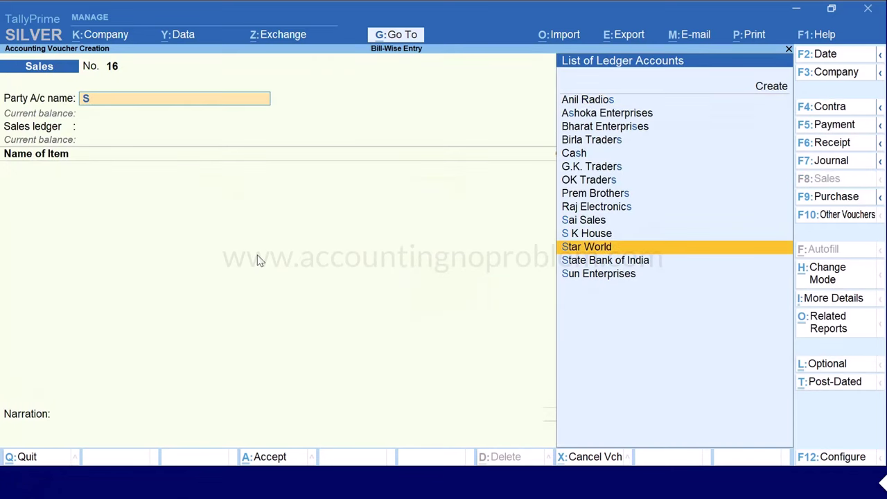
key(Down)
key(Down)
key(Return)
- Enter Sales Account, one Sony TV 20" at 25,000.00, and New Ref 16 due in 15 days
key(Return)
text(S)
key(Return)
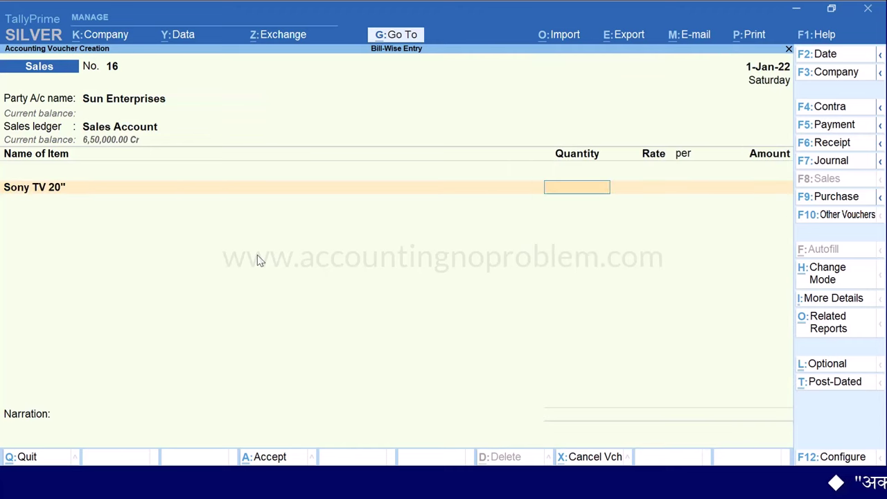
text(1)
key(Return)
key(Return)
key(Return)
key(Return)
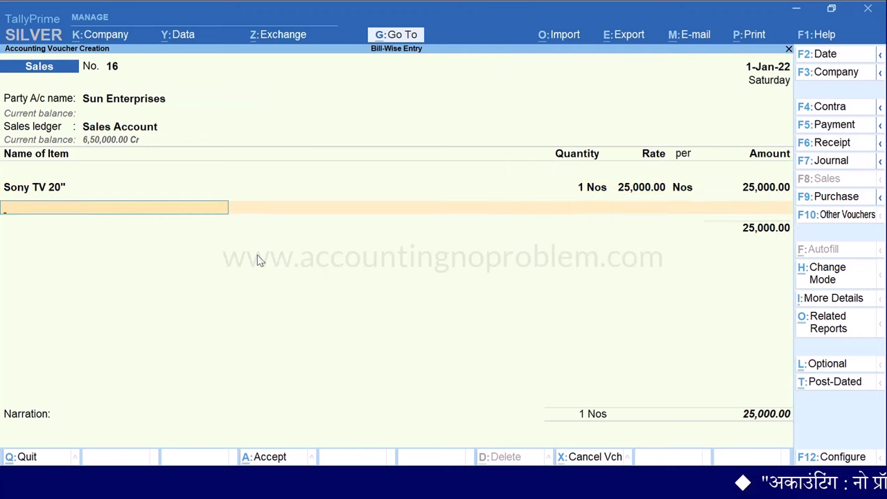
key(Return)
key(Return)
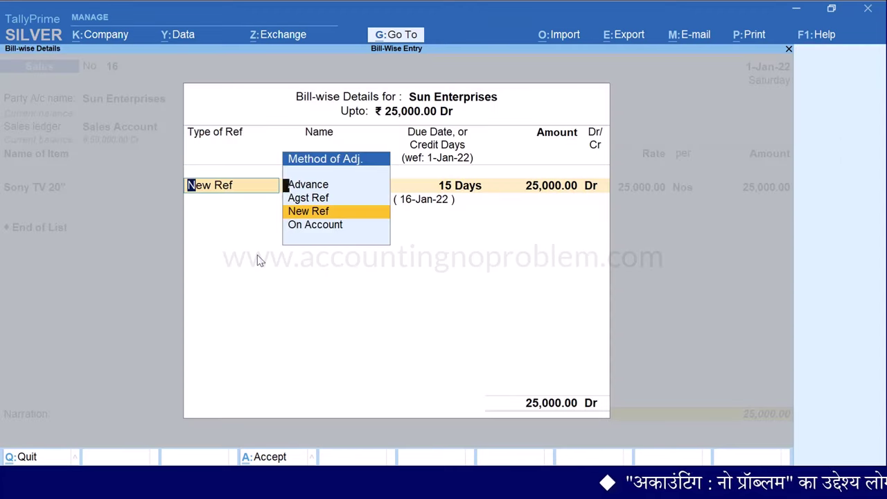
key(Return)
key(Return)
key(Return)
key(Return)
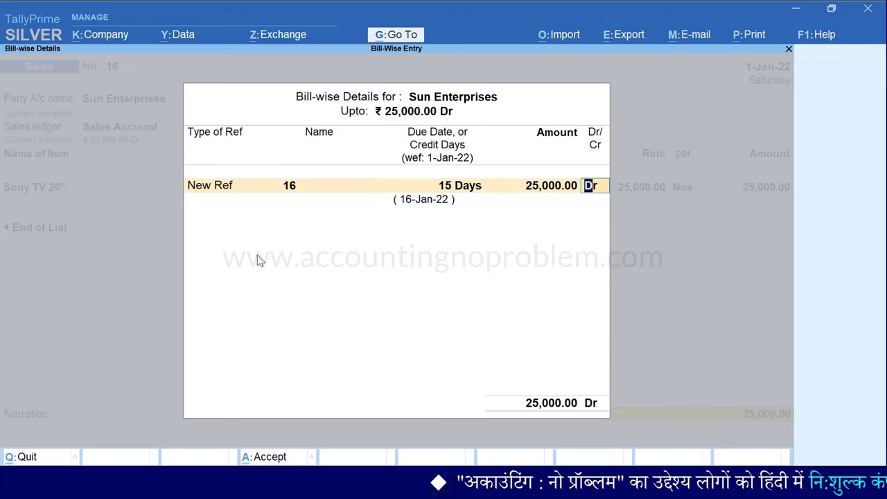
key(Return)
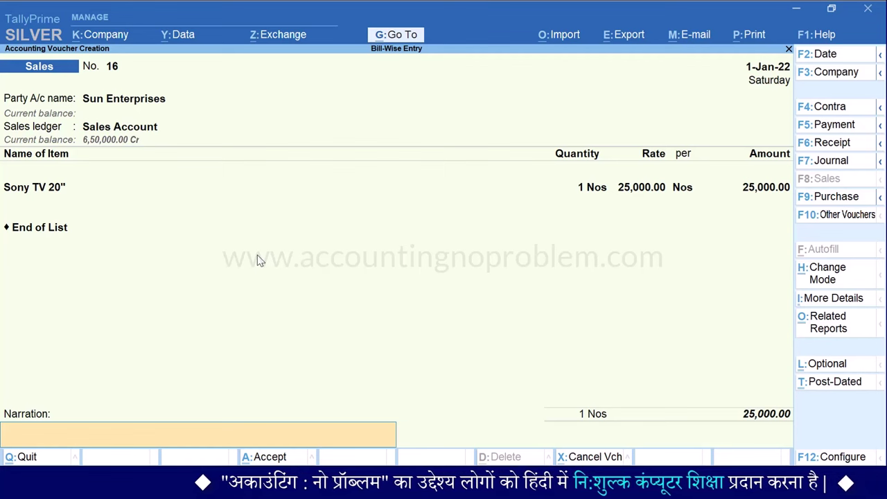
- Preview voucher 16 as a zoomed invoice, then close the preview
key(ctrl+p)
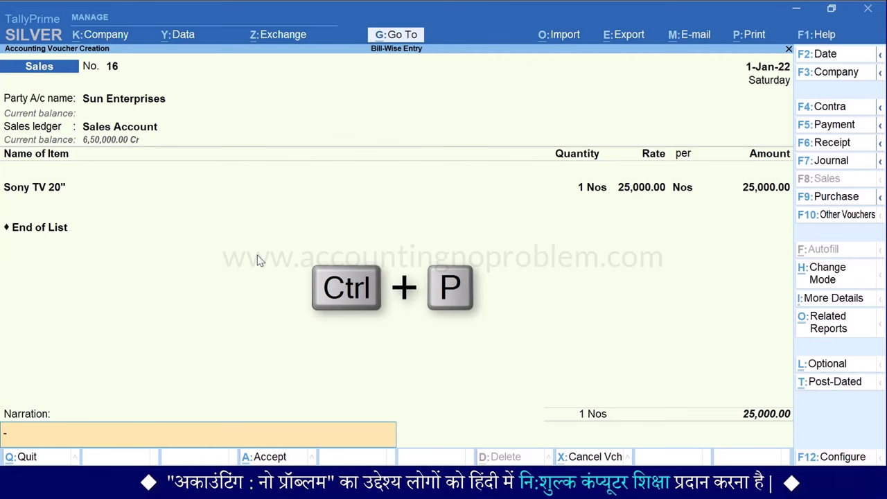
key(i)
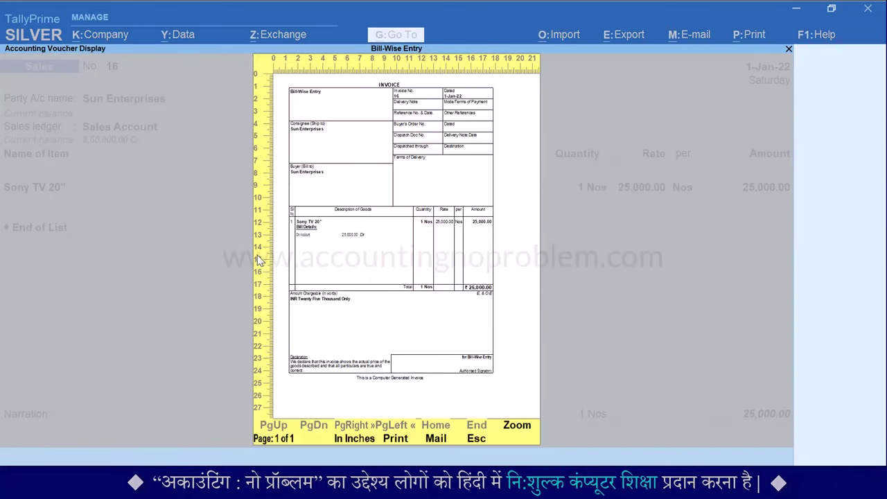
key(alt+z)
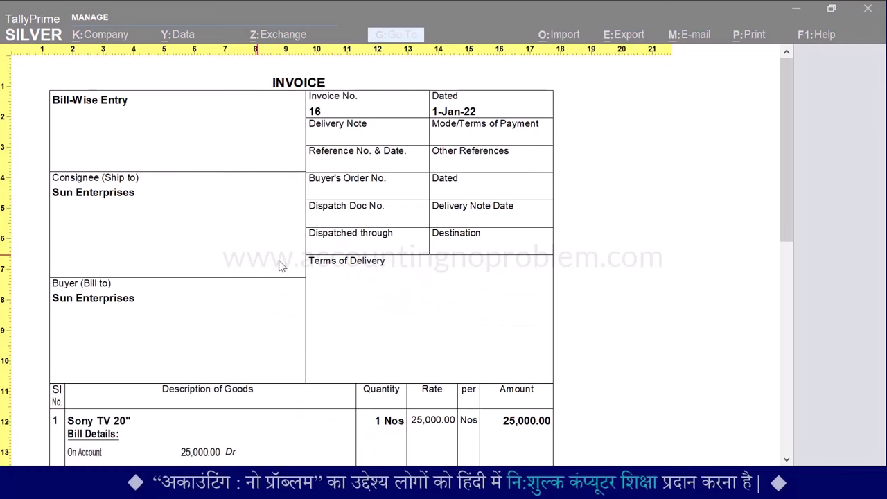
drag(790, 196, 788, 241)
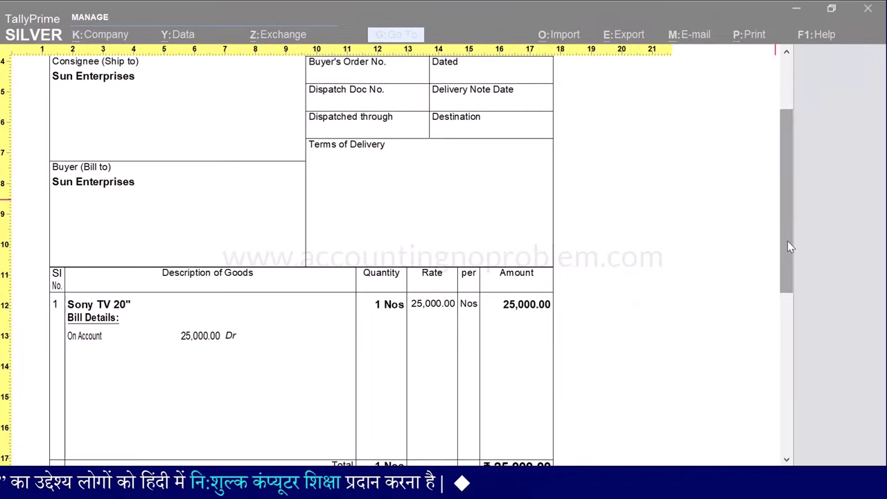
key(Escape)
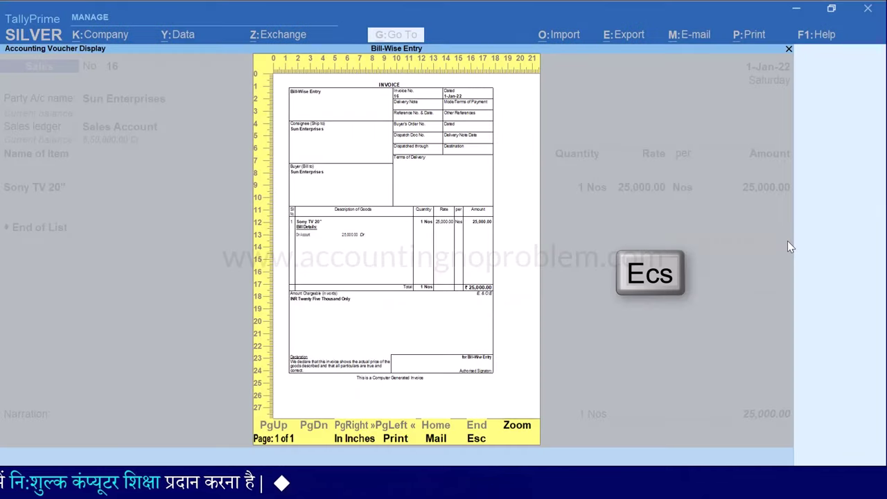
key(Escape)
key(Escape)
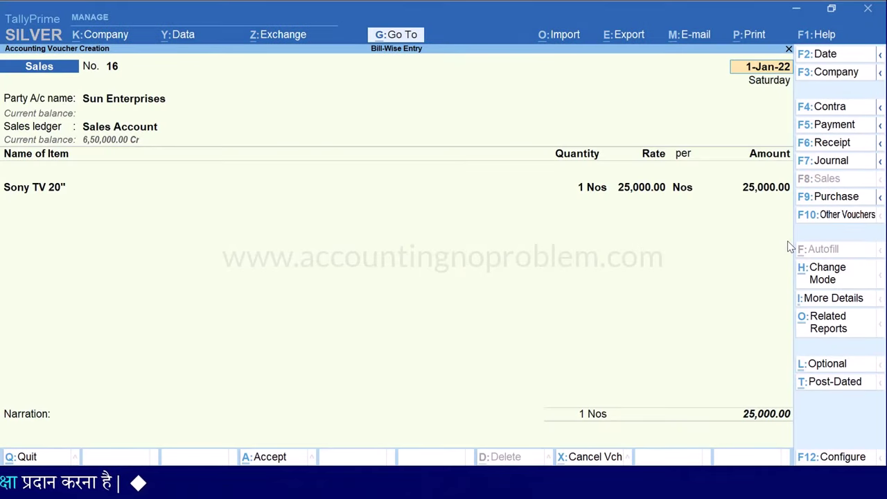
- Accept the voucher fields and bill-wise details to save sales voucher 16
key(Return)
key(Return)
key(Return)
key(Return)
key(Return)
key(Return)
key(Return)
key(Return)
key(Return)
key(Return)
key(Return)
key(Return)
key(Return)
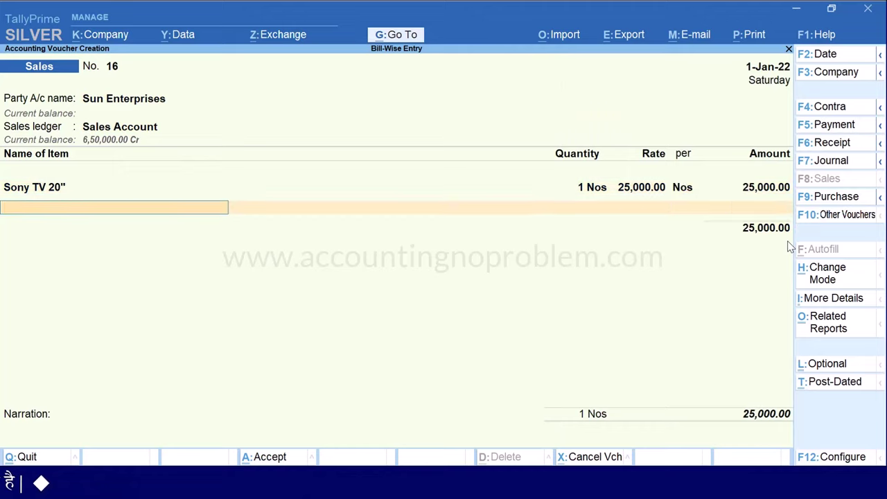
key(Return)
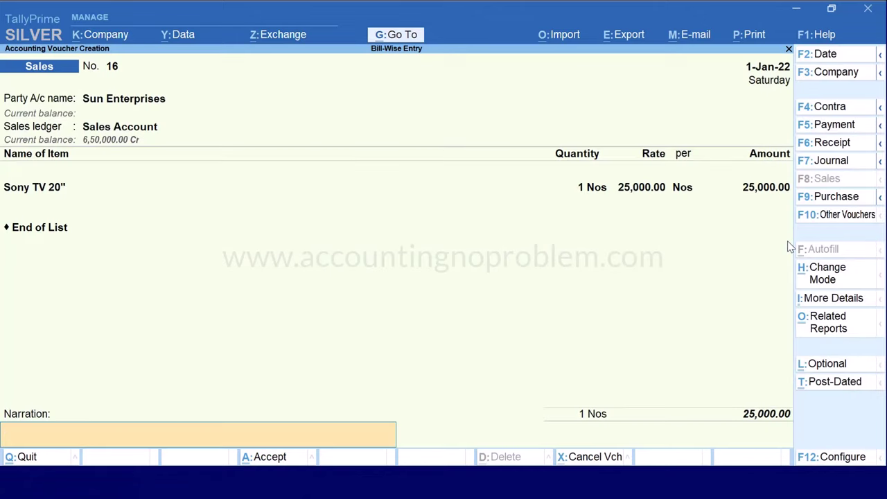
key(Return)
key(Return)
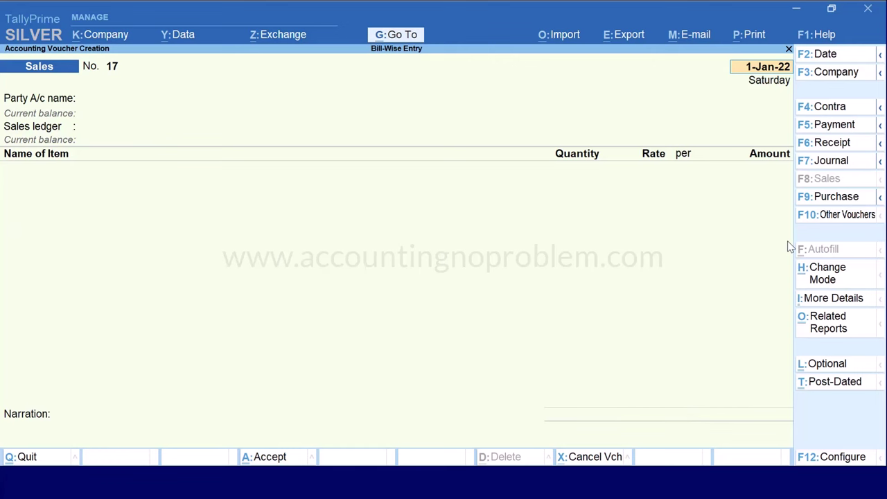
- Reopen voucher 16 and view its zoomed invoice print preview
key(Page_Up)
key(ctrl+p)
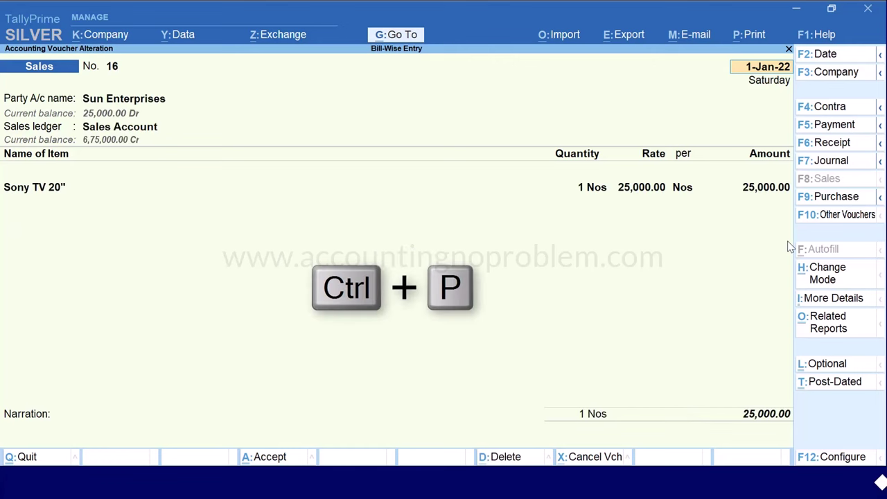
key(i)
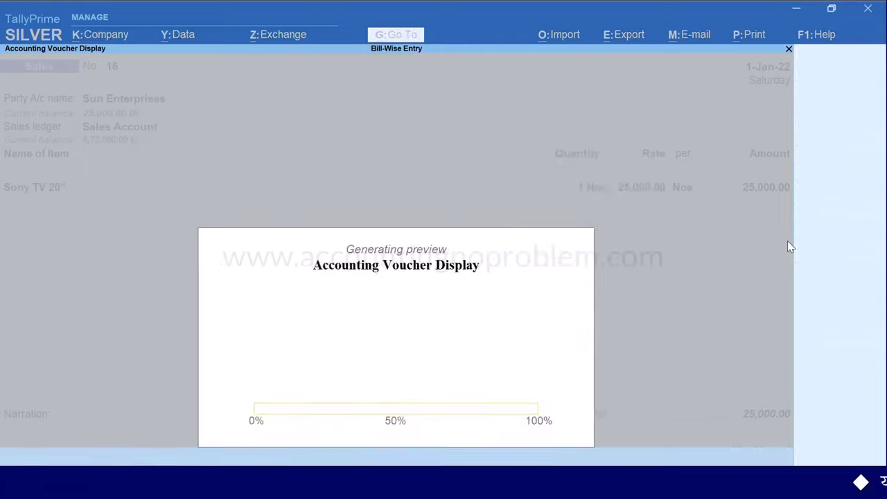
key(alt+z)
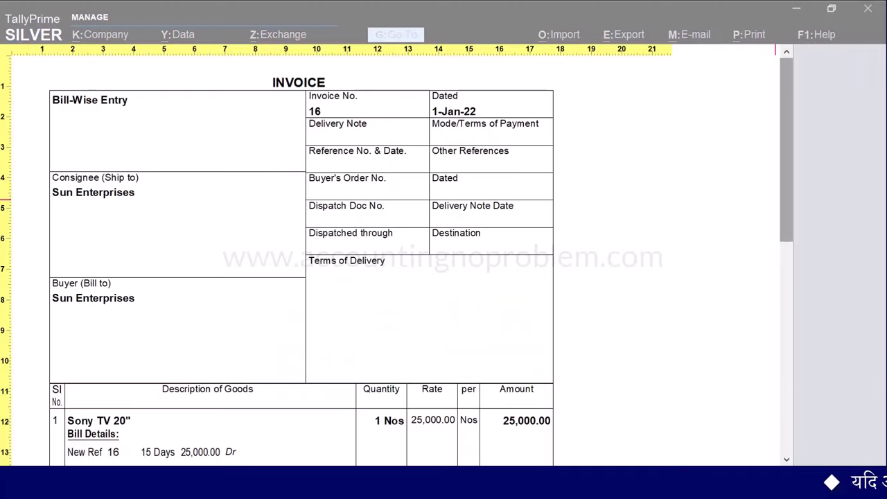
drag(786, 153, 785, 188)
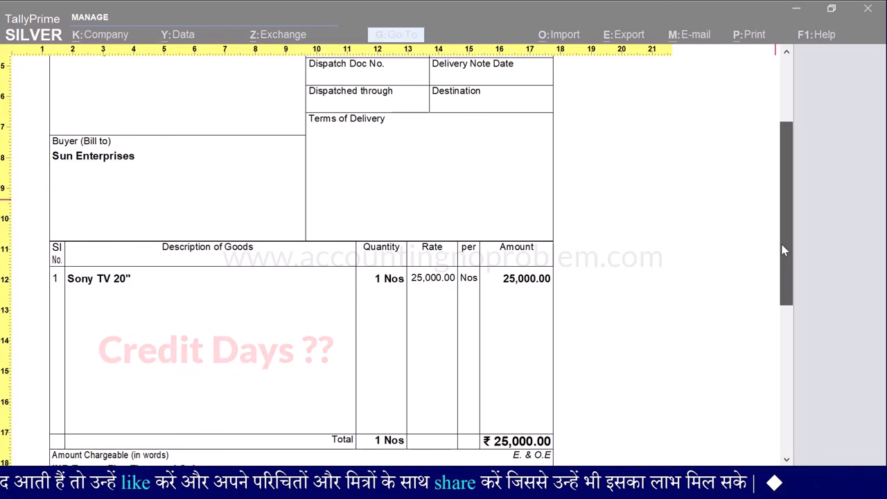
- Turn on bill-wise details in the invoice print configuration
key(Escape)
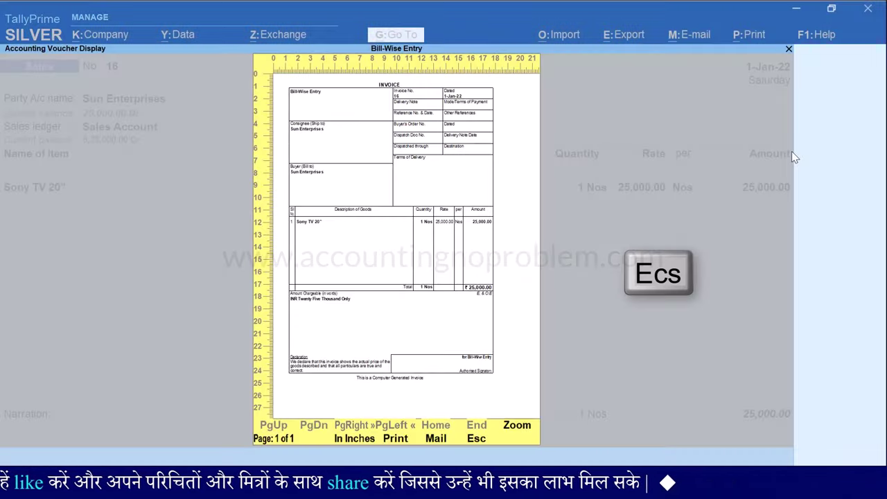
key(Escape)
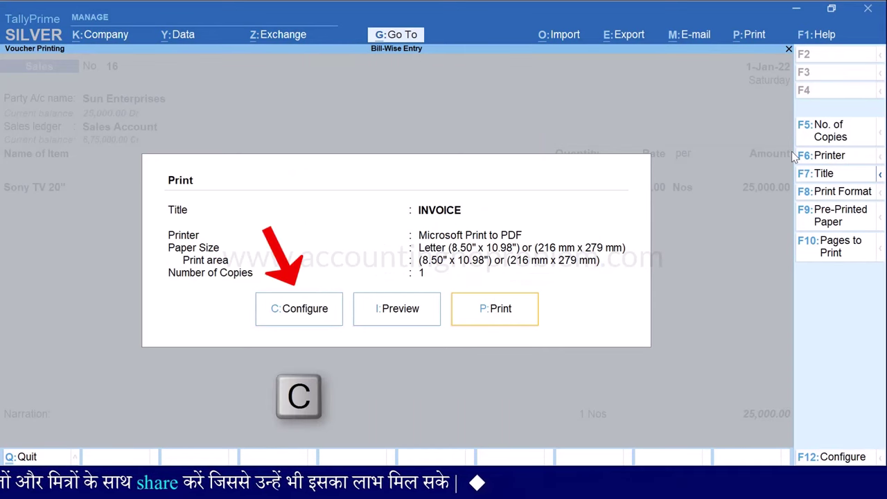
key(c)
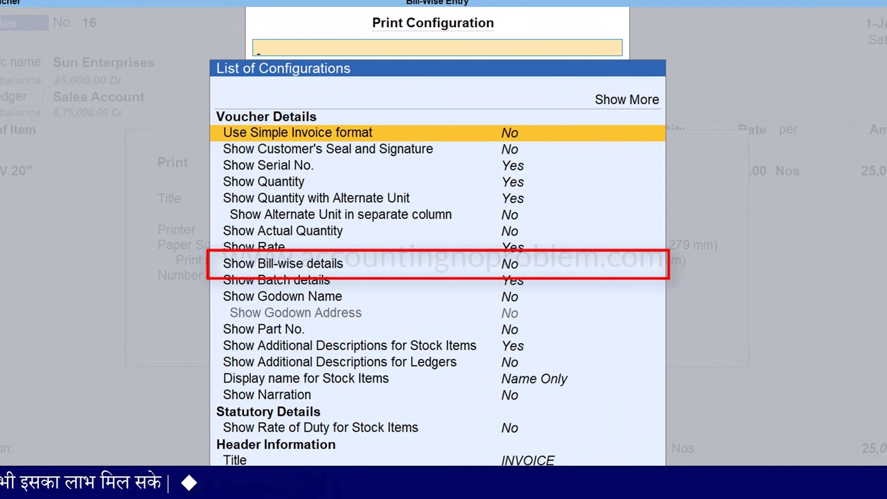
key(Down)
key(Down)
key(Down)
key(Down)
key(Down)
key(Down)
key(Down)
key(Down)
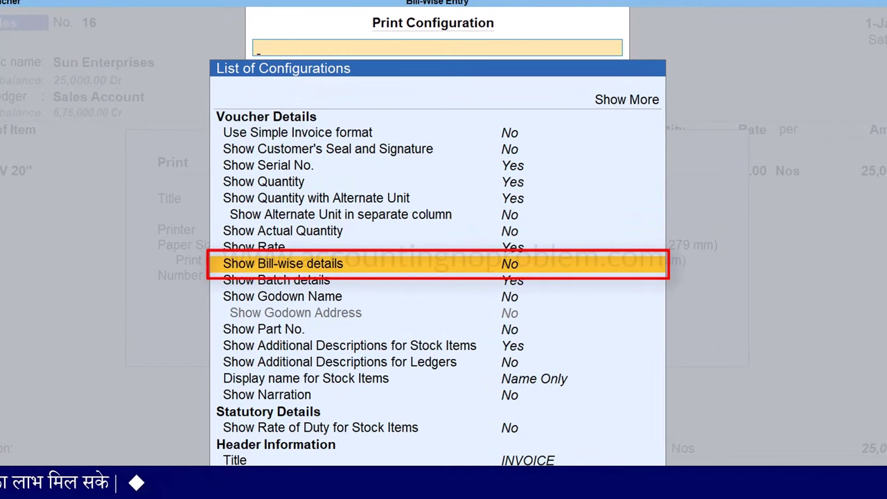
key(Return)
key(Return)
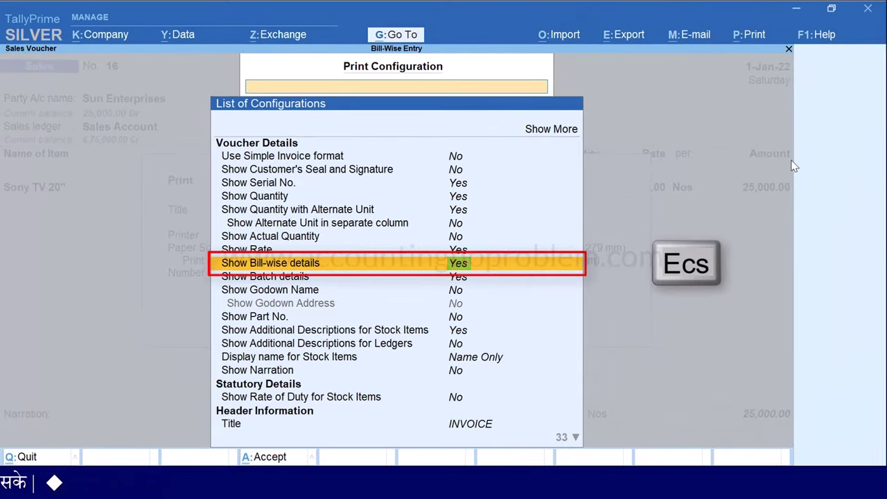
key(Escape)
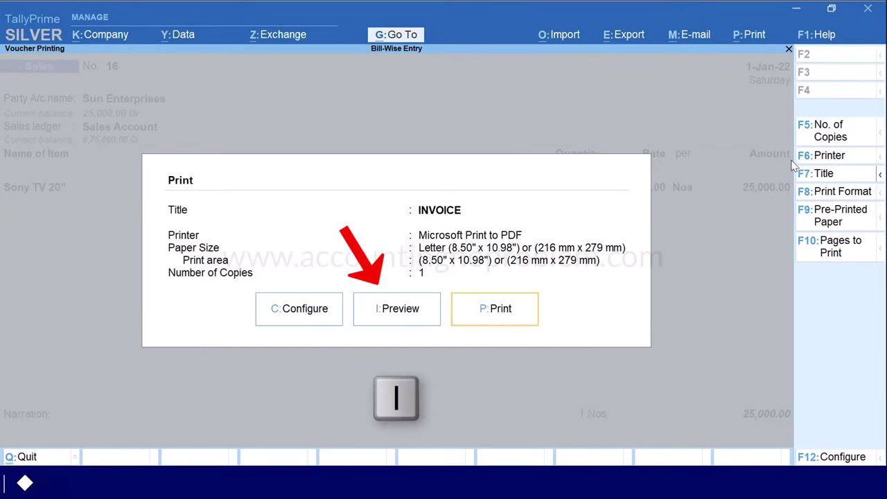
- Preview invoice 16 again, zoomed in, to check the bill-wise details
key(i)
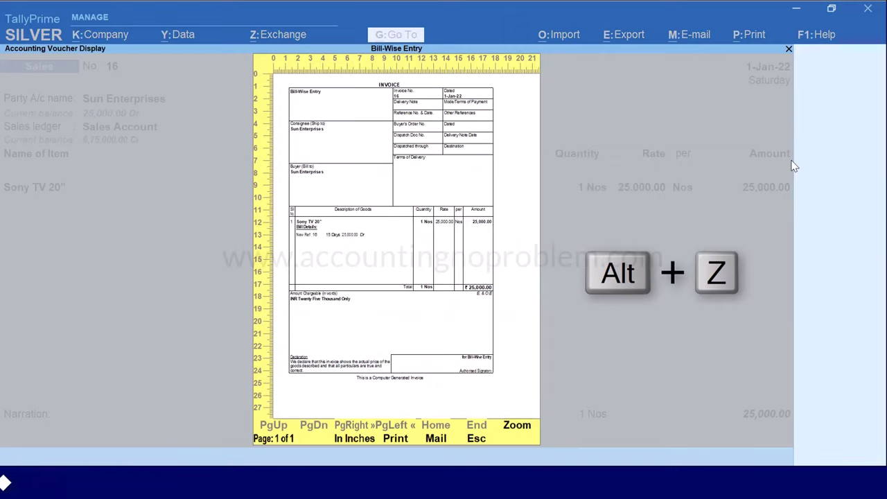
key(alt+z)
drag(794, 166, 794, 205)
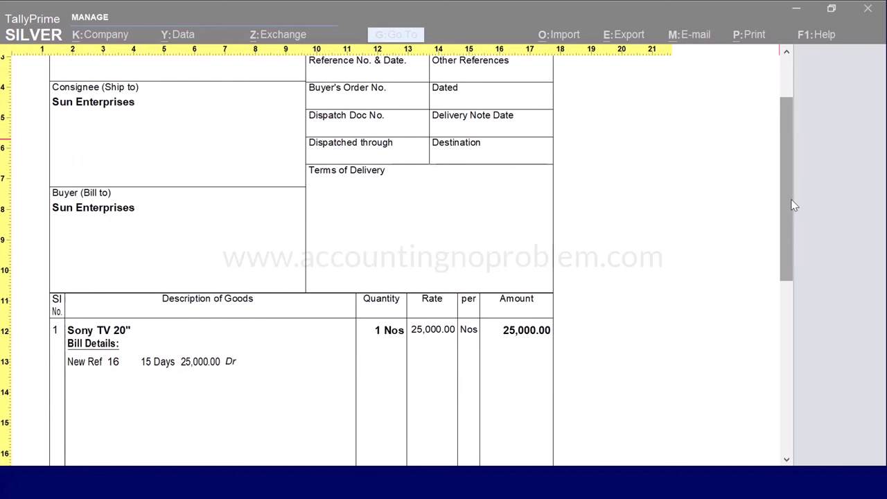
drag(794, 206, 787, 142)
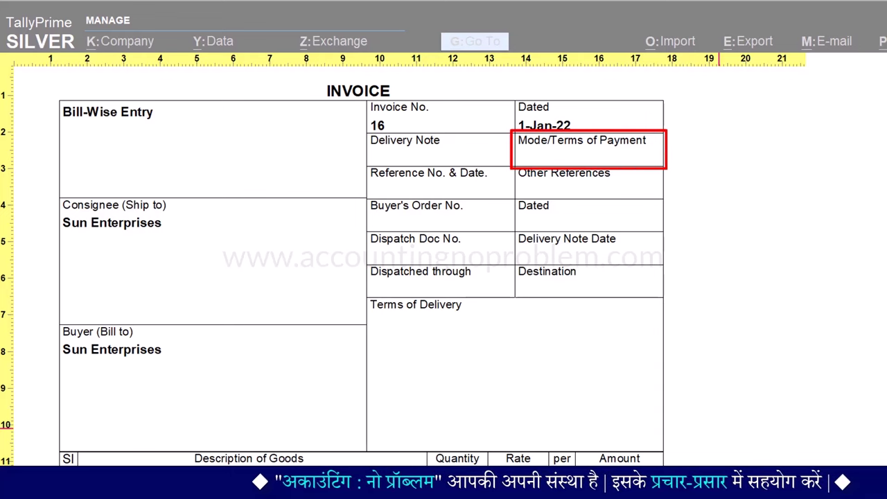
- Close the preview and print options and move to a blank new Sales voucher
key(Escape)
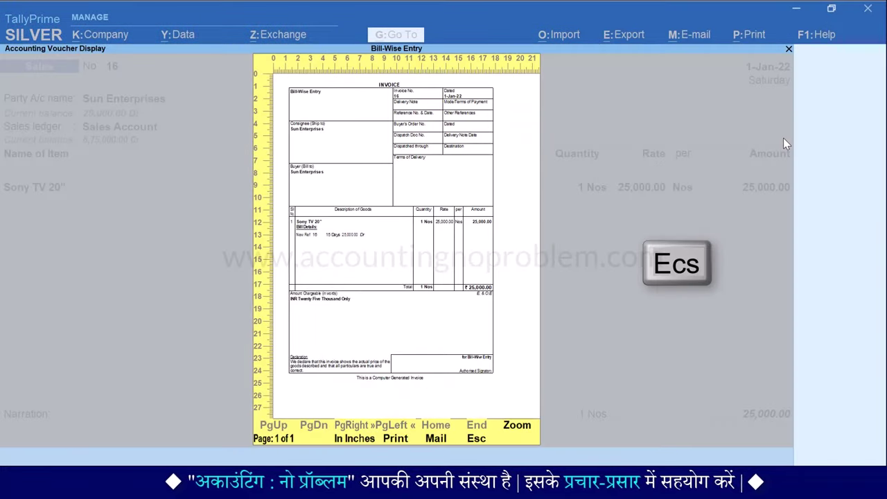
key(Escape)
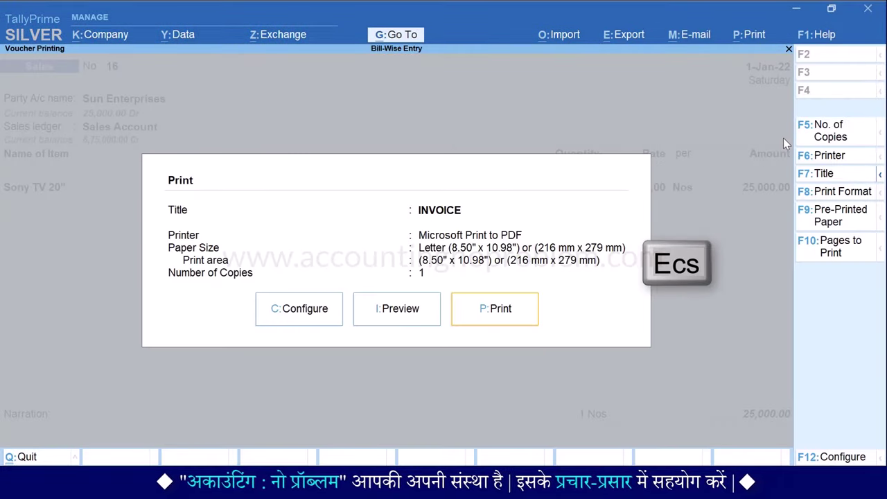
key(Escape)
key(Page_Down)
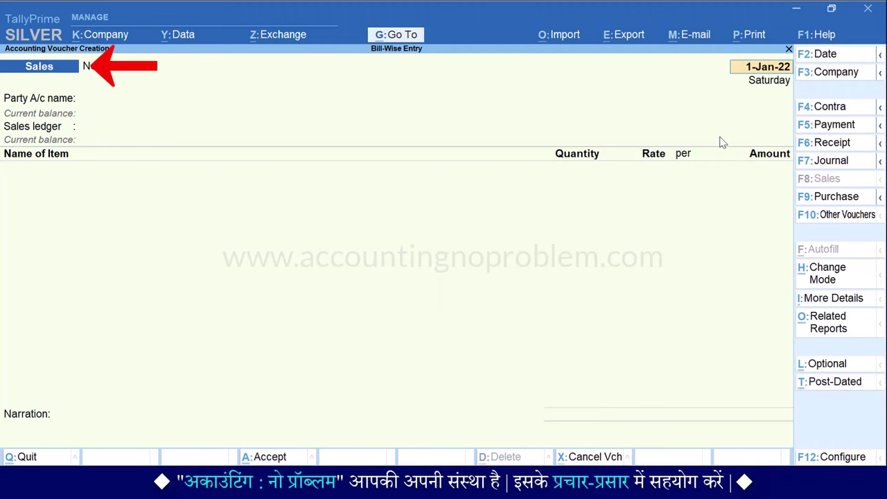
- Set Provide Dispatch, Order and Export details and Provide Order details to Yes, then accept the date
key(F12)
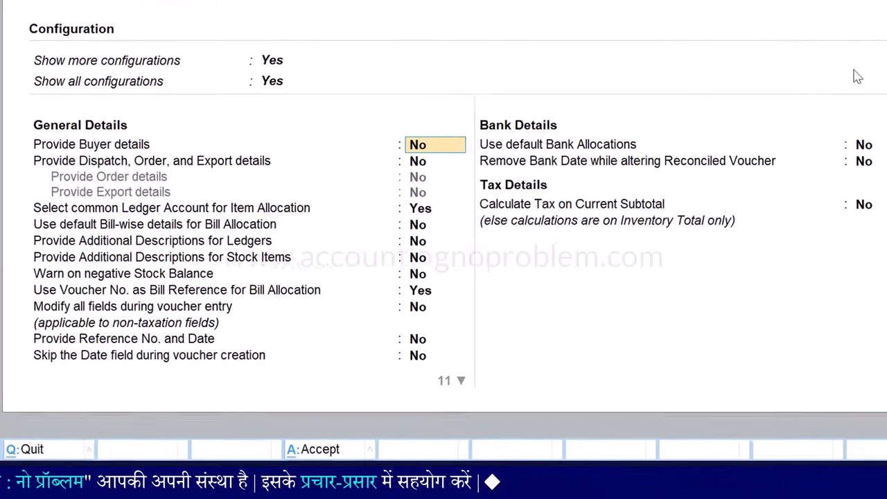
key(Return)
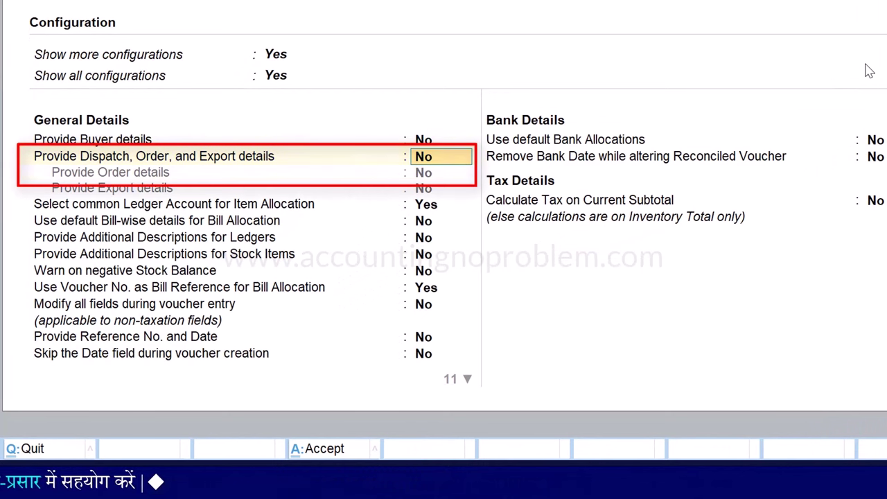
key(Down)
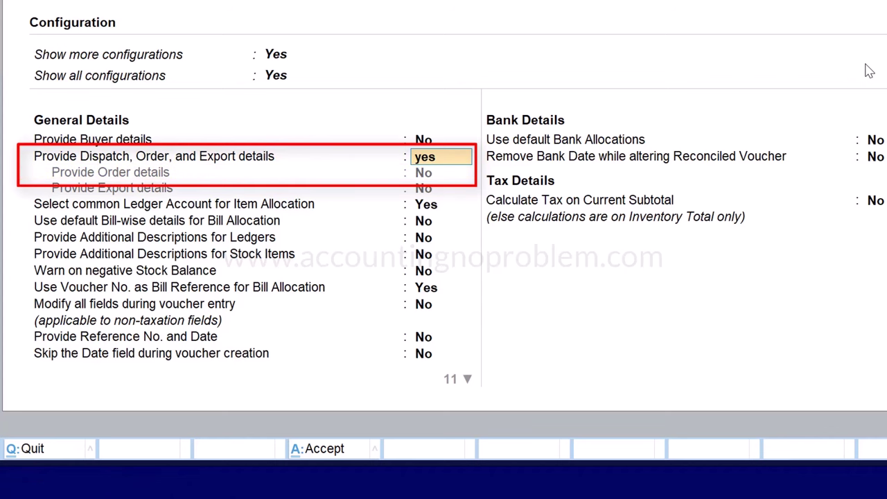
key(Return)
text(yes)
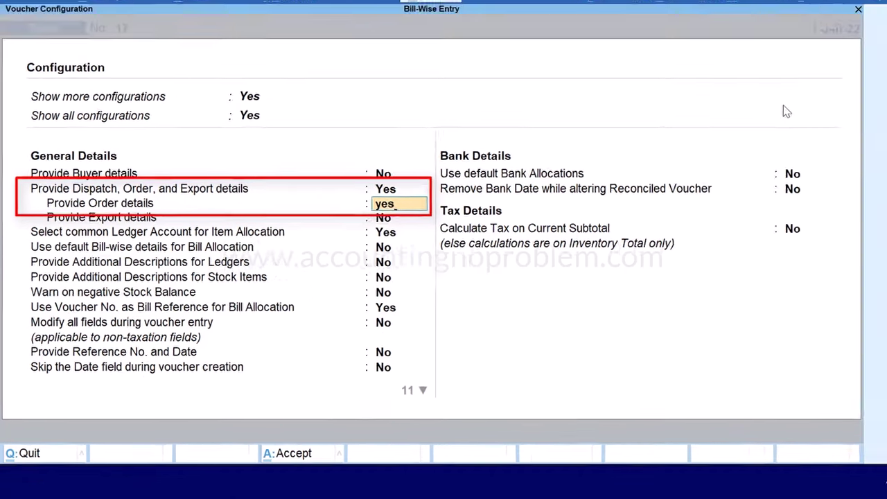
key(ctrl+a)
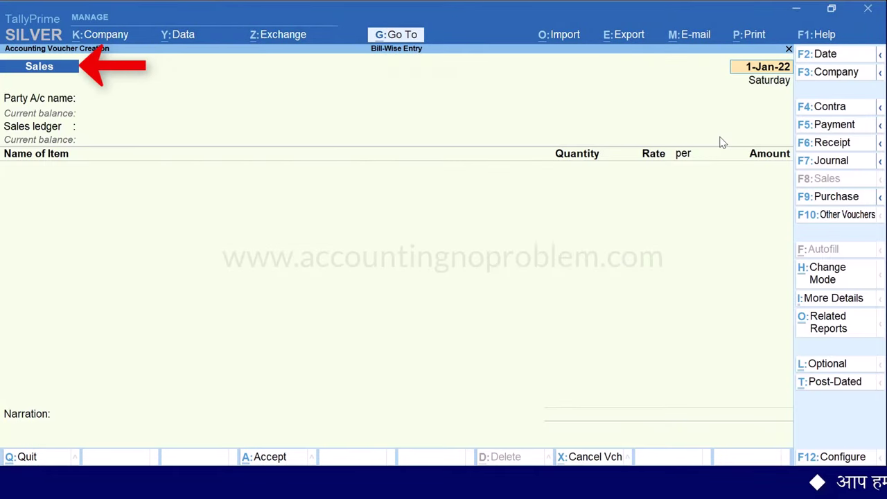
key(Return)
- Choose Sun Enterprises as the party for sales voucher 17
text(S)
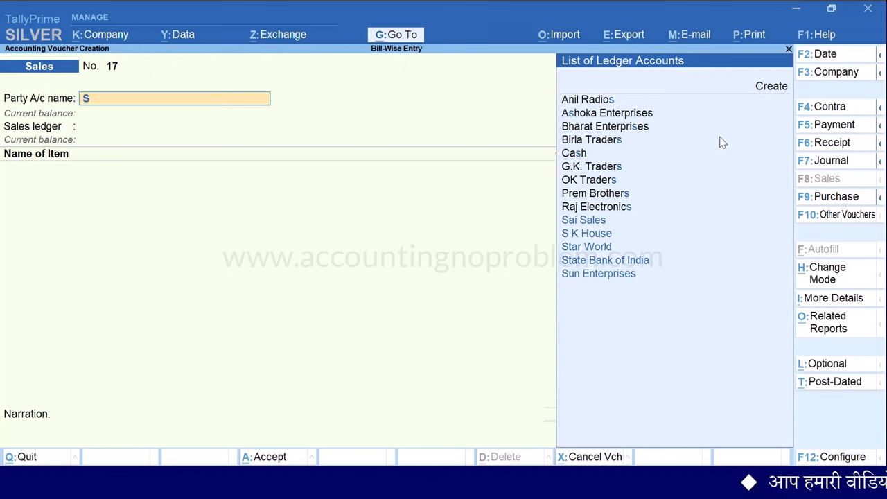
key(Down)
key(Down)
key(Down)
key(Return)
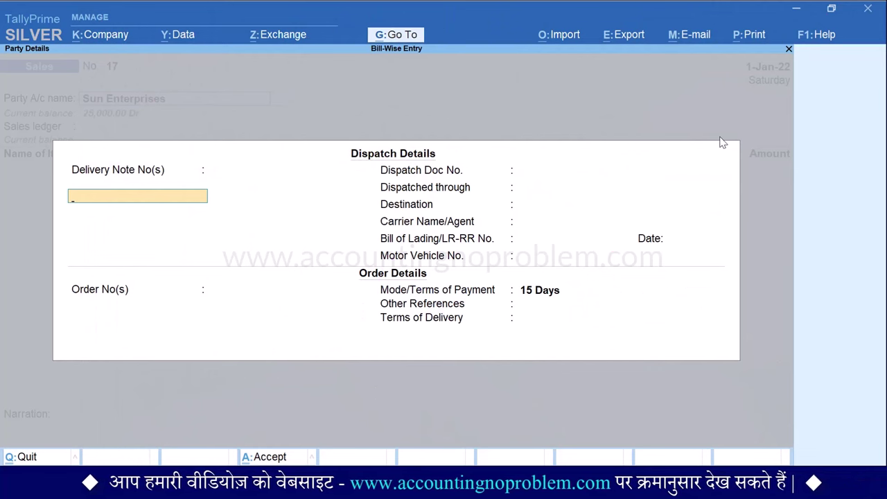
- Change Mode/Terms of Payment to 31-01-22 in party details and move to Sales Account
key(Return)
key(Return)
key(Return)
key(Return)
key(Return)
key(Return)
key(Return)
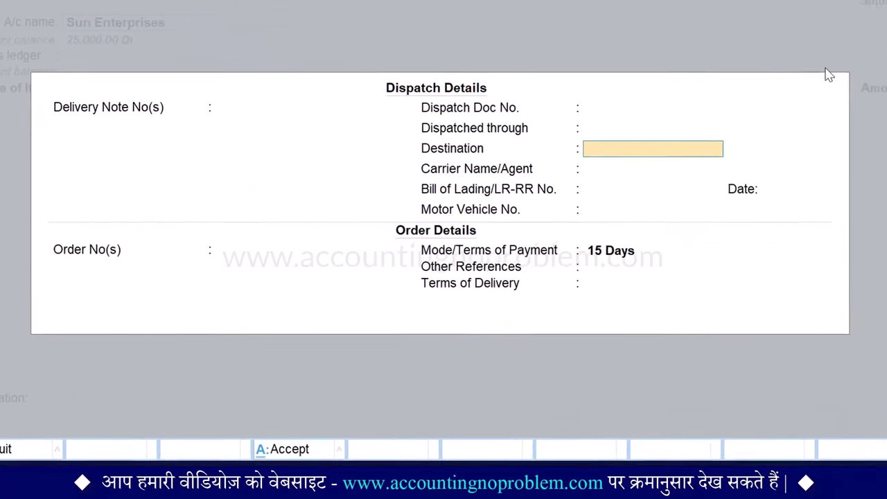
key(Return)
key(Return)
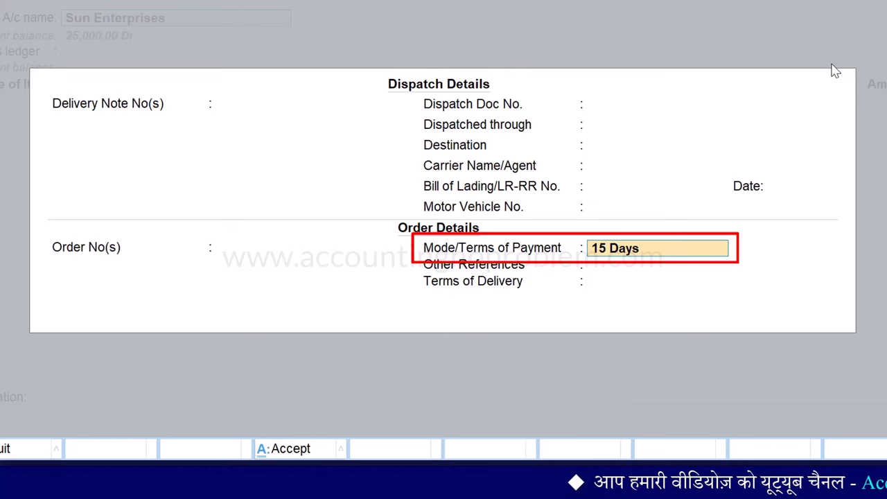
text(1-22)
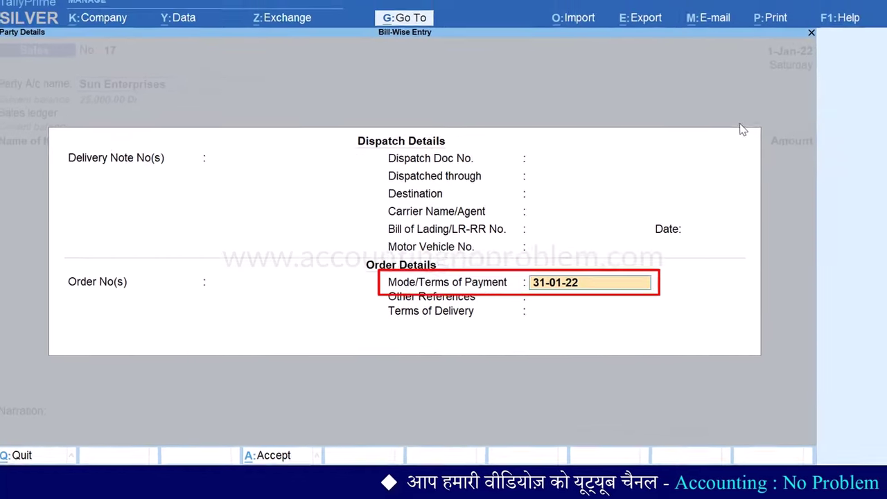
key(Return)
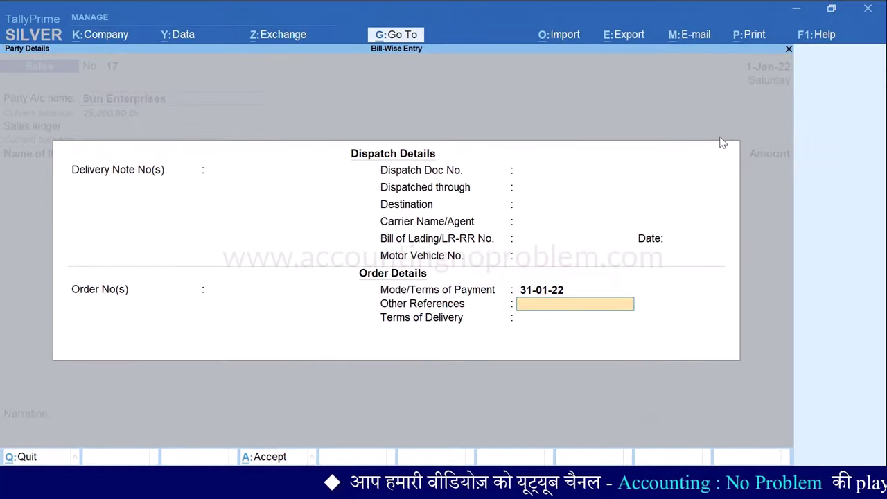
key(Return)
key(Return)
- Add one Sony TV 20" at 25,000 with New Ref 17 due 31-Jan-22, then save voucher 17
key(Return)
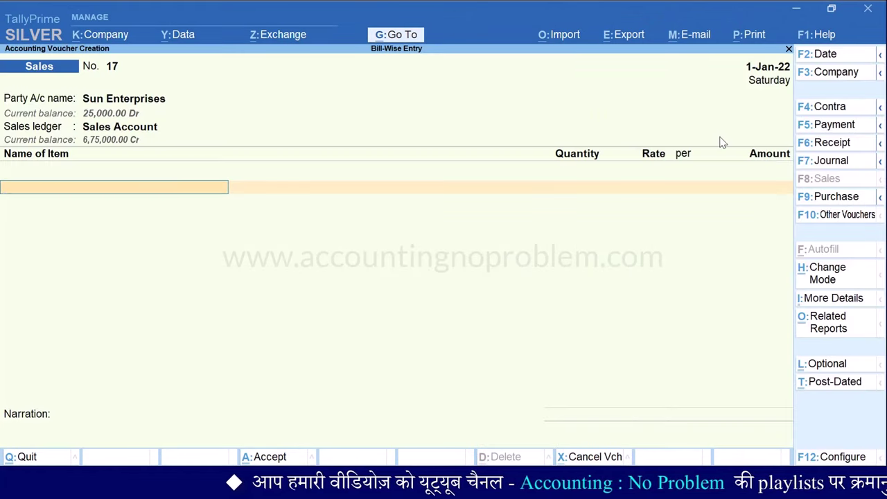
text(S)
key(Return)
text(1)
key(Return)
key(Return)
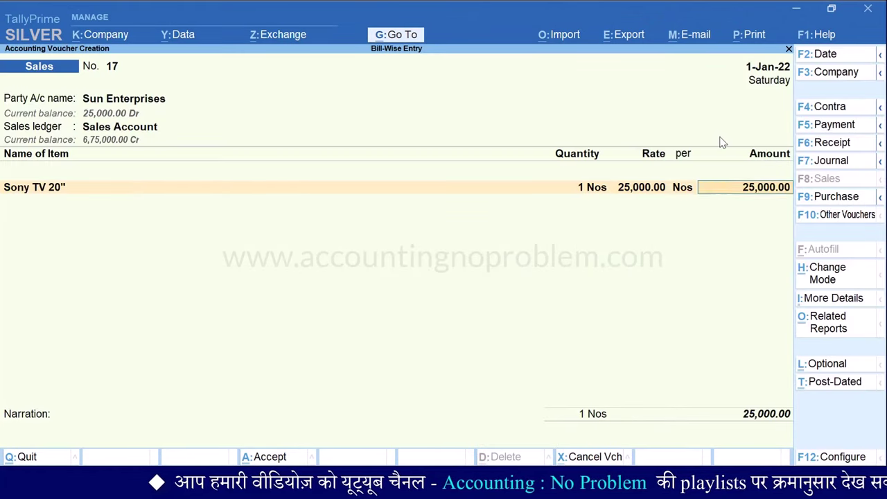
key(Return)
key(Return)
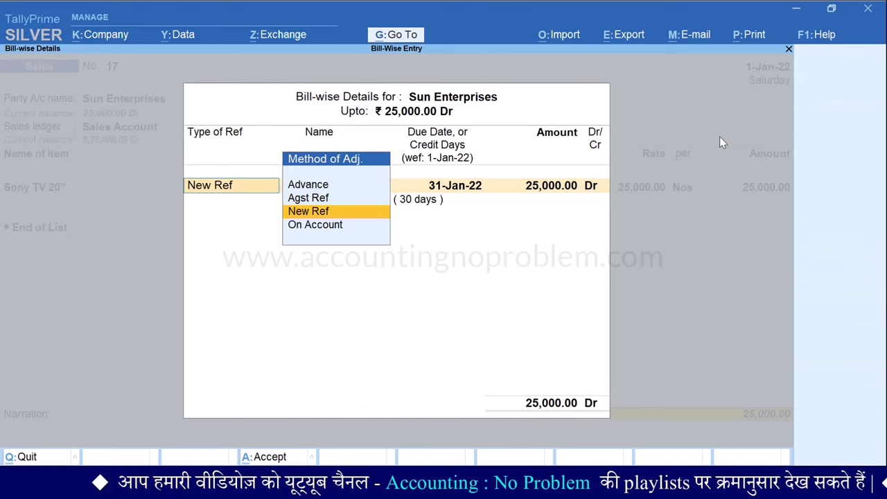
key(Return)
key(Return)
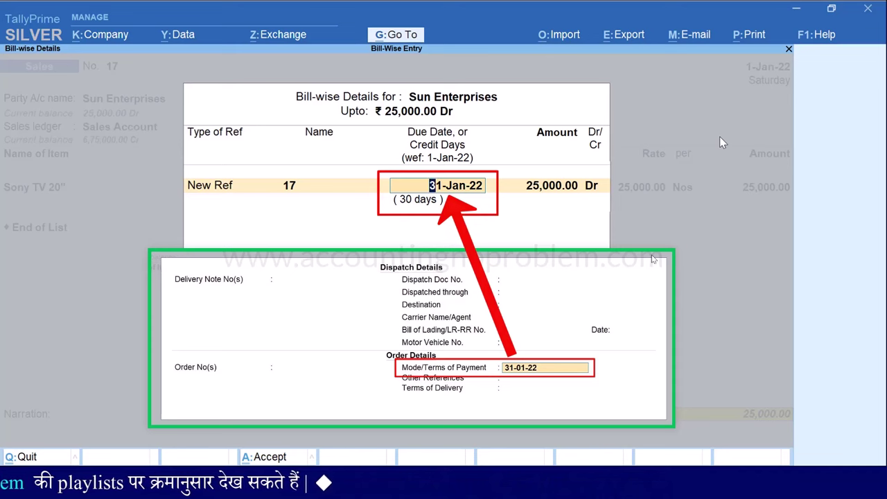
key(Return)
key(Return)
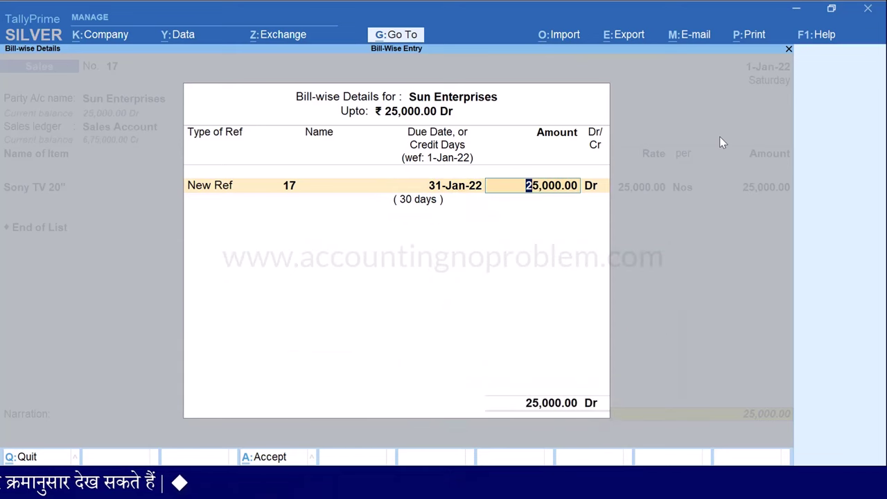
key(Return)
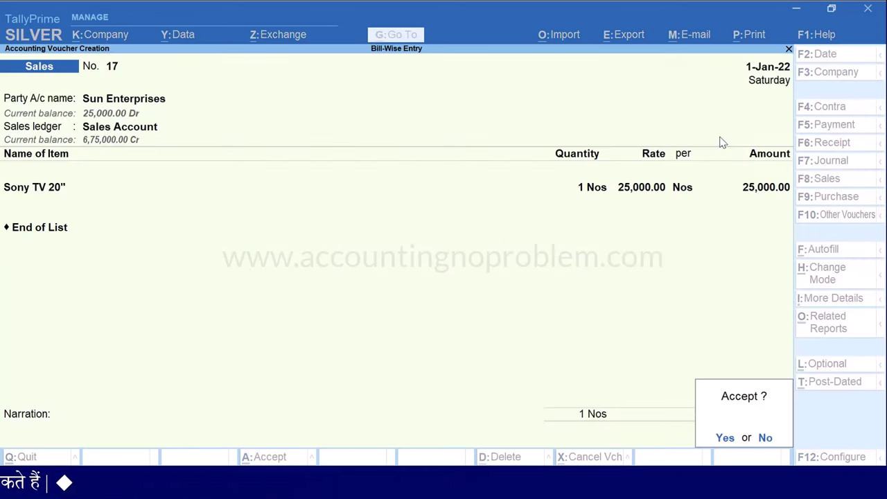
key(Return)
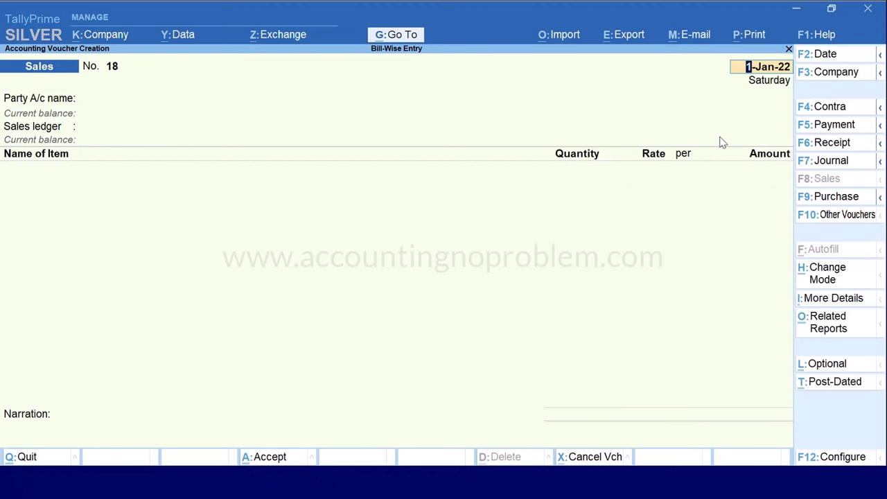
- Reopen voucher 17 and view its zoomed invoice print preview
key(Page_Up)
key(ctrl+p)
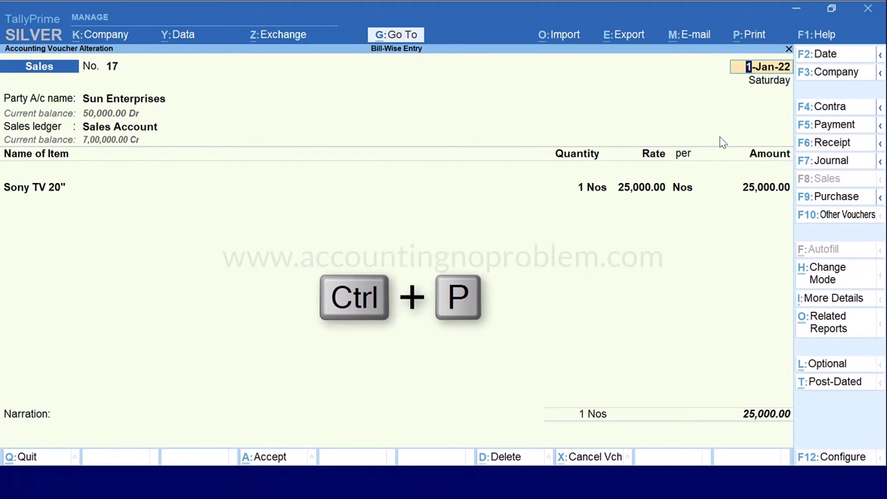
key(i)
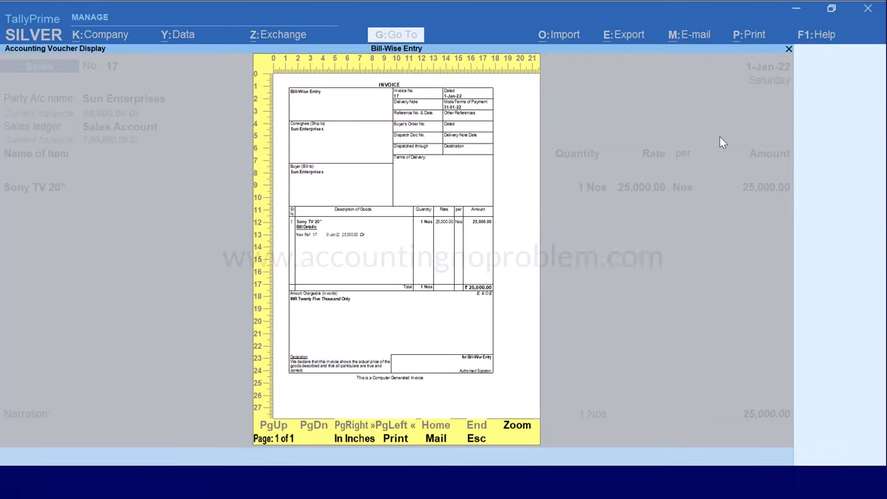
key(alt+z)
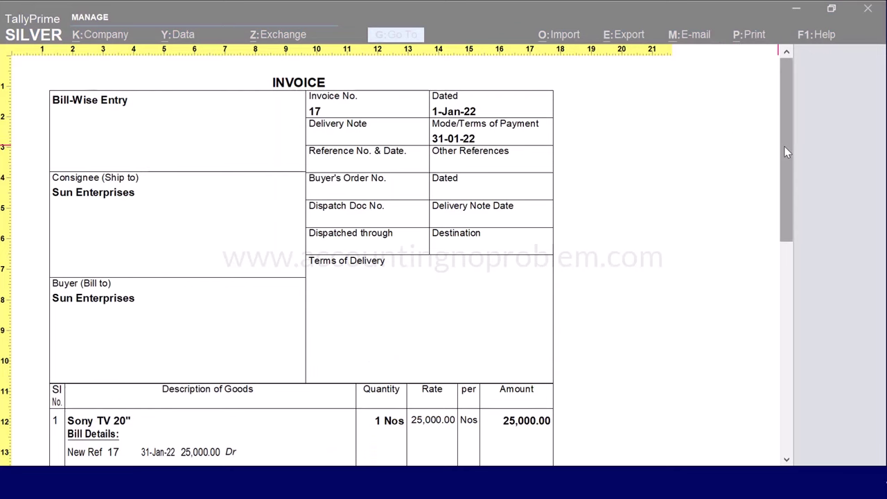
drag(783, 145, 784, 157)
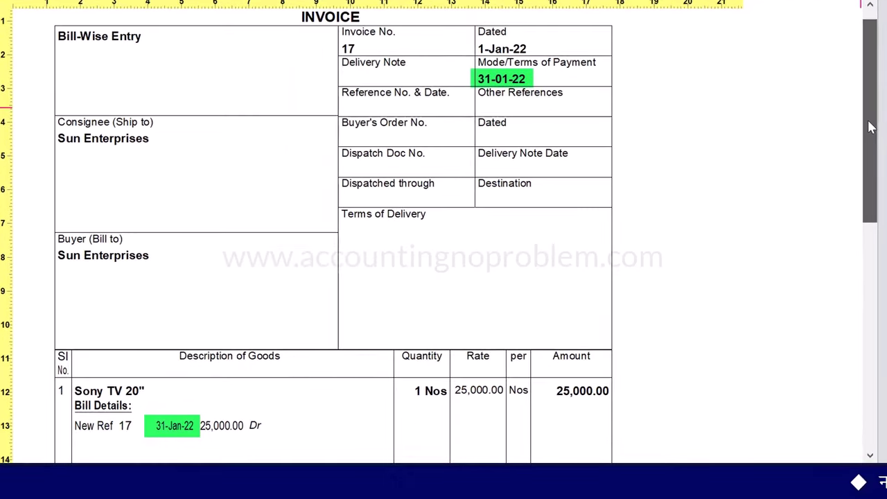
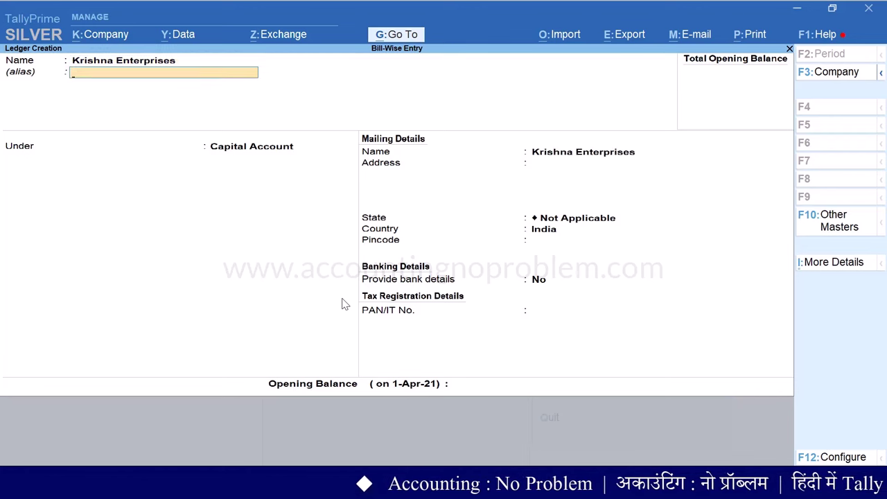
key(Return)
- Set the Krishna Enterprises ledger's Under group to Sundry Debtors, replacing Capital Account
text(Su)
key(Down)
key(Down)
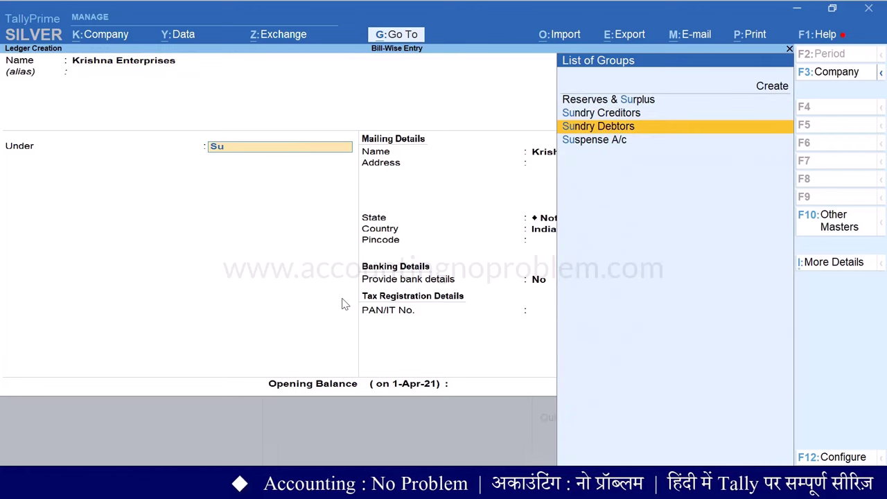
key(Return)
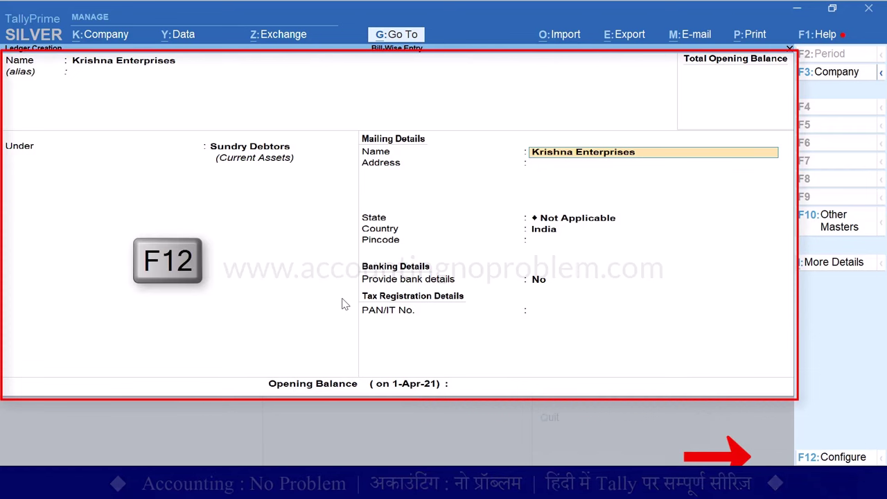
- In F12 Configure, set Show more configurations and Provide Credit Limits to Yes, then return to the credit limit field
key(F12)
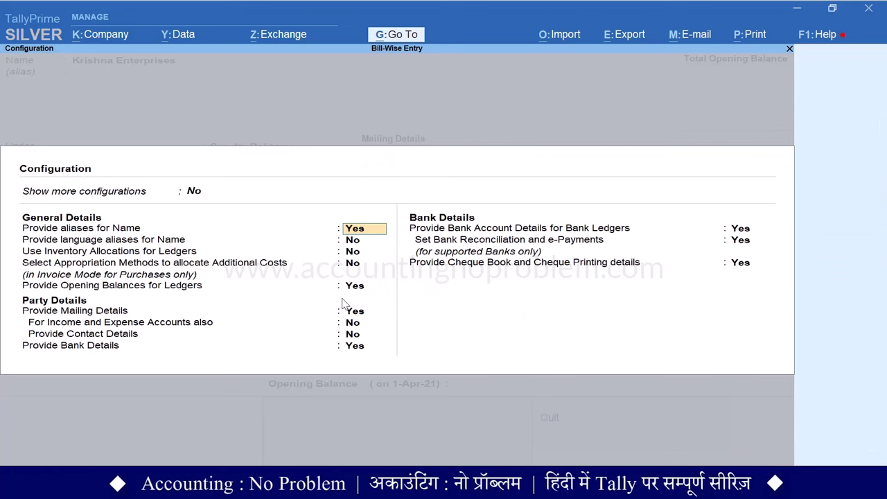
key(Up)
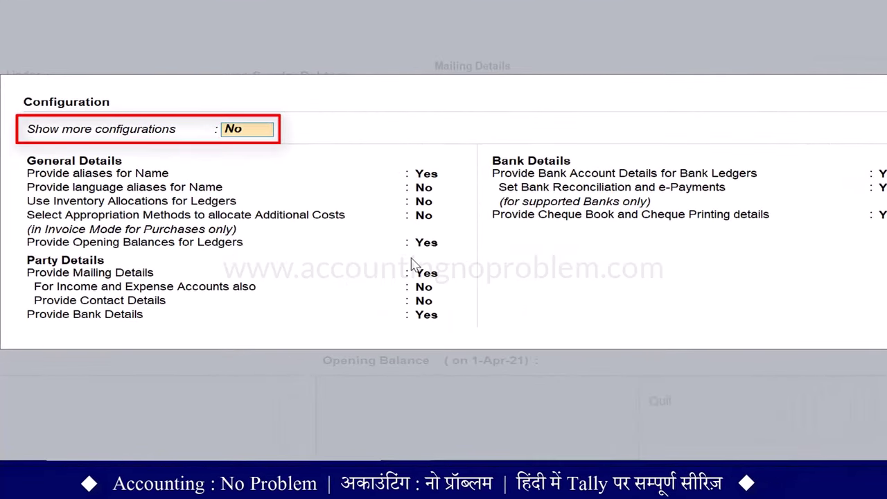
text(yes)
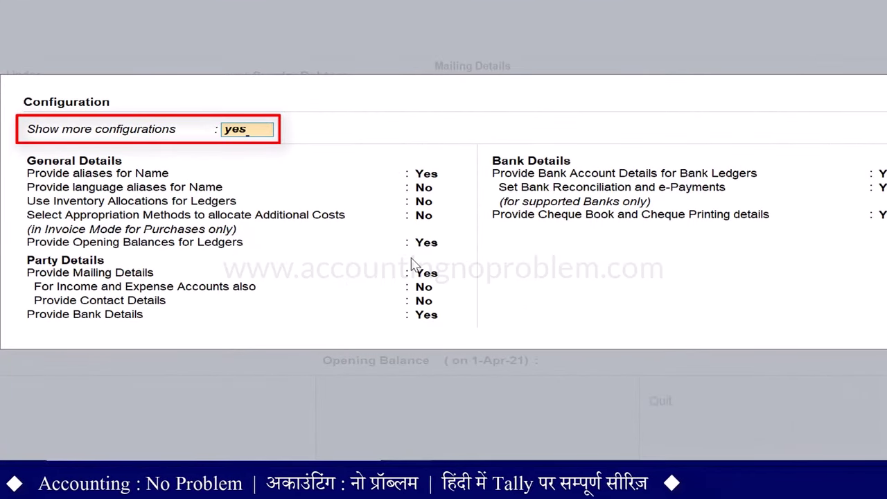
key(Return)
key(Return)
key(Return)
key(Return)
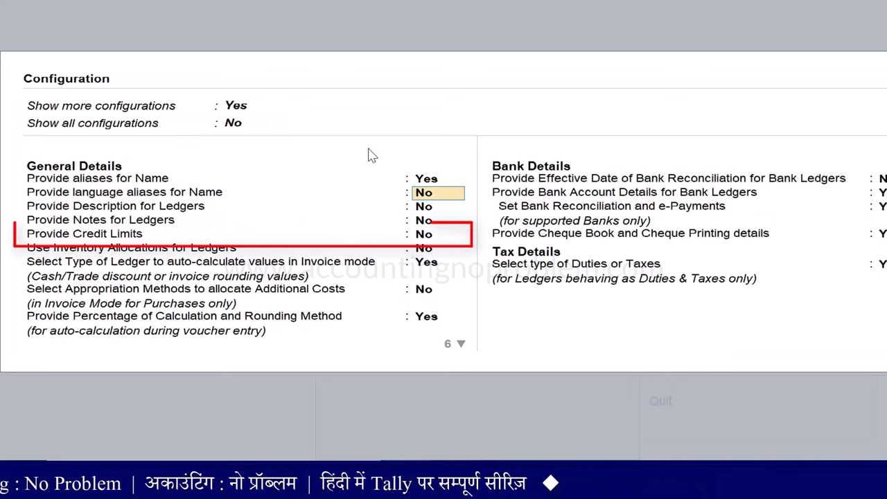
key(Return)
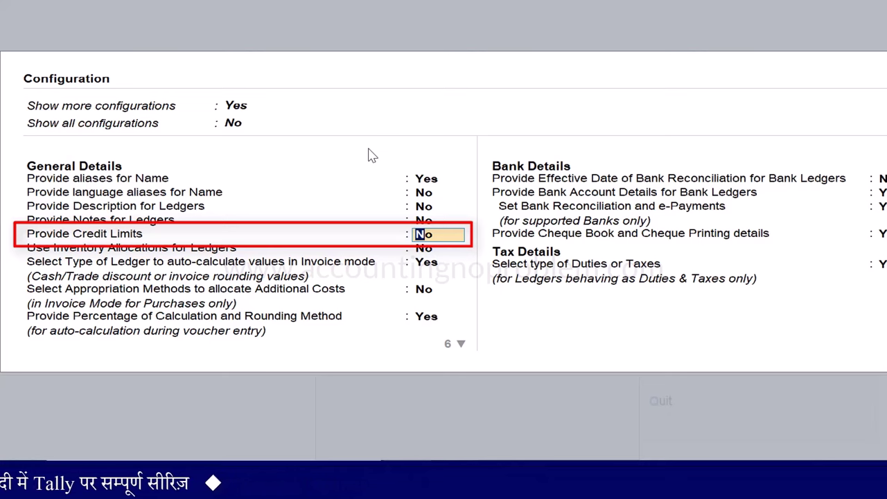
text(yes)
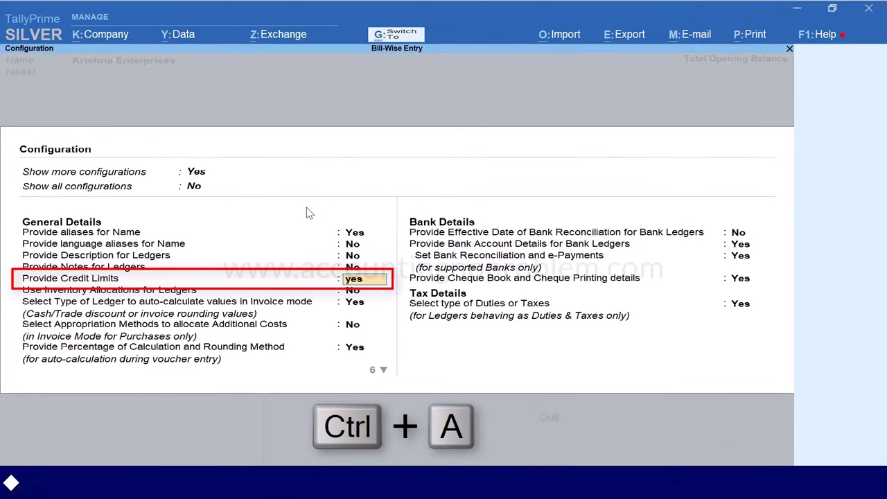
key(ctrl+a)
key(Return)
key(Return)
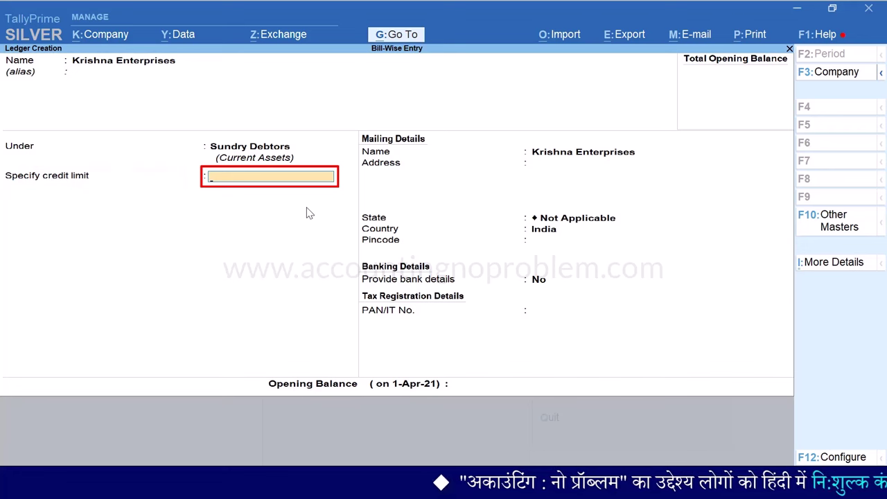
- Enter a 50000 credit limit, save Krishna Enterprises, and exit to the Gateway of Tally
text(50000)
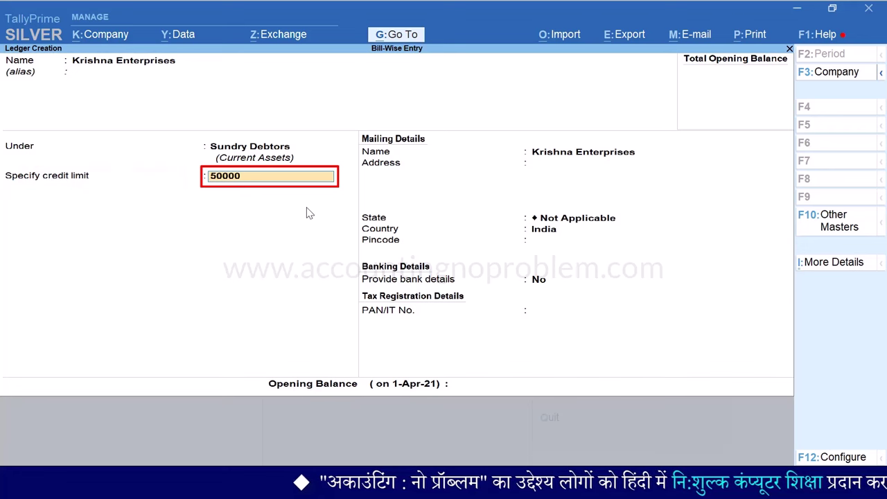
key(Return)
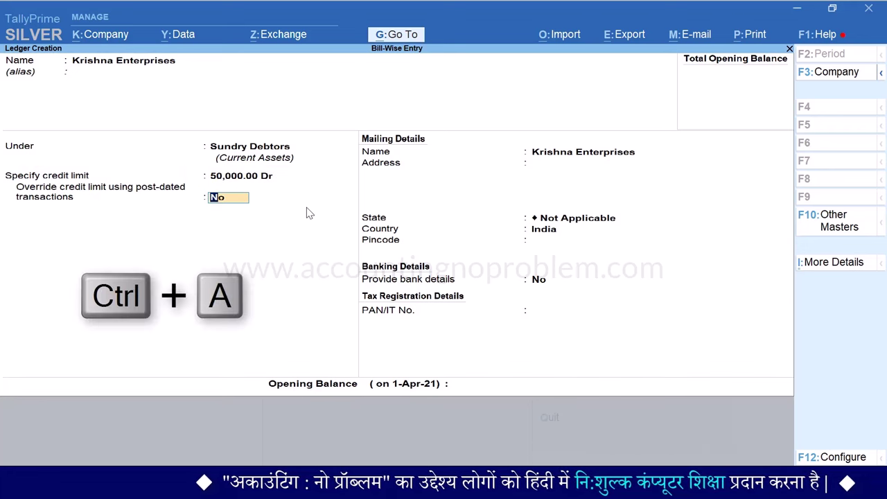
key(ctrl+a)
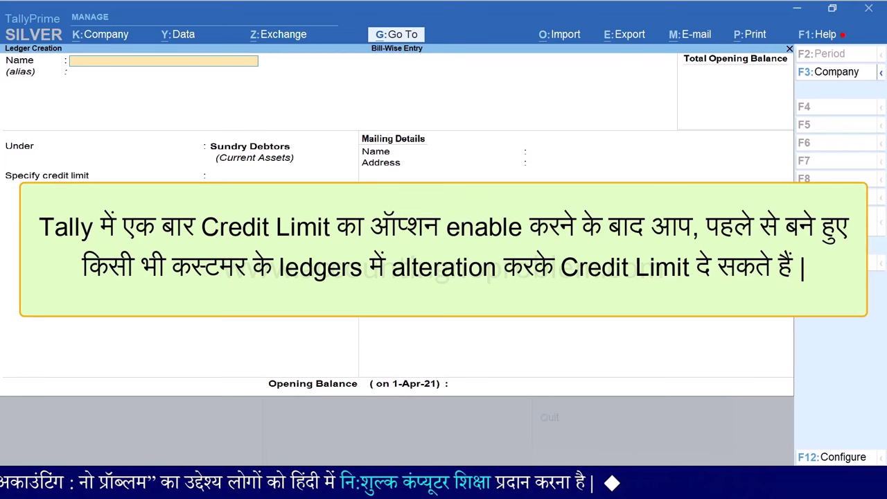
key(Escape)
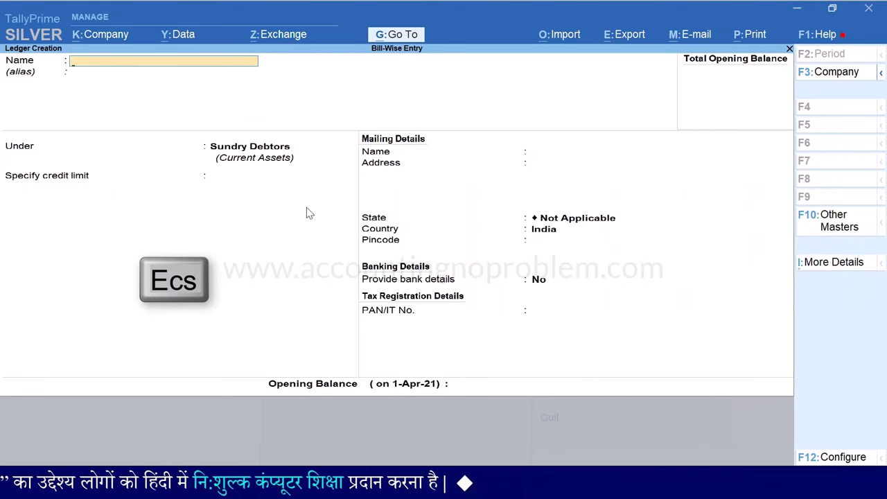
key(Escape)
key(Escape)
key(Escape)
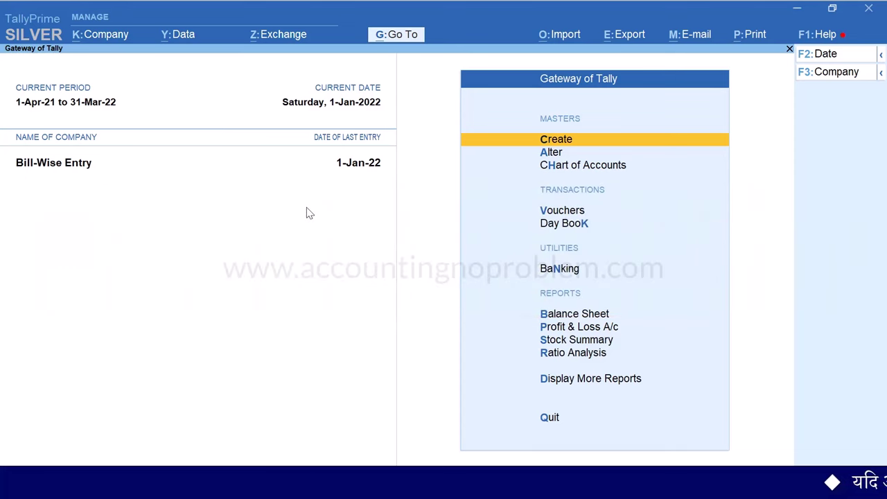
- Enter a 1-2 sales voucher: Krishna Enterprises, Sales Account, 2 Sony TV 20" at 22000
text(v1-2)
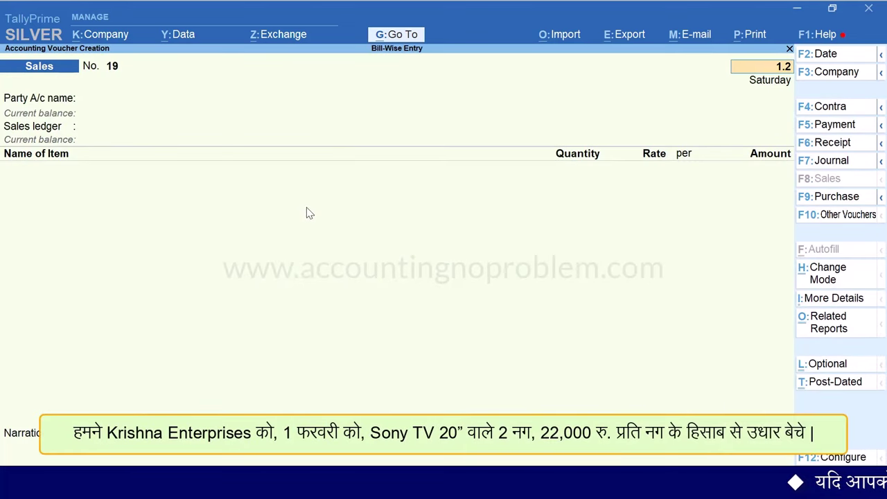
key(Return)
text(K)
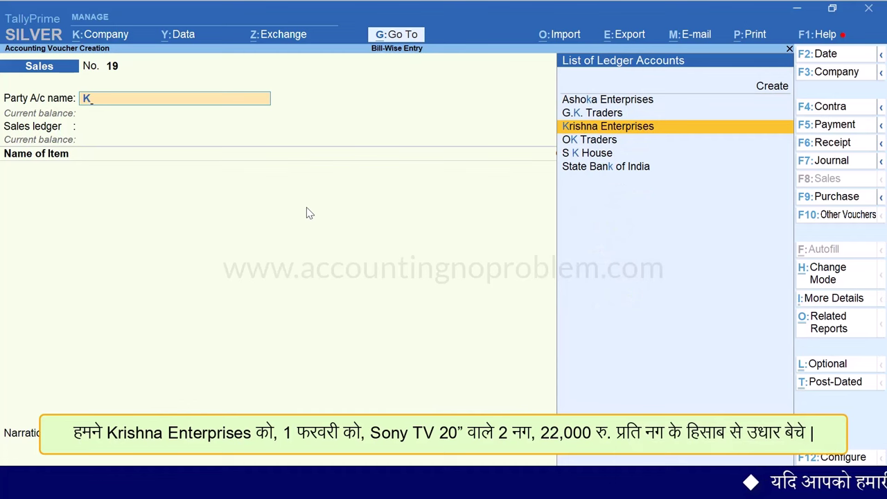
key(Return)
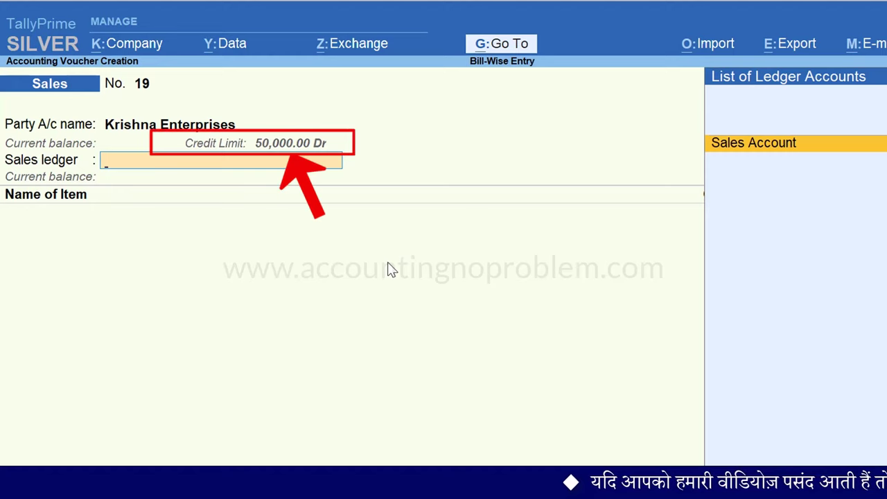
key(Return)
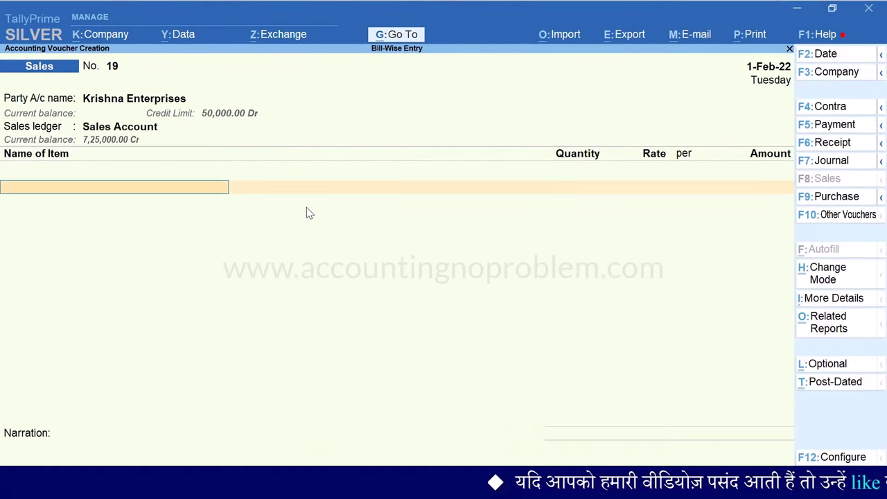
text(S)
key(Return)
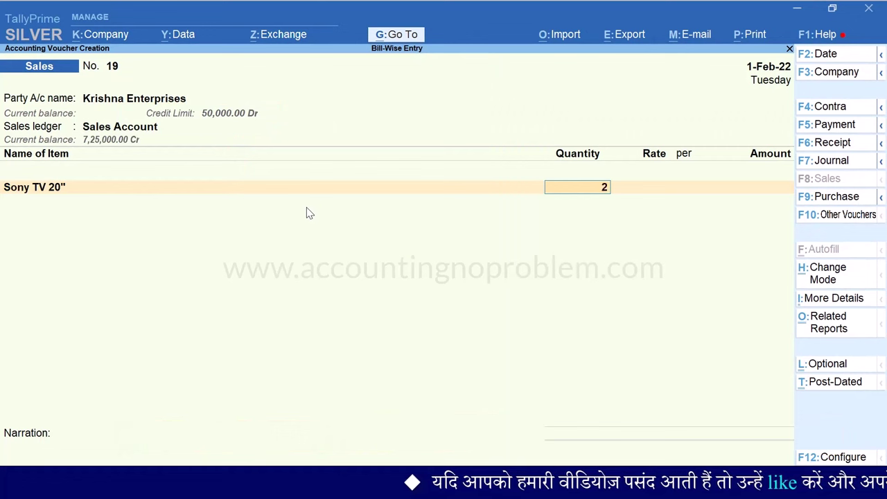
key(Return)
key(Return)
key(Return)
key(Return)
key(Return)
key(Return)
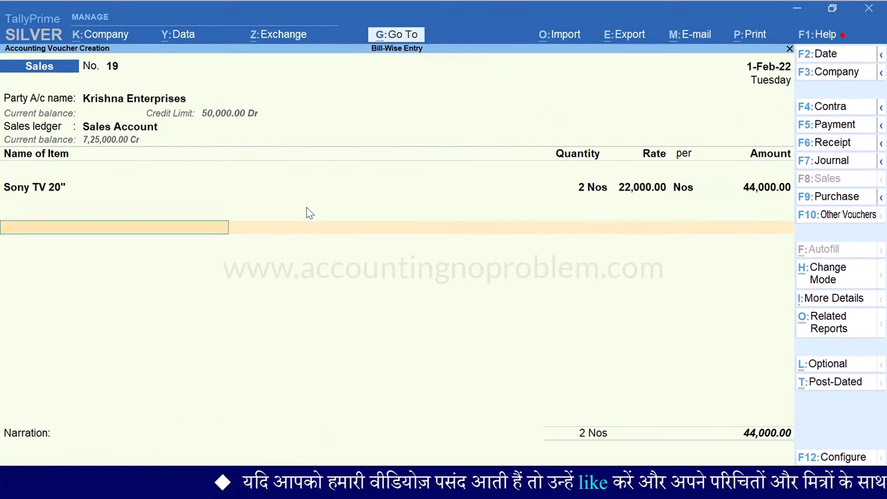
key(Return)
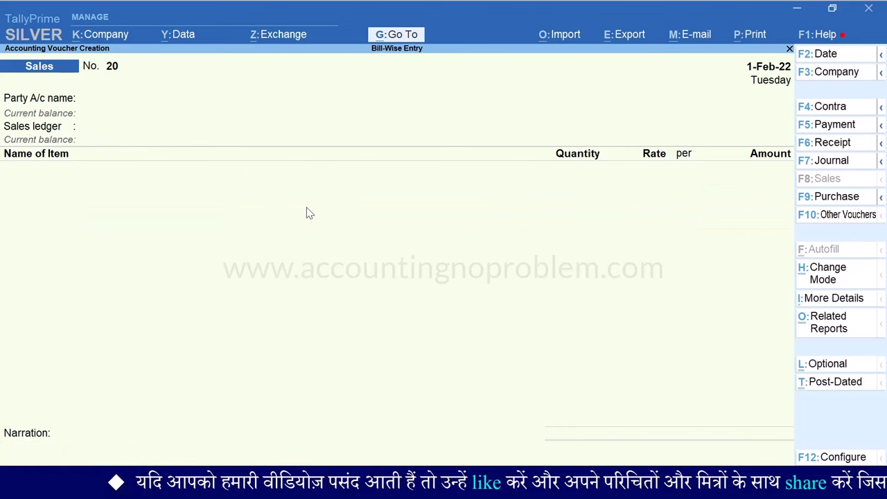
- Save sales voucher 19 and quit voucher entry back to the Gateway of Tally
key(F2)
key(Escape)
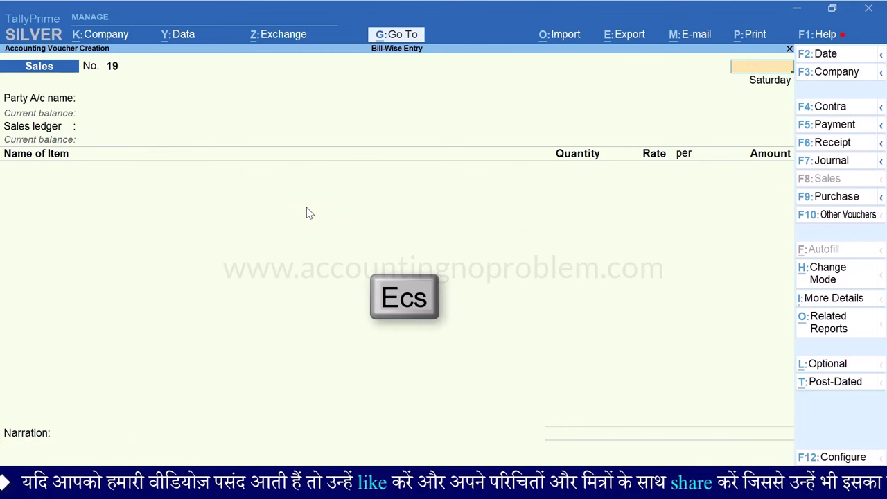
key(Escape)
key(y)
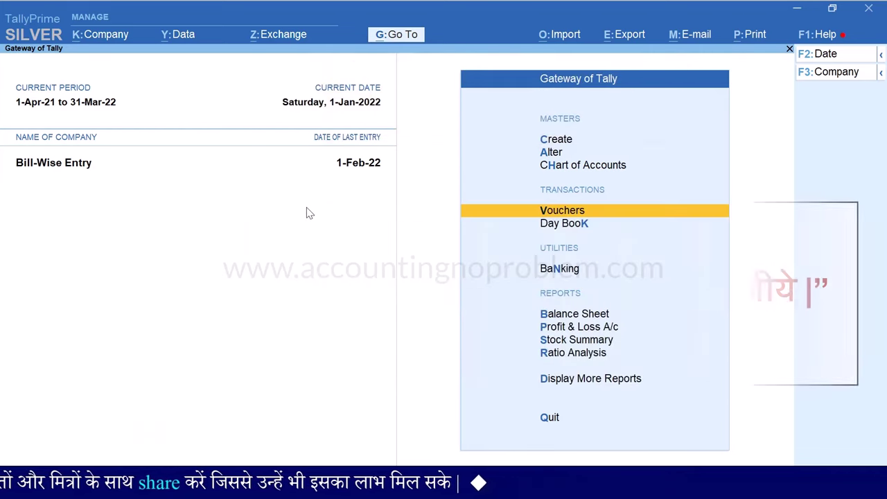
key(Return)
text(1.3)
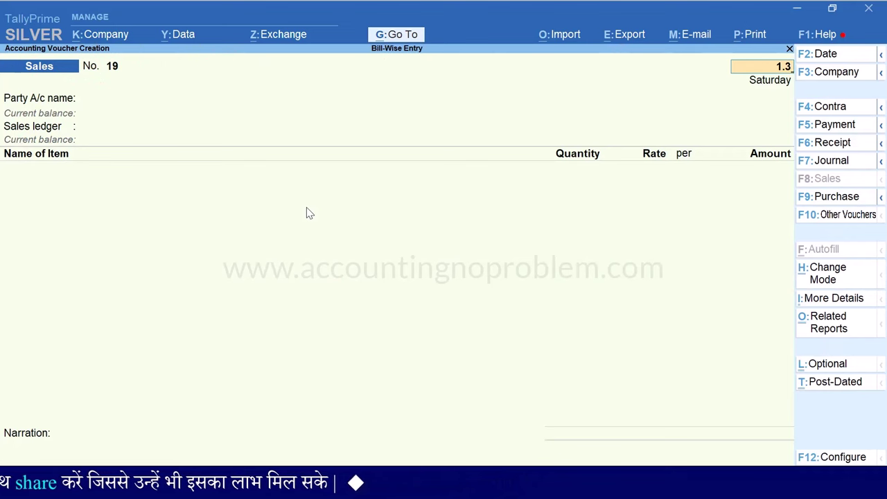
key(Return)
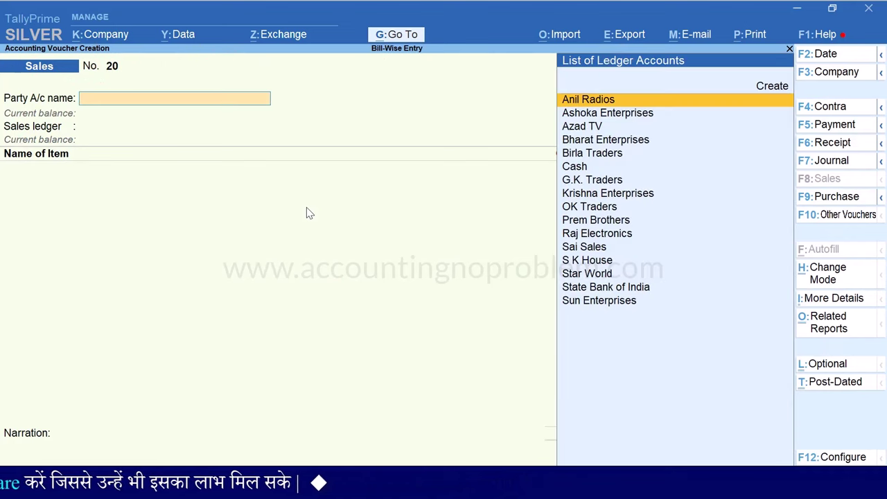
text(k)
key(Return)
key(Return)
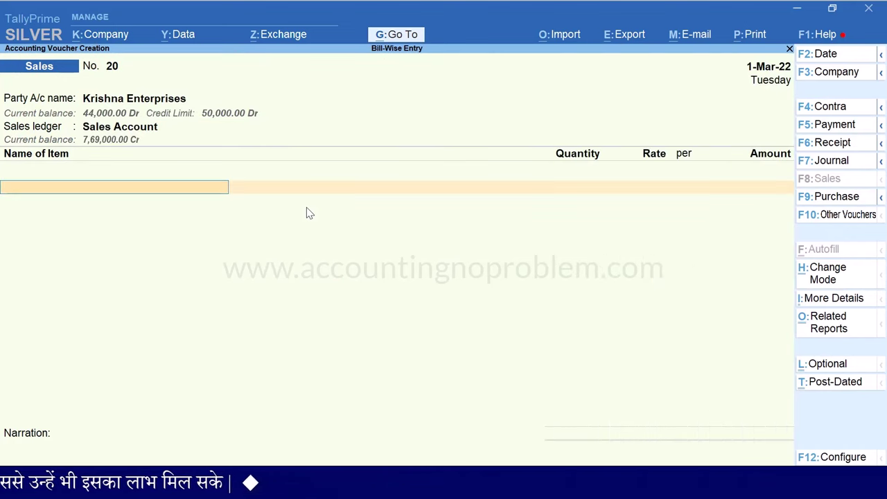
text(s)
key(Return)
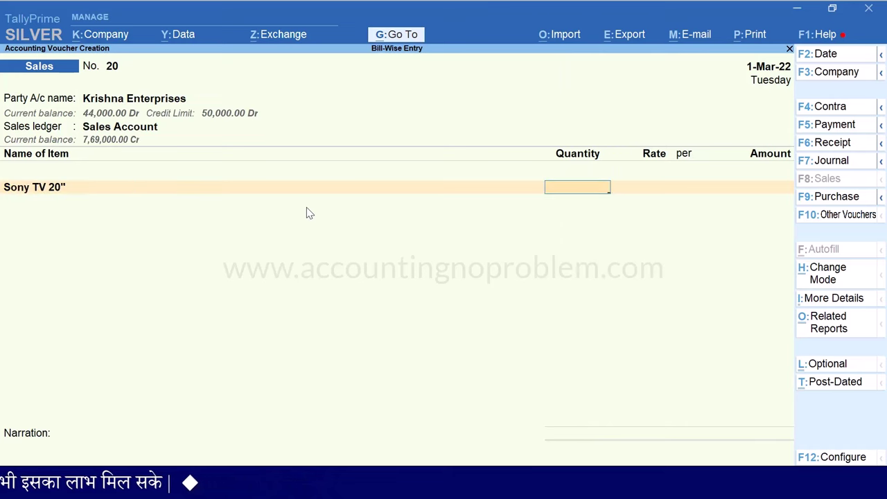
text(2)
key(Return)
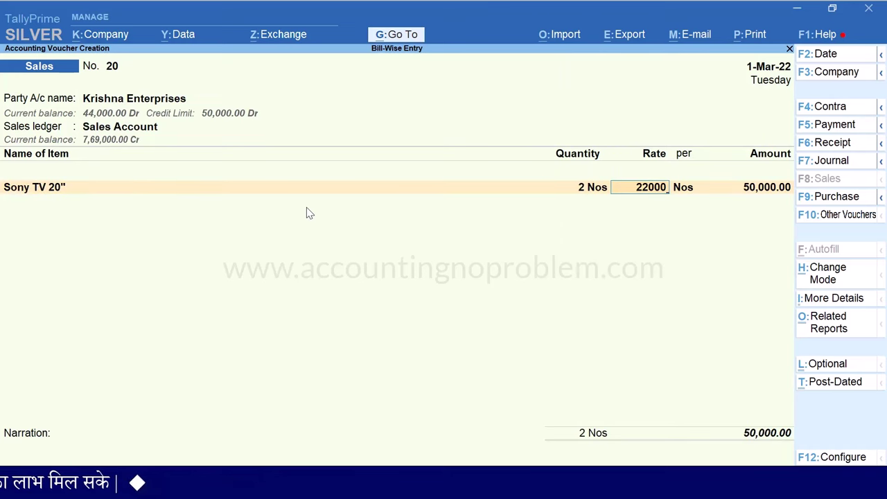
key(Return)
key(Return)
key(Return)
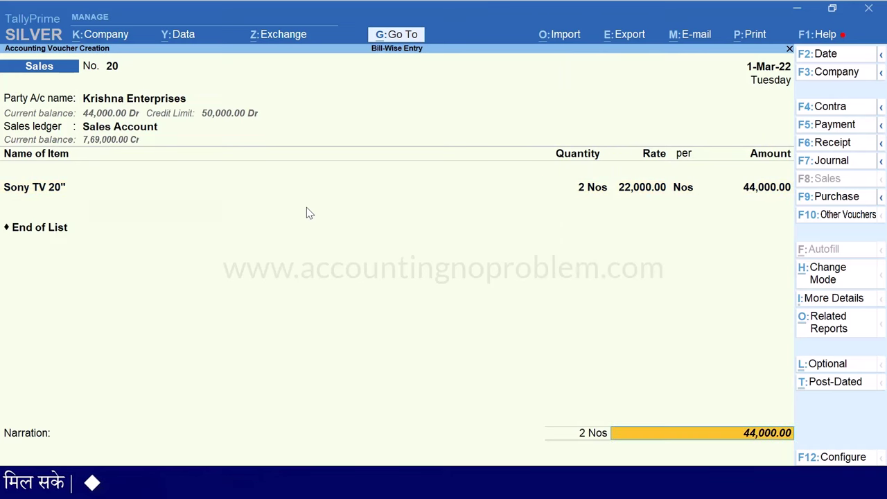
key(Return)
key(Return)
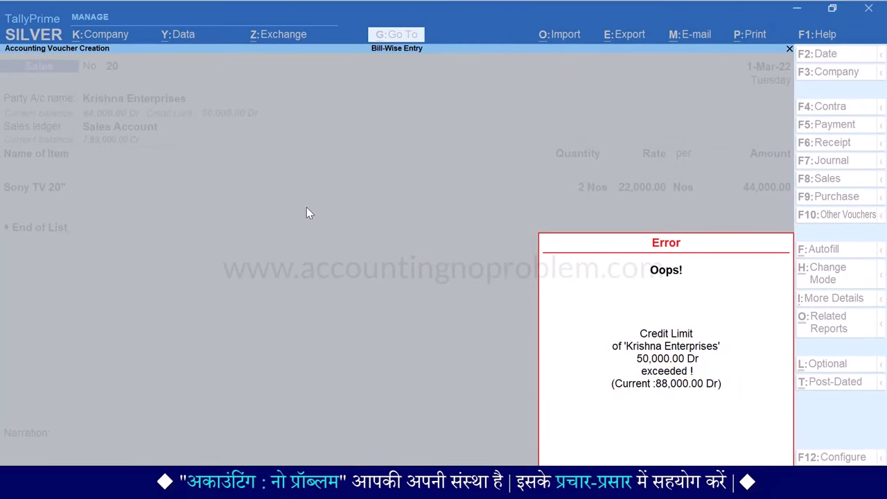
key(Return)
key(Return)
key(Return)
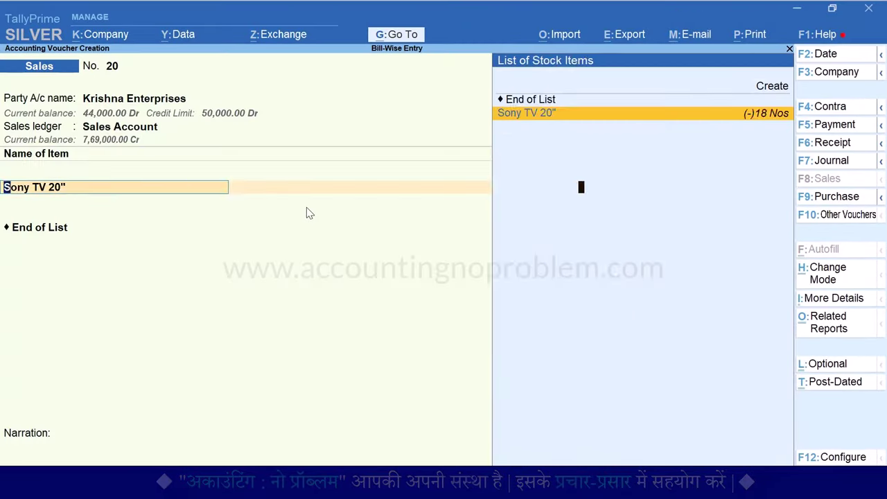
key(Return)
key(Return)
key(Return)
key(Return)
key(Return)
key(Return)
key(Return)
key(Return)
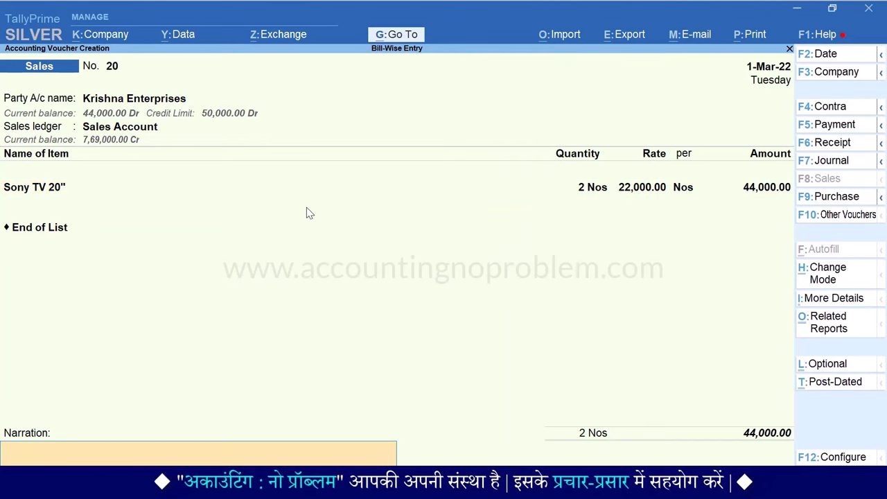
key(Return)
key(Return)
key(Return)
key(Return)
key(Return)
key(Return)
key(Return)
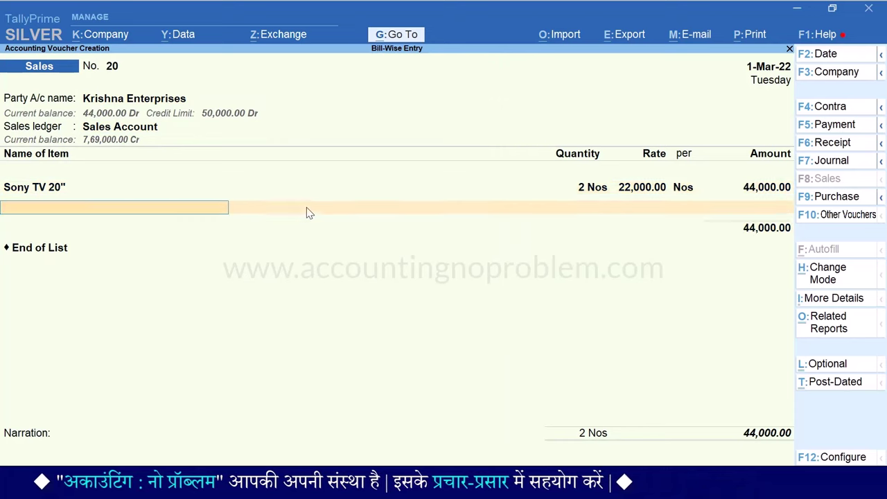
key(Return)
key(Return)
key(Return)
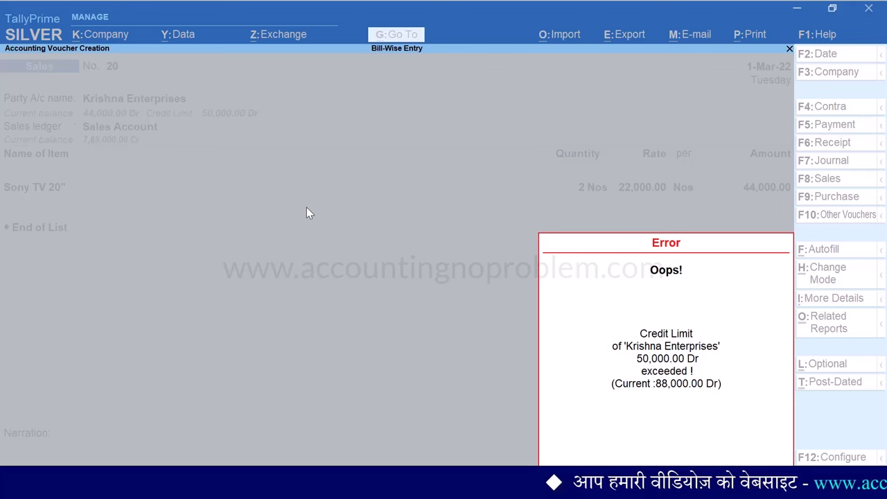
- Dismiss the credit limit exceeded error and change Krishna Enterprises' credit limit from 50,000 to 88000
key(BackSpace)
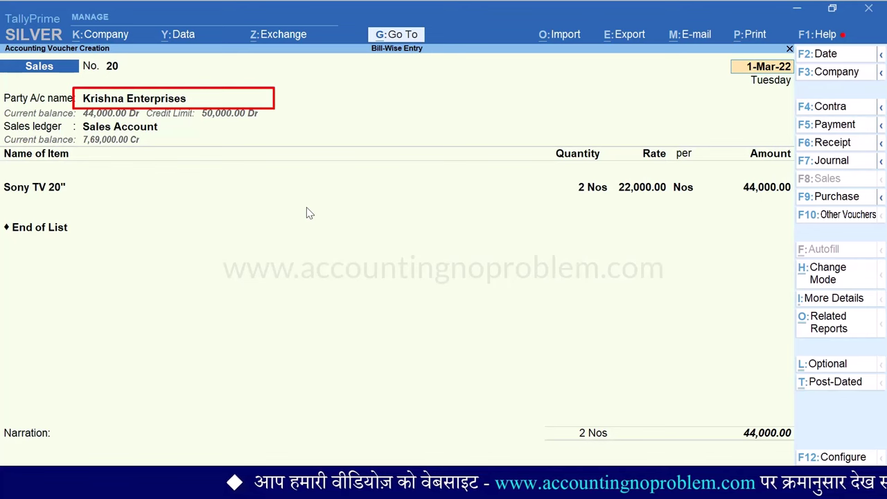
key(Return)
key(ctrl+Return)
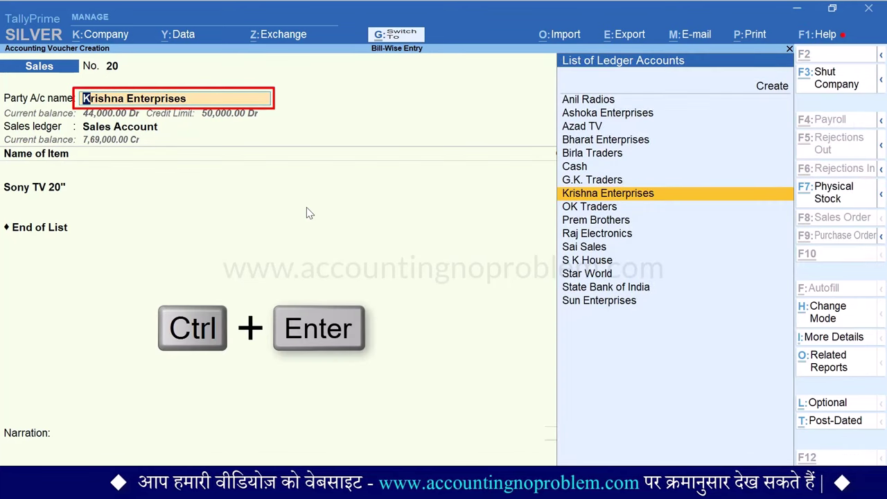
key(ctrl+Return)
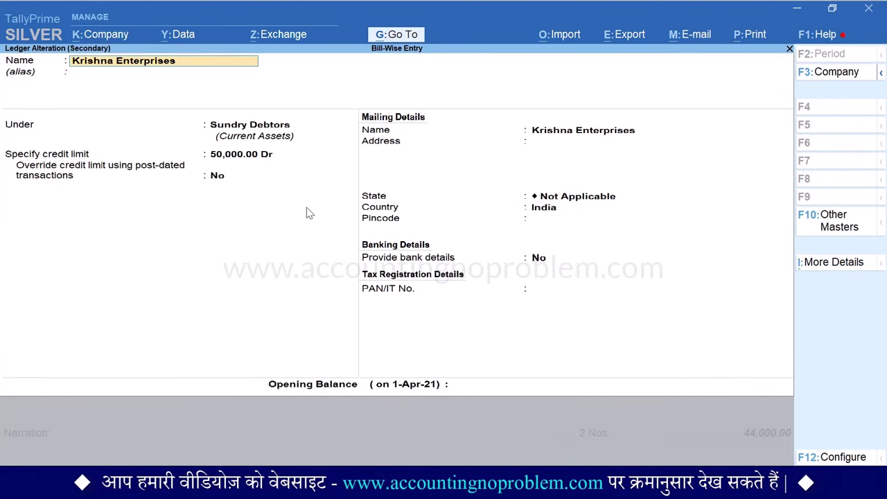
key(Return)
key(Return)
key(Return)
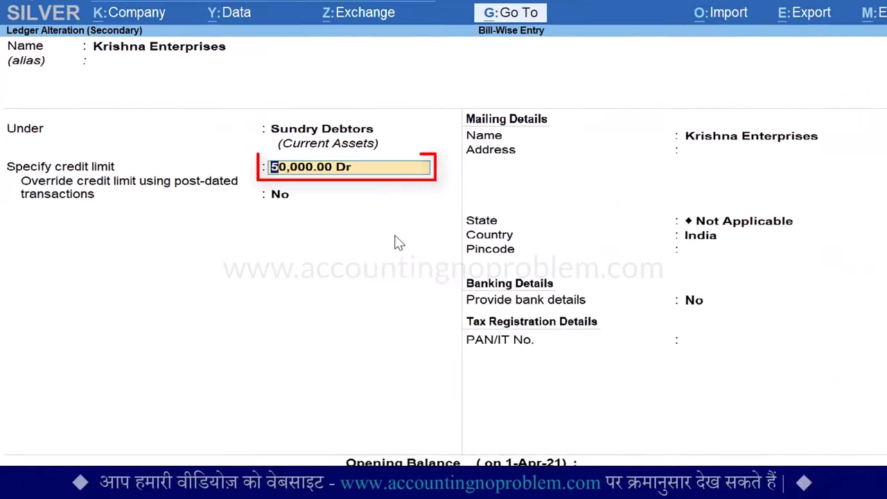
text(88000)
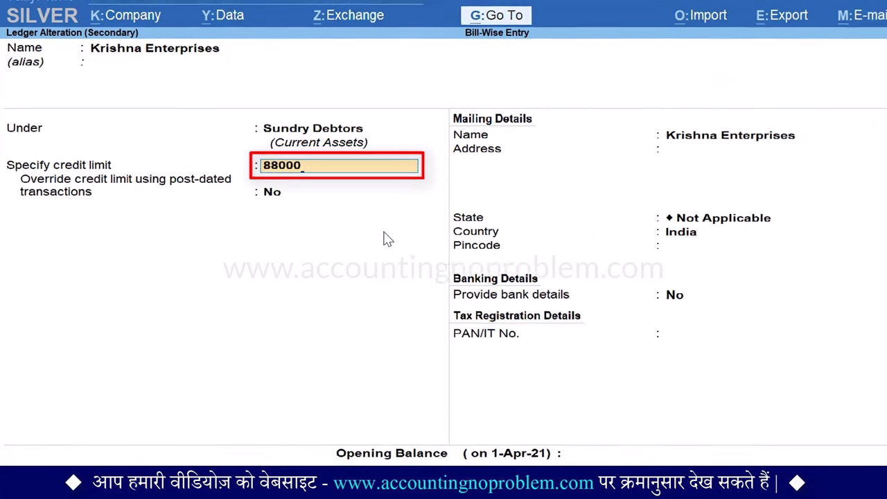
key(Return)
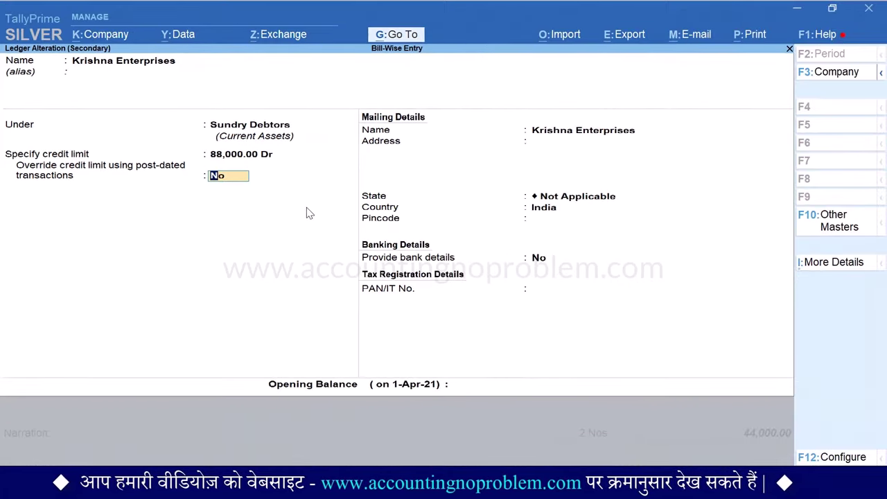
key(ctrl+a)
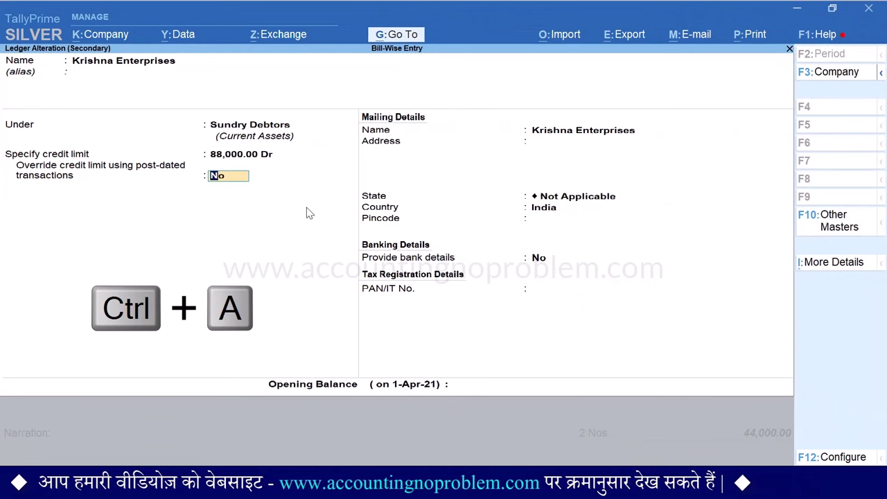
- Accept the 44,000 Sony TV 20" sales voucher to Krishna Enterprises and quit to the Gateway
key(Return)
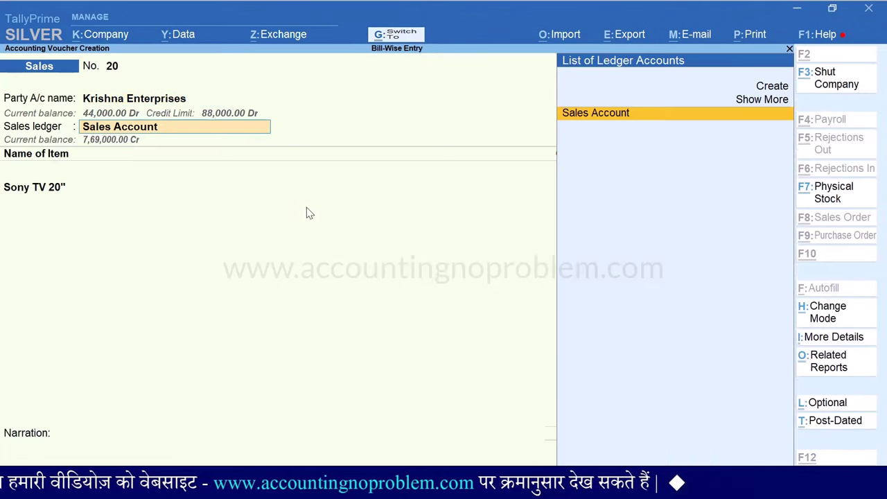
key(Return)
key(Return)
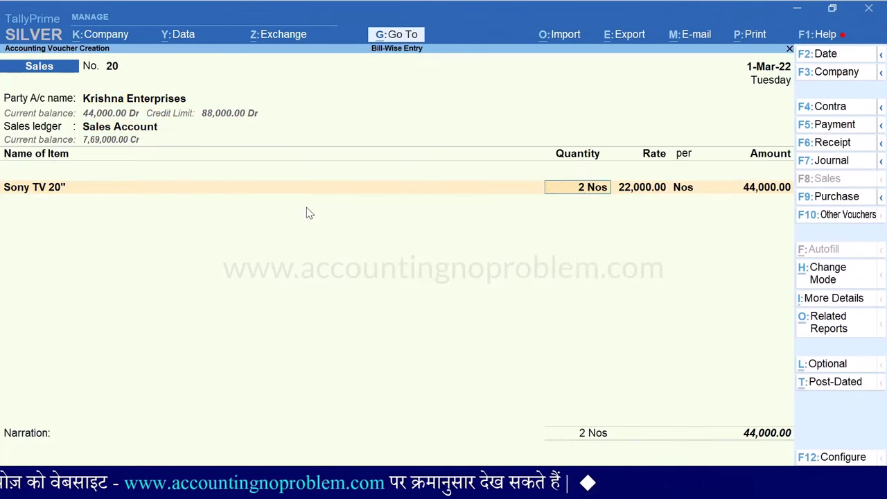
key(Return)
key(Return)
key(Return)
key(Return)
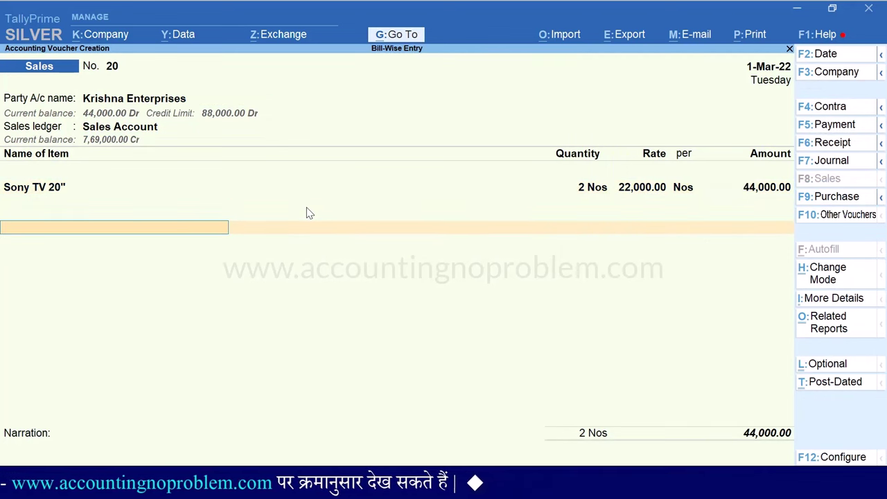
key(Return)
key(Return)
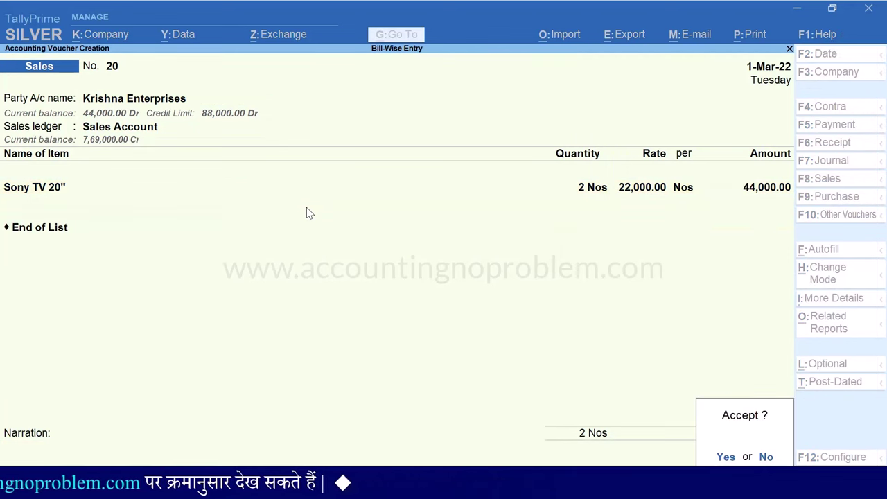
key(Return)
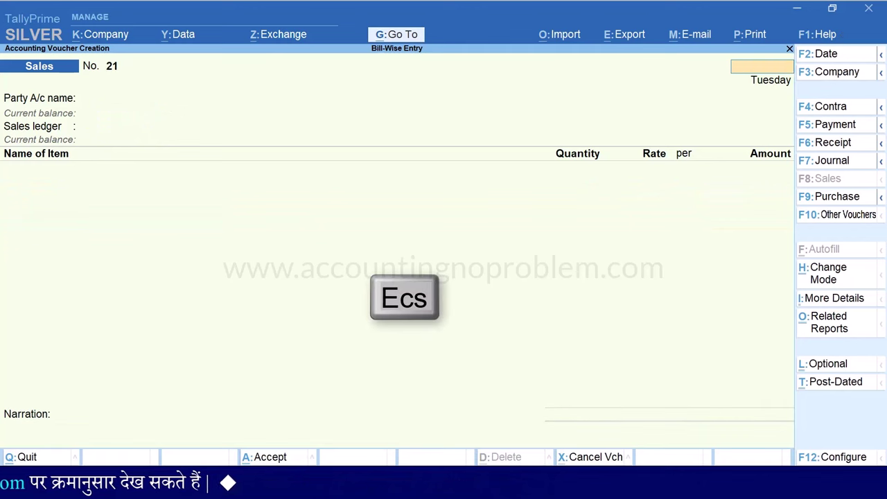
key(Escape)
key(y)
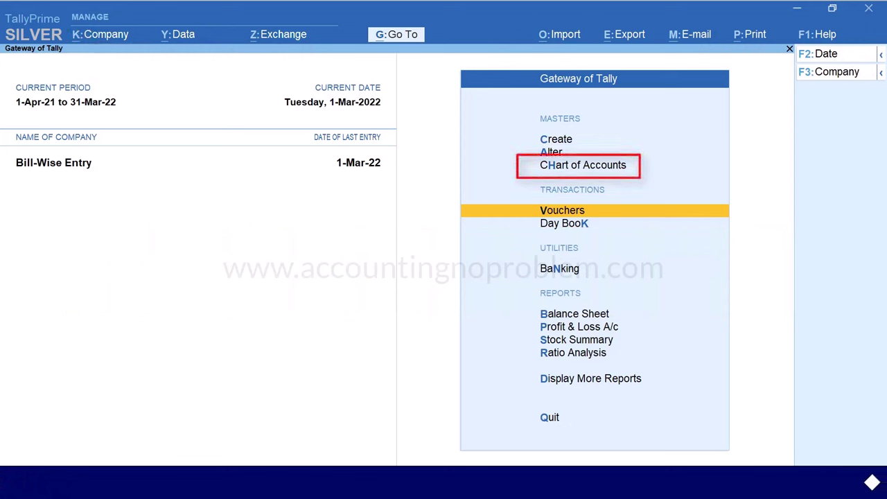
- Open Multi-Masters Credit Limits for the Sundry Debtors group from the Chart of Accounts ledger list
key(h)
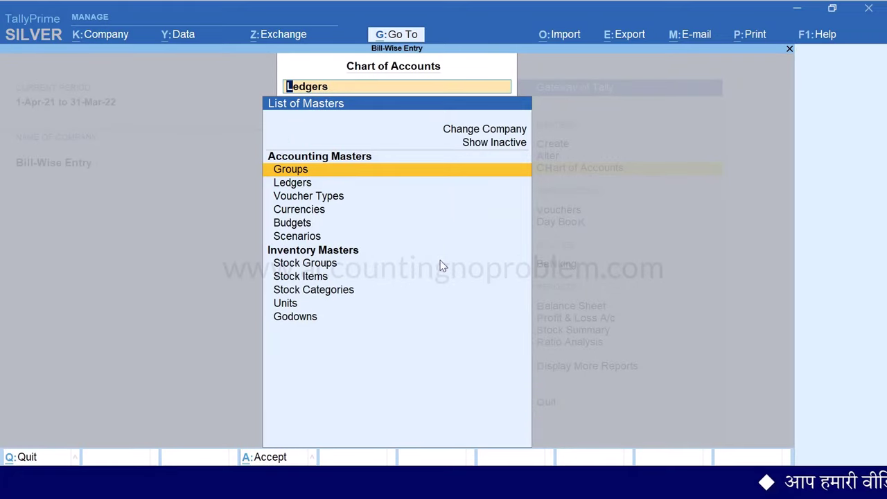
key(Down)
key(Return)
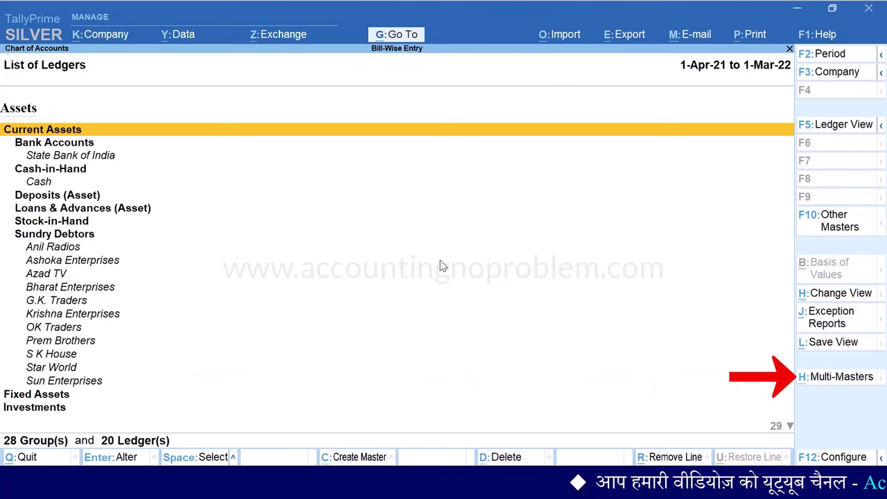
key(alt+h)
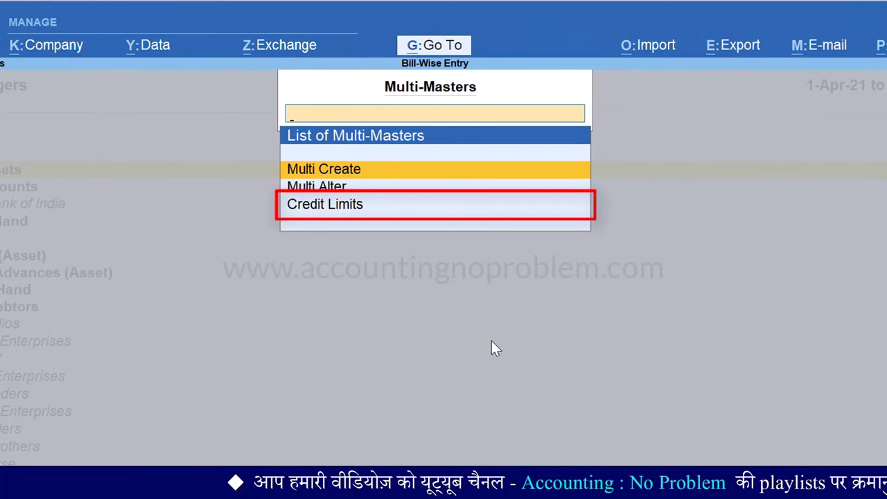
key(Down)
key(Down)
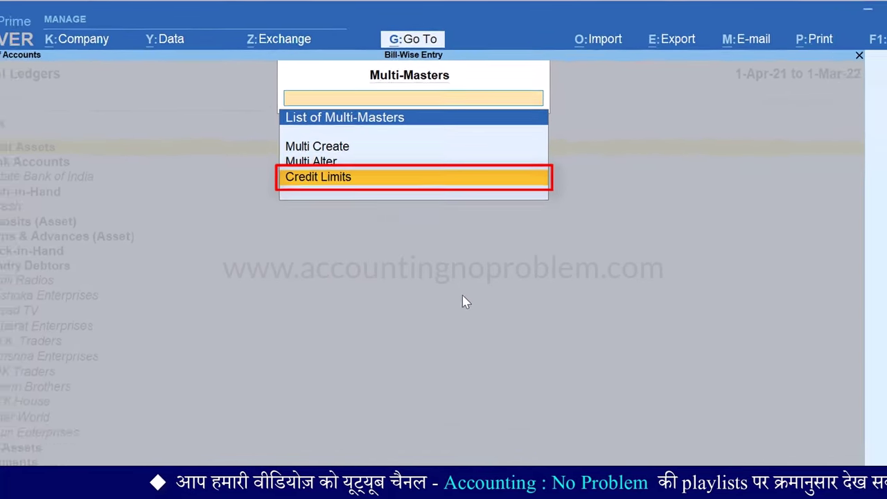
key(Return)
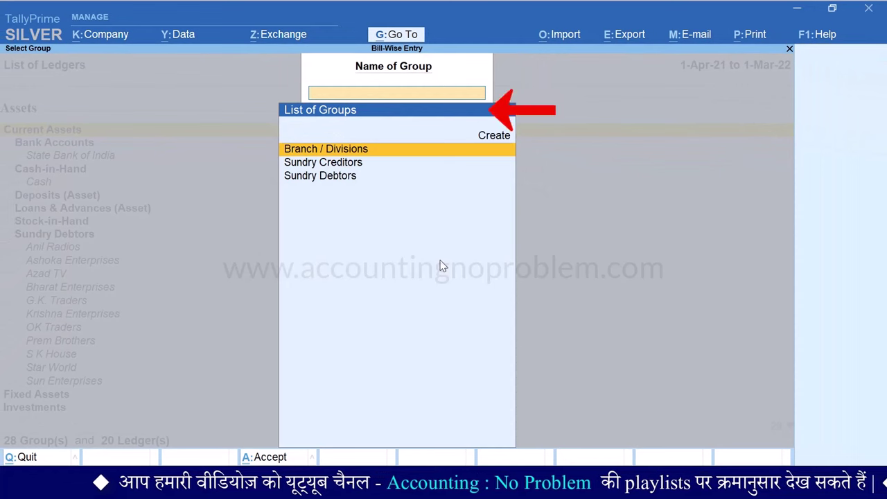
key(Down)
key(Down)
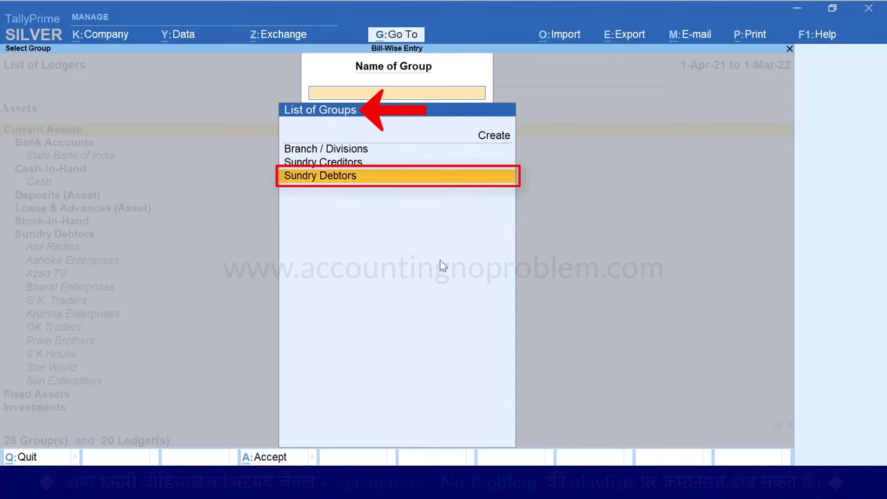
key(Return)
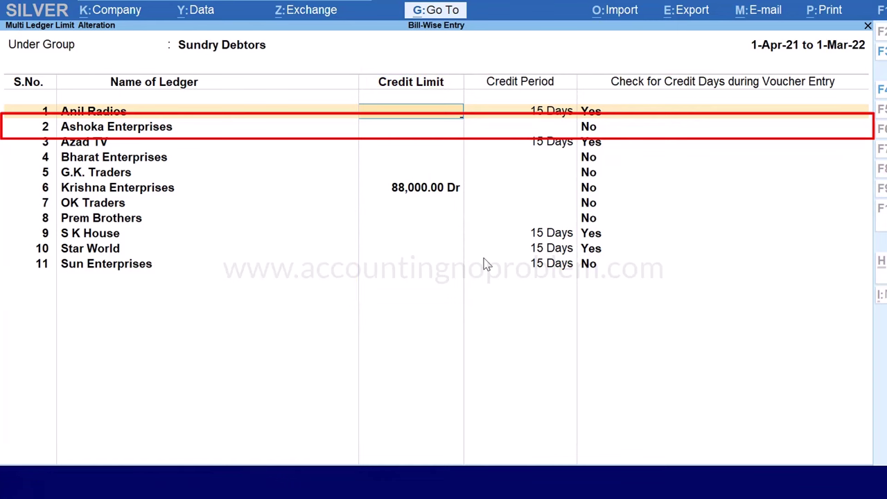
- Set Ashoka Enterprises' credit limit to 50000 and accept the Sundry Debtors credit limit table
key(Return)
key(Return)
key(Return)
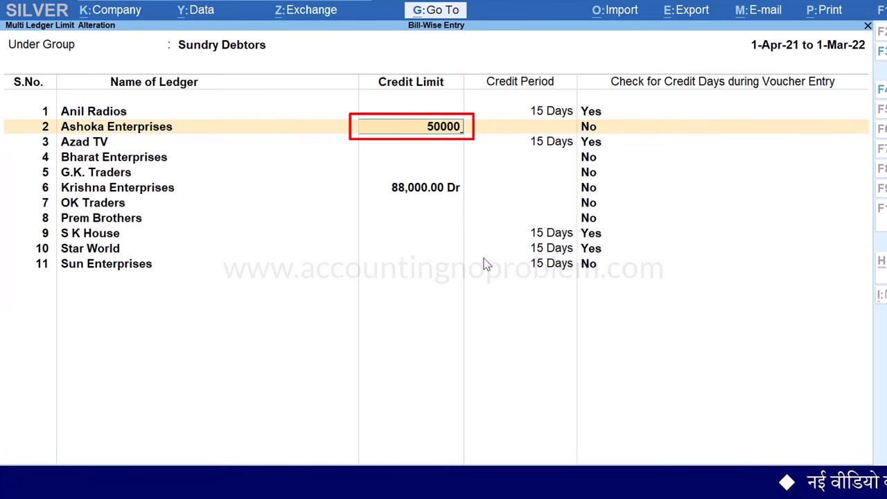
key(Return)
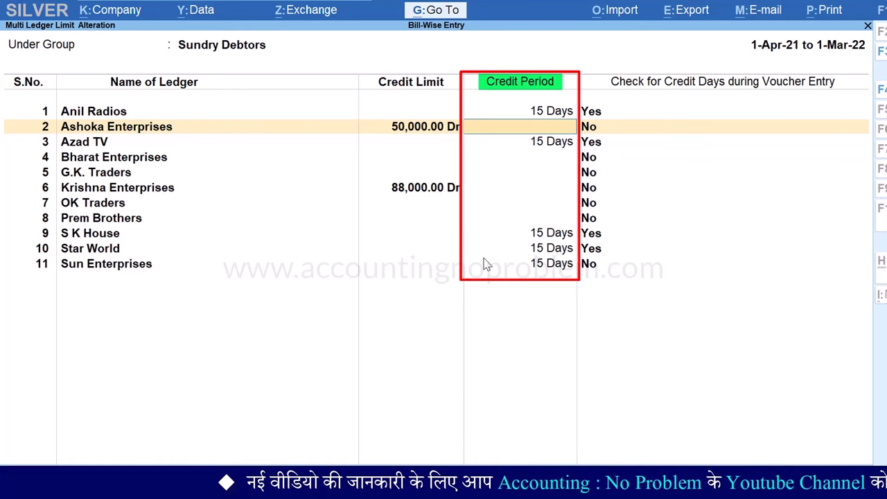
key(Return)
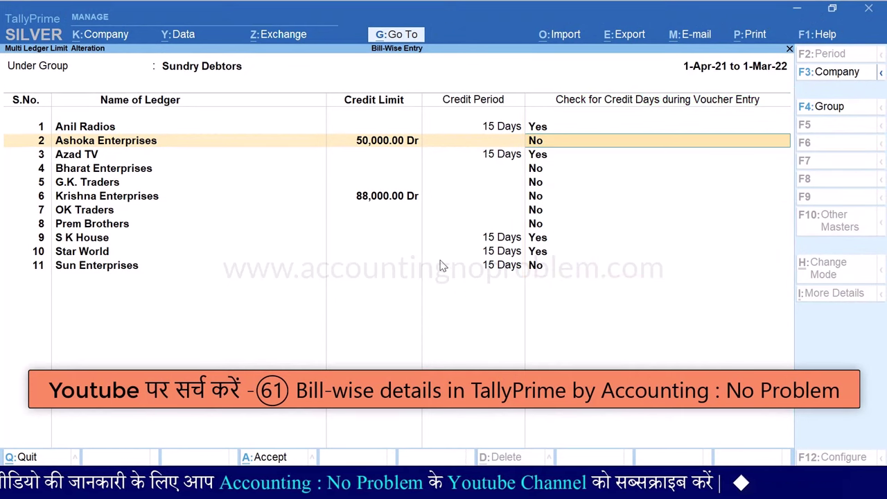
key(ctrl+a)
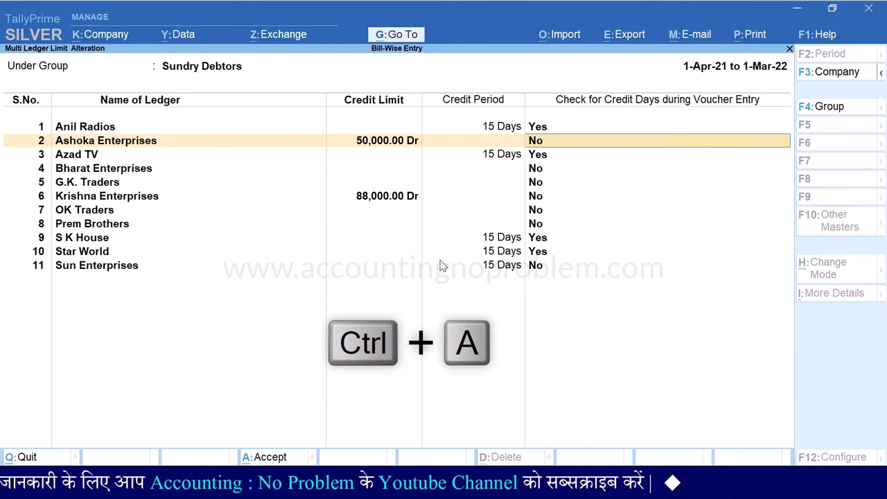
key(ctrl)
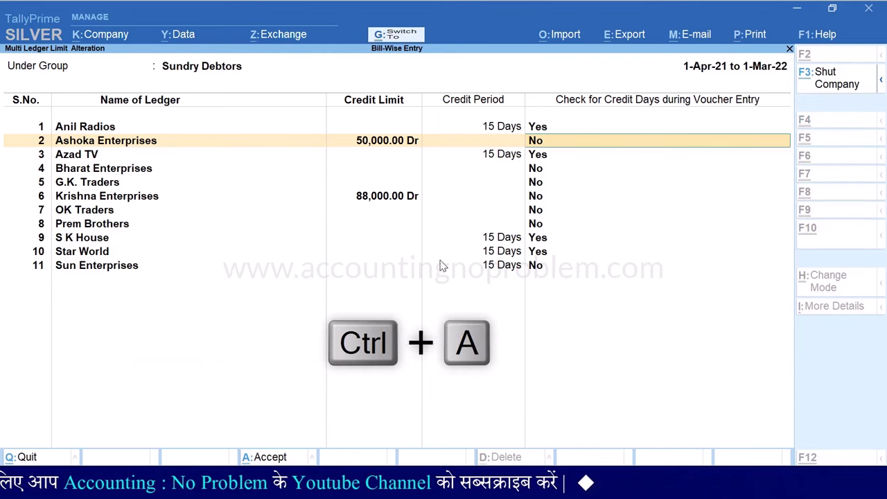
key(ctrl+a)
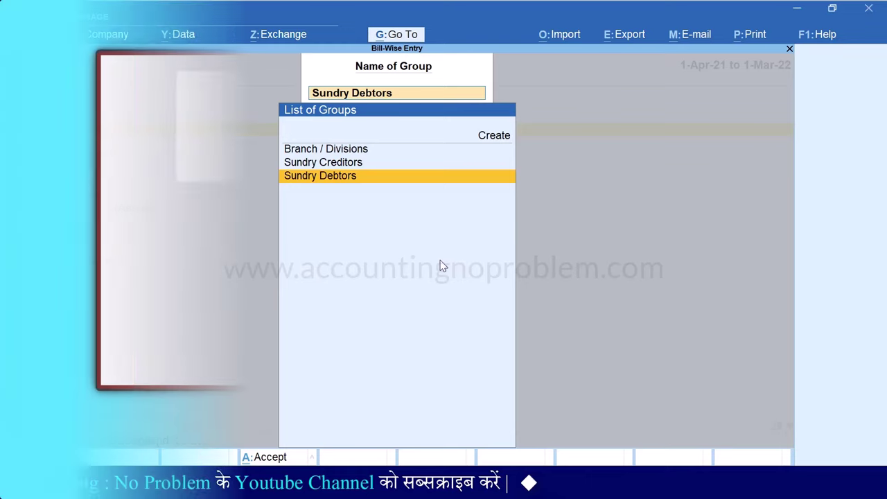
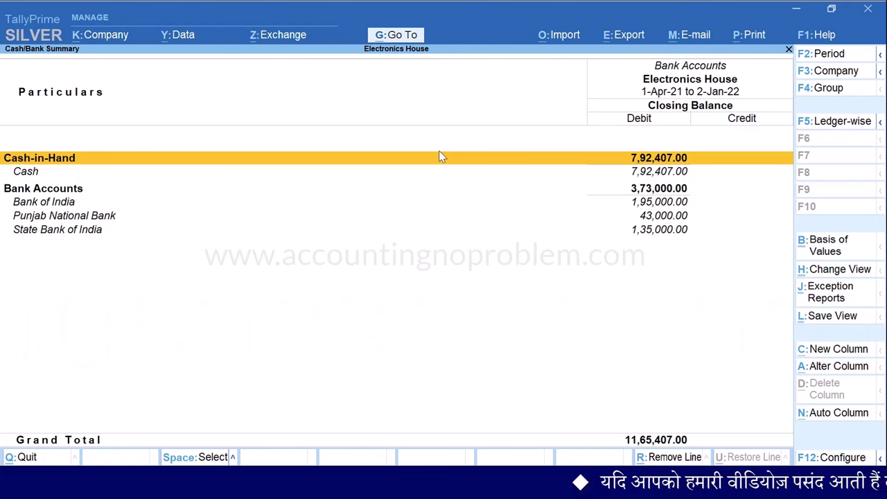
- Move between the Cash and bank account rows of the Cash/Bank Summary, ending on Cash
key(Down)
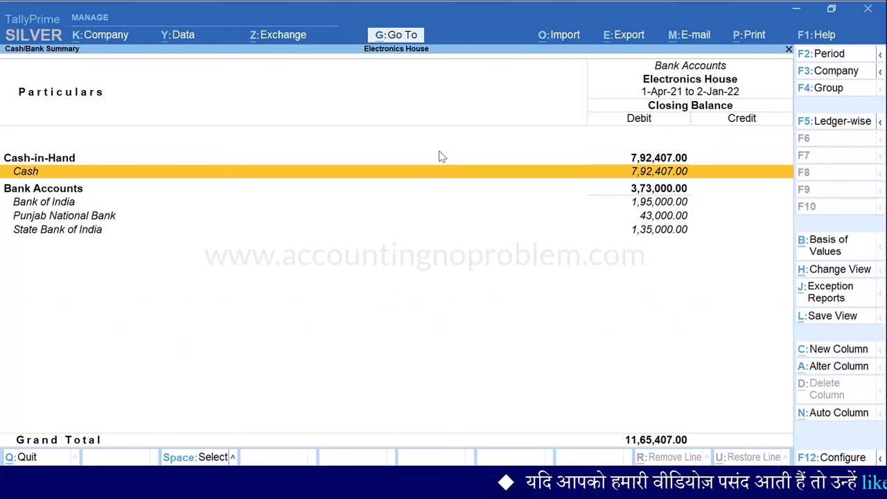
key(Down)
key(Down)
key(Down)
key(Down)
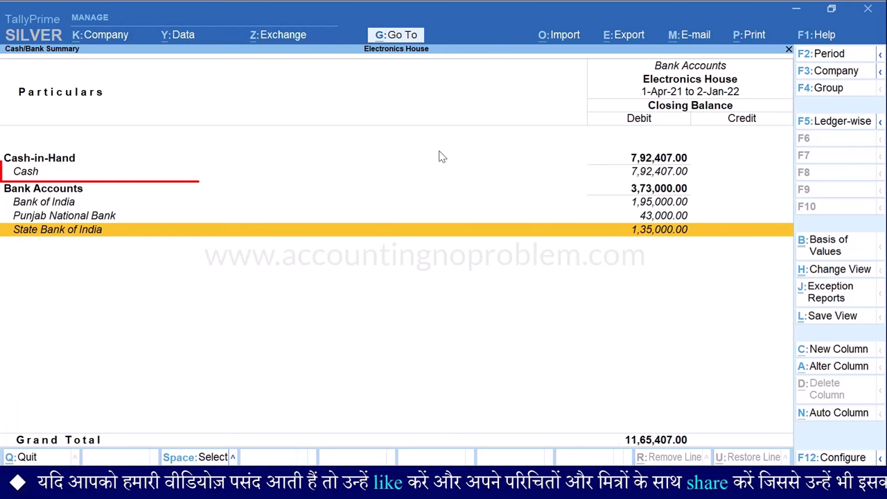
key(Up)
key(Up)
key(Up)
key(Up)
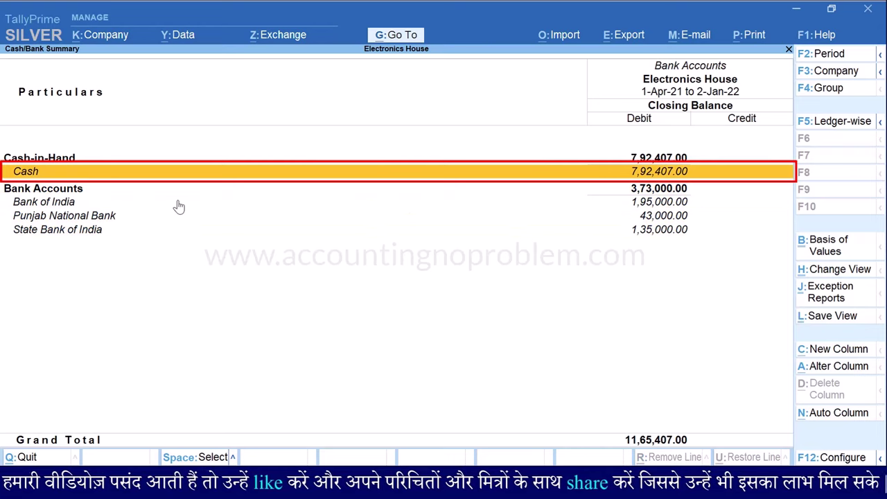
- Drill from Cash into its monthly summary and open the July 2021 vouchers
key(Return)
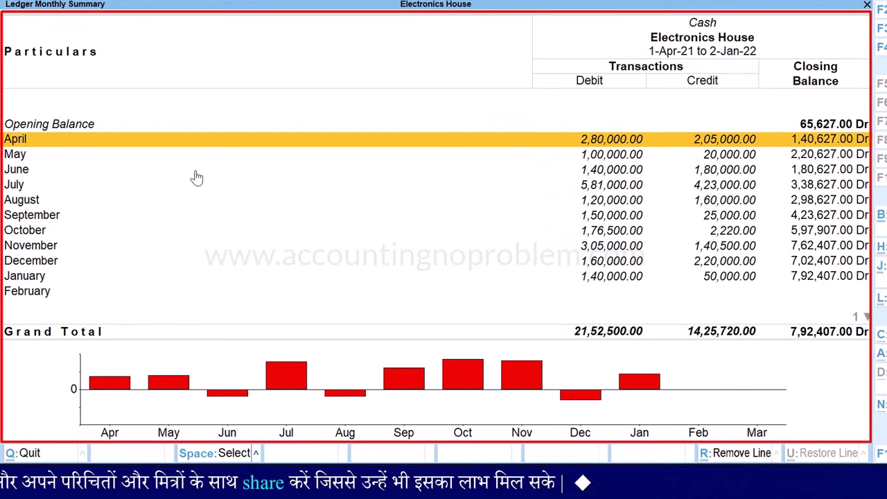
key(Down)
key(Down)
key(Down)
key(Down)
key(Down)
key(Down)
key(Down)
key(Down)
key(Down)
key(Down)
key(Down)
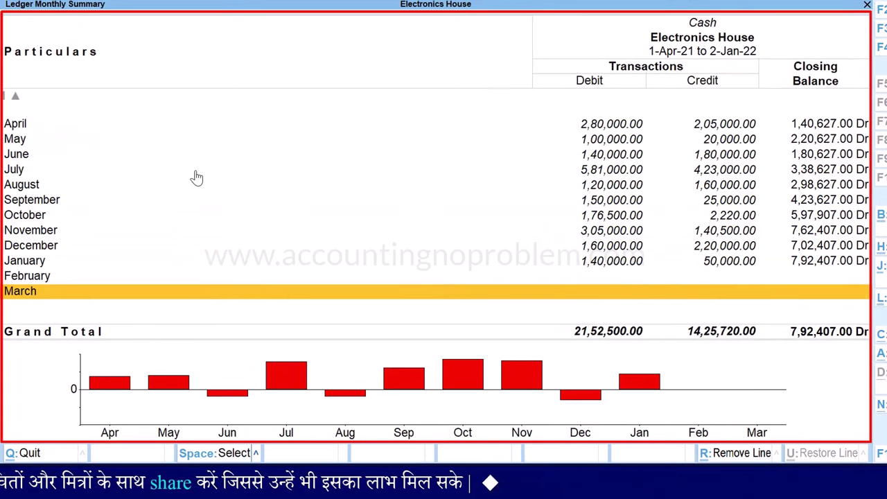
key(Up)
key(Up)
key(Up)
key(Up)
key(Up)
key(Up)
key(Up)
key(Up)
key(Up)
key(Up)
key(Up)
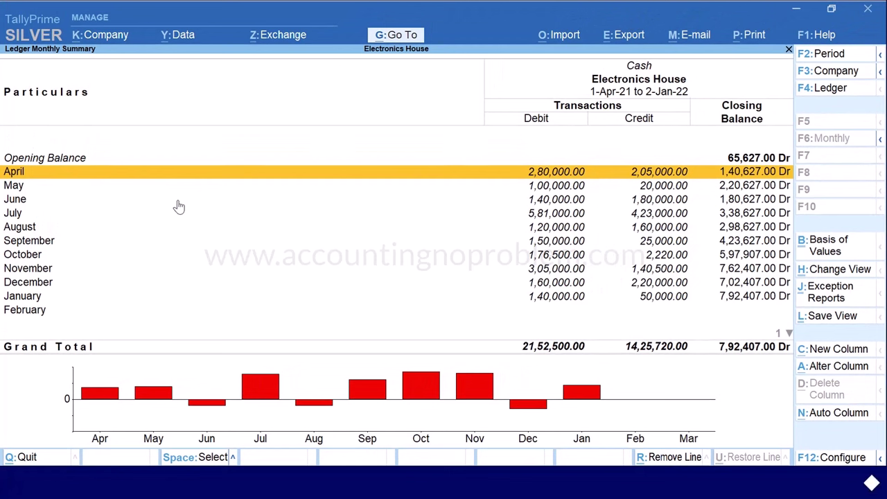
key(Down)
key(Down)
key(Down)
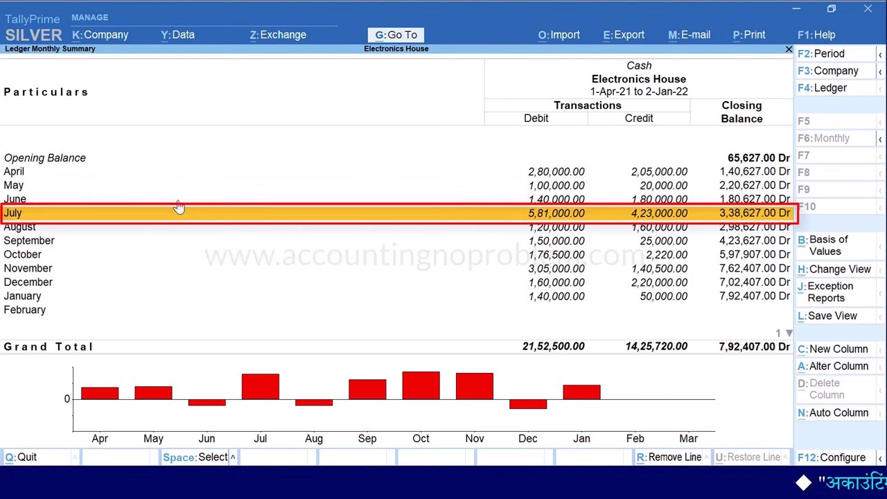
key(Return)
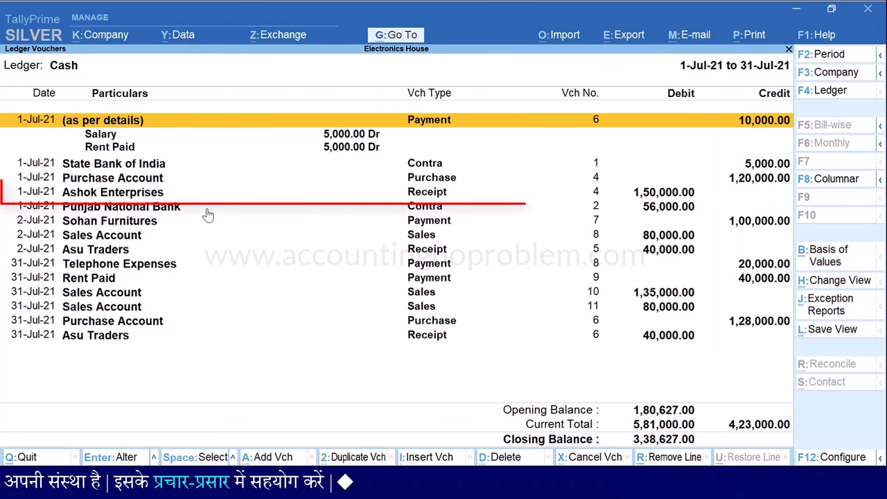
key(Down)
key(Down)
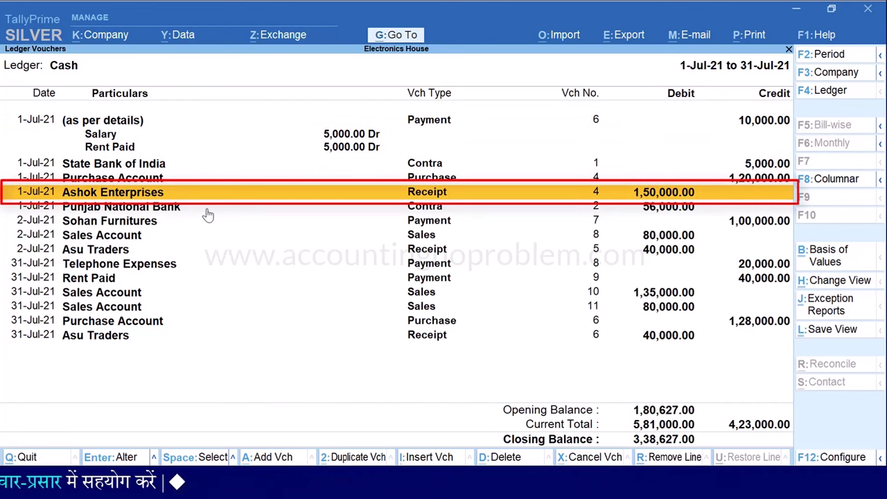
key(Return)
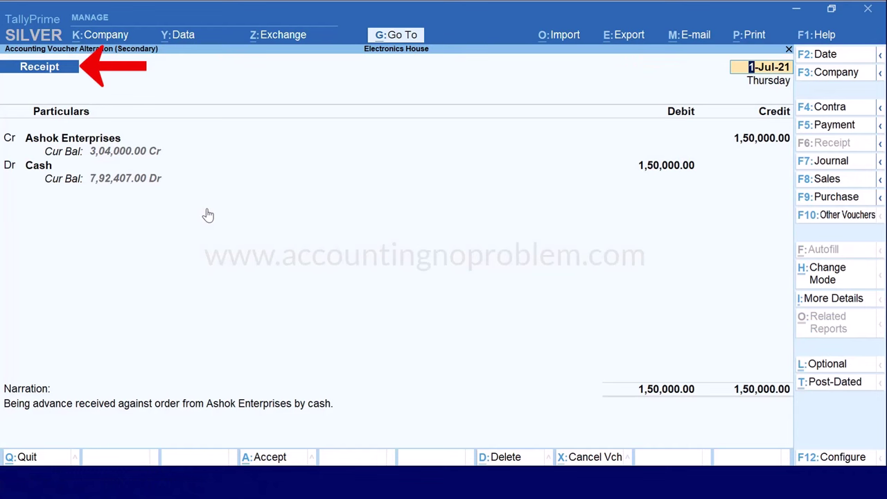
key(Escape)
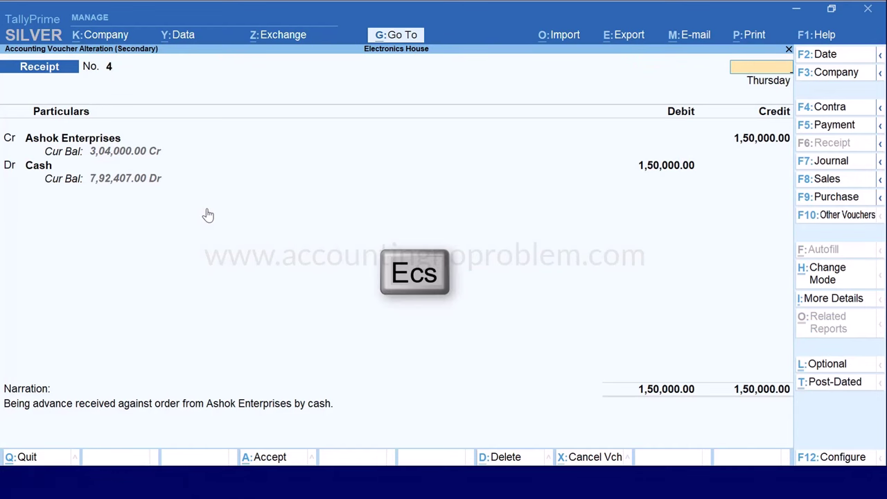
key(Escape)
key(Return)
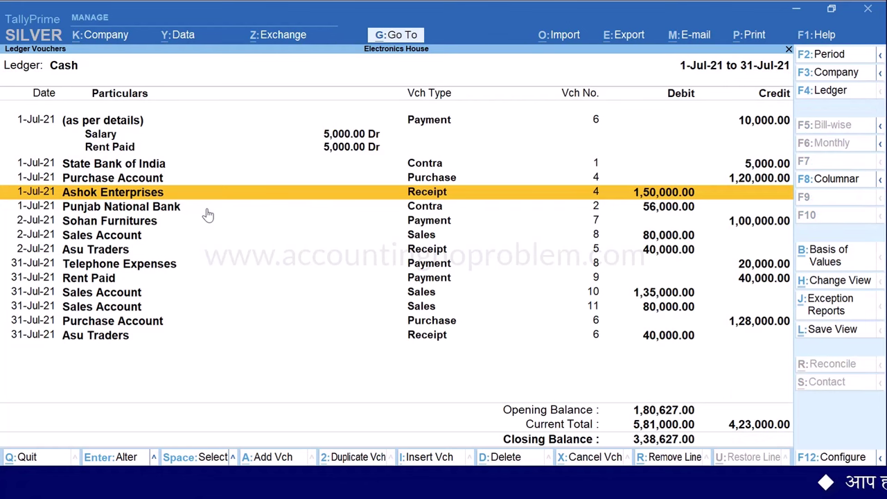
key(F2)
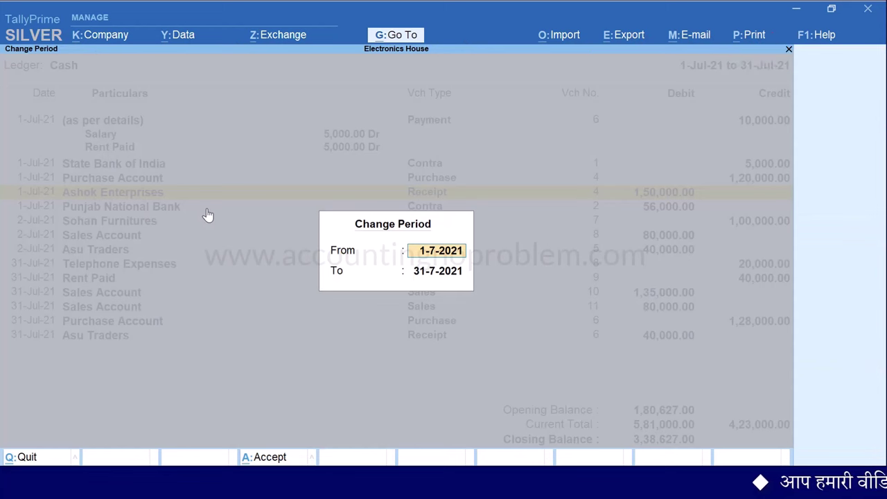
key(Escape)
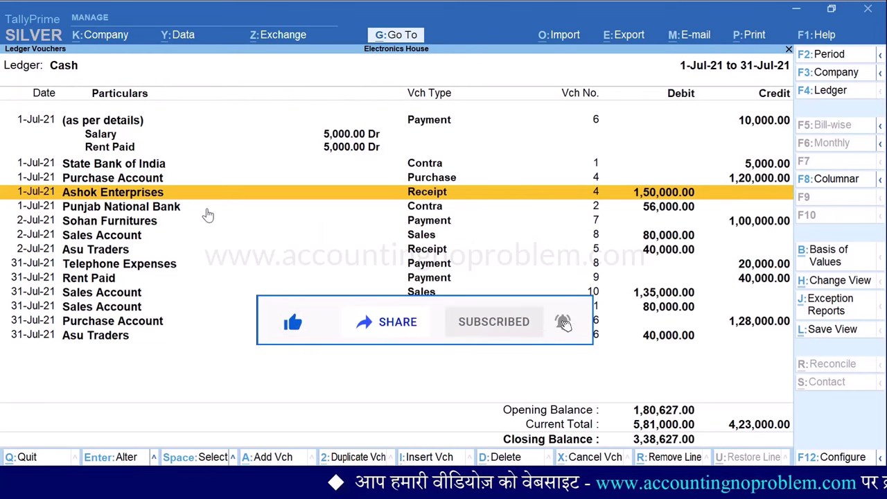
key(F4)
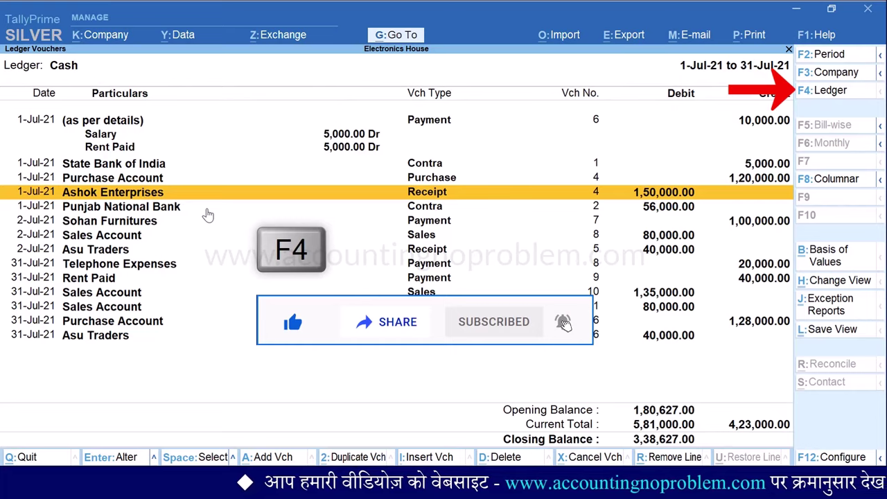
key(Down)
key(Down)
key(Down)
key(Down)
key(Down)
key(Down)
key(Down)
key(Down)
key(Down)
key(Down)
key(Down)
key(Down)
key(Down)
key(Down)
key(Down)
key(Down)
key(Down)
key(Down)
key(Down)
key(Down)
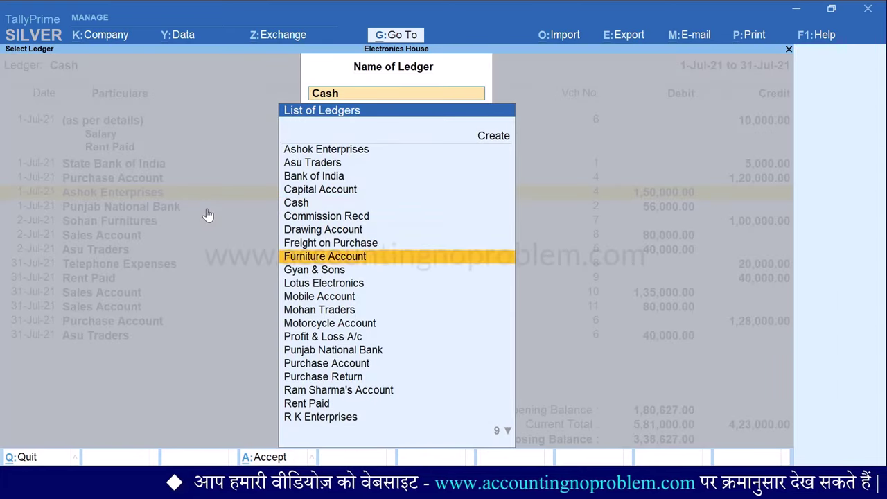
key(Down)
key(Down)
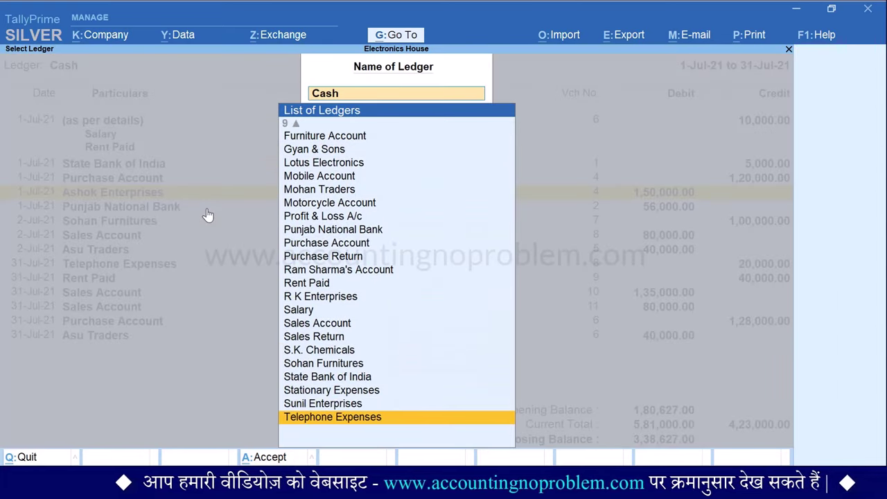
key(Up)
key(Up)
key(Up)
key(Up)
key(Up)
key(Up)
key(Up)
key(Up)
key(Up)
key(Up)
key(Up)
key(Up)
key(Up)
key(Up)
key(Up)
key(Up)
key(Up)
key(Up)
key(Up)
key(Up)
key(Up)
key(Up)
key(Up)
key(Up)
key(Up)
key(Up)
key(Up)
key(Up)
key(Up)
key(Up)
key(Up)
key(Up)
key(Up)
key(Up)
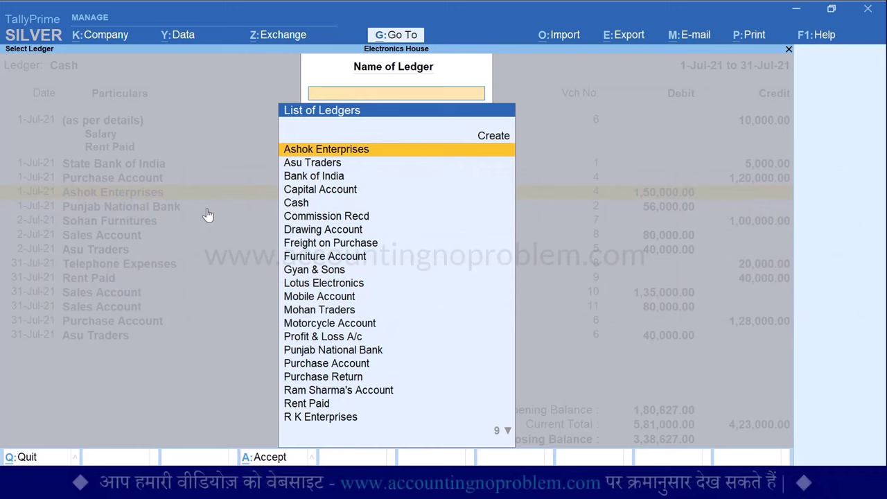
key(Escape)
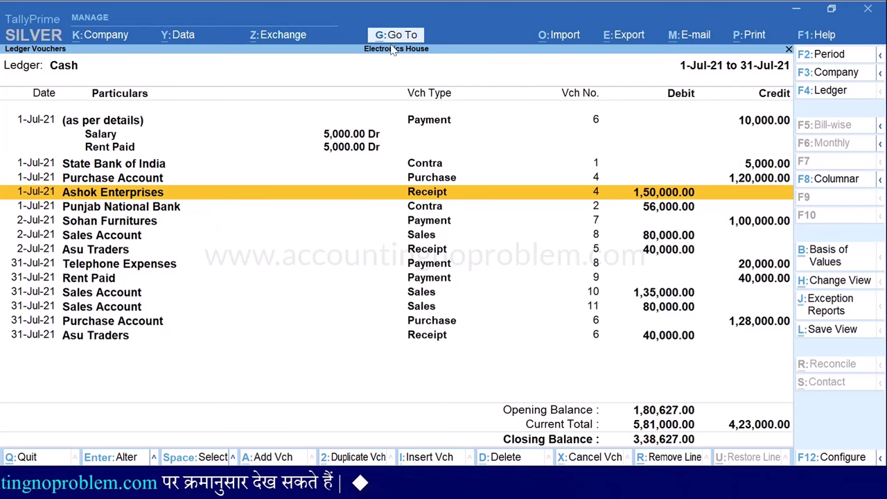
- Bring up the Go To list (Alt+G) and move through its reports
key(alt+g)
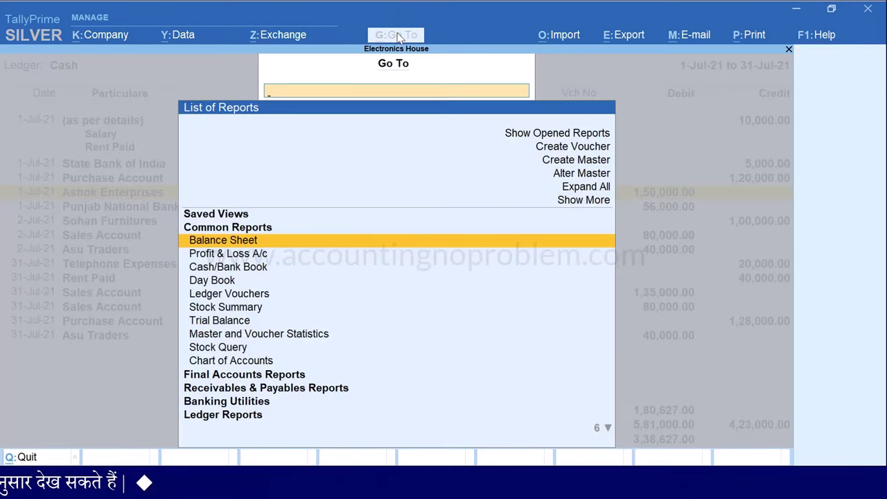
key(Down)
key(Down)
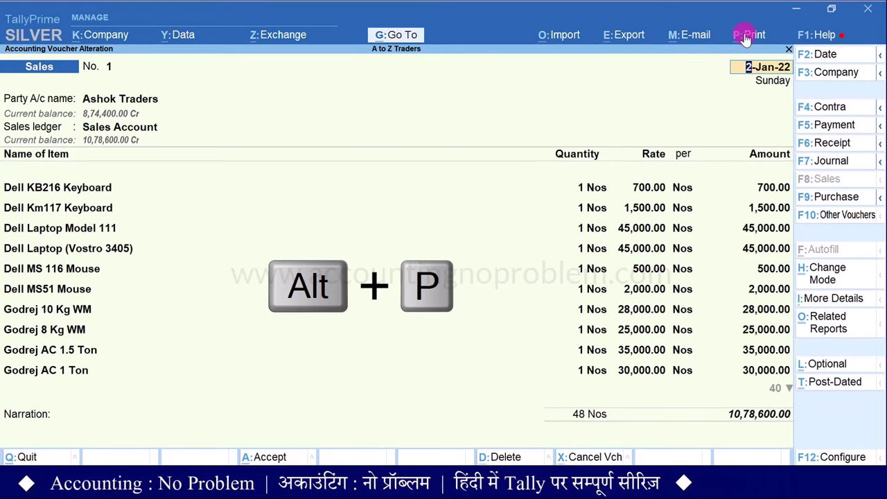
- Review the print settings for the current sales invoice
click(748, 35)
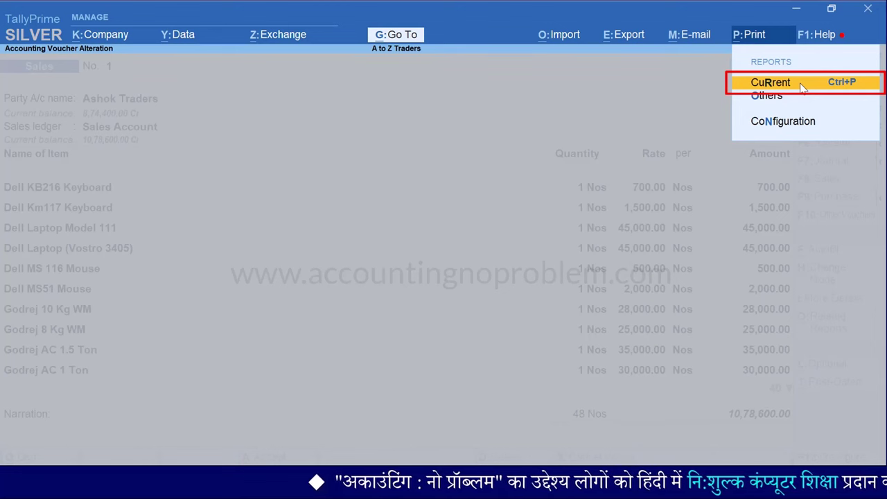
key(r)
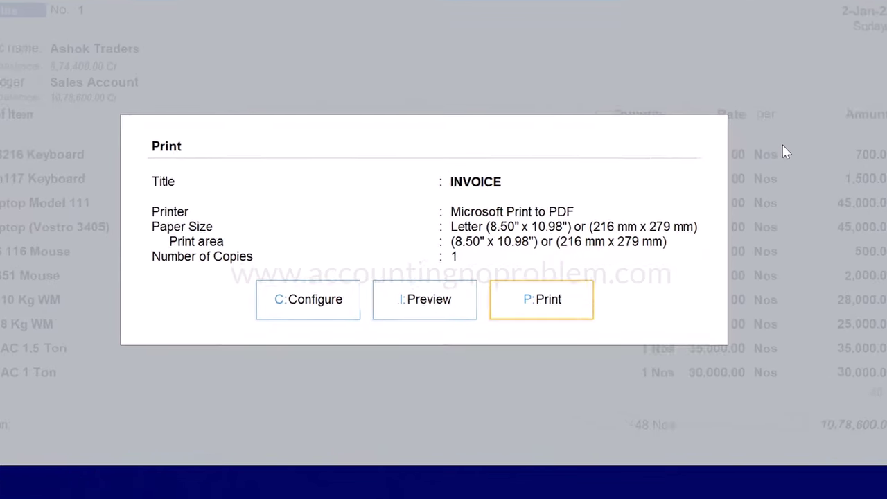
key(i)
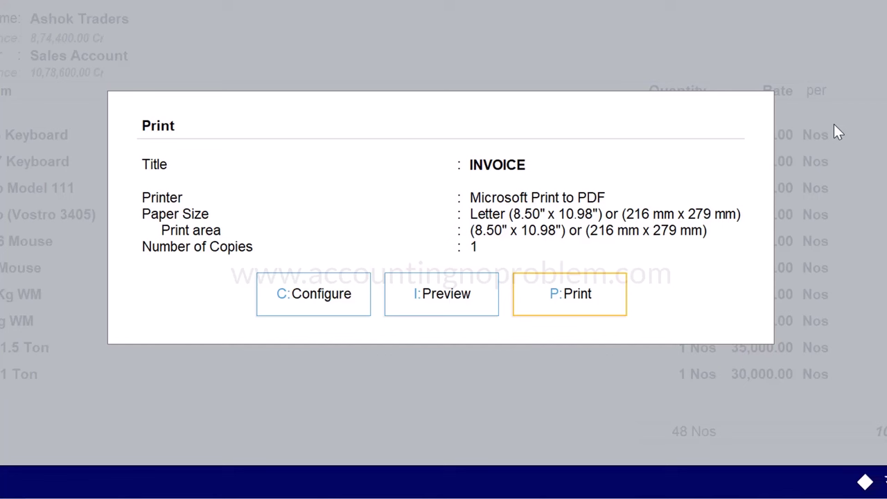
key(p)
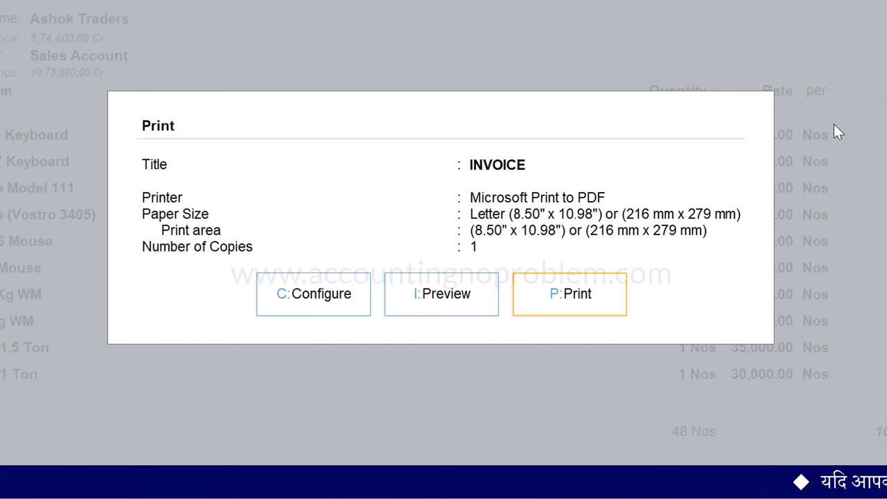
- Close the print settings and quit the voucher, leaving blank Sales voucher No. 2
key(Escape)
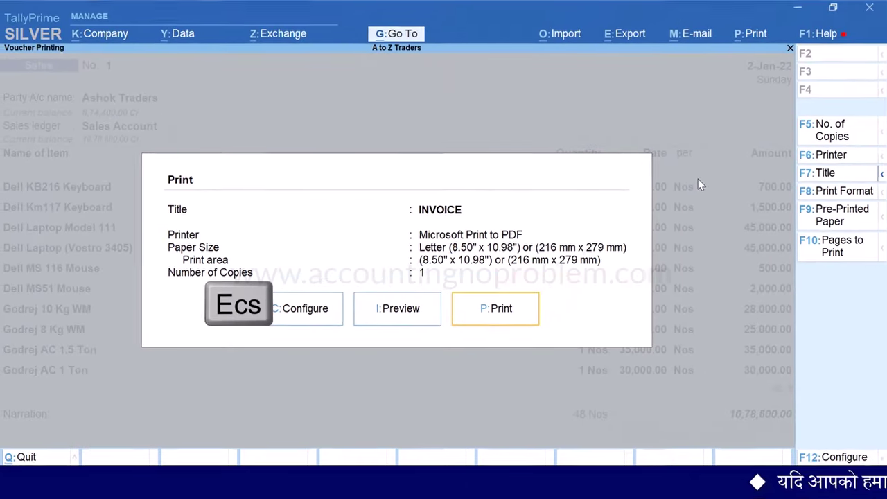
key(Escape)
key(Escape)
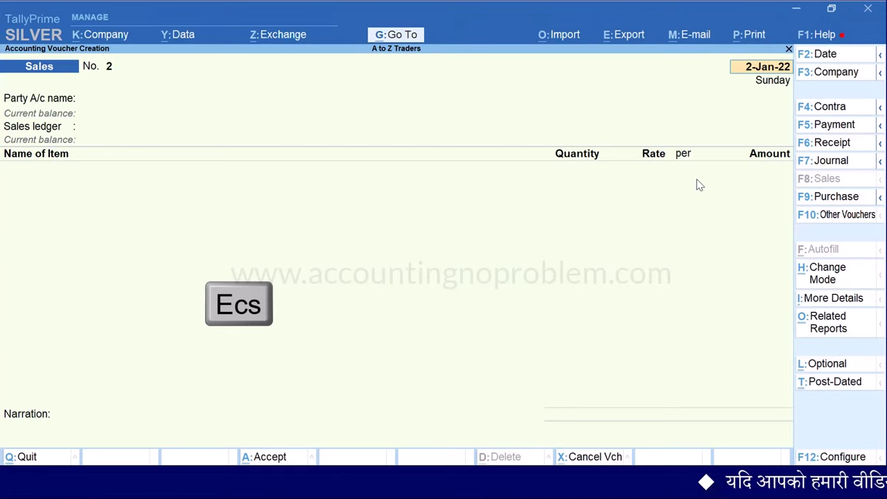
key(Escape)
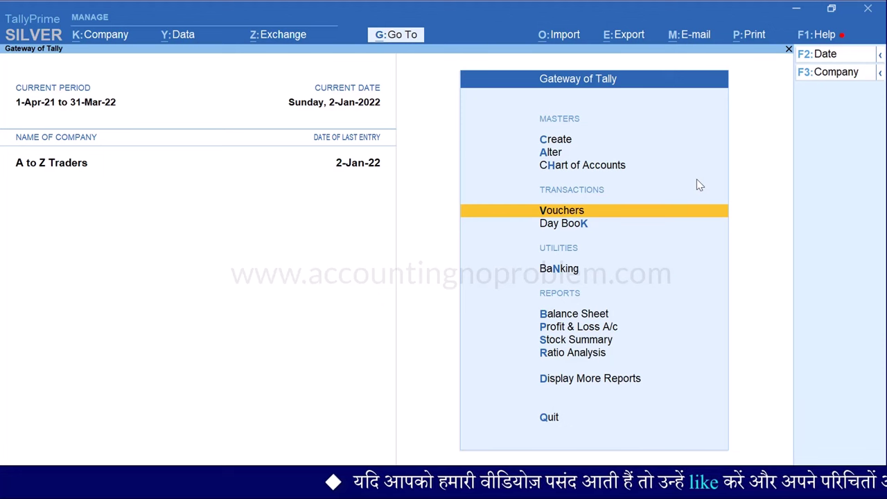
- Bring up the Print options from the Gateway of Tally
click(757, 40)
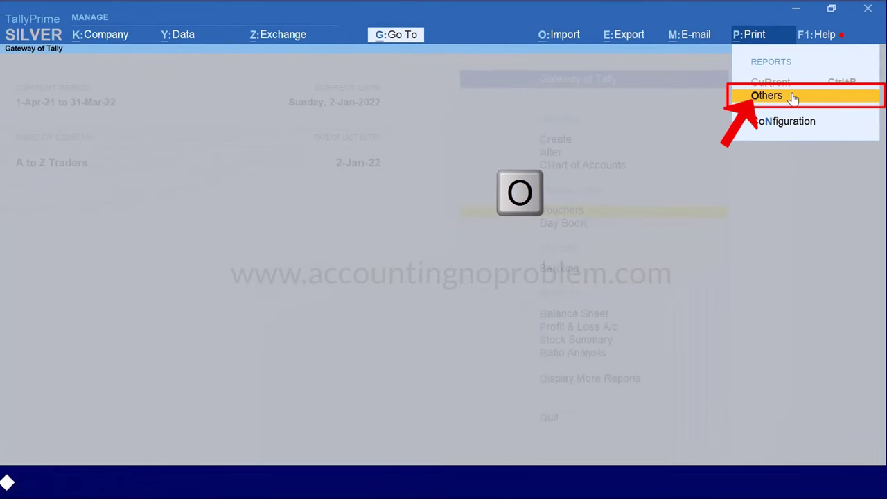
- In Other Reports, turn on Show More and Show Inactive, then Expand All
key(o)
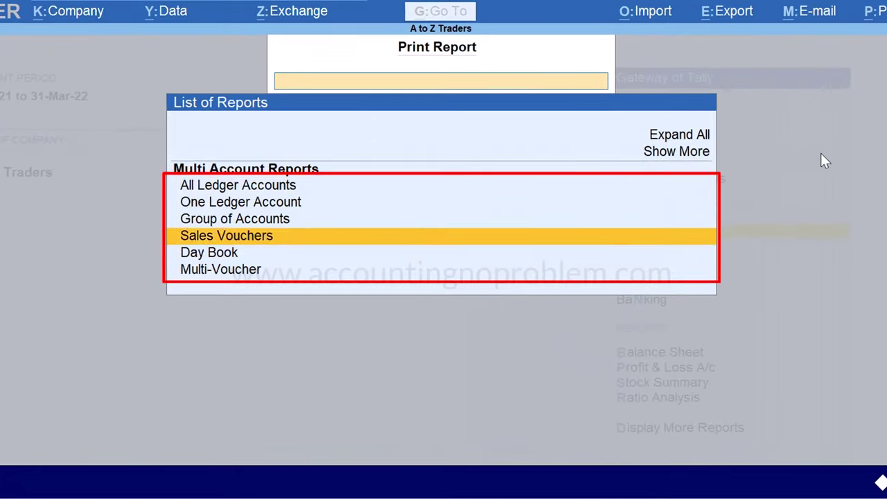
key(Down)
key(Down)
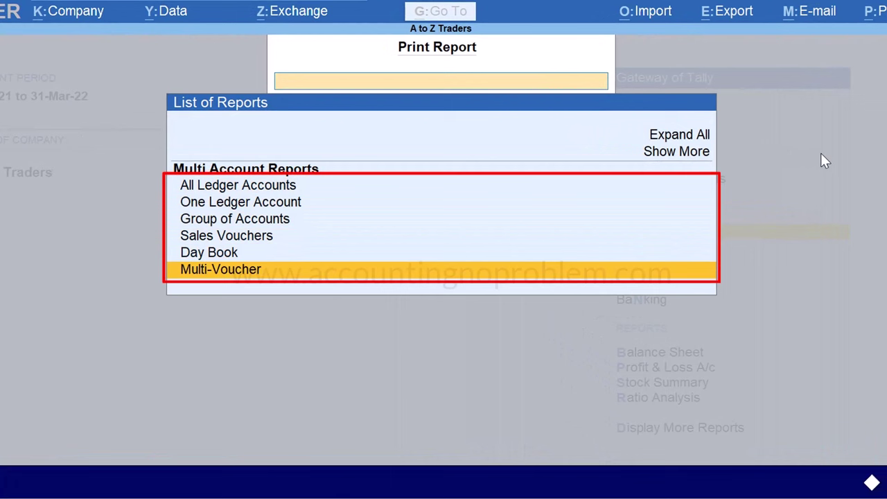
key(Up)
key(Up)
key(Up)
key(Up)
key(Up)
key(Up)
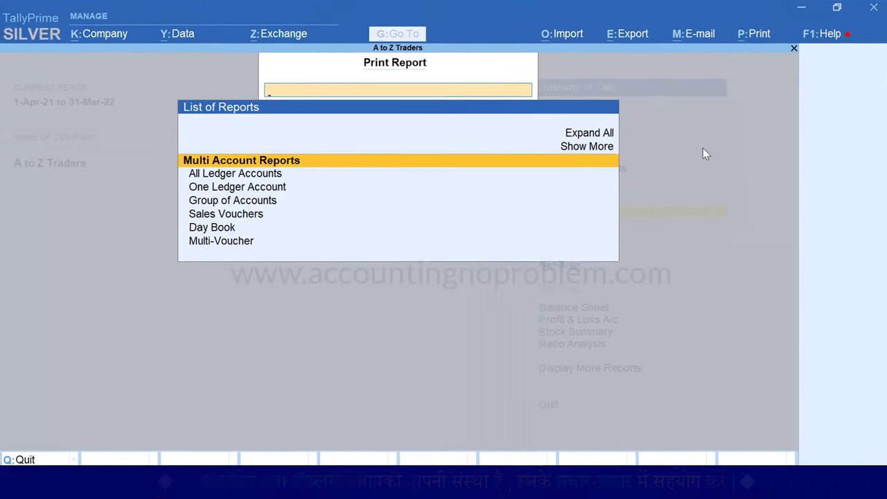
key(Up)
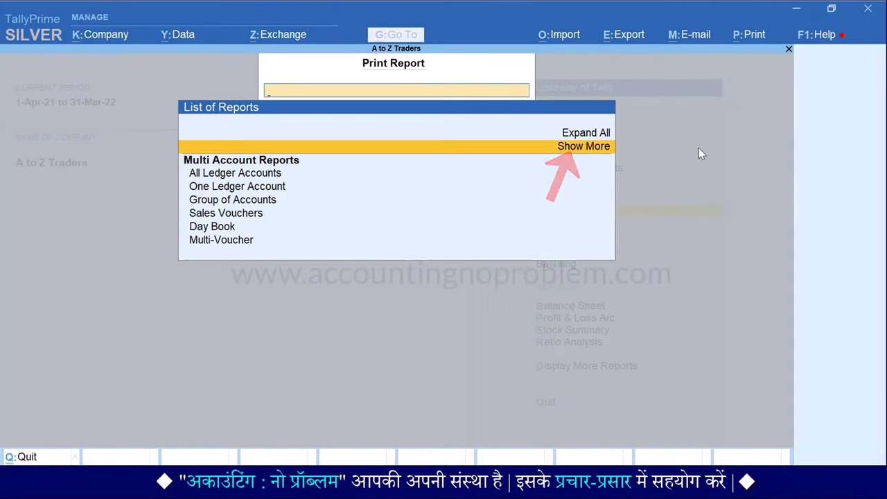
key(Return)
key(Down)
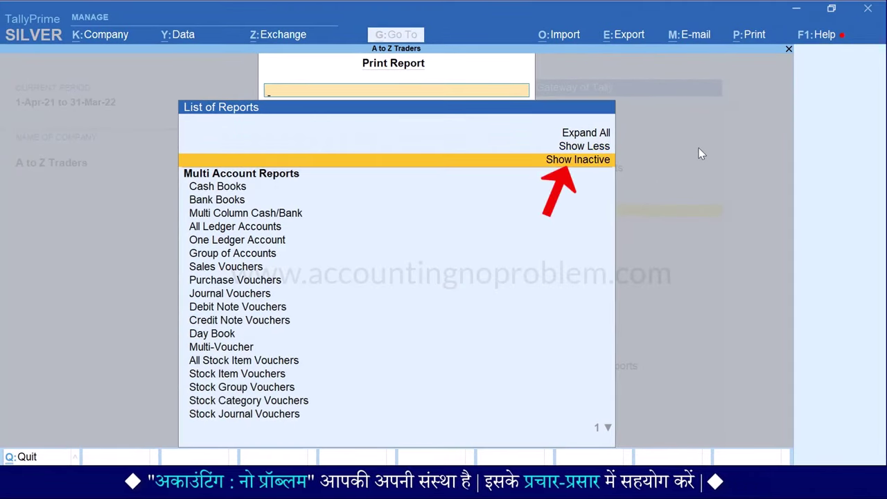
key(Return)
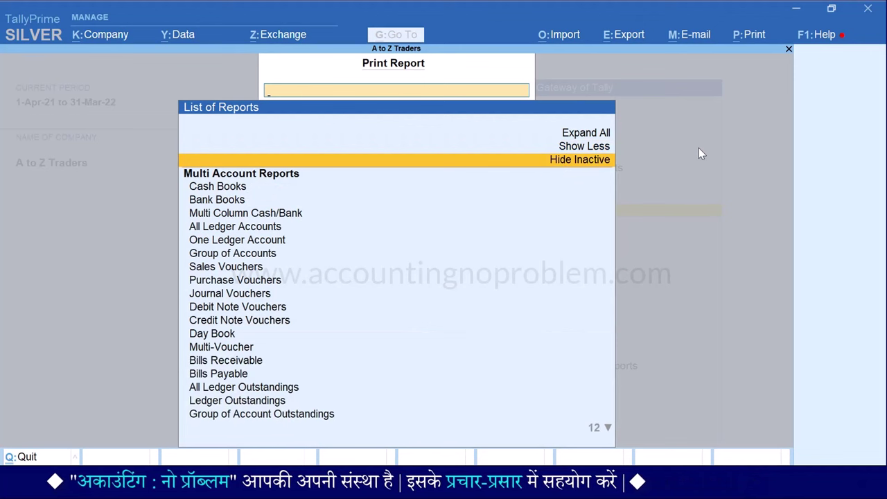
key(Up)
key(Up)
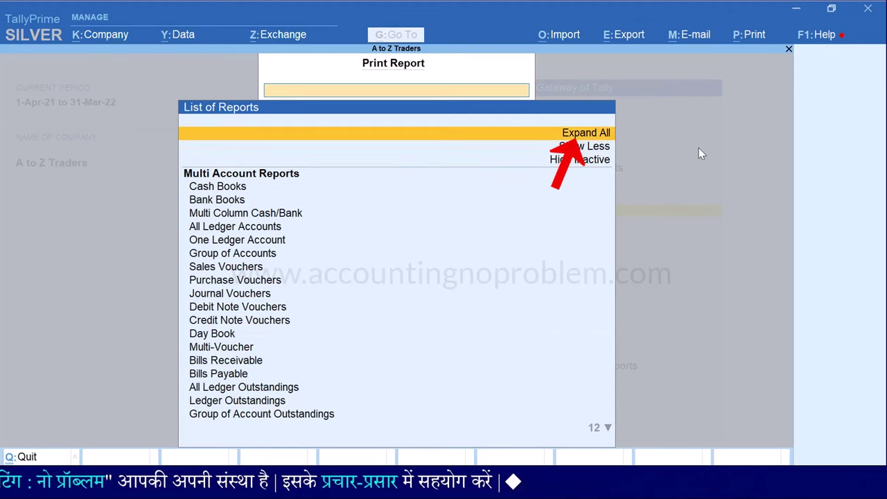
key(Return)
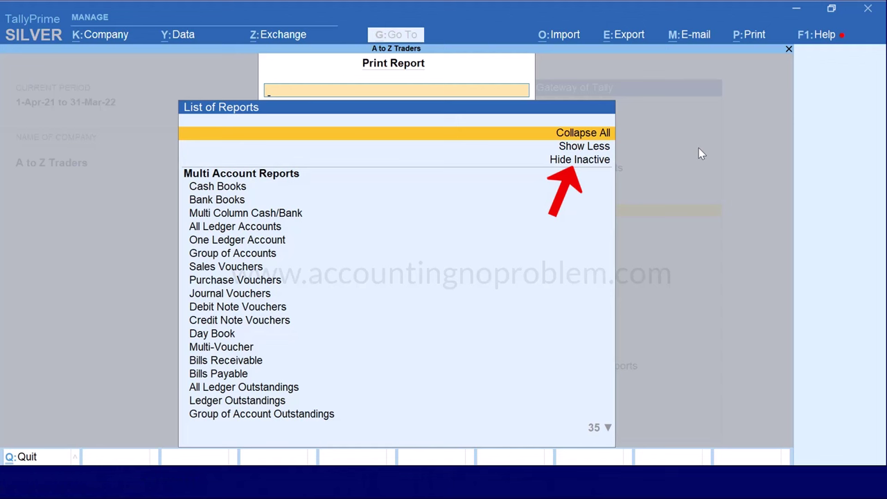
- Browse the full expanded report list and select Day Book
key(Down)
key(Down)
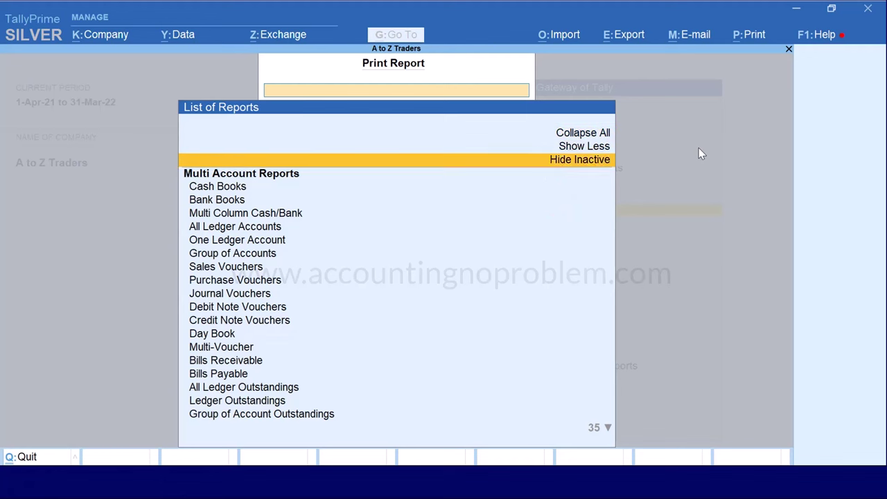
key(Down)
key(Down)
key(Down)
key(Down)
key(Down)
key(Down)
key(Down)
key(Down)
key(Down)
key(Down)
key(Down)
key(Down)
key(Down)
key(Down)
key(Down)
key(Down)
key(Down)
key(Down)
key(Down)
key(Down)
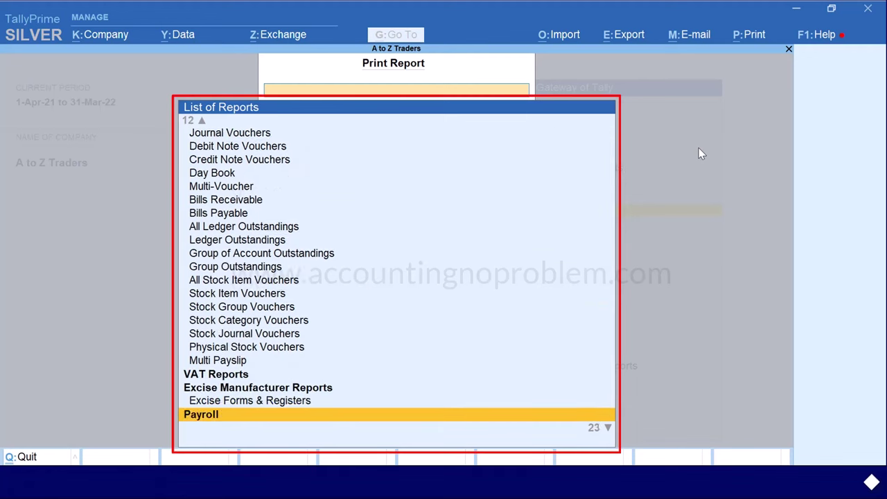
key(Down)
key(Down)
key(Down)
key(Down)
key(Down)
key(Down)
key(Down)
key(Down)
key(Down)
key(Down)
key(Down)
key(Down)
key(Down)
key(Down)
key(Down)
key(Down)
key(Down)
key(Down)
key(Down)
key(Down)
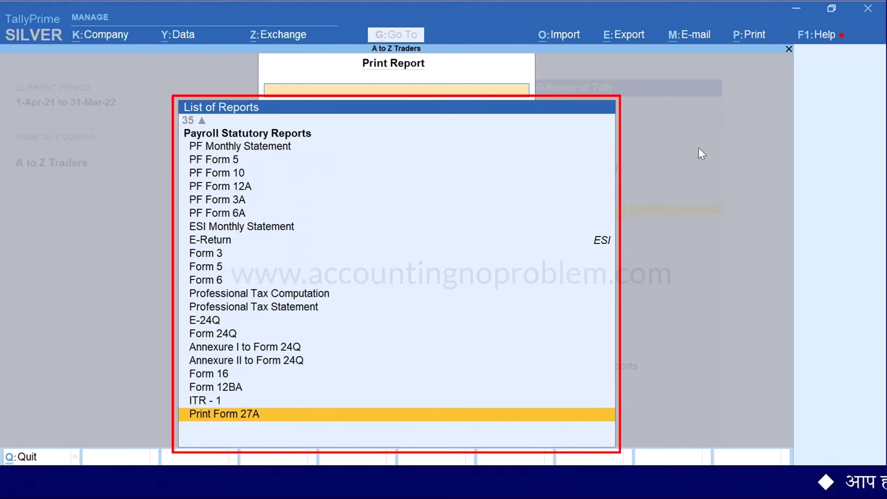
key(Up)
key(Up)
key(Up)
key(Up)
key(Up)
key(Up)
key(Up)
key(Up)
key(Up)
key(Up)
key(Up)
key(Up)
key(Up)
key(Up)
key(Up)
key(Up)
key(Up)
key(Up)
key(Up)
key(Up)
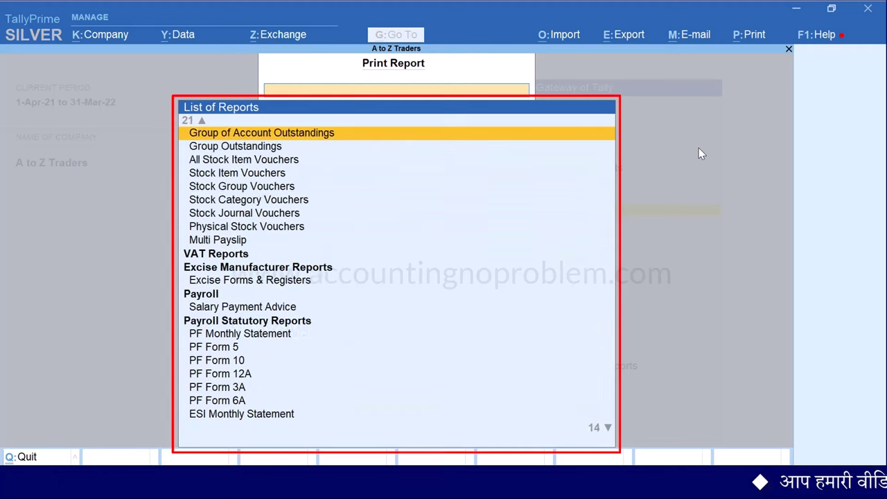
key(Home)
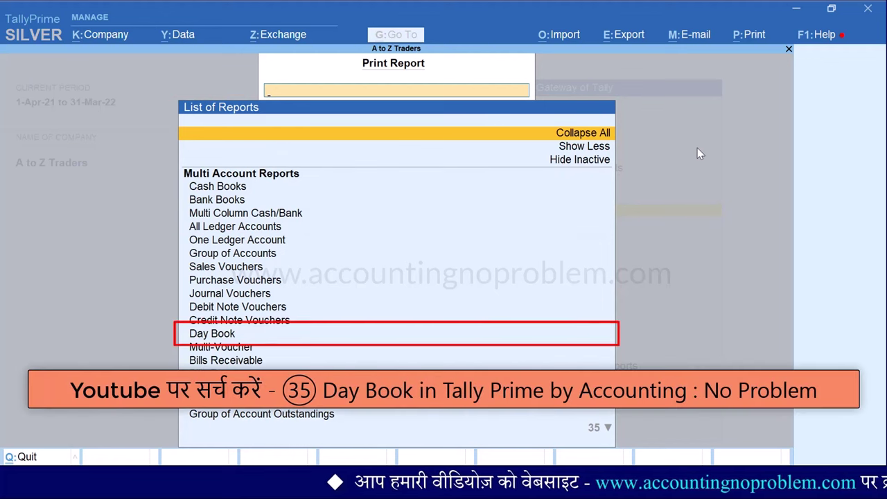
key(Down)
key(Down)
key(Down)
key(Down)
key(Down)
key(Down)
key(Down)
key(Down)
key(Down)
key(Down)
key(Down)
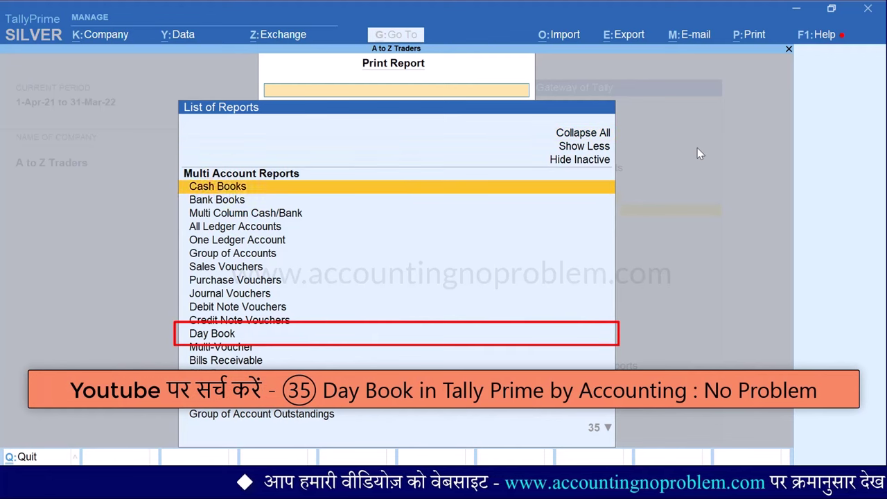
key(Down)
key(Down)
key(Down)
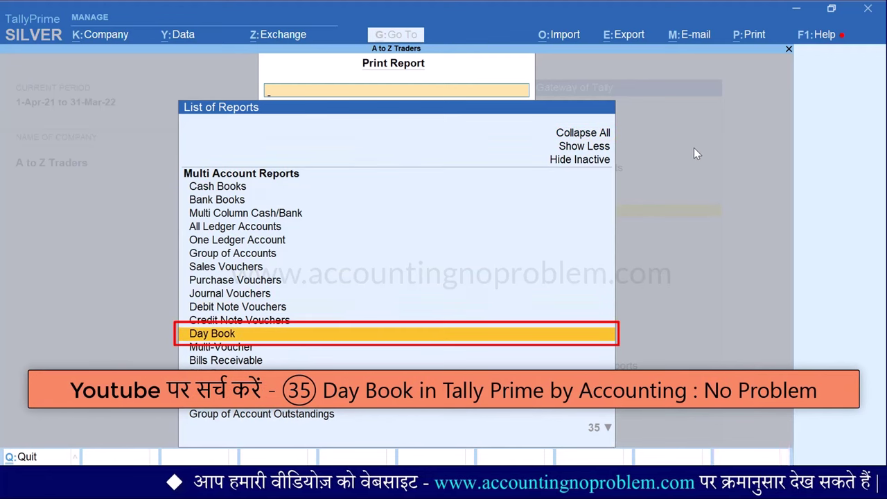
- Bring up the Day Book Print dialog and its Configure list
key(Return)
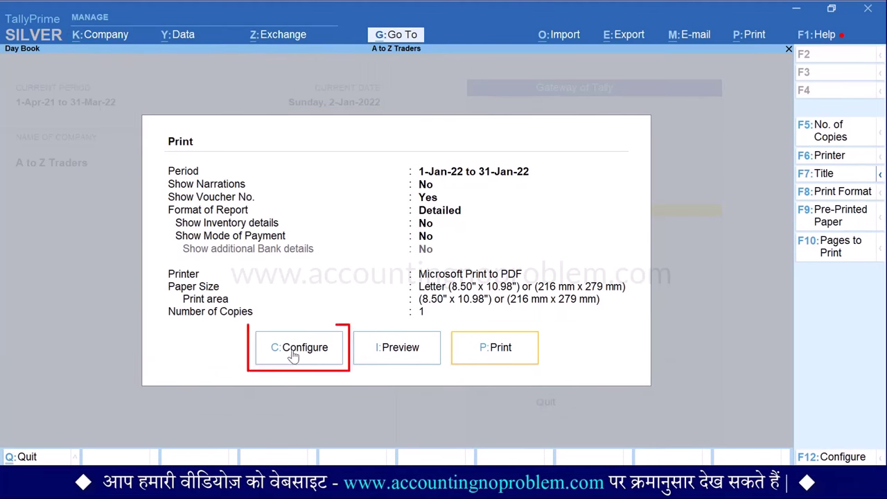
key(c)
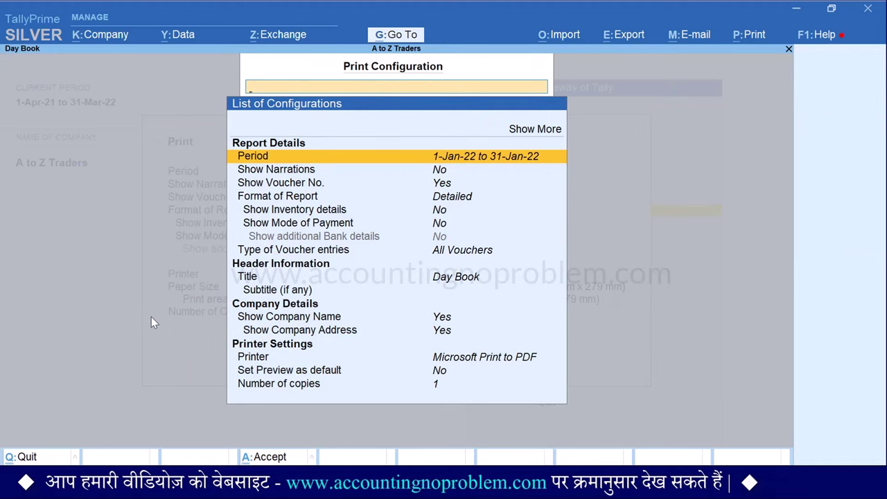
- Show all Day Book print options and set the period to 1.4.20 through 31.12.21
key(Up)
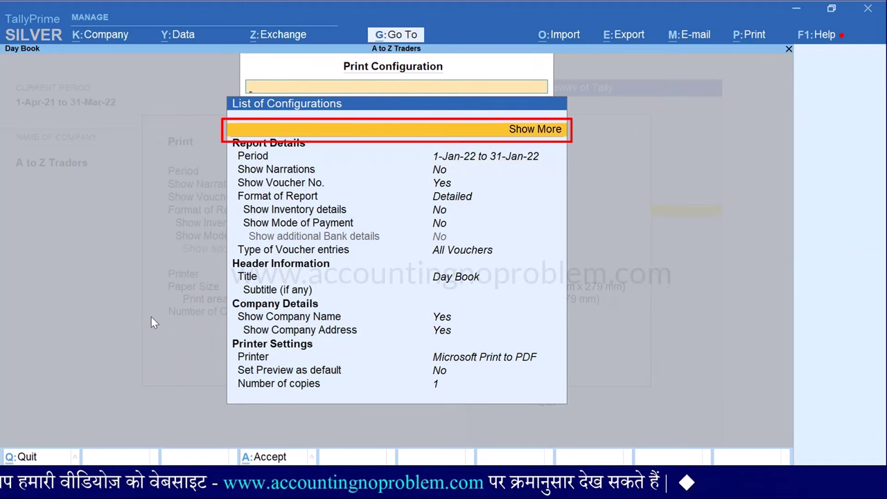
key(Return)
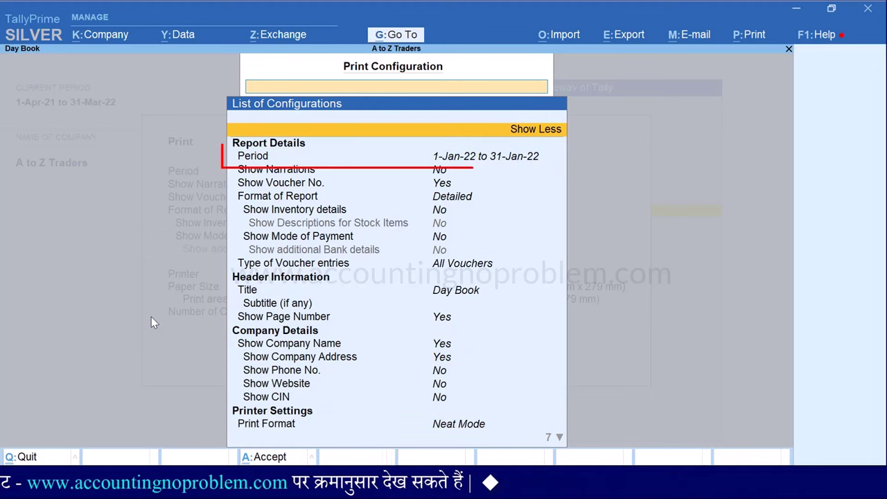
key(Down)
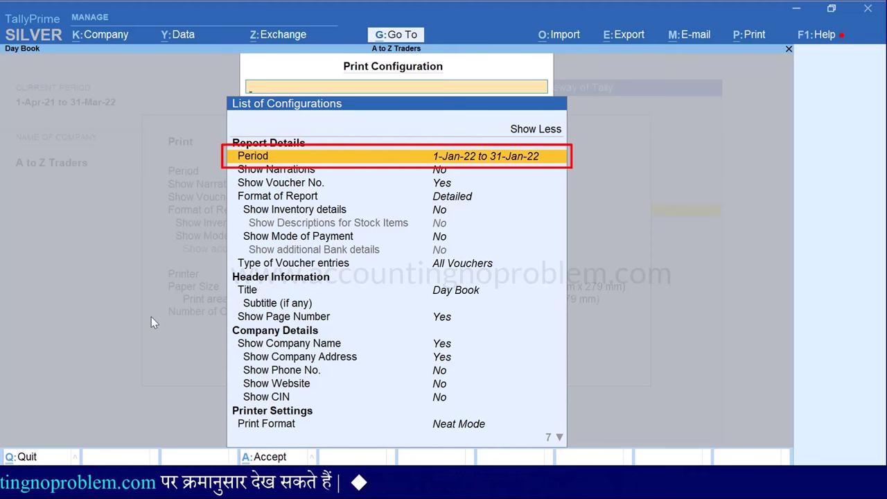
key(Return)
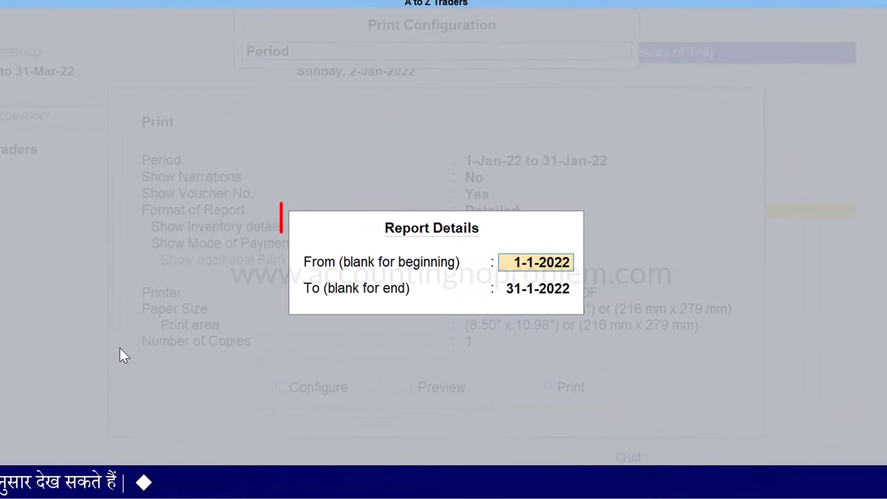
text(1.4.)
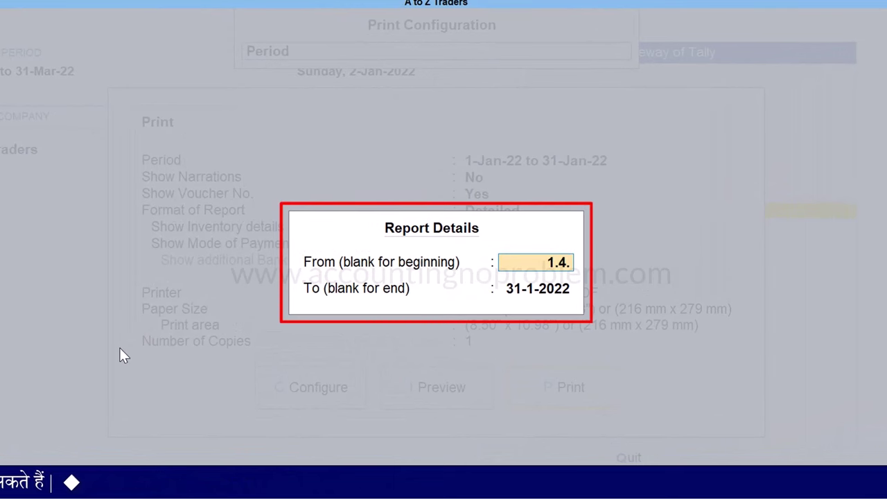
text(20)
key(Return)
text(31.12.)
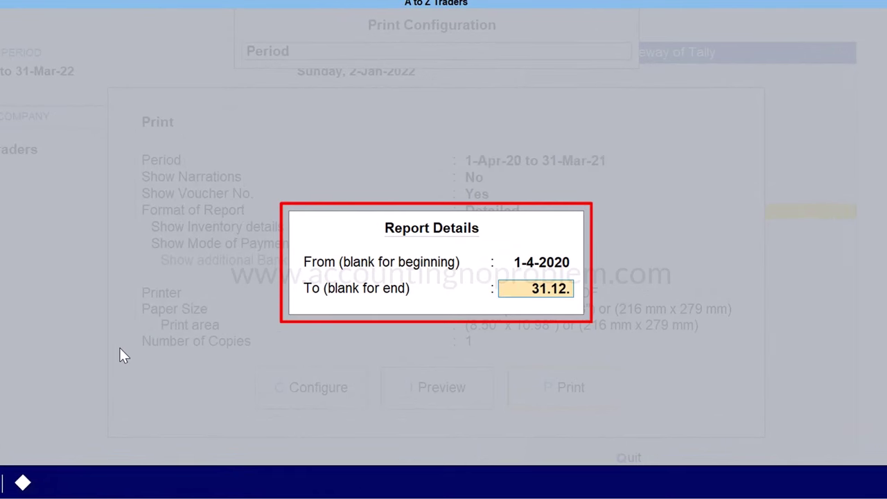
text(21)
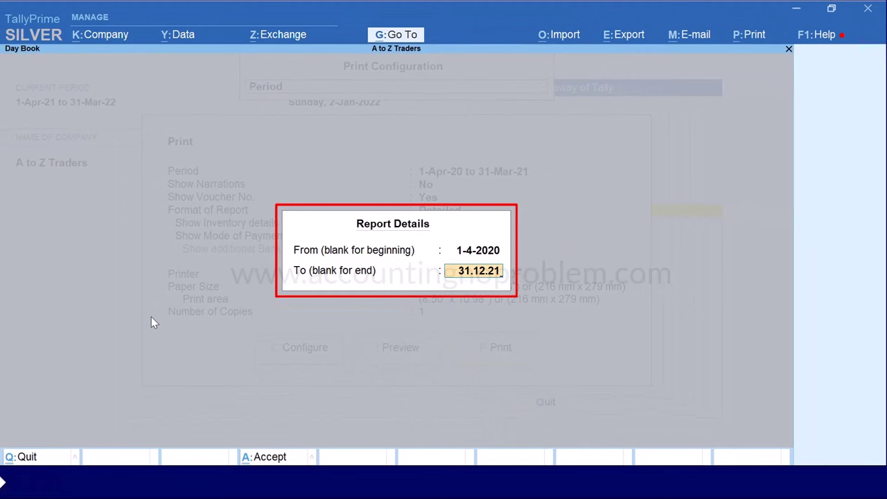
key(Return)
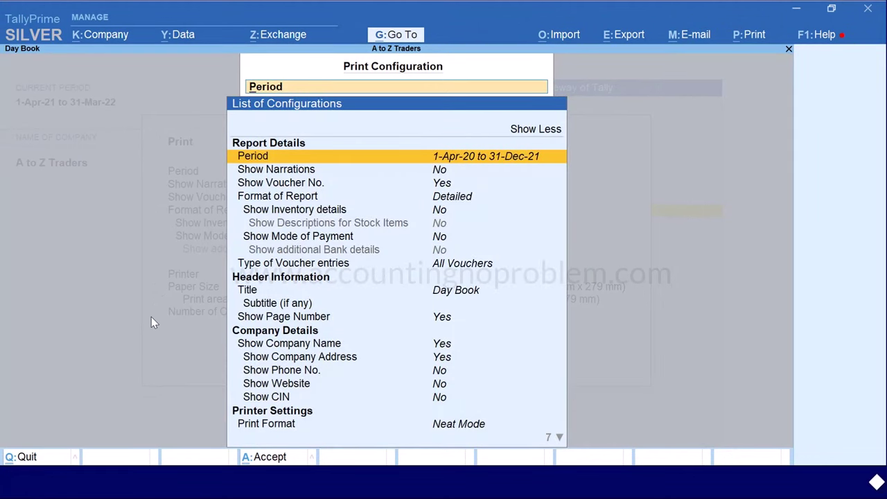
- Set Show Narrations and Show Inventory details to Yes and accept with Ctrl+A
key(Down)
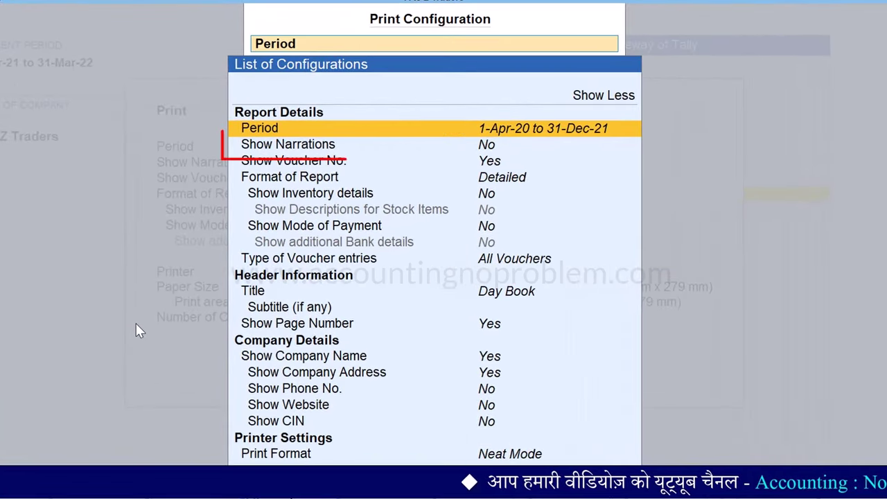
key(Down)
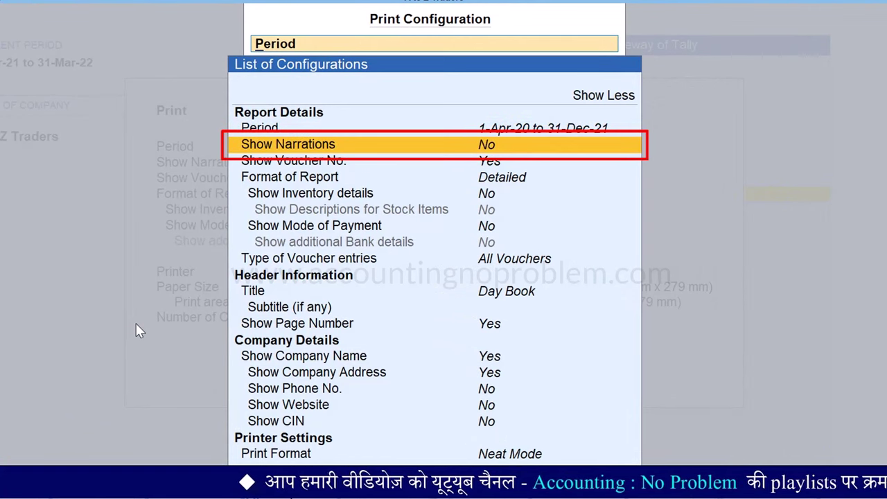
key(Return)
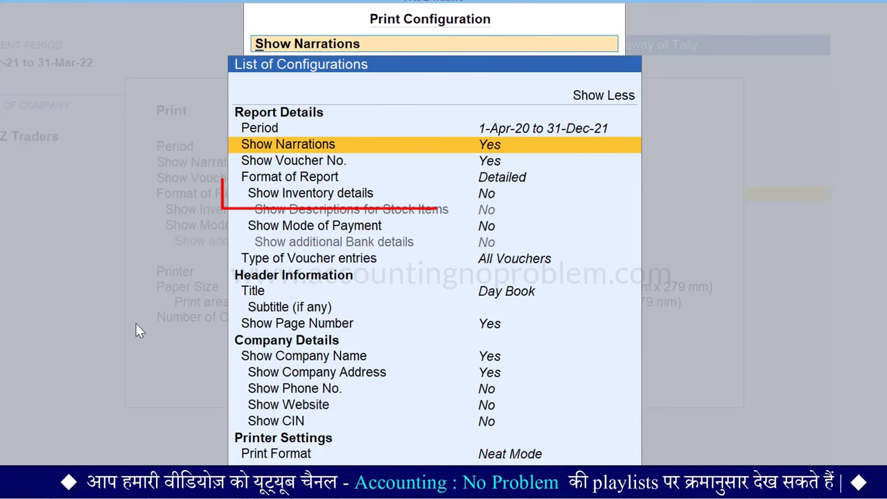
key(Down)
key(Down)
key(Down)
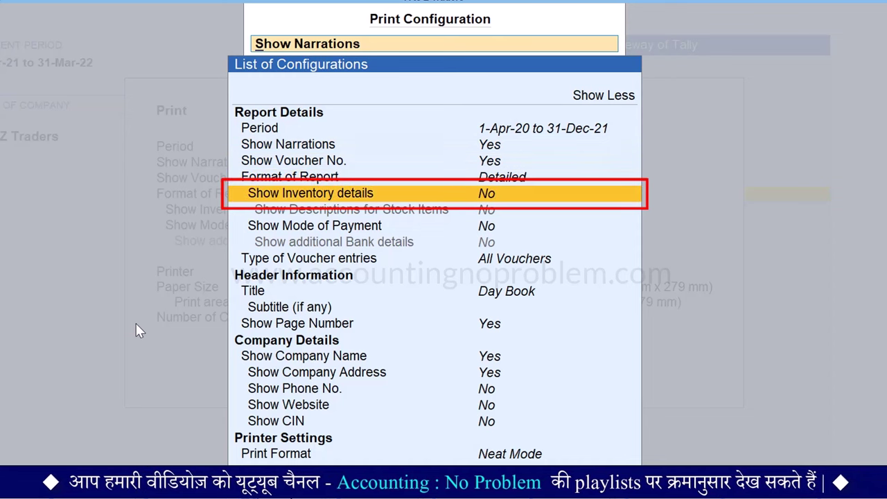
key(Return)
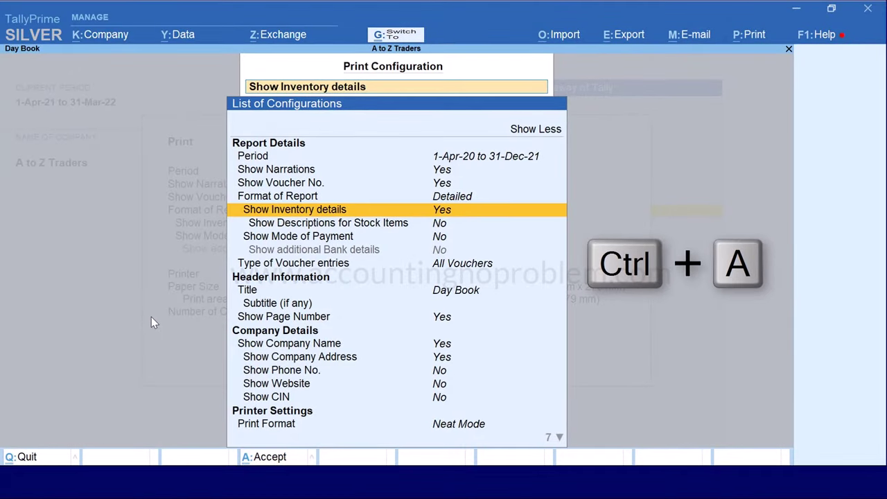
key(ctrl+a)
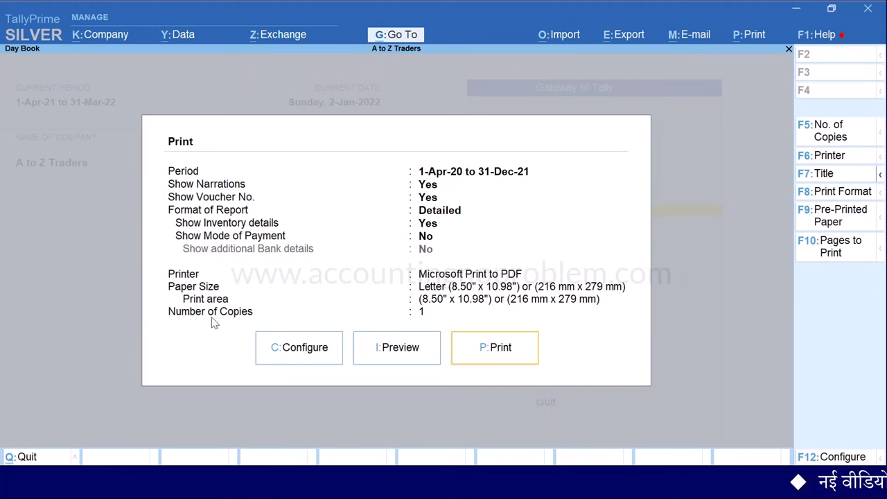
- Preview the Day Book printout enlarged, scroll through its pages, then exit the preview
key(i)
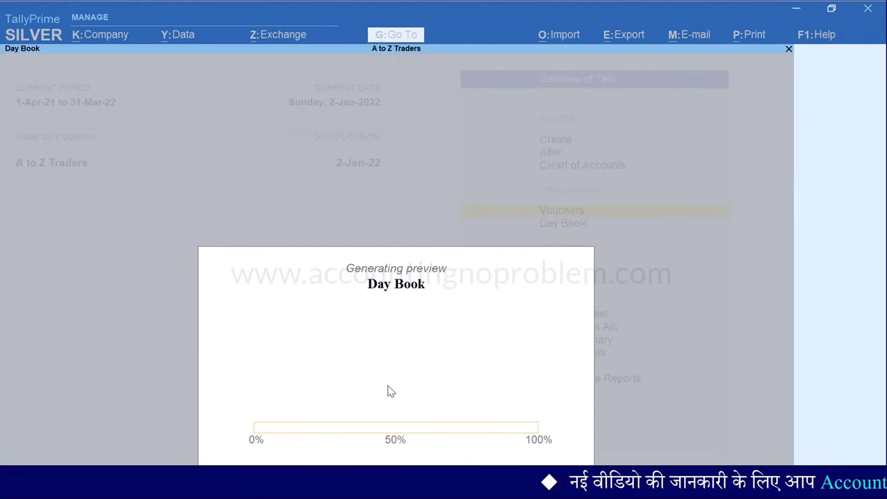
key(alt+z)
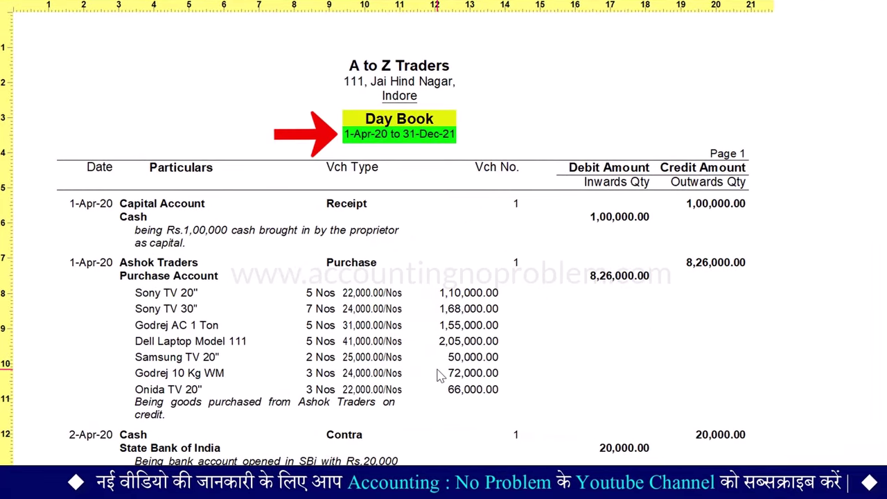
scroll(438, 372, down, 3)
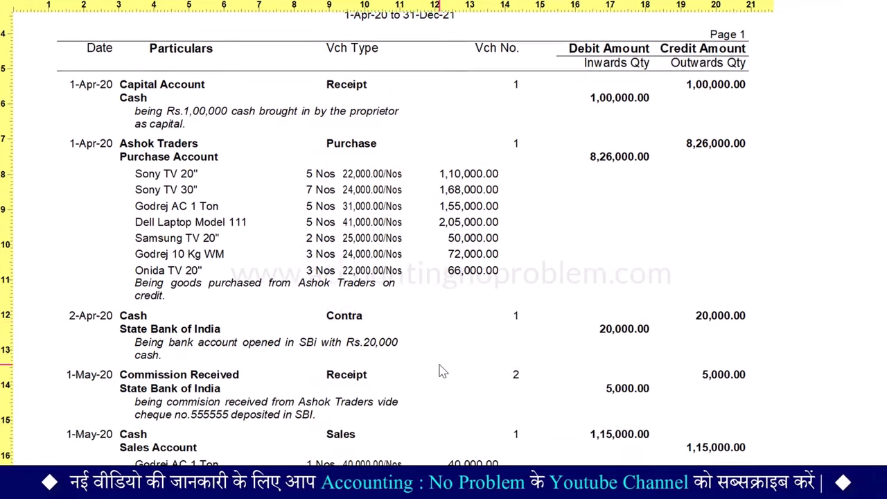
scroll(437, 371, down, 8)
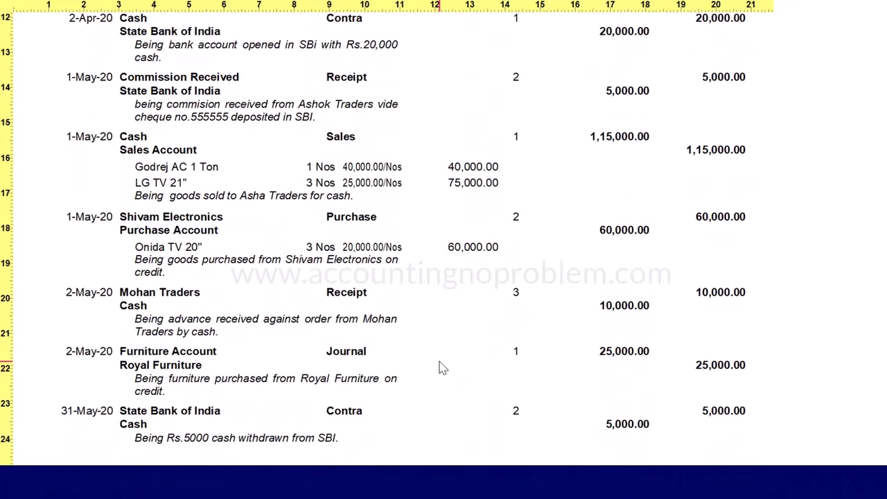
scroll(440, 367, down, 4)
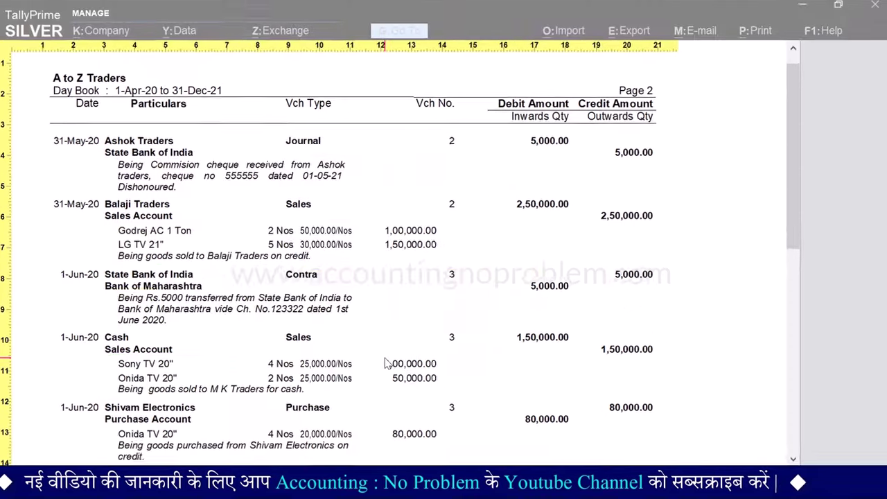
key(Down)
key(Down)
key(Down)
key(Down)
key(Down)
key(Down)
key(Down)
key(Down)
key(Down)
key(Down)
key(Down)
key(Down)
key(Down)
key(Down)
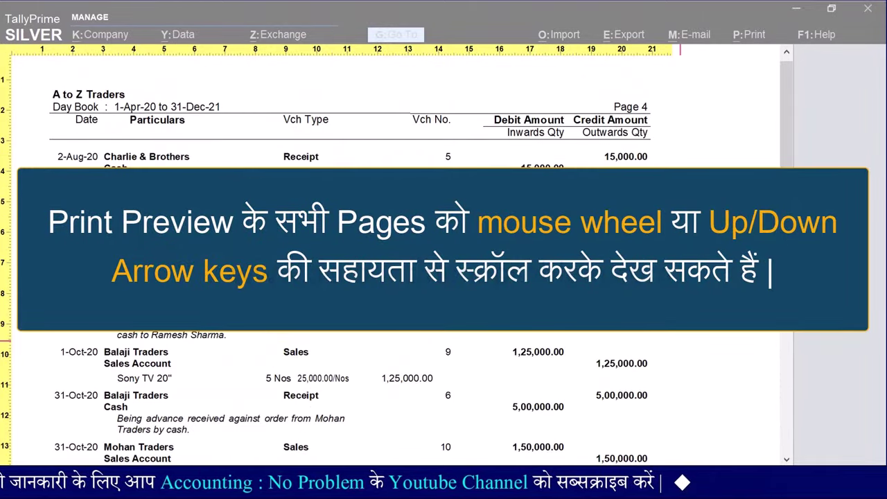
key(Up)
key(Up)
key(Up)
key(Up)
key(Up)
key(Up)
key(Up)
key(Up)
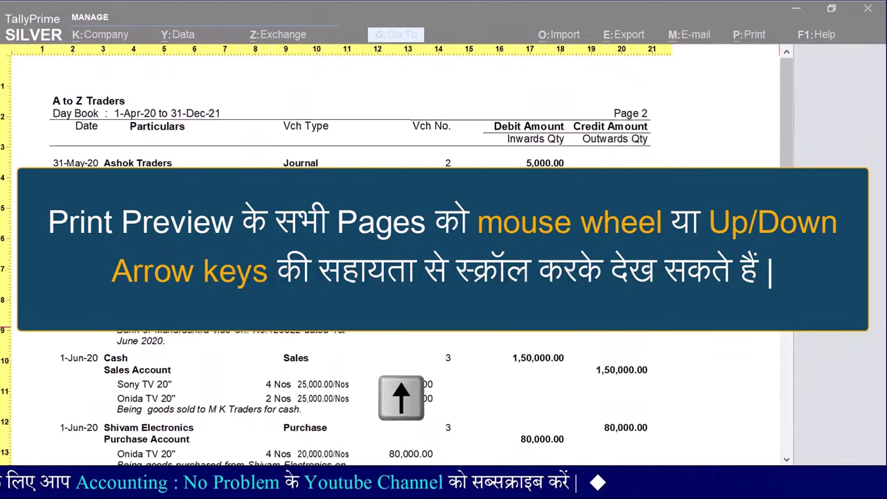
key(Up)
key(Up)
key(Up)
key(Up)
key(Up)
key(Up)
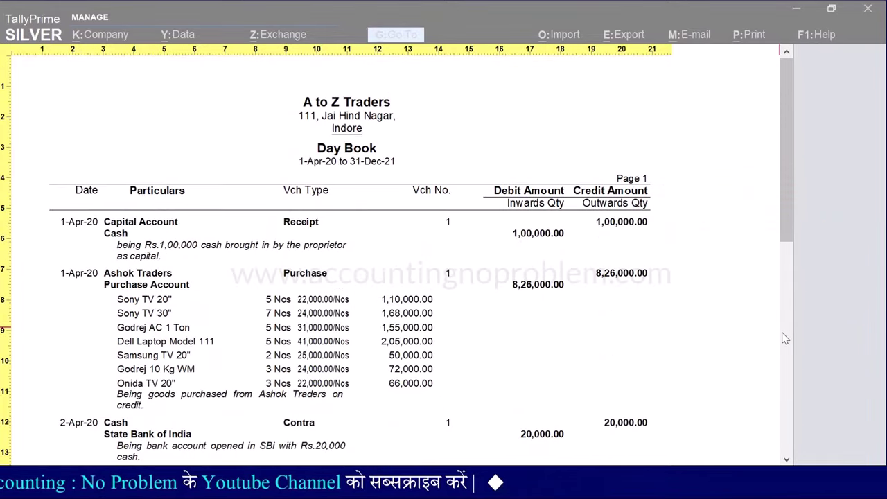
key(Escape)
key(Escape)
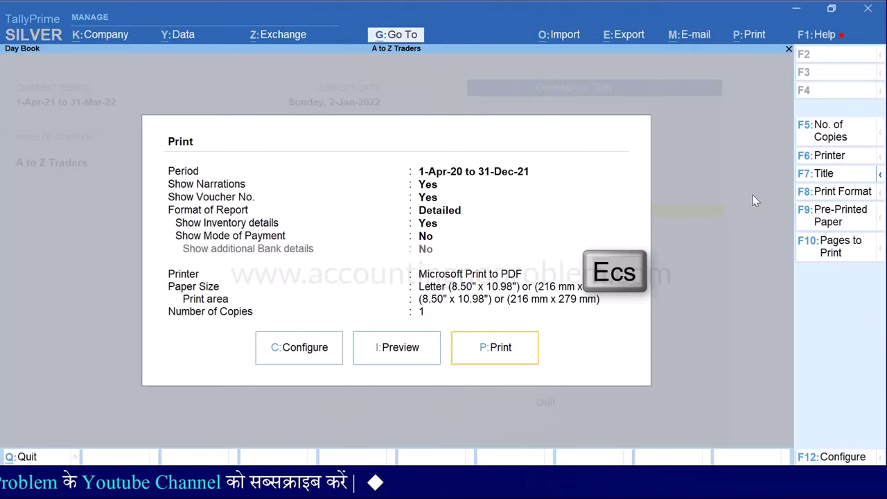
key(Escape)
- Bring up the Alt+P print options from the Gateway of Tally and select Configuration
key(alt+p)
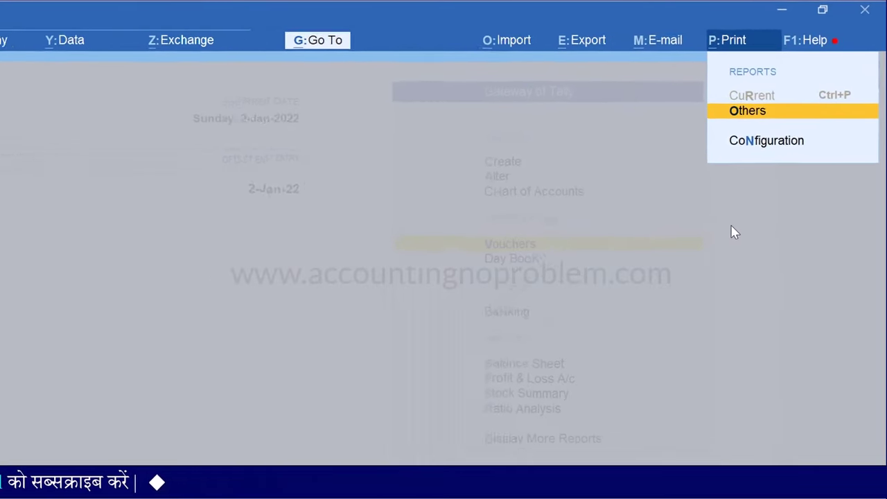
key(Down)
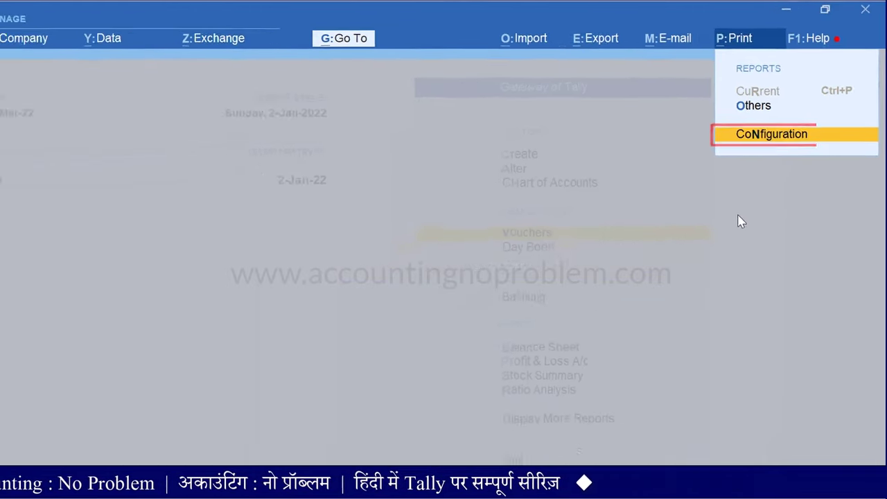
key(Return)
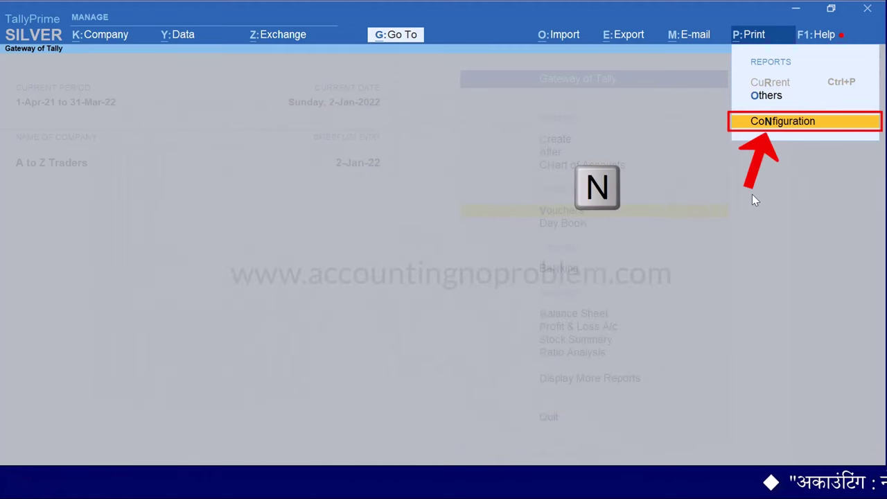
- Open the general Print Configuration, choose Show More, and browse the full settings list
key(n)
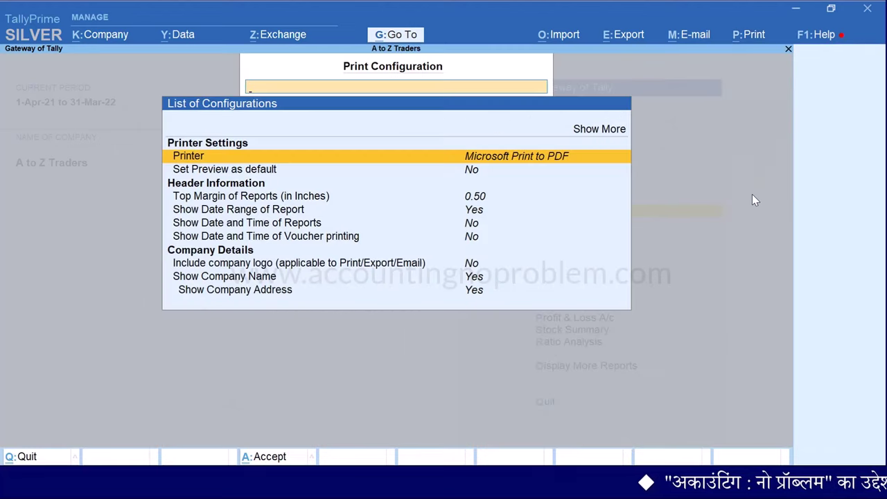
key(Up)
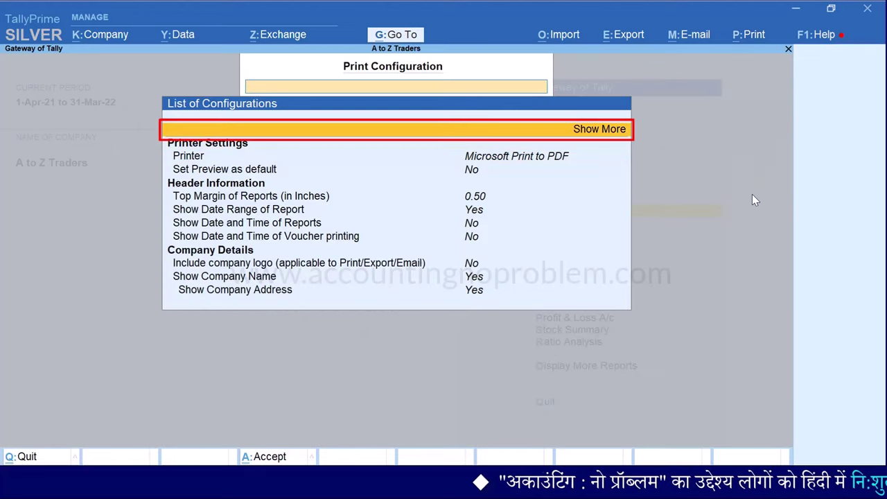
key(Return)
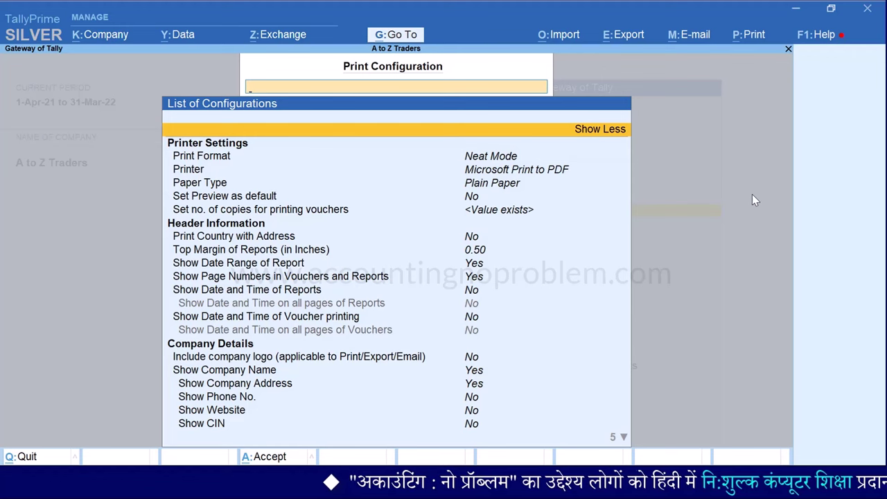
key(Down)
key(Down)
key(Down)
key(Down)
key(Down)
key(Down)
key(Down)
key(Down)
key(Down)
key(Down)
key(Down)
key(Down)
key(Down)
key(Down)
key(Down)
key(Down)
key(Down)
key(Down)
key(Down)
key(Down)
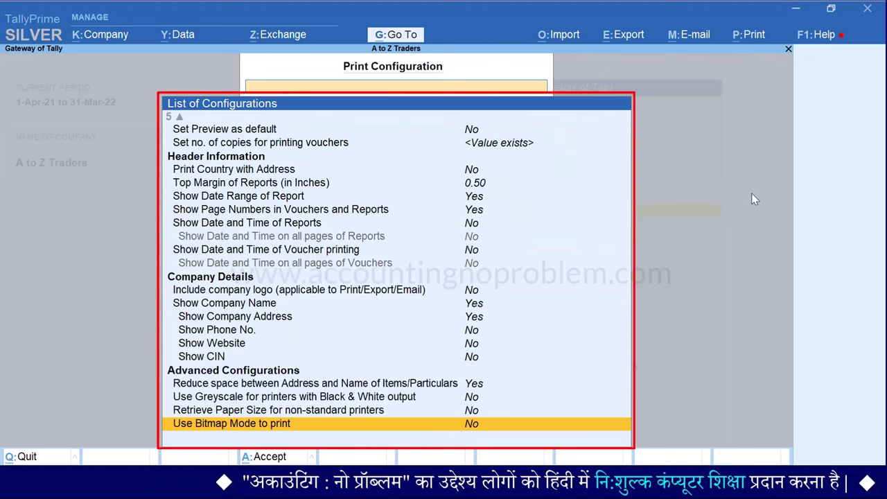
key(Up)
key(Up)
key(Up)
key(Up)
key(Up)
key(Up)
key(Up)
key(Up)
key(Up)
key(Up)
key(Up)
key(Up)
key(Up)
key(Up)
key(Up)
key(Up)
key(Up)
key(Up)
key(Up)
key(Up)
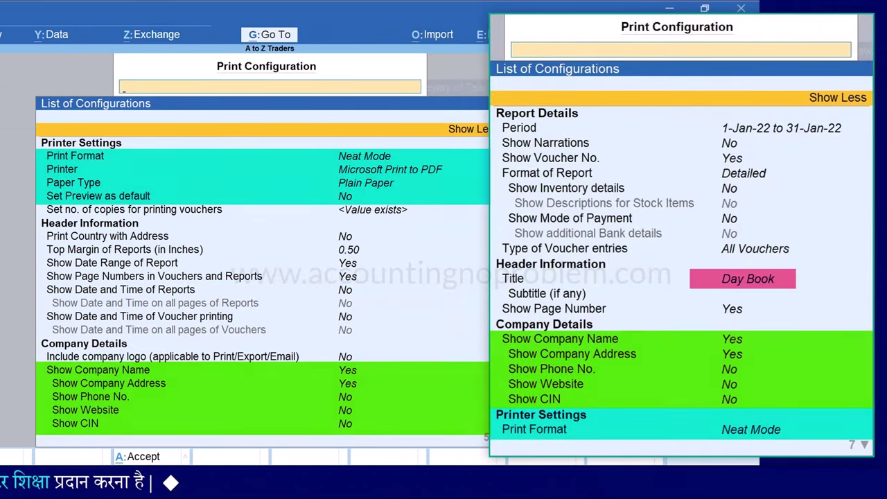
key(Down)
key(Down)
key(Down)
key(Down)
key(Down)
key(Down)
key(Down)
key(Down)
key(Down)
key(Down)
key(Down)
key(Down)
key(Down)
key(Down)
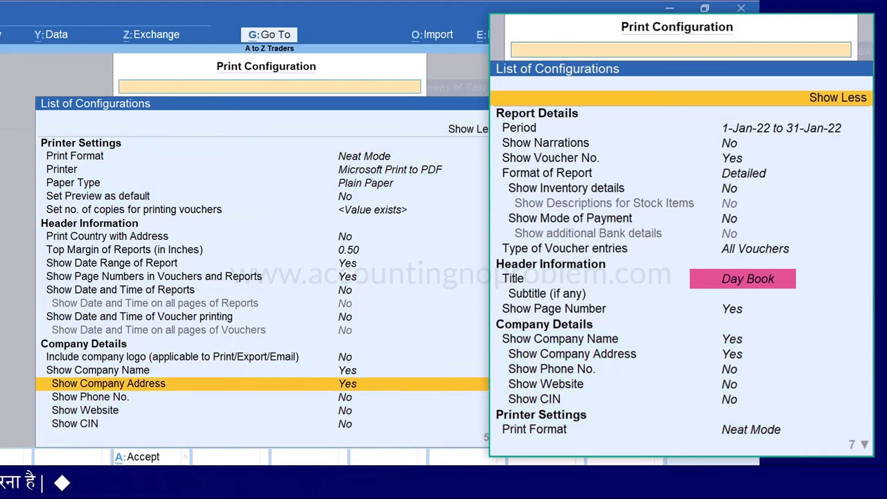
key(Down)
key(Down)
key(Down)
key(Down)
key(Down)
key(Down)
key(Down)
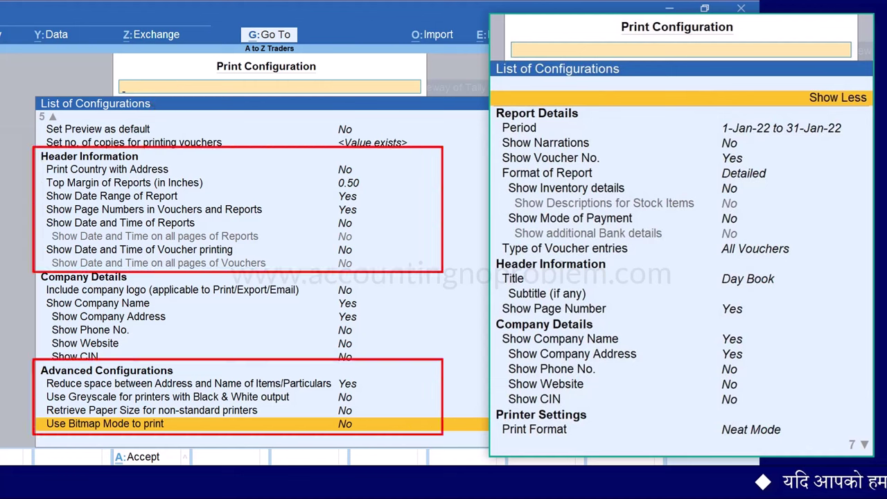
key(Up)
key(Up)
key(Up)
key(Up)
key(Up)
key(Up)
key(Up)
key(Up)
key(Up)
key(Up)
key(Up)
key(Up)
key(Up)
key(Up)
key(Up)
key(Up)
key(Up)
key(Up)
key(Up)
key(Up)
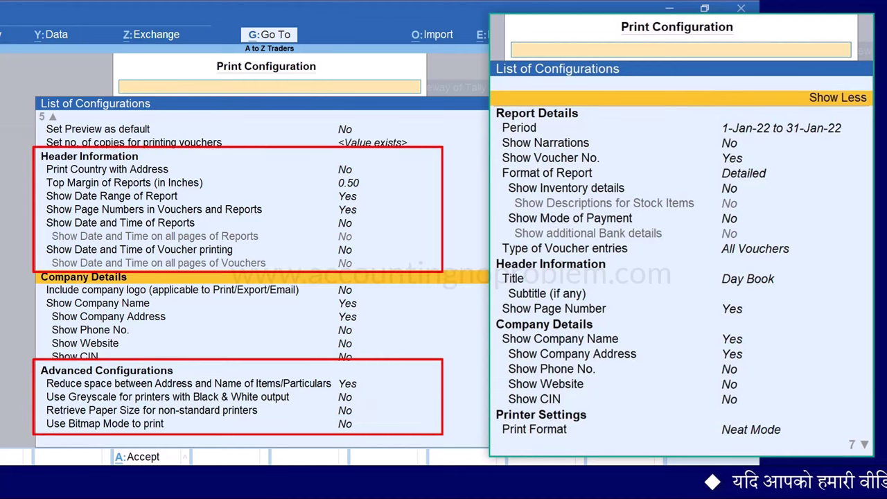
key(Up)
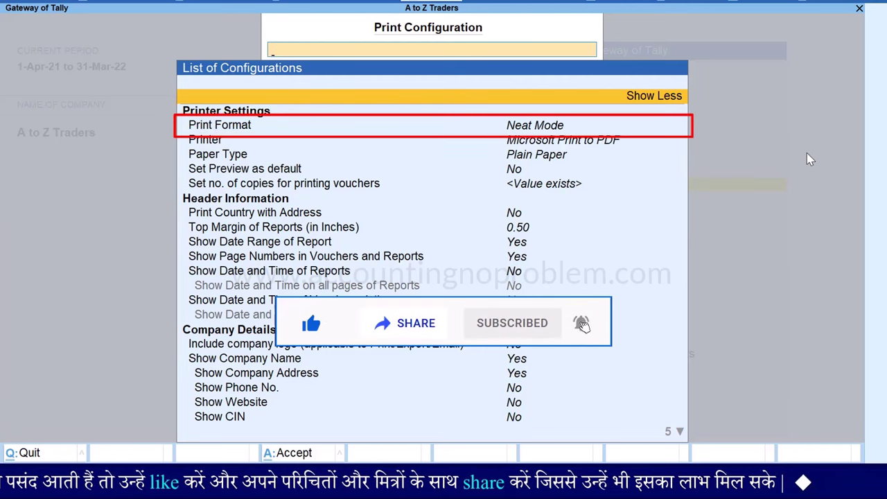
key(Down)
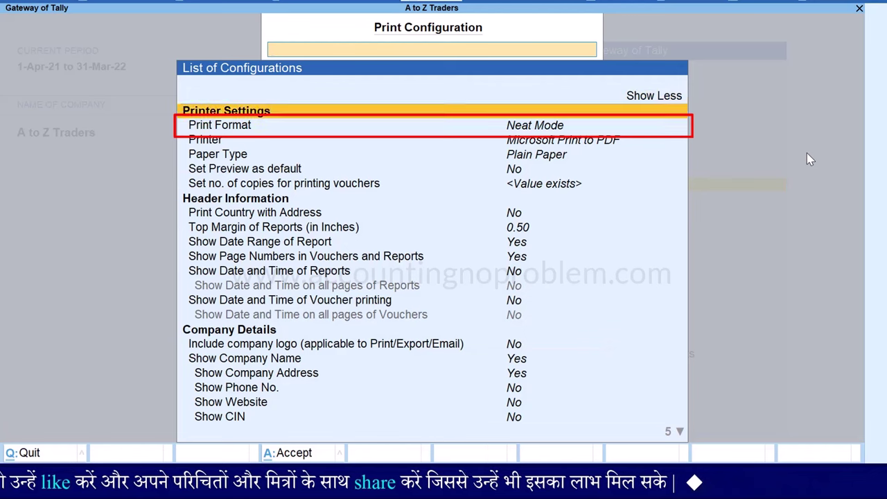
key(Return)
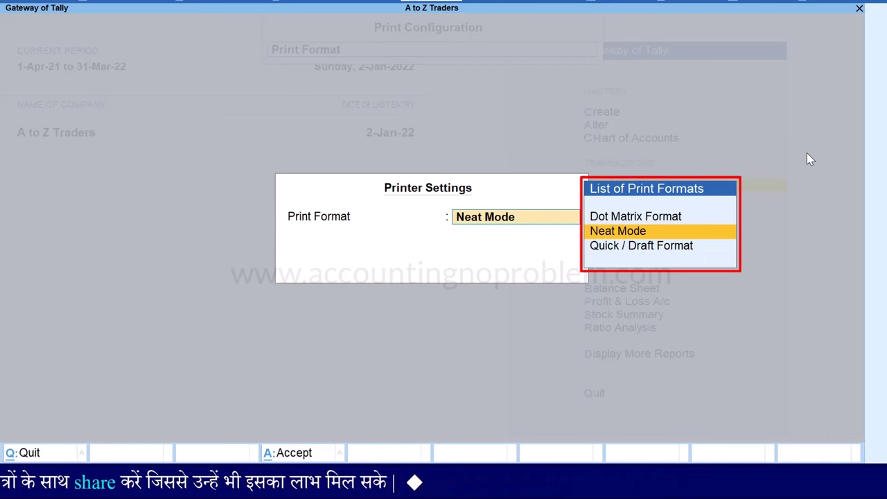
key(Escape)
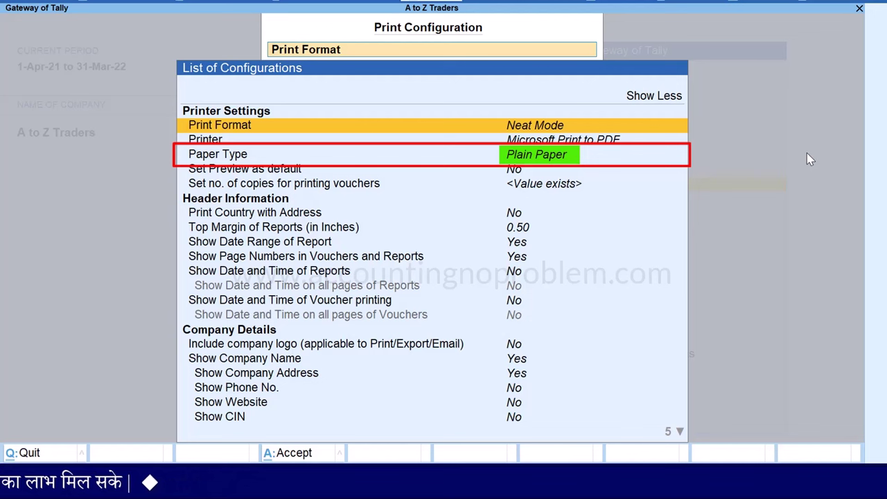
key(Down)
key(Down)
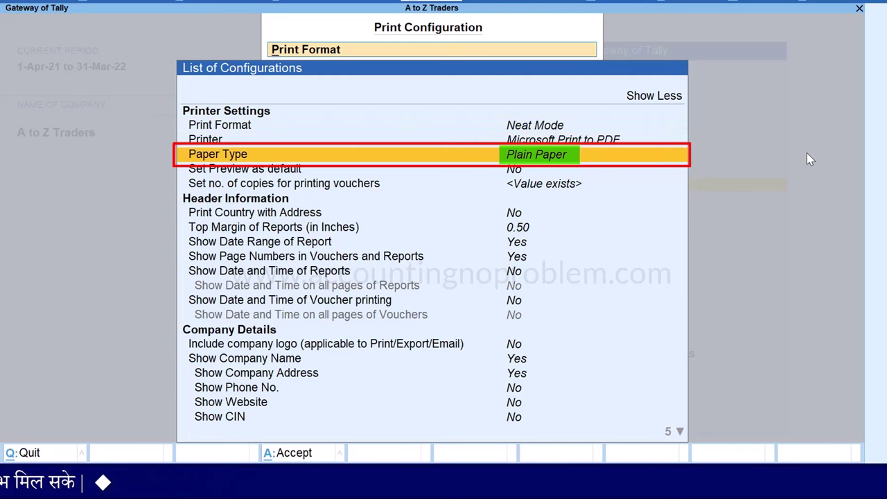
key(Return)
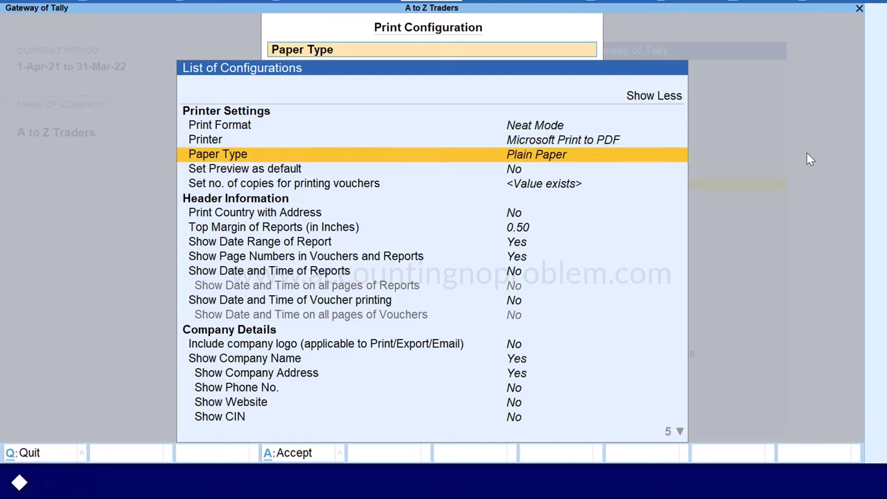
key(Down)
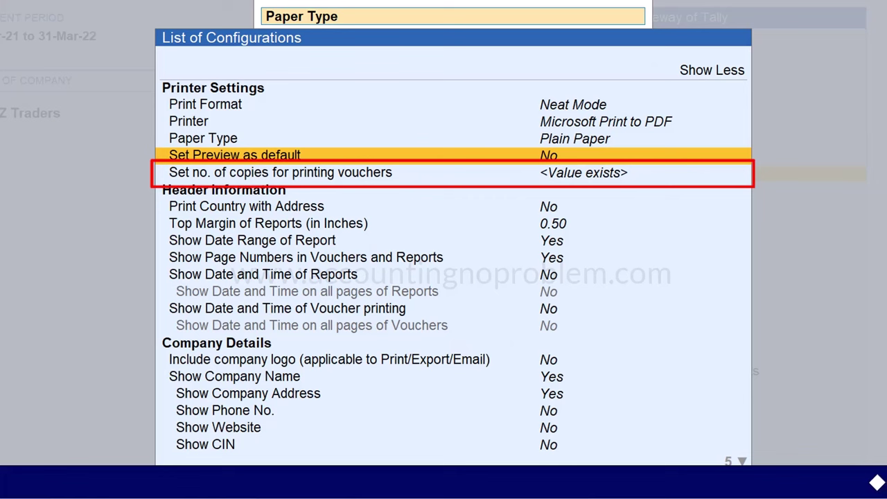
- Set the default number of copies for Sales Invoice vouchers to 3
click(280, 172)
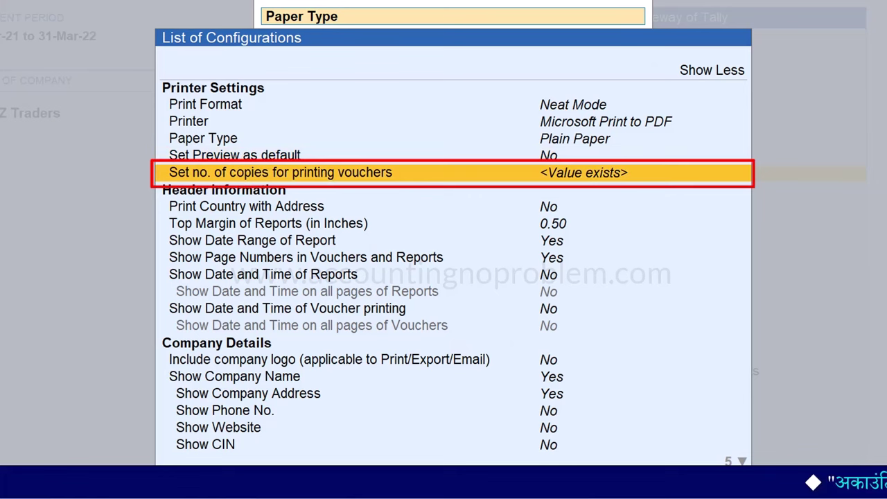
key(Return)
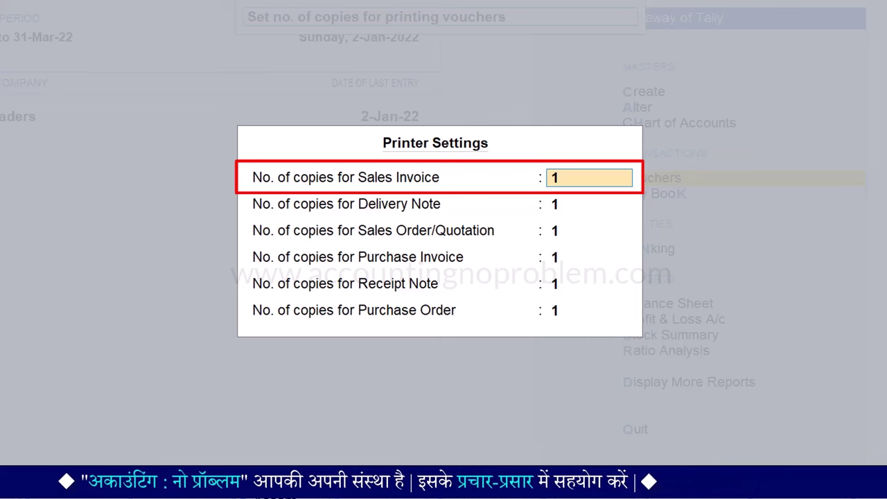
text(3)
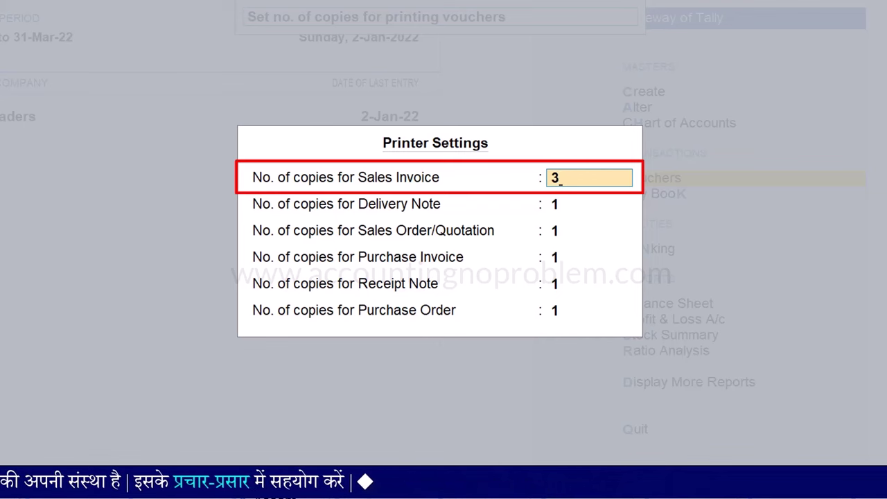
key(ctrl+a)
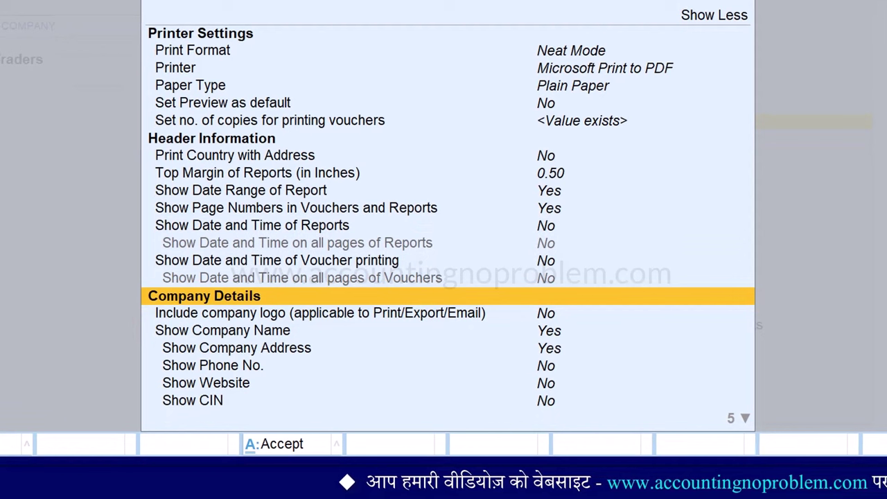
- Set the company phone number and website to Yes, then accept the Print Configuration
key(Down)
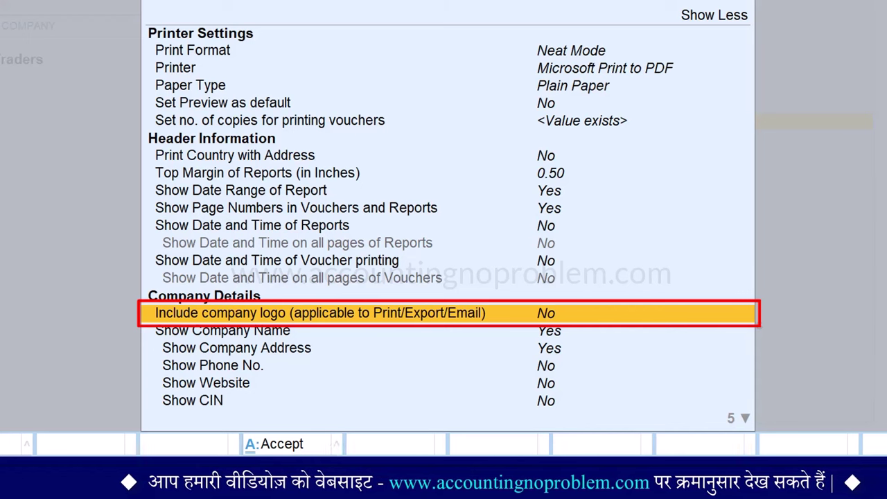
key(Down)
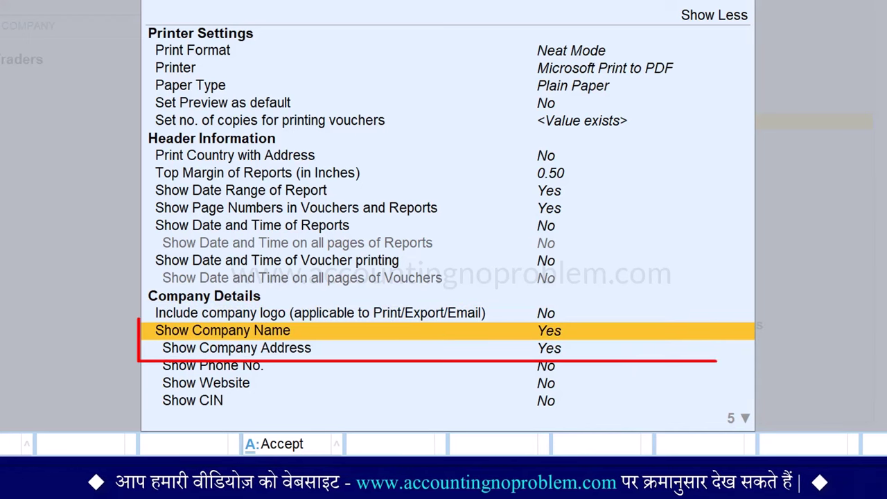
key(Down)
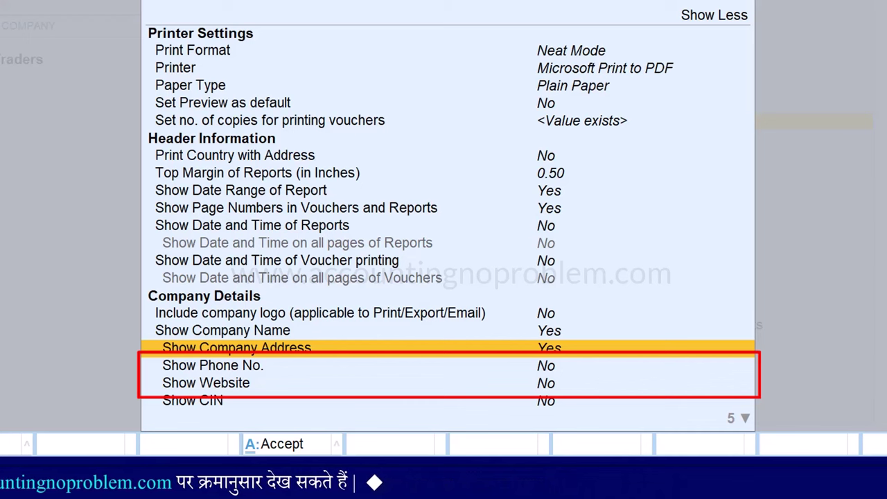
key(Down)
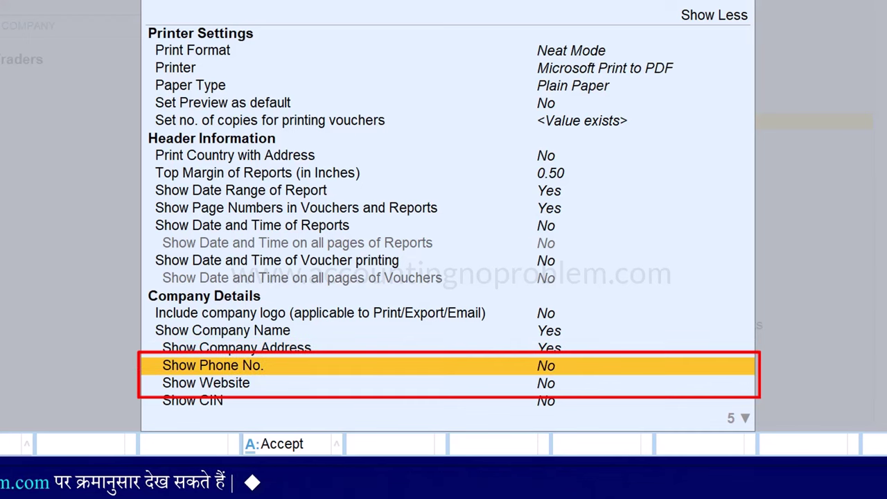
key(y)
key(Return)
key(y)
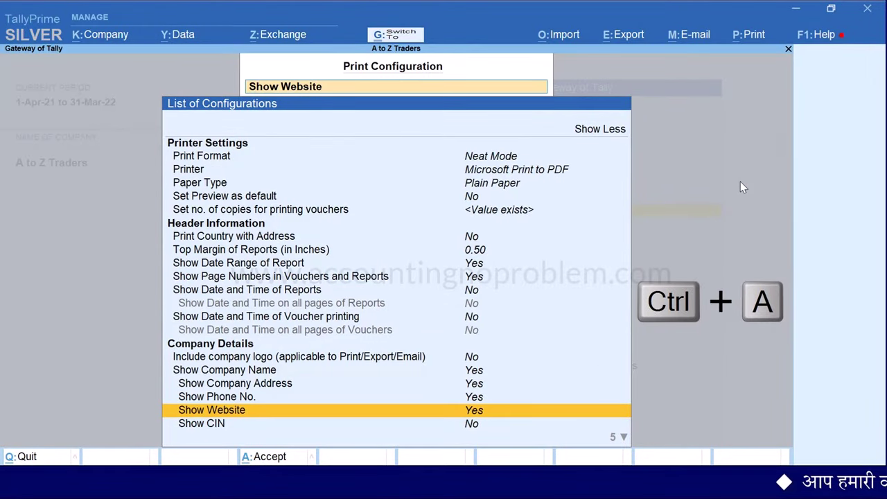
key(ctrl+a)
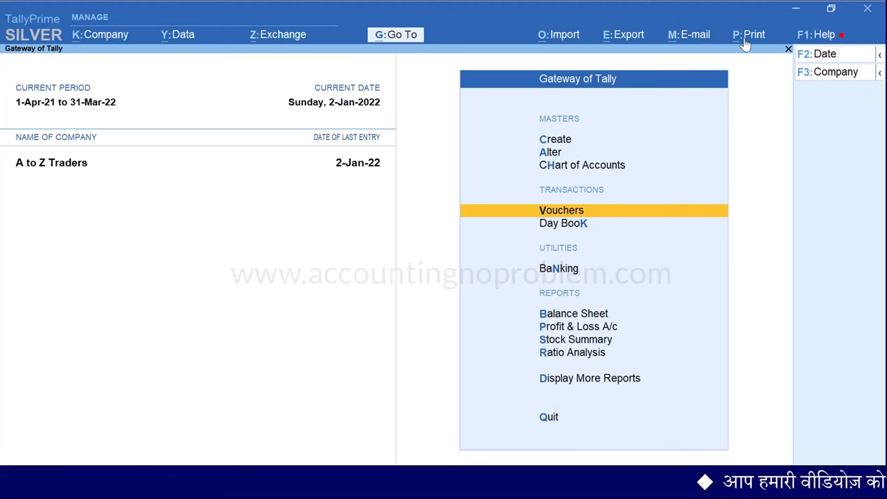
- Choose the Day Book report for printing from Print > Others
click(746, 35)
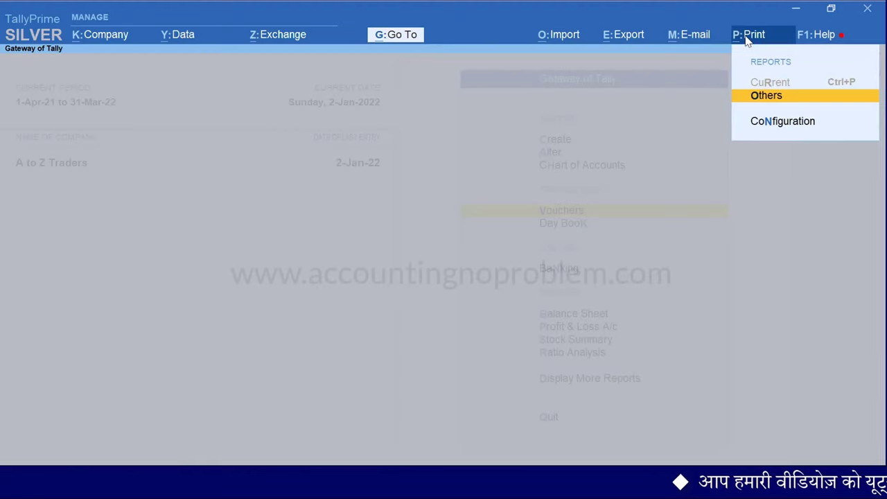
click(783, 98)
key(Down)
key(Down)
key(Down)
key(Down)
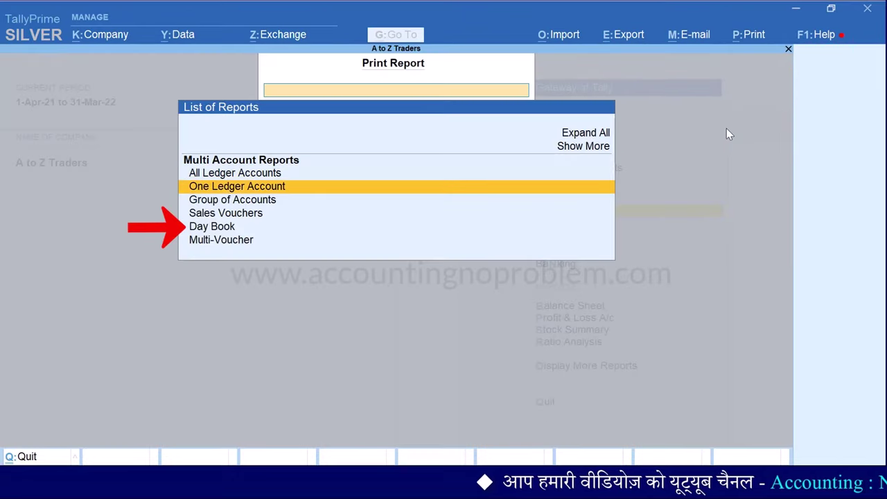
key(Return)
- Set the Day Book print period to 1-4-2020 through 31-12-2021
key(Left)
key(Left)
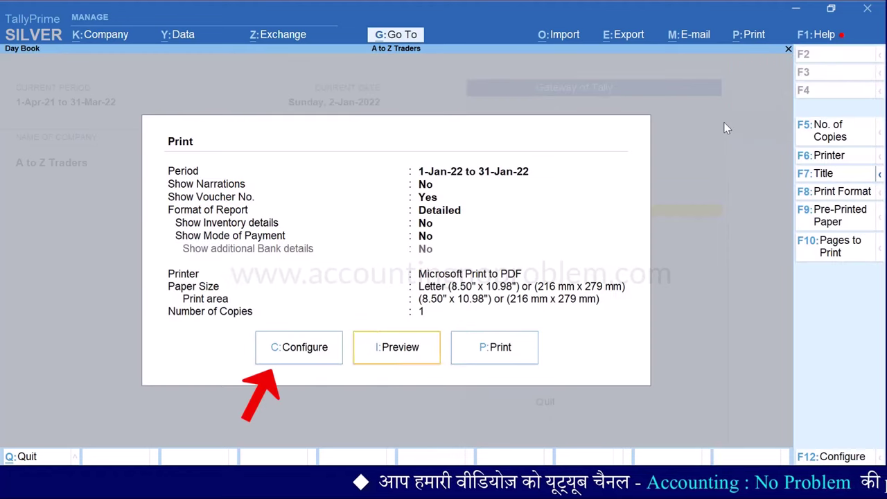
key(Return)
key(Return)
text(1)
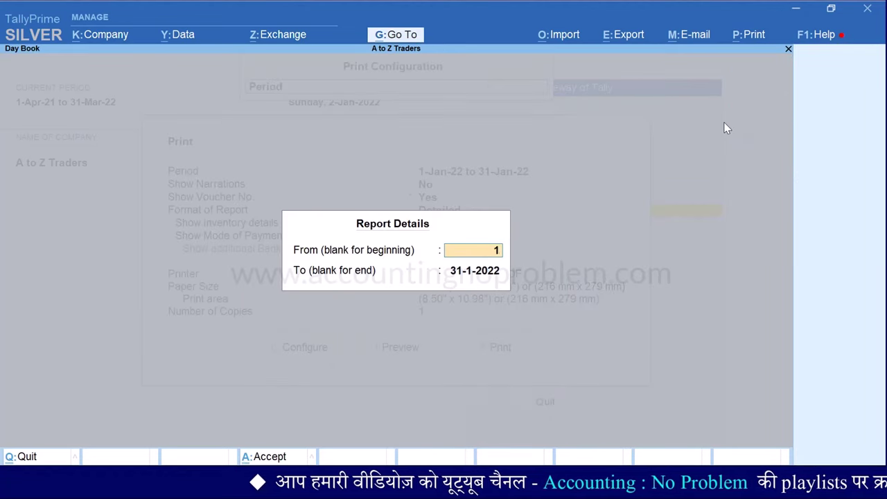
text(.4.20)
key(Return)
text(31)
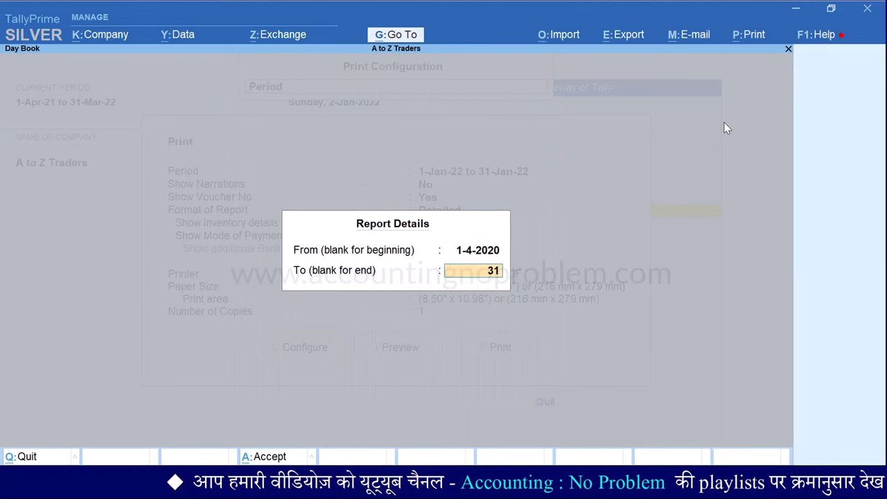
text(.12.21)
key(Return)
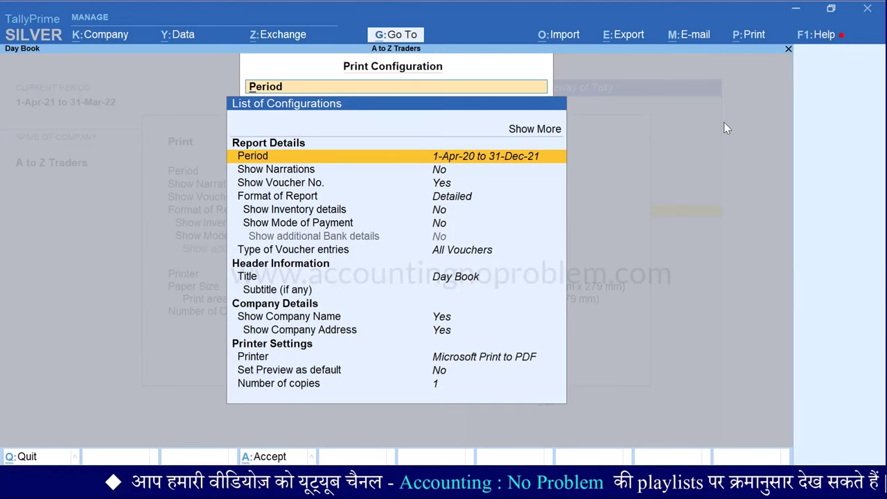
key(Escape)
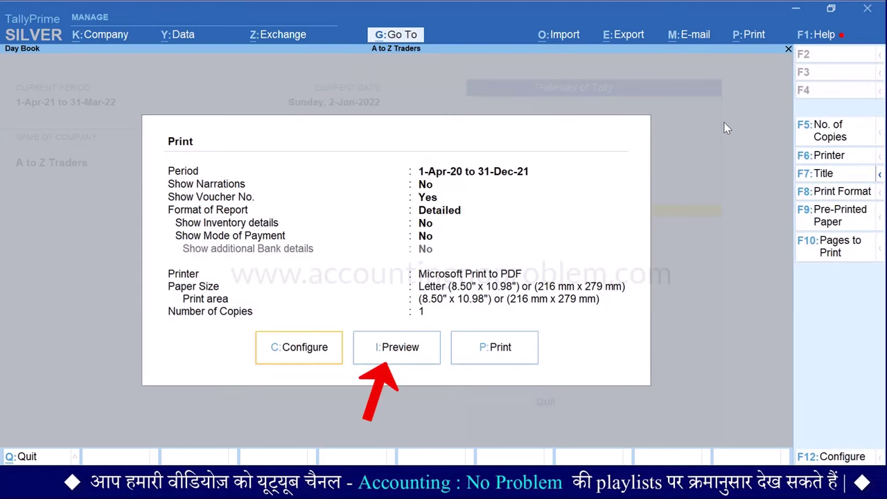
- Preview the Day Book printout and zoom in to check the company header
key(Right)
key(Return)
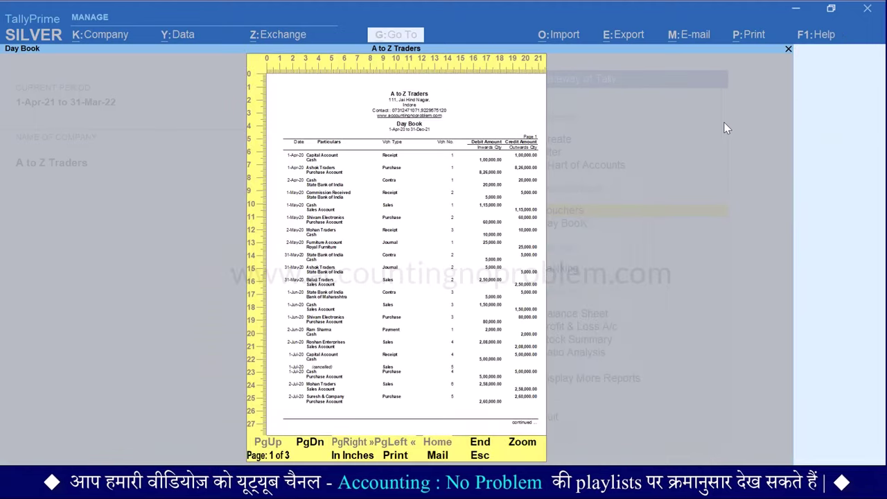
key(alt+z)
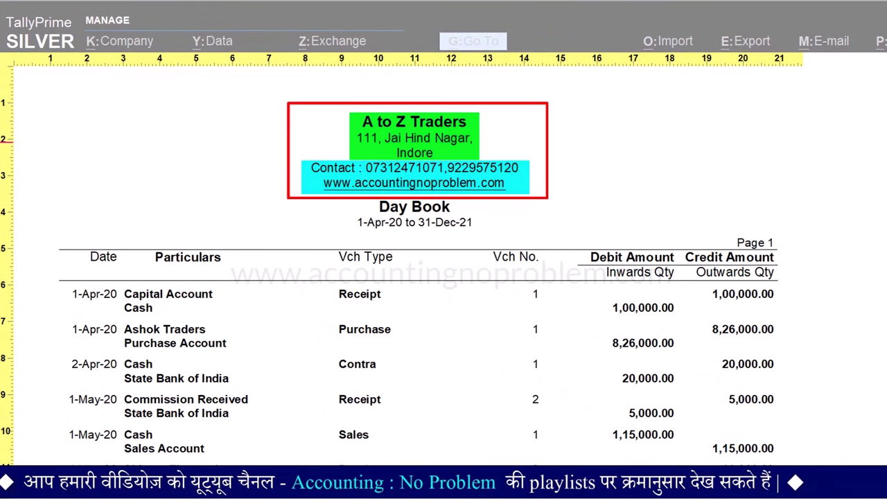
drag(781, 110, 777, 49)
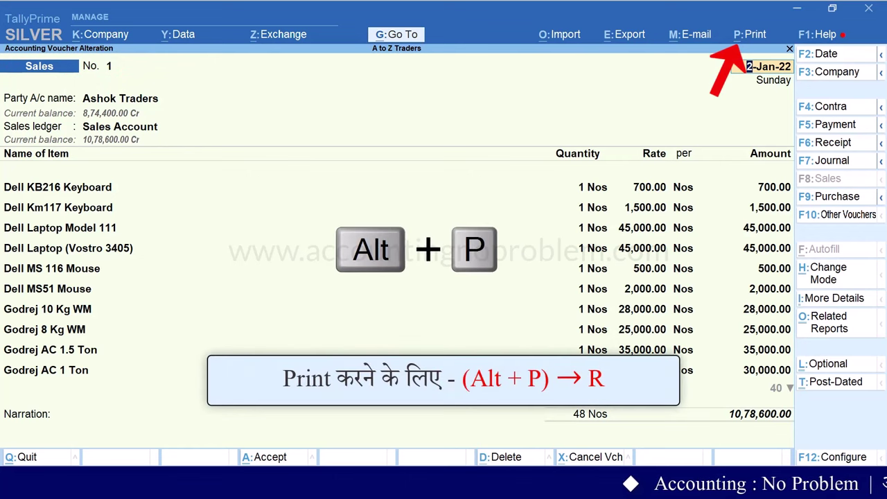
- Bring up the Print dialog for Sales voucher No. 1 via Alt+P, R and then Ctrl+P
key(alt+p)
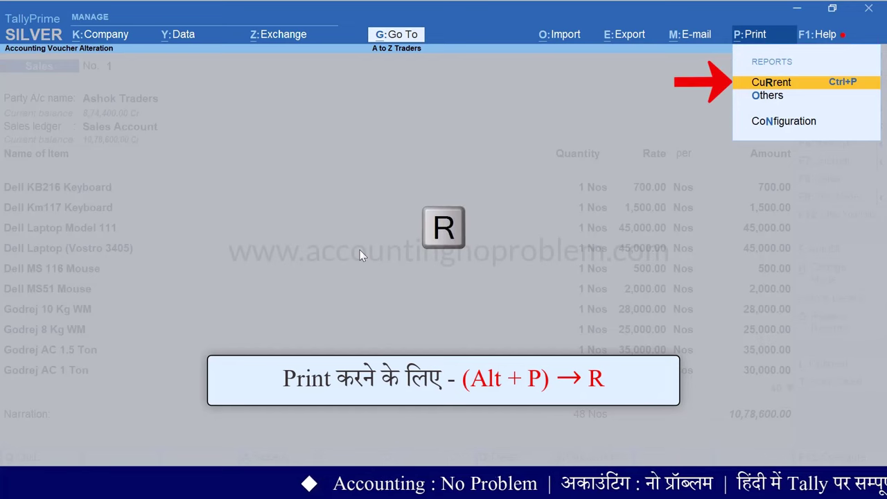
key(r)
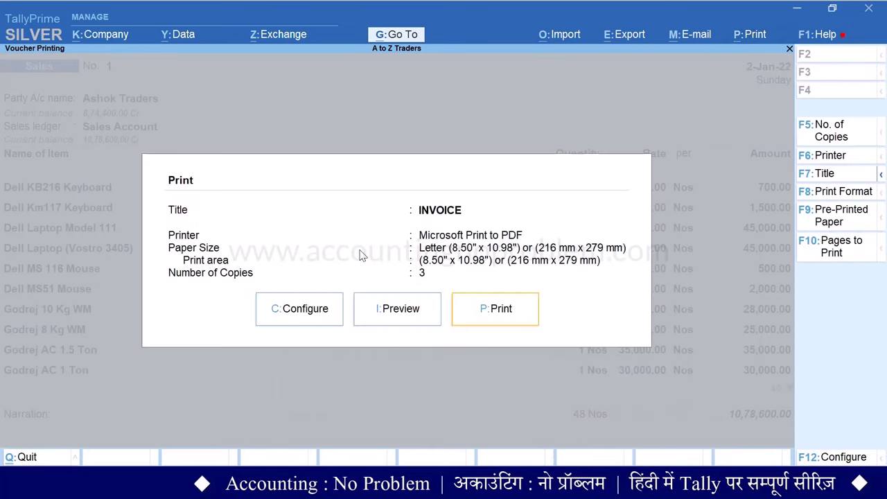
key(Escape)
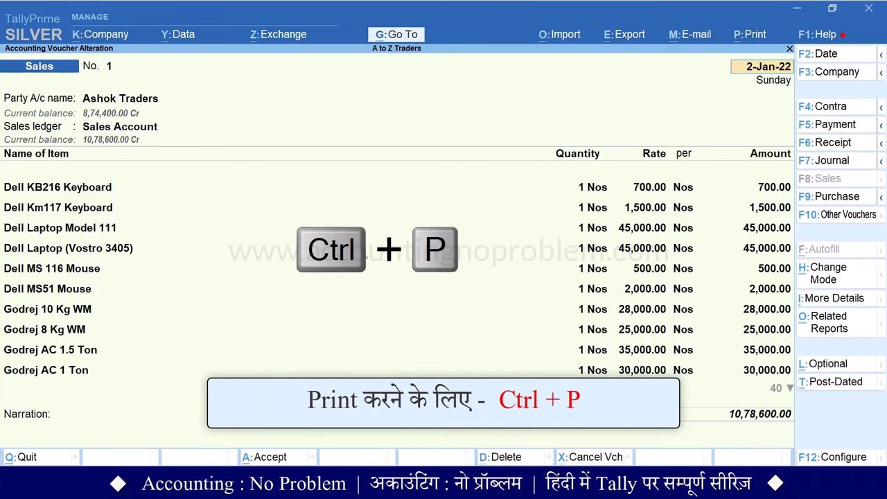
key(ctrl+p)
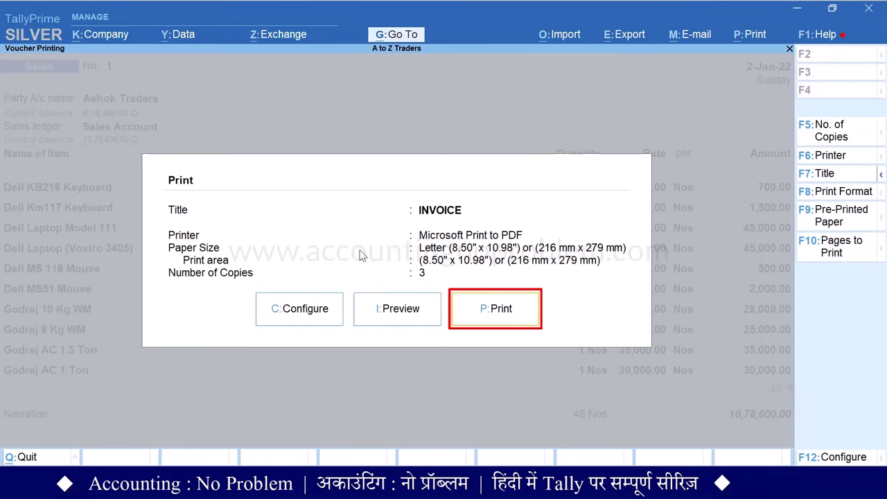
key(Return)
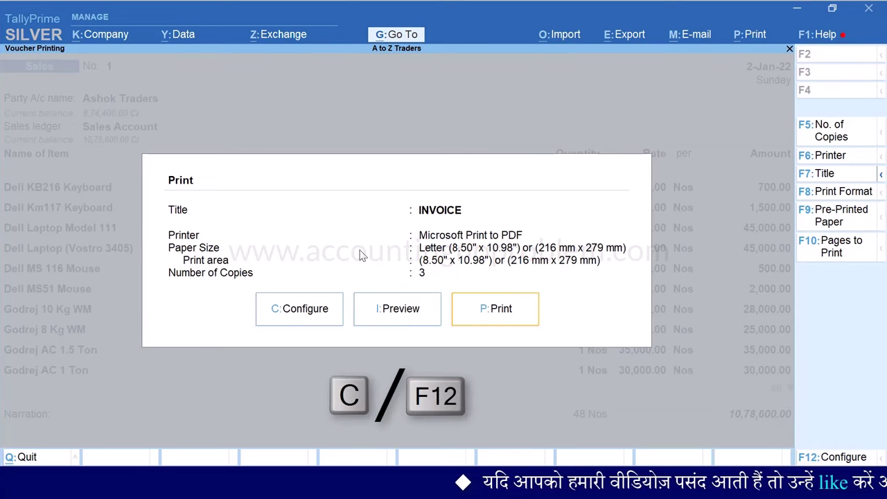
- Search 'Preview' in the invoice configuration and set Preview as default to Yes
key(c)
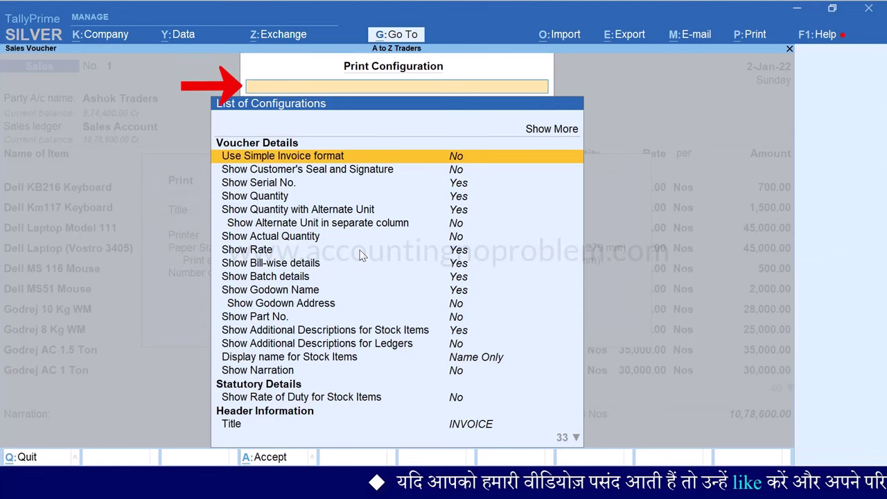
text(Preview)
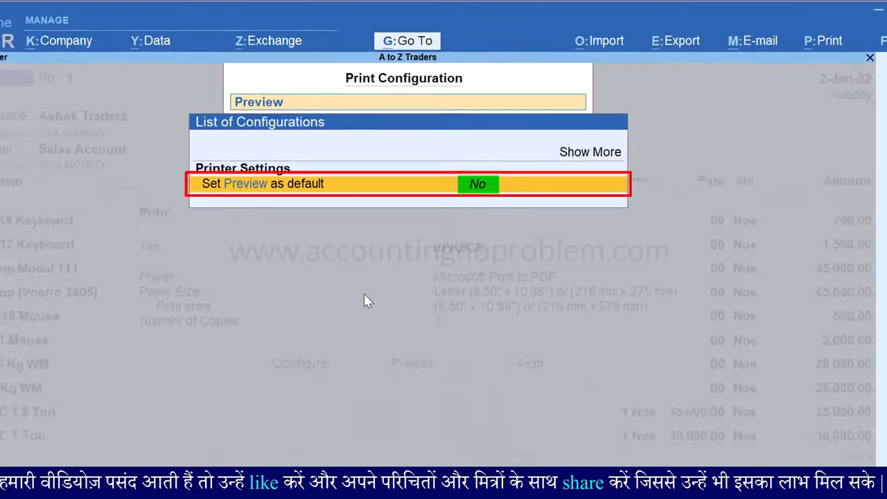
key(Return)
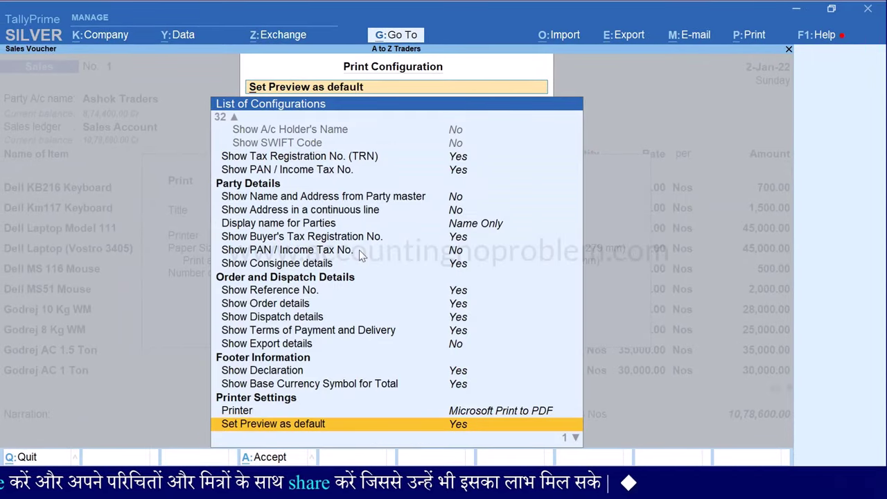
key(ctrl+a)
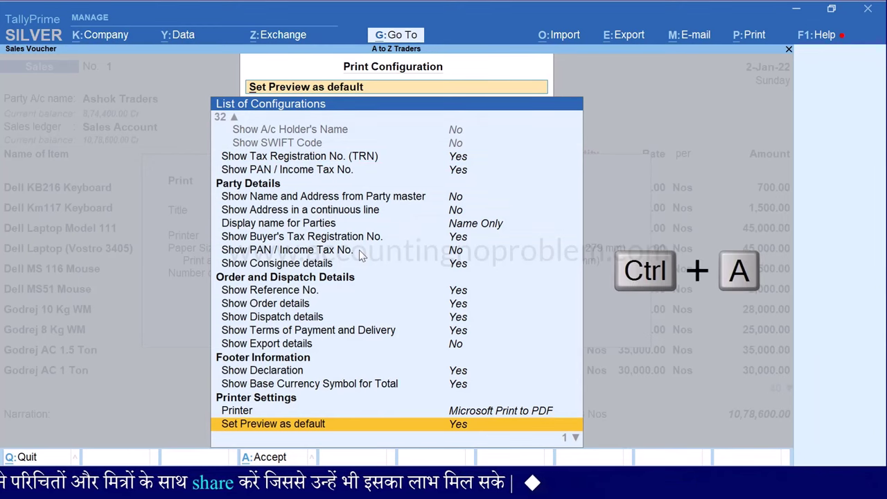
key(Escape)
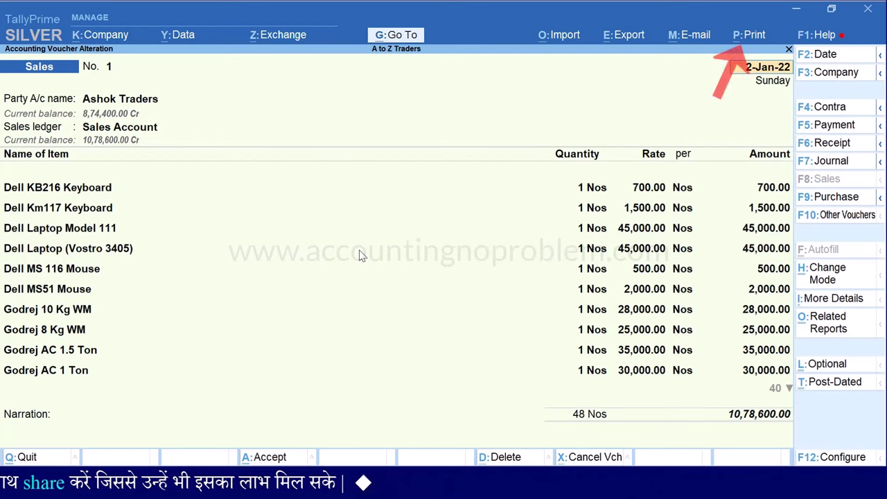
key(ctrl+p)
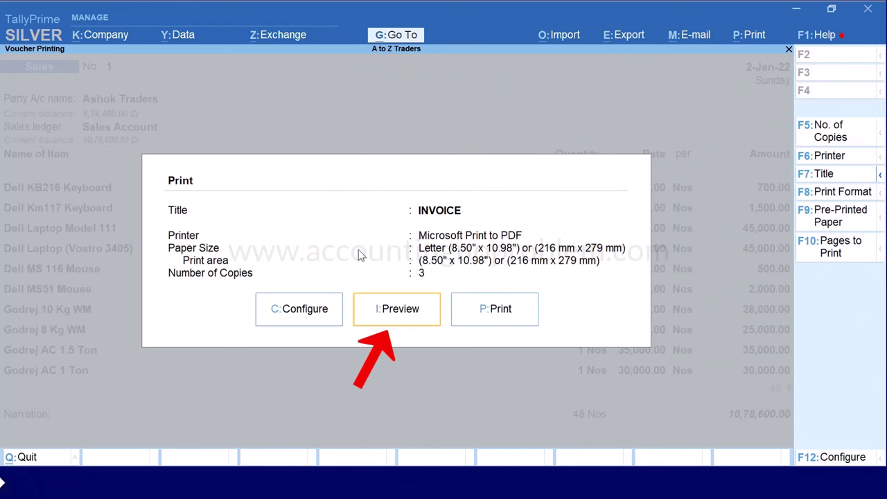
- Page through and zoom into the 9-page invoice preview, then return to Print settings
key(Return)
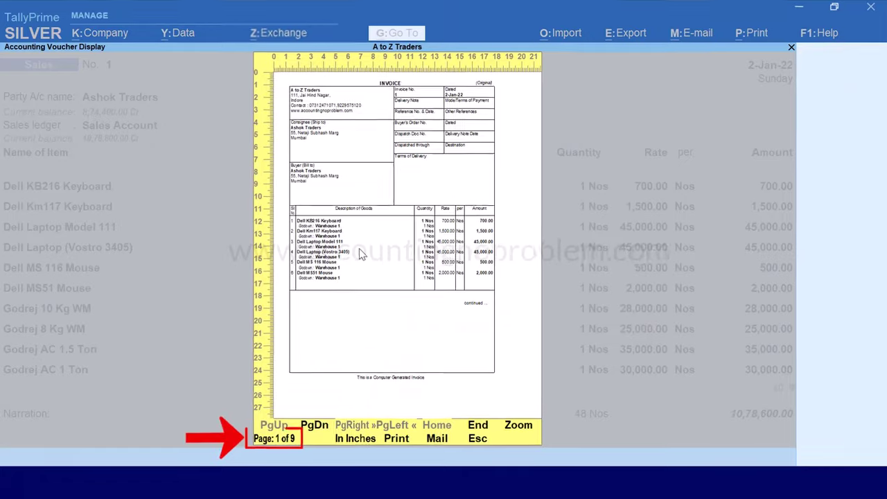
key(Down)
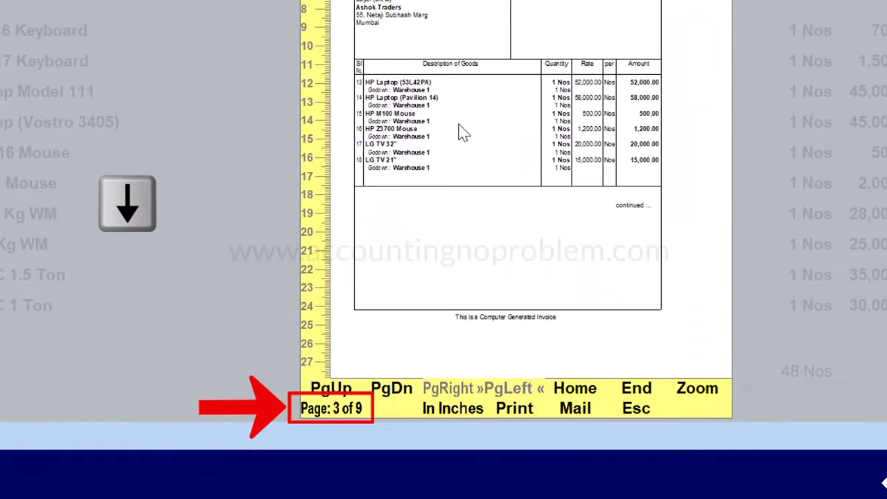
key(Down)
key(Down)
key(Up)
key(Up)
key(Up)
key(Up)
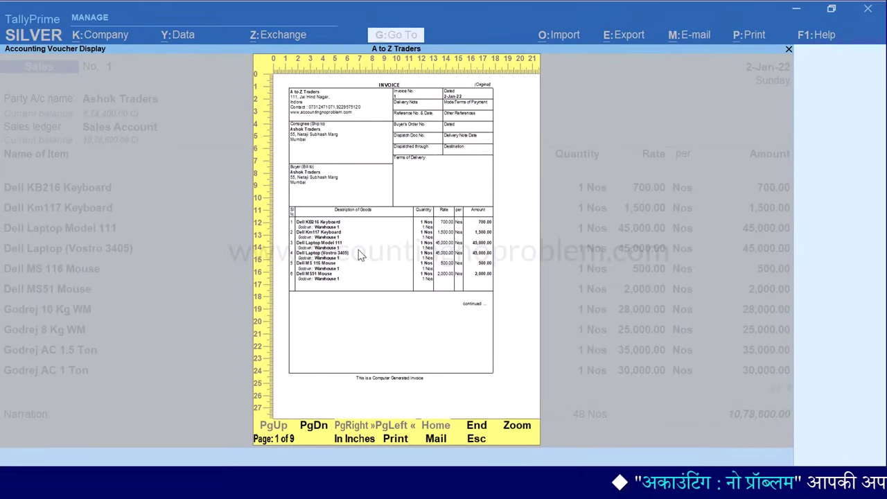
key(alt+z)
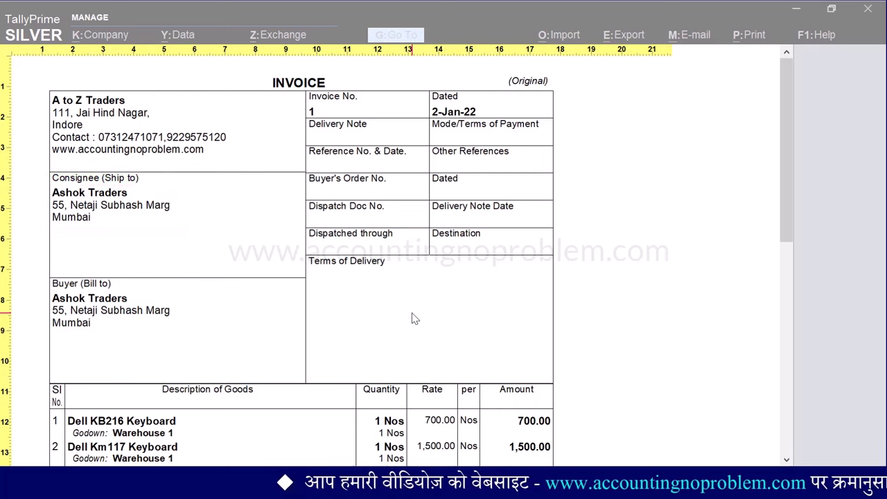
key(Escape)
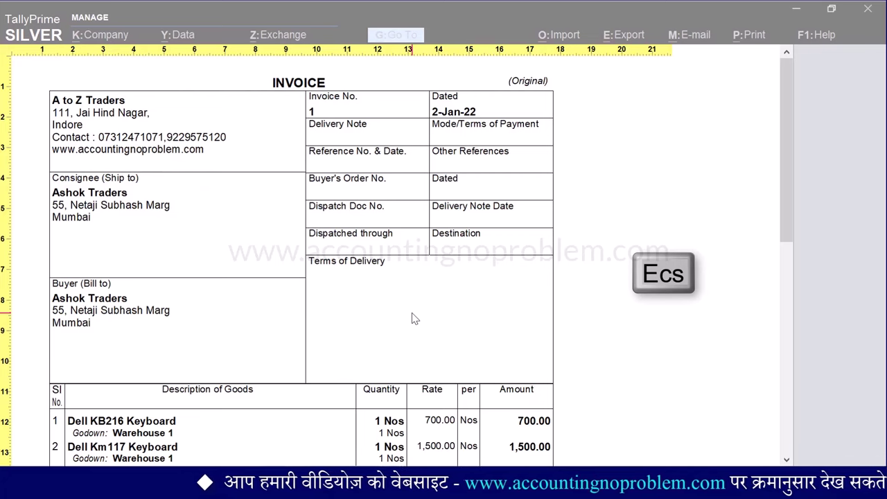
key(Escape)
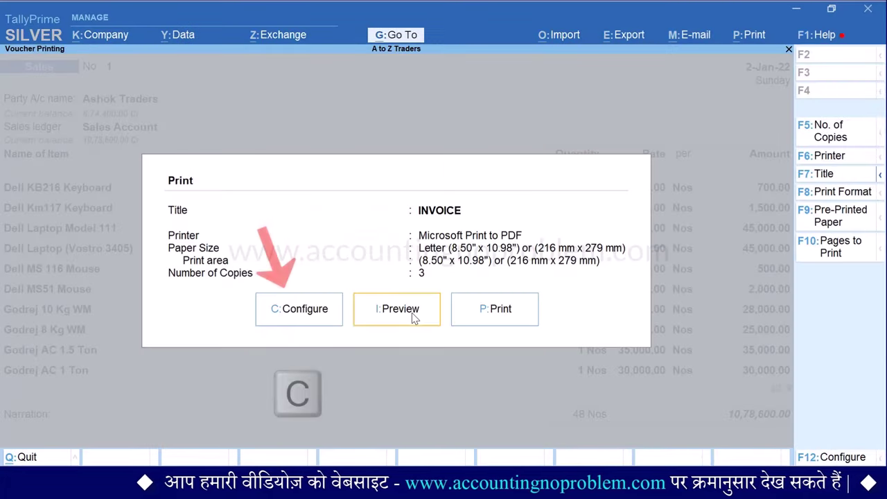
- Set Show Consignee details to No and reopen the invoice preview, now 7 pages
key(c)
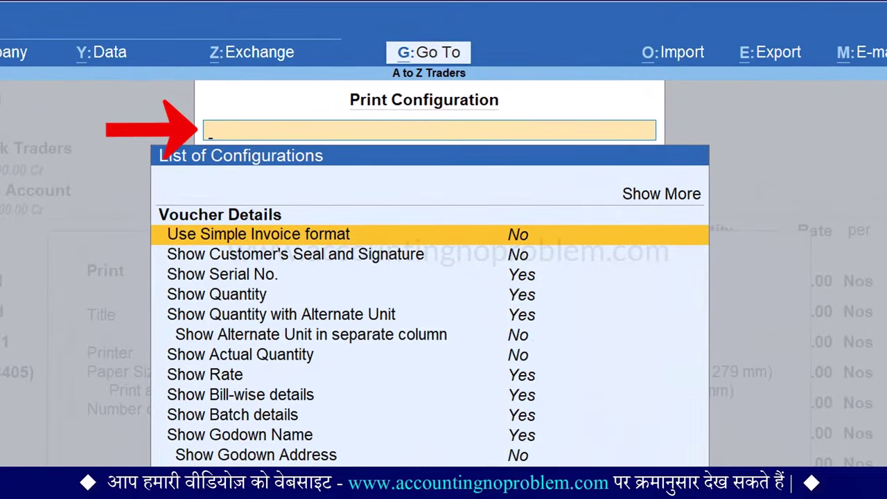
text(Cons)
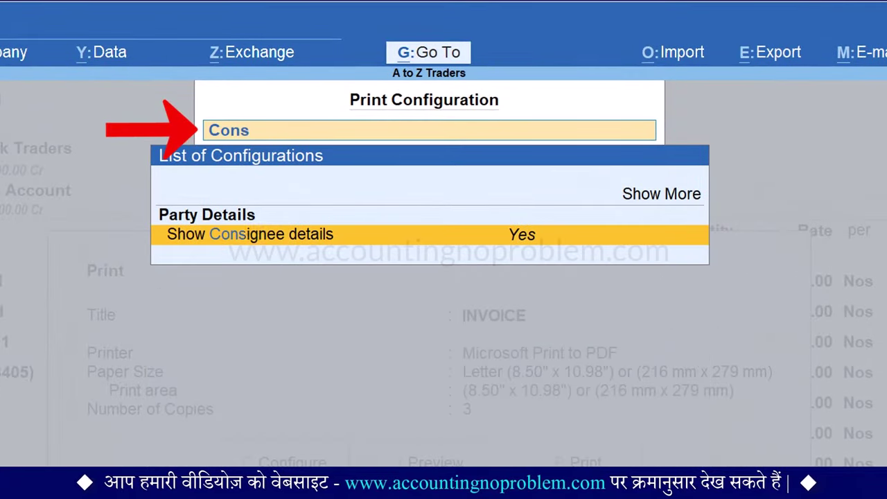
text(ignee)
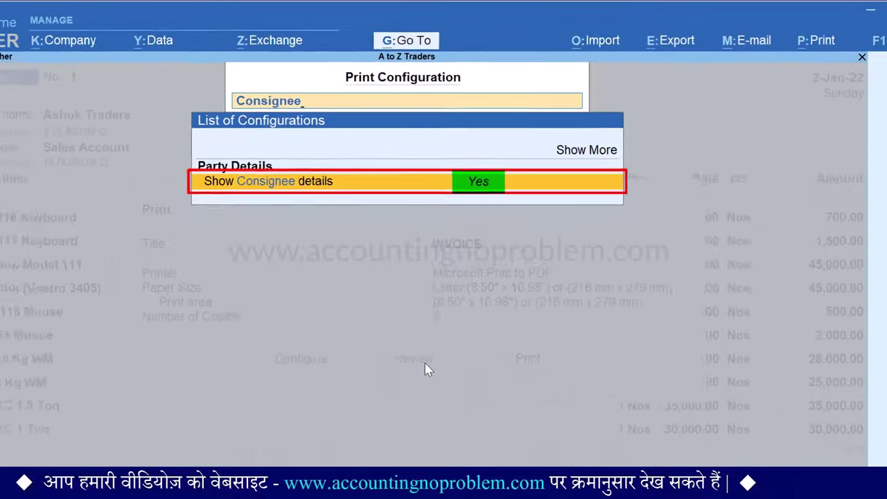
key(Return)
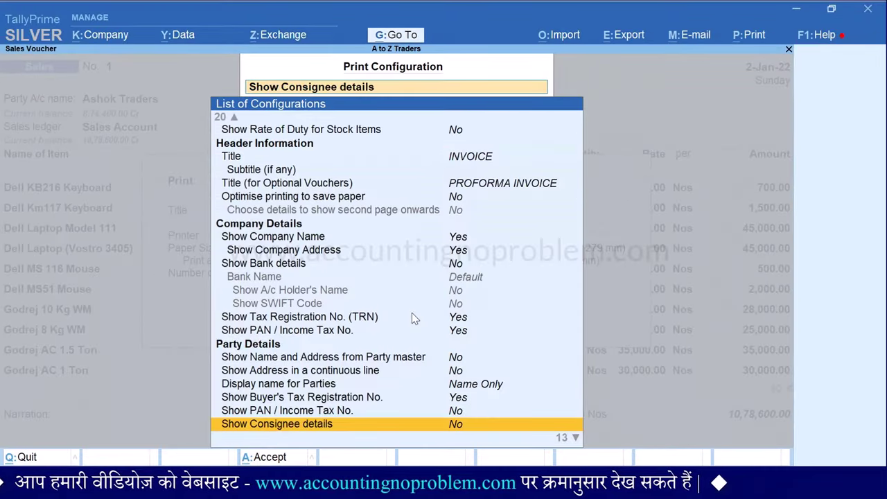
key(Down)
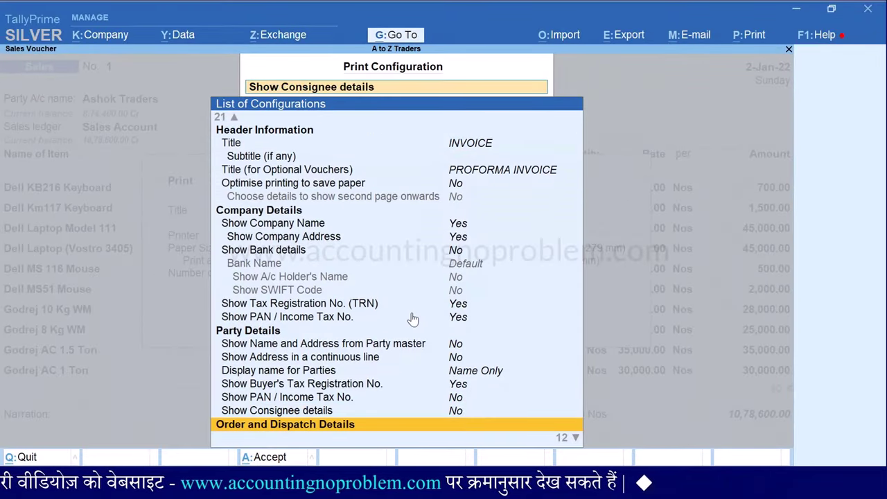
key(Up)
key(Up)
key(Up)
key(Up)
key(Up)
key(Up)
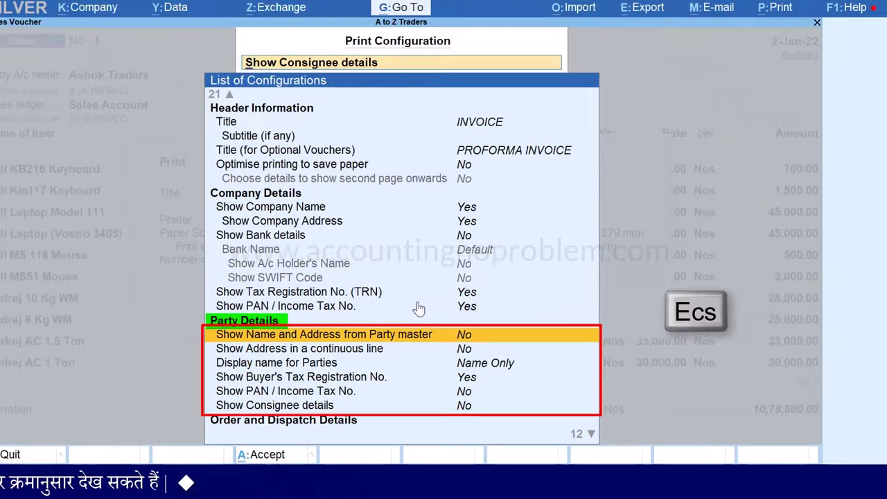
key(Escape)
key(Return)
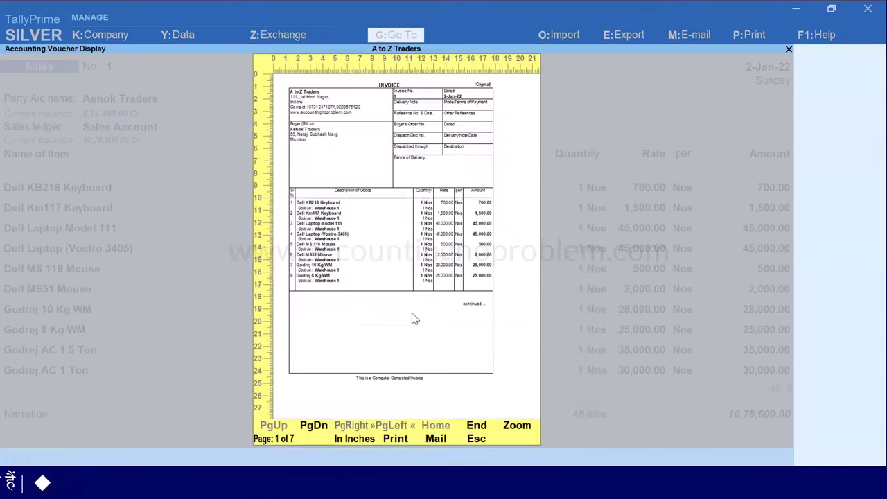
- Zoom and scroll the invoice preview to inspect item lines and godown names
key(alt+z)
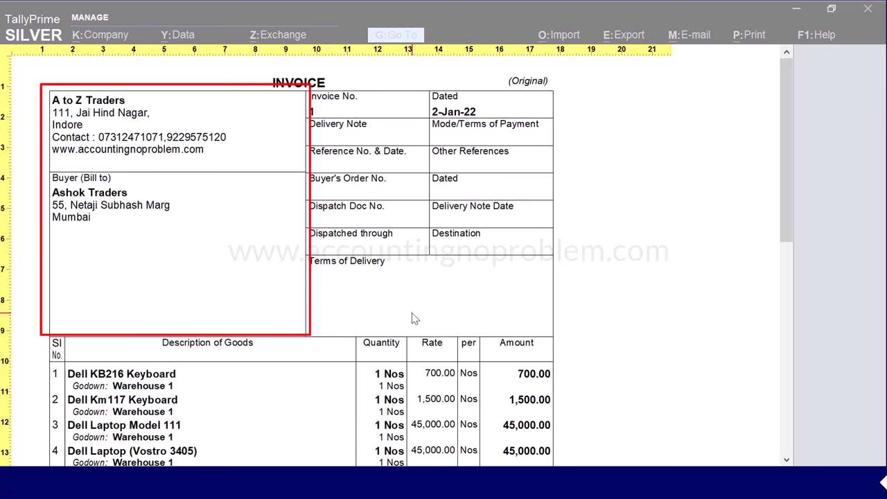
key(Escape)
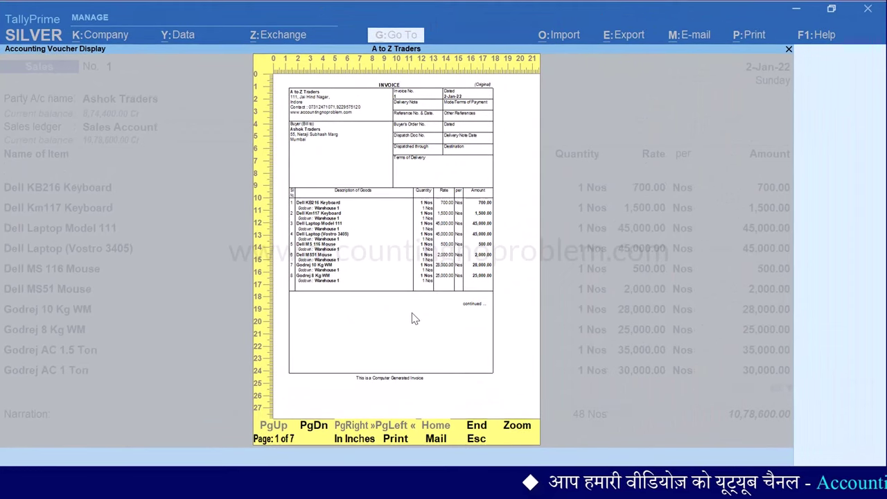
key(alt+z)
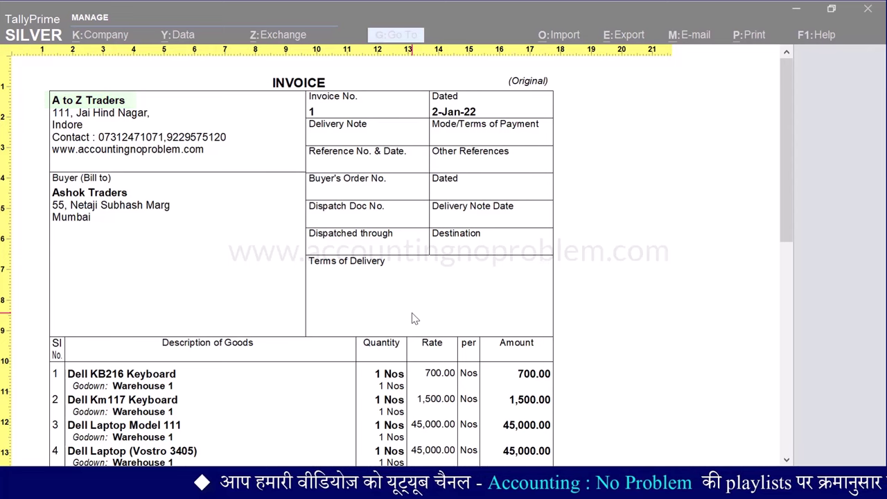
scroll(775, 216, down, 5)
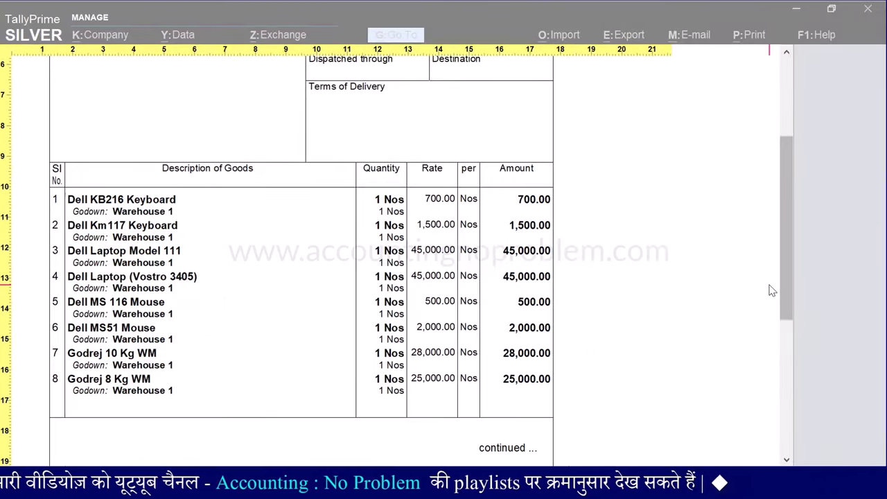
key(Escape)
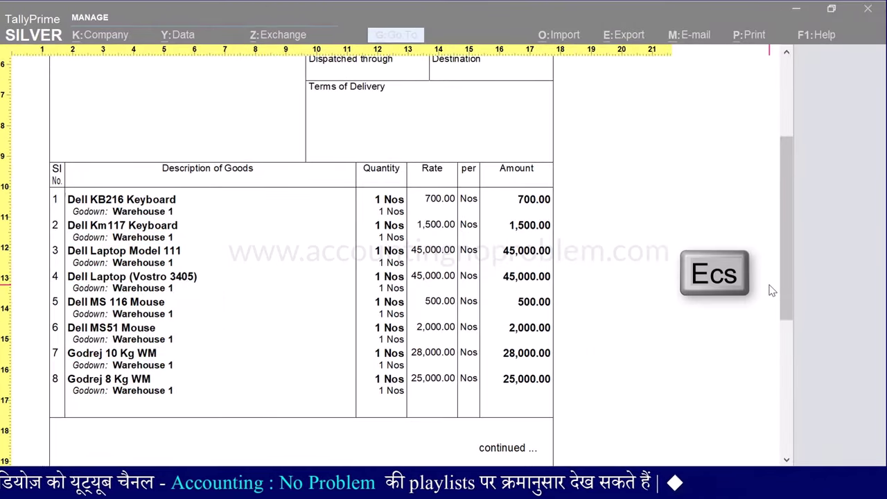
key(Escape)
key(c)
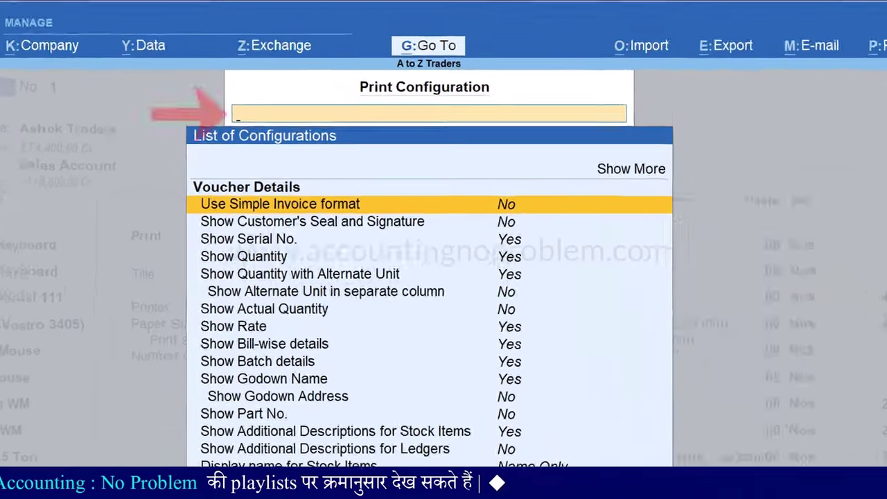
- Search 'Godown', set Show Godown Name to No, and expand the list with Show More
text(Godown)
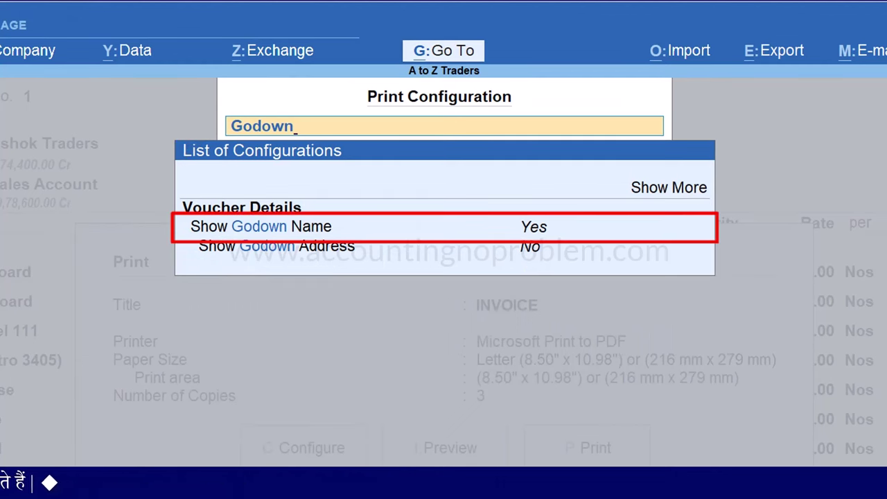
key(Return)
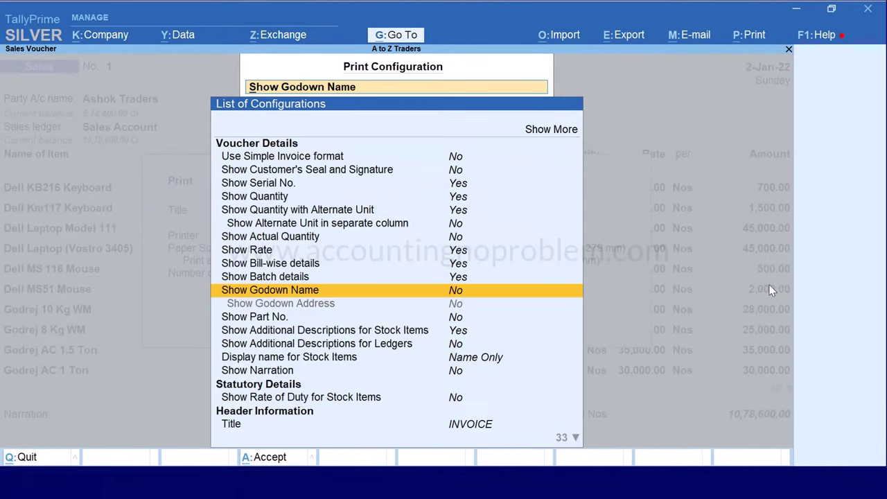
key(Up)
key(Up)
key(Up)
key(Up)
key(Up)
key(Up)
key(Up)
key(Up)
key(Up)
key(Up)
key(Up)
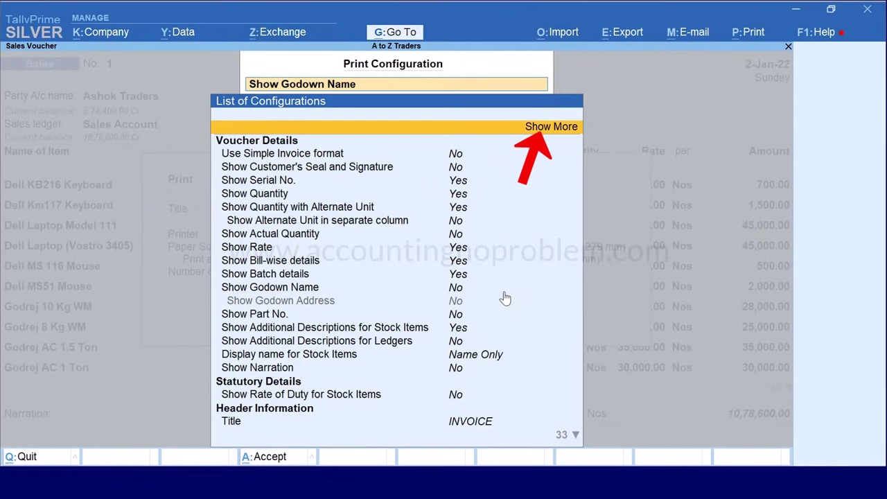
key(Return)
- Browse the full option list and settle on the Show Bank details option
key(Down)
key(Down)
key(Down)
key(Down)
key(Down)
key(Down)
key(Down)
key(Down)
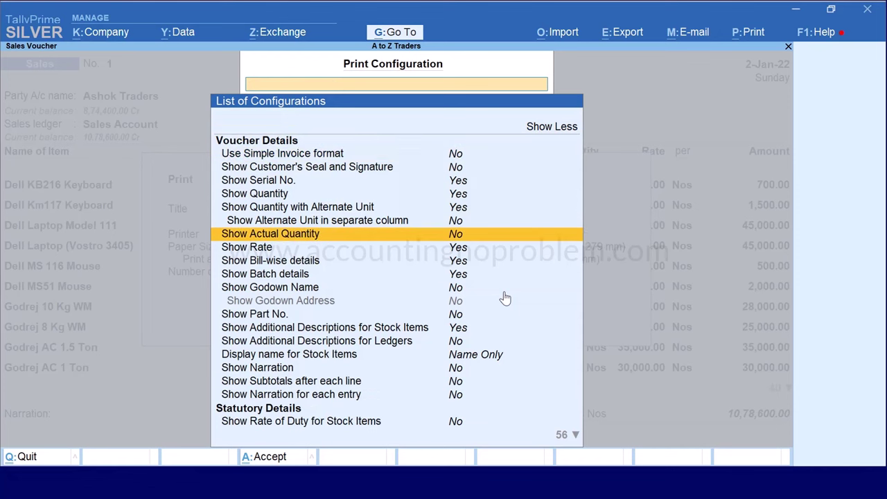
key(Down)
key(Down)
key(Down)
key(Down)
key(Down)
key(Down)
key(Down)
key(Down)
key(Down)
key(Down)
key(Down)
key(Down)
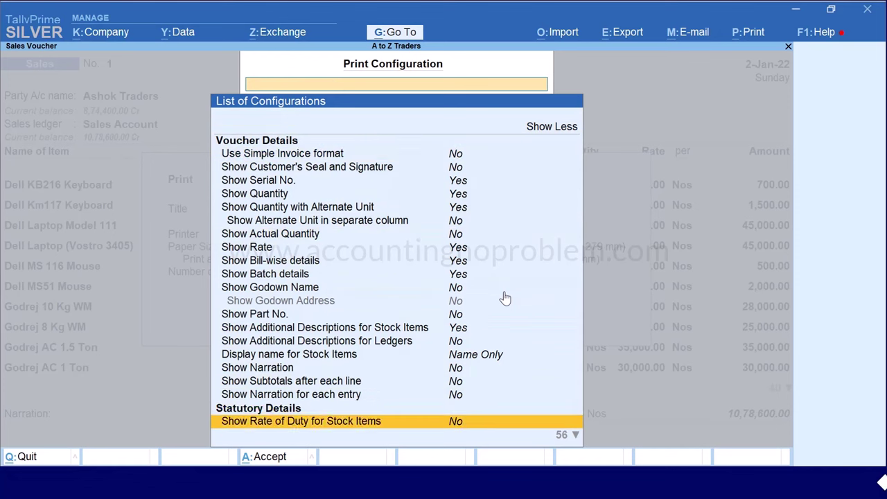
key(Down)
key(Down)
key(Down)
key(Down)
key(Down)
key(Down)
key(Down)
key(Down)
key(Down)
key(Down)
key(Down)
key(Down)
key(Down)
key(Down)
key(Down)
key(Down)
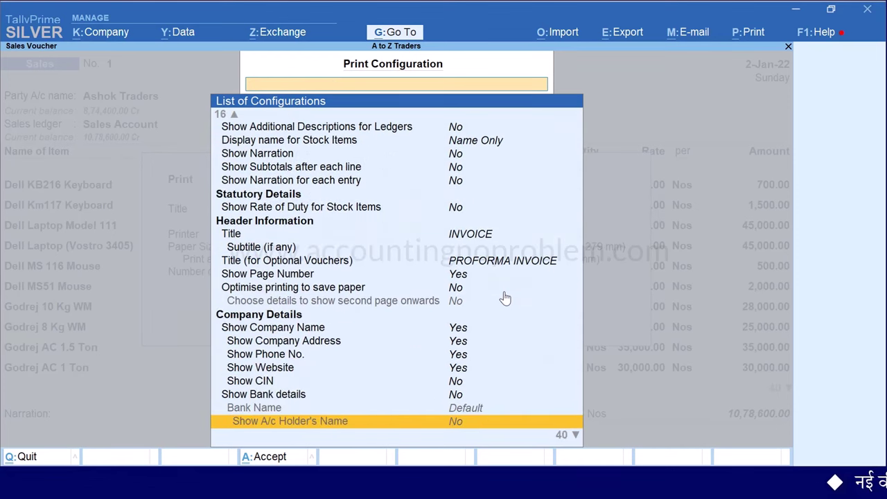
key(Down)
key(Down)
key(Down)
key(Down)
key(Down)
key(Down)
key(Down)
key(Down)
key(Down)
key(Down)
key(Down)
key(Down)
key(Down)
key(Down)
key(Down)
key(Down)
key(Down)
key(Down)
key(Down)
key(Down)
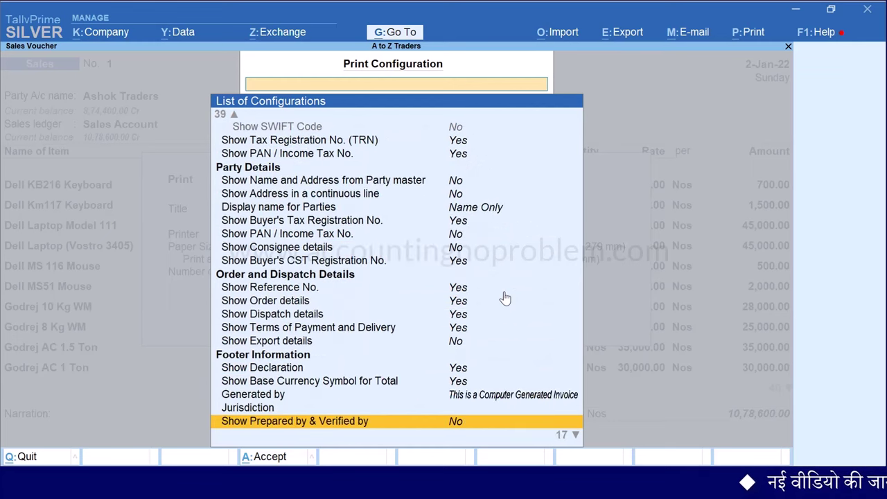
key(Down)
key(Down)
key(Down)
key(Down)
key(Down)
key(Down)
key(Down)
key(Down)
key(Down)
key(Down)
key(Up)
key(Up)
key(Up)
key(Up)
key(Up)
key(Up)
key(Up)
key(Up)
key(Up)
key(Up)
key(Up)
key(Up)
key(Up)
key(Up)
key(Up)
key(Up)
key(Up)
key(Up)
key(Up)
key(Up)
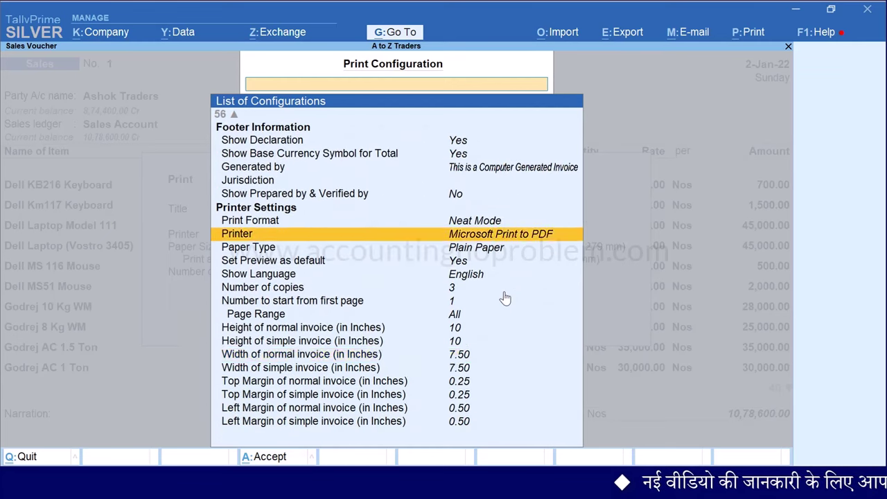
key(Up)
key(Up)
key(Up)
key(Up)
key(Up)
key(Up)
key(Up)
key(Up)
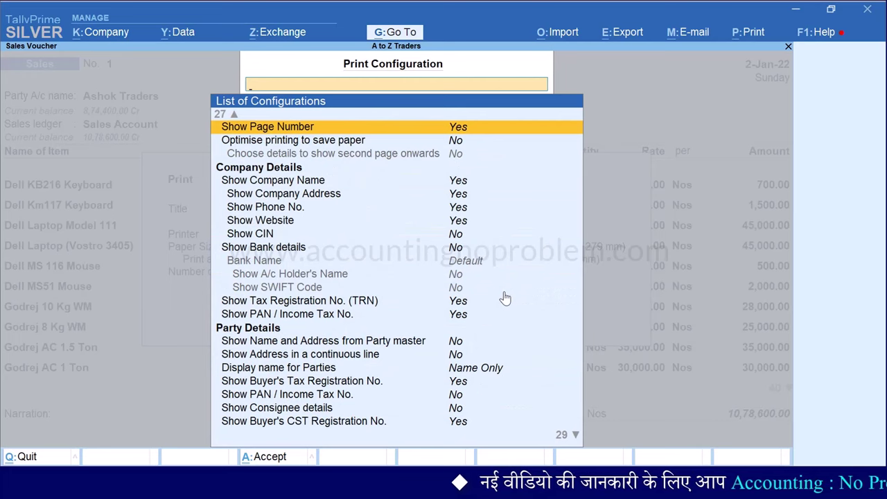
key(Down)
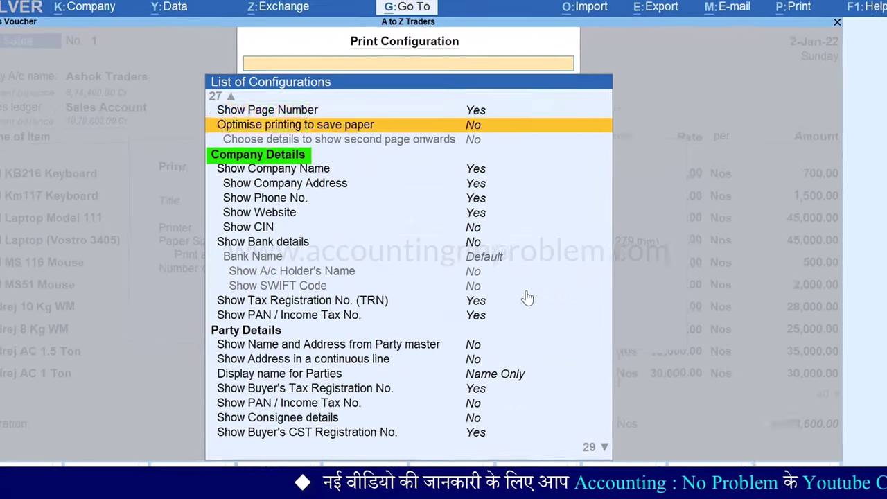
key(Down)
key(Down)
key(Down)
key(Down)
key(Down)
key(Down)
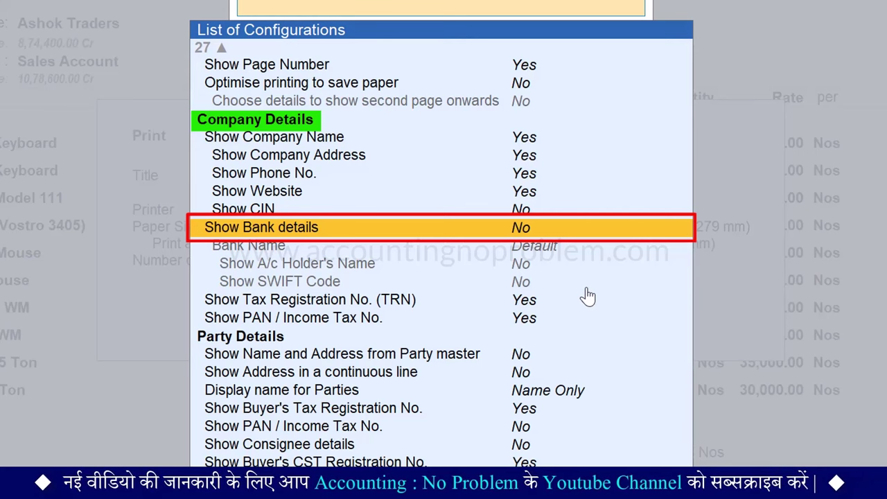
- Set Show Bank details to Yes with State Bank of India as the bank
key(Return)
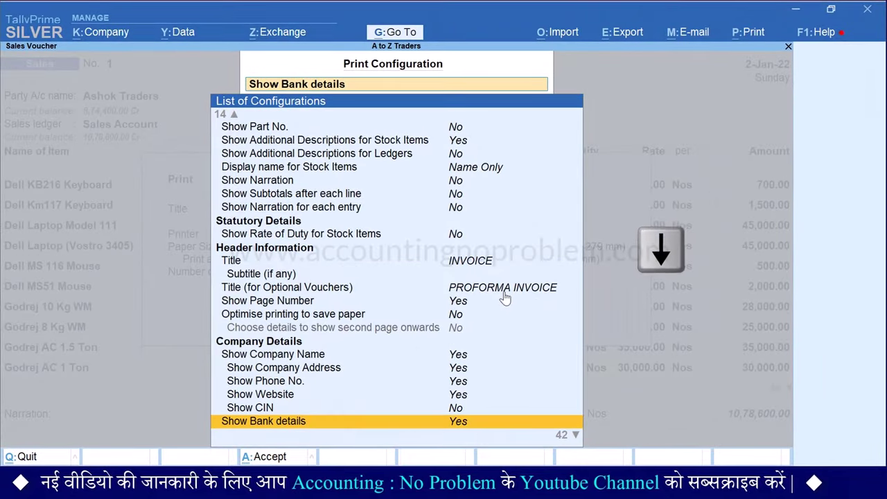
key(Down)
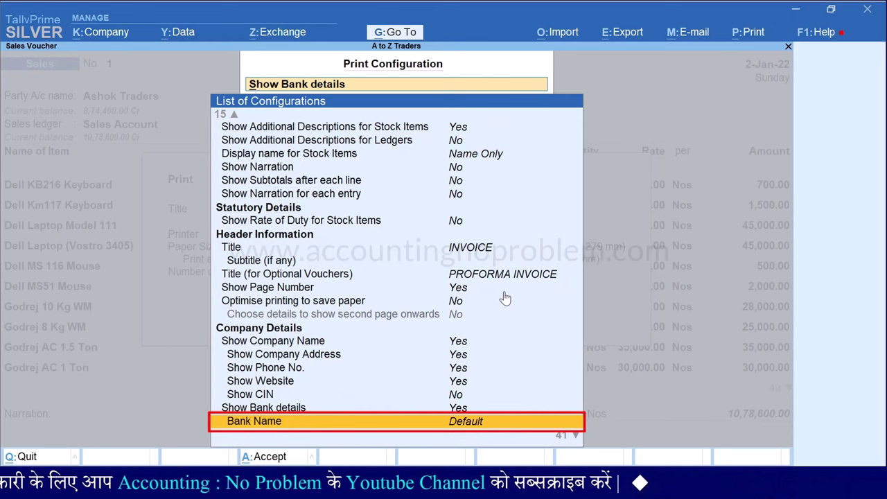
key(Return)
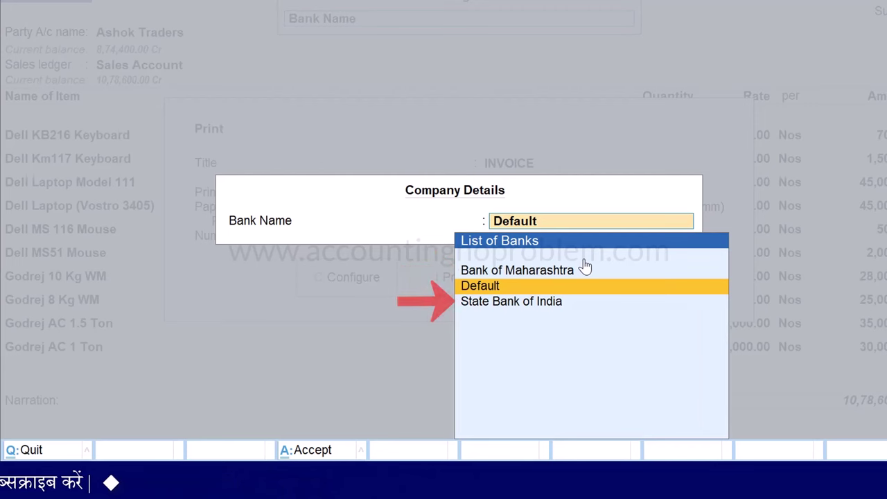
key(Down)
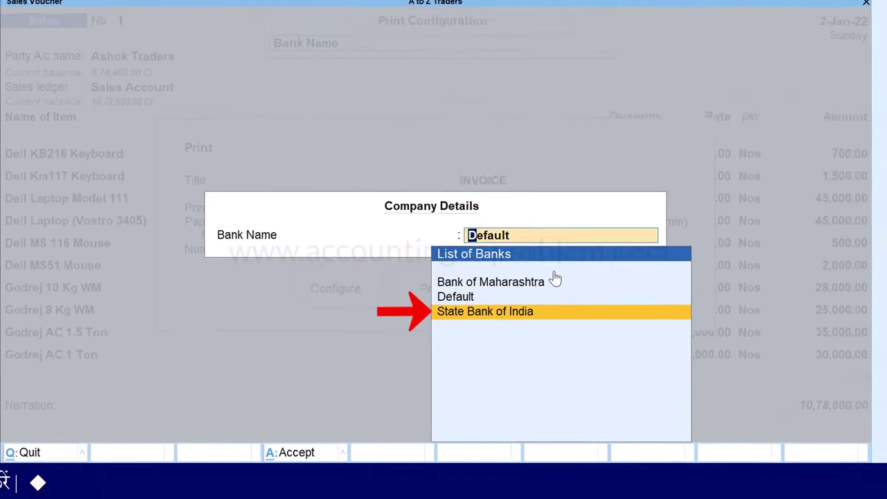
key(Return)
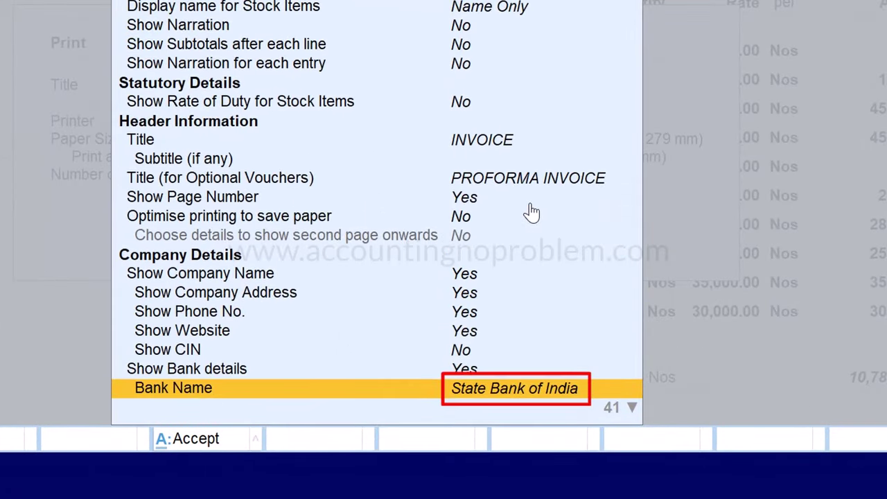
- Set Show A/c Holder's Name to Yes and accept the print configuration
key(Return)
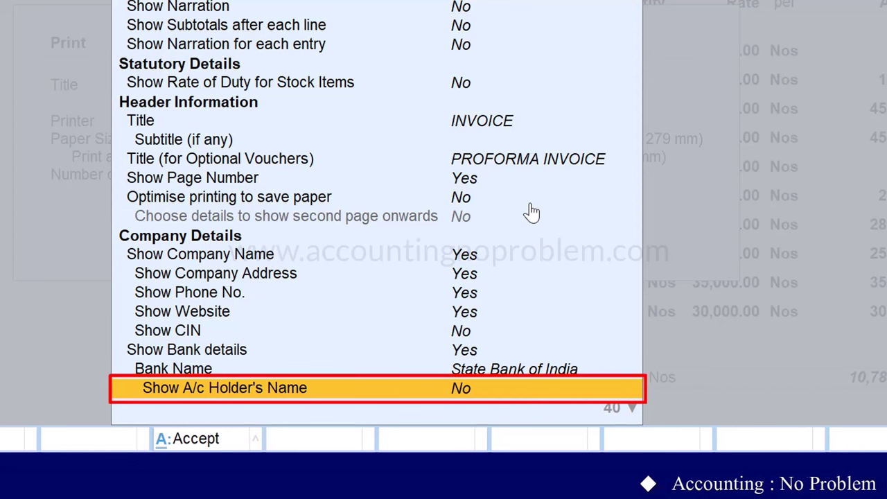
key(y)
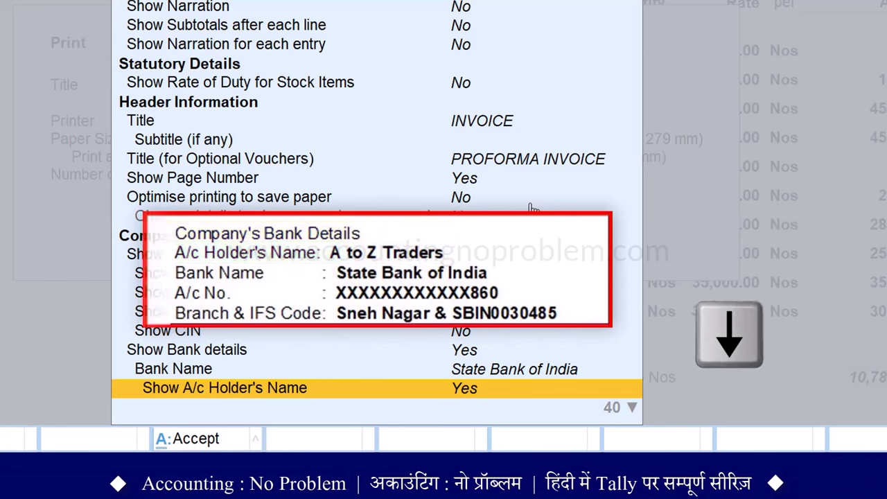
key(Down)
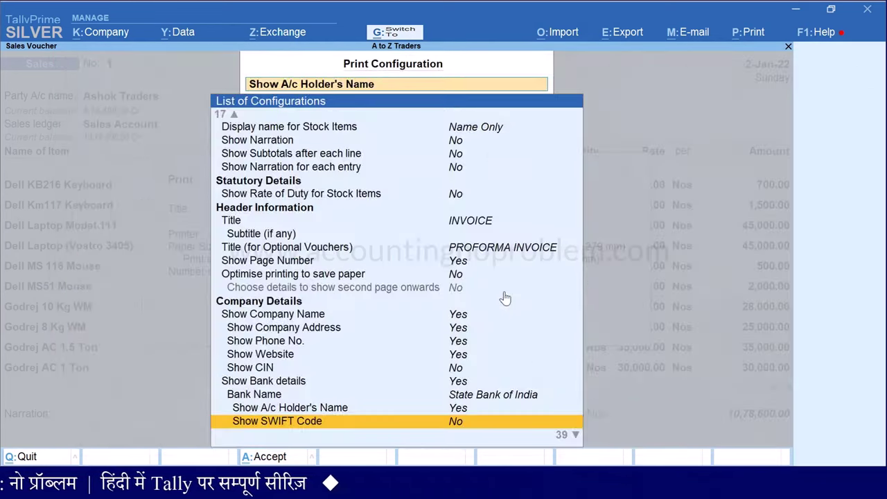
key(ctrl+a)
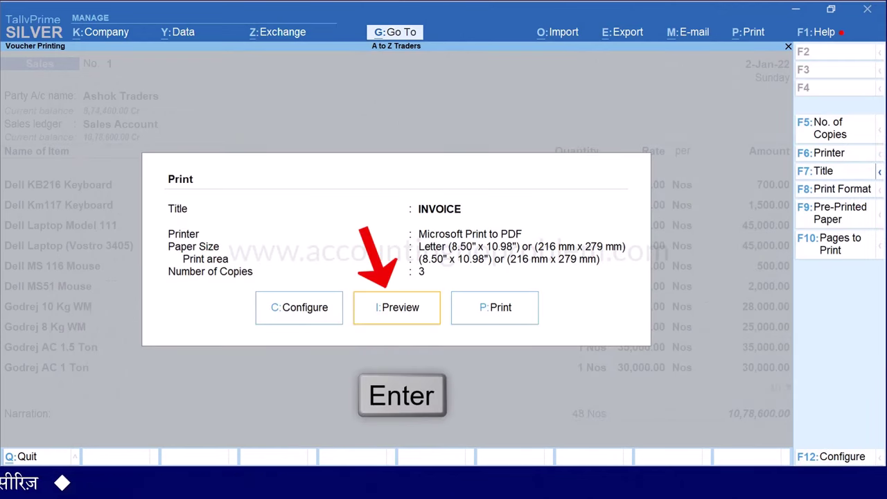
key(Return)
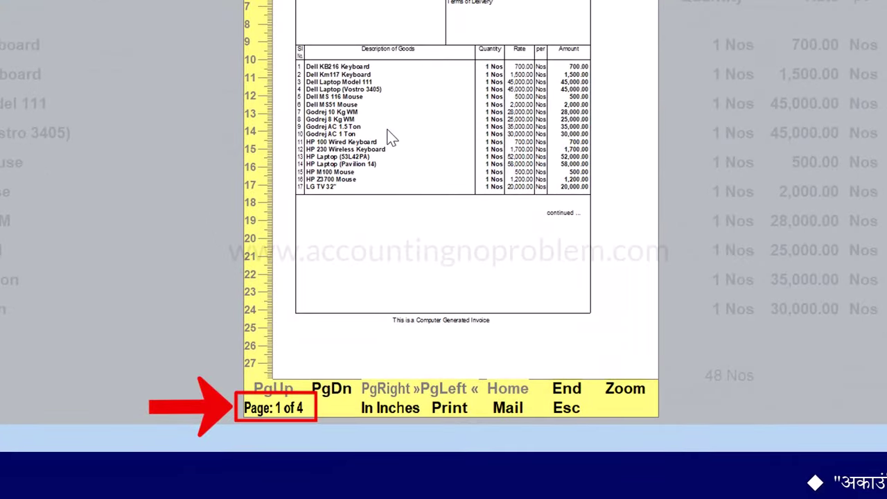
key(Page_Down)
key(Page_Down)
key(Page_Down)
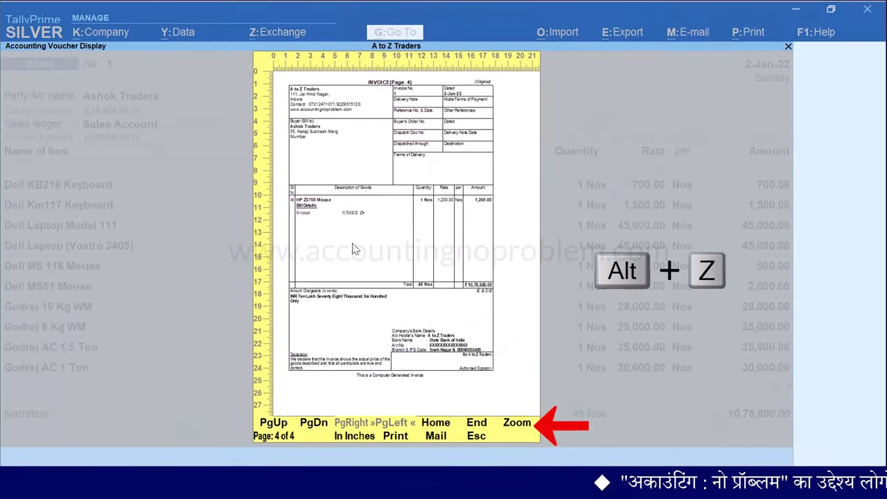
key(alt+z)
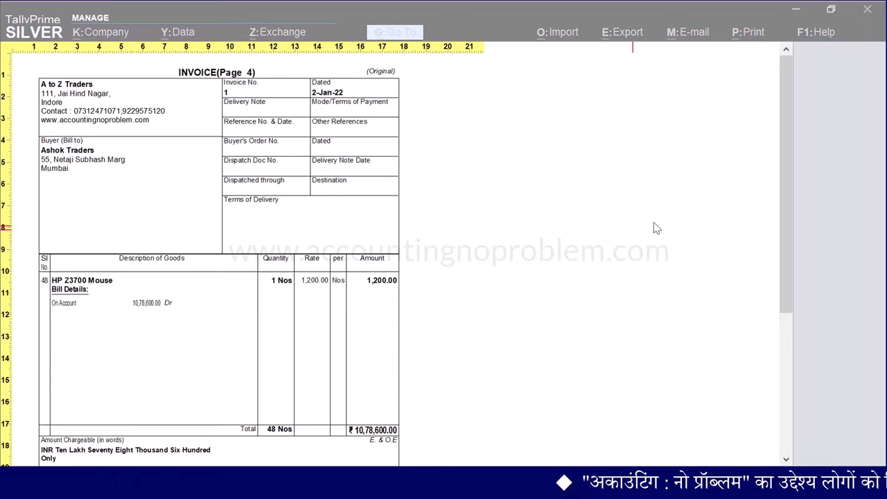
scroll(734, 277, down, 5)
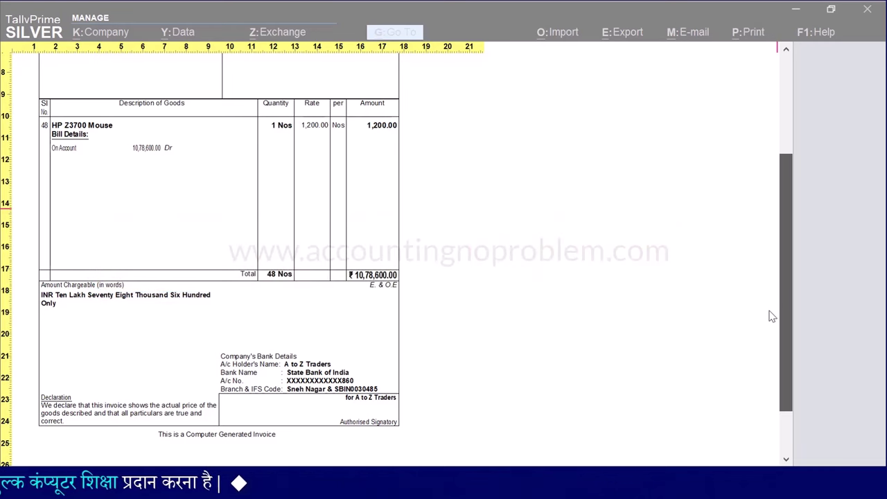
key(Escape)
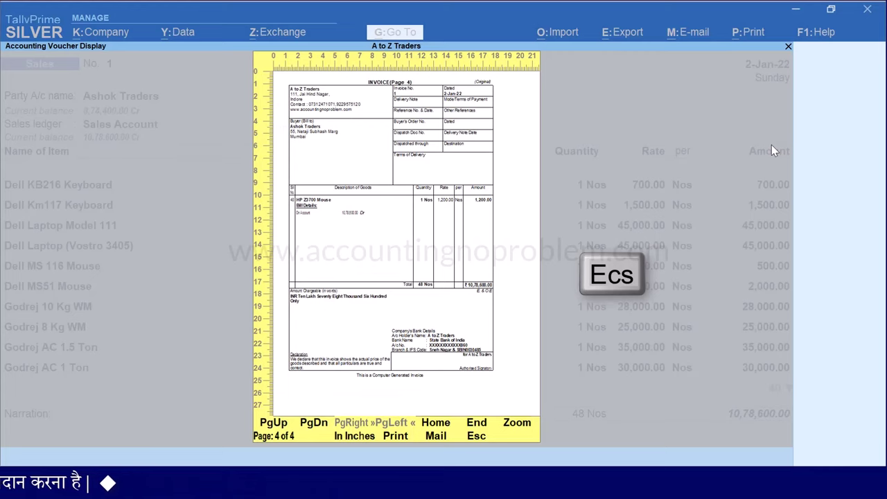
- Leave the preview and reopen the invoice print configuration with all options shown
key(Escape)
key(c)
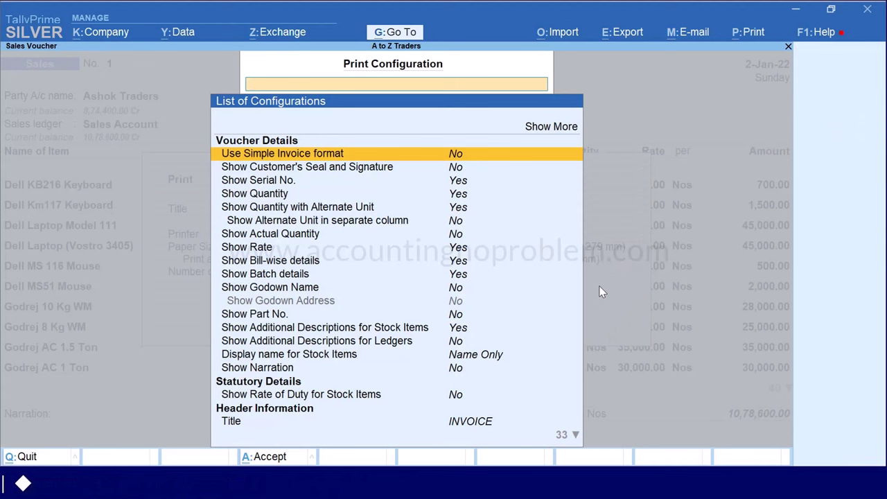
key(Up)
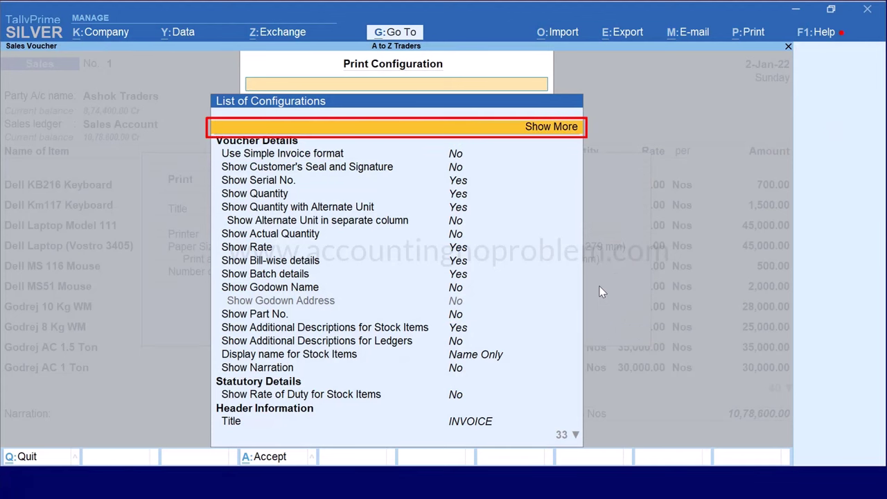
key(Return)
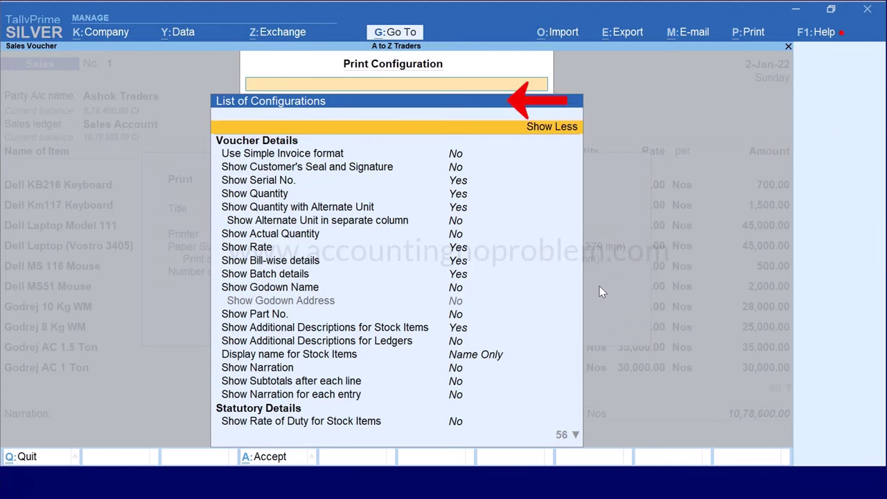
- Find the option via a 'Save' search and set Optimise printing to save paper to Yes
key(Down)
key(Down)
key(Down)
key(Down)
key(Down)
key(Down)
key(Down)
key(Down)
key(Down)
key(Down)
key(Down)
key(Down)
key(Down)
key(Down)
key(Down)
key(Down)
key(Down)
key(Down)
key(Down)
key(Down)
key(Down)
key(Down)
key(Down)
key(Down)
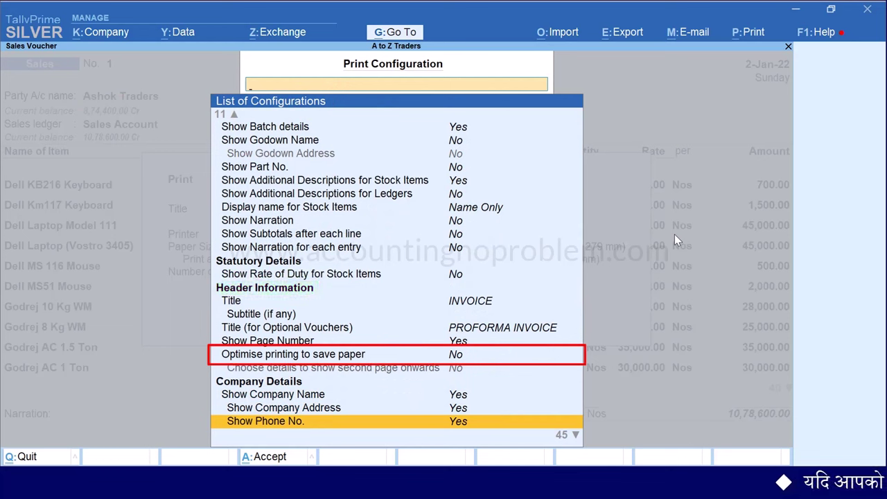
key(Up)
key(Up)
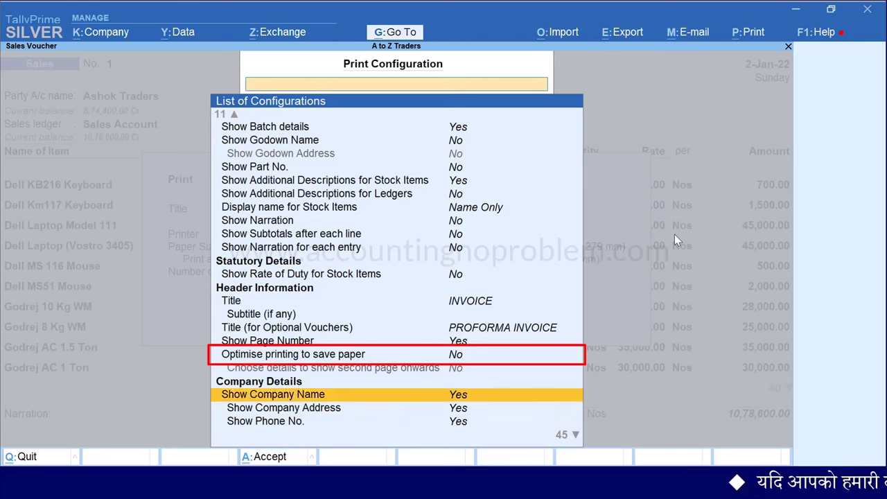
key(Up)
key(Return)
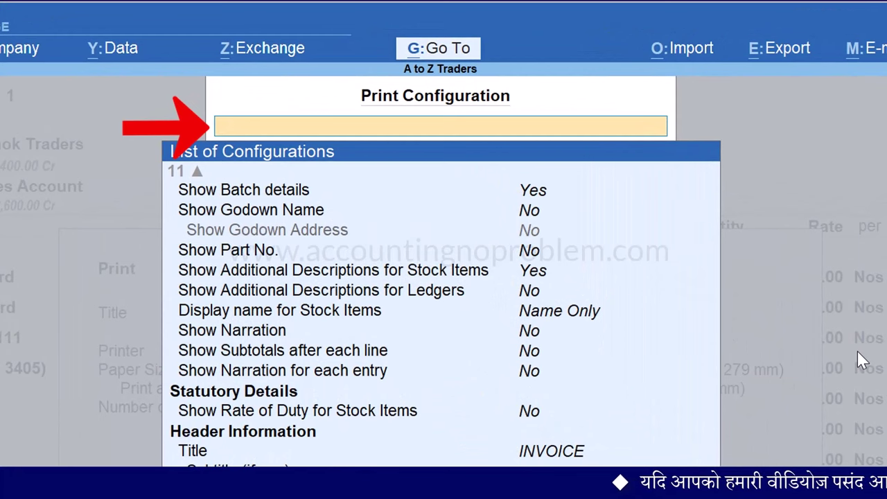
text(Save)
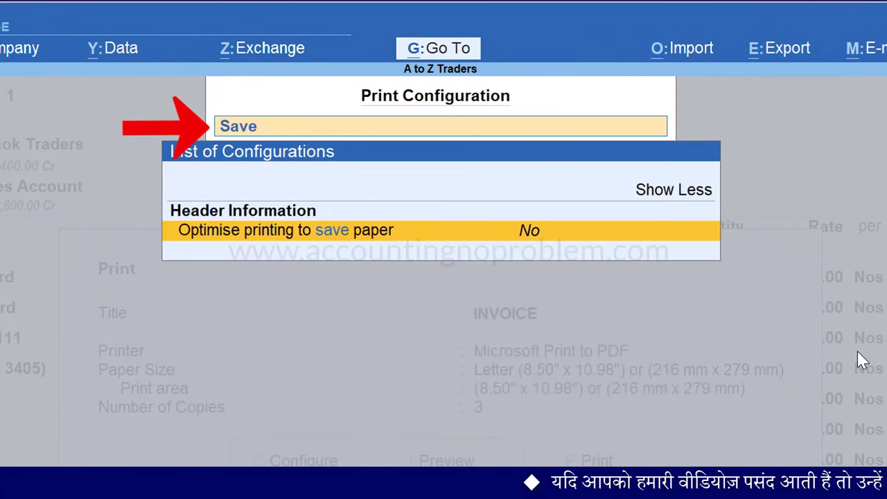
key(Return)
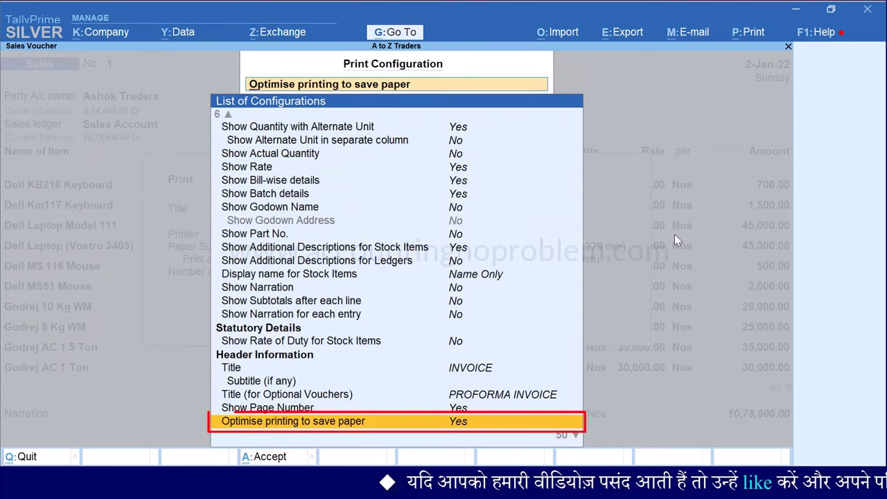
- For second-page headers, hide the buyer's address, order details and payment/delivery terms
key(Down)
key(Down)
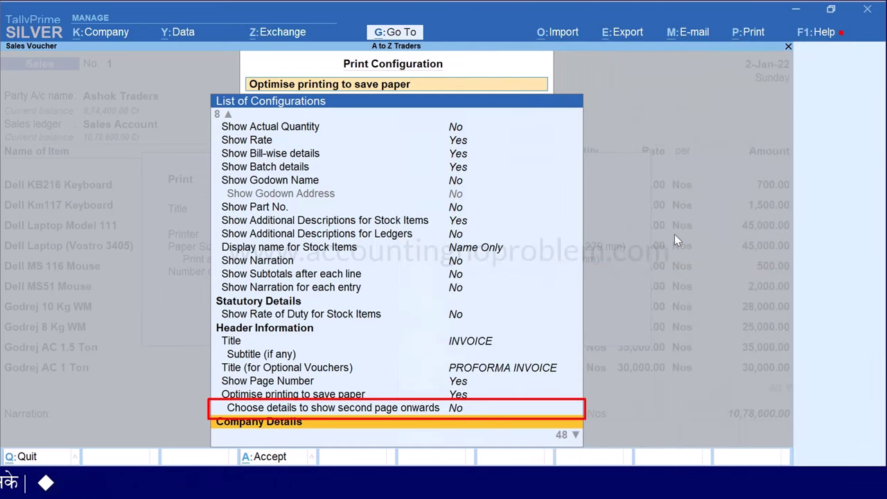
key(Up)
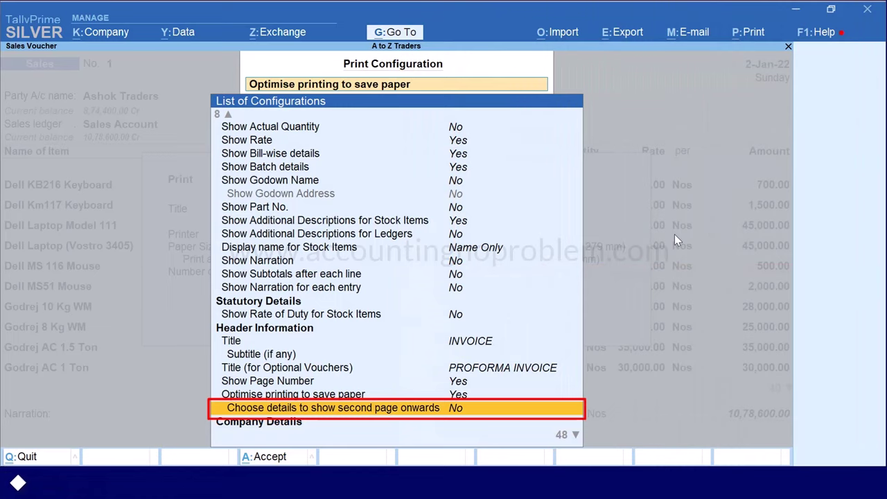
key(Return)
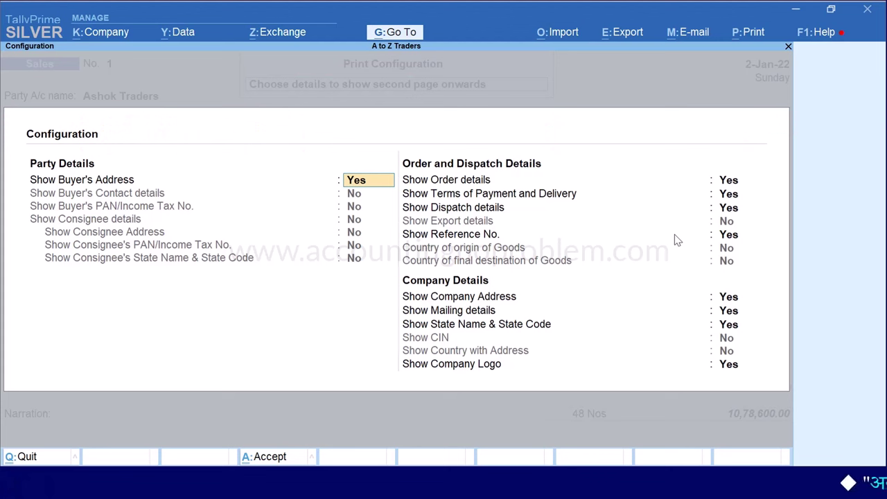
text(n)
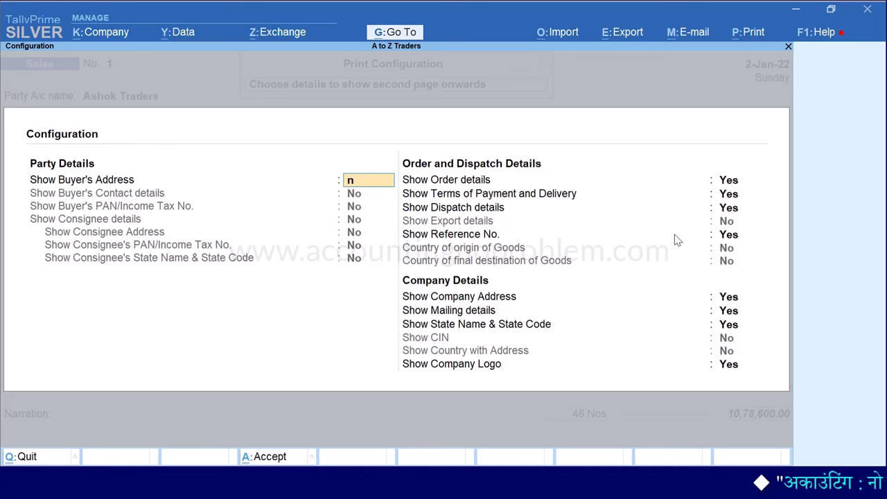
key(Return)
text(n)
key(Return)
text(n)
key(Return)
- Also hide dispatch details, reference number, company address and remaining company details, then save
text(n)
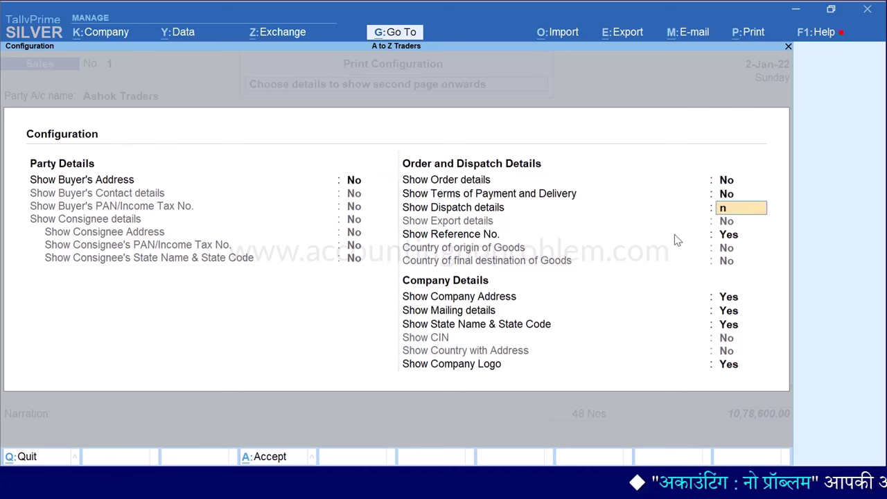
key(Return)
text(n)
key(Return)
text(n)
key(Return)
text(n)
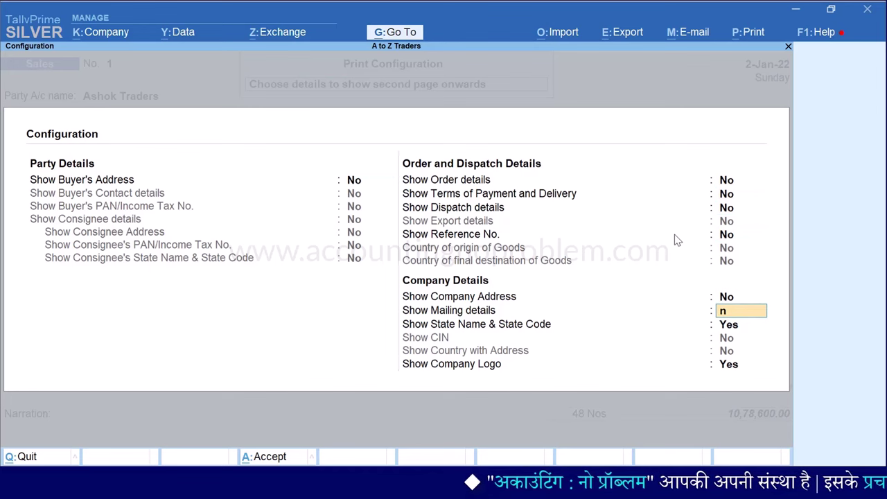
key(Return)
text(n)
key(Return)
text(n)
key(Return)
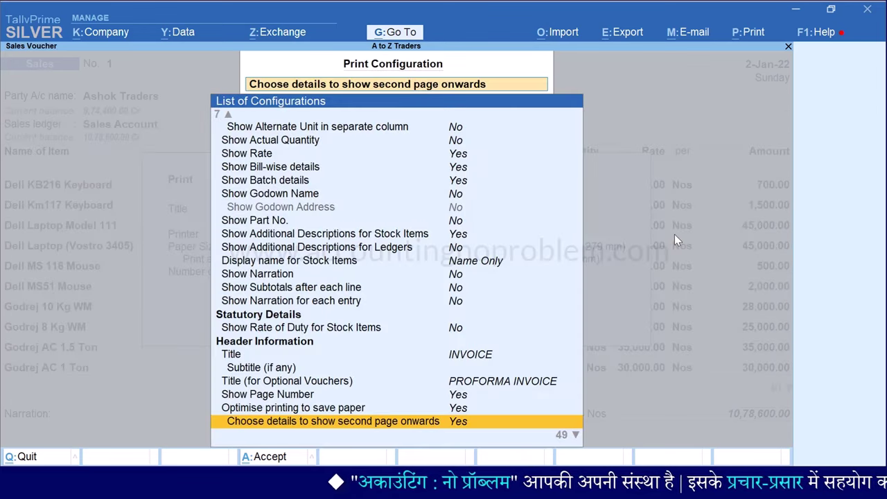
- Accept the settings and preview the two-page invoice zoomed, scrolling to the totals
key(ctrl+a)
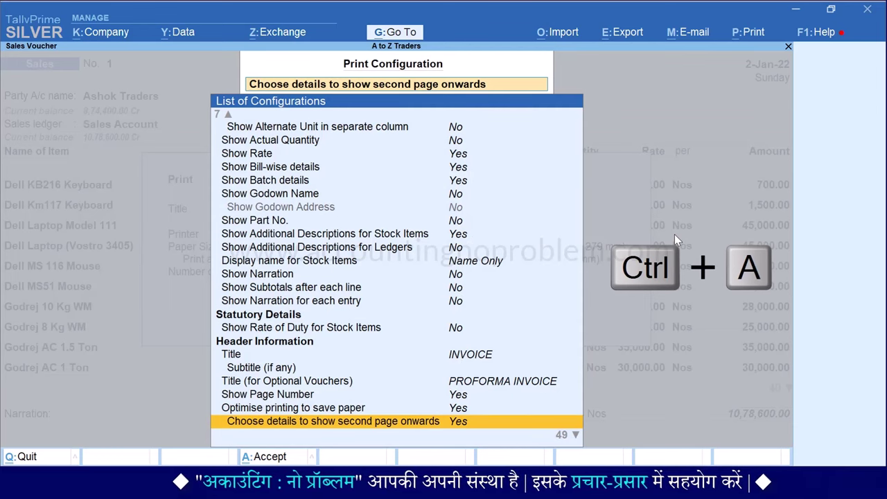
key(Return)
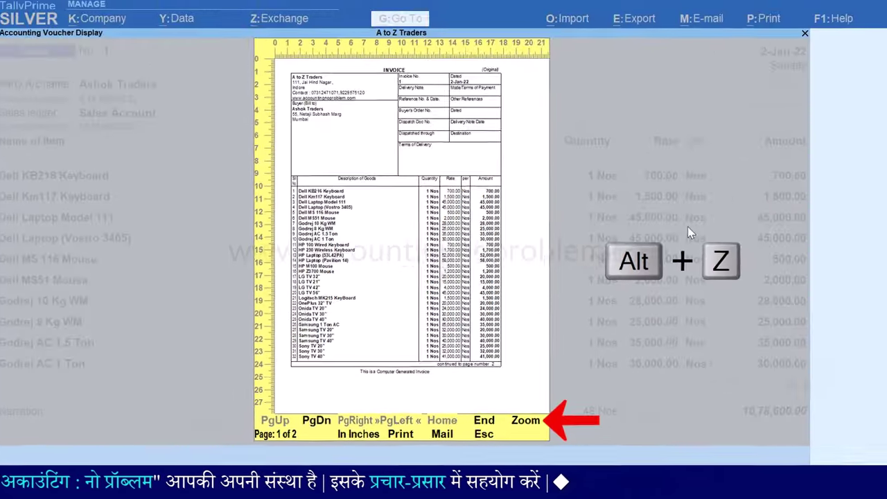
key(alt+z)
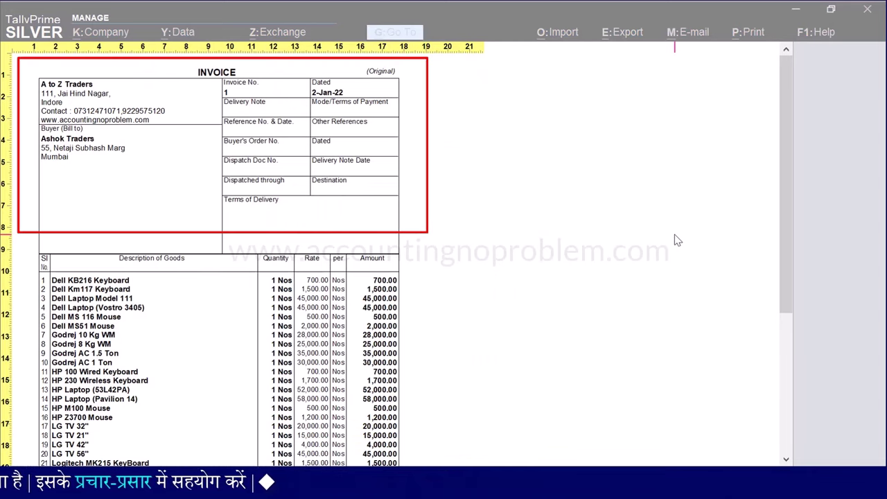
scroll(647, 212, down, 6)
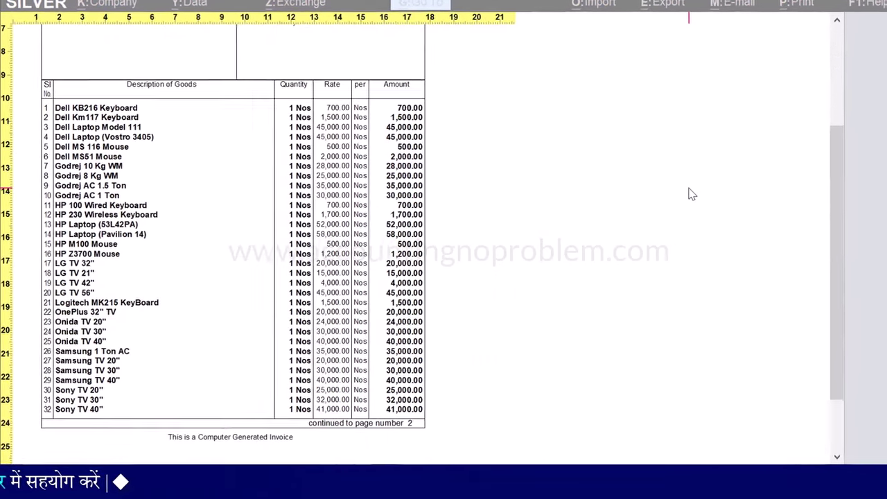
scroll(696, 192, down, 3)
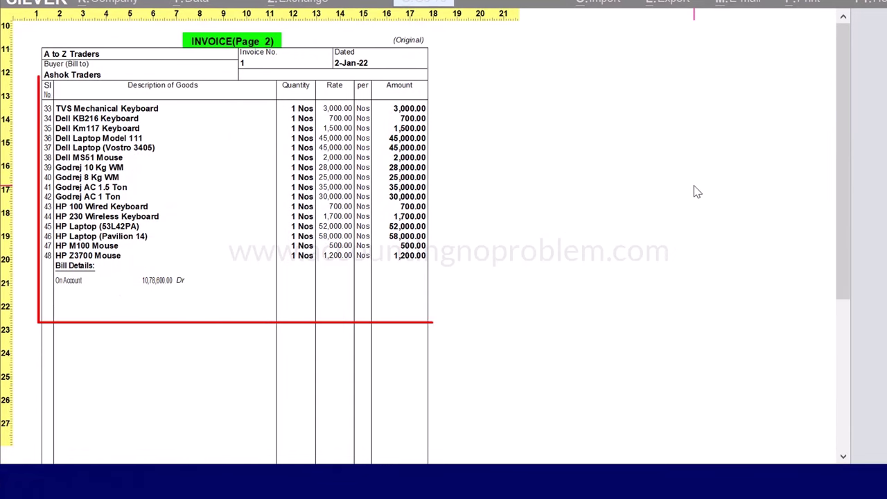
key(Down)
key(Down)
key(Down)
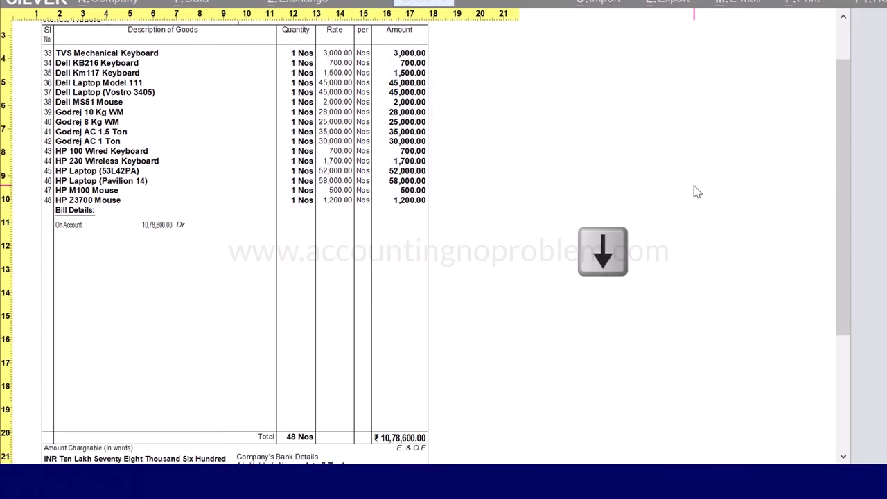
key(Escape)
key(Escape)
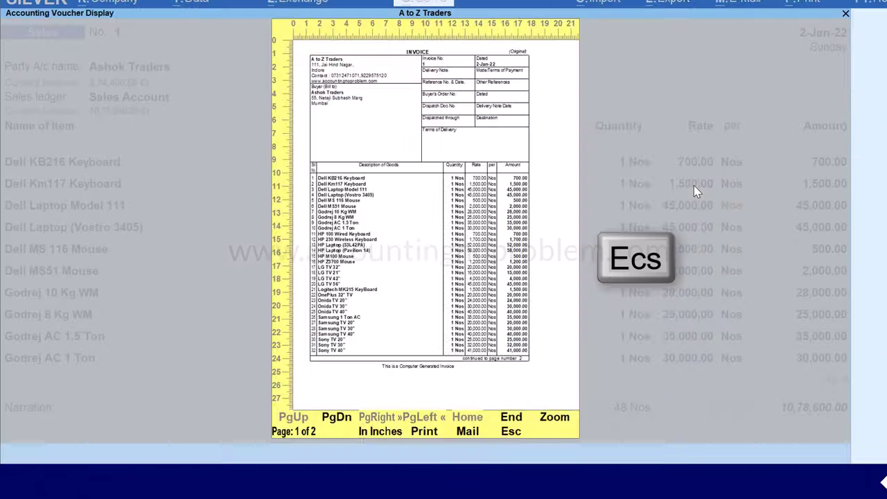
- Reopen the full configuration list at the height 10, width 7.50, top 0.25, left 0.50 margin rows
key(c)
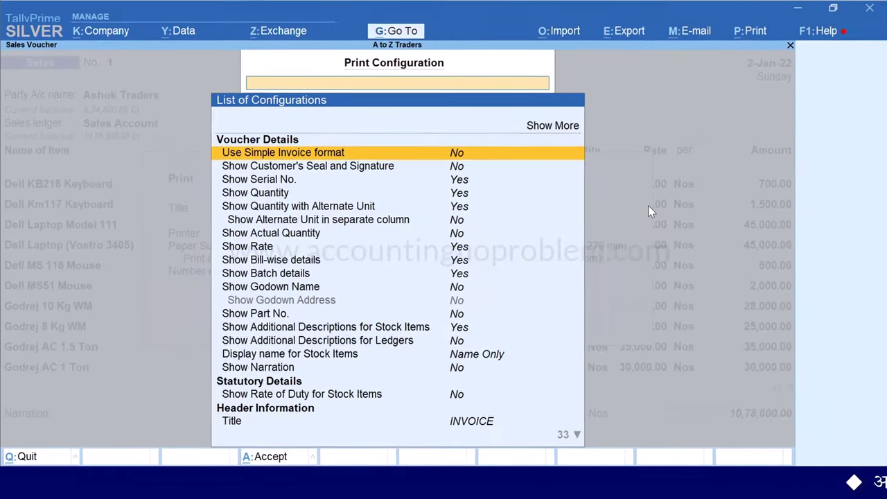
key(Up)
key(Return)
key(Down)
key(Down)
key(Down)
key(Down)
key(Down)
key(Down)
key(Down)
key(Down)
key(Down)
key(Down)
key(Down)
key(Down)
key(Down)
key(Down)
key(Down)
key(Down)
key(Down)
key(Down)
key(Down)
key(Down)
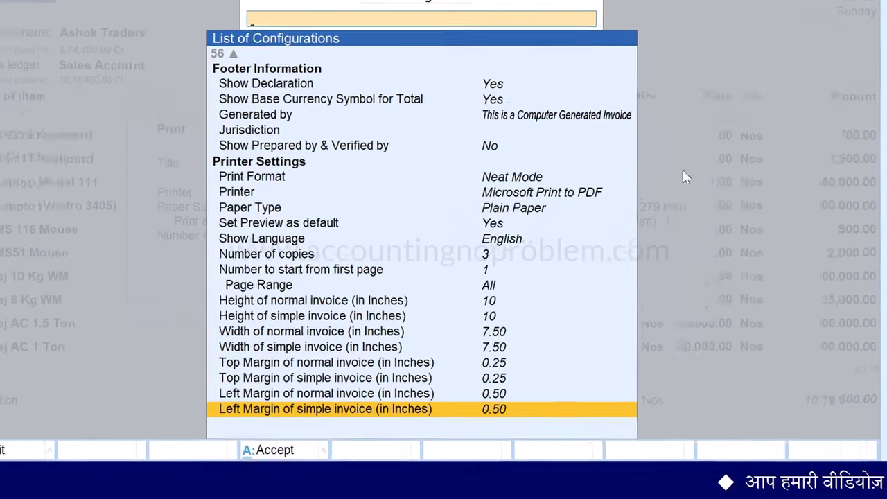
key(Up)
key(Up)
key(Up)
key(Up)
key(Down)
key(Down)
key(Down)
key(Down)
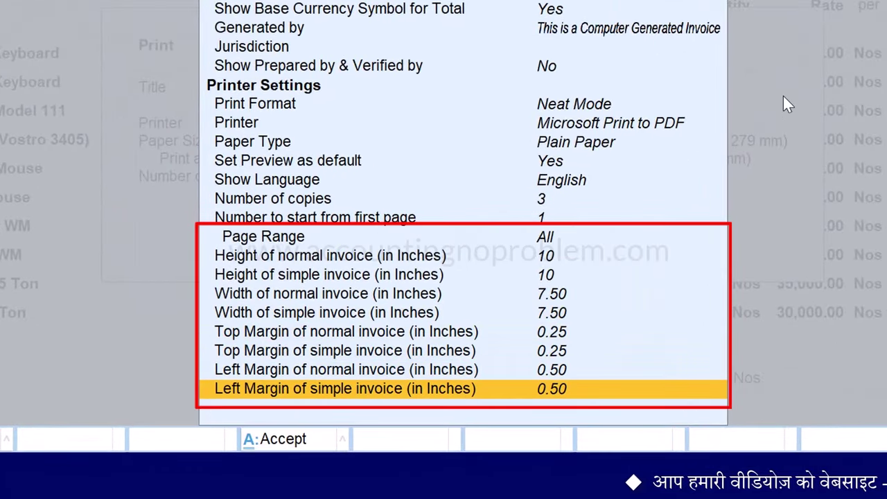
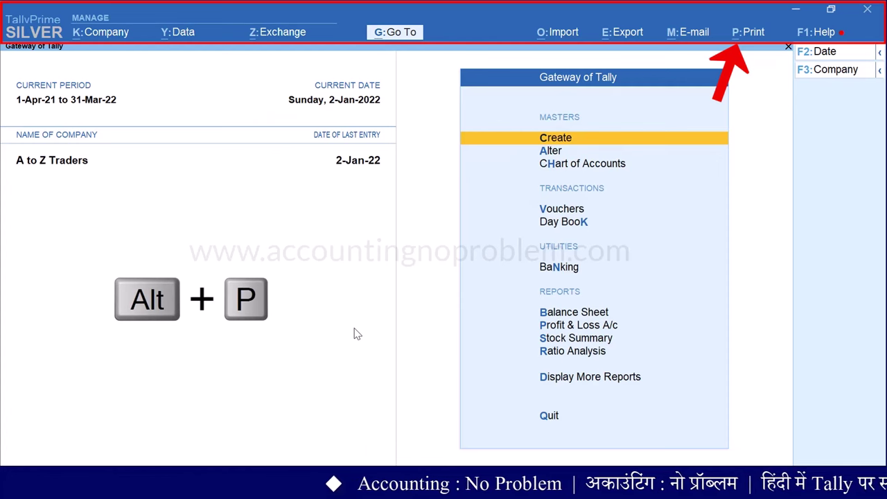
- Choose the Multi-Voucher report from the Others list of printable reports
key(alt+p)
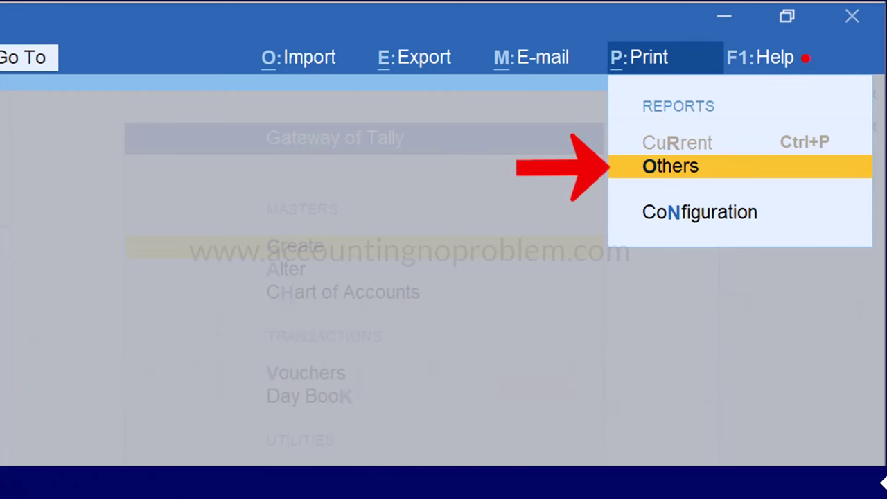
key(o)
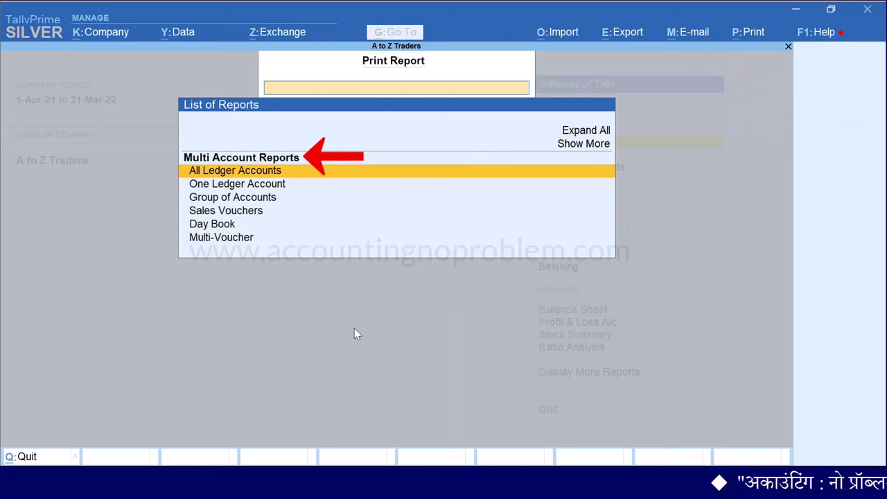
key(Down)
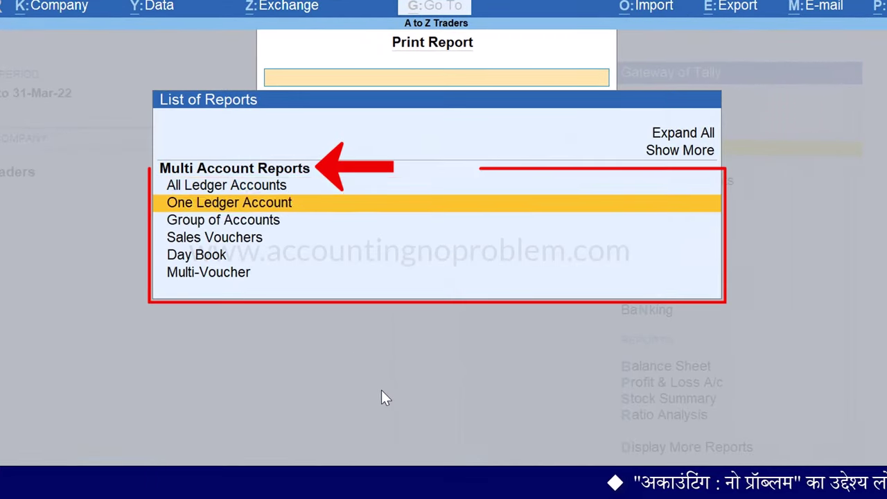
key(Down)
key(Down)
key(Down)
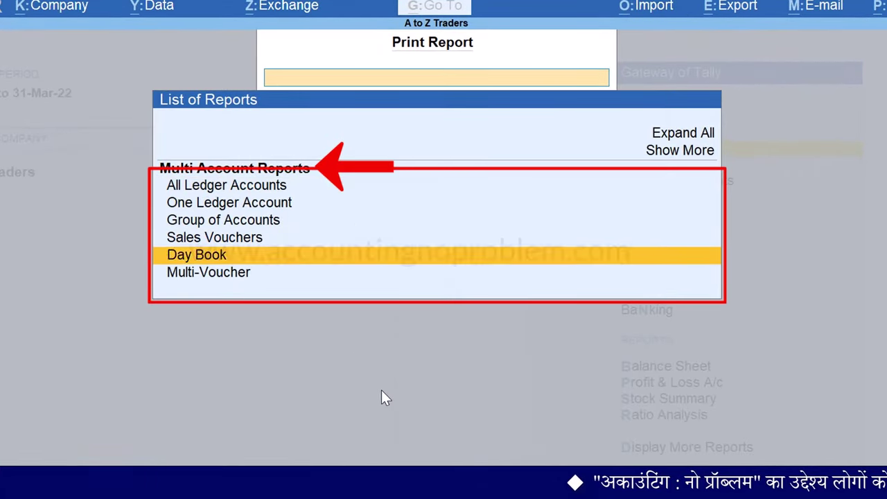
key(Down)
key(Up)
key(Up)
key(Up)
key(Up)
key(Up)
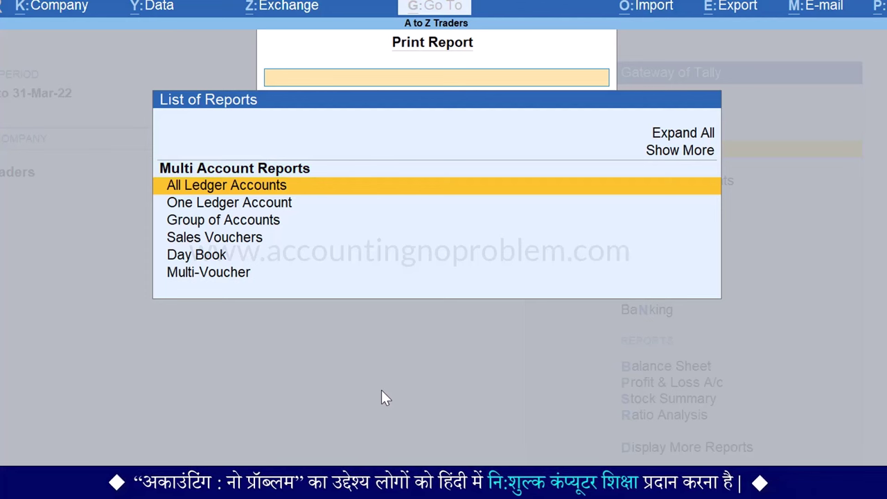
key(Down)
key(Down)
key(Down)
key(Down)
key(Down)
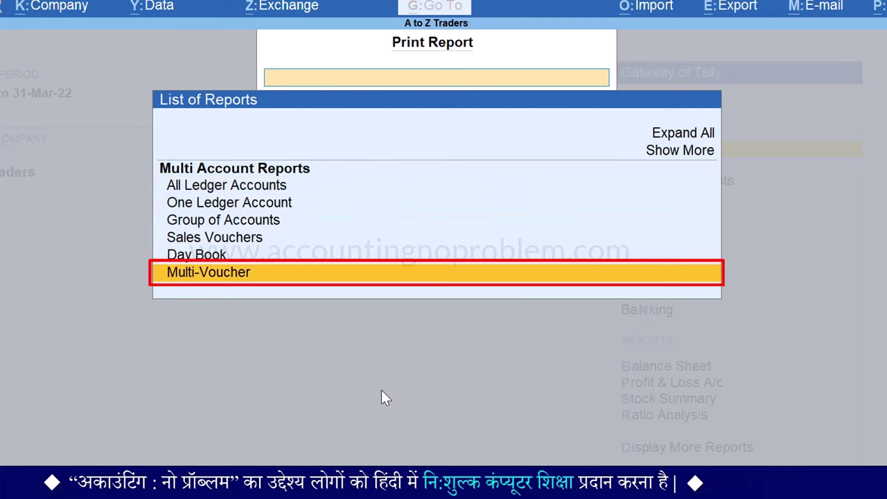
key(Return)
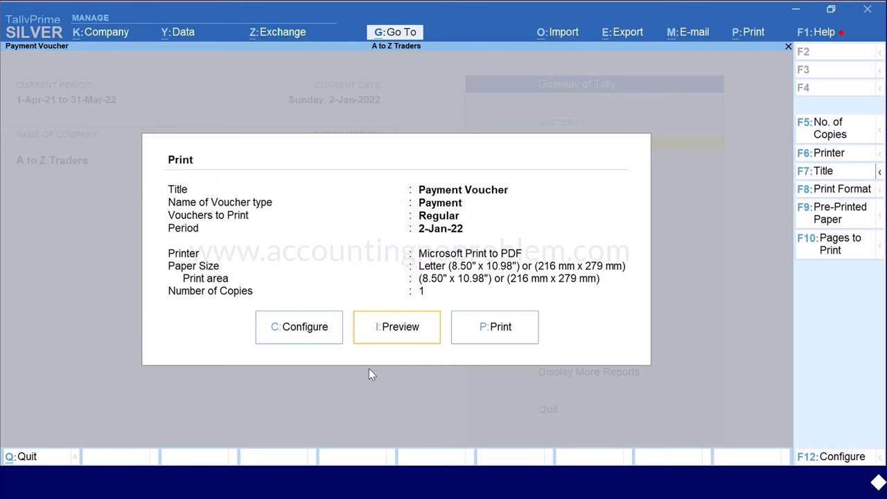
- Show all print configuration settings and open the Voucher Type setting for editing
key(Left)
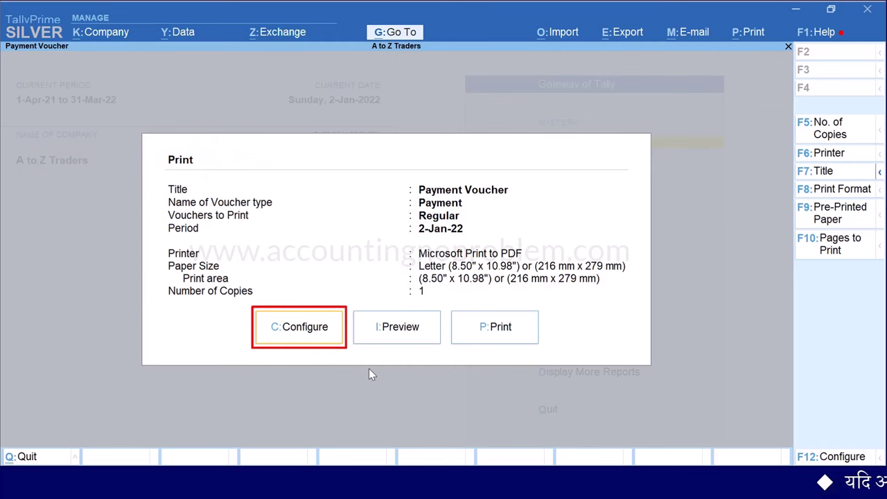
key(c)
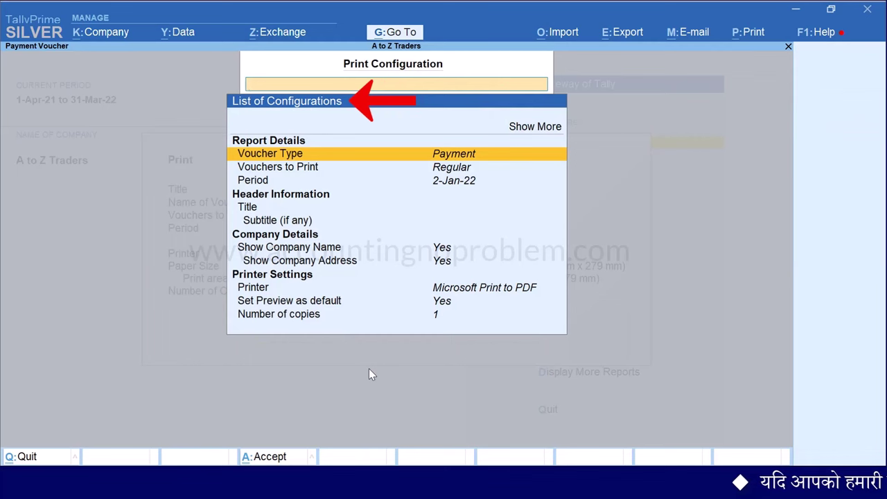
key(Up)
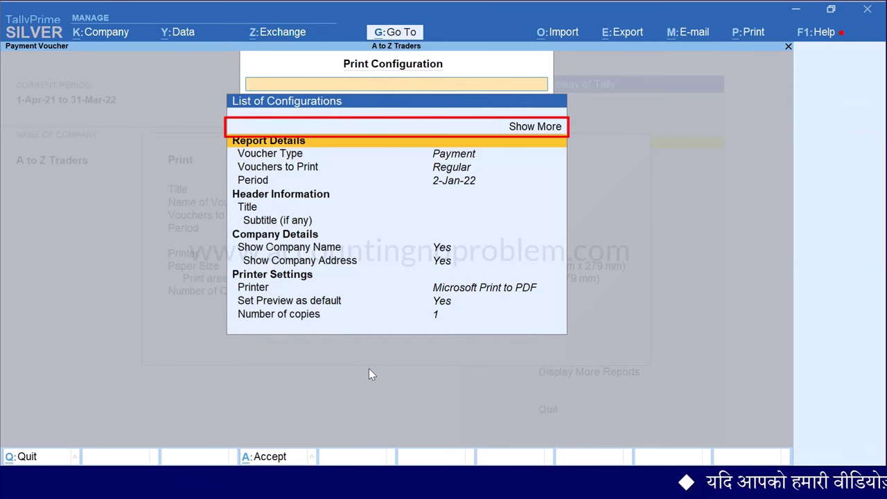
key(Up)
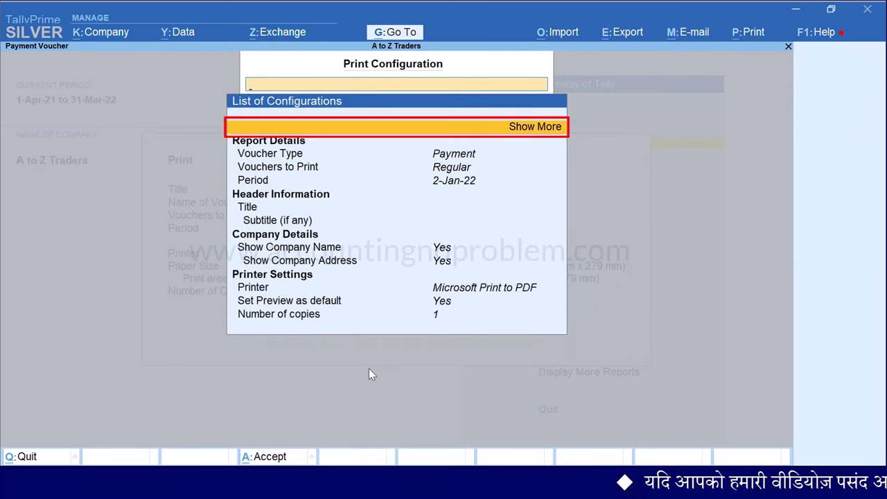
key(Return)
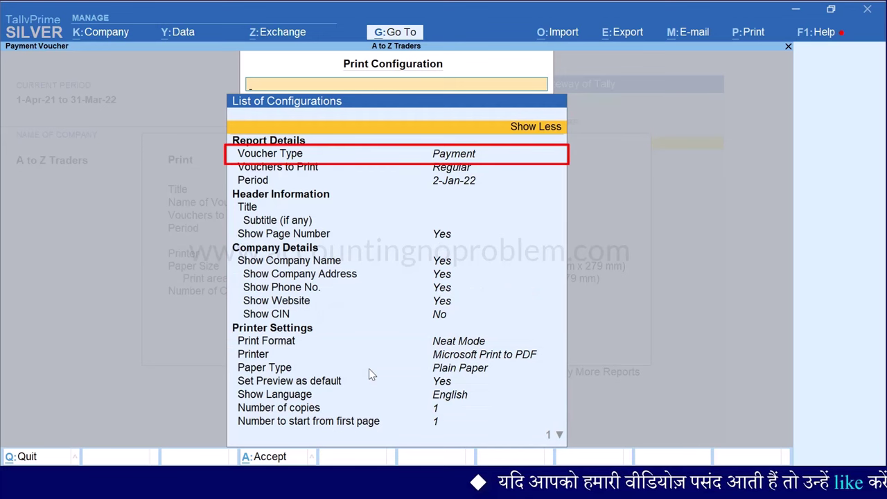
key(Down)
key(Down)
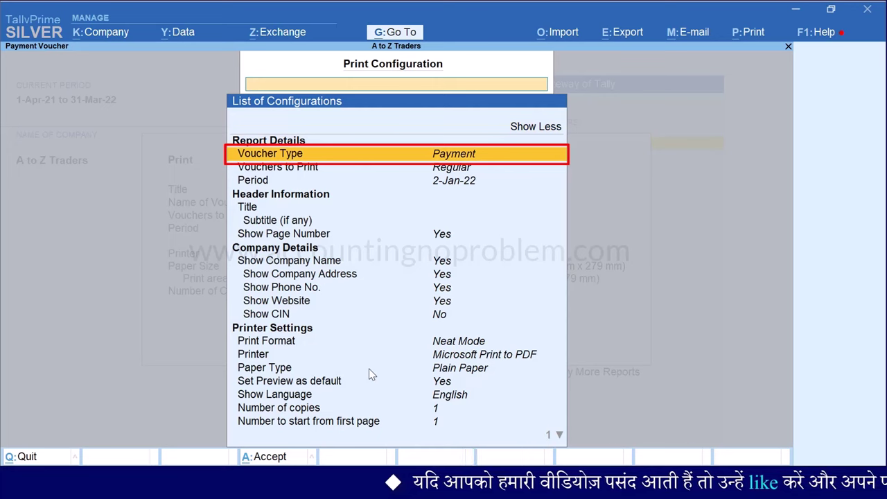
key(Return)
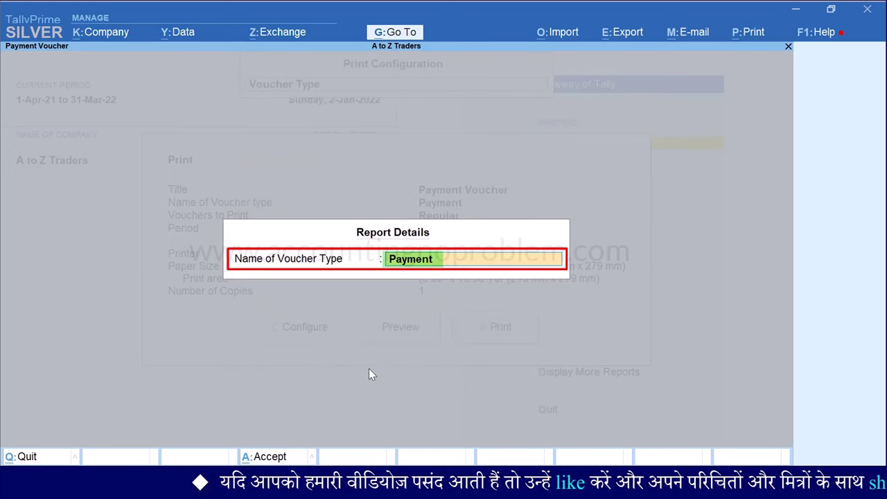
- Replace the Payment voucher type with Sales, then move down to the Period setting
key(Delete)
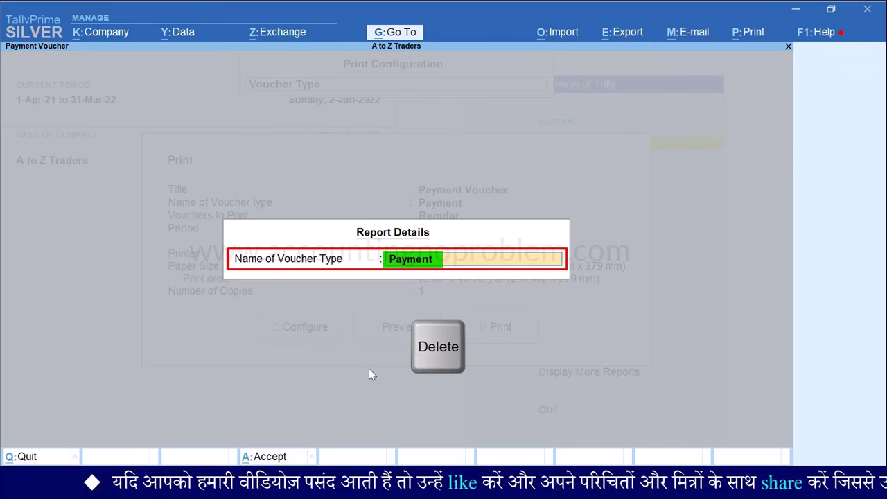
key(Delete)
key(Delete)
key(Delete)
key(Delete)
key(Delete)
key(Delete)
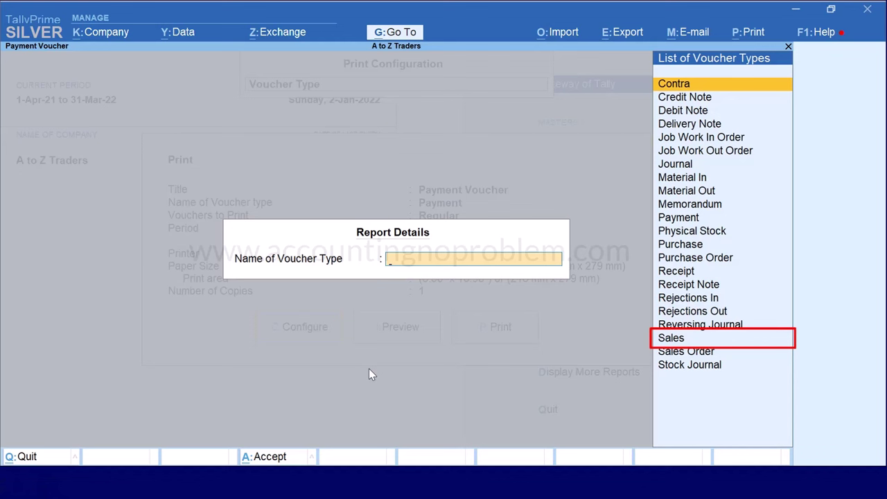
key(Down)
key(Down)
key(Down)
key(Down)
key(Down)
key(Down)
key(Down)
key(Down)
key(Down)
key(Down)
key(Down)
key(Down)
key(Down)
key(Down)
key(Down)
key(Down)
key(Down)
key(Down)
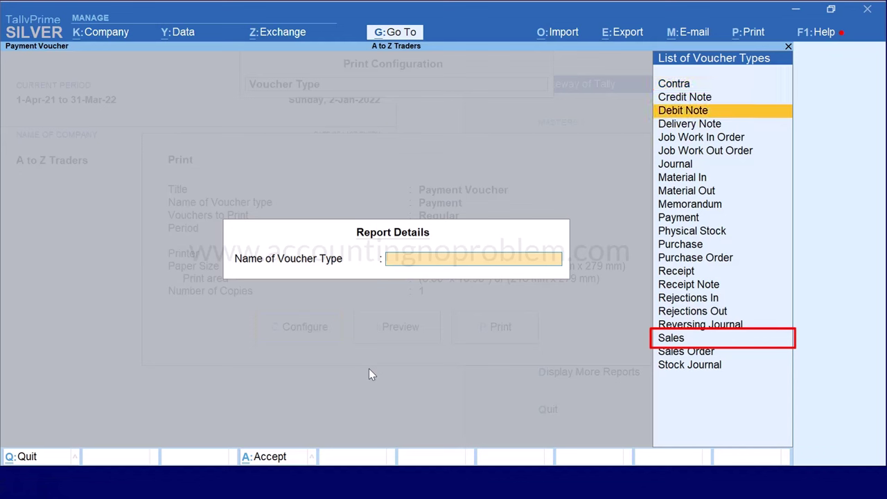
key(Down)
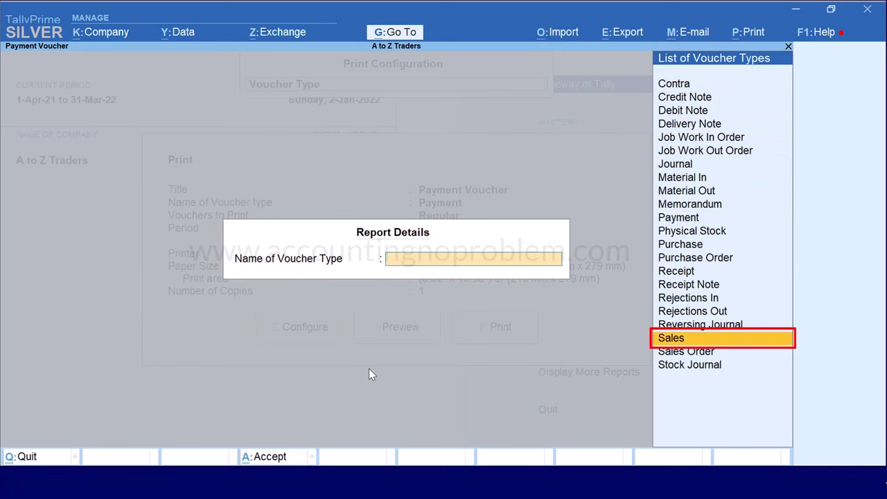
key(Return)
key(Down)
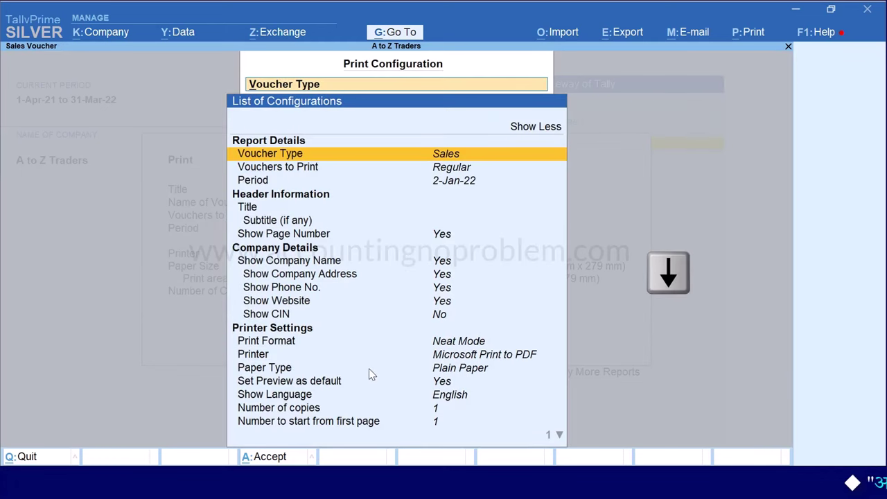
key(Down)
key(Down)
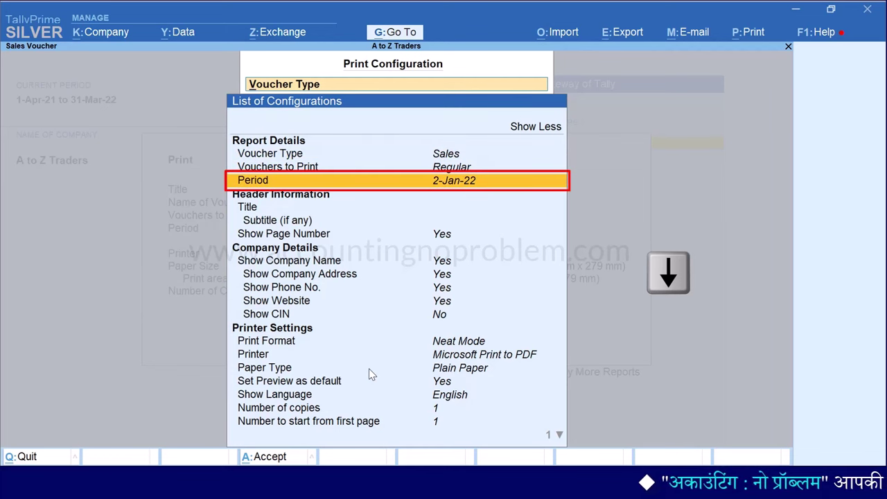
- Set the print period from 1.4.20 to 31.3.21
key(Return)
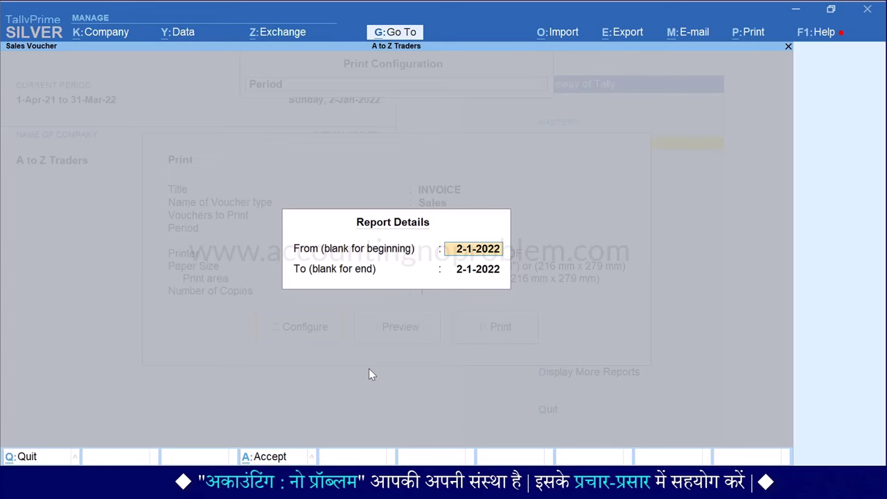
text(1.4.20)
key(Return)
text(31.3)
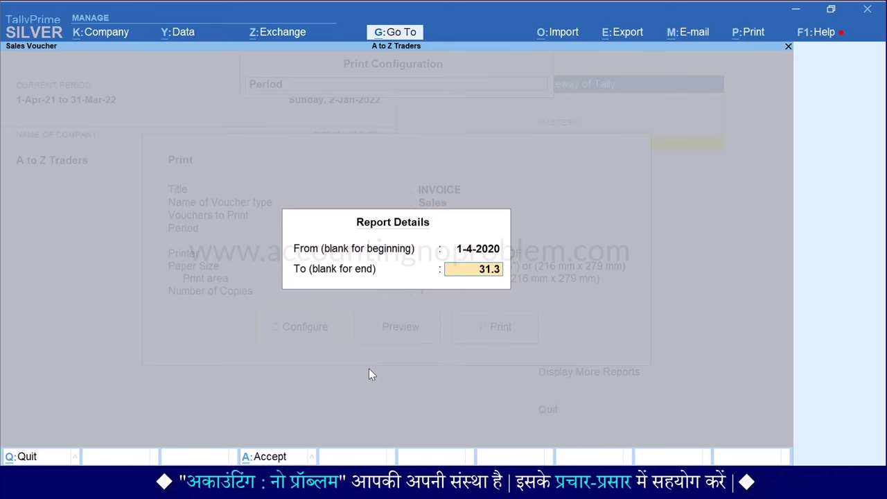
text(.21)
key(Return)
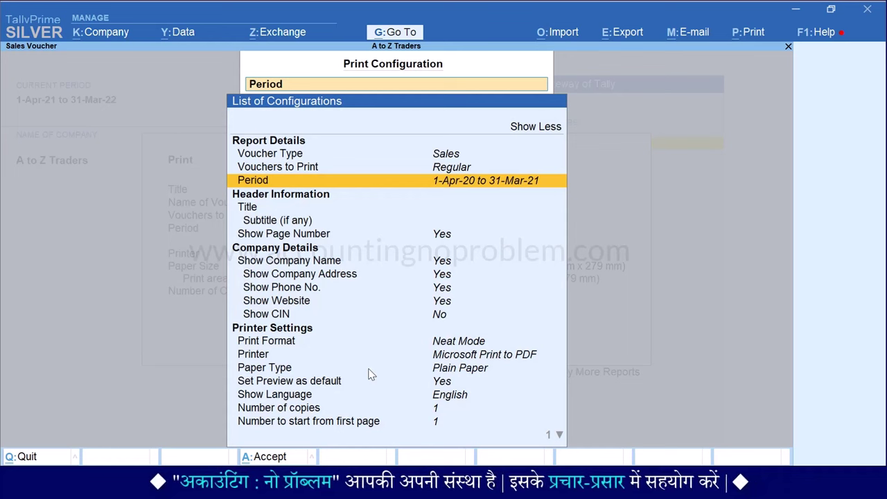
- Accept the print configuration and return to the Print summary
key(Down)
key(Down)
key(Down)
key(Down)
key(Down)
key(Down)
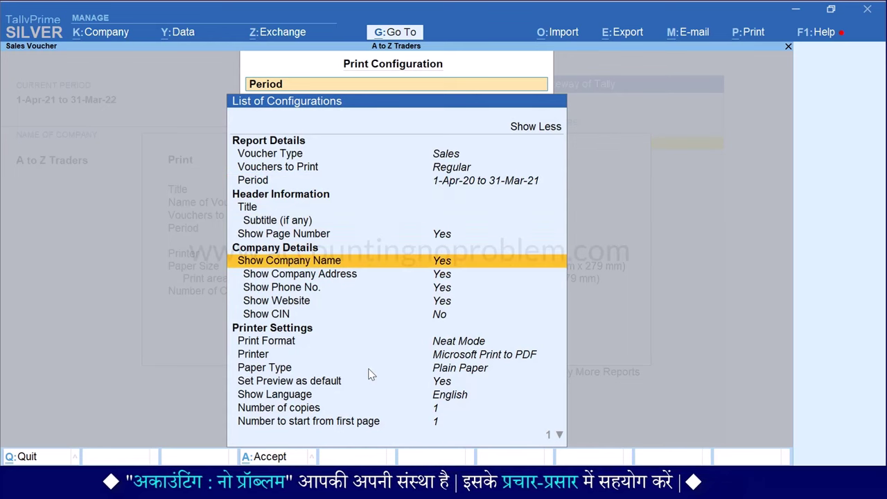
key(Down)
key(Down)
key(Down)
key(Down)
key(Down)
key(Down)
key(Down)
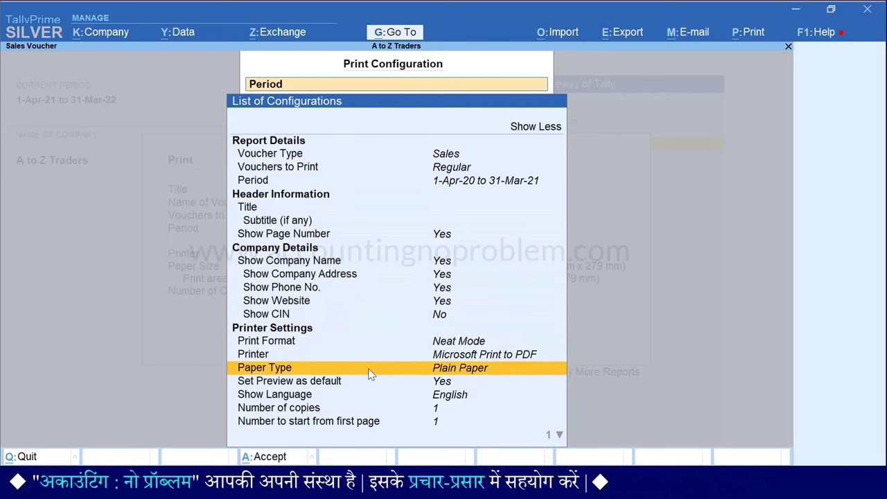
key(Down)
key(Down)
key(Down)
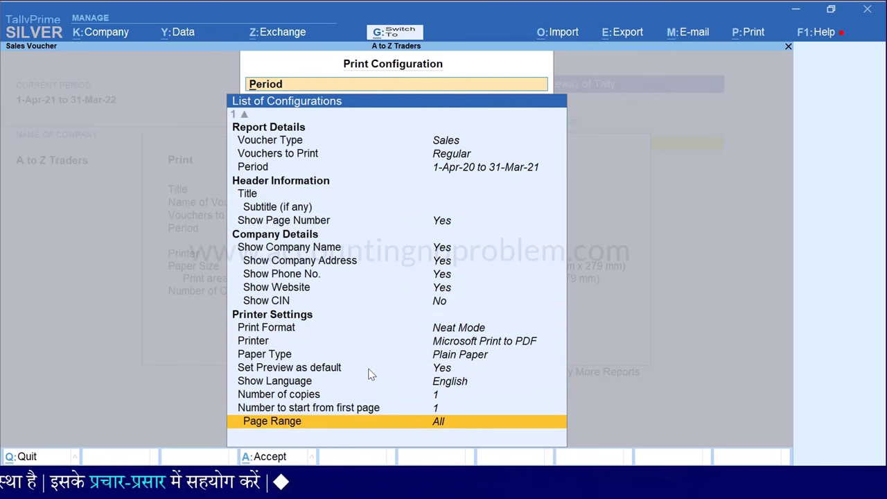
key(ctrl+a)
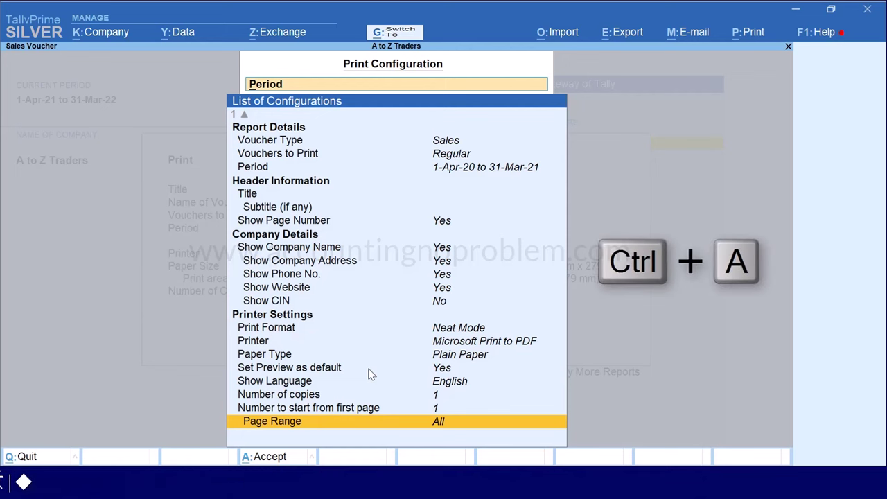
key(ctrl+a)
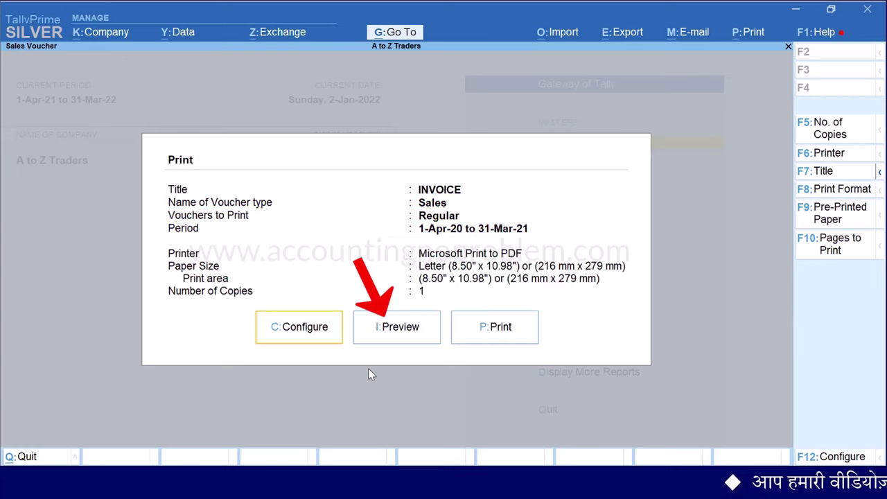
key(i)
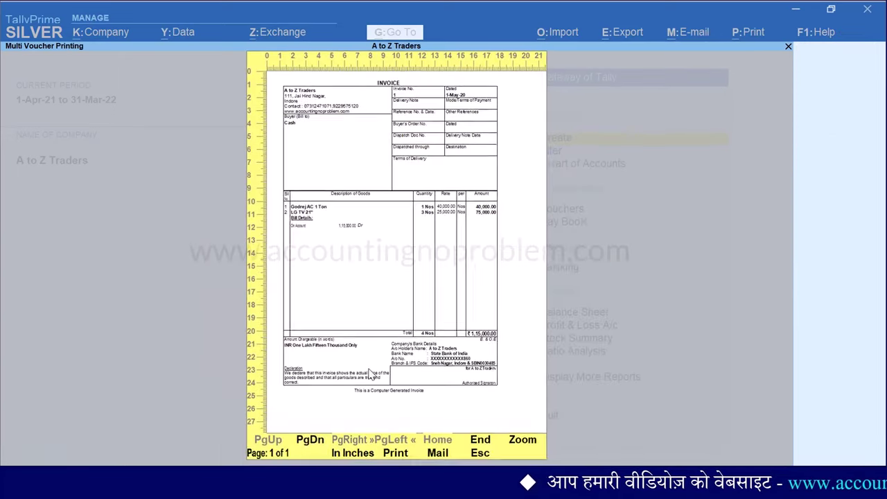
key(Down)
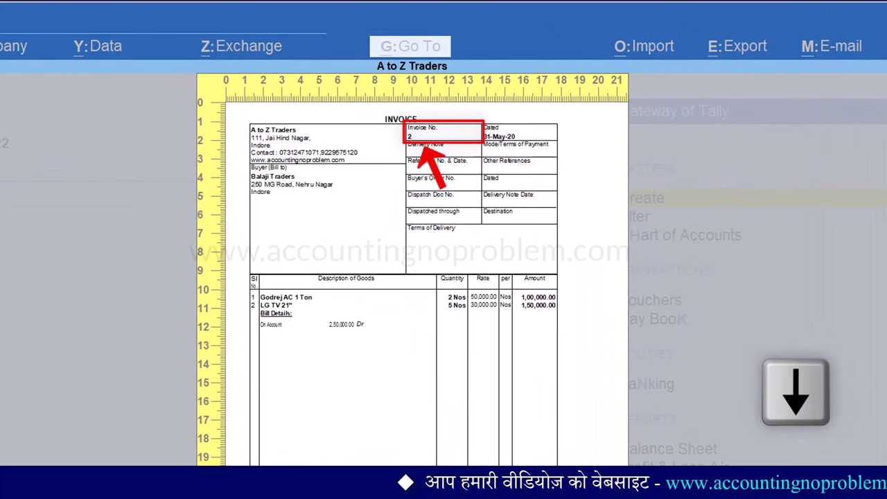
key(Down)
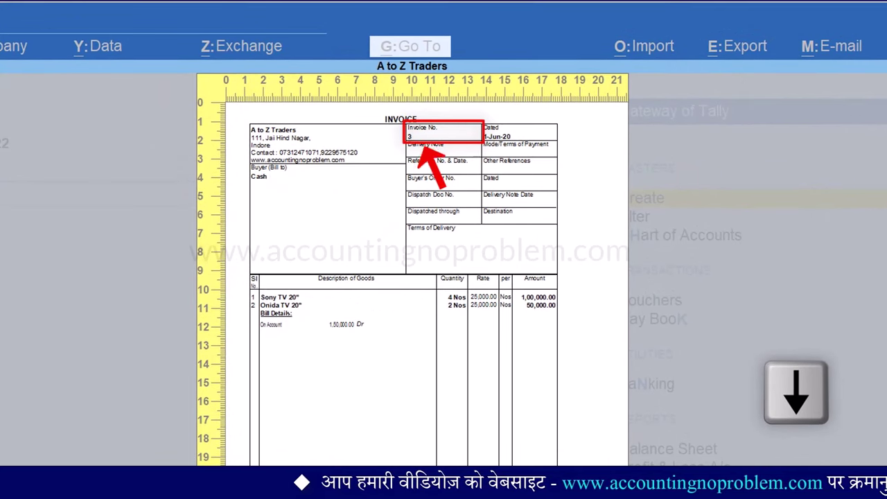
key(Down)
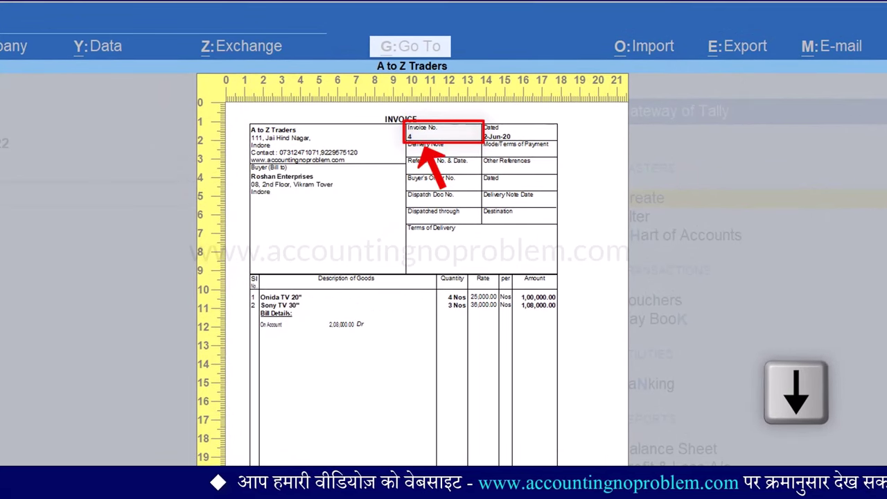
key(Down)
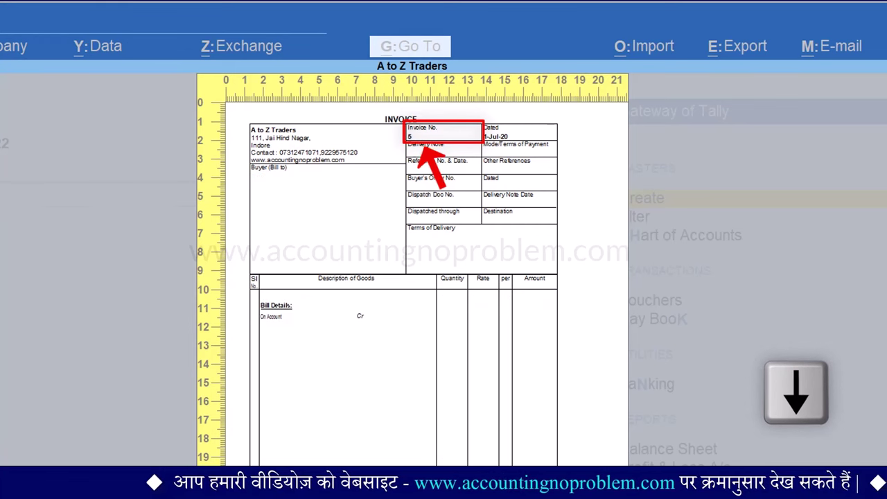
key(Down)
key(Down)
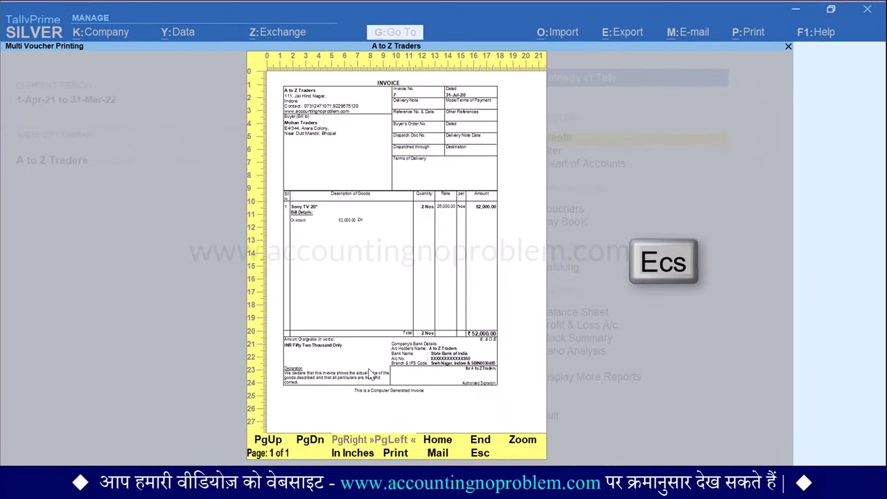
key(Escape)
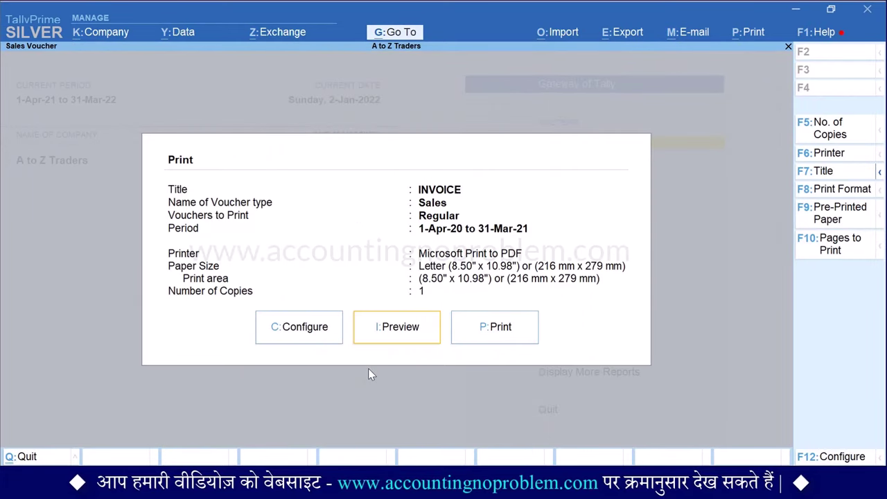
key(Right)
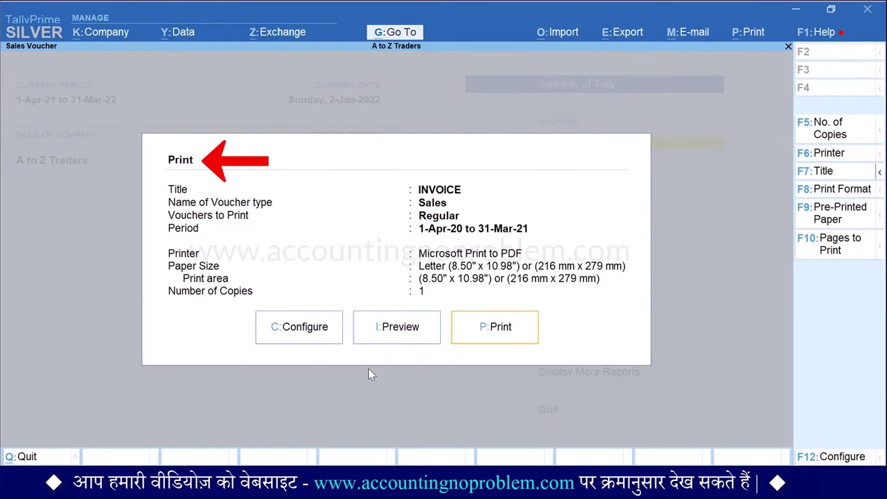
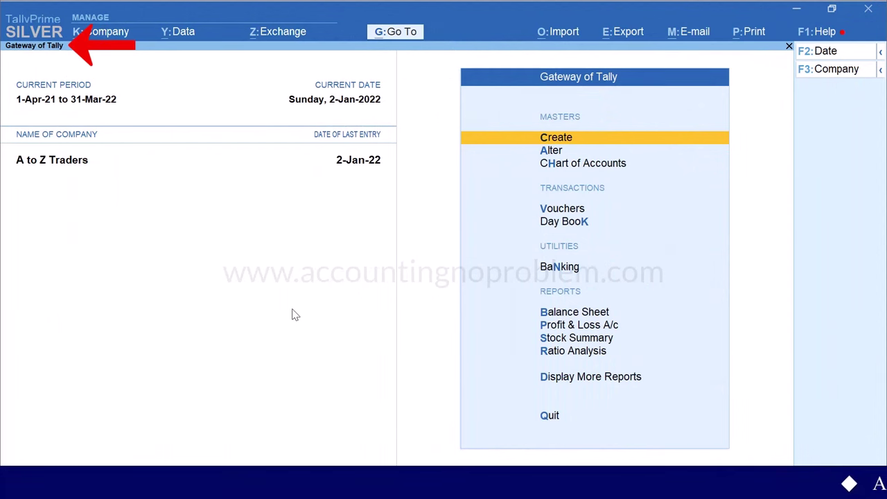
- Open the Others print list to show A to Z Traders' Multi Account Reports
key(alt)
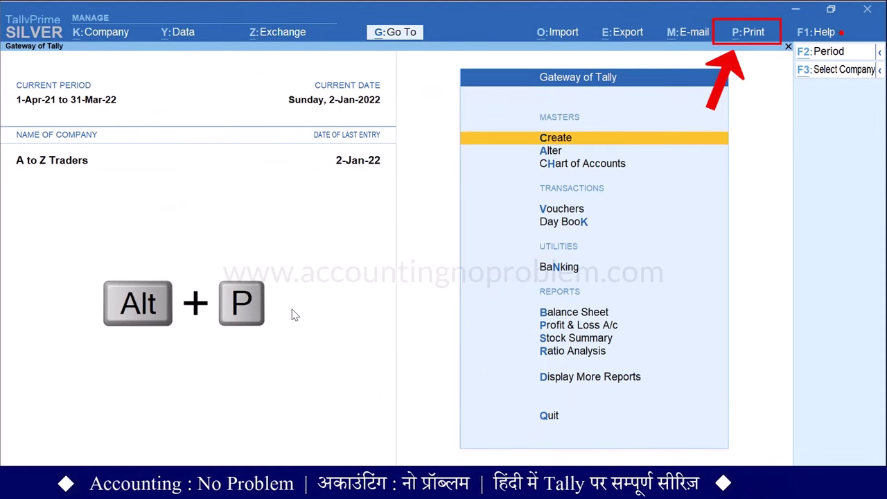
key(alt+p)
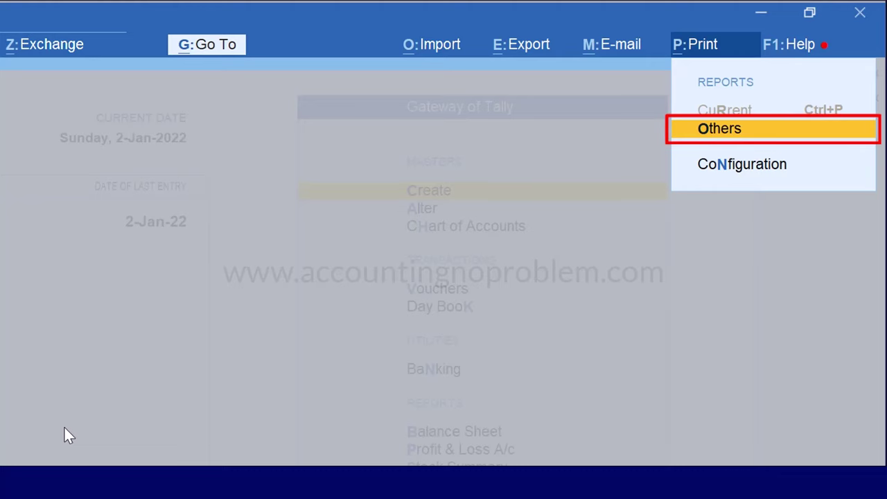
key(o)
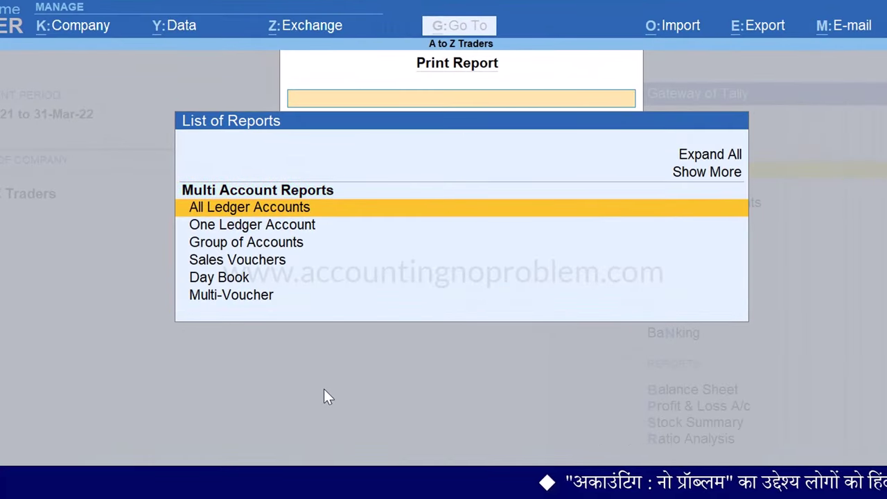
- Pick All Ledger Accounts from the report list to bring up its Print dialog
key(Down)
key(Down)
key(Up)
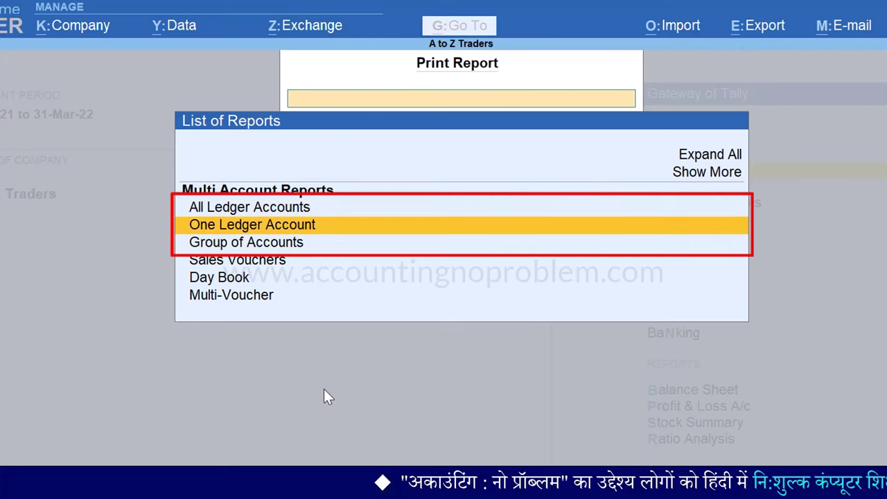
key(Up)
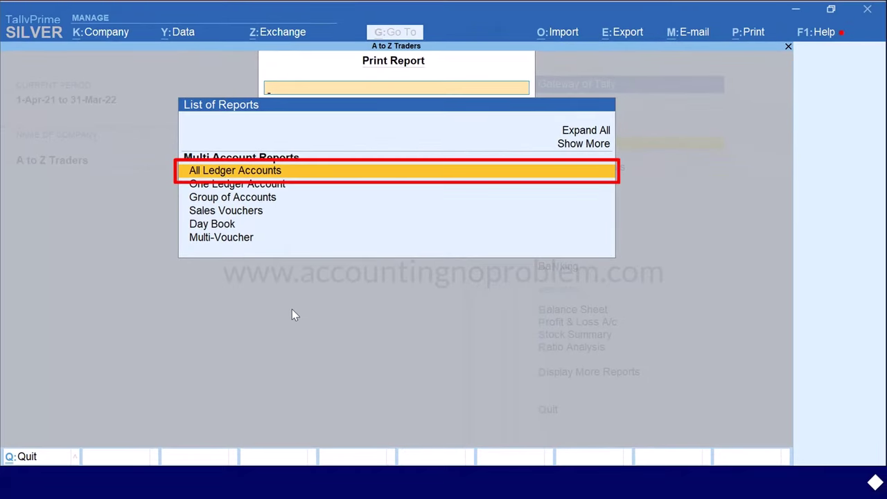
key(Return)
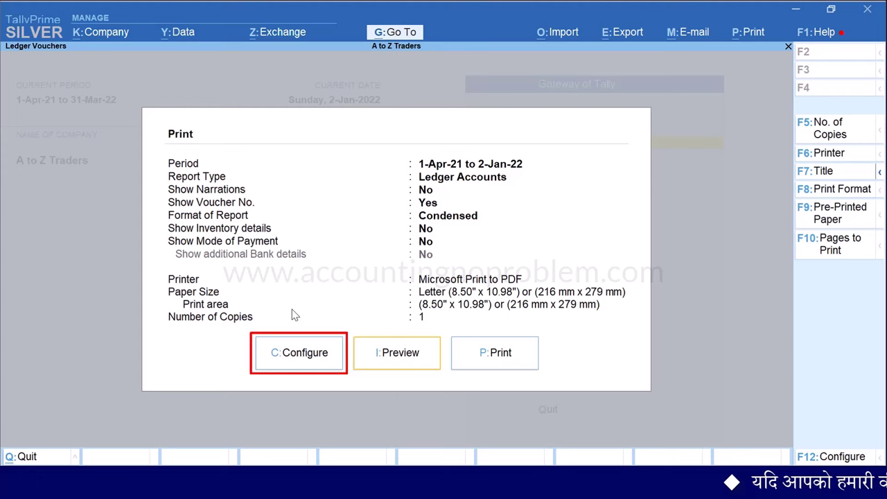
- In the expanded print configuration, change the period to 1.4.20 through 31.3.21
key(c)
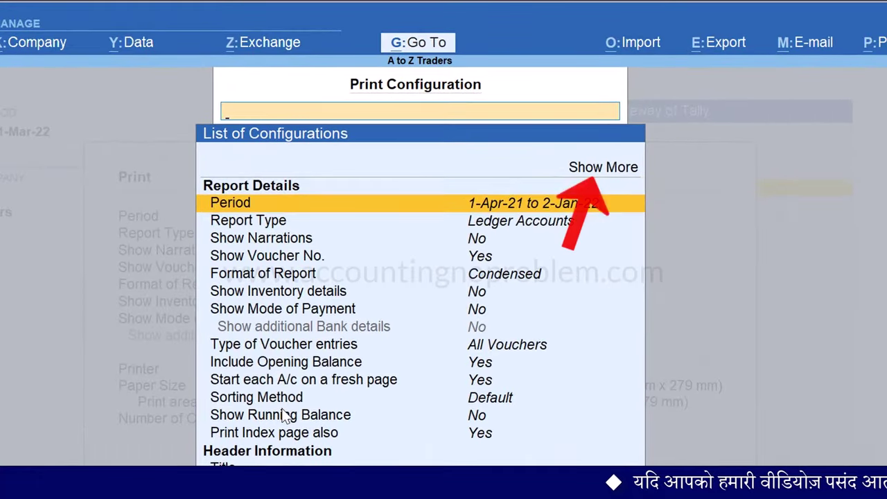
key(Up)
key(Up)
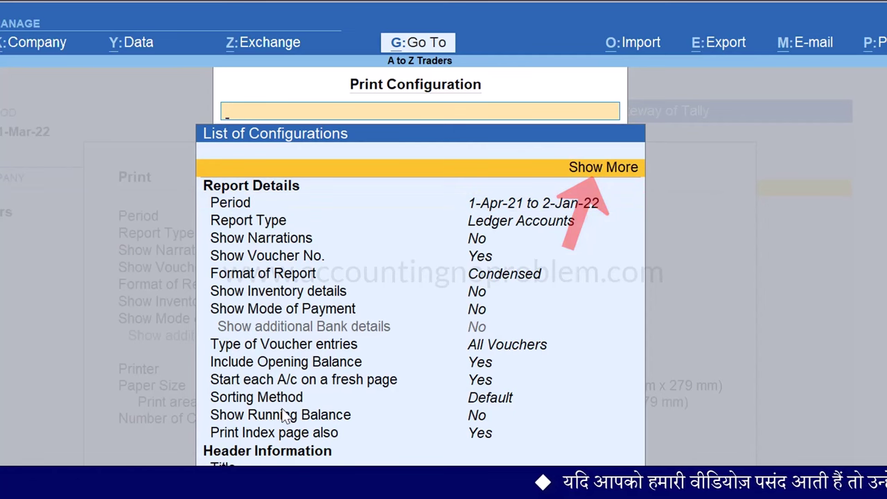
key(Return)
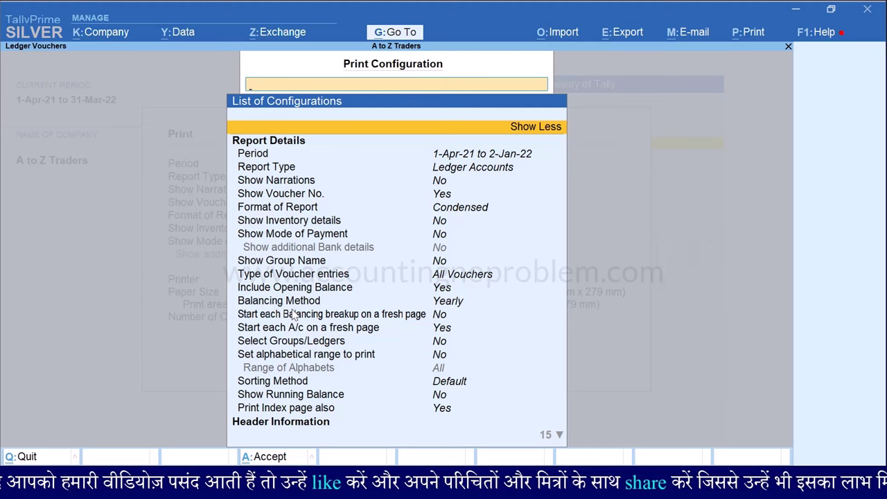
key(Down)
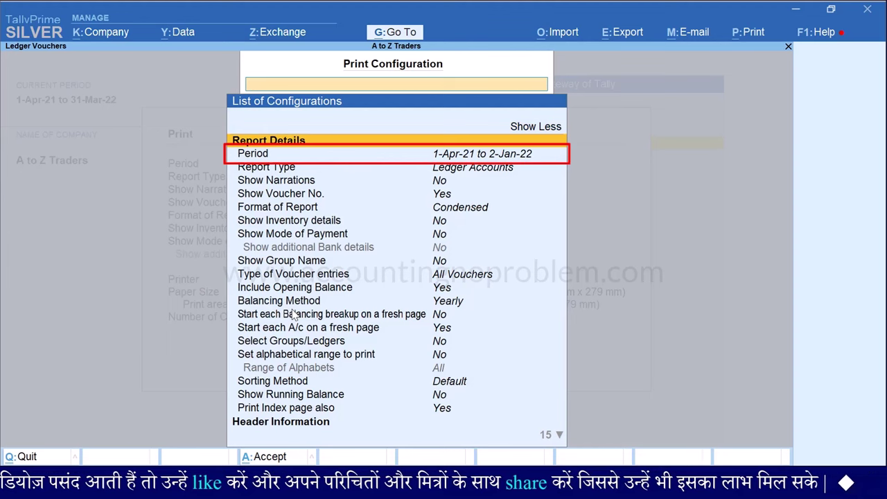
key(Return)
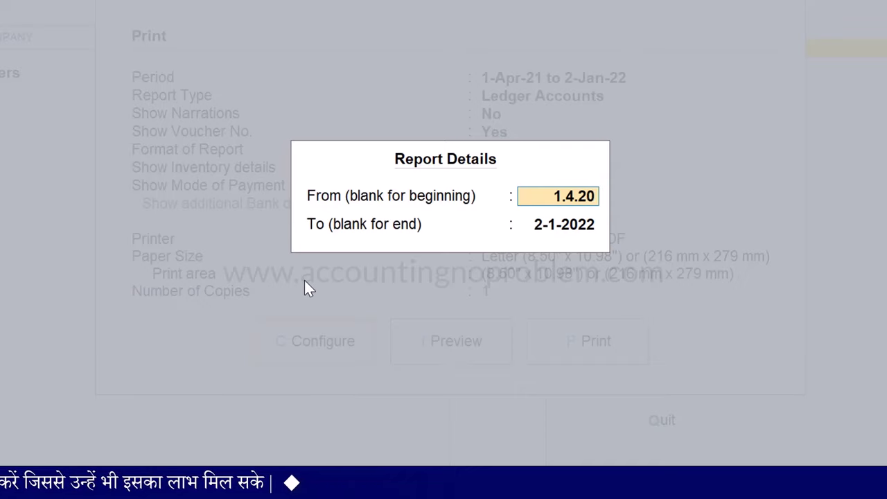
key(Return)
text(31.3.21)
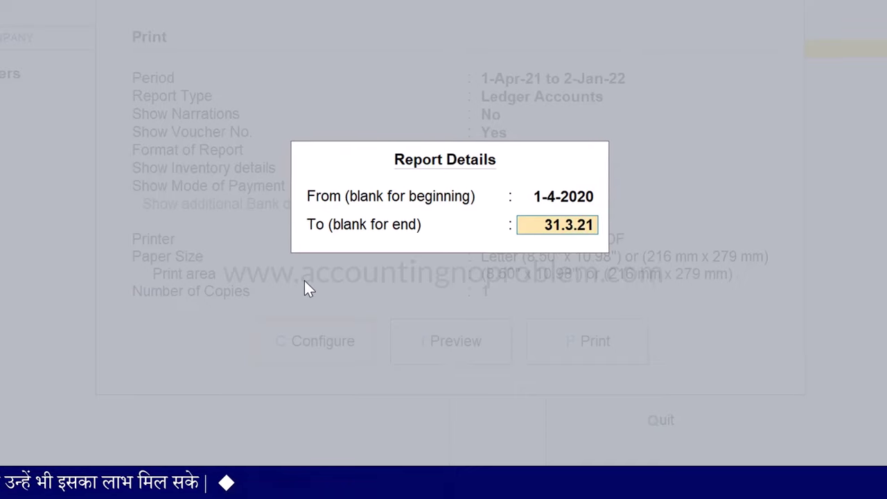
key(Return)
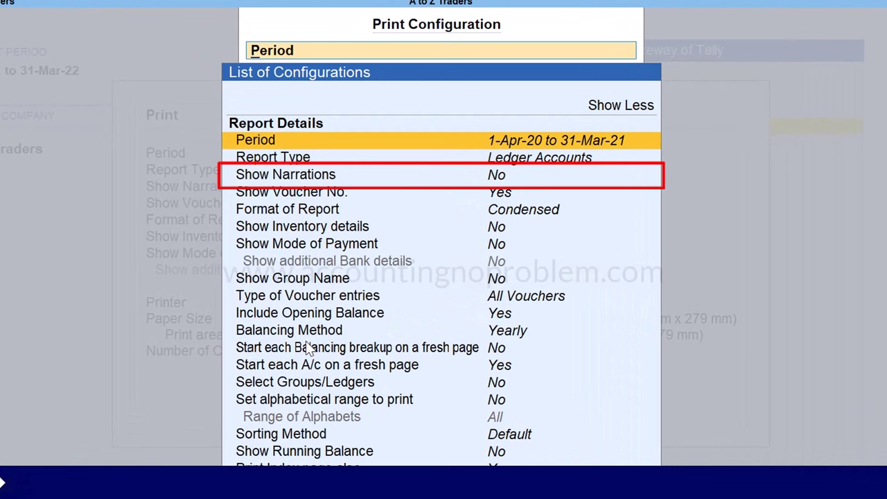
- Turn on narrations and inventory details, use Detailed format, and set fresh page per account to No
key(Down)
key(Down)
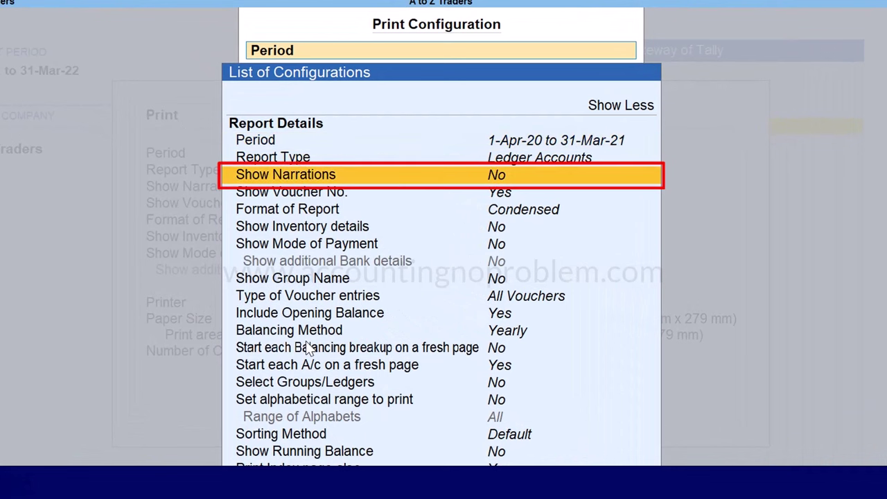
key(Return)
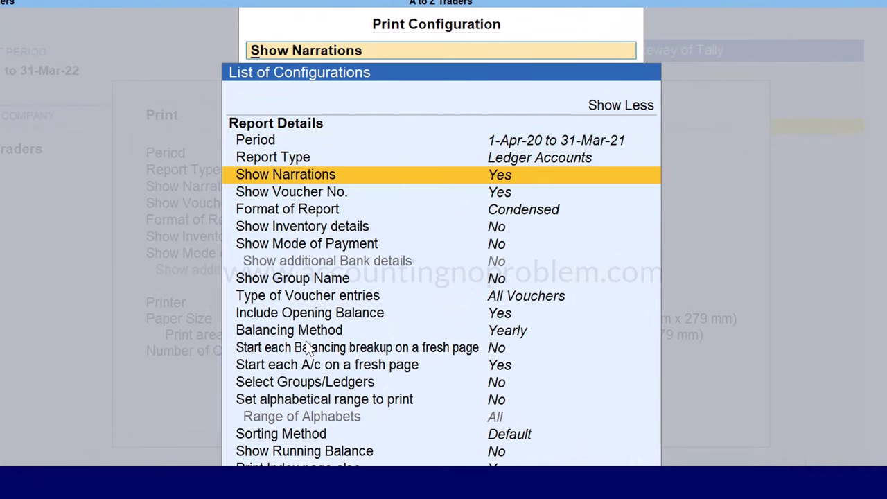
key(Down)
key(Down)
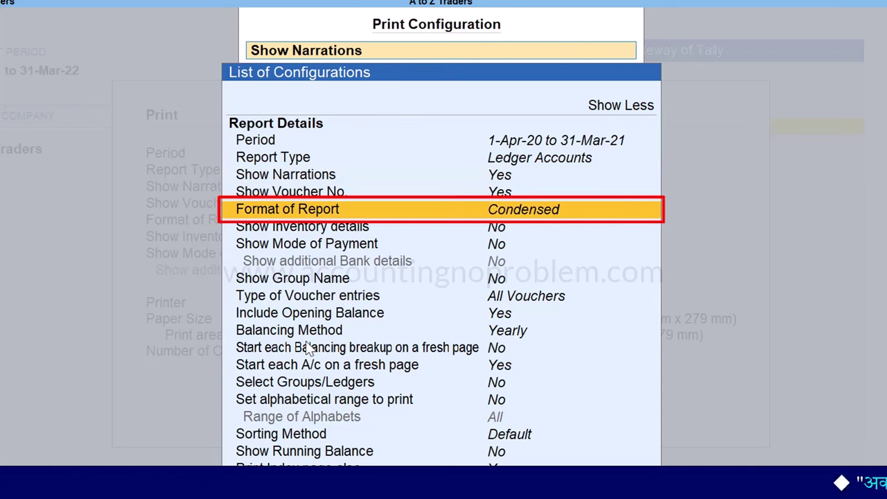
key(Return)
key(Down)
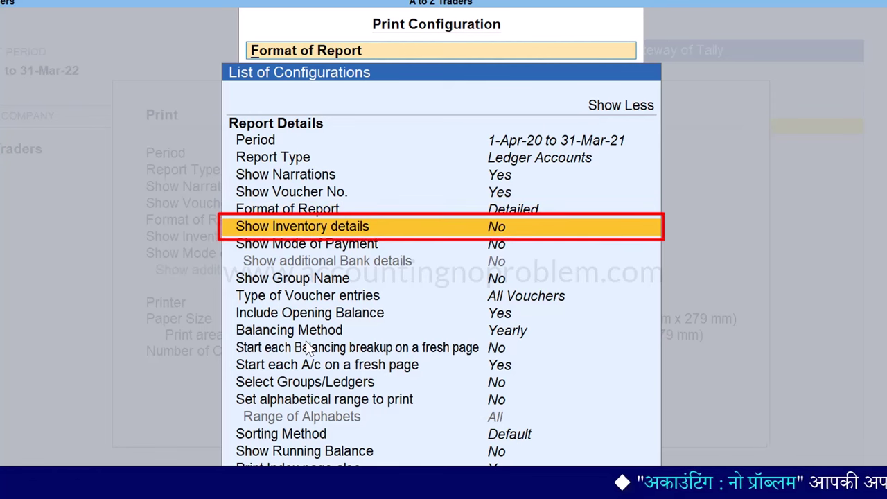
key(Return)
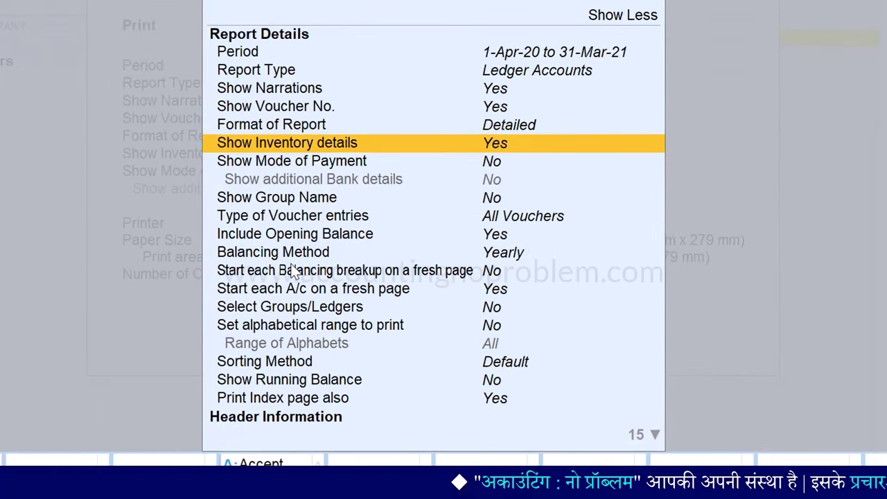
key(Down)
key(Down)
key(Down)
key(Down)
key(Down)
key(Down)
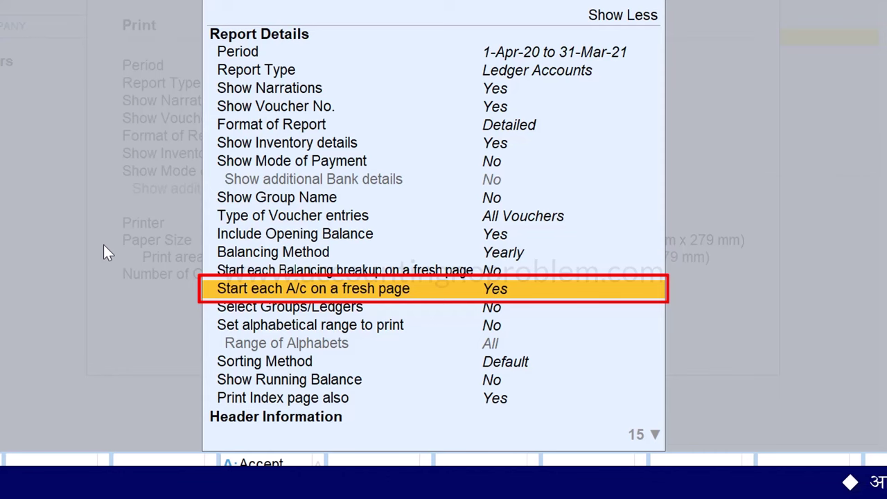
key(Return)
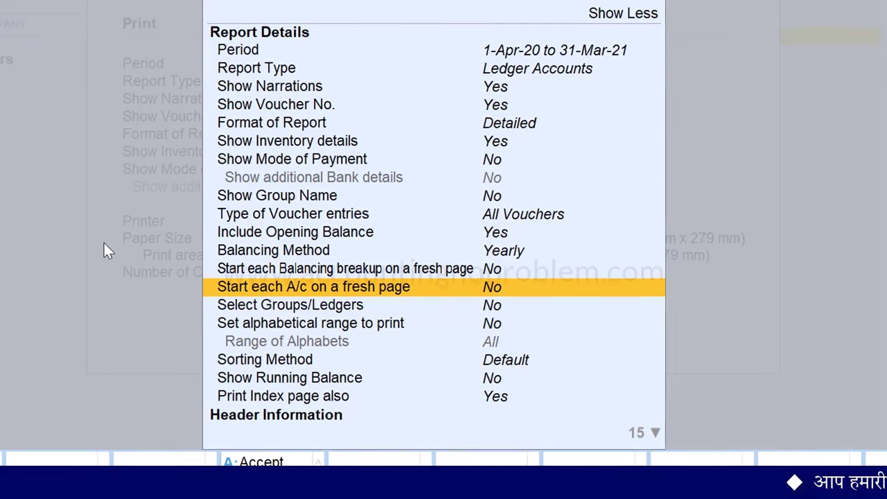
key(Down)
key(Down)
key(Down)
key(Down)
key(Down)
key(Down)
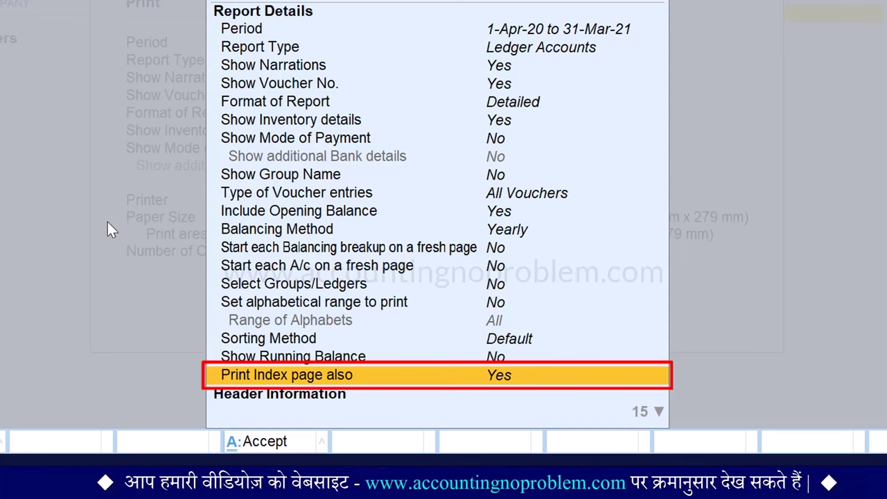
key(Down)
key(Down)
key(Down)
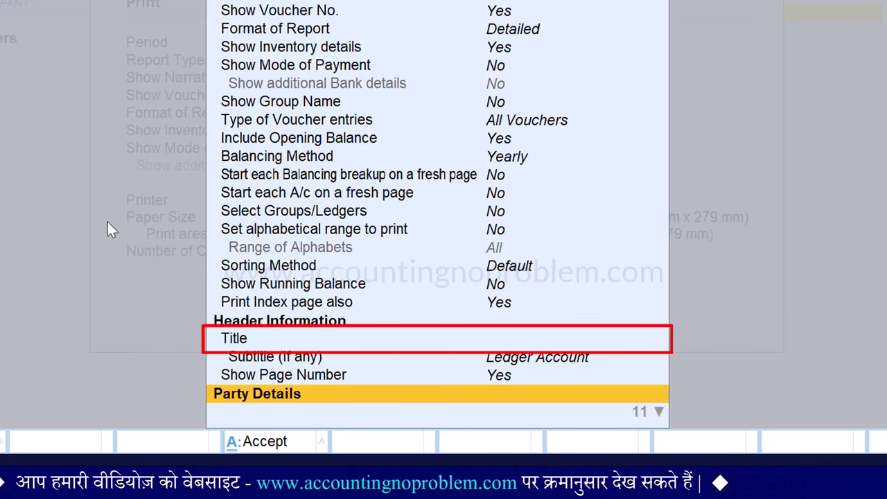
key(Up)
key(Up)
key(Up)
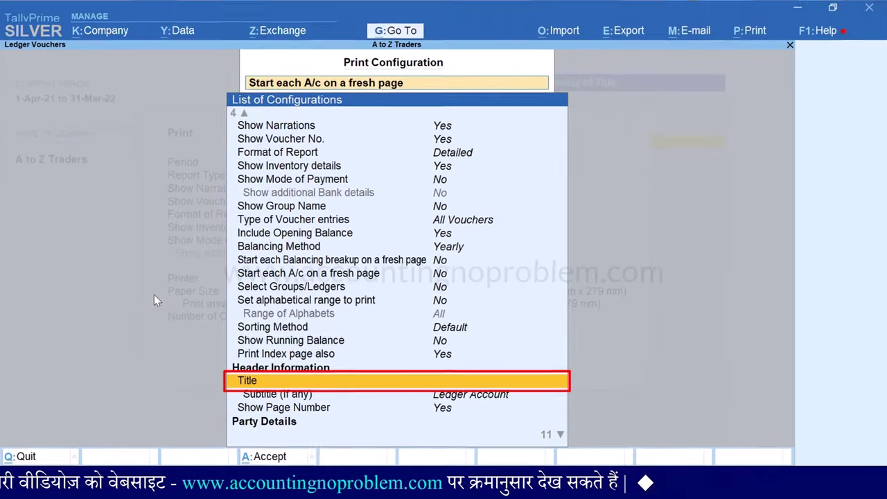
- Set the header title to 'Customer is Always Right', keeping the 'Ledger Account' subtitle
key(Return)
text(Customer i)
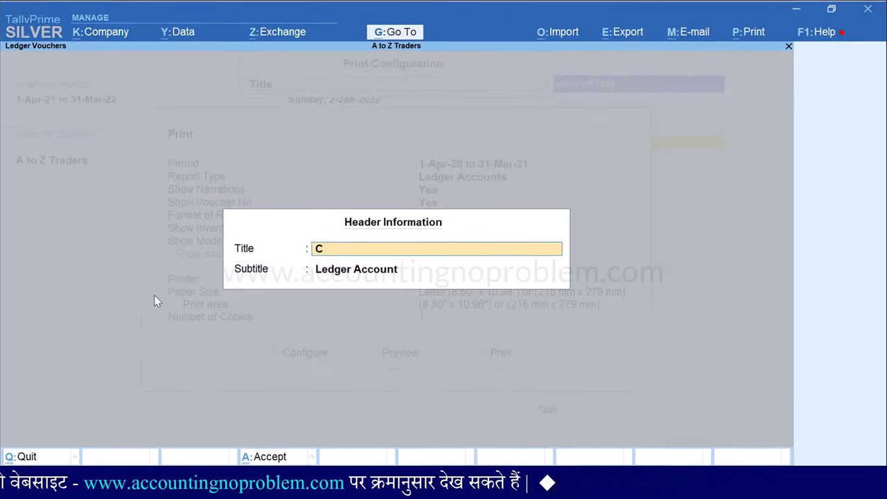
text(s Always Right)
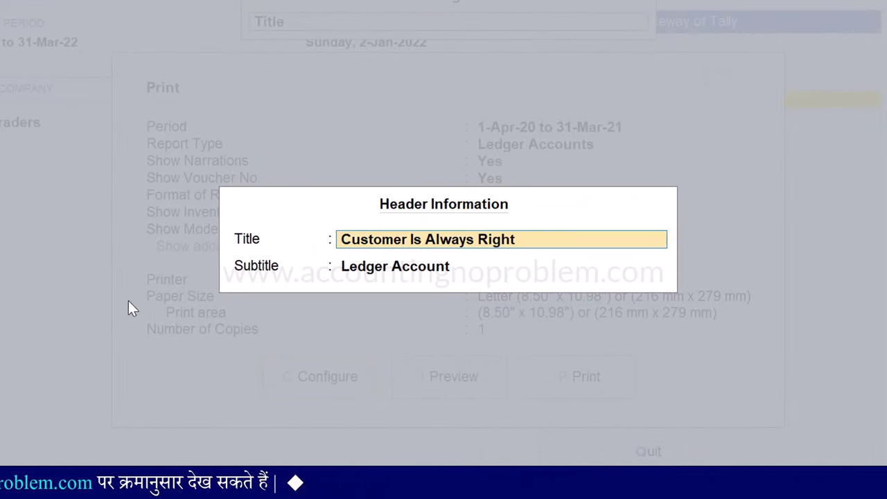
key(Return)
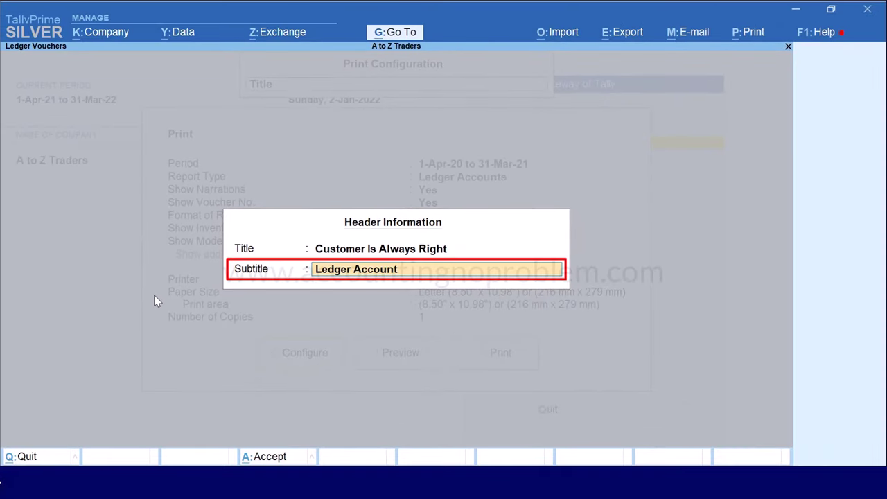
key(Return)
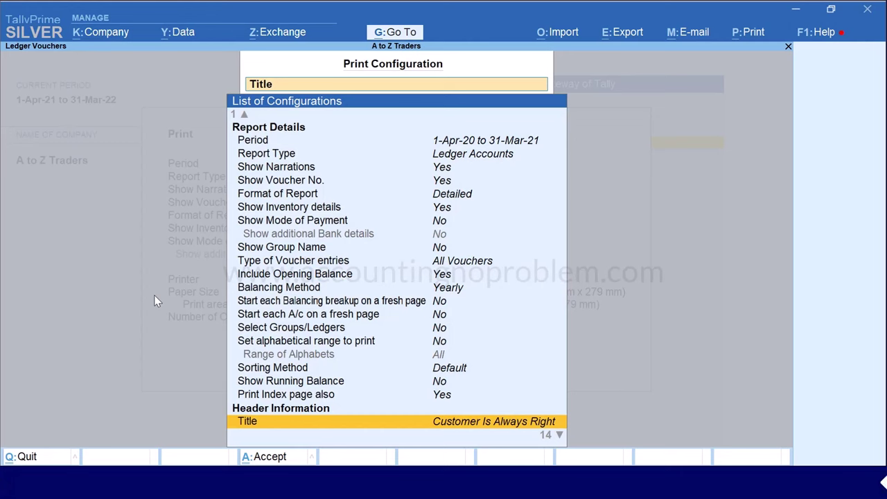
- Look over the remaining options down to Page Range and accept the print configuration
key(Down)
key(Down)
key(Down)
key(Down)
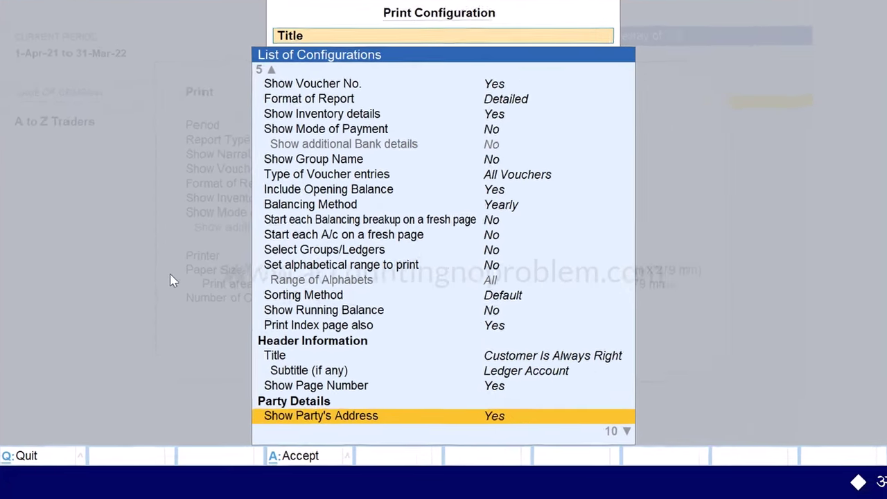
key(Down)
key(Down)
key(Down)
key(Down)
key(Down)
key(Down)
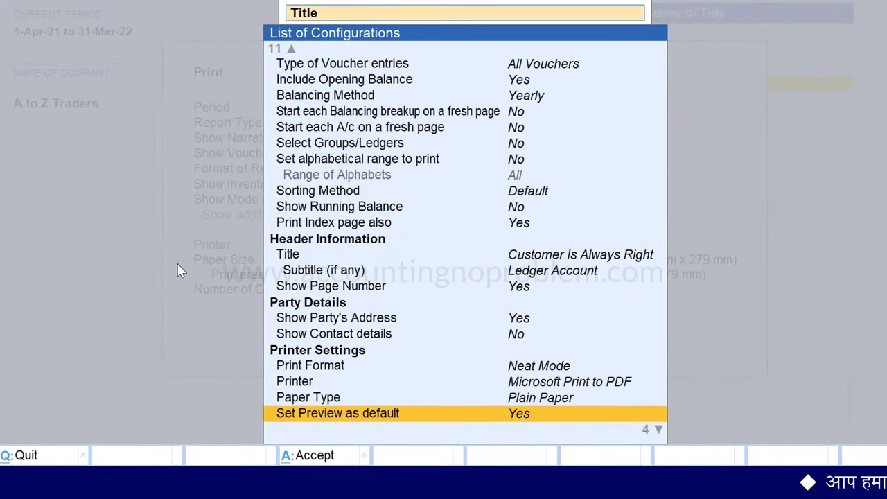
key(Down)
key(Down)
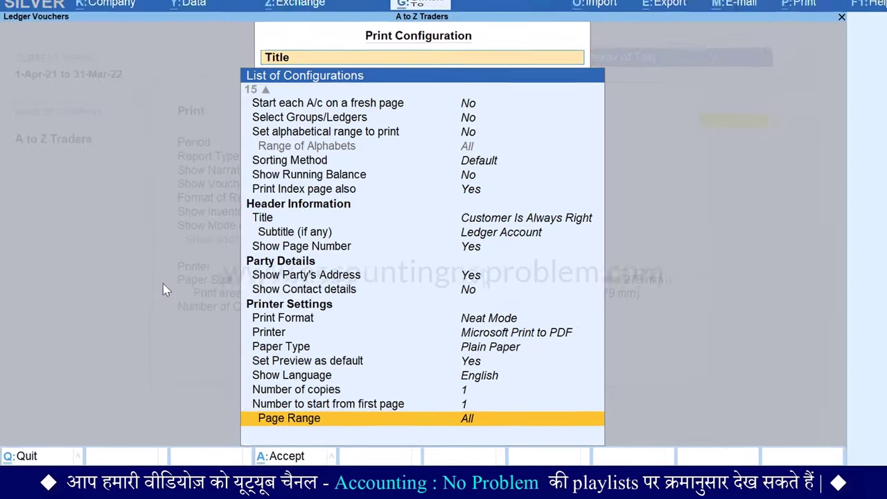
key(ctrl+a)
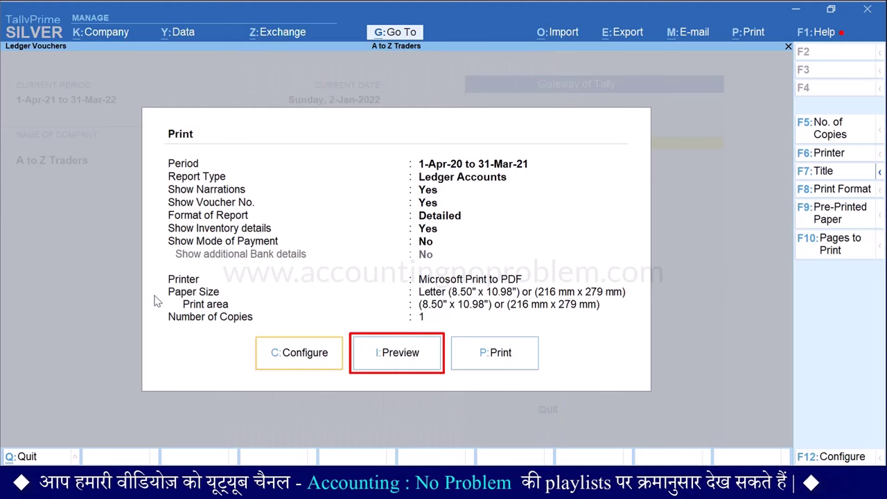
- Preview the ledger printout at full size and scroll through to the Cash entries on page 3
key(i)
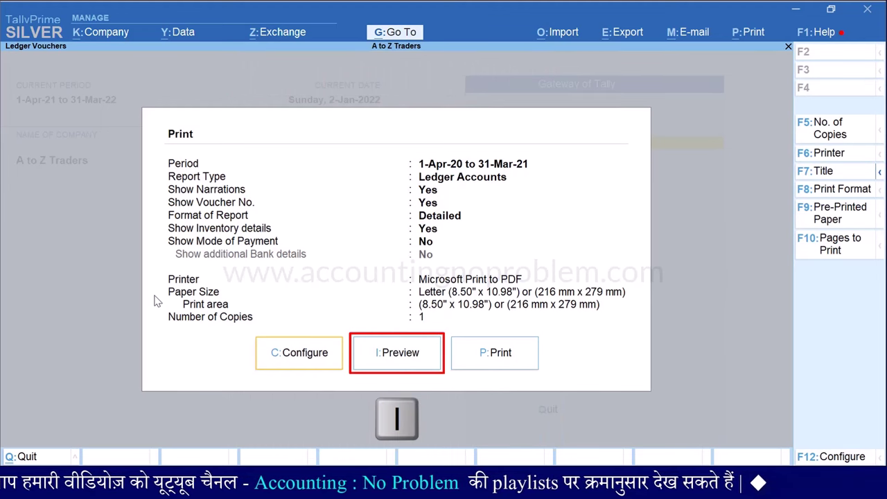
key(alt+z)
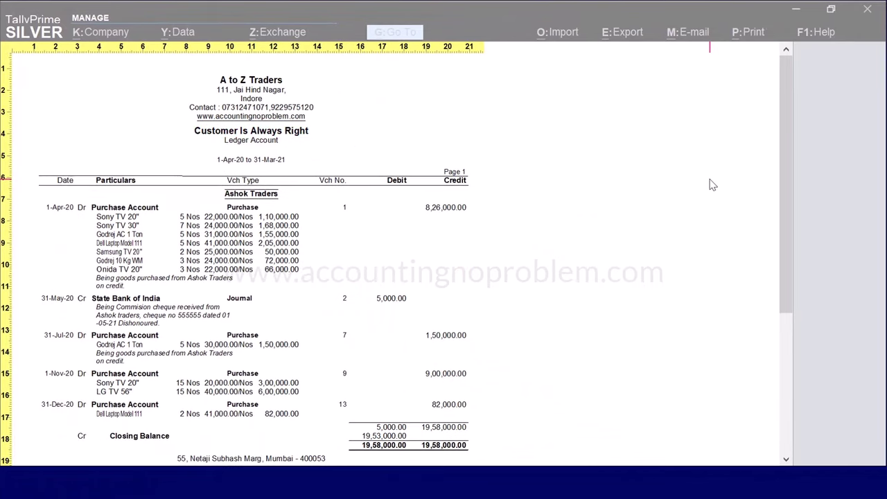
scroll(712, 185, down, 3)
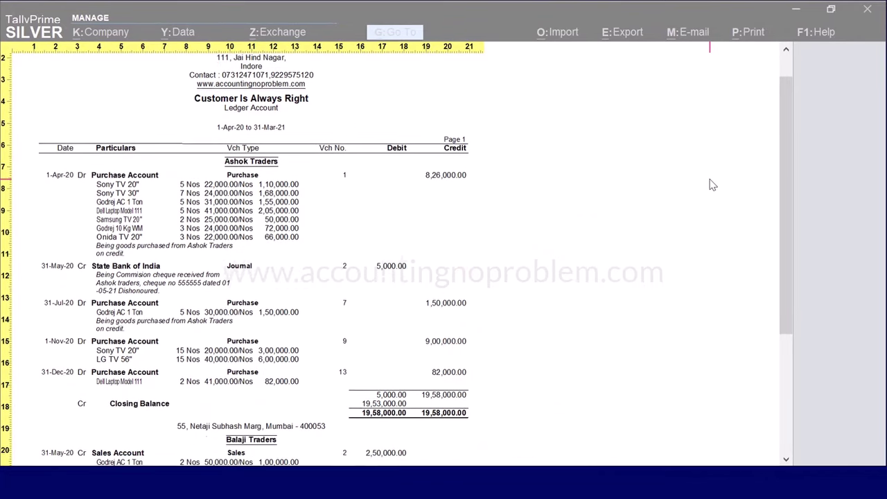
scroll(712, 185, down, 2)
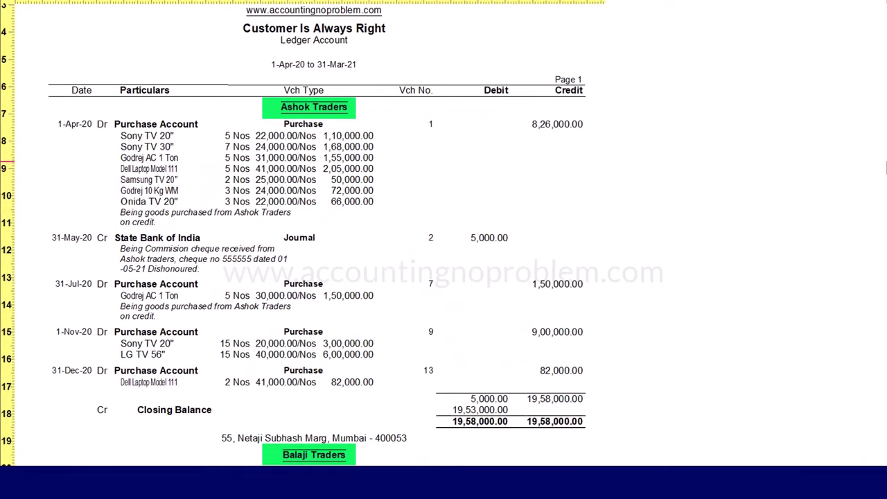
scroll(712, 185, down, 3)
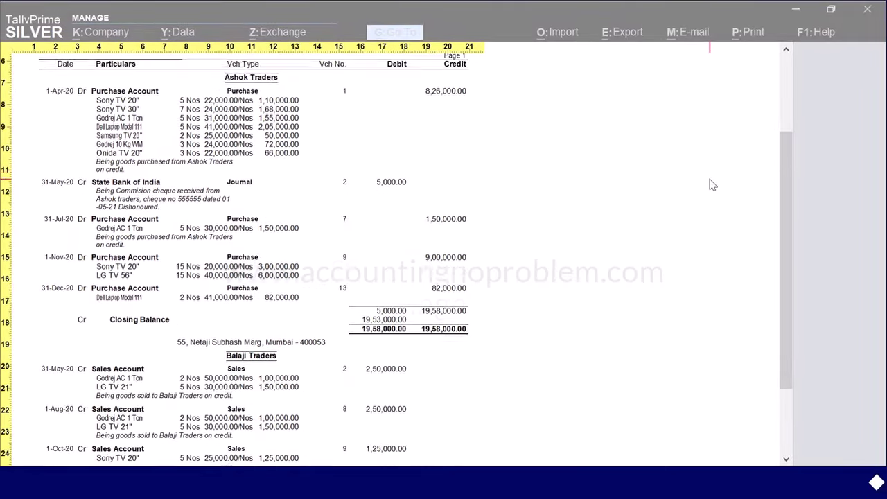
scroll(712, 185, down, 10)
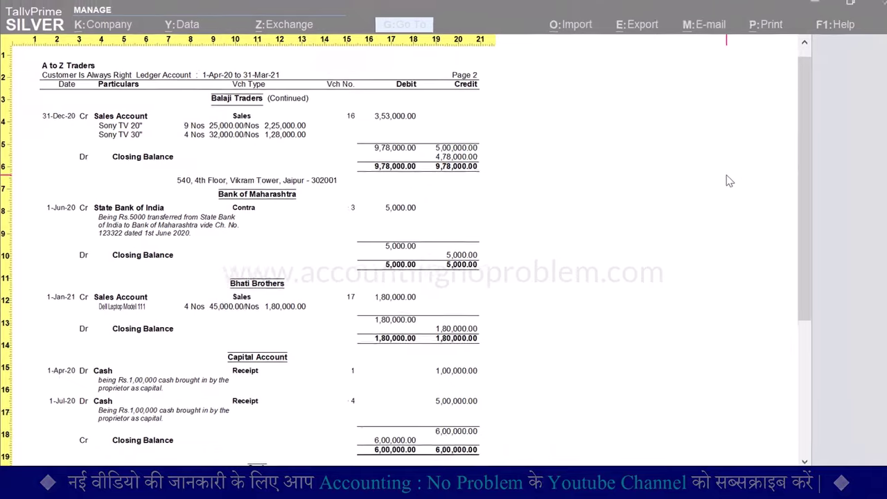
scroll(729, 180, down, 3)
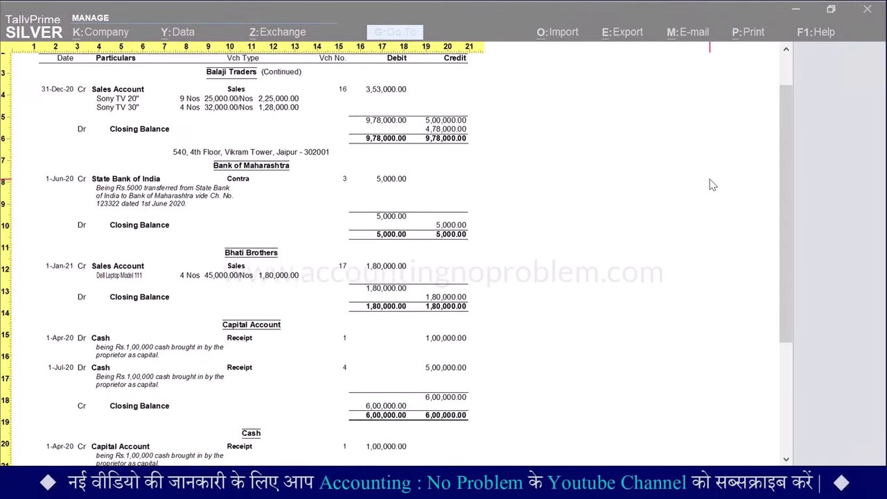
scroll(711, 184, down, 3)
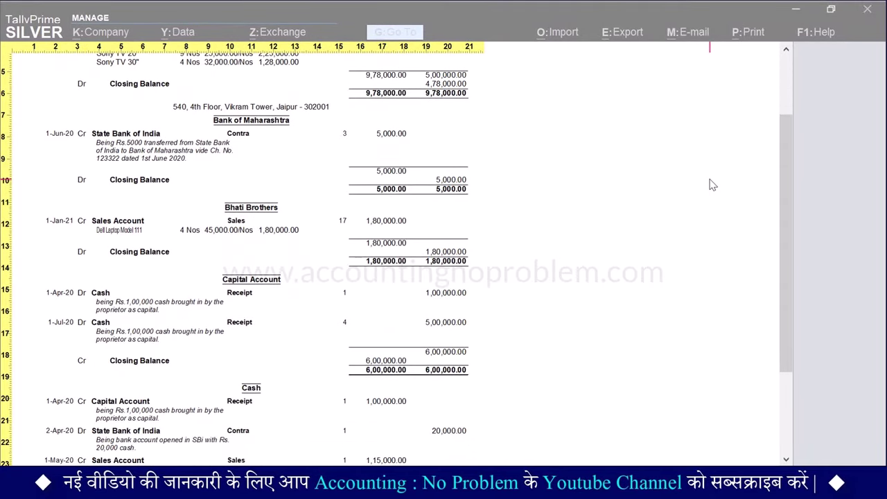
scroll(711, 185, down, 4)
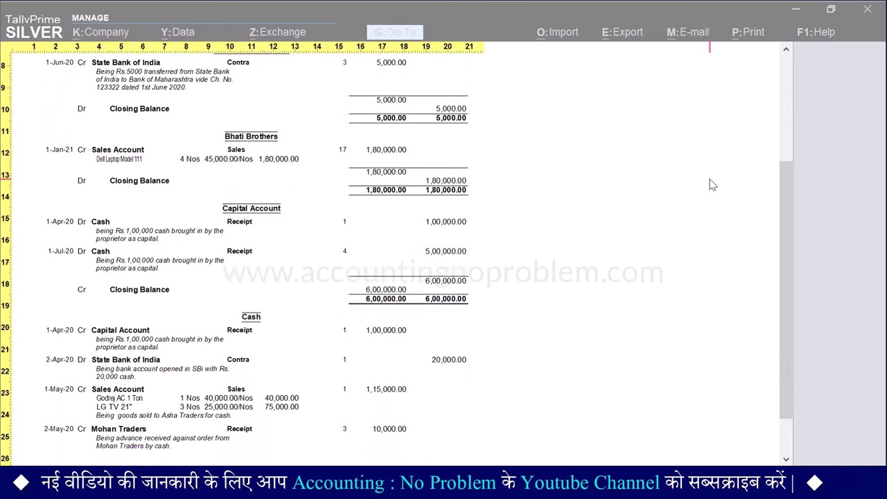
scroll(712, 184, down, 5)
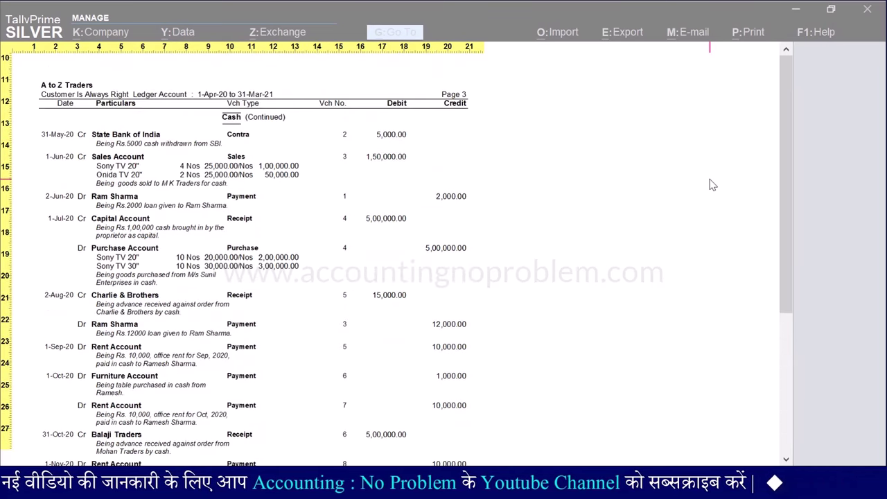
scroll(711, 184, down, 3)
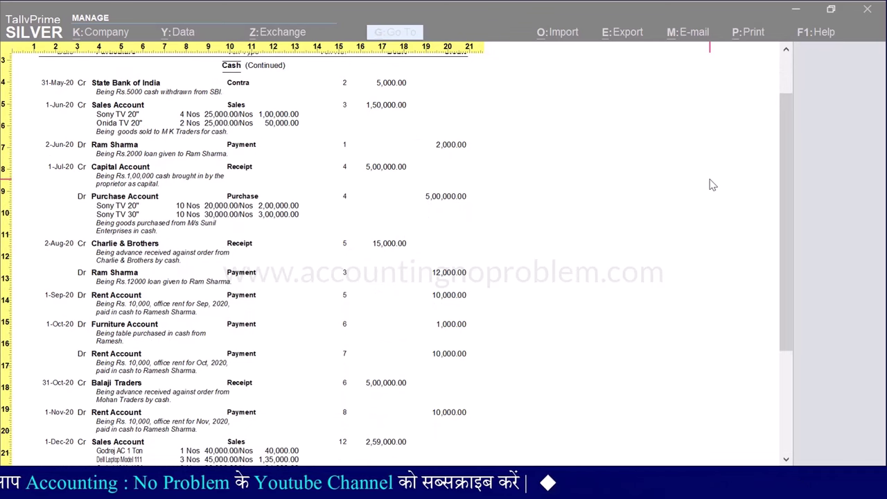
- Close the zoomed preview and send the ledger report to print
key(Escape)
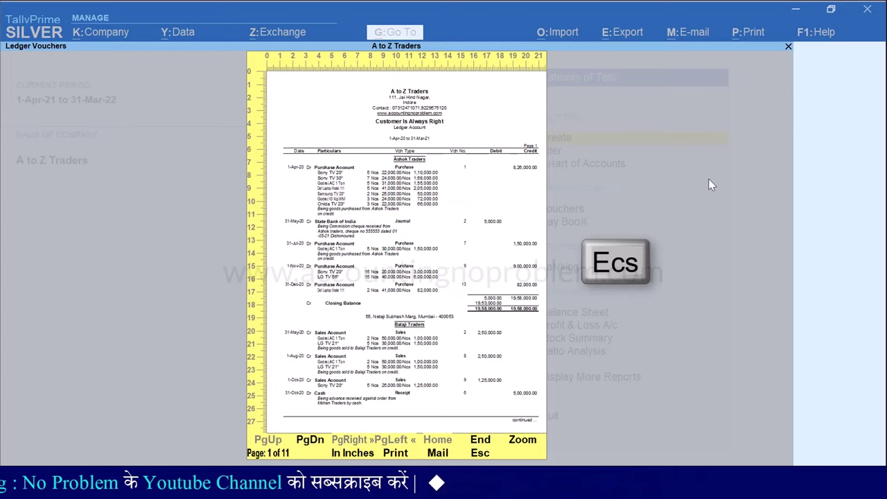
key(p)
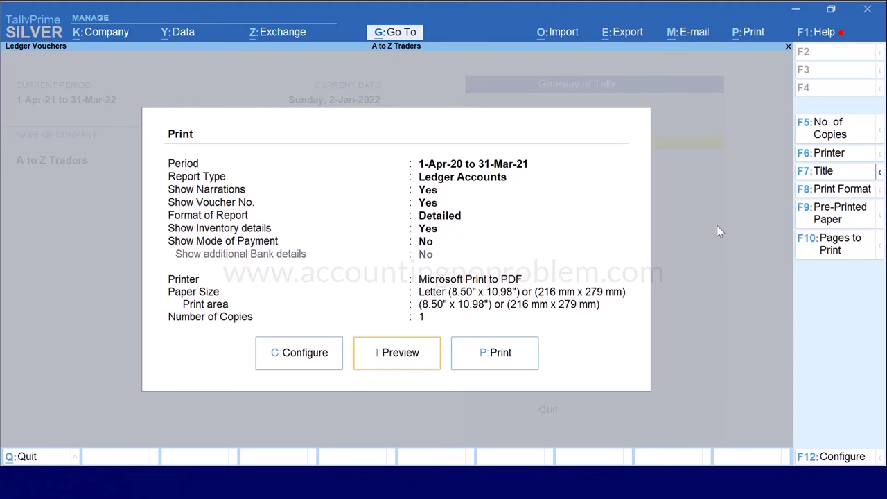
key(Escape)
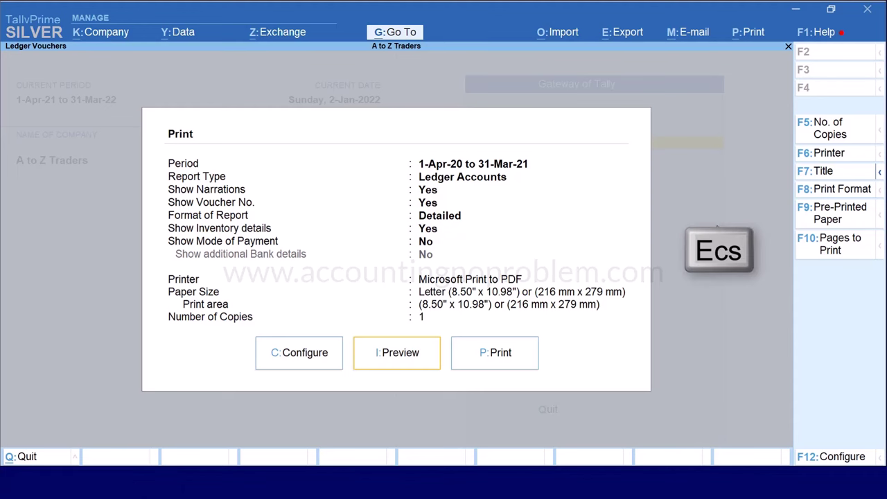
- Zoom into the 23-ledger page index, then close it to return to Gateway of Tally
key(Return)
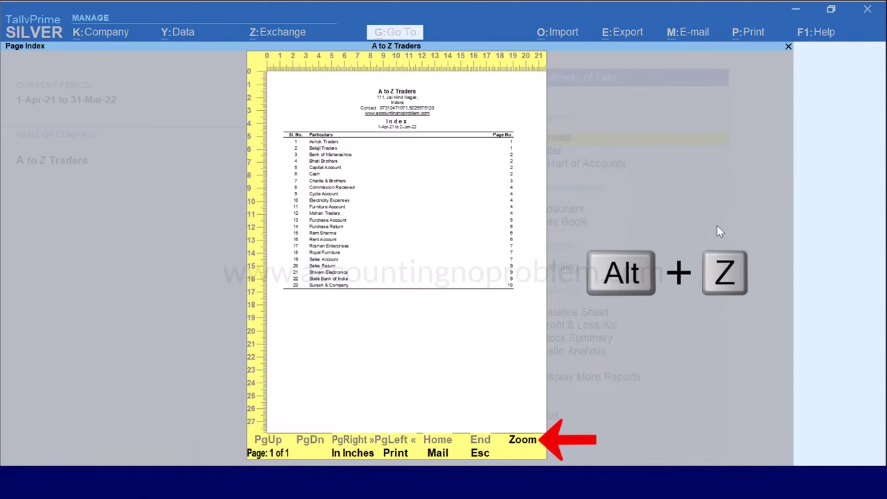
key(alt+z)
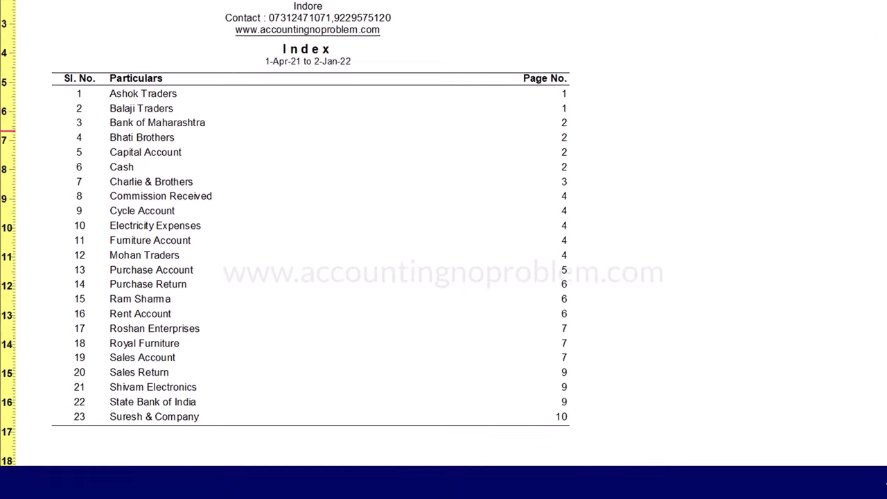
scroll(285, 232, down, 3)
scroll(285, 232, up, 4)
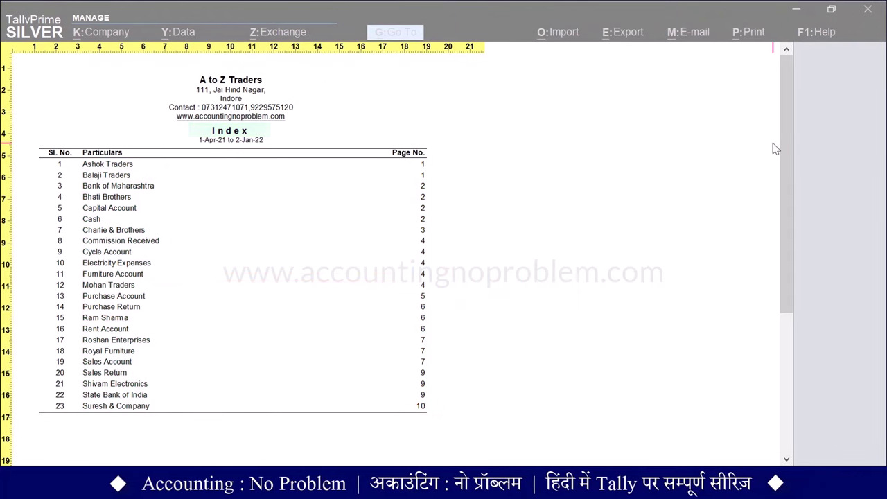
key(Escape)
key(Escape)
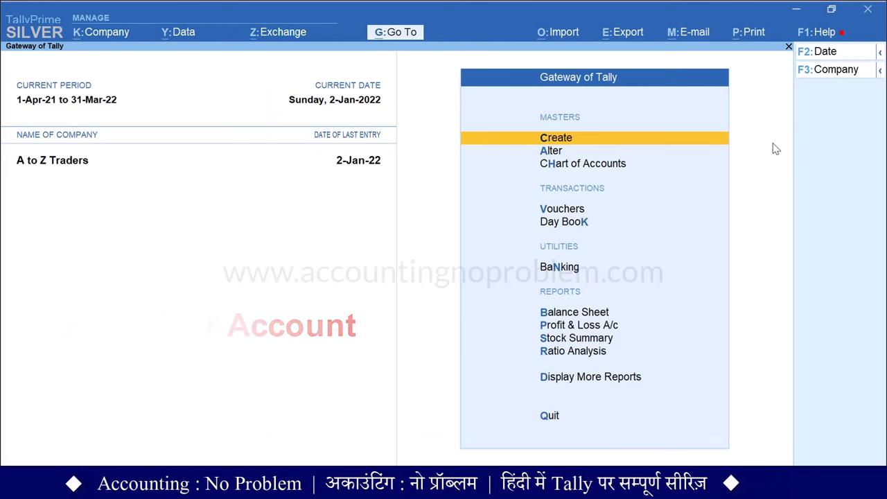
key(alt+p)
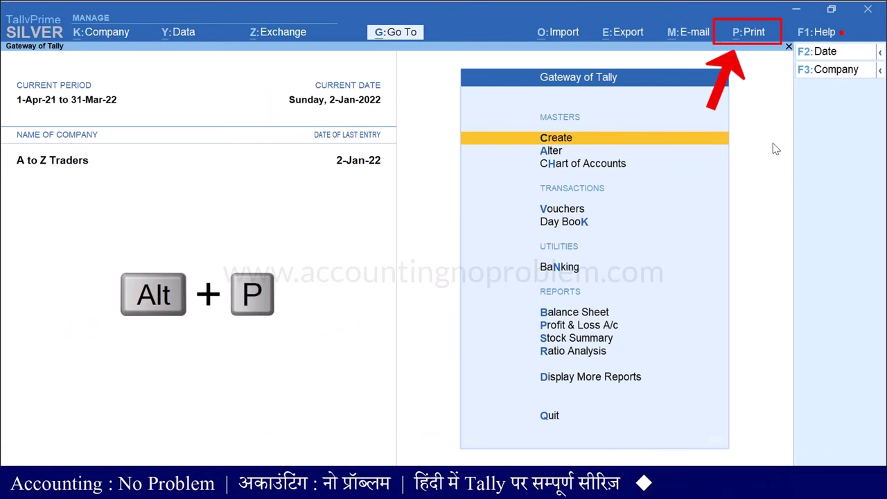
key(alt+p)
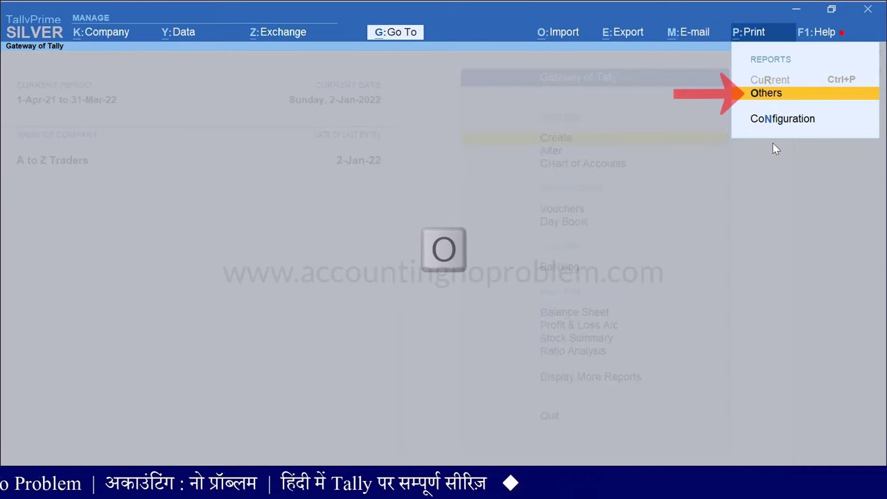
key(o)
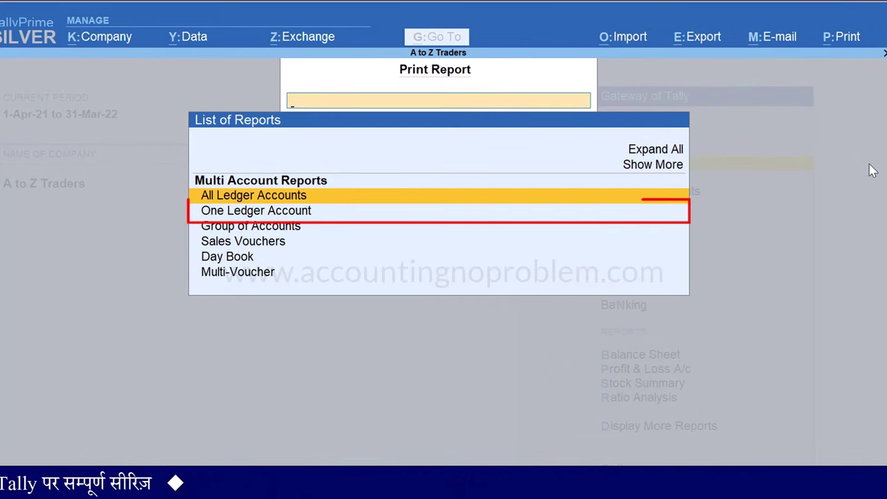
key(Down)
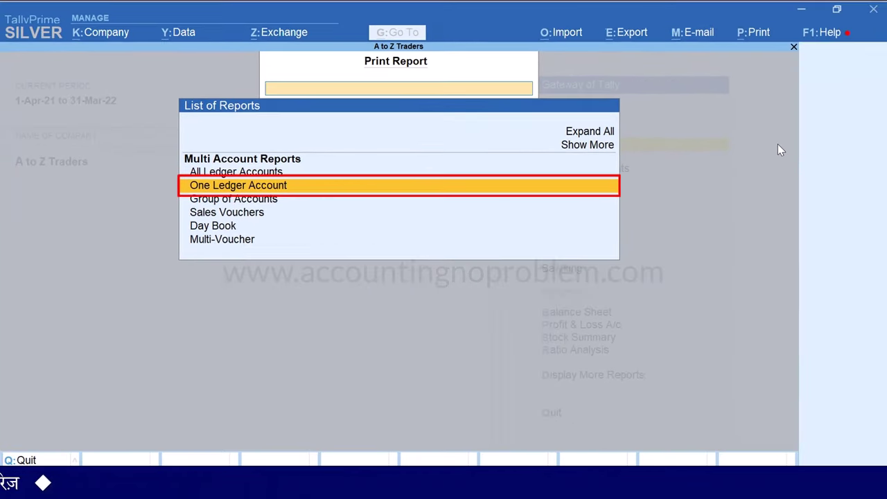
key(Return)
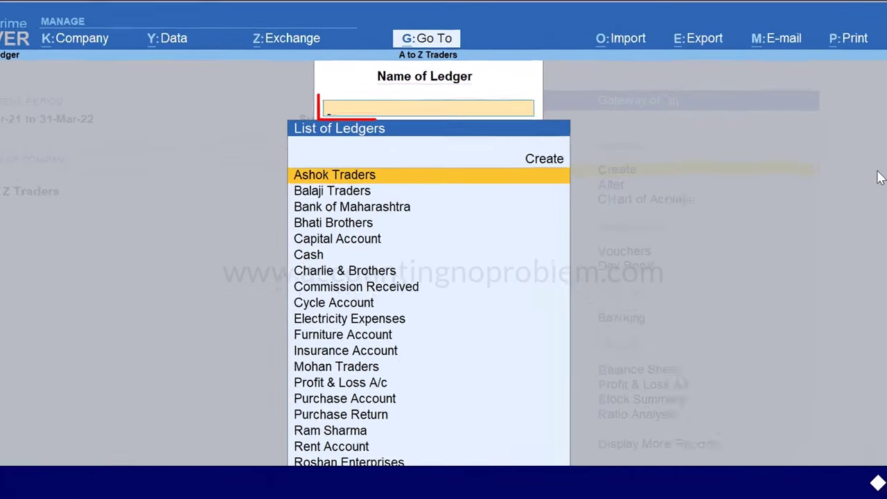
text(Balaji)
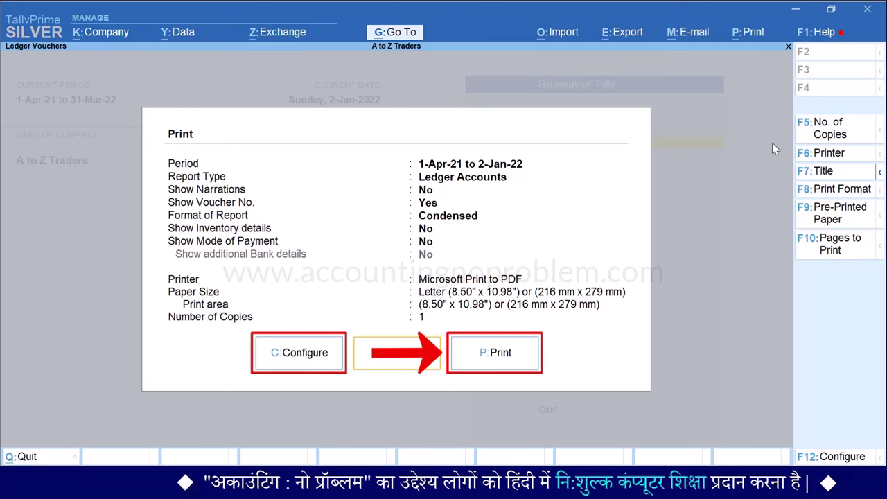
key(Escape)
key(Escape)
key(Escape)
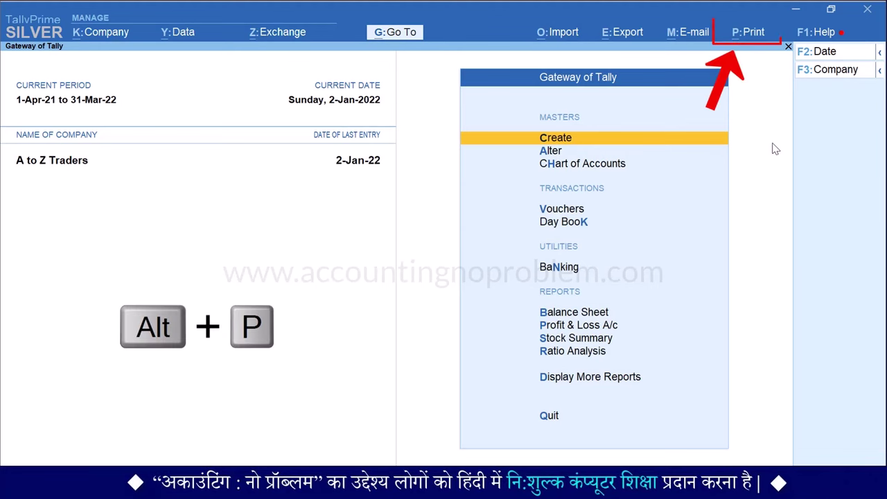
- Choose Group of Accounts from the Others print list and enter Sundry Debtors as the group
key(alt+p)
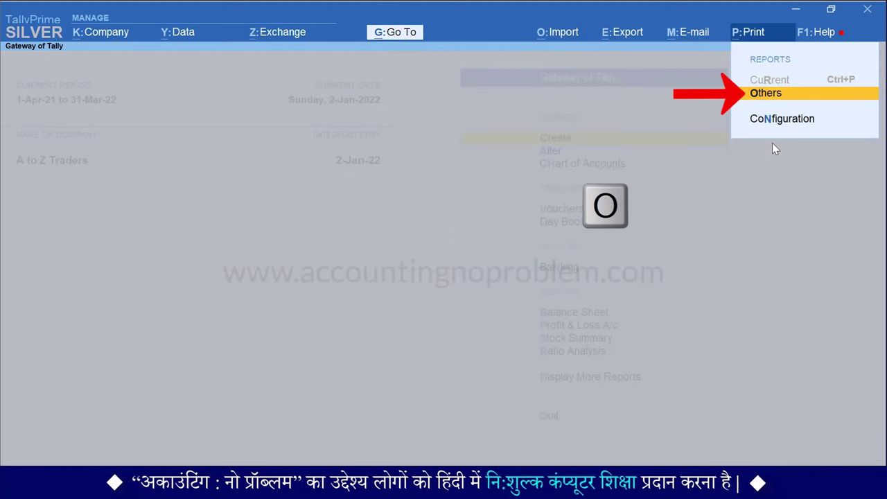
key(o)
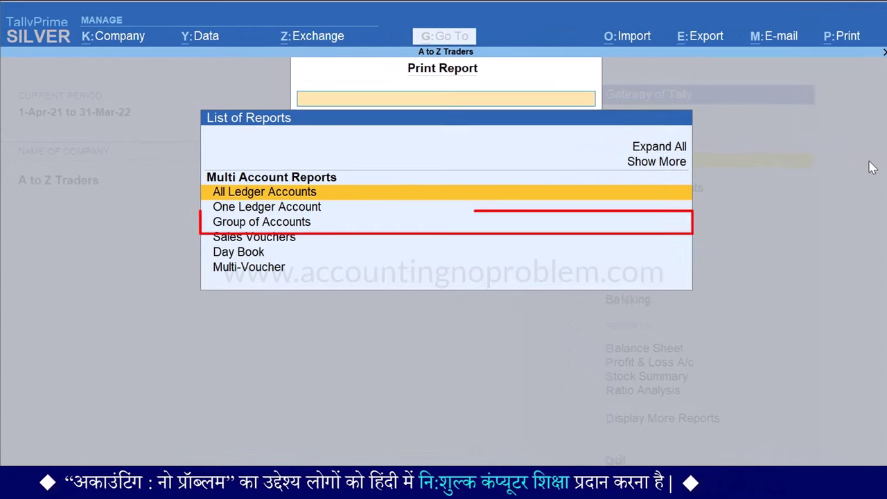
key(Down)
key(Down)
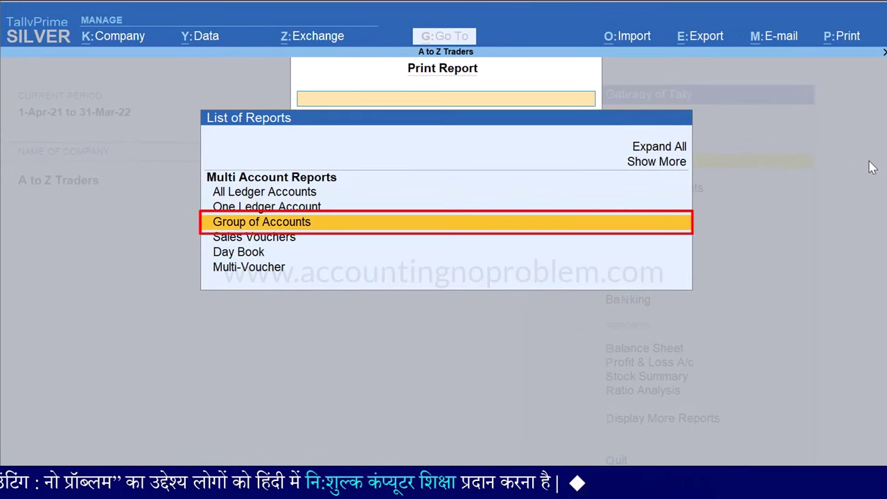
key(Return)
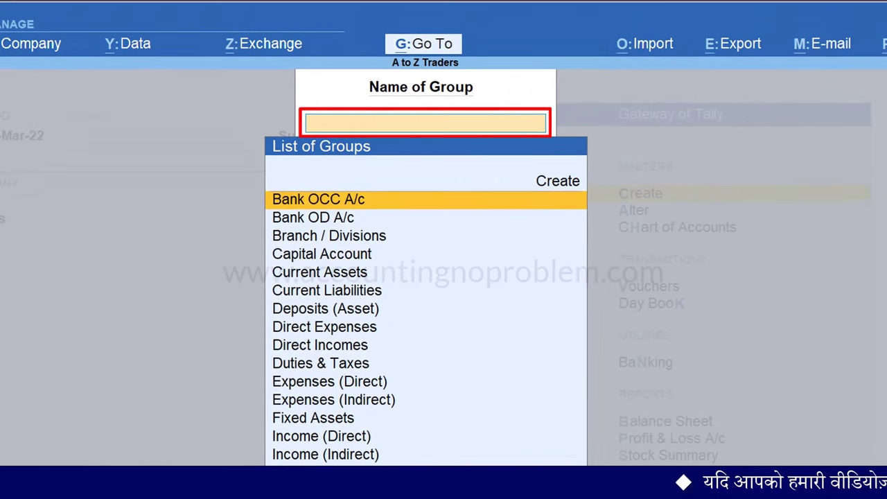
text(Sundry Debtors)
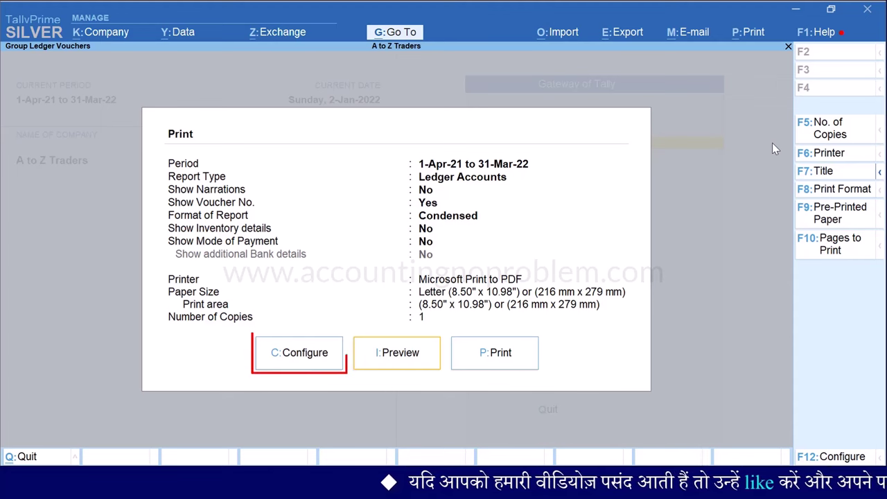
- Set the Sundry Debtors print period to 1.4.20 through 31.3.21
key(c)
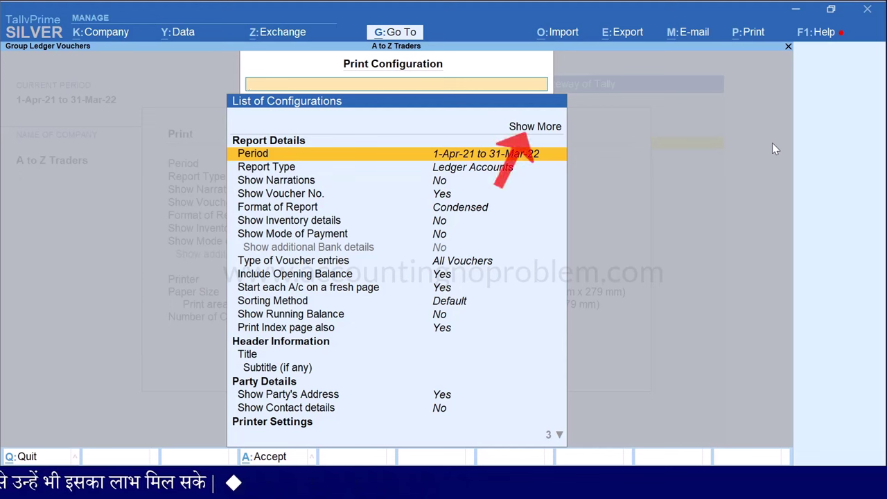
key(Up)
key(Return)
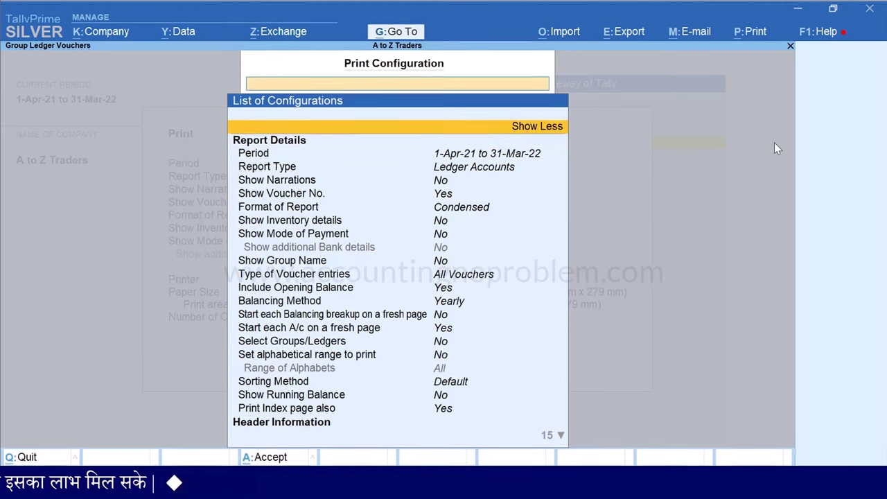
key(Down)
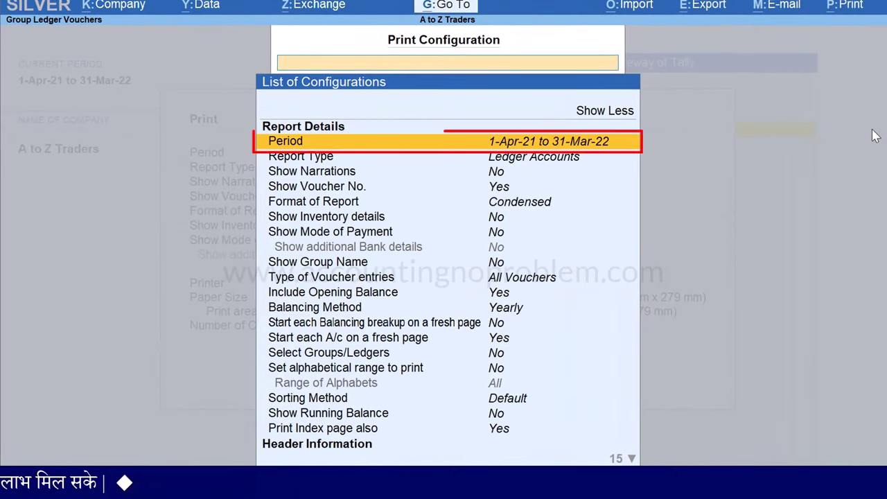
key(Return)
text(1.4.20)
key(Return)
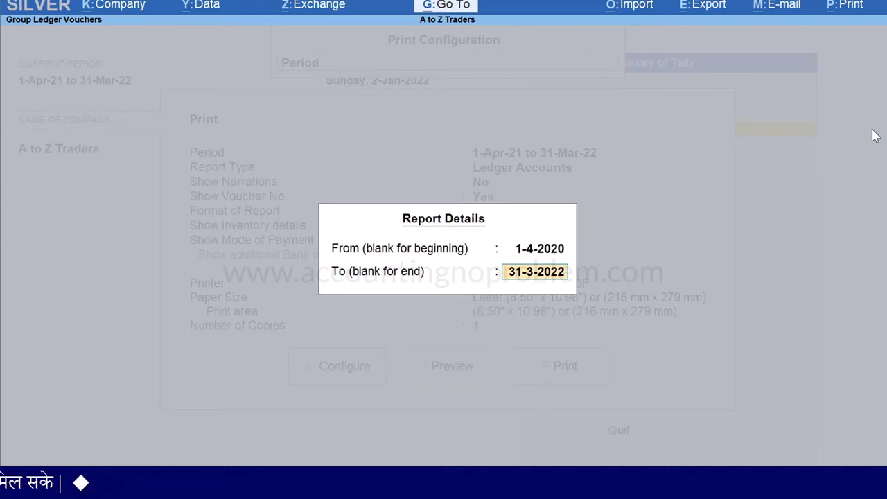
text(31.3.21)
key(Return)
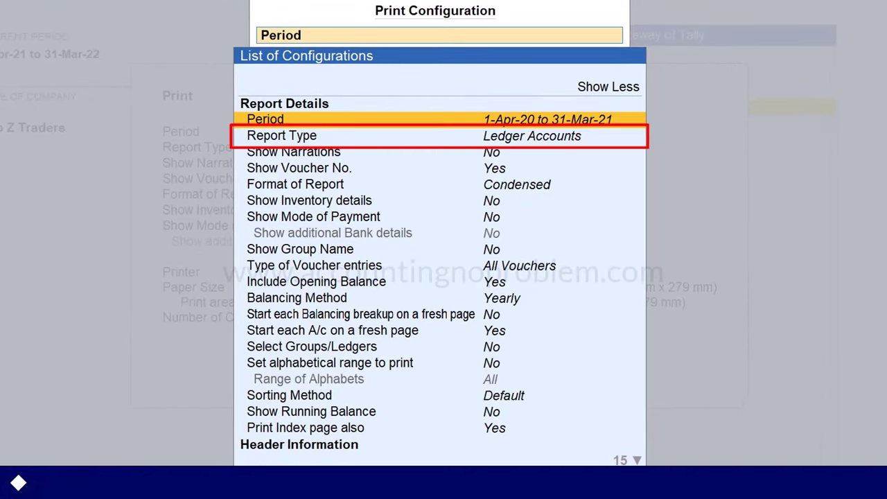
- Change the Report Type to Confirmation of Accounts
key(Down)
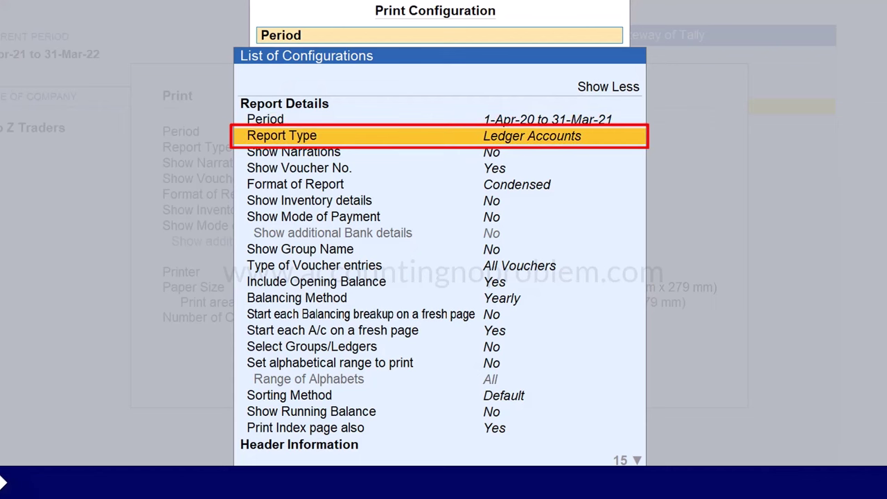
key(Return)
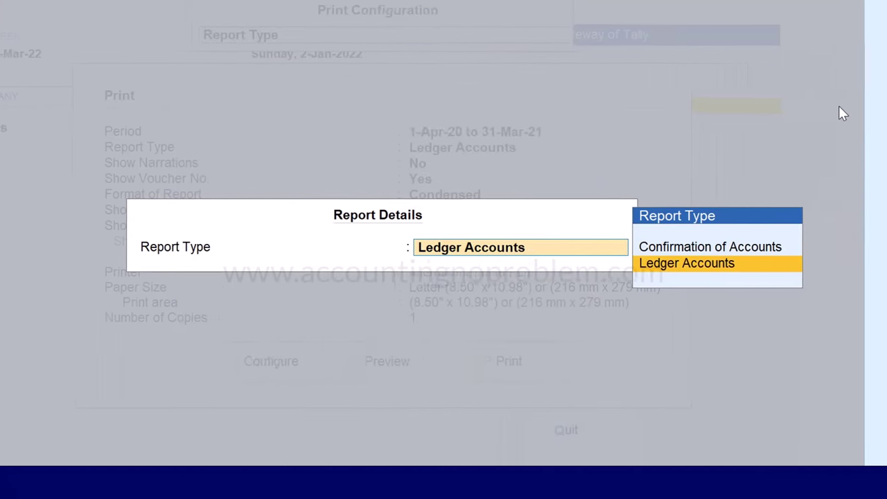
key(Up)
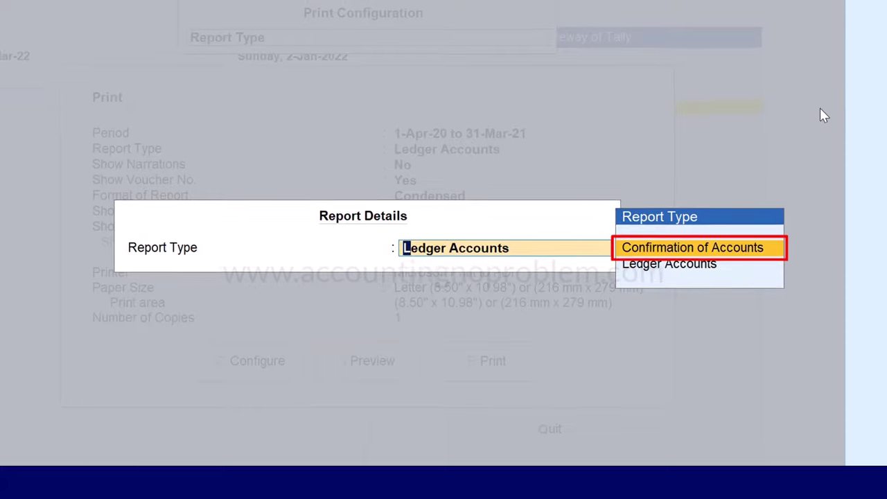
key(Return)
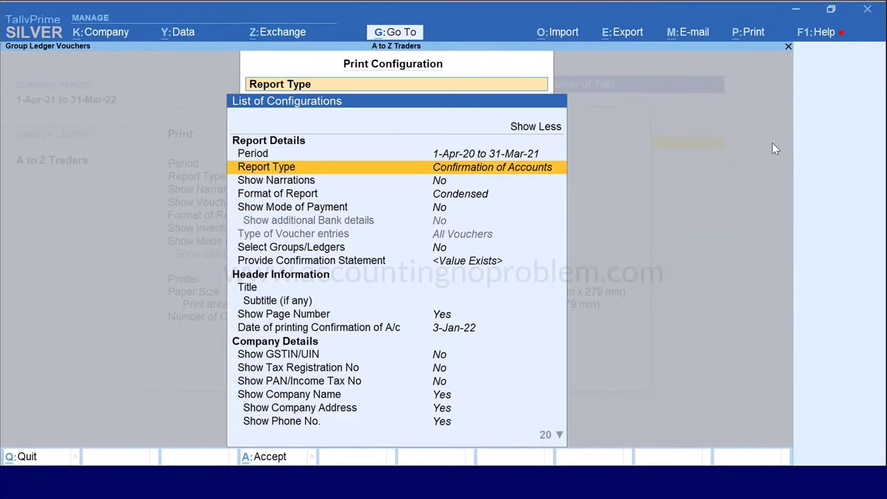
key(Down)
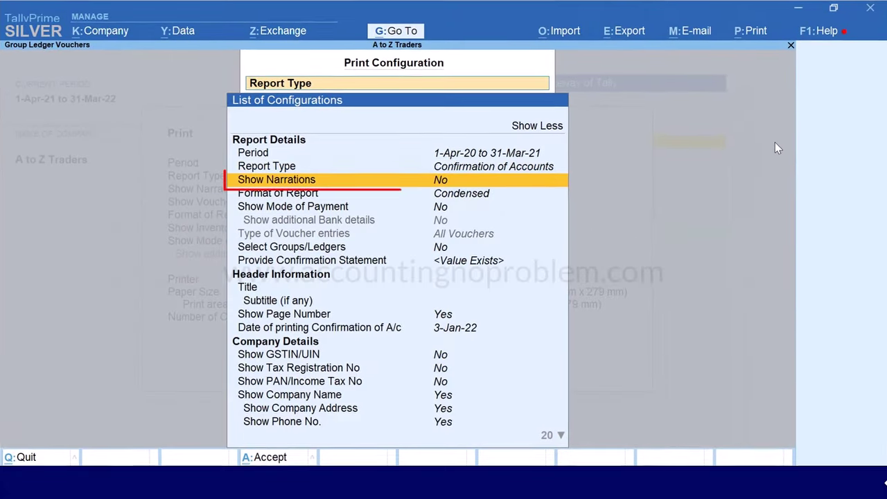